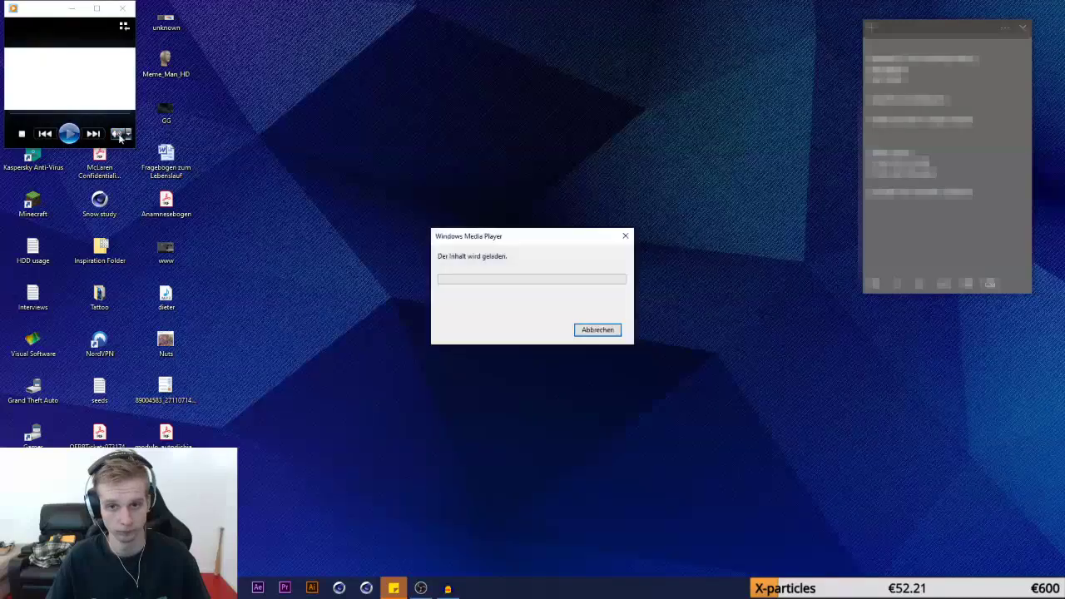
Launch Cinema 4D and minimise the media player window
left_click(128, 135)
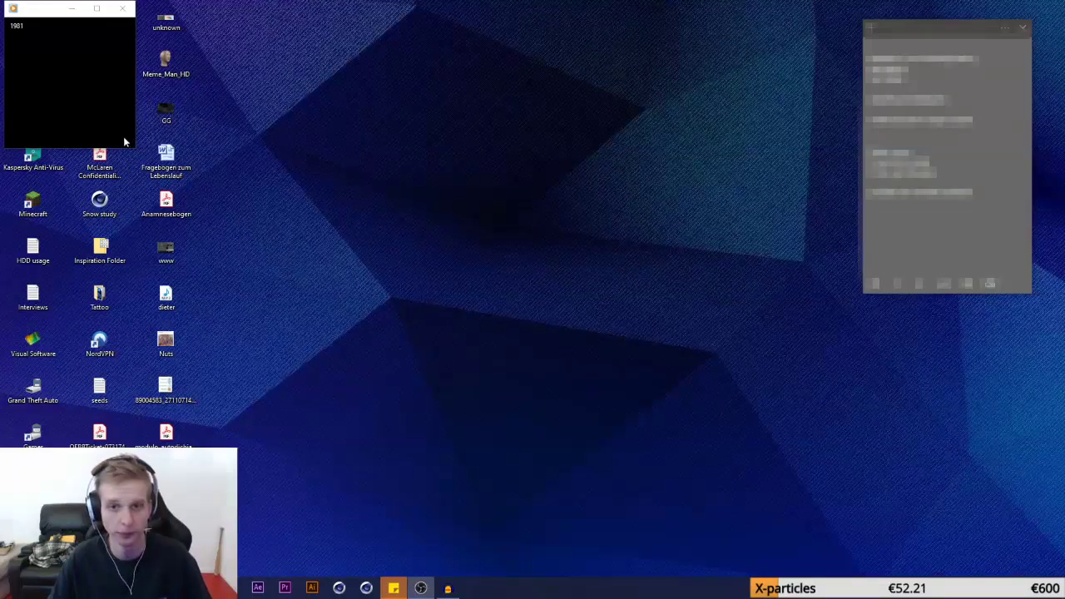
mouse_move(124, 138)
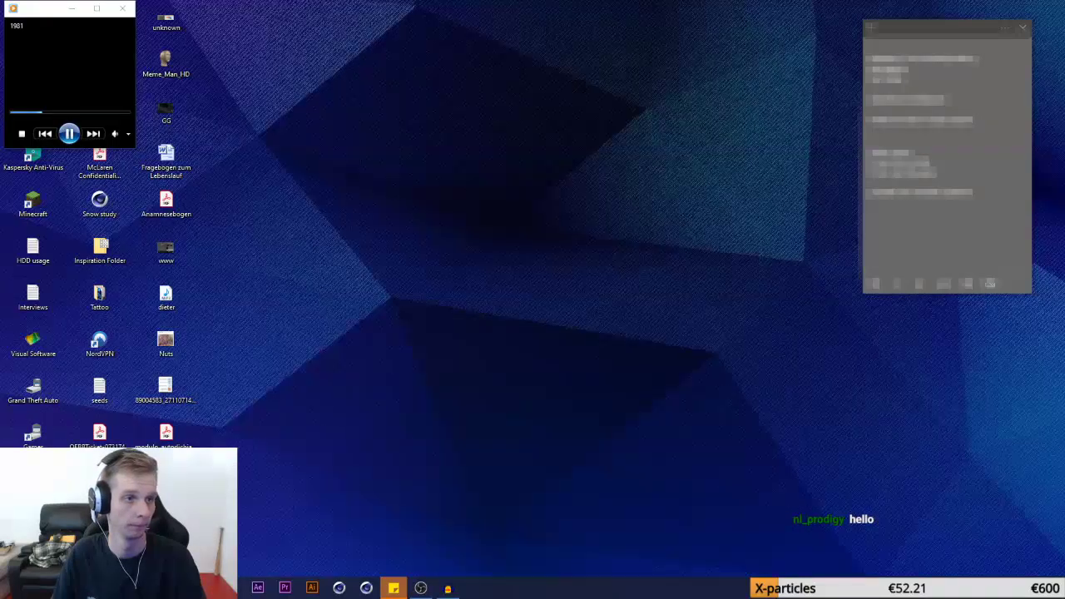
left_click(337, 589)
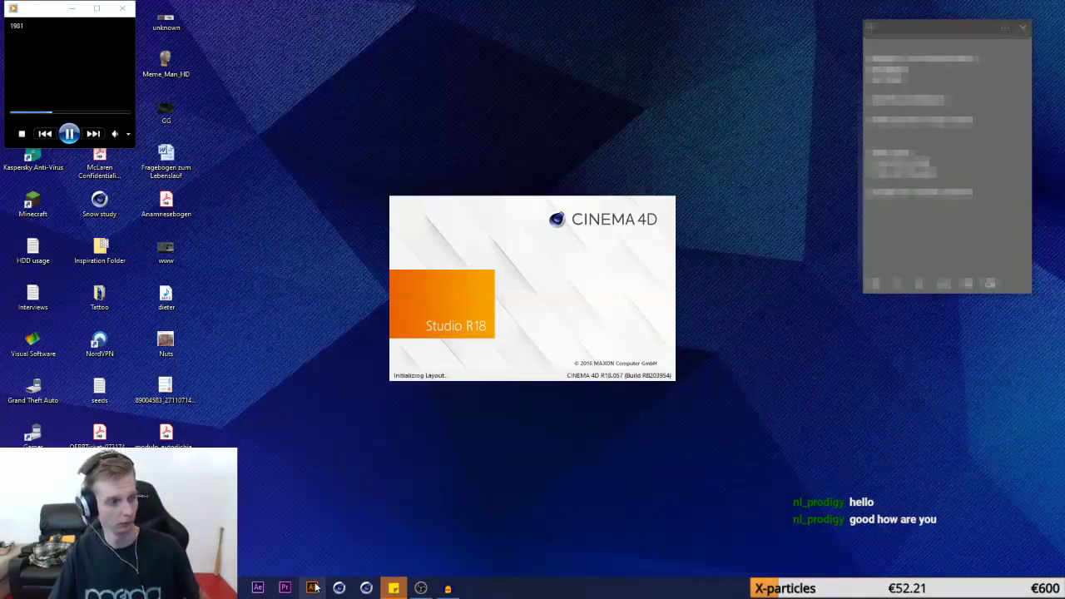
left_click(72, 9)
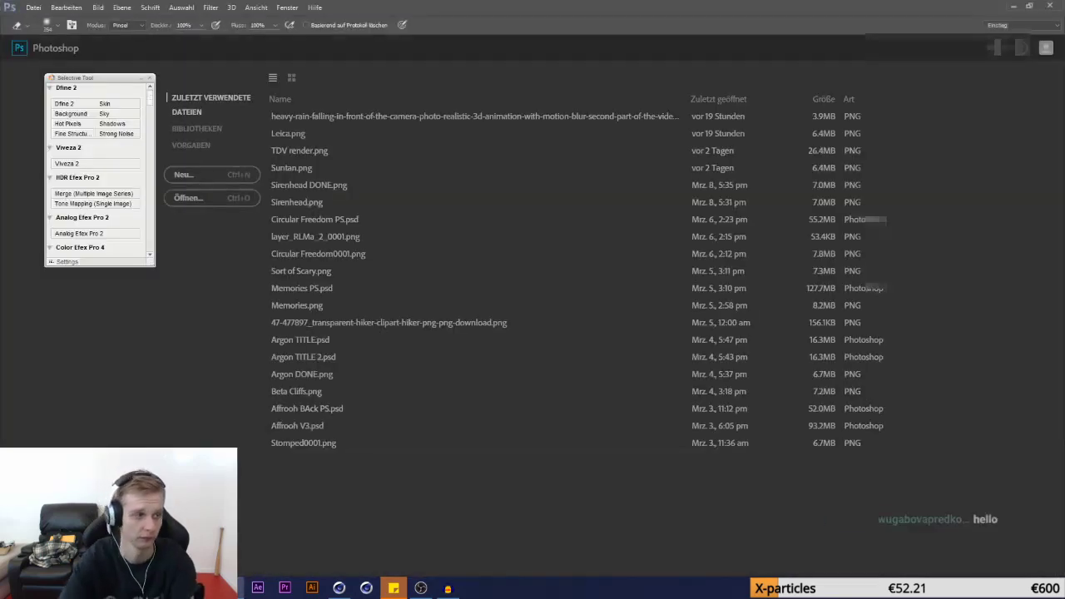
Check the image dimensions in the file properties of the BarkSilverMaple001_COL_2K texture, and close the properties
mouse_move(231, 587)
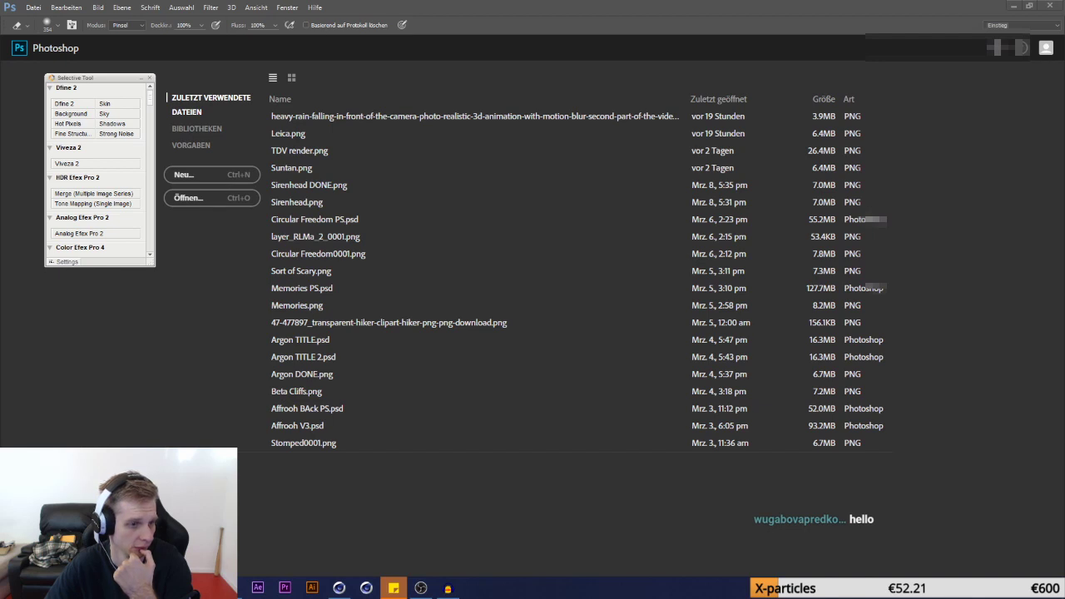
left_click_drag(0, 241, 259, 204)
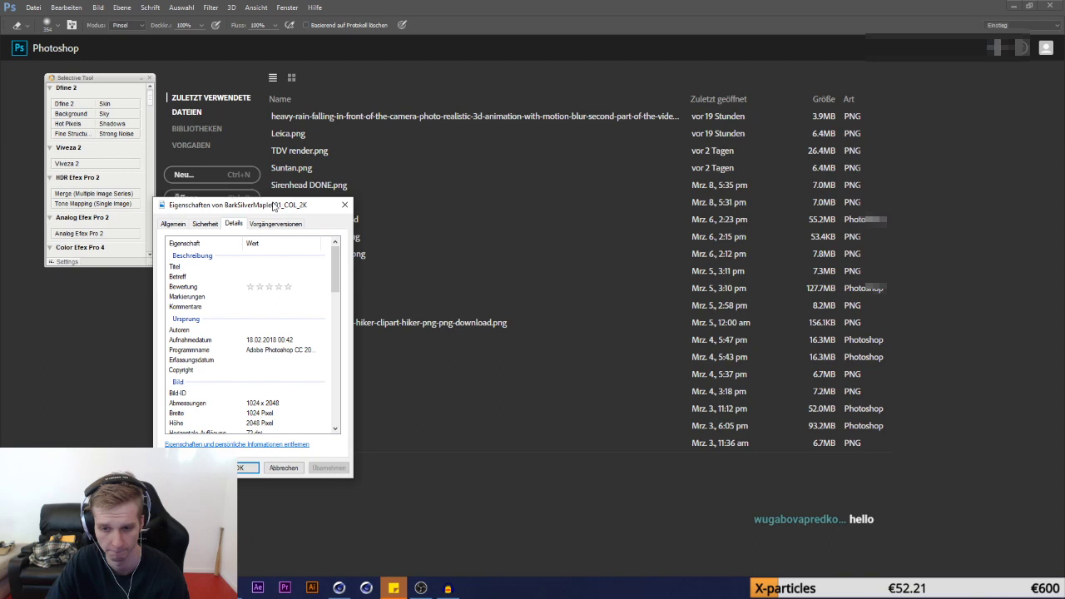
key("Escape")
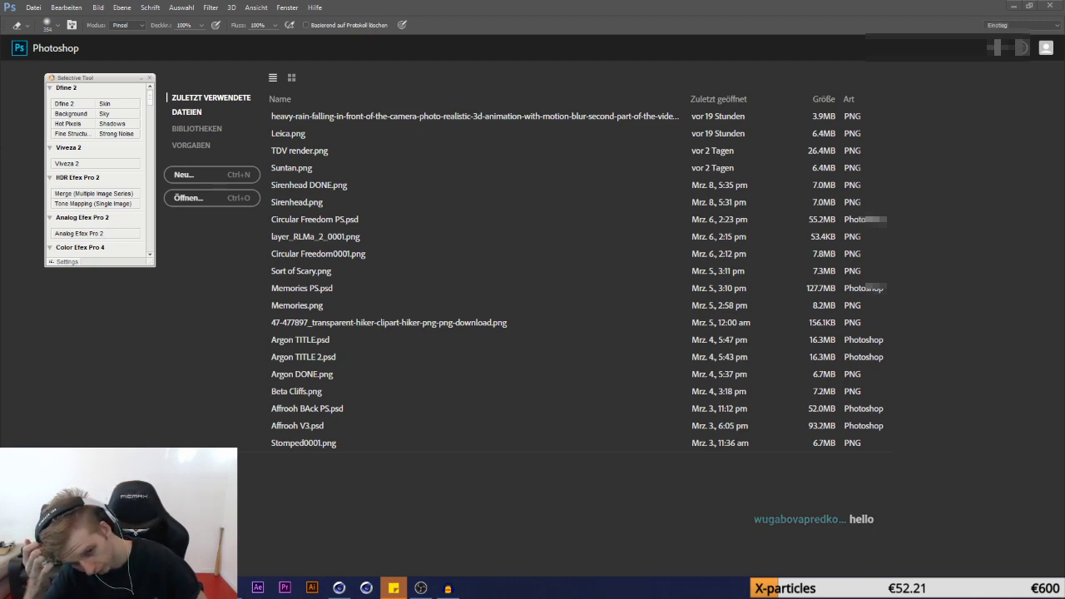
Create a new transparent document 512 pixels wide and 1024 pixels high
left_click(201, 182)
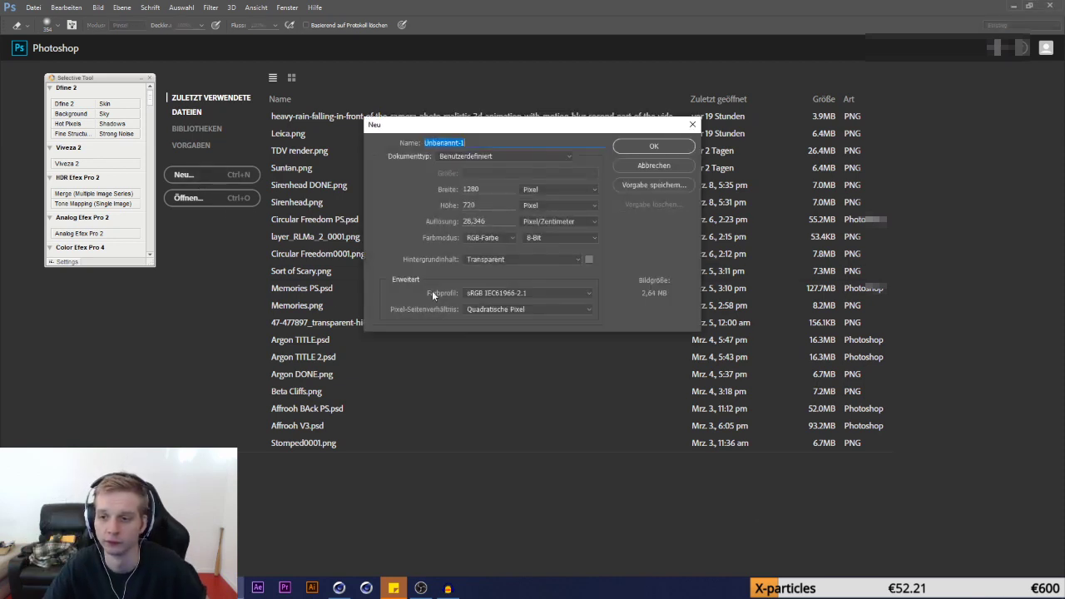
double_click(486, 189)
type("1024")
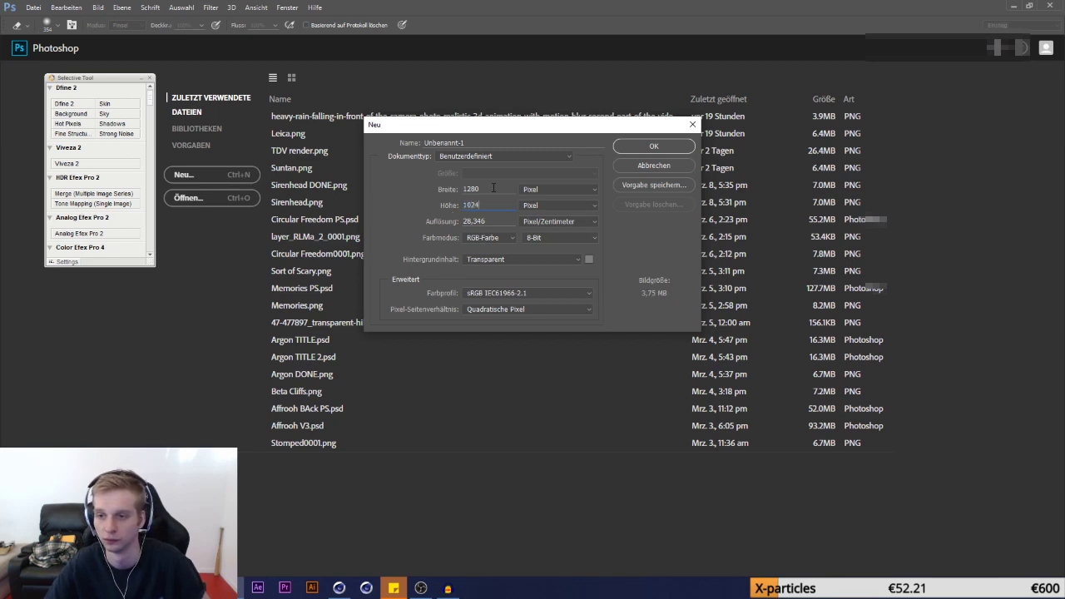
double_click(486, 190)
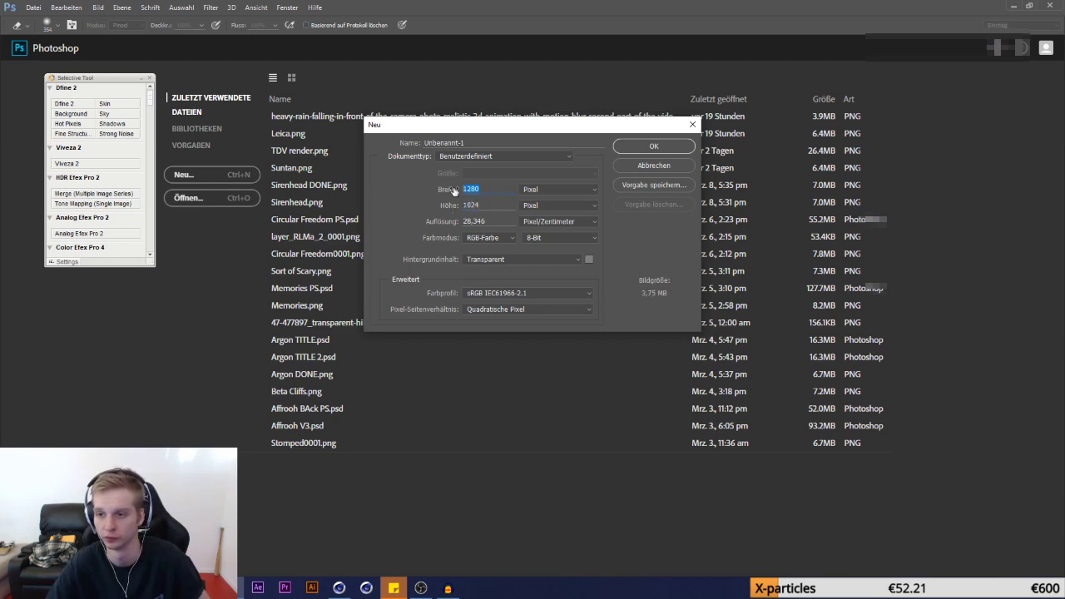
type("1024")
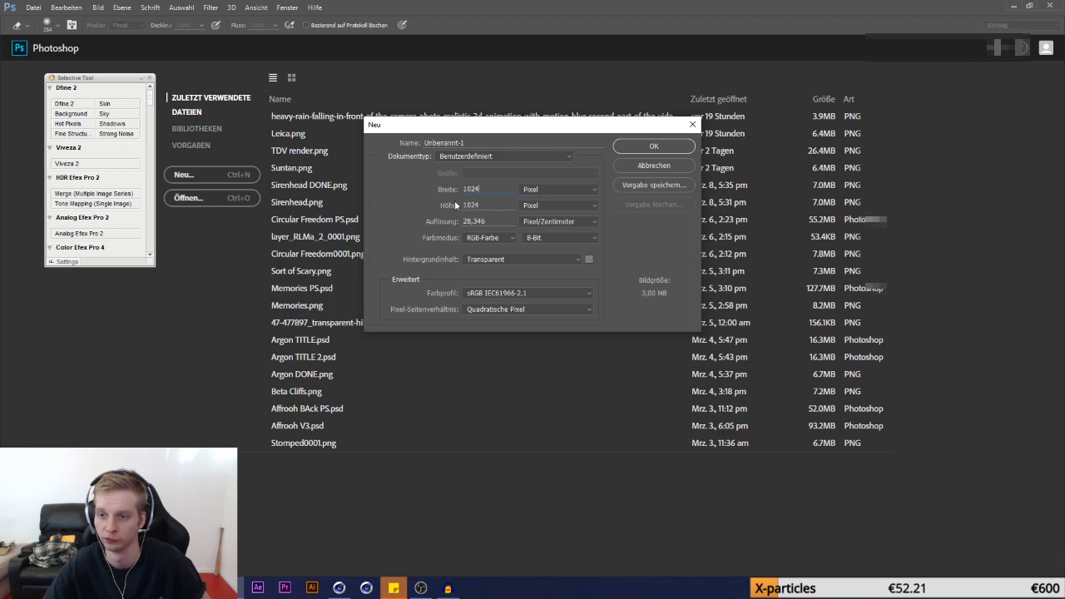
type("2048")
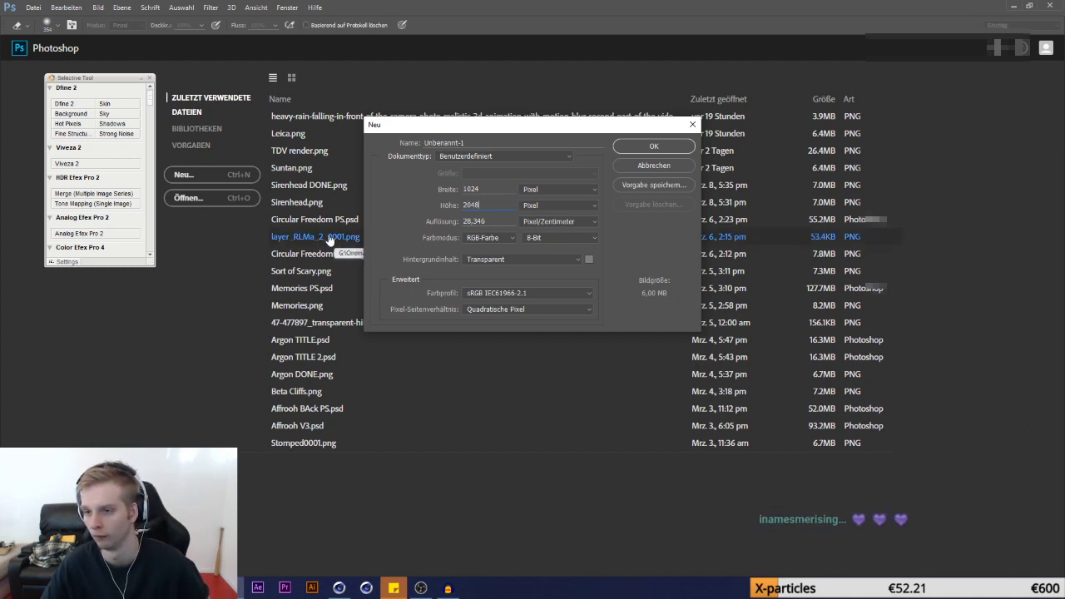
double_click(475, 190)
type("512")
type("1024")
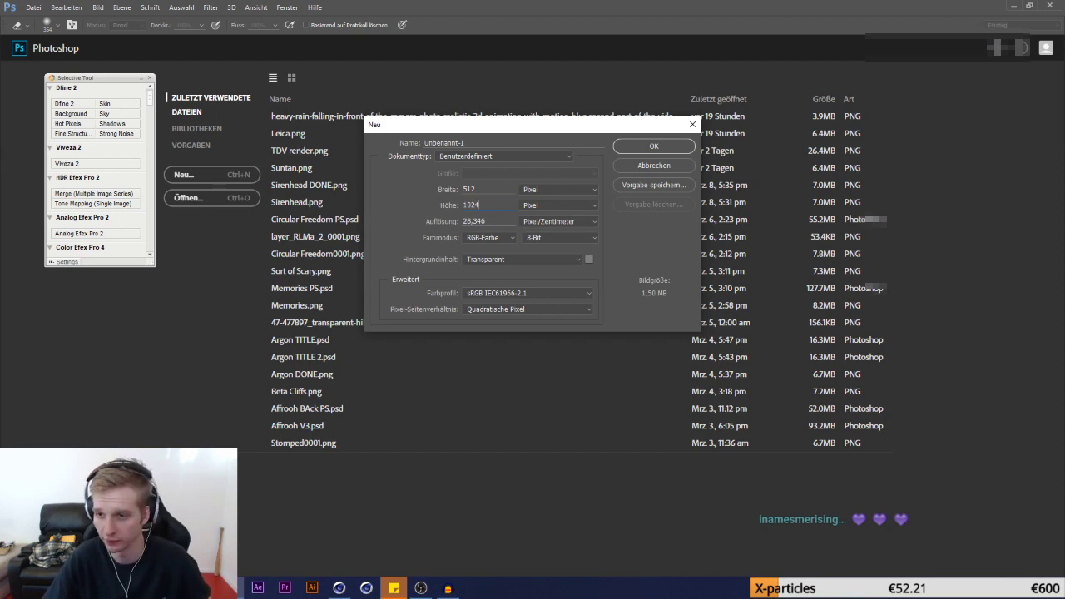
key("Escape")
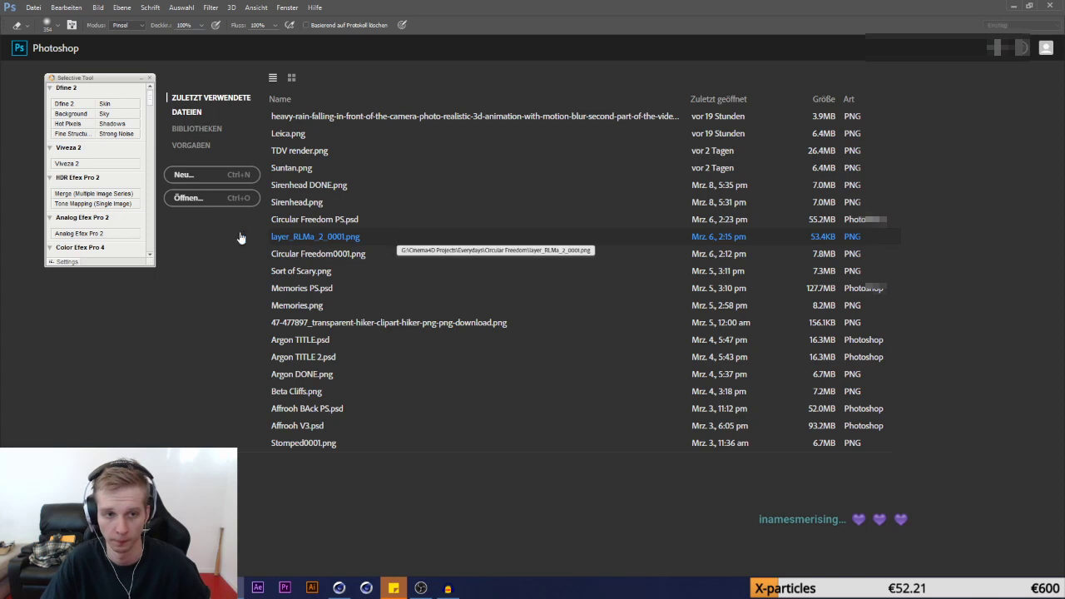
left_click(322, 236)
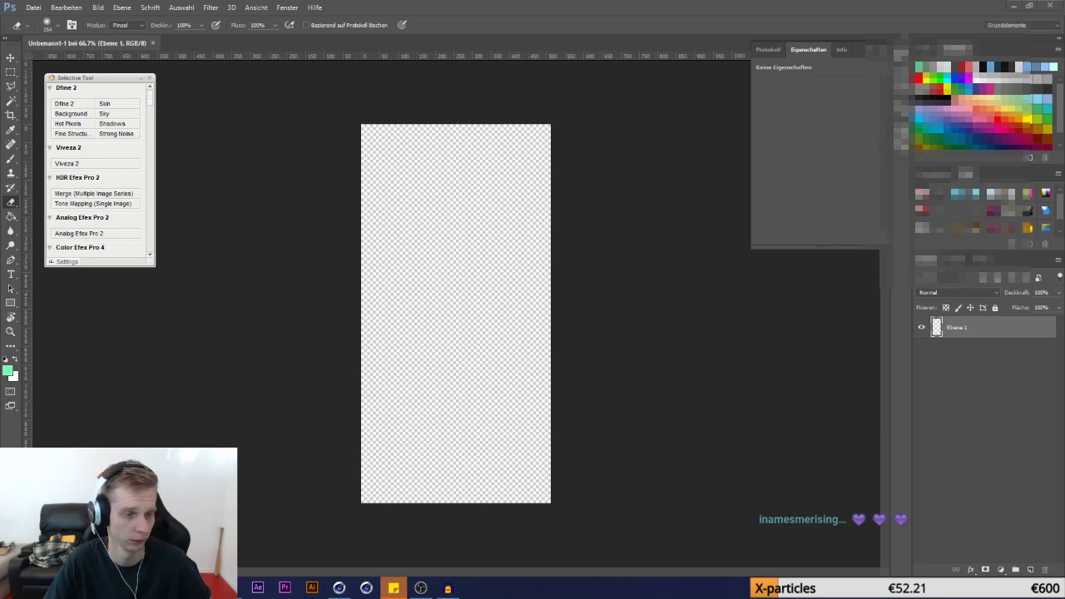
Place the BarkSilverMaple001_COL_2K texture in the blank document and choose PNG as the format for saving it
left_click_drag(502, 364, 497, 357)
key("Return")
left_click(33, 8)
left_click(66, 131)
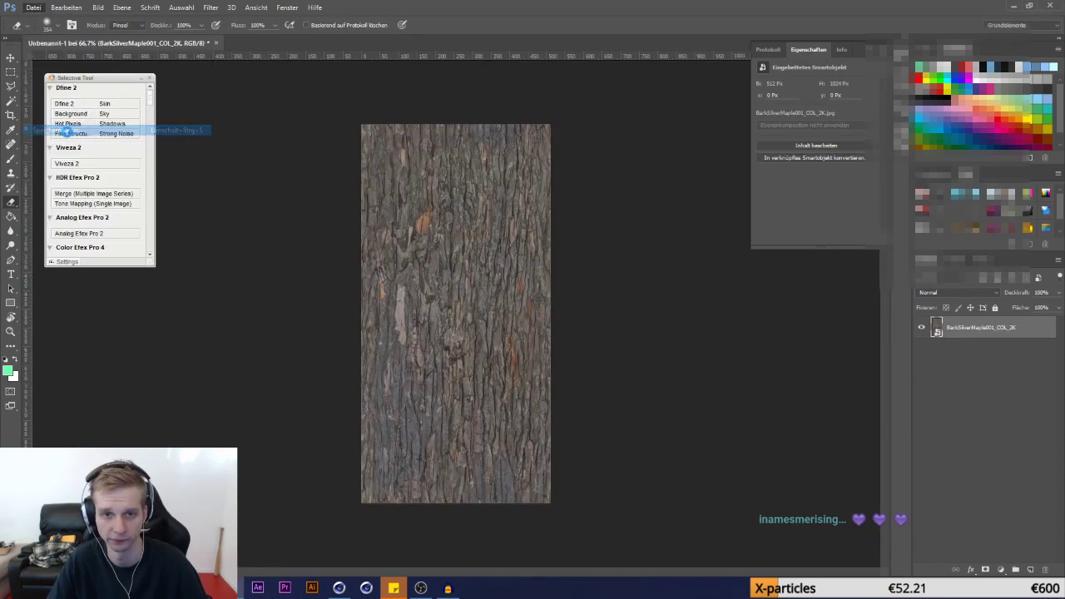
left_click(131, 257)
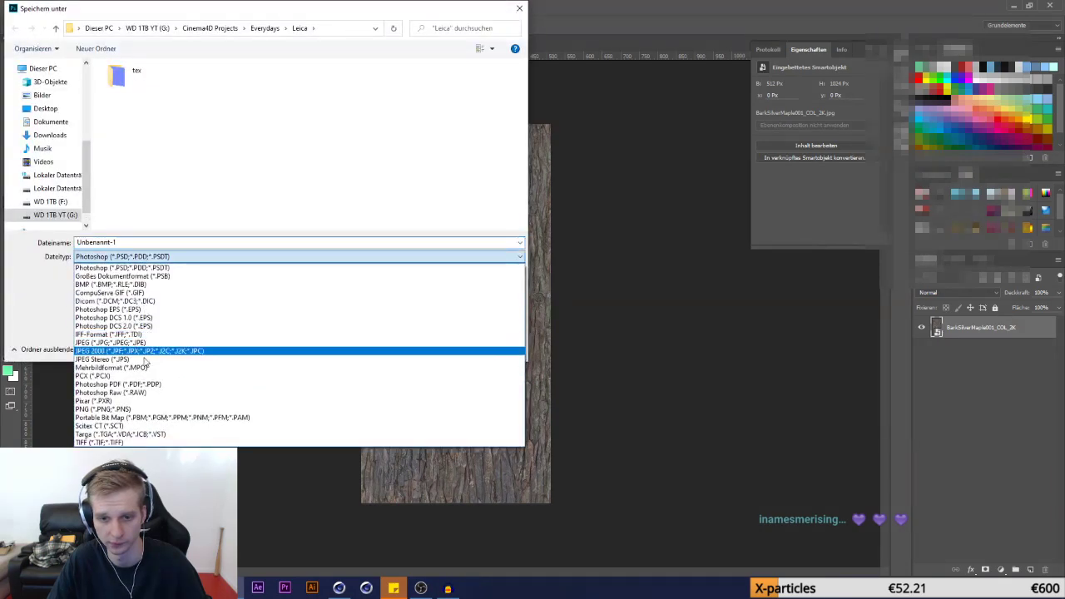
left_click(167, 410)
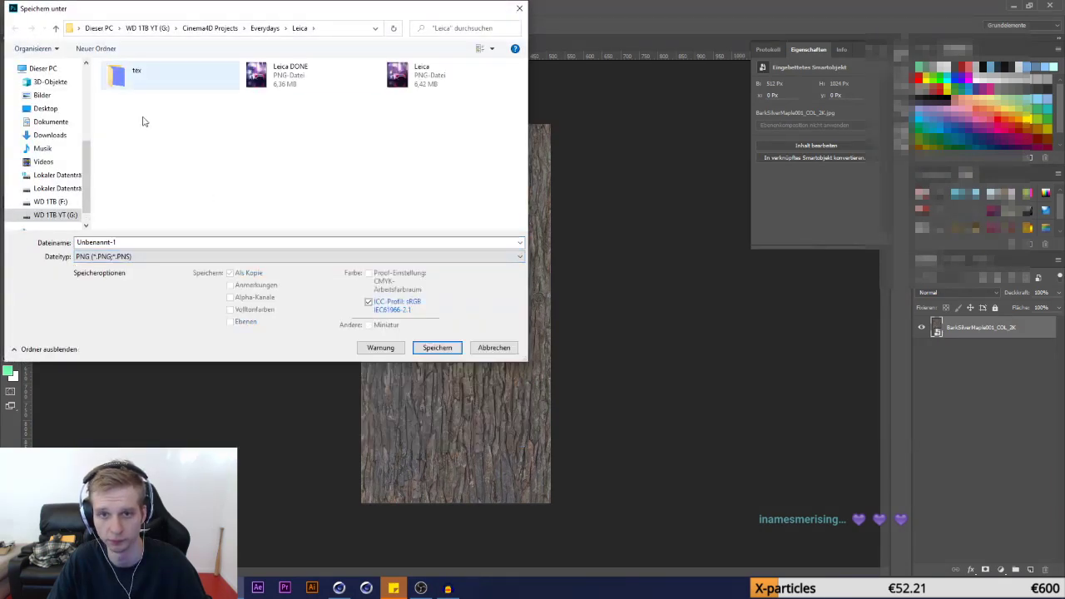
Set the save location to Cinema 4d Downloads > textures > Poliigon > Wood > BarkSilverMaple001 > BarkSilverMaple001 > REGULAR on drive D
left_click(56, 189)
left_click(152, 164)
double_click(152, 164)
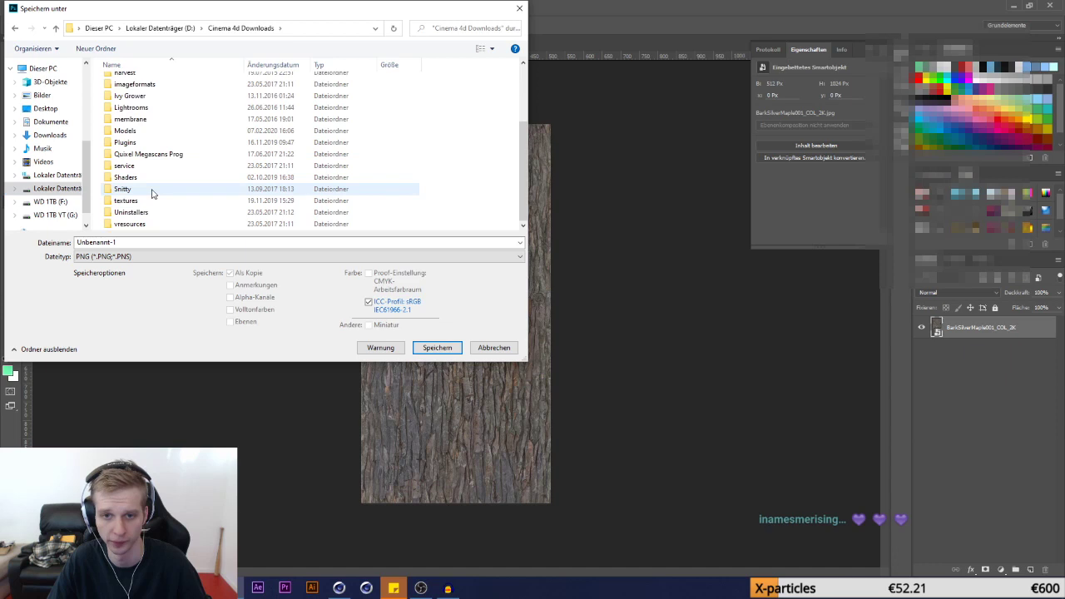
double_click(143, 202)
double_click(142, 158)
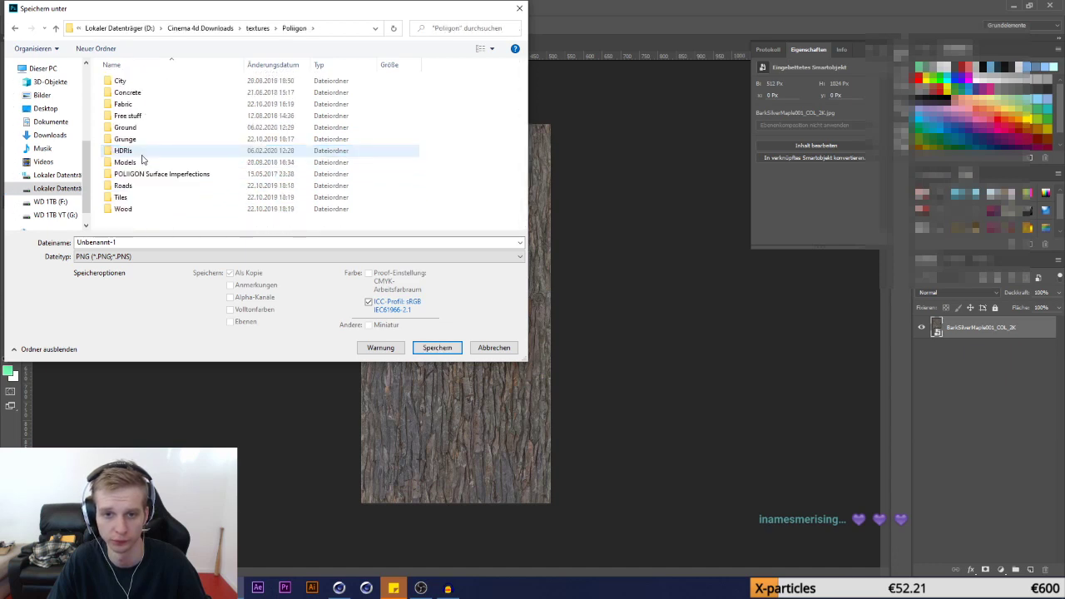
left_click(133, 207)
double_click(133, 207)
double_click(125, 112)
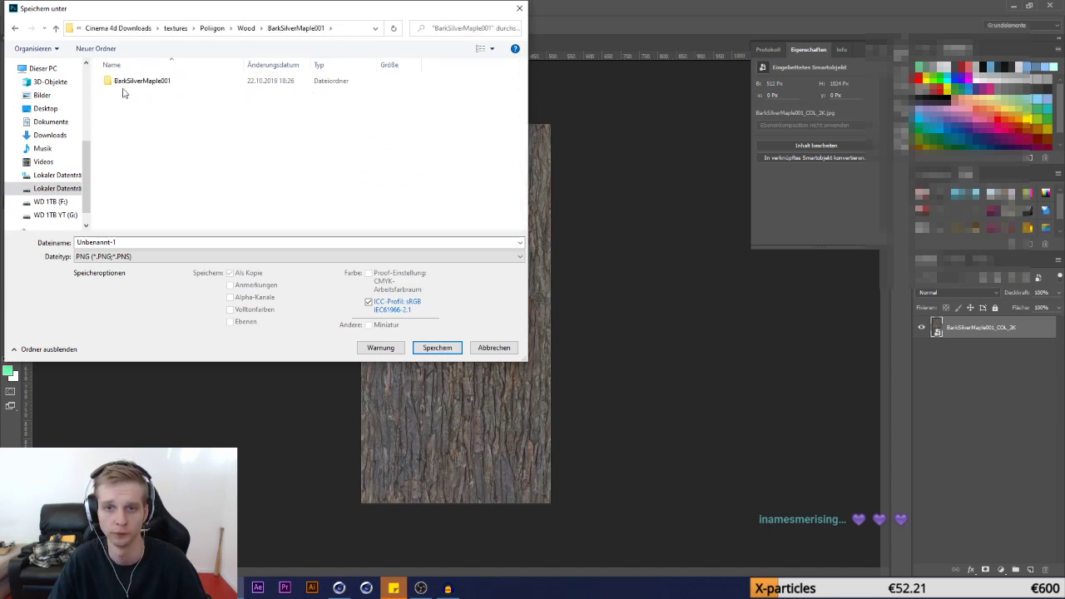
double_click(123, 83)
left_click(187, 112)
double_click(188, 112)
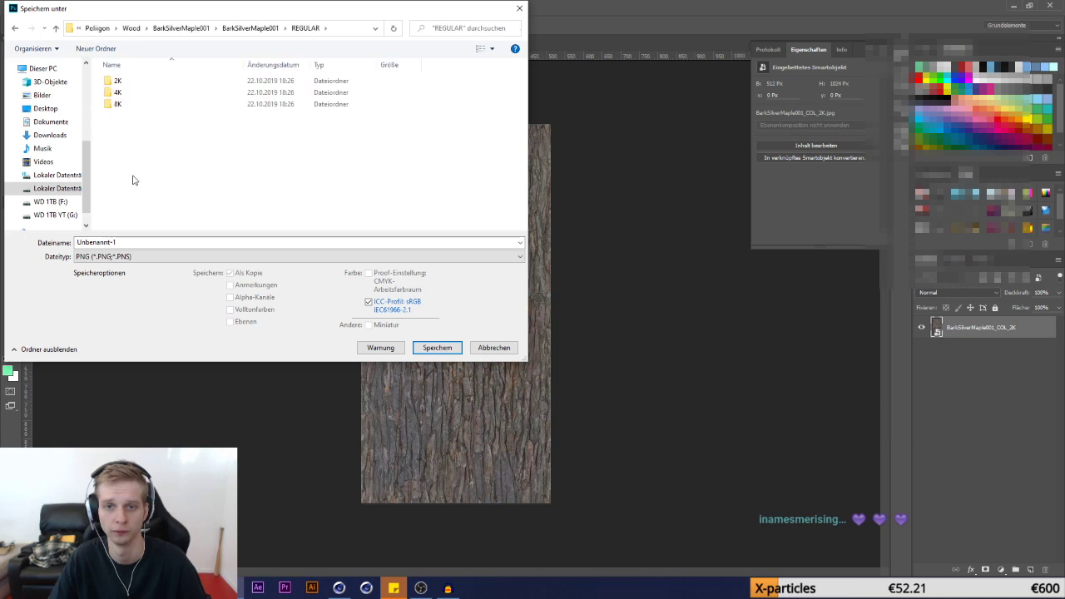
Create a new folder named 1K beside the 2K, 4K and 8K folders
right_click(133, 175)
mouse_move(159, 278)
left_click(288, 281)
type("1k")
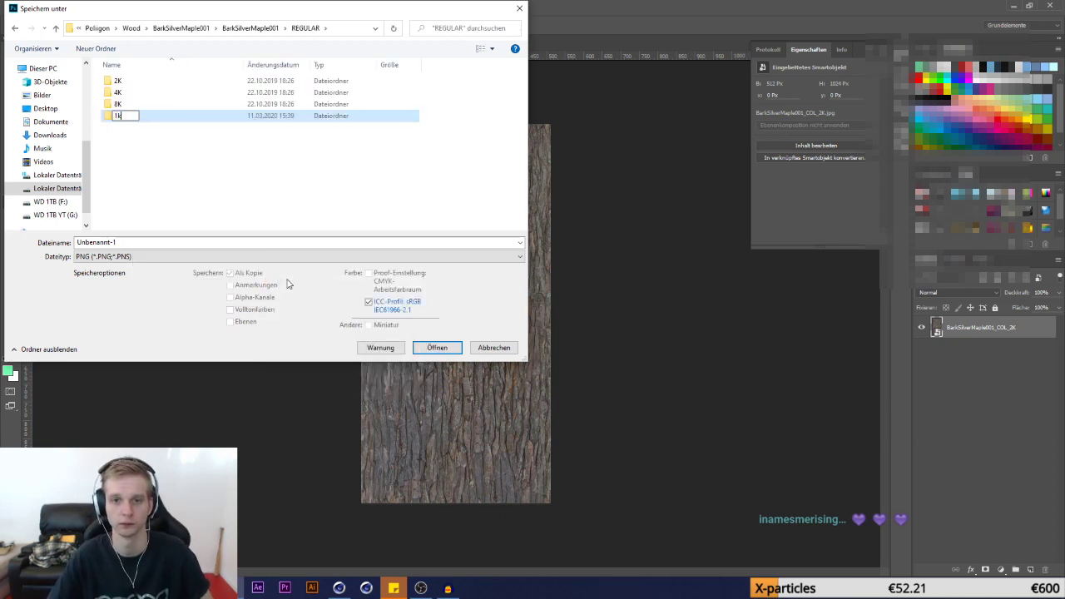
key("Return")
left_click(122, 80)
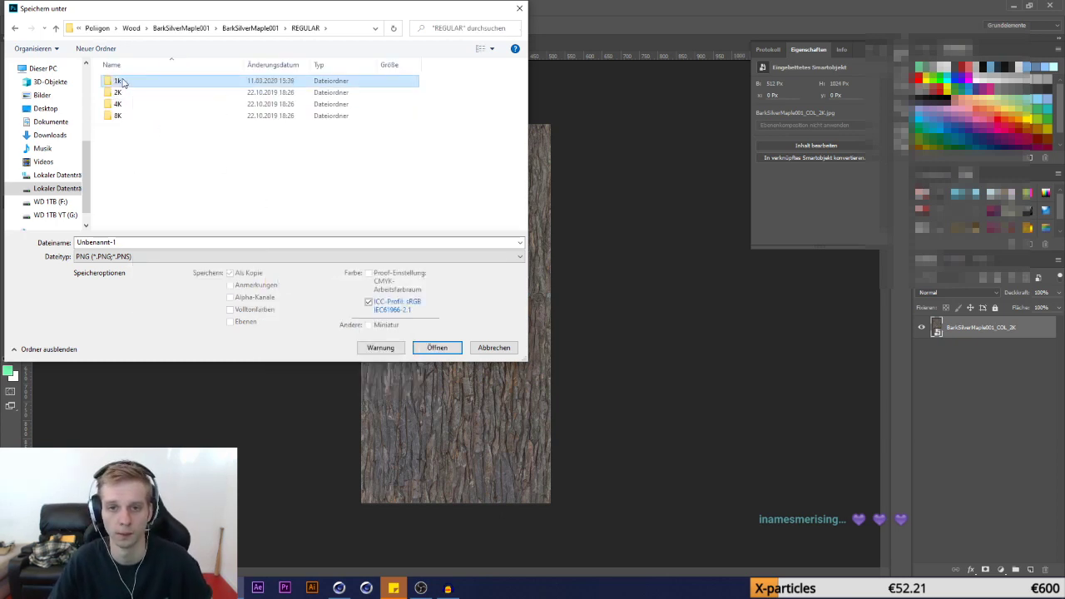
type("1K")
key("Return")
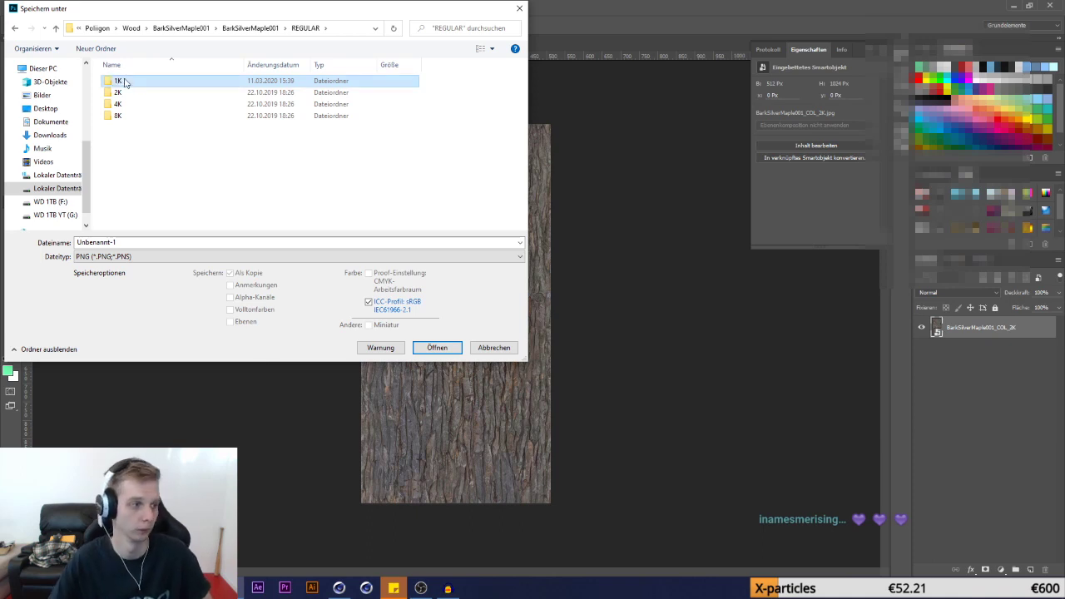
Save the bark colour image as a PNG named Colormap inside the 1K folder
double_click(123, 81)
left_click(424, 352)
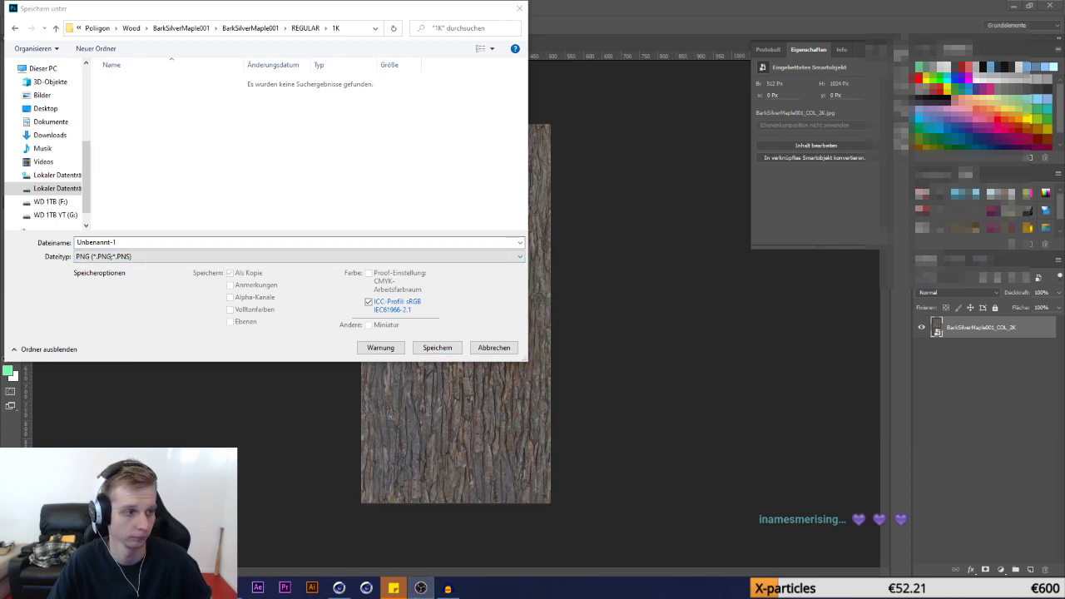
left_click(159, 256)
left_click(125, 241)
type("ColorMap")
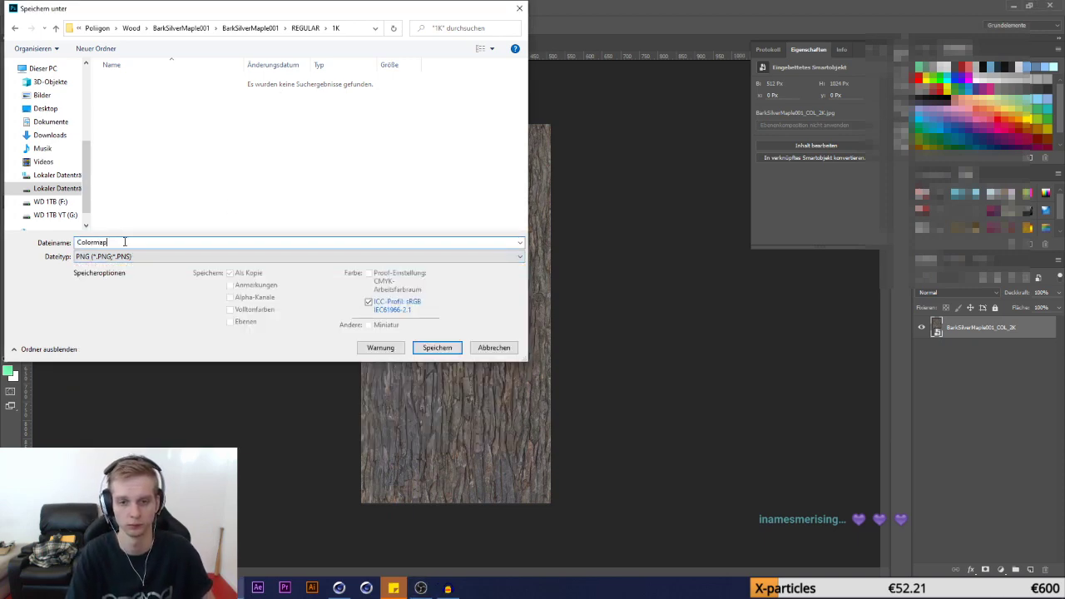
key("Return")
key("Return")
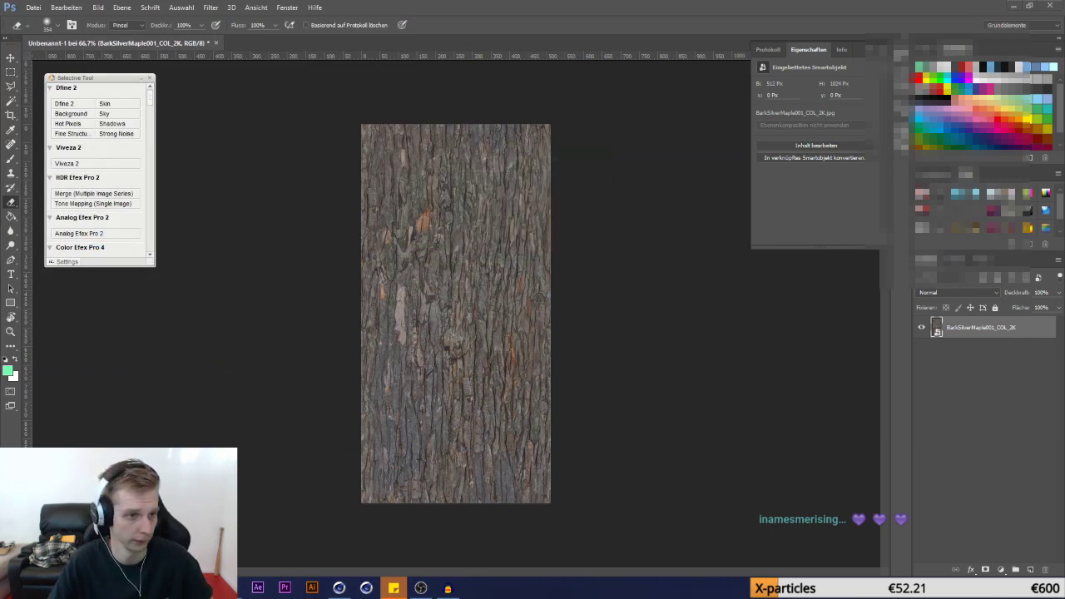
Place the BarkSilverMaple001_NRM_2K texture above the colour layer, committing the placement for saving under a new name
left_click_drag(188, 286, 389, 387)
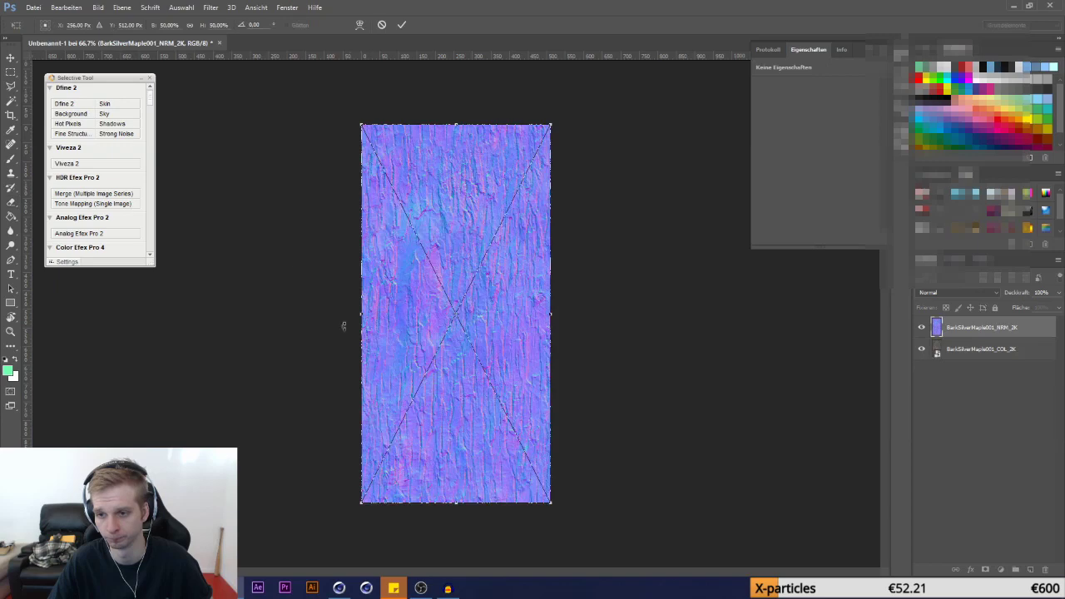
left_click(31, 10)
left_click(57, 131)
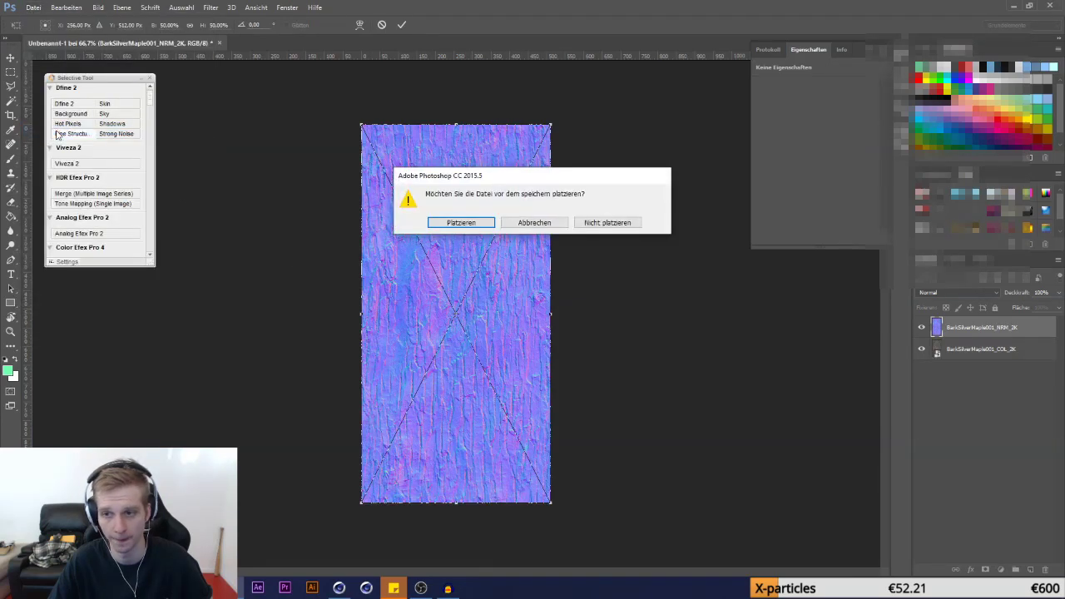
left_click(446, 226)
Save the normal texture as a PNG named Normalmap in the 1K folder
left_click(125, 256)
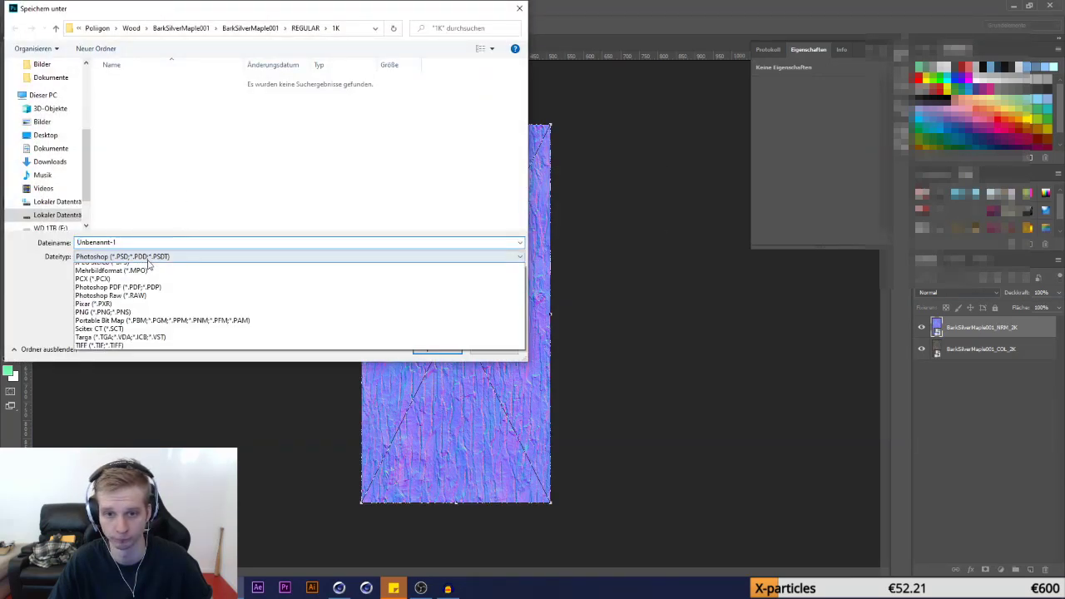
left_click(122, 409)
double_click(108, 245)
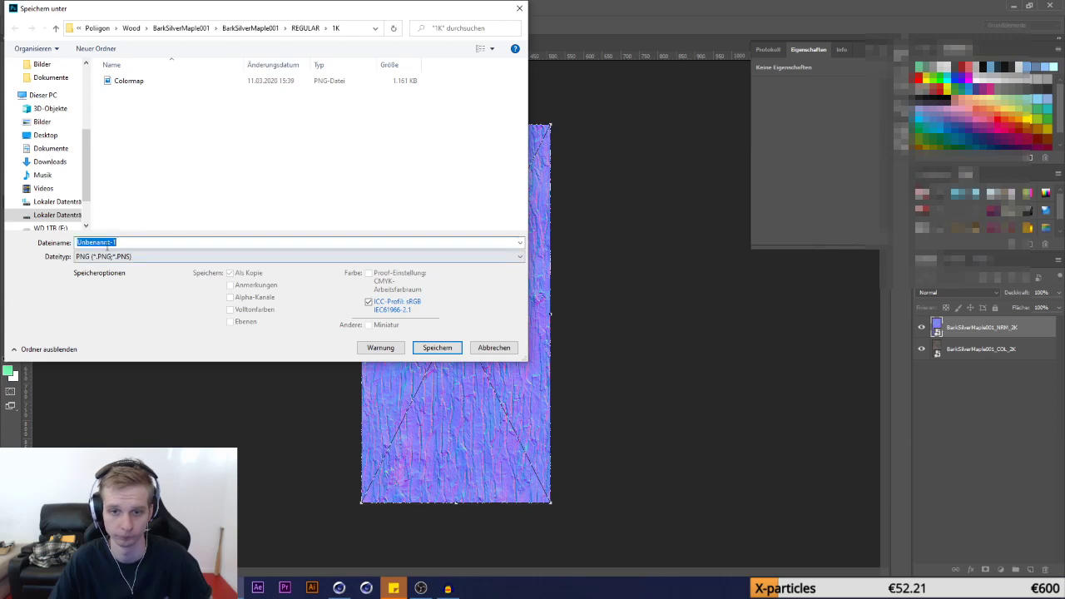
type("Normalmap")
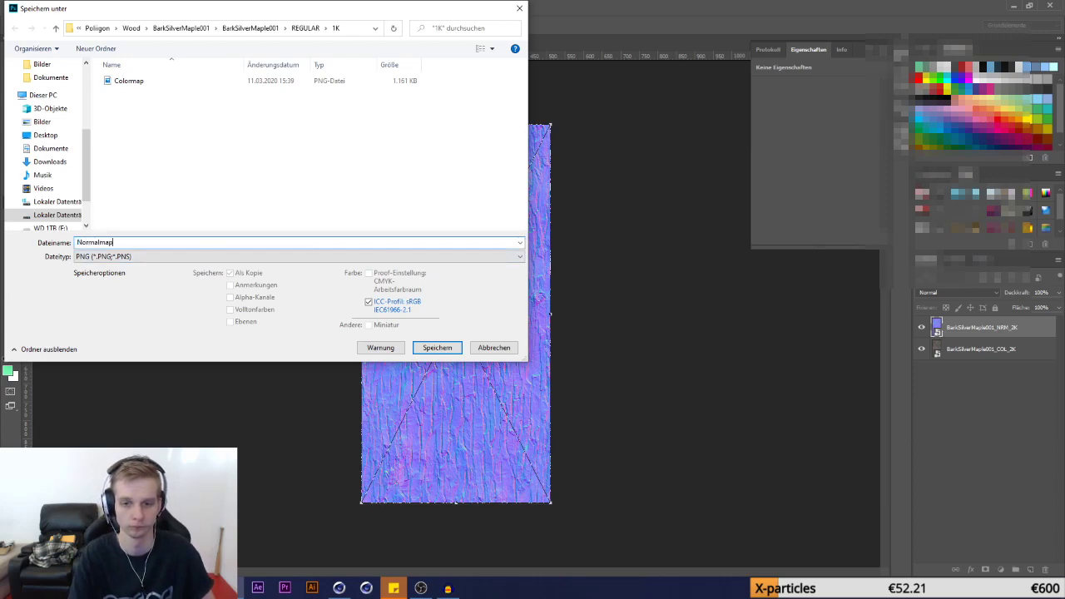
key("Return")
left_click(572, 187)
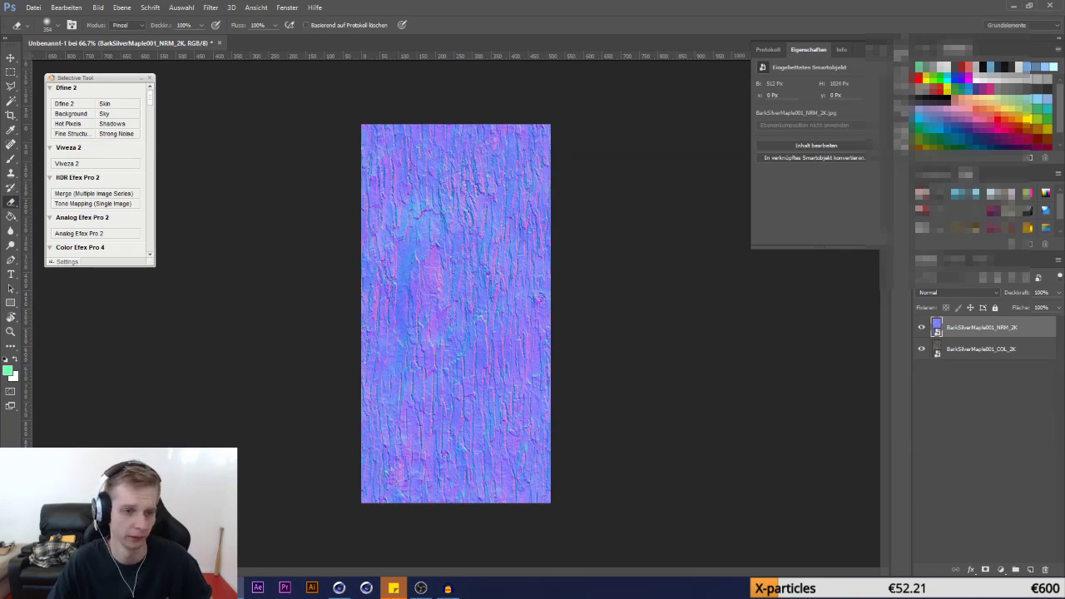
Place the BarkSilverMaple001_GLOSS_2K texture above the normal layer, committing the placement for saving under a new name
left_click_drag(0, 299, 374, 259)
left_click(20, 8)
left_click(50, 130)
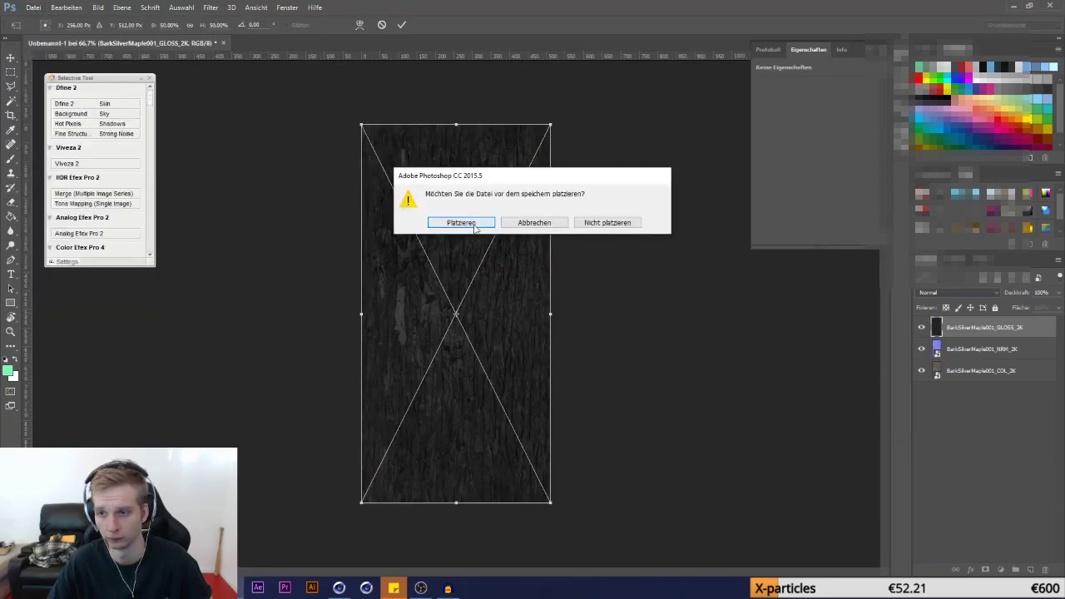
left_click(473, 224)
Save the gloss texture as a PNG named Specularmap in the 1K folder, keeping the default PNG options
left_click(122, 256)
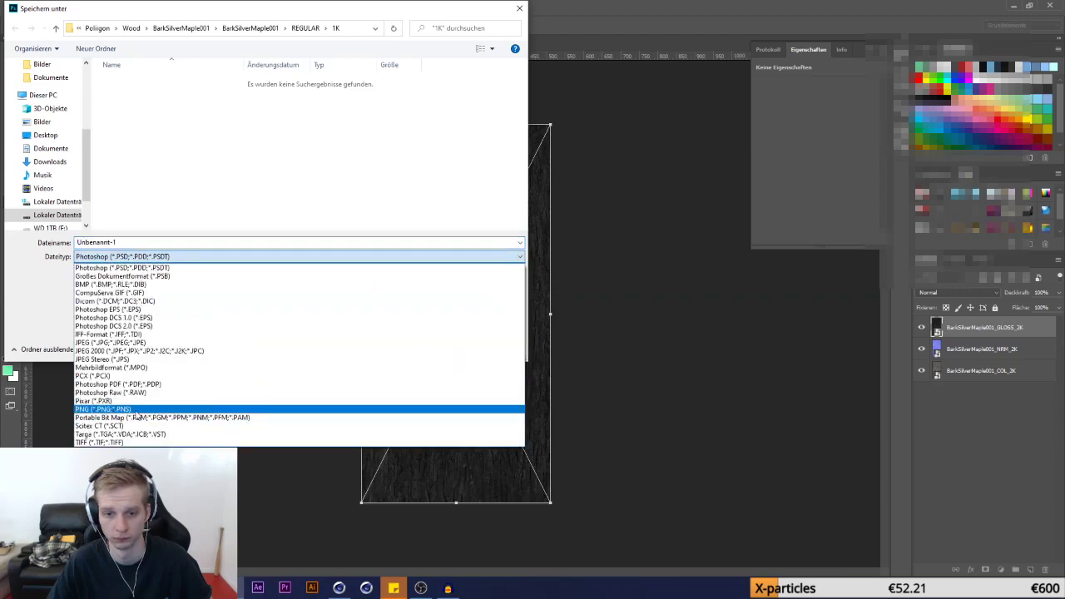
left_click(138, 410)
left_click(131, 92)
double_click(120, 242)
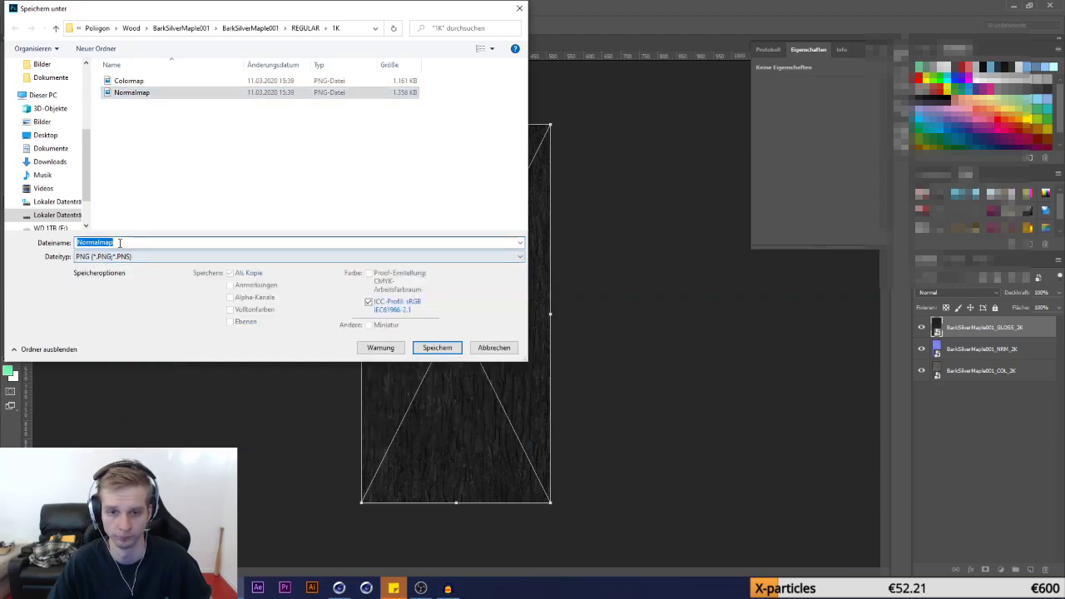
type("Specularmap")
key("Return")
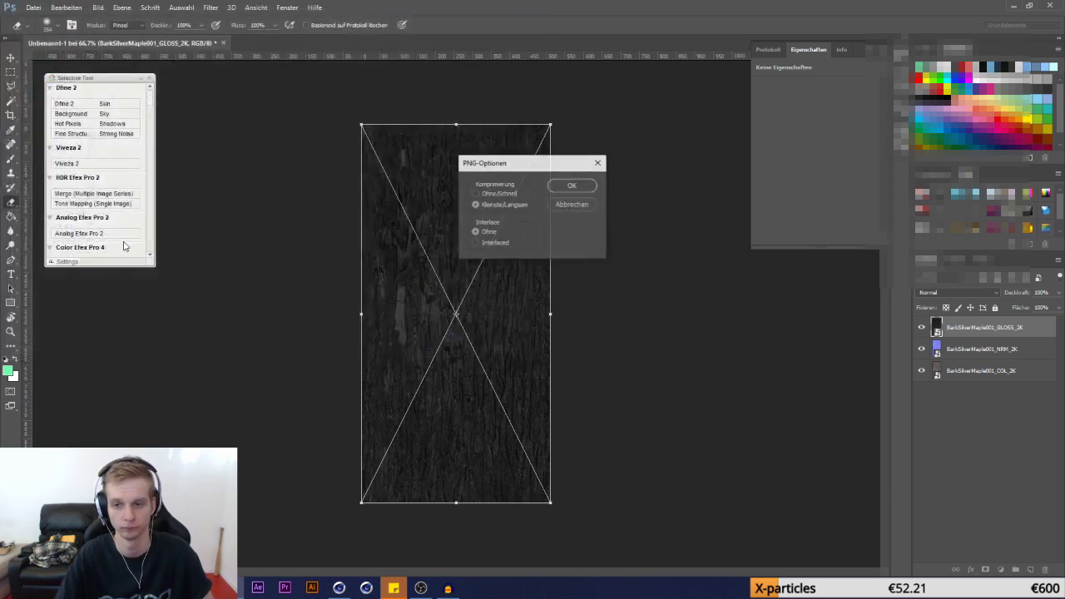
key("Return")
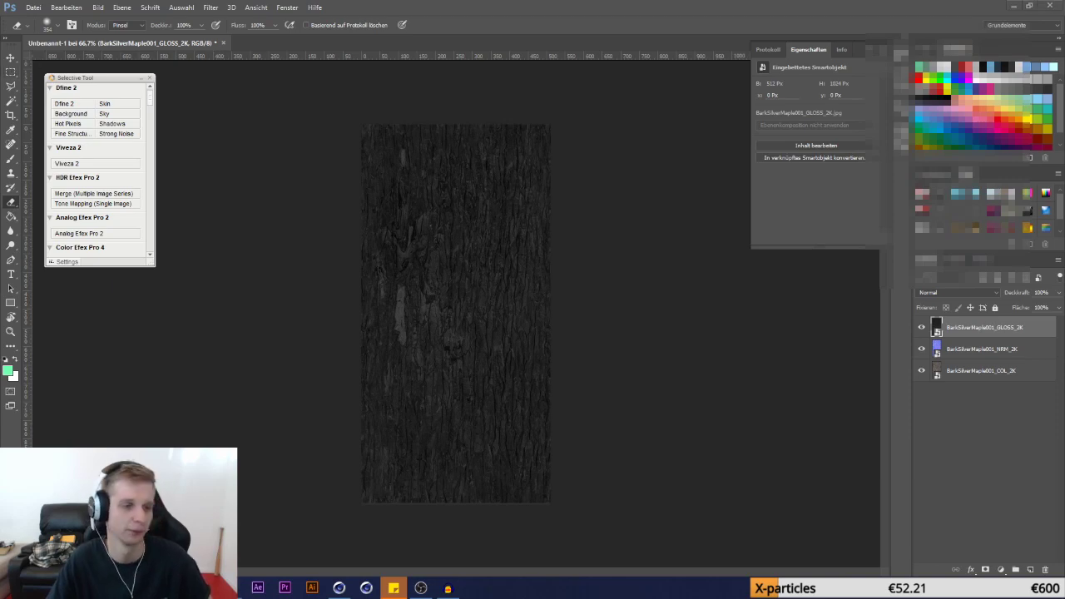
Place the BarkSilverMaple001_DISP_2K texture above the gloss layer at the full canvas size
left_click_drag(0, 316, 445, 318)
key("Return")
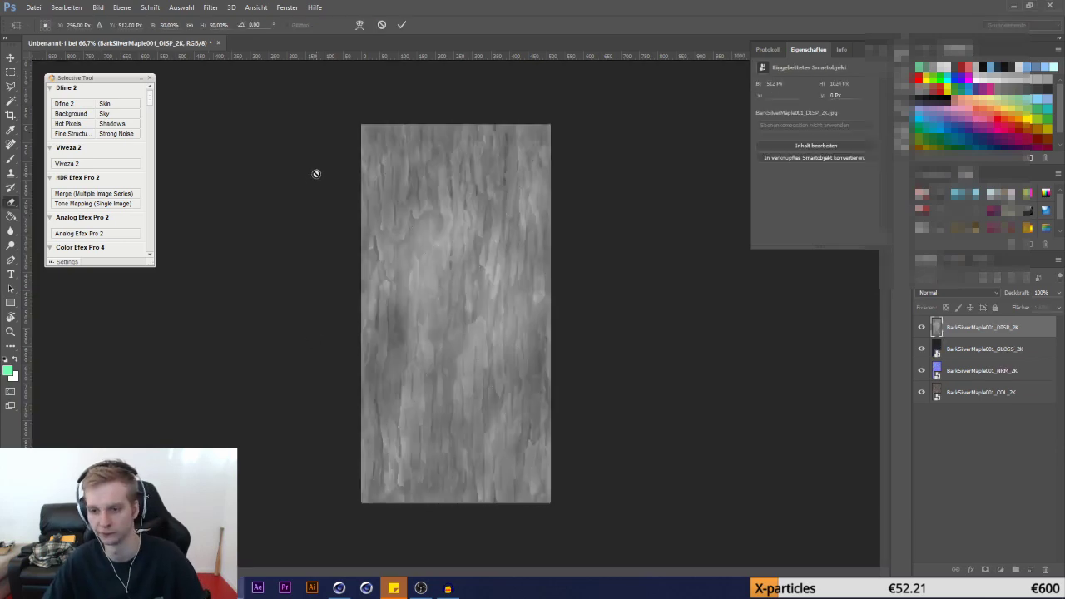
Save the displacement texture as a PNG named DispMap in the 1K folder, keeping the default PNG options
left_click(33, 6)
left_click(58, 143)
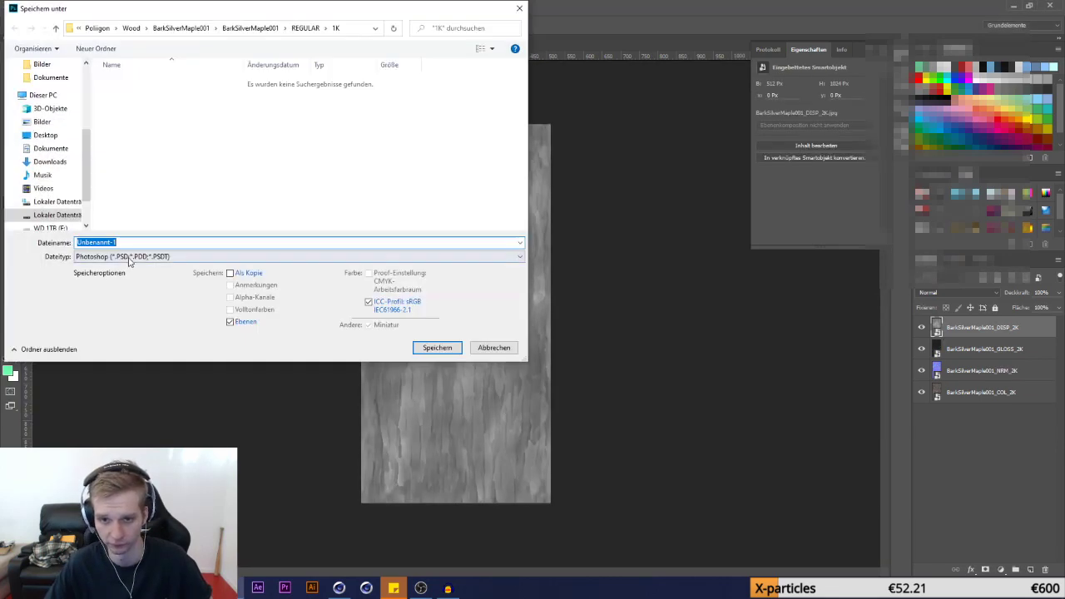
left_click(129, 260)
left_click(120, 366)
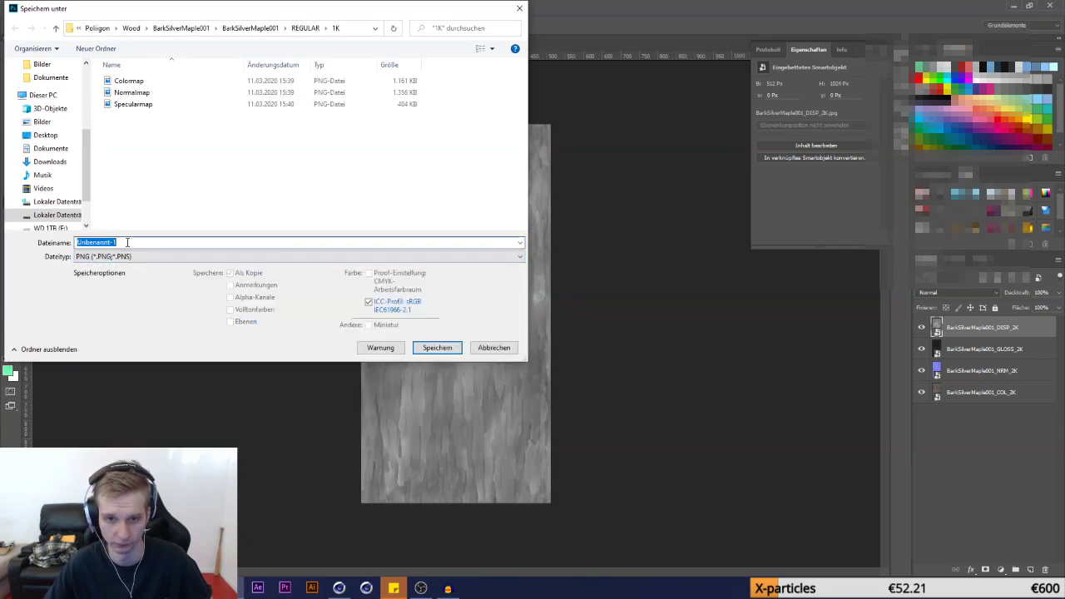
left_click(123, 104)
left_click(121, 243)
type("D")
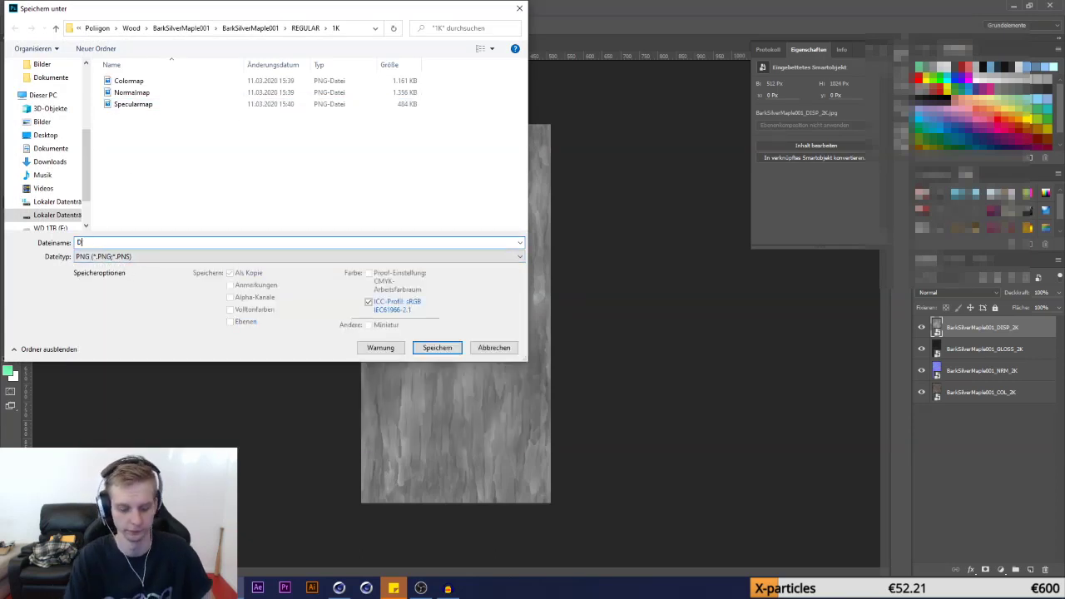
type("ispMap")
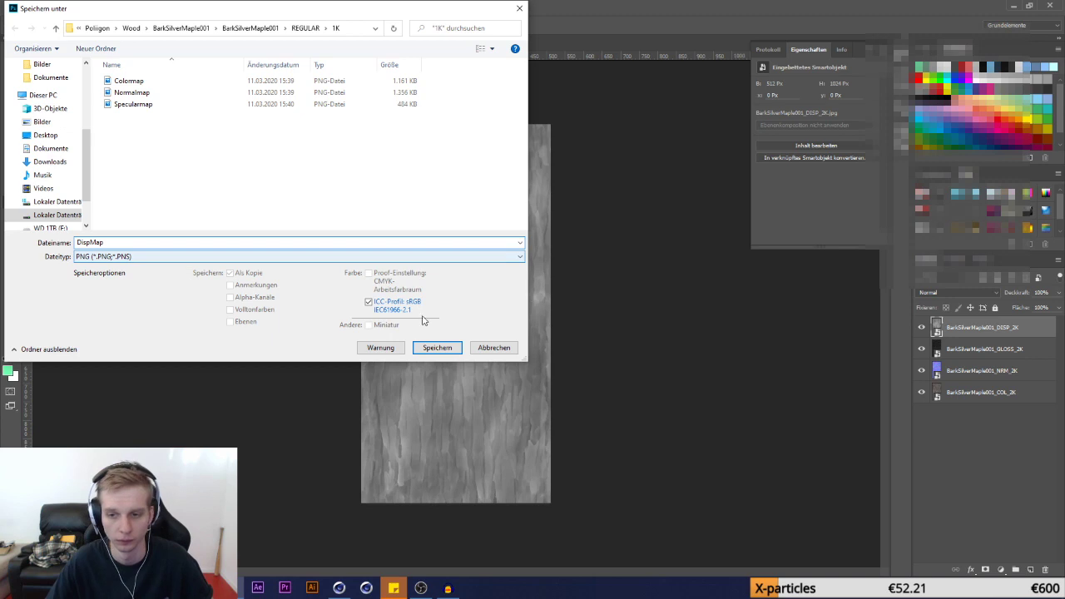
left_click(429, 349)
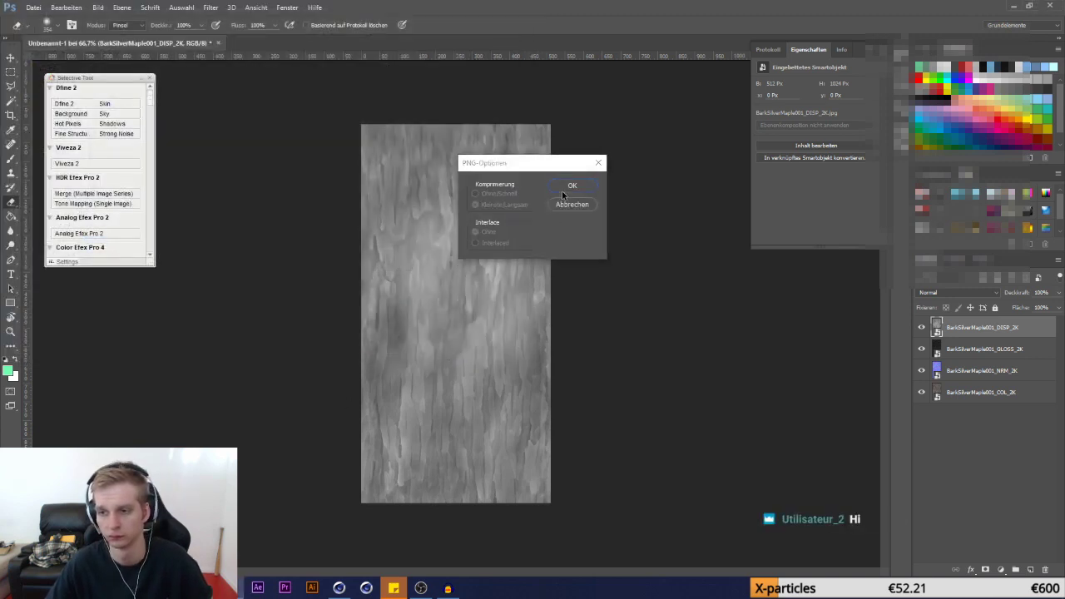
left_click(562, 187)
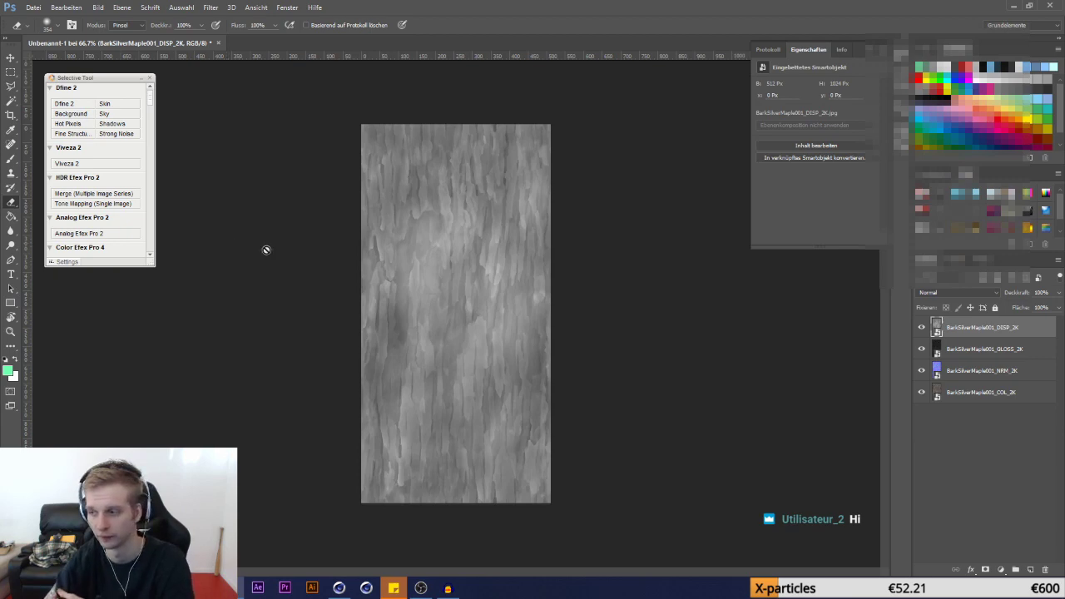
Quit Photoshop without saving the layered texture document
left_click(1051, 6)
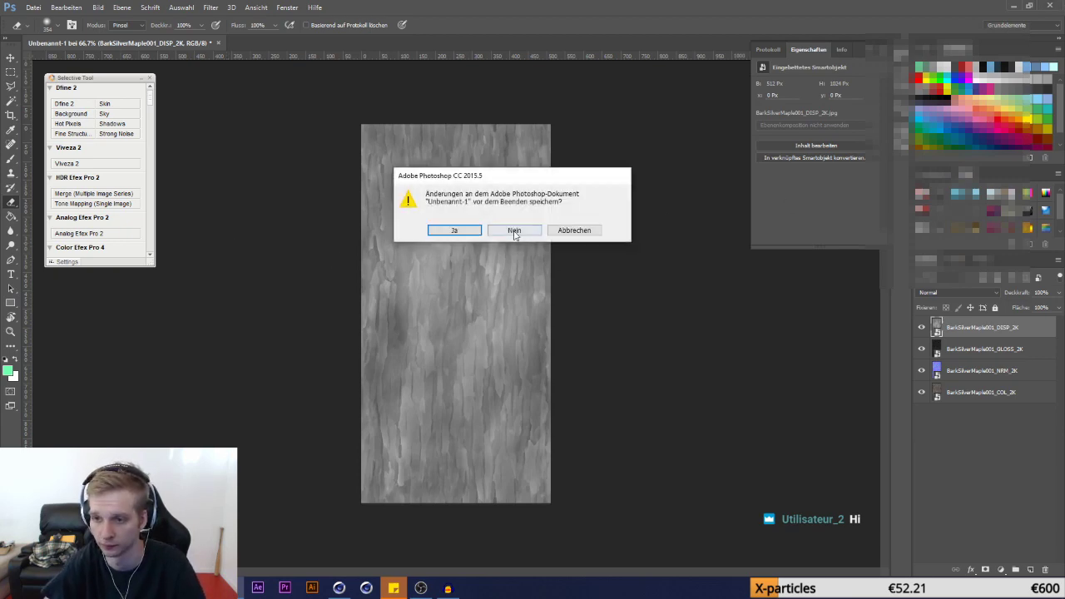
left_click(514, 230)
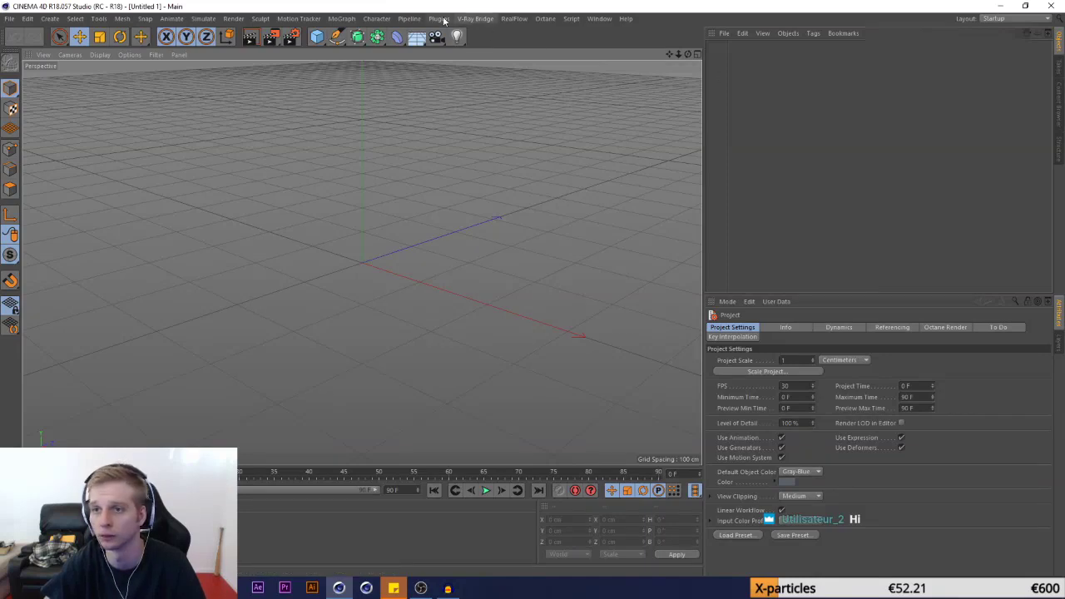
Add a Forester Tree object to the empty Cinema 4D scene and apply the Pinus Strobus preset from its library
left_click(439, 19)
mouse_move(566, 72)
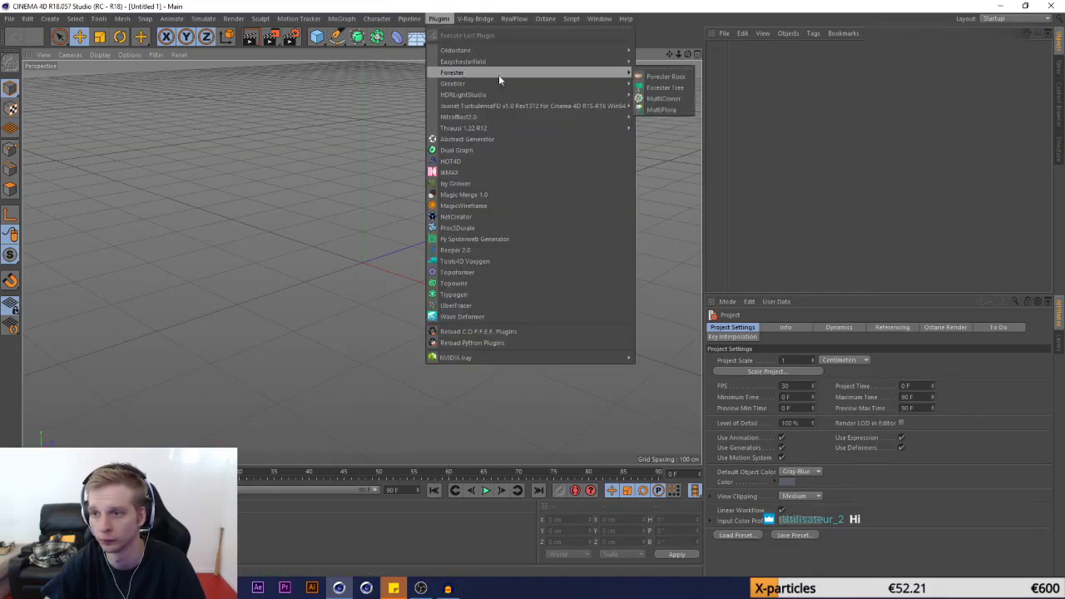
left_click(666, 88)
left_click(744, 366)
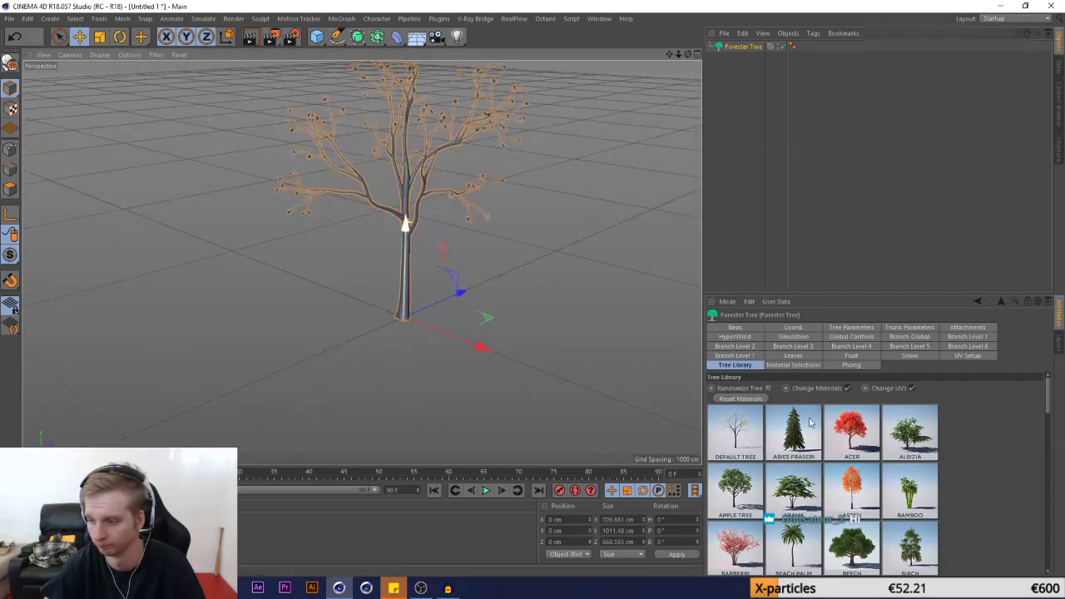
scroll(867, 452, "down", 10)
scroll(868, 452, "up", 1)
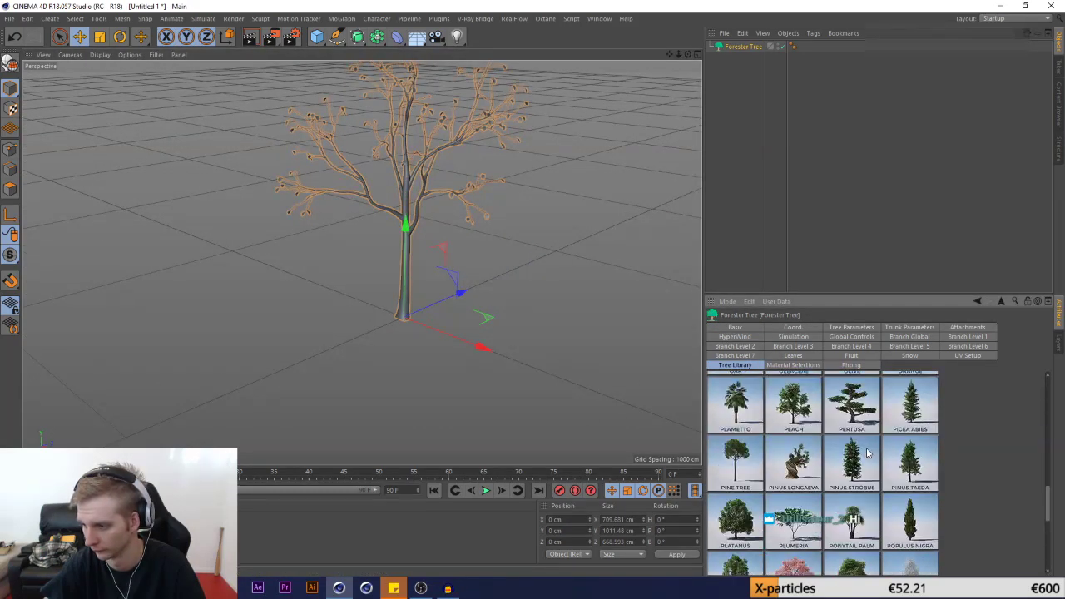
left_click(868, 452)
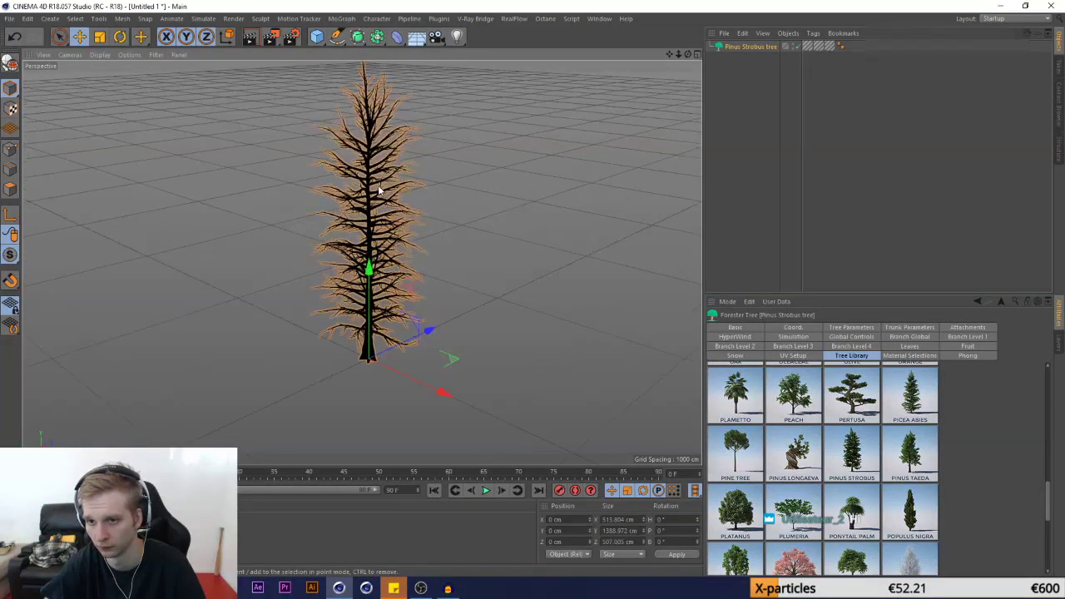
Increase the trunk height of the Pinus Strobus tree to about 1493.6 cm
left_click(900, 329)
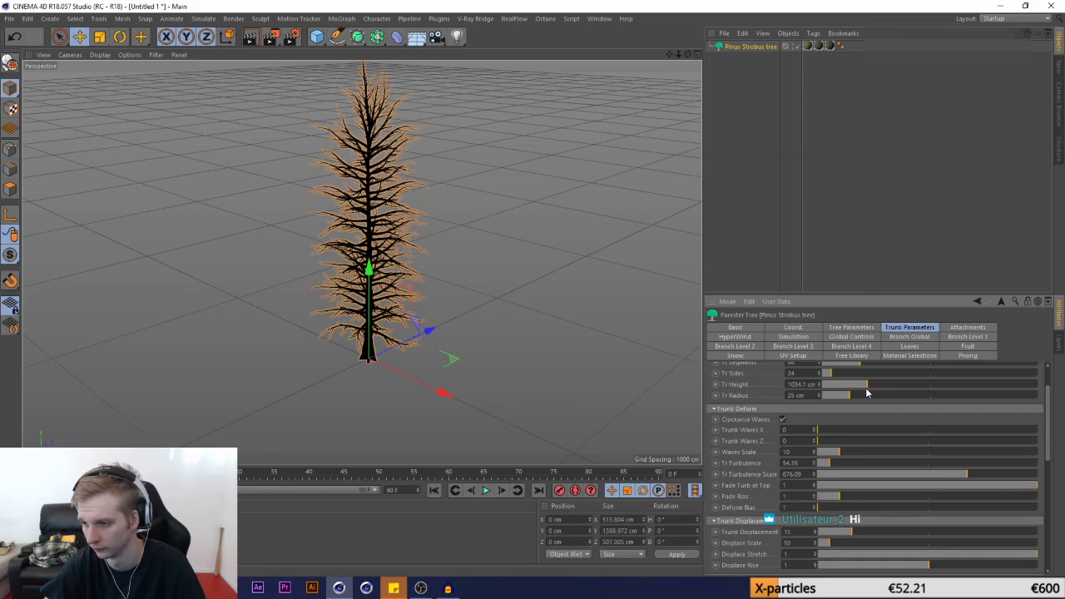
left_click_drag(866, 388, 887, 389)
scroll(340, 356, "down", 3)
scroll(352, 262, "up", 3)
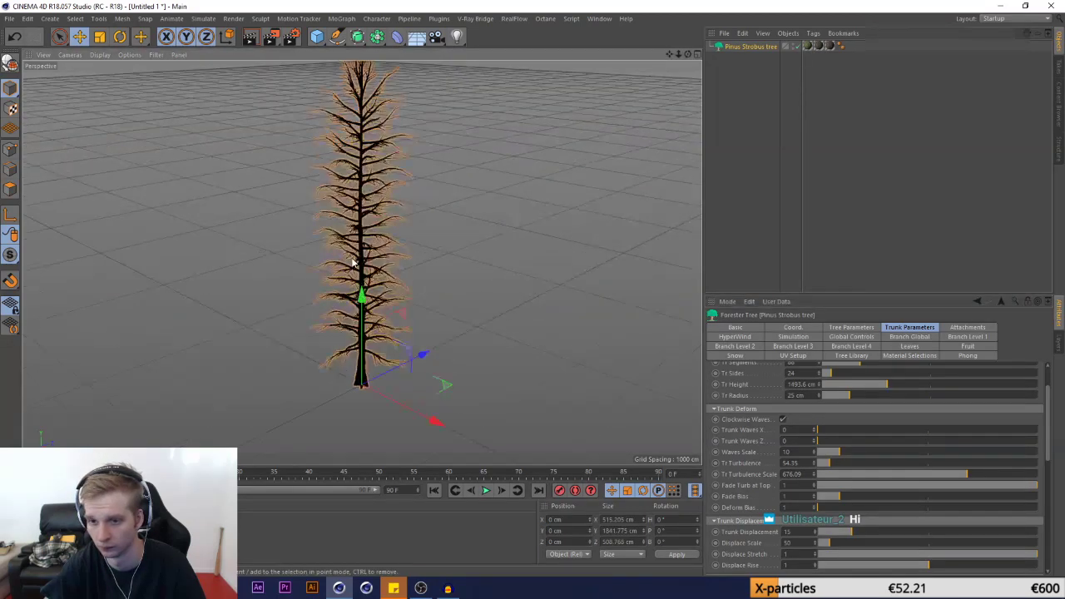
scroll(352, 262, "up", 1)
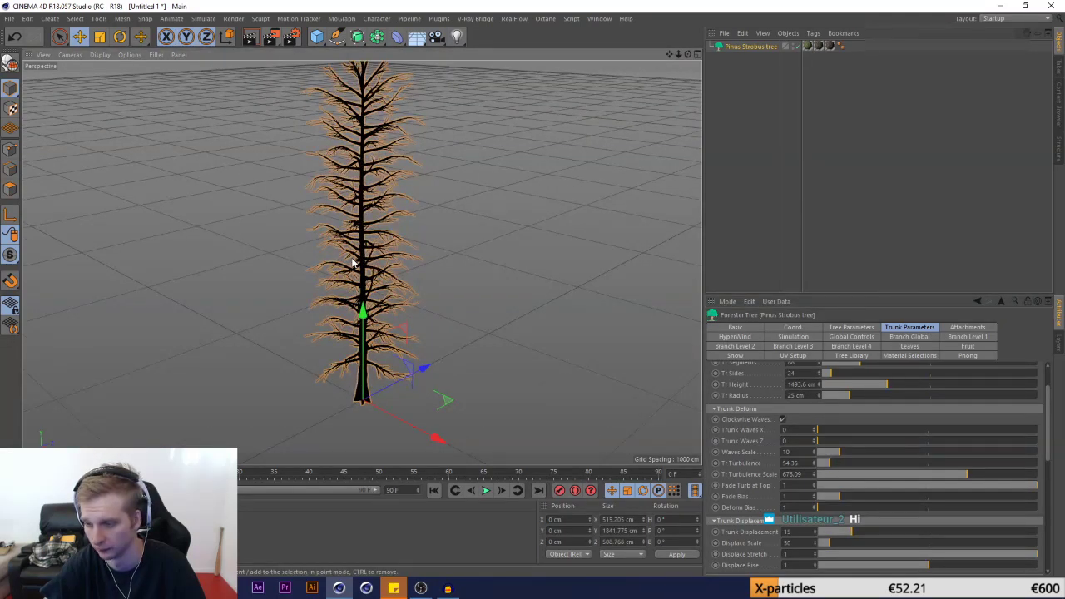
Check the tree's general parameters and browse the Forester library for other tree presets
left_click(857, 328)
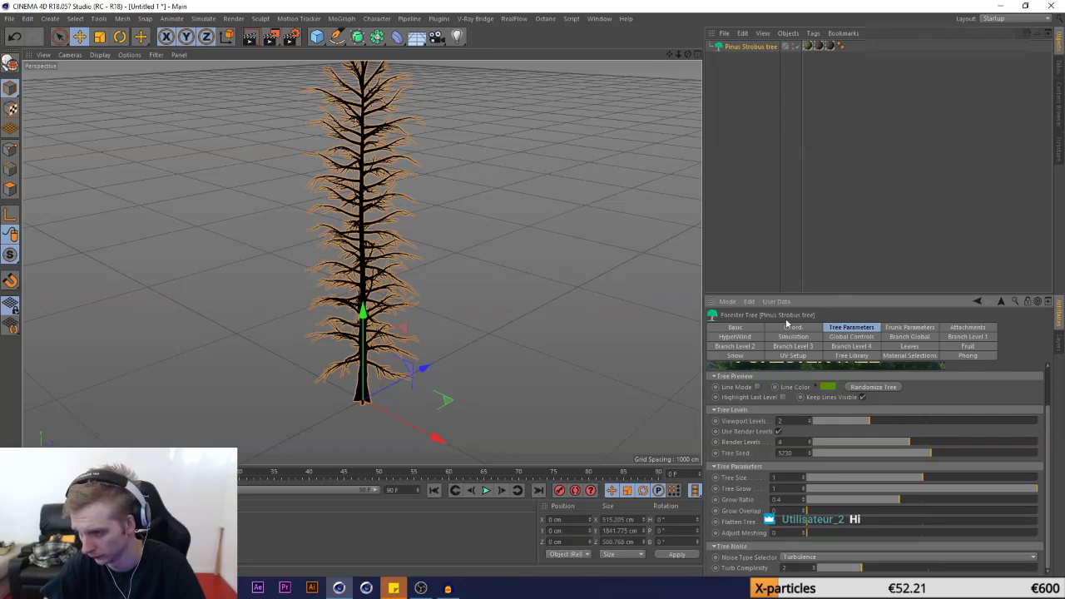
left_click(856, 356)
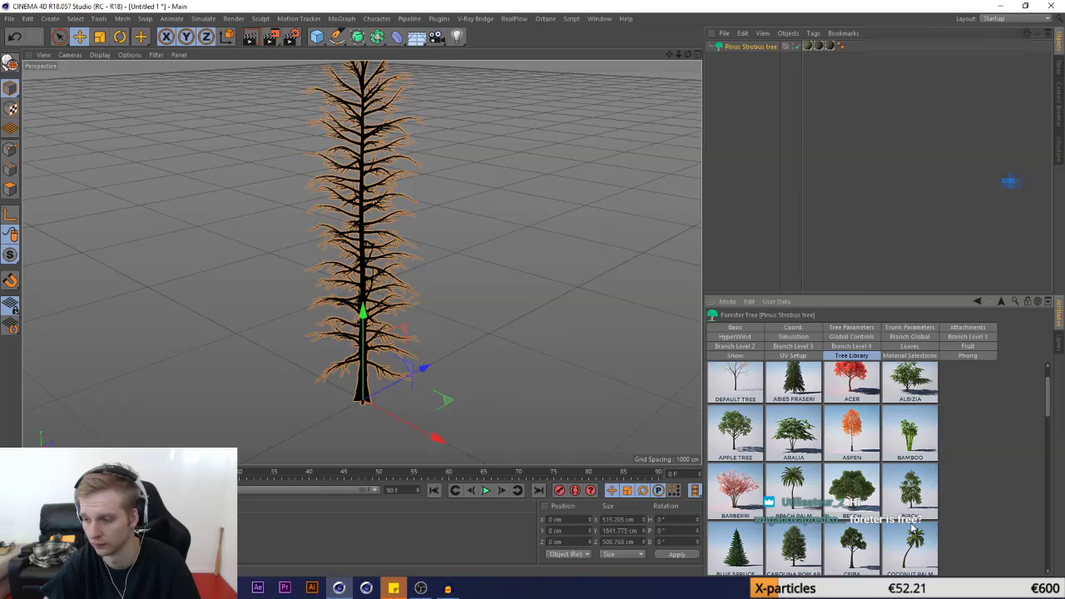
scroll(910, 511, "down", 2)
scroll(913, 526, "down", 1)
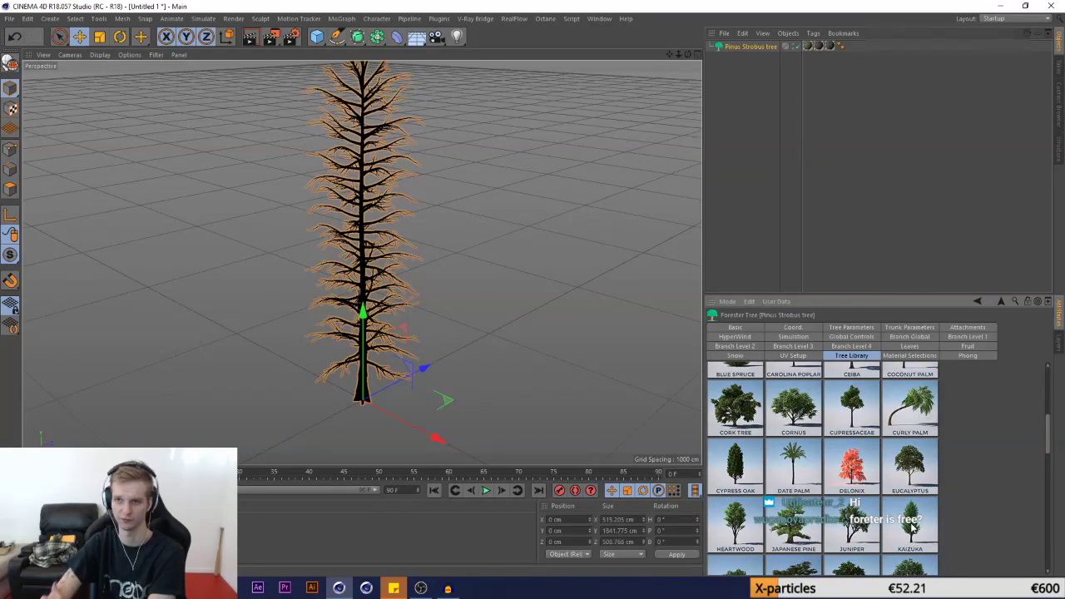
scroll(889, 498, "down", 2)
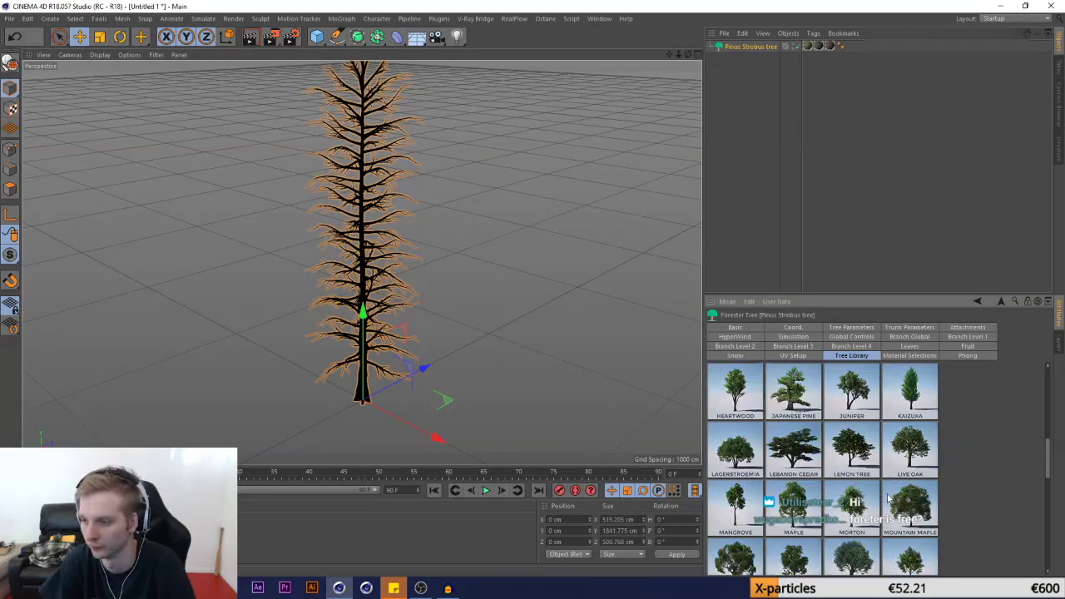
scroll(889, 498, "down", 5)
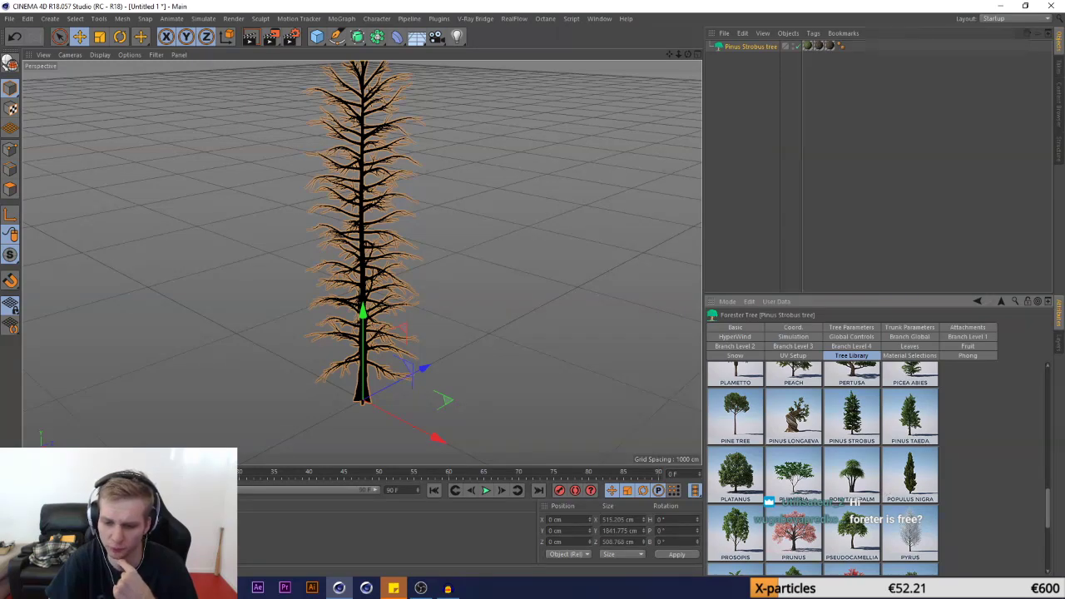
left_click(972, 589)
left_click_drag(971, 563, 955, 564)
left_click(810, 588)
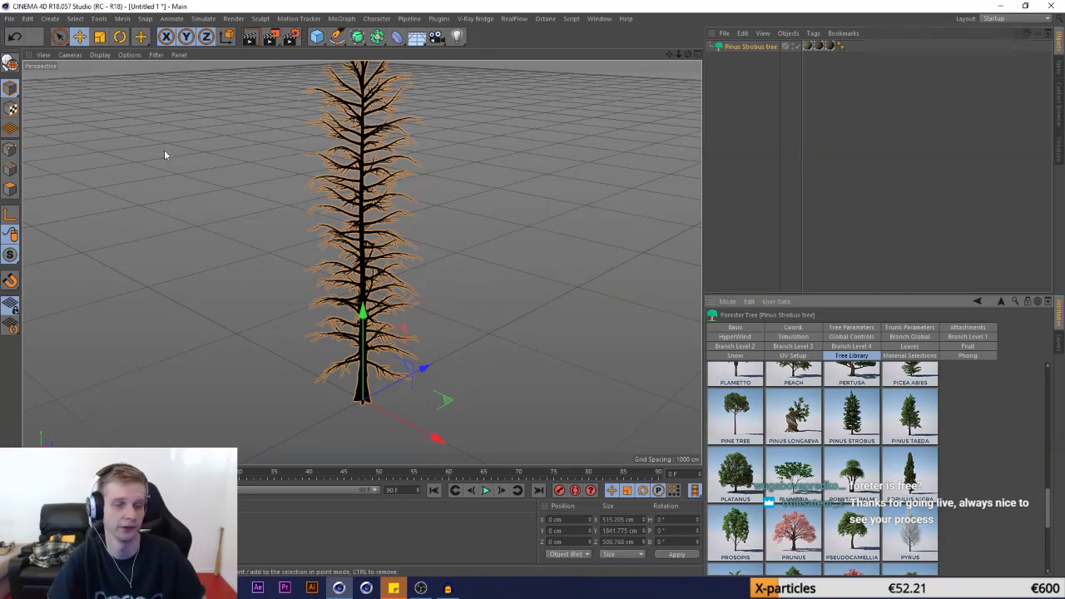
Start saving the project under a new name and create a folder named Left Out inside Cinema4D Projects > Everydays
left_click(10, 21)
left_click(25, 109)
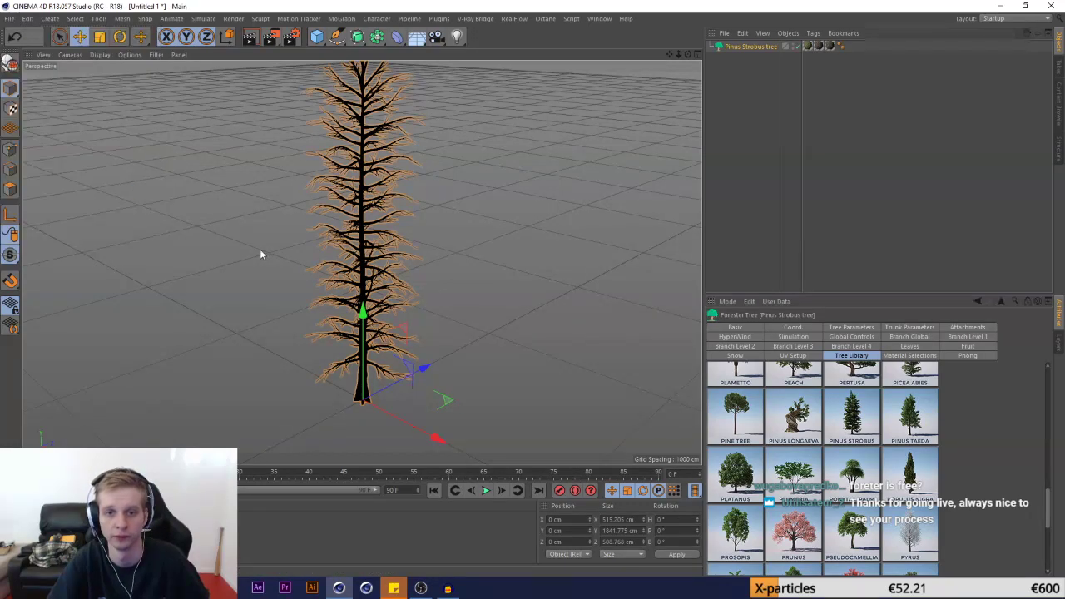
scroll(58, 225, "down", 2)
left_click(55, 210)
double_click(133, 116)
left_click(129, 152)
double_click(129, 152)
right_click(97, 103)
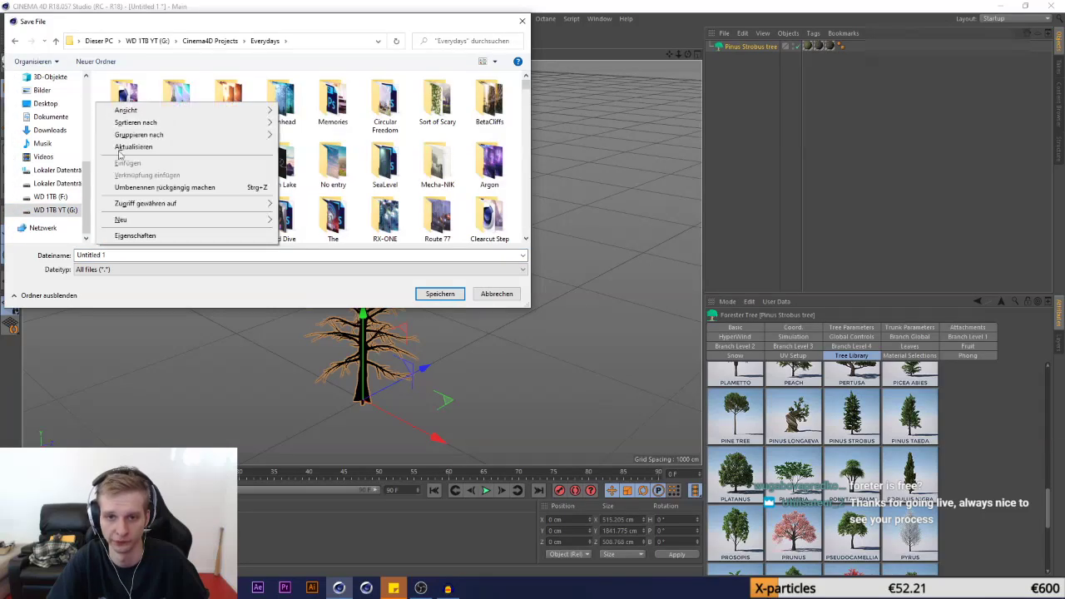
mouse_move(250, 220)
left_click(305, 221)
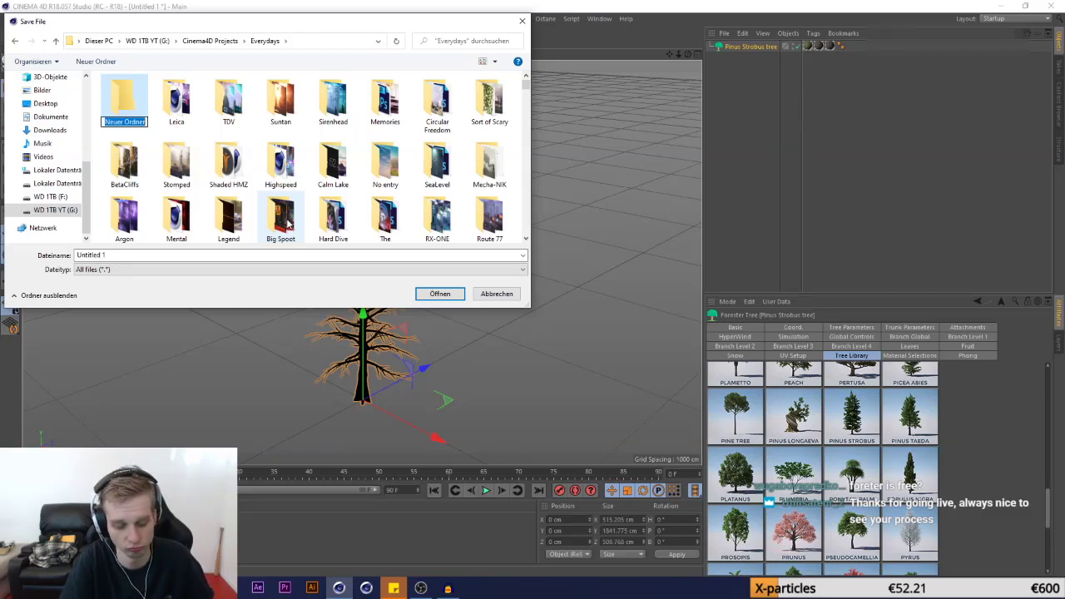
type("Left Out")
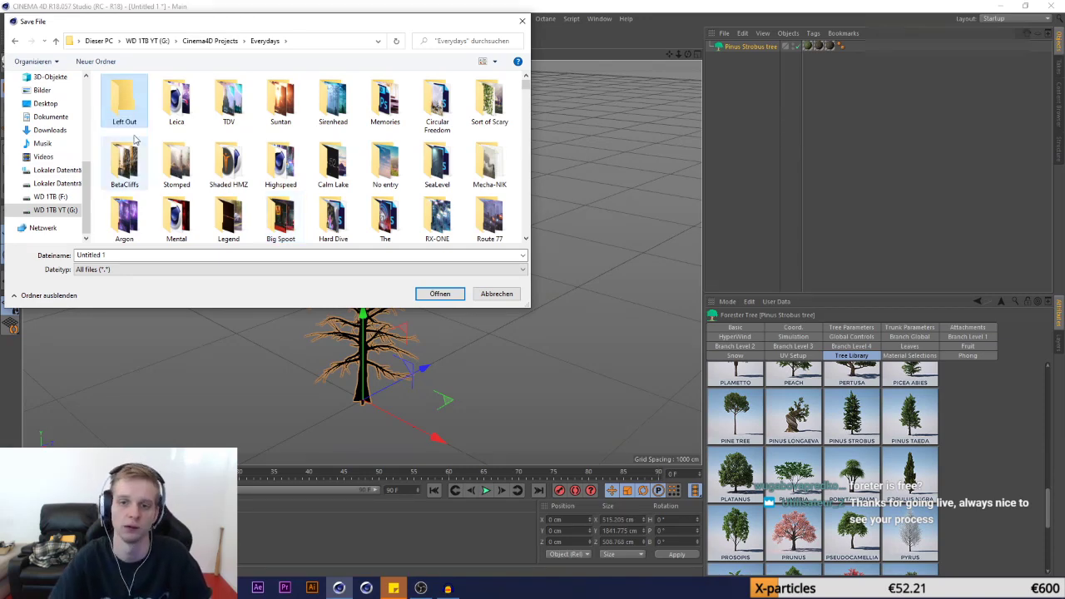
key("Return")
Save the scene as Left Out inside the new Left Out folder
key("Return")
type("lef")
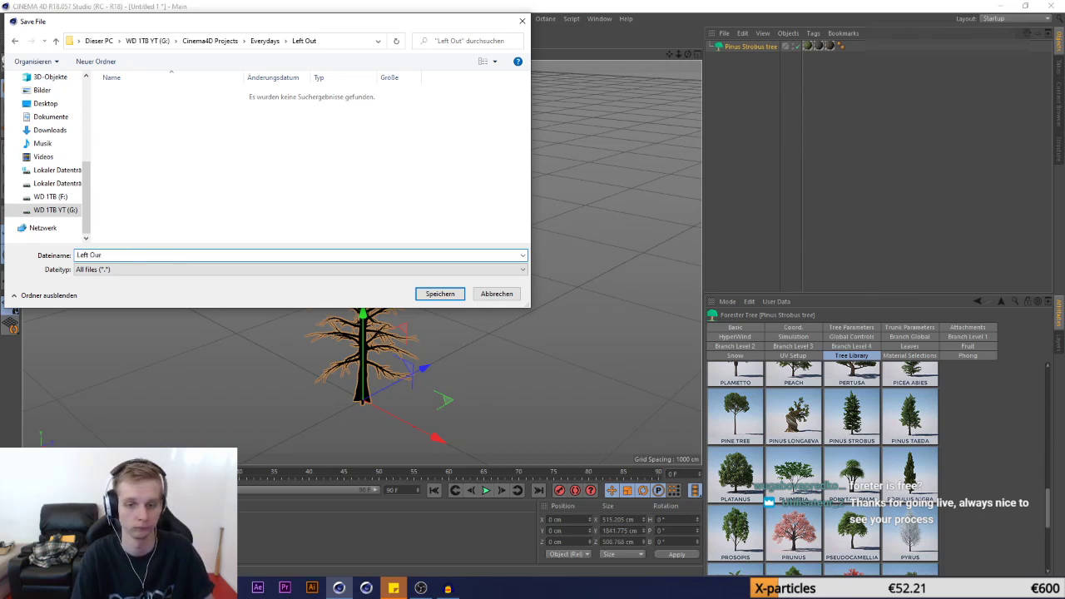
type("t Out")
key("Return")
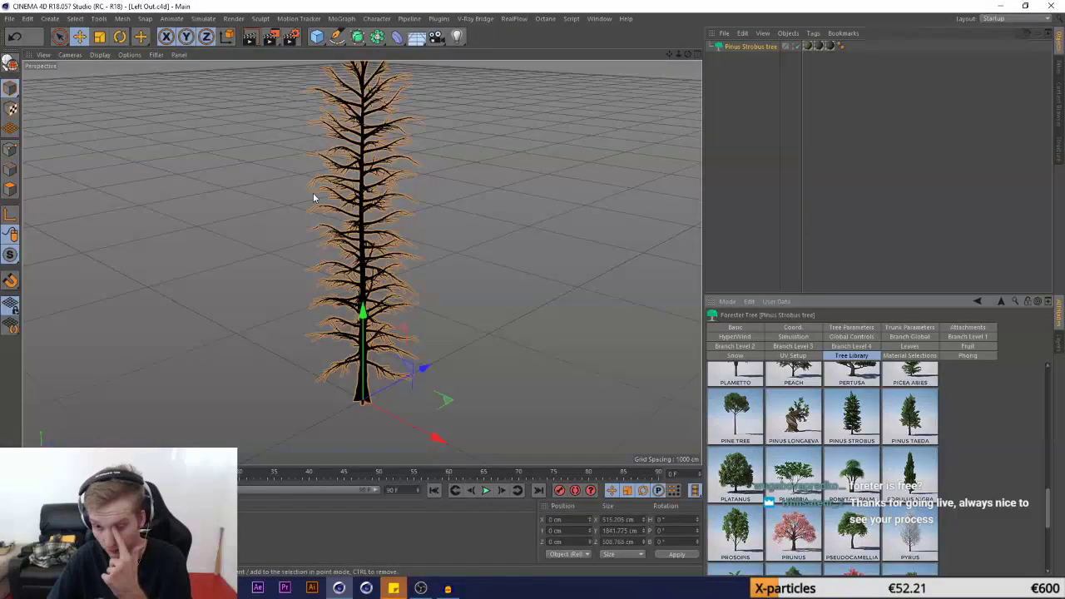
Set the Viewport Levels of the Pinus Strobus tree to 3
scroll(817, 443, "up", 2)
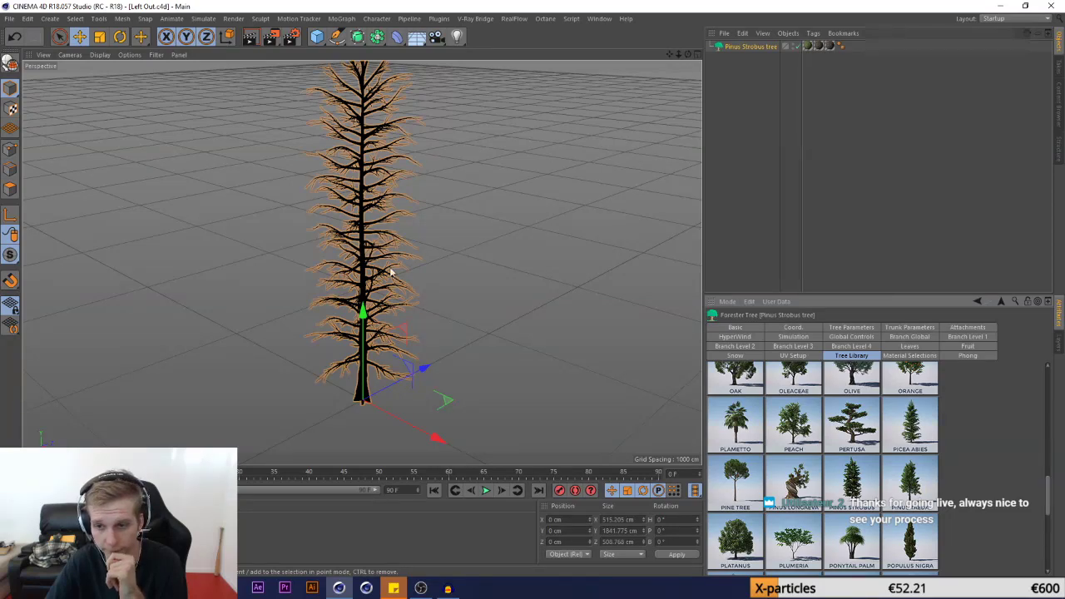
left_click(866, 328)
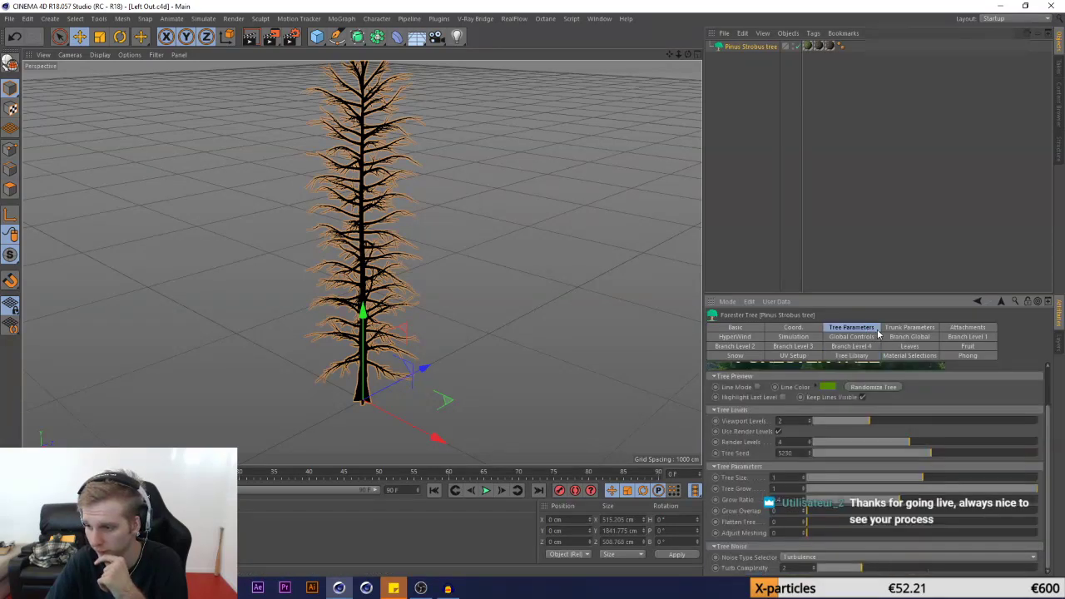
left_click_drag(792, 423, 727, 424)
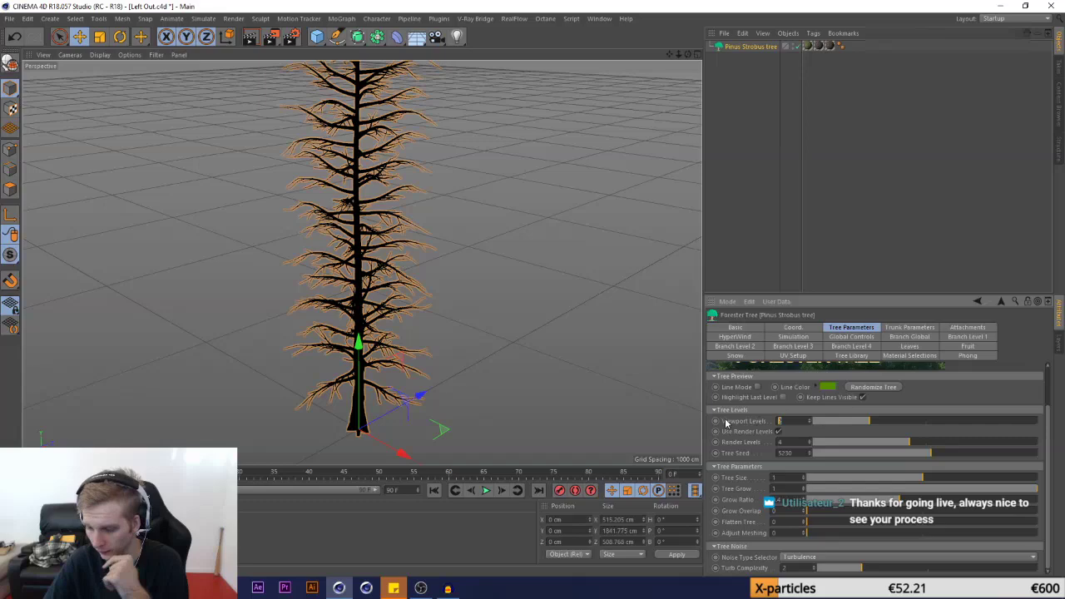
type("3")
key("Return")
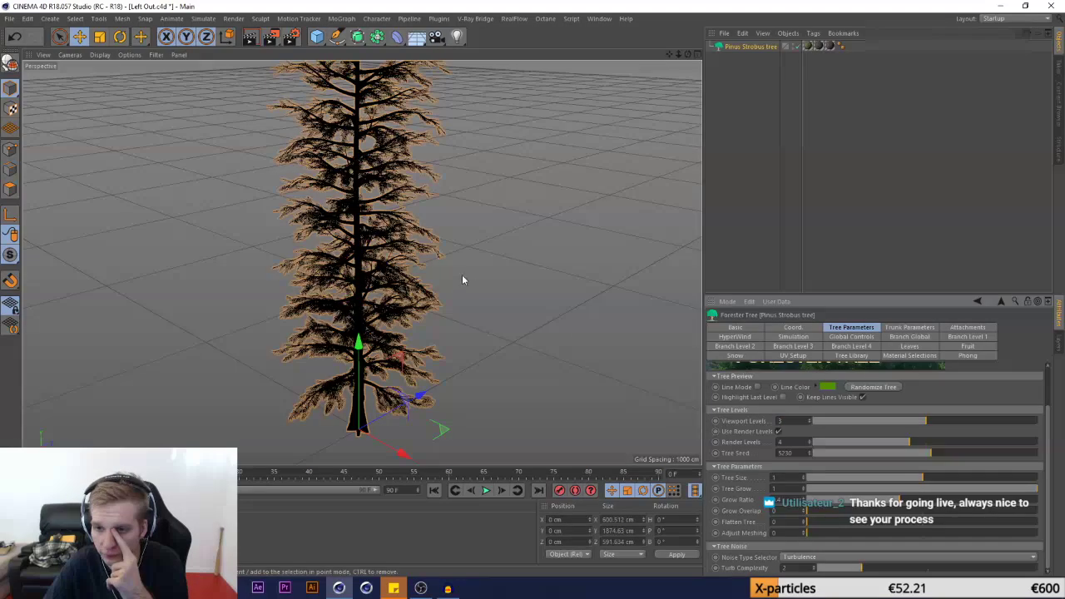
Inspect the tree's foliage up close and check the colour settings of the Leaf material
scroll(345, 220, "up", 3)
left_click_drag(689, 54, 641, 69)
left_click_drag(361, 263, 405, 273, "alt")
scroll(404, 273, "down", 3)
scroll(406, 272, "up", 2)
double_click(42, 534)
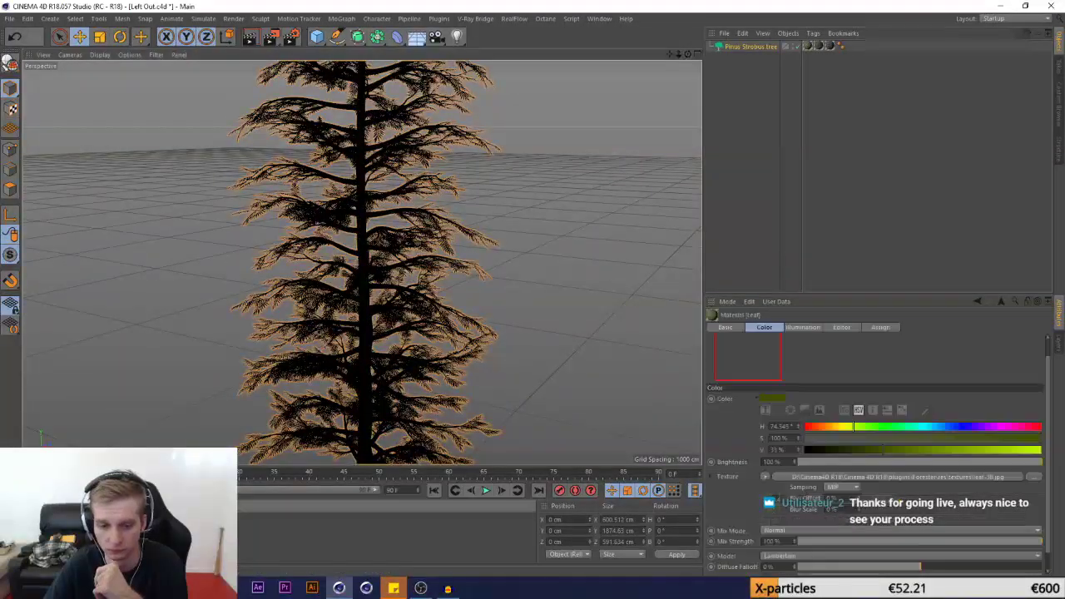
left_click(521, 90)
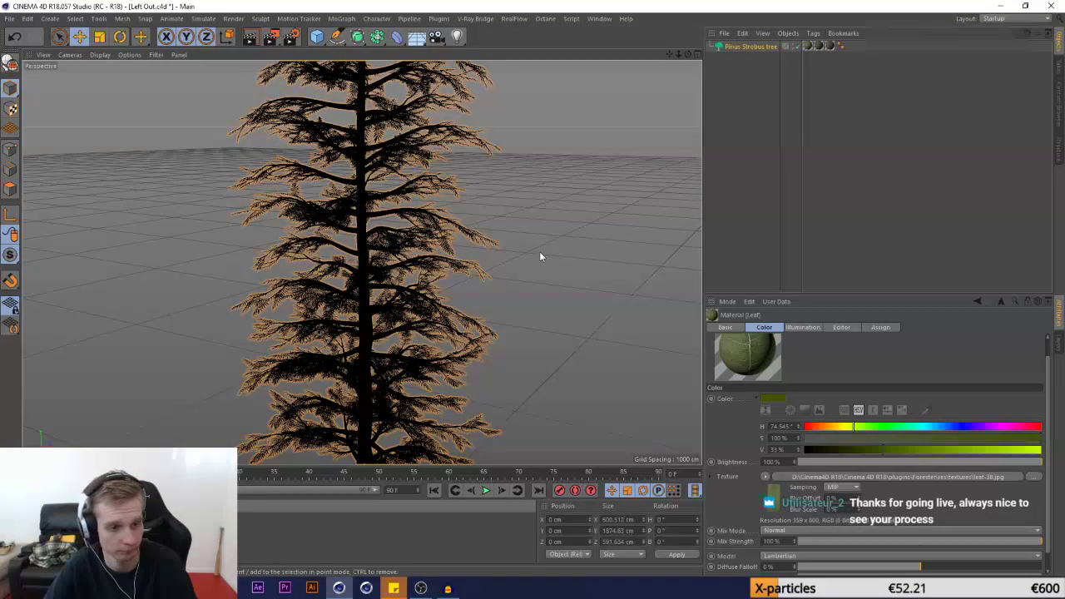
scroll(466, 287, "down", 3)
scroll(414, 352, "up", 4)
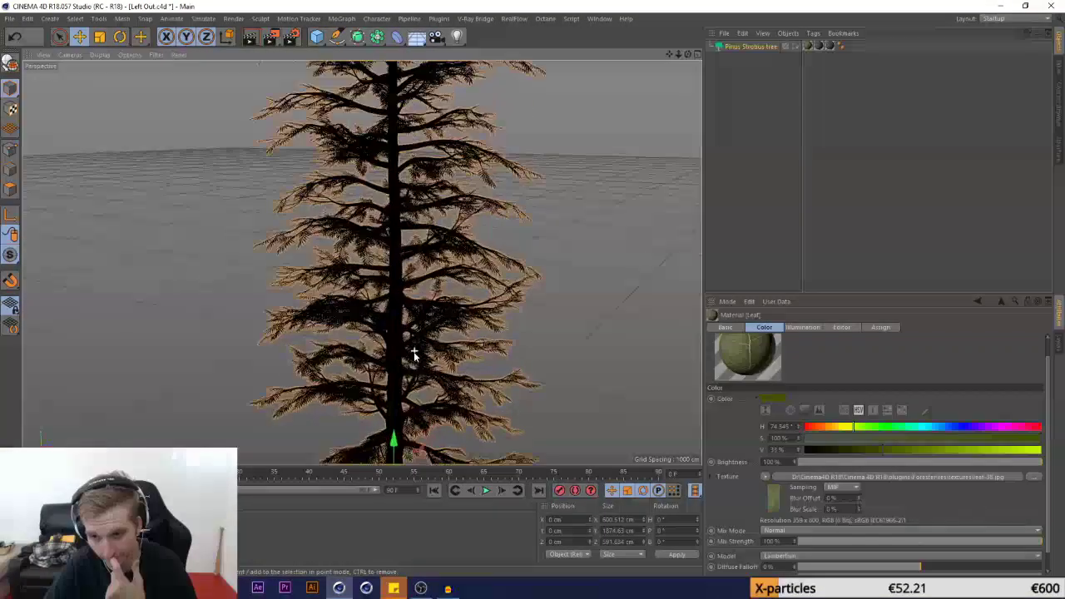
Select the Pinus Strobus tree and review its trunk, attachment and Branch Level 1 parameters
left_click(772, 46)
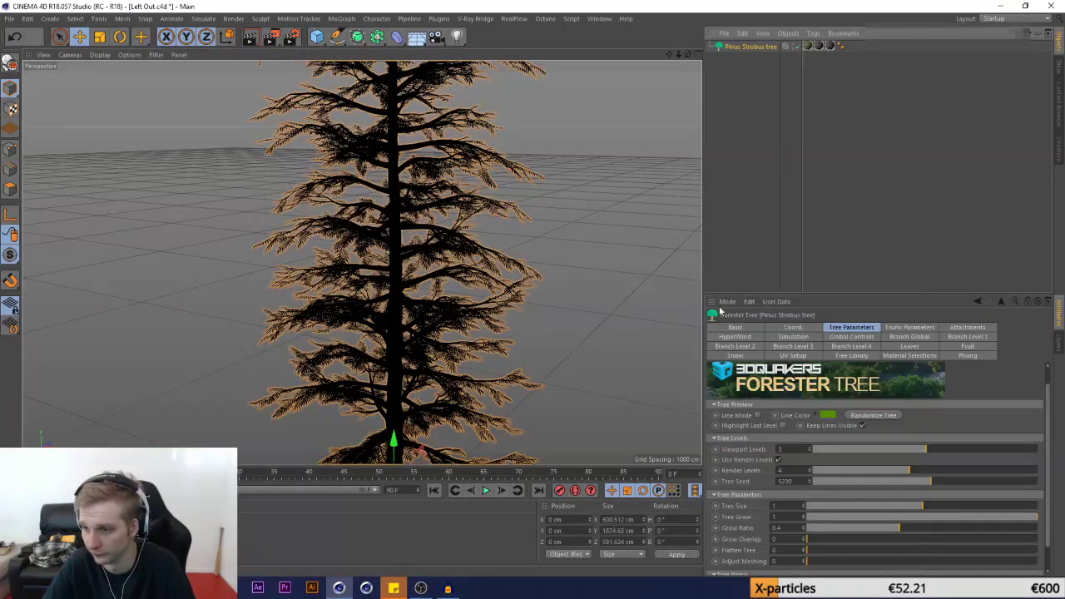
left_click(906, 328)
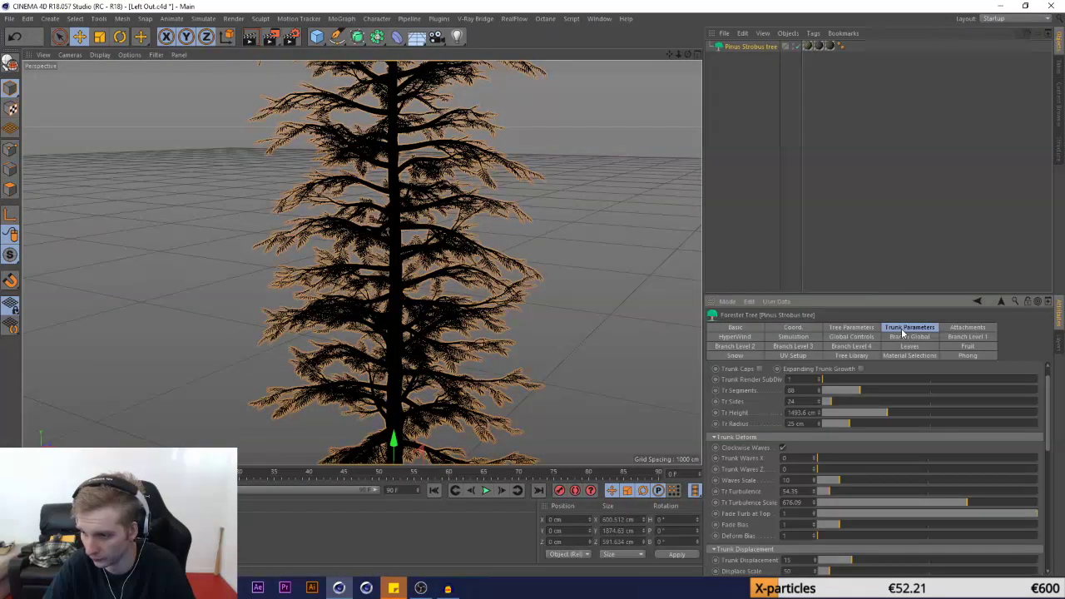
left_click(968, 328)
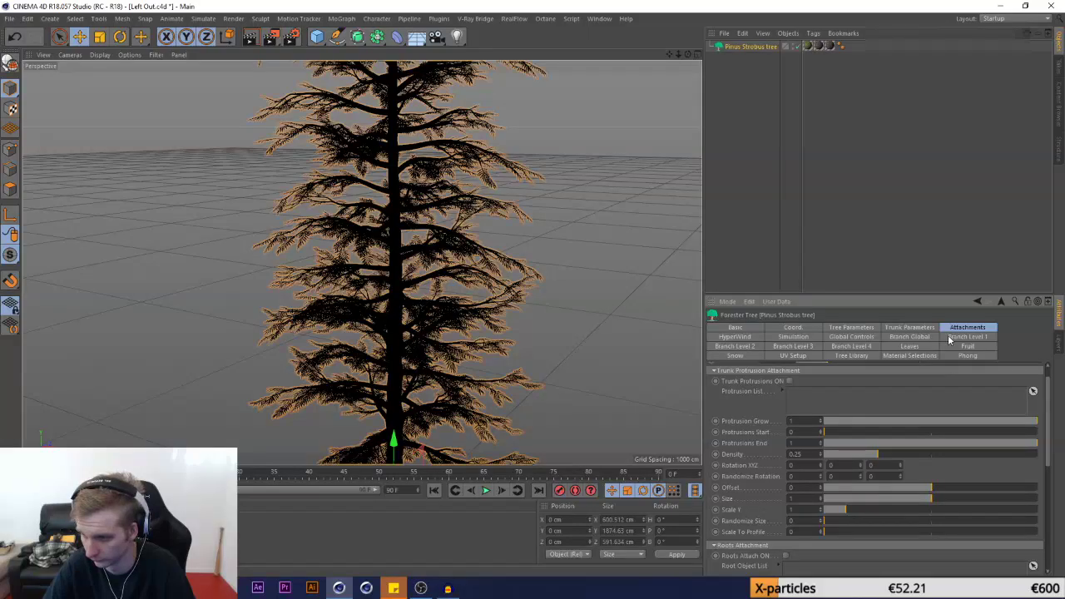
left_click(950, 338)
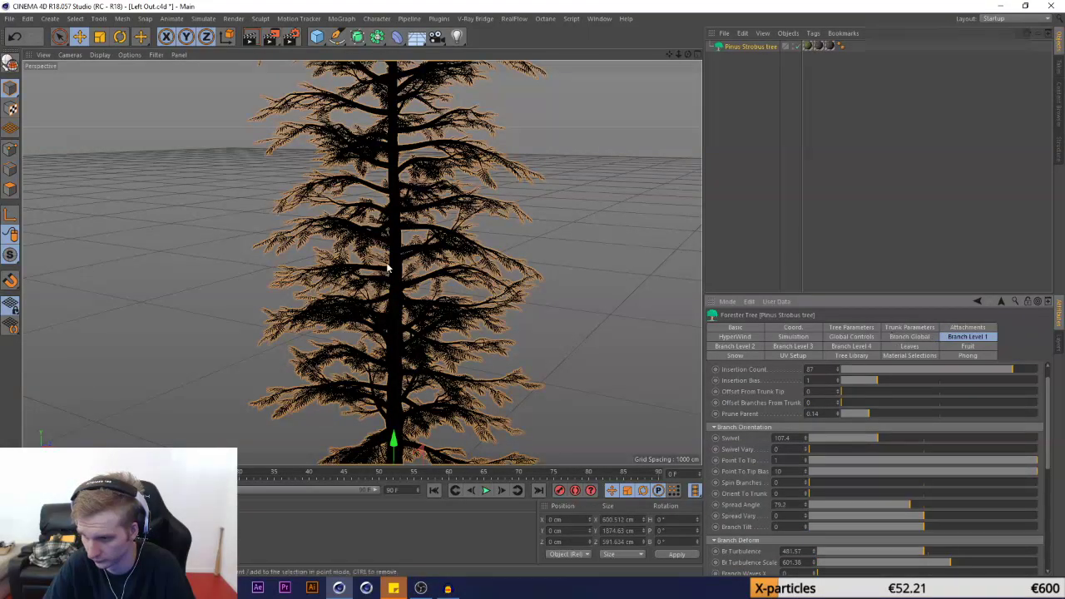
scroll(388, 262, "down", 5)
Try a global Branch Taper Bias of about 2.64 on the tree and undo it
left_click(895, 337)
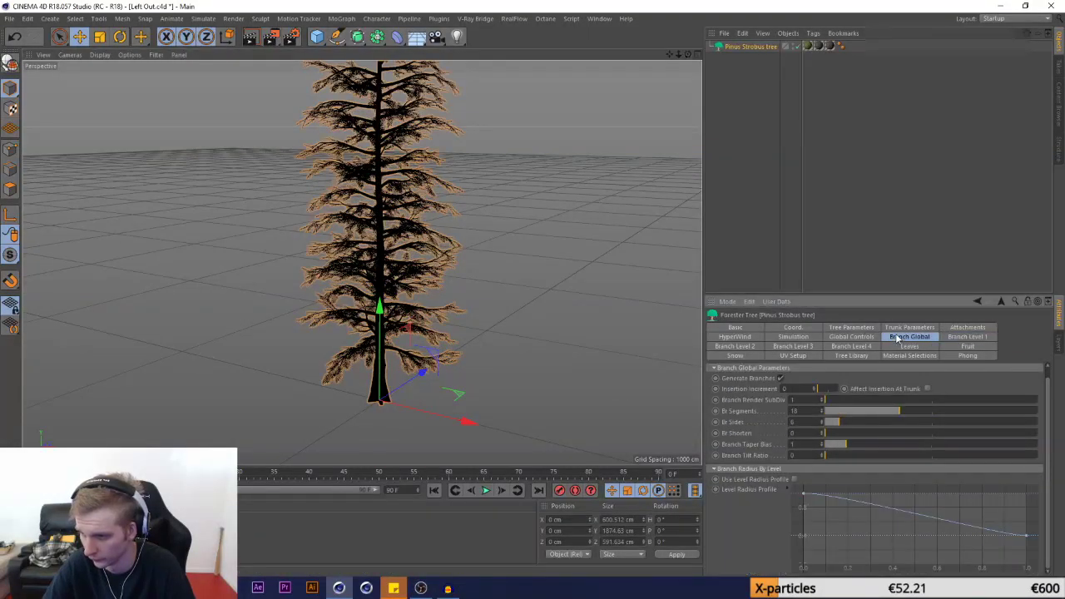
left_click_drag(847, 445, 851, 447)
left_click(882, 448)
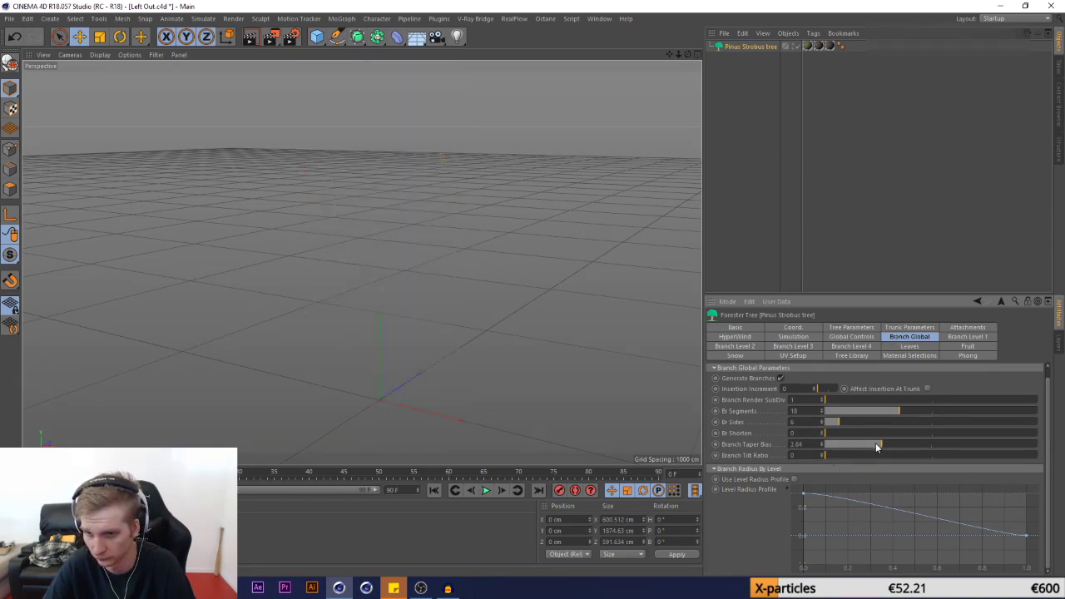
left_click(875, 447)
left_click(14, 37)
left_click(14, 36)
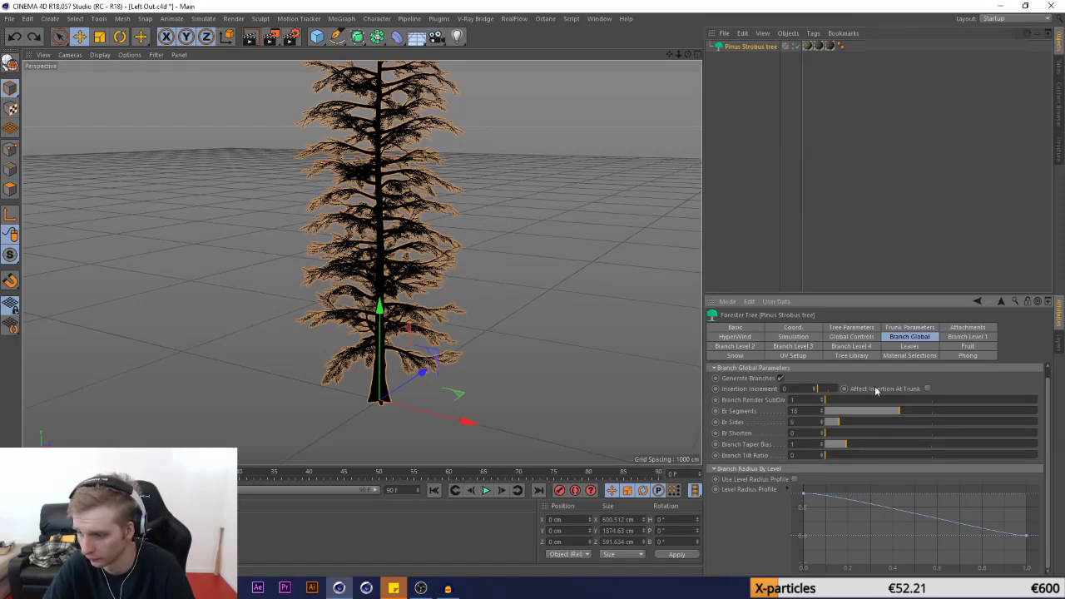
Set the Prune Parent value of Branch Level 1 to 0.27 to clear the lower trunk of branches
left_click(853, 336)
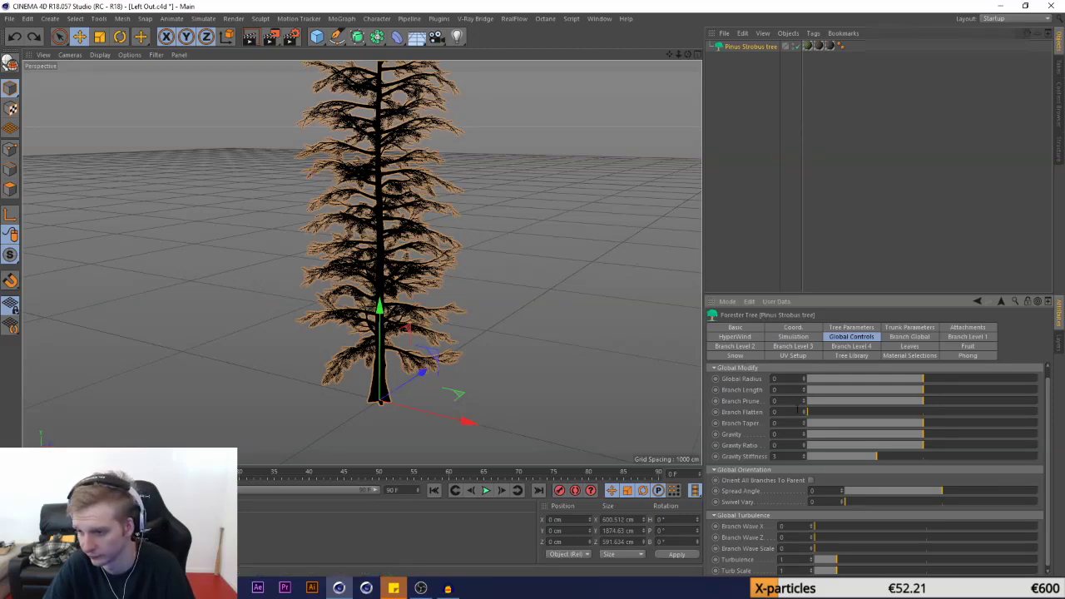
left_click(967, 337)
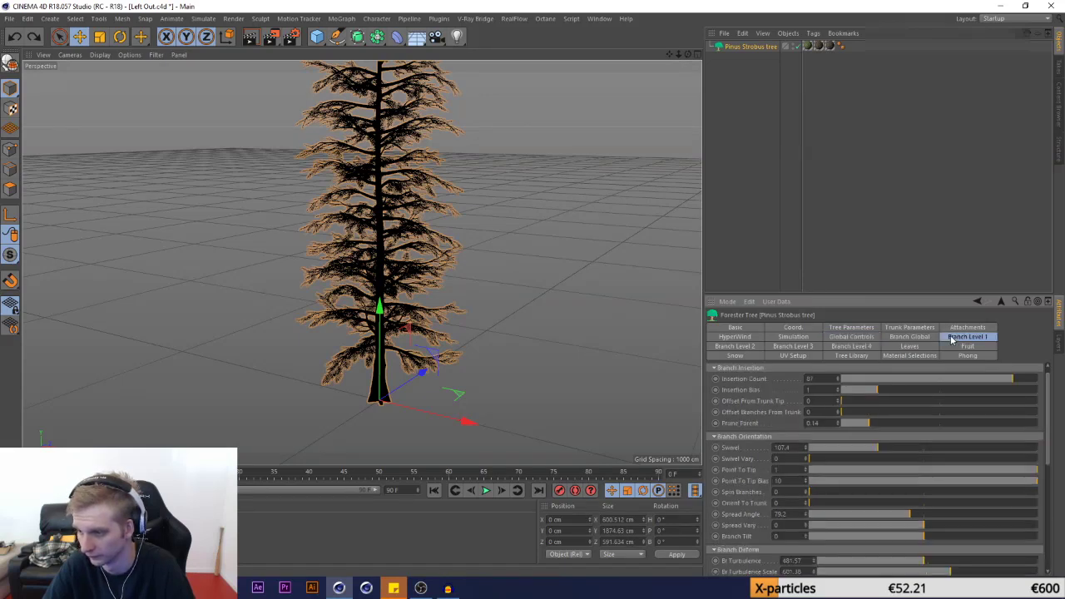
left_click_drag(866, 424, 869, 425)
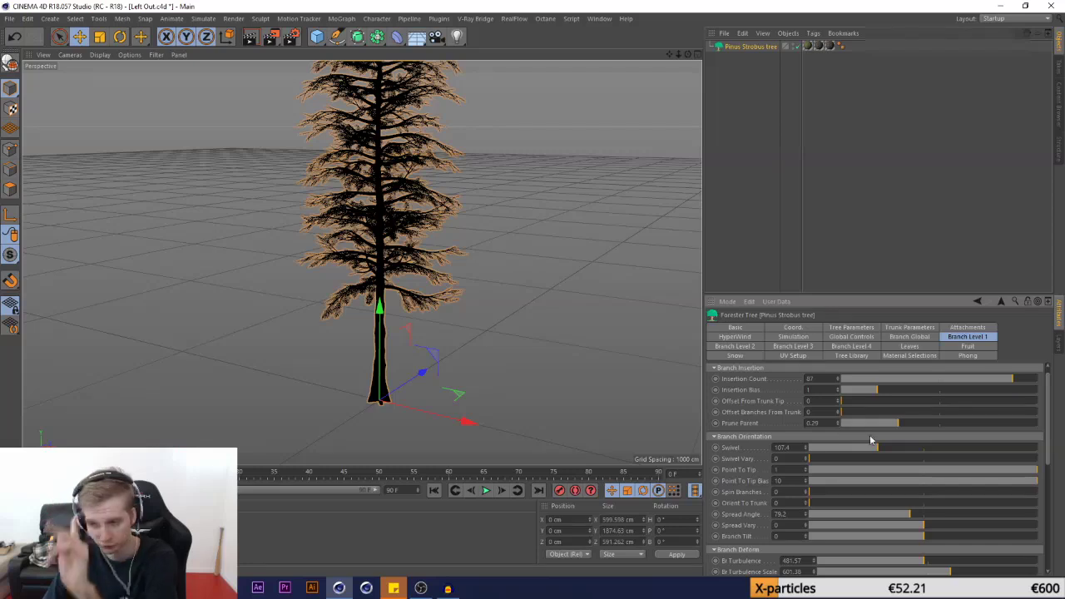
left_click(896, 425)
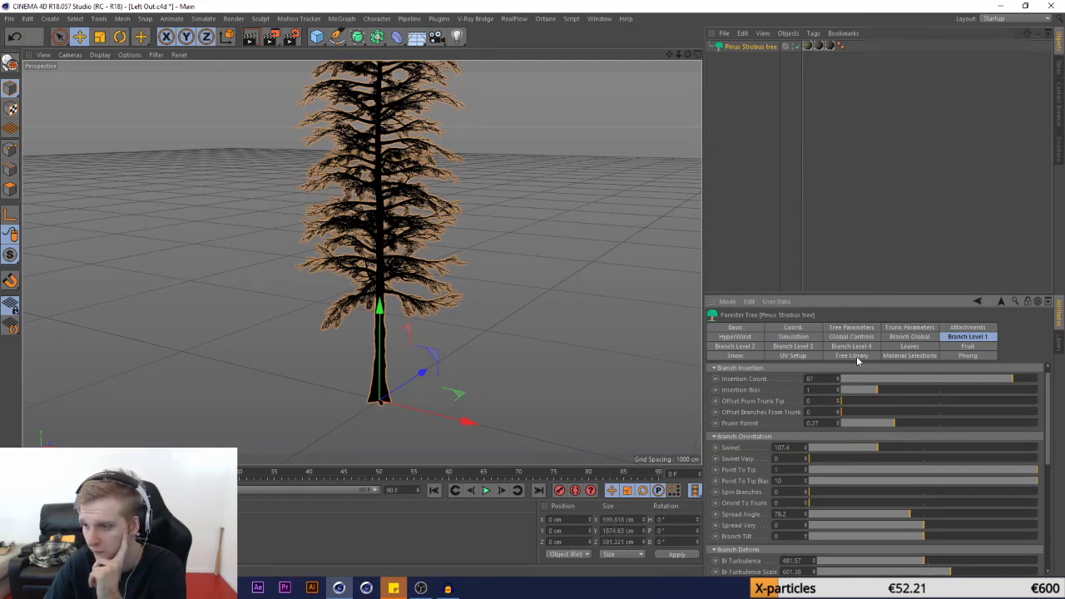
Set the Global Prune of the tree's leaves to 0.37
left_click(897, 348)
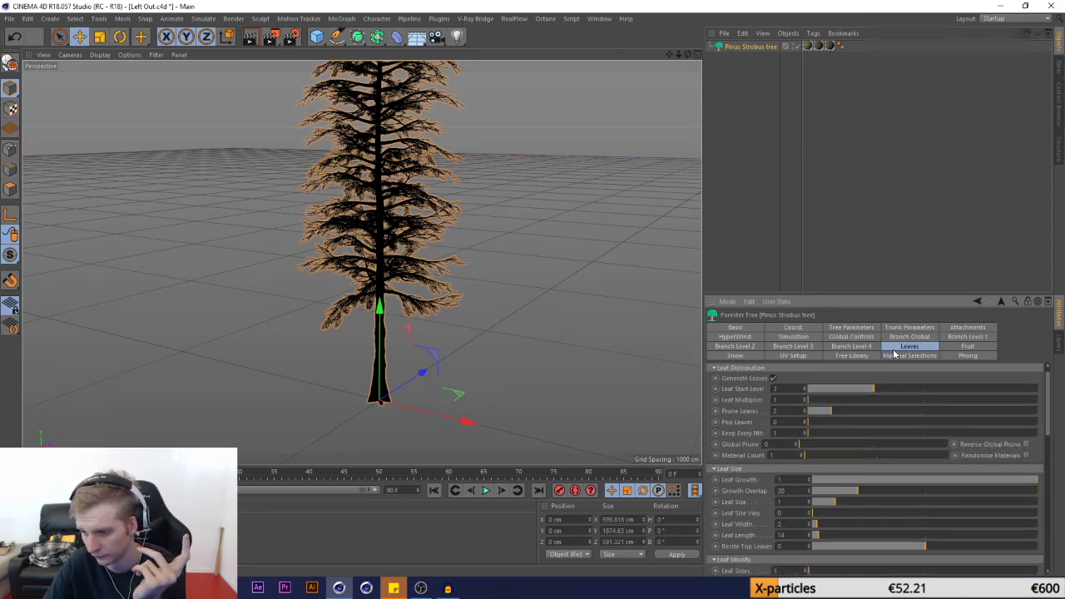
left_click_drag(855, 450, 864, 450)
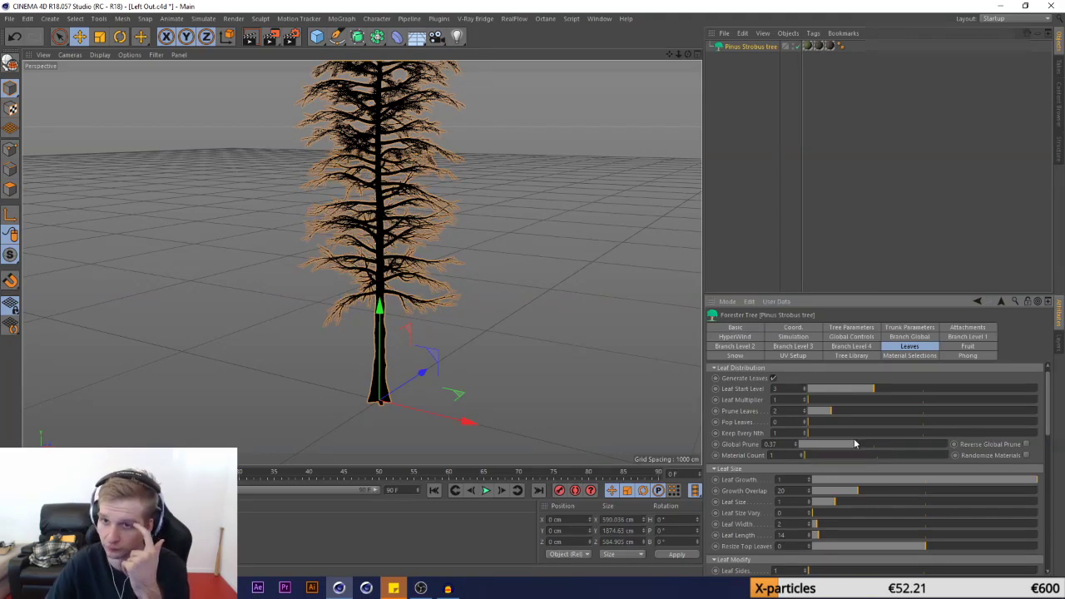
scroll(465, 286, "down", 3)
scroll(433, 277, "up", 4)
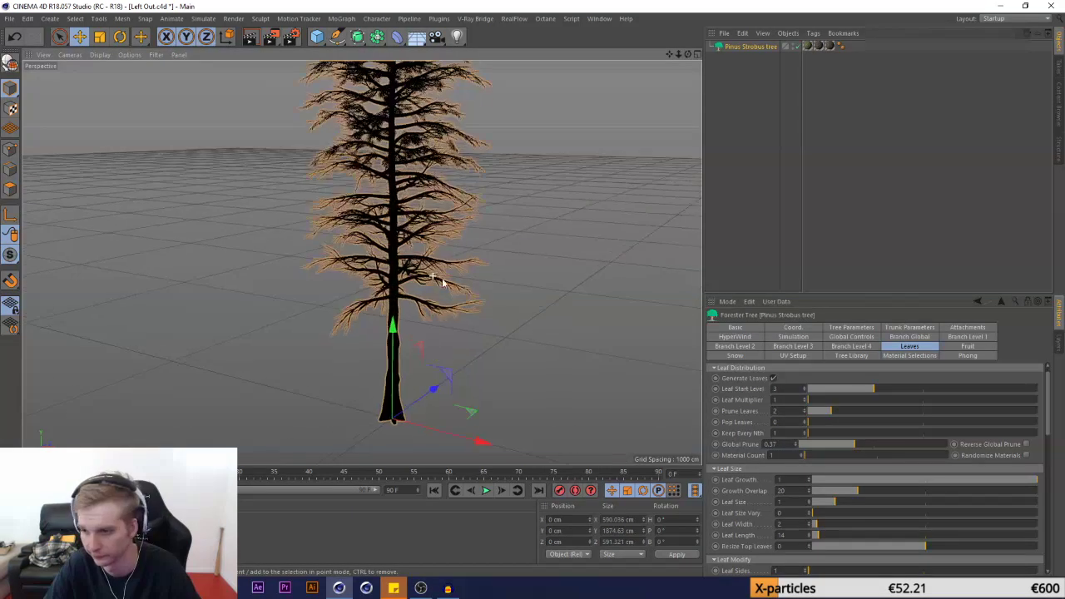
Try raising the Prune Parent value of Branch Level 4 to 0.65 and higher, and undo the change
left_click(841, 348)
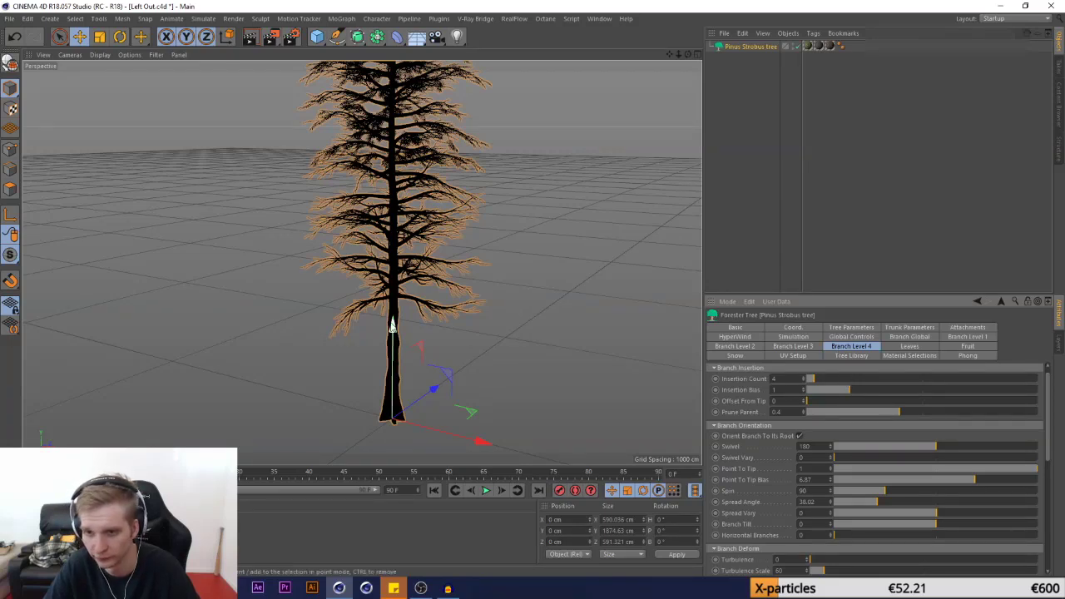
left_click(960, 414)
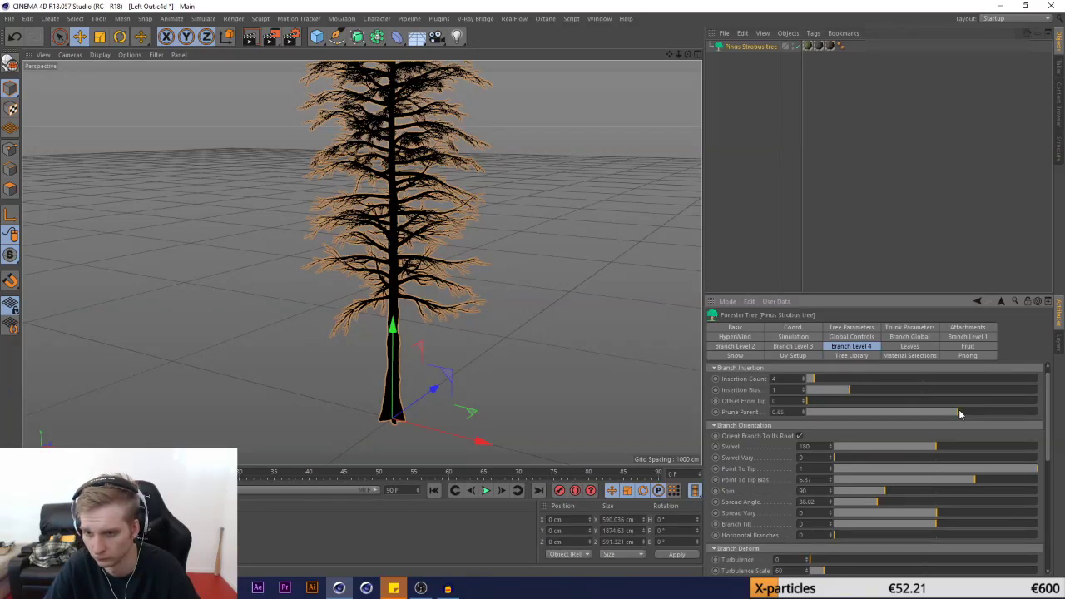
left_click_drag(960, 413, 1015, 417)
left_click(15, 38)
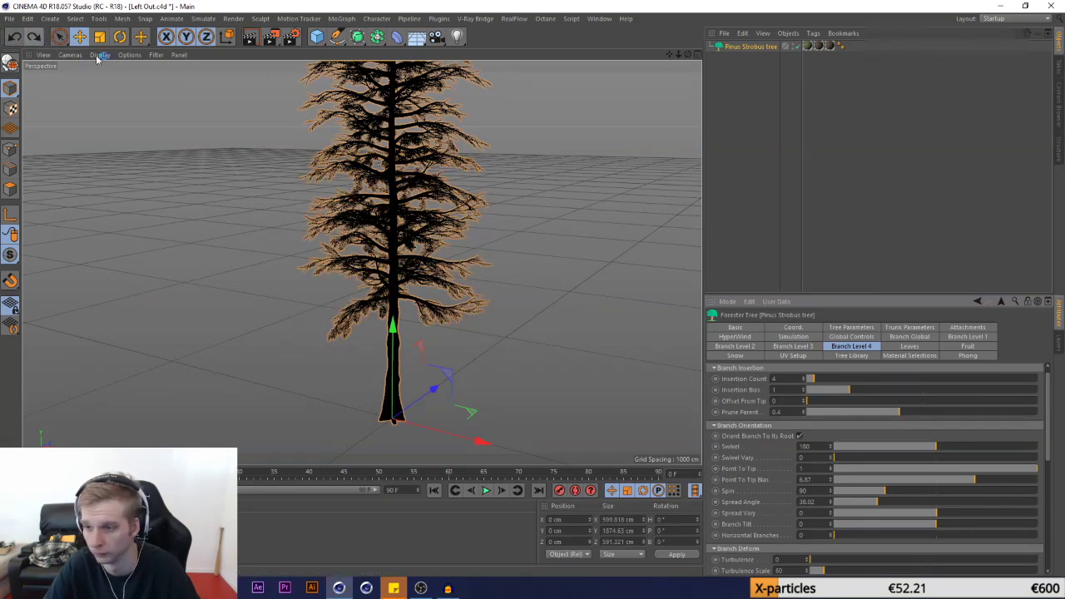
Try a Prune Parent value of 0.71 for Branch Level 3 and undo it
left_click(789, 348)
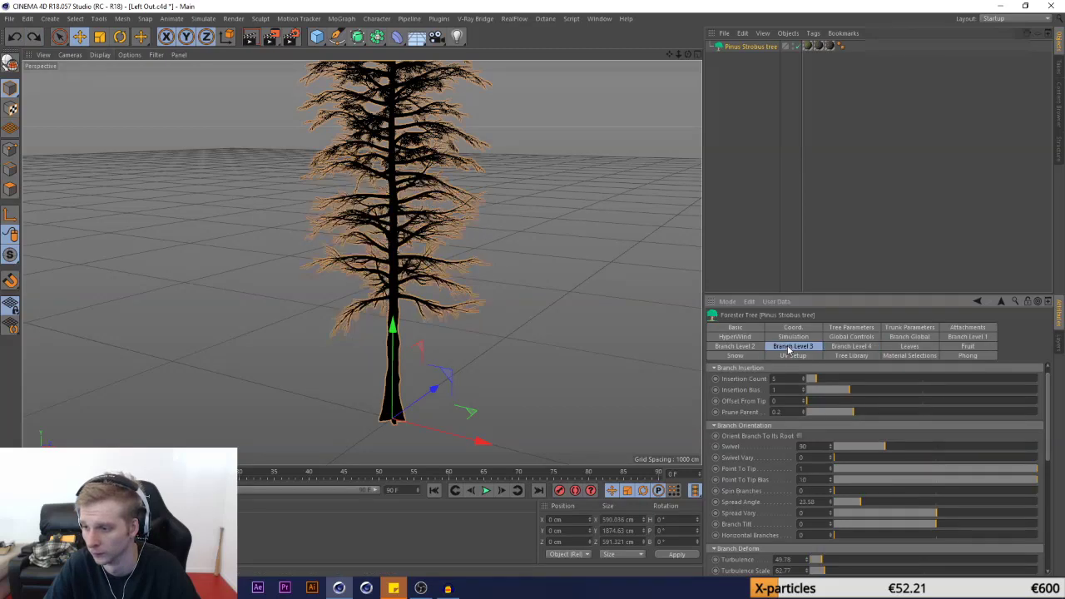
left_click(973, 412)
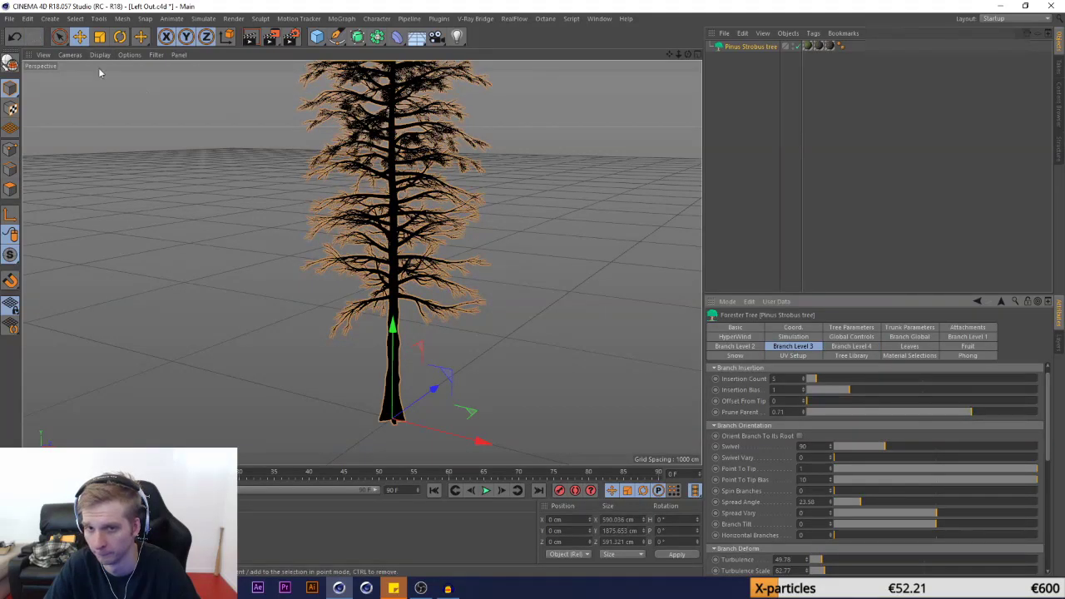
left_click(14, 37)
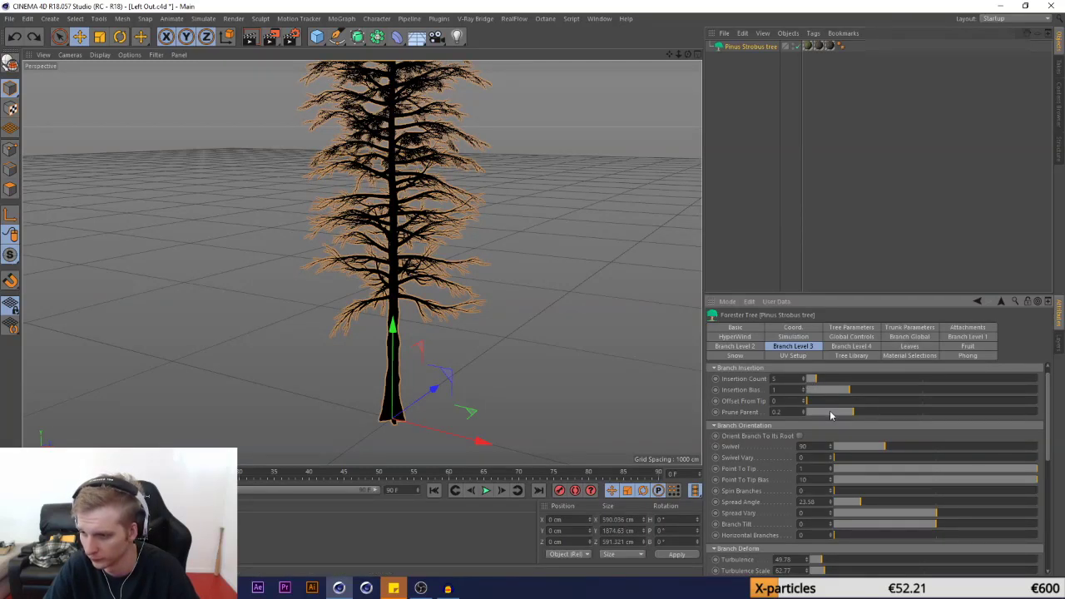
Set the Insertion Bias of Branch Level 3 to 2.39 and its Prune Parent to 0.43, and inspect the tree
mouse_move(1050, 429)
left_mouse_down()
mouse_move(1051, 558)
mouse_move(1058, 428)
left_mouse_up()
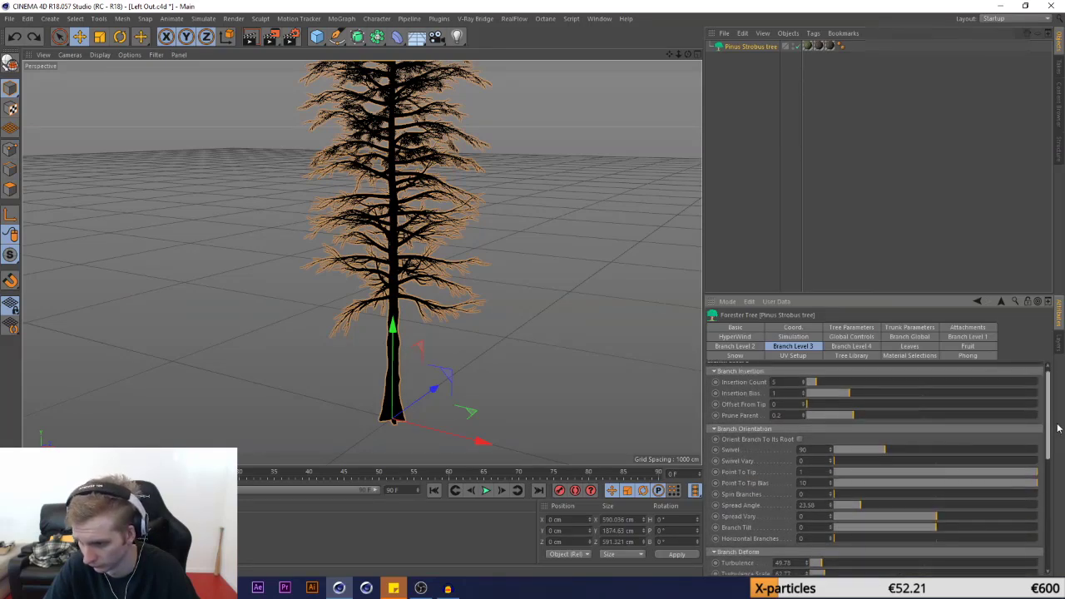
left_click_drag(1060, 428, 1061, 388)
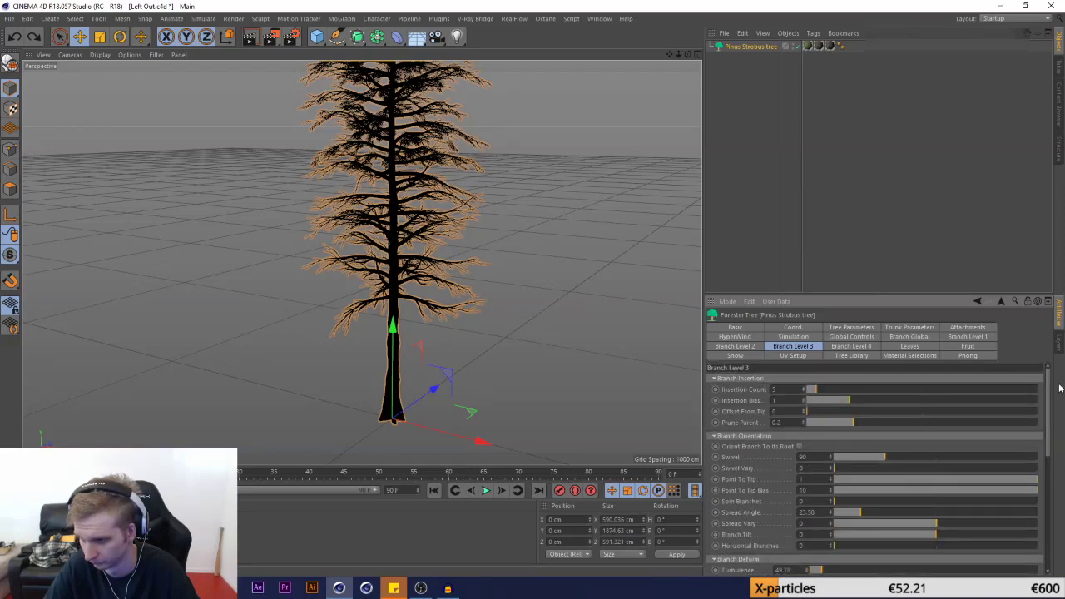
left_click(916, 401)
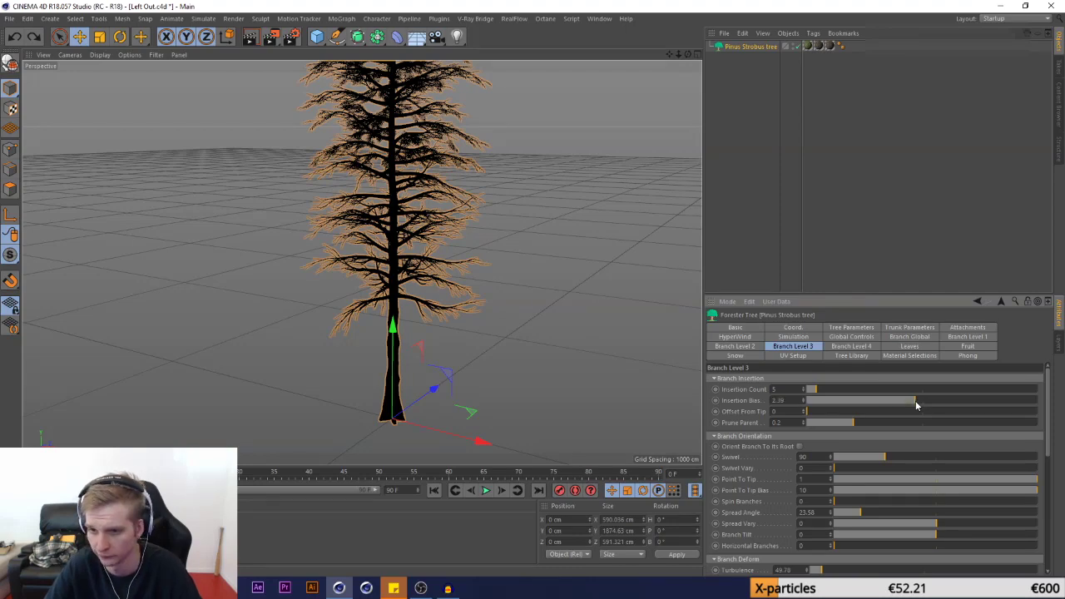
left_click(907, 423)
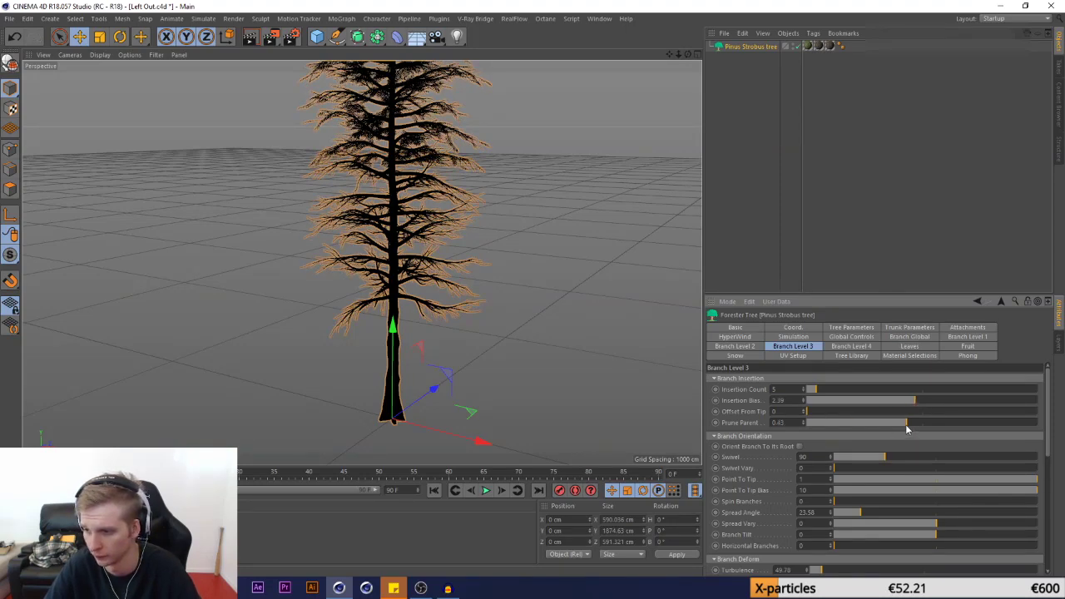
scroll(414, 312, "down", 8)
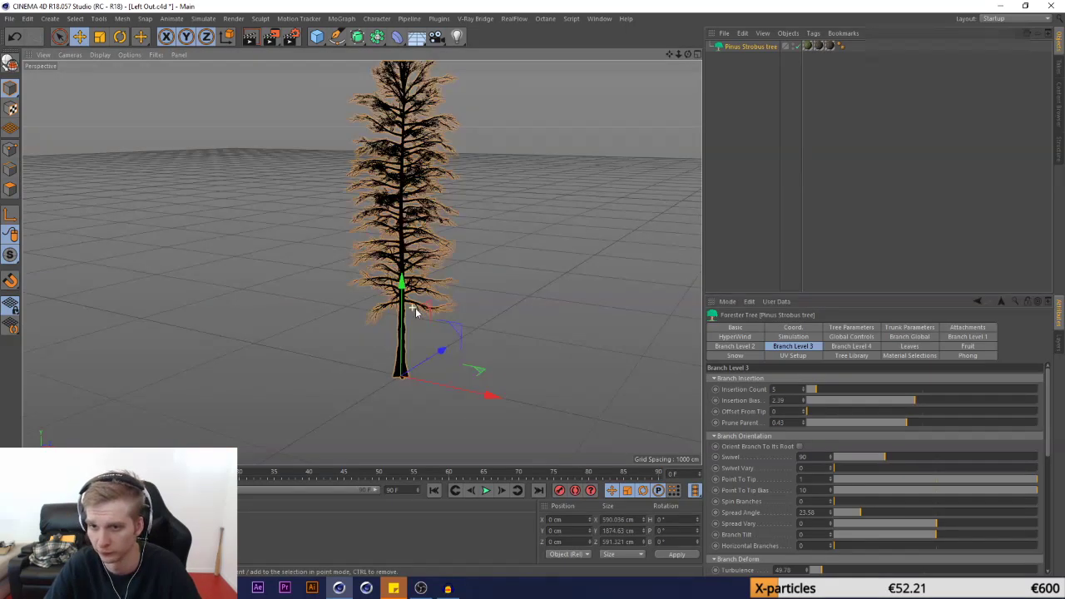
scroll(404, 182, "up", 5)
scroll(414, 188, "up", 5)
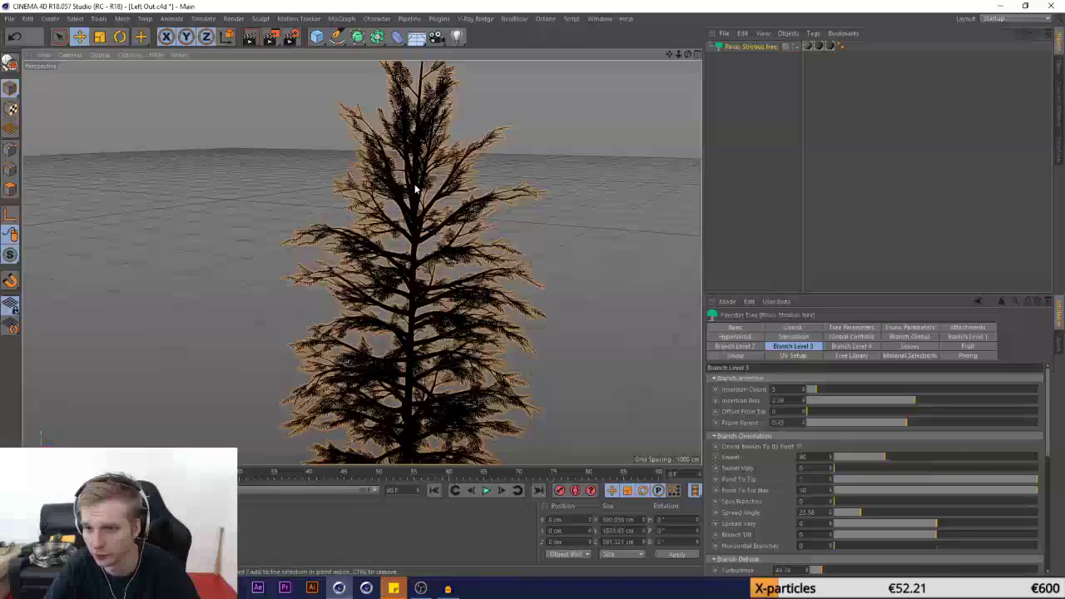
Set Branch Level 3's Insertion Bias to 1 and its Prune Parent to 0
left_click(843, 401)
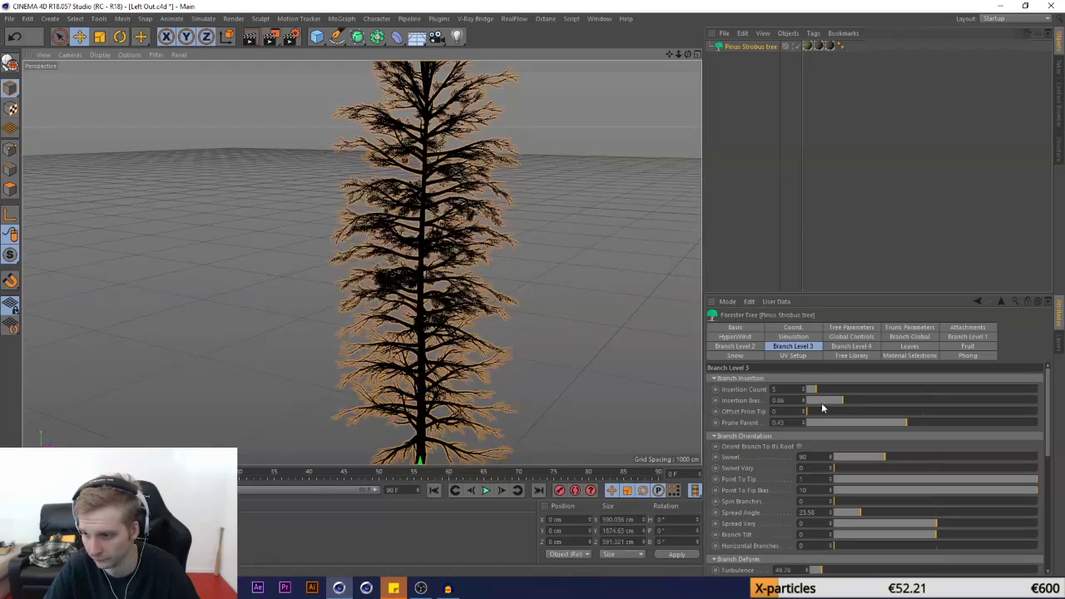
left_click(823, 403)
left_click_drag(791, 402, 738, 402)
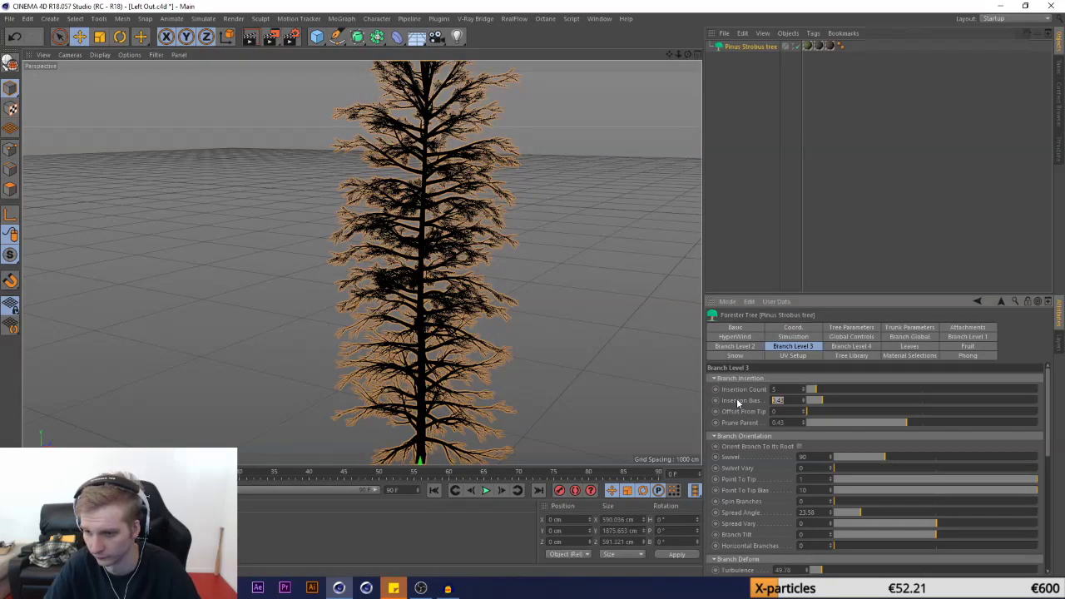
type("1")
key("Return")
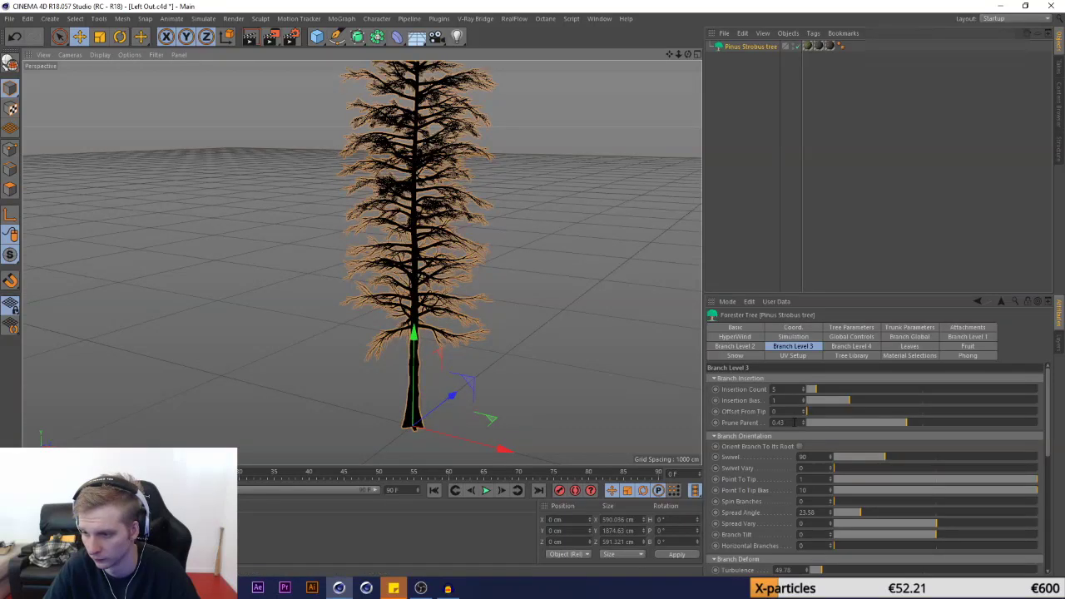
left_click_drag(813, 424, 793, 426)
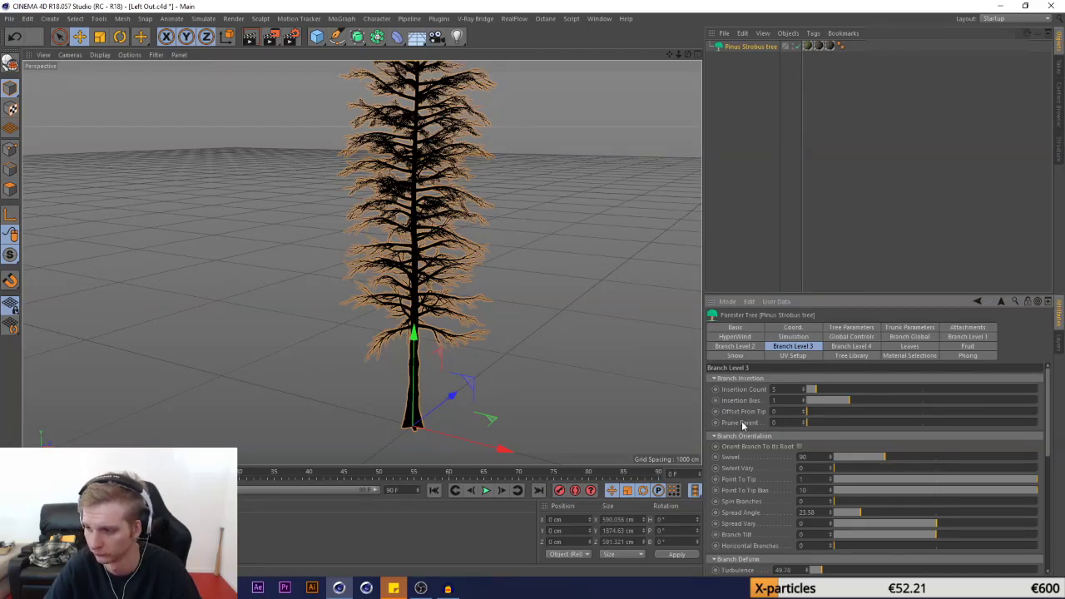
Try a Prune Parent value of 0.1 for Branch Level 2 and undo it
left_click(740, 347)
left_click(830, 424)
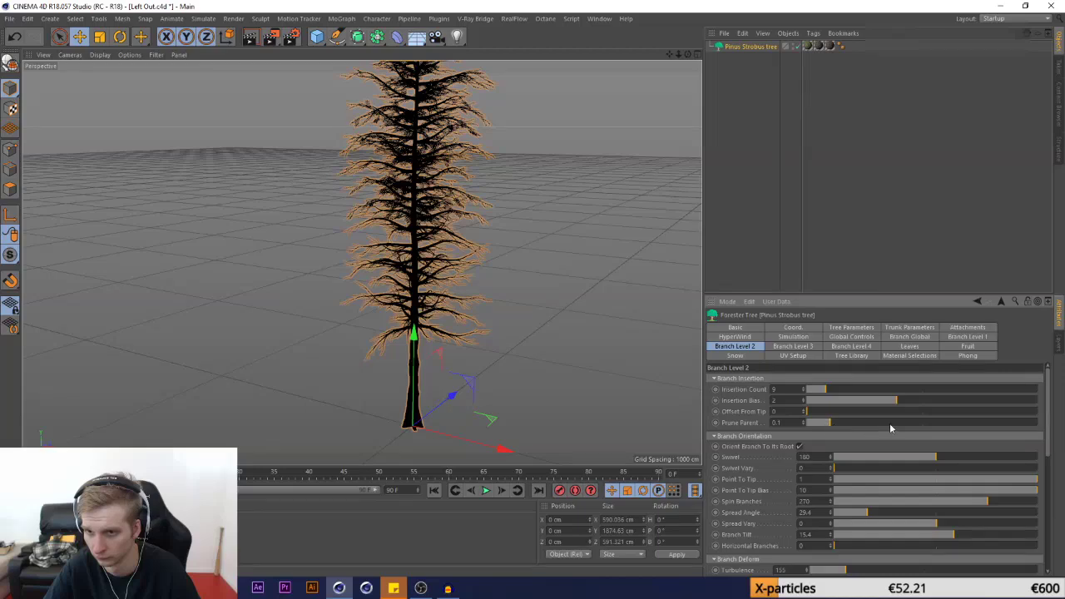
key("ctrl+z")
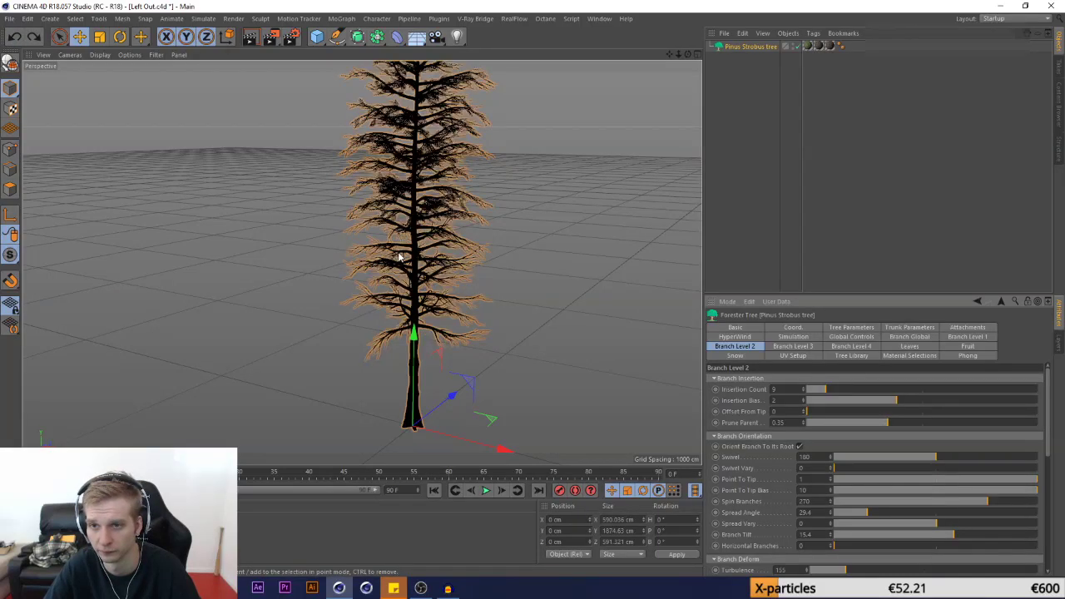
scroll(391, 220, "down", 2)
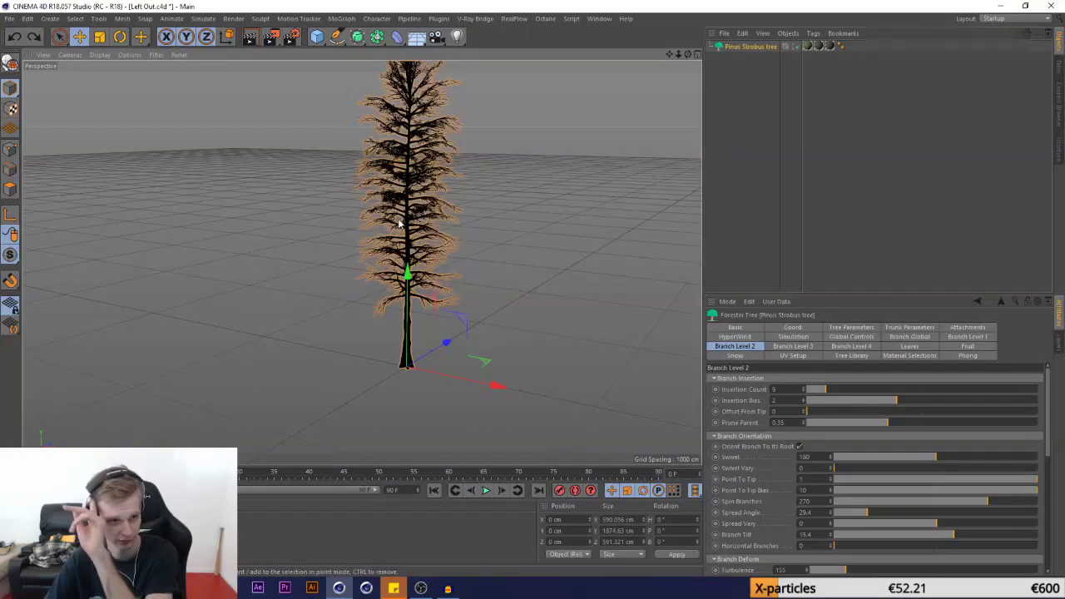
scroll(526, 262, "down", 4)
scroll(518, 229, "up", 3)
Thicken the Pinus Strobus trunk by setting its Tr Radius to 32.1 cm
left_click(736, 52)
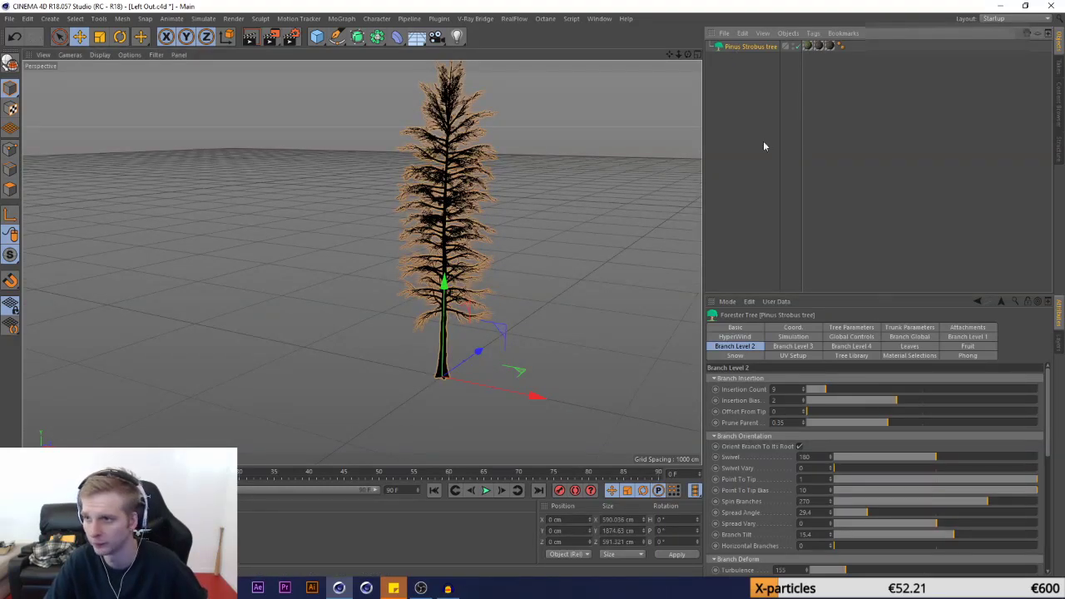
left_click(902, 329)
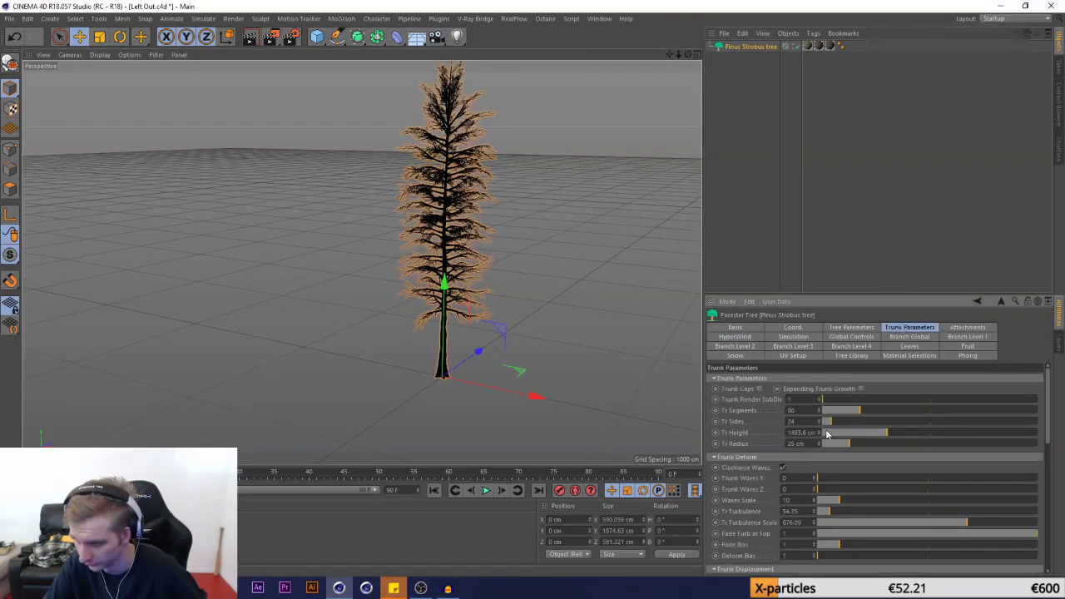
scroll(416, 361, "up", 6)
scroll(445, 353, "up", 5)
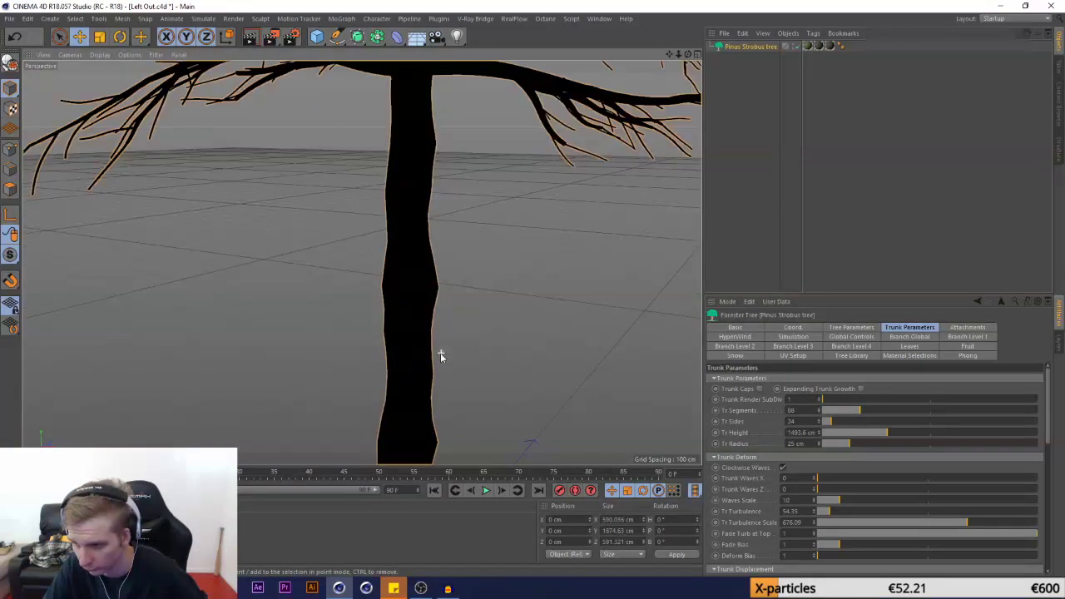
left_click_drag(866, 445, 881, 448)
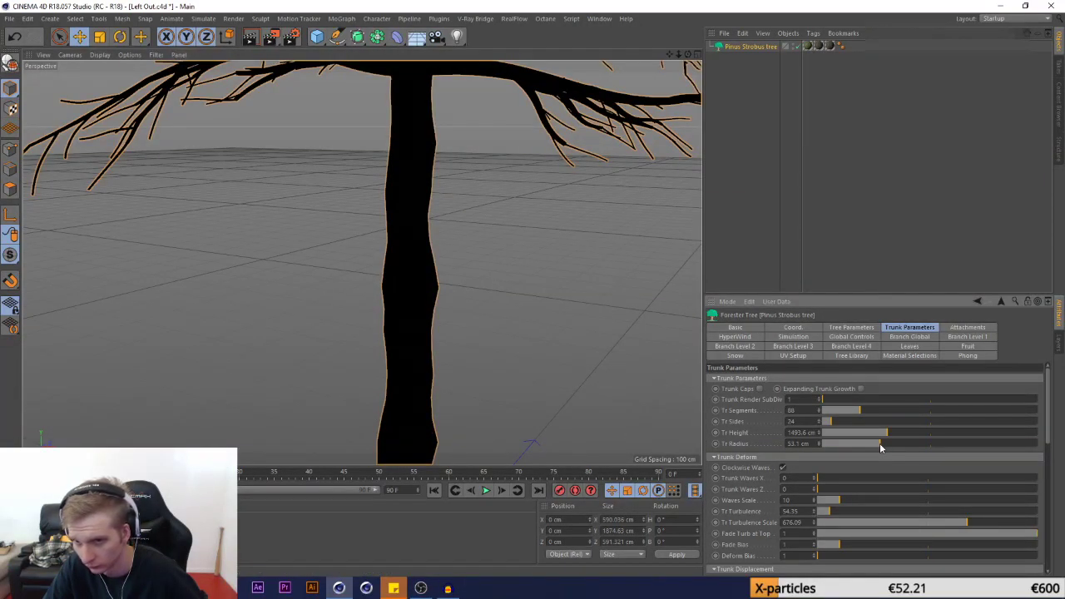
scroll(377, 215, "down", 5)
scroll(377, 214, "up", 2)
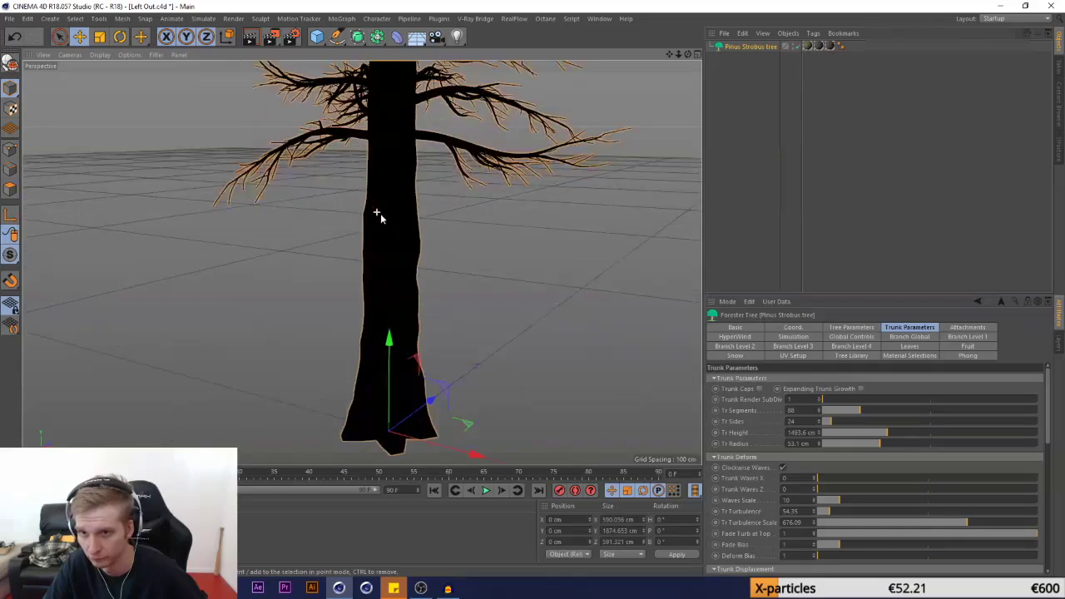
left_click(867, 445)
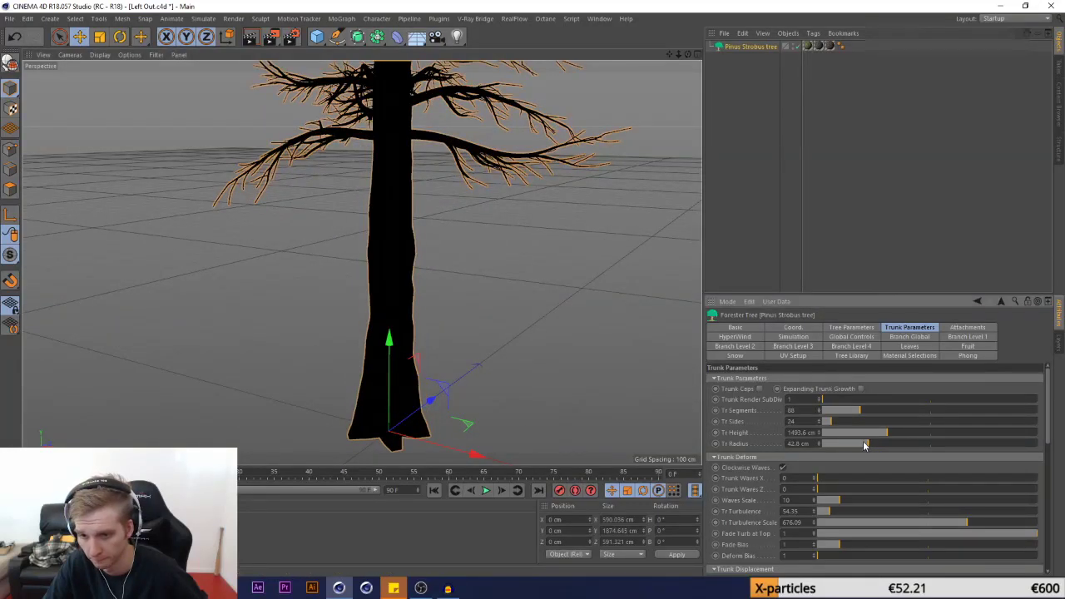
left_click(859, 446)
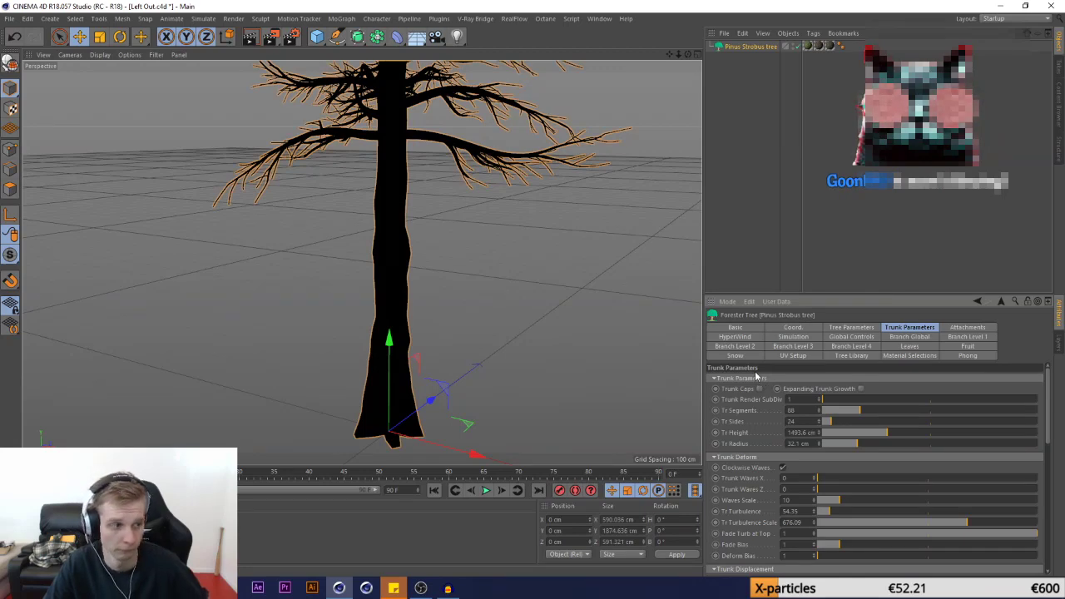
Lower the first point of the Pinus Strobus Trunk Profile curve to reduce the flare at the trunk's base
left_click_drag(1050, 415, 1048, 548)
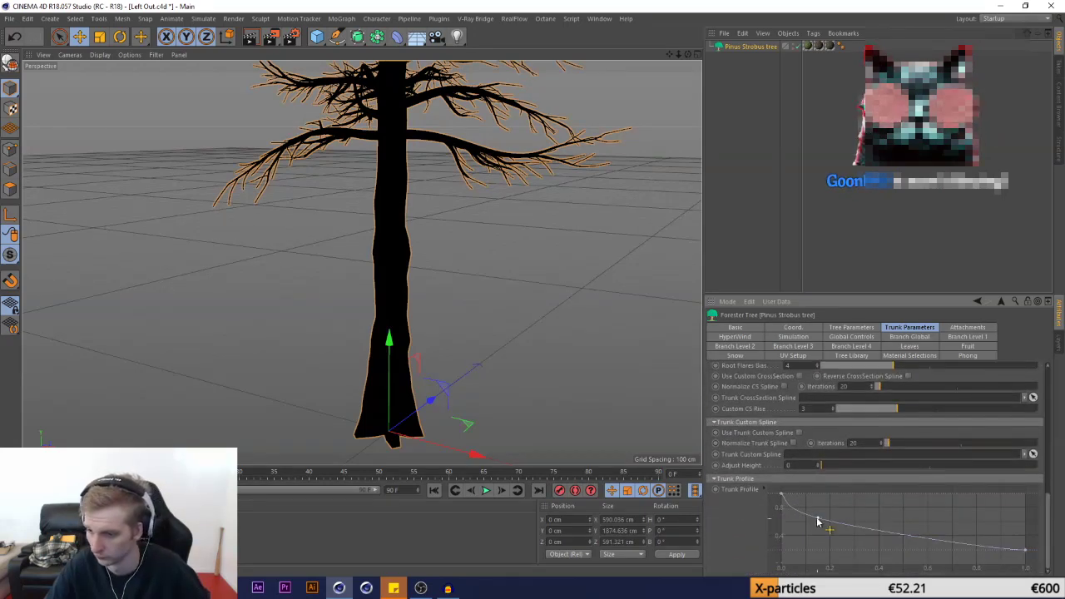
left_click_drag(781, 494, 782, 514)
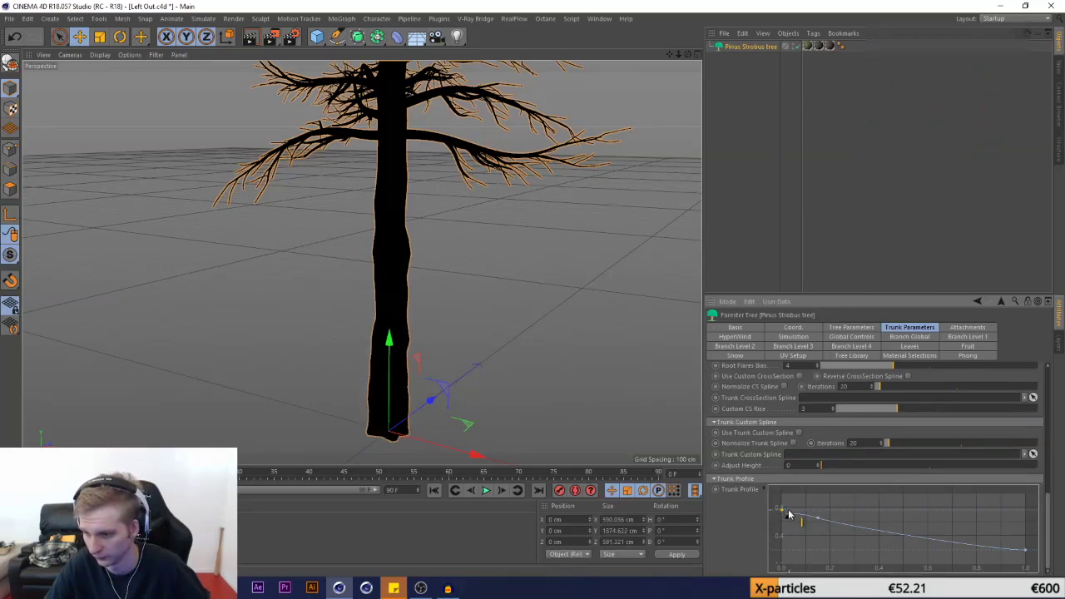
left_click_drag(782, 512, 786, 512)
scroll(542, 405, "down", 10)
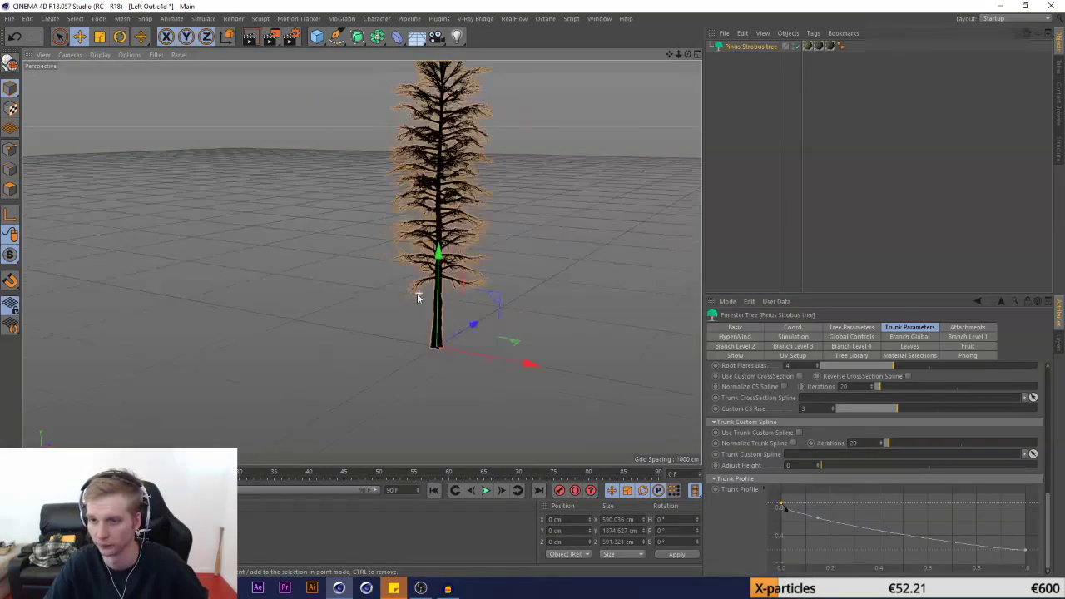
scroll(414, 198, "up", 5)
Duplicate the Pinus Strobus tree and move the copy along the X axis to about -441 cm
left_click(741, 41)
left_click(741, 38)
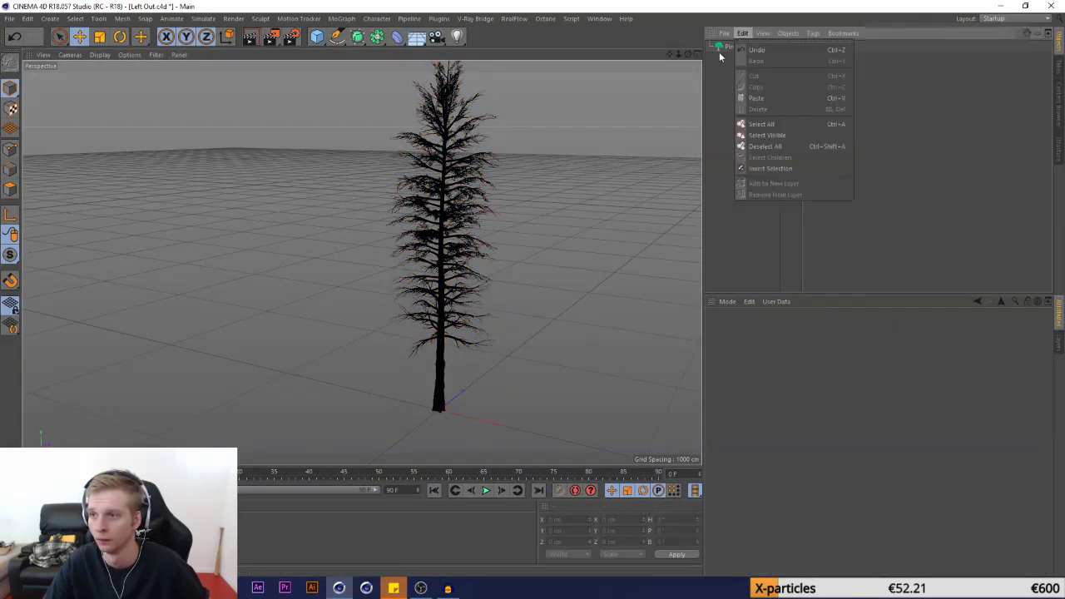
left_click(723, 52)
left_click(731, 50)
key("ctrl+c")
key("ctrl+v")
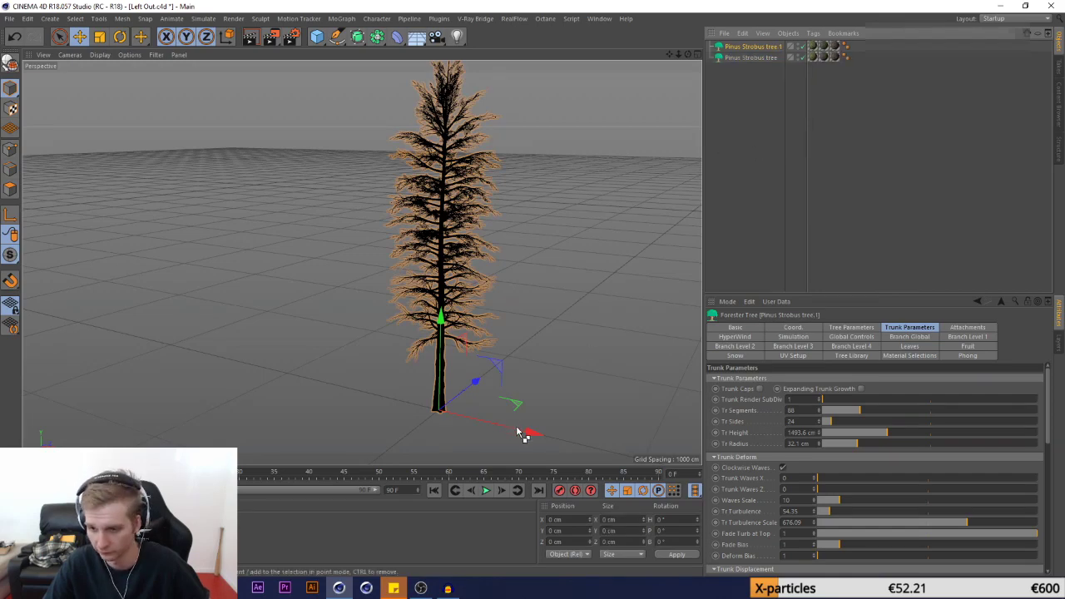
left_click_drag(532, 433, 453, 417)
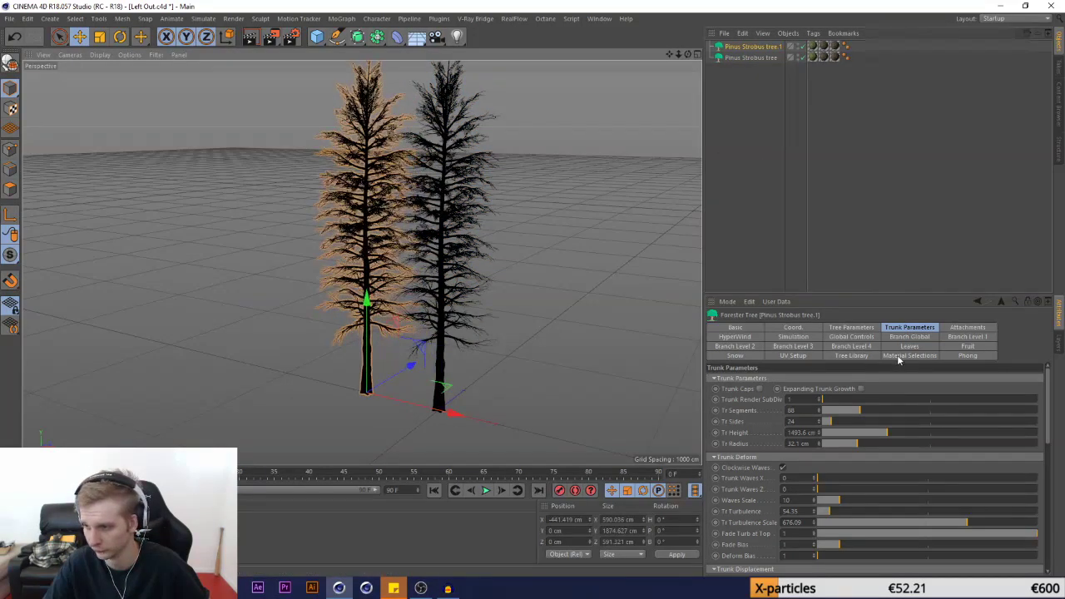
Replace the duplicated tree with the Taxodium preset from the Tree Library
left_click(857, 346)
left_click(851, 356)
scroll(912, 452, "down", 6)
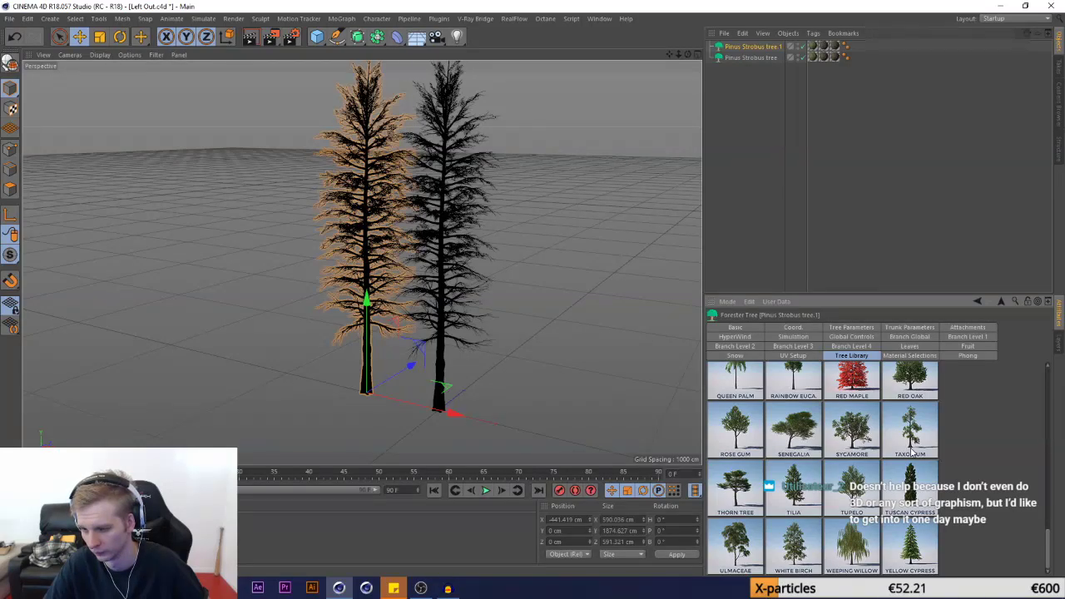
scroll(913, 451, "up", 3)
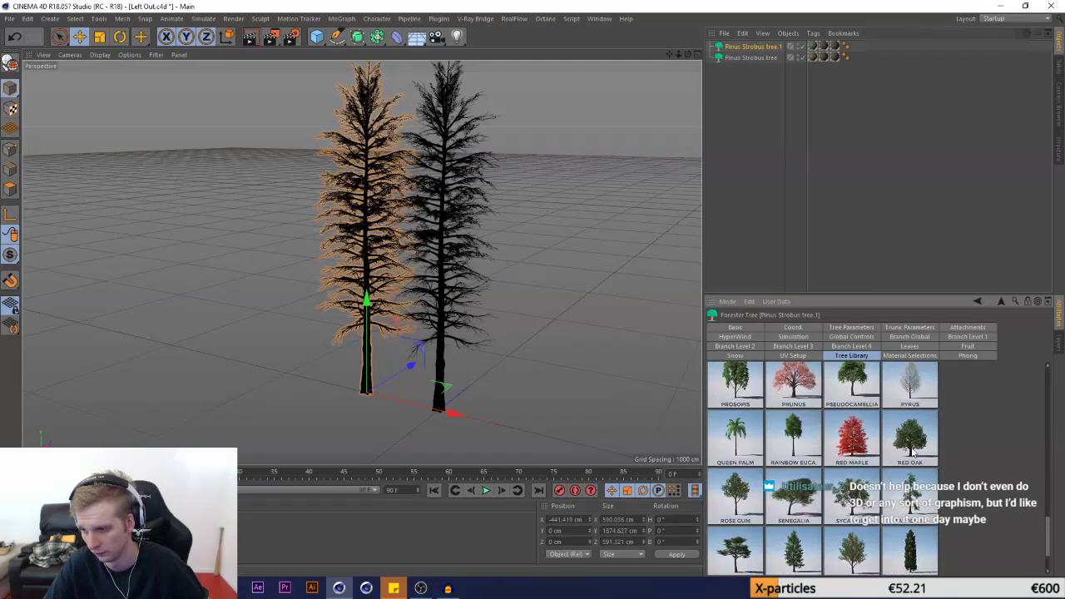
scroll(913, 450, "down", 3)
left_click(918, 437)
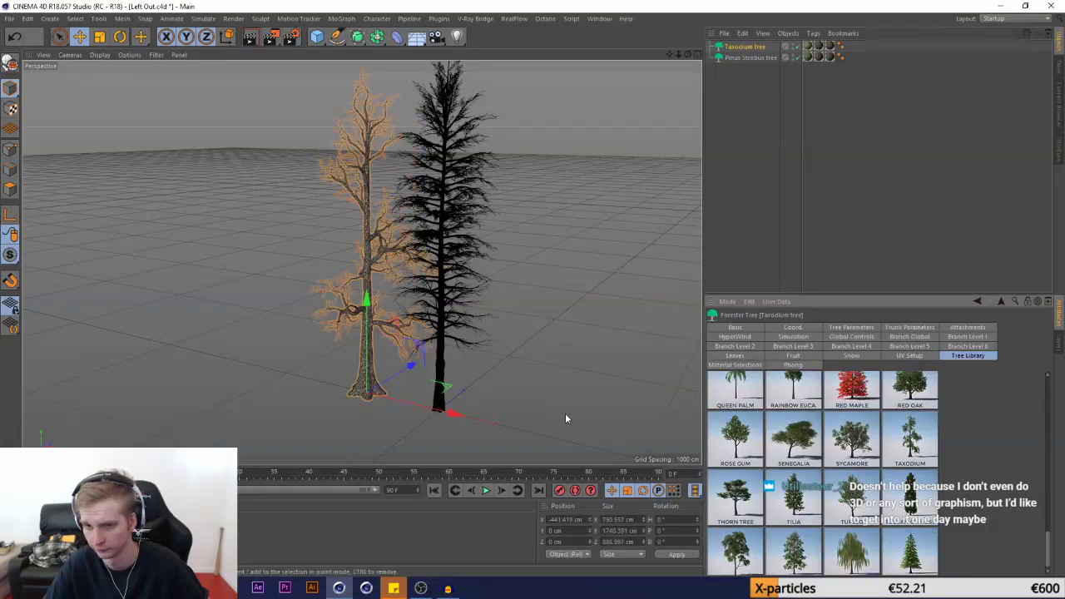
Lower the first point of the Taxodium tree's Trunk Profile curve to slim the base of its trunk
scroll(308, 348, "up", 8)
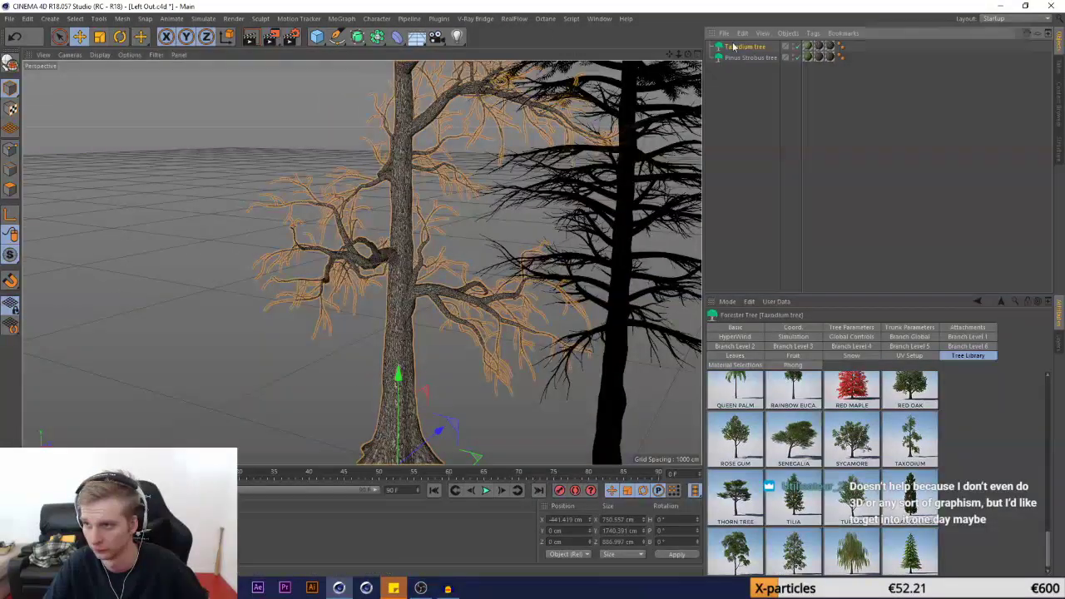
left_click(852, 327)
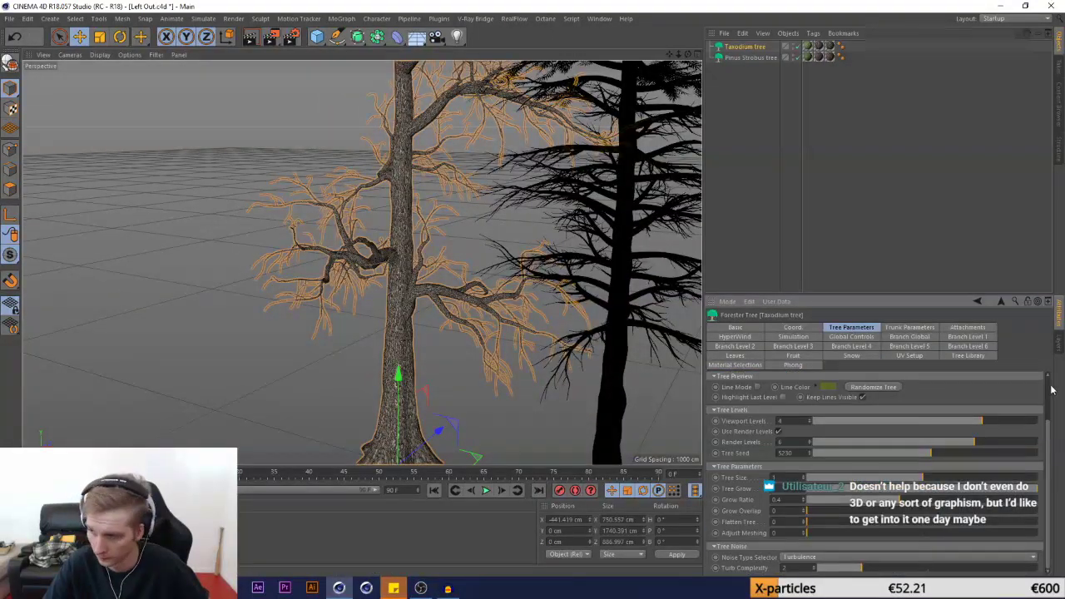
left_click(910, 327)
scroll(1047, 456, "down", 5)
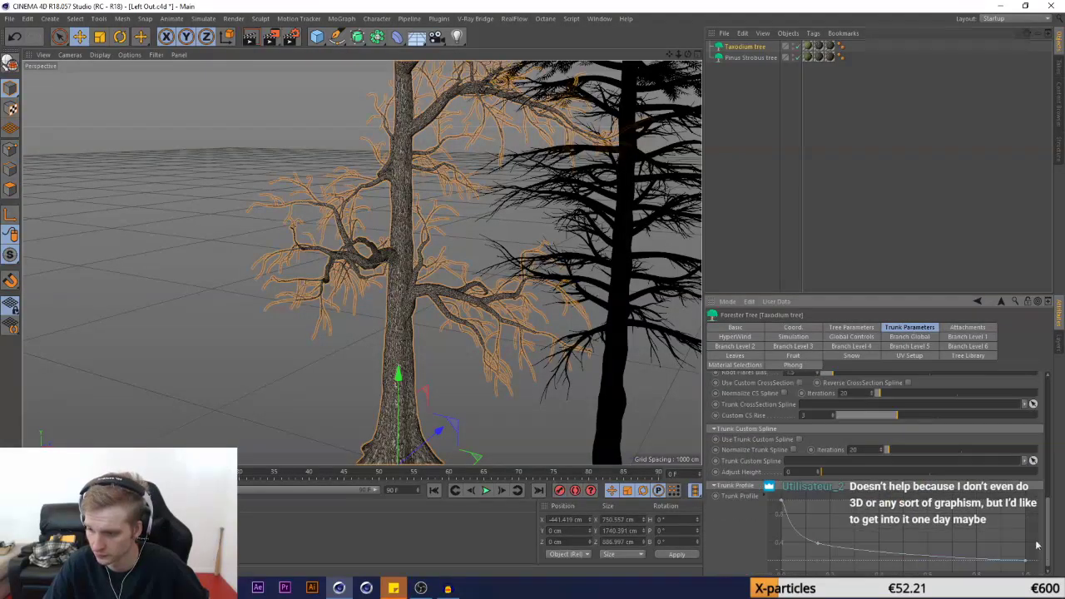
scroll(439, 233, "down", 5)
scroll(403, 379, "up", 3)
scroll(403, 375, "down", 6)
scroll(402, 242, "up", 3)
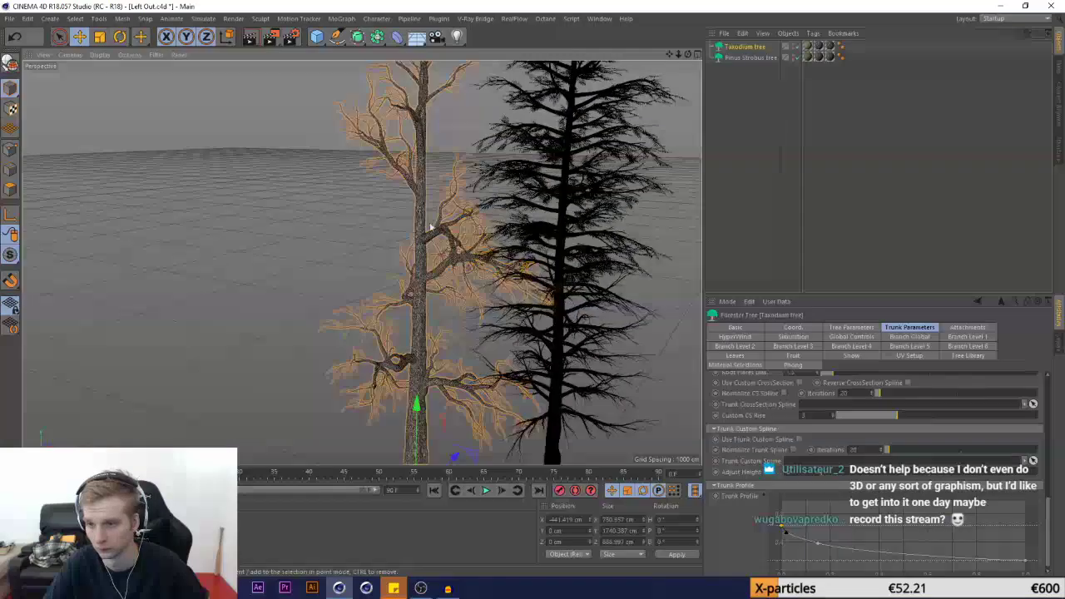
Move the Taxodium tree farther from the pine along the X axis, to about -752 cm, and deselect it
left_click(849, 328)
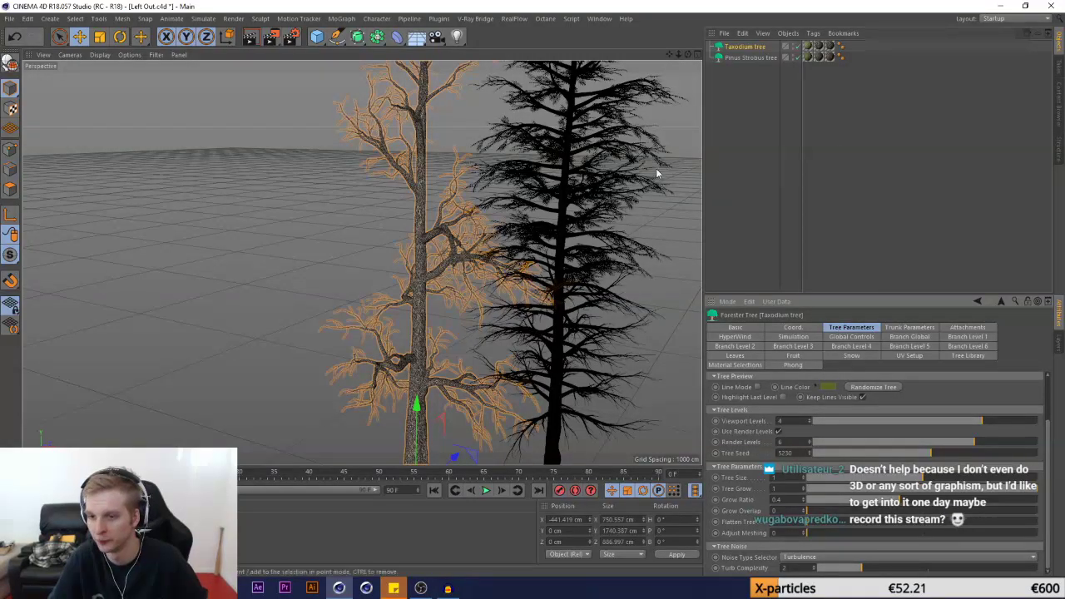
scroll(634, 153, "down", 3)
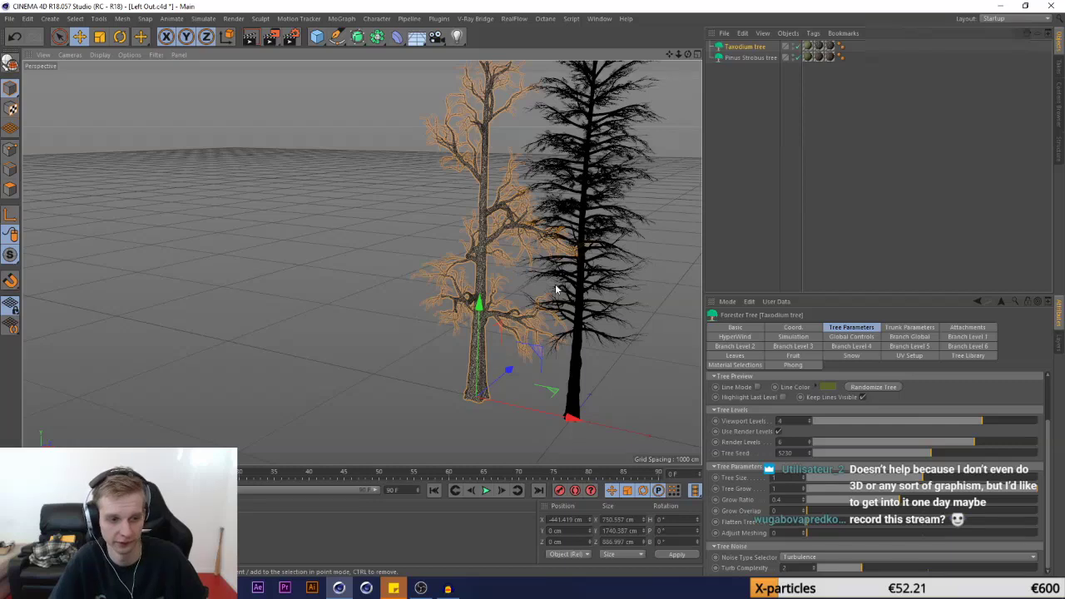
left_click_drag(571, 416, 494, 416)
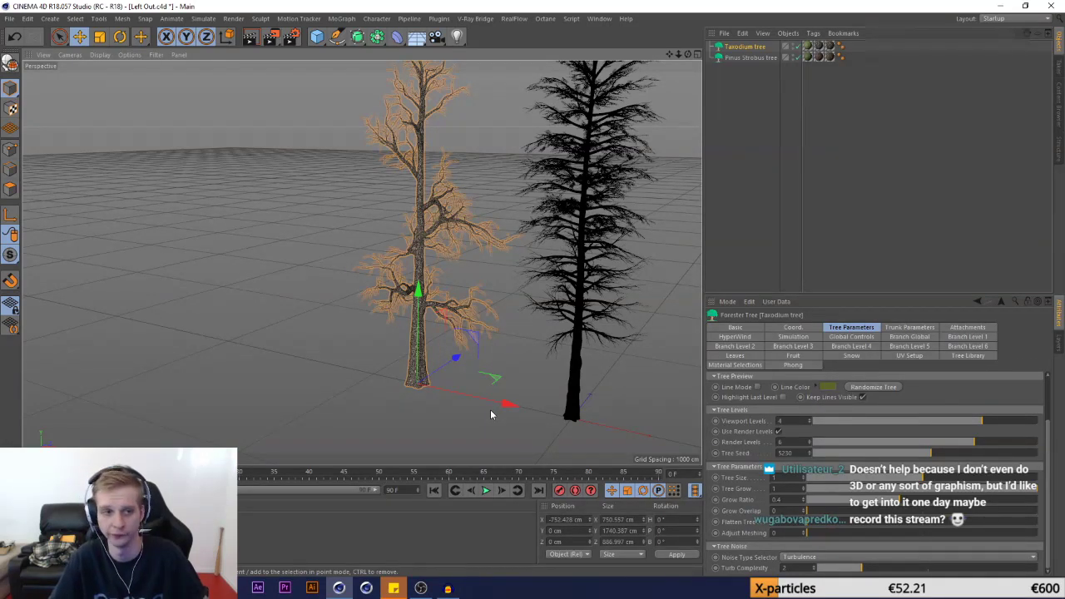
left_click(711, 171)
Try smaller Tree Size values of 0.8 and 0.9 on the Taxodium tree and deselect it
scroll(430, 283, "up", 3)
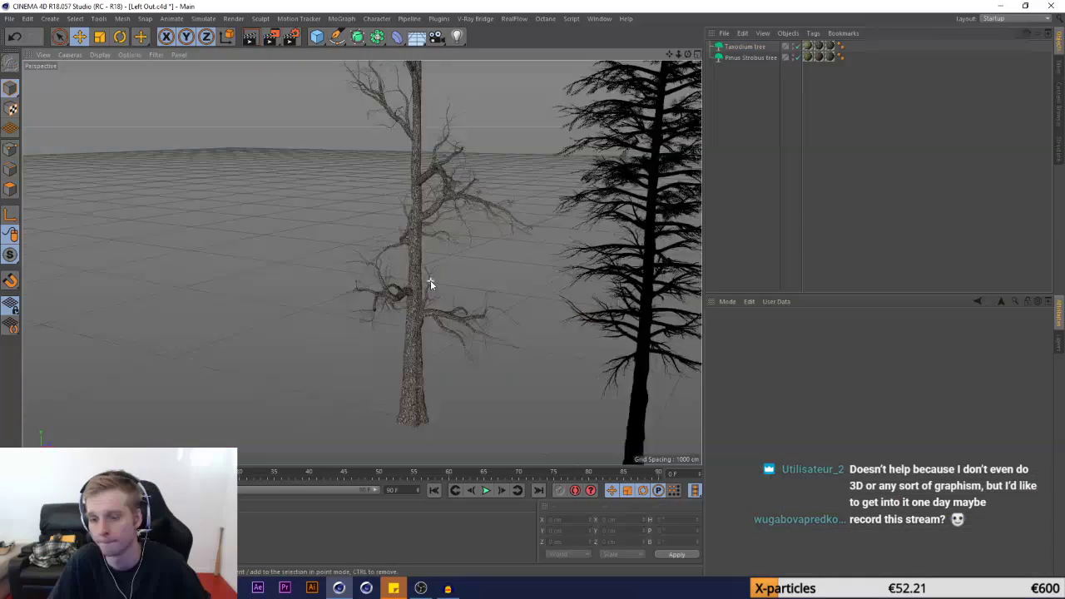
scroll(431, 281, "up", 2)
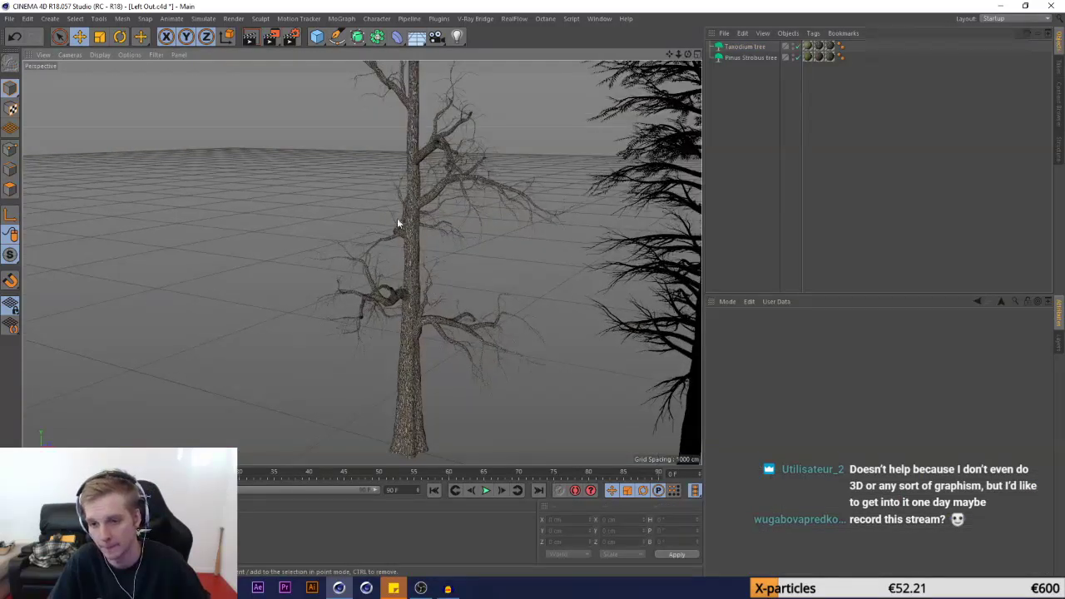
scroll(405, 253, "down", 4)
scroll(405, 262, "up", 2)
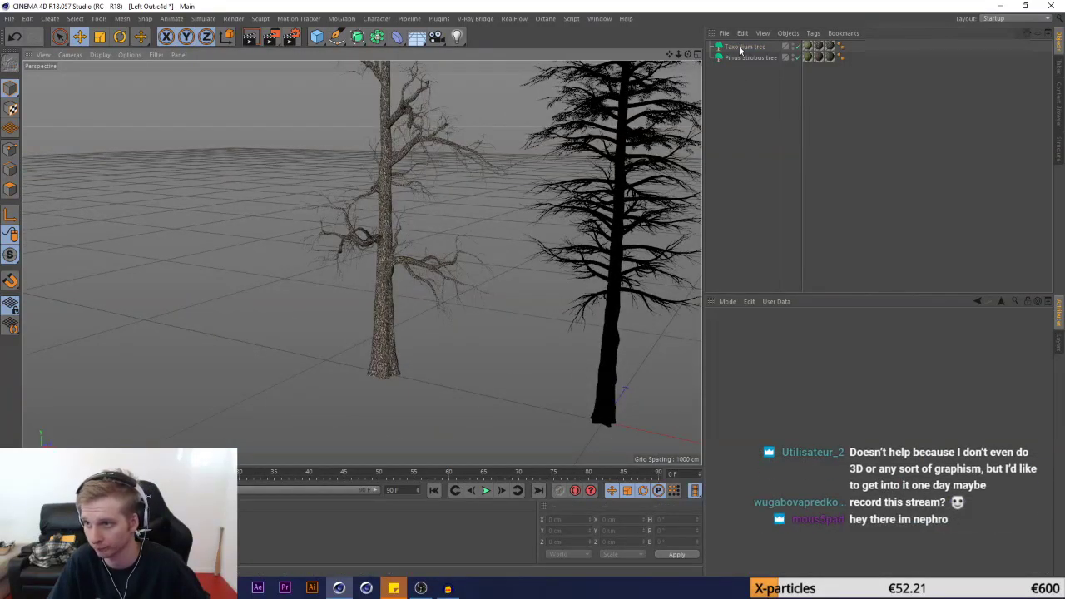
scroll(404, 269, "down", 2)
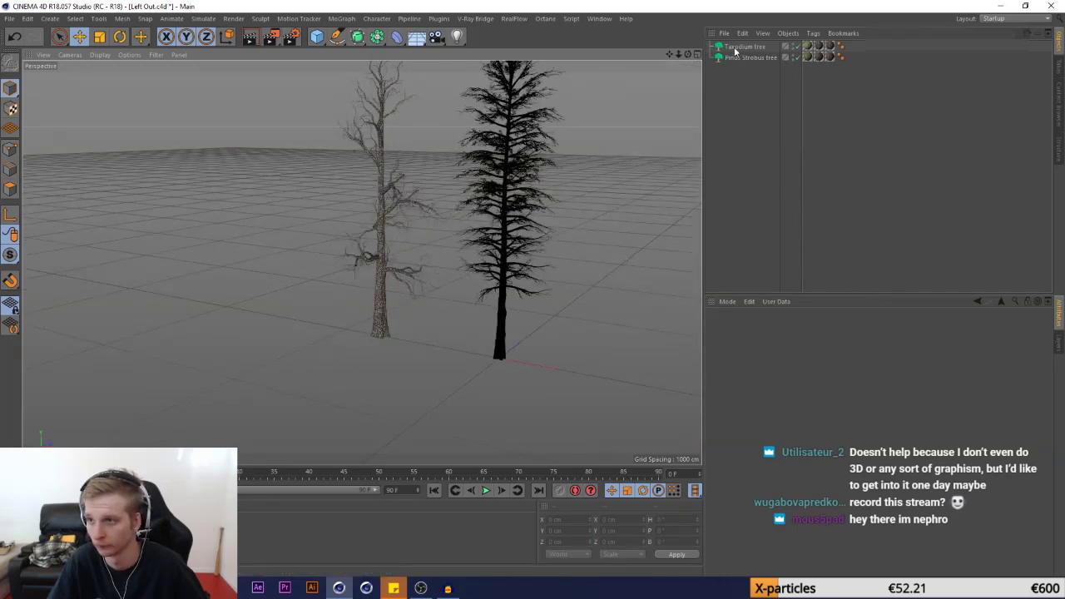
left_click(741, 46)
left_click_drag(789, 480, 748, 480)
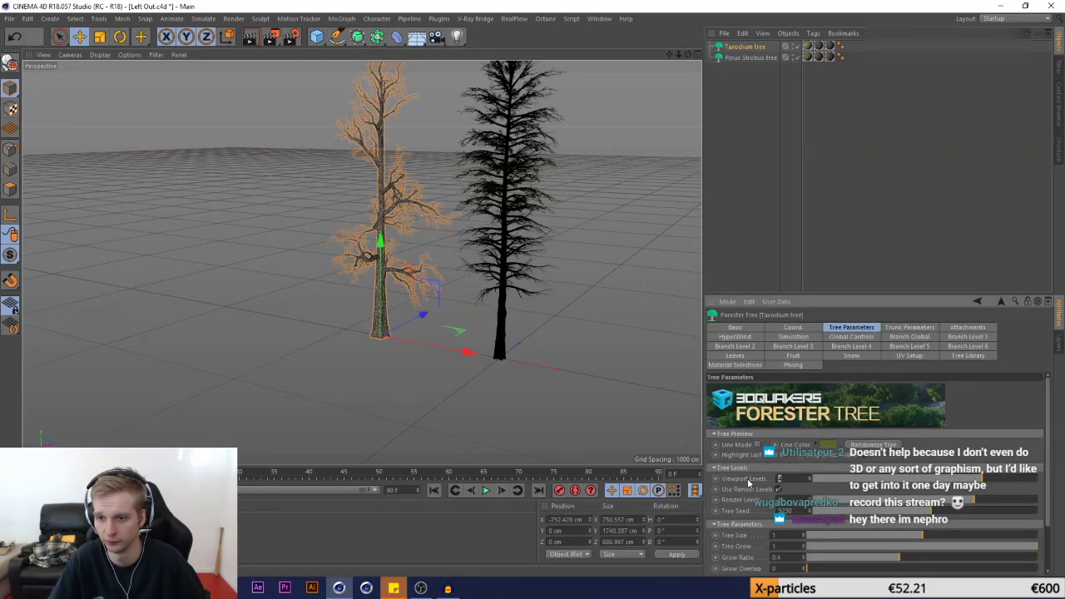
left_click(772, 233)
left_click(745, 47)
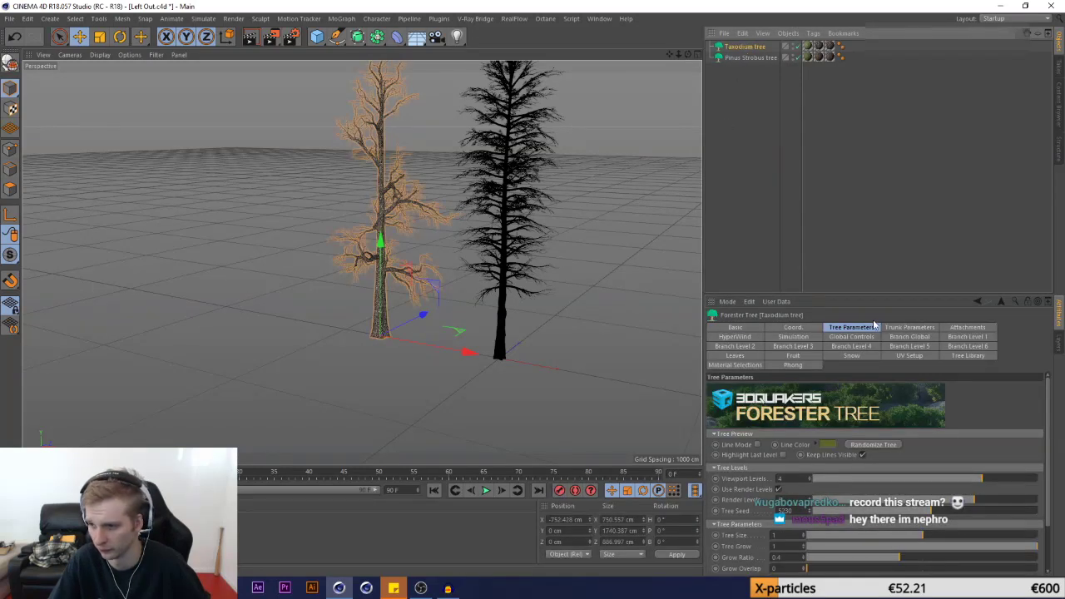
left_click_drag(786, 535, 741, 534)
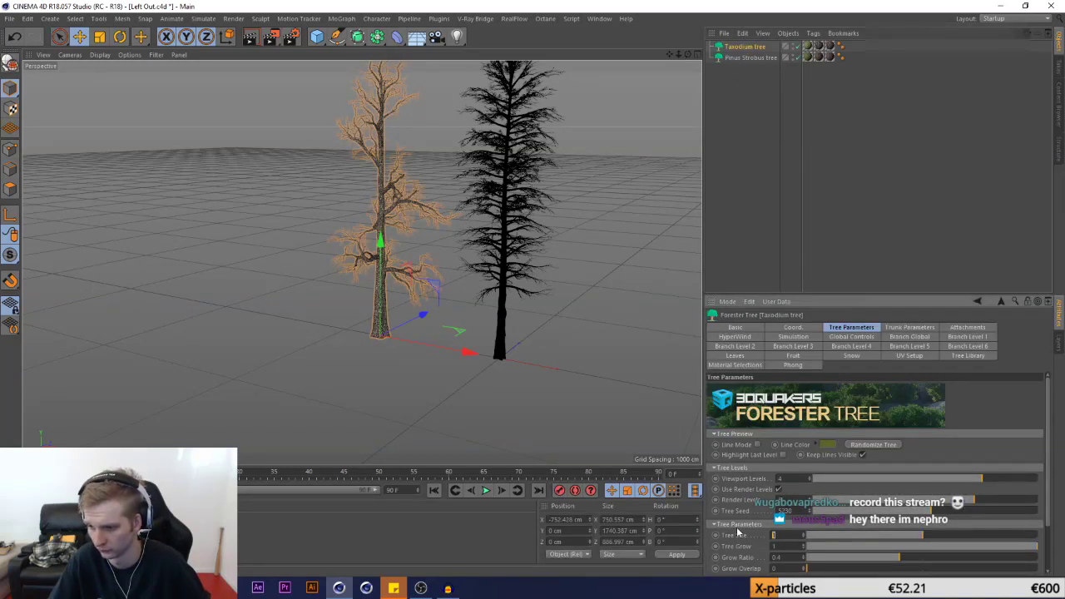
type("0.8")
key("Return")
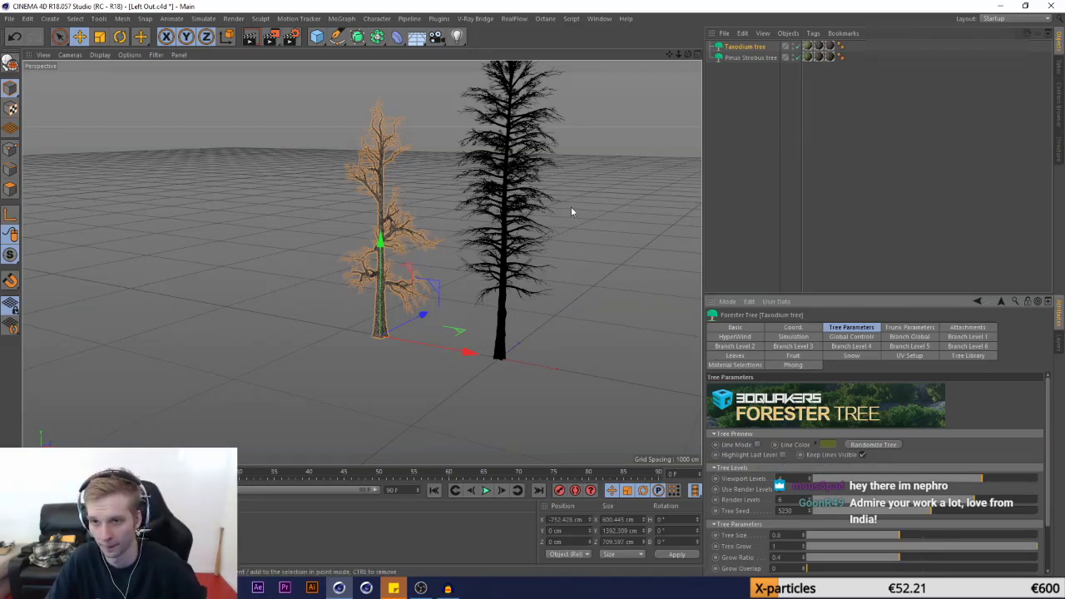
scroll(442, 295, "up", 4)
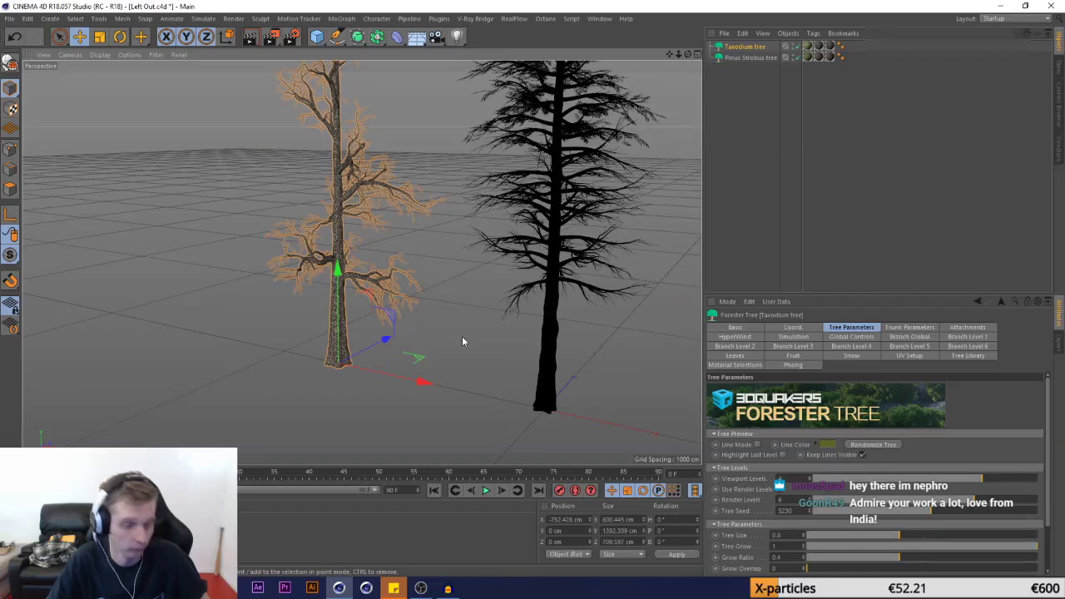
scroll(407, 238, "down", 4)
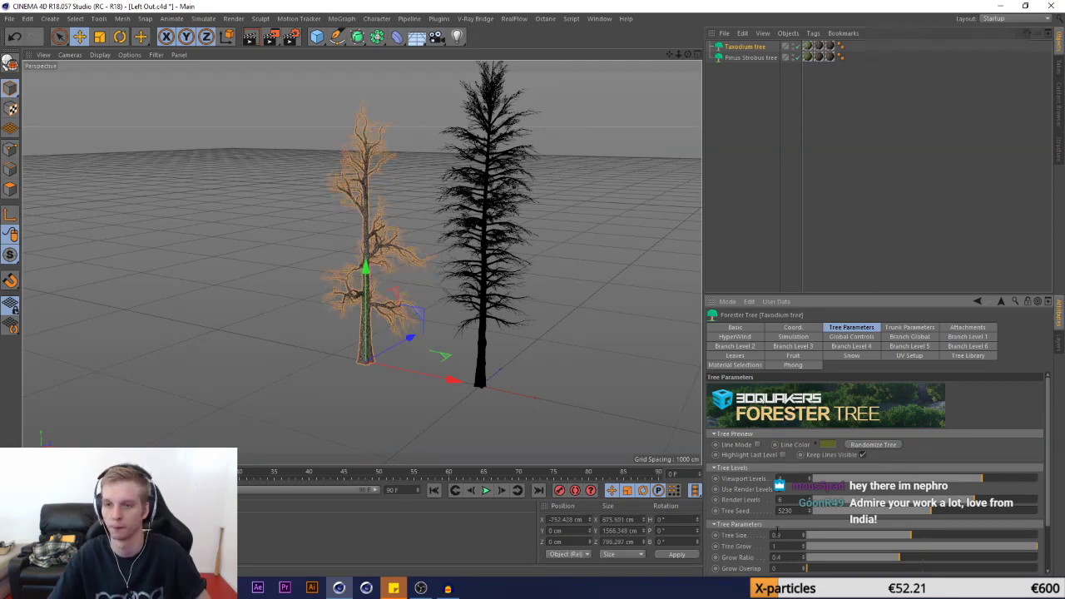
left_click(754, 214)
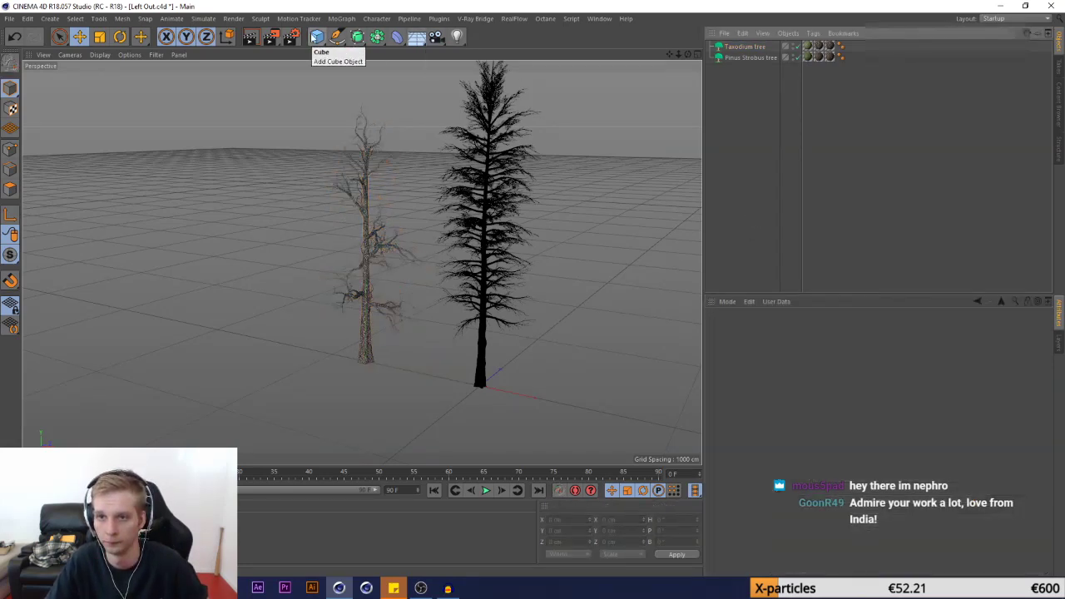
Add a Landscape object under the trees and stretch it to about 4197 cm wide and 5841 cm deep
left_click(318, 36)
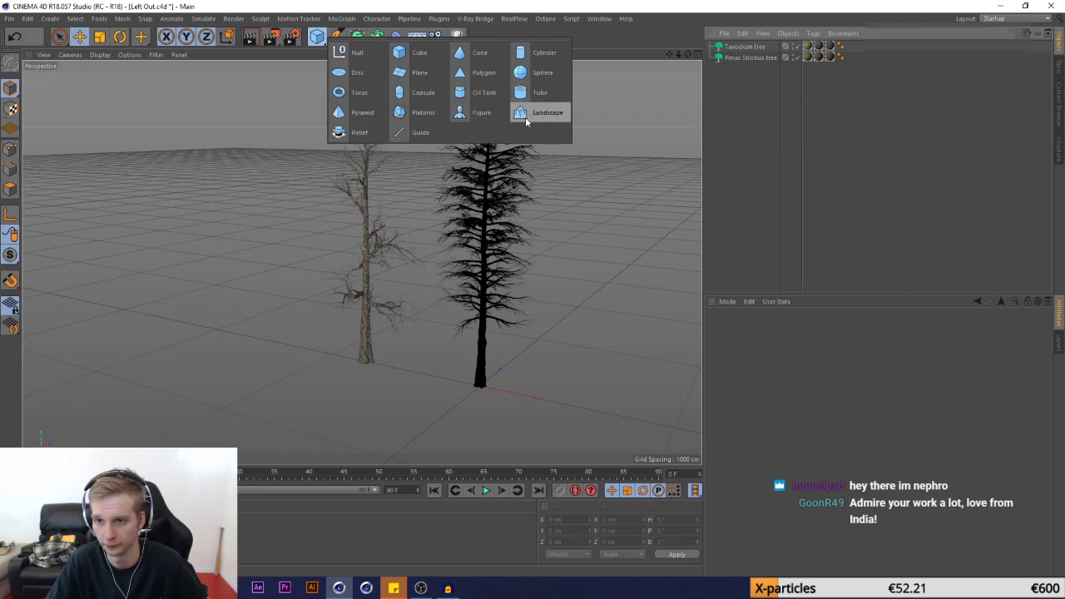
left_click(525, 115)
left_click_drag(498, 312, 641, 326)
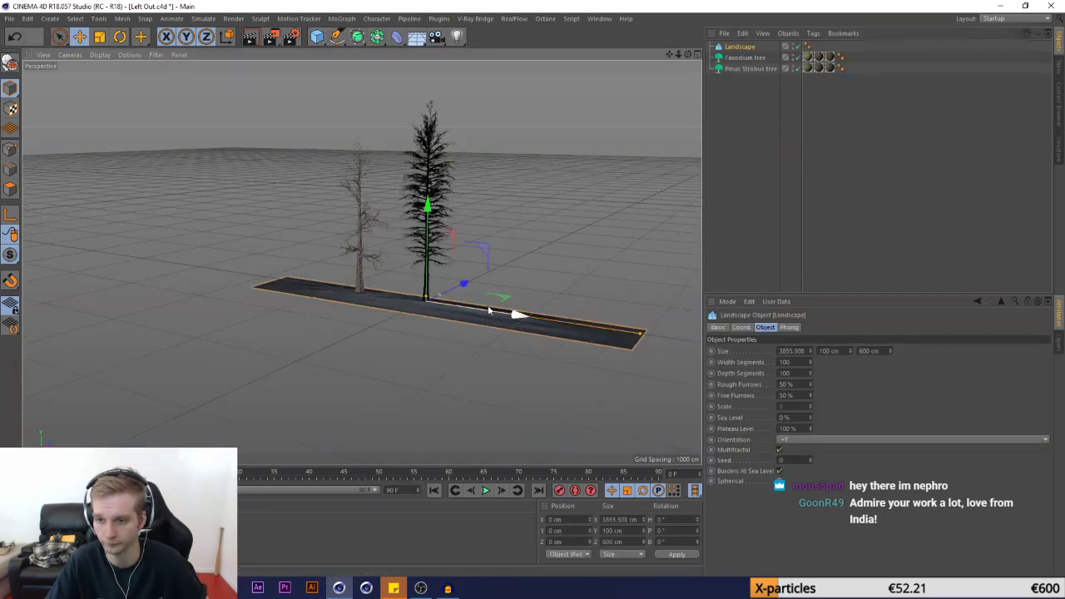
left_click_drag(441, 291, 526, 255)
left_click(661, 338)
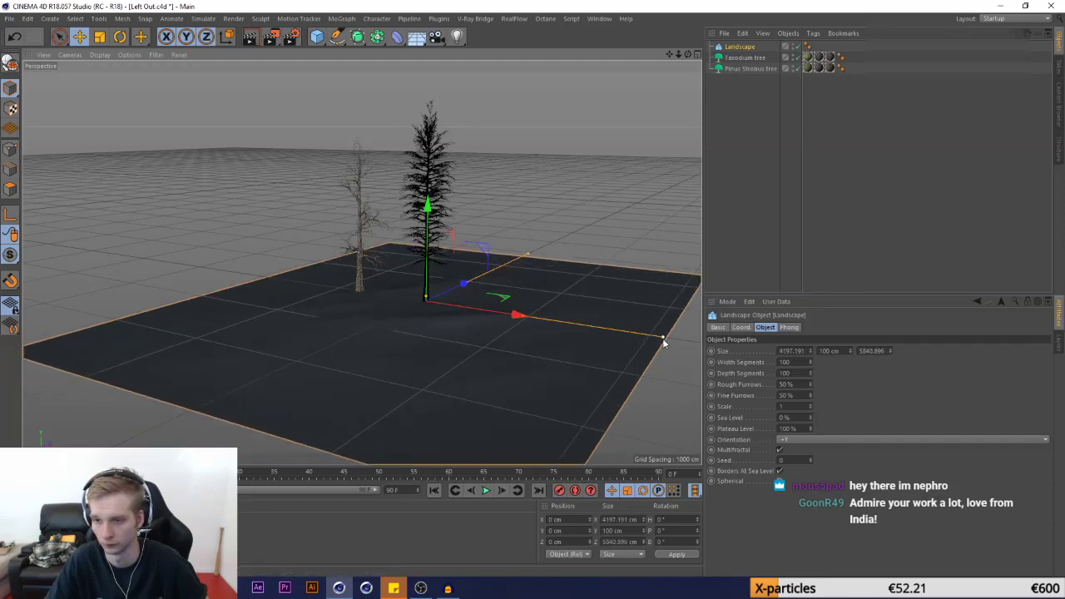
Turn off Multifractal and Borders At Sea Level on the Landscape and lower its height to 32 cm
left_click(741, 67)
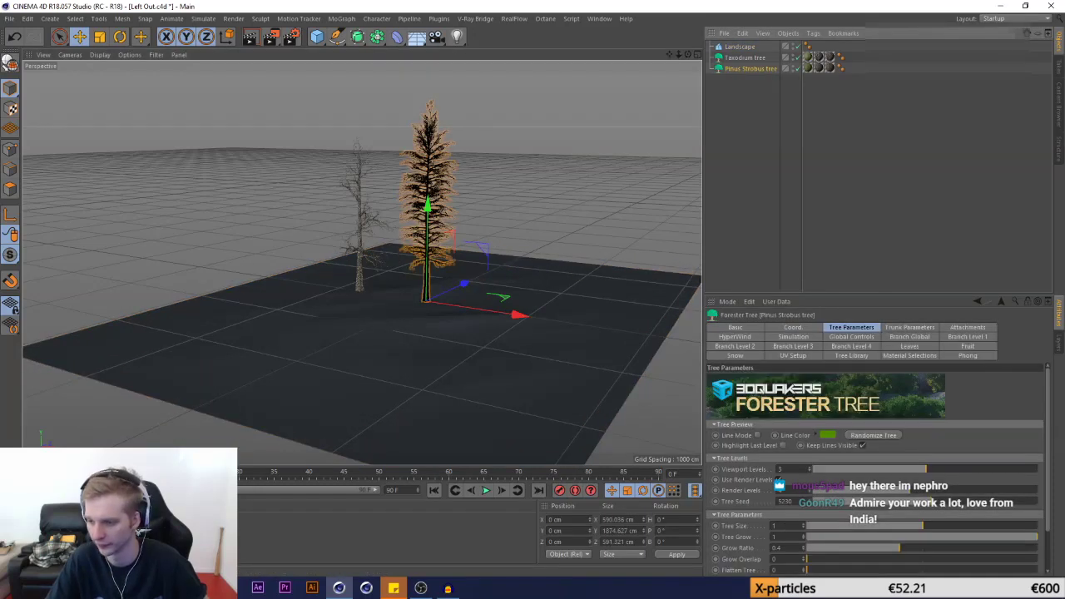
scroll(454, 277, "up", 4)
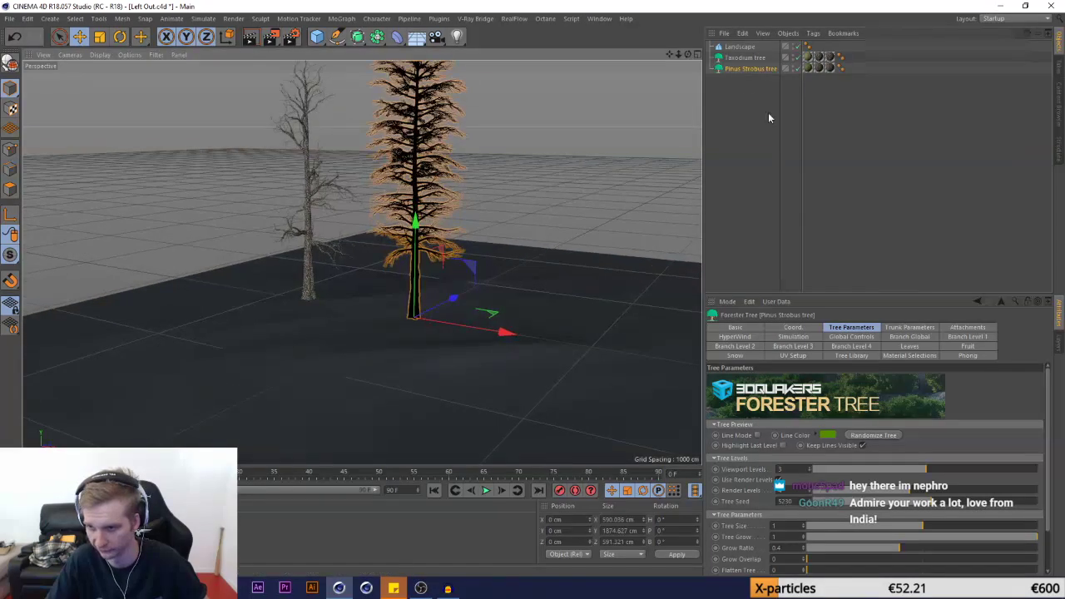
left_click(740, 47)
left_click(780, 449)
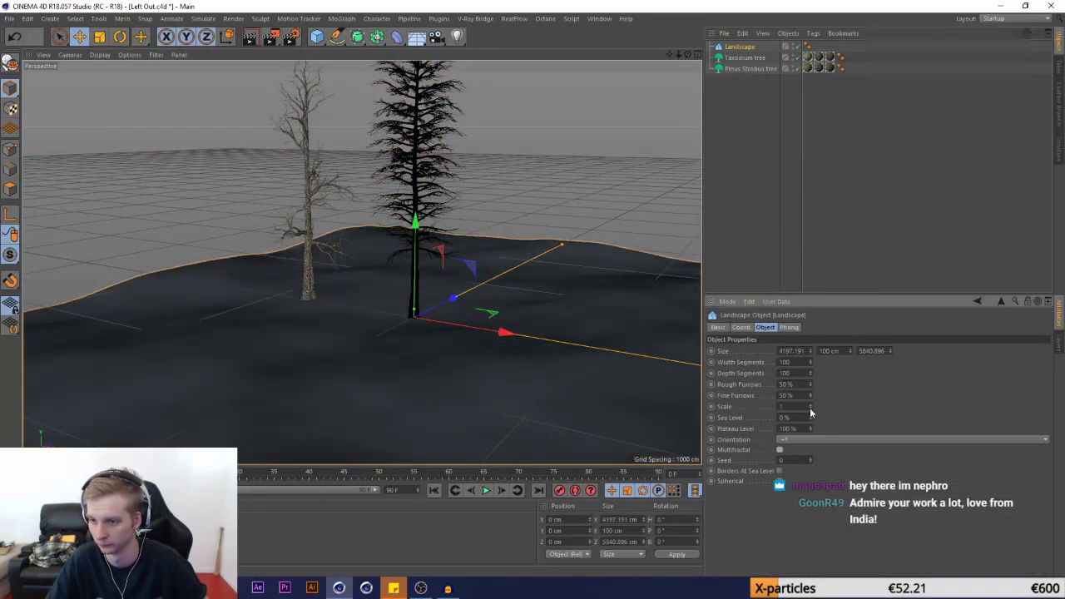
left_click_drag(849, 351, 851, 349)
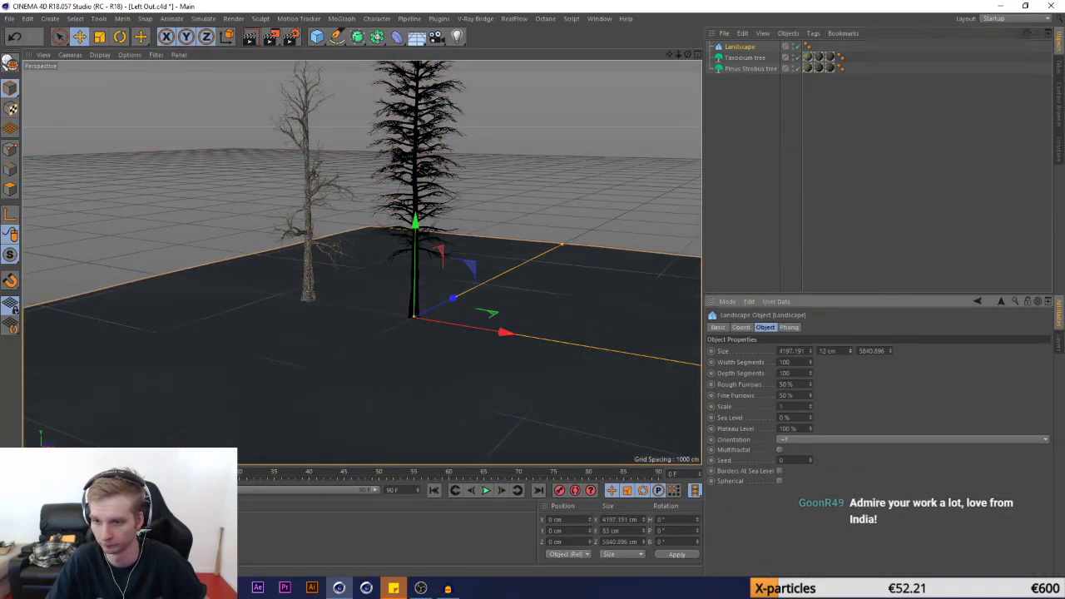
Reduce the Taxodium tree's Tree Size to 0.5, trying 0.7 first
left_click(744, 58)
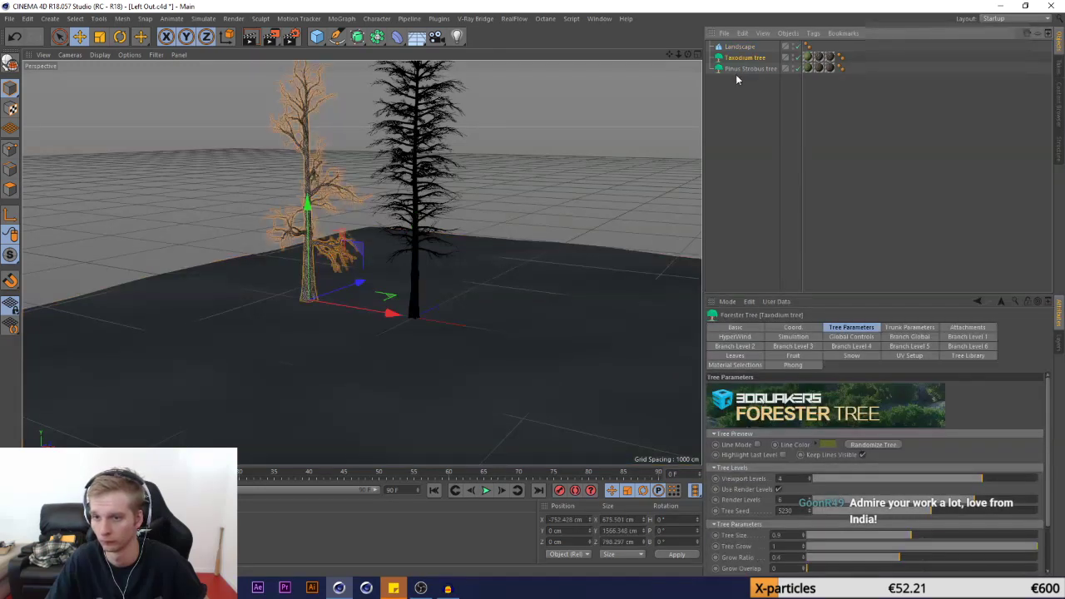
left_click(747, 70, "ctrl")
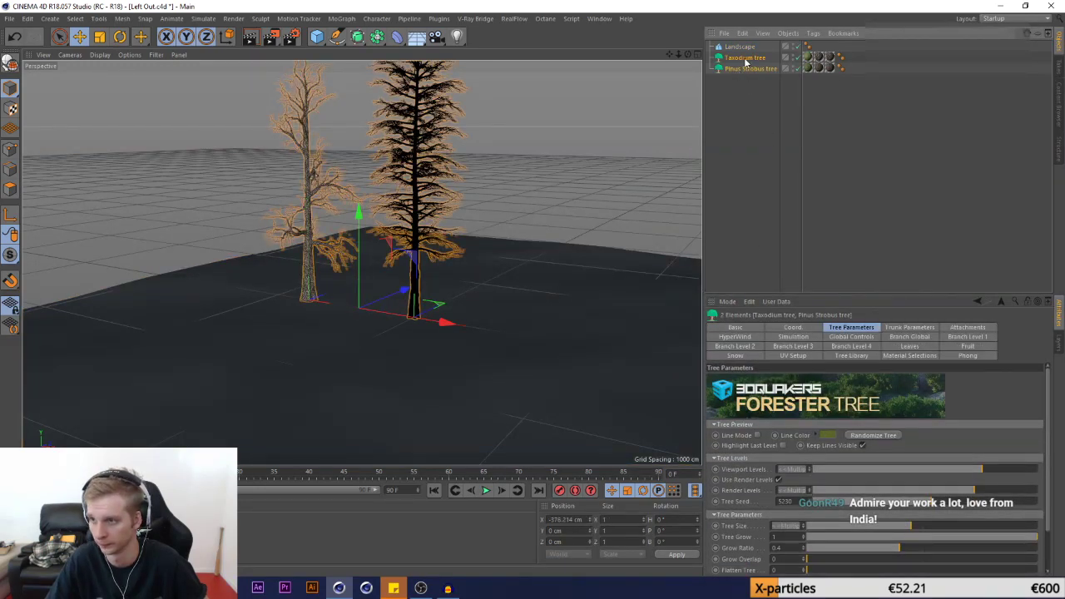
key("ctrl+z")
type("0.7")
key("Return")
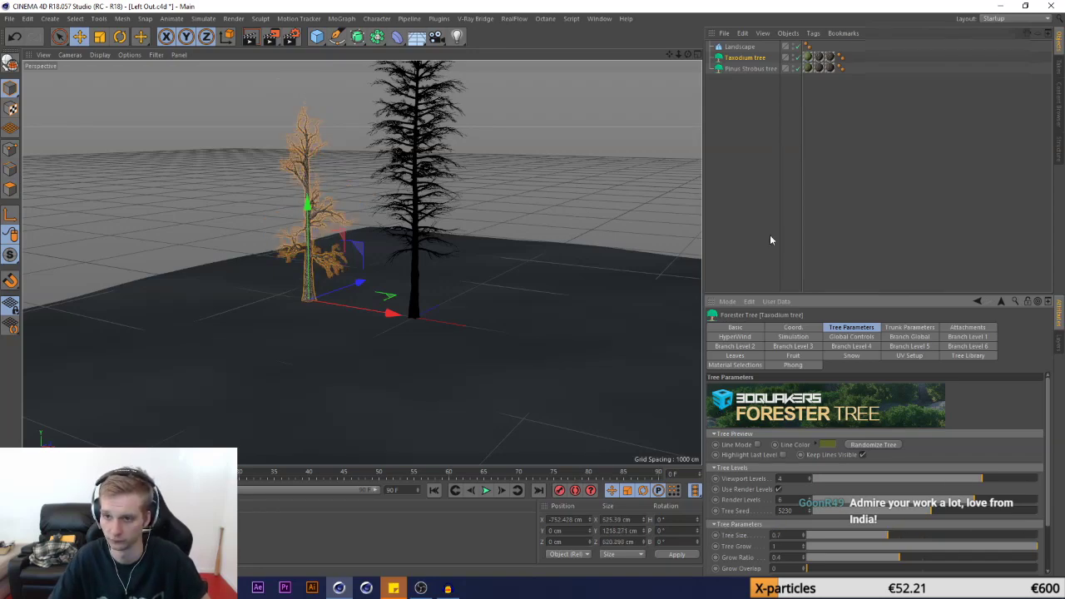
left_click_drag(784, 536, 707, 537)
type("0.5")
key("Return")
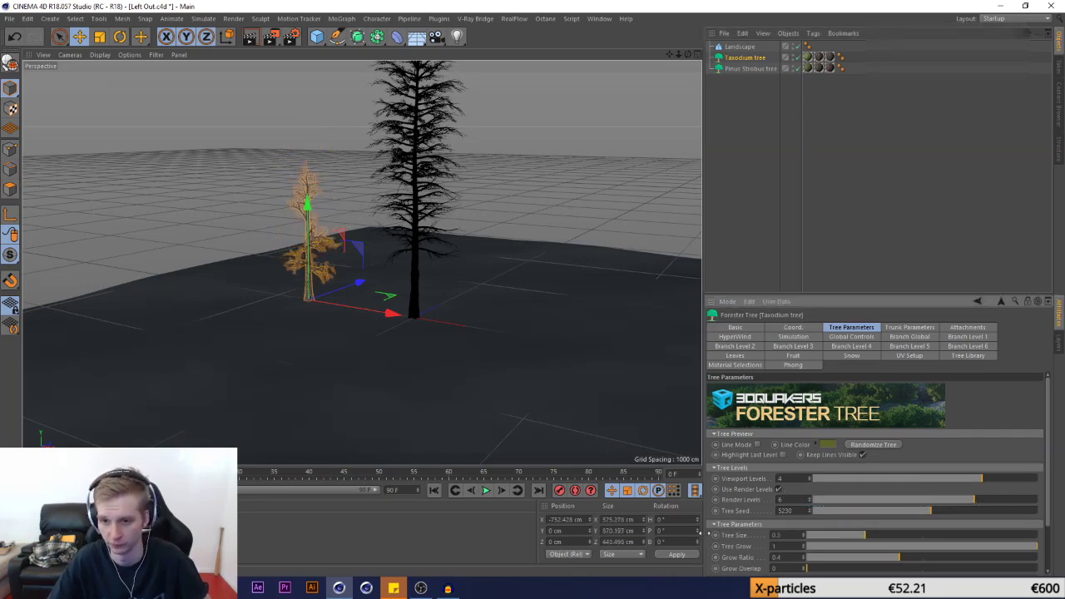
Set the Pinus Strobus tree's Tree Size to 0.7 and deselect it
left_click(747, 68)
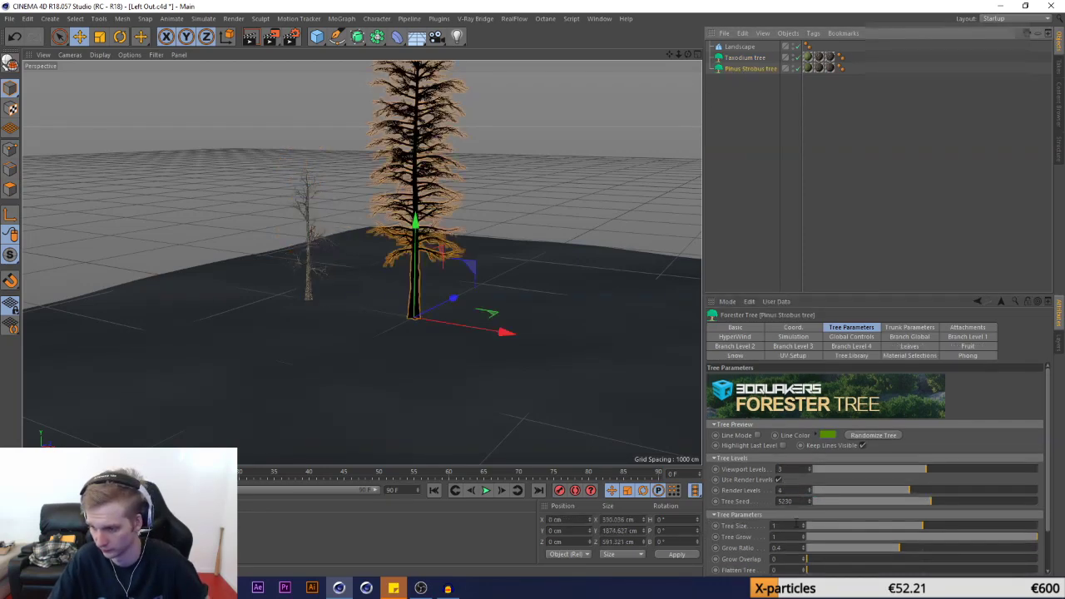
left_click_drag(795, 525, 712, 529)
type("0.")
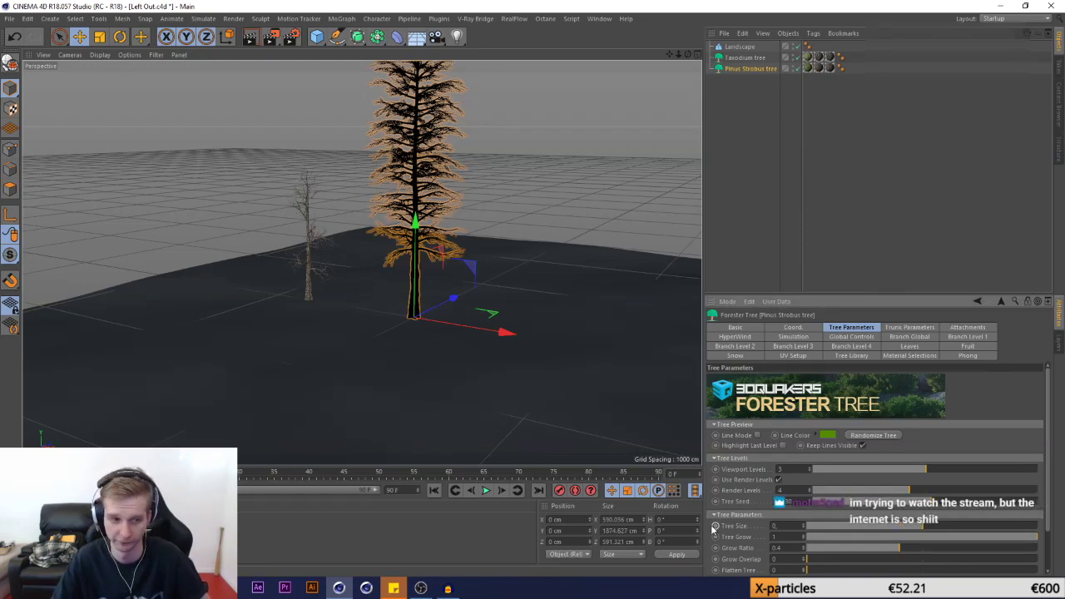
type("7")
key("Return")
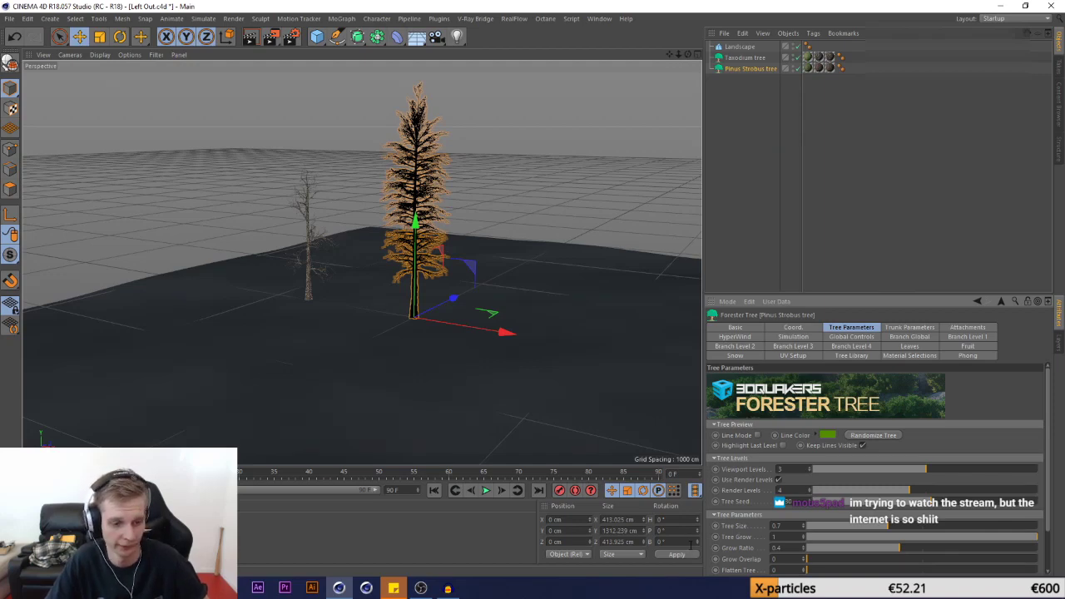
left_click(753, 233)
Set the Pinus Strobus tree's Tree Size to 0.6
left_click(743, 56)
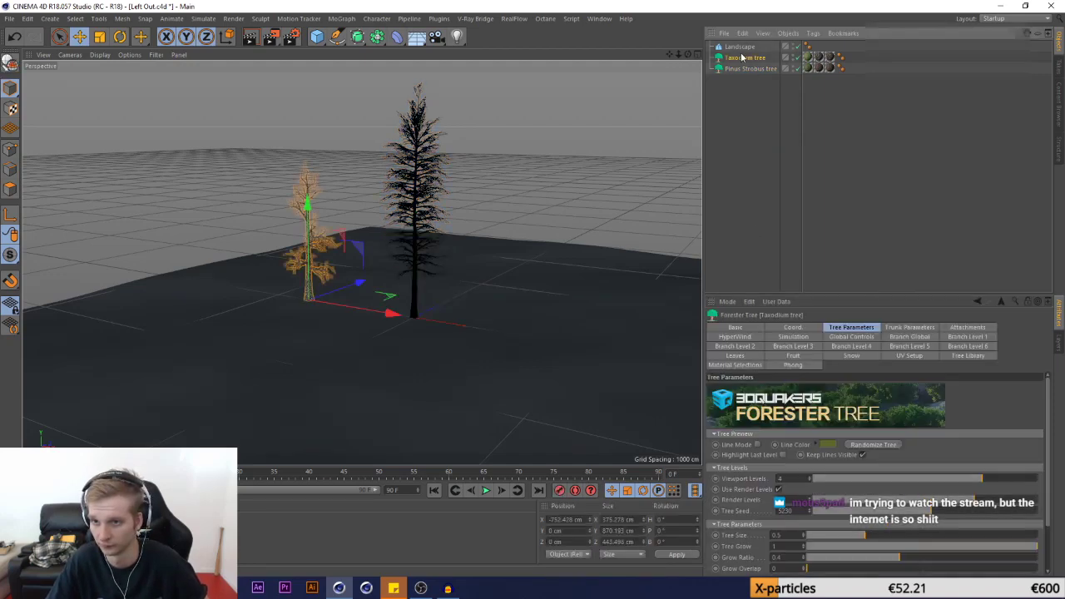
left_click(744, 69)
left_click_drag(786, 528, 700, 527)
type("0.")
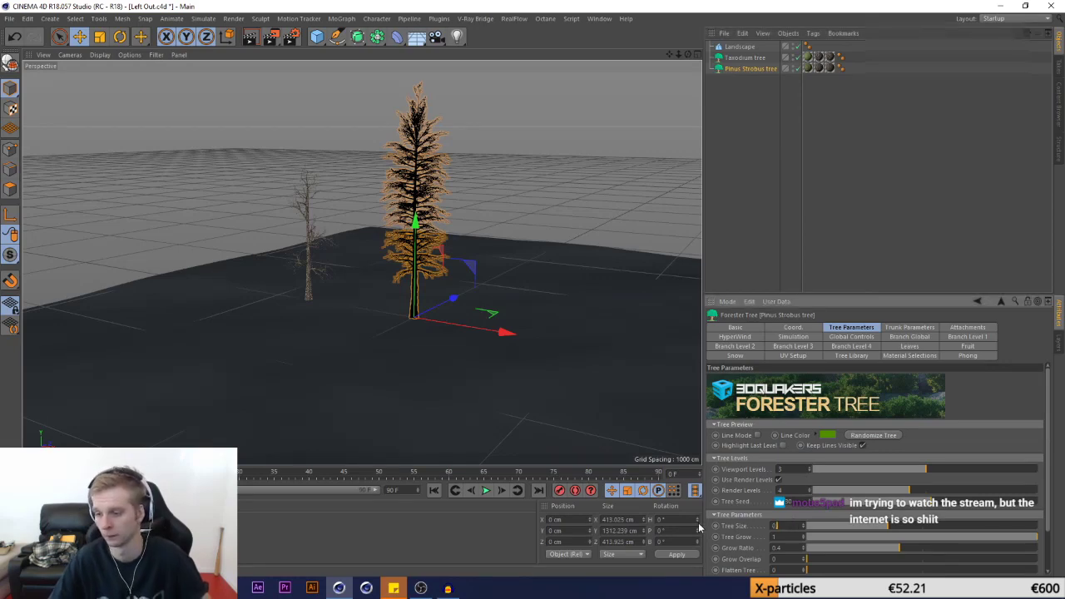
type("6")
key("Return")
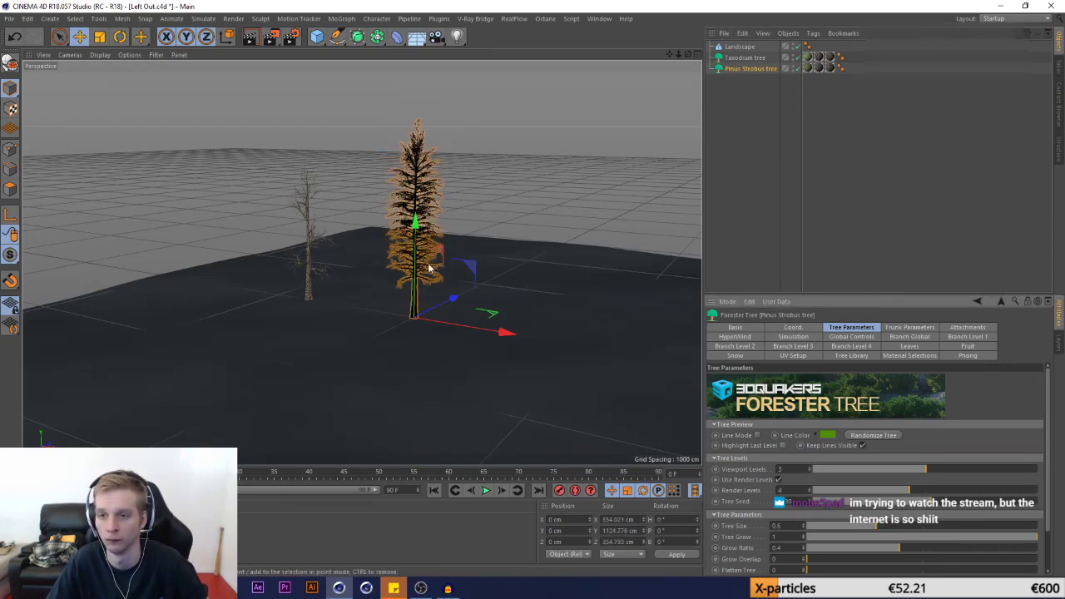
Widen the Landscape along the X axis so the ground extends farther beyond the two trees
scroll(354, 232, "down", 3)
scroll(354, 232, "down", 2)
scroll(367, 255, "up", 4)
left_click(523, 288)
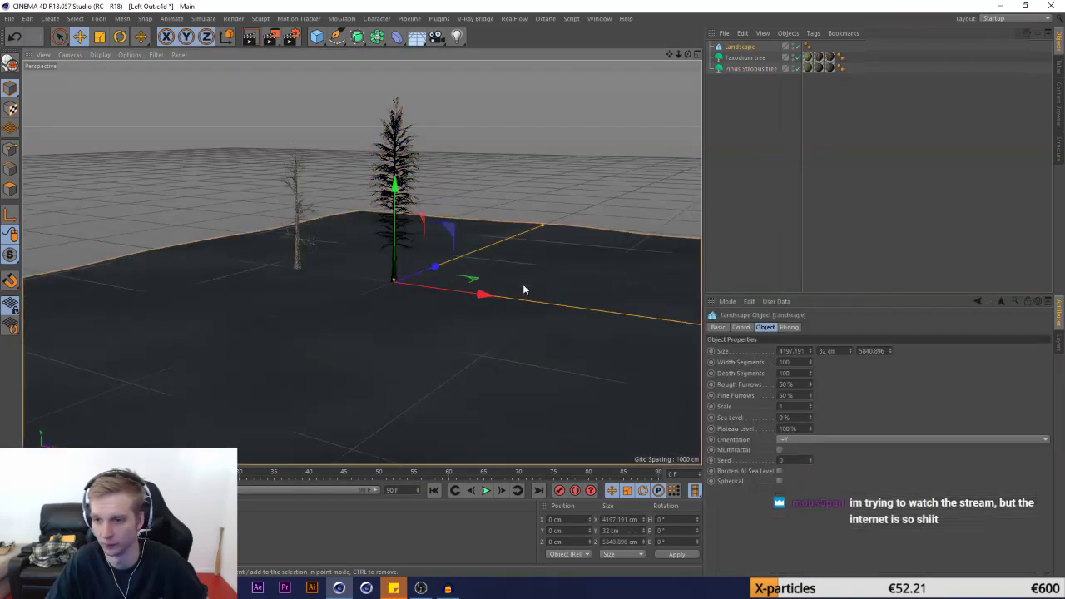
left_click(745, 58)
left_click(358, 297)
scroll(408, 300, "down", 4)
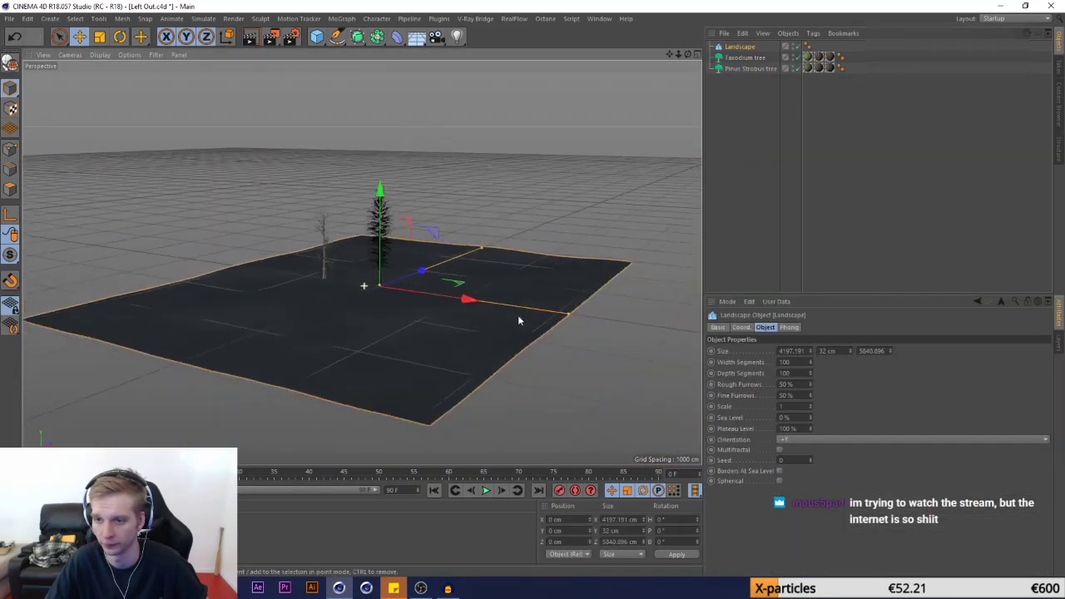
left_click_drag(558, 312, 653, 370)
left_click(653, 370)
Add an Octane Scatter object and place the Taxodium and Pinus Strobus trees inside it as children
left_click(439, 19)
mouse_move(455, 50)
left_click(668, 87)
left_click(746, 80)
left_click(745, 68, "ctrl")
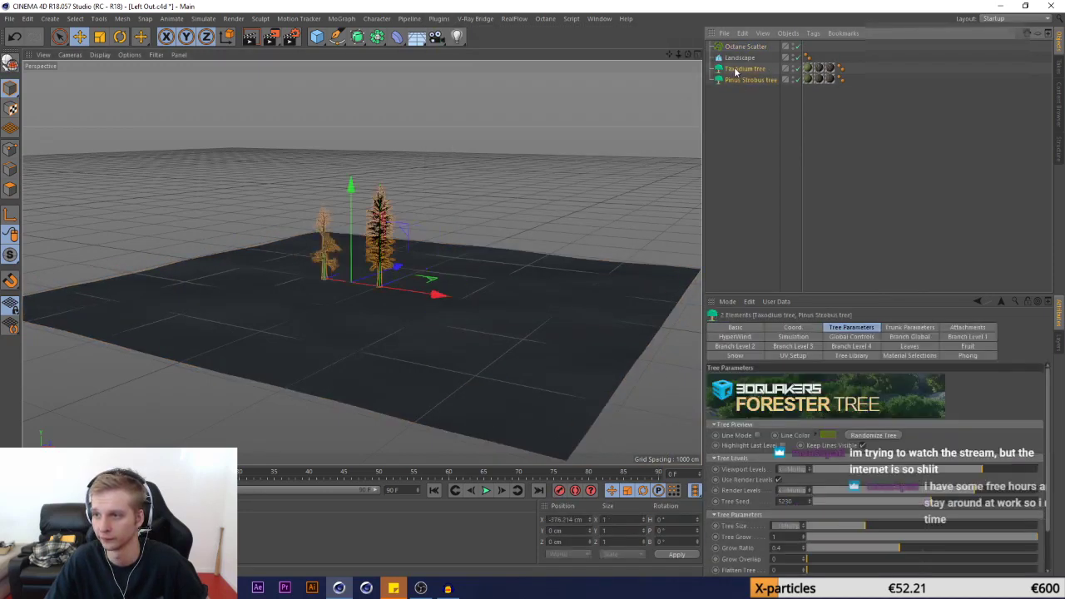
Set the Octane Scatter's Distribution to Surface with the Landscape as its surface object
left_click_drag(743, 47, 772, 365)
left_click(745, 47)
left_click(773, 352)
left_click(773, 373)
scroll(376, 307, "up", 4)
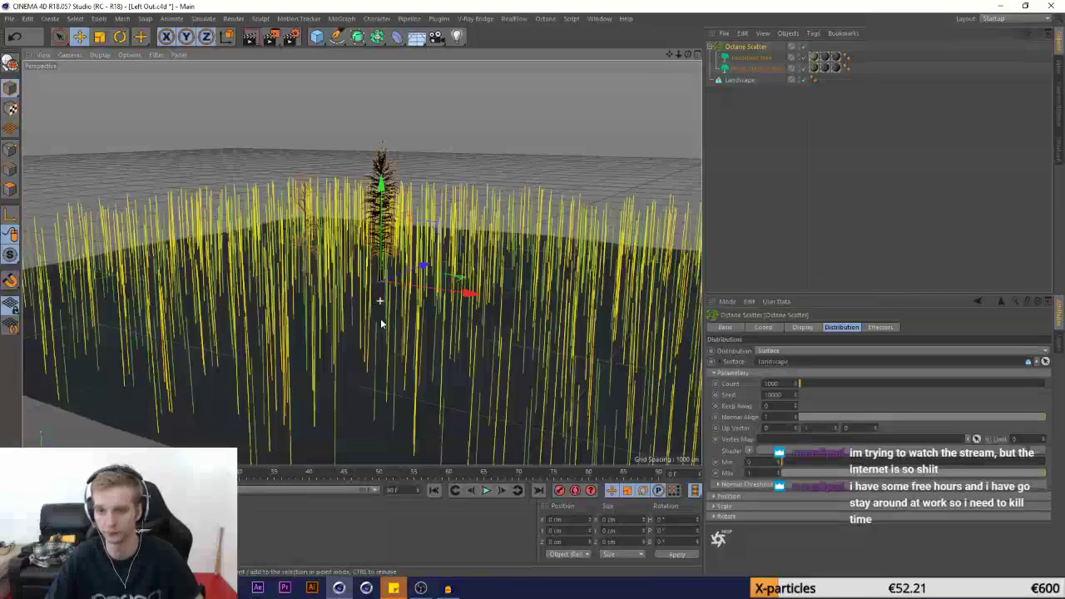
scroll(385, 286, "up", 2)
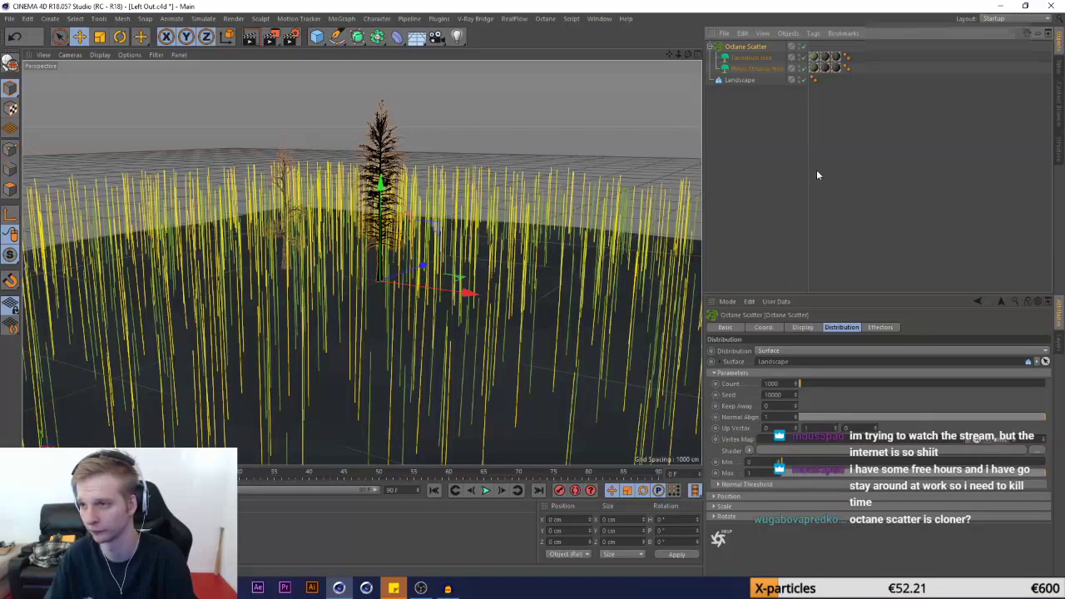
left_click(758, 171)
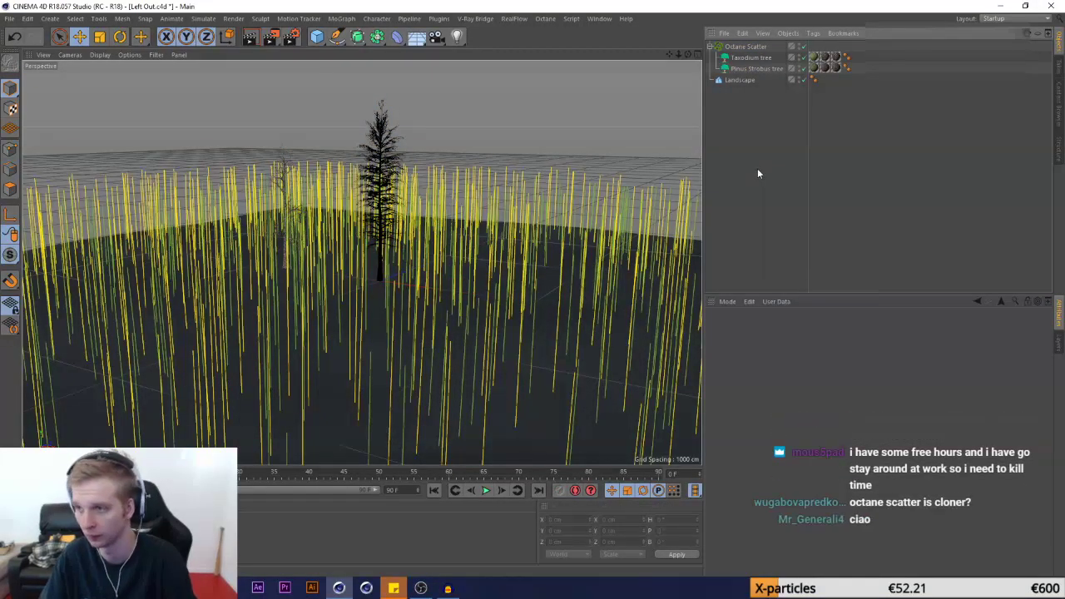
left_click(744, 49)
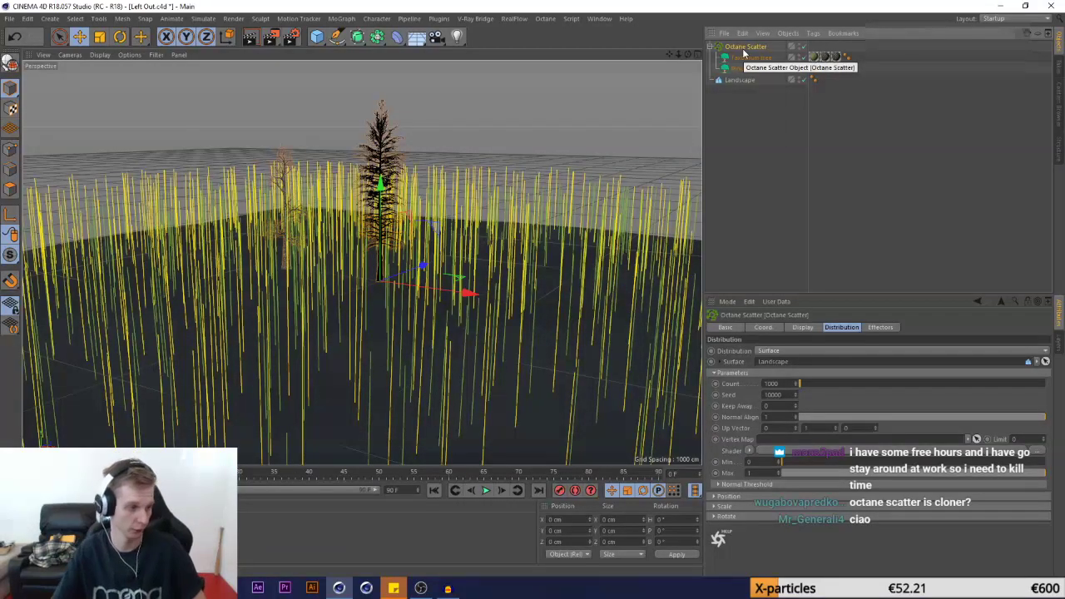
Set the Octane Scatter's Count to 400
left_click(768, 145)
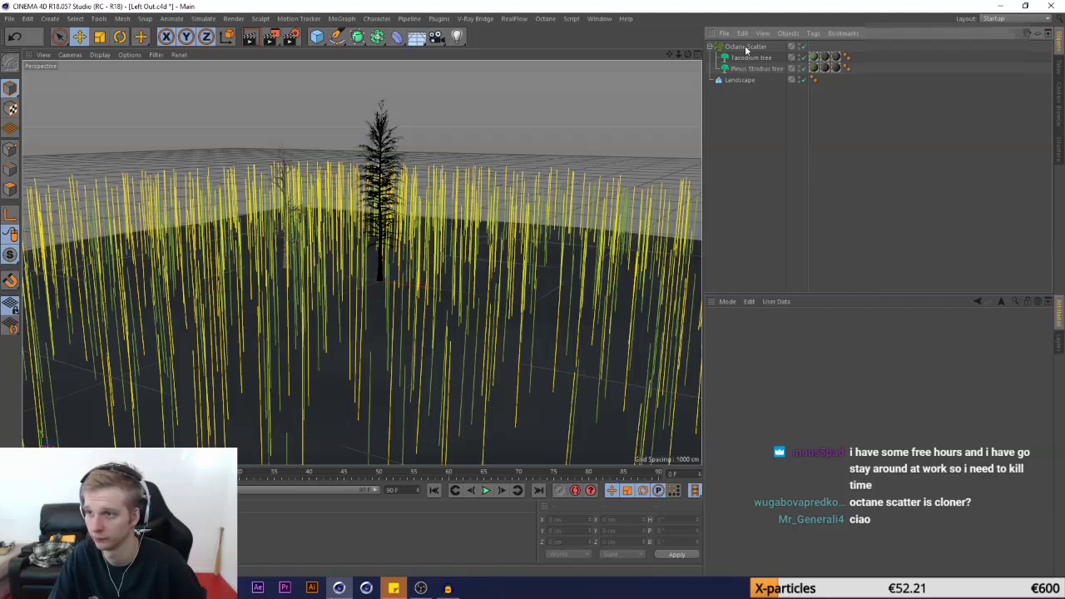
left_click(746, 47)
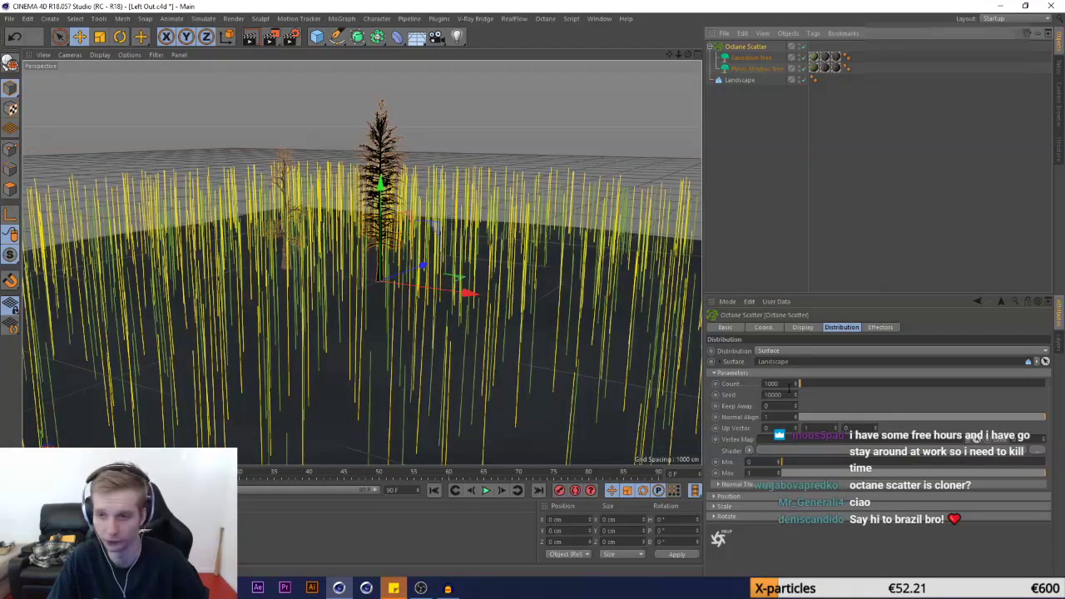
left_click_drag(783, 385, 755, 389)
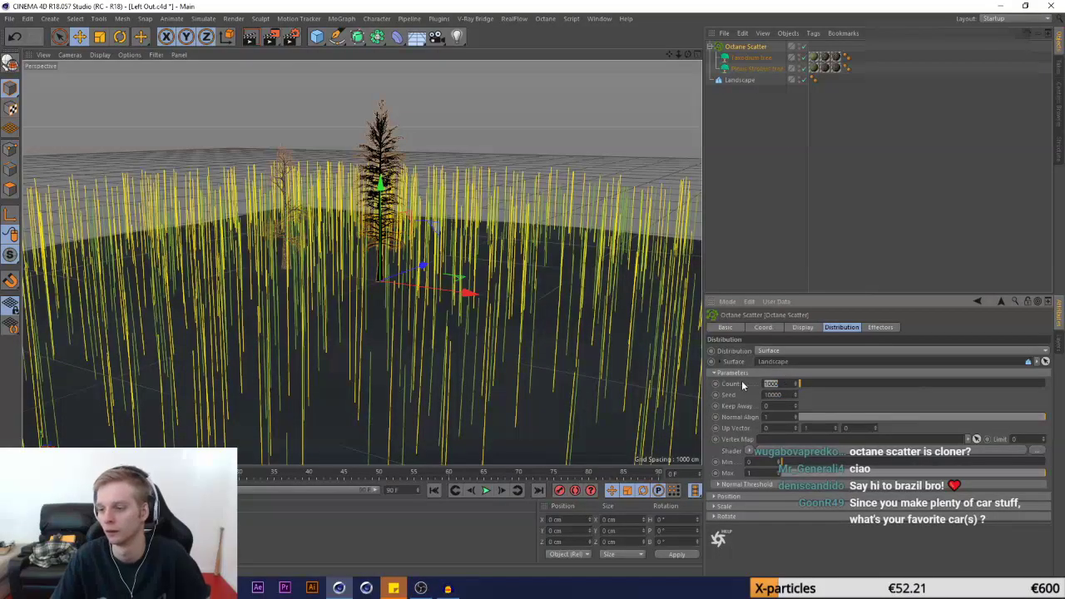
type("400")
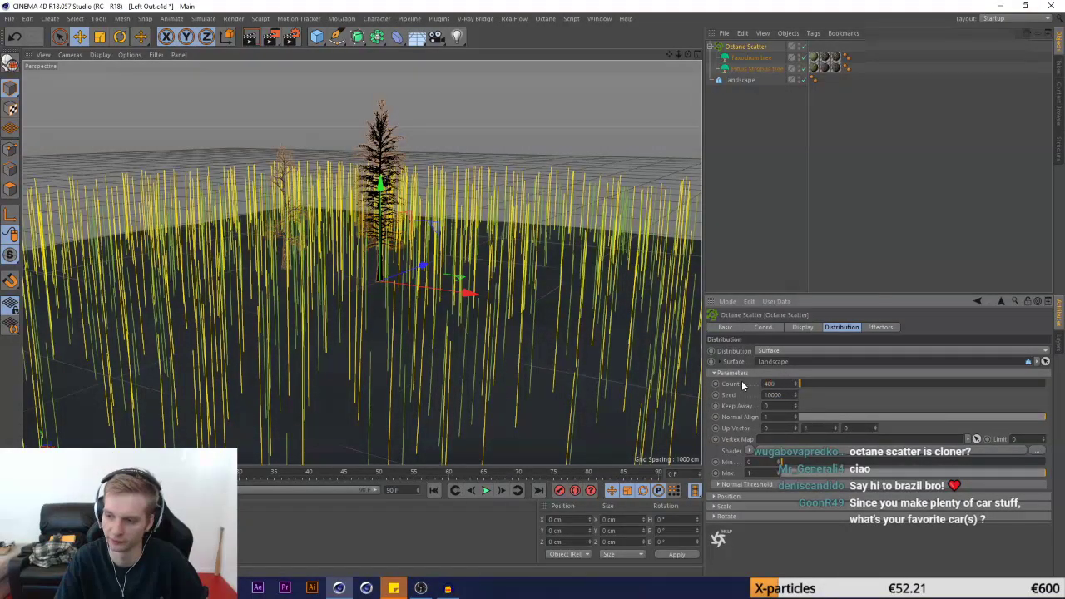
key("Return")
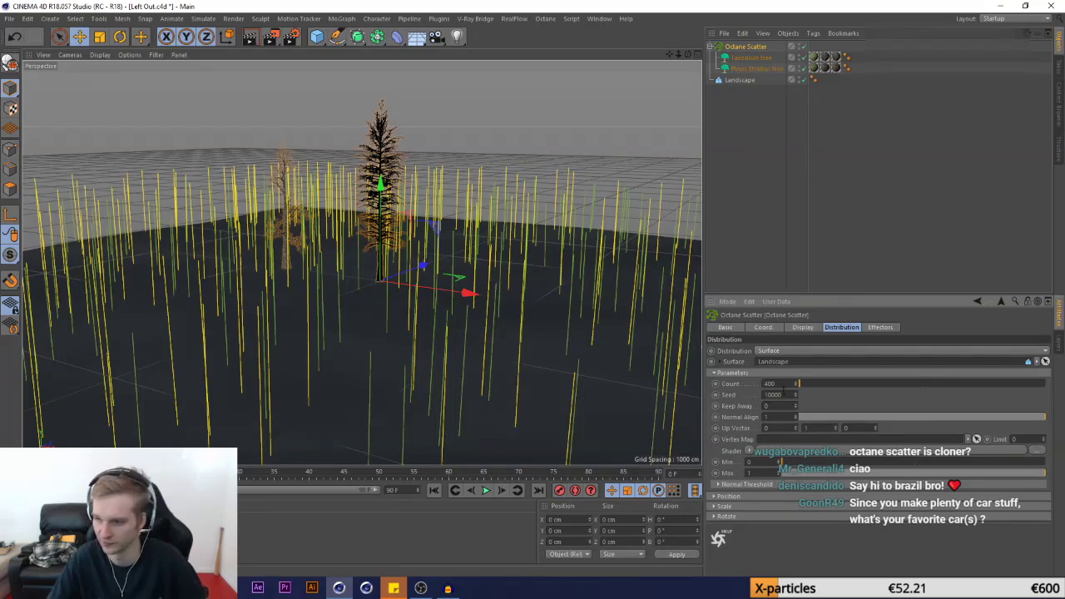
Reduce the Octane Scatter's Count to 150 to thin out the trees on the Landscape
left_click_drag(776, 384, 739, 385)
type("150")
key("Return")
left_click_drag(466, 275, 403, 266, "alt")
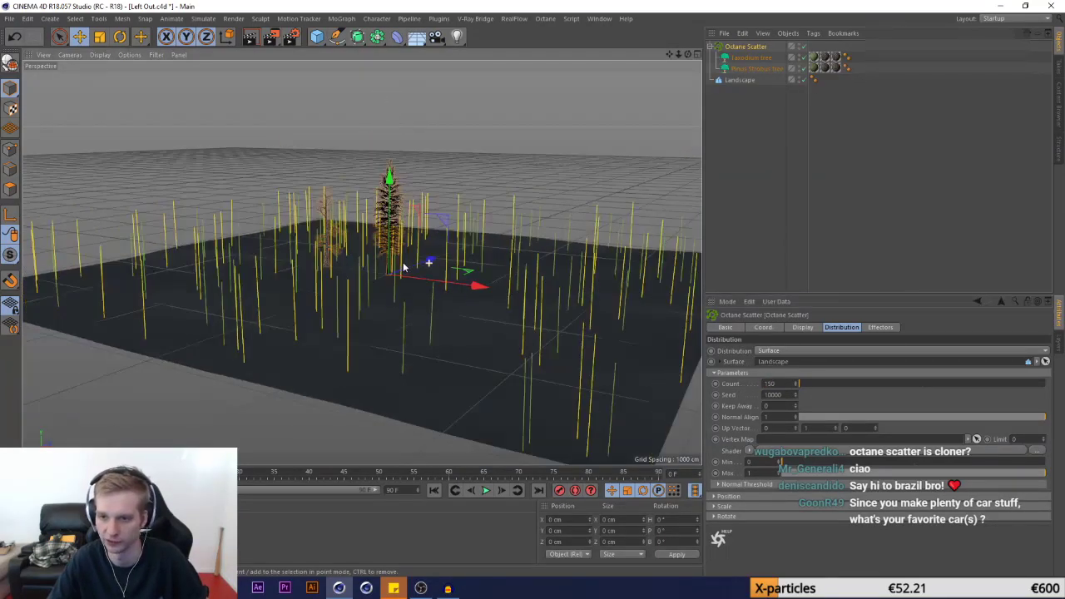
left_click(745, 102)
Add a MoGraph Random effector with the Octane Scatter selected
left_click(735, 47)
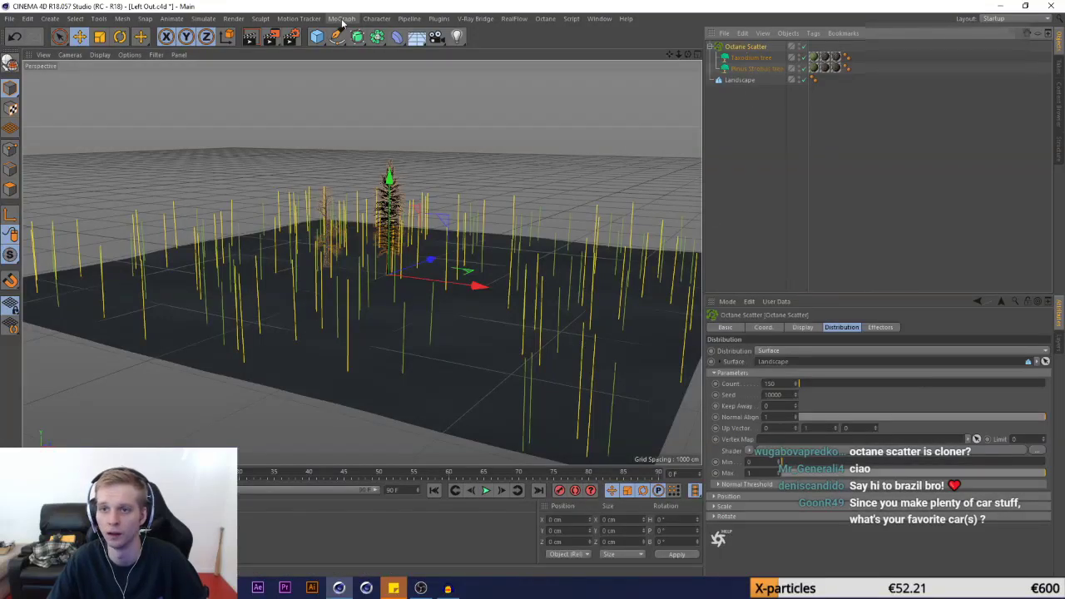
left_click(341, 18)
mouse_move(367, 31)
left_click(459, 136)
left_click(752, 58)
left_click(738, 47)
Set the Random effector's position to 0 on X, Y and Z, and its rotation to 360° heading and 2° pitch
double_click(758, 465)
type("0")
key("Tab")
type("0")
key("Tab")
type("0")
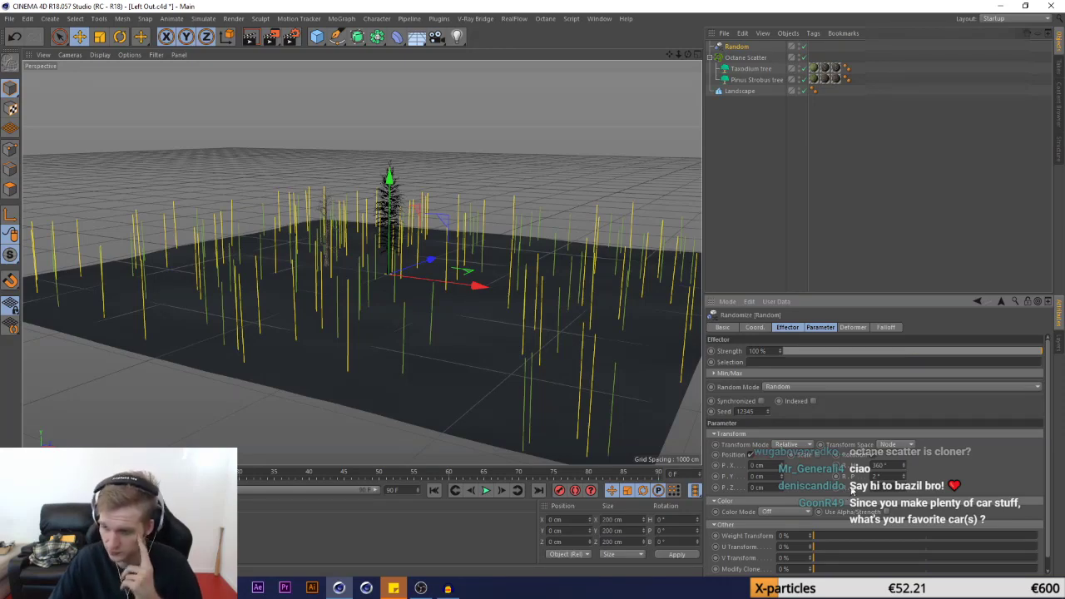
Assign the Random effector to the Octane Scatter's effectors
left_click(744, 58)
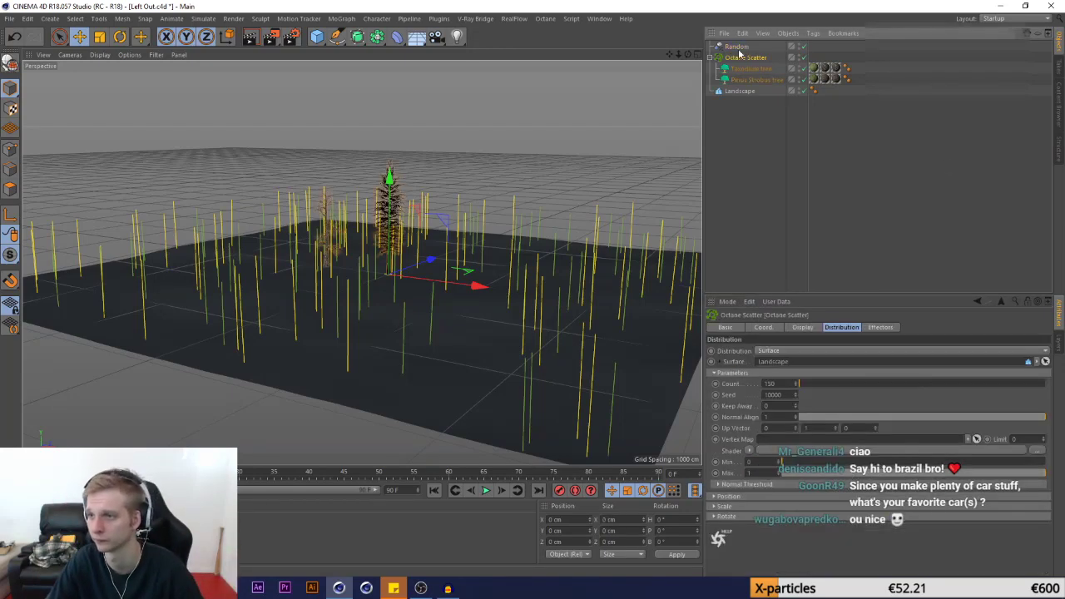
left_click(881, 327)
left_click(774, 240)
Open the Octane Live Viewer, dock it beside the perspective viewport and narrow it
scroll(425, 379, "up", 6)
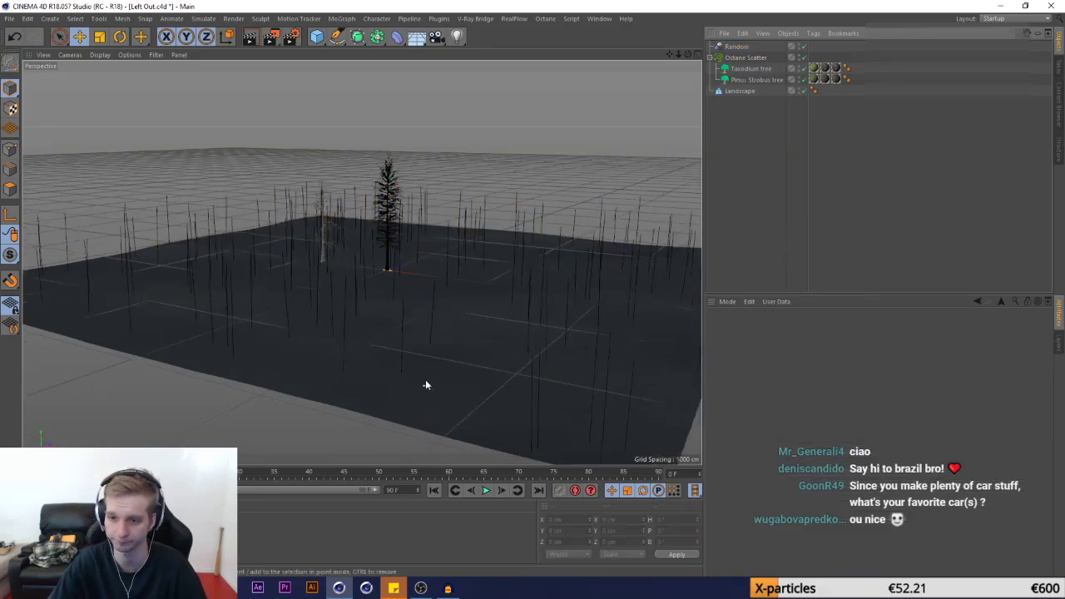
left_click_drag(492, 298, 476, 298, "alt")
scroll(399, 272, "up", 3)
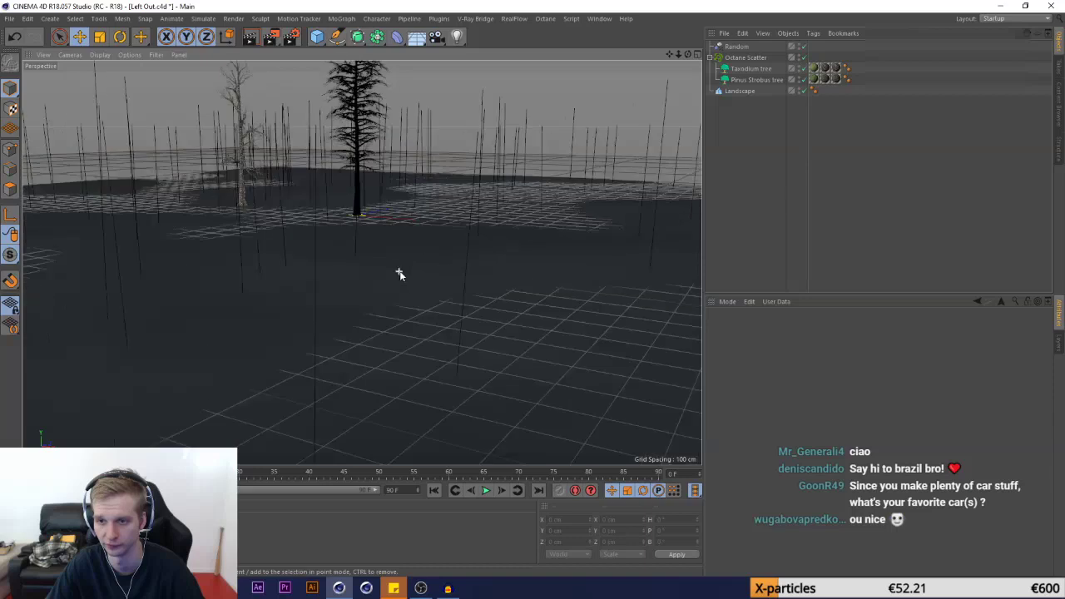
left_click(550, 18)
left_click(559, 48)
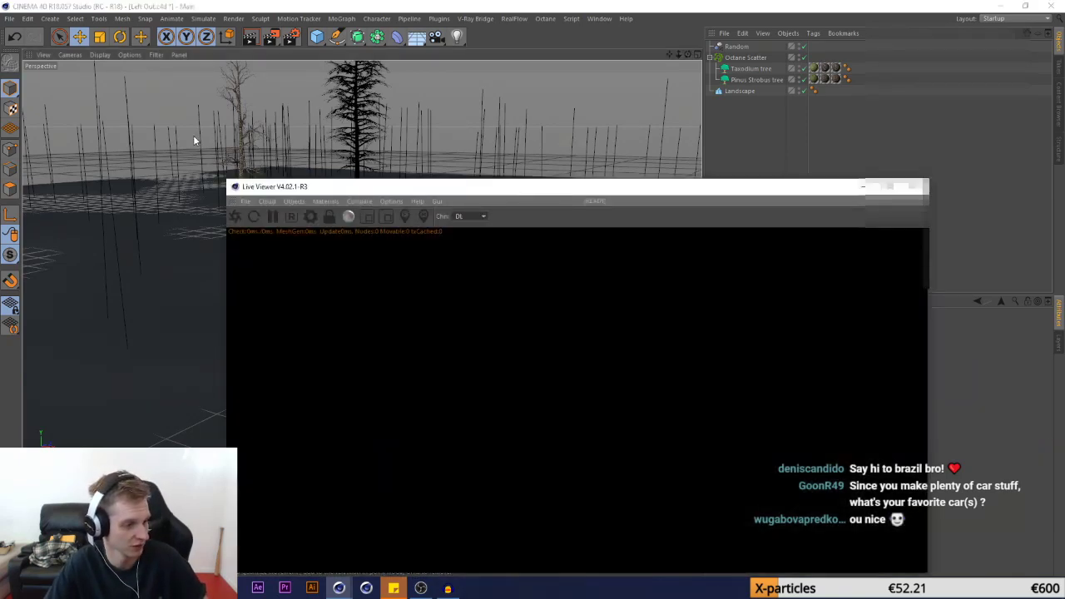
left_click_drag(236, 202, 104, 176)
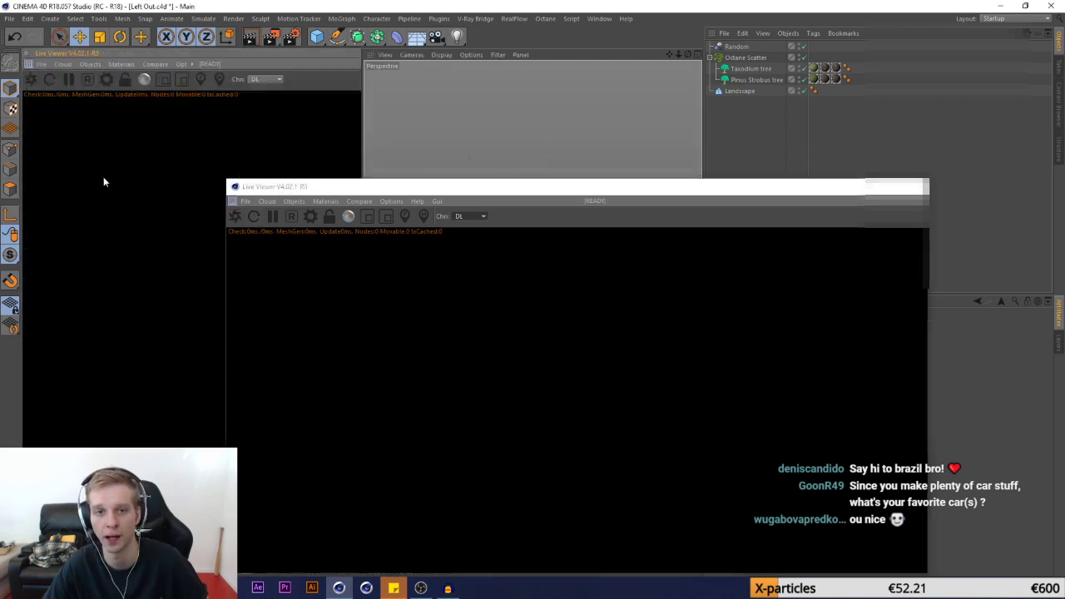
left_click_drag(361, 236, 267, 217)
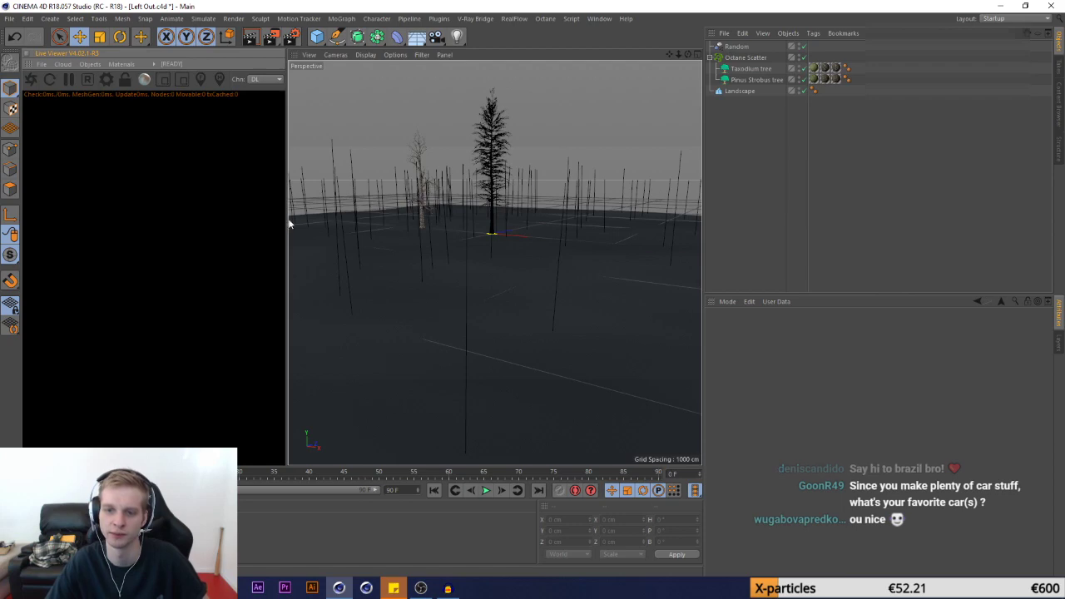
Dismiss the Octane version checker and set the render output size to 1080 x 1350 pixels
left_click(233, 18)
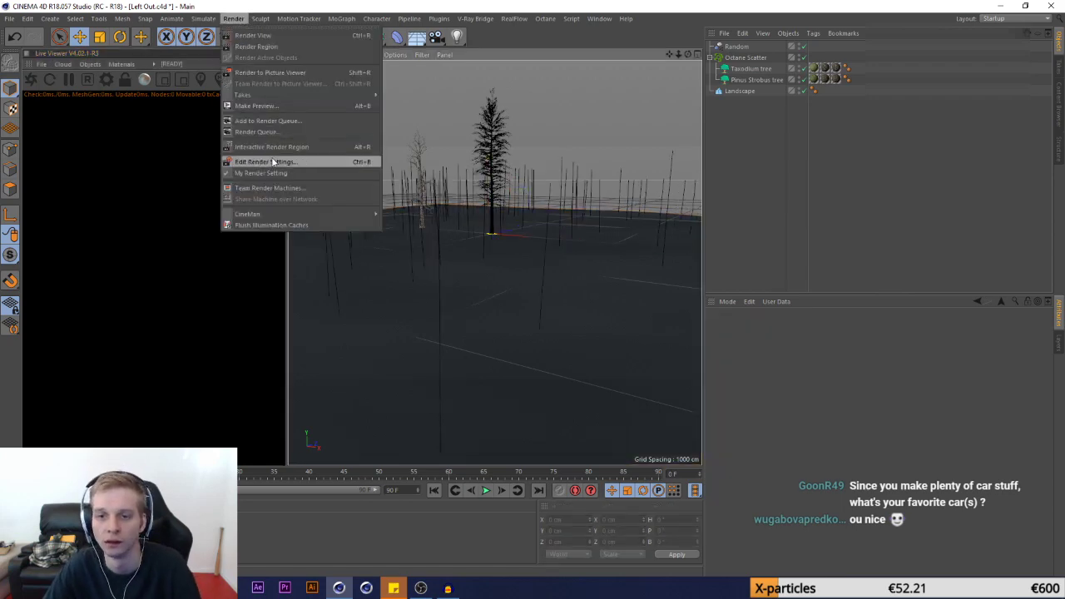
left_click(271, 160)
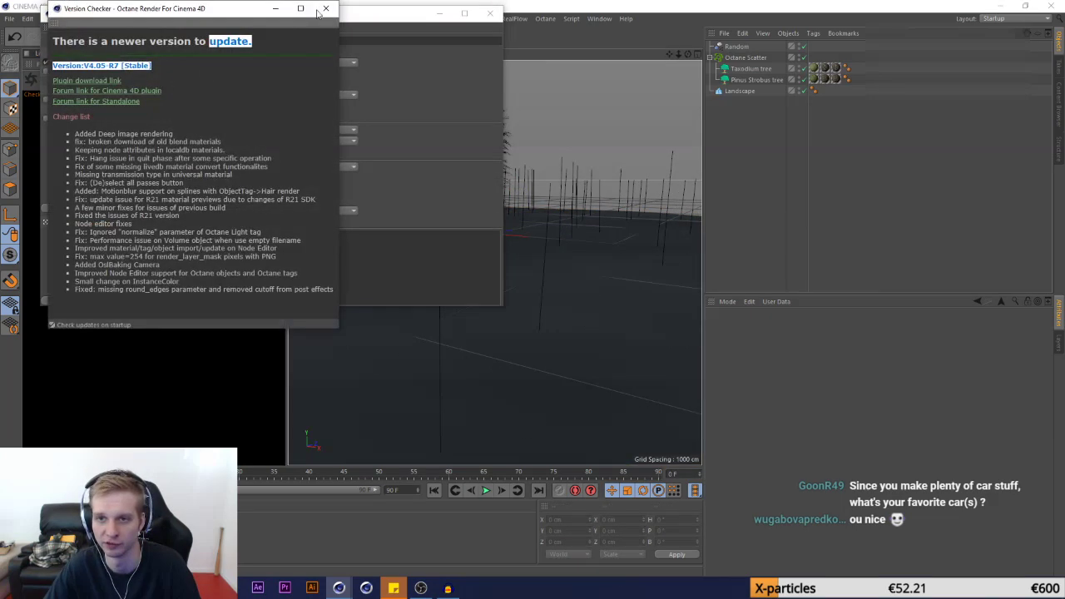
left_click(325, 9)
type("1080")
key("Tab")
type("1350")
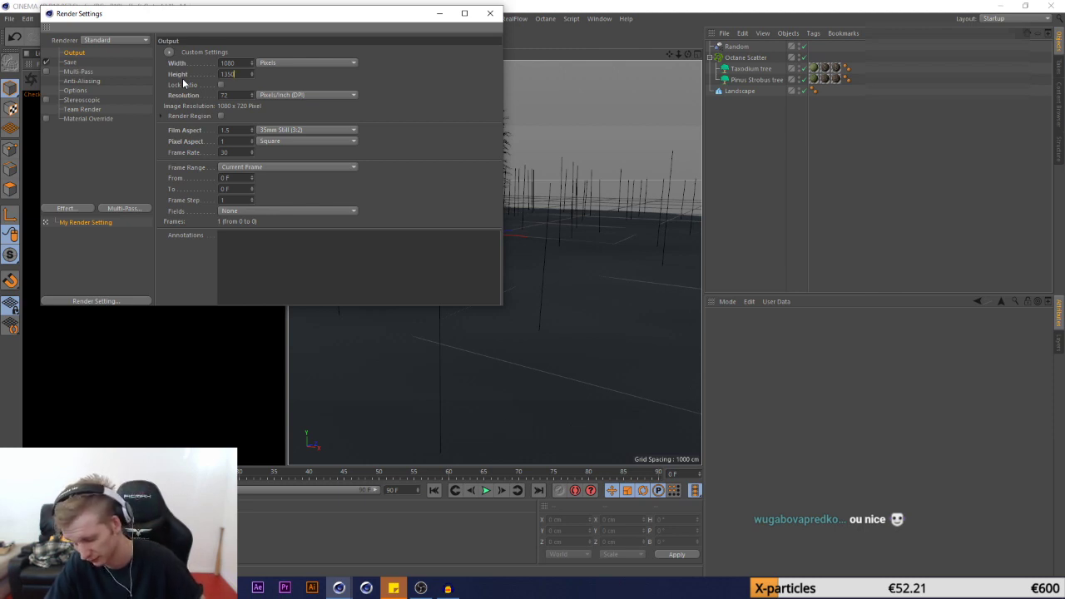
Set the renderer to Octane Renderer and start the live render of the scattered forest
left_click(115, 40)
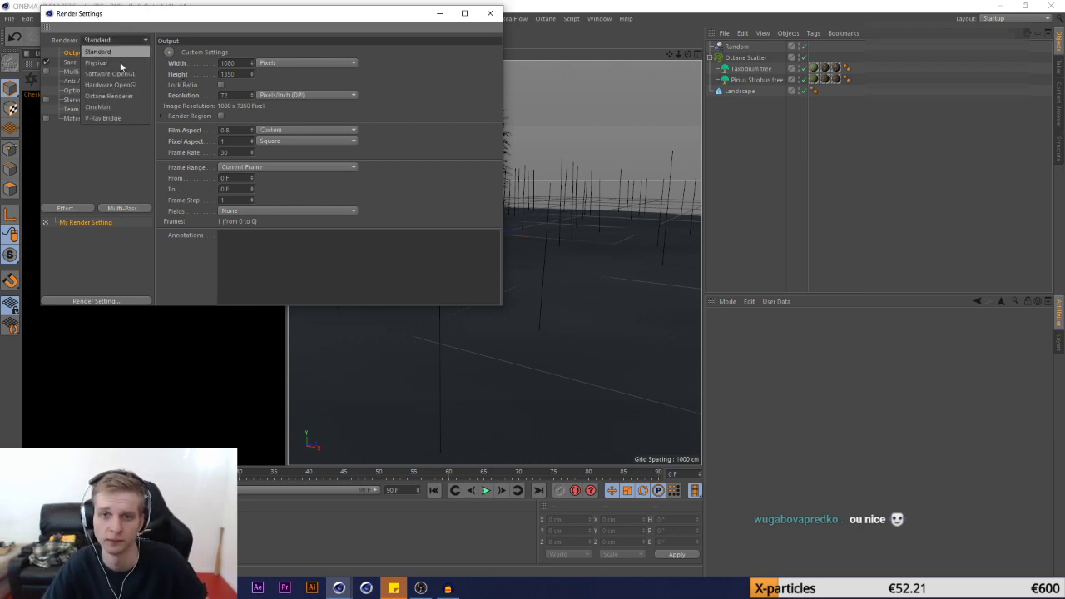
left_click(120, 94)
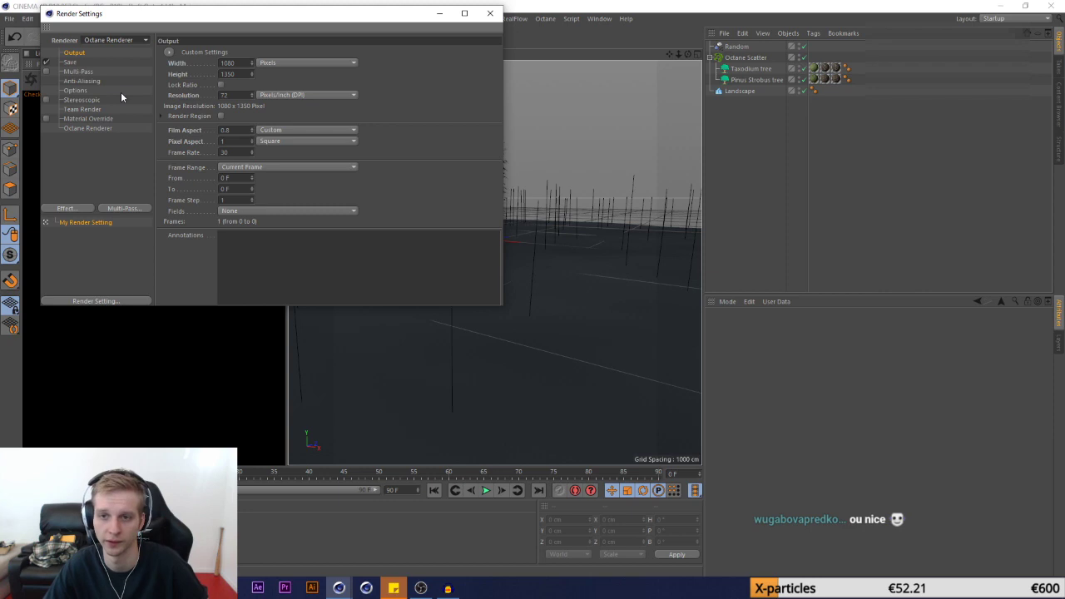
left_click(490, 13)
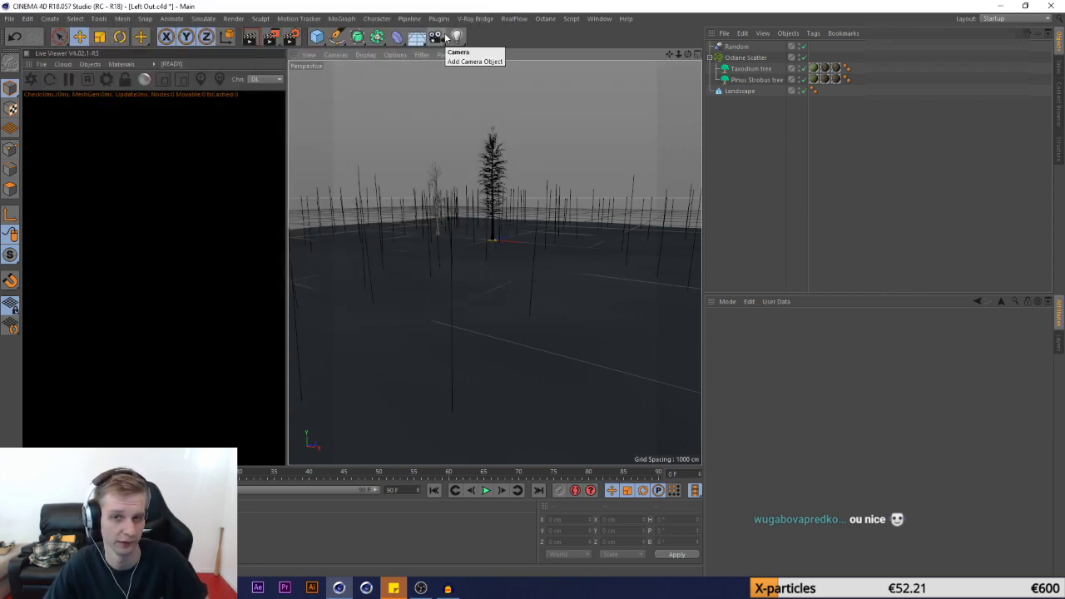
left_click(30, 79)
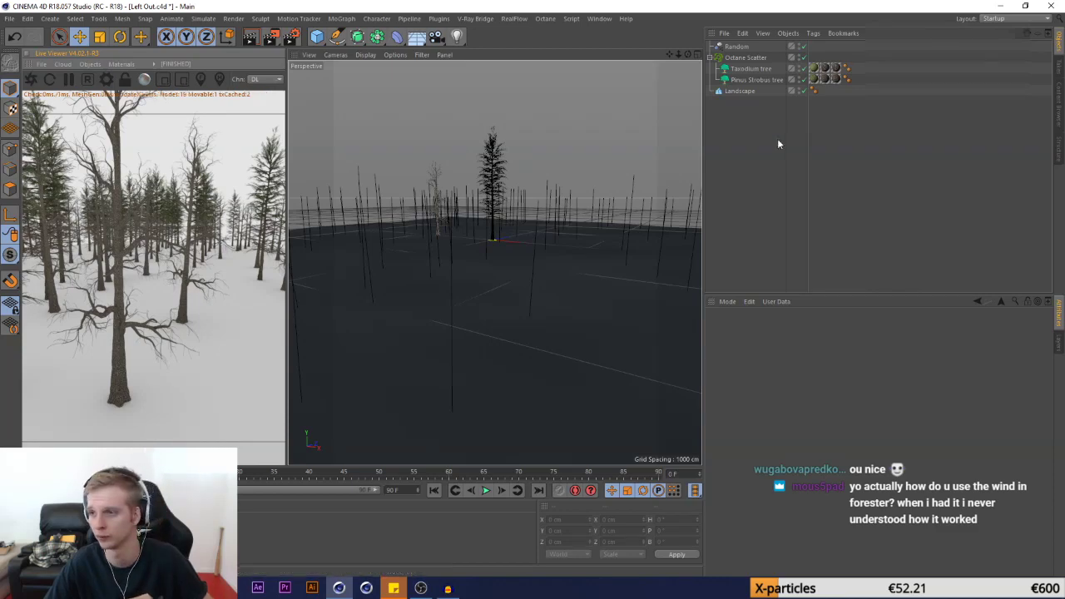
Show the HyperWind settings of the Pinus Strobus tree
left_click(755, 80)
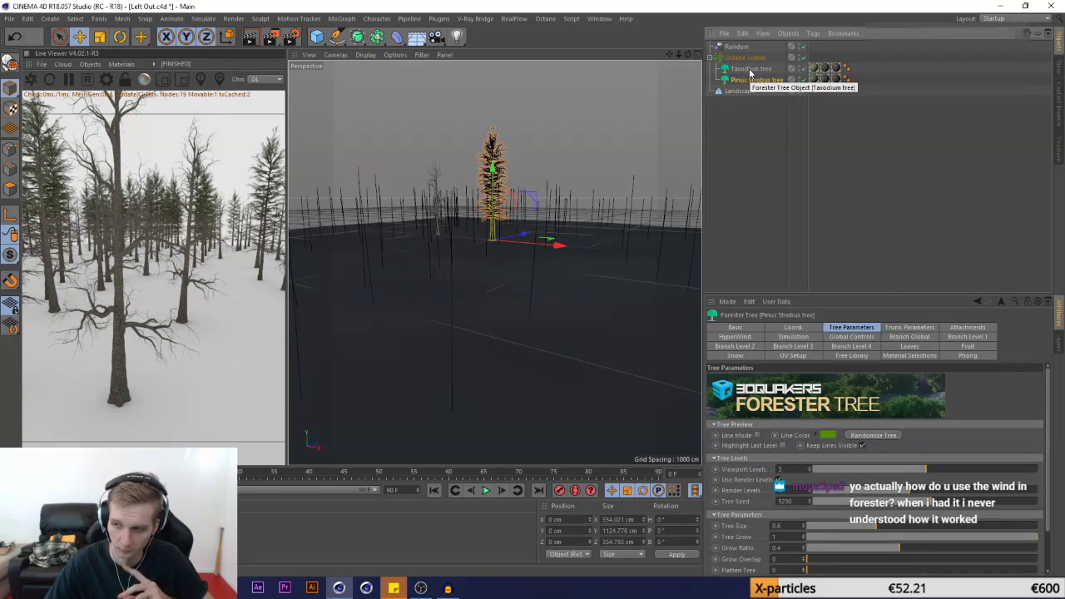
left_click(735, 336)
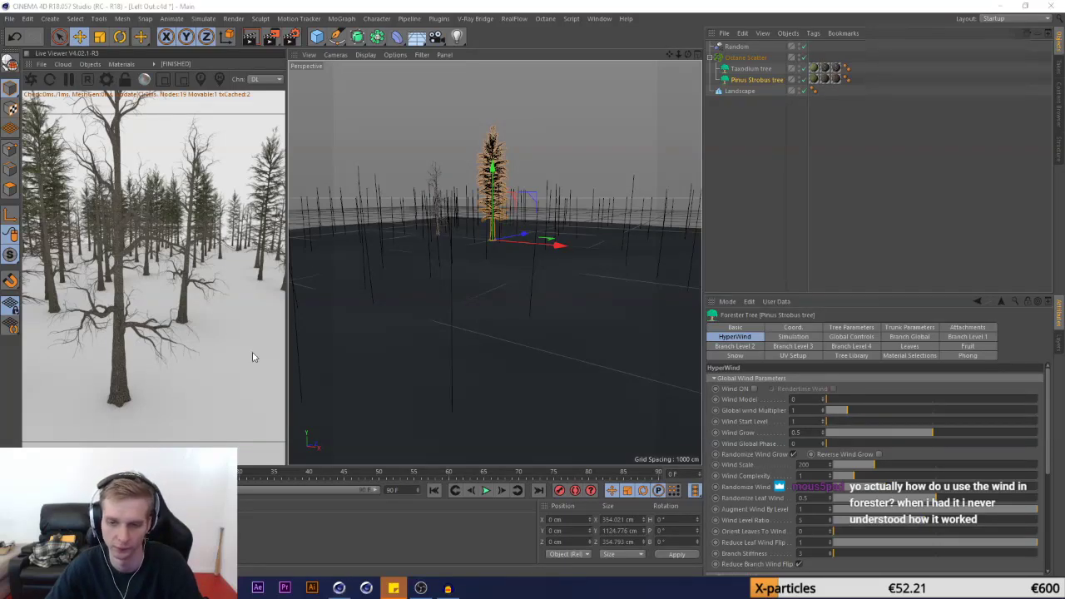
Switch to File Explorer and open Cinema4D Projects > Bigger Projects > Pure Devotion Short > Scenes > Far Away
left_click_drag(0, 116, 399, 117)
left_click(177, 505)
double_click(277, 198)
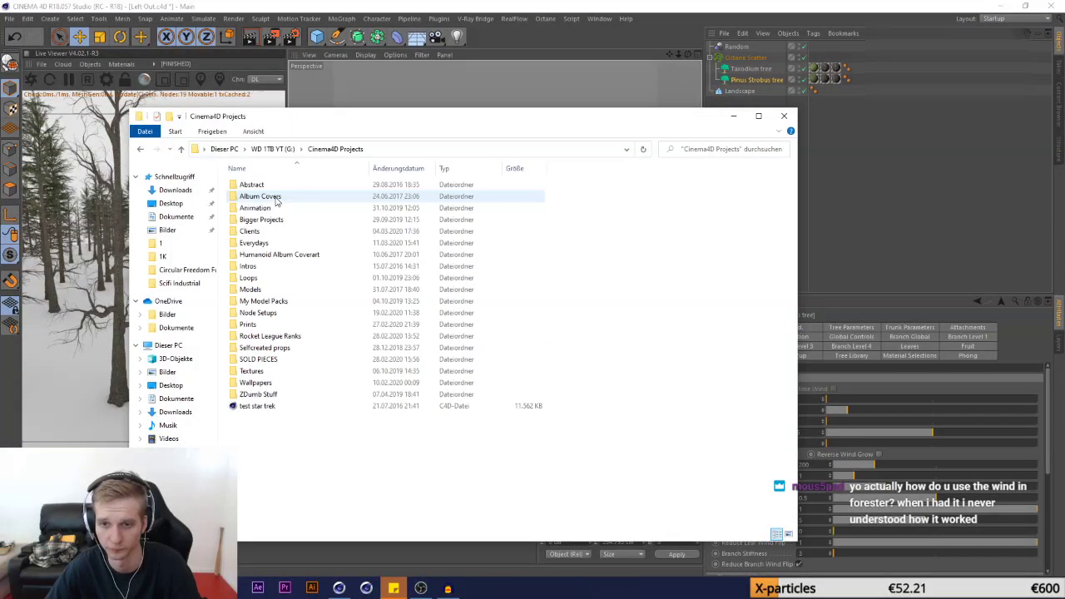
double_click(278, 221)
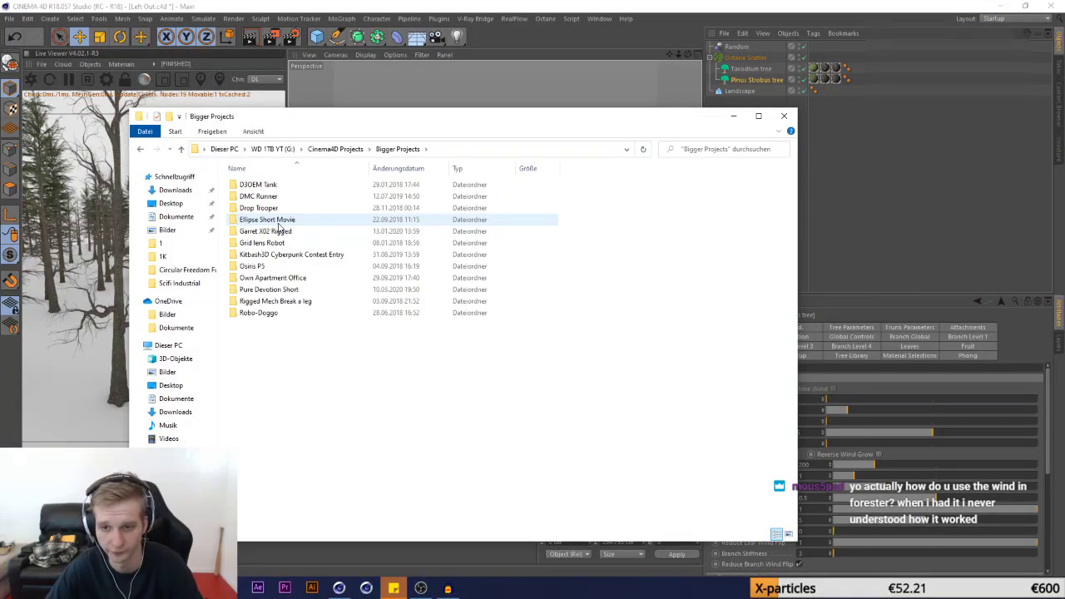
double_click(268, 289)
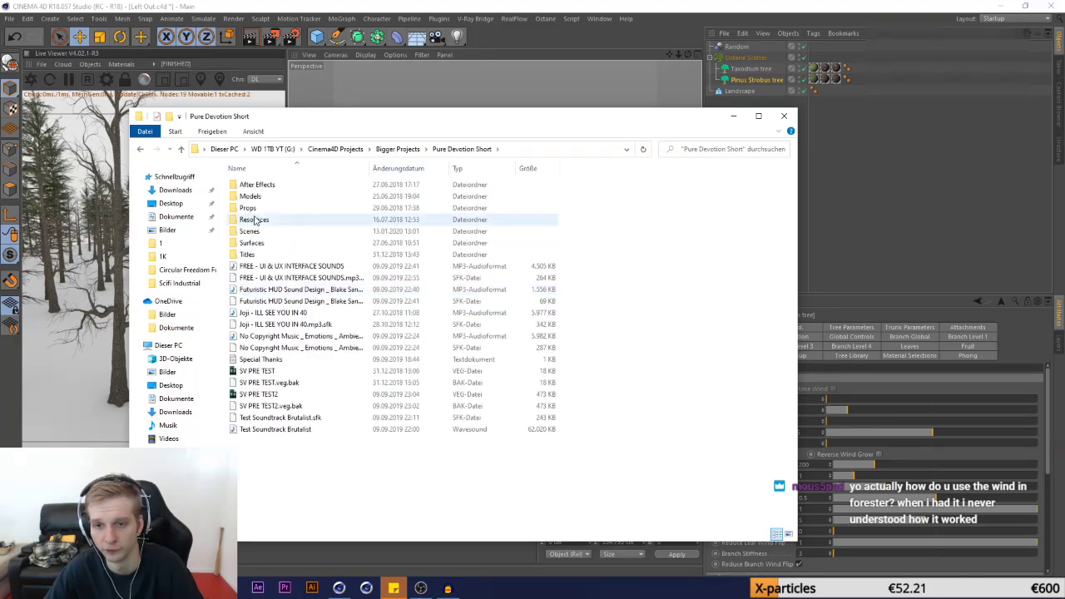
double_click(256, 232)
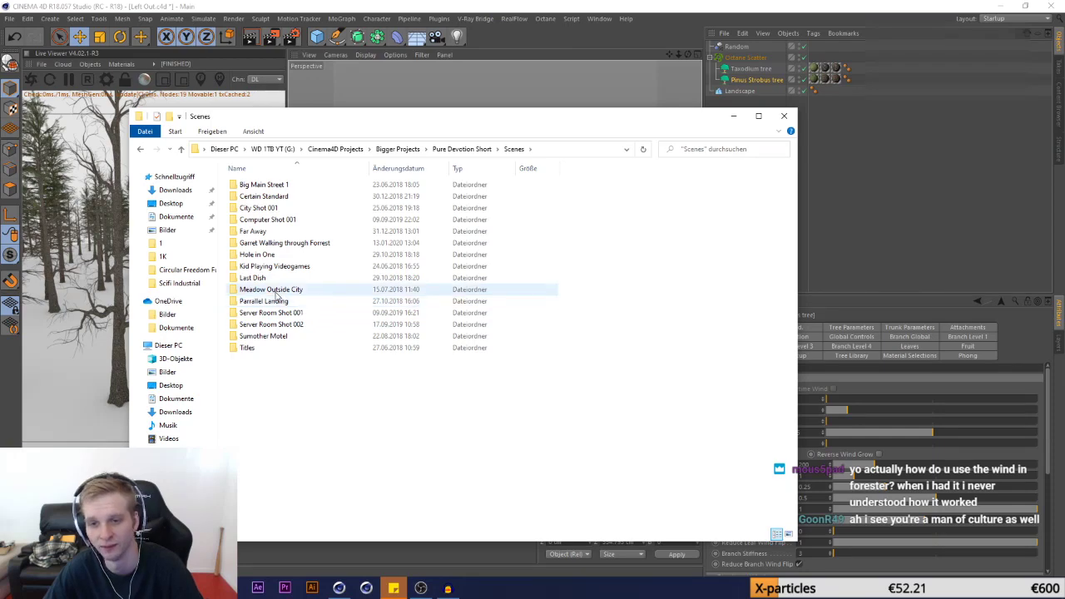
double_click(250, 231)
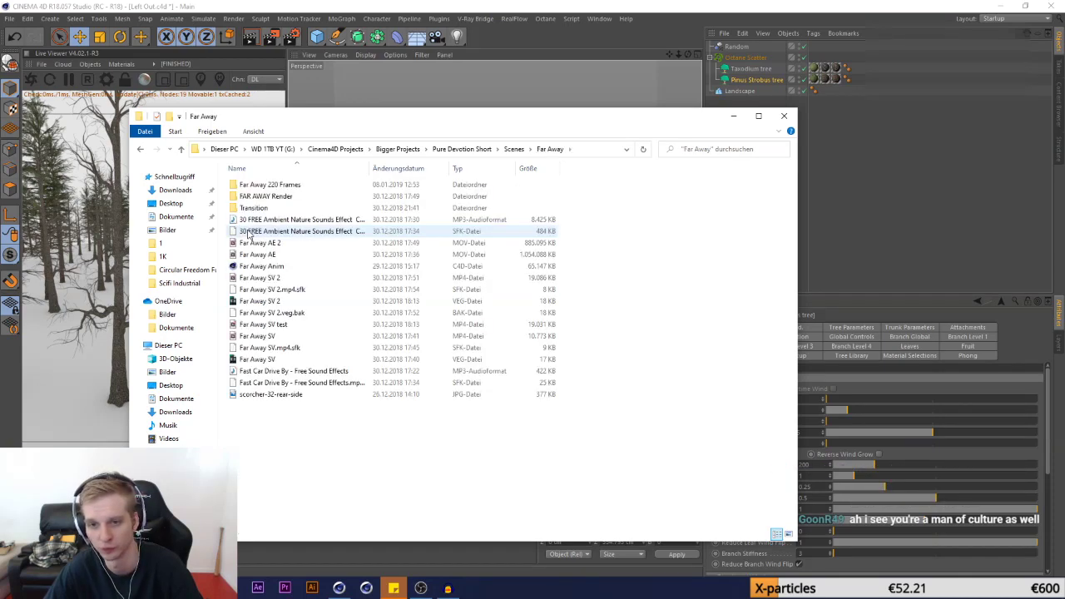
Play the Far Away SV 2 video full screen as a wind reference, and close the player and the folder
left_click(789, 533)
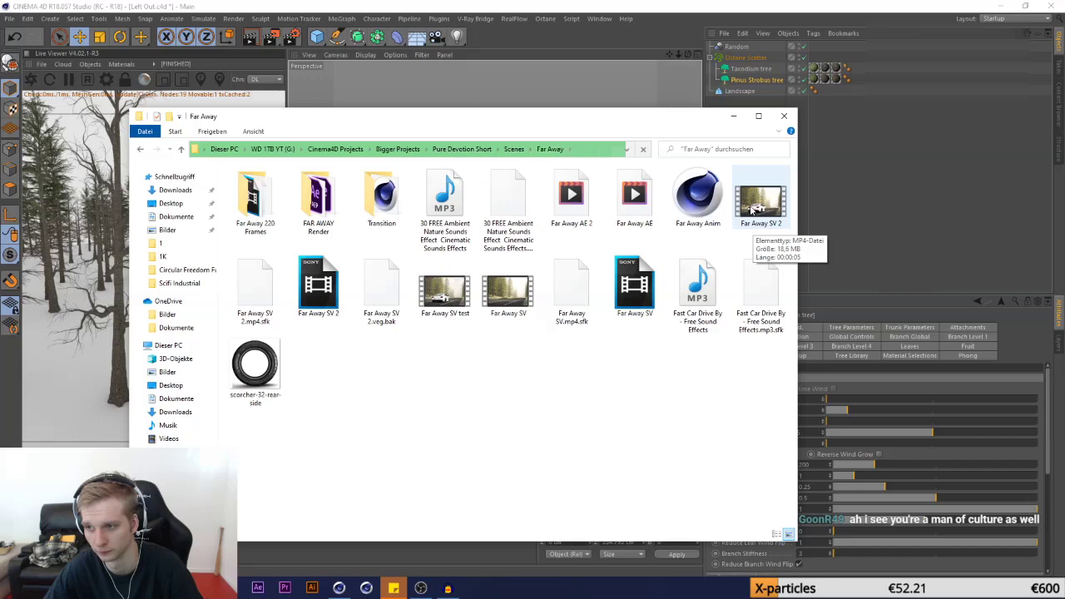
double_click(752, 210)
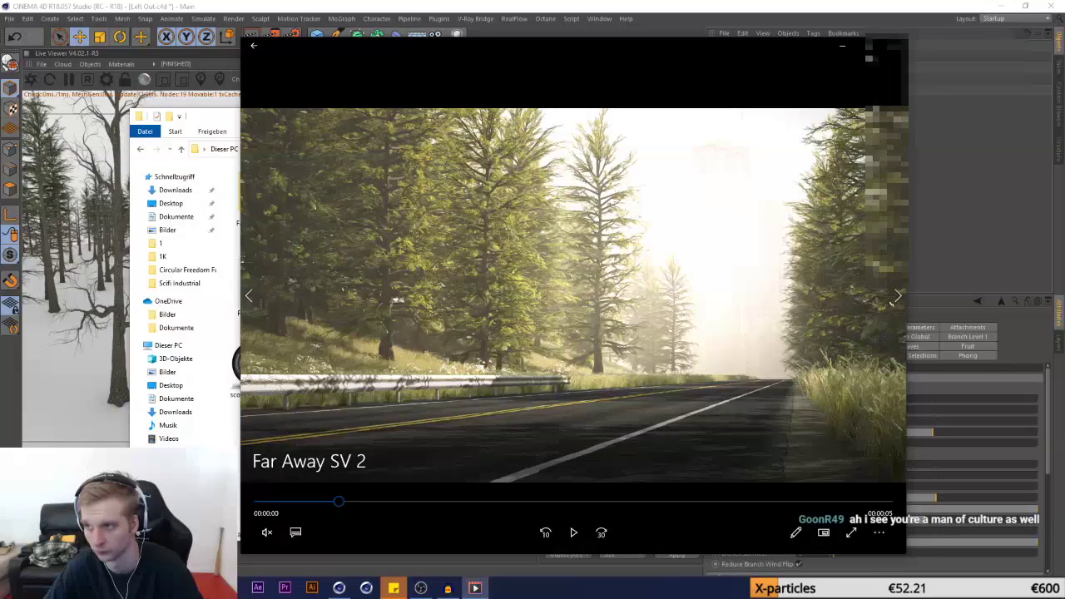
left_click(851, 533)
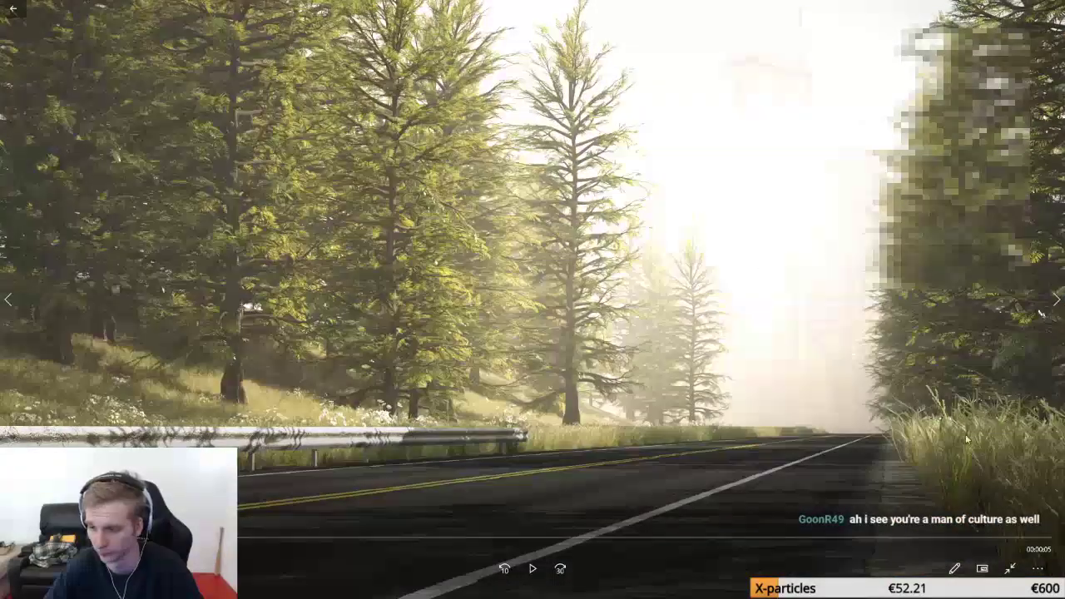
left_click(532, 570)
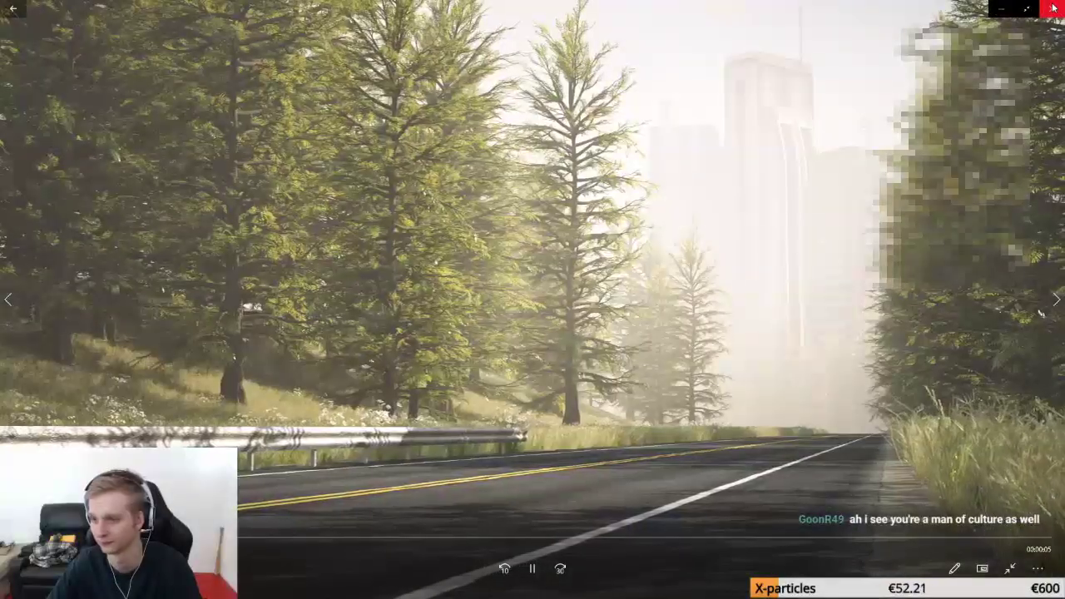
left_click(1050, 7)
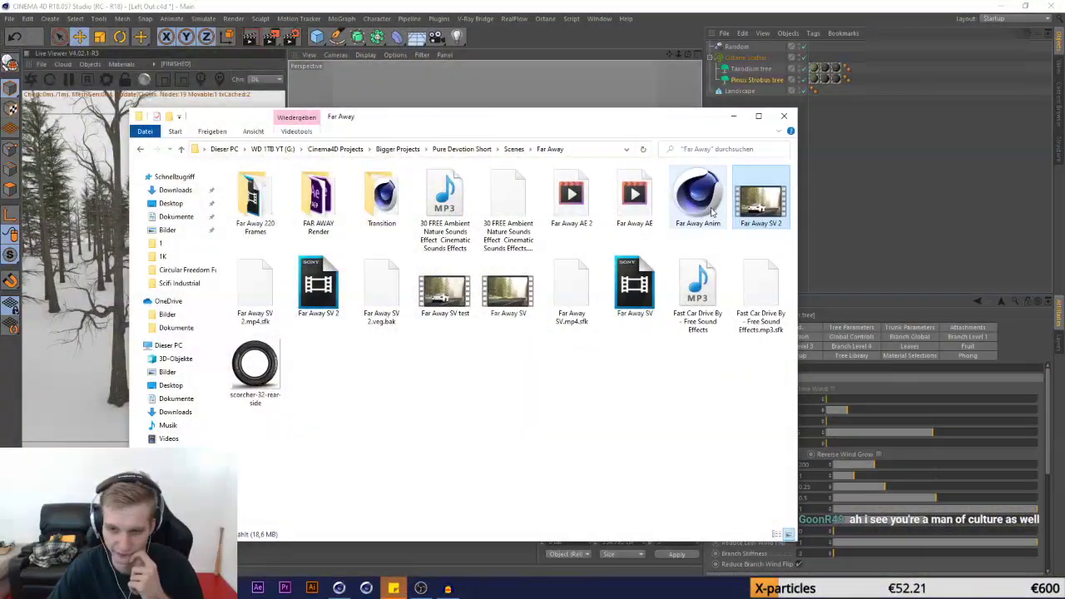
left_click(784, 116)
left_click(767, 145)
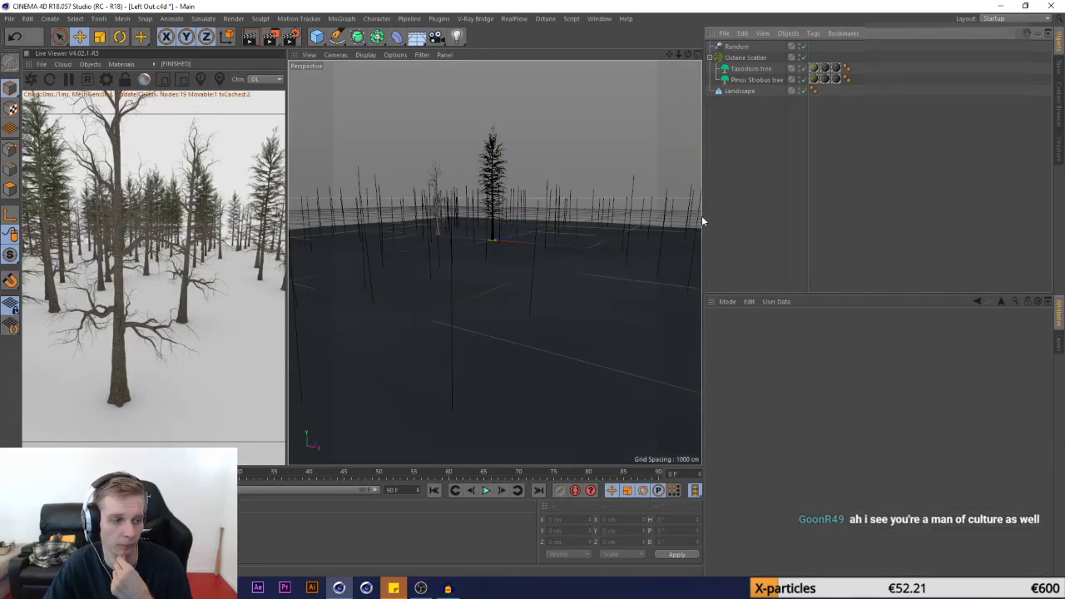
scroll(456, 259, "down", 2)
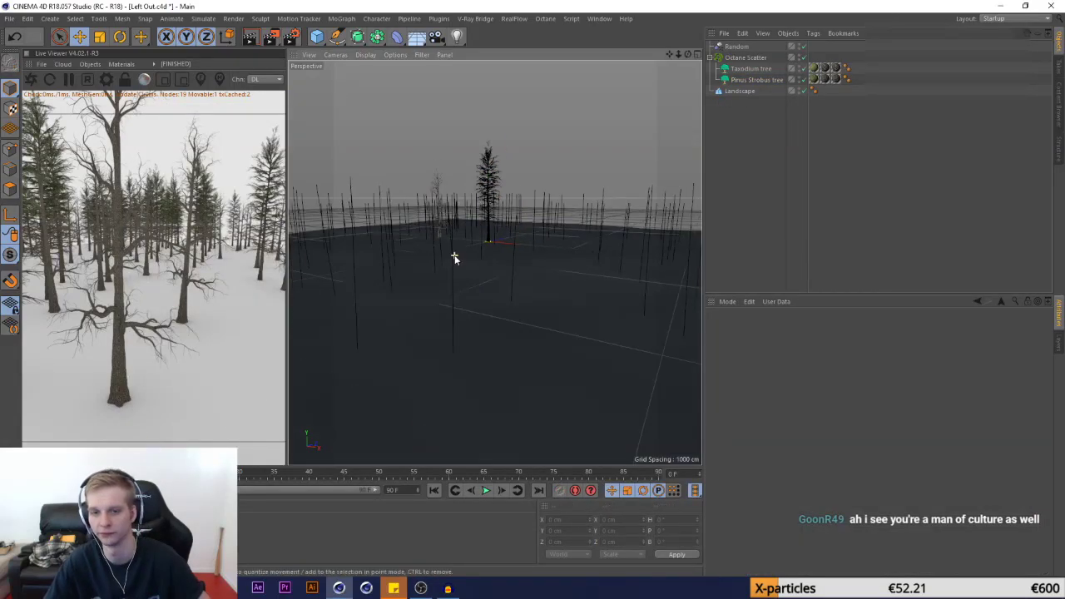
Create a new Octane Diffuse material and open it in the Material Editor
scroll(455, 258, "down", 5)
scroll(502, 303, "up", 4)
scroll(456, 237, "up", 5)
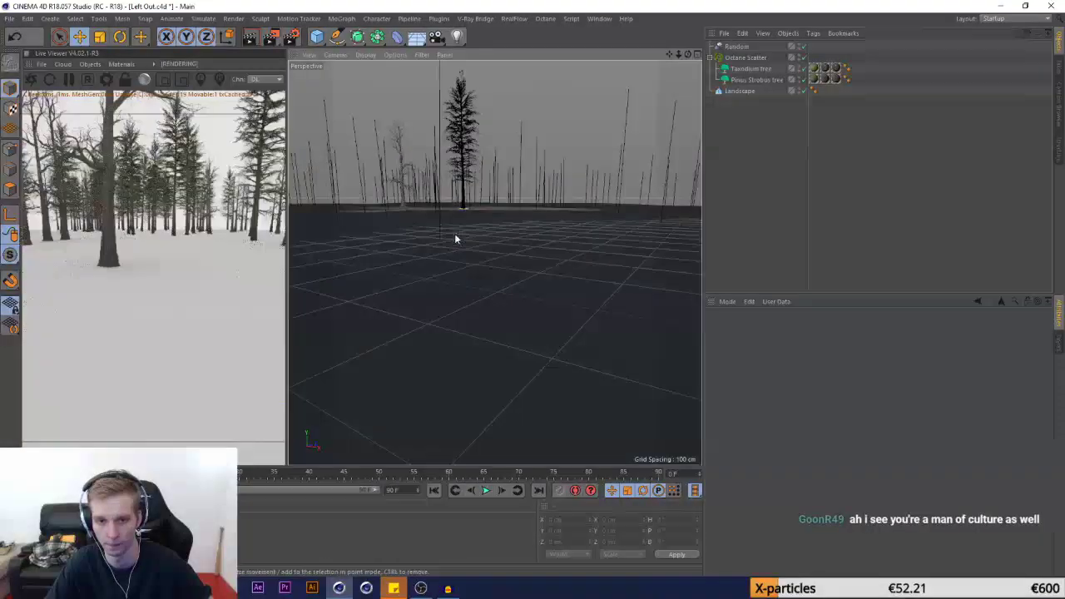
scroll(437, 198, "up", 4)
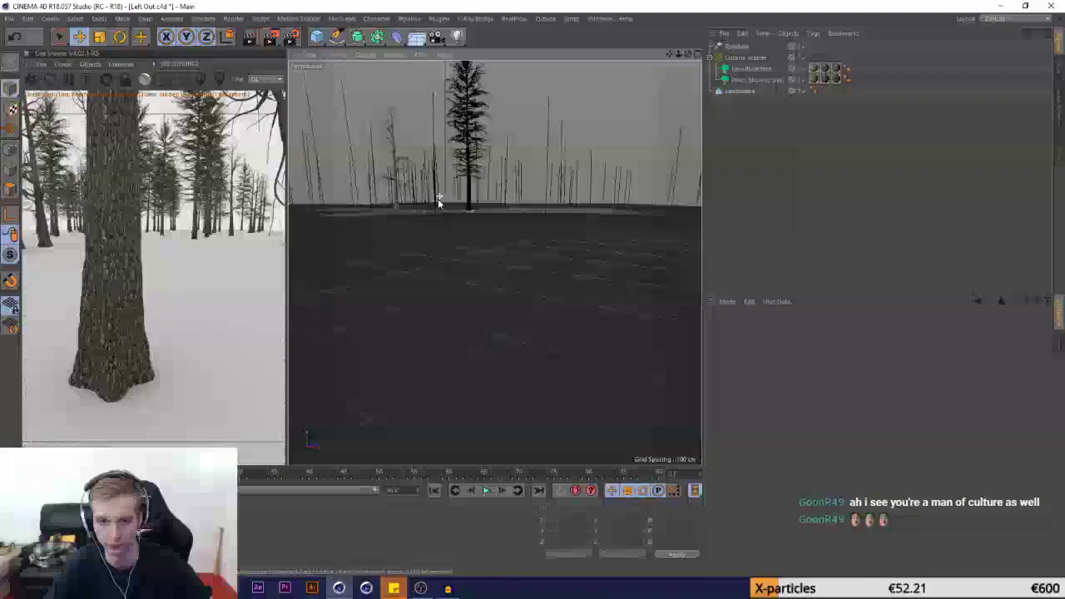
scroll(394, 346, "down", 3)
scroll(630, 312, "down", 3)
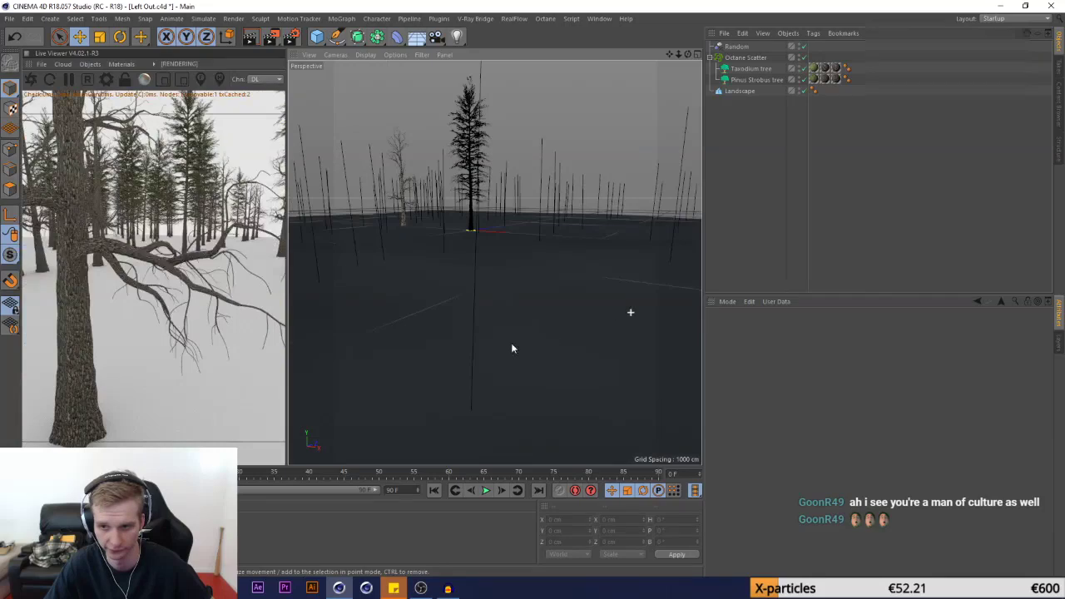
scroll(457, 388, "up", 1)
left_click(43, 506)
mouse_move(89, 415)
mouse_move(185, 392)
left_click(275, 405)
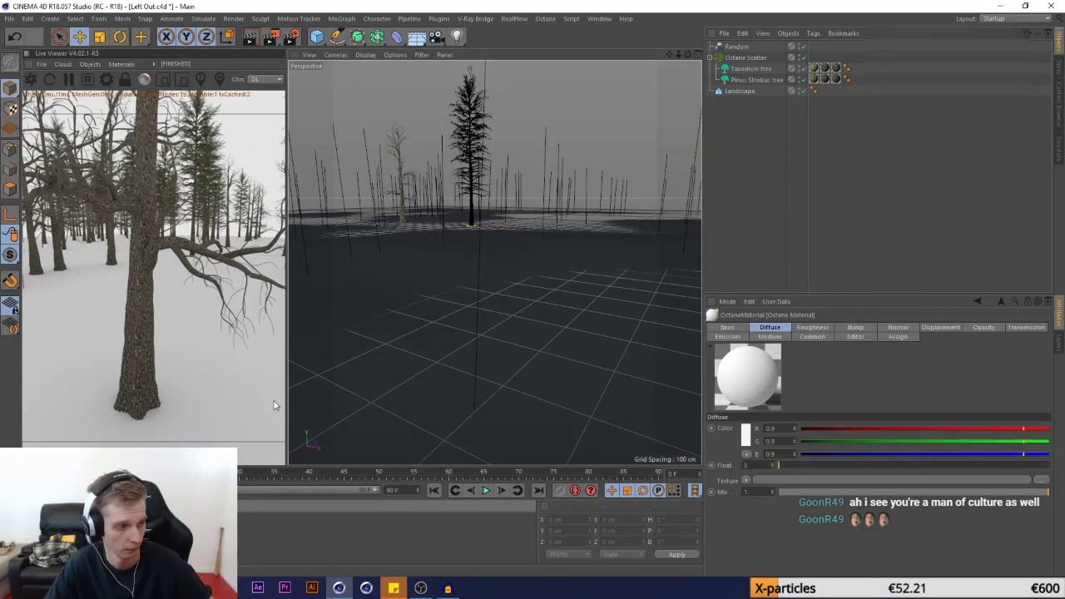
double_click(41, 531)
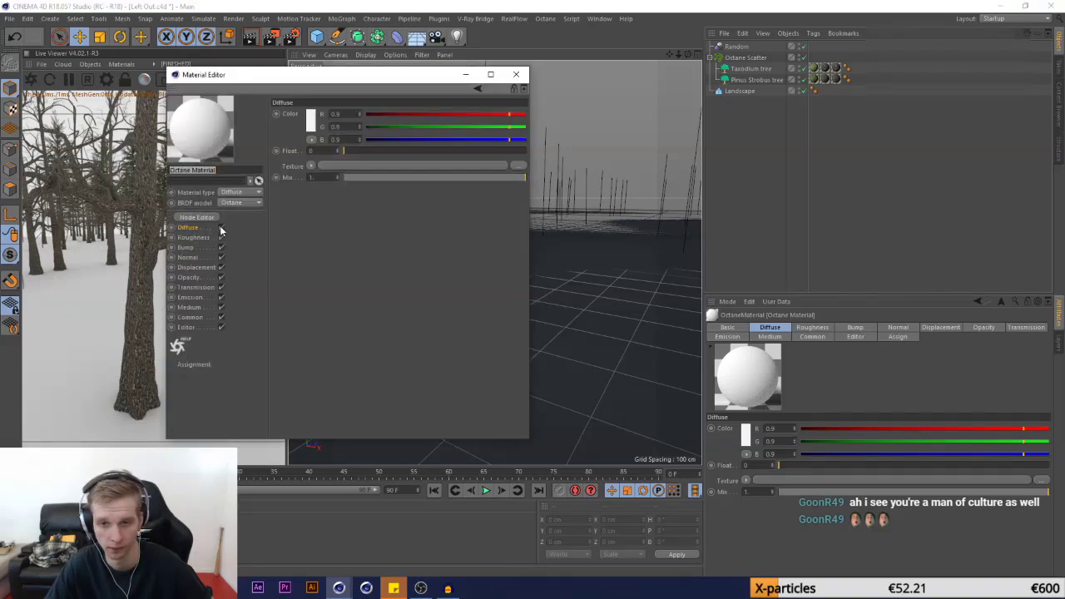
Browse for a Diffuse texture image on drive D in Cinema 4d Downloads > textures > Poliigon
left_click(311, 168)
left_click(322, 191)
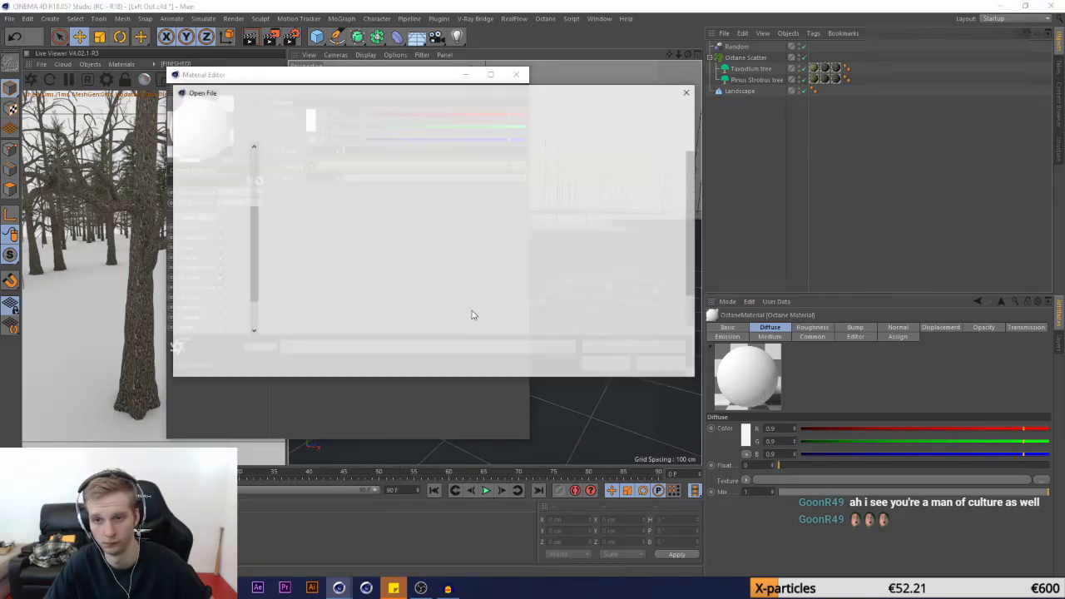
left_click(218, 330)
double_click(314, 244)
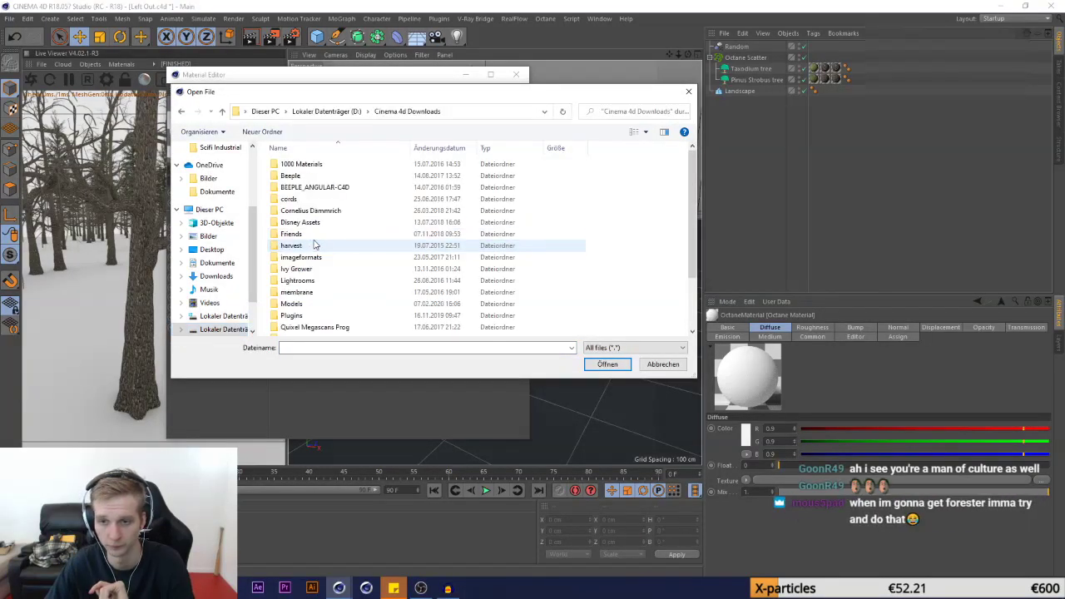
scroll(308, 250, "down", 2)
double_click(302, 308)
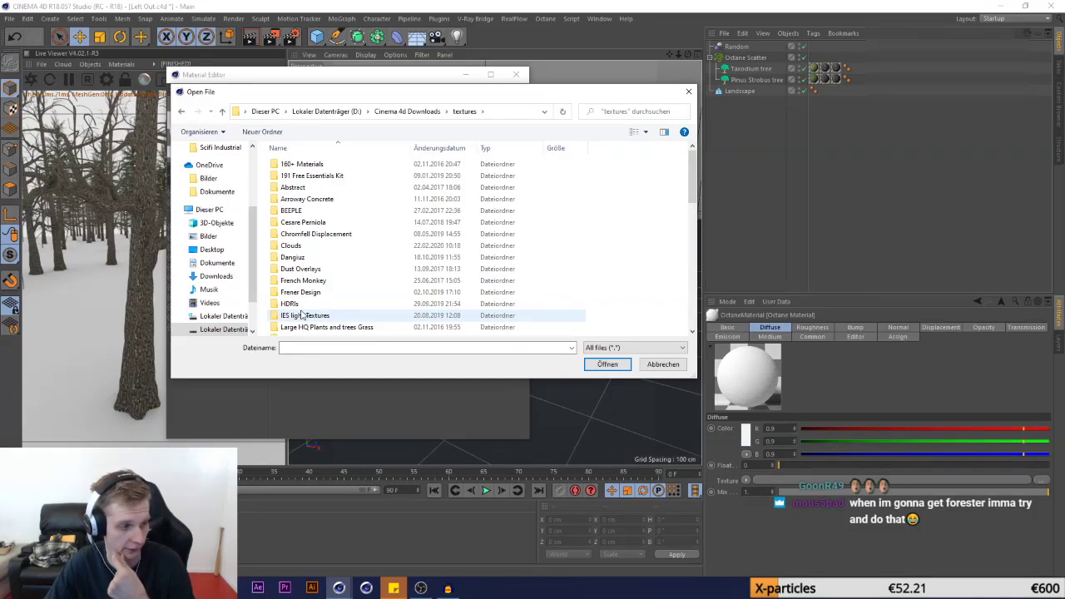
scroll(310, 305, "down", 2)
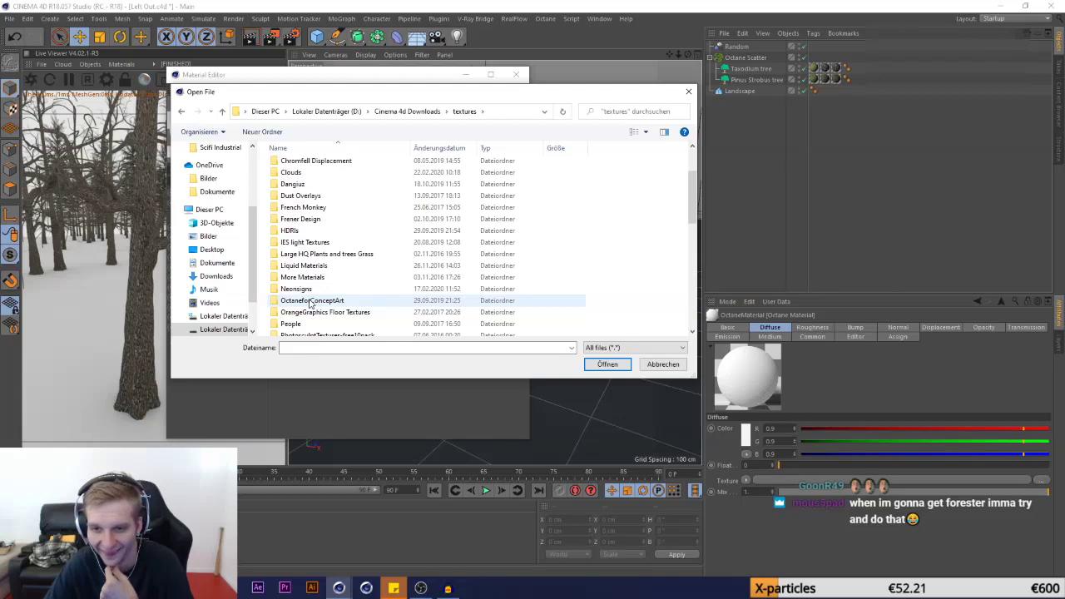
scroll(310, 304, "down", 4)
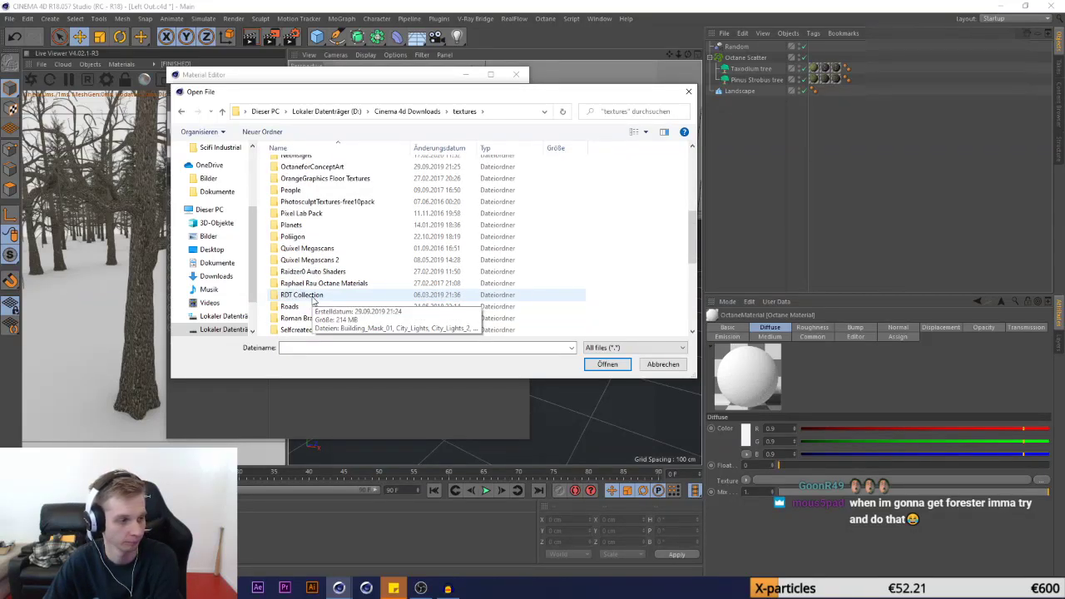
double_click(301, 237)
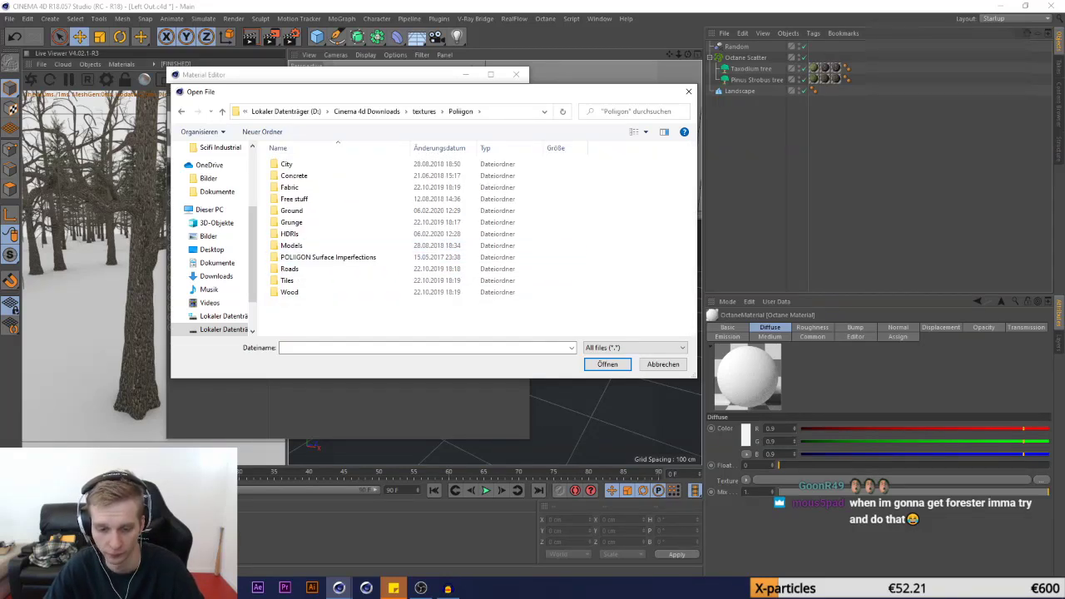
Switch to File Explorer and open Cinema4D Projects > Bigger Projects > Pure Devotion Short > Scenes on the WD 1TB YT drive
key("super+e")
left_click(179, 499)
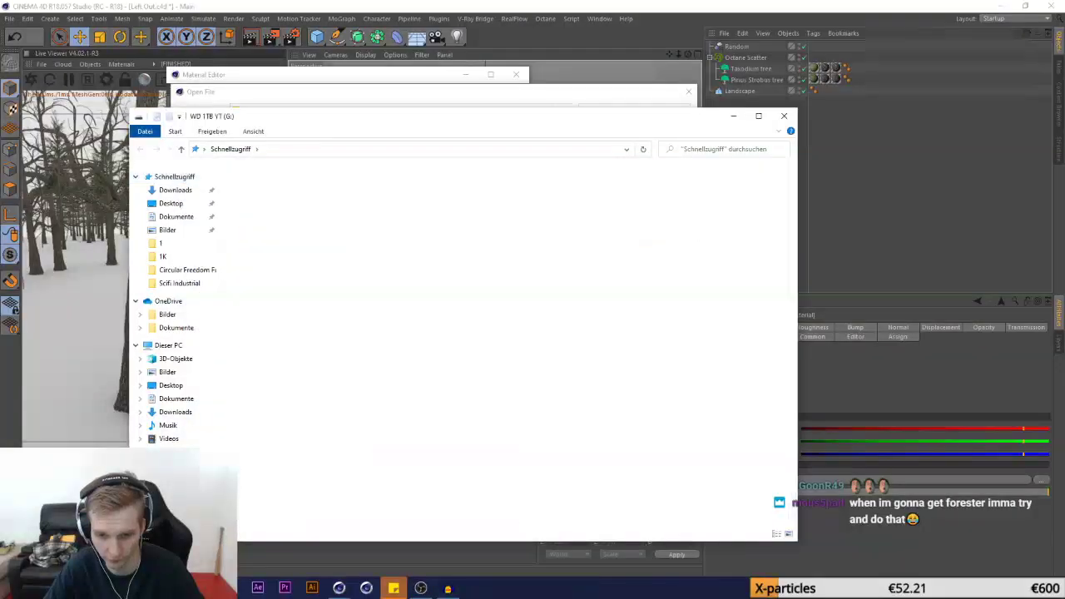
double_click(271, 198)
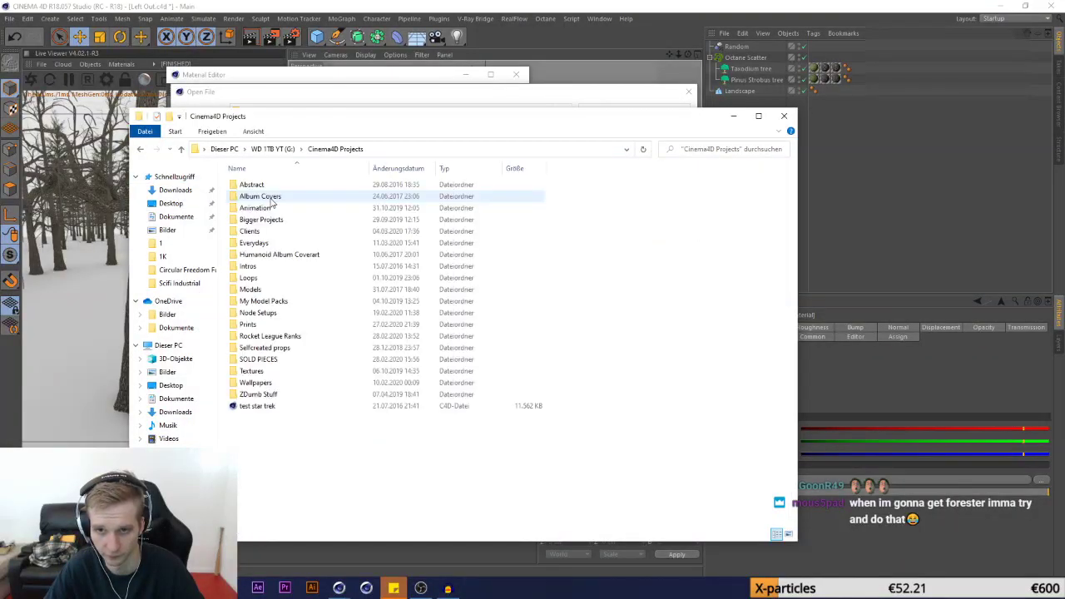
double_click(262, 219)
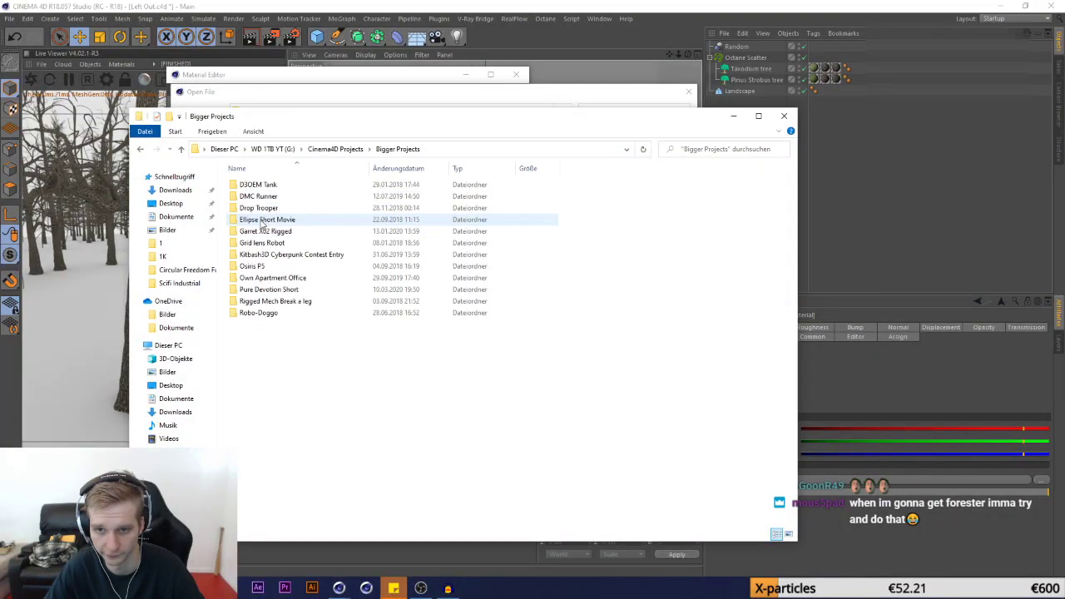
double_click(265, 289)
double_click(265, 234)
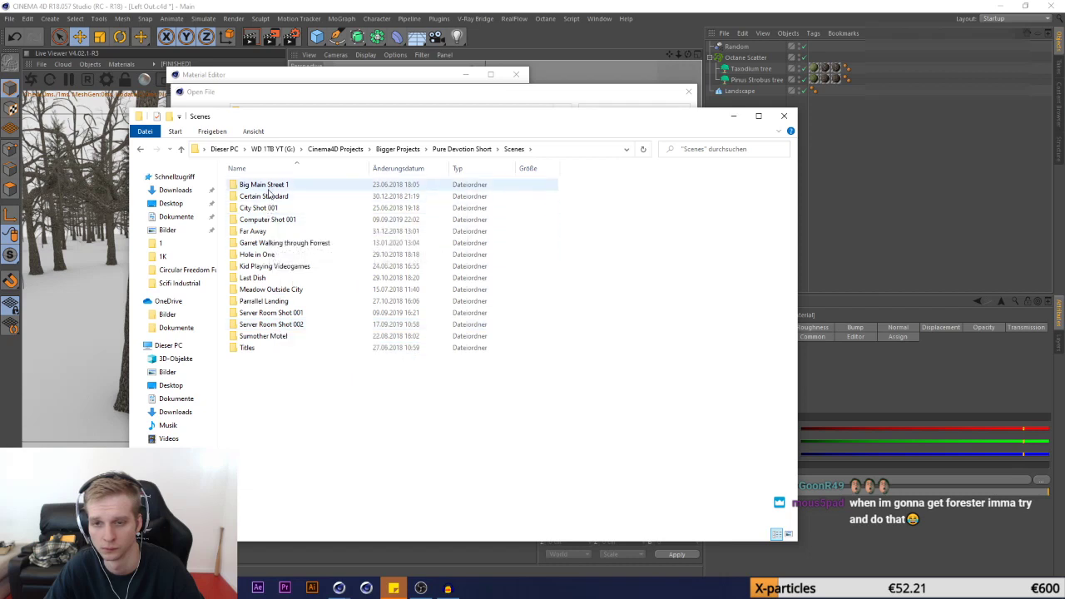
Look through the Computer Shot 001, Titles, Meadow Outside City, City Shot 001 and Certain Standard folders for a reference scene
double_click(279, 219)
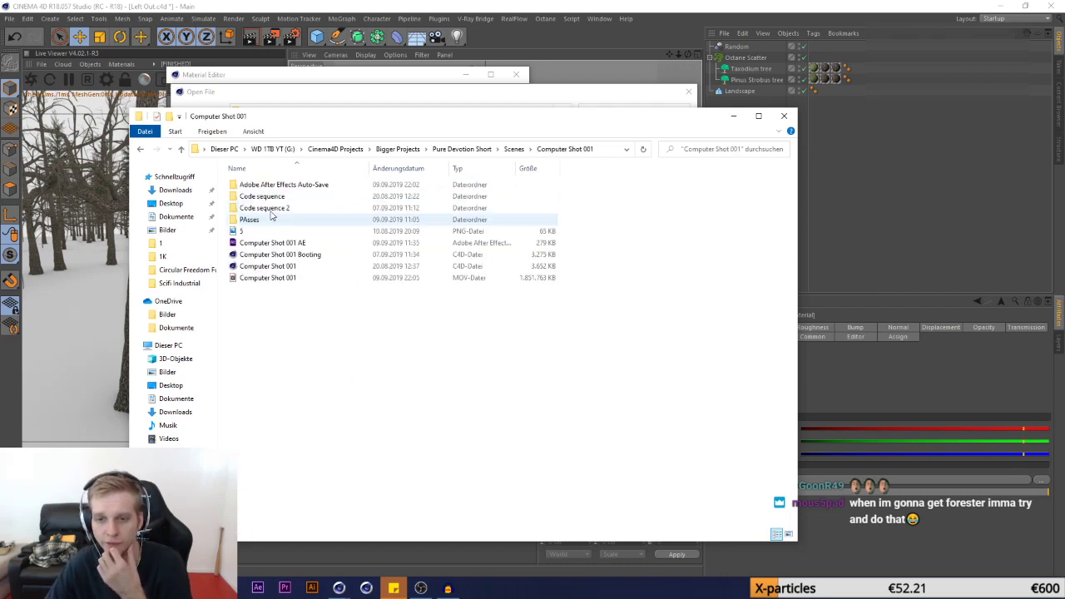
key("alt+Left")
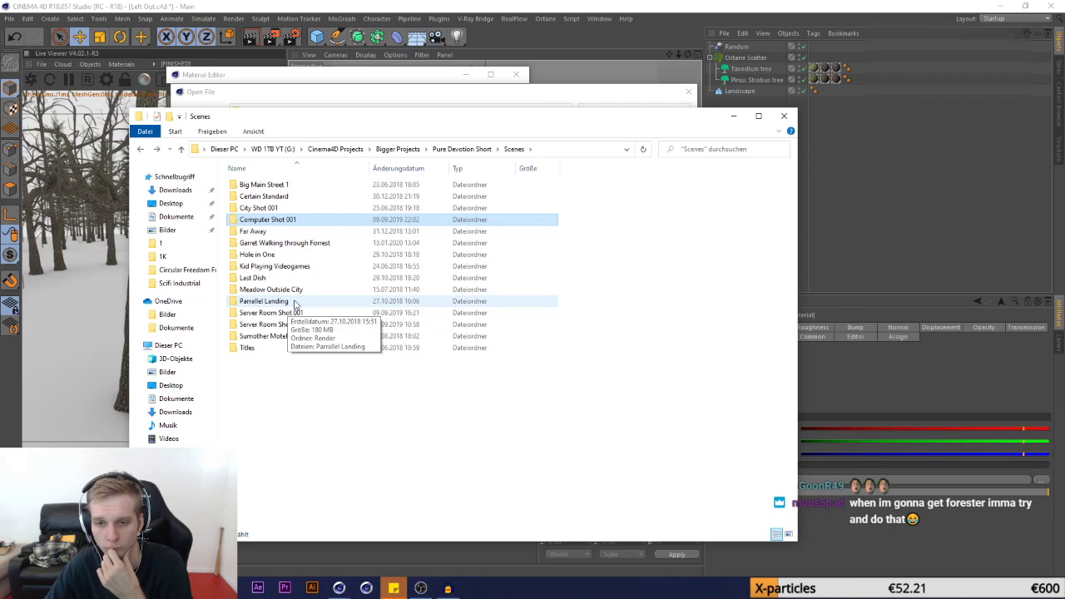
double_click(249, 349)
double_click(268, 194)
left_click(268, 190)
left_click(140, 150)
left_click(141, 150)
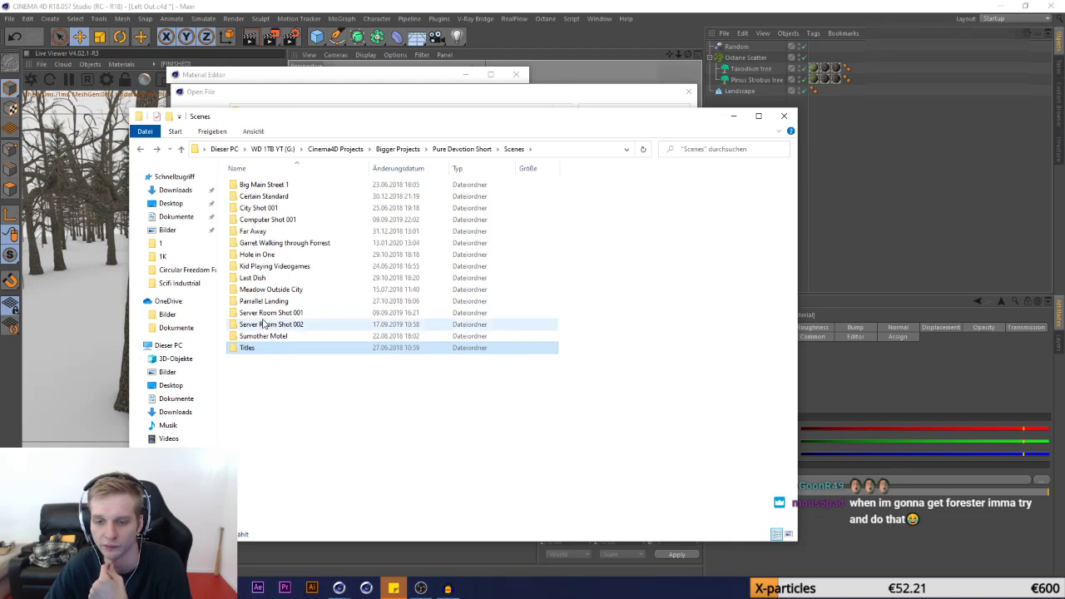
double_click(258, 290)
key("alt+Left")
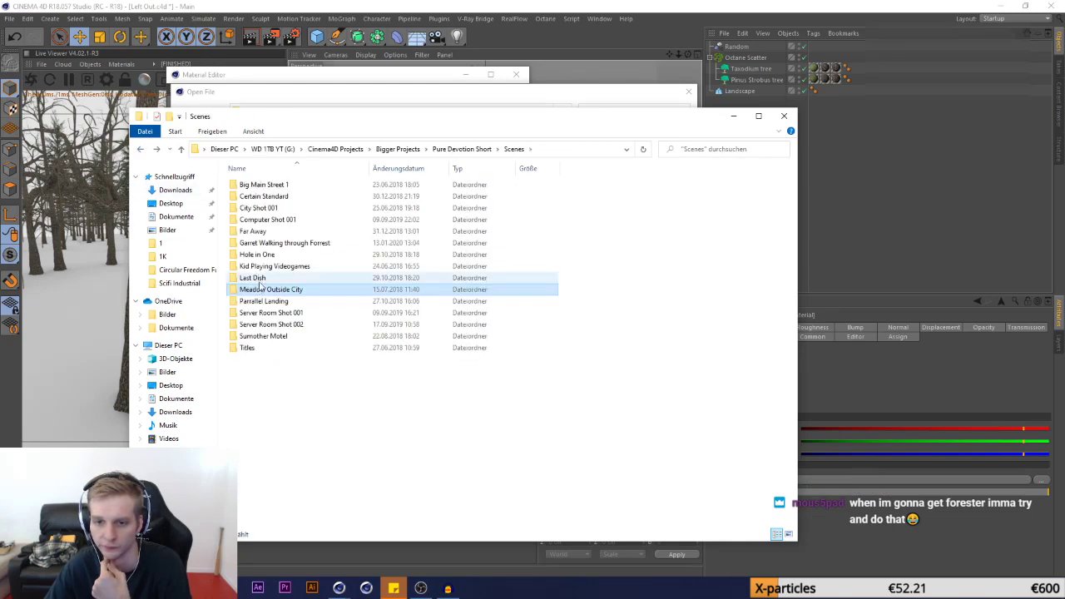
left_click(261, 208)
double_click(259, 208)
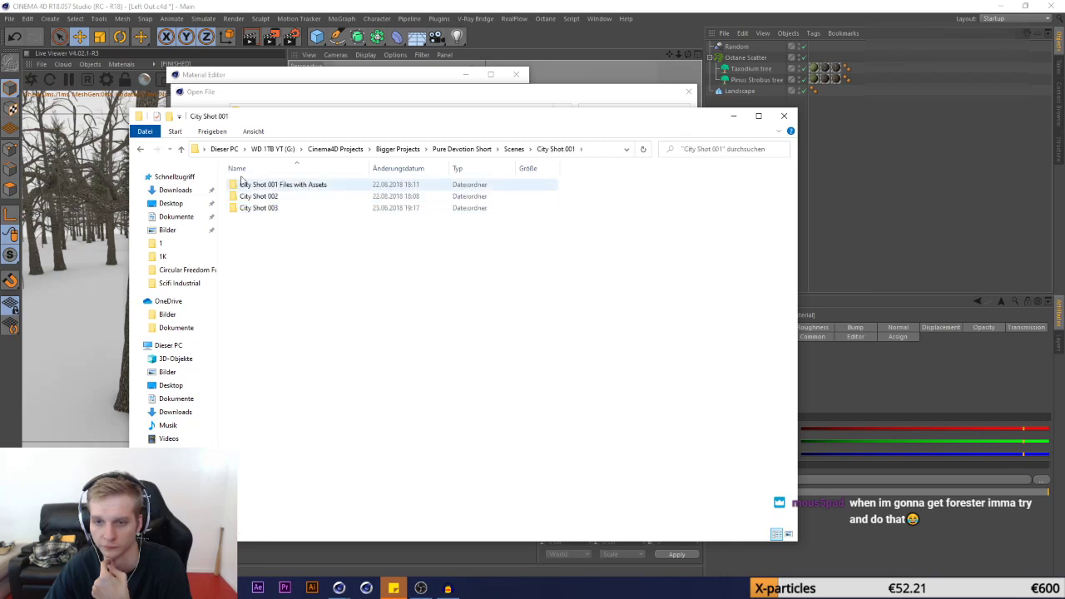
left_click(140, 149)
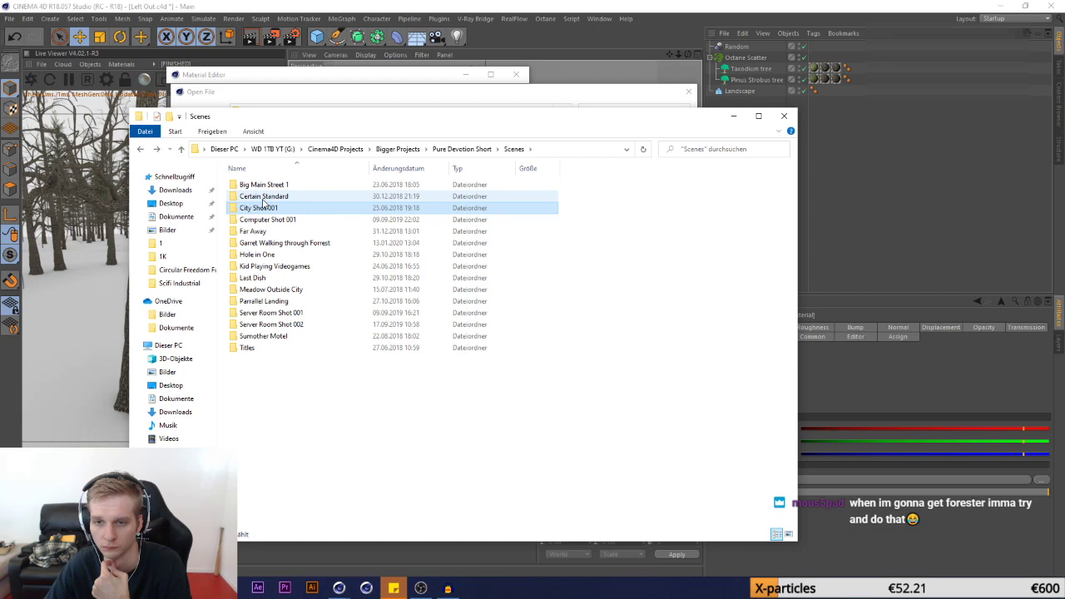
double_click(263, 197)
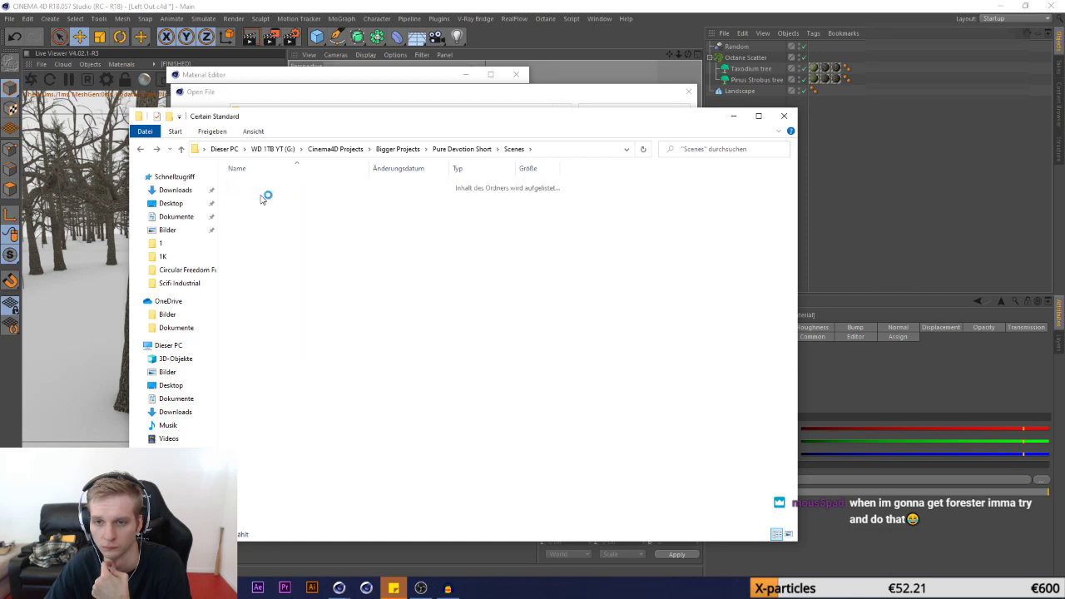
left_click(141, 149)
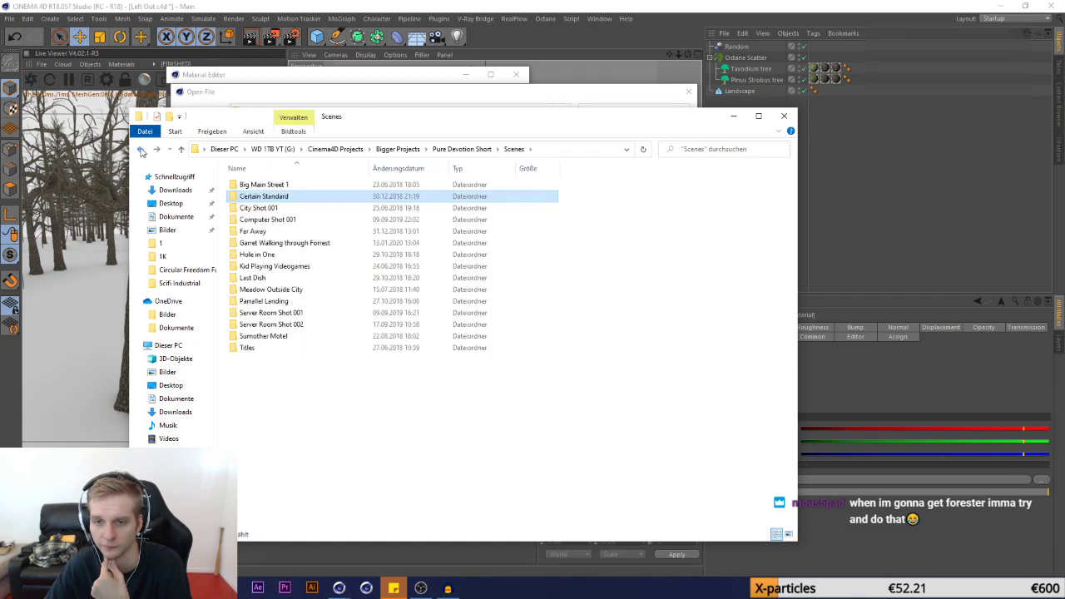
Open Pure Devotion Short > Titles > Playground with large thumbnails, check AE Render, and open Full Render Playground
left_click(462, 150)
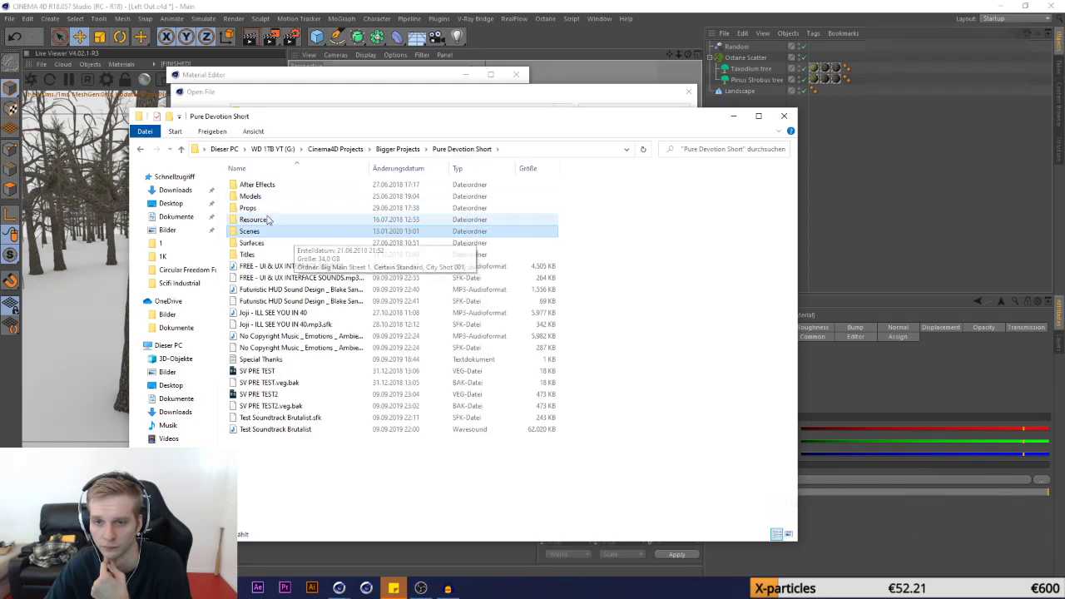
double_click(248, 253)
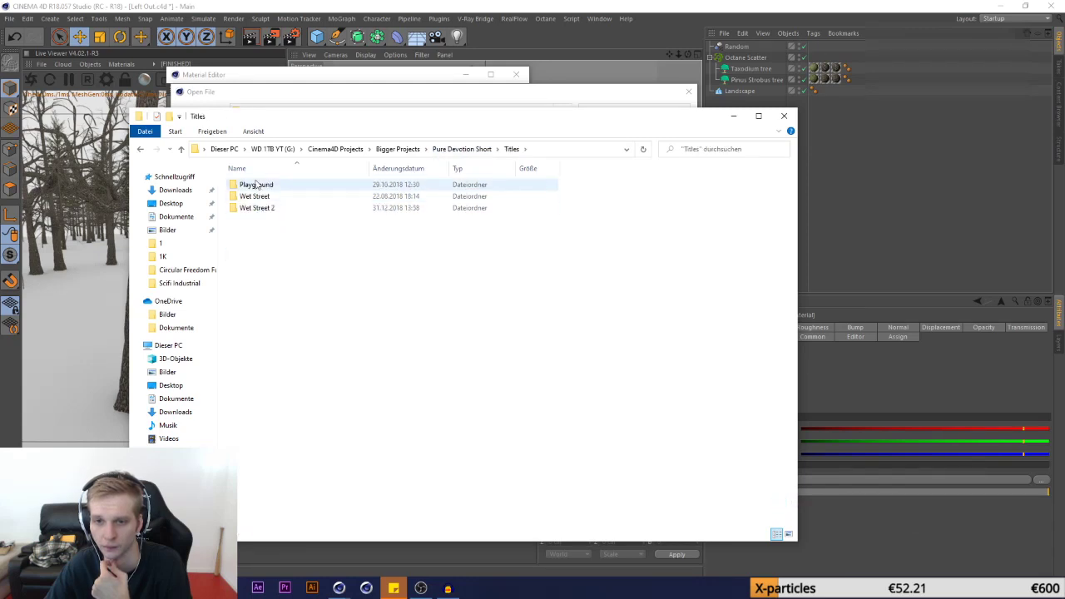
double_click(254, 184)
left_click(789, 533)
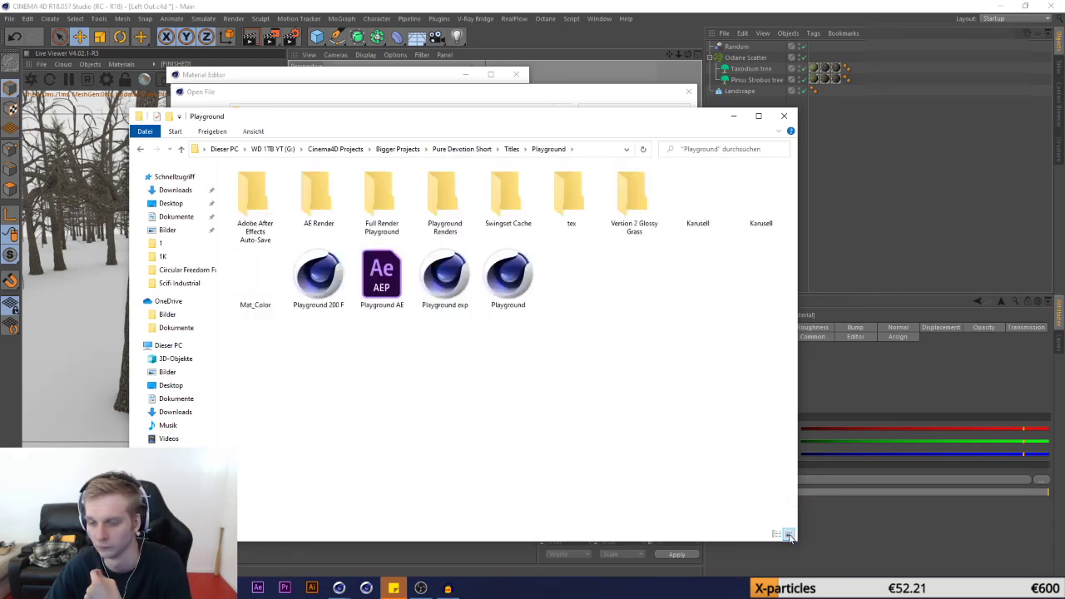
left_click(317, 217)
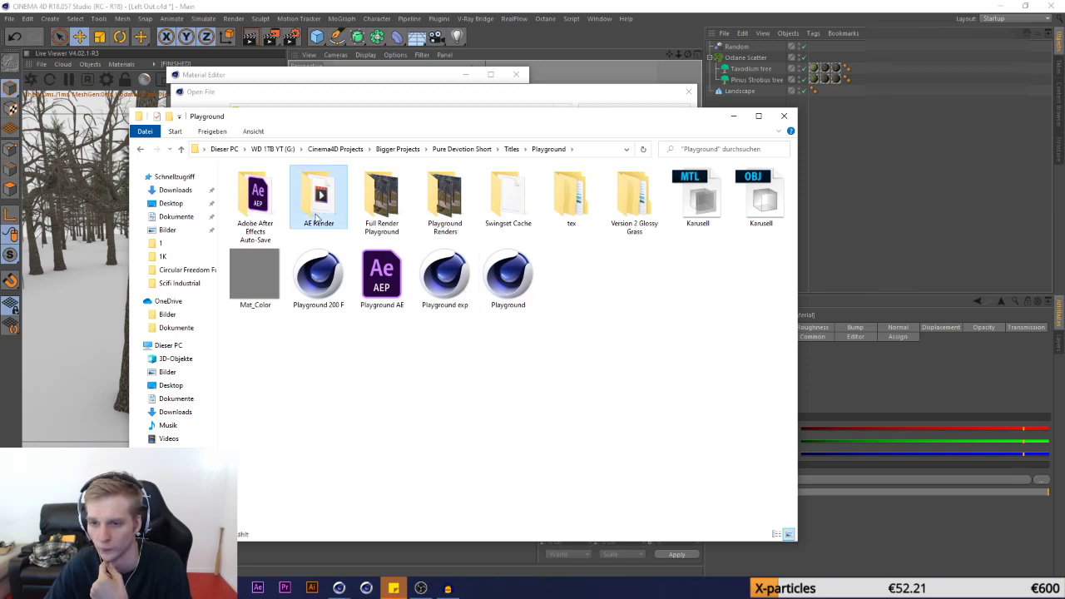
double_click(317, 217)
left_click(142, 150)
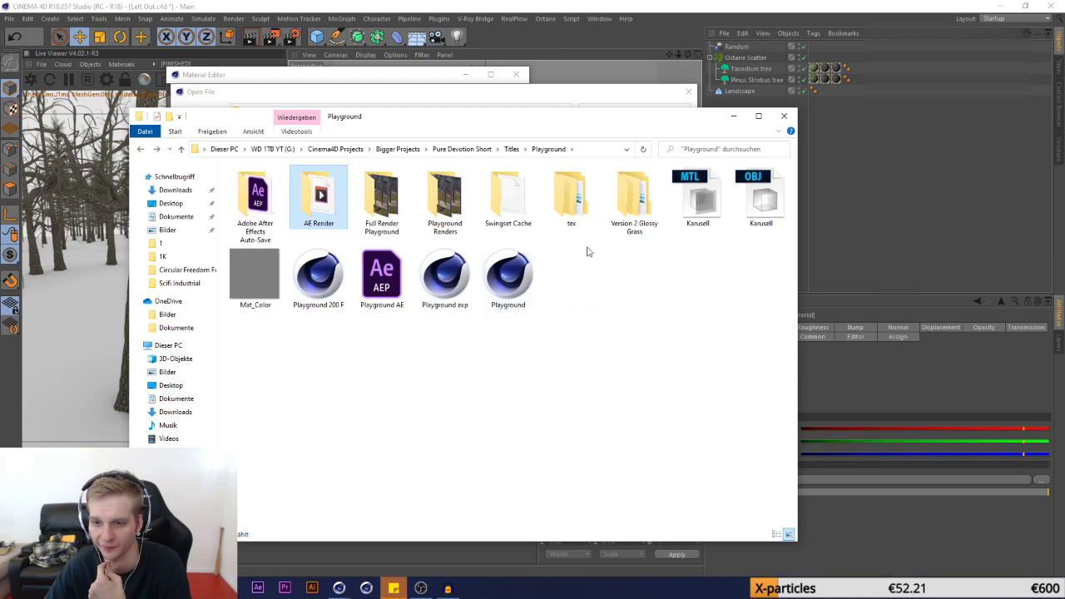
double_click(391, 225)
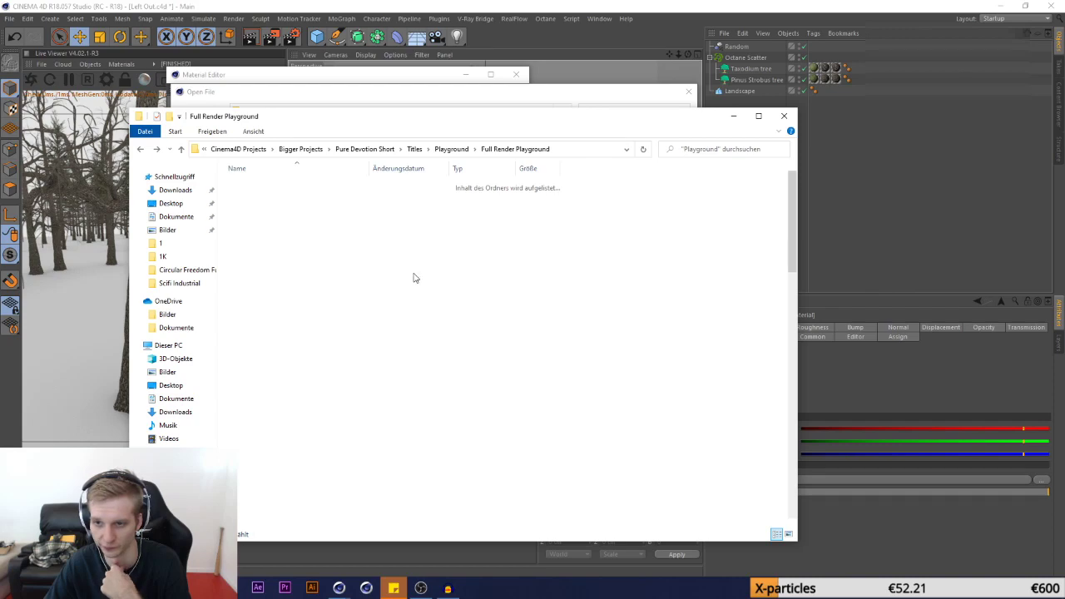
View the playground render frames from Playground Render0120 onward as a ground reference, and close the image viewer and the folder
double_click(436, 270)
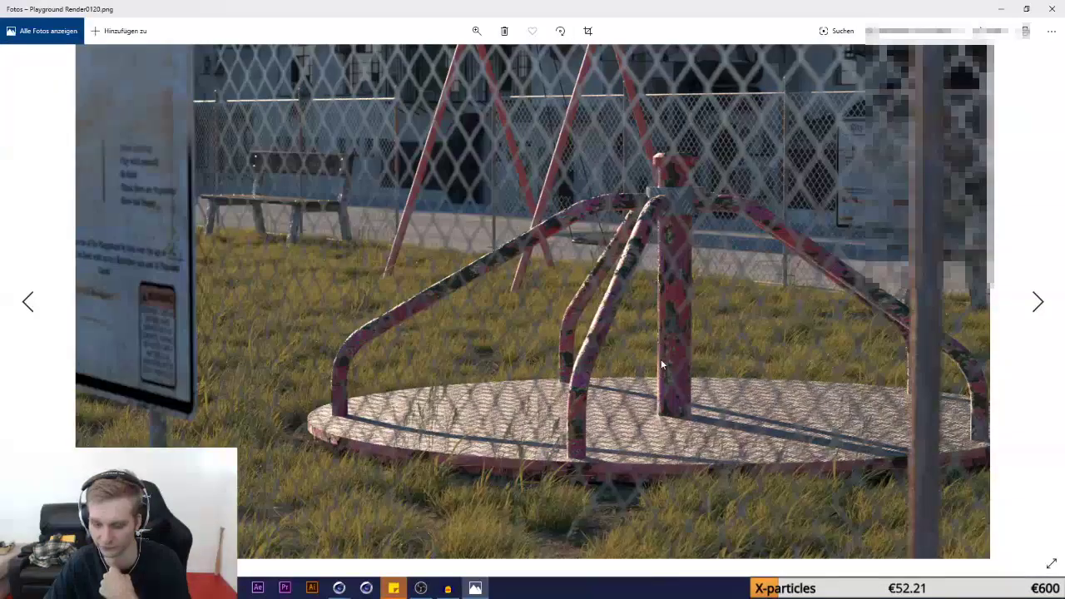
key("Right")
key("Right")
key("Right")
key("Right")
key("Right")
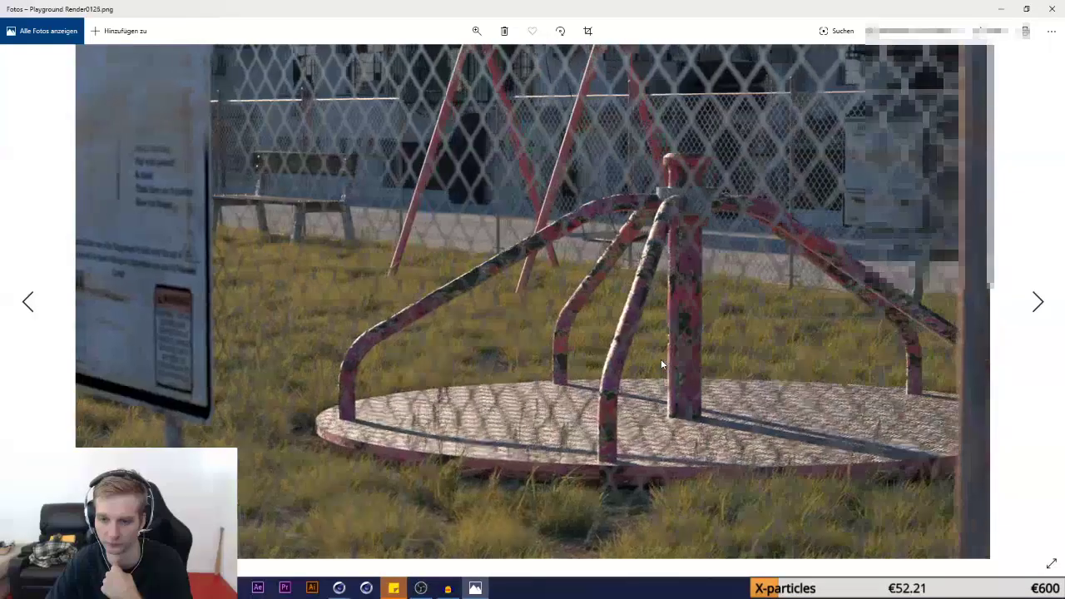
key("Right")
key("Right")
key("Right")
key("Right")
key("Right")
key("Right")
key("Right")
key("Right")
key("Right")
key("Right")
key("Right")
key("Right")
key("Right")
key("Right")
key("Right")
key("Right")
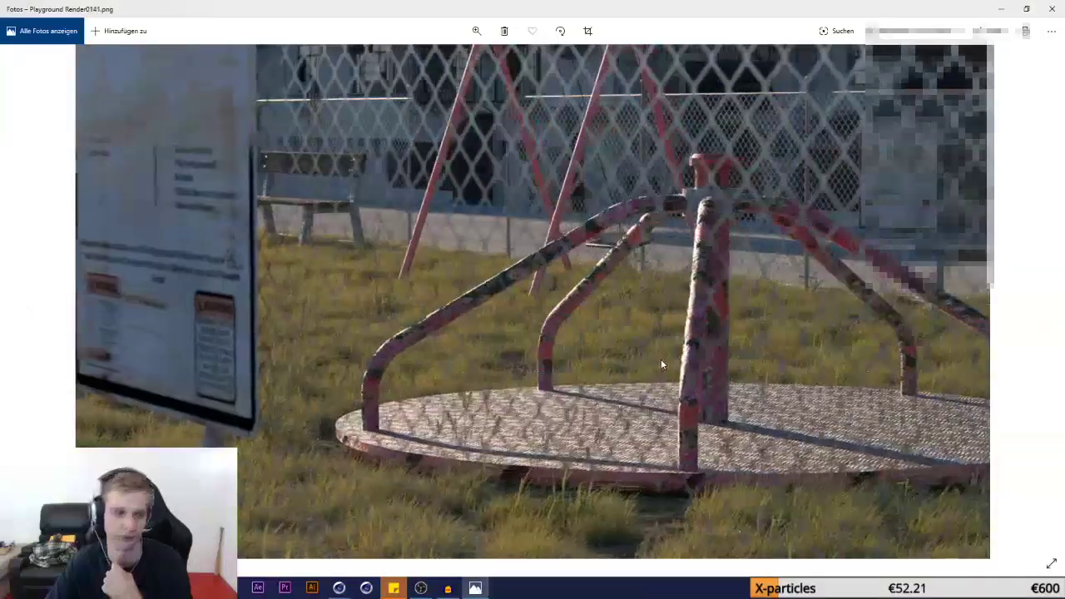
key("Right")
left_click(1052, 7)
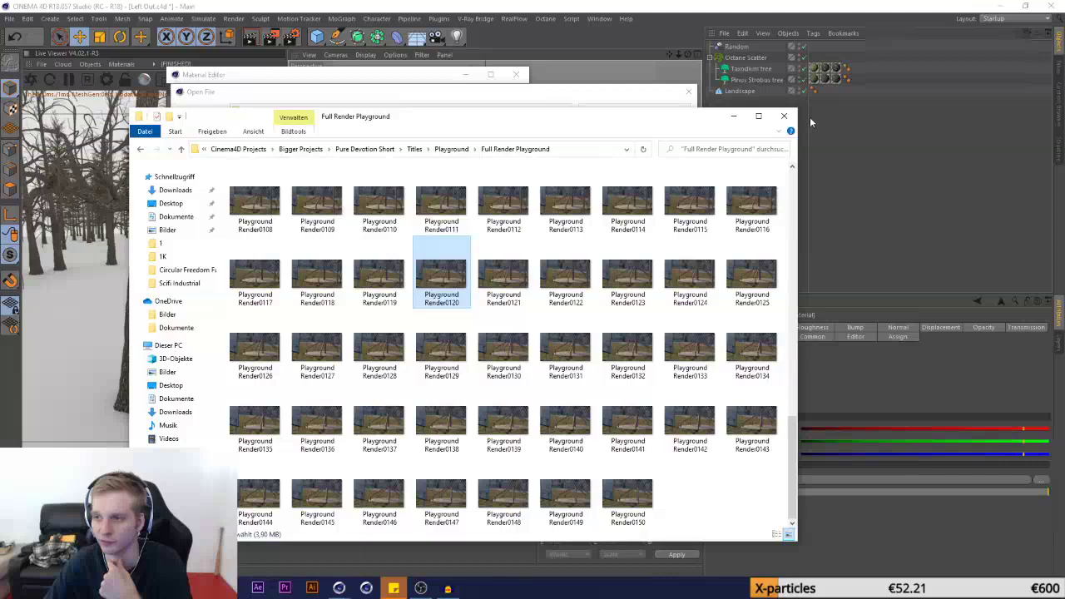
left_click(783, 115)
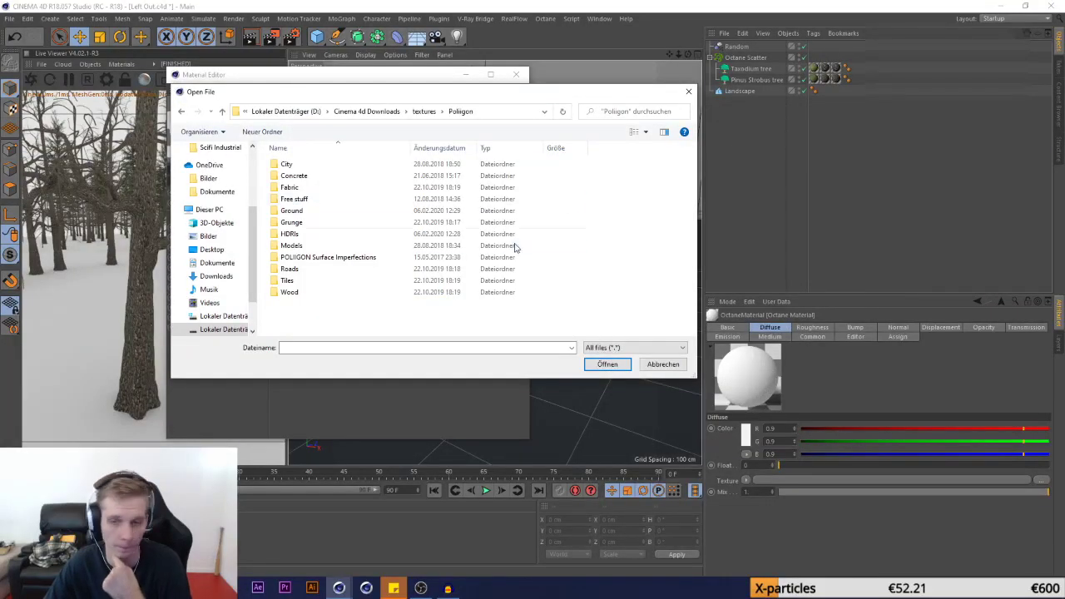
Restart loading an image for the diffuse texture and browse to Cinema 4d Downloads > textures > Poliigon
left_click(689, 92)
left_click(309, 165)
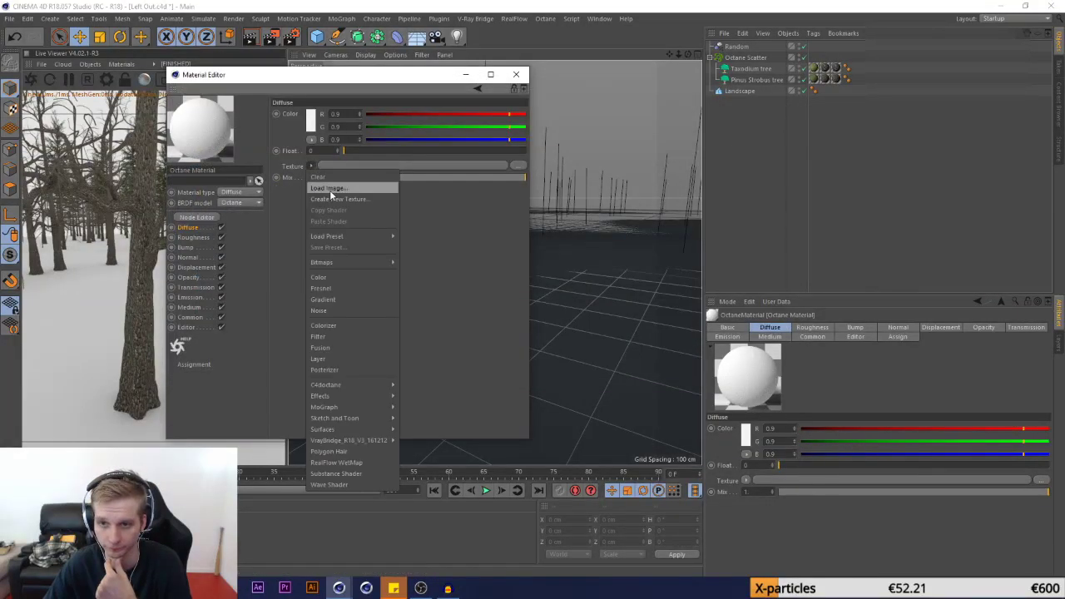
left_click(356, 187)
double_click(325, 245)
scroll(333, 283, "down", 2)
double_click(319, 306)
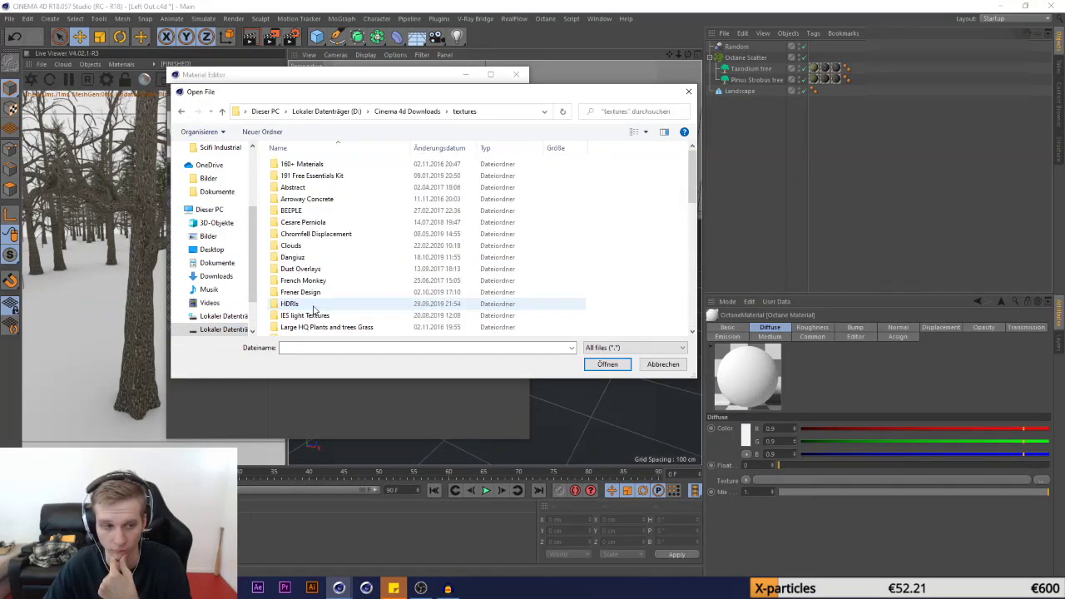
scroll(314, 309, "down", 2)
scroll(315, 310, "down", 3)
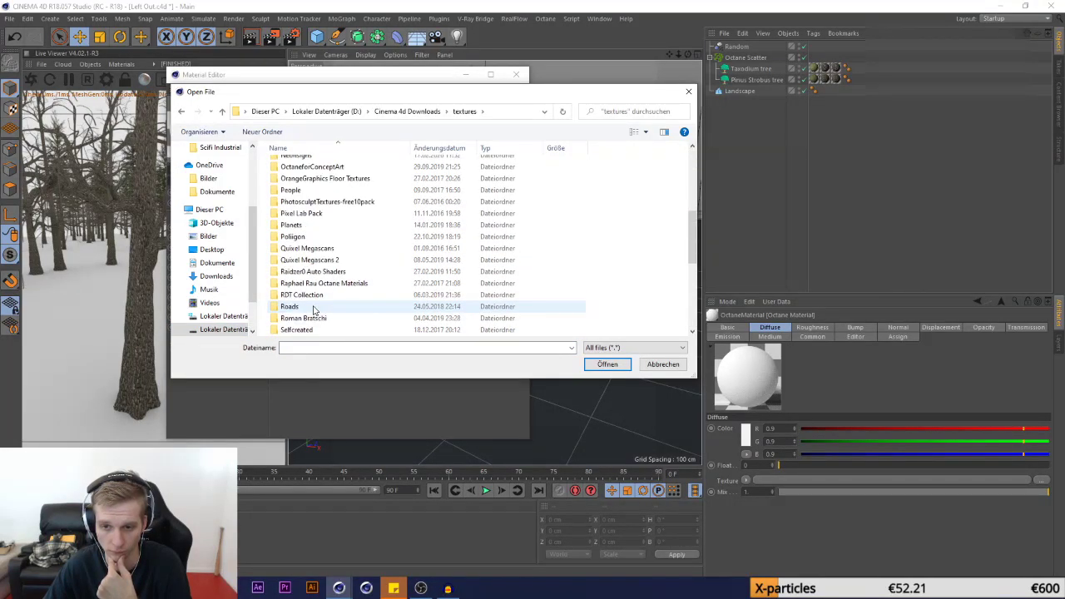
double_click(309, 247)
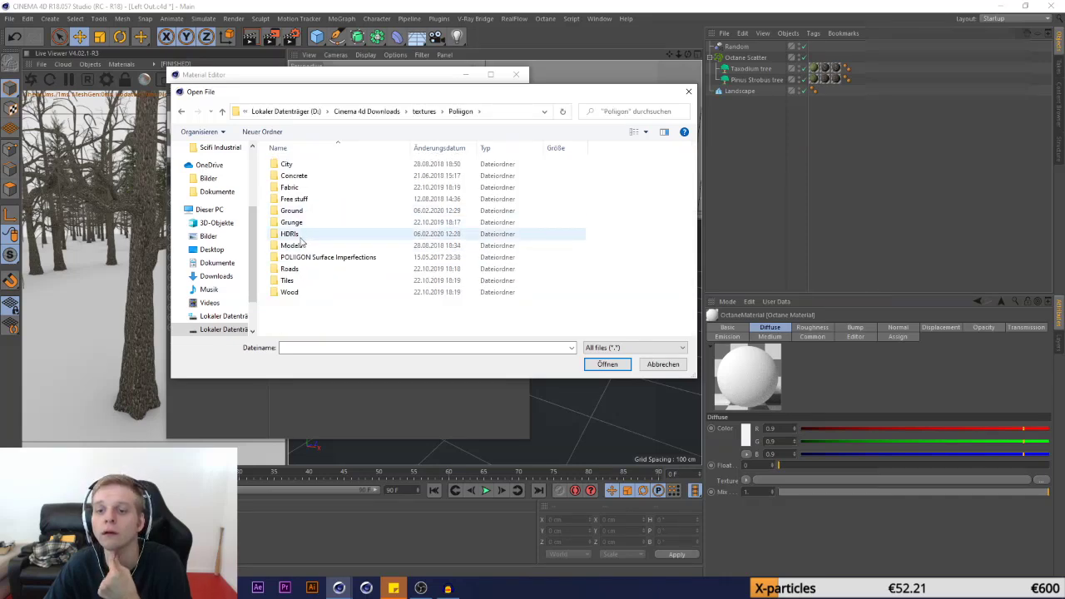
Load Colormap from Wood > BarkSilverMaple001 > REGULAR > 1K as the diffuse texture without copying it to the project
double_click(303, 293)
double_click(308, 184)
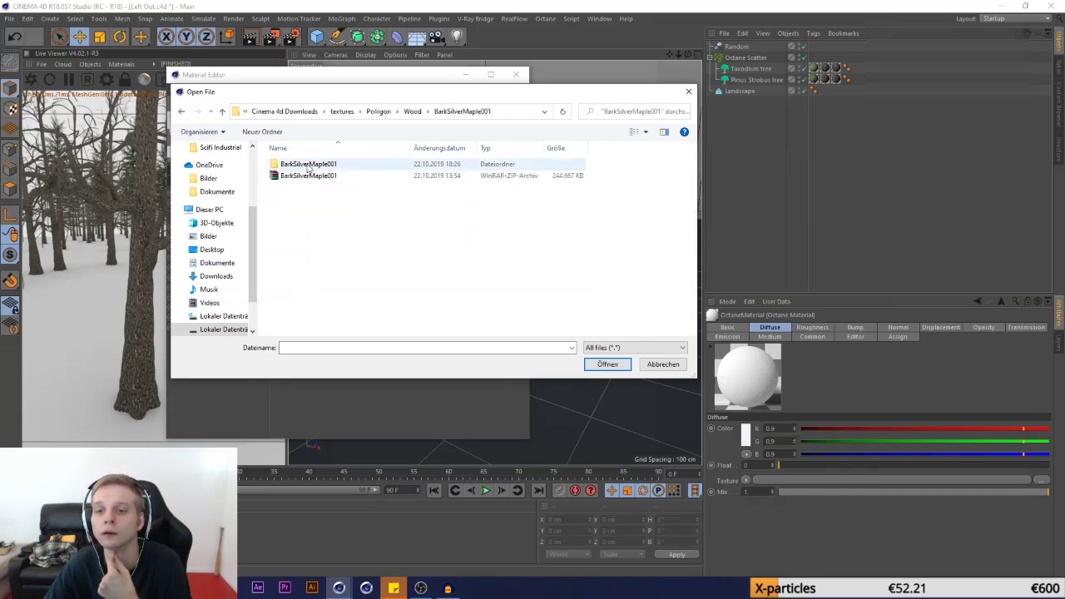
double_click(307, 164)
double_click(296, 171)
left_click(182, 112)
double_click(354, 172)
double_click(316, 160)
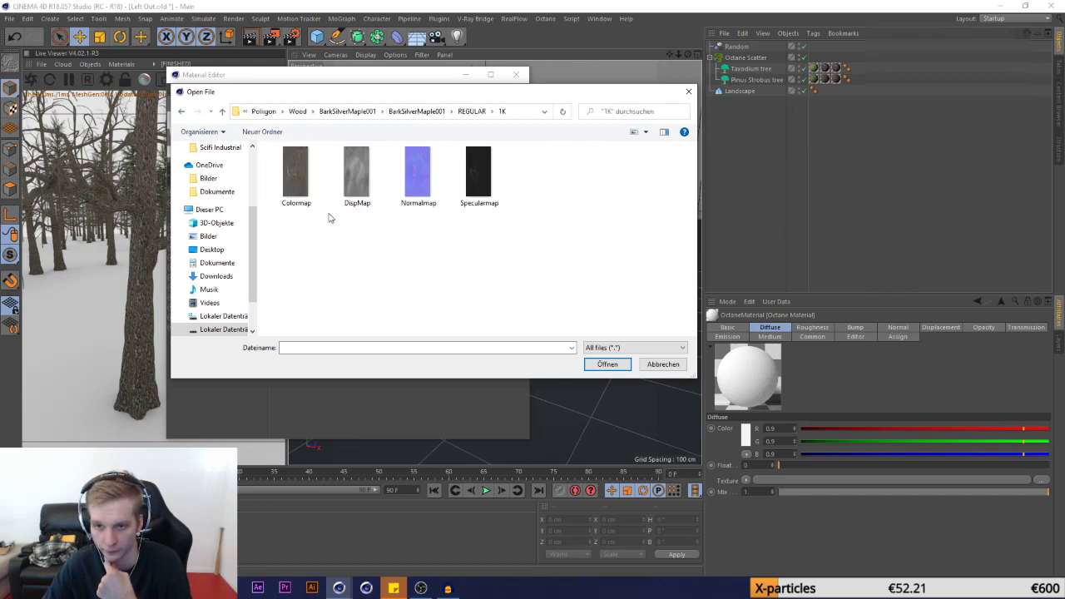
double_click(296, 174)
left_click(601, 331)
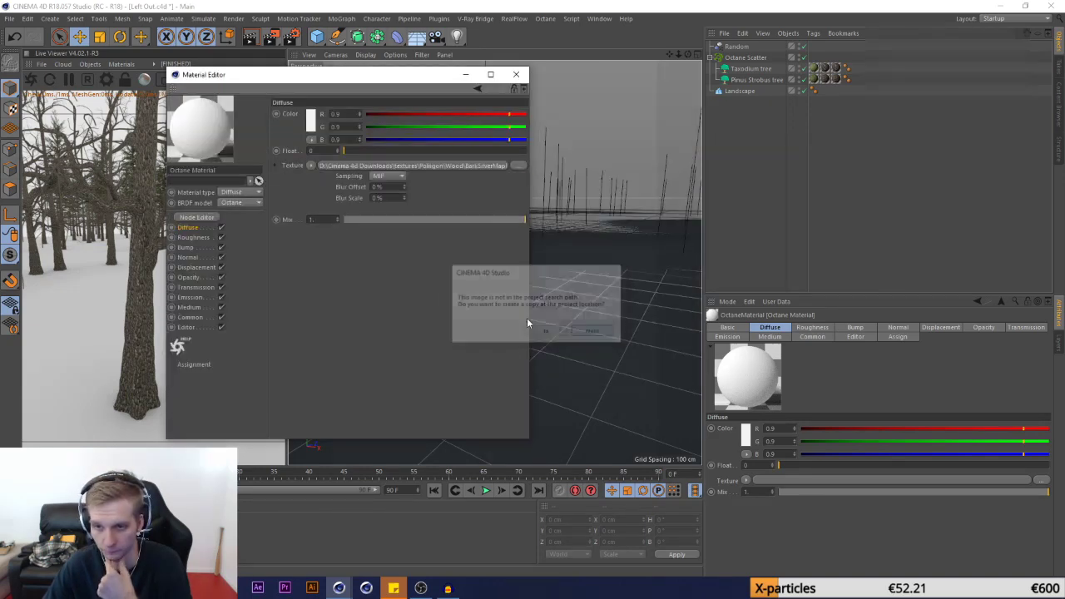
Change the material type to Glossy and load Specularmap as the specular texture without copying it to the project
left_click(235, 192)
left_click(229, 218)
left_click(205, 238)
left_click(312, 166)
left_click(343, 190)
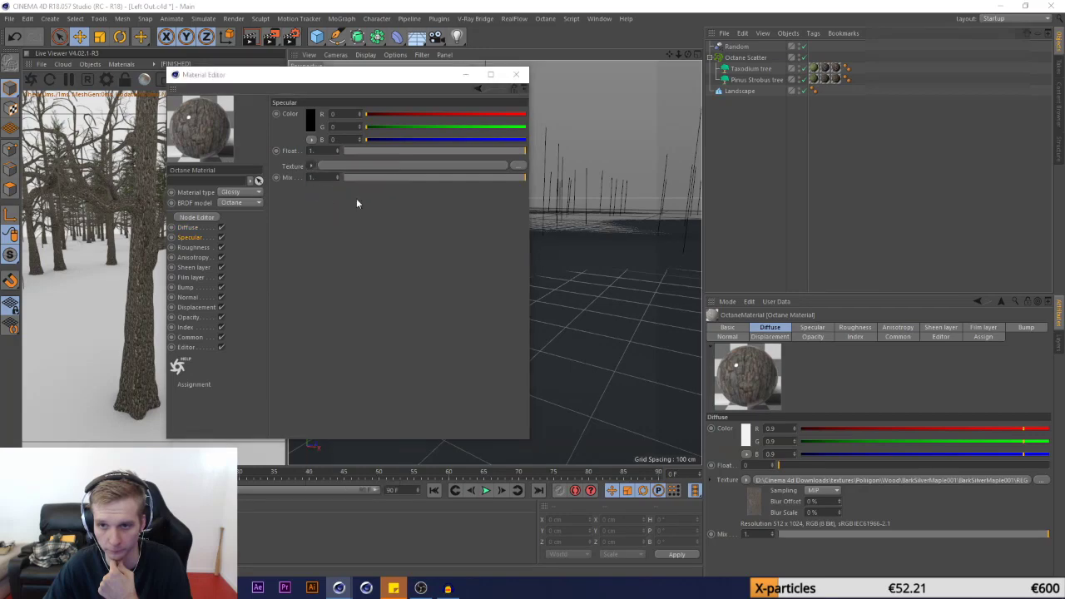
double_click(481, 177)
left_click(601, 331)
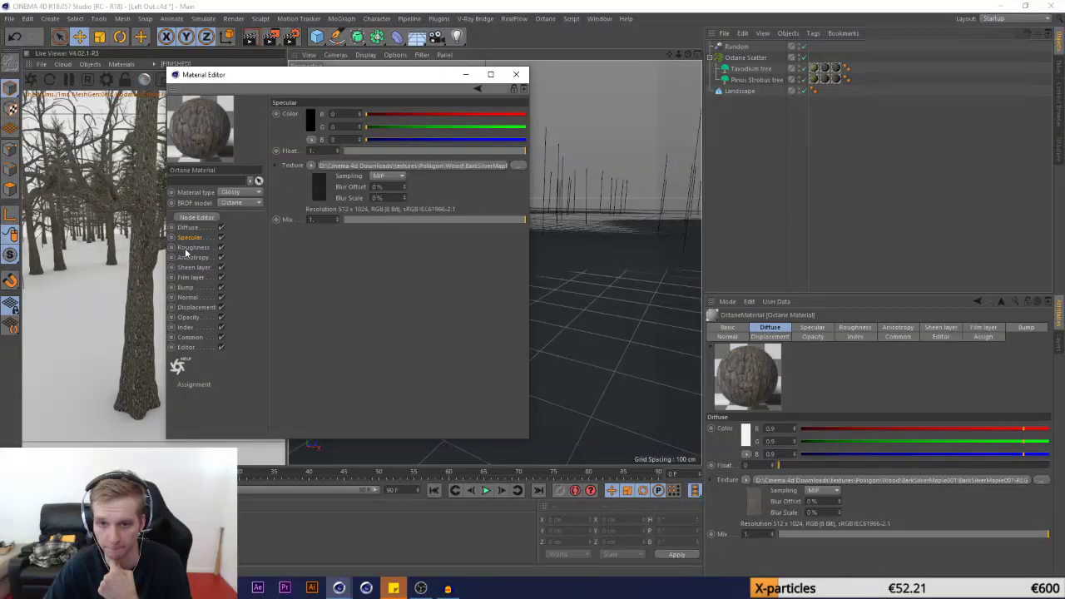
left_click(187, 249)
left_click(313, 166)
left_click(343, 190)
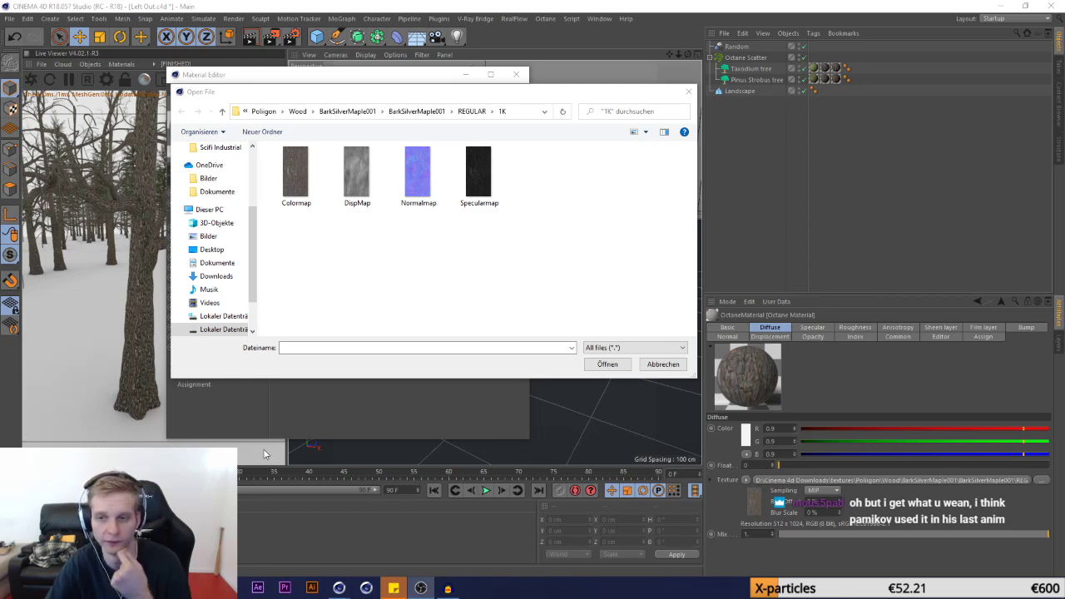
left_click_drag(408, 92, 482, 102)
key("Escape")
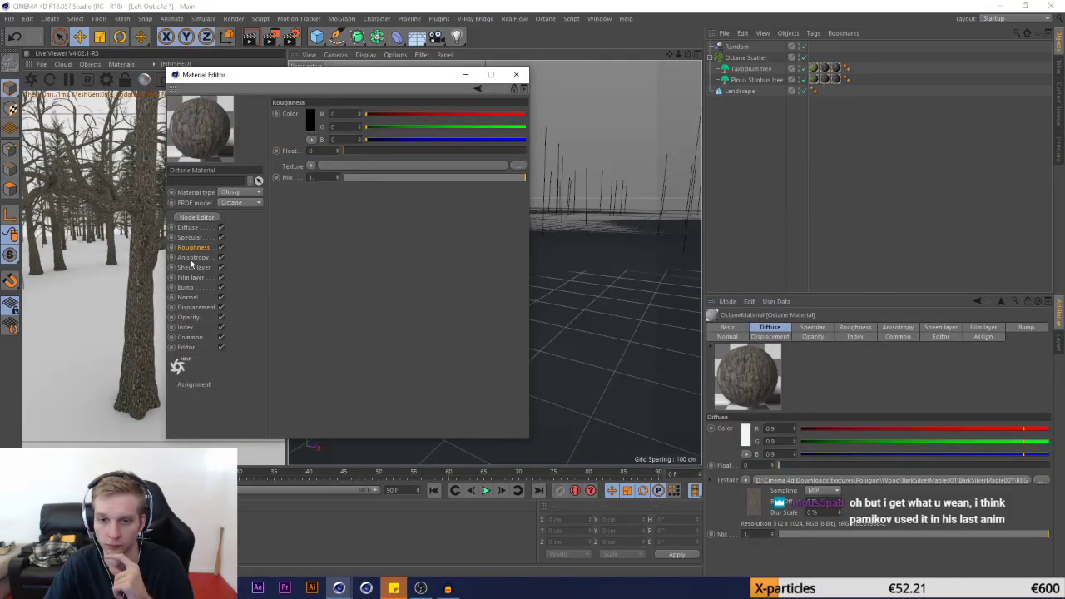
Load Normalmap as the bark material's normal texture without a project copy and close the Material Editor
left_click(190, 298)
left_click(309, 130)
left_click(320, 144)
left_click(495, 193)
double_click(495, 193)
left_click(601, 330)
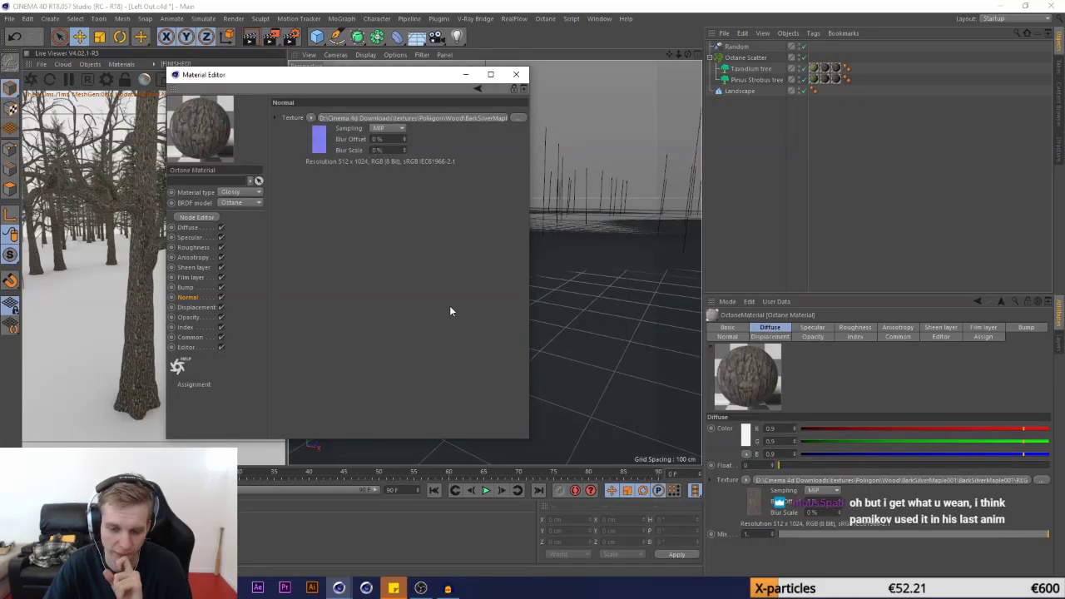
left_click(516, 74)
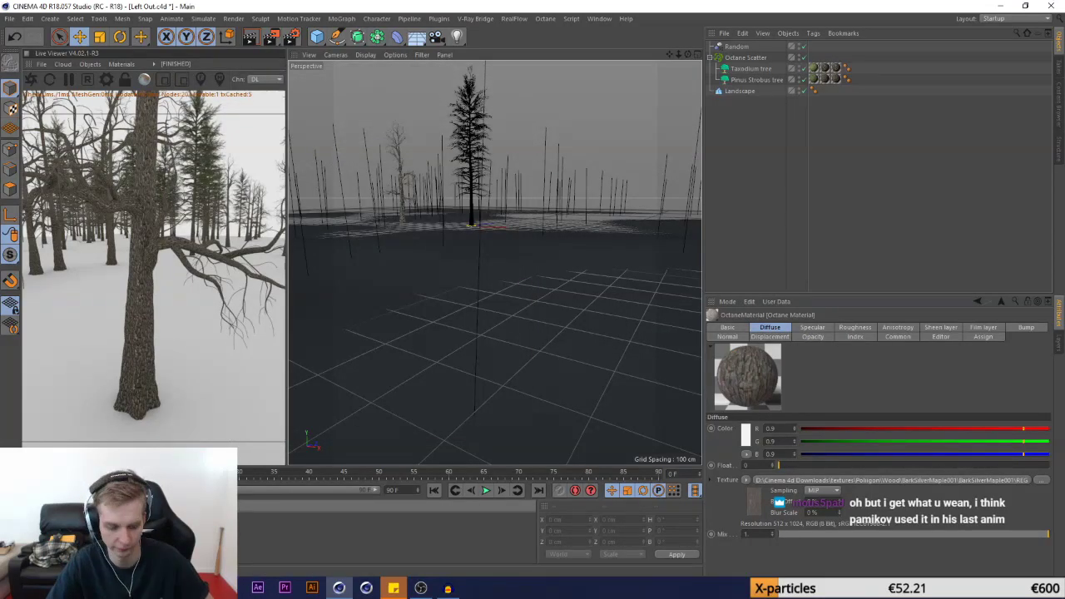
Reopen the bark material, add a displacement shader, and load DispMap as its texture without a project copy
double_click(108, 533)
left_click(188, 308)
left_click(317, 114)
left_click(318, 135)
left_click(333, 124)
left_click(335, 143)
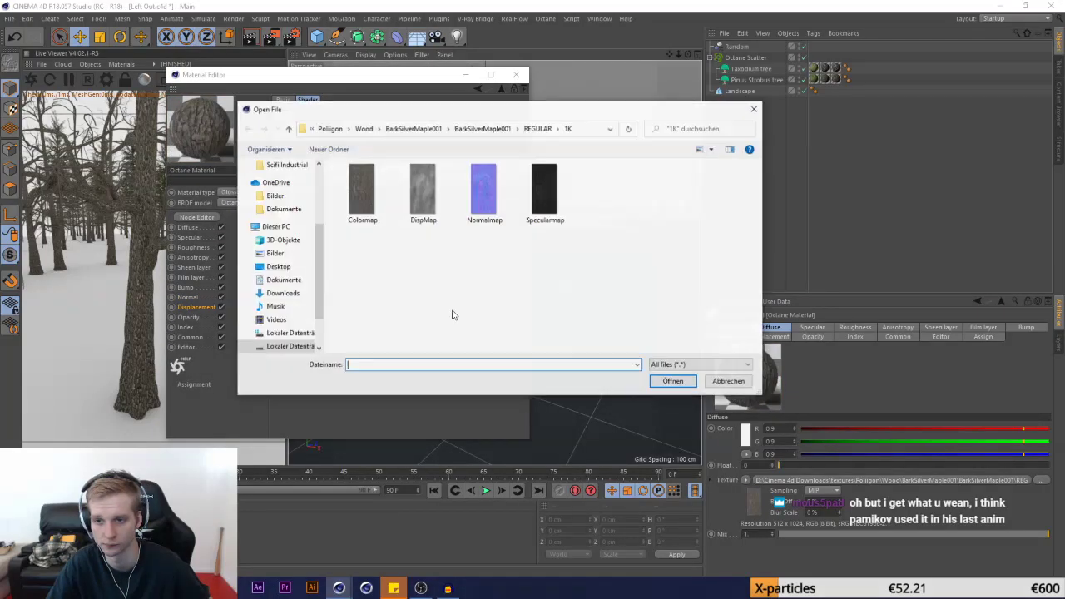
double_click(422, 191)
left_click(598, 331)
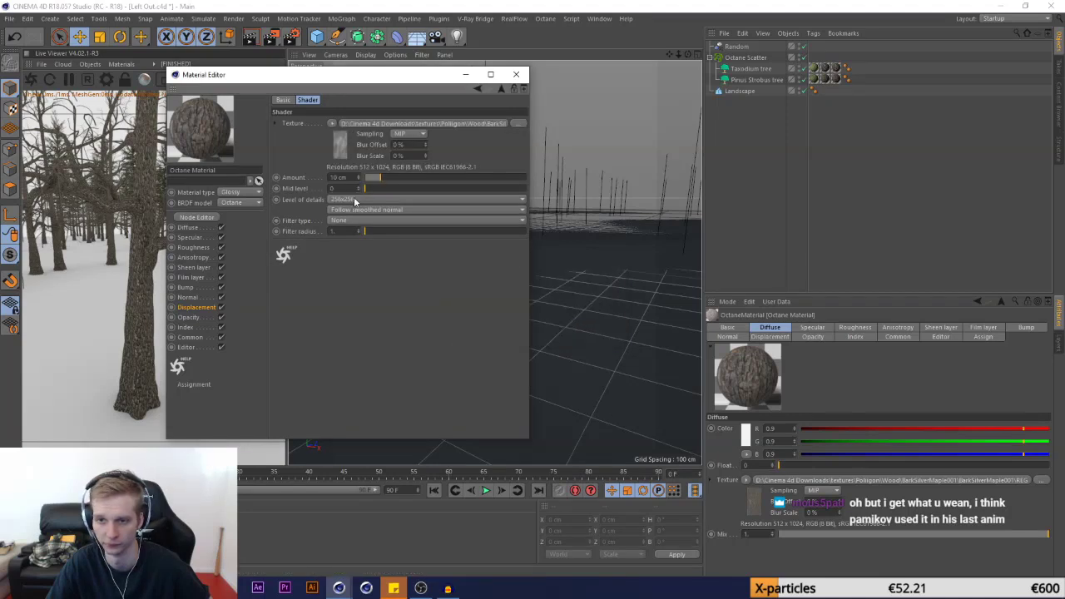
Set the displacement's level of detail to 1024x1024 and its amount to 5 cm, and close the Material Editor
left_click(353, 201)
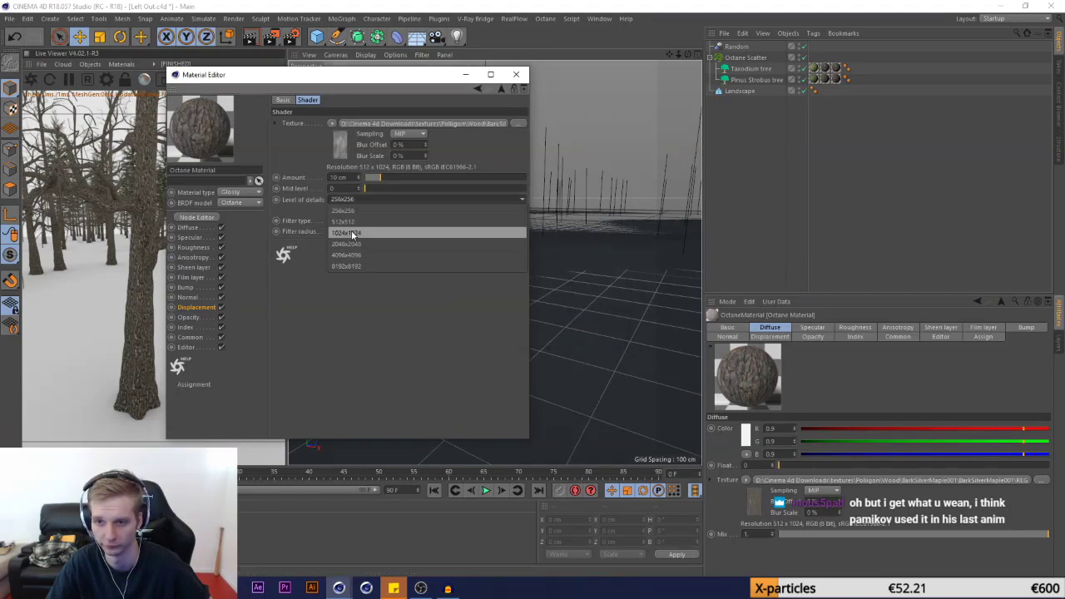
left_click(352, 232)
left_click(338, 177)
type("5")
key("Return")
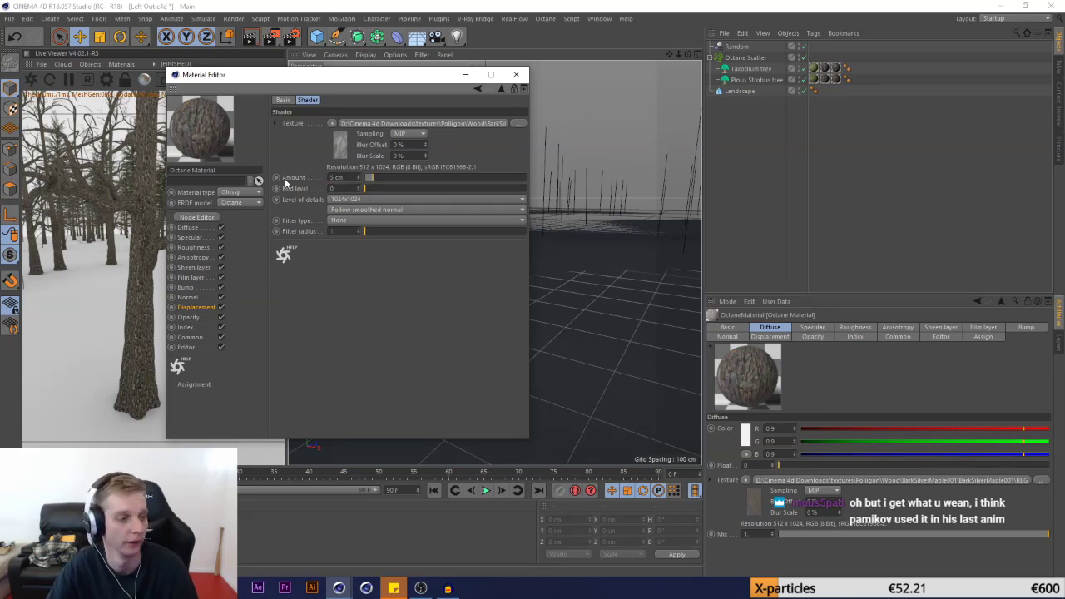
left_click(516, 74)
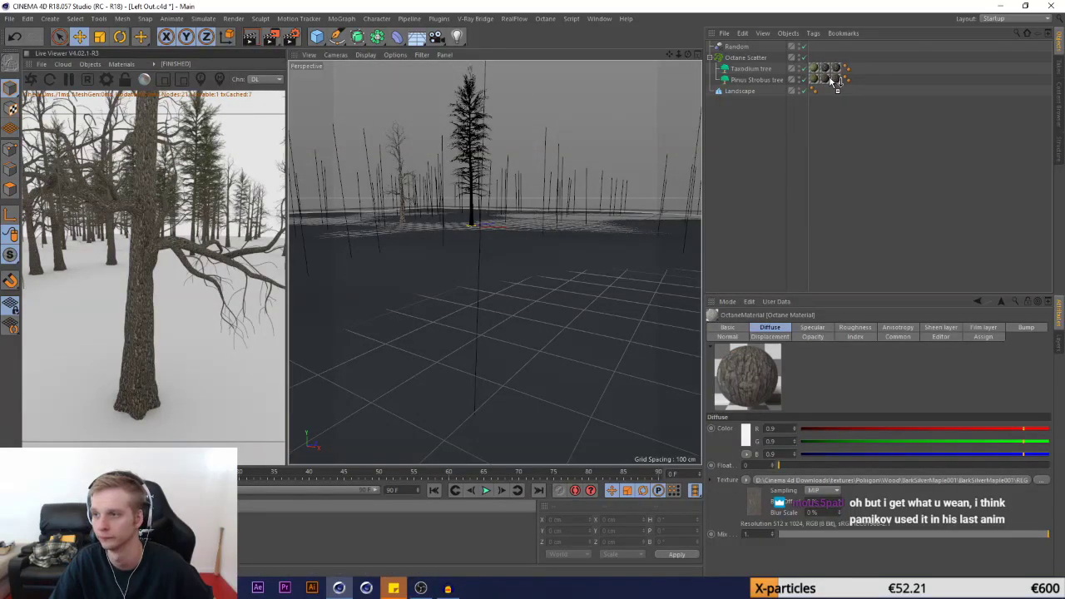
Replace the bark materials of the Taxodium and Pinus Strobus trees with the new Octane bark material and inspect a trunk up close
left_click_drag(824, 70, 836, 69)
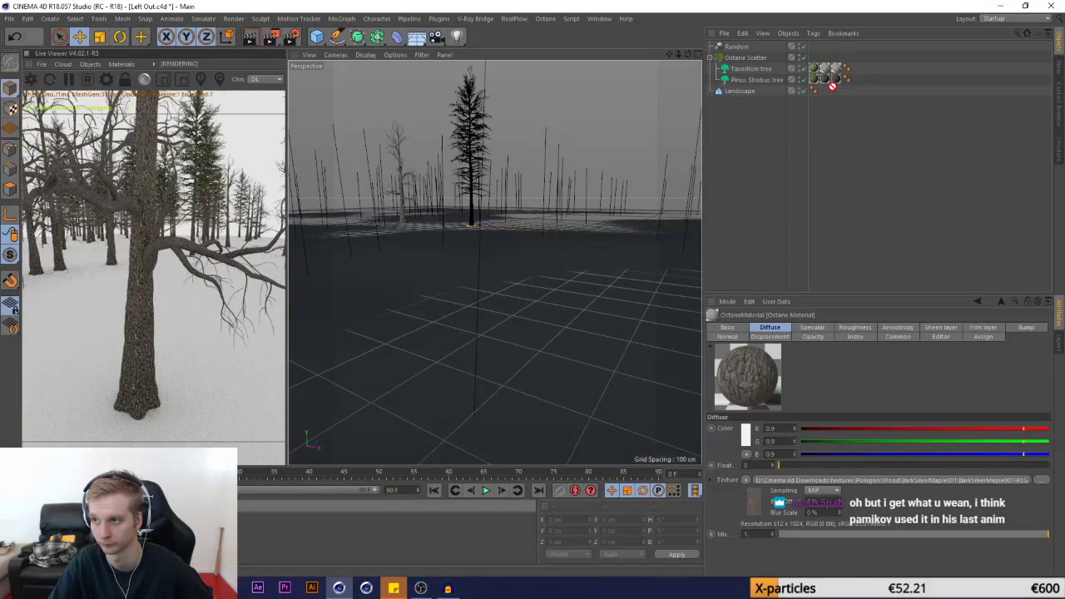
left_click_drag(803, 168, 826, 81)
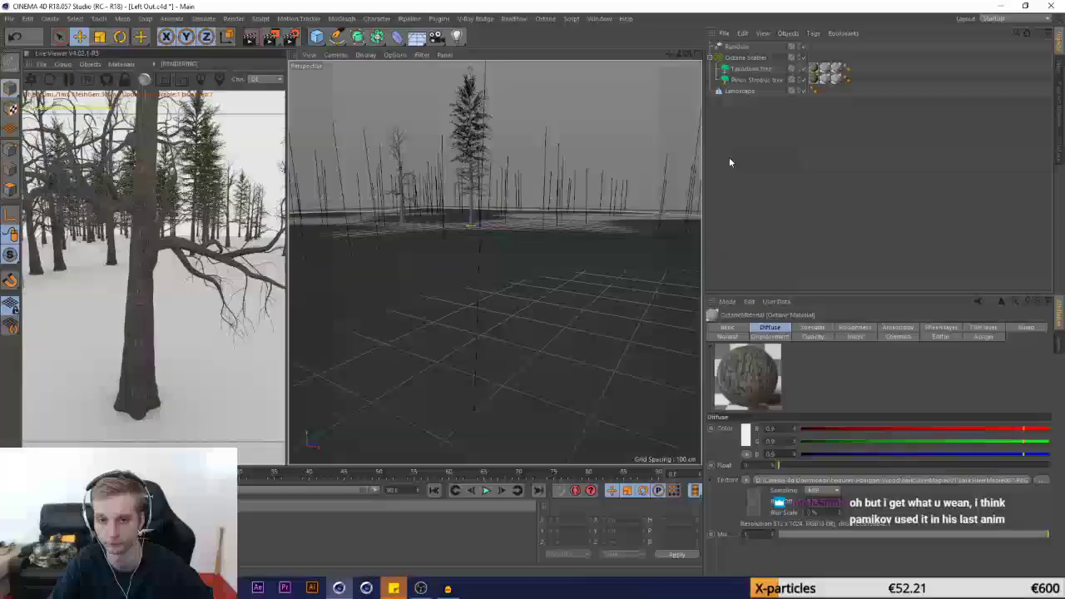
left_click_drag(478, 364, 454, 369, "alt")
scroll(478, 362, "up", 3)
Set Length U and Length V to 120 % on the Taxodium tree's two bark texture tags
left_click(825, 79)
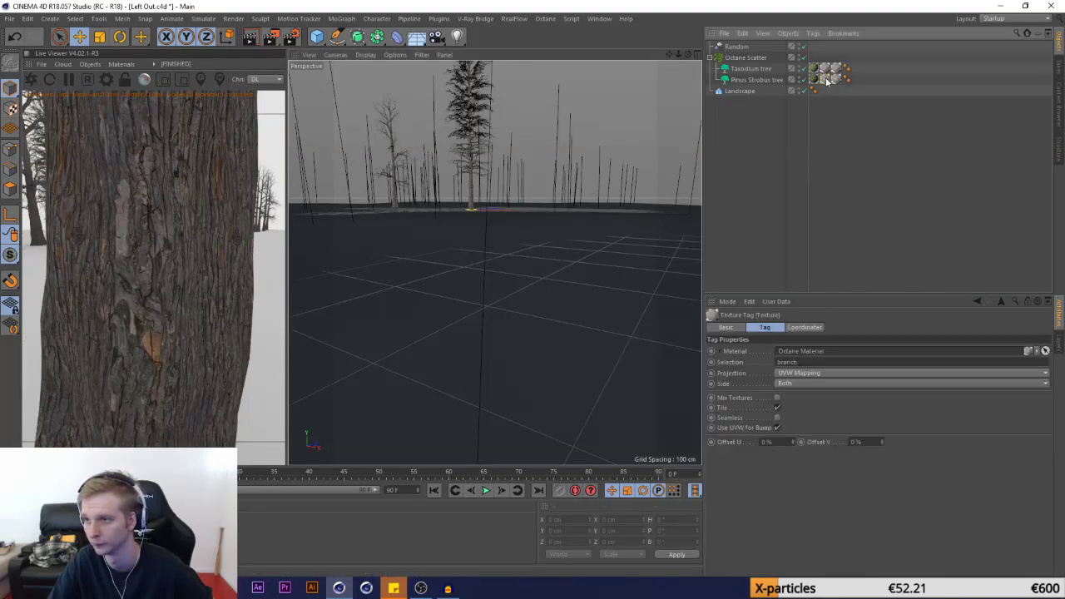
left_click(839, 69, "ctrl")
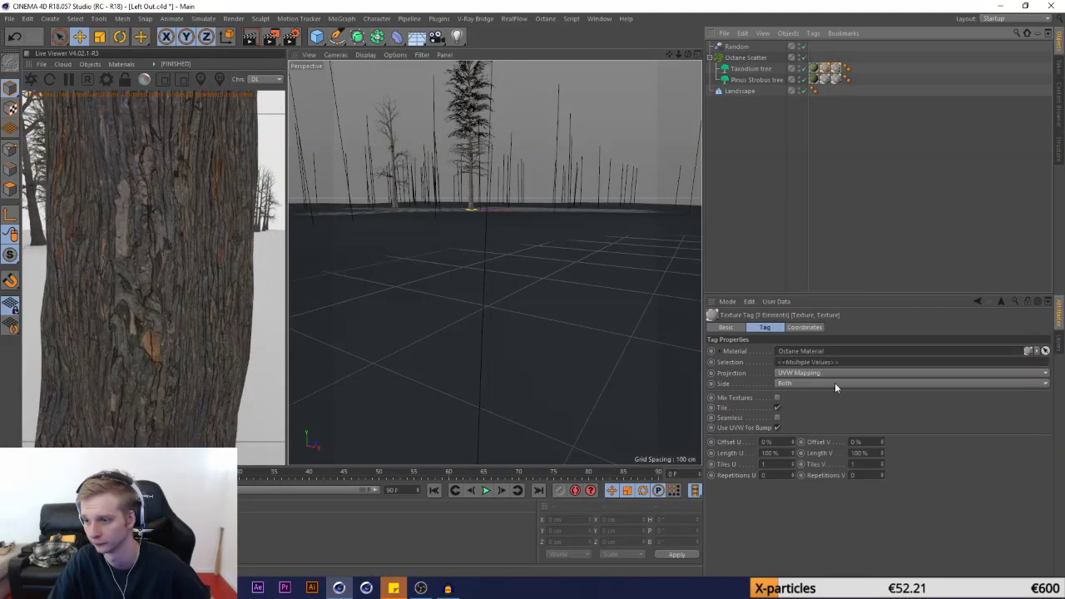
type("1200")
key("Tab")
type("120")
key("Return")
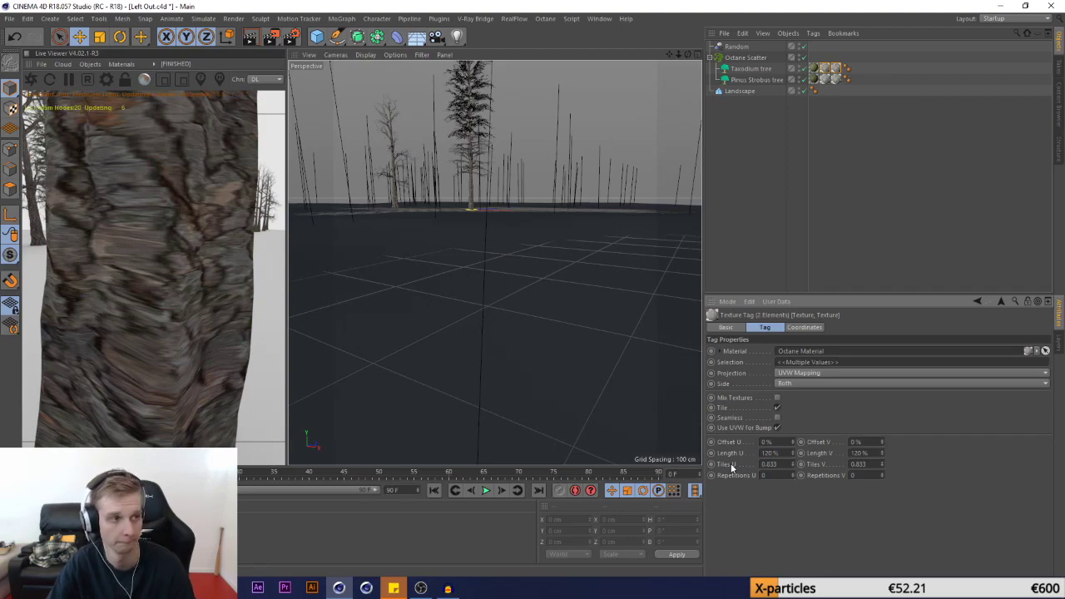
Duplicate the Taxodium and Pinus Strobus trees as separate objects outside the Octane Scatter
scroll(524, 263, "down", 3)
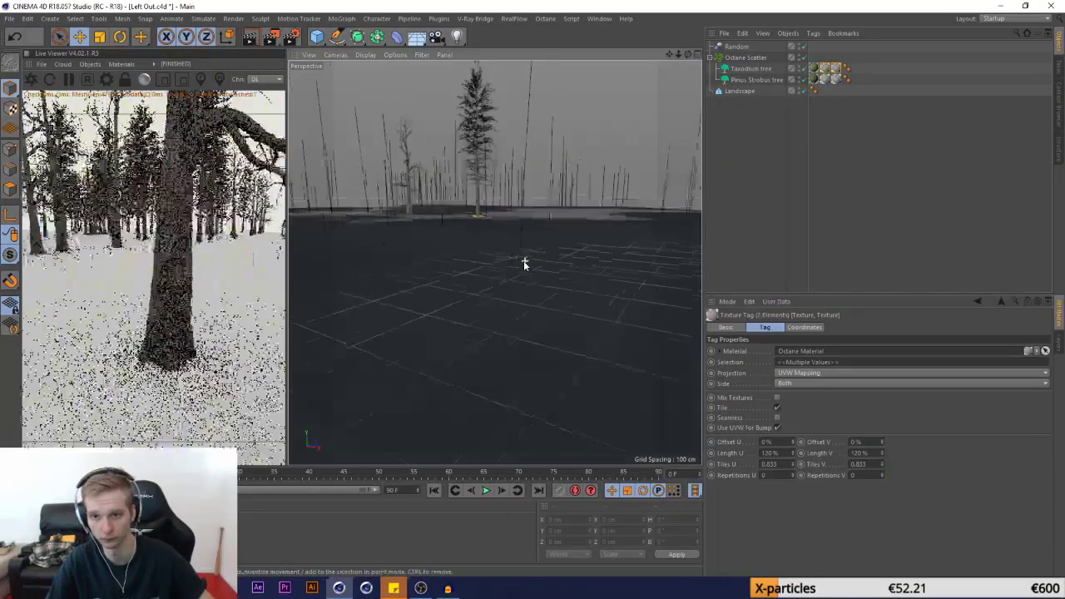
scroll(524, 263, "down", 5)
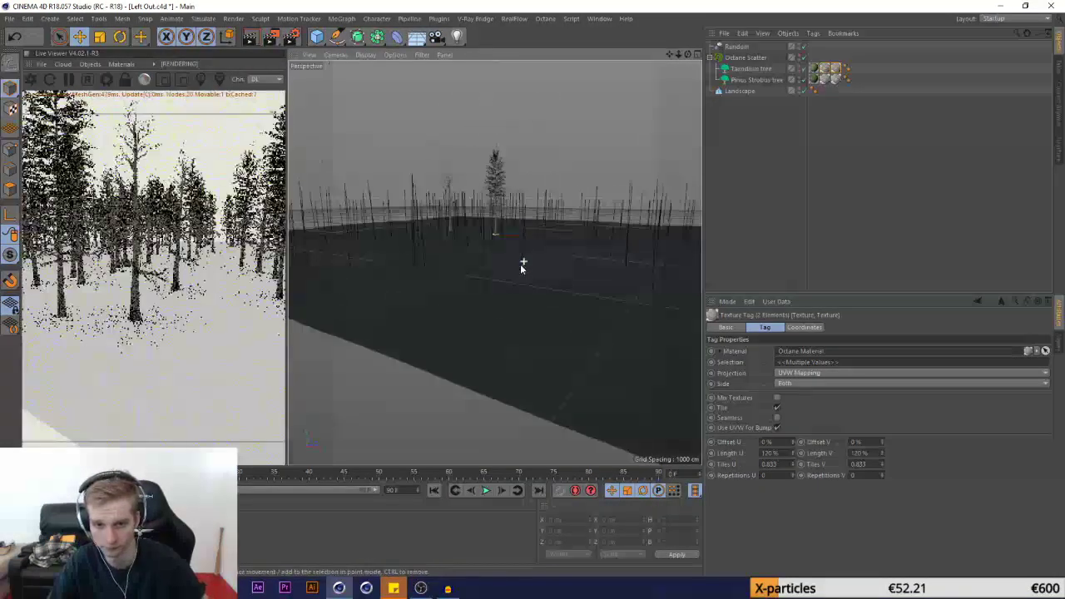
scroll(538, 257, "up", 5)
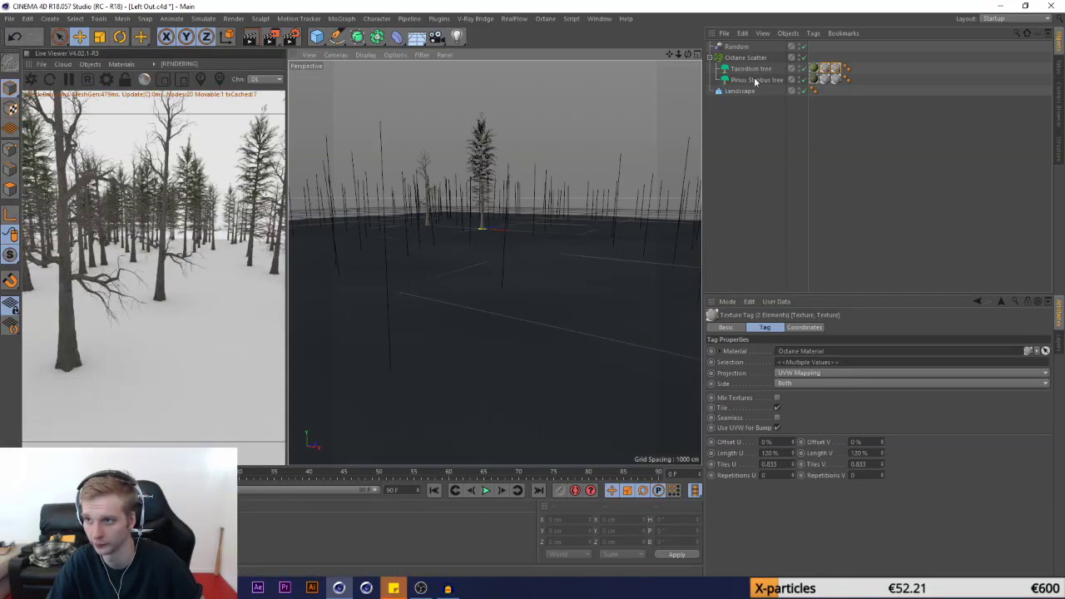
left_click(751, 68)
left_click(749, 80, "ctrl")
key("ctrl+v")
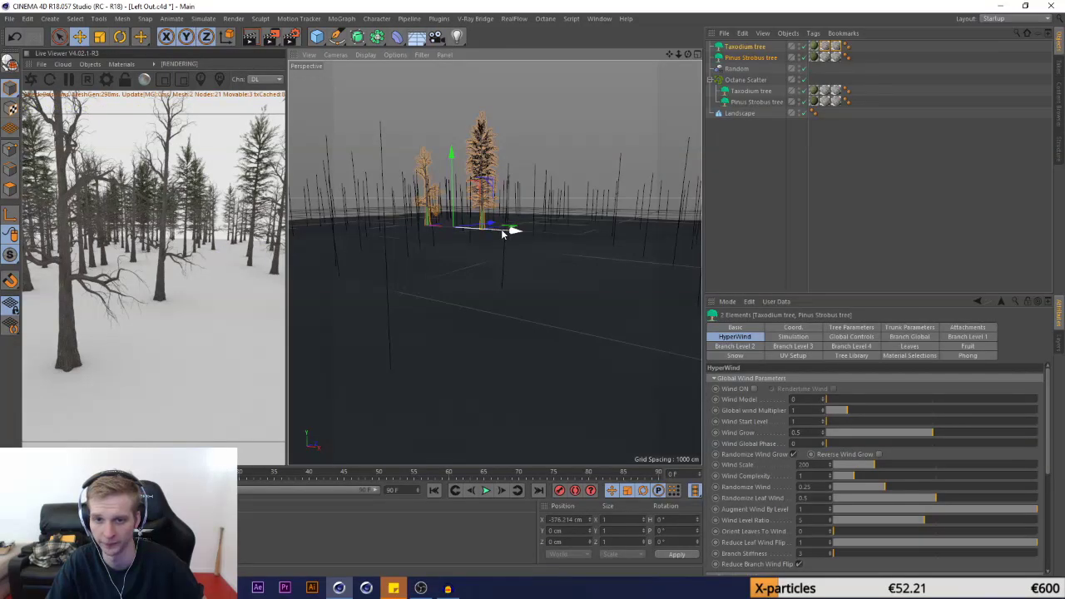
Set the Tree Size of the Pinus Strobus tree inside the Octane Scatter to 0.8
left_click(751, 91)
left_click(748, 102, "shift")
left_click(758, 102)
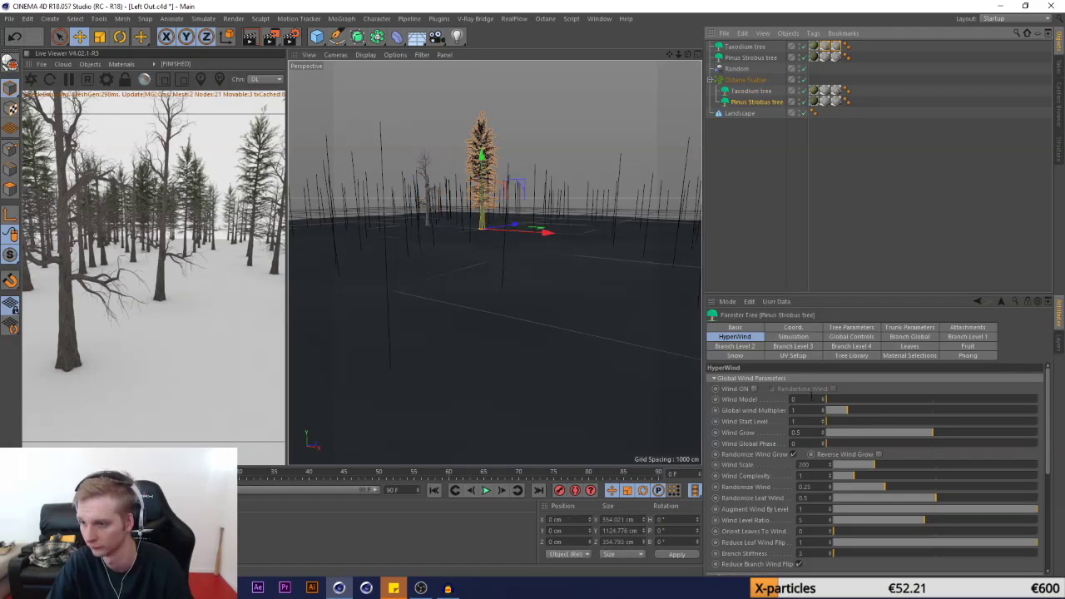
left_click(850, 327)
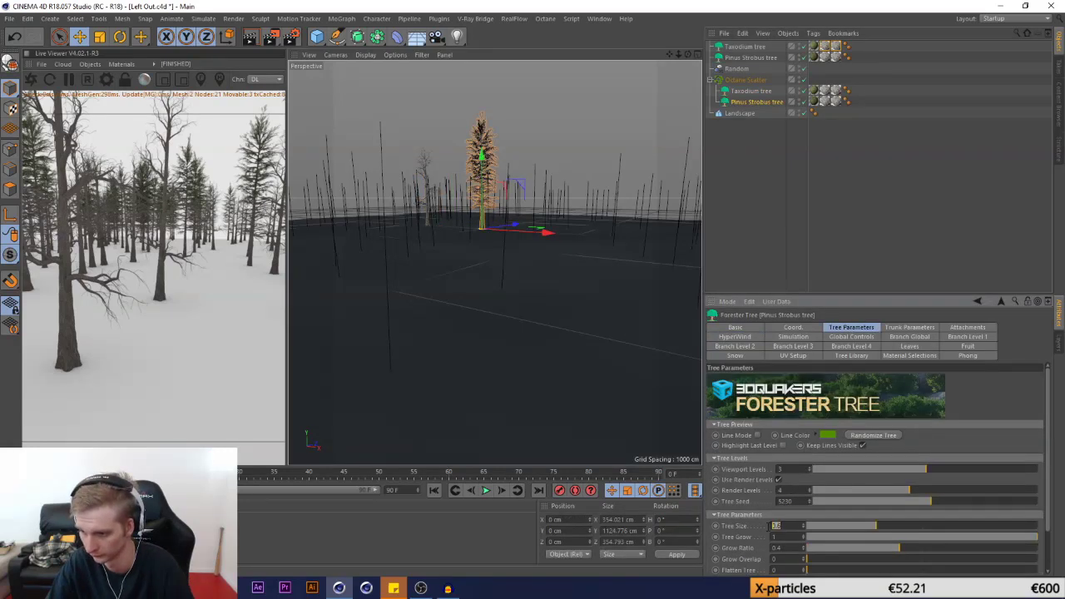
type("0,8")
key("Return")
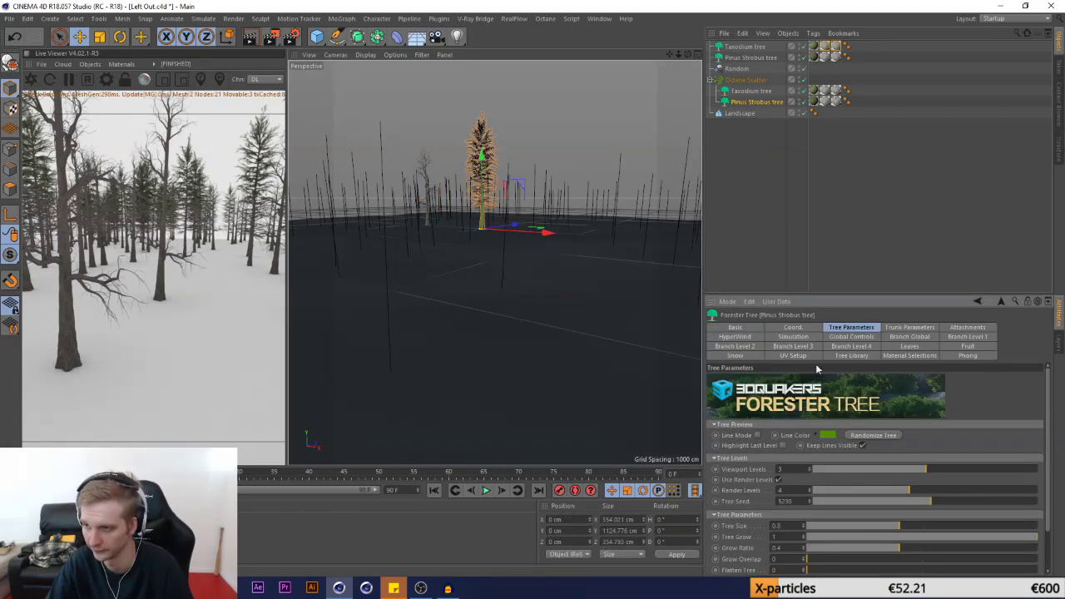
Set the Tree Size of the Taxodium tree inside the Octane Scatter to 1
left_click(750, 91)
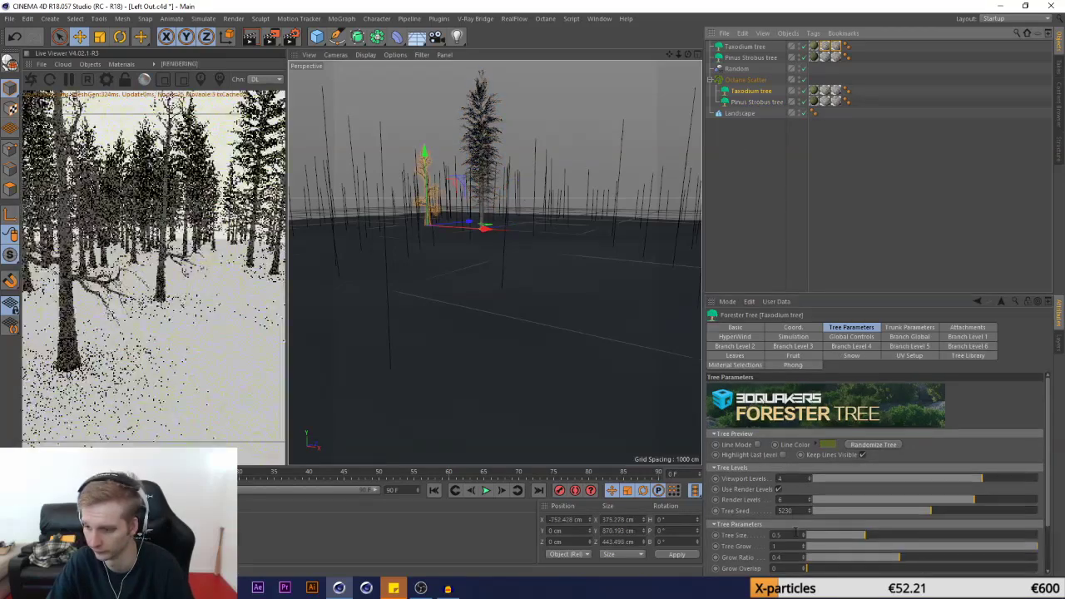
type("1")
key("Return")
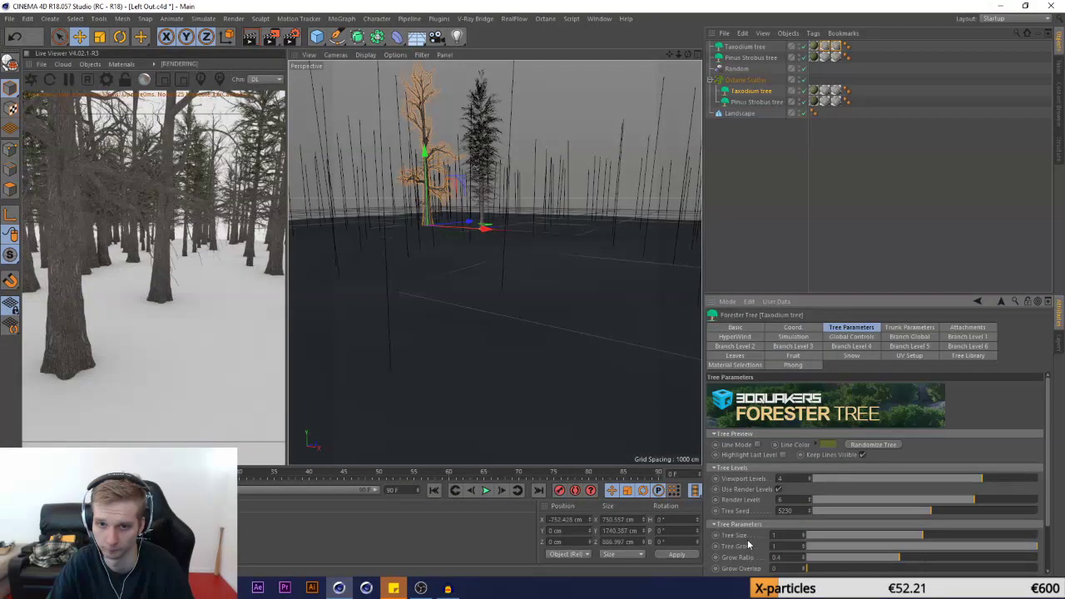
Delete the standalone Taxodium tree copy and move the standalone Pinus Strobus tree into the foreground of the scene
left_click(744, 80)
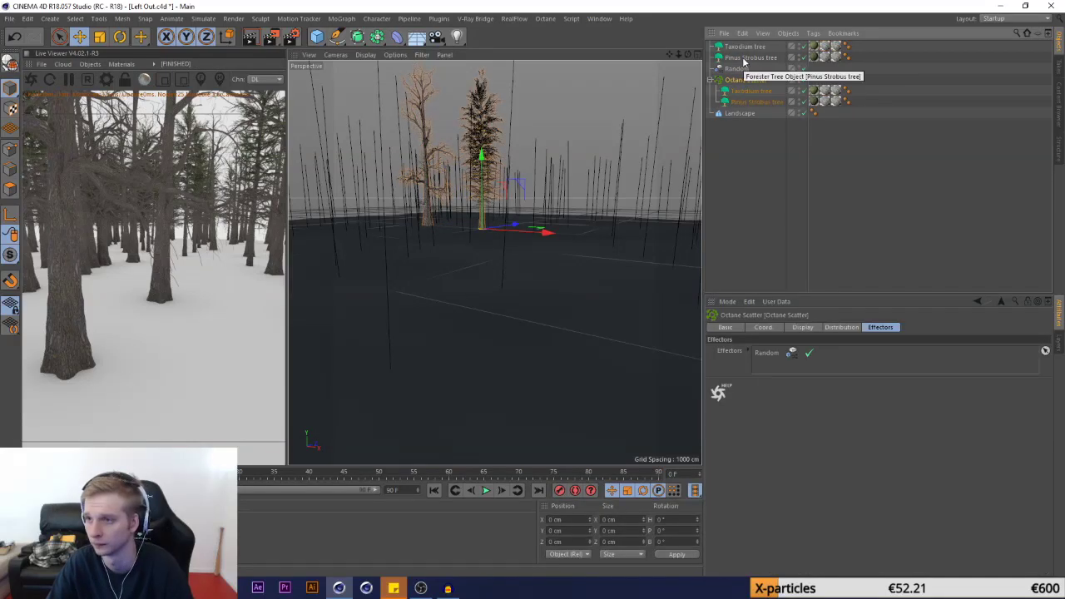
left_click(743, 47)
key("Delete")
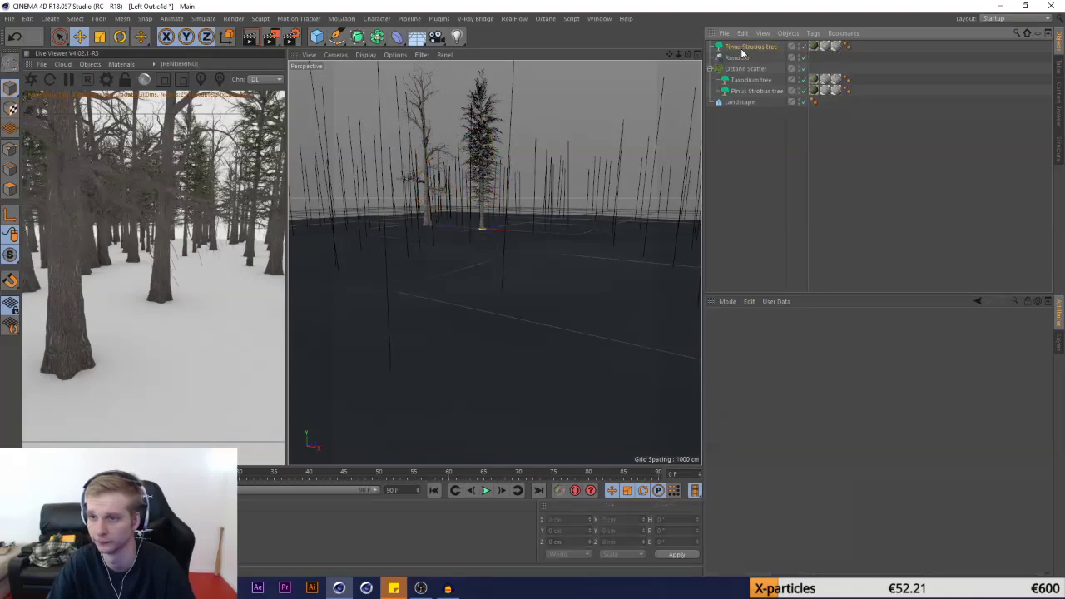
left_click(743, 50)
left_click_drag(515, 227, 685, 328)
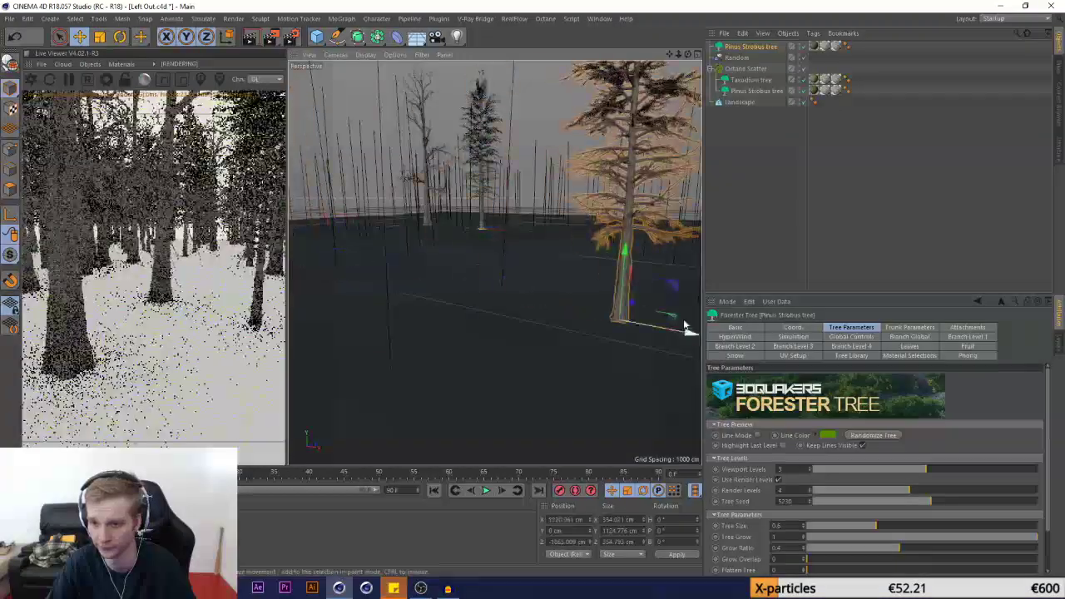
Reposition the standalone Pinus Strobus tree in the foreground at about X 1741 cm, Z -2390 cm
left_click_drag(632, 304, 547, 422)
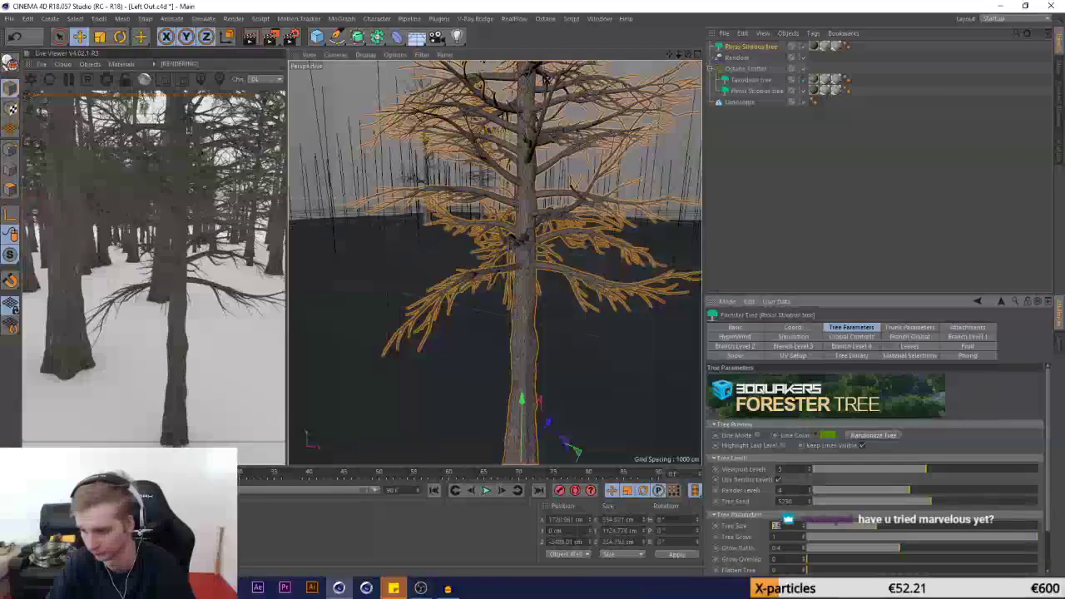
left_click(759, 91)
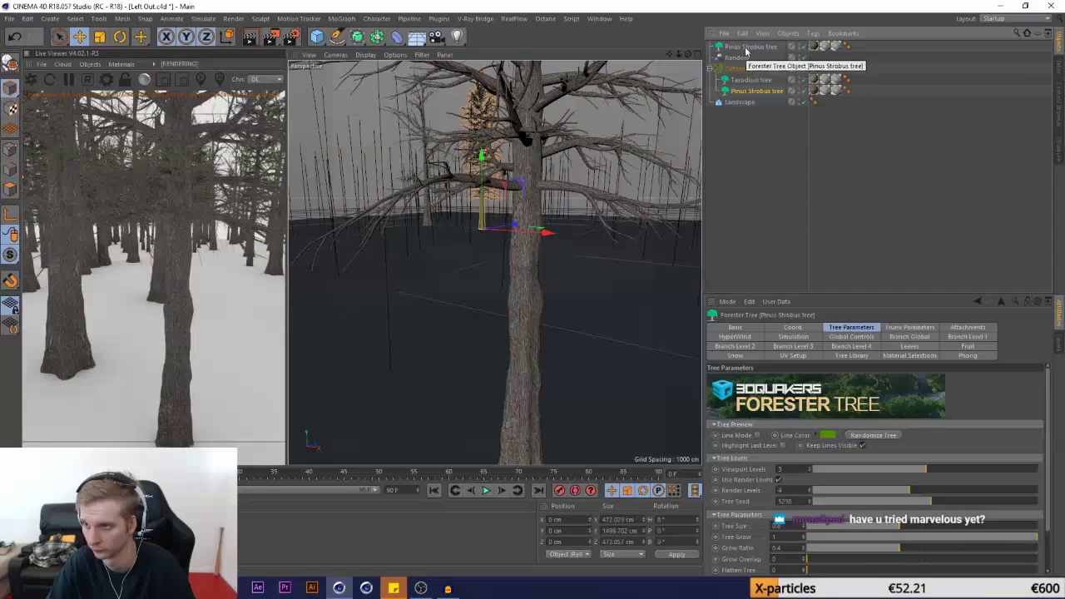
left_click(747, 49)
scroll(475, 262, "down", 6)
scroll(503, 291, "up", 5)
scroll(464, 333, "up", 3)
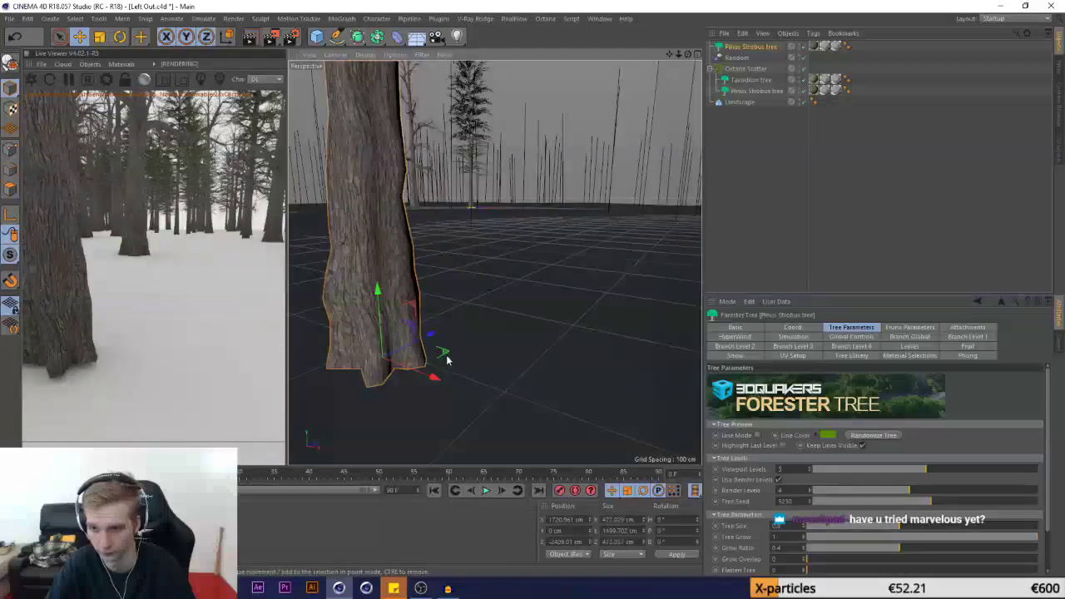
left_click_drag(443, 354, 495, 364)
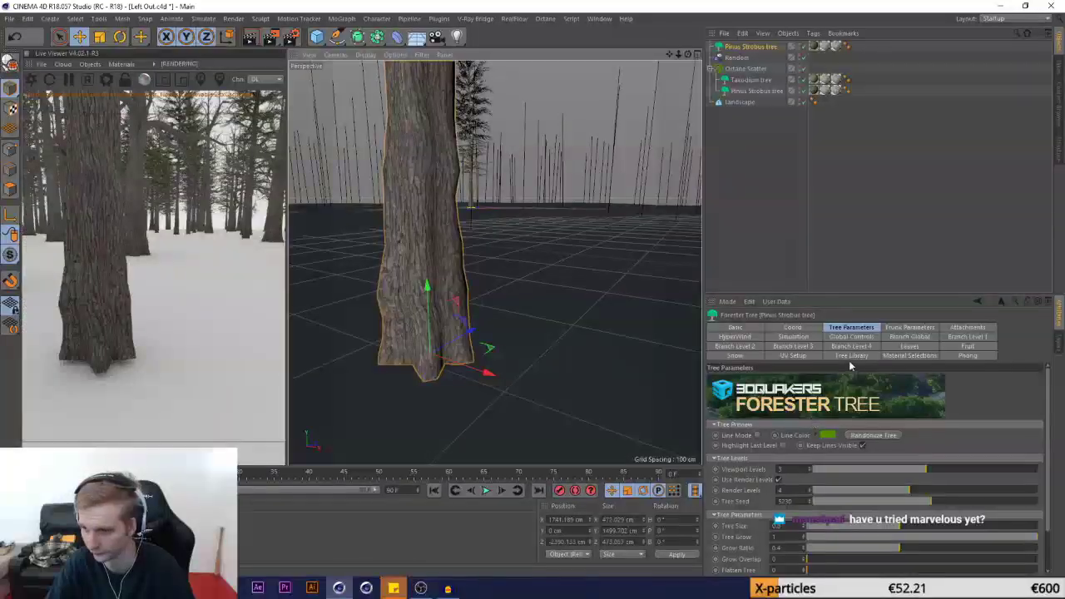
Flare the trunk base of both Pinus Strobus trees by raising the start of their Trunk Profile curve, and save the scene
left_click(756, 91)
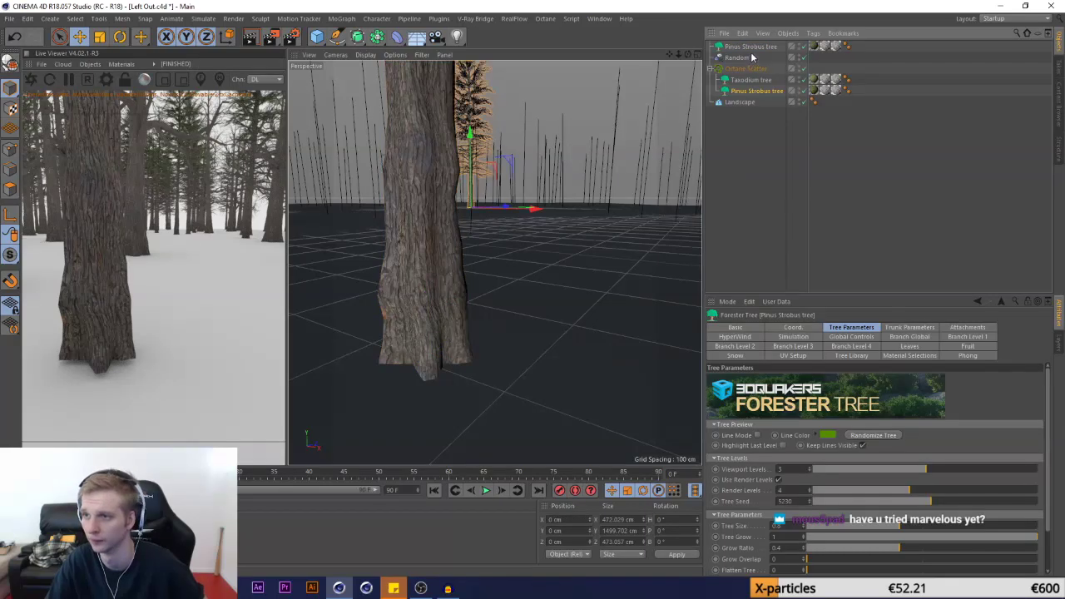
left_click(750, 47, "ctrl")
left_click(910, 328)
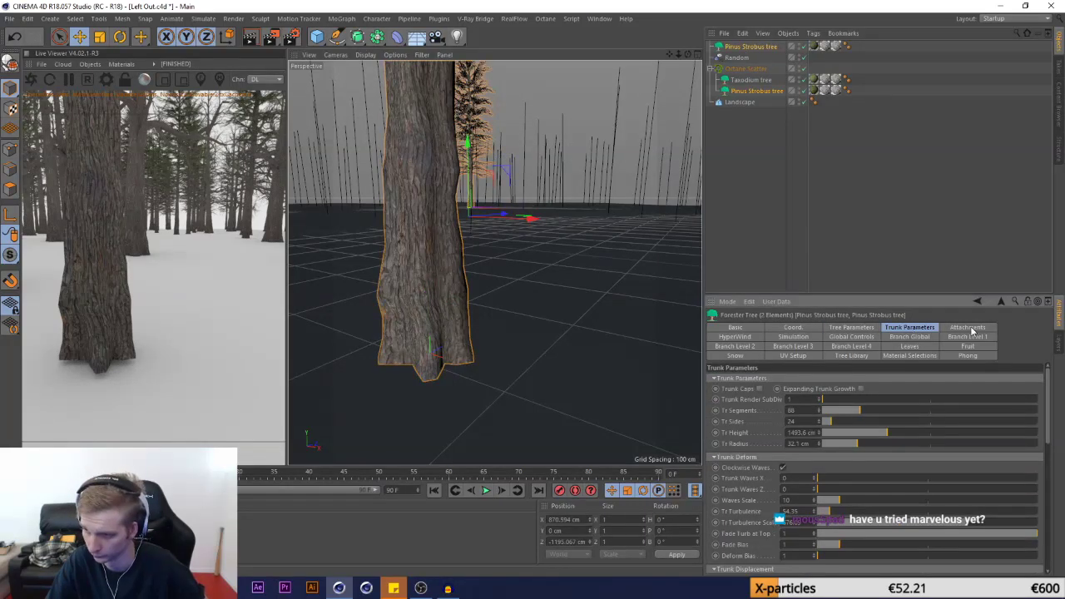
scroll(794, 505, "down", 6)
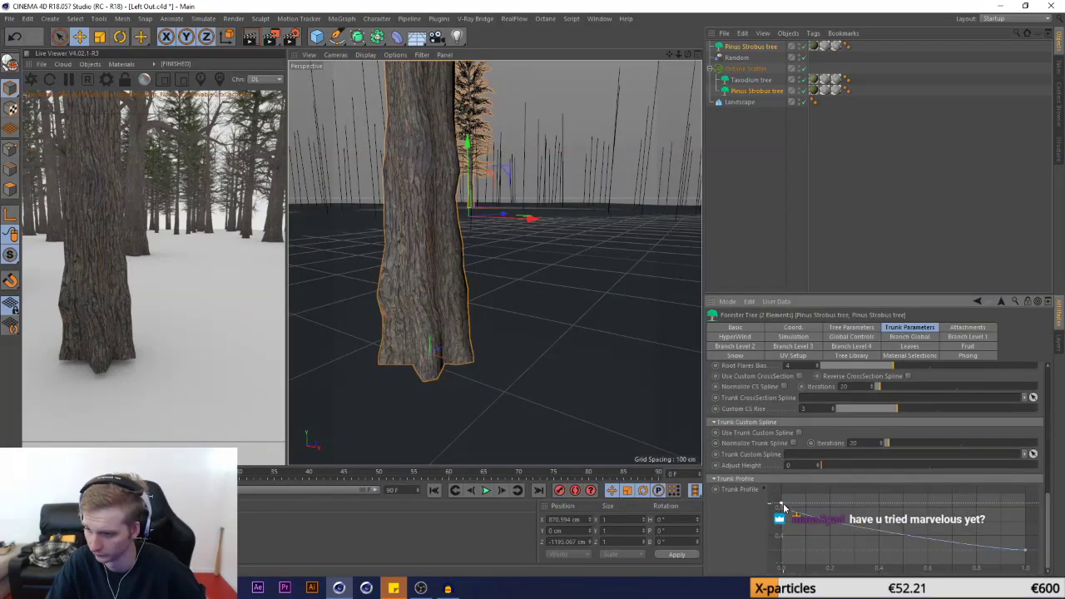
left_click_drag(777, 483, 767, 477)
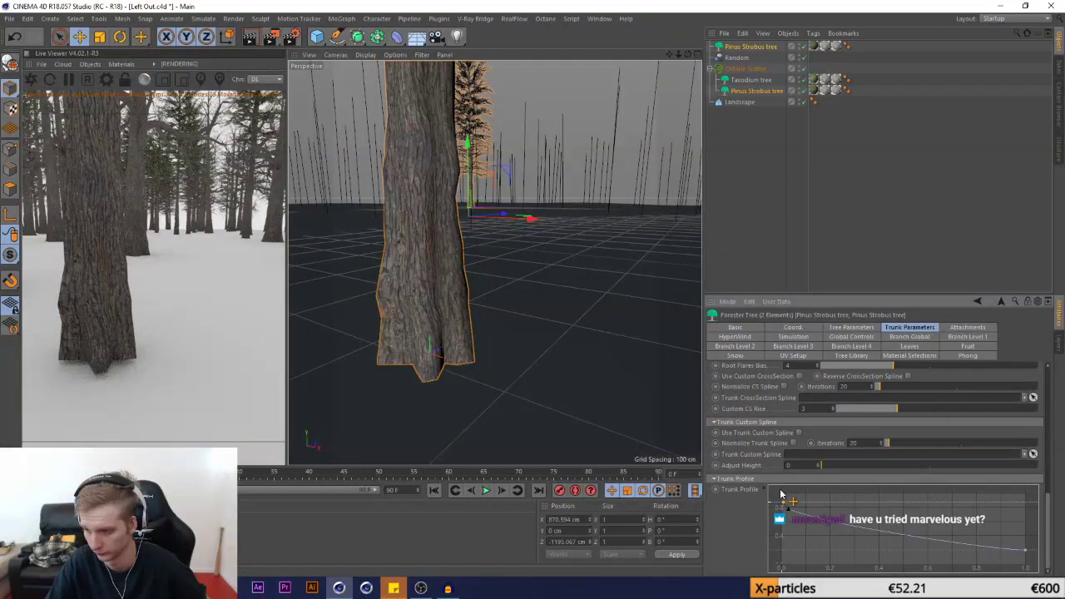
left_click_drag(782, 501, 780, 497)
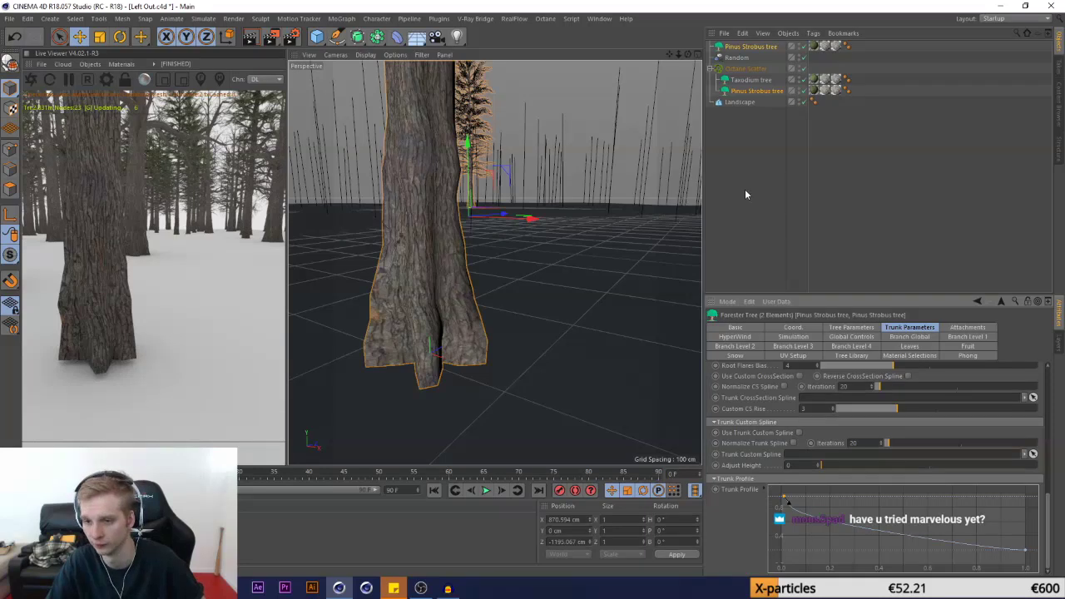
left_click(746, 192)
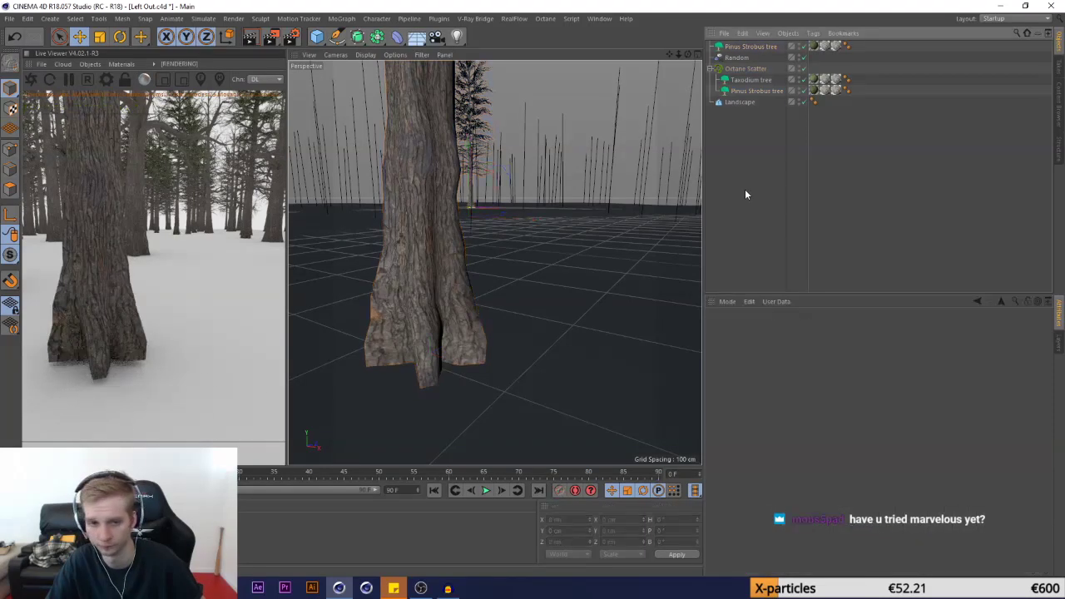
left_click(8, 18)
left_click(45, 108)
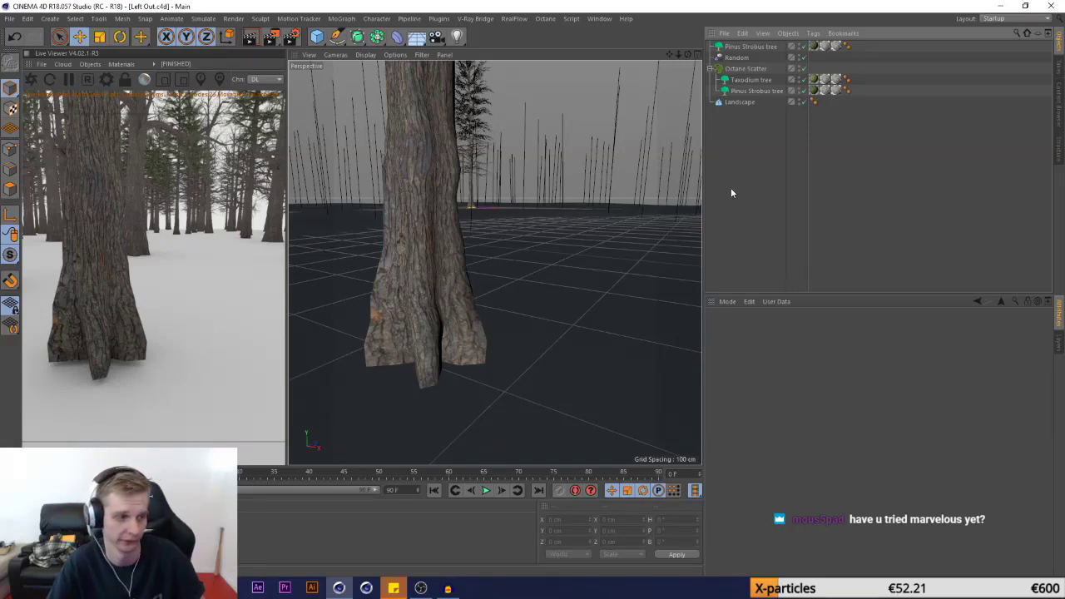
Add an Octane camera from a low view across the open snow in front of the scattered forest
scroll(535, 245, "down", 5)
scroll(505, 276, "up", 7)
scroll(513, 278, "down", 1)
scroll(499, 278, "down", 4)
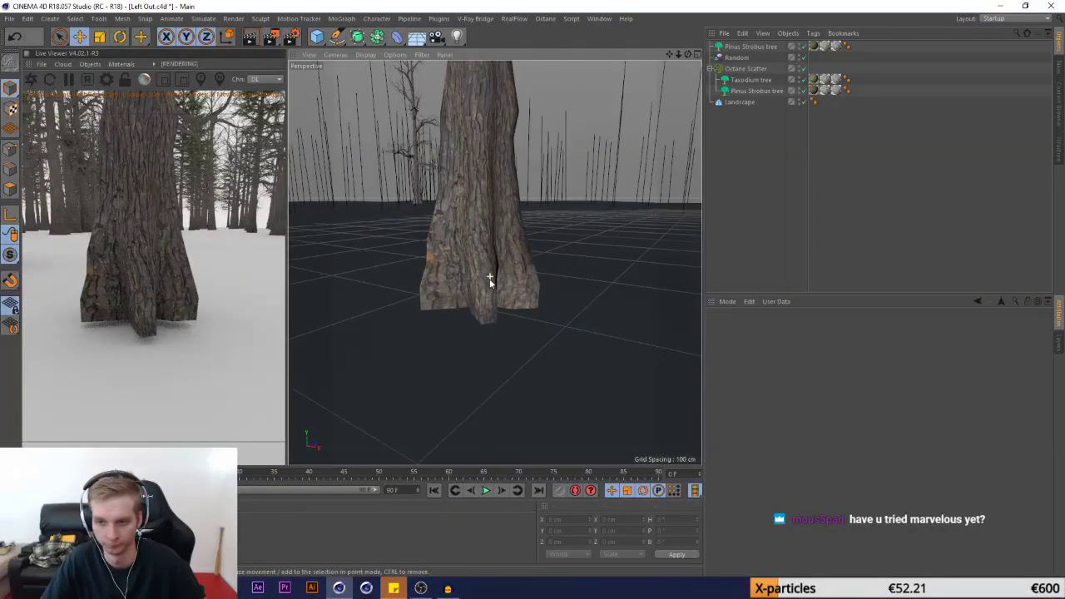
scroll(412, 341, "down", 3)
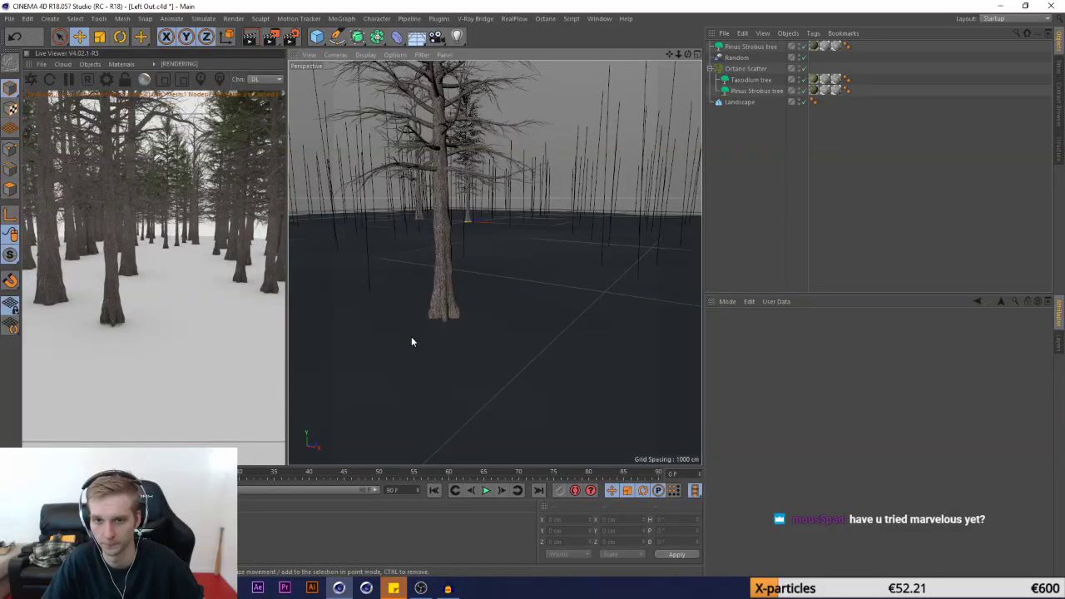
left_click(725, 91)
left_click_drag(555, 234, 556, 257, "alt")
scroll(555, 254, "up", 3)
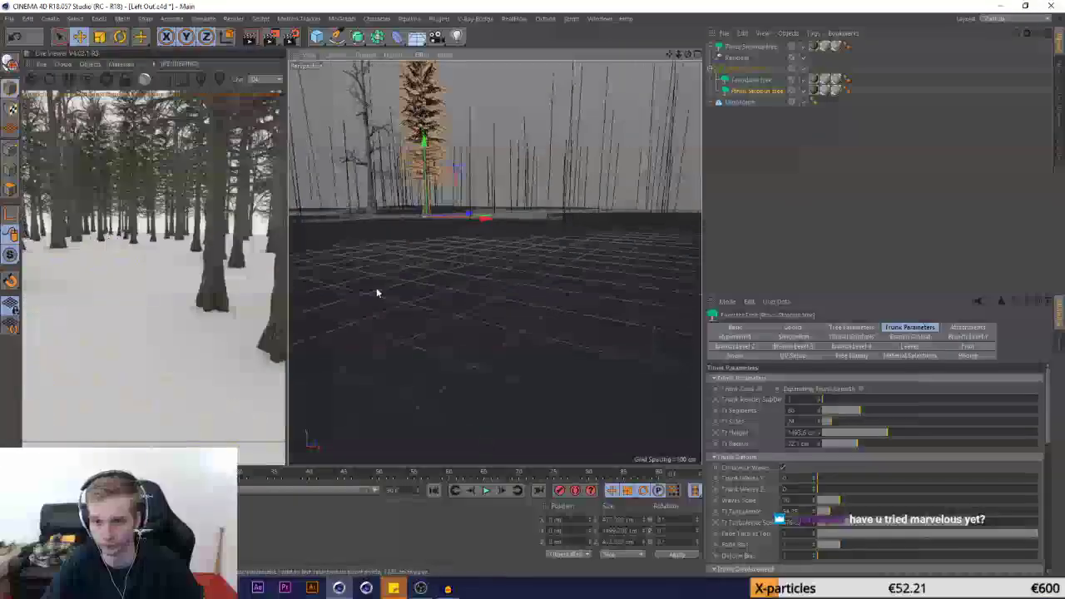
left_click_drag(376, 288, 429, 288, "alt")
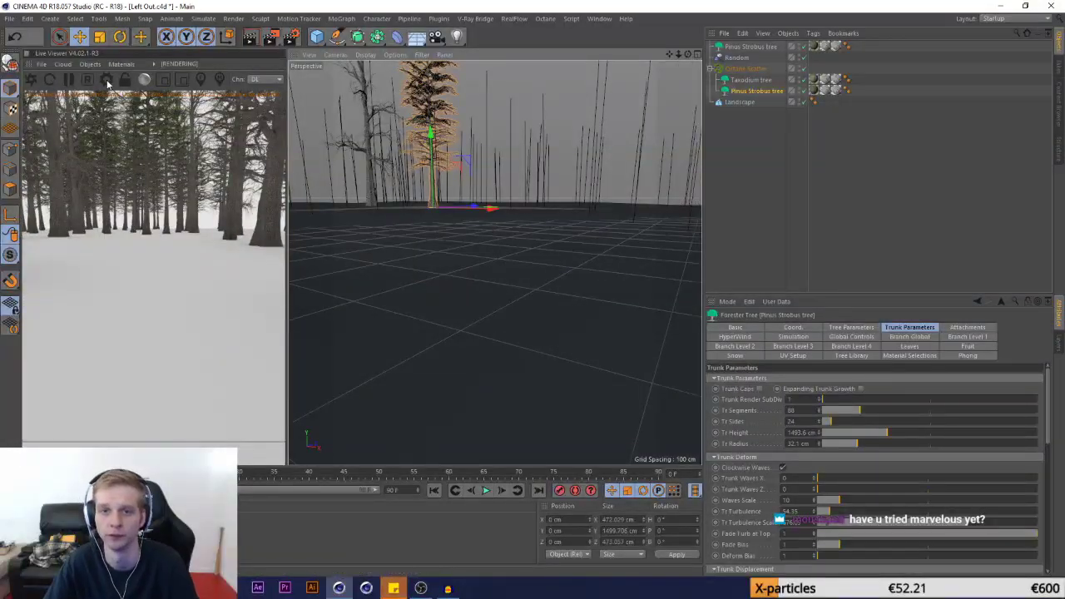
left_click(89, 64)
left_click(100, 77)
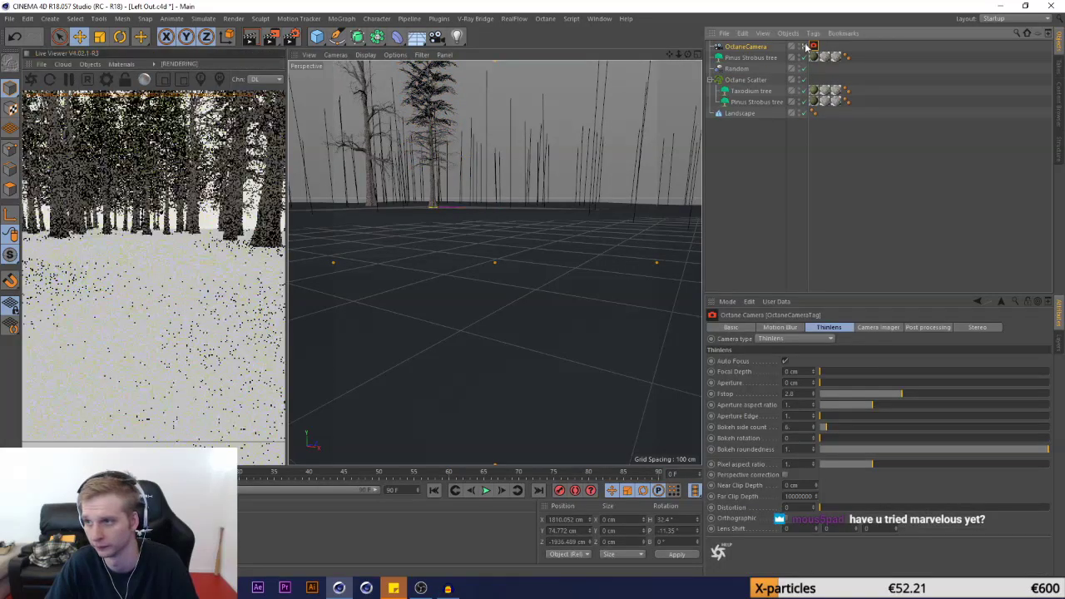
Level the Octane camera with a pitch of 0° and set its focal length to 60 mm
left_click(668, 531)
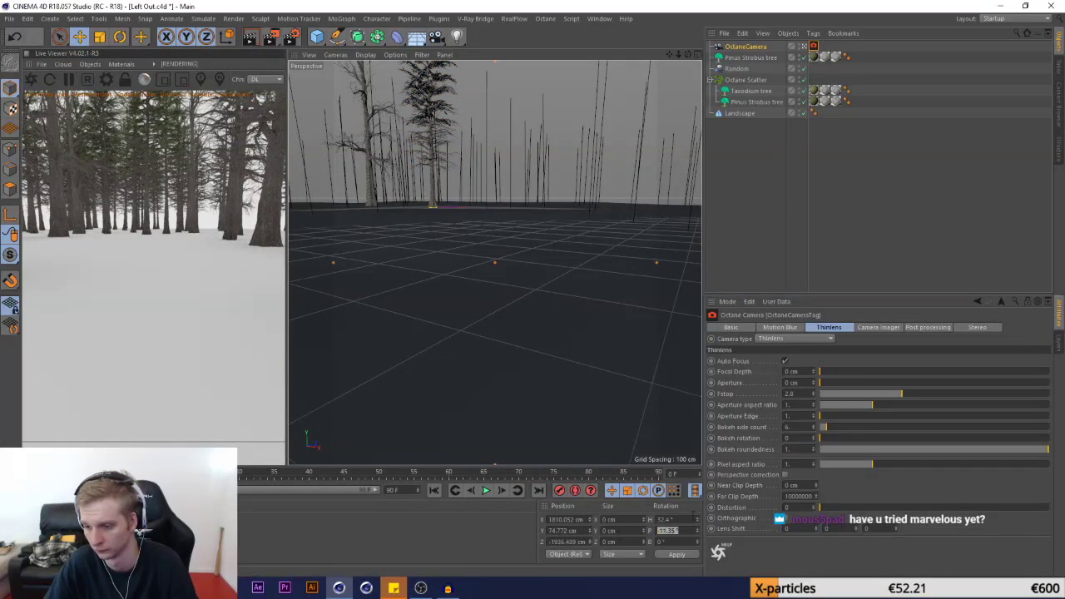
type("5")
key("Return")
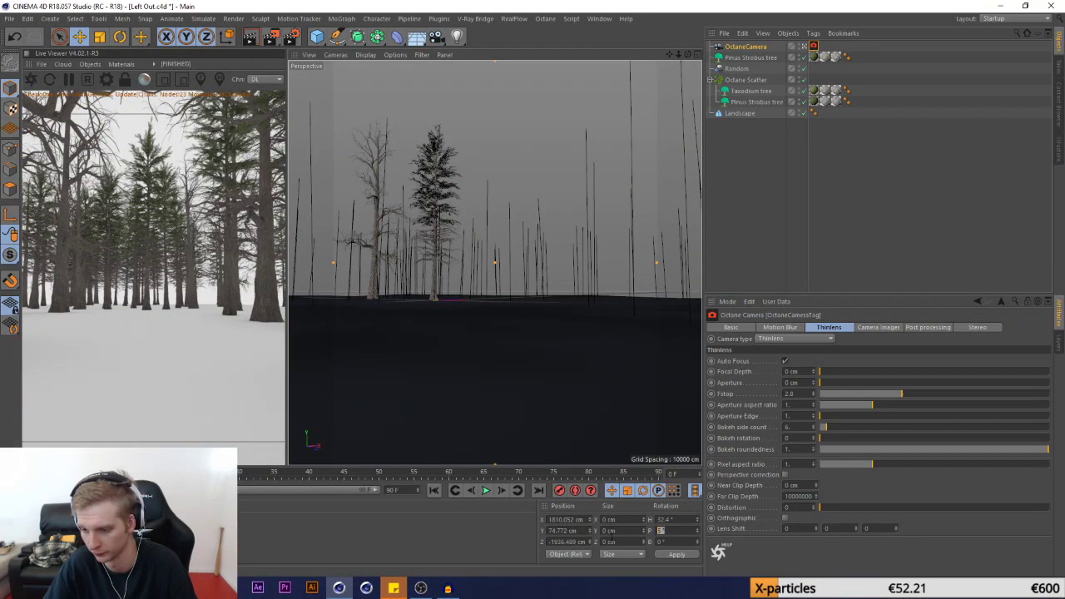
type("0")
key("Return")
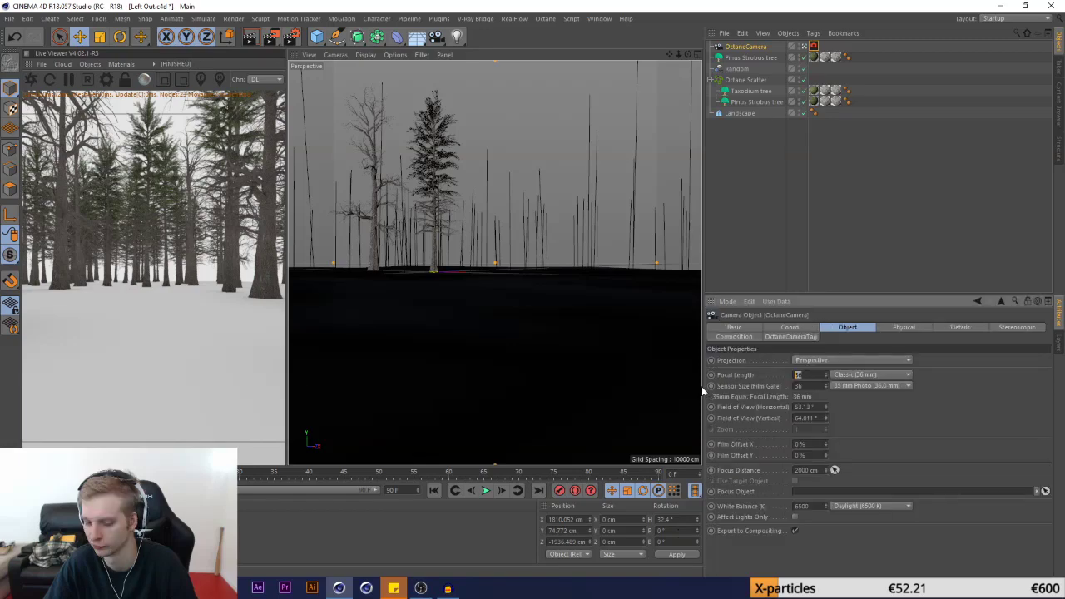
type("60")
key("Return")
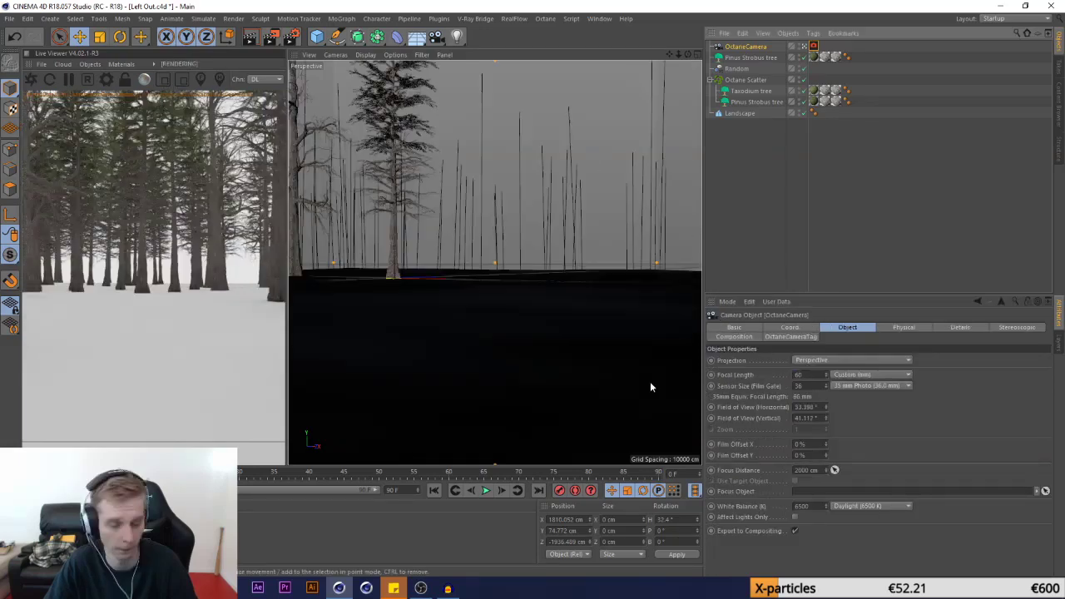
Set the Octane camera's pitch to -3° and shift the camera up and back to reframe the forest
double_click(661, 531)
type("3")
key("Return")
double_click(660, 531)
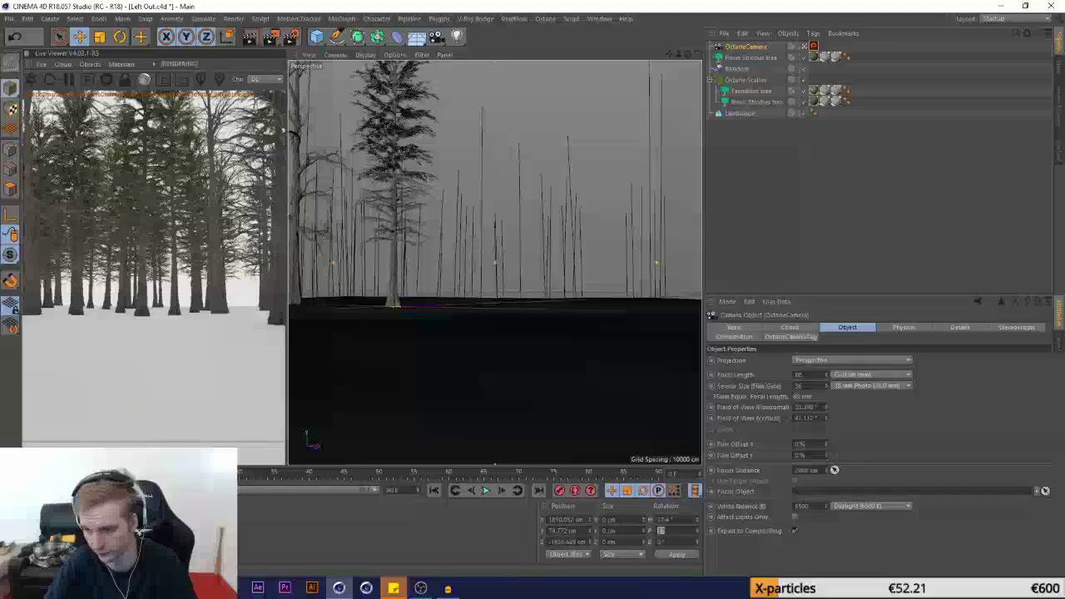
type("-3")
key("Return")
left_click_drag(669, 55, 612, 51)
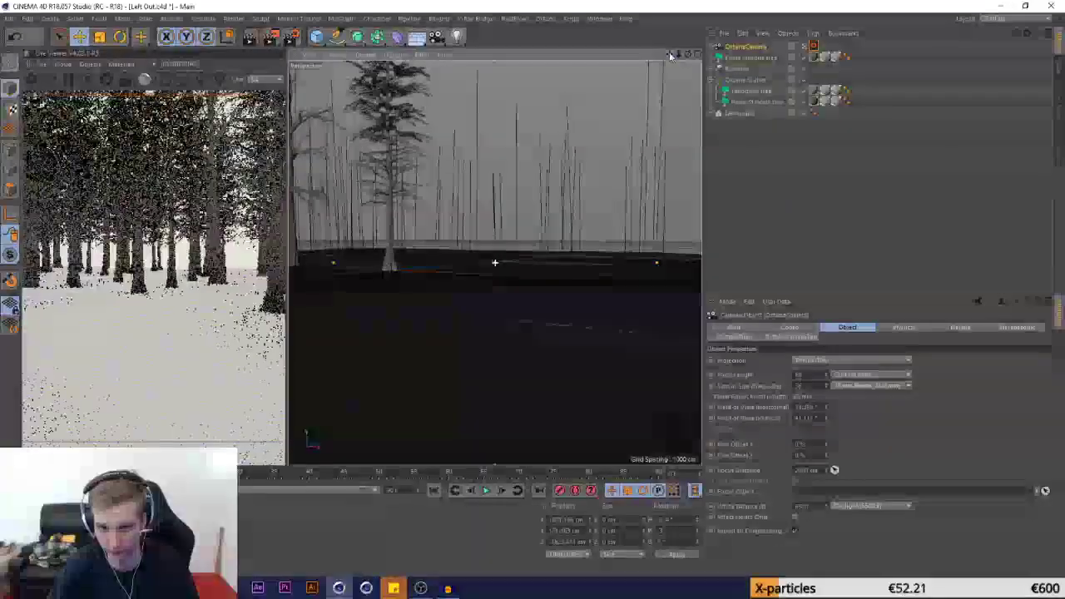
mouse_move(680, 55)
left_mouse_down()
mouse_move(607, 58)
mouse_move(696, 56)
left_mouse_up()
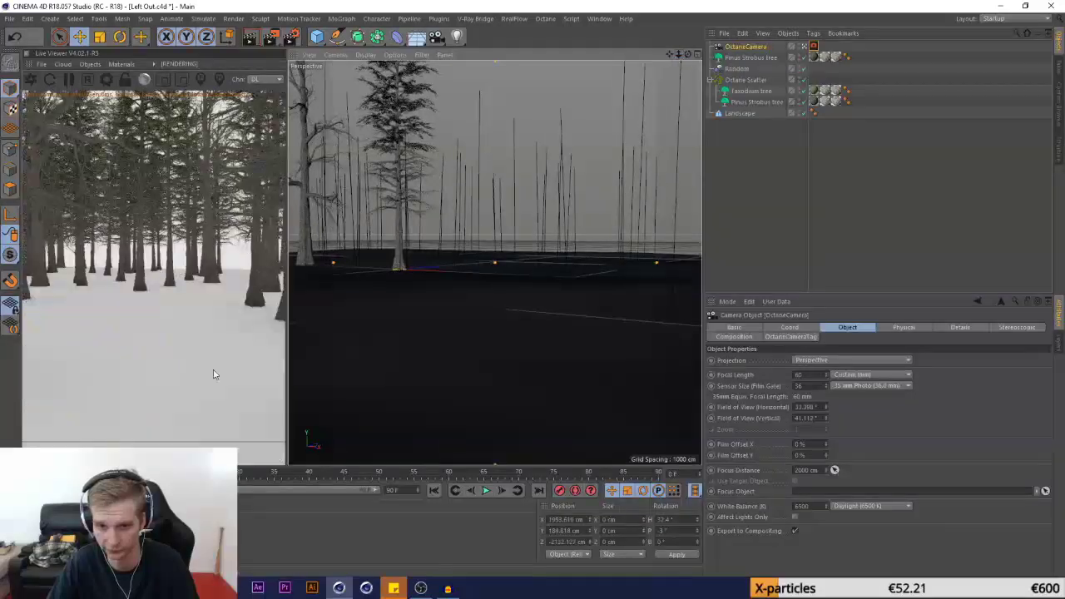
Set the Octane Scatter's distribution Count to 200
left_click(746, 80)
left_click(832, 328)
type("200")
key("Return")
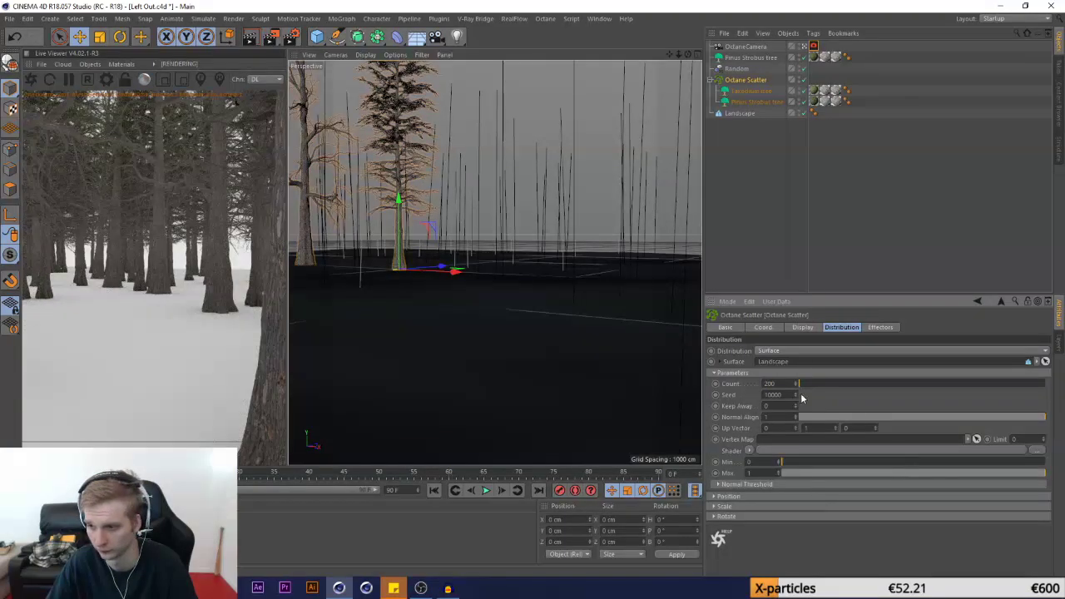
Step the Octane Scatter's Seed down one value at a time to past 9994, trying different tree layouts
left_click(796, 398)
left_click(796, 398)
left_click(796, 398)
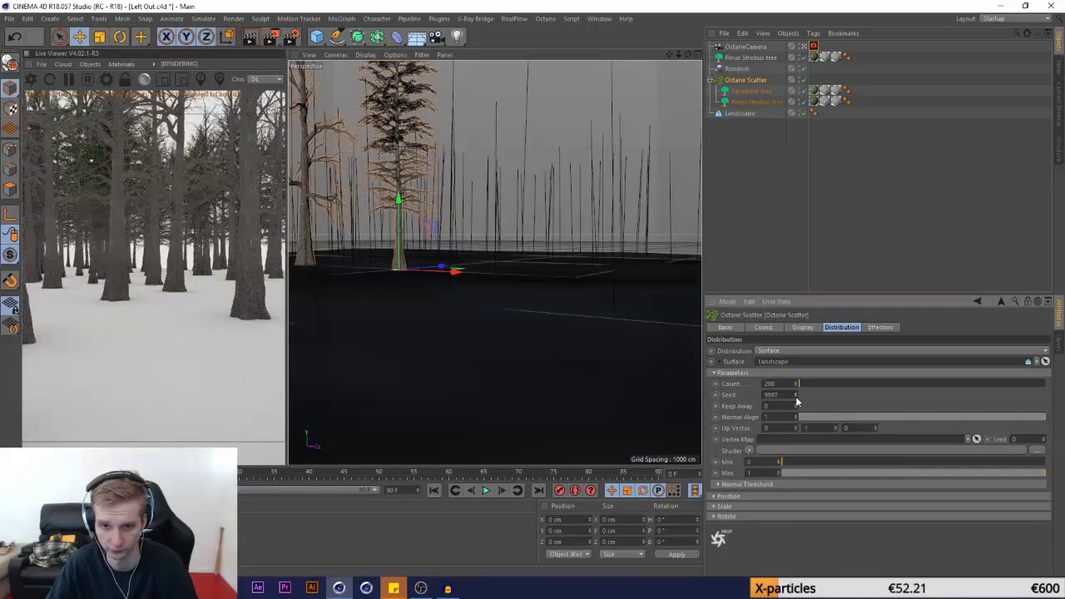
left_click(796, 399)
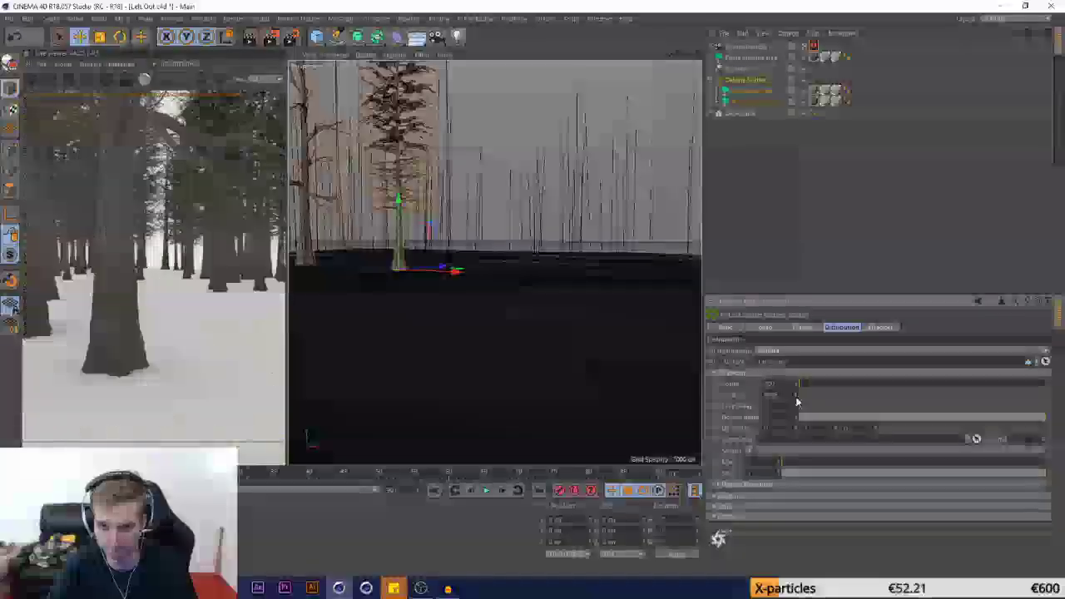
left_click(796, 399)
left_click(796, 398)
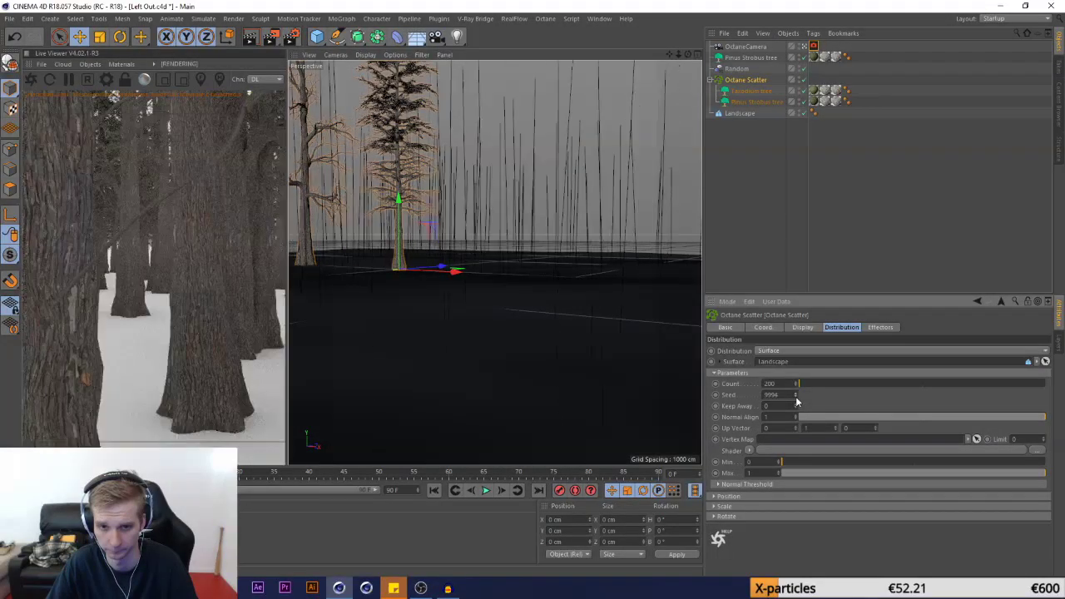
left_click(796, 399)
Add random X and Z position offsets to the scattered trees in the Random effector
left_click(731, 68)
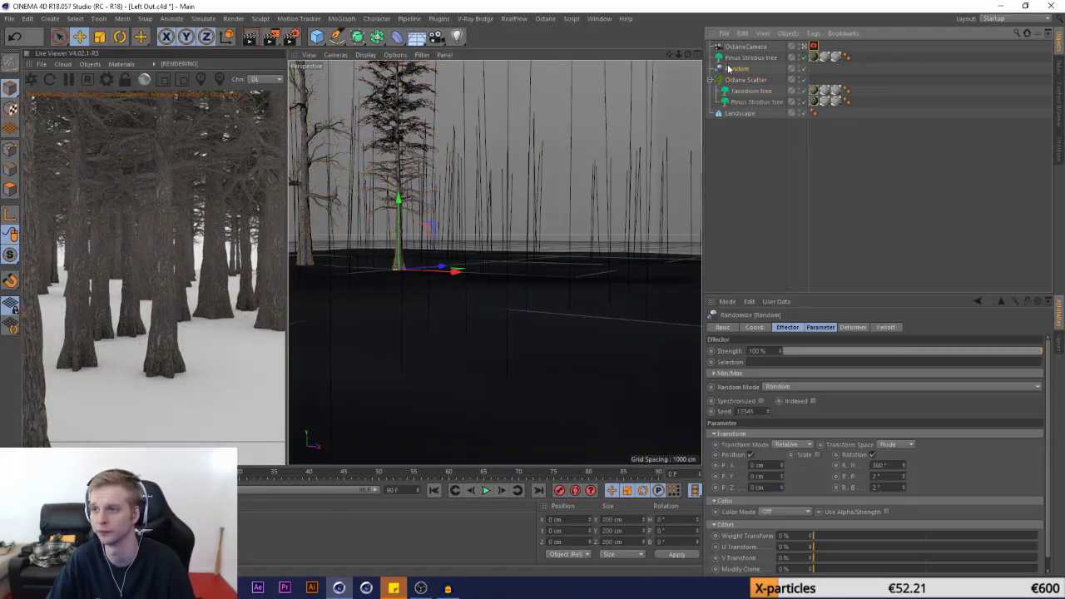
left_click_drag(783, 466, 783, 336)
left_click_drag(782, 488, 783, 592)
Lower the Octane Scatter's Seed to 9987 for a new tree arrangement
left_click(745, 79)
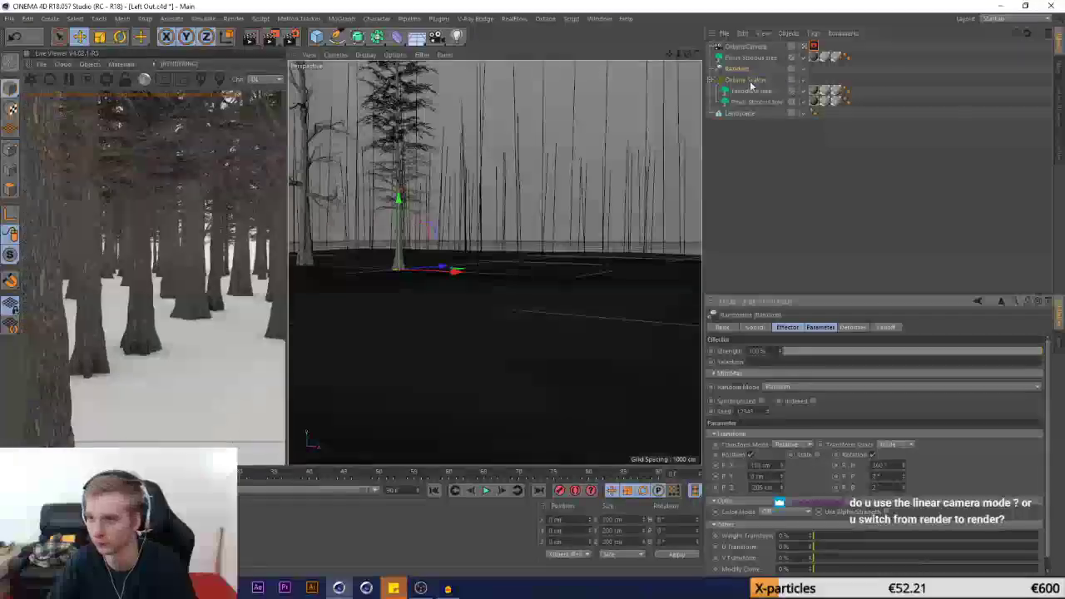
left_click(797, 397)
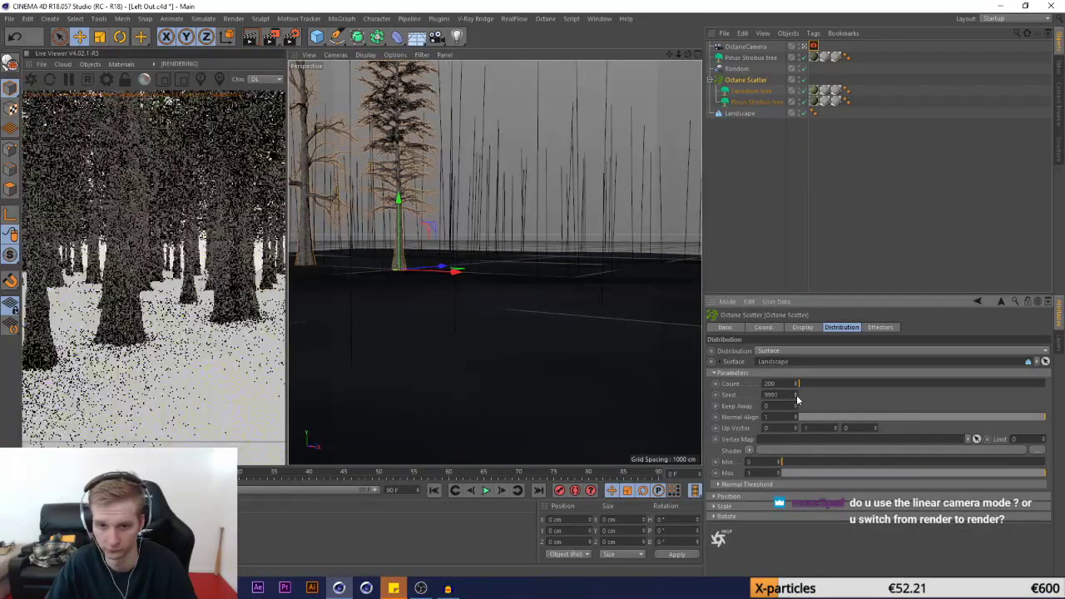
left_click(797, 397)
left_click(796, 397)
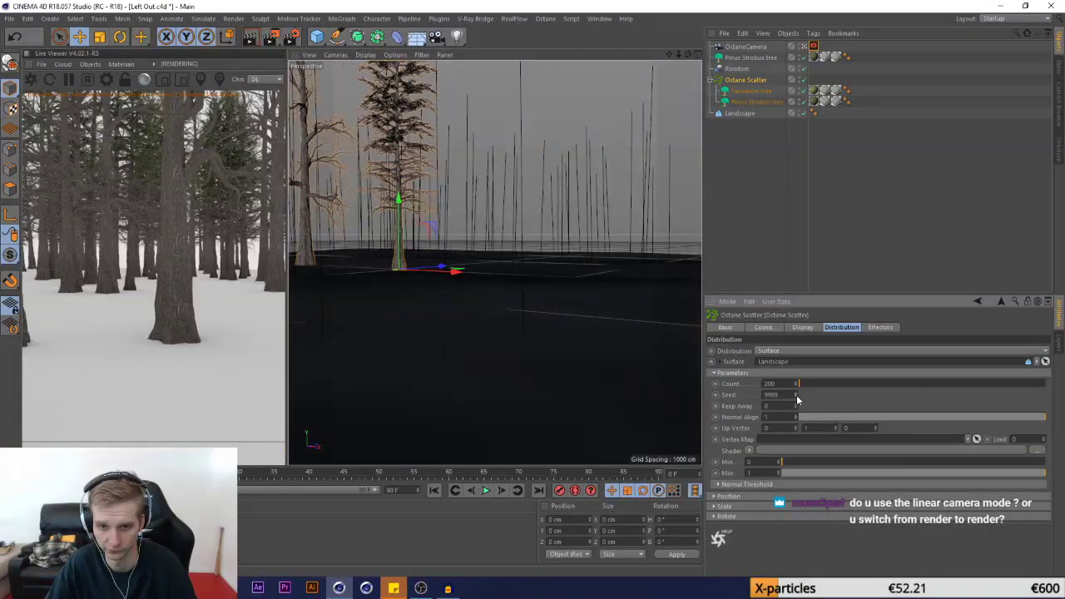
left_click(797, 397)
left_click(797, 397)
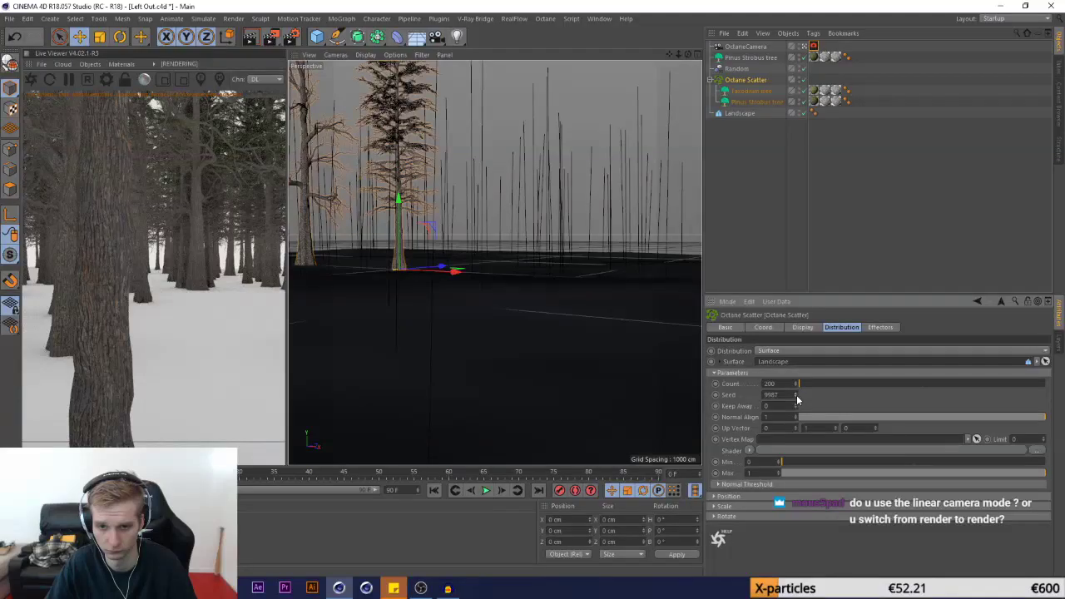
Move the Octane camera to about X 2067 cm, Z -2062 cm to reframe the forest, and open its camera tag settings
left_click(745, 50)
mouse_move(670, 54)
left_mouse_down()
mouse_move(635, 51)
mouse_move(671, 54)
left_mouse_up()
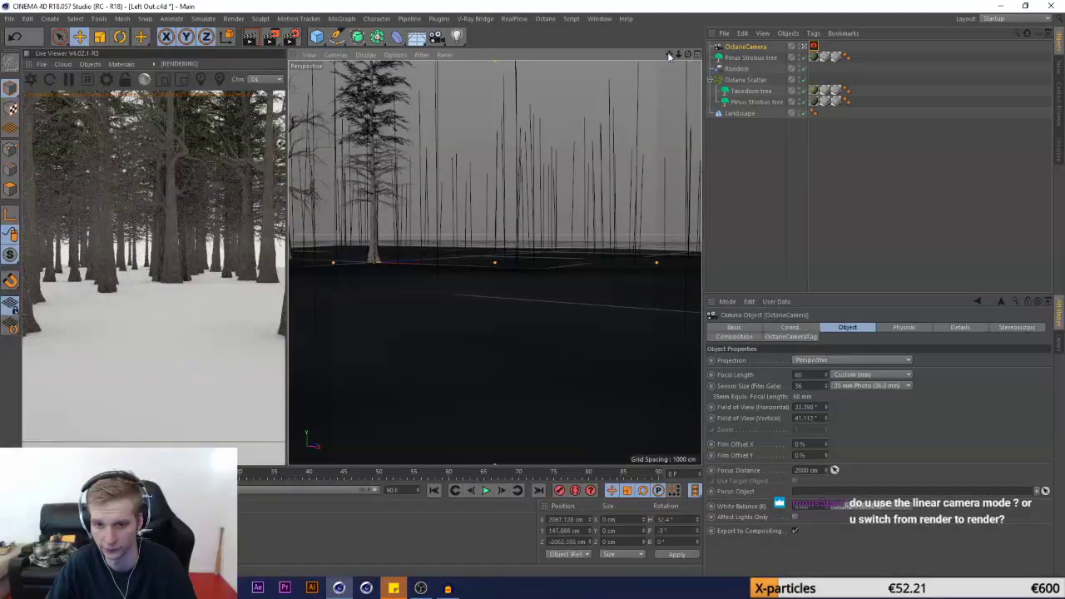
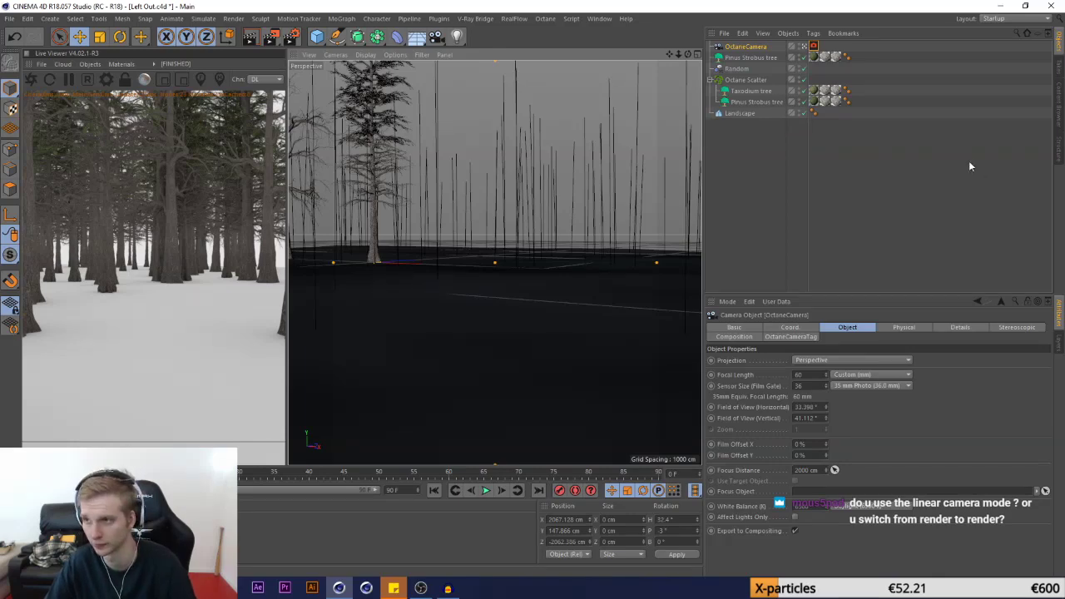
left_click(813, 46)
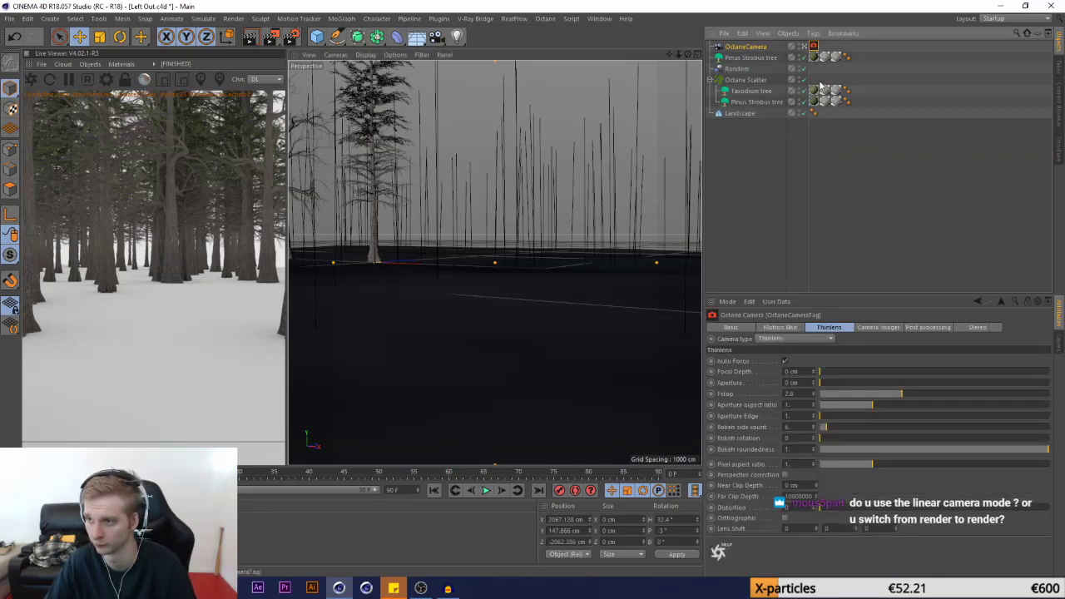
Enable the Octane camera's imager, browse its film response presets, and disable the imager again
left_click(876, 327)
left_click(785, 361)
left_click(814, 416)
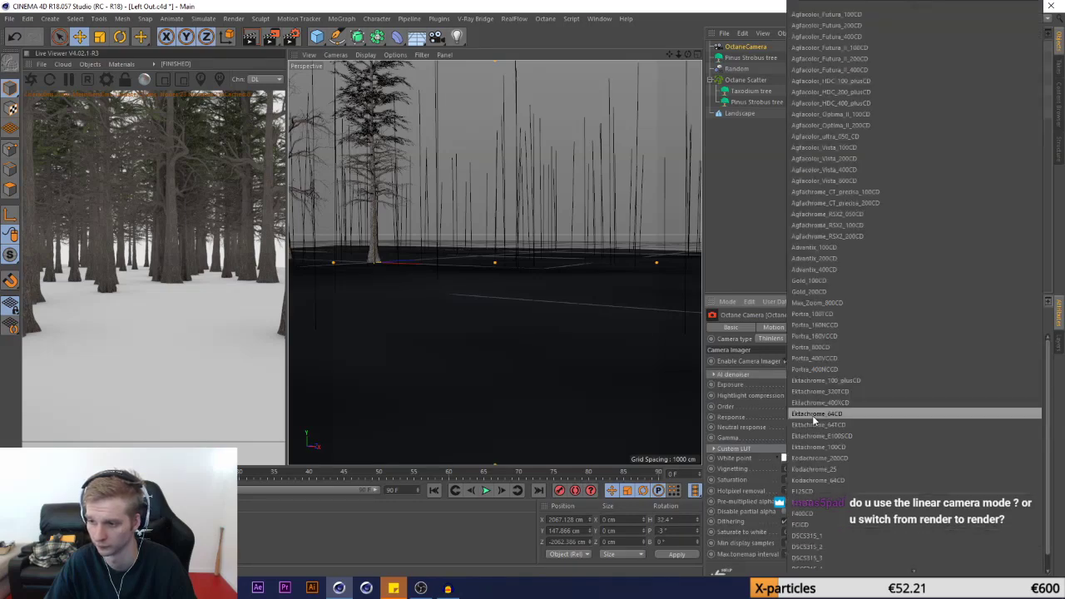
left_click(764, 139)
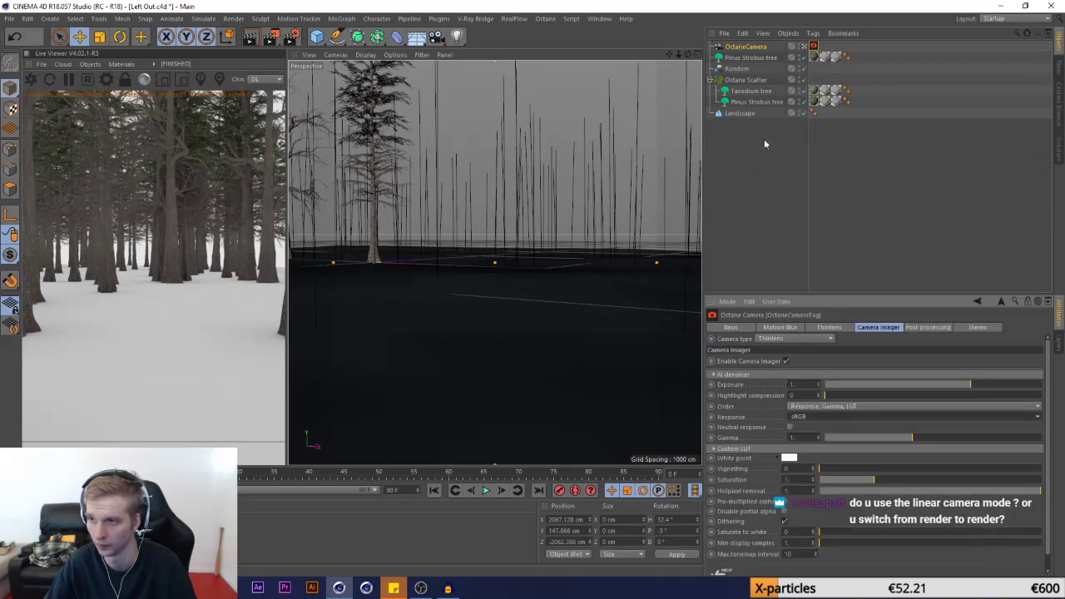
left_click(786, 361)
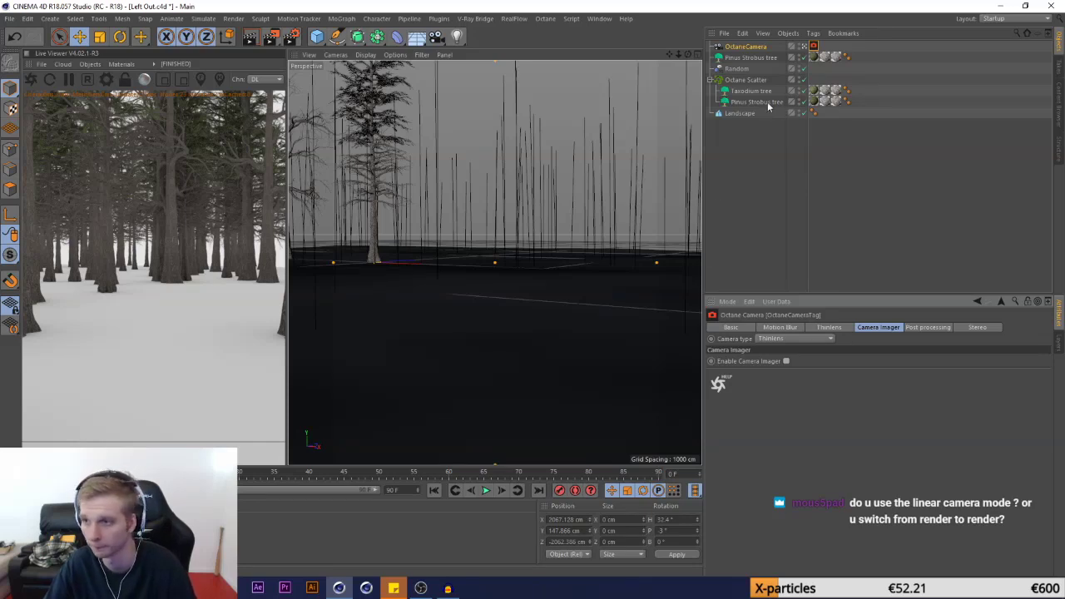
Reset the standalone Pinus Strobus tree's X and Z position to 0 cm
left_click(747, 58)
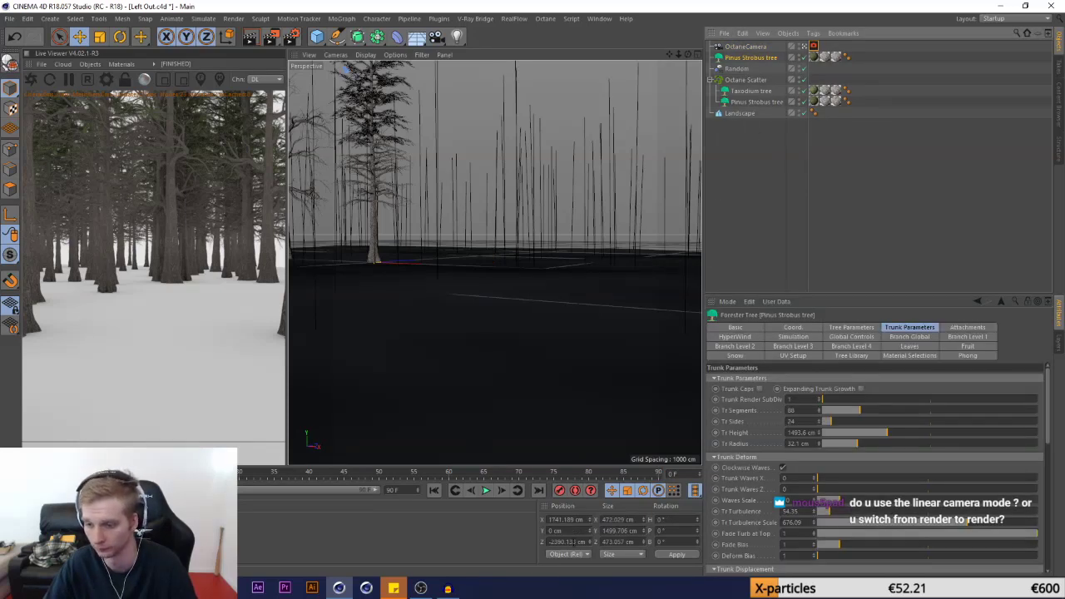
left_click_drag(574, 542, 552, 541)
type("0")
type("0")
key("Return")
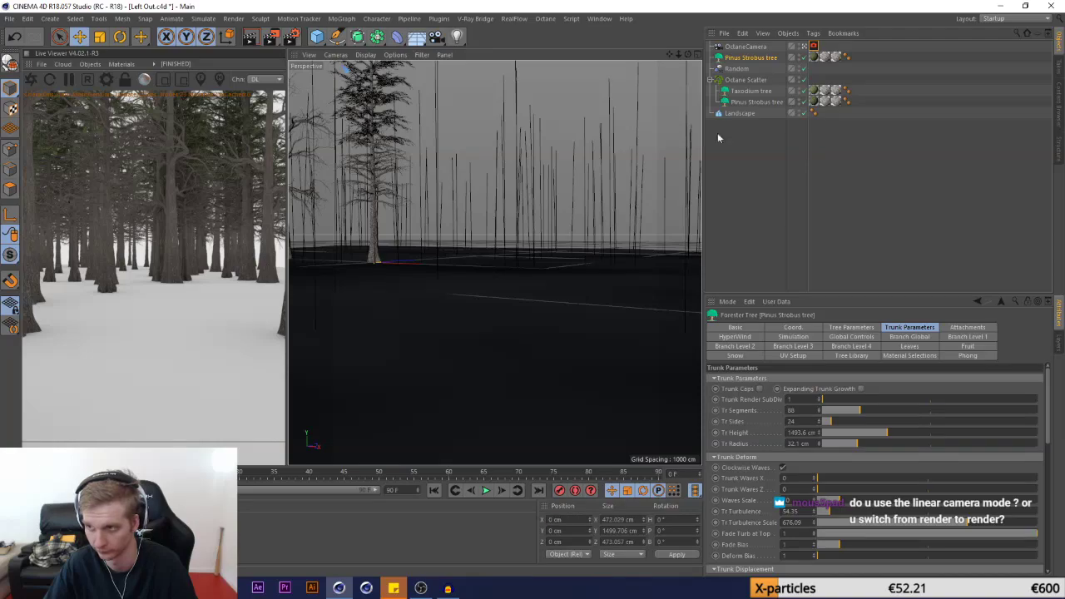
Add a Protection tag to the OctaneCamera to lock its position and rotation
left_click(756, 47)
right_click(758, 46)
mouse_move(776, 54)
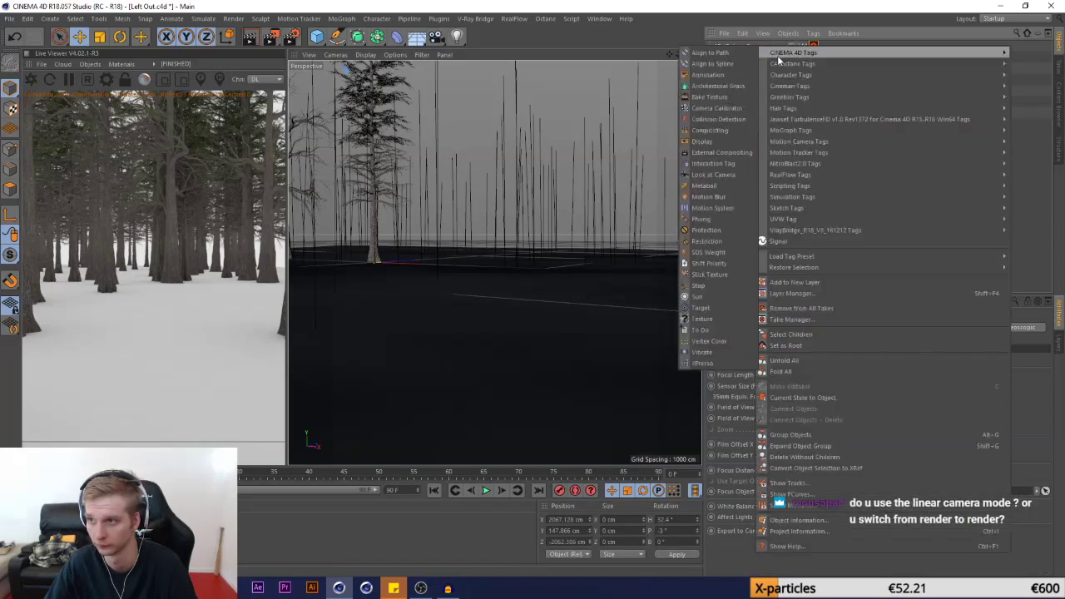
left_click(720, 227)
Move the standalone Pinus Strobus tree close in front of the camera as a foreground trunk, at about X 1980 cm, Z -2000 cm
left_click(804, 47)
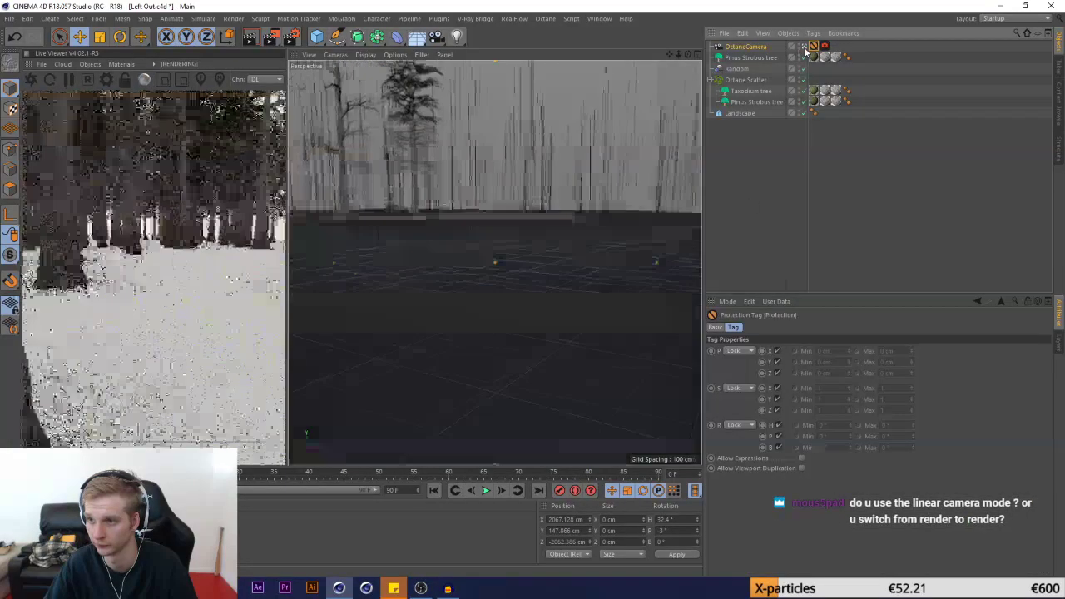
left_click(756, 48)
left_click_drag(571, 272, 473, 281, "alt")
right_click_drag(509, 278, 499, 229, "alt")
left_click(751, 57)
left_click_drag(502, 226, 556, 326)
left_click_drag(543, 277, 519, 288)
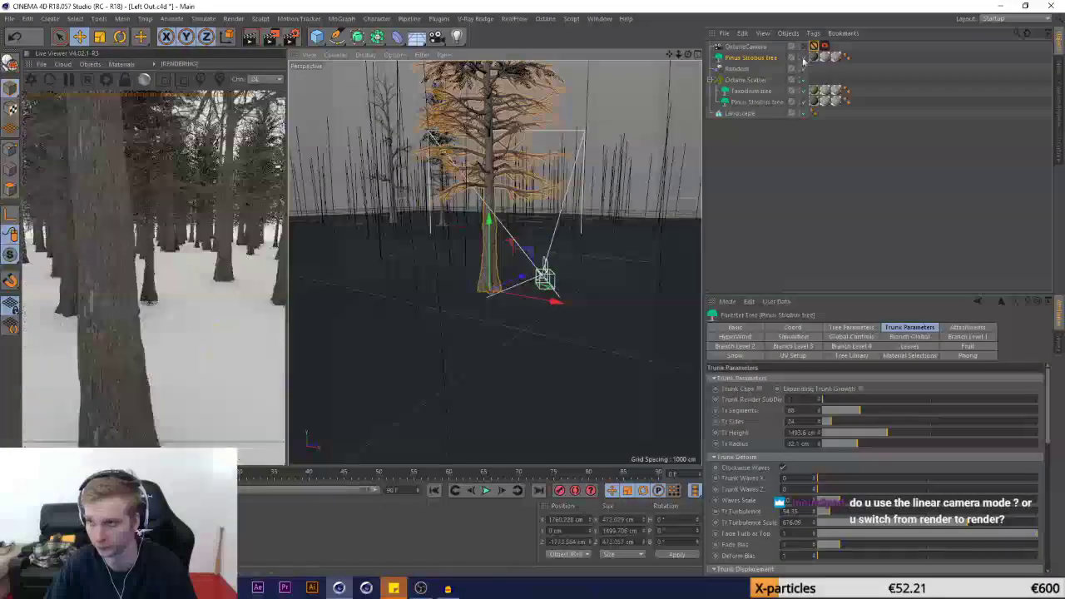
left_click(804, 47)
left_click_drag(407, 436, 438, 457)
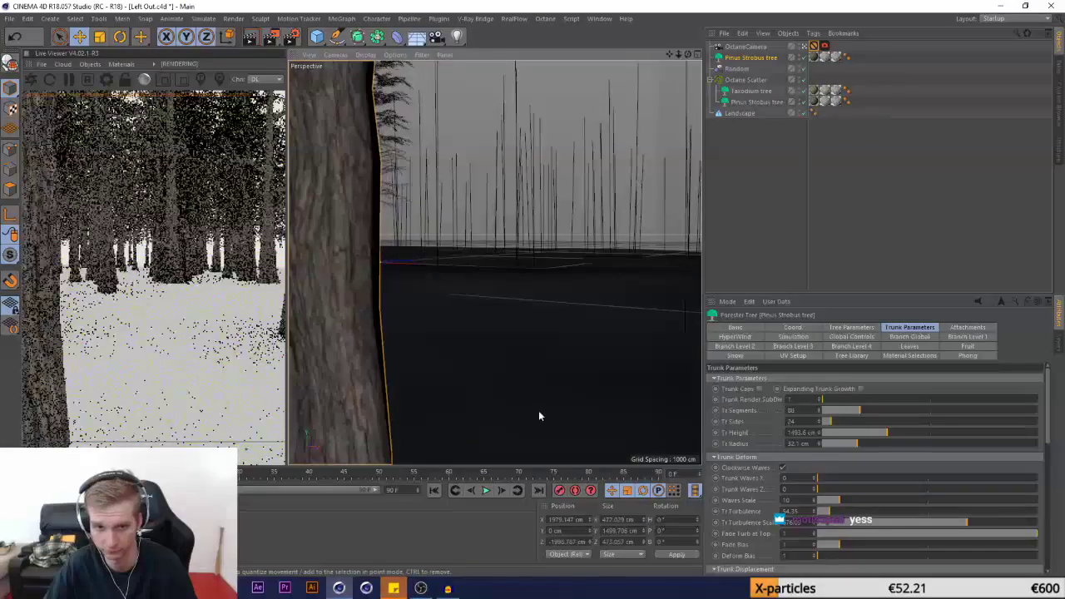
Leave the camera view and examine the bark texture on the foreground tree's trunk and branches up close
left_click(116, 533)
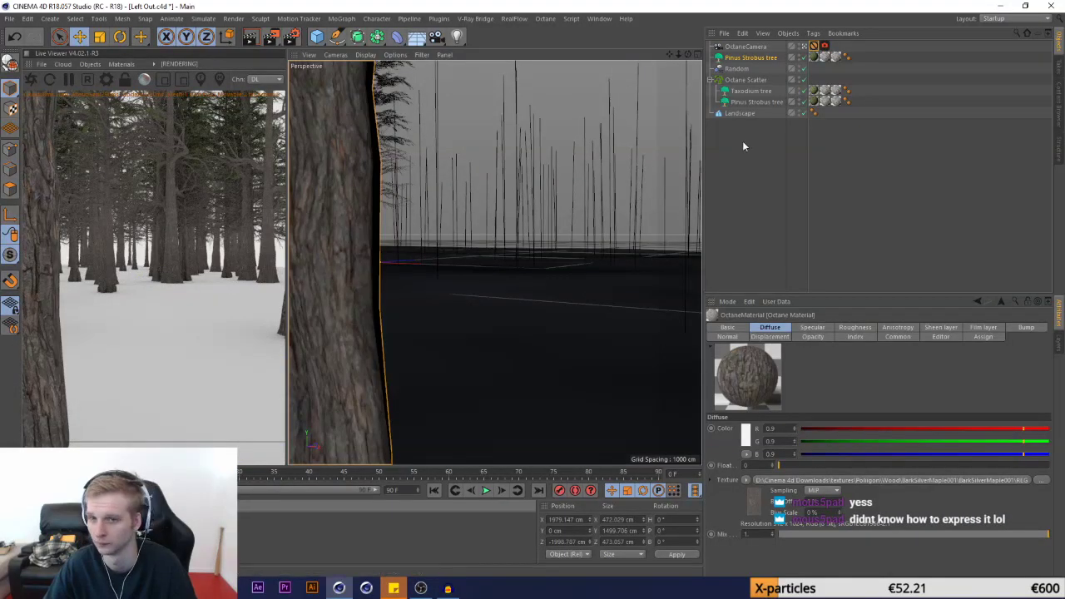
left_click(12, 37)
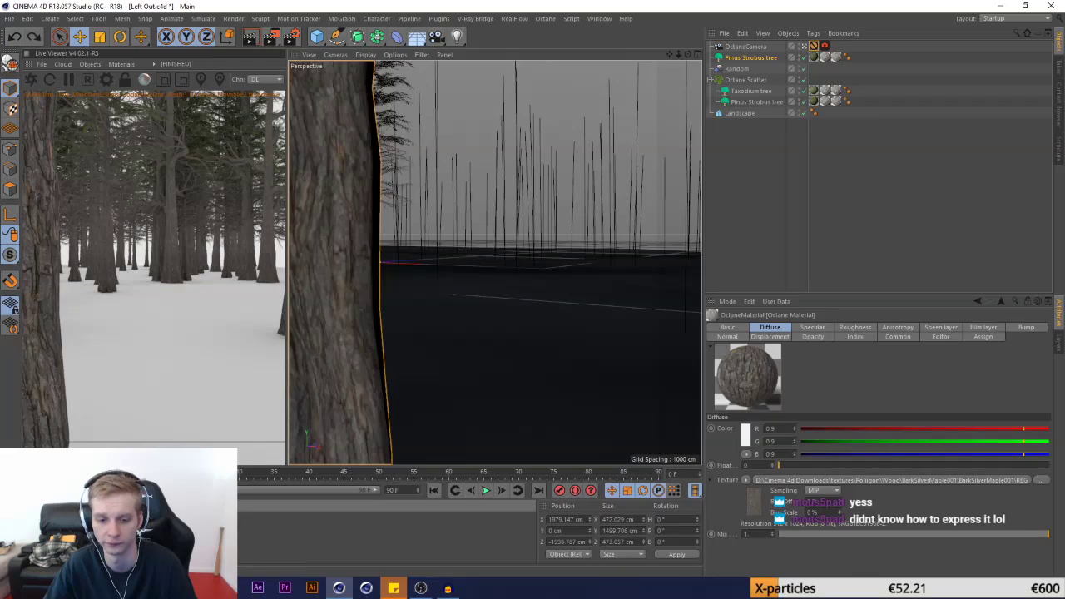
left_click(33, 37)
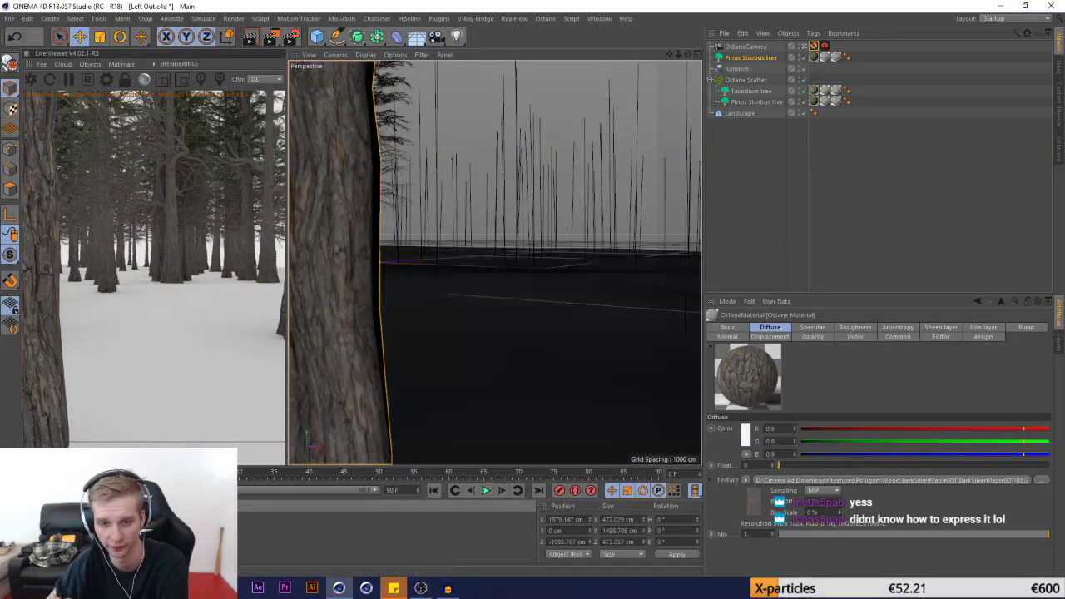
left_click(804, 47)
scroll(541, 347, "down", 5)
scroll(533, 178, "up", 2)
scroll(485, 250, "up", 5)
scroll(484, 248, "up", 5)
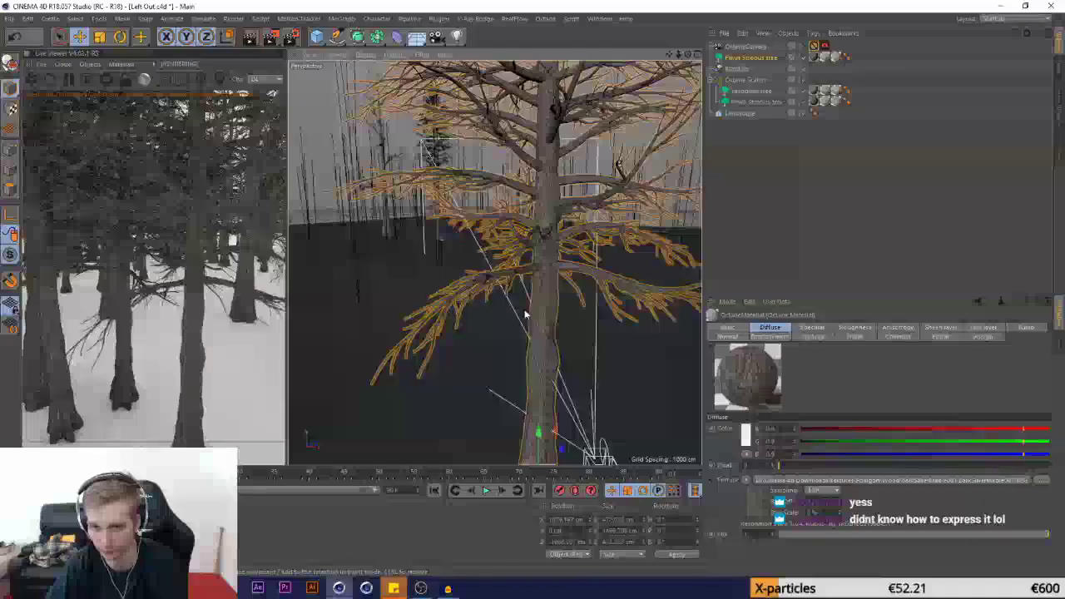
scroll(538, 278, "up", 4)
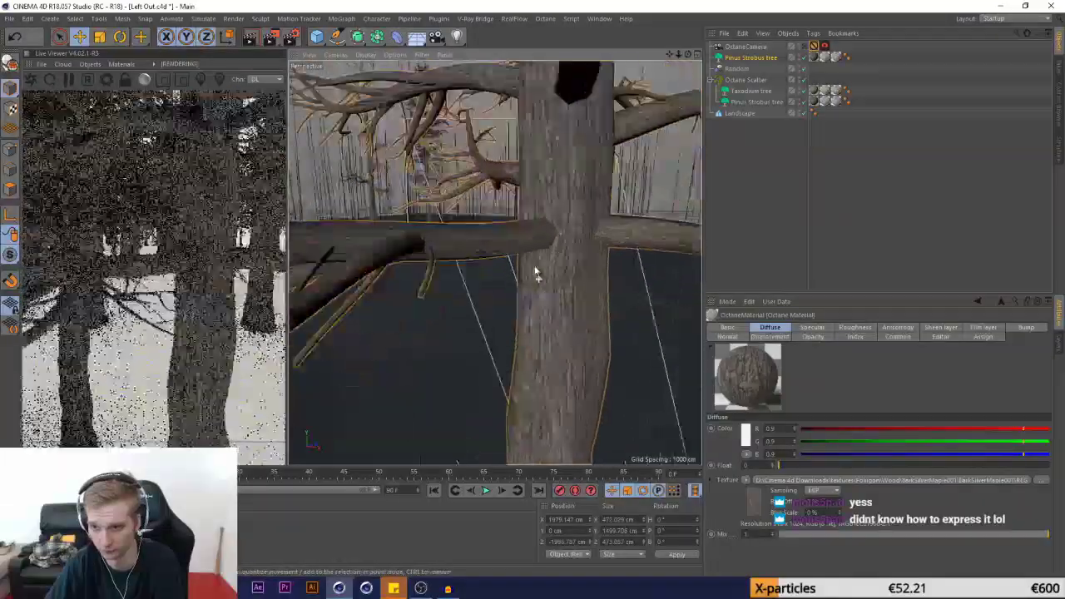
scroll(536, 271, "up", 2)
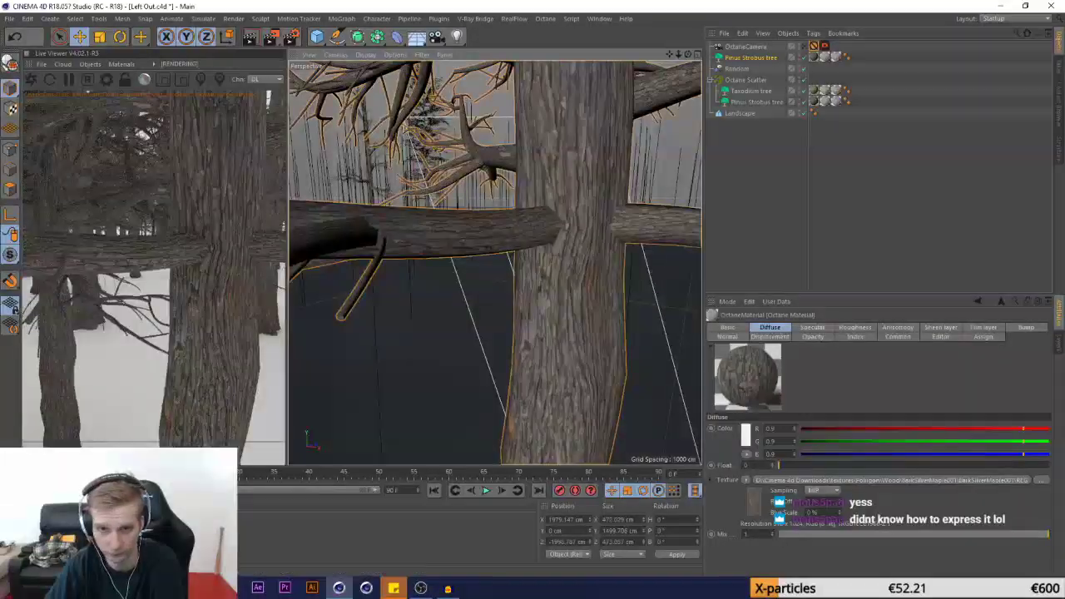
scroll(481, 230, "up", 5)
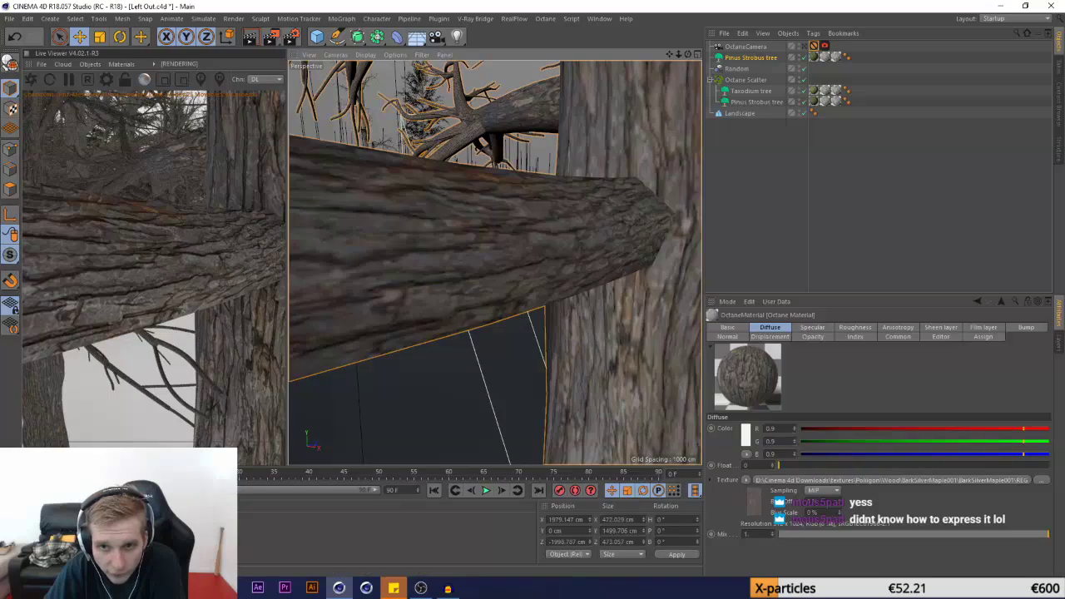
Open the bark material's displacement shader and set its amount to 15 cm
double_click(108, 533)
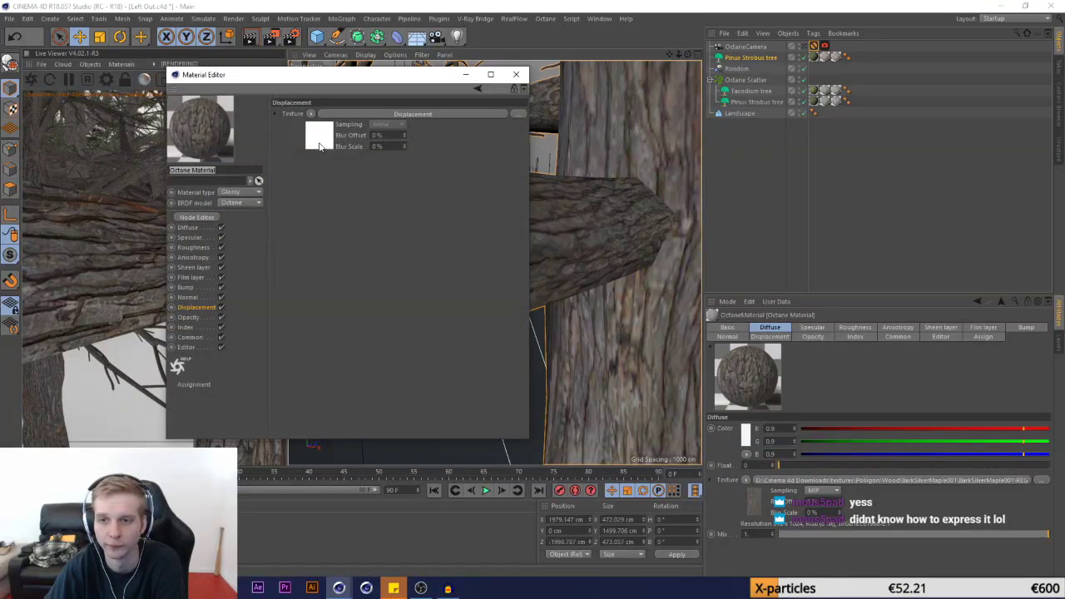
left_click(320, 148)
left_click_drag(349, 178, 292, 188)
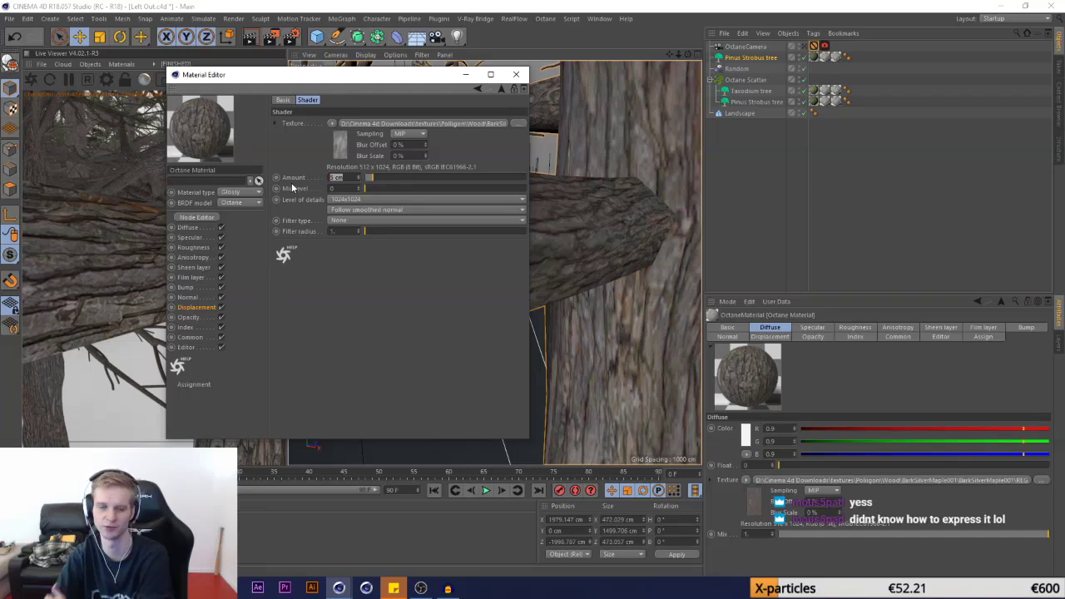
type("1")
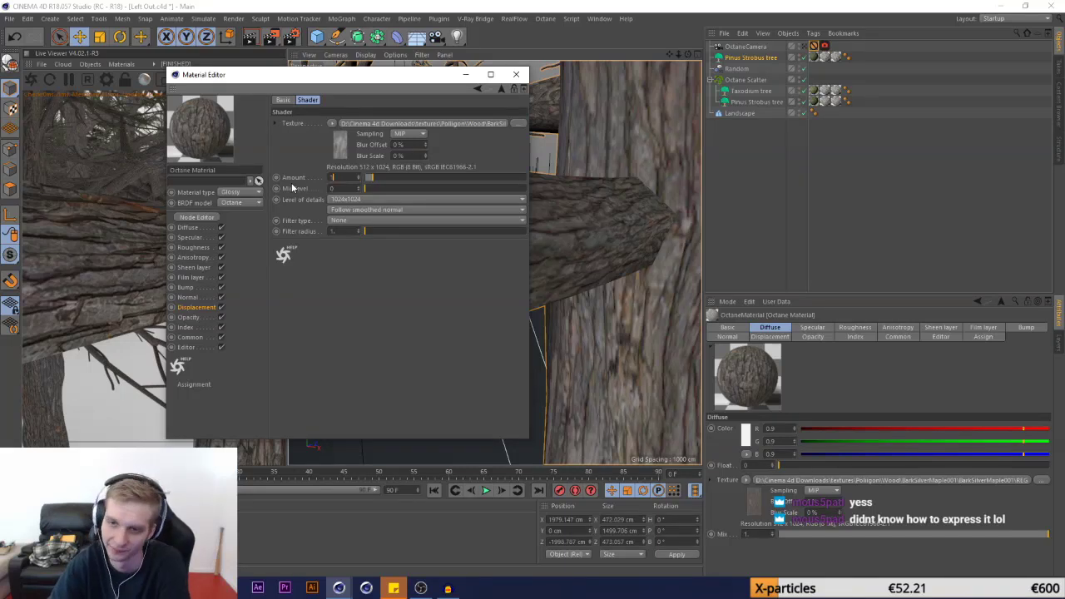
type("5")
key("Return")
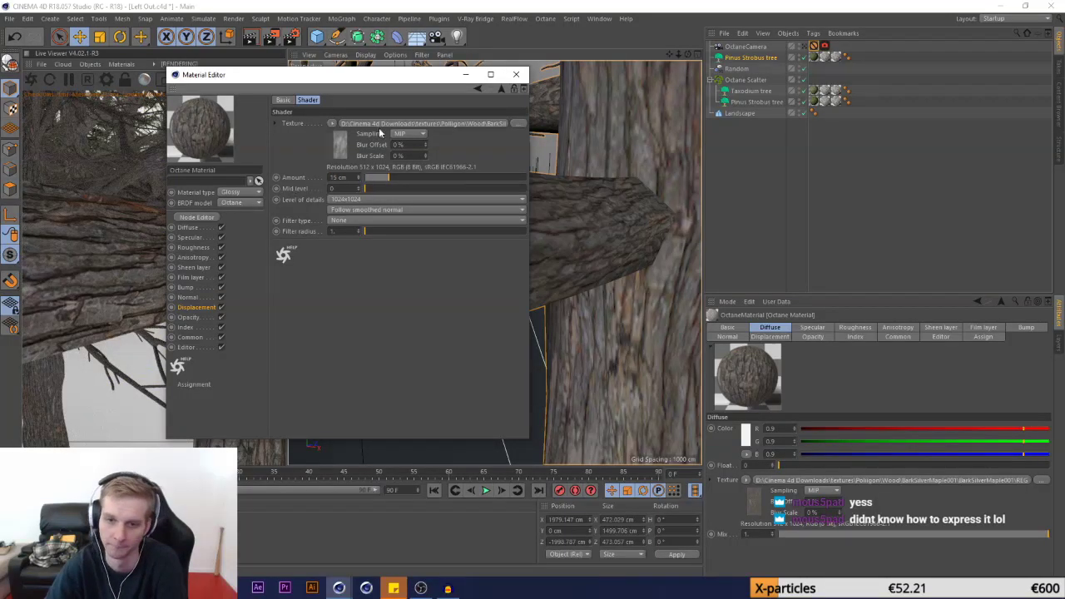
Return to the Octane camera view and check the bark displacement on the foreground trunk in the live render
left_click_drag(343, 85, 663, 94)
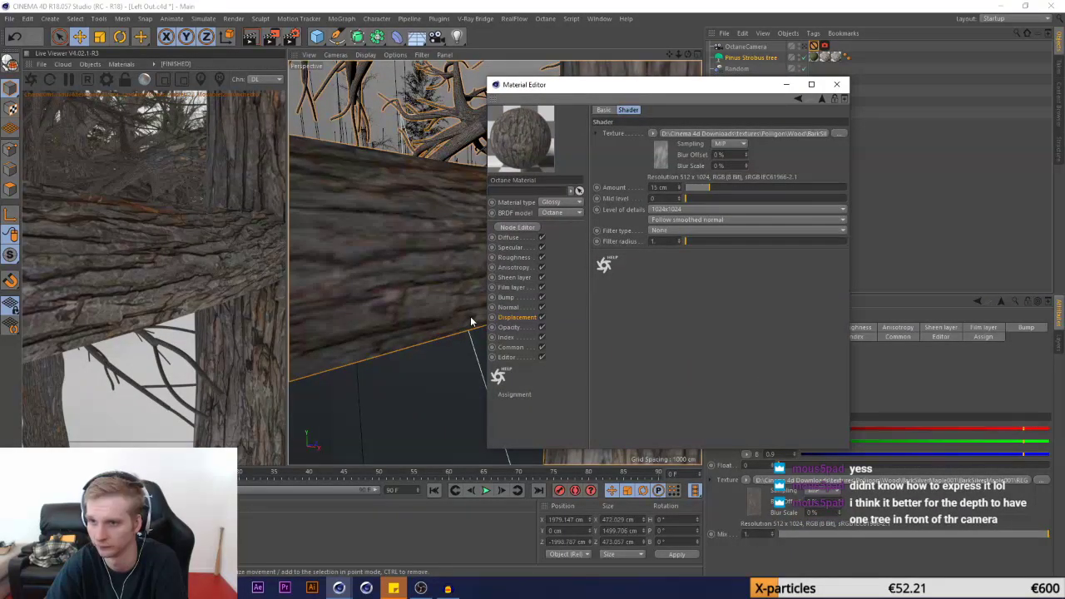
left_click_drag(735, 89, 524, 115)
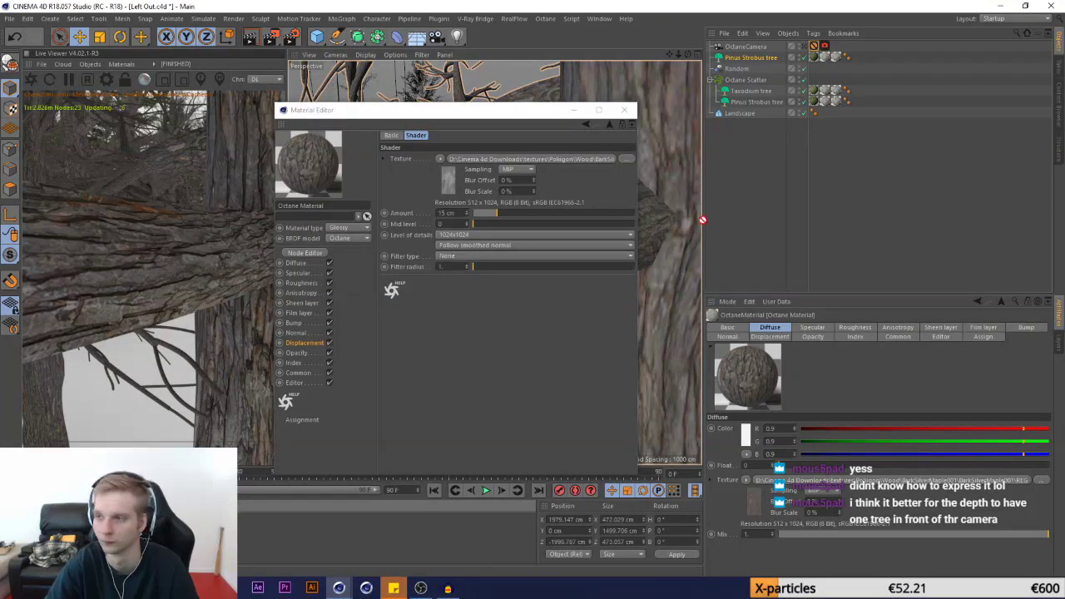
left_click(805, 47)
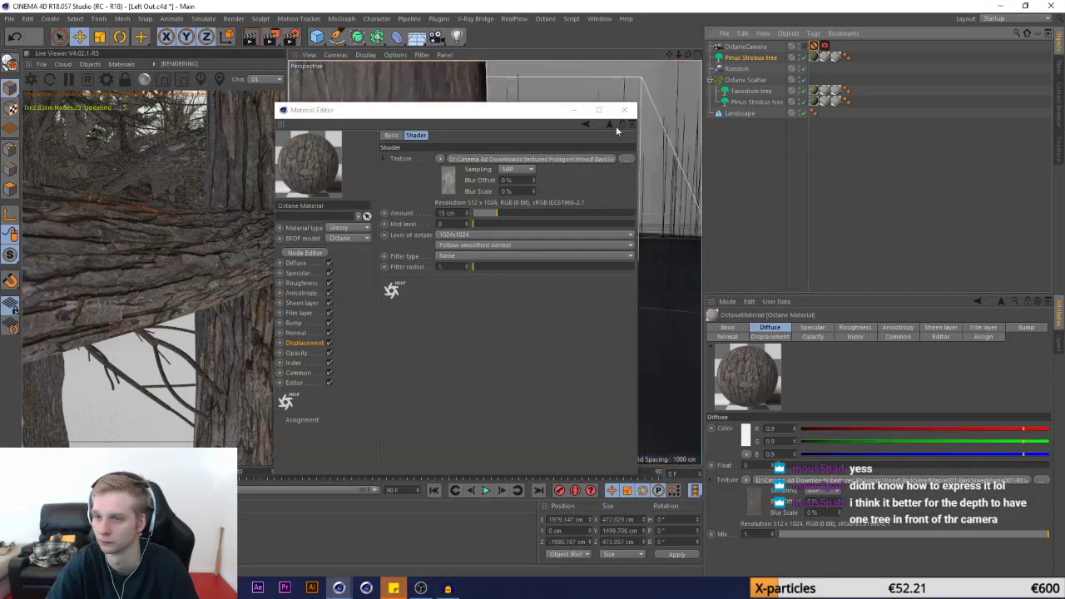
left_click_drag(543, 110, 886, 128)
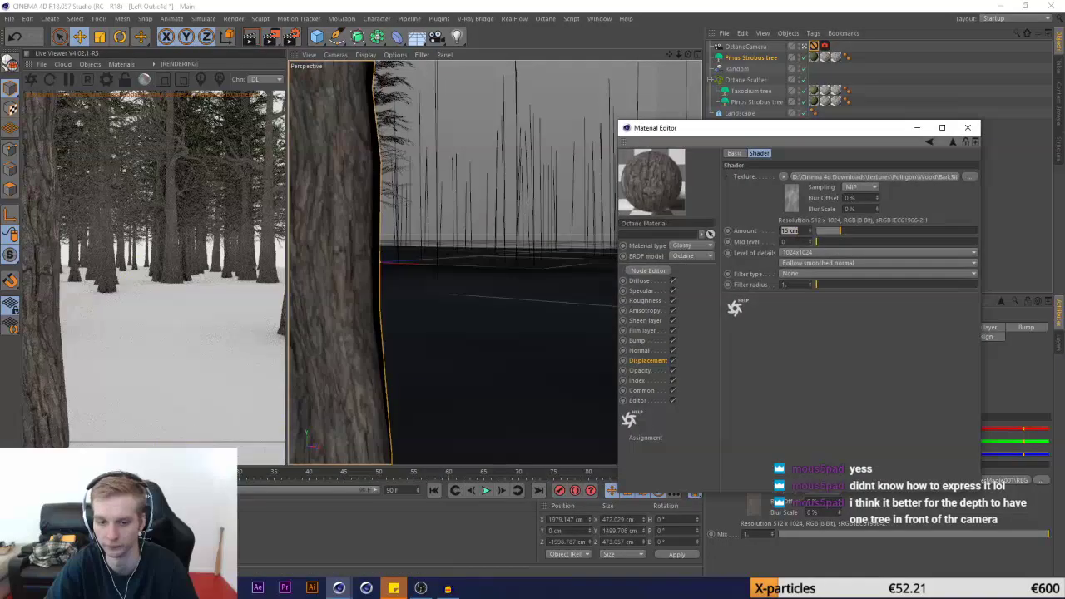
left_click(487, 270)
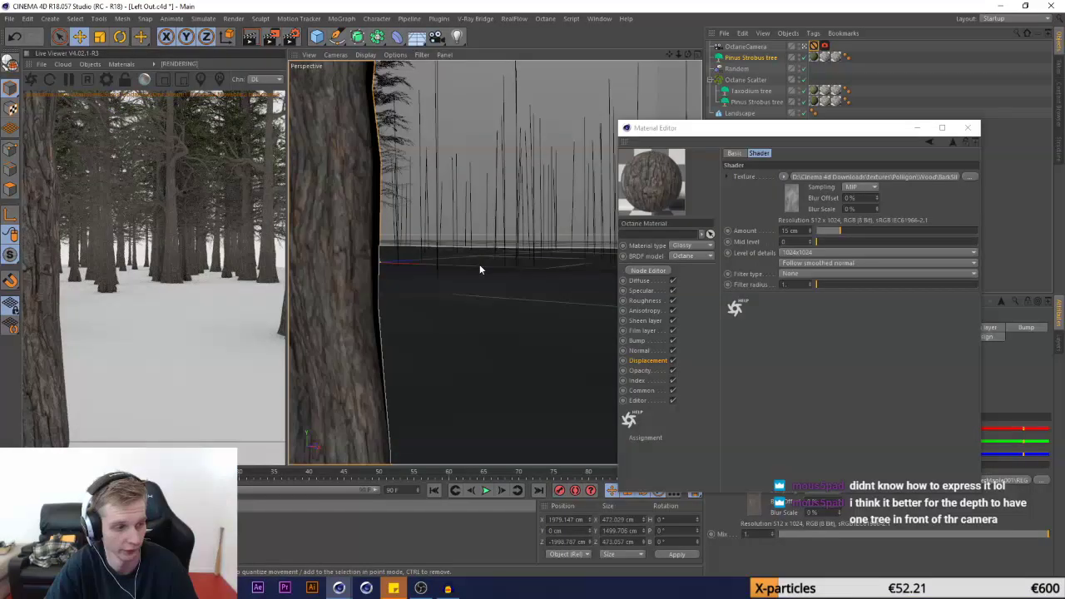
left_click(388, 258)
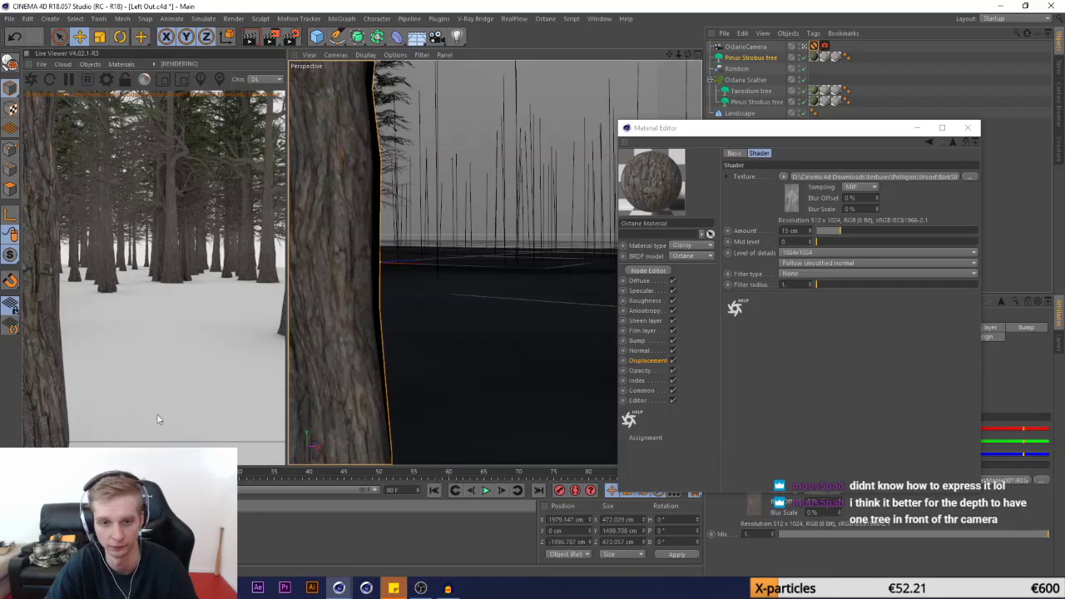
left_click(15, 37)
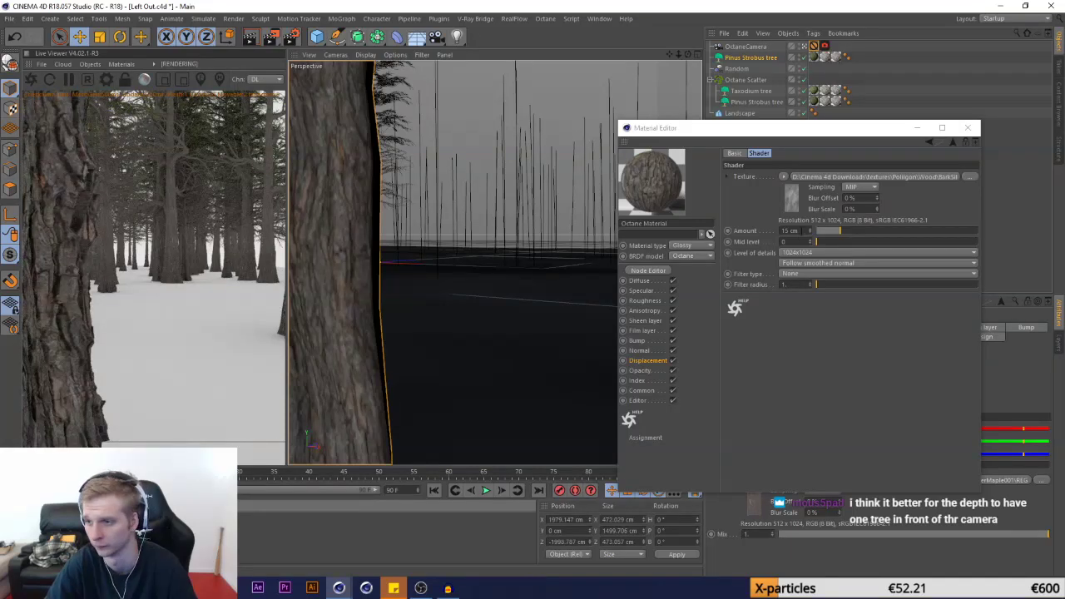
Set the bark displacement amount to 10 cm and load the 2K BarkSilverMaple001 displacement map without copying it to the project location
left_click_drag(802, 230, 723, 247)
type("10")
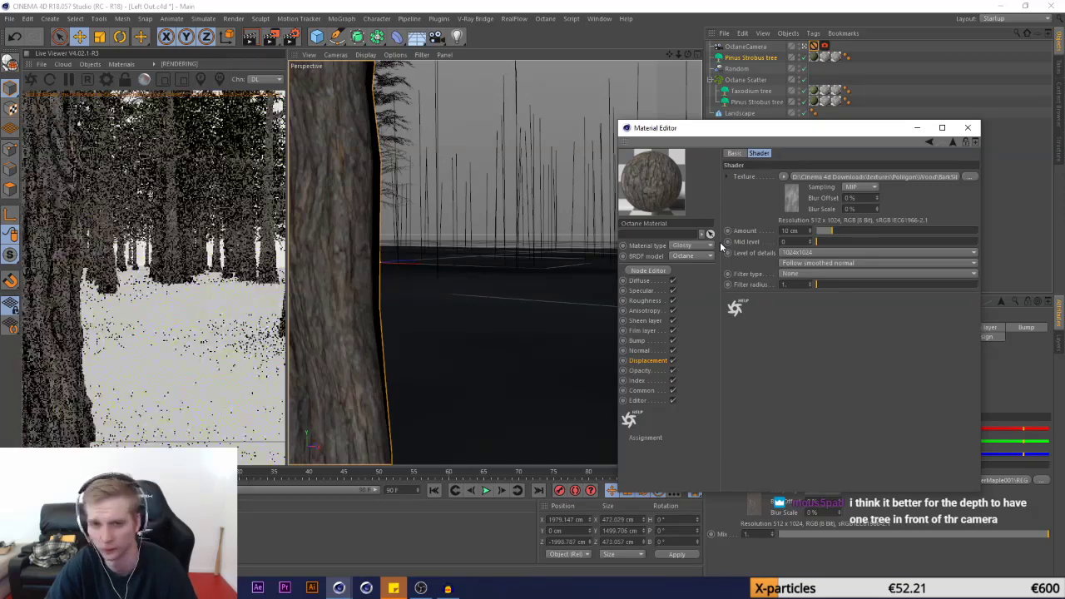
left_click(783, 176)
left_click(799, 202)
left_click(835, 164)
double_click(651, 230)
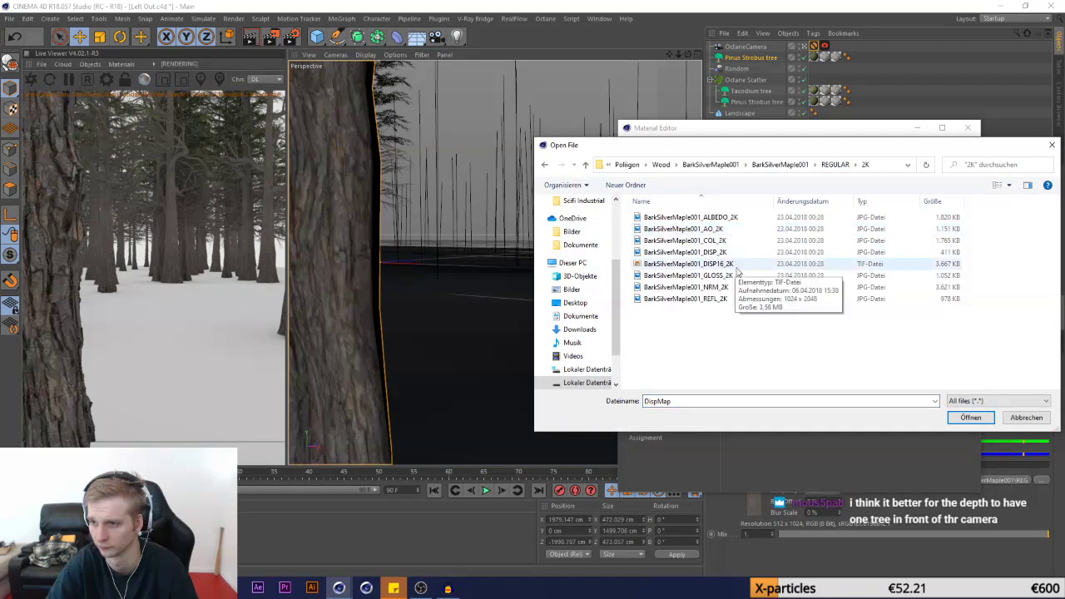
left_click(1009, 185)
left_click(984, 133)
double_click(842, 233)
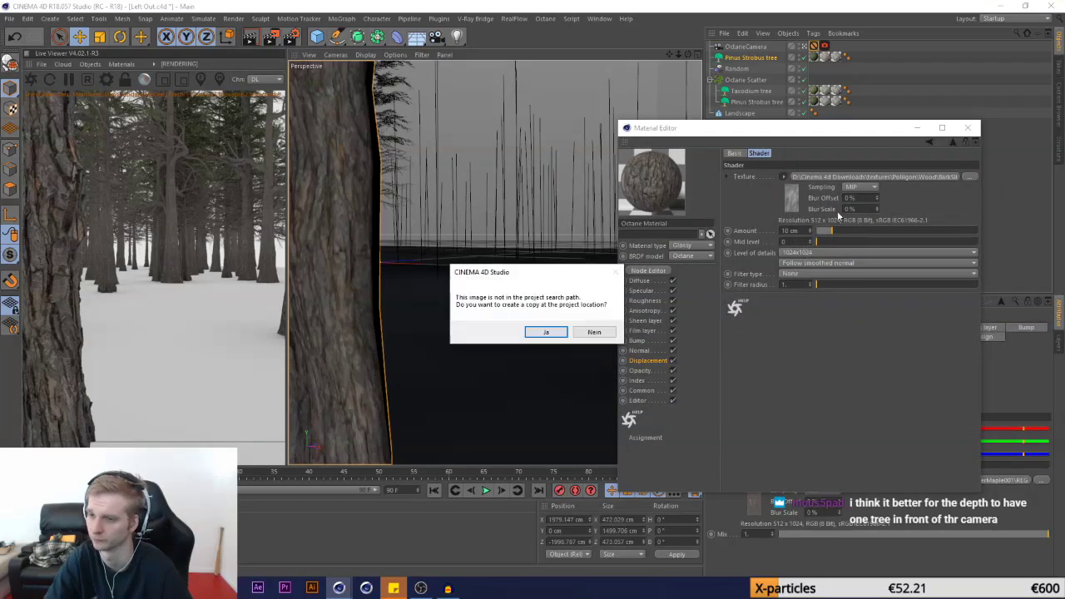
left_click(589, 331)
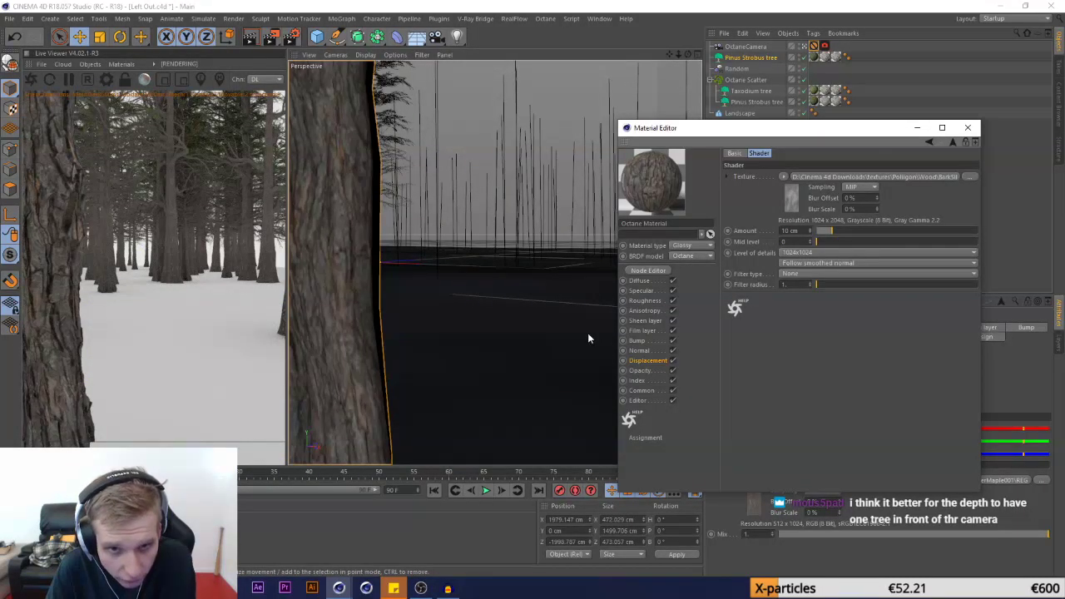
Set the bark displacement's level of detail to 2048x2048, amount to 7 cm and mid level to about 0.17, and close the material editor
left_click(832, 253)
left_click(804, 304)
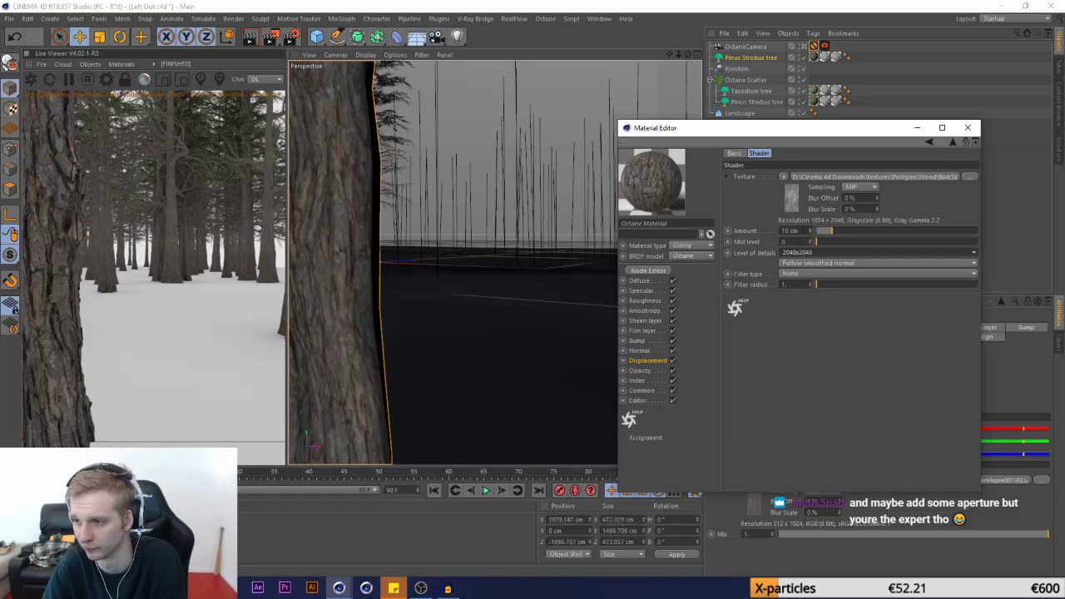
left_click_drag(787, 232, 751, 231)
type("7")
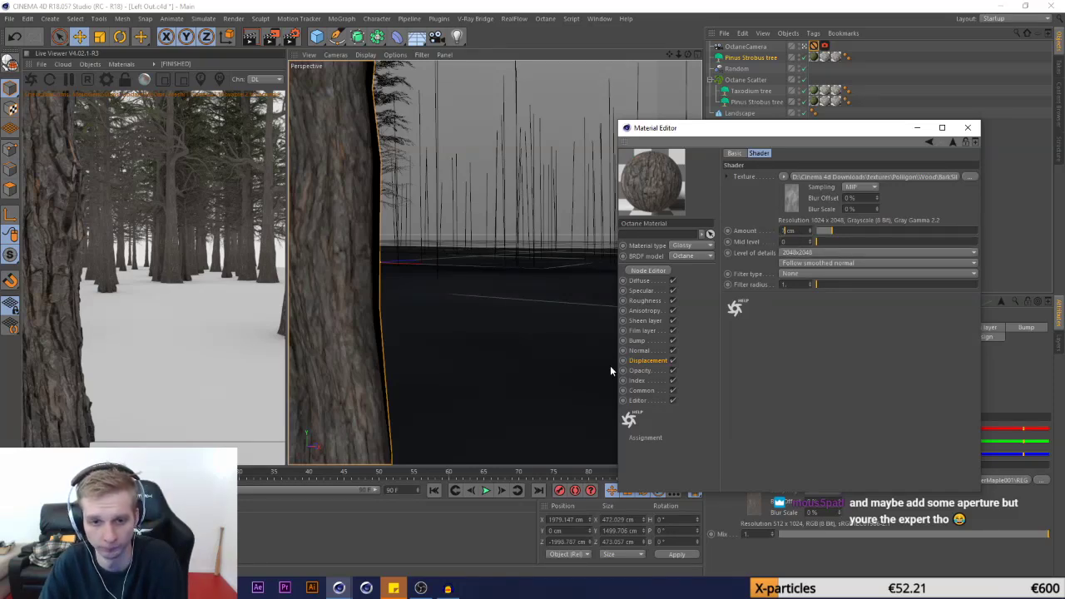
key("Return")
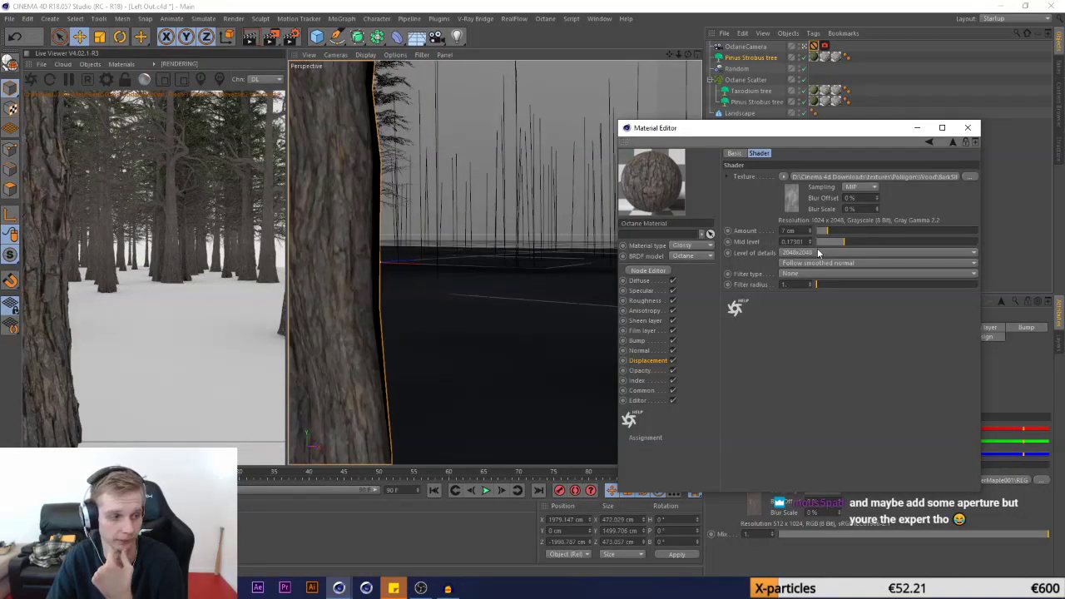
left_click(968, 127)
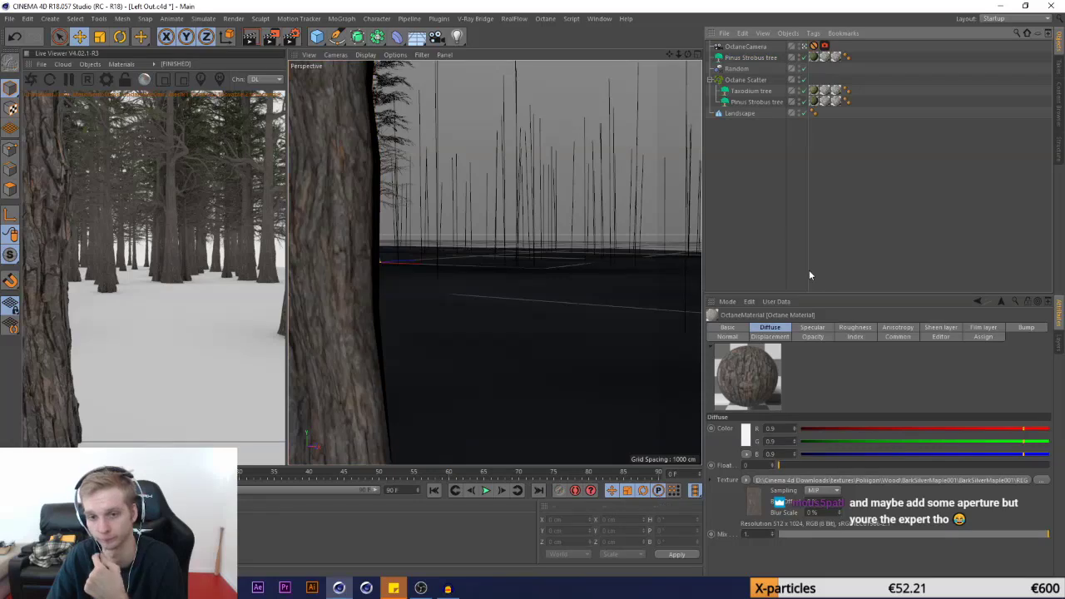
Duplicate the foreground Pinus Strobus tree and move the copy along the ground to about X 1941 cm, Z -1597 cm
left_click(741, 60)
key("ctrl+c")
key("ctrl+v")
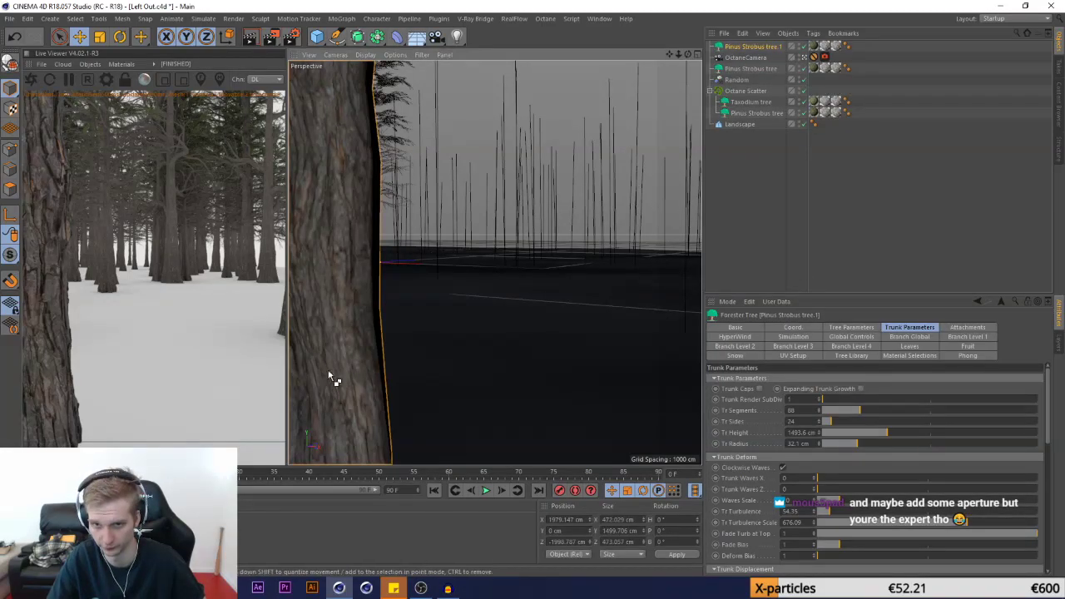
left_click_drag(330, 379, 543, 286)
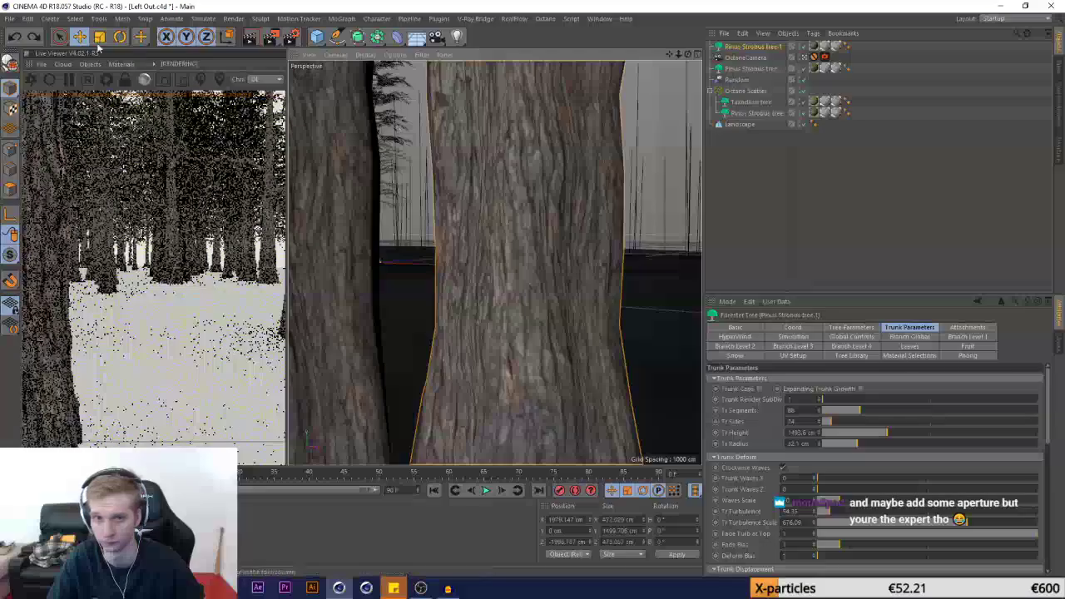
left_click(189, 37)
left_click_drag(349, 382, 490, 285)
left_click_drag(675, 326, 674, 309)
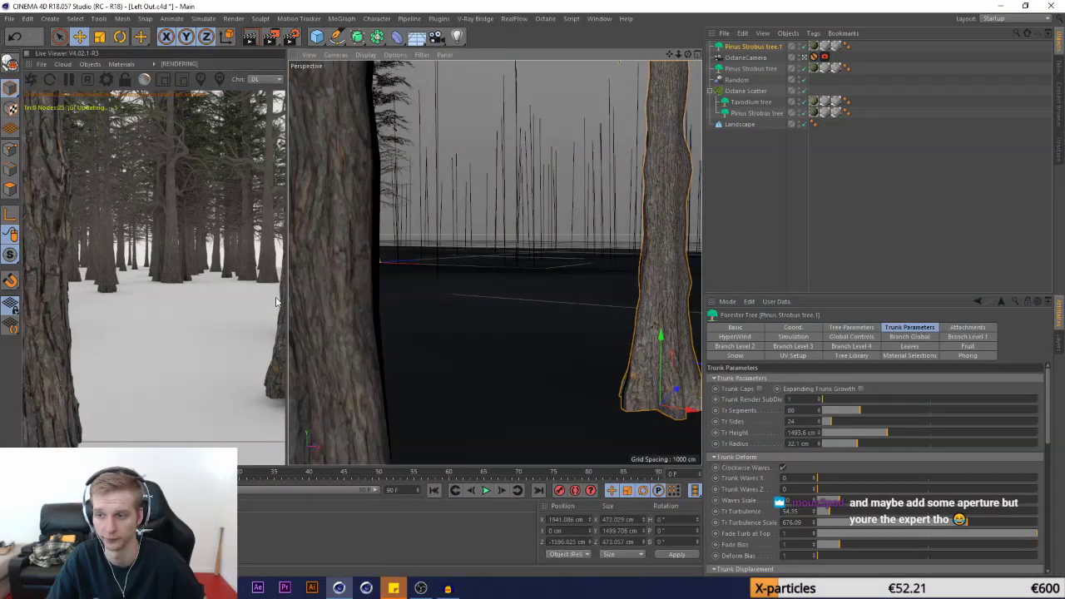
Shift the duplicated tree to about X 1931 cm, saving the project before and after the move
left_click(9, 19)
left_click(31, 112)
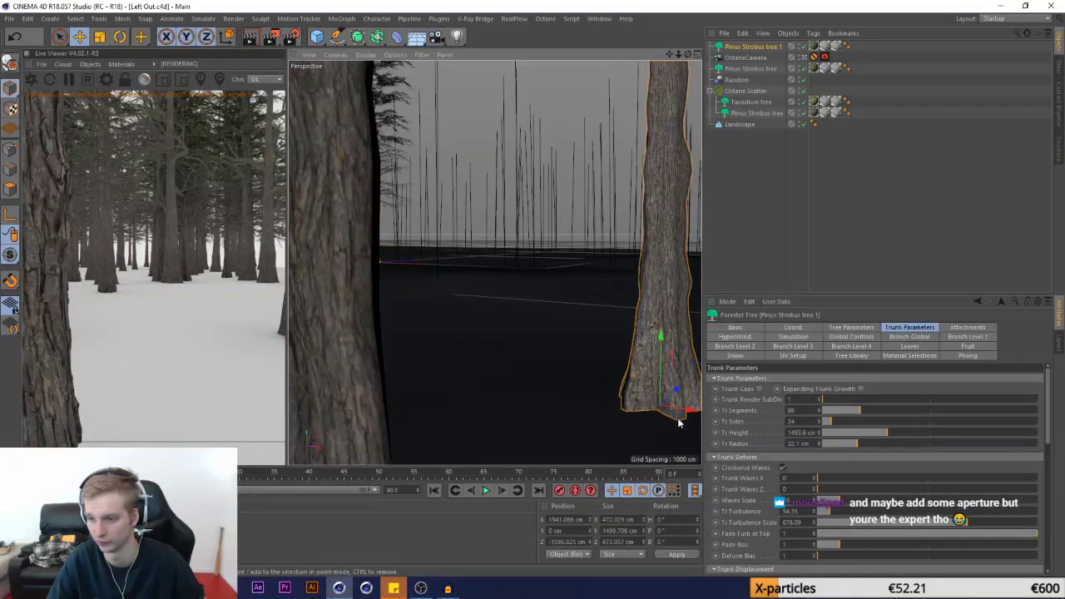
mouse_move(679, 414)
left_mouse_down()
mouse_move(648, 408)
mouse_move(663, 406)
left_mouse_up()
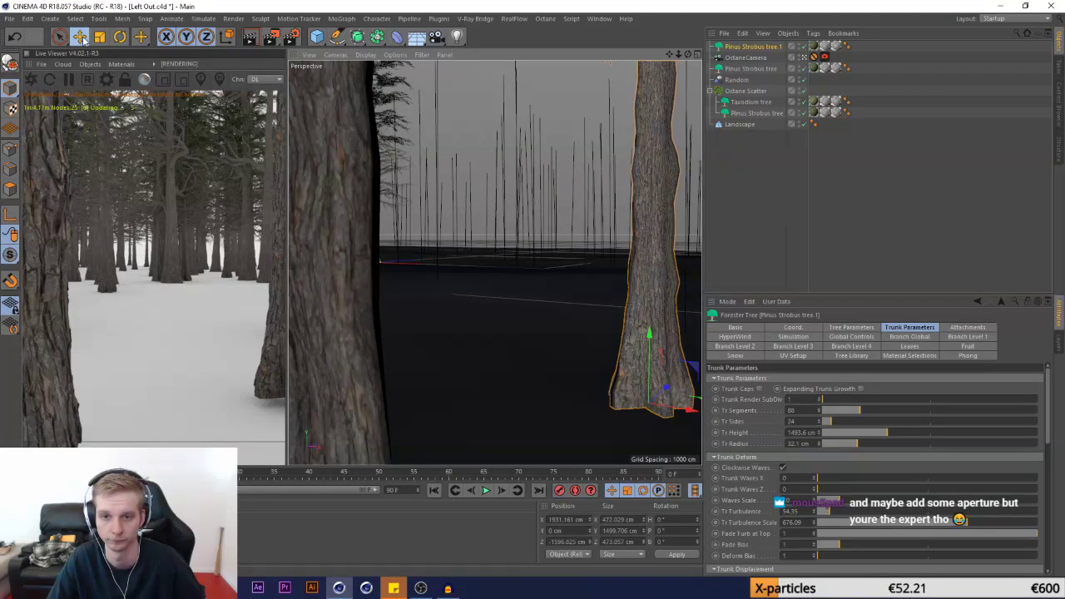
left_click(9, 18)
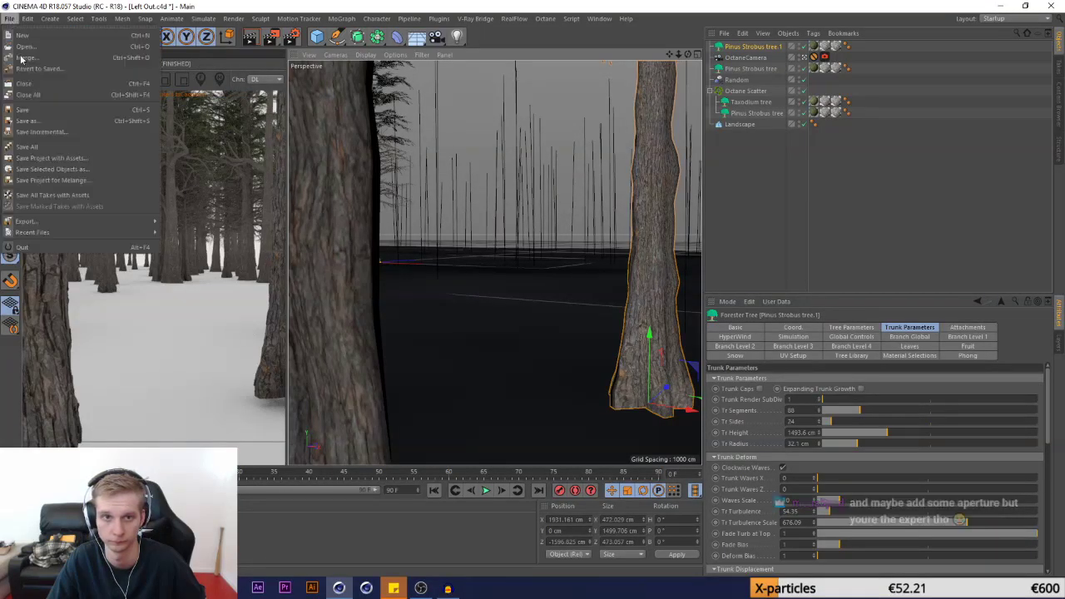
left_click(27, 112)
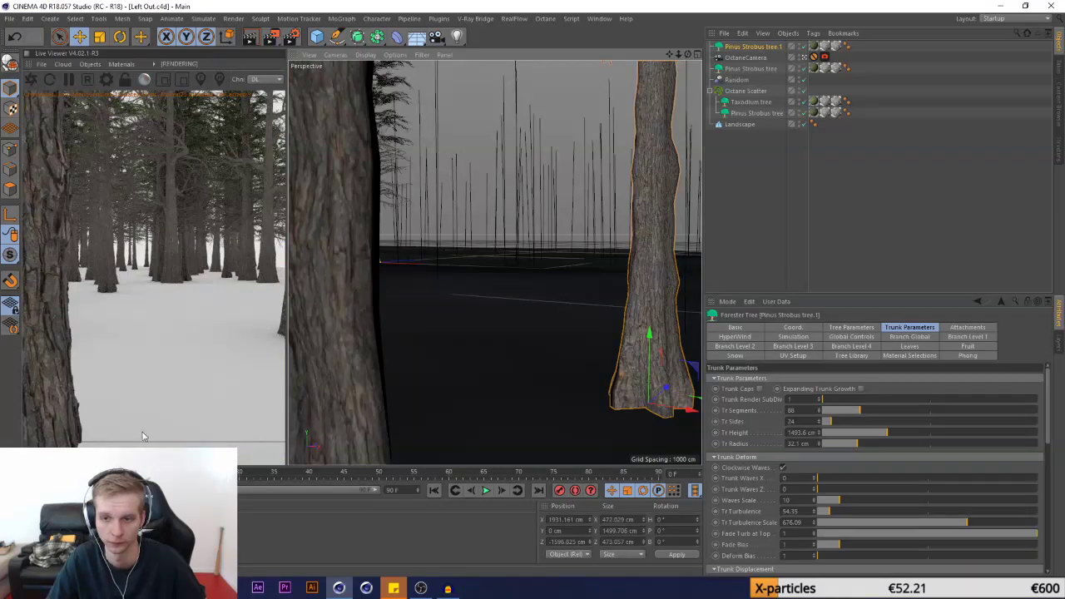
Try a displacement shader on the scattered trees' bark material, using the 1K BarkSilverMaple001 DispMap without copying it to the project location
double_click(125, 529)
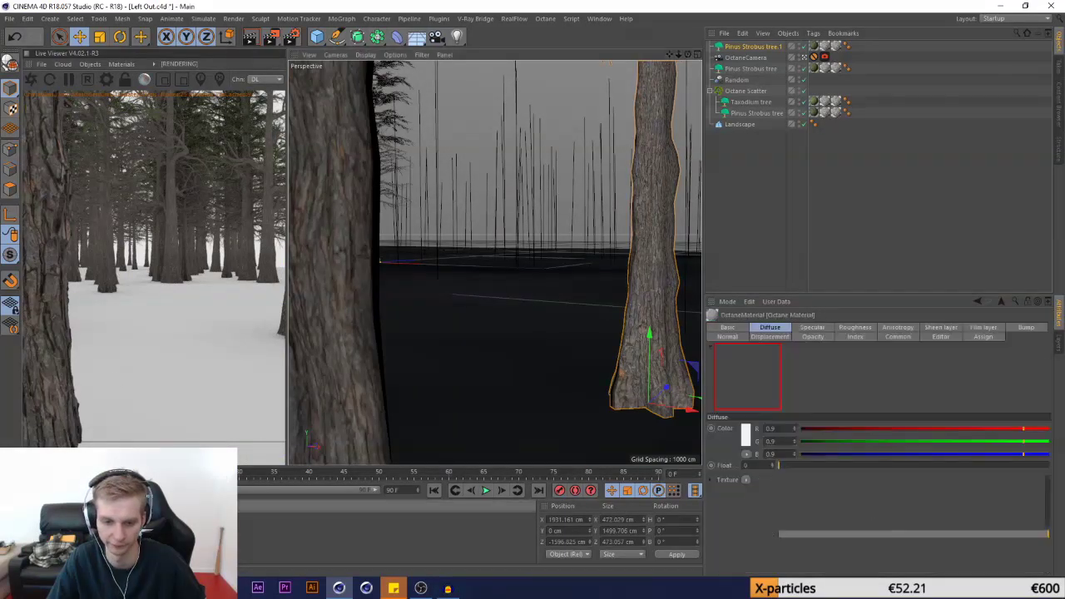
left_click(305, 114)
left_click(320, 131)
left_click(332, 124)
left_click(343, 148)
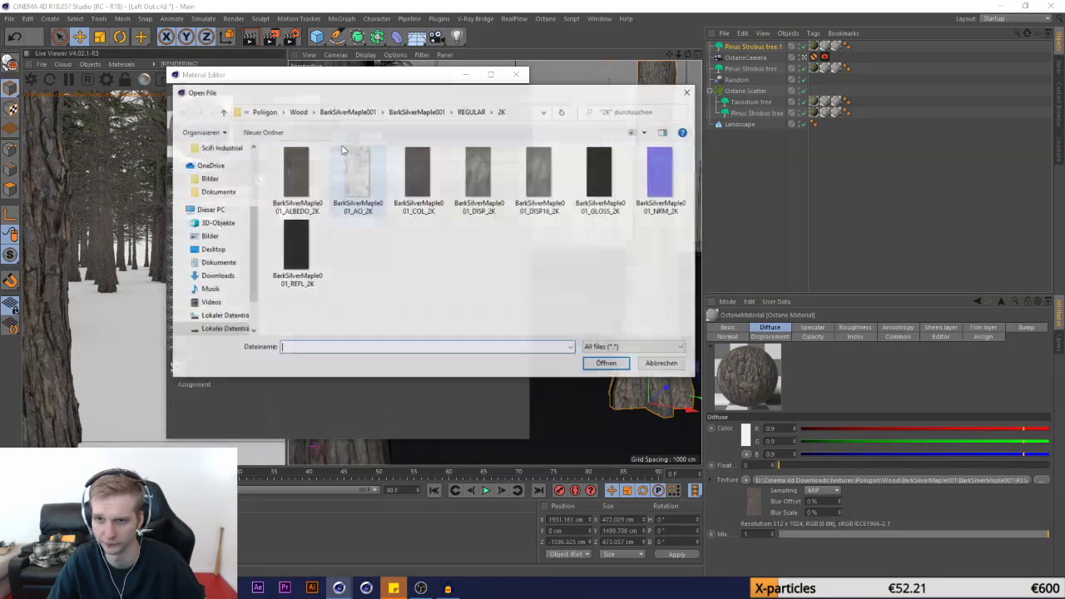
left_click(471, 112)
double_click(310, 164)
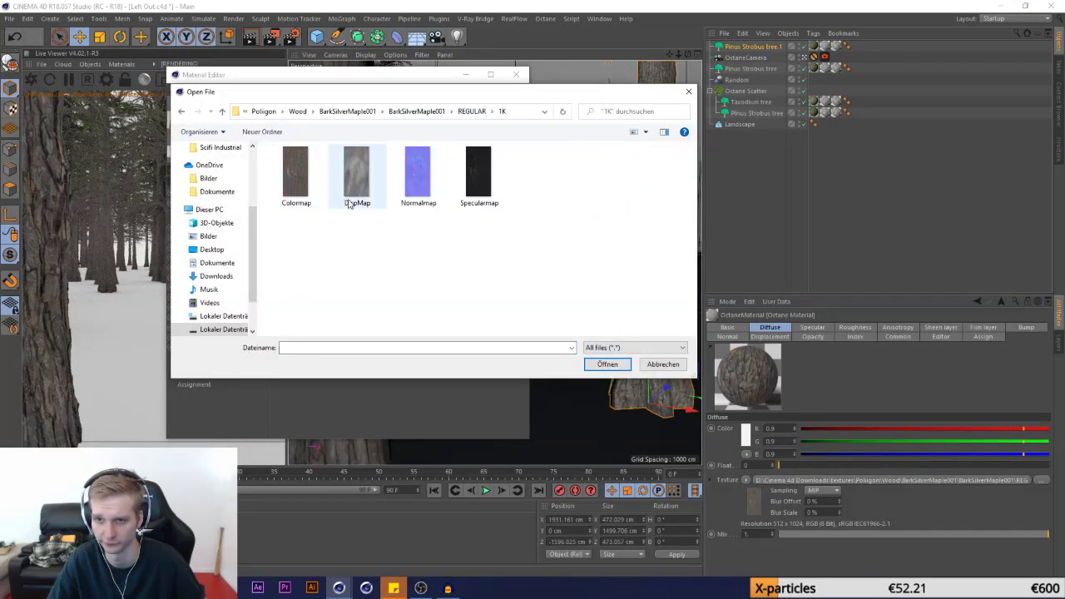
double_click(368, 197)
left_click(594, 331)
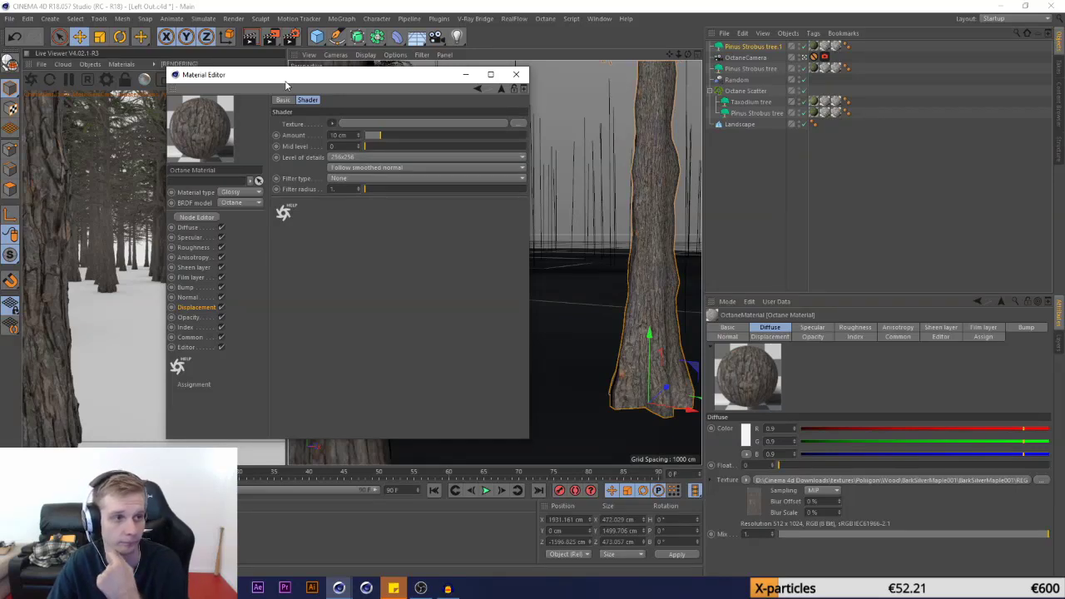
left_click_drag(286, 80, 383, 95)
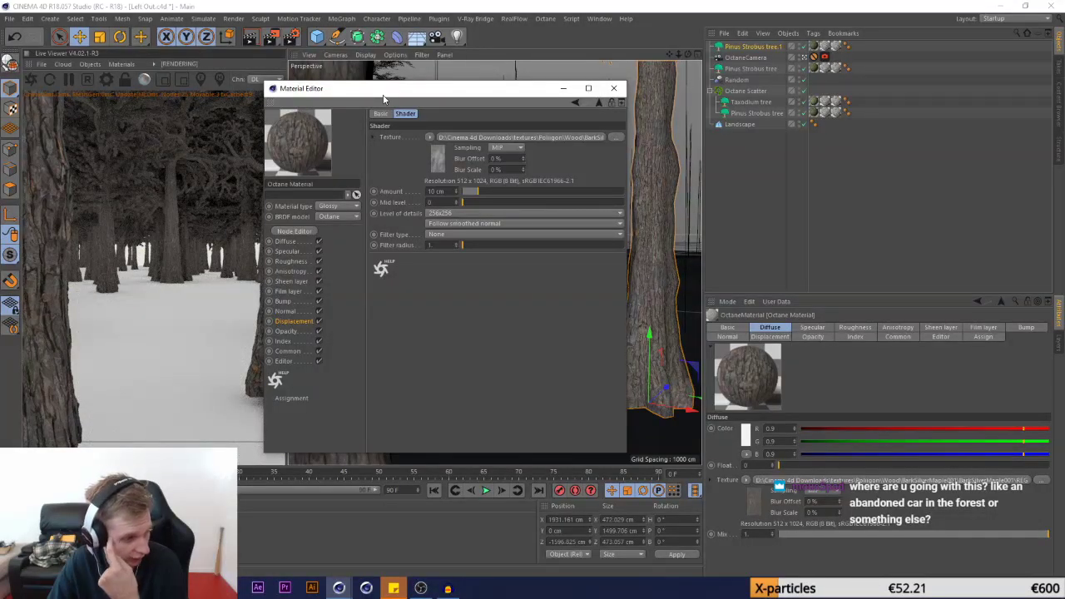
left_click_drag(387, 100, 433, 101)
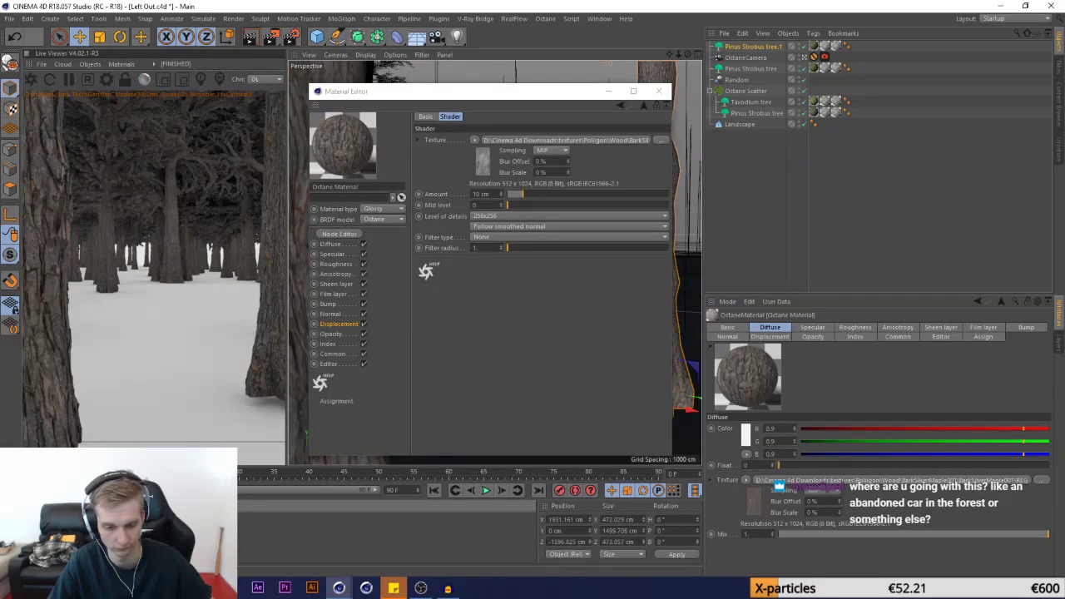
Clear the displacement map from the scattered trees' bark material and close the material editor
left_click(349, 324)
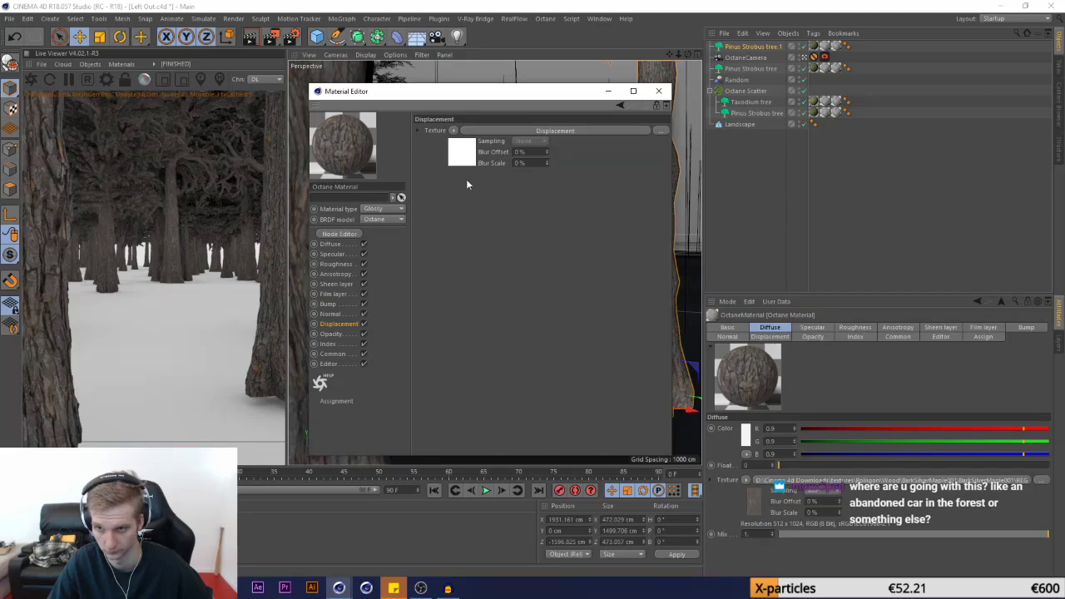
left_click(471, 140)
left_click(476, 141)
left_click(484, 155)
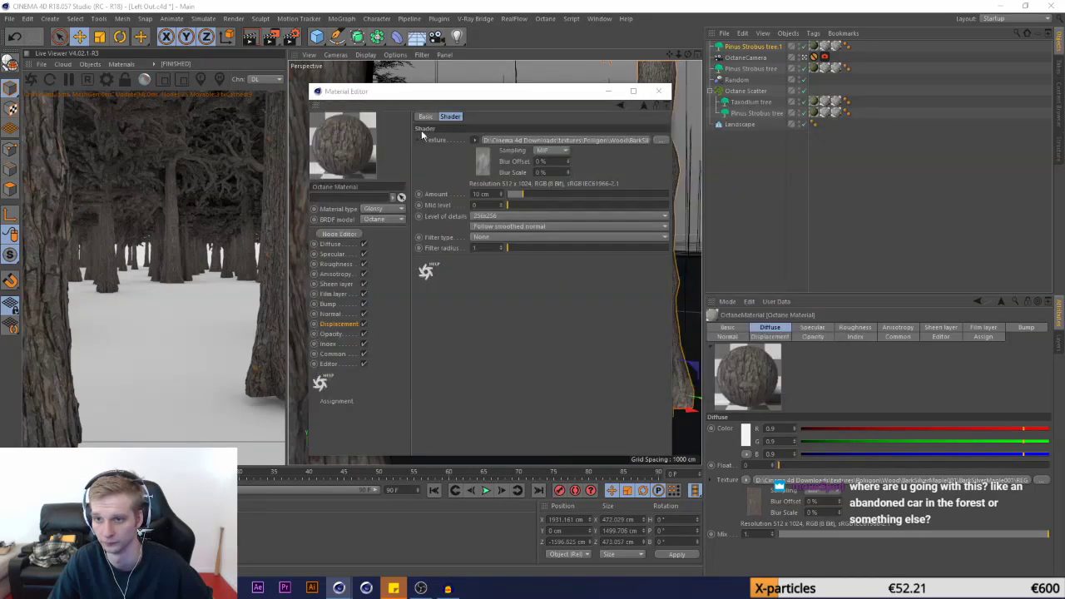
left_click(474, 140)
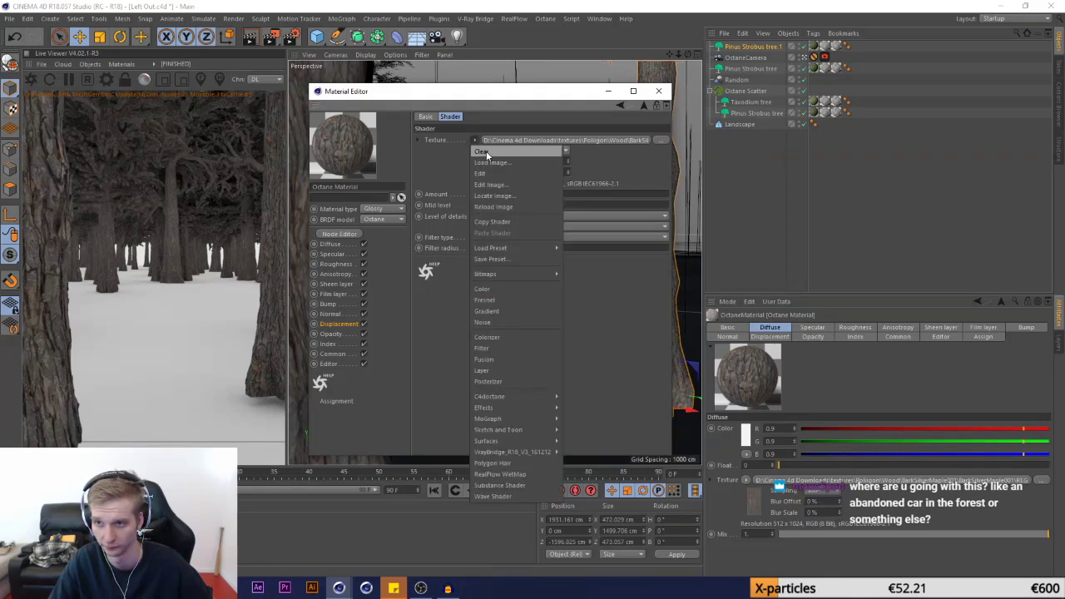
left_click(486, 153)
left_click(659, 92)
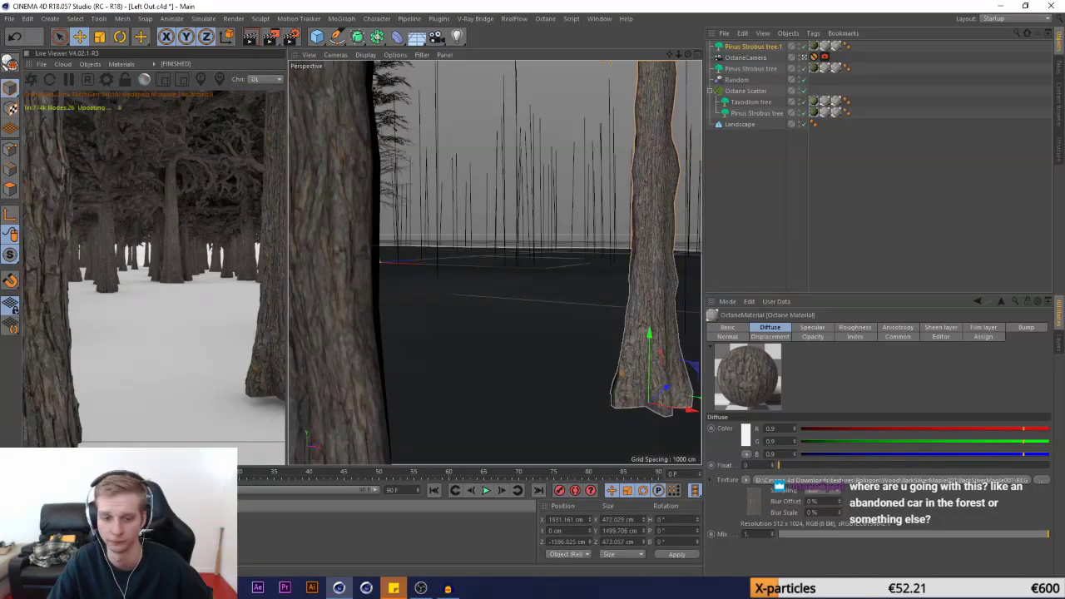
left_click_drag(125, 529, 762, 194)
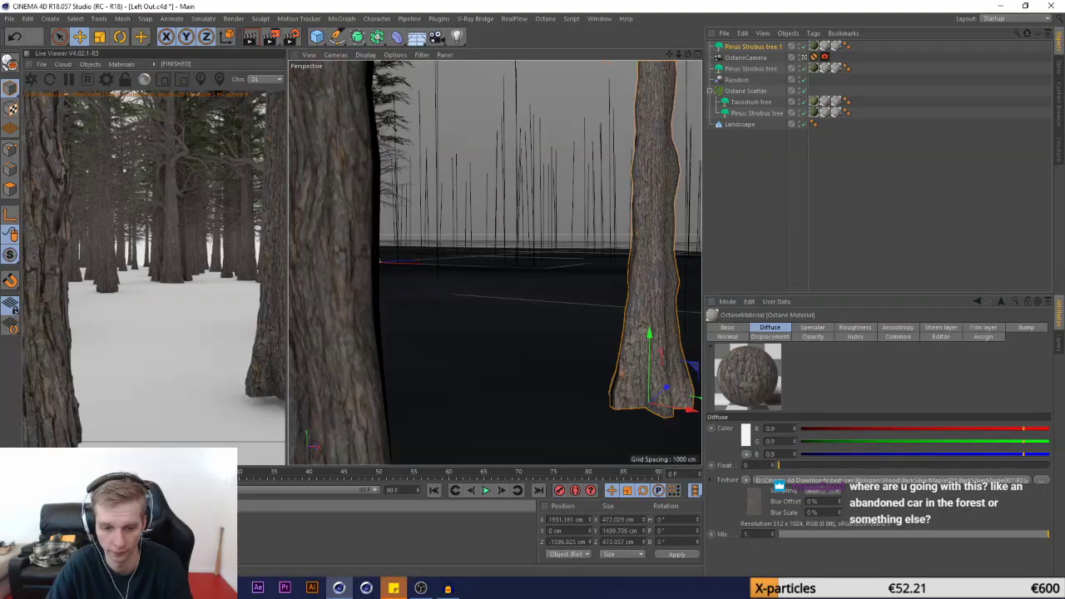
Hide the original Landscape object and duplicate it, keeping the copy visible
left_click(801, 123)
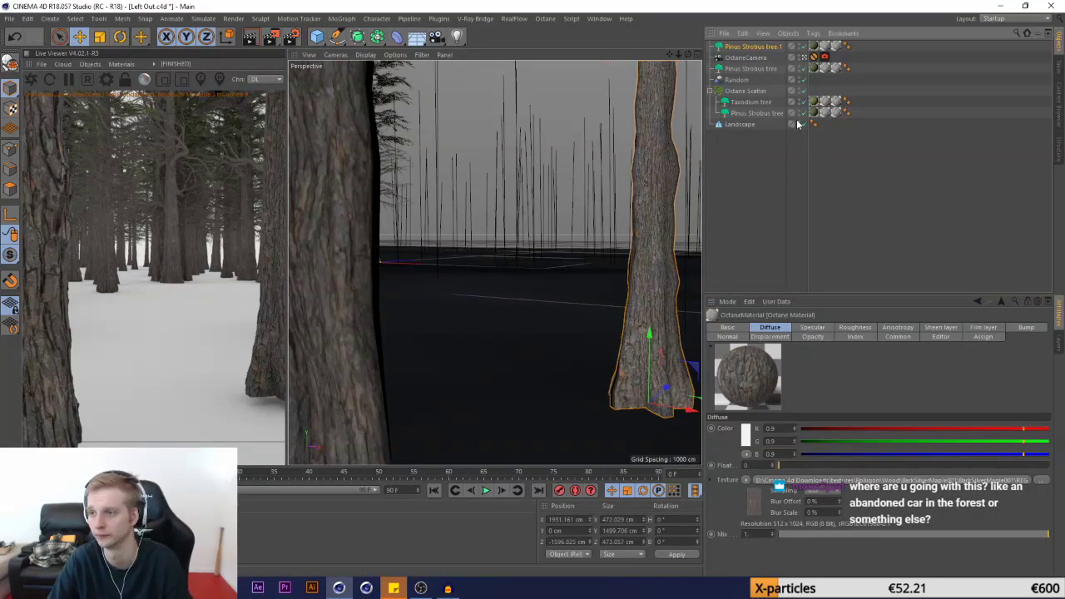
left_click(740, 124)
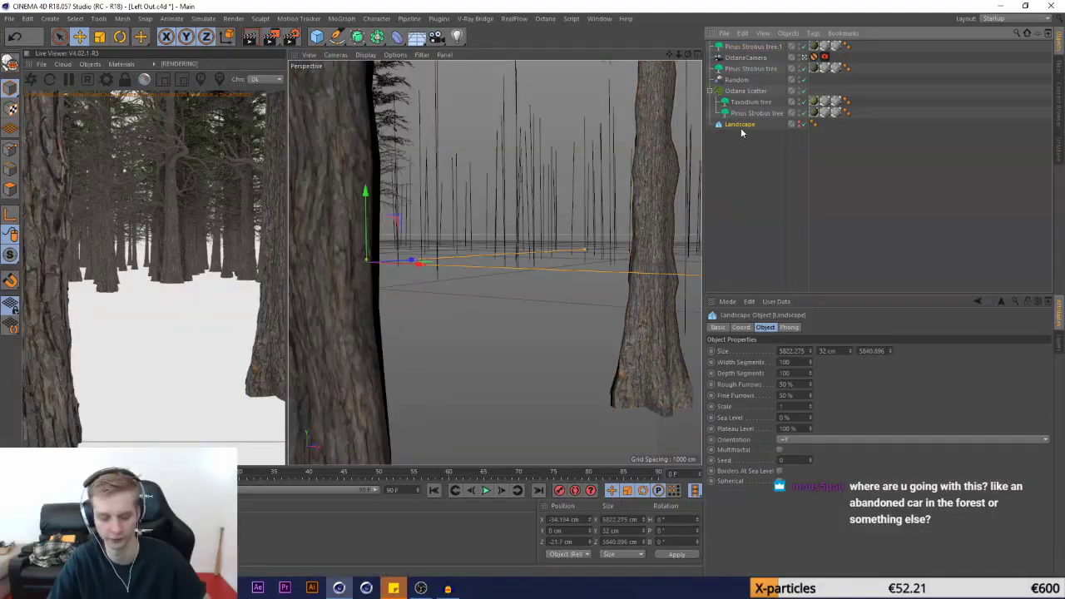
key("ctrl+c")
key("ctrl+v")
left_click(801, 47)
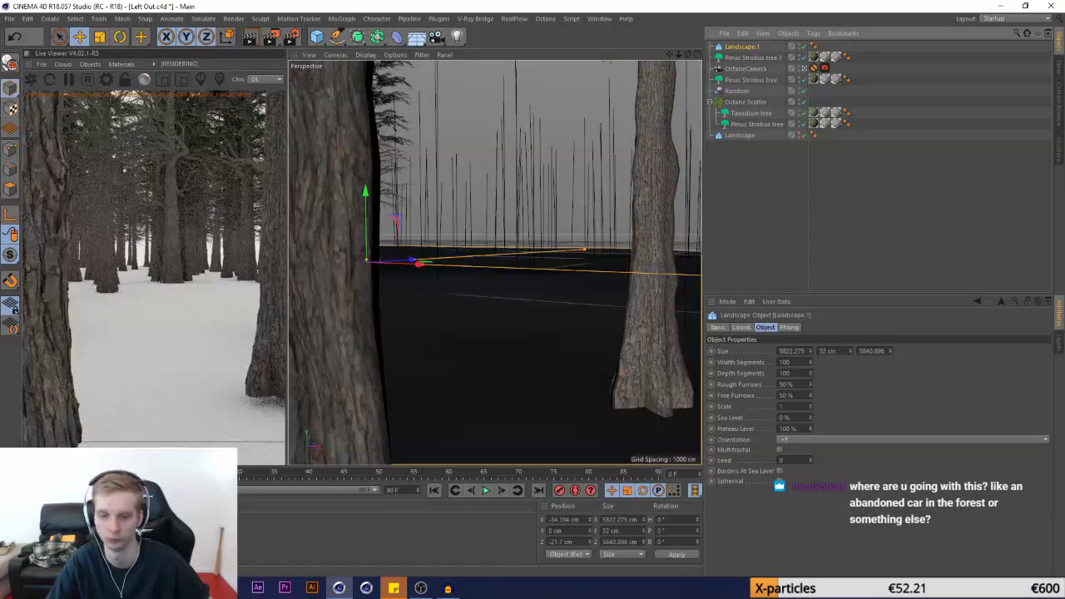
Create a new Octane diffuse material and open its diffuse channel for editing
right_click(37, 396)
mouse_move(60, 420)
mouse_move(230, 390)
left_click(266, 404)
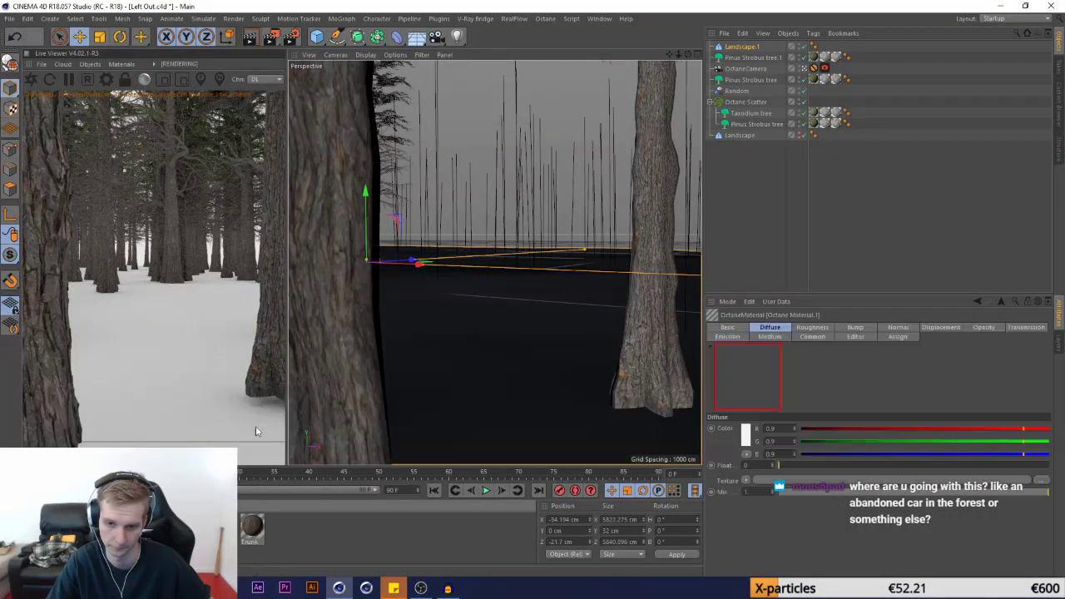
double_click(38, 528)
left_click(191, 229)
left_click(317, 163)
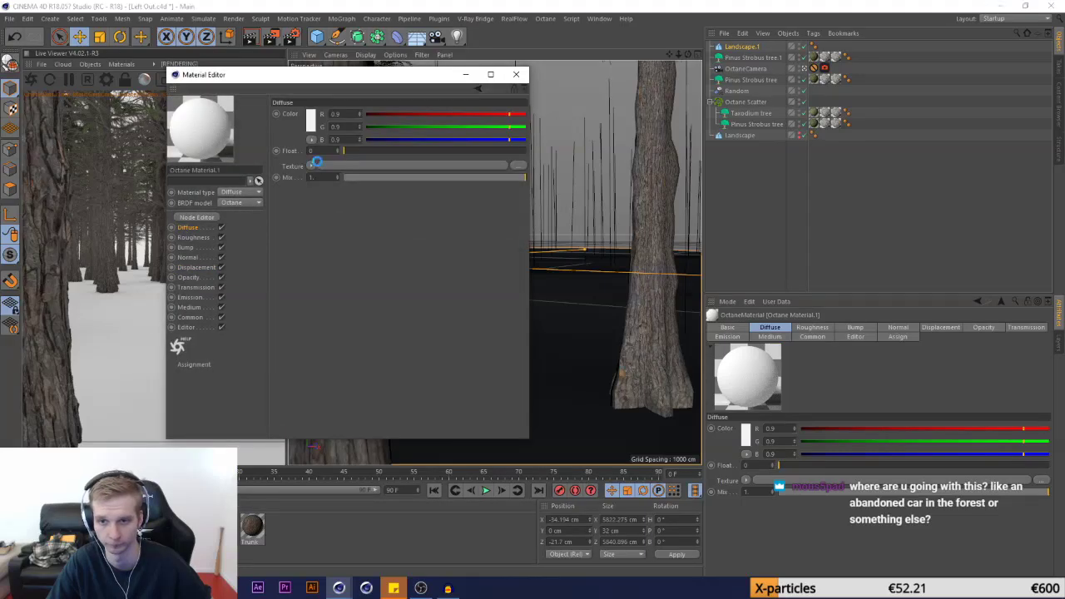
left_click(316, 178)
left_click(689, 93)
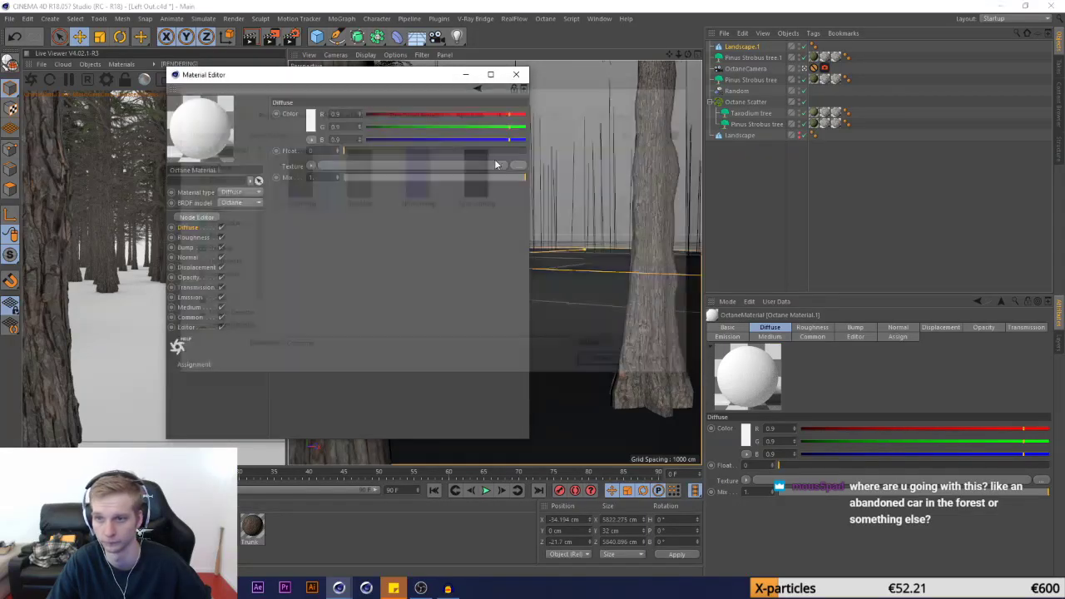
Start loading a diffuse texture image and browse to the RDT-COLLECTION-THREE_1of7 folder inside the Cinema 4d Downloads textures
left_click(315, 178)
left_click(320, 188)
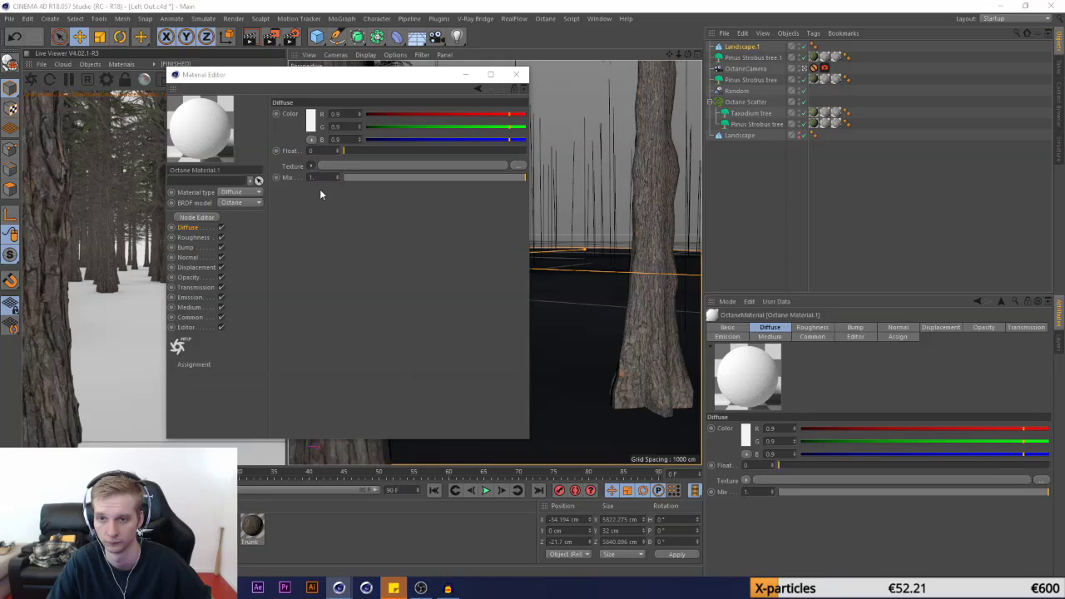
left_click(223, 330)
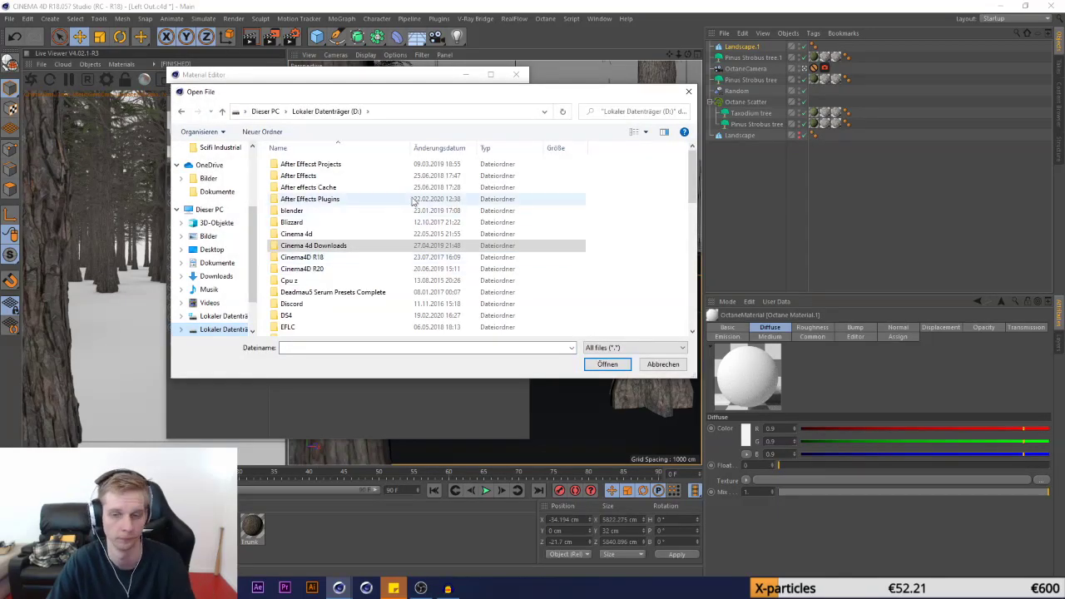
double_click(326, 245)
scroll(321, 283, "down", 5)
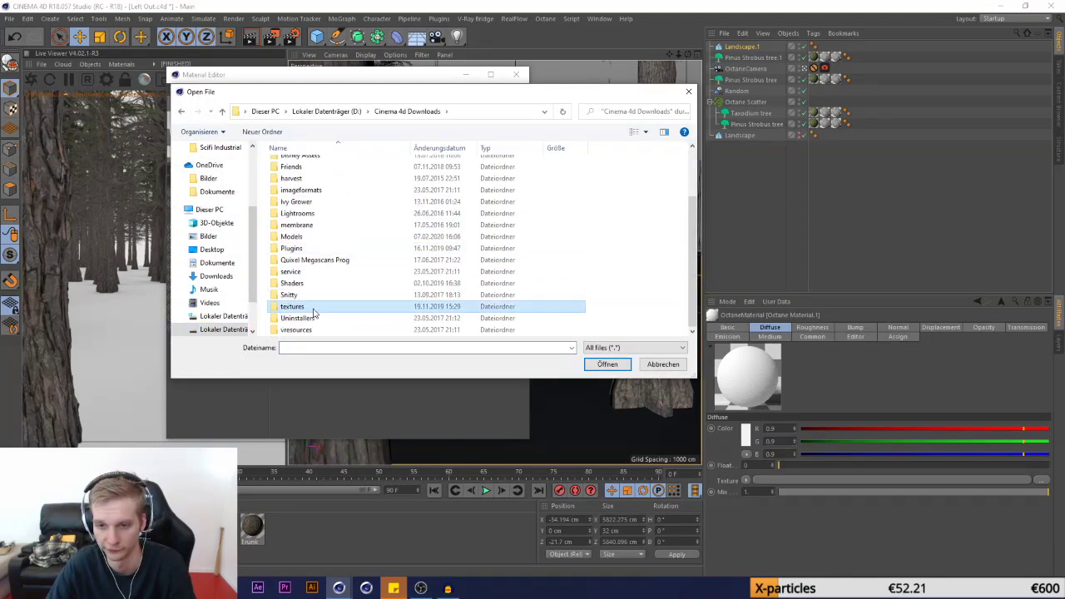
double_click(317, 306)
scroll(316, 304, "down", 5)
double_click(320, 190)
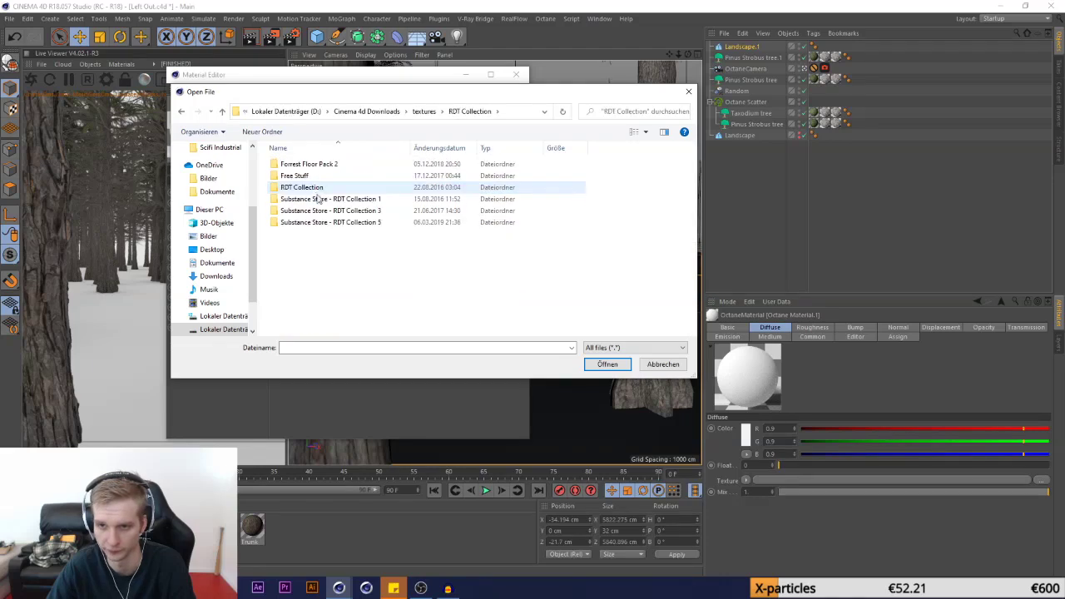
double_click(324, 212)
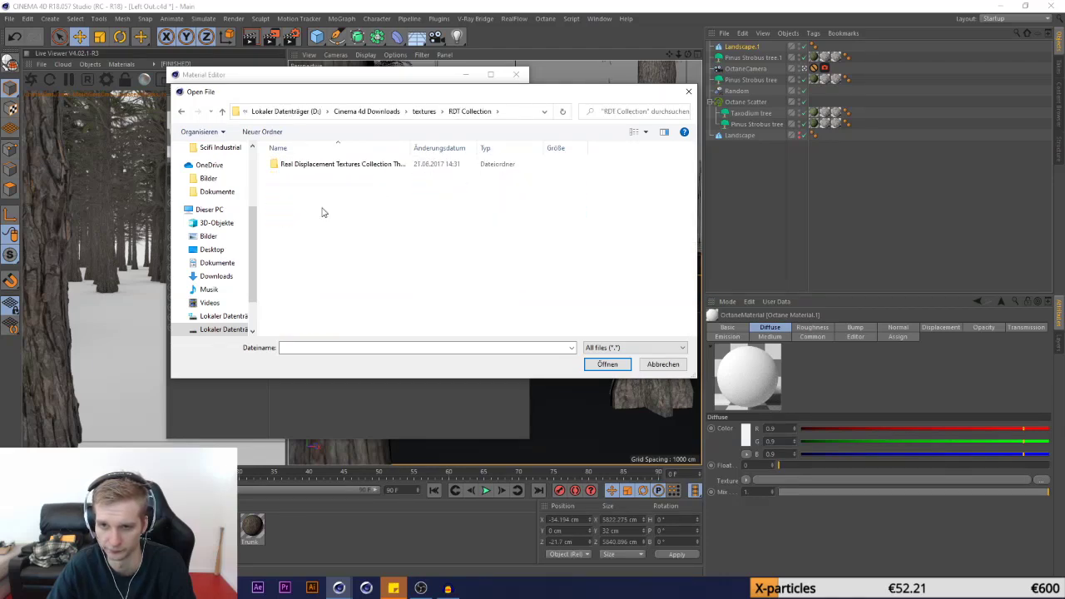
double_click(309, 167)
double_click(309, 166)
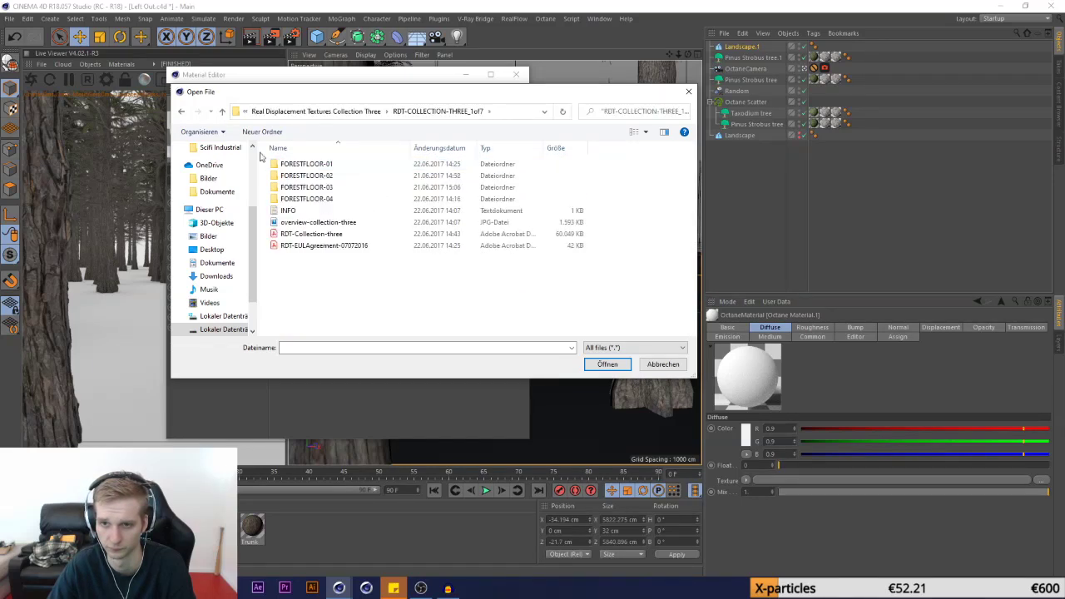
Look through the FORESTFLOOR-02 texture folder as thumbnails and return to the collection folder
double_click(317, 178)
double_click(287, 175)
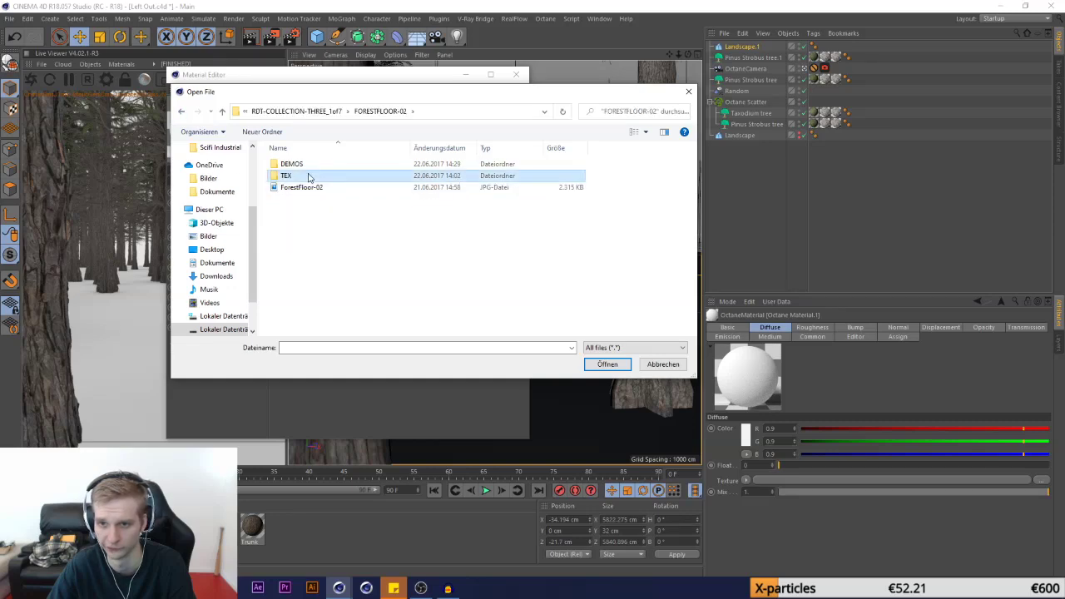
left_click(646, 131)
left_click_drag(651, 134, 647, 90)
left_click(645, 134)
left_click(182, 112)
left_click(181, 112)
Look through the FORESTFLOOR-03 texture folder as thumbnails and return to the collection folder
double_click(318, 190)
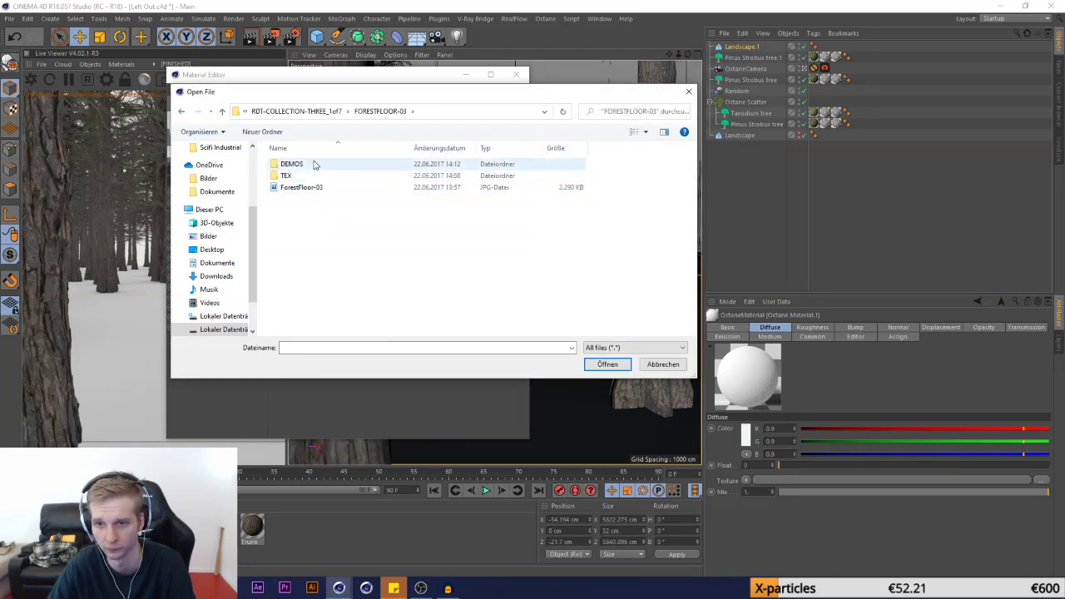
double_click(304, 175)
left_click(646, 132)
left_click(666, 91)
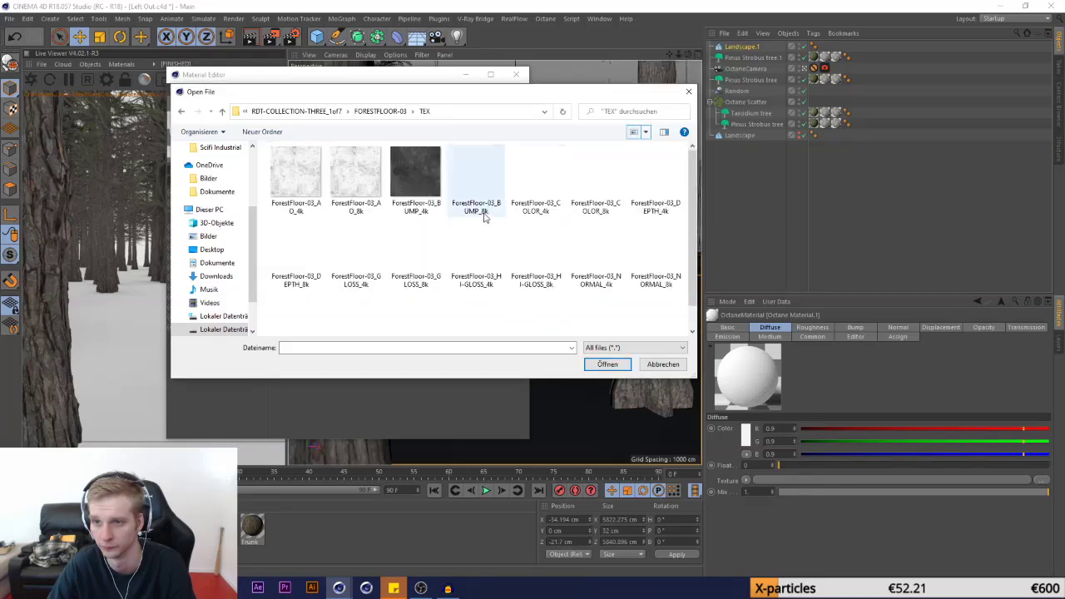
left_click(182, 112)
left_click(182, 112)
Load ForestFloor-04_COLOR_4k from the FORESTFLOOR-04 TEX folder as the material's diffuse texture
double_click(293, 199)
left_click(646, 133)
left_click(681, 64)
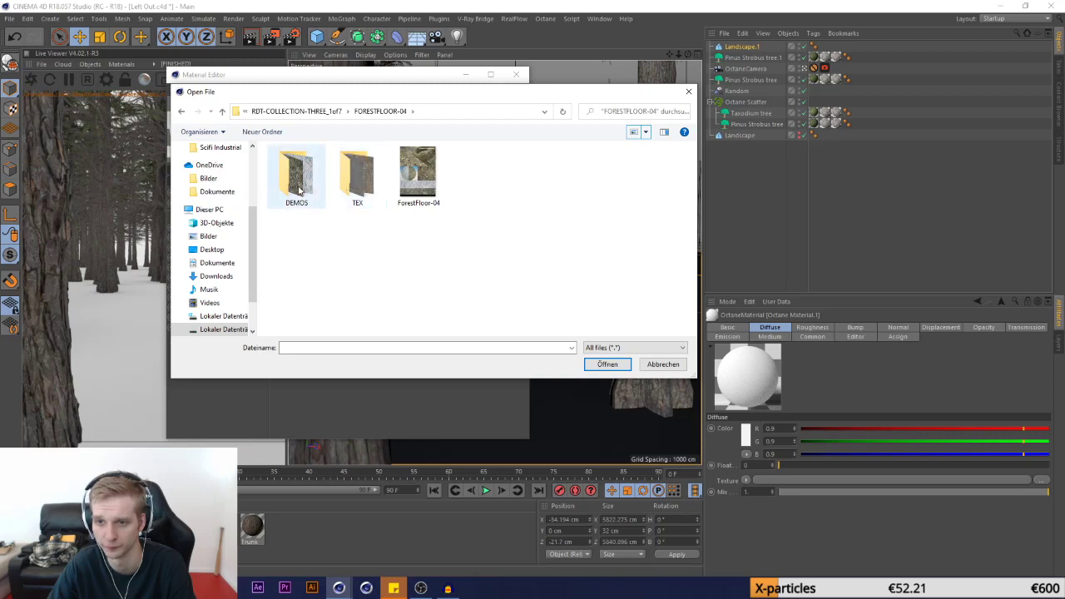
double_click(357, 176)
left_click(646, 132)
left_click(676, 59)
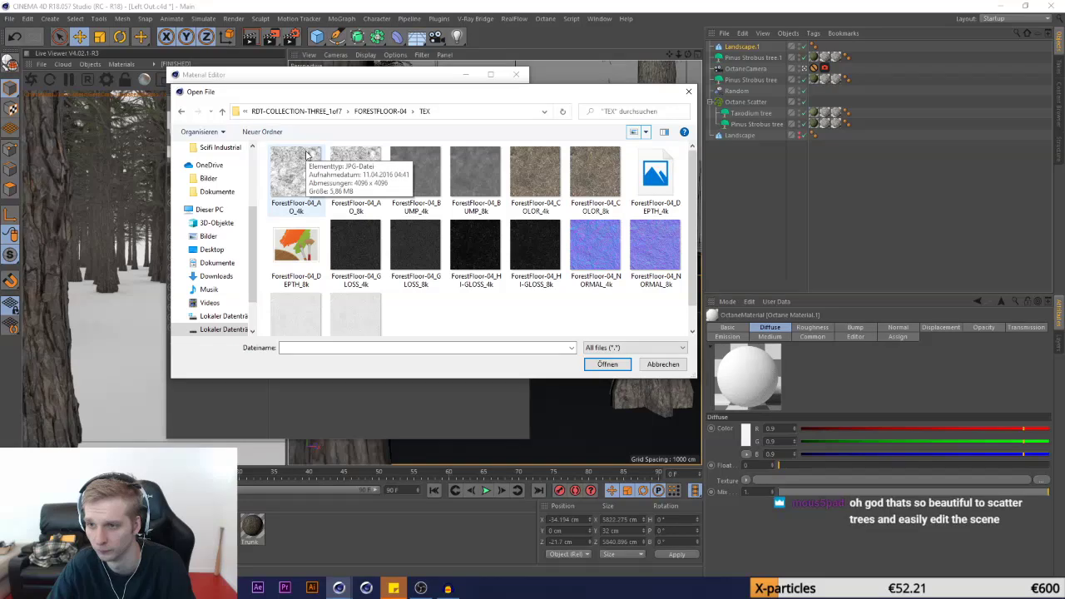
double_click(546, 189)
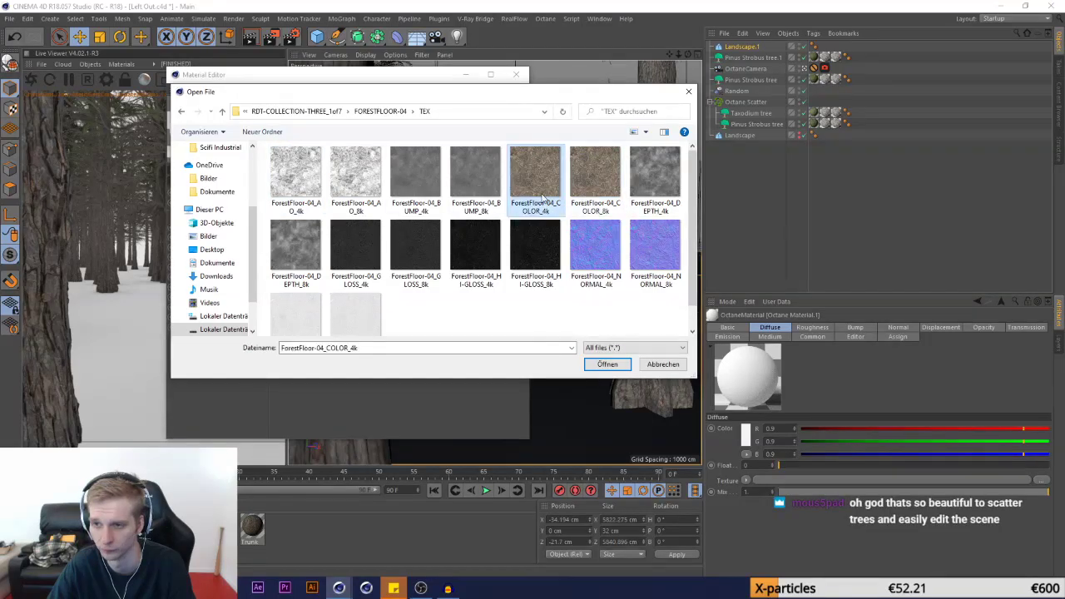
left_click(549, 334)
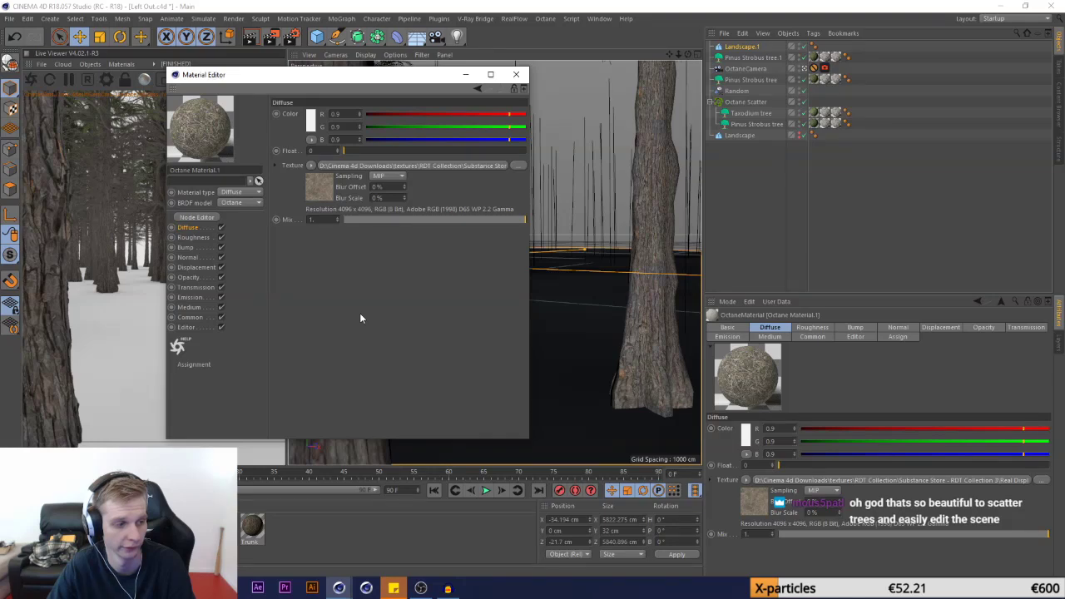
Change the material type to Glossy and load ForestFloor-04_HI-GLOSS_4k as the specular texture
left_click(241, 213)
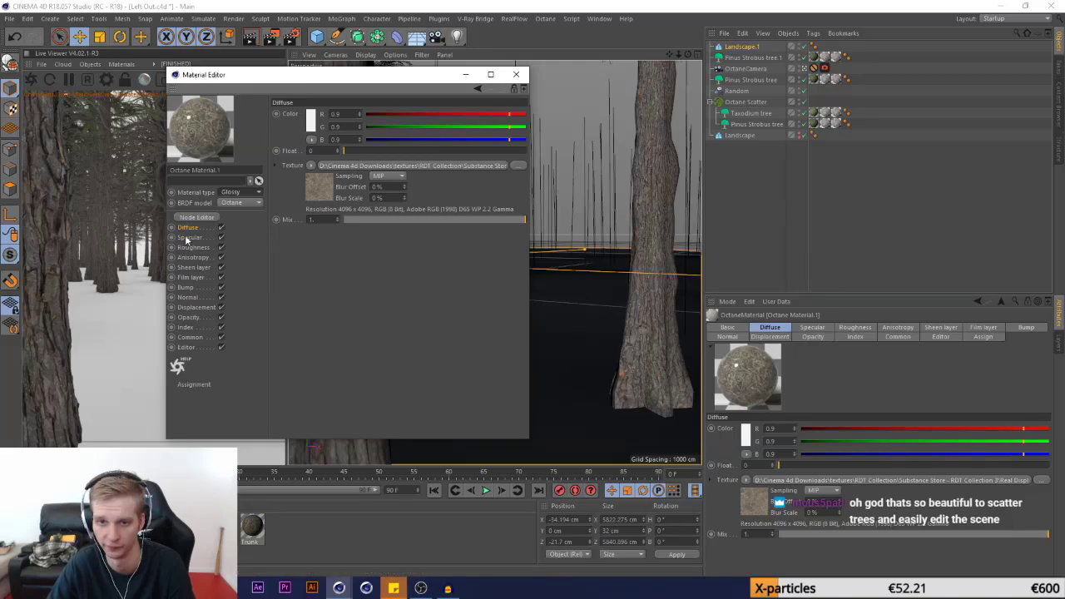
left_click(311, 166)
left_click(318, 185)
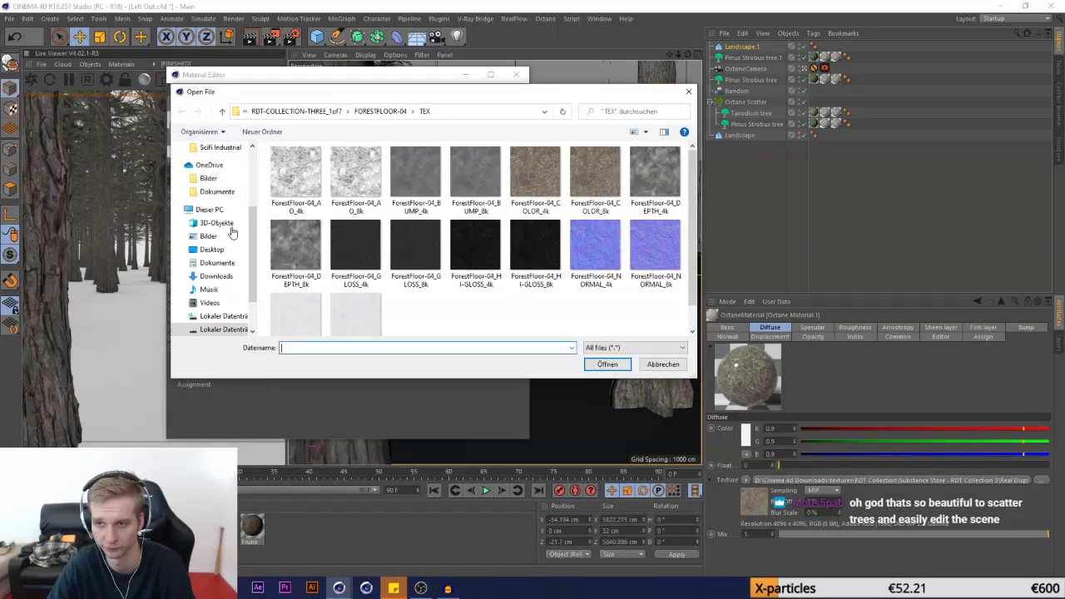
double_click(475, 248)
left_click(545, 332)
Load ForestFloor-04_NORMAL_4k as the material's normal map
left_click(187, 297)
left_click(310, 118)
left_click(320, 137)
double_click(590, 253)
left_click(547, 331)
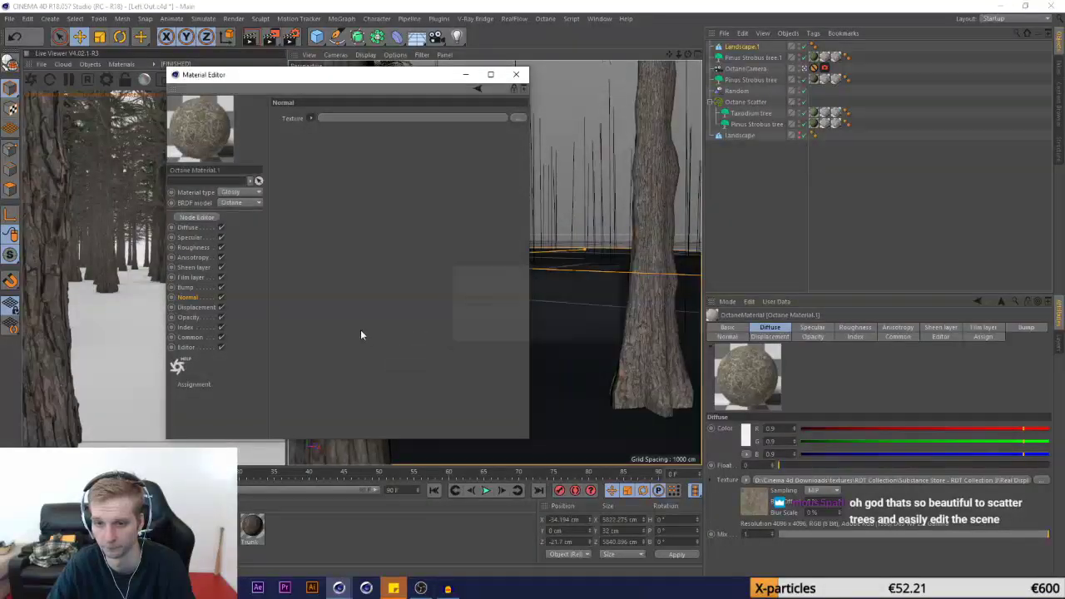
Add displacement to the material using ForestFloor-04_DEPTH_4k with a level of detail of 4096x4096
left_click(197, 307)
left_click(310, 113)
left_click(333, 124)
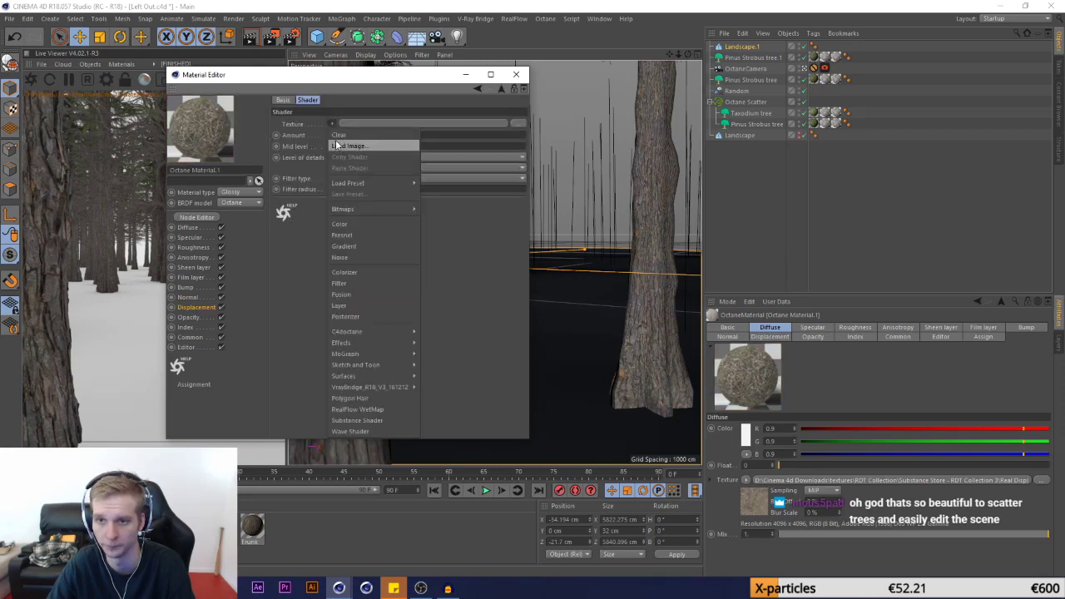
left_click(347, 145)
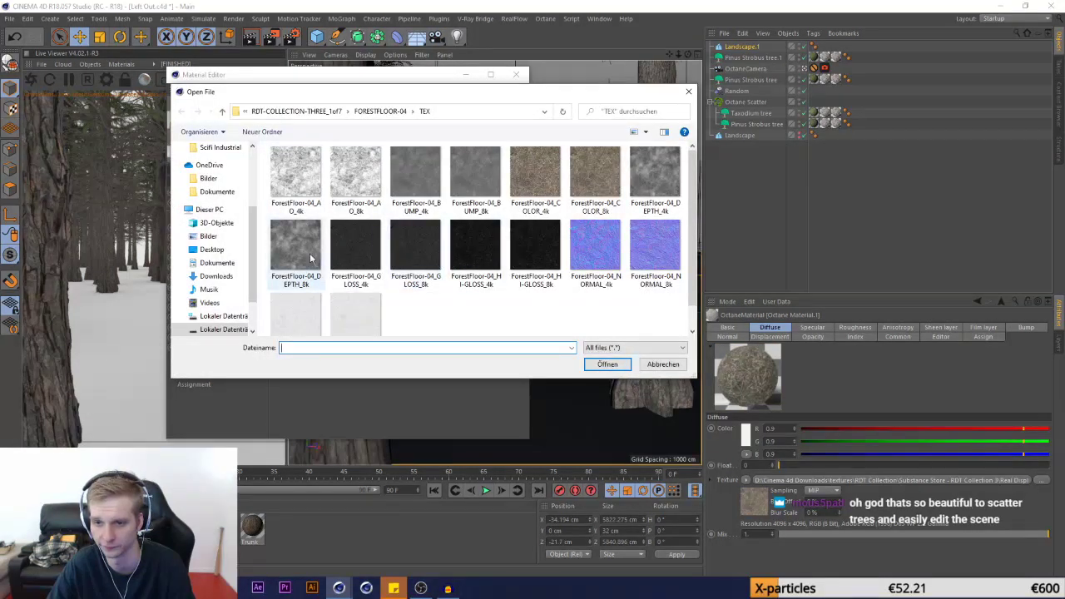
double_click(655, 177)
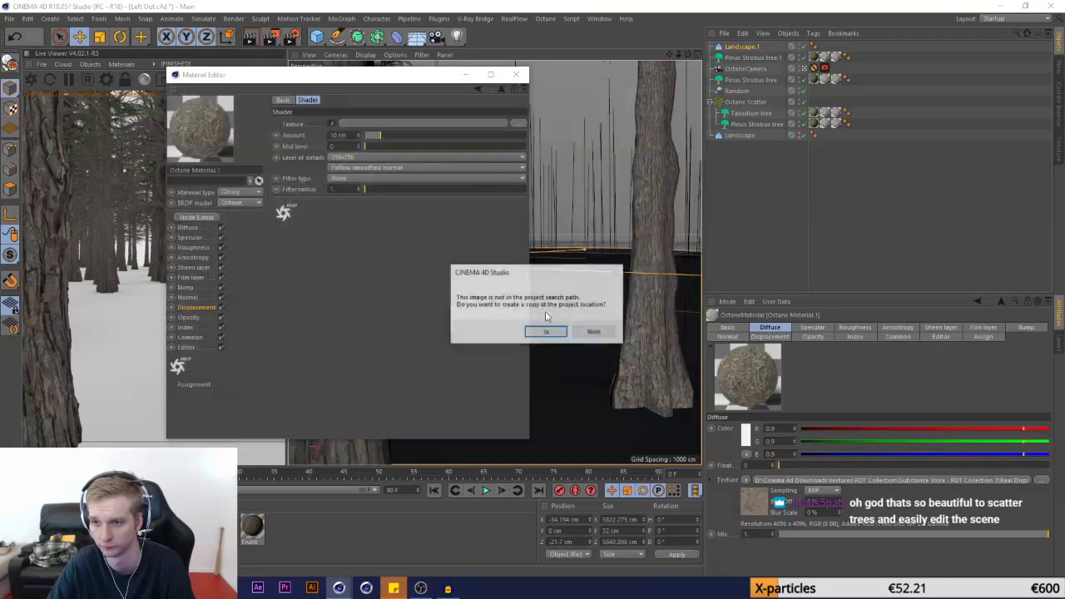
left_click(589, 332)
left_click(365, 200)
left_click(360, 250)
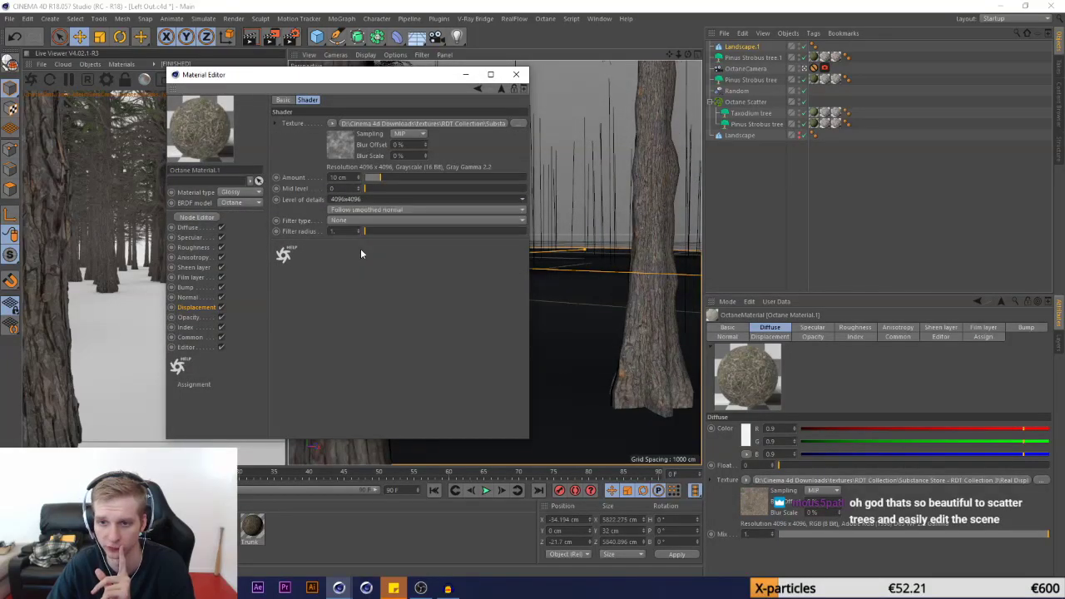
Apply the forest floor material to Landscape.1 using Cubic projection with U and V lengths of 200%
left_click(518, 75)
left_click_drag(40, 528, 731, 50)
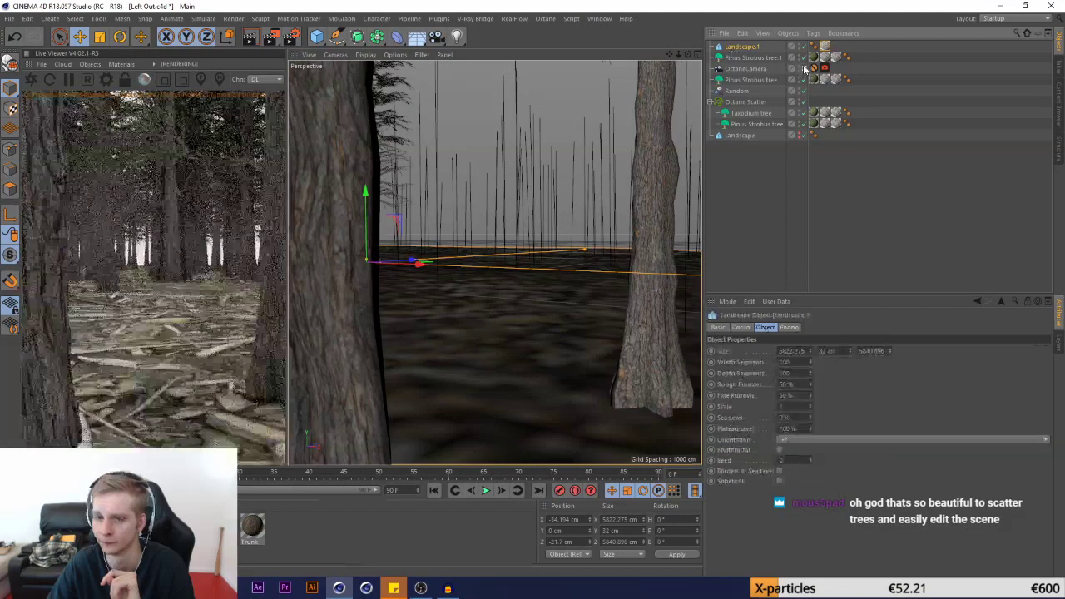
left_click(804, 373)
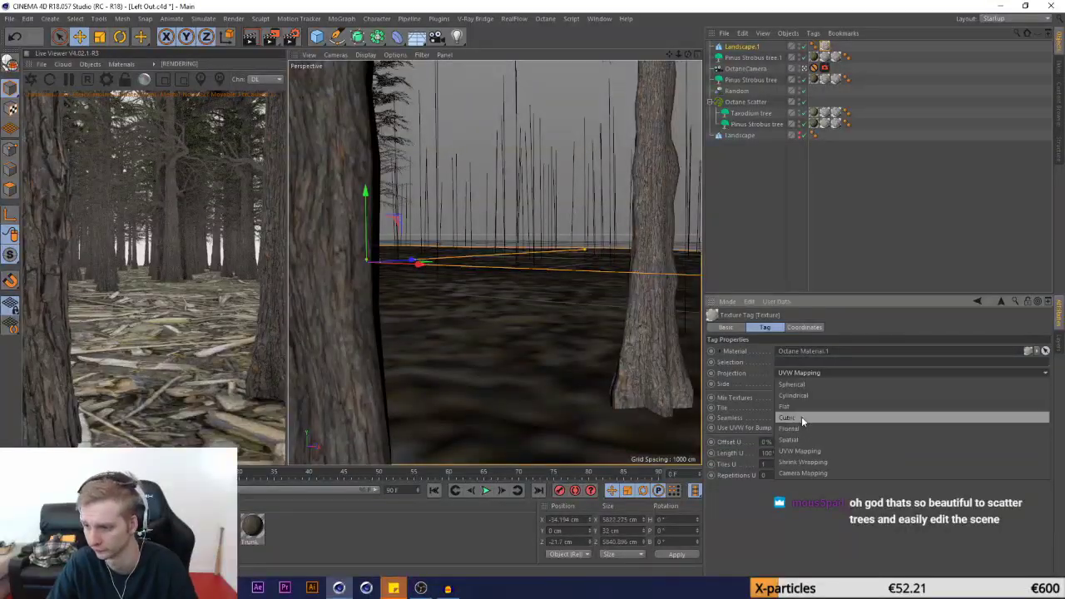
left_click(802, 416)
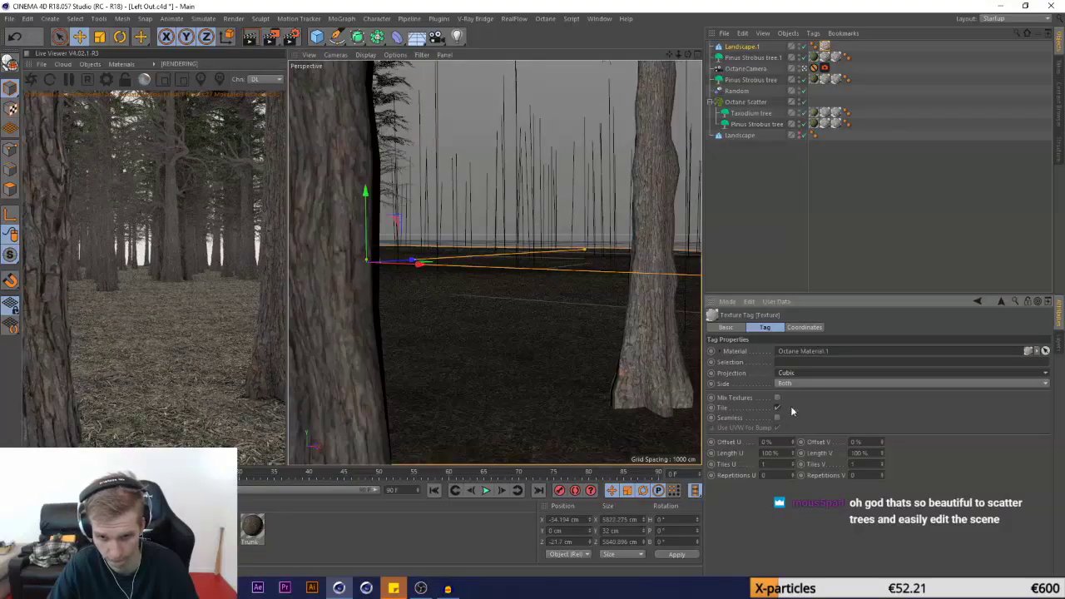
left_click_drag(779, 453, 728, 467)
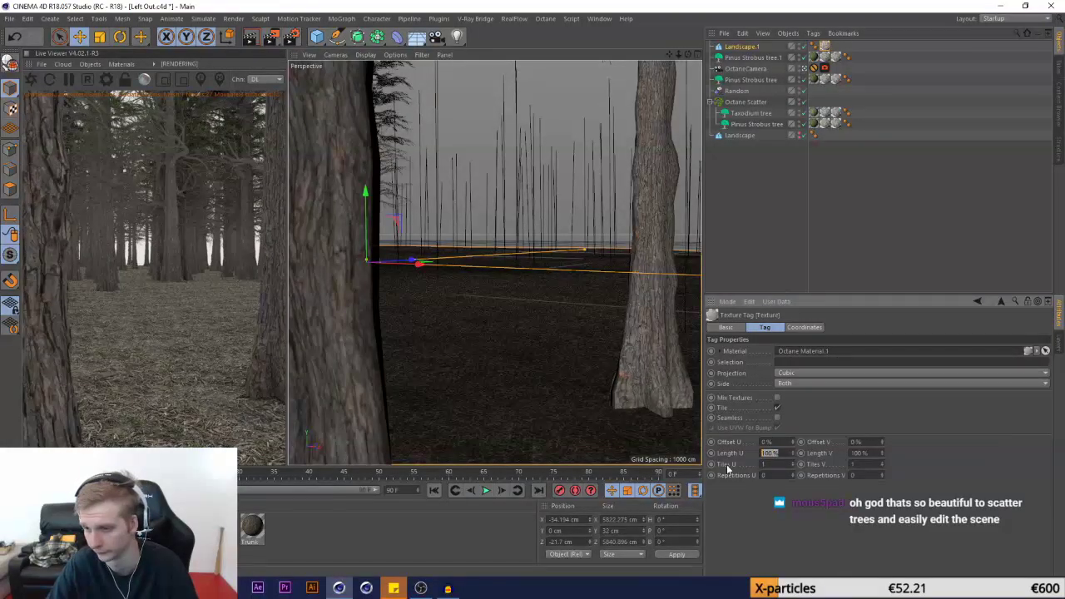
key("Return")
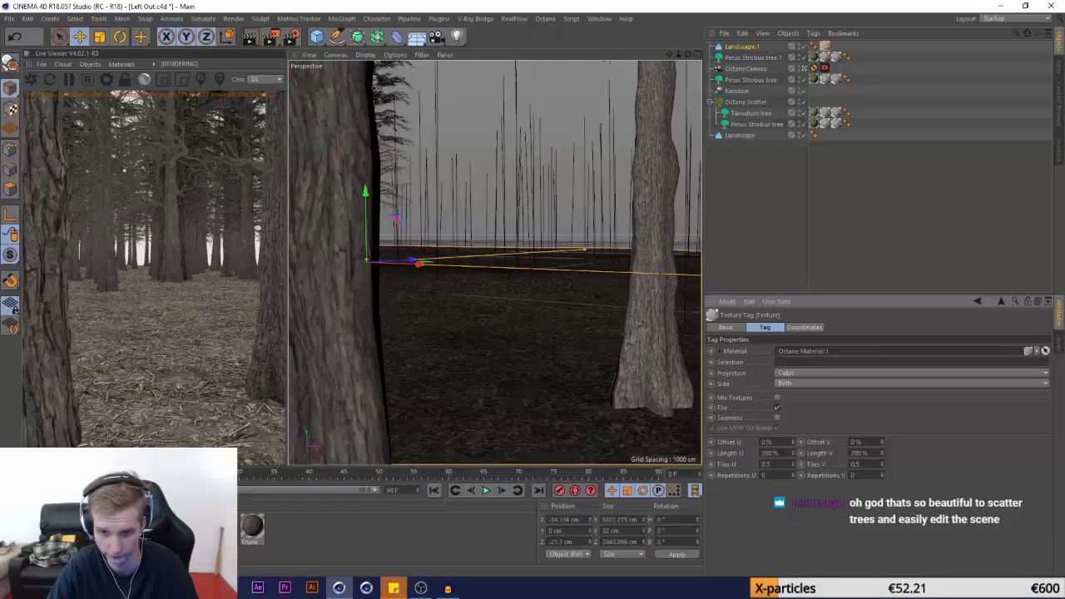
Adjust the forest floor material's displacement amount, trying 25 cm before setting it to 15 cm
double_click(112, 530)
left_click(318, 140)
left_click_drag(288, 81, 498, 102)
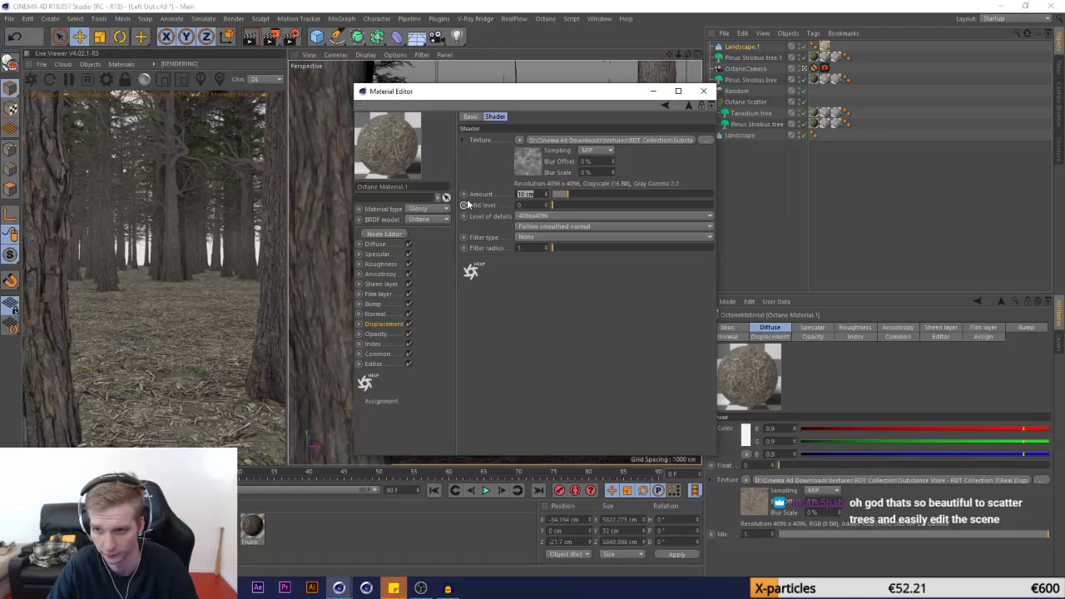
key("Return")
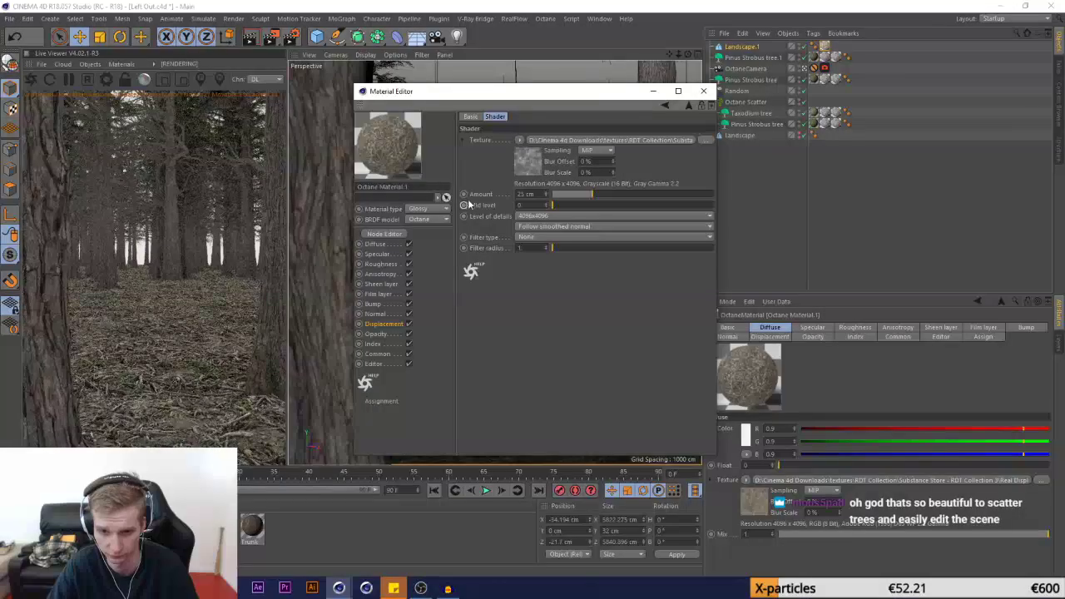
key("Return")
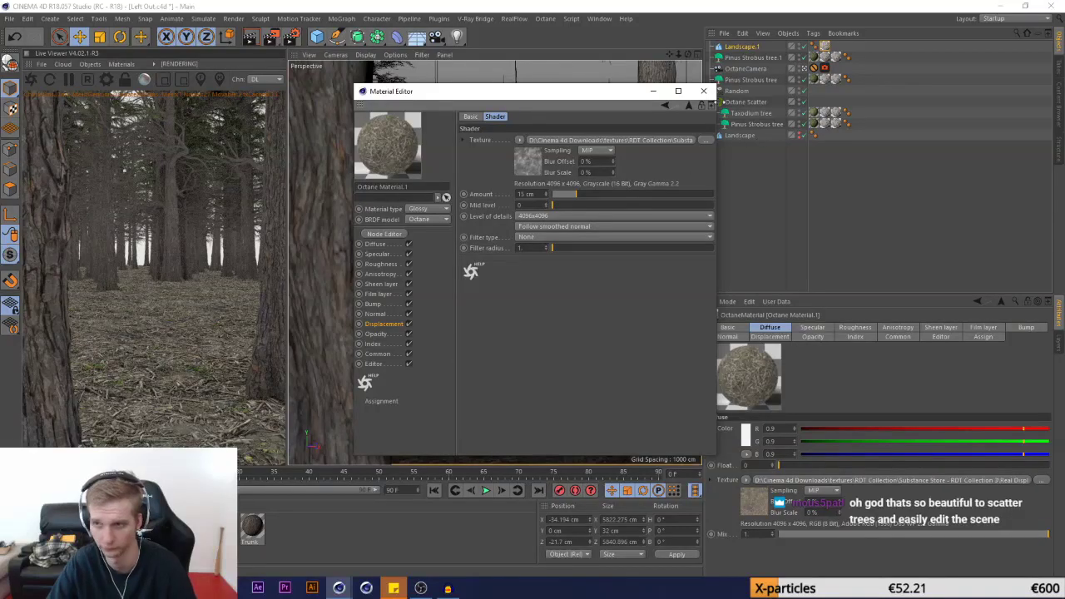
left_click(704, 91)
Start creating another material
left_click(45, 507)
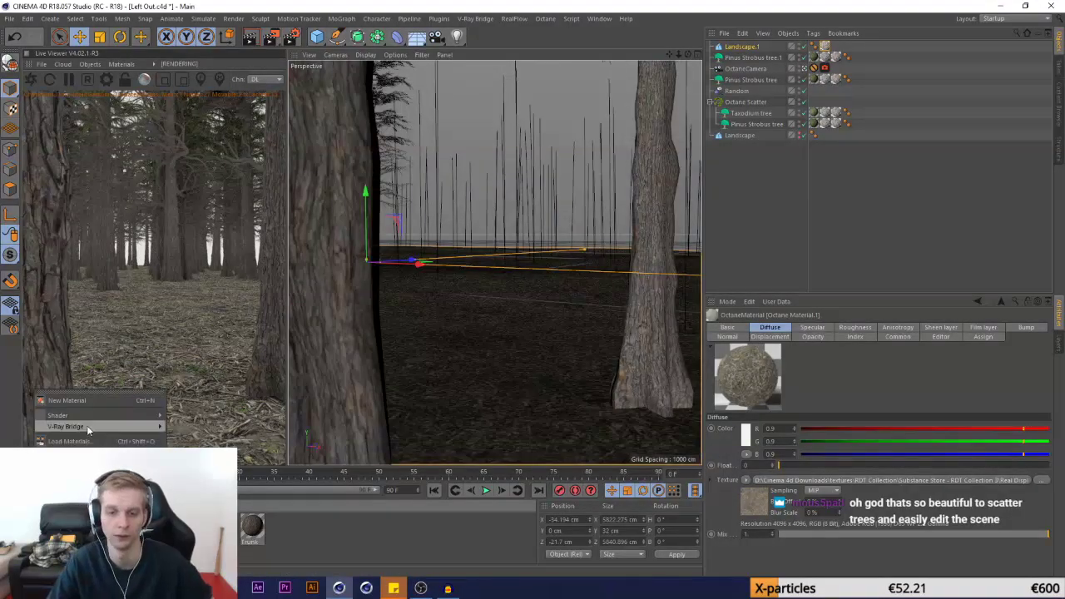
Create a new Octane material and open the image selection for its diffuse texture
left_click(287, 400)
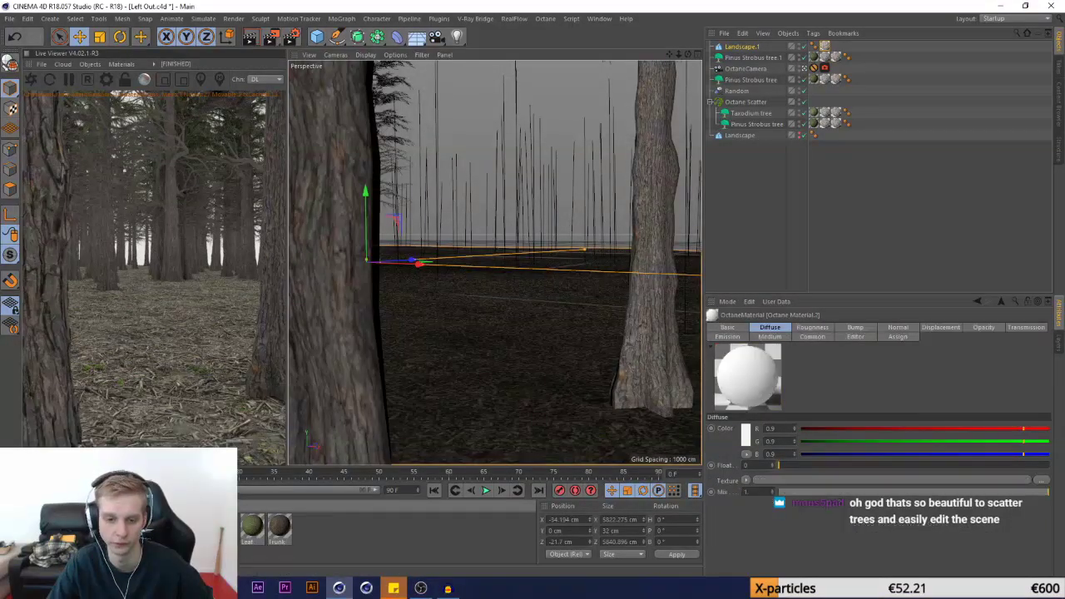
double_click(33, 527)
left_click(193, 229)
left_click(312, 166)
left_click(327, 189)
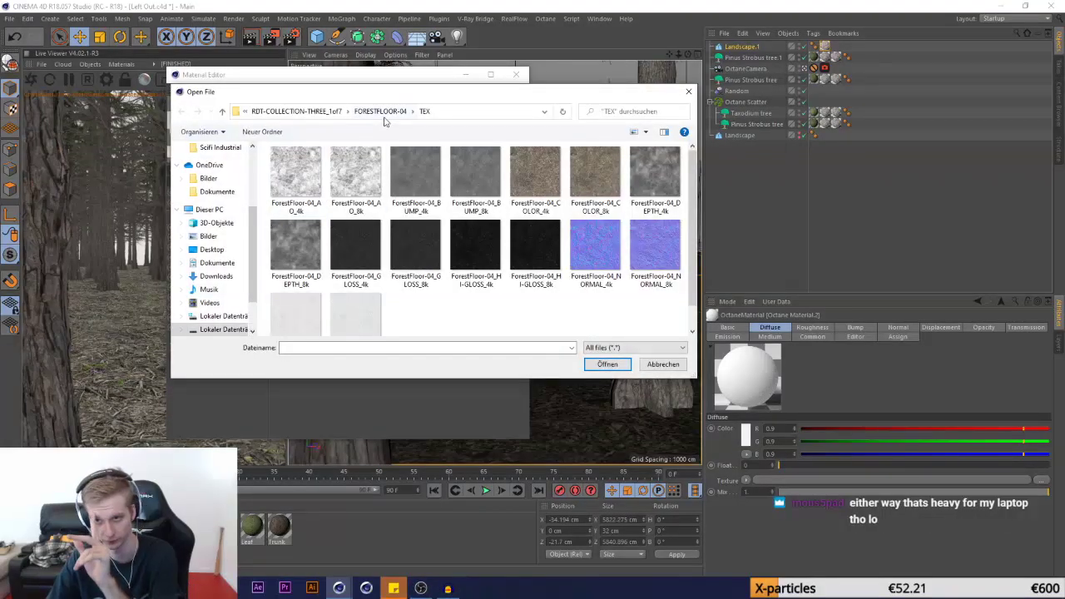
Browse the part folders of Real Displacement Textures Collection Three for a suitable ground texture
left_click(375, 117)
left_click(317, 112)
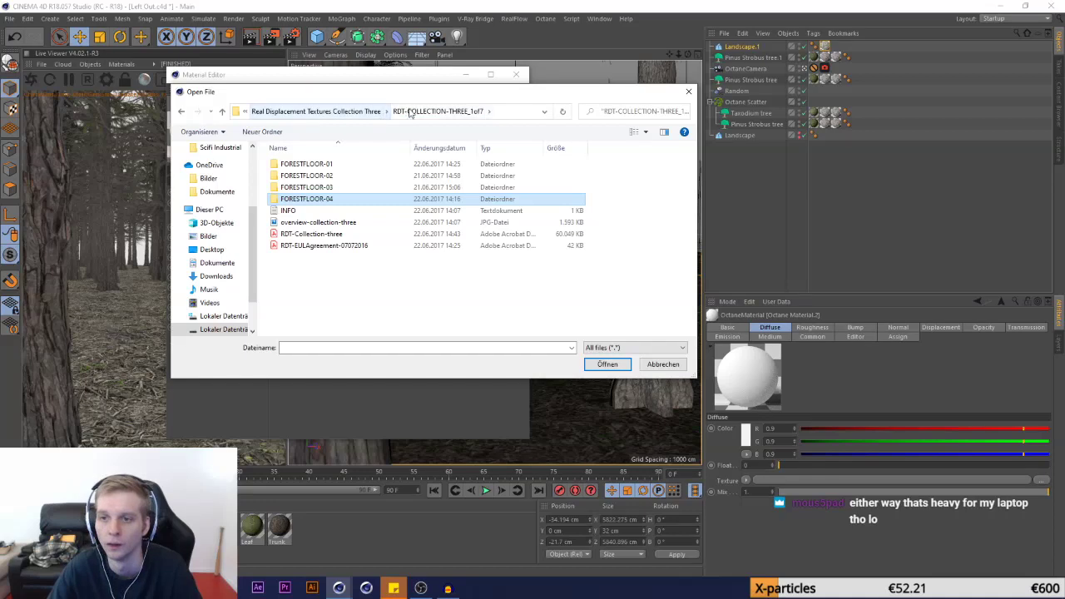
left_click(364, 111)
double_click(324, 176)
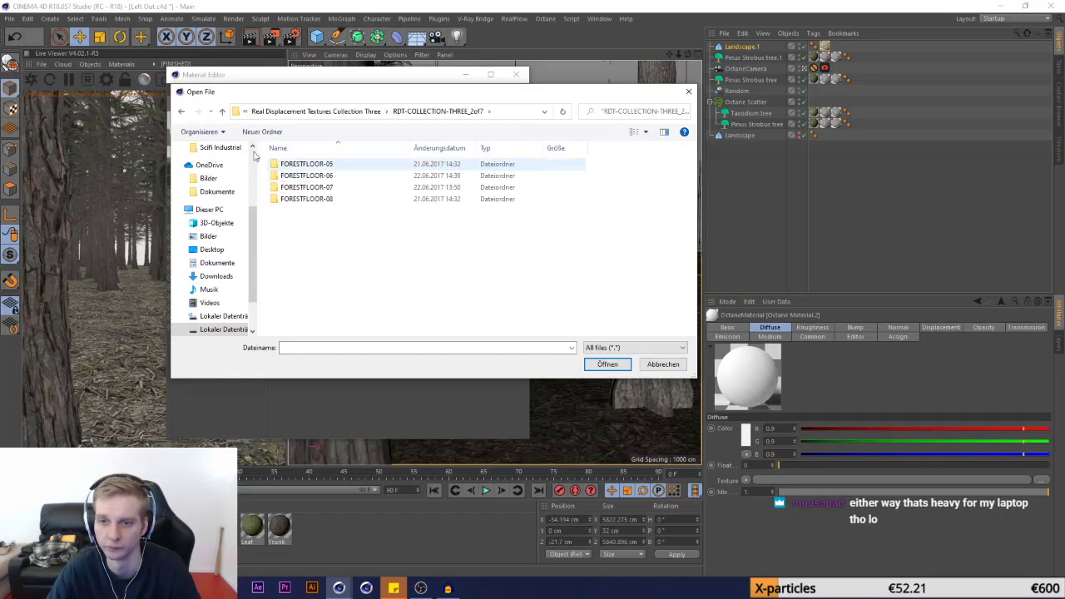
left_click(182, 111)
double_click(326, 166)
left_click(183, 111)
double_click(320, 211)
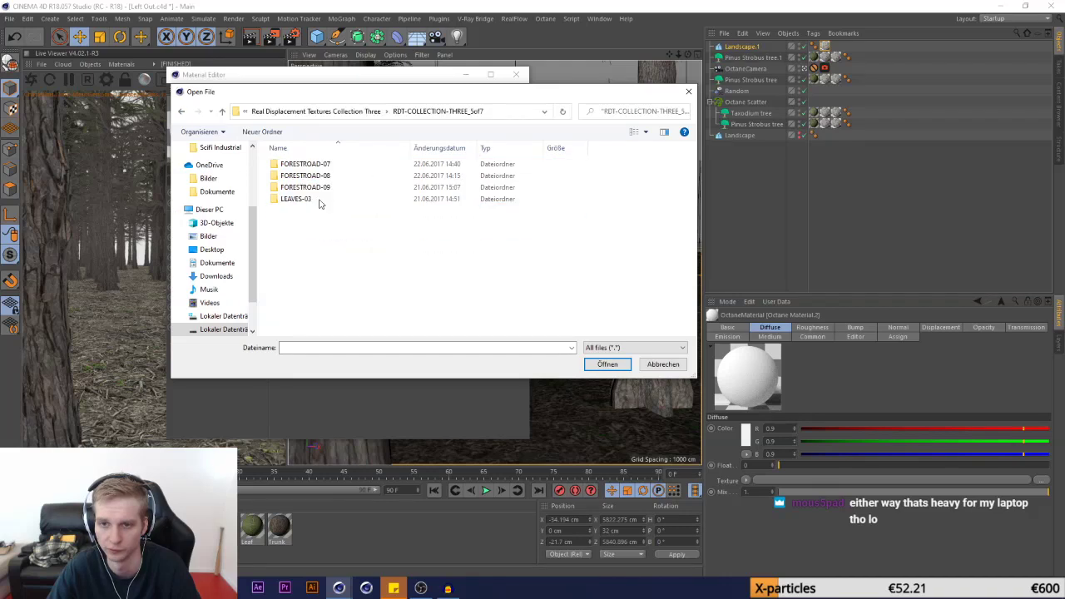
left_click(182, 111)
double_click(325, 222)
left_click(182, 111)
double_click(324, 234)
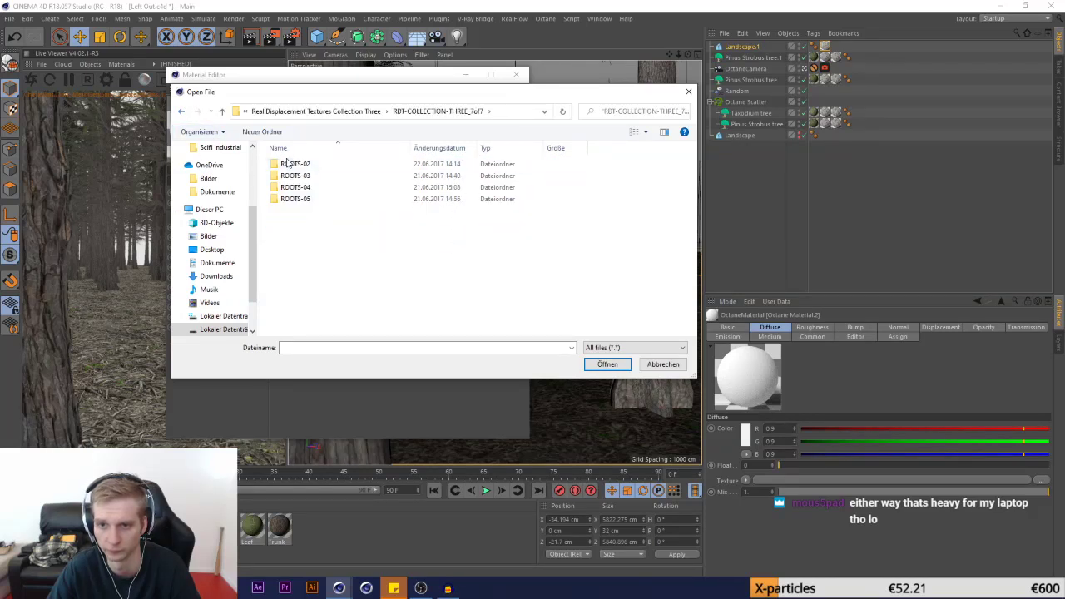
Load Roots-02_COLOR_4k from the ROOTS-02 folder as the diffuse texture and set the material type to Glossy
double_click(285, 163)
left_click(293, 178)
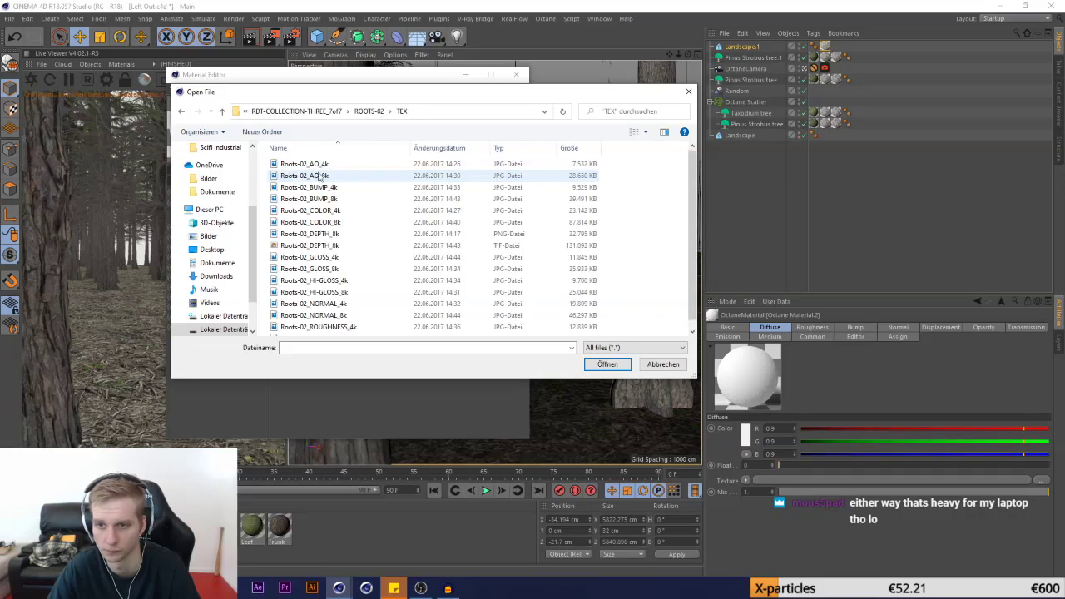
left_click(645, 131)
left_click(691, 61)
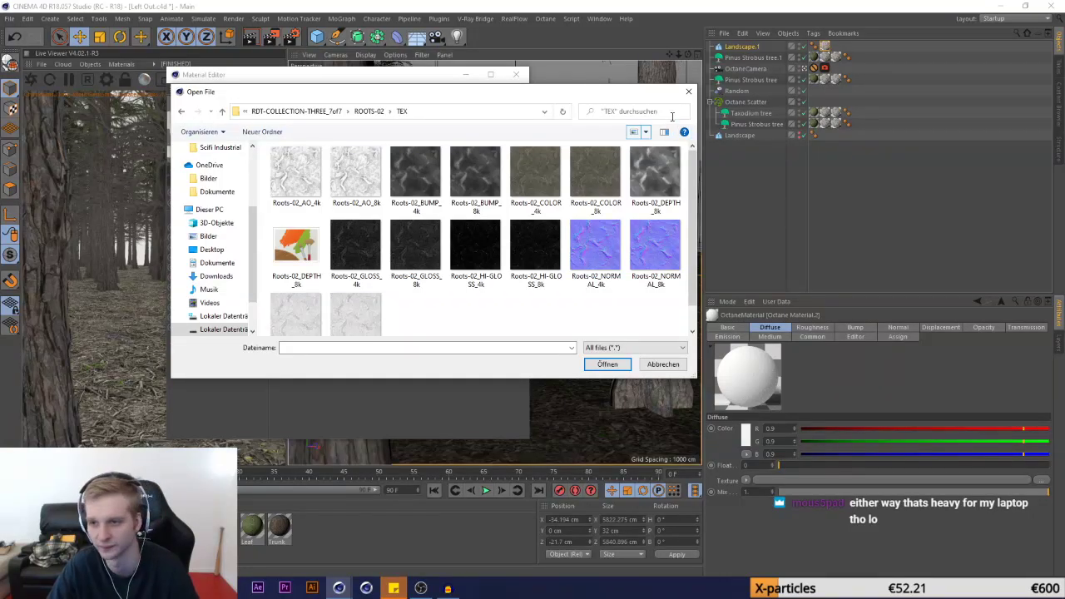
double_click(535, 175)
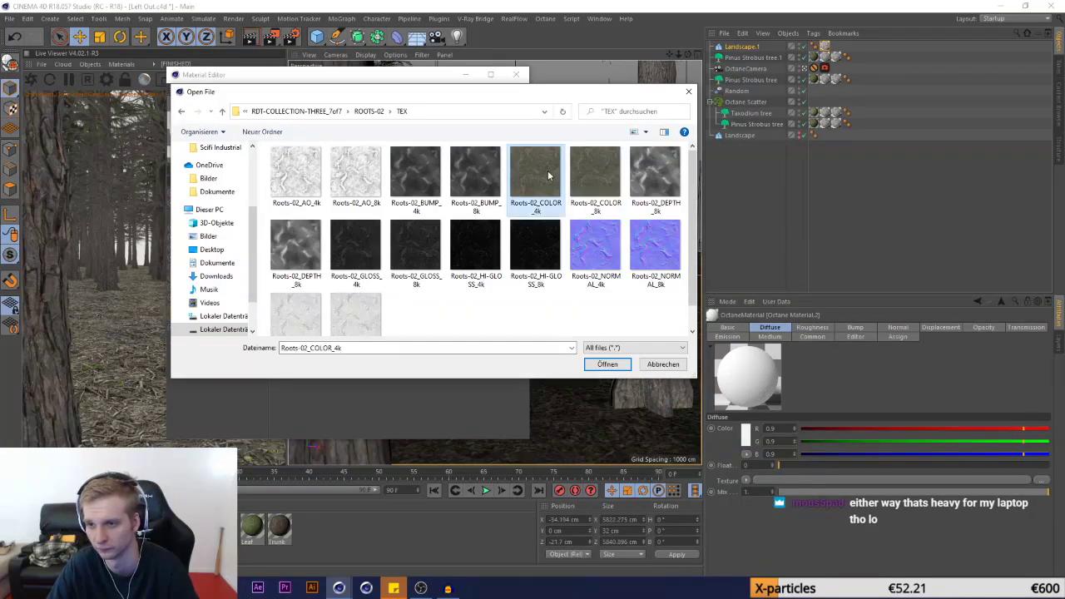
key("Return")
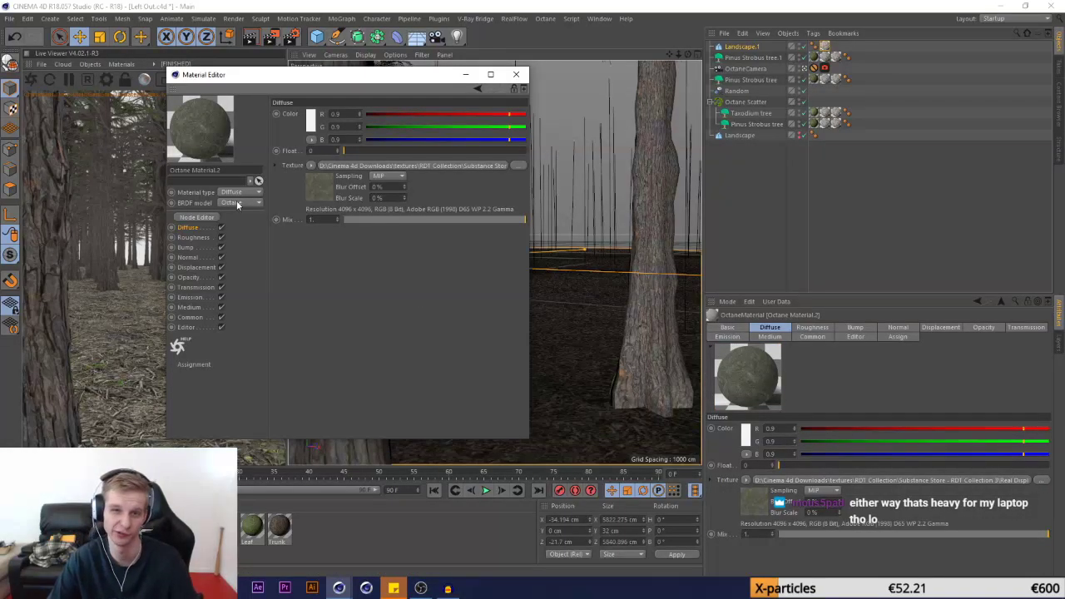
left_click(243, 193)
left_click(243, 217)
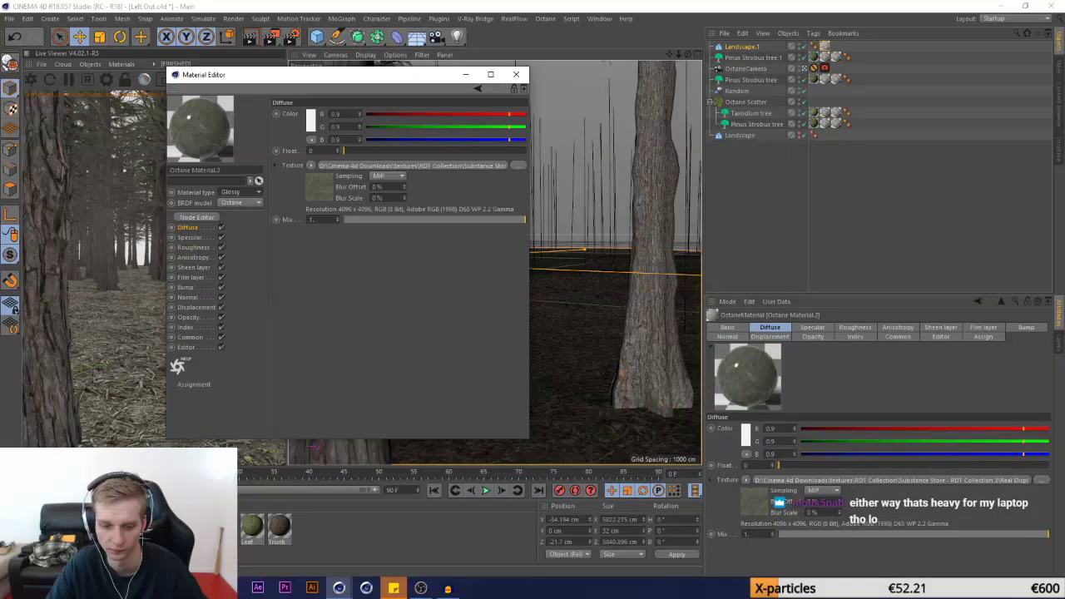
Switch to the file explorer and look through the renders in the ALL EVERYDAYS Chapter 1 folder
key("super+e")
left_click(183, 490)
double_click(263, 230)
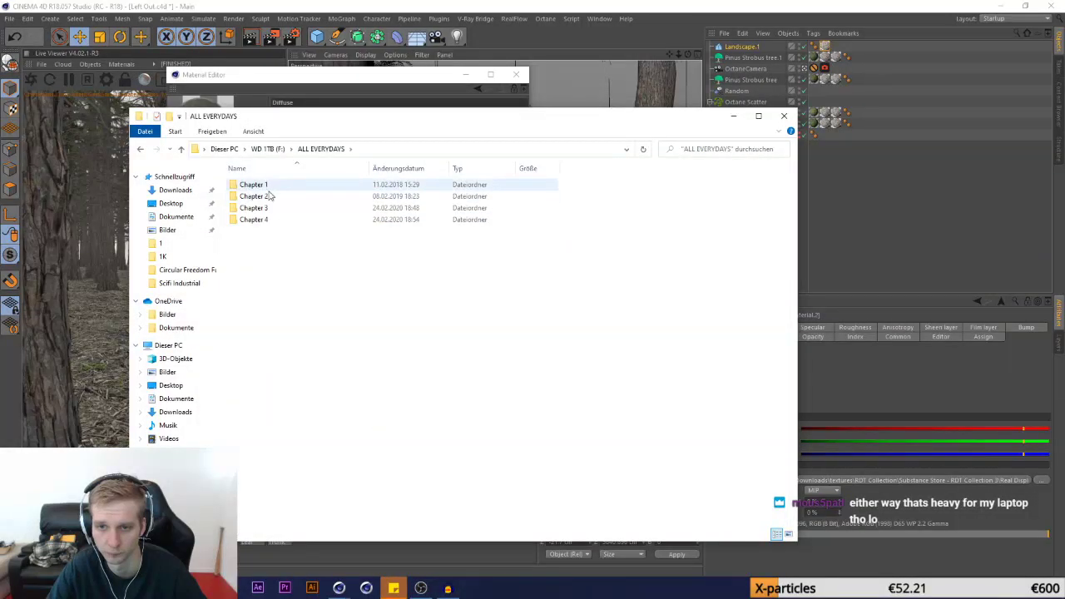
double_click(255, 184)
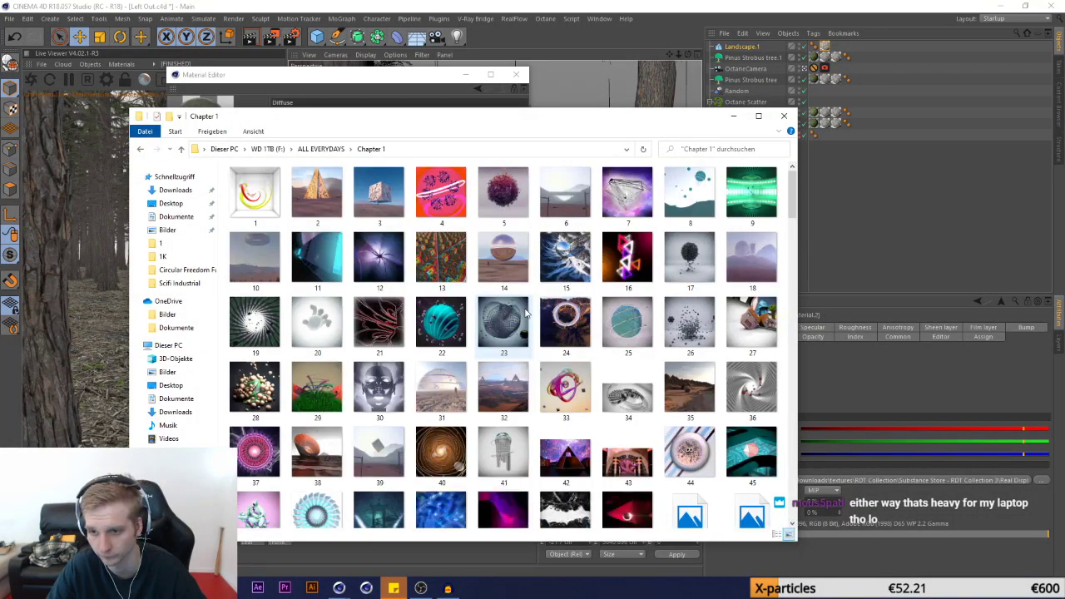
scroll(499, 313, "down", 7)
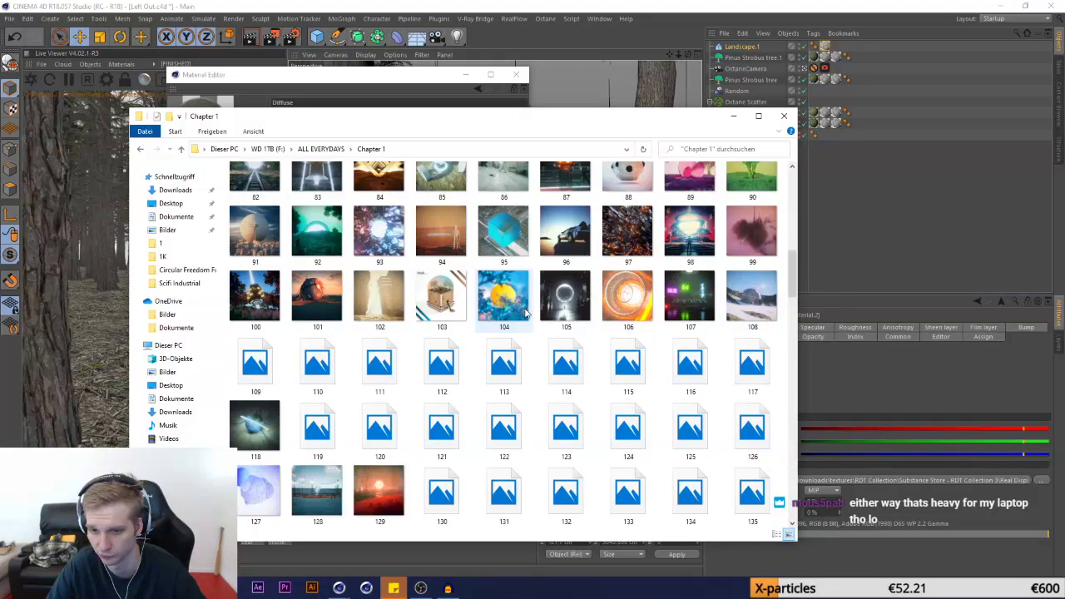
scroll(527, 312, "down", 5)
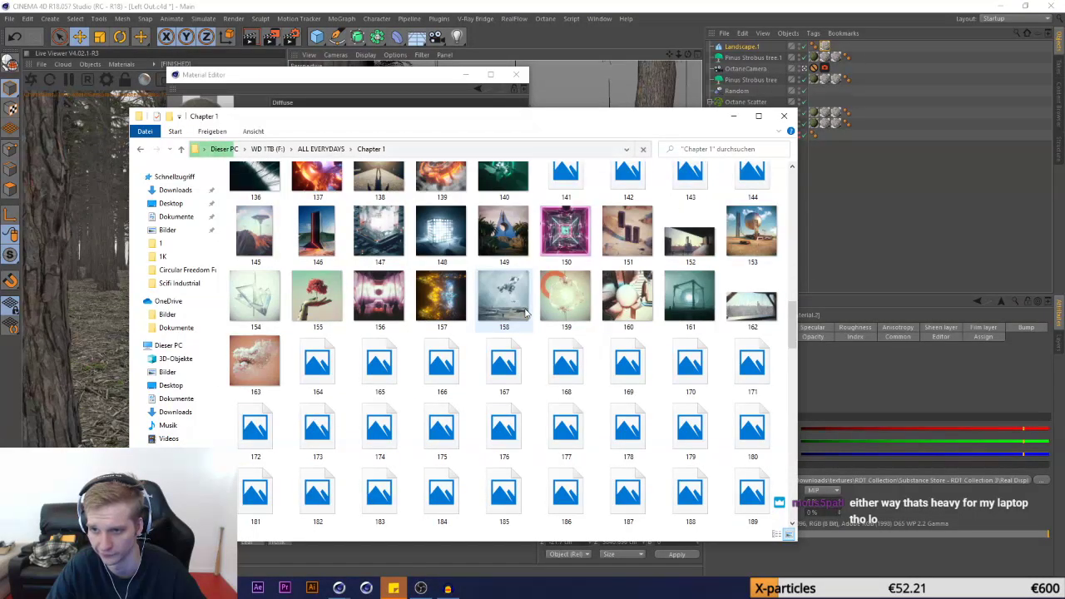
left_click_drag(791, 293, 795, 357)
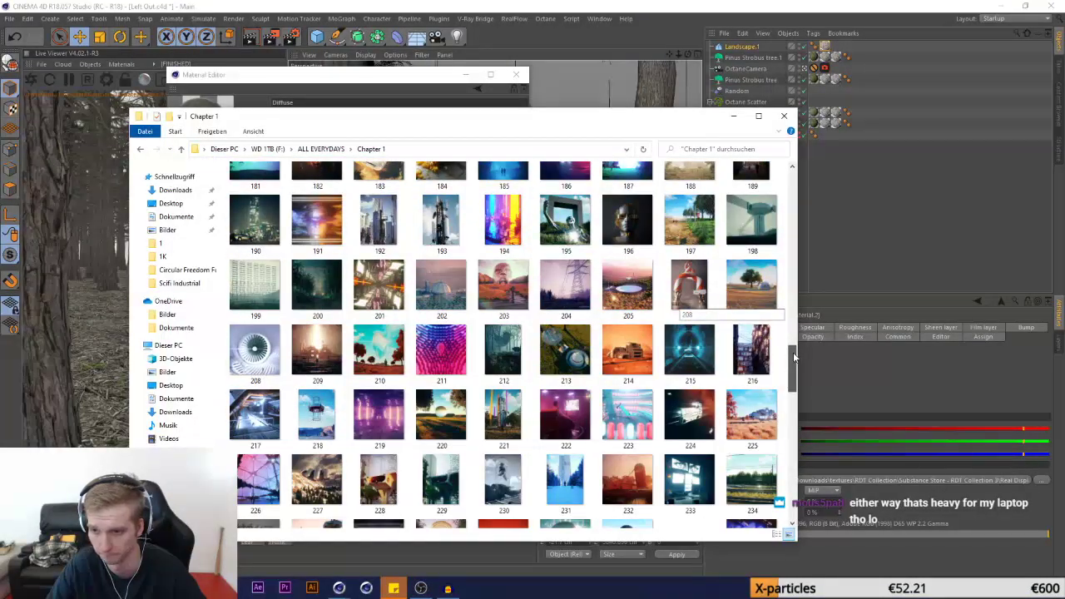
left_click_drag(795, 358, 792, 363)
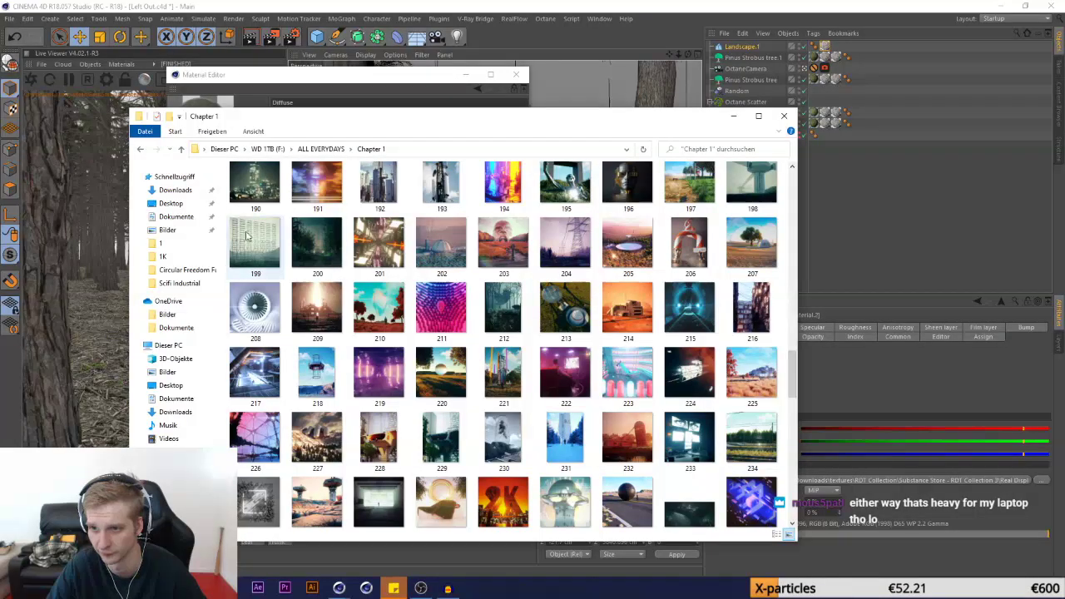
View the renders 199 and 202 at full size and close the folder
double_click(240, 239)
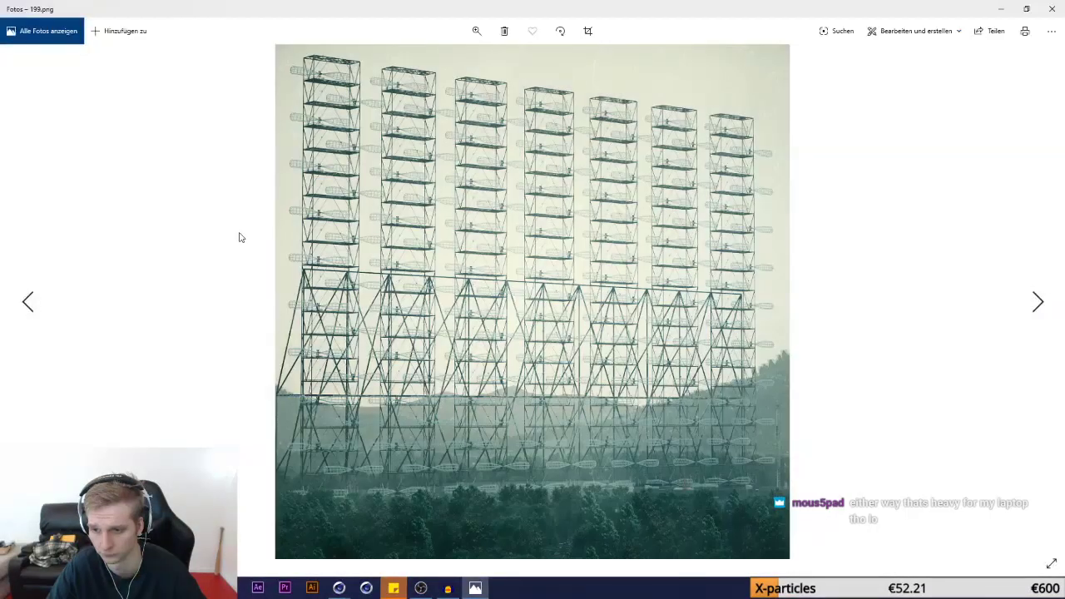
left_click(1052, 8)
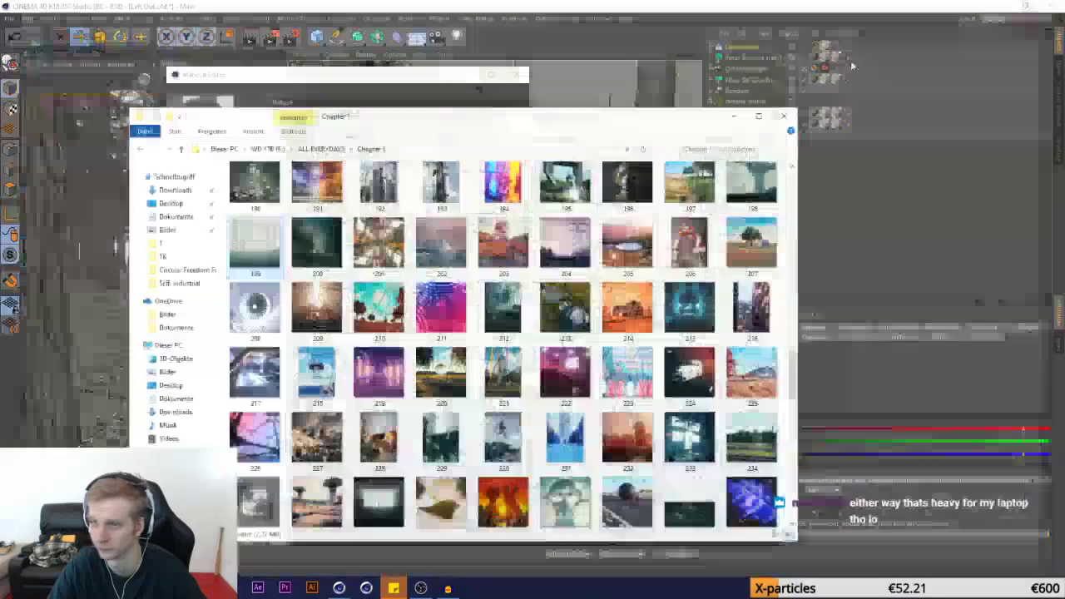
double_click(454, 258)
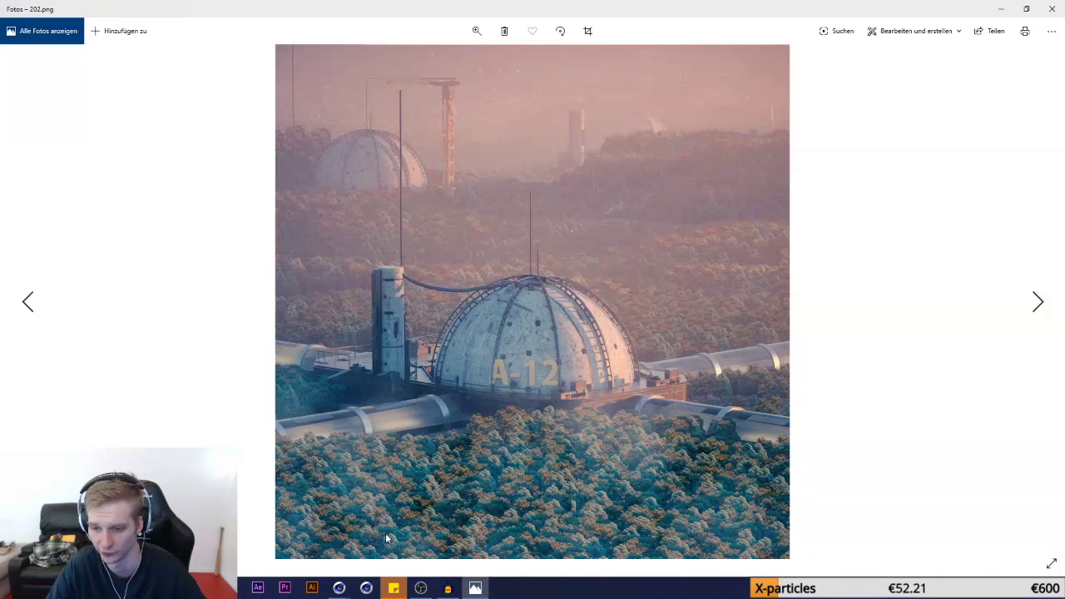
left_click(1052, 9)
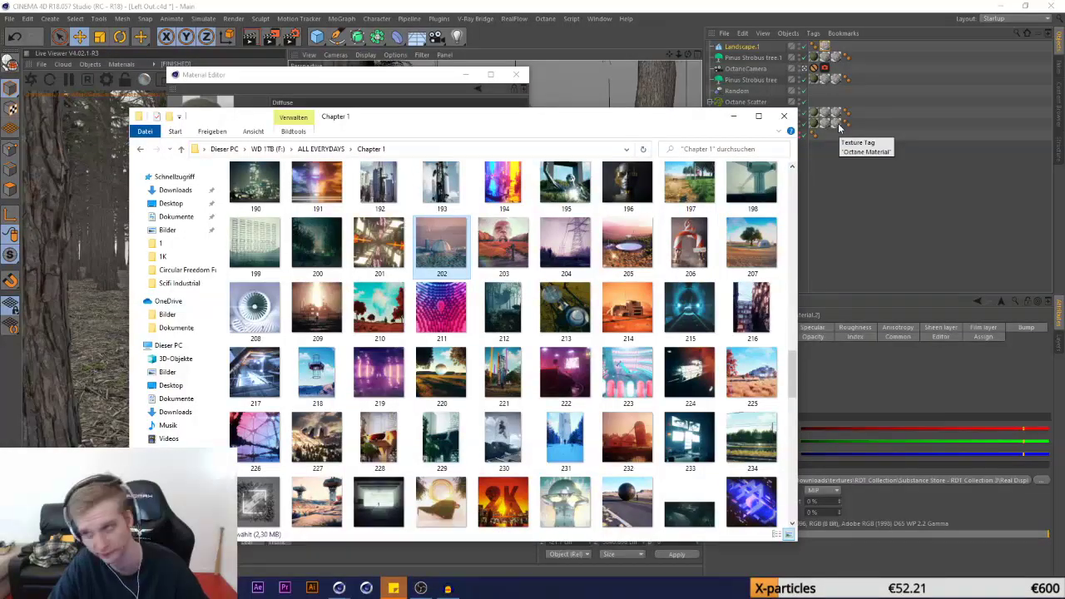
left_click(784, 115)
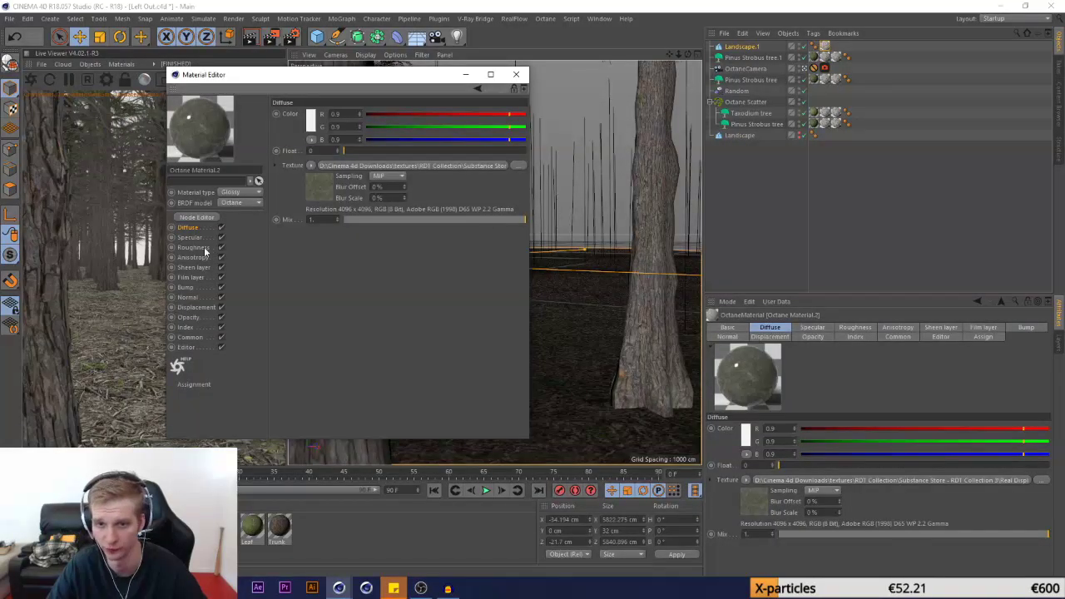
Load Roots-02_HI-GLOSS_4k as the material's specular texture without copying it to the project location
left_click(310, 165)
left_click(309, 187)
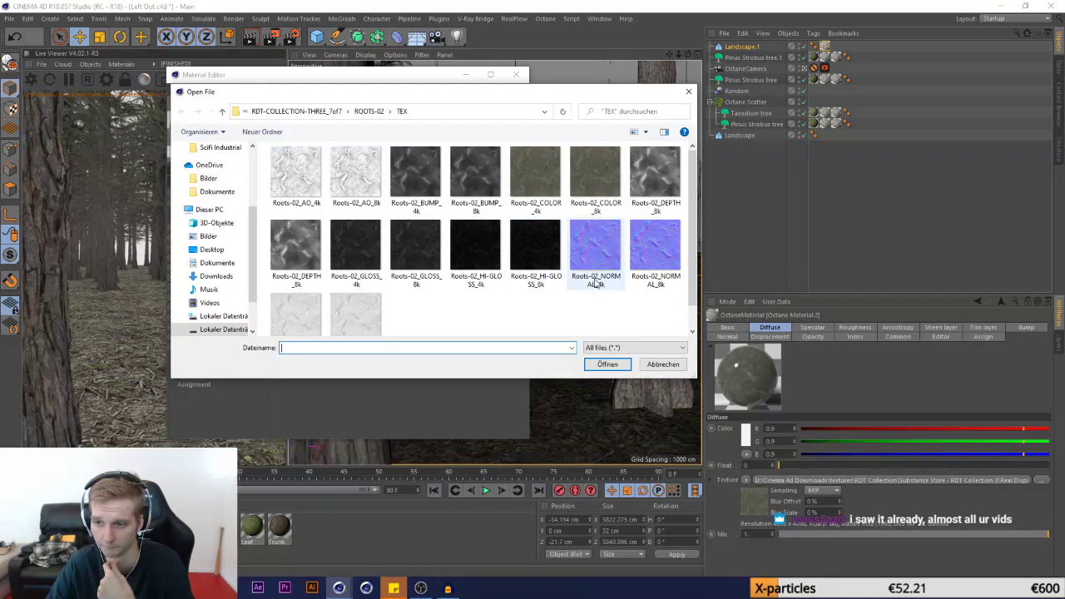
mouse_move(420, 98)
left_mouse_down()
mouse_move(504, 226)
mouse_move(582, 262)
mouse_move(433, 103)
left_mouse_up()
double_click(505, 291)
left_click(608, 332)
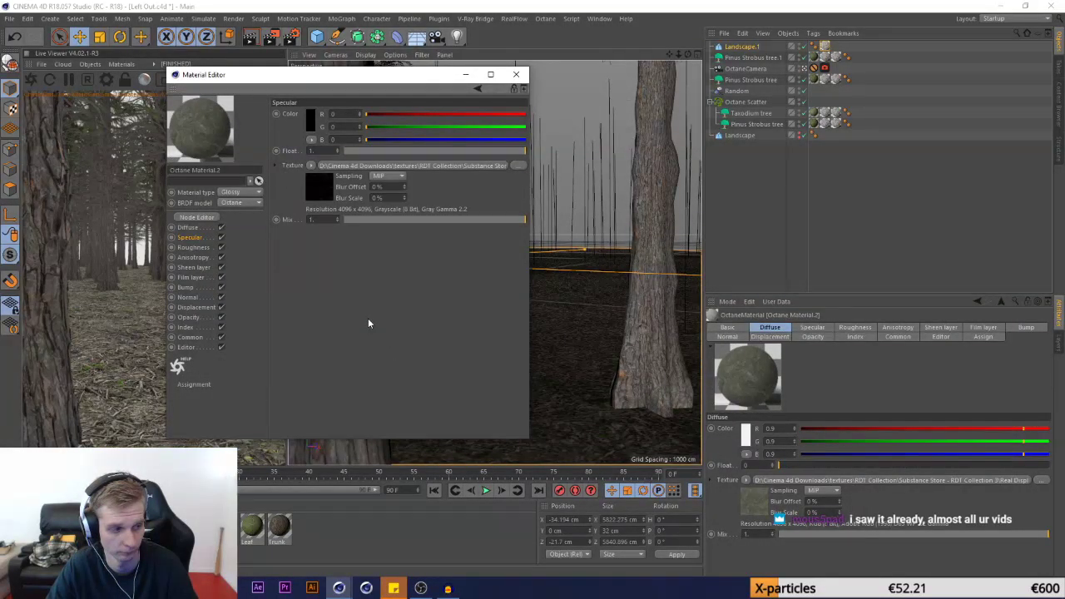
Load Roots-02_NORMAL_4k as the material's normal texture without copying it to the project location
left_click(188, 297)
left_click(310, 128)
left_click(325, 140)
double_click(591, 266)
left_click(592, 330)
Add a displacement to the material with Roots-02_DEPTH_8k as its texture, without copying the image to the project
left_click(190, 308)
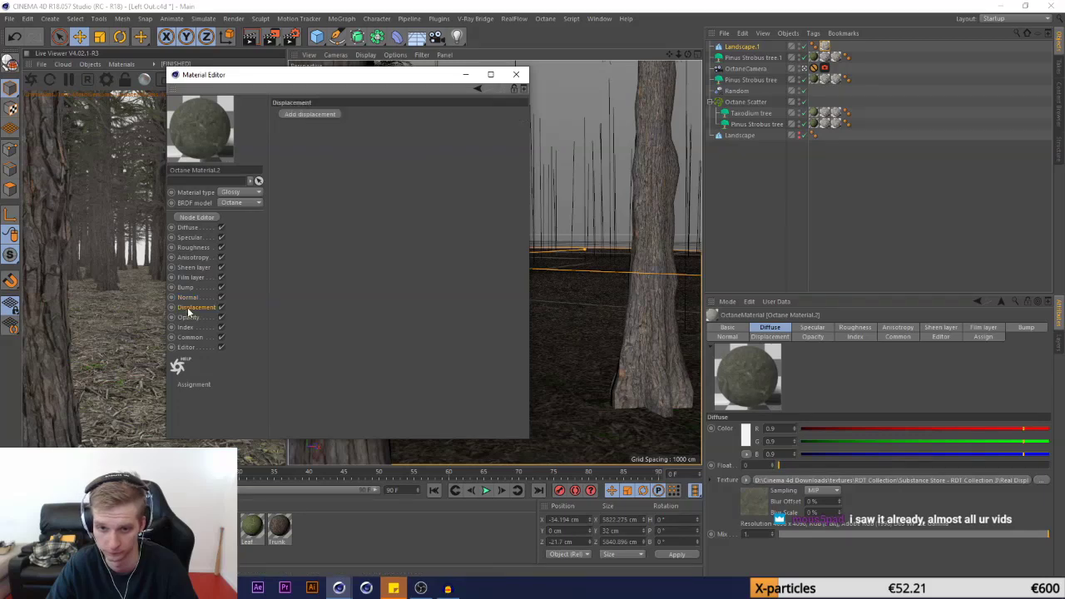
left_click(299, 115)
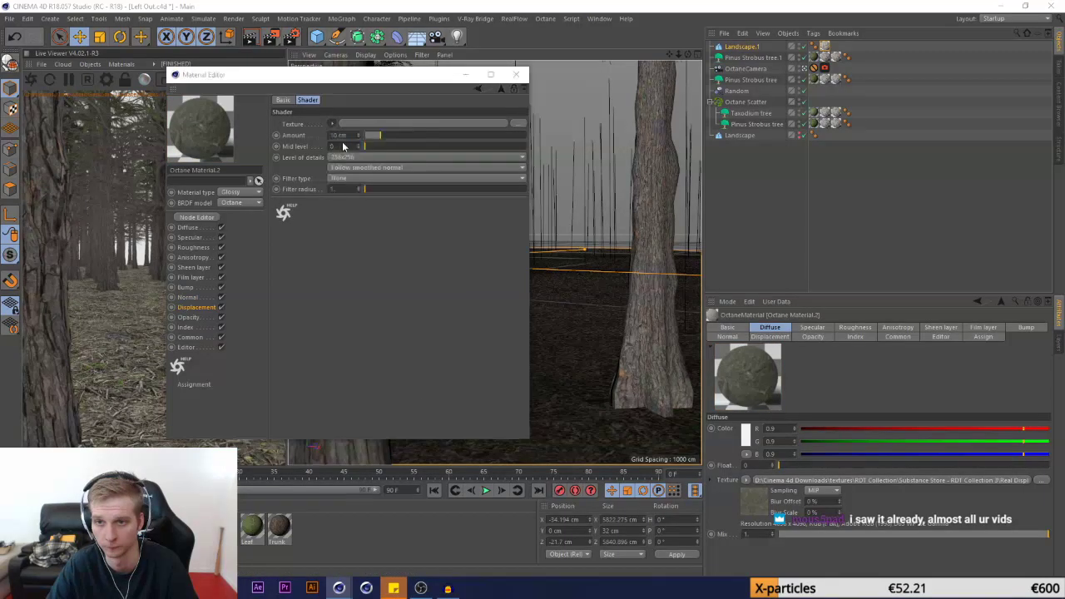
left_click(343, 146)
double_click(672, 186)
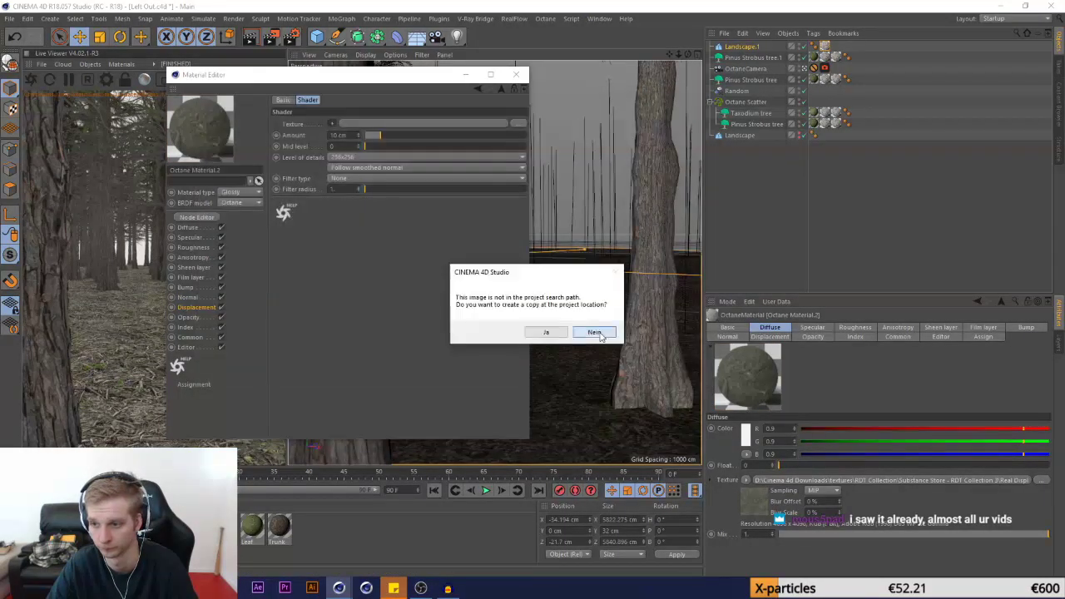
left_click(594, 332)
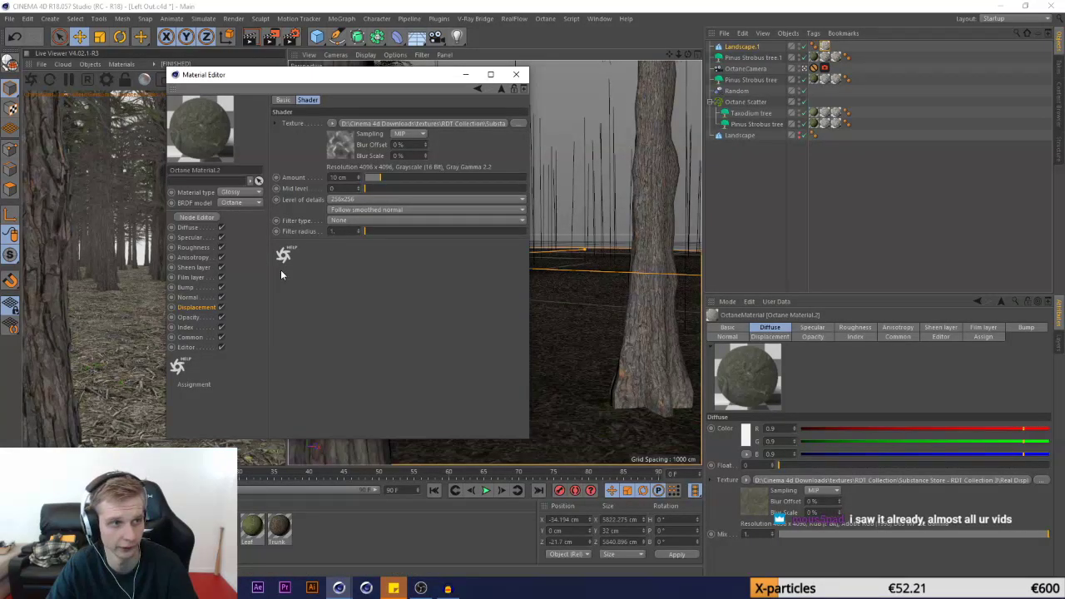
Set the displacement's level of detail to 4096x4096 and close the material editor
left_click(348, 200)
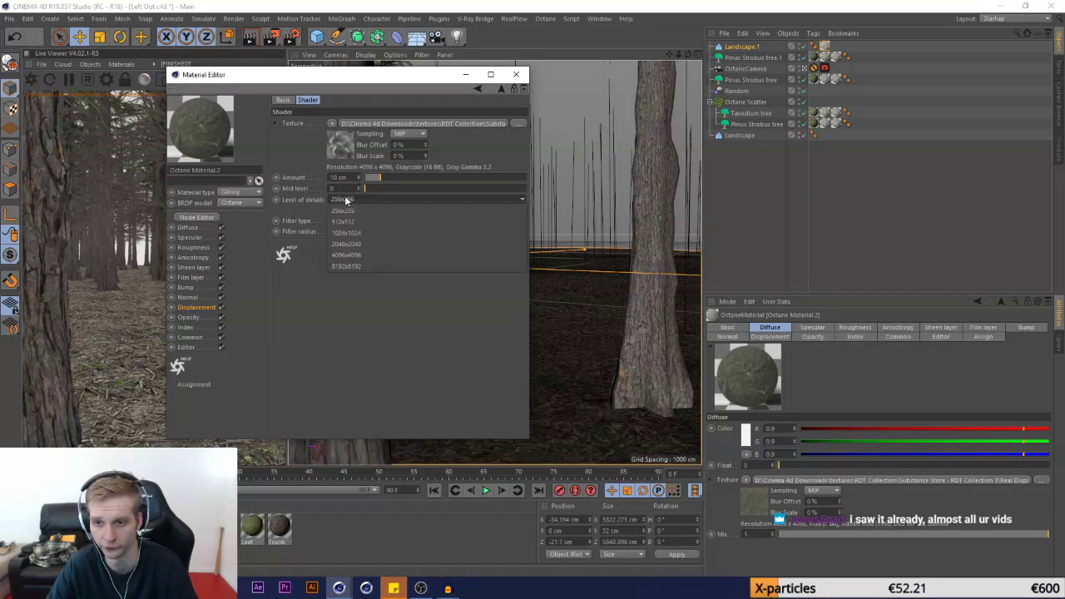
left_click(352, 254)
left_click(516, 75)
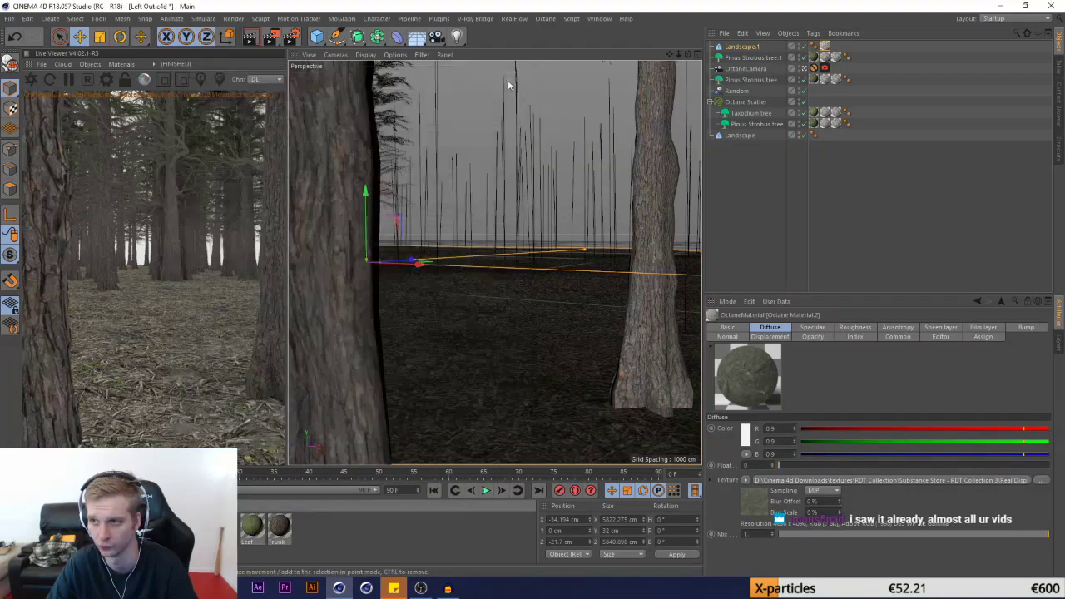
Duplicate the Landscape.1 object
left_click(744, 47)
key("ctrl+c")
key("ctrl+v")
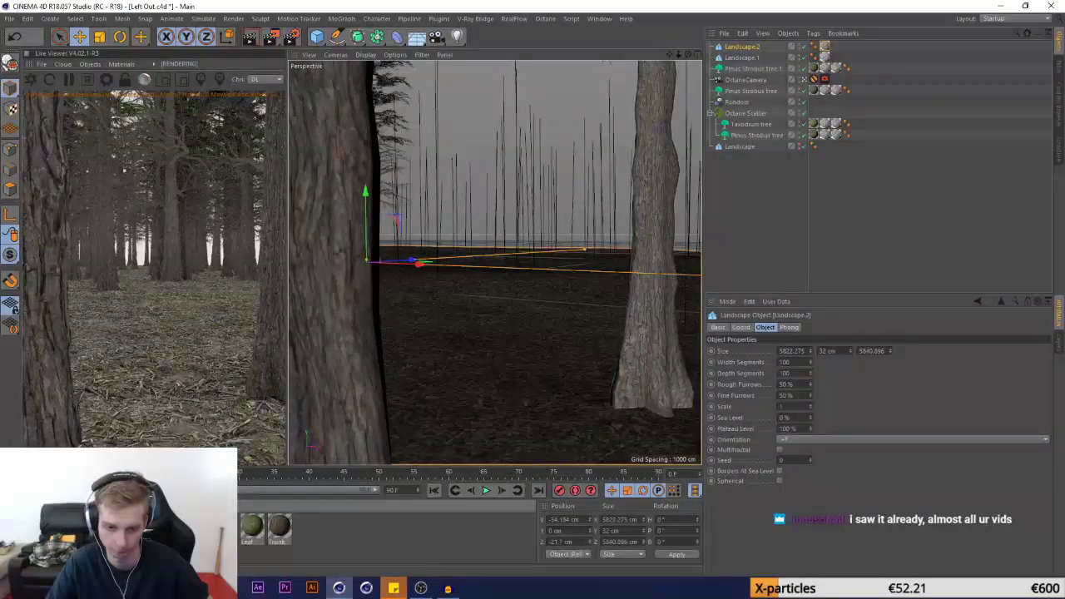
Set the displacement amount of the roots material to 15 cm and close the material editor
double_click(172, 527)
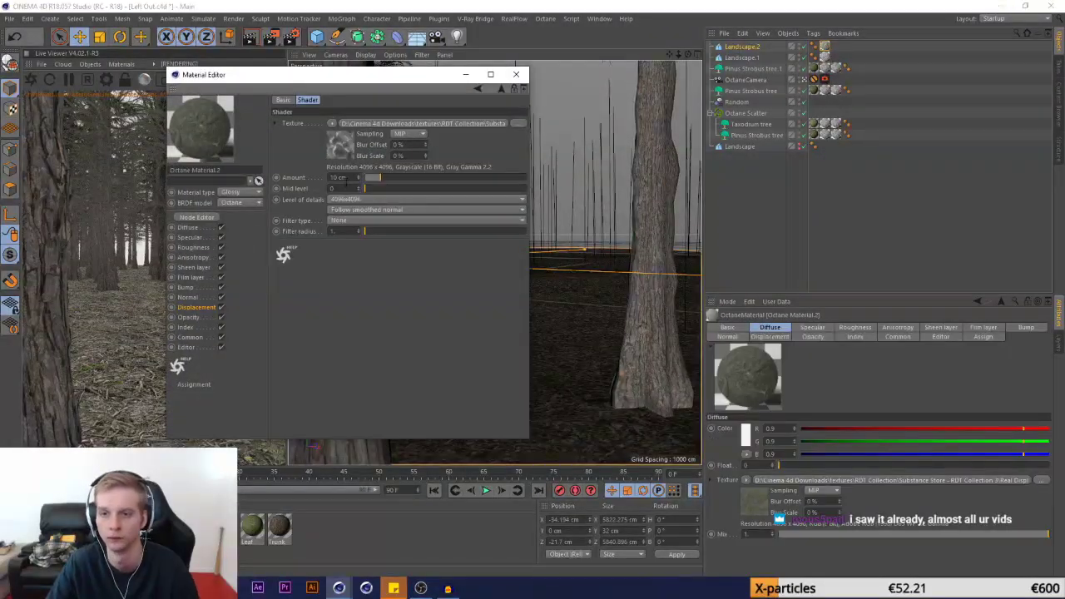
left_click_drag(259, 77, 387, 83)
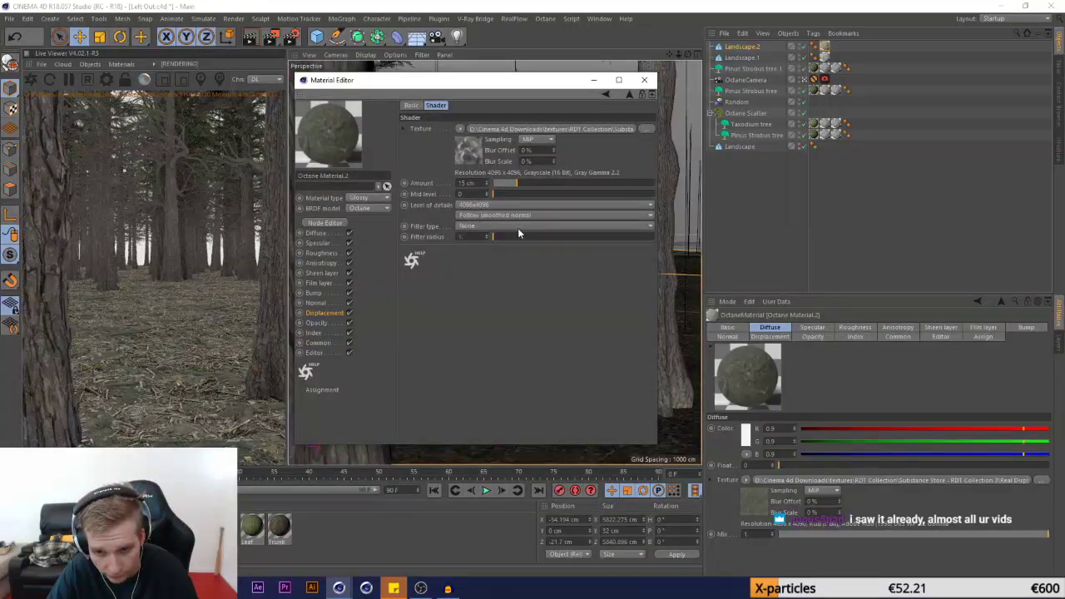
left_click(644, 80)
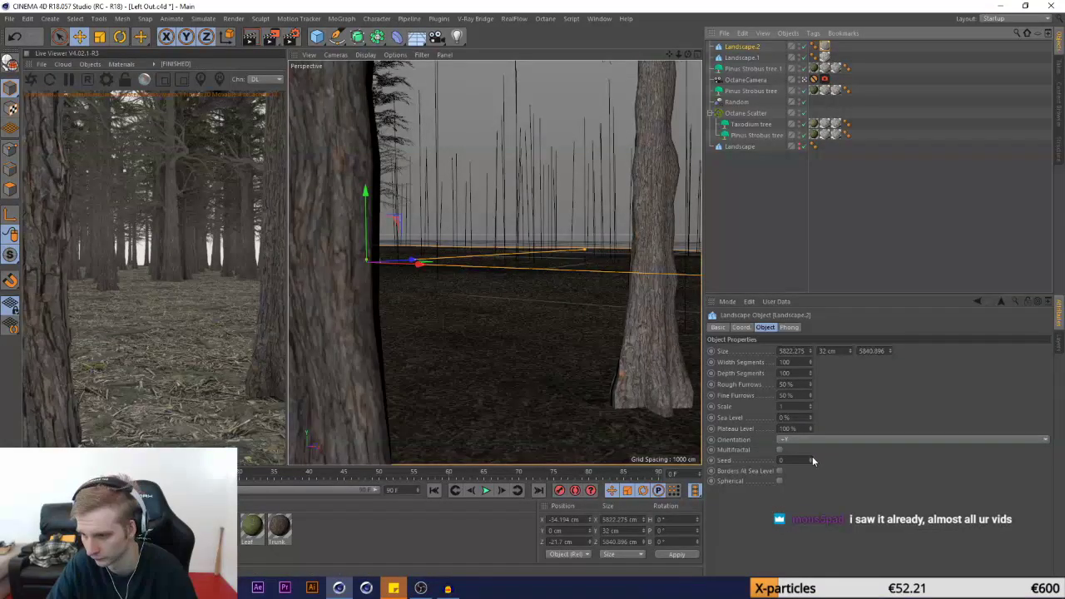
Set the duplicated landscape's seed to 2
left_click(812, 459)
left_click(812, 459)
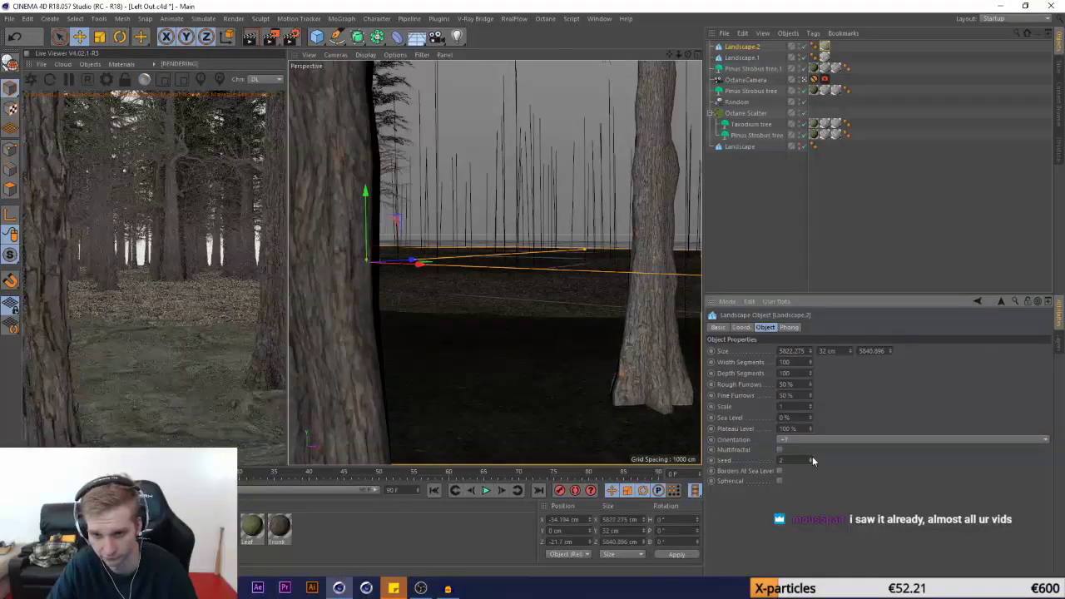
Undo the latest seed changes on Landscape.2 and set the landscape's scale to 9.85
left_click(15, 38)
left_click(15, 37)
left_click_drag(811, 407, 811, 251)
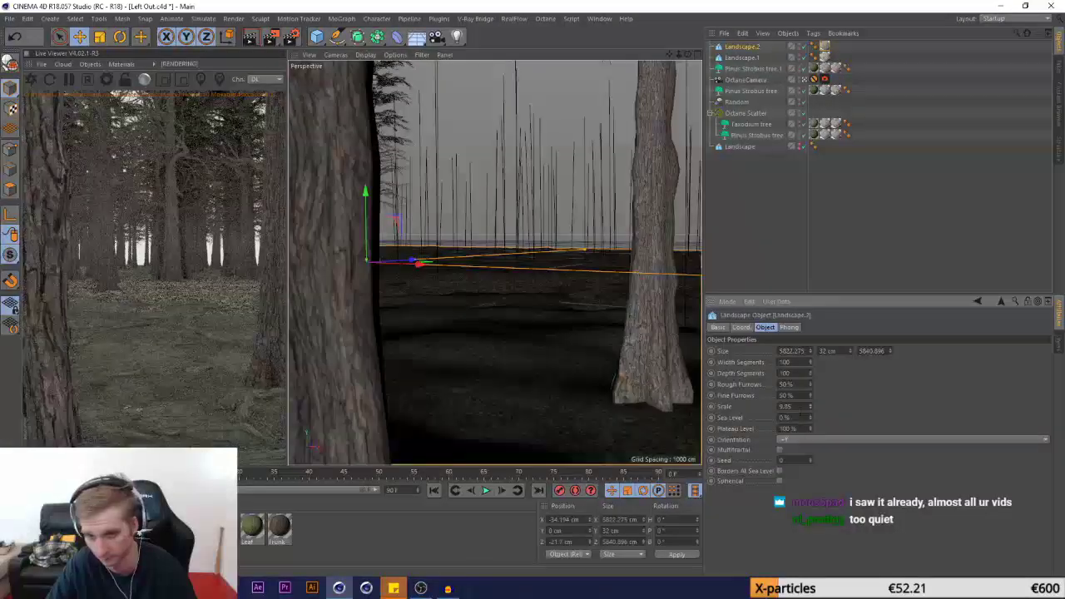
left_click_drag(849, 351, 849, 356)
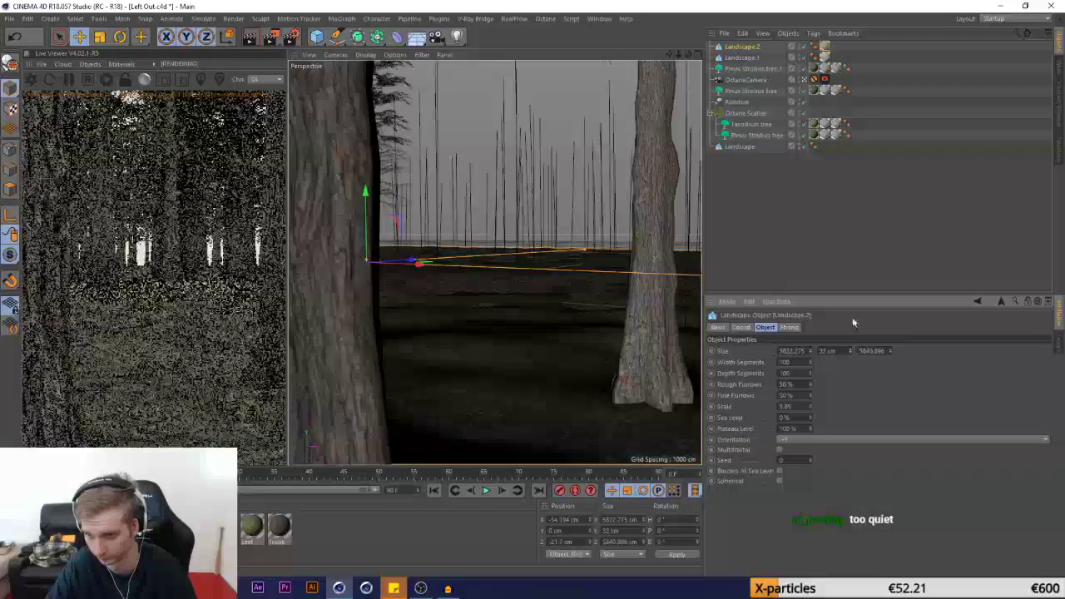
Set the mossy roots material's displacement amount to 20 cm and raise its mid level to about 0.789
double_click(87, 529)
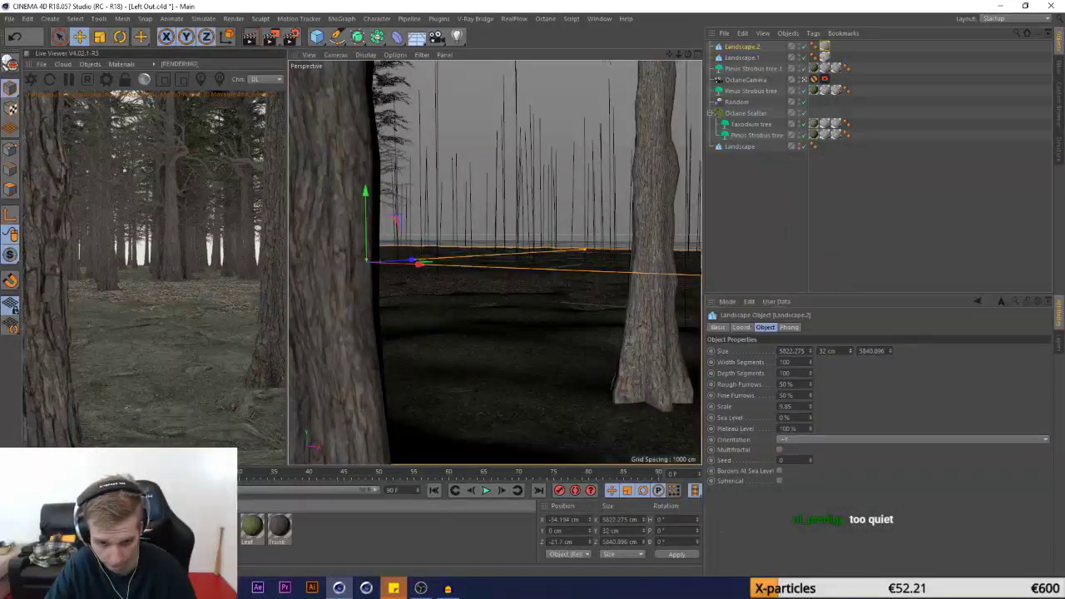
left_click(315, 135)
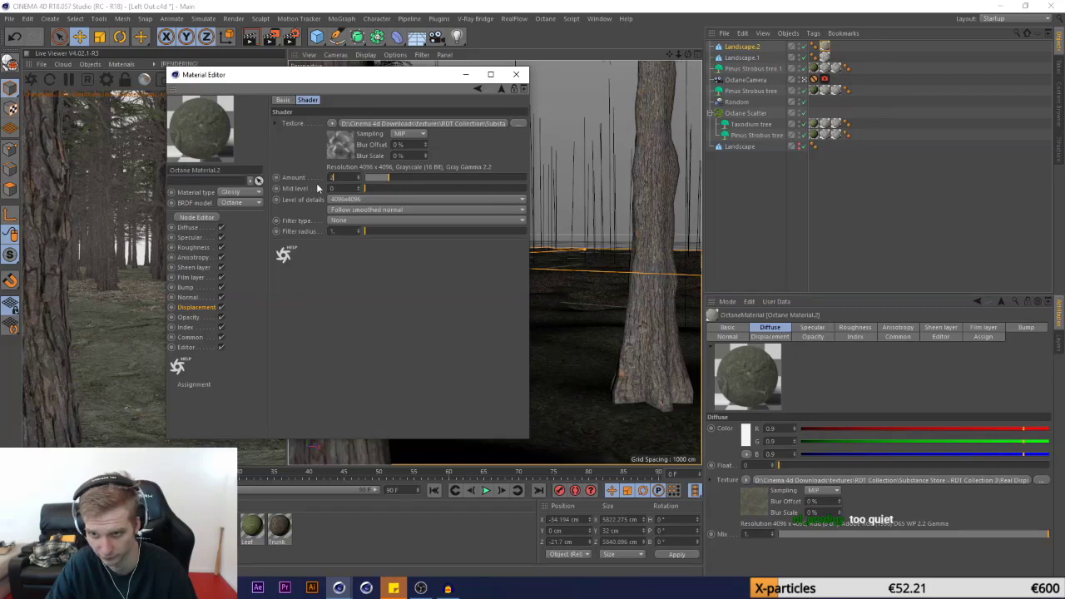
left_click_drag(283, 75, 466, 102)
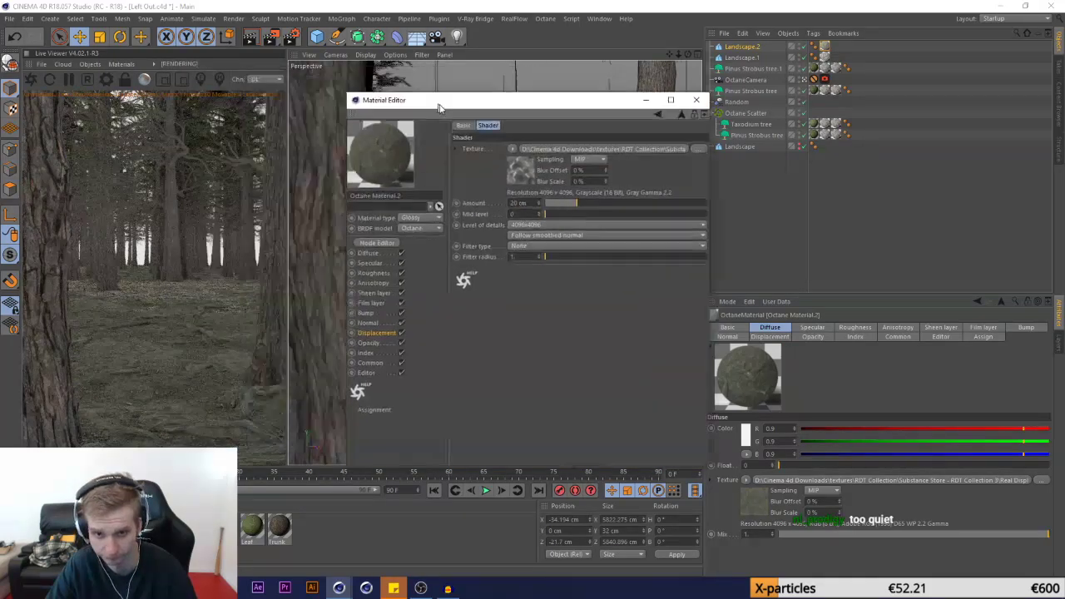
left_click_drag(556, 217, 676, 232)
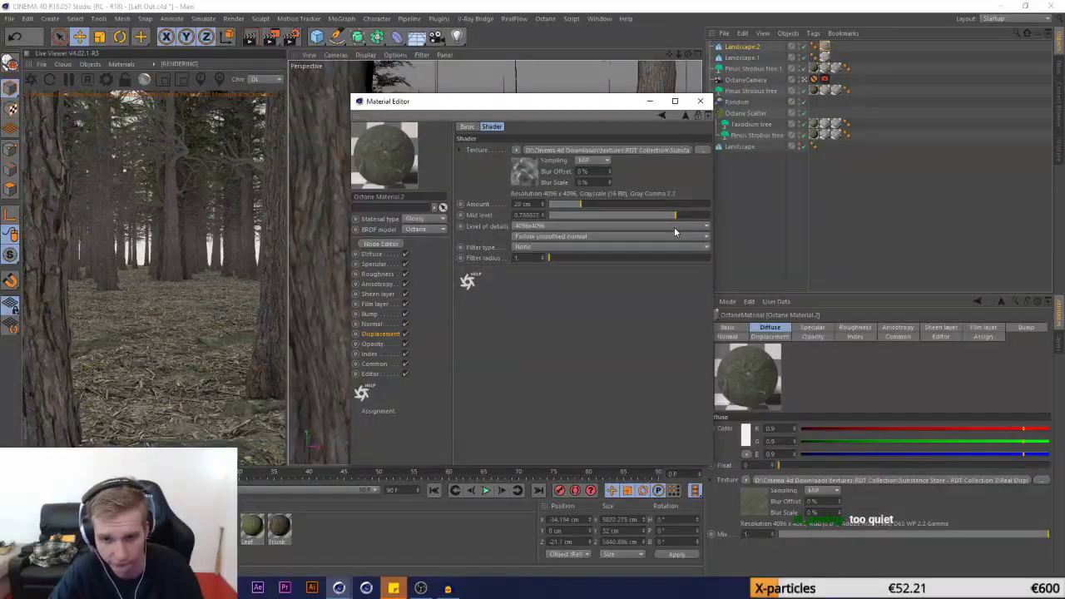
Set the seed of Landscape.2 to 1, keeping the material editor clear of the object properties and render preview
left_click(742, 48)
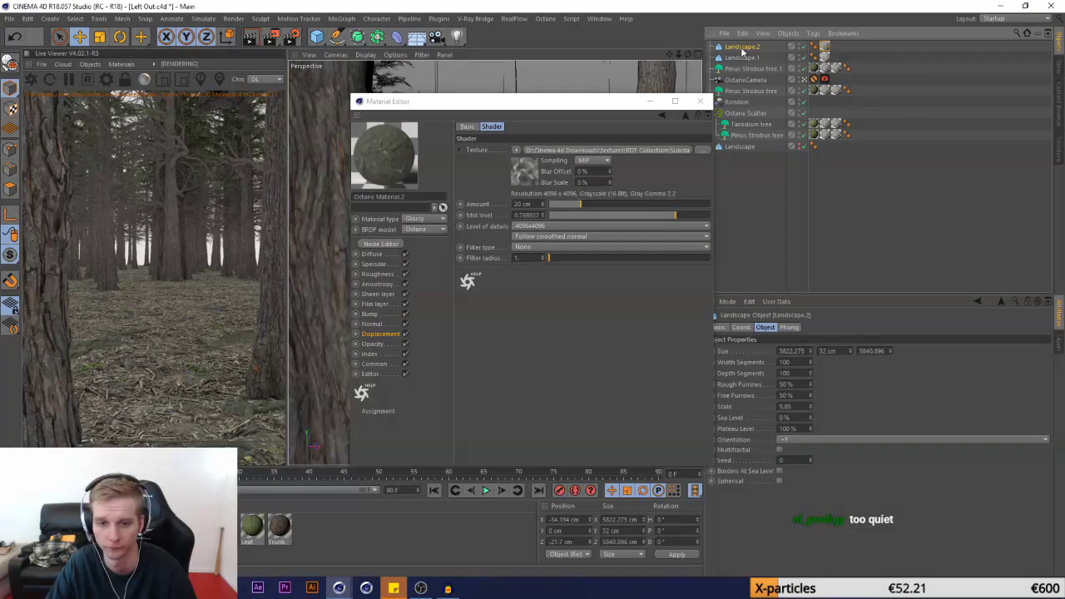
left_click_drag(594, 101, 555, 94)
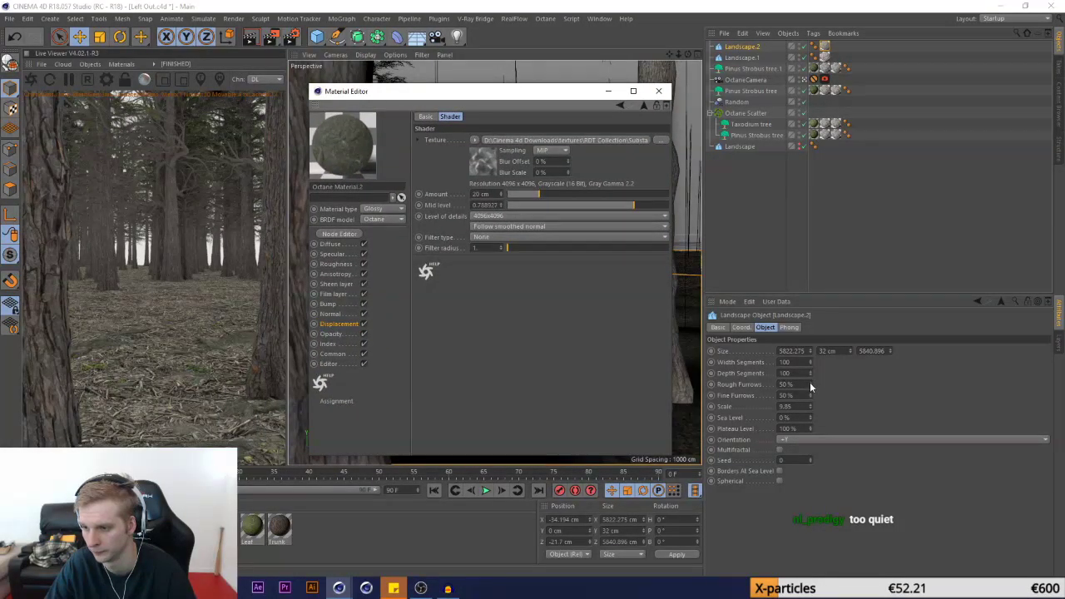
left_click(810, 457)
left_click_drag(450, 93, 540, 77)
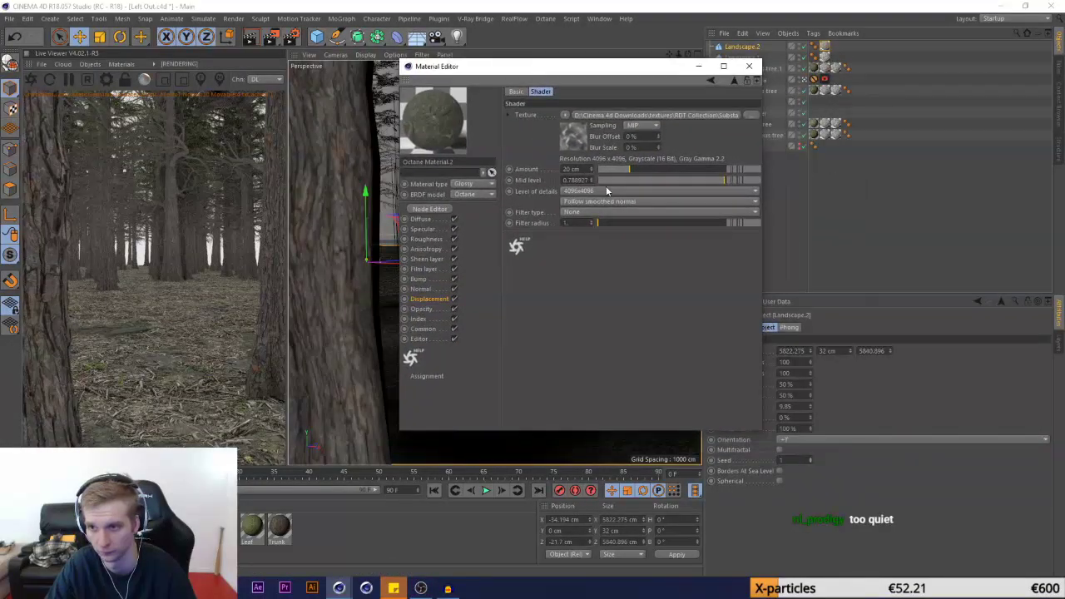
left_click_drag(679, 89, 608, 72)
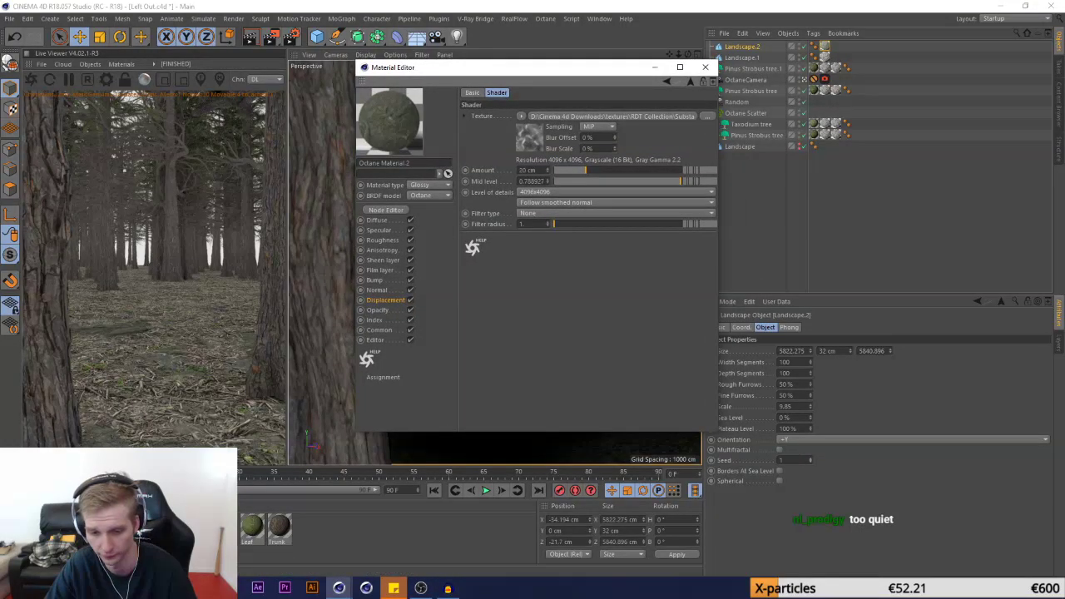
Set the speaker volume to 32, skip to the next track in the media player, and return to Cinema 4D
left_click(149, 588)
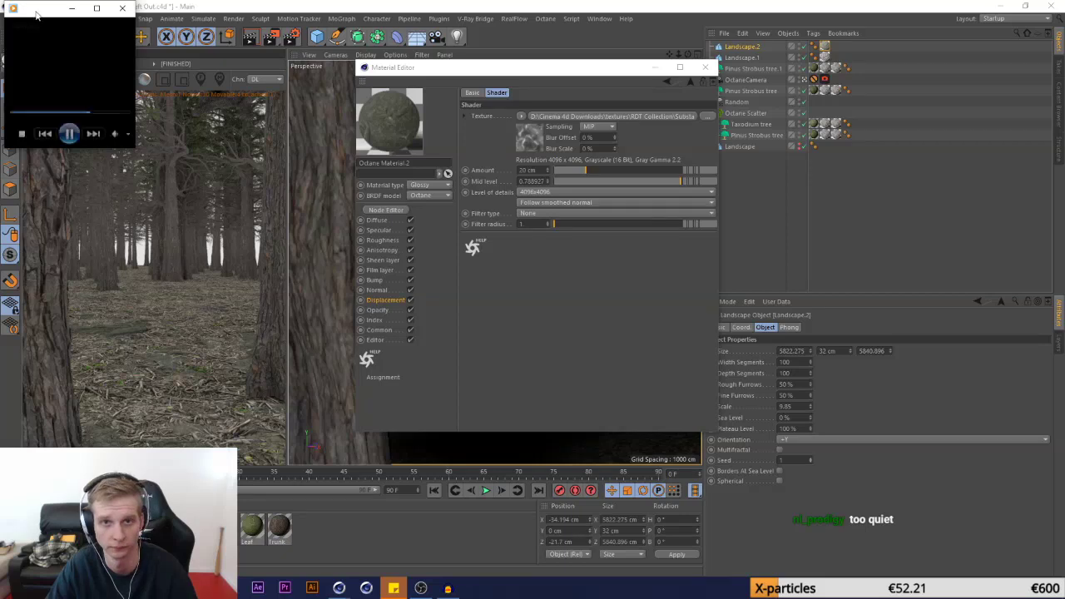
mouse_move(117, 133)
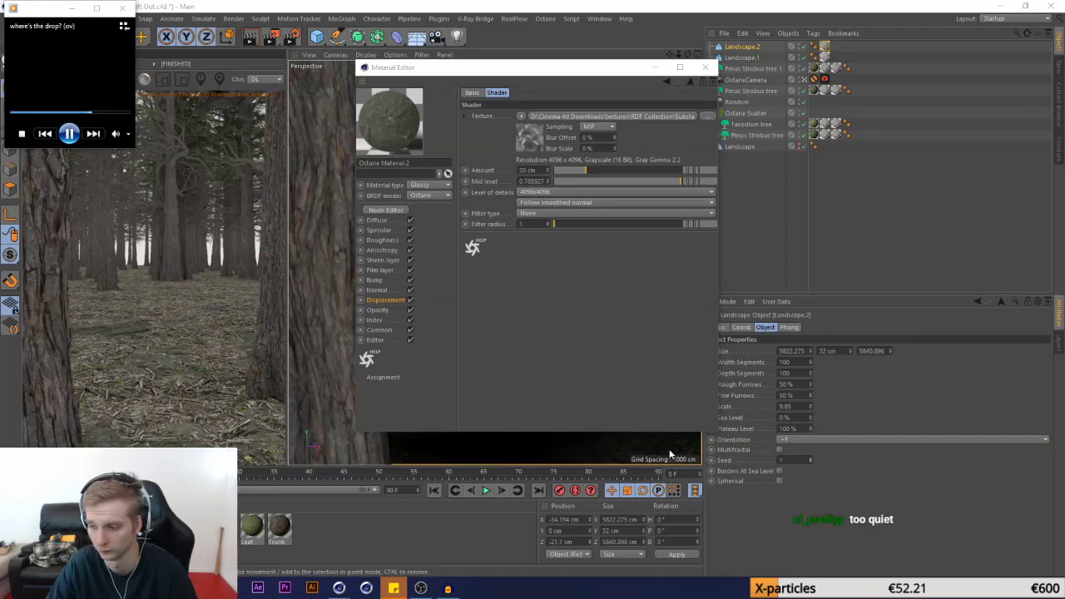
left_click(964, 589)
left_click(944, 564)
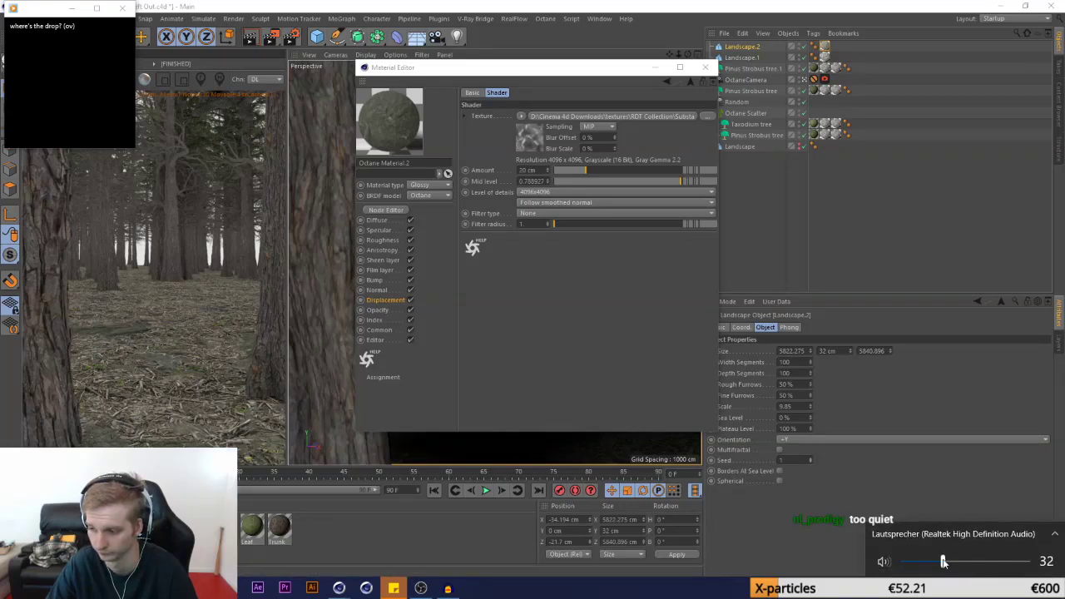
left_click(450, 4)
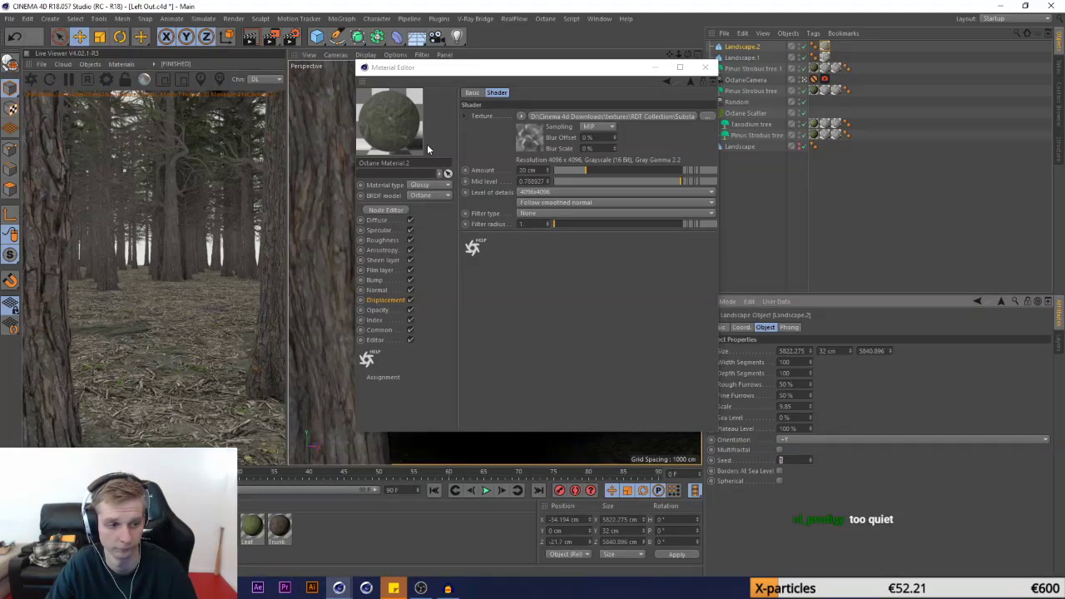
key("alt+Tab")
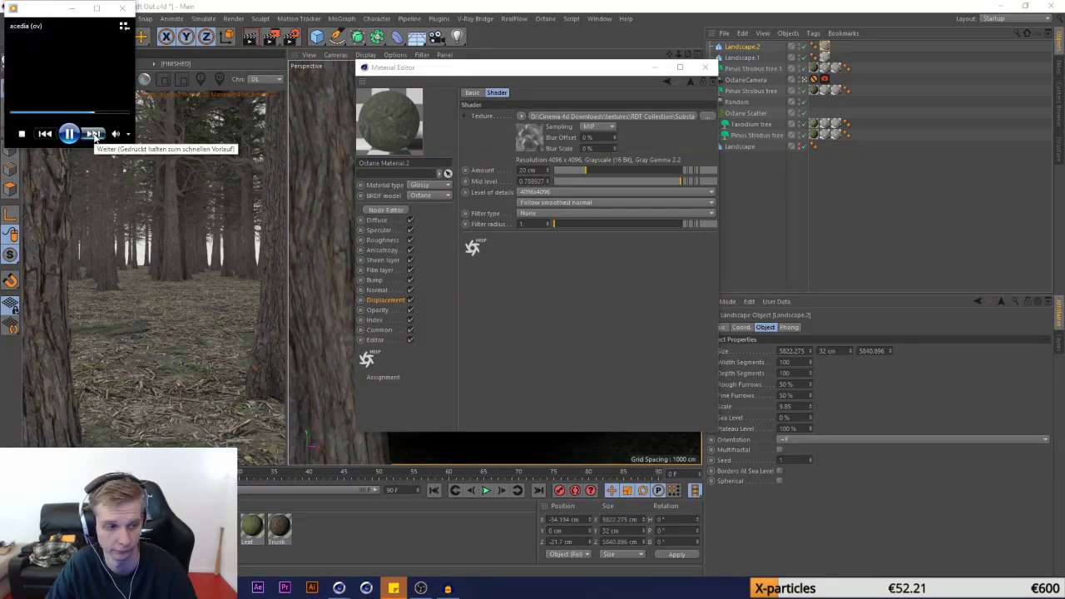
left_click(262, 4)
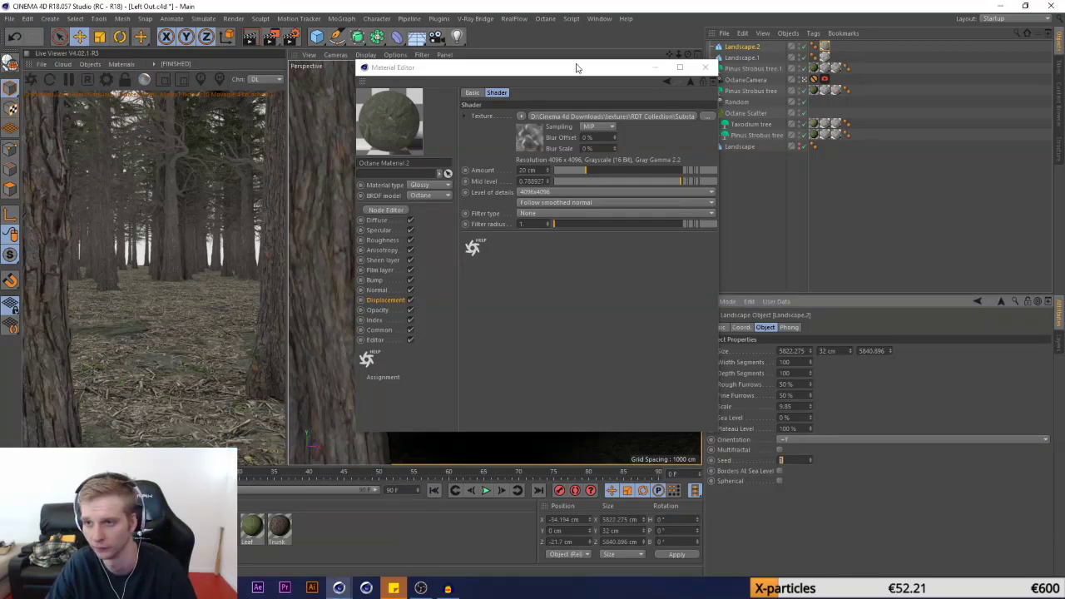
Readjust the system speaker volume and return to the material editor
left_click_drag(577, 68, 529, 65)
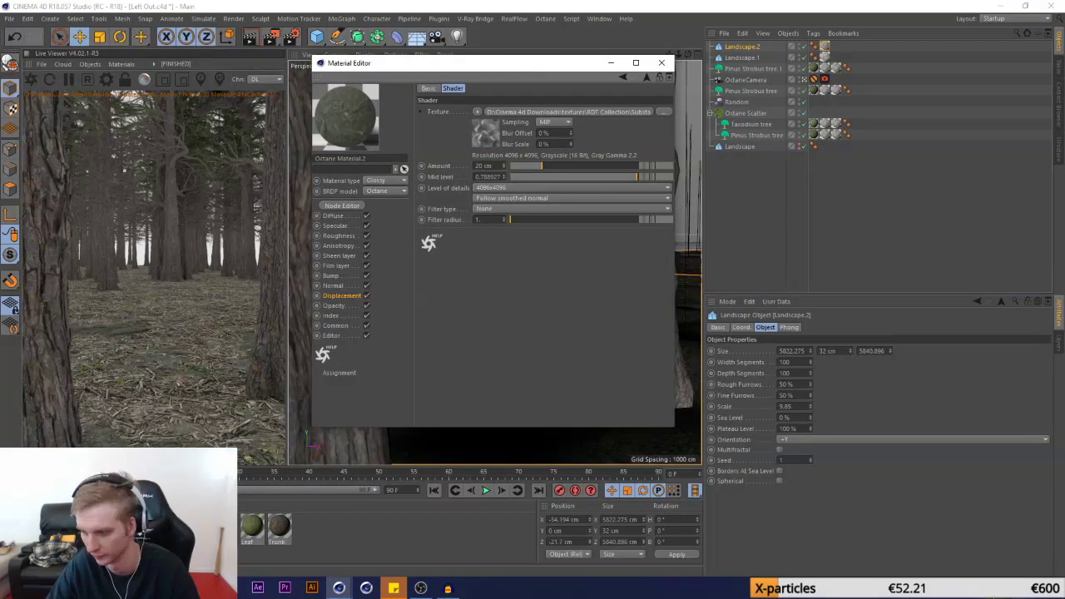
left_click(972, 589)
left_click(921, 565)
left_click_drag(927, 566, 930, 565)
left_click(525, 69)
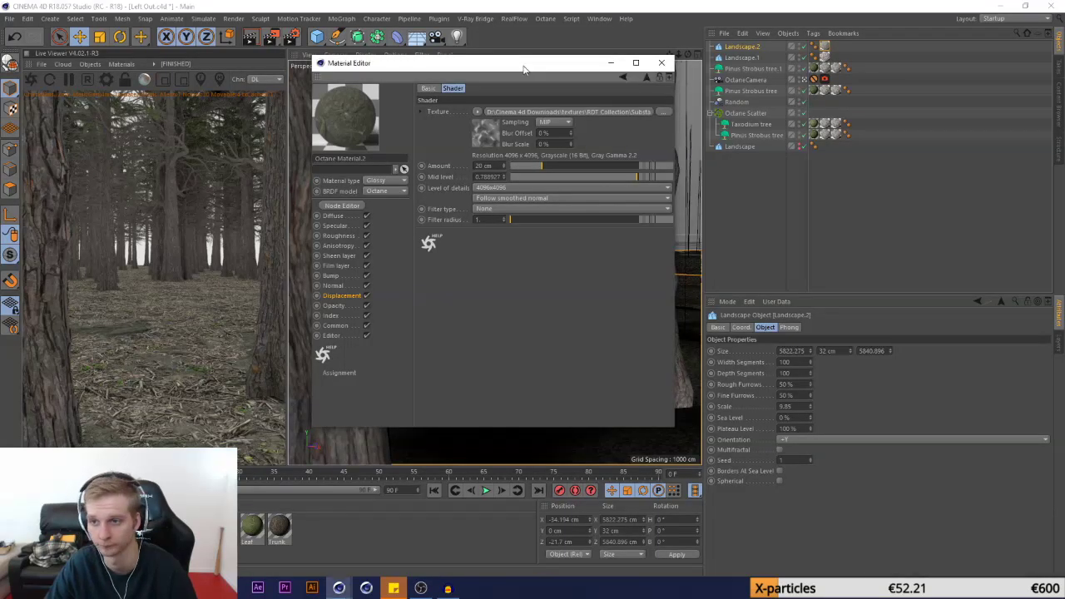
Lower the roots material's displacement mid level to about 0.675
left_click_drag(487, 66, 579, 79)
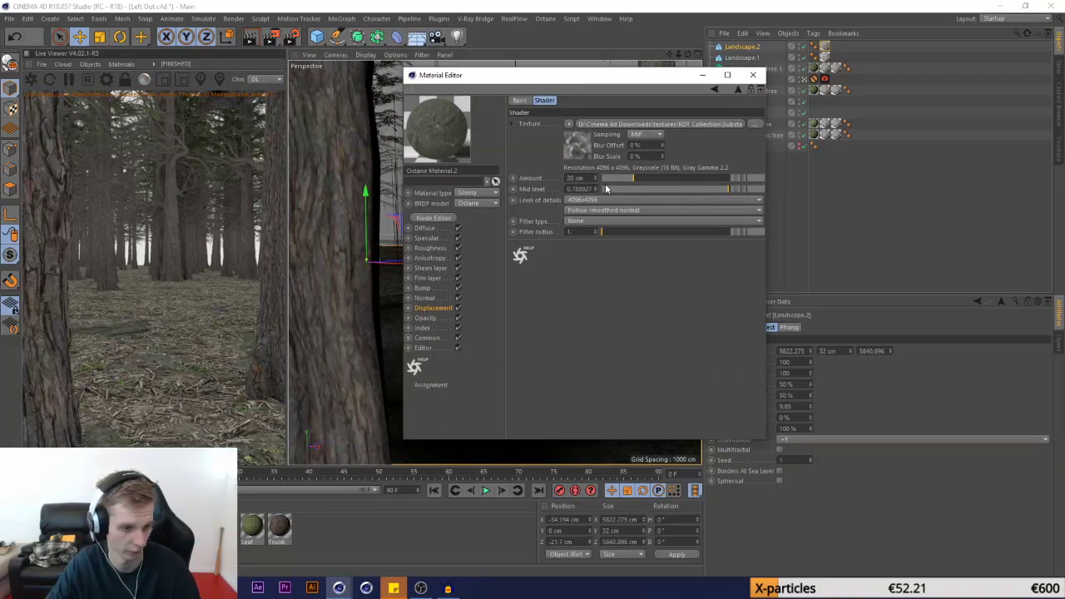
mouse_move(723, 193)
left_mouse_down()
mouse_move(648, 196)
mouse_move(722, 199)
mouse_move(730, 187)
left_mouse_up()
left_click(710, 187)
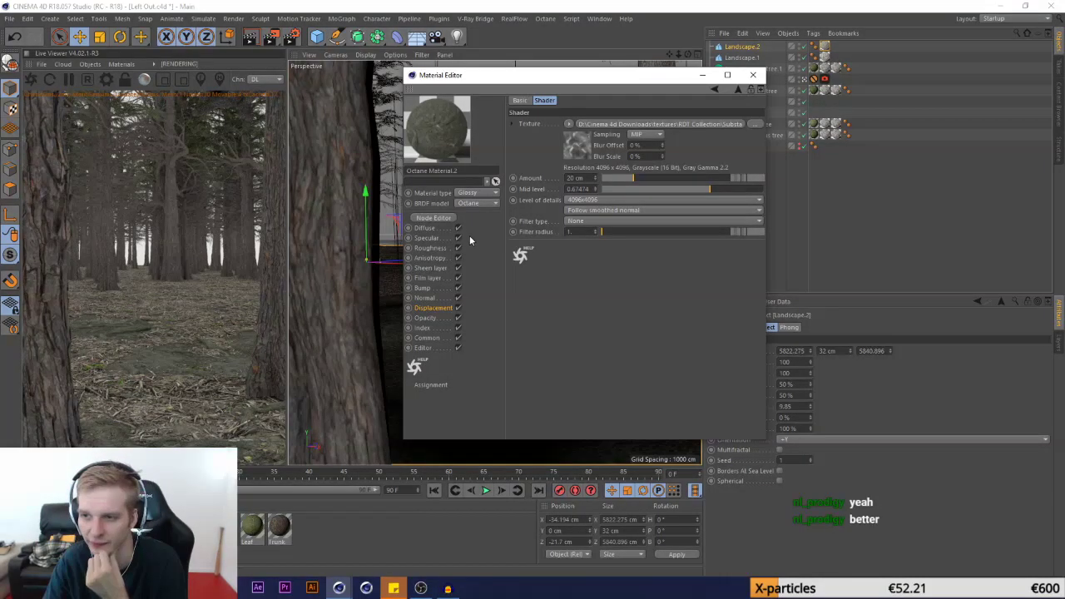
Browse the ROOTS-03 texture maps as large thumbnails for an alternative displacement image
left_click(571, 124)
left_click(593, 138)
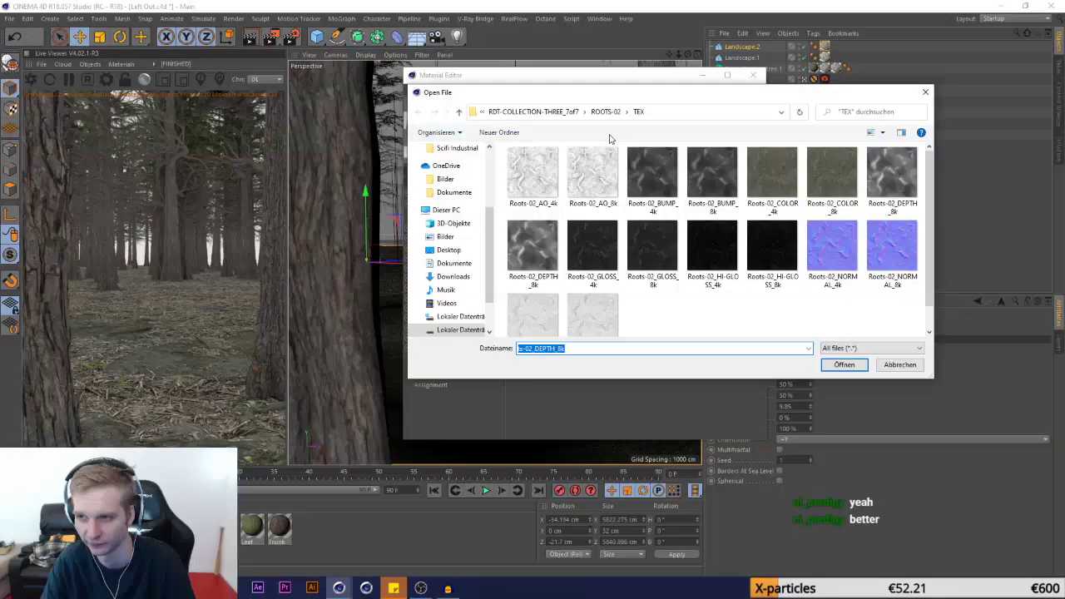
left_click(605, 112)
left_click(566, 112)
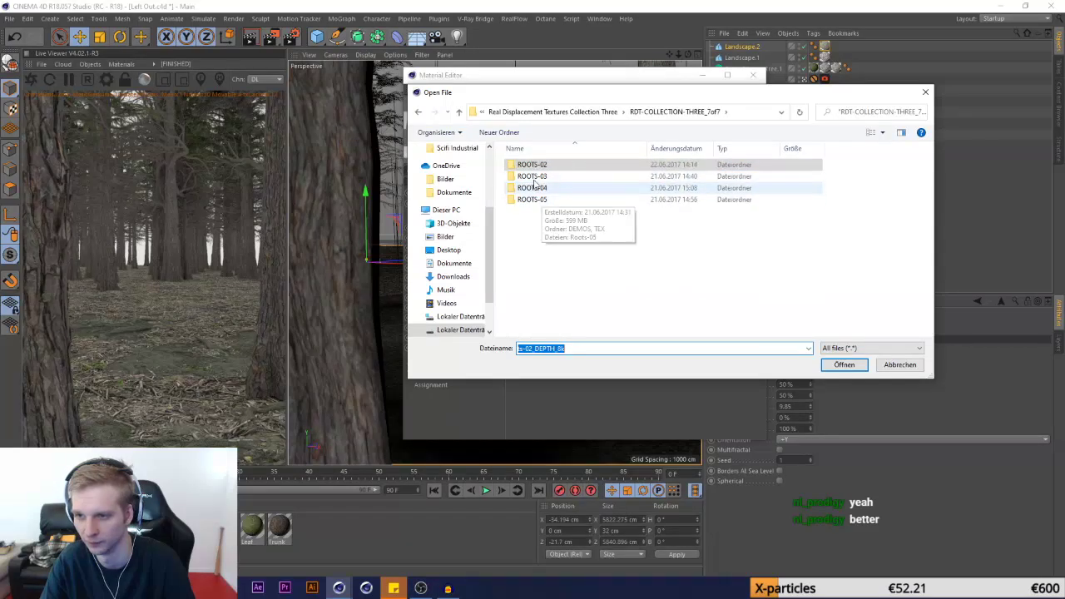
double_click(532, 188)
double_click(533, 177)
left_click(883, 132)
left_click(909, 63)
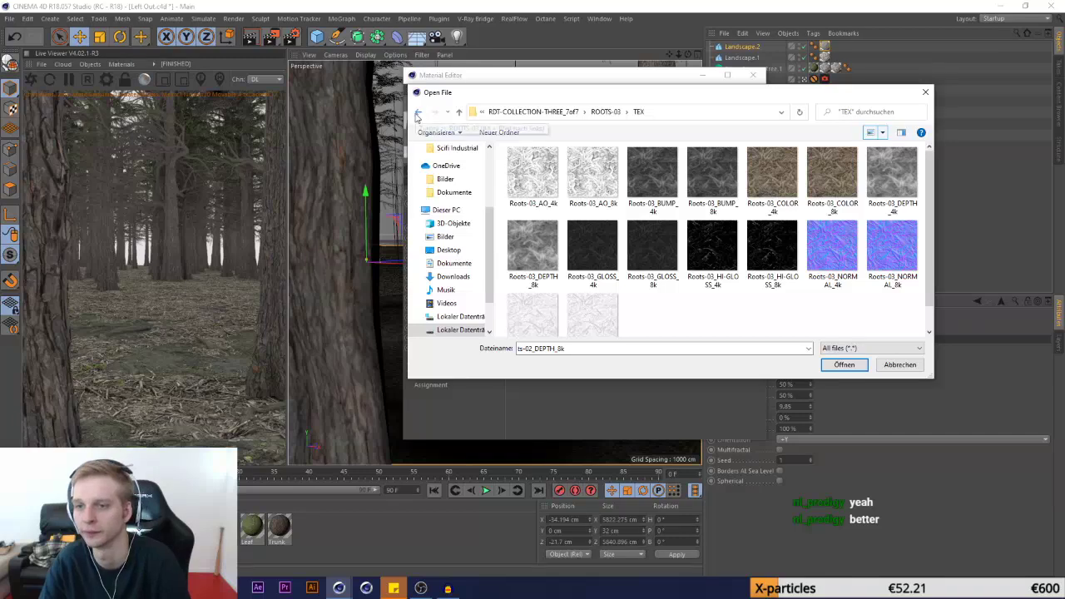
Load Roots-04_COLOR_4k from the ROOTS-04 TEX folder as the displacement texture
left_click(419, 114)
left_click(418, 113)
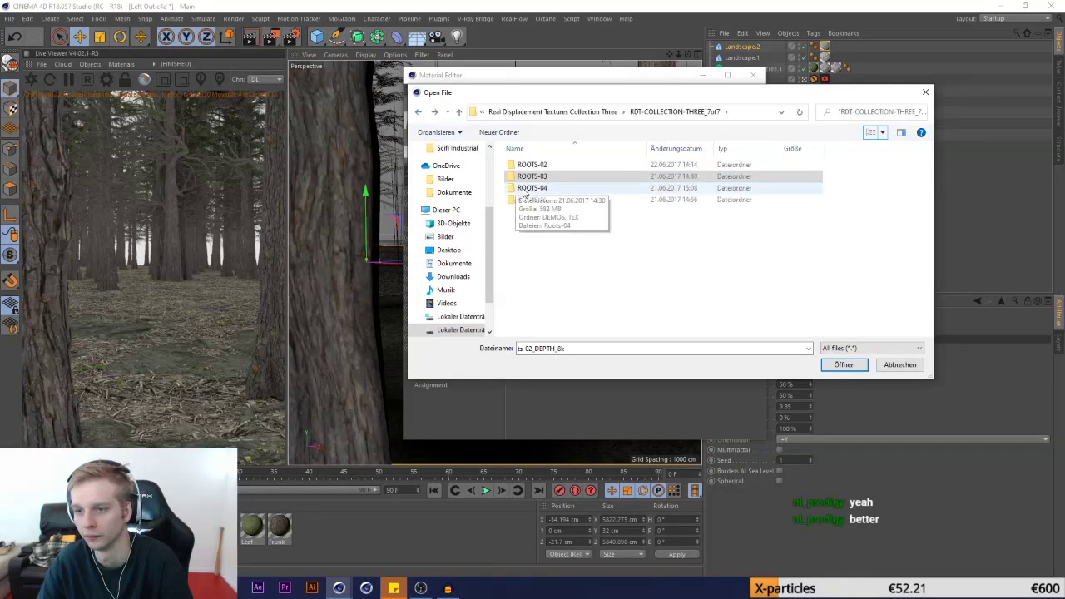
left_click(525, 200)
double_click(525, 188)
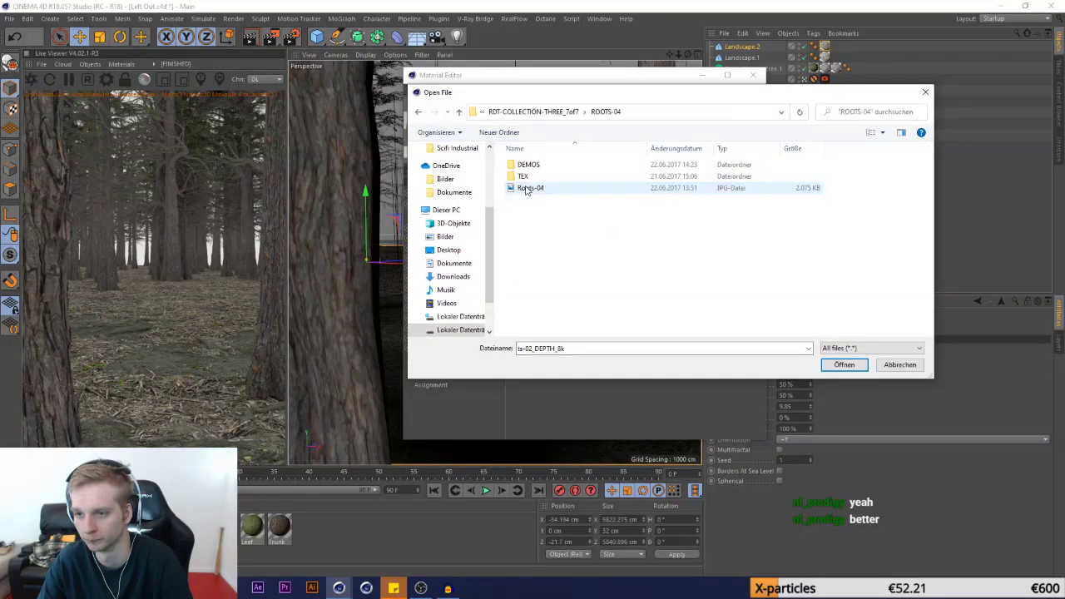
double_click(525, 176)
left_click(883, 133)
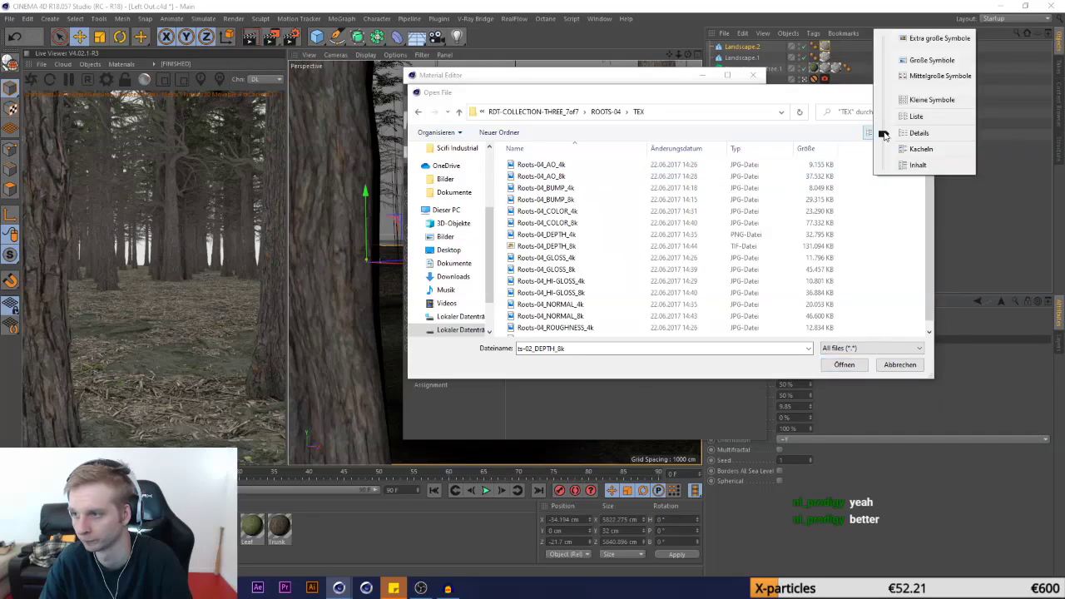
left_click(931, 60)
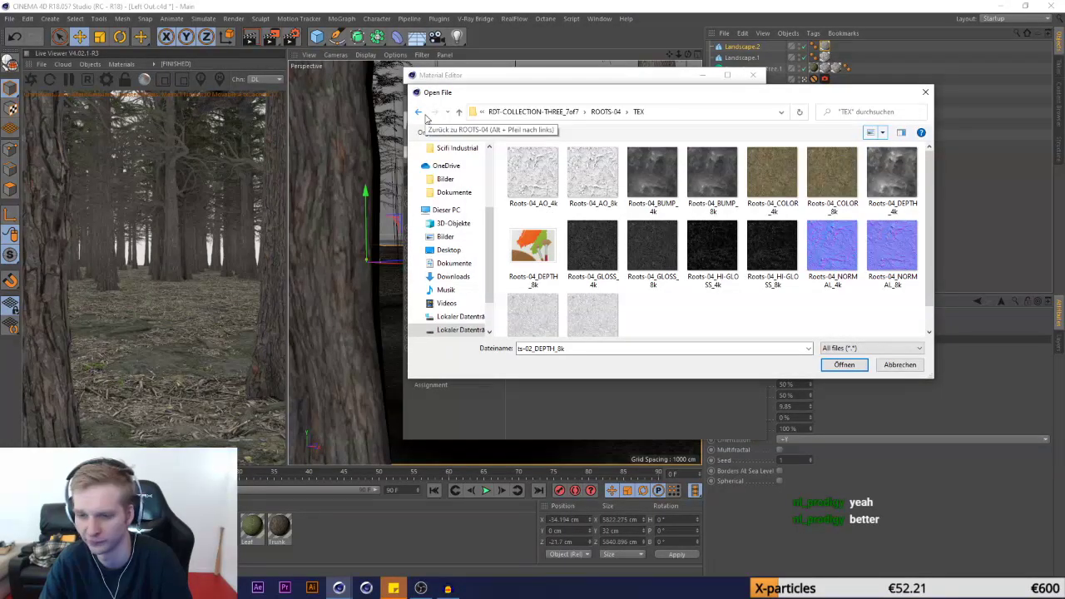
double_click(704, 176)
left_click(595, 334)
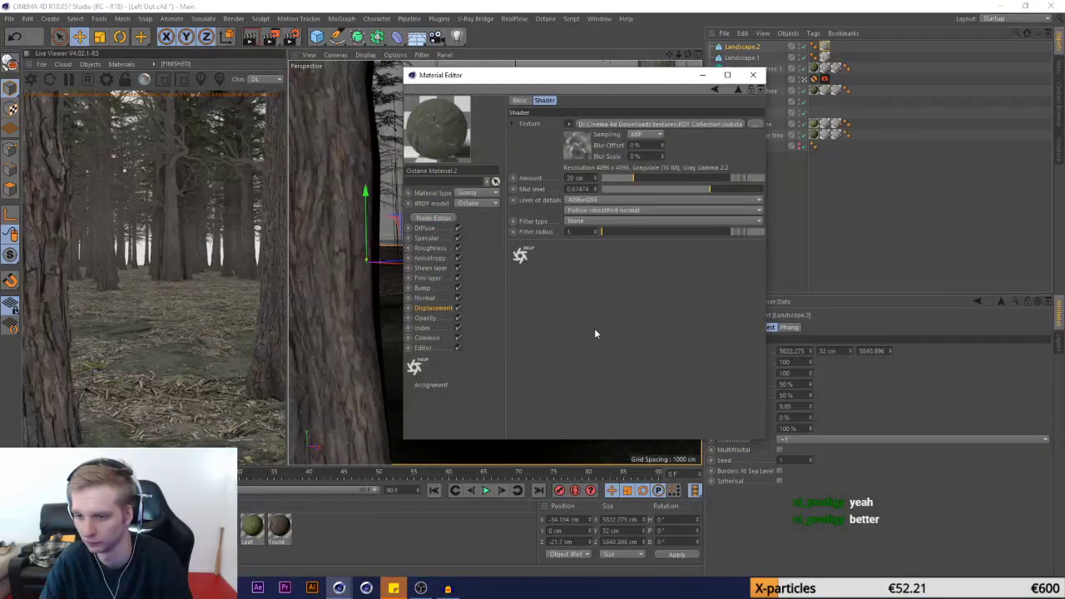
Replace the displacement texture with Roots-04_DEPTH_4k from the ROOTS-04 TEX folder
left_click(569, 125)
left_click(580, 147)
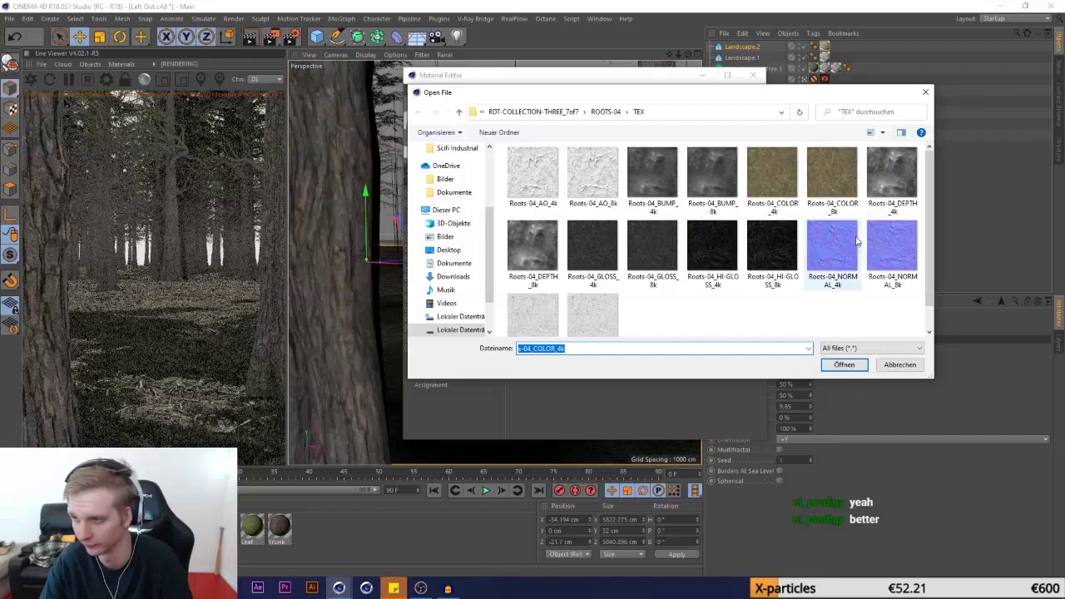
double_click(891, 191)
left_click(603, 330)
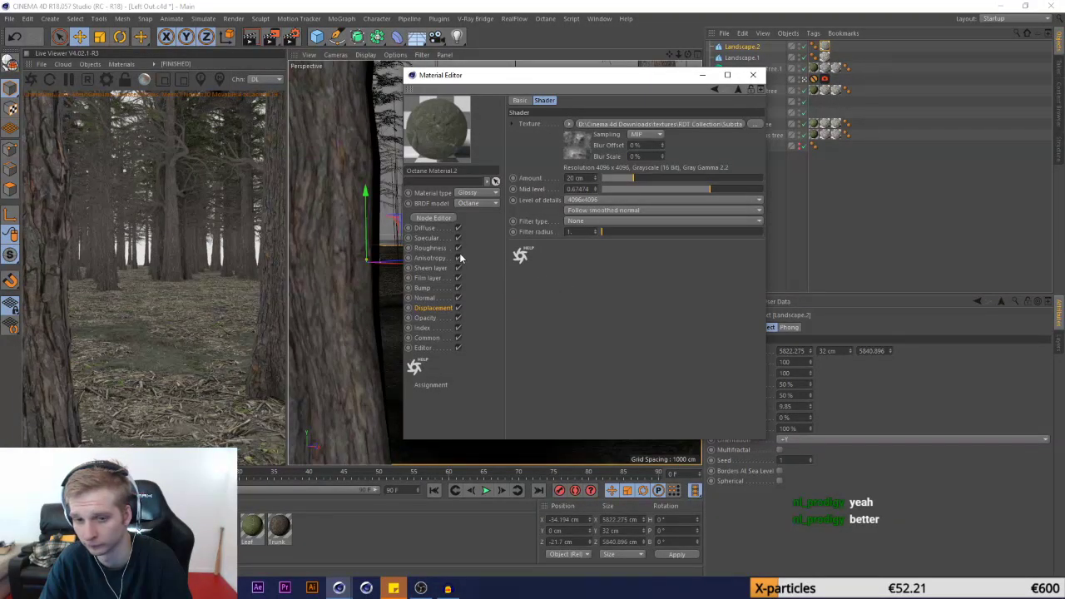
Browse the ROOTS-05 texture maps as large thumbnails for another displacement image
left_click(568, 124)
left_click(583, 149)
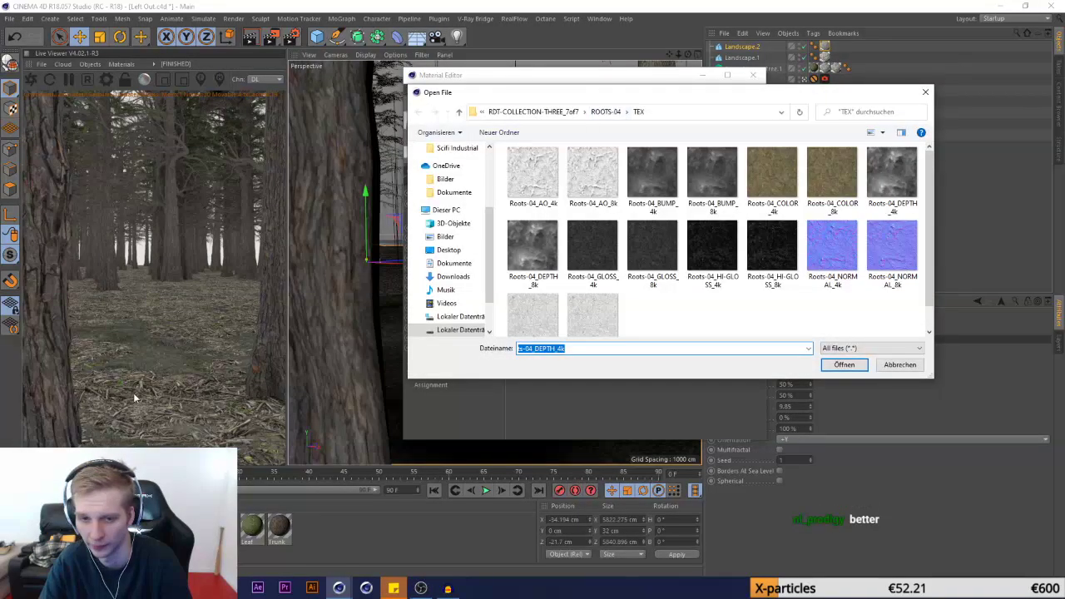
left_click(533, 111)
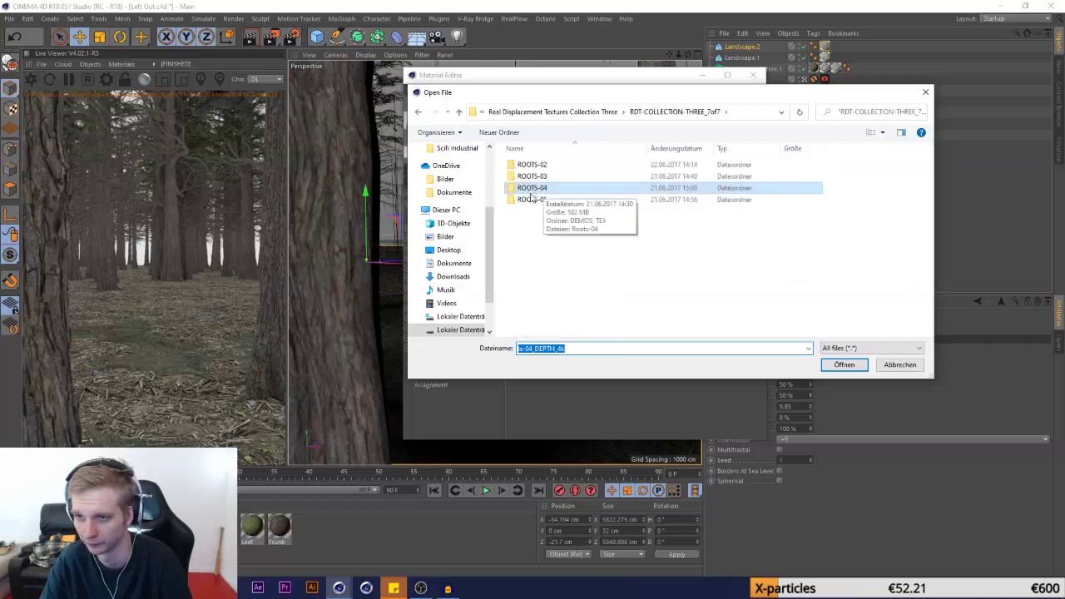
double_click(531, 200)
double_click(521, 176)
left_click(883, 133)
left_click(914, 73)
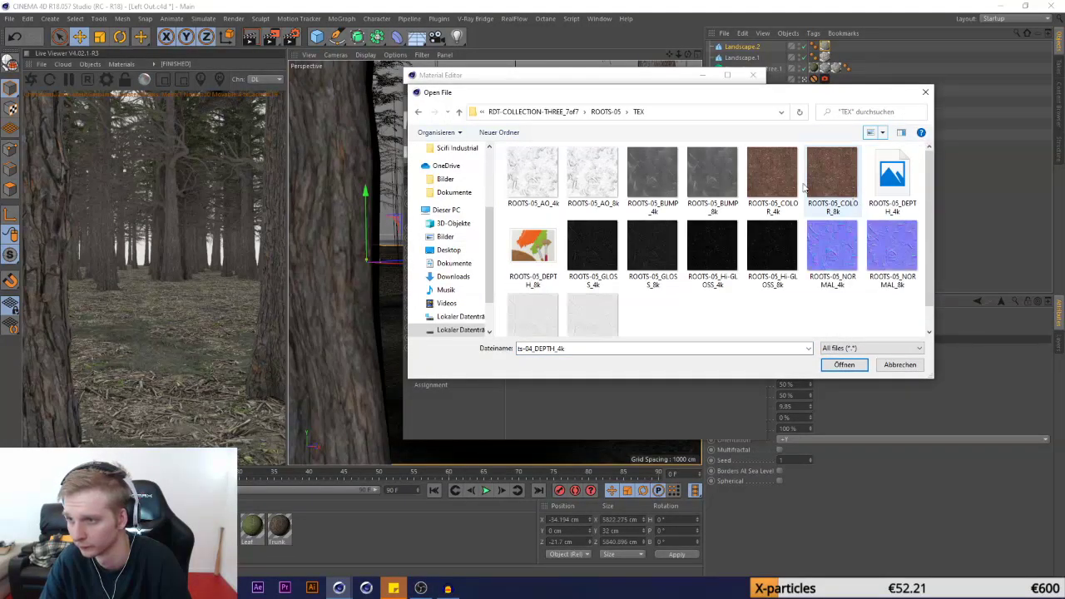
Load Roots-01_COLOR_4k from the ROOTS-01 TEX folder of RDT-COLLECTION-THREE_6of7 as the displacement texture
left_click(533, 111)
left_click(553, 110)
double_click(562, 223)
double_click(542, 199)
double_click(521, 178)
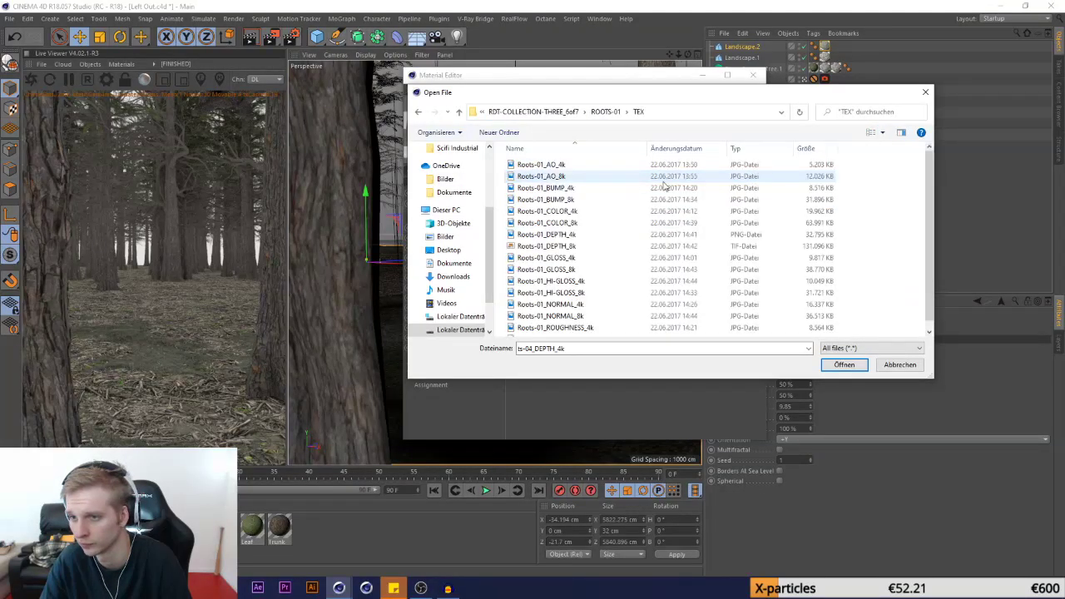
left_click(883, 132)
left_click(908, 59)
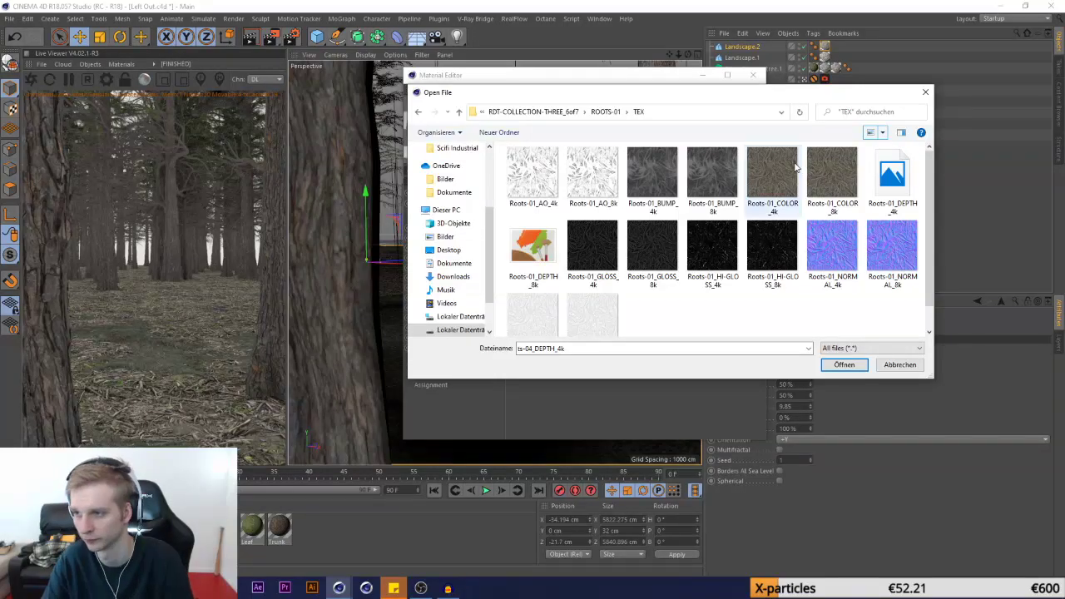
double_click(772, 175)
left_click(601, 333)
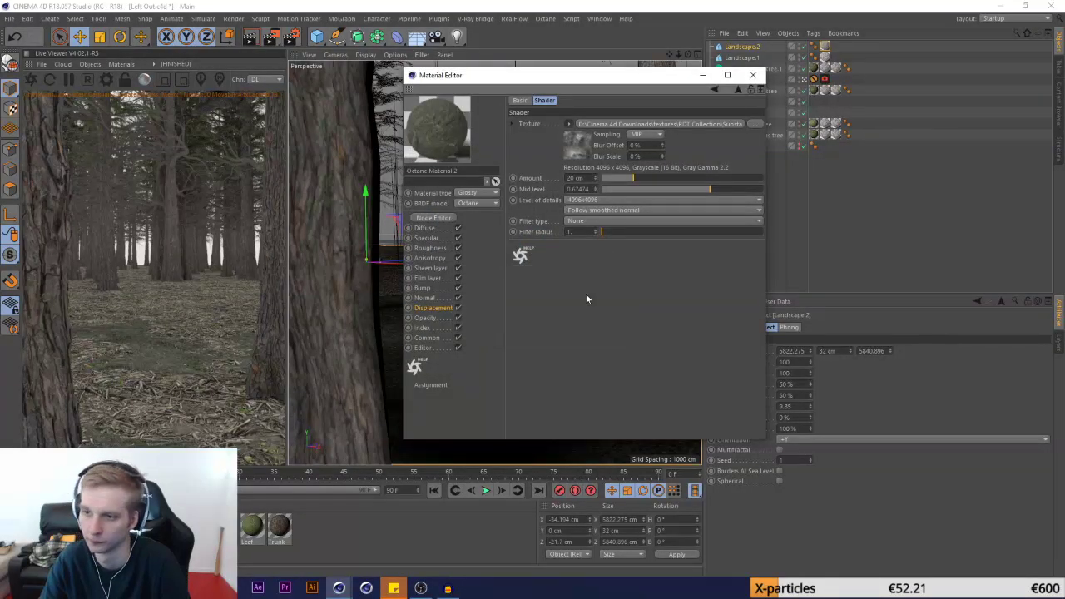
Set the displacement texture of Octane Material.2 to Roots-01_DEPTH_4k, without copying the image to the project location
left_click(569, 125)
left_click(587, 147)
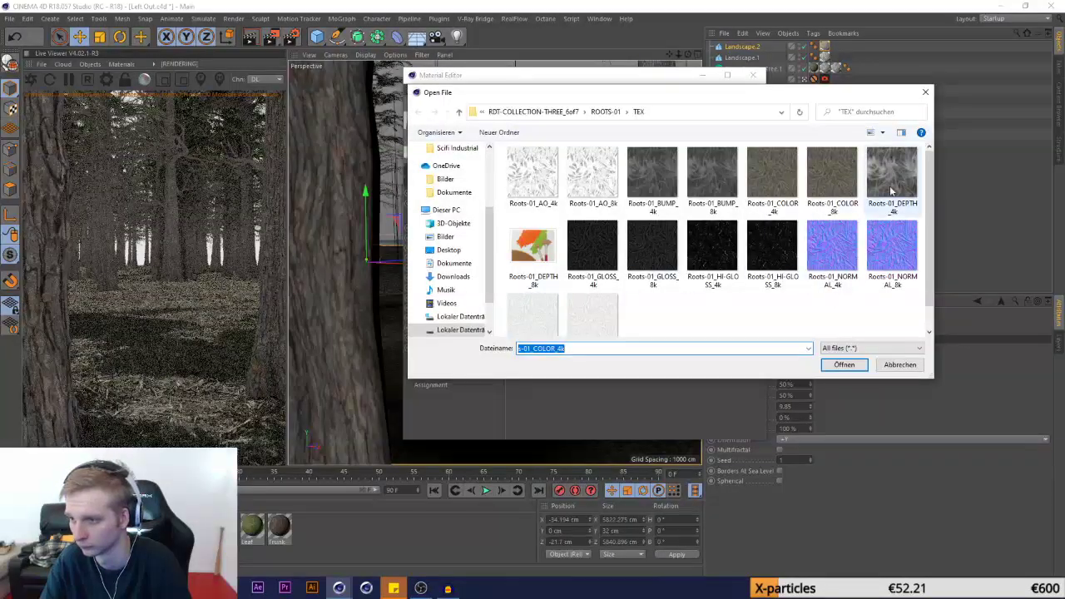
double_click(891, 193)
left_click(601, 332)
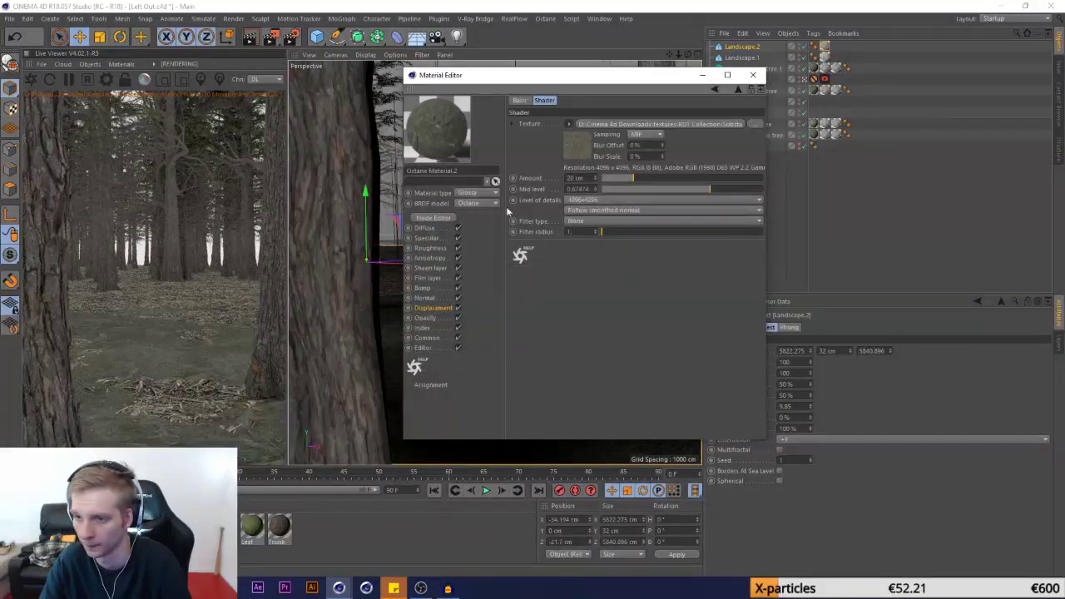
Replace the diffuse texture of Octane Material.2 with Roots-01_COLOR_4k, without copying it to the project location
left_click(427, 228)
left_click(546, 167)
left_click(554, 182)
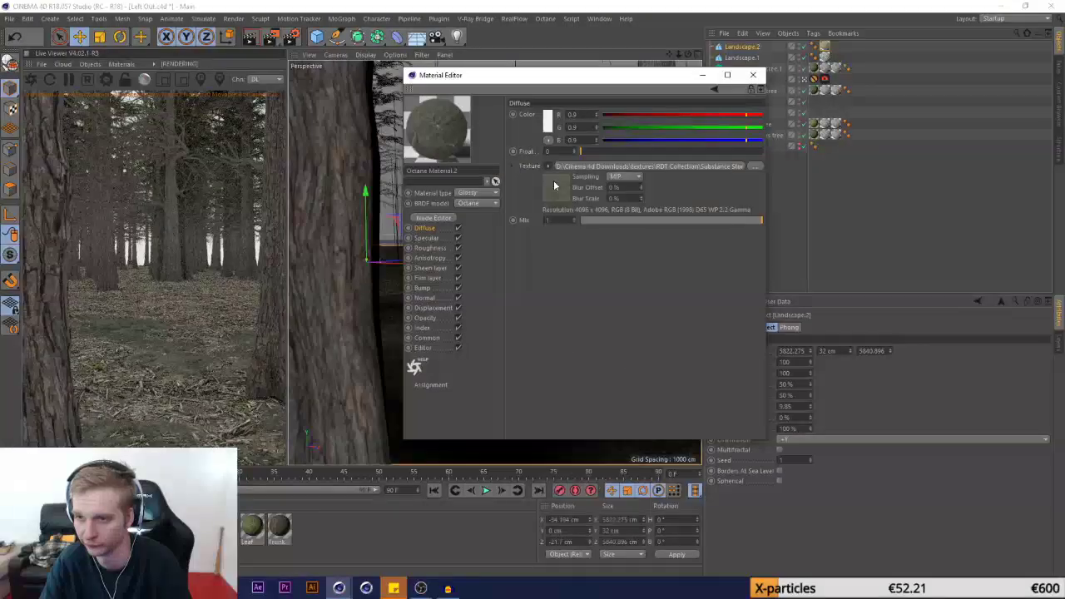
left_click(548, 168)
left_click(554, 183)
left_click(796, 197)
double_click(797, 197)
left_click(606, 333)
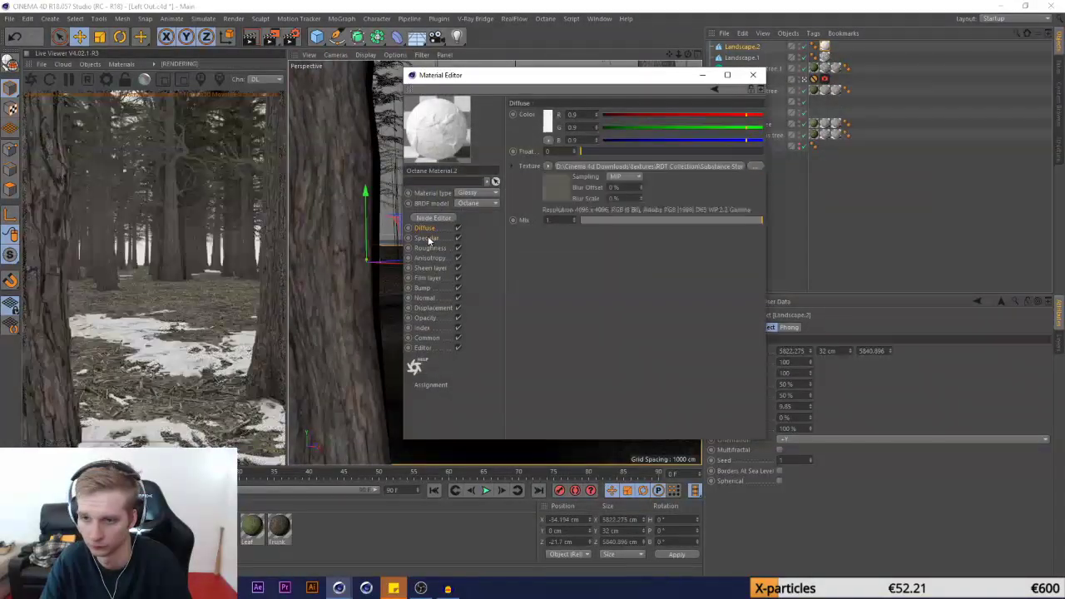
Clear the specular texture and load Roots-01_HI-GLOSS_4k in its place, without copying it to the project location
left_click(549, 167)
left_click(554, 179)
left_click(548, 167)
left_click(549, 181)
left_click(548, 167)
left_click(556, 190)
left_click(723, 262)
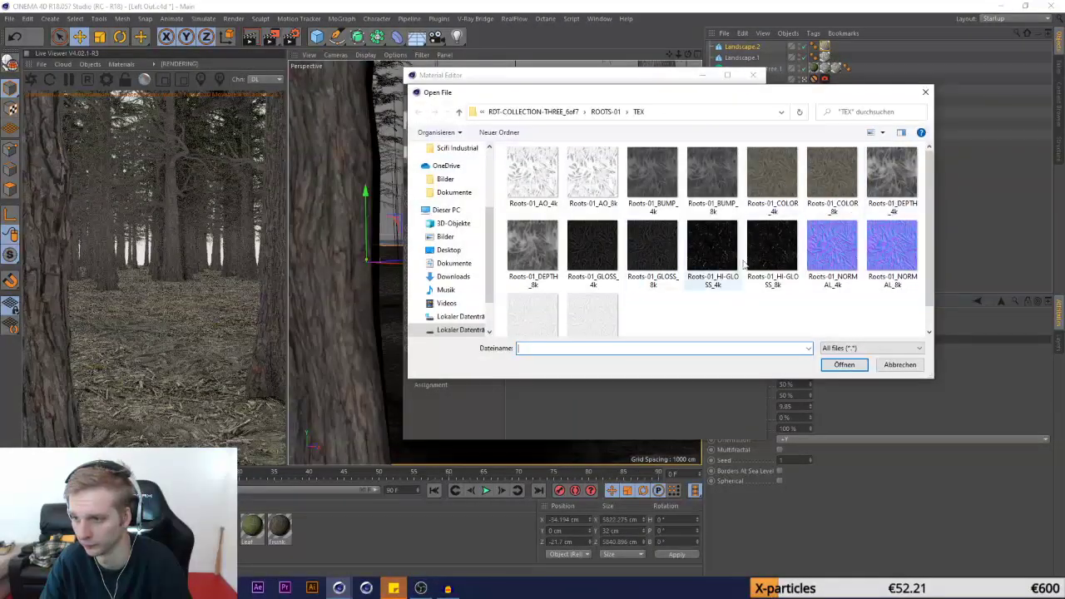
double_click(724, 262)
left_click(591, 331)
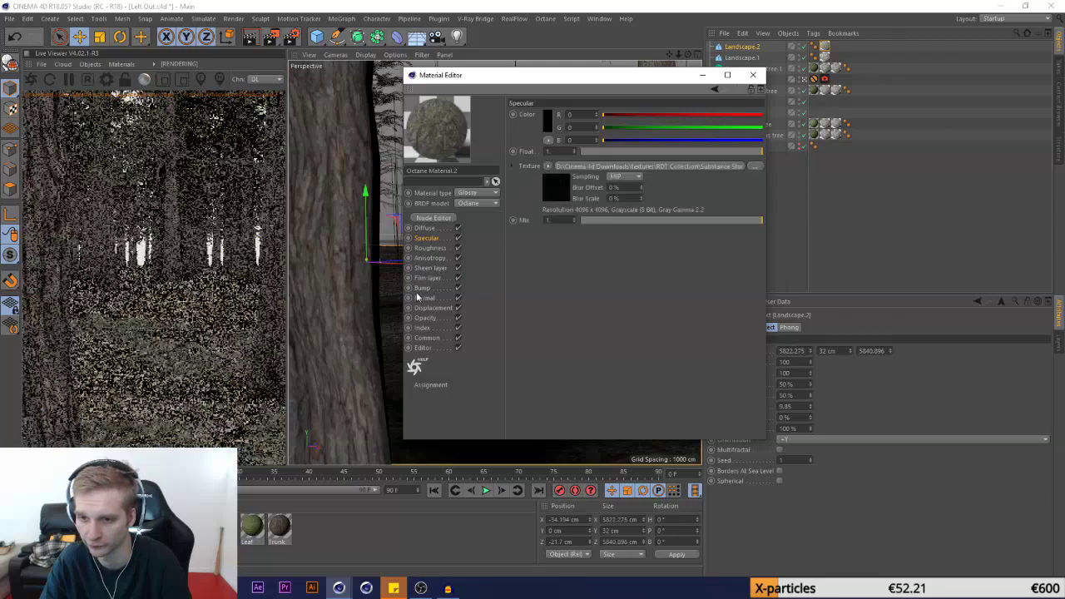
Clear the normal texture and load Roots-01_HI-GLOSS_4k into the Normal channel
left_click(423, 298)
left_click(548, 119)
left_click(553, 128)
left_click(549, 119)
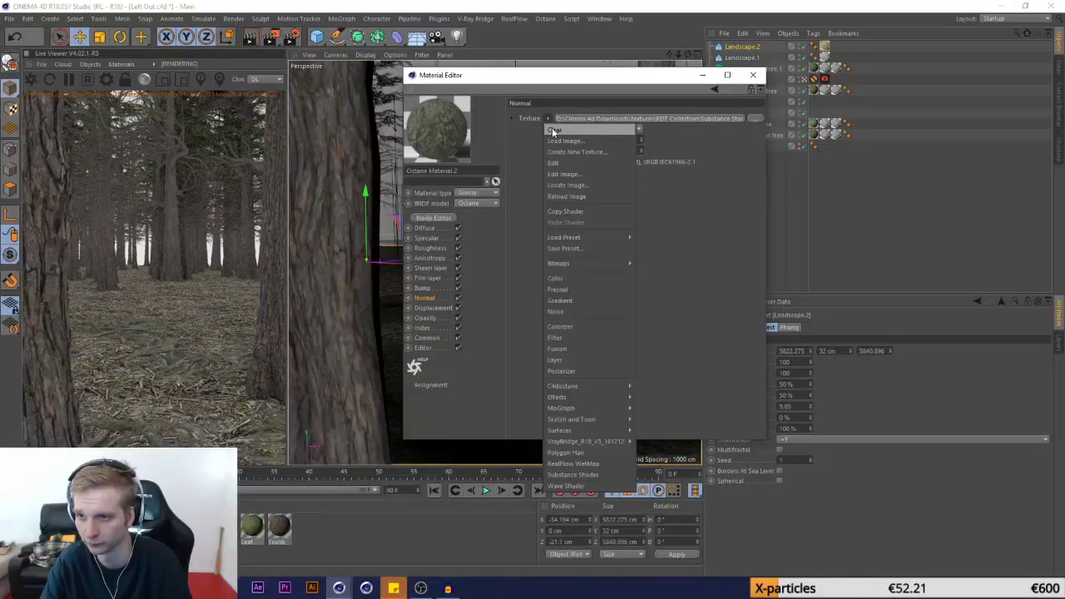
left_click(552, 129)
left_click(549, 119)
left_click(582, 141)
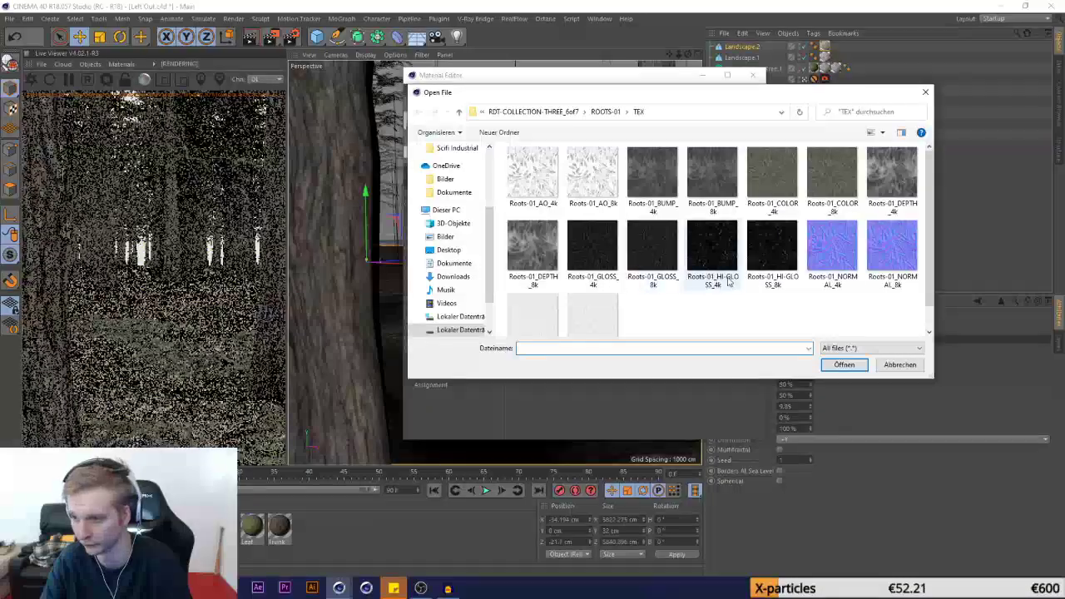
double_click(725, 280)
left_click(583, 333)
Set the Normal channel's texture to Roots-01_NORMAL_4k, without copying it to the project location
left_click(549, 119)
left_click(559, 140)
double_click(832, 174)
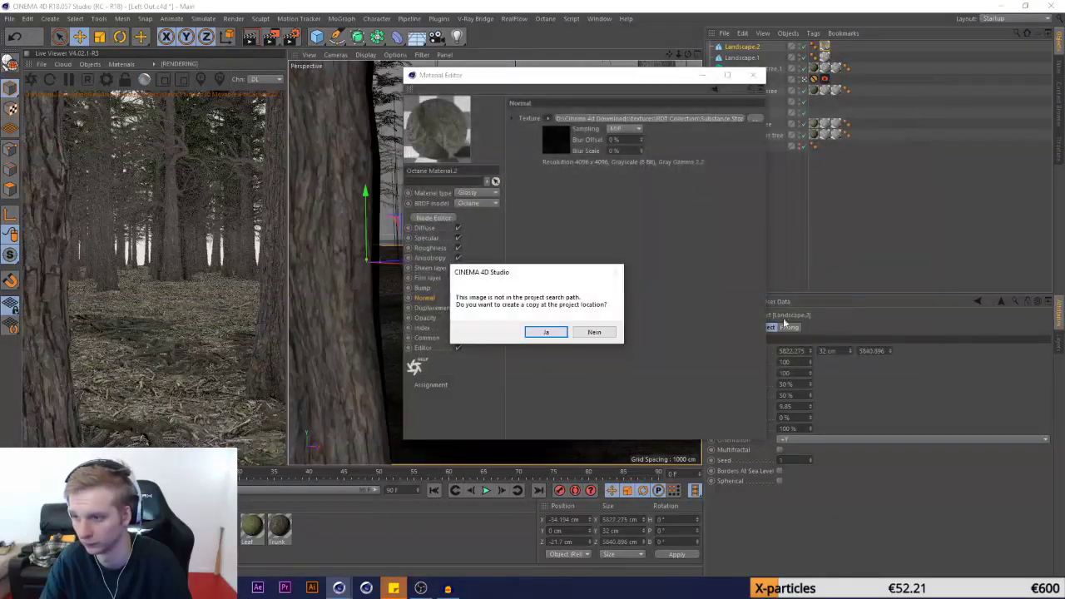
left_click(599, 333)
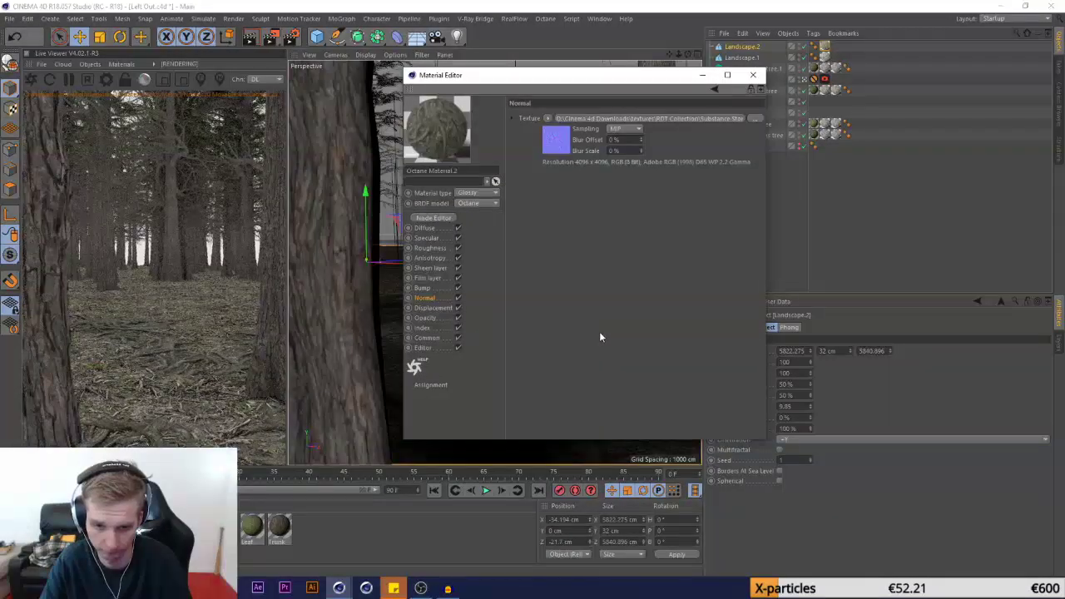
left_click(434, 308)
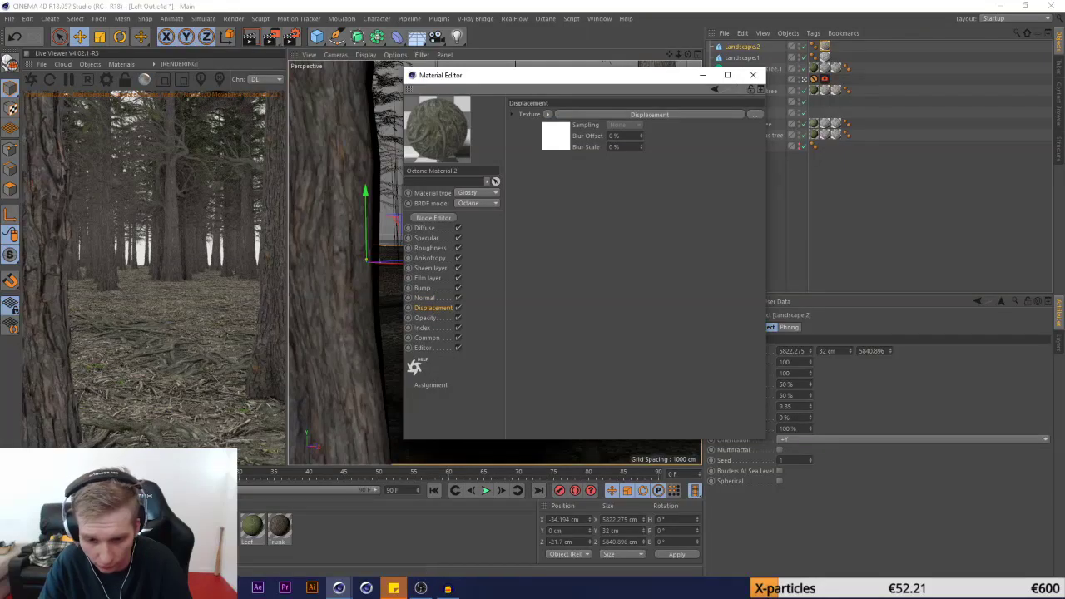
key("alt+Tab")
mouse_move(88, 135)
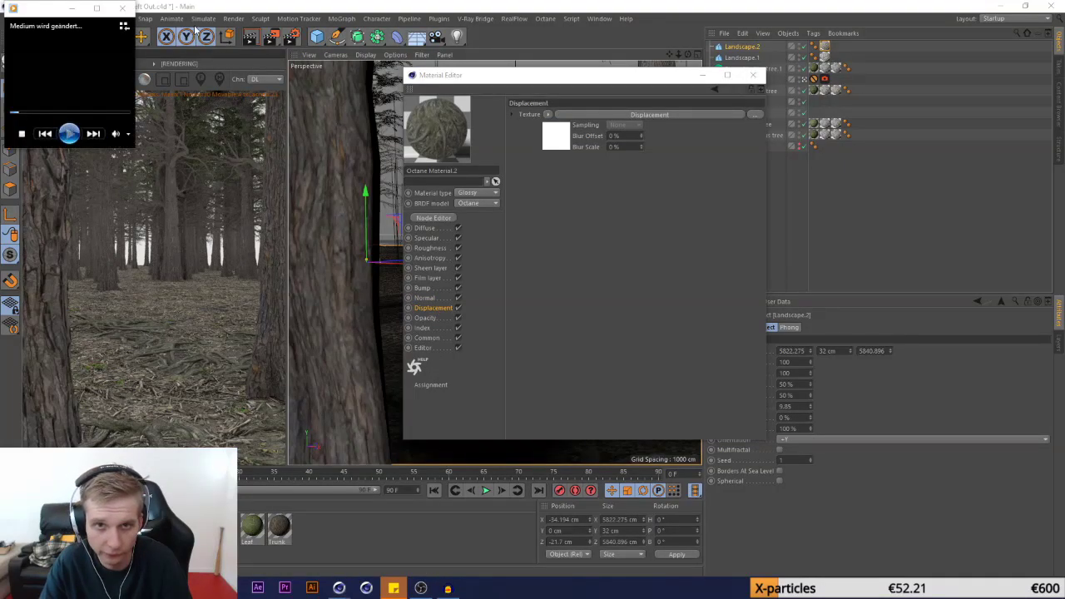
left_click(243, 3)
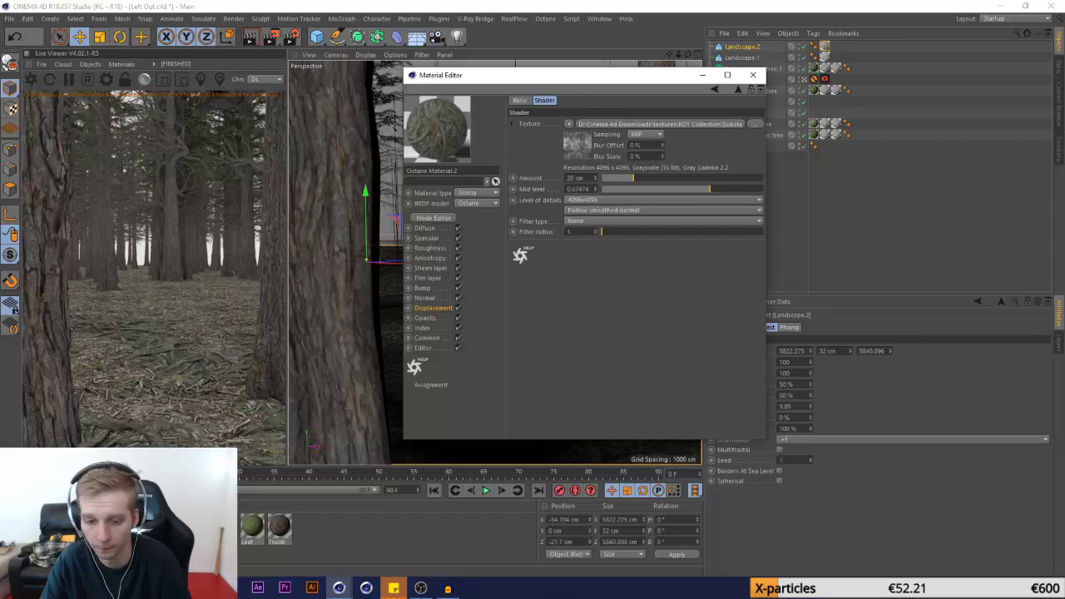
key("alt+Tab")
left_click(304, 5)
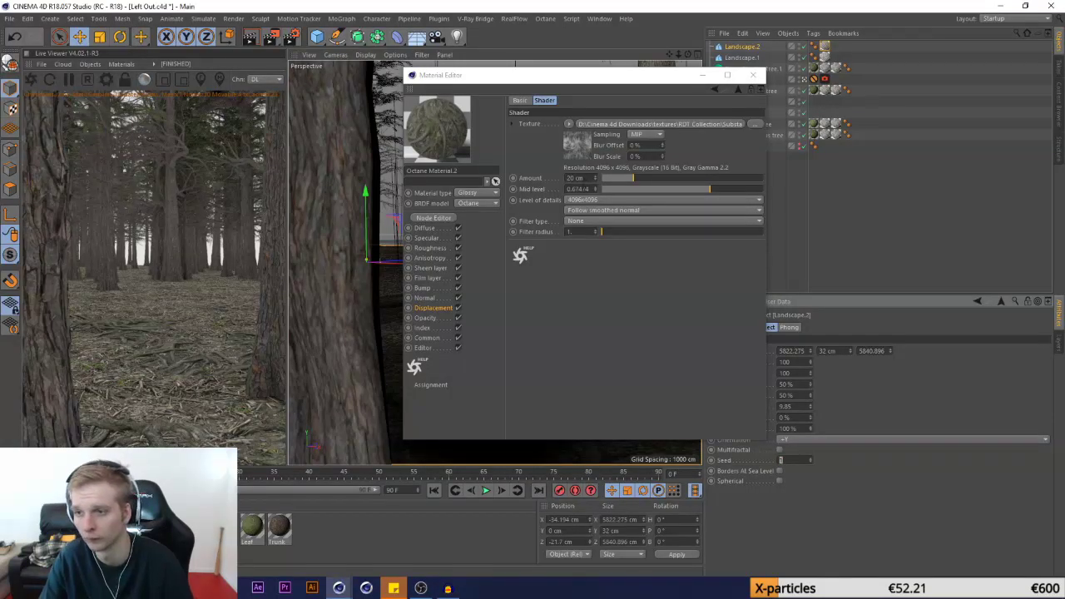
left_click(583, 178)
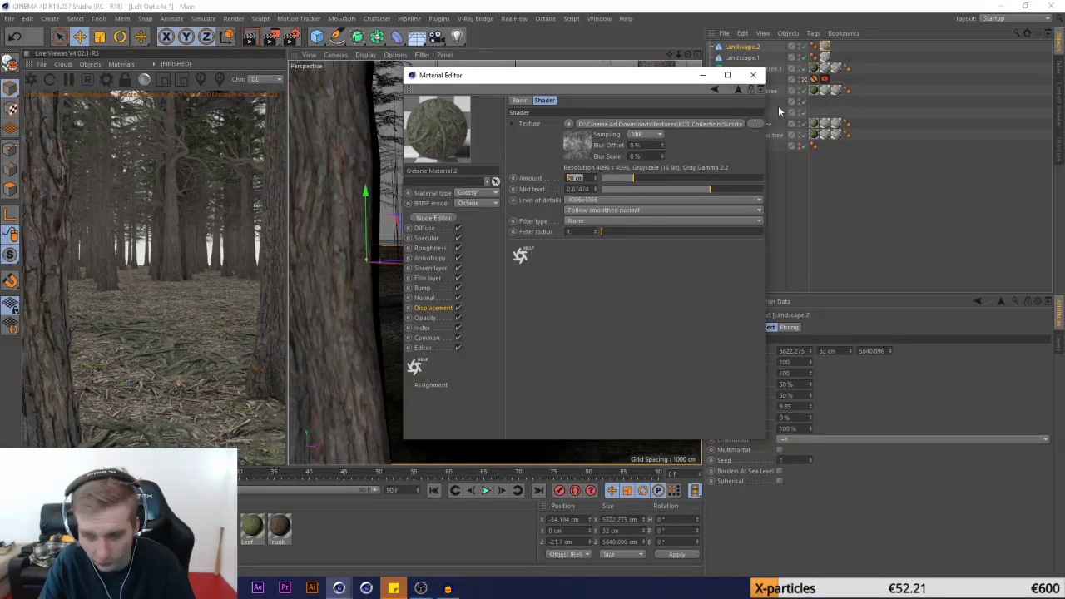
Set Length U and Length V of the texture tag on Landscape.2 to 250%
left_click(755, 75)
left_click(824, 47)
left_click_drag(781, 454, 709, 463)
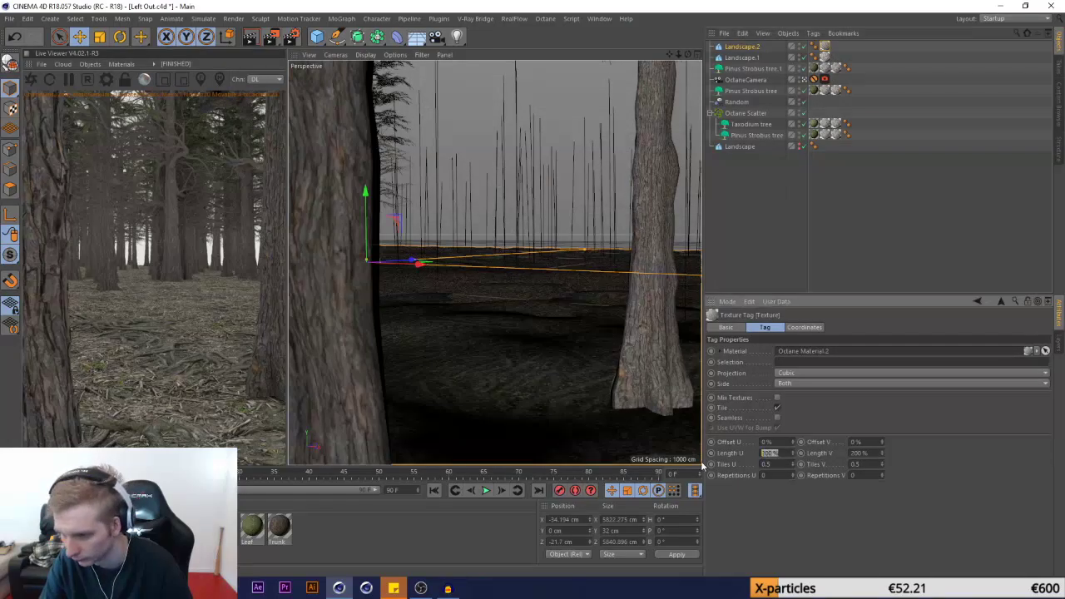
type("250")
key("Return")
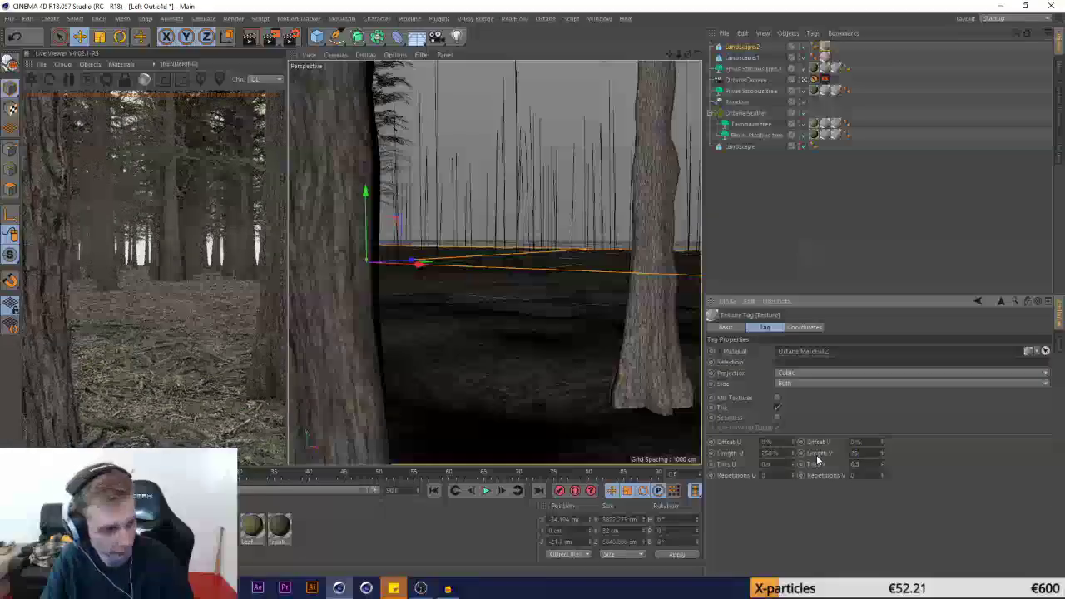
Set the displacement amount of Octane Material.2 to 35 cm
double_click(34, 528)
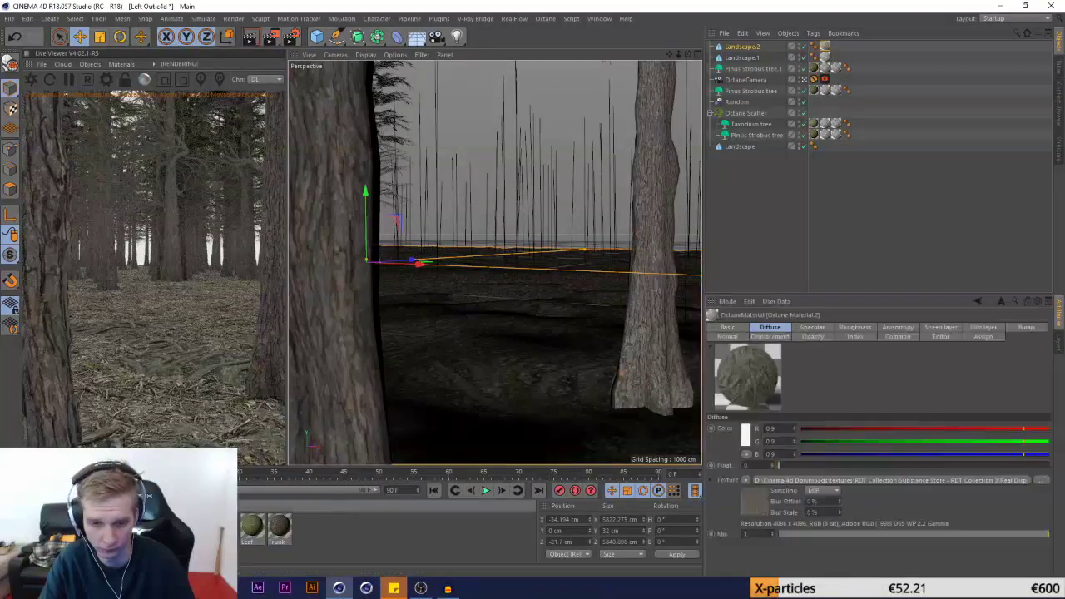
left_click(322, 145)
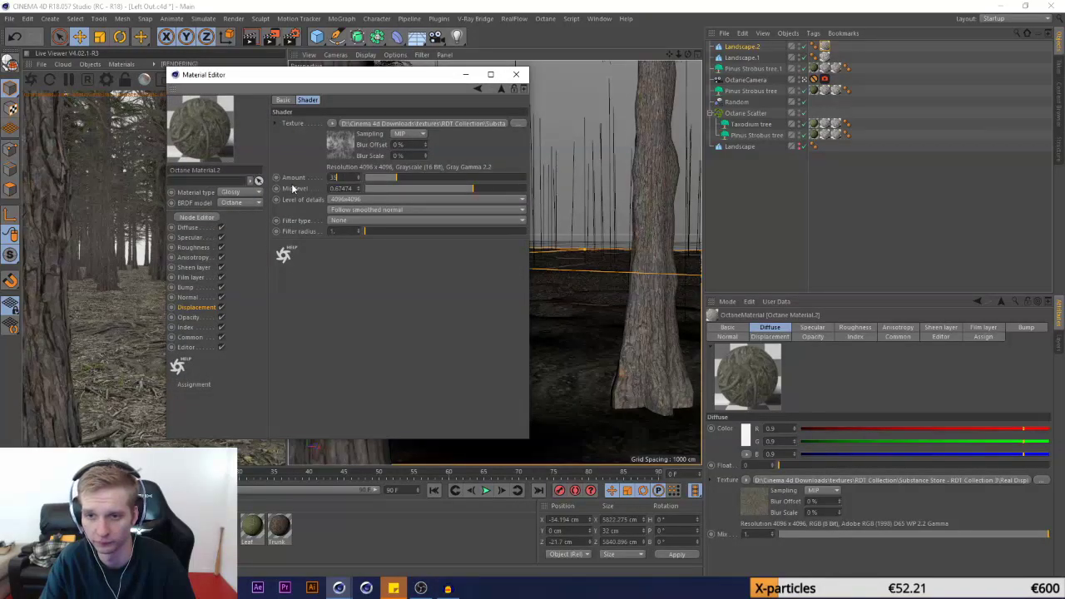
key("Return")
Lower the displacement mid level to about 0.547, close the material and deselect the landscape
left_click_drag(278, 76, 472, 94)
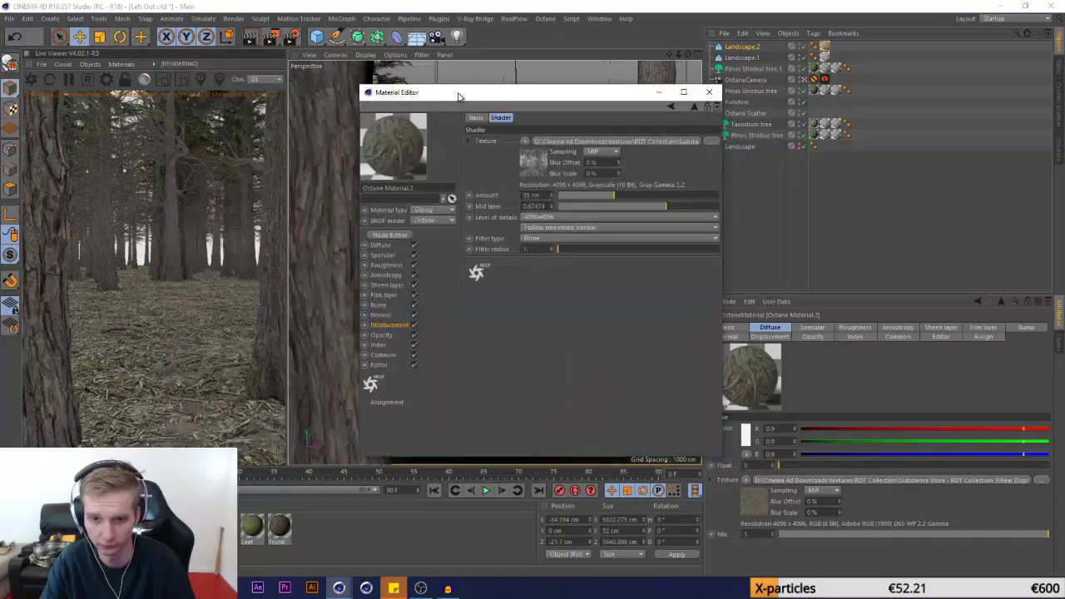
left_click_drag(671, 212, 654, 213)
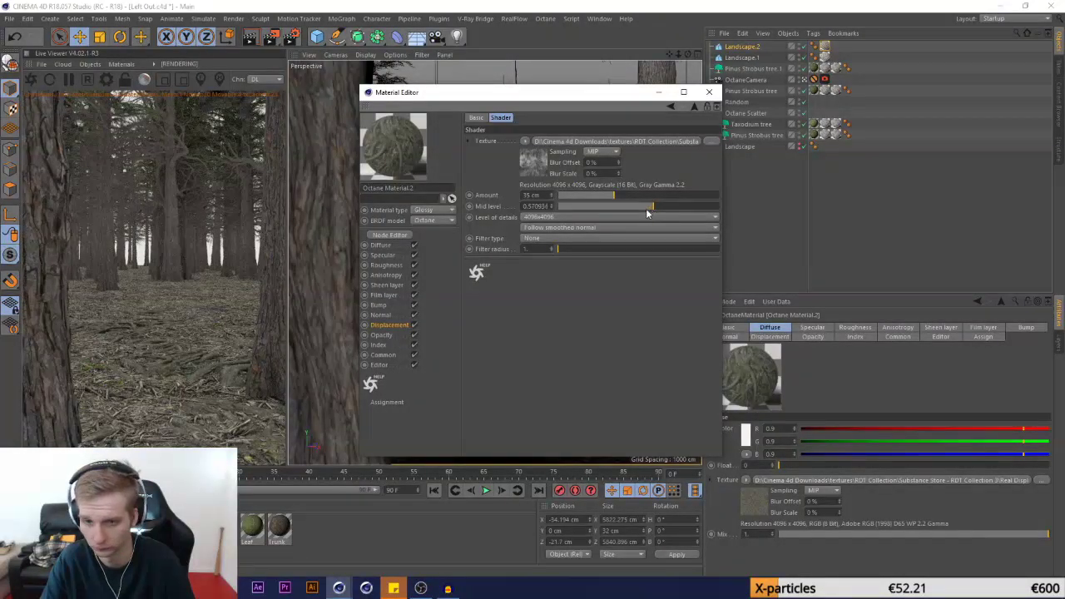
left_click_drag(647, 214, 646, 214)
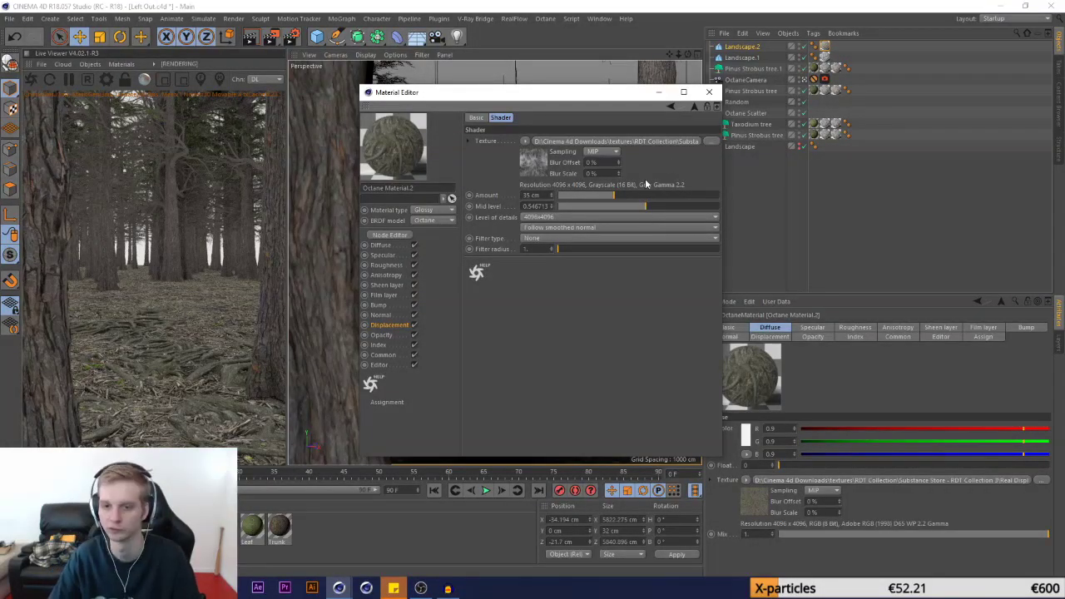
left_click(709, 93)
left_click(742, 209)
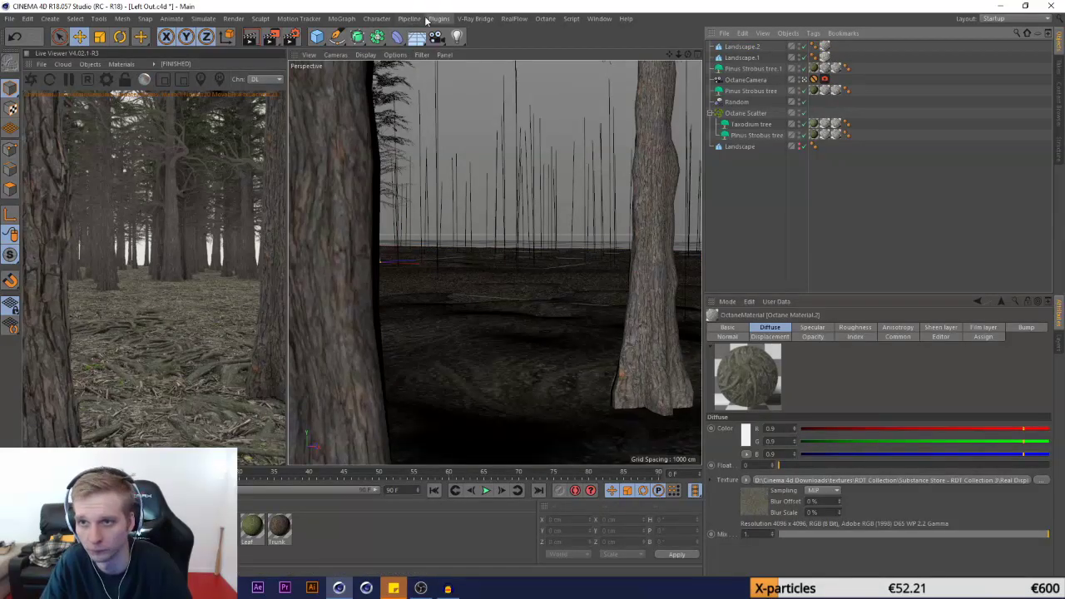
Add a Forester MultiFlora object to the scene
left_click(428, 20)
mouse_move(402, 20)
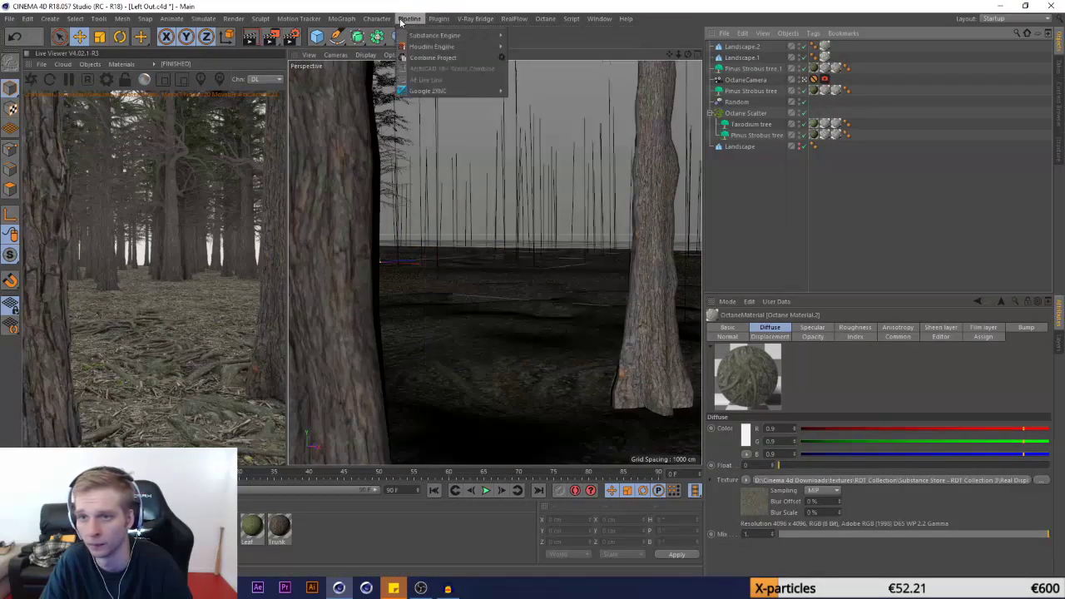
mouse_move(438, 21)
mouse_move(464, 75)
left_click(666, 117)
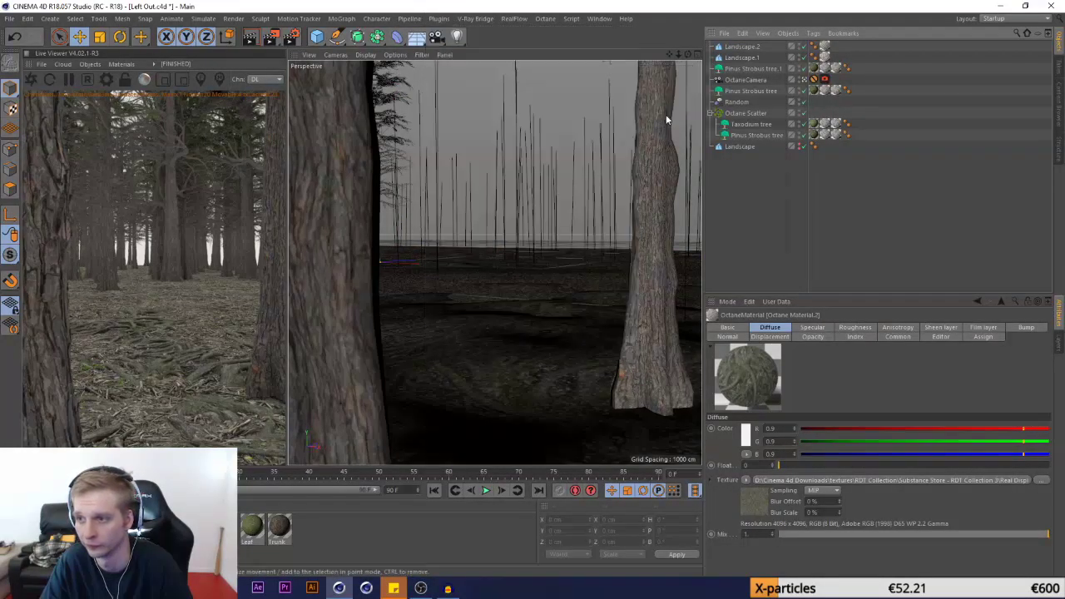
left_click(439, 19)
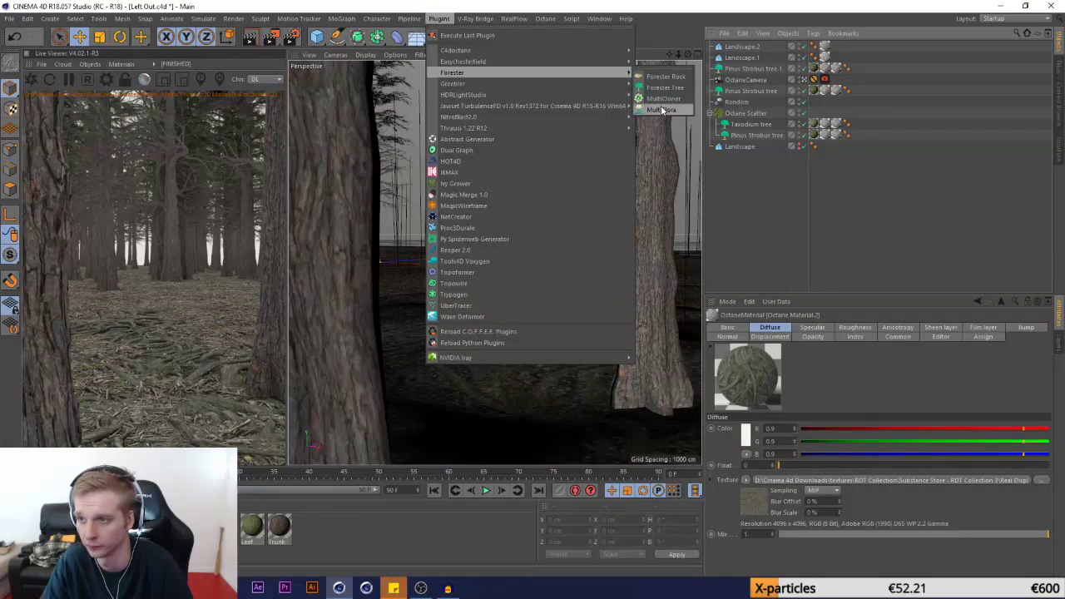
left_click(661, 110)
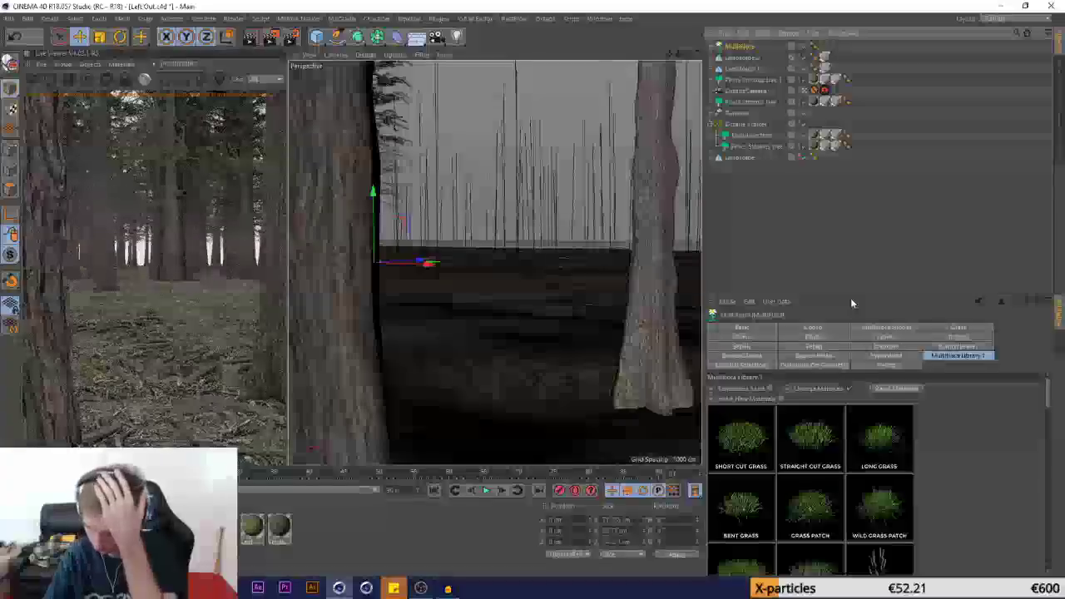
Apply the Poa Grass preset from MultiFlora Library 1 to the MultiFlora object
scroll(866, 466, "down", 3)
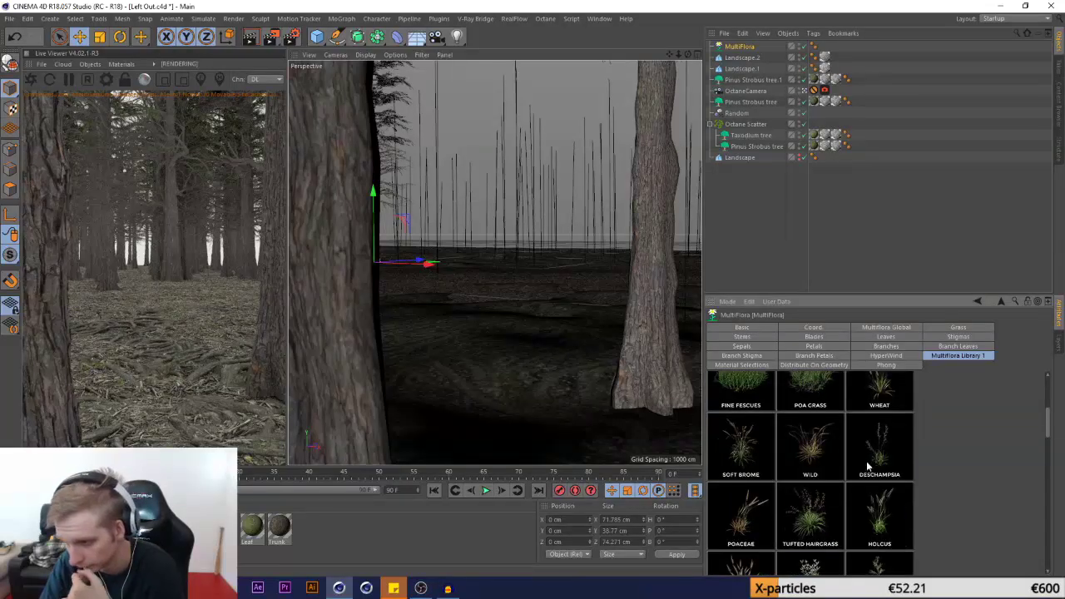
scroll(867, 468, "up", 1)
left_click(828, 460)
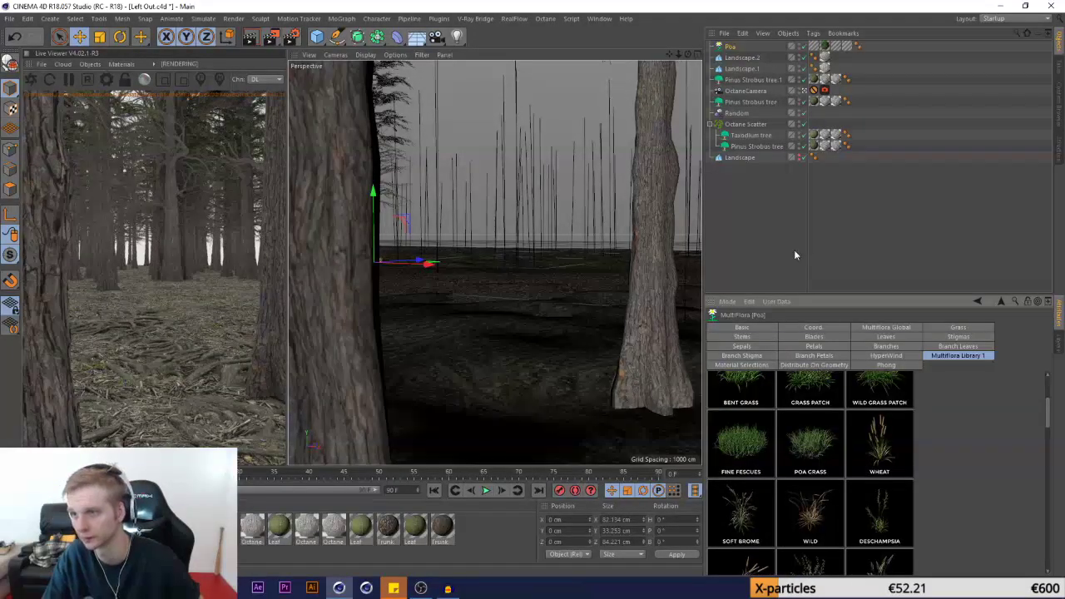
Duplicate the Poa object and apply the Wild Grass Patch preset to the copy
key("ctrl+c")
key("ctrl+v")
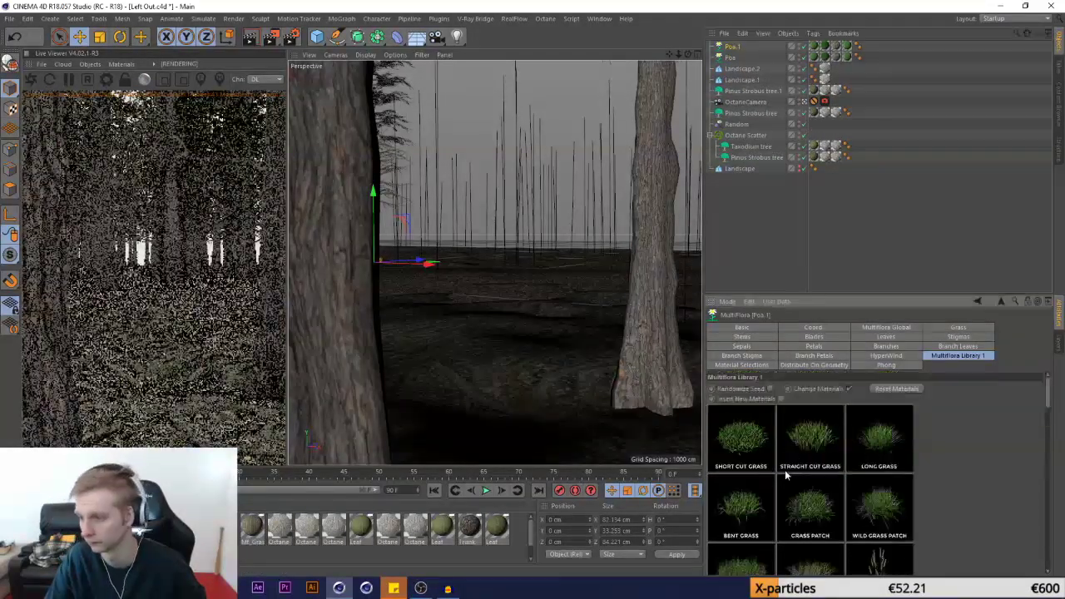
left_click(878, 496)
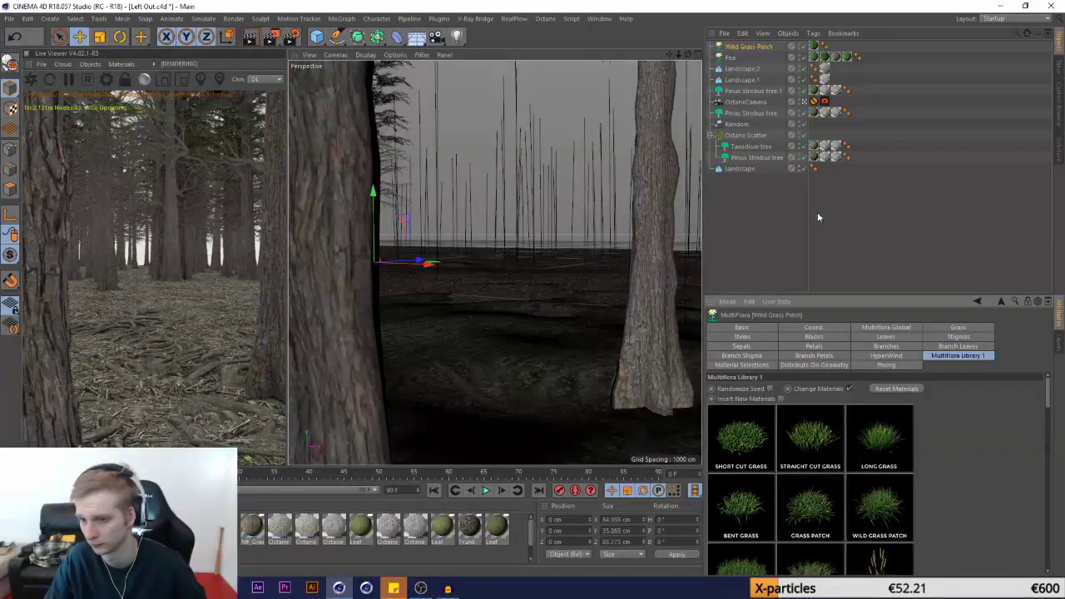
Duplicate the Wild Grass Patch object and apply the Holcus preset to the copy
key("ctrl+c")
key("ctrl+v")
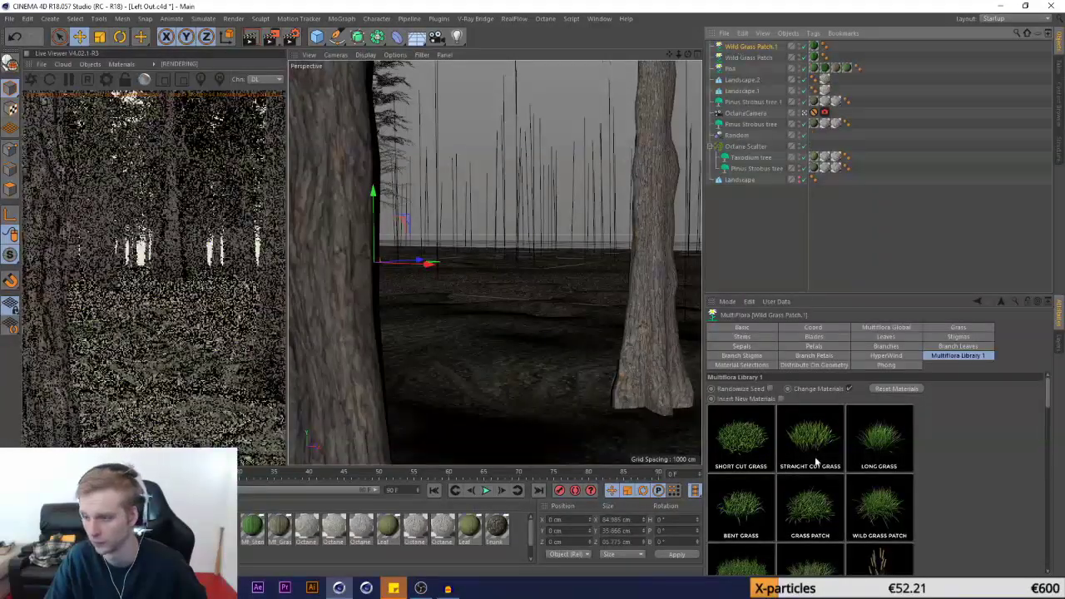
scroll(816, 459, "down", 5)
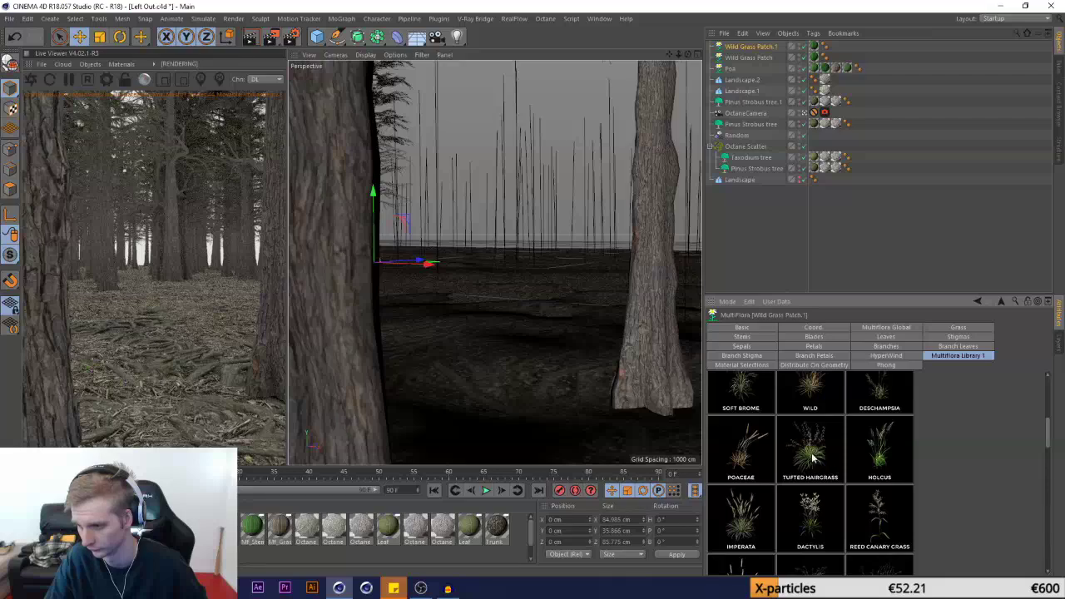
left_click(870, 427)
Duplicate the Holcus object and apply the Knotweed preset to the copy
key("ctrl+c")
key("ctrl+v")
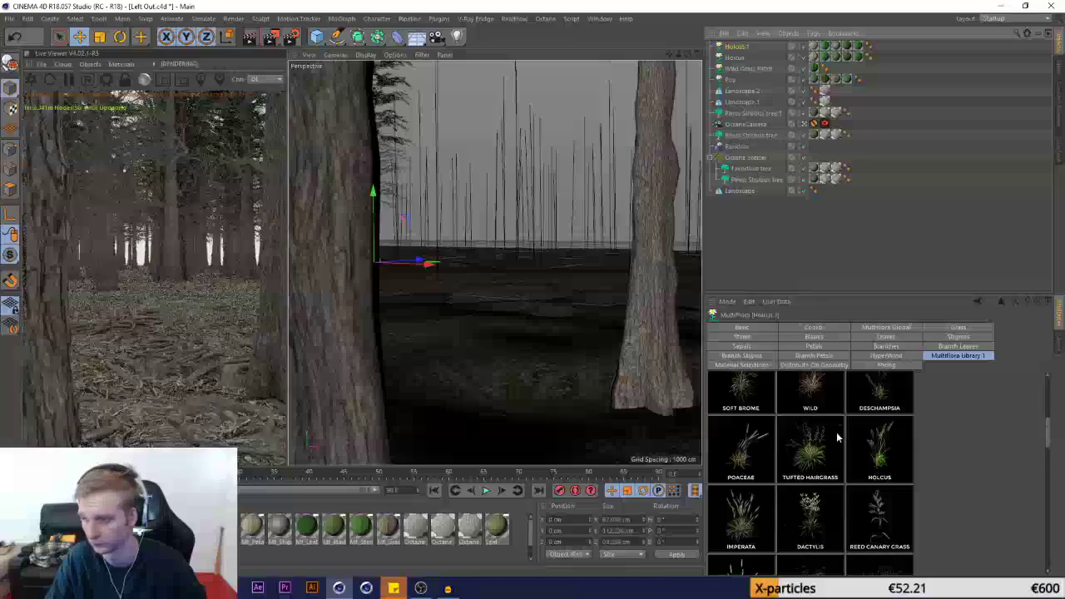
scroll(837, 432, "down", 1)
scroll(838, 437, "down", 4)
scroll(838, 435, "down", 2)
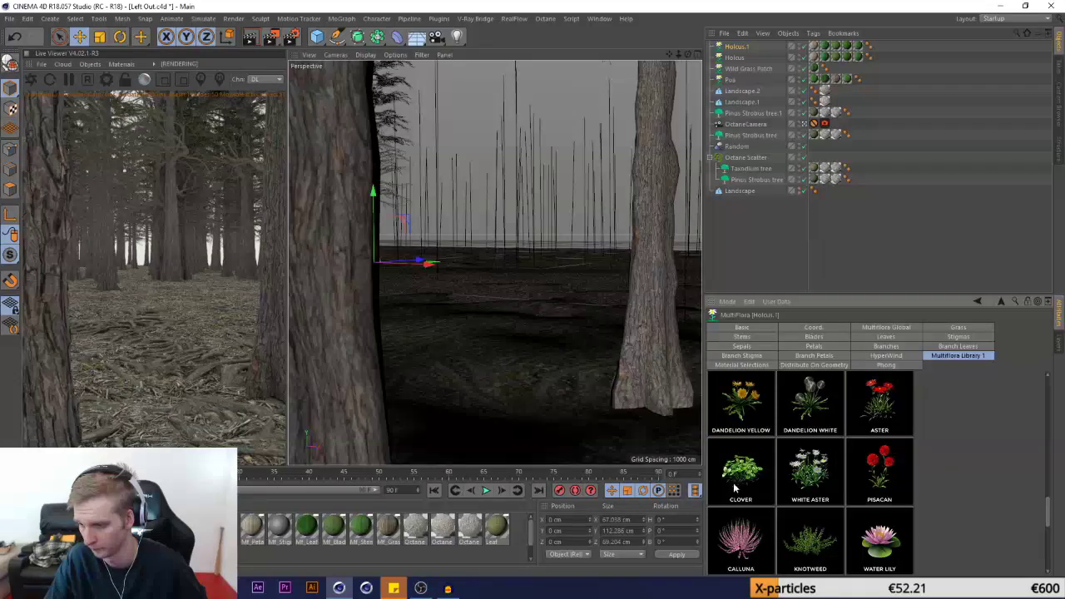
scroll(747, 487, "down", 1)
left_click(812, 470)
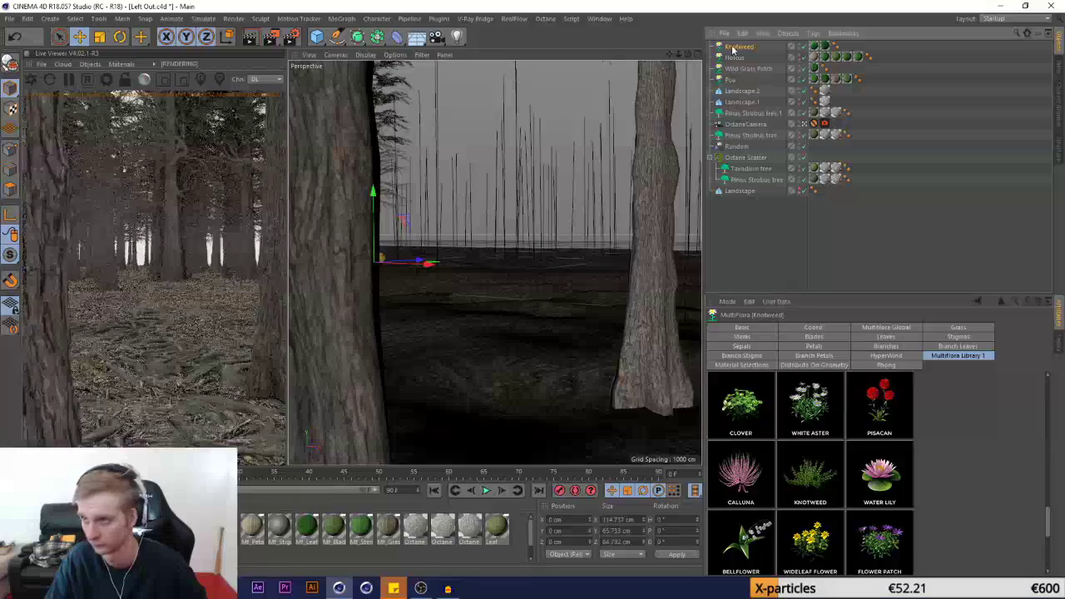
Duplicate the Knotweed object and apply the Leaf Grass preset to the copy
key("ctrl+v")
scroll(795, 439, "down", 2)
left_click(795, 563)
Duplicate the Leaf Grass object, apply the Wild preset to the copy and reorder it between Holcus and Wild Grass Patch
key("ctrl+v")
scroll(790, 443, "down", 5)
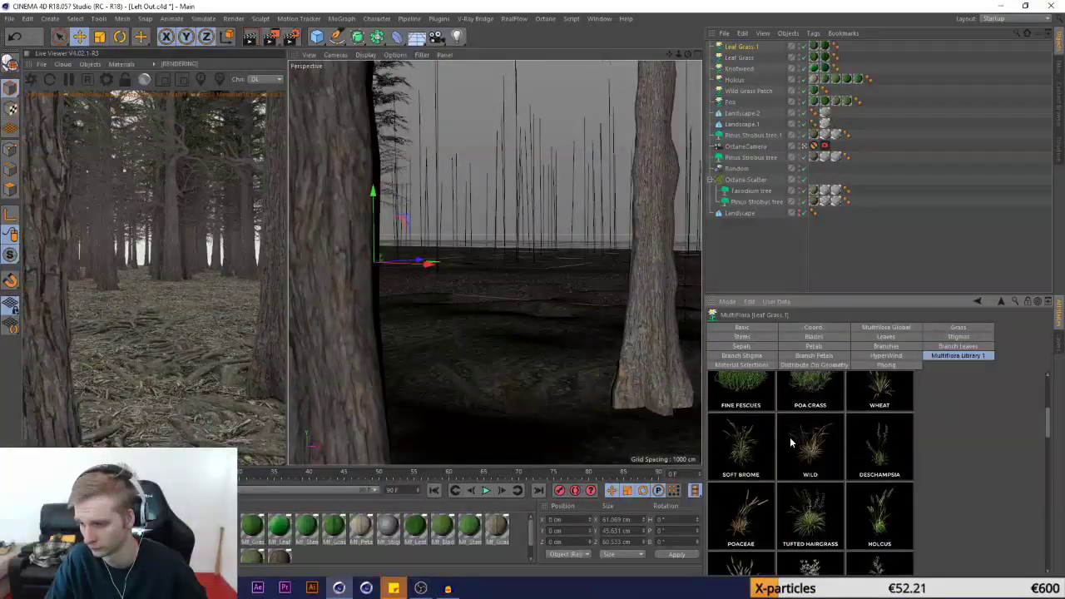
scroll(789, 443, "down", 1)
left_click(810, 391)
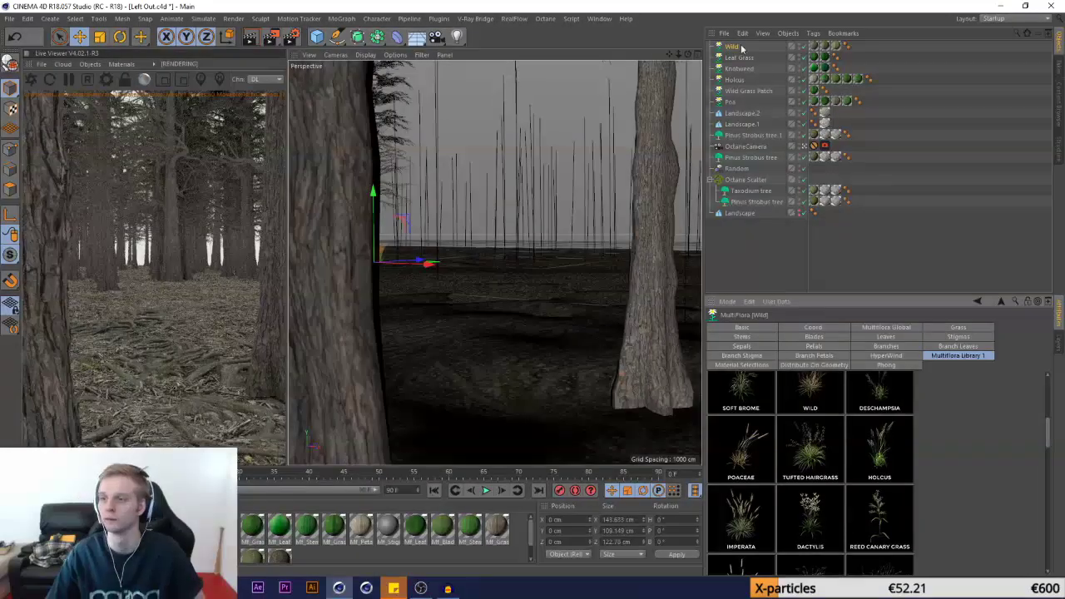
left_click_drag(741, 80, 732, 86)
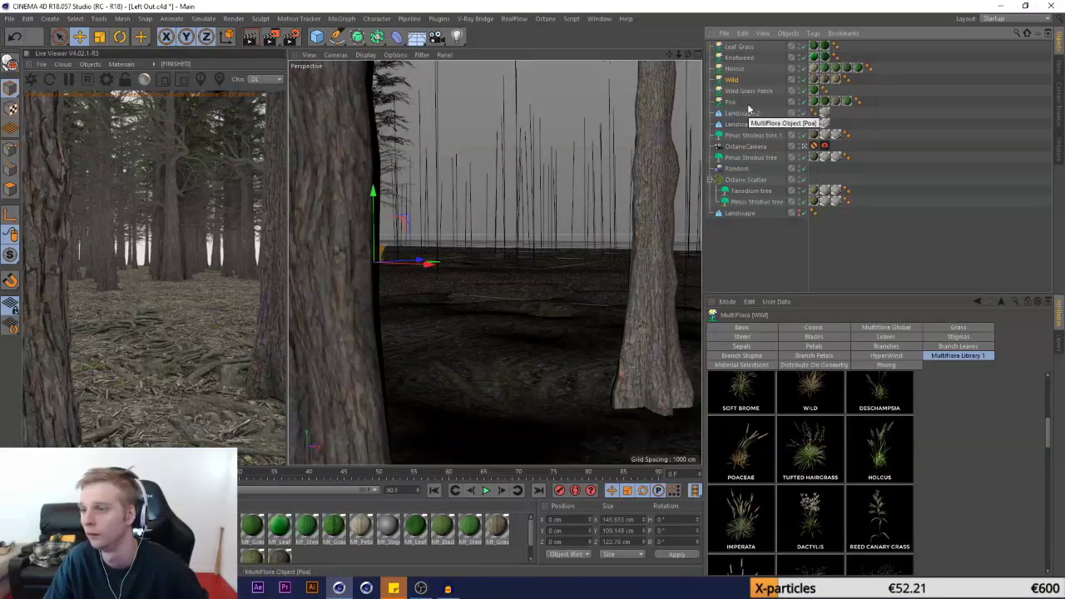
Add a new Octane Scatter object and make Poa and Wild Grass Patch its children
left_click(438, 18)
mouse_move(466, 50)
left_click(668, 89)
left_click(732, 112)
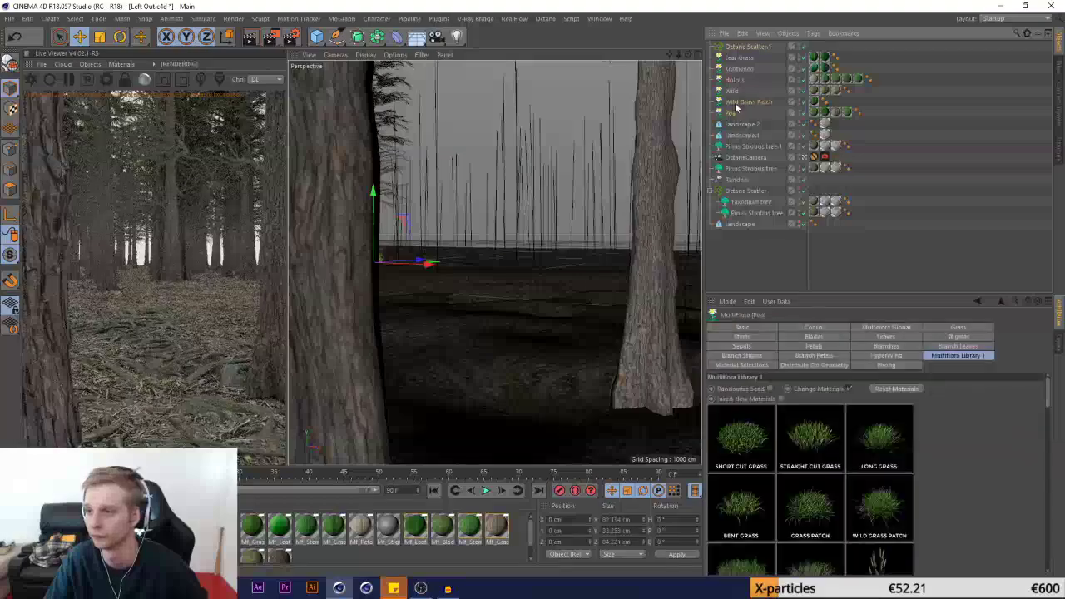
left_click(741, 102, "ctrl")
left_click_drag(726, 40, 734, 47)
Set the new scatter's distribution to Surface on the original Landscape and raise its count to about 39,200
left_click(746, 47)
left_click(770, 351)
left_click(770, 373)
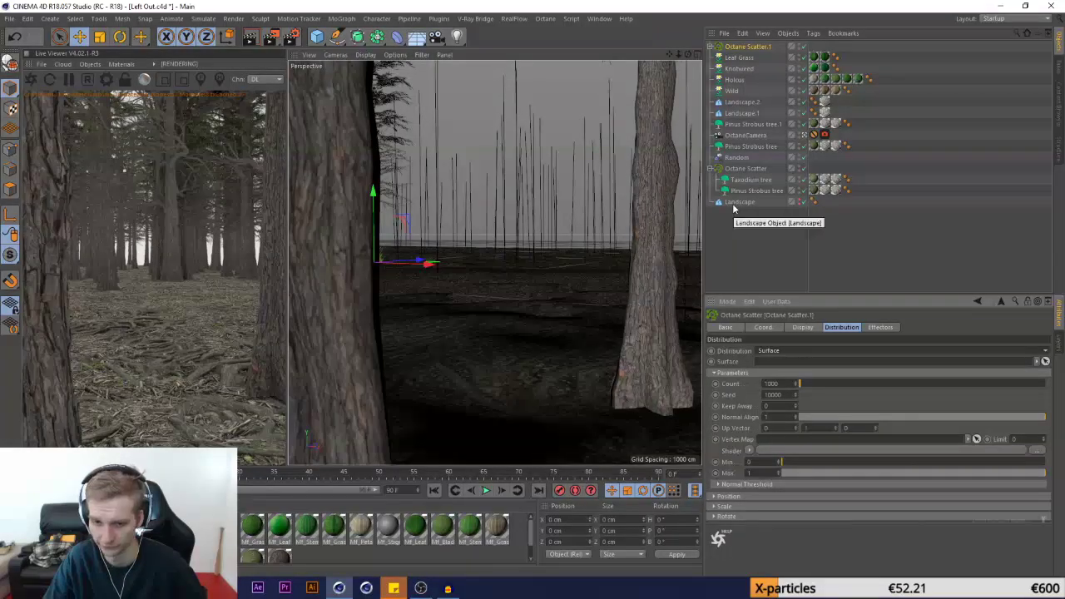
left_click_drag(735, 204, 775, 363)
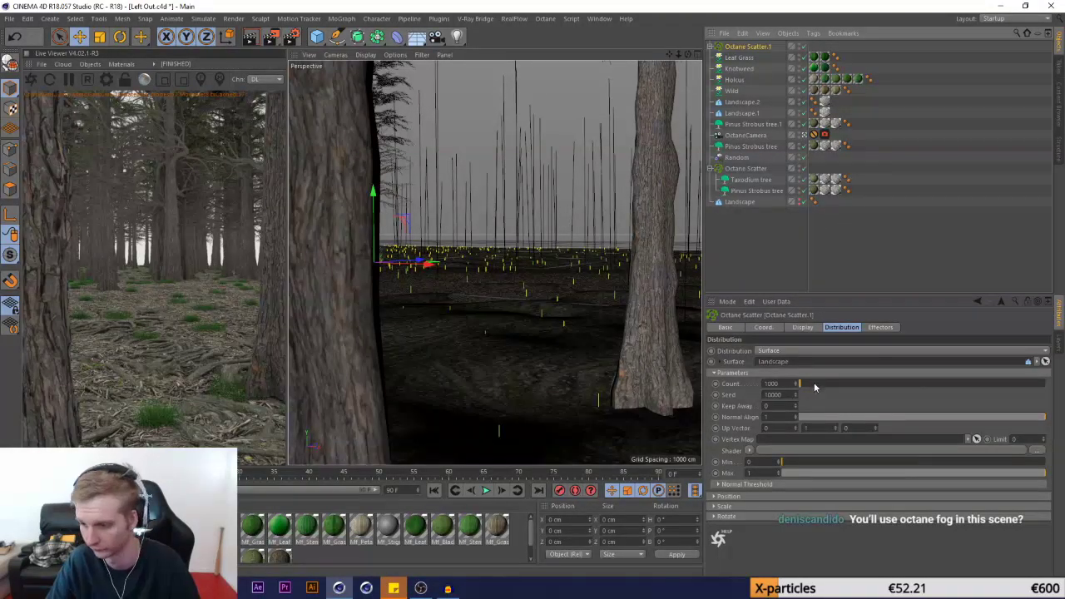
left_click(848, 384)
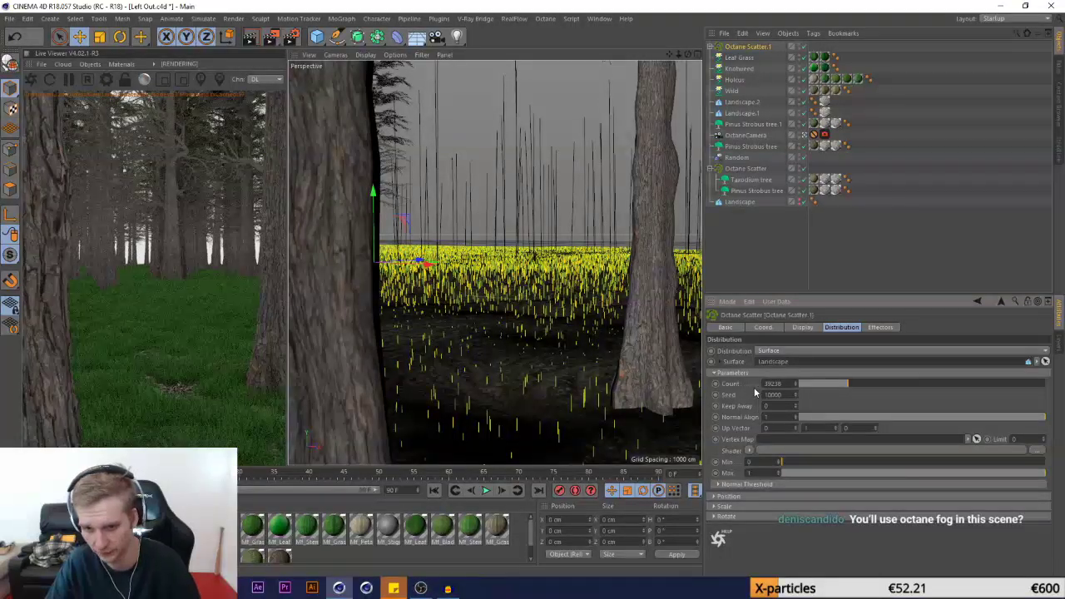
Load a Noise shader into the grass scatter's scale and open the noise settings
left_click(718, 508)
left_click(784, 540)
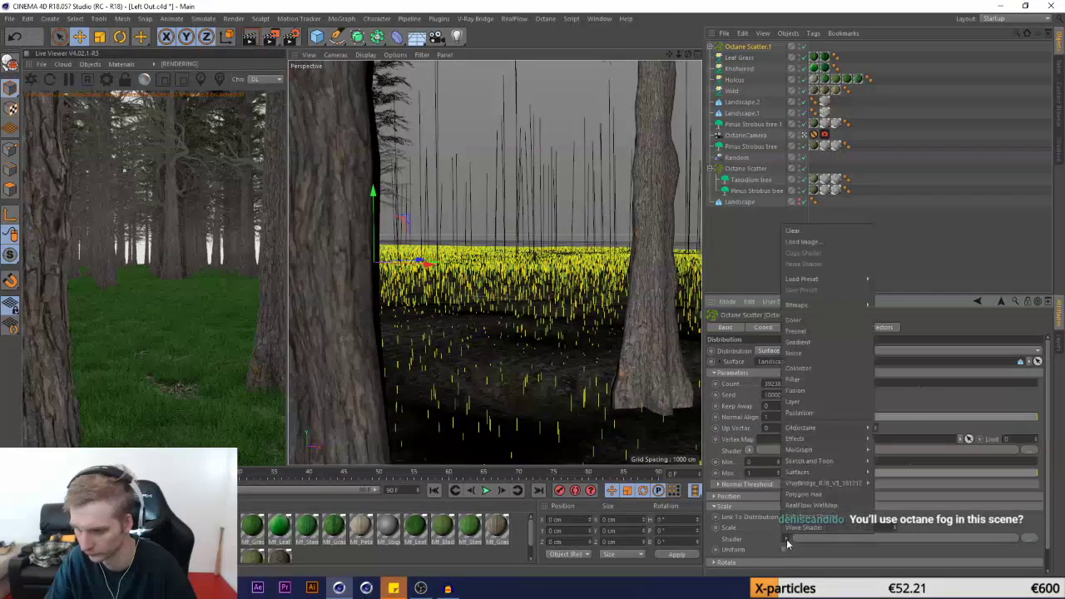
left_click(795, 557)
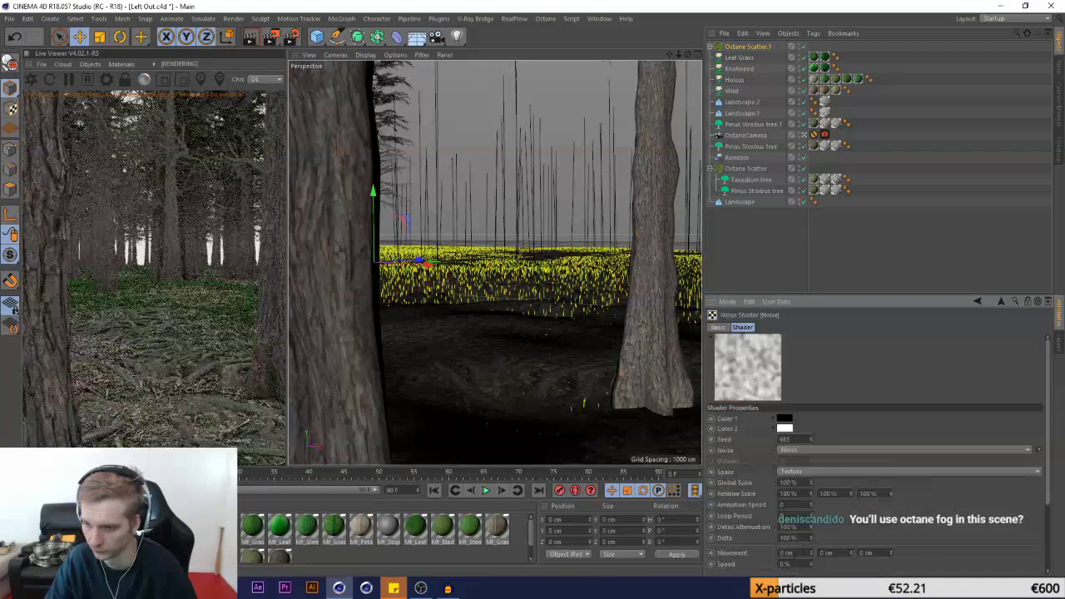
Tune the noise's low and high clip to break the grass into patches, ending with a low clip of 67%
scroll(918, 520, "down", 3)
left_click(915, 513)
left_click(930, 524)
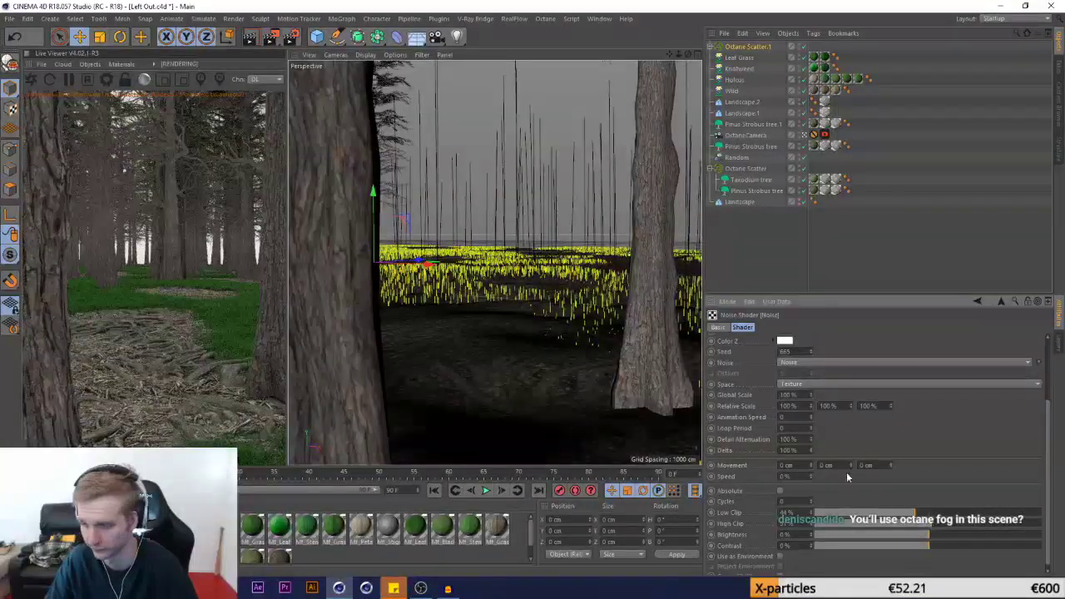
left_click(887, 523)
left_click(930, 513)
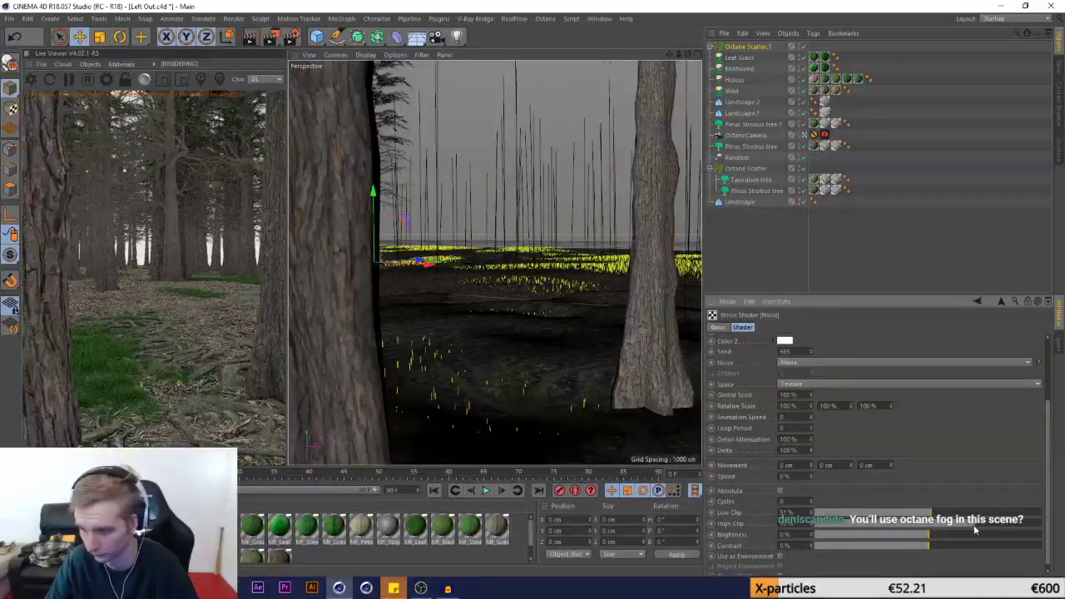
left_click(975, 526)
left_click(944, 525)
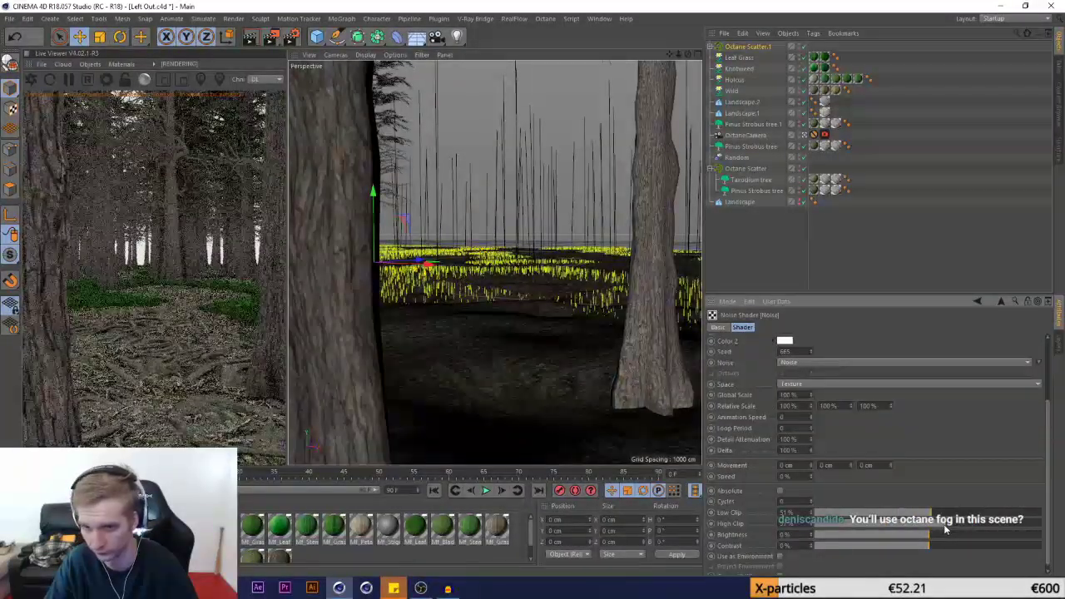
left_click(888, 513)
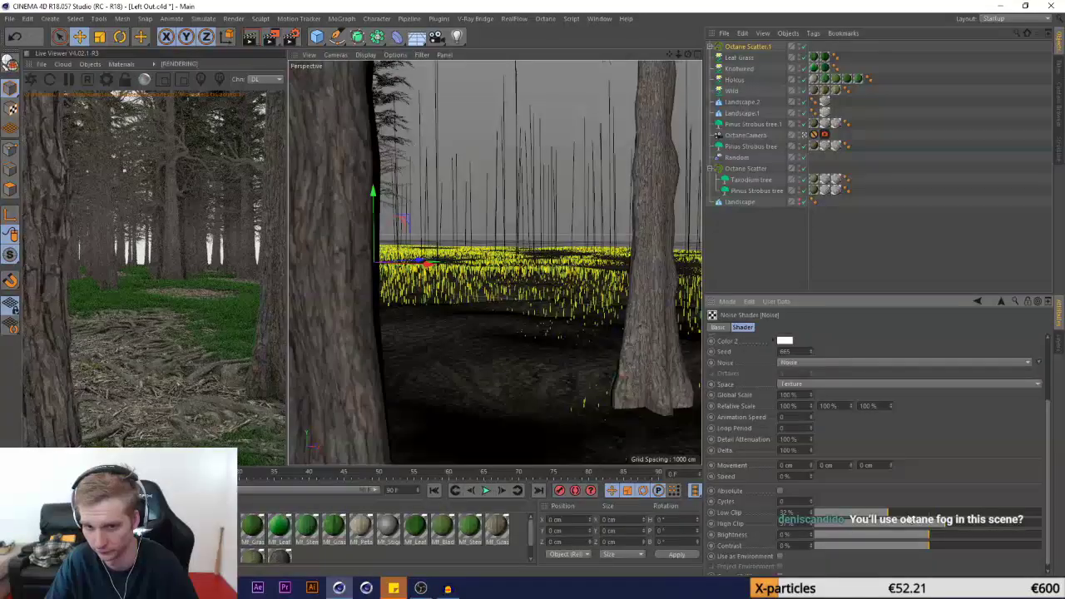
left_click(972, 513)
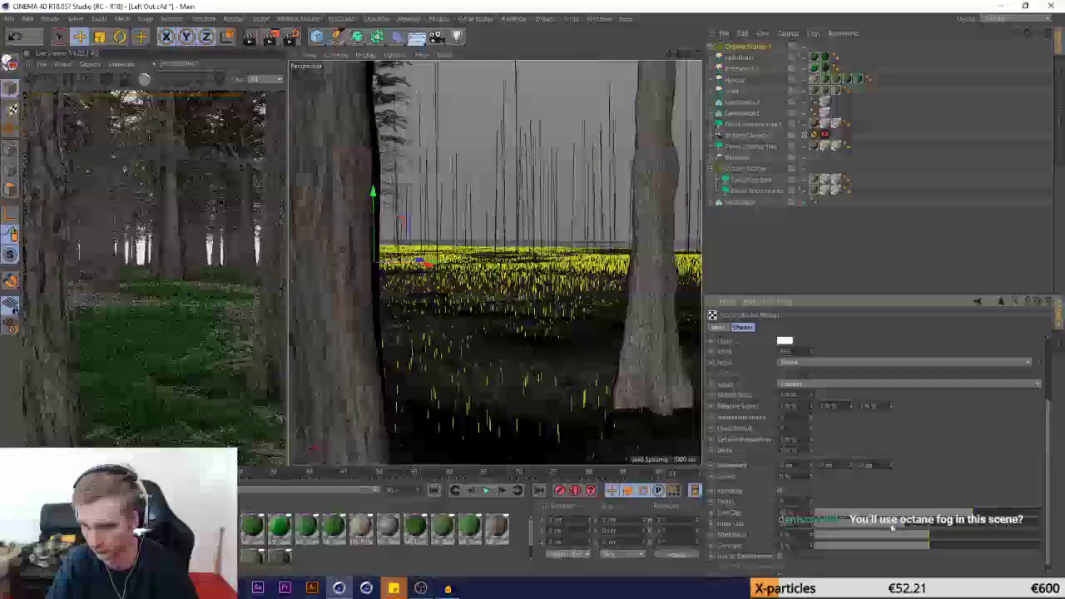
left_click(917, 515)
left_click(968, 514)
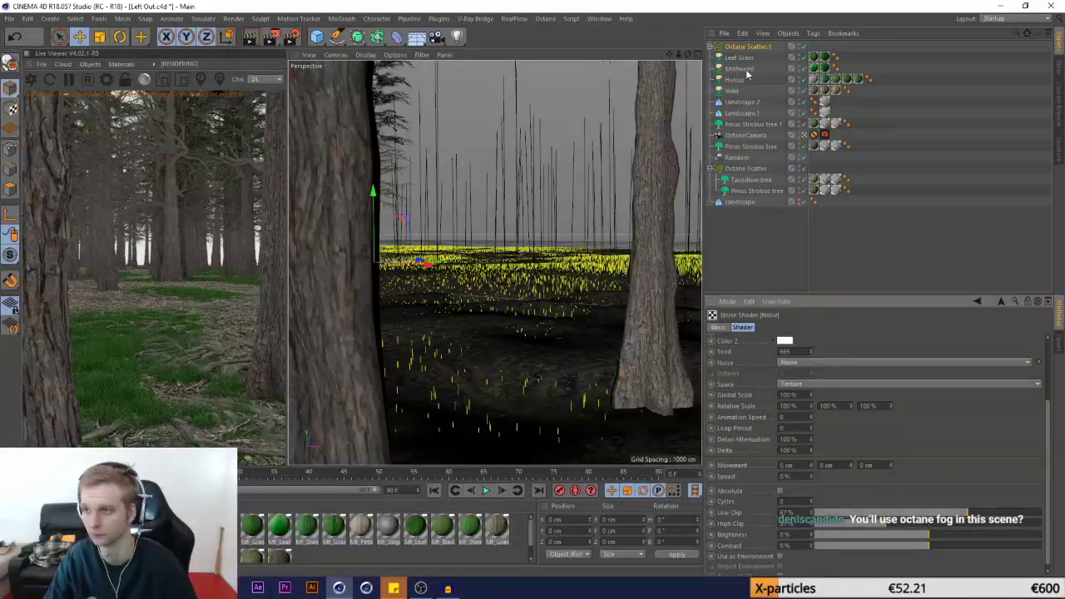
Duplicate Octane Scatter.1 with its children and move Holcus and Wild into the copy
left_click(734, 91)
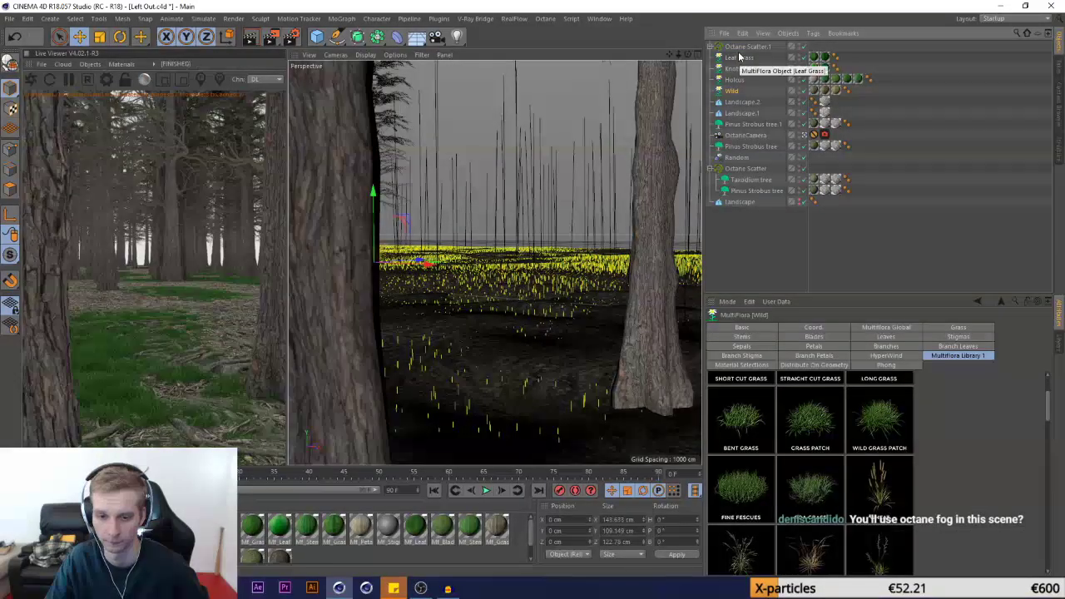
left_click(739, 57)
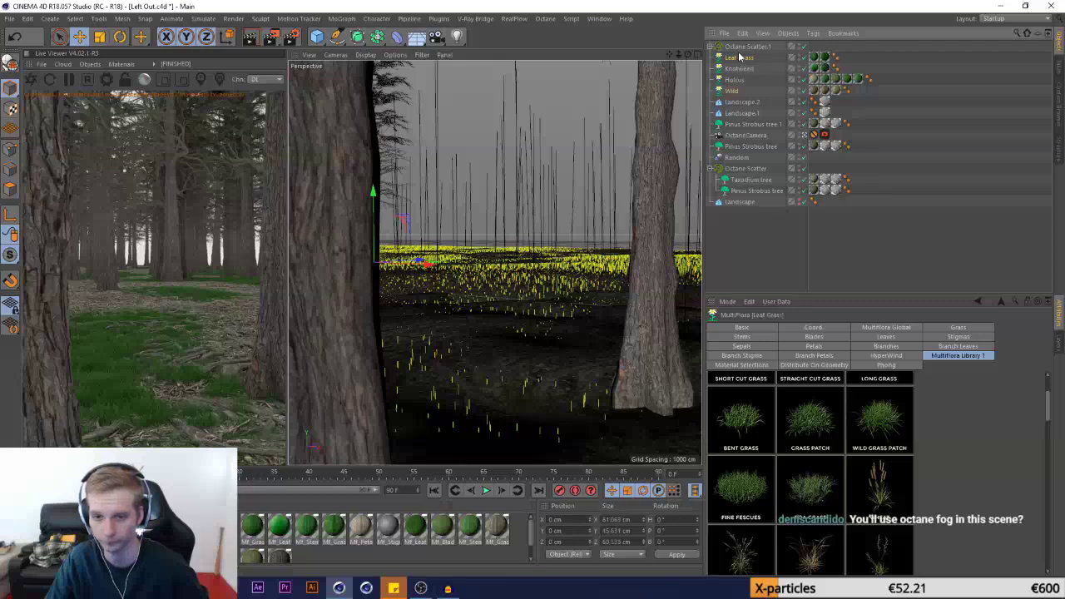
left_click(743, 47)
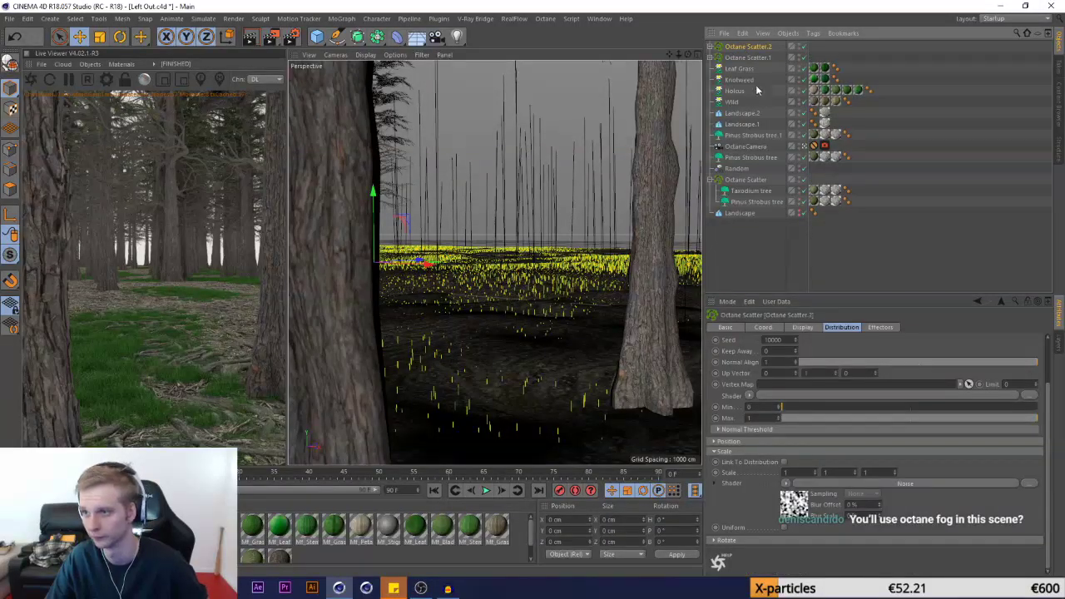
left_click(732, 125)
left_click(739, 102)
left_click(735, 112)
left_click(737, 123, "ctrl")
left_click_drag(735, 44, 738, 50)
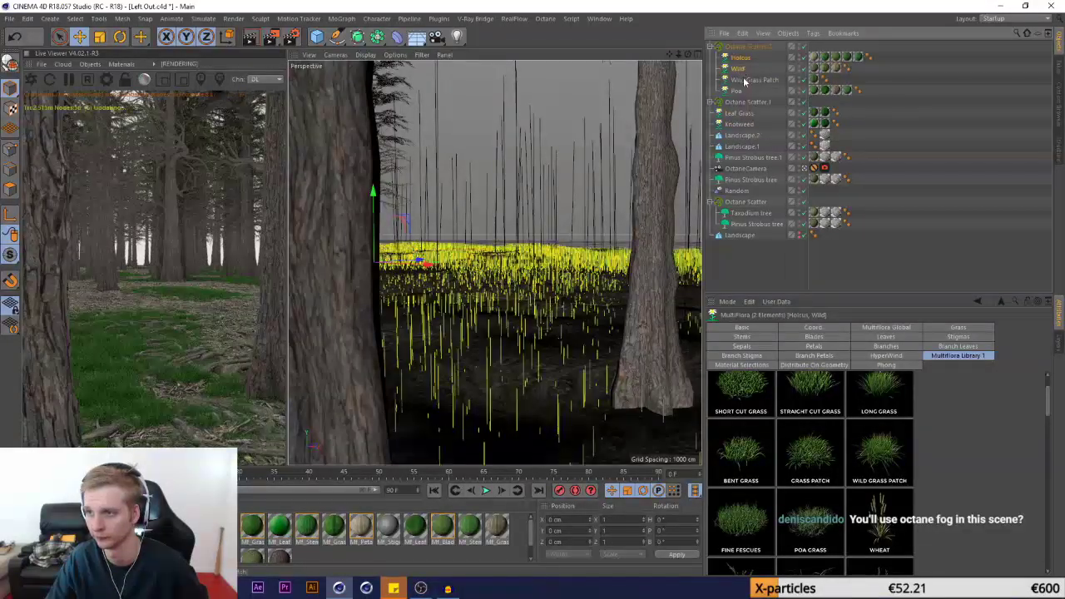
Delete the Wild Grass Patch and Poa objects from the duplicated scatter
left_click(743, 81)
key("Delete")
left_click(743, 81)
key("Delete")
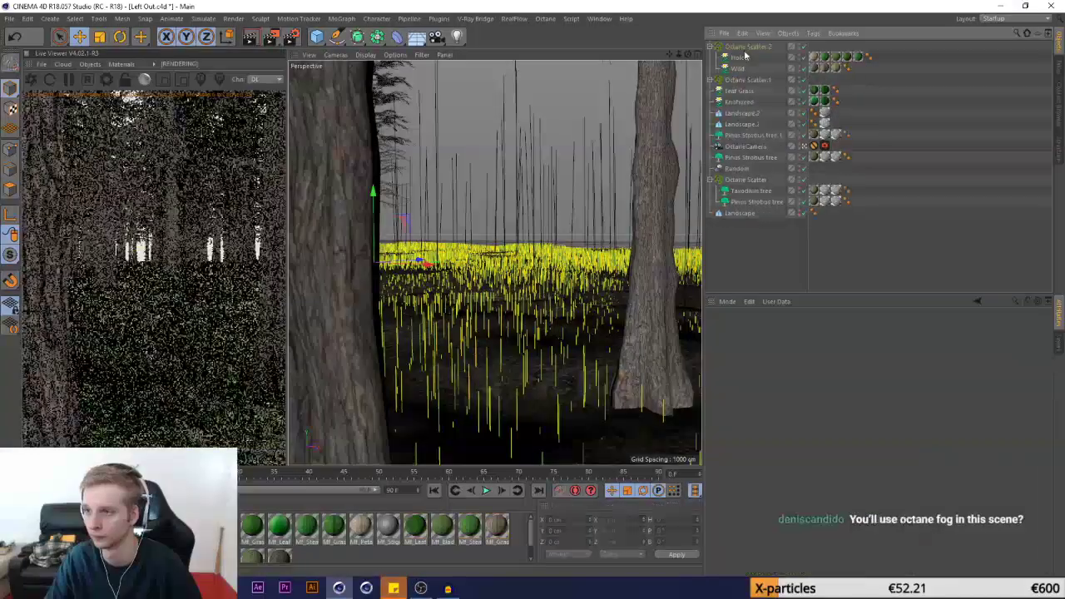
Open the scale noise of Octane Scatter.2 and set its seed to 667
left_click(745, 48)
left_click(833, 450)
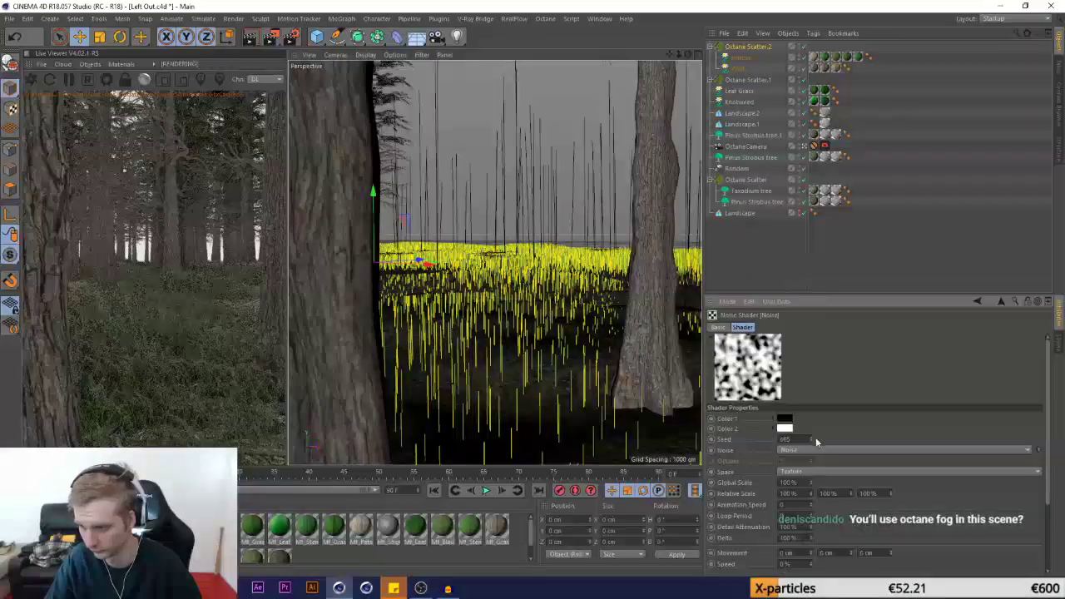
left_click(810, 438)
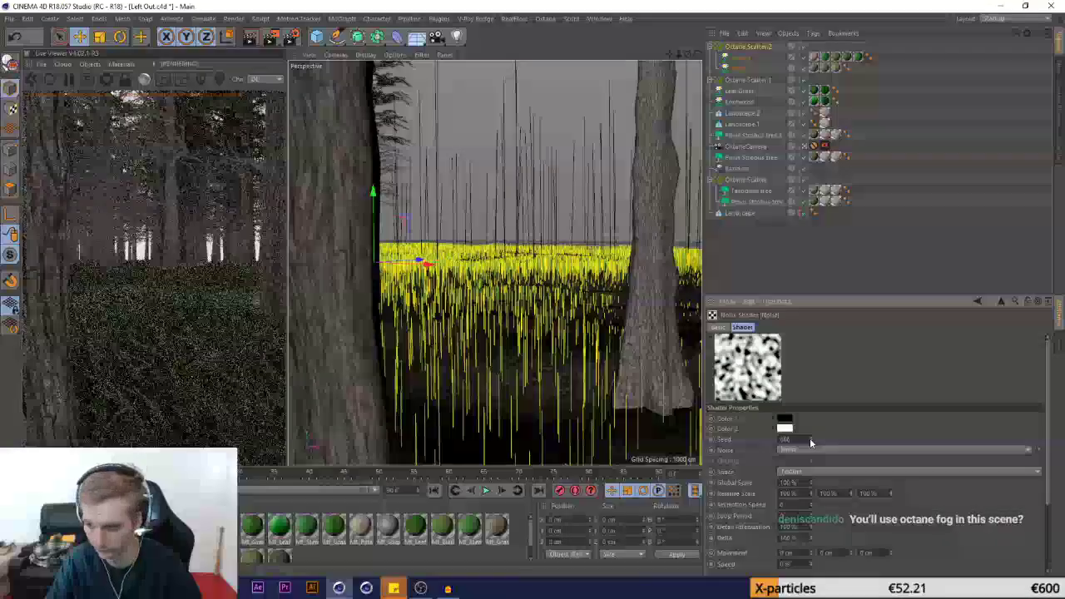
left_click(809, 438)
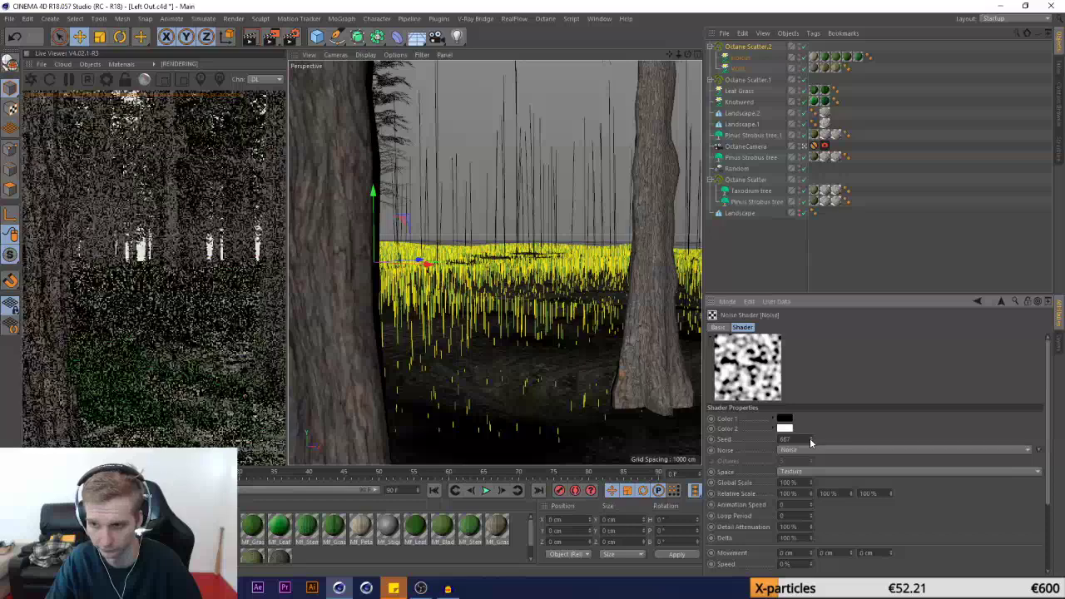
Reduce the count of Octane Scatter.2 to 5324 and set its scale noise seed to 671
left_click(747, 47)
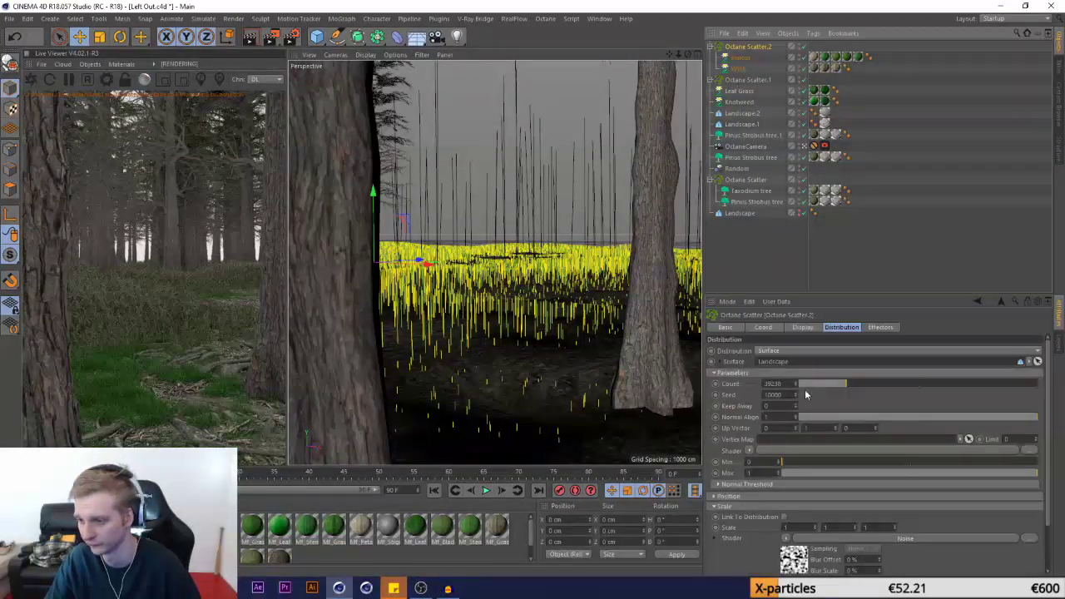
left_click(805, 385)
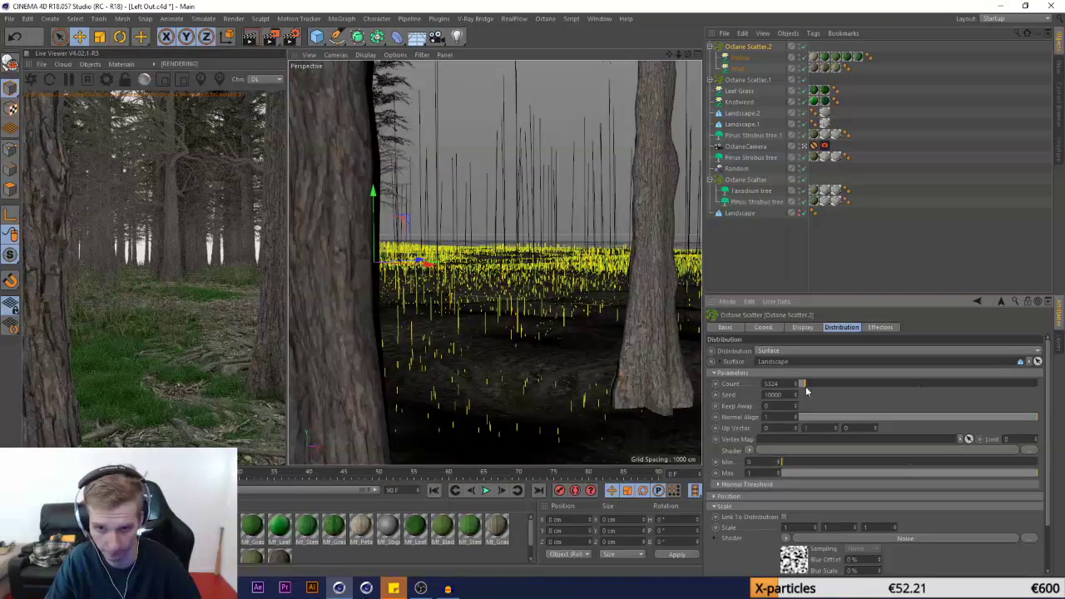
left_click(795, 557)
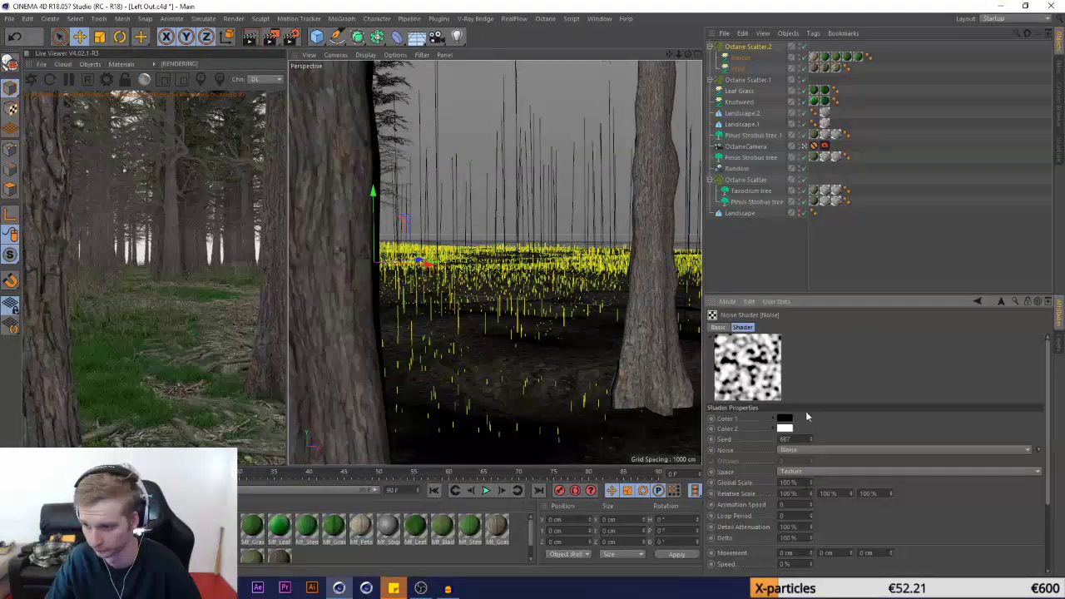
left_click(812, 438)
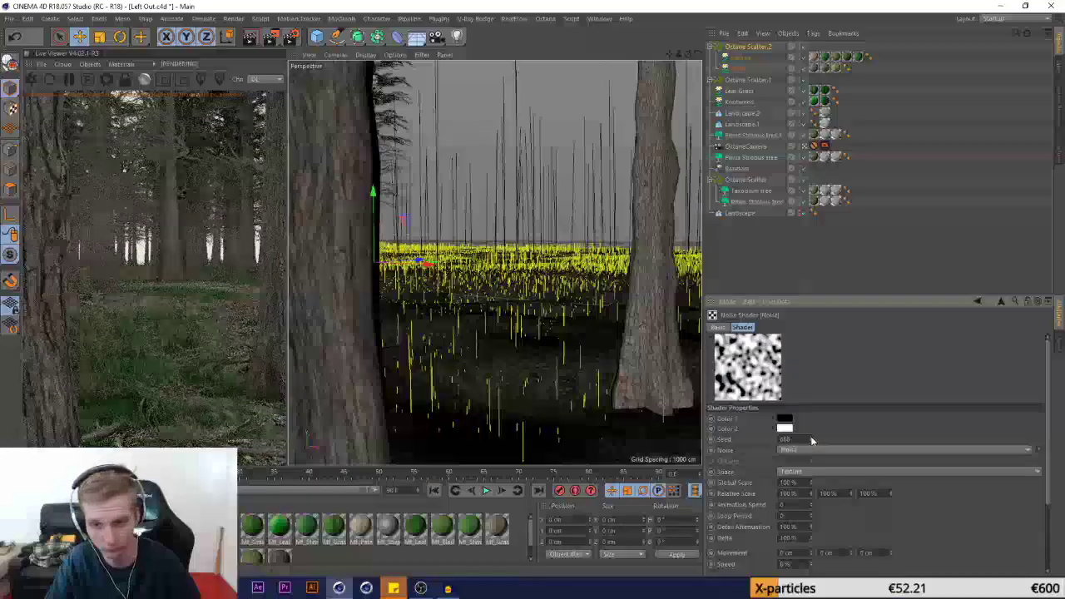
left_click(812, 439)
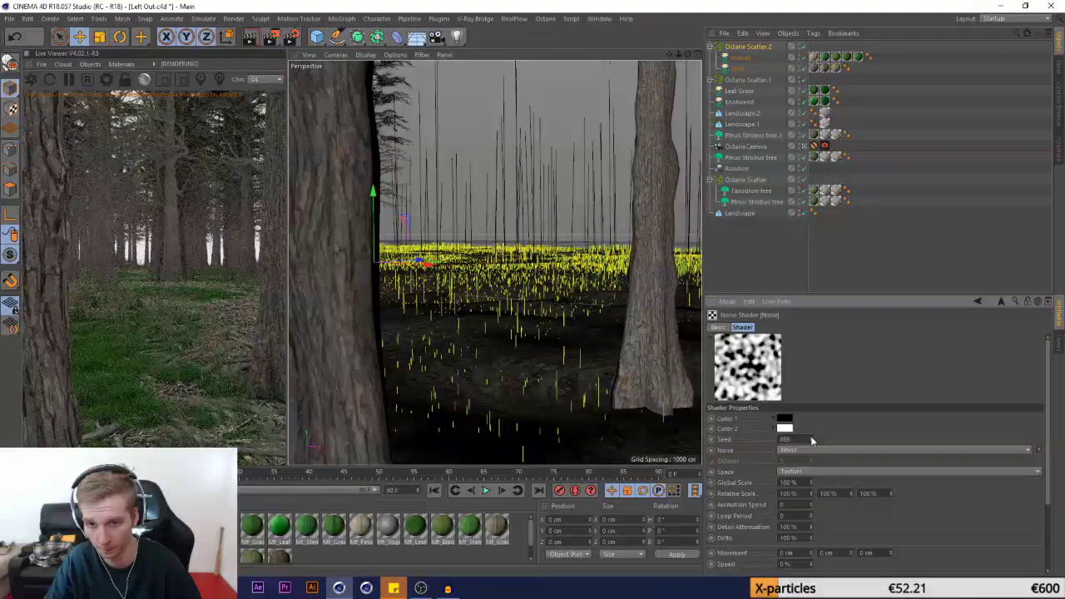
left_click(811, 439)
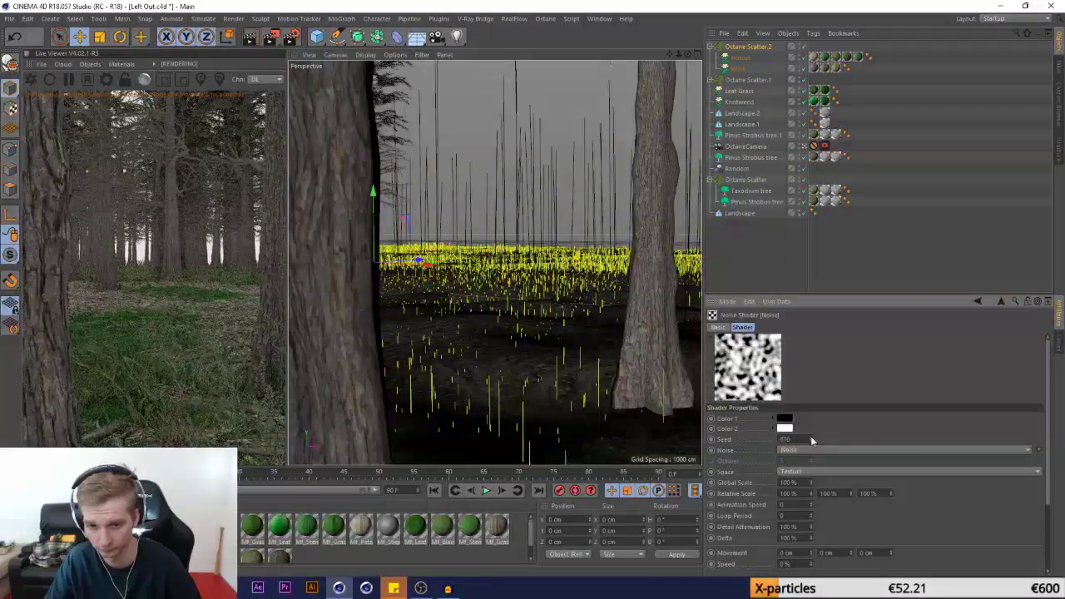
left_click(812, 439)
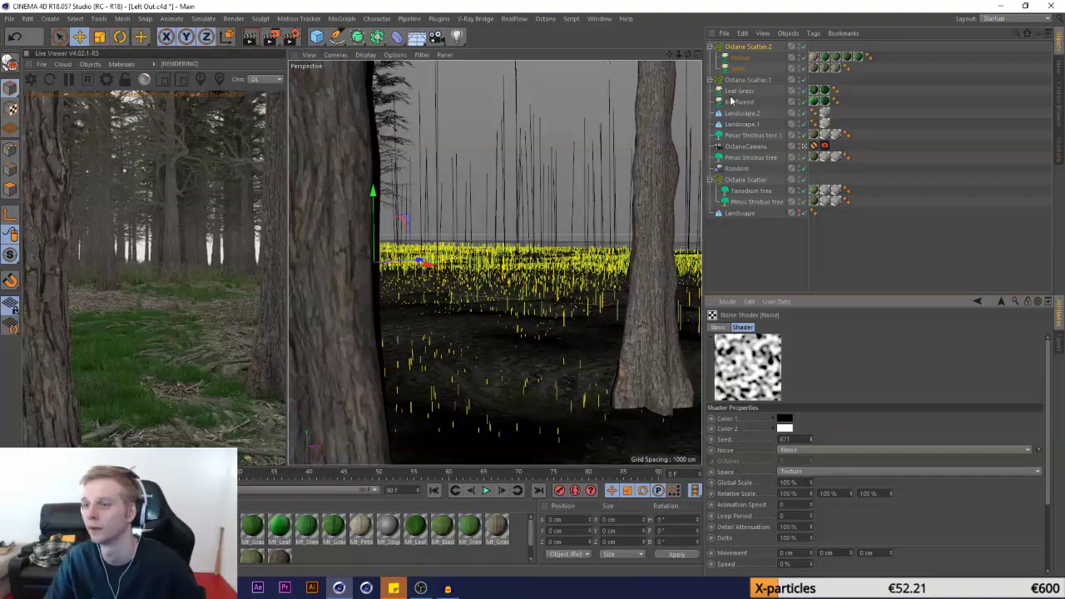
Duplicate Octane Scatter.2 with its children and delete the Holcus and Wild objects from the copy
left_click(738, 50)
key("ctrl+c")
key("ctrl+v")
left_click(740, 59)
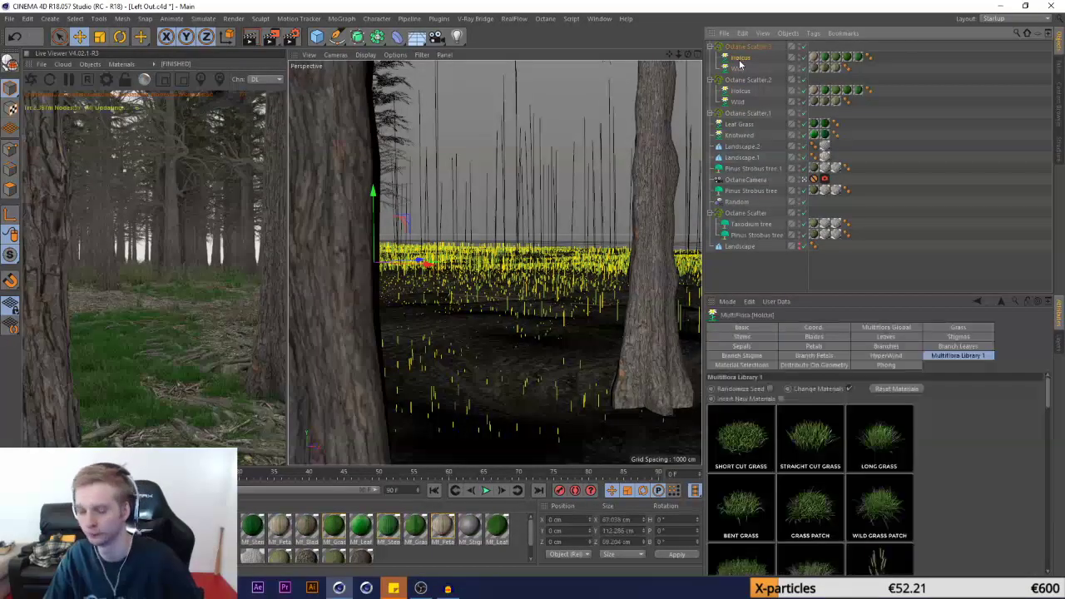
key("Delete")
left_click(739, 60)
key("Delete")
Move the Leaf Grass and Knotweed objects into Octane Scatter.3 as its children
left_click(741, 114)
left_click(740, 103, "shift")
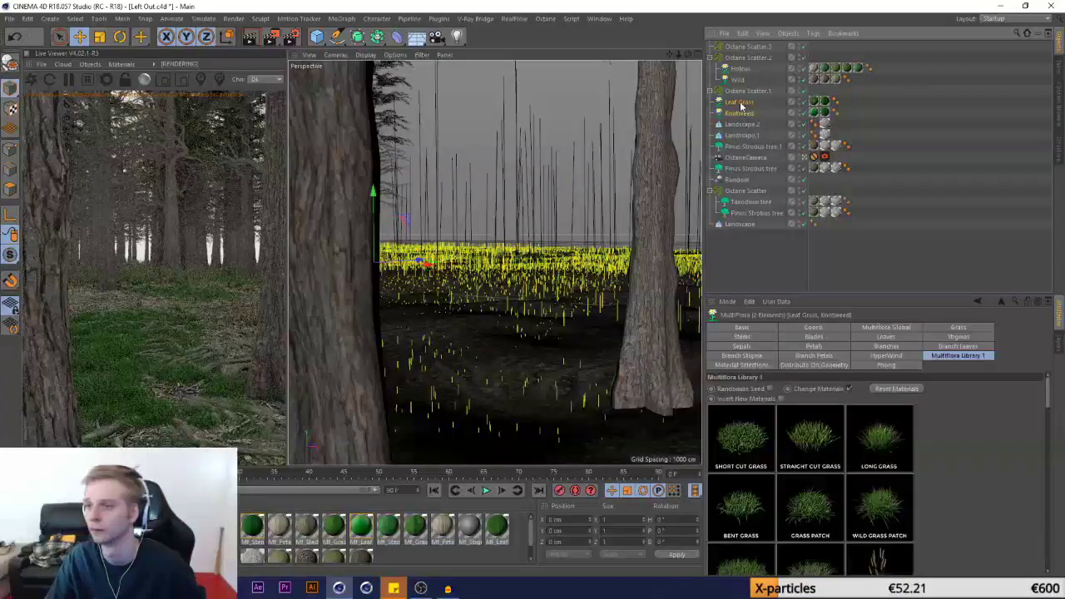
left_click_drag(741, 103, 732, 46)
Open the scale noise of Octane Scatter.3 and set its seed to 672
left_click(748, 46)
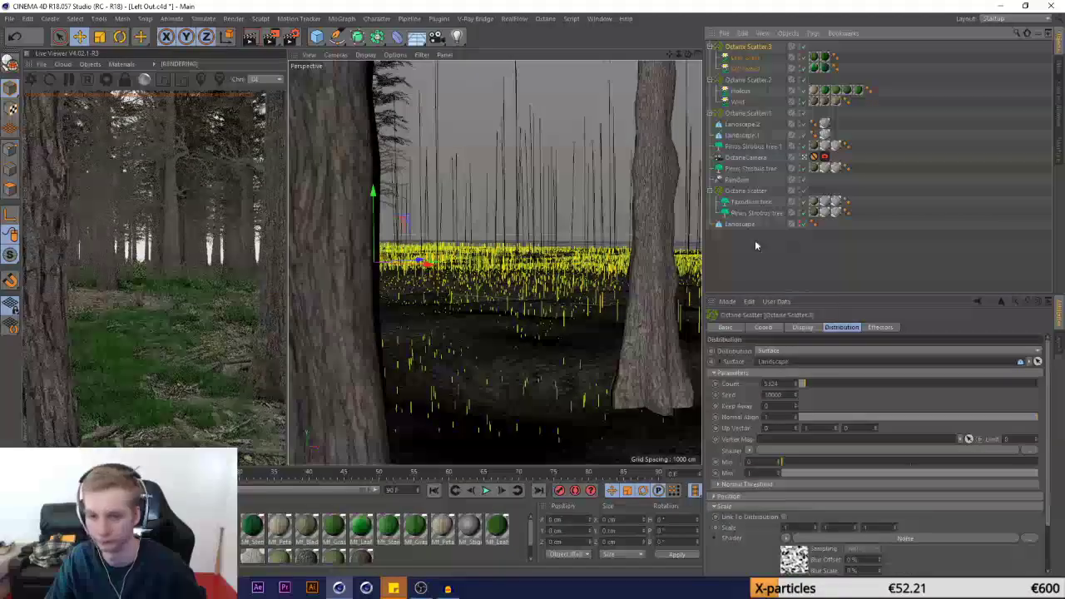
left_click(793, 556)
left_click(812, 438)
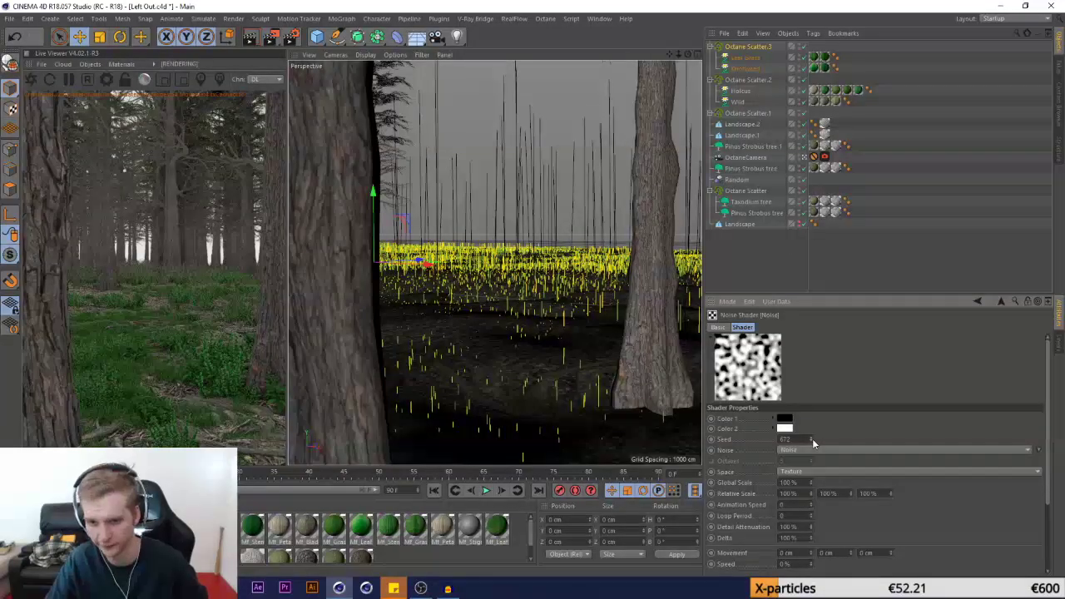
Load the grass and clover materials from the Realistic Grass Andrea folder in Cinema4D Projects, Node Setups
left_click(724, 33)
left_click(745, 46)
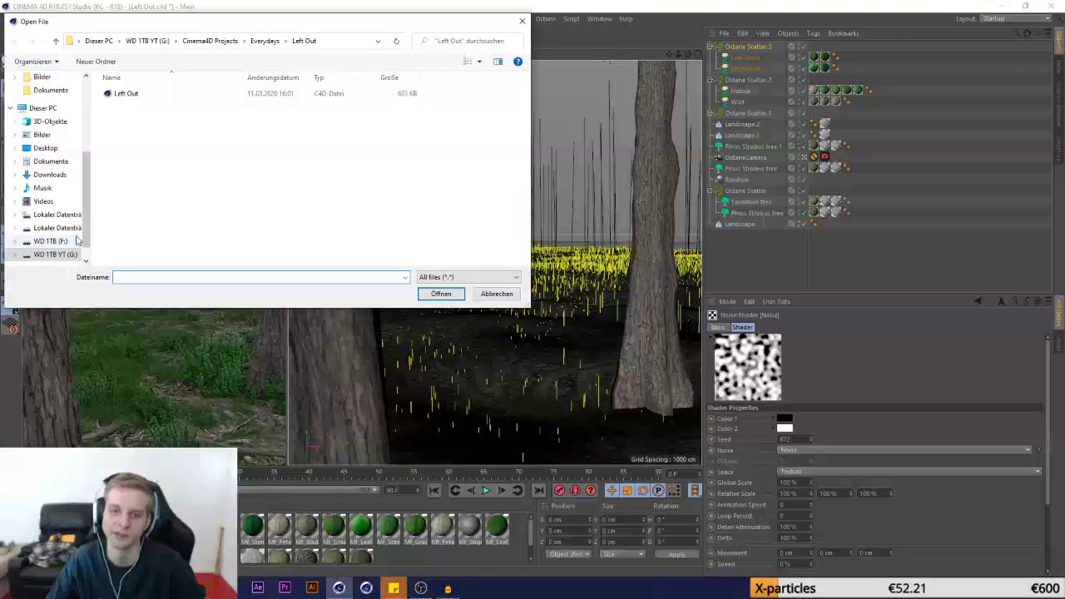
left_click(70, 256)
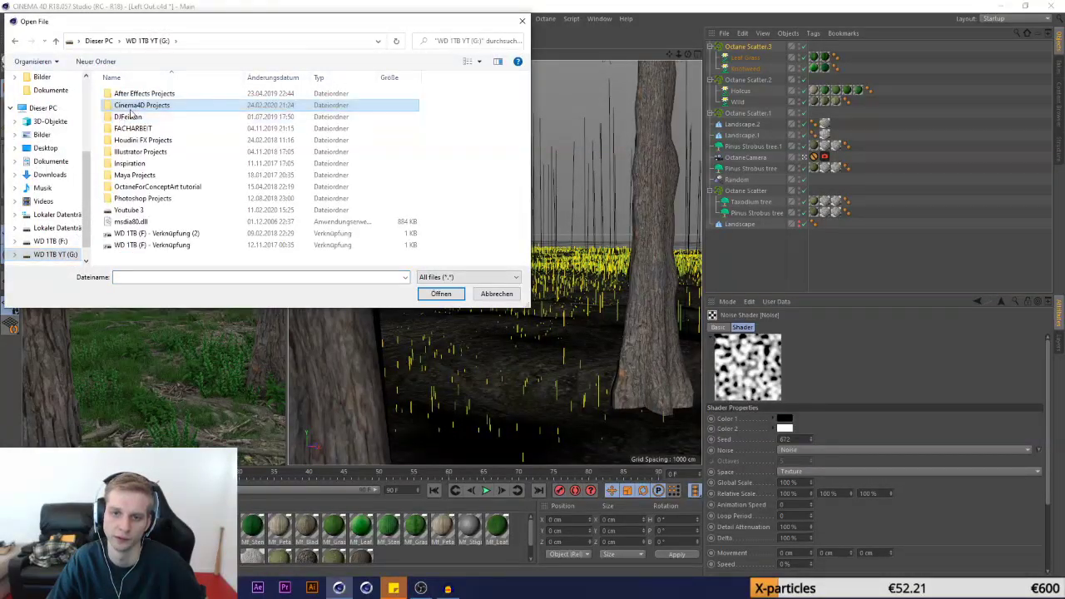
double_click(135, 105)
double_click(154, 221)
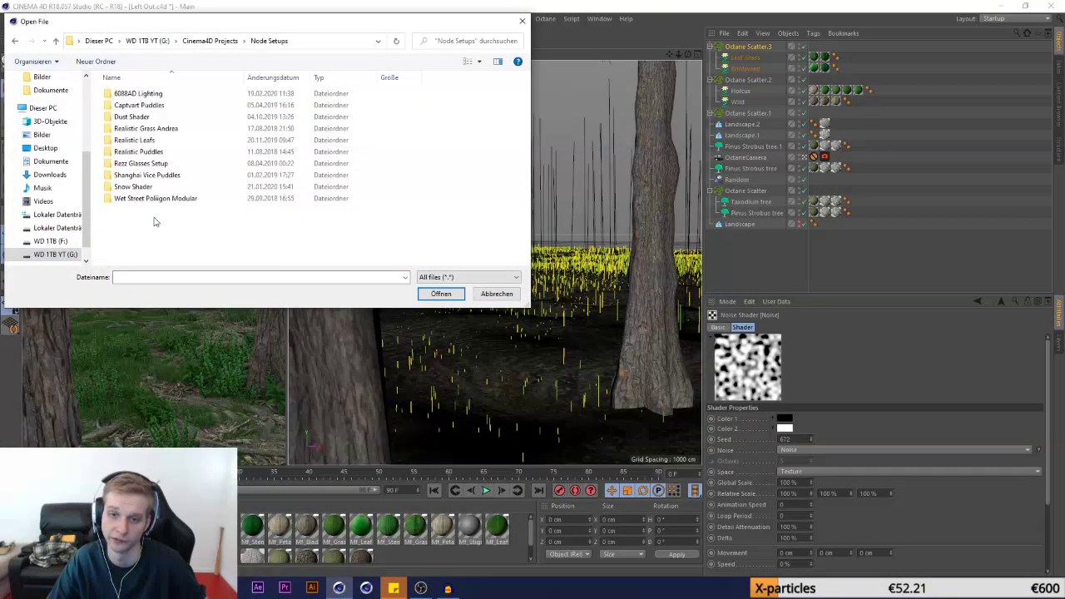
left_click(147, 130)
double_click(146, 131)
double_click(137, 105)
double_click(136, 107)
Open the Texture Manager, select all missing blade and clover textures and start relinking them
left_click(599, 18)
left_click(638, 195)
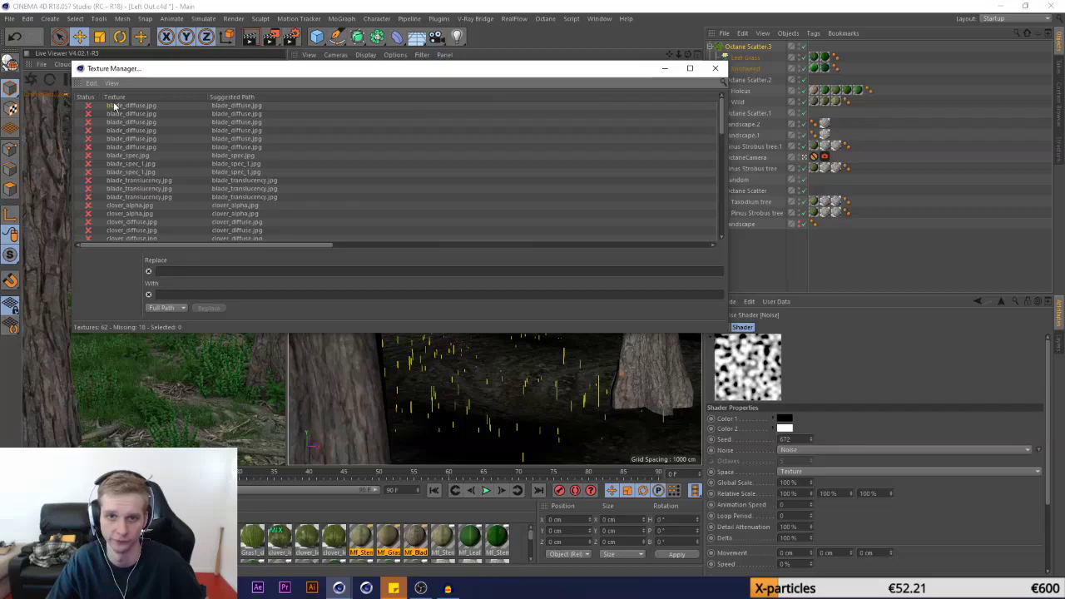
right_click(136, 181)
key("Escape")
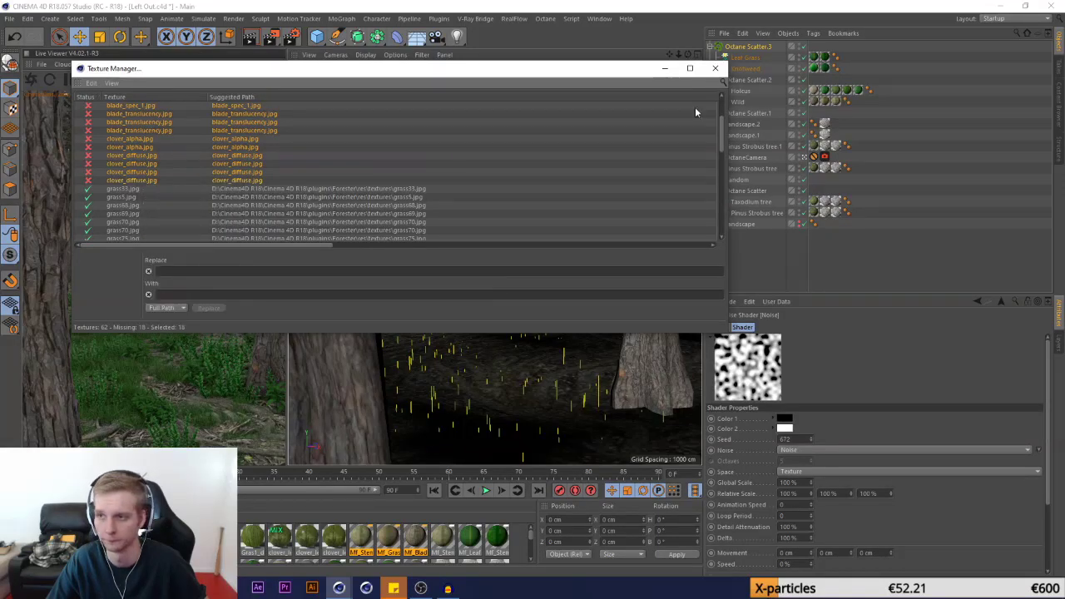
left_click(690, 68)
right_click(49, 123)
left_click(83, 250)
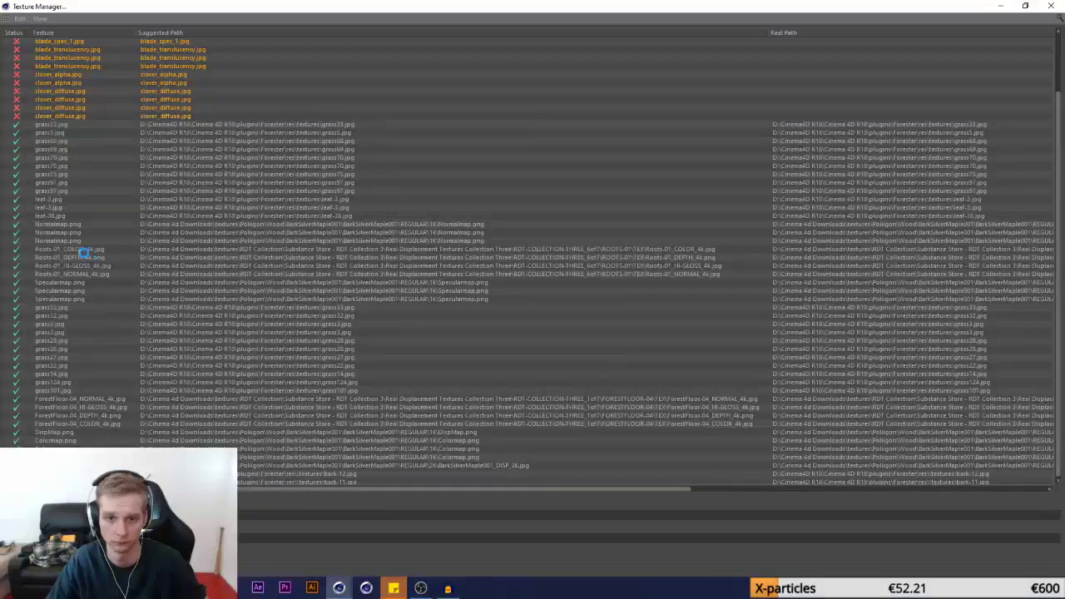
Choose the Realistic Grass Andrea folder under Node Setups to relink the missing textures, and close the Texture Manager
scroll(522, 354, "down", 7)
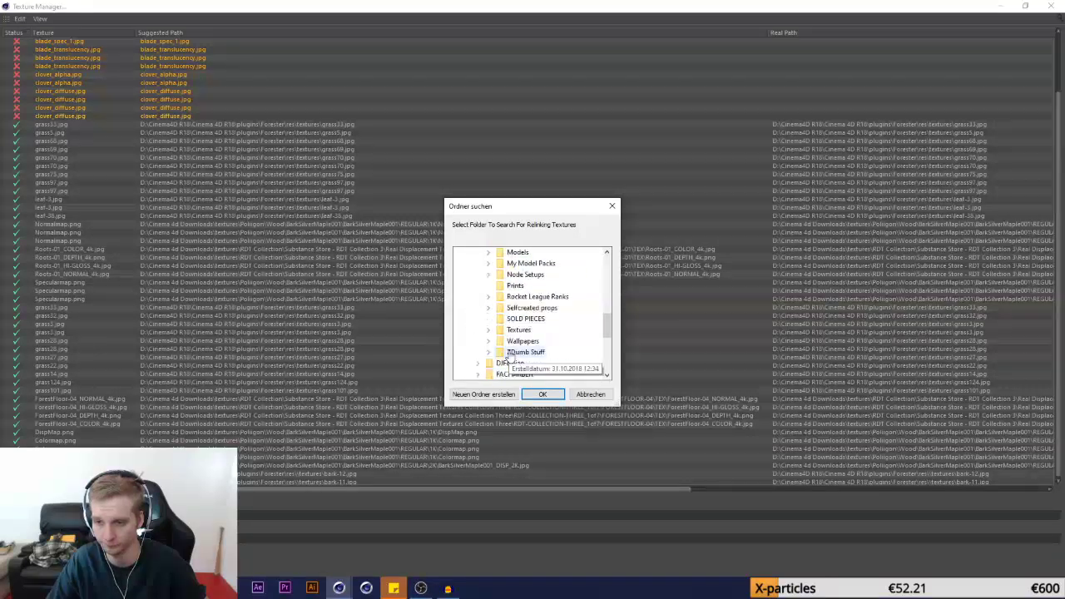
scroll(522, 342, "down", 2)
scroll(504, 333, "up", 5)
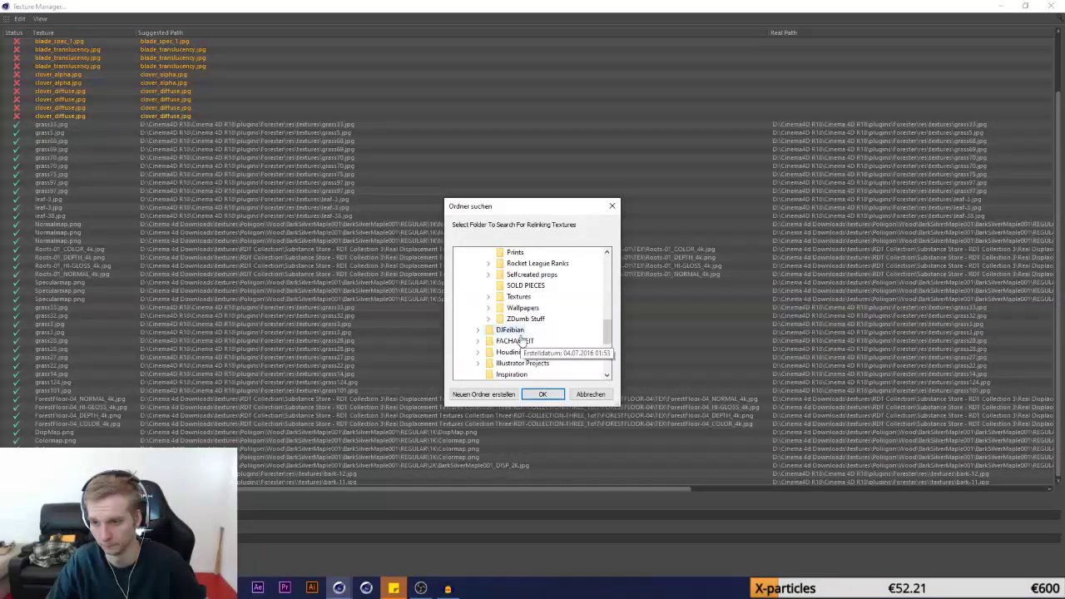
left_click(490, 309)
left_click(499, 308)
left_click(510, 320)
left_click(541, 330)
left_click(541, 396)
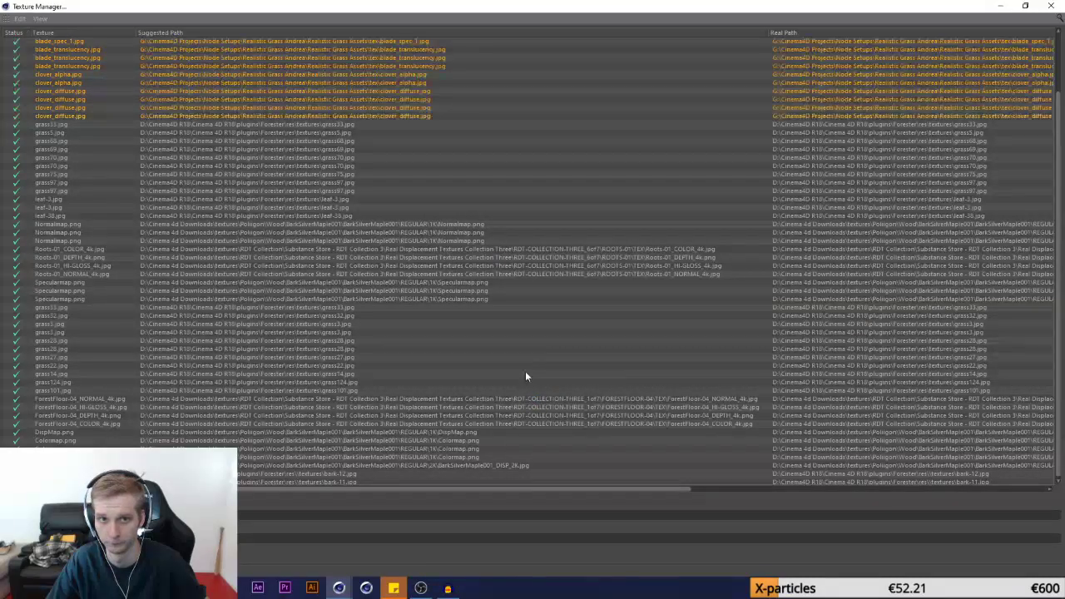
left_click(1025, 5)
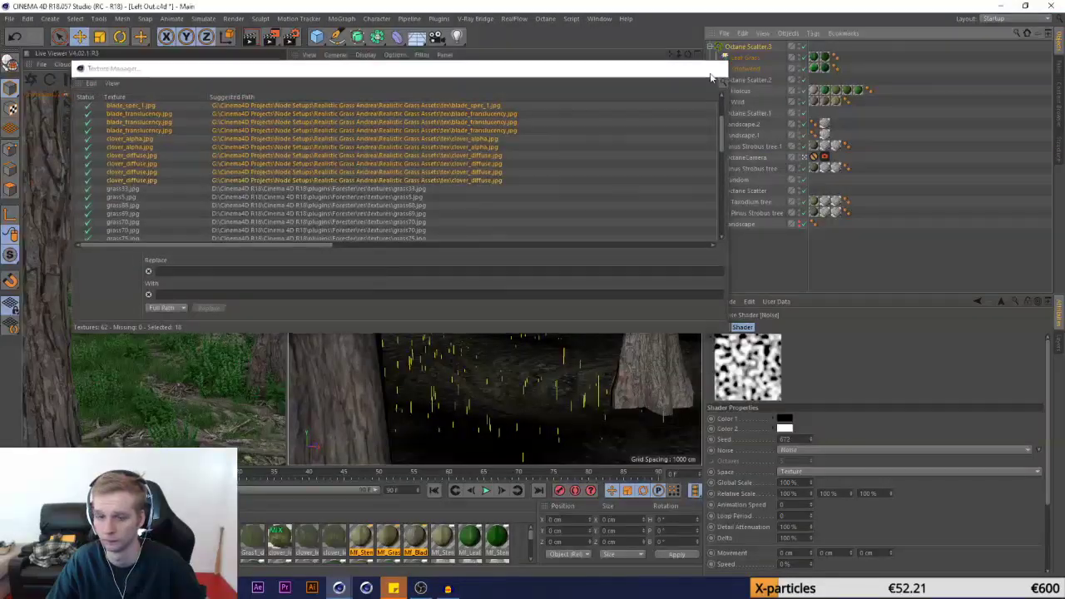
left_click(716, 71)
Replace the dry MultiFlora materials of the Wild grass with the GrasDry_Mix material
left_click(248, 545)
left_click(143, 540)
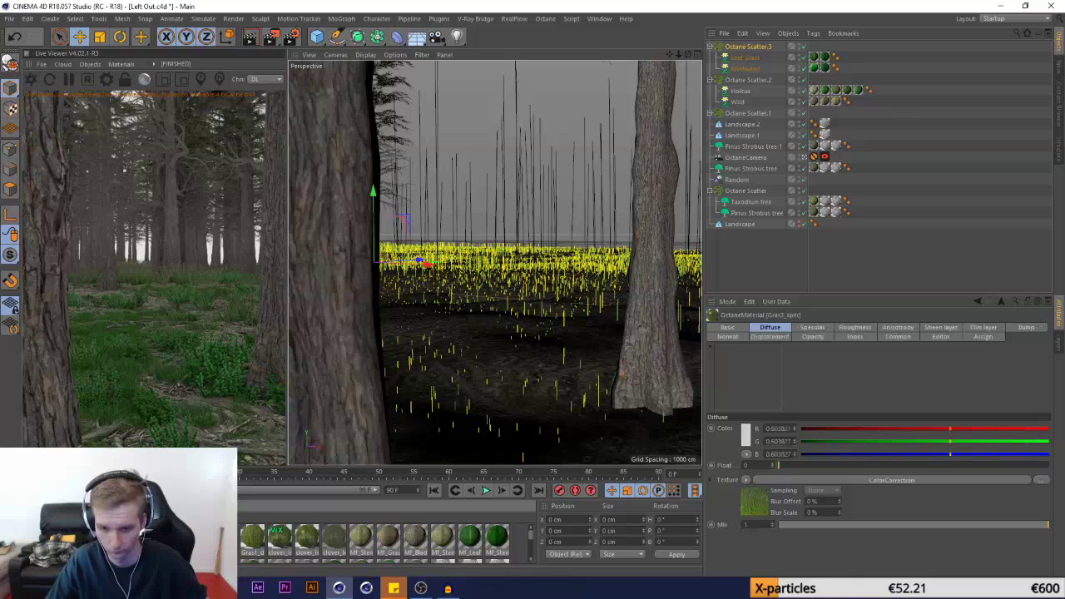
left_click(116, 540)
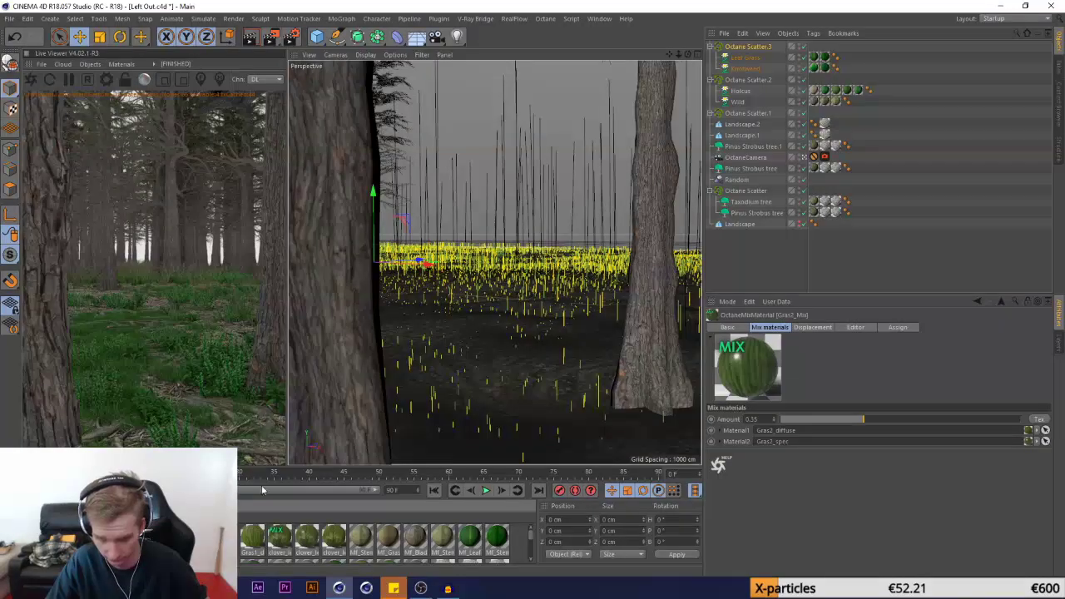
left_click_drag(200, 539, 362, 541)
left_click_drag(340, 541, 471, 546, "alt")
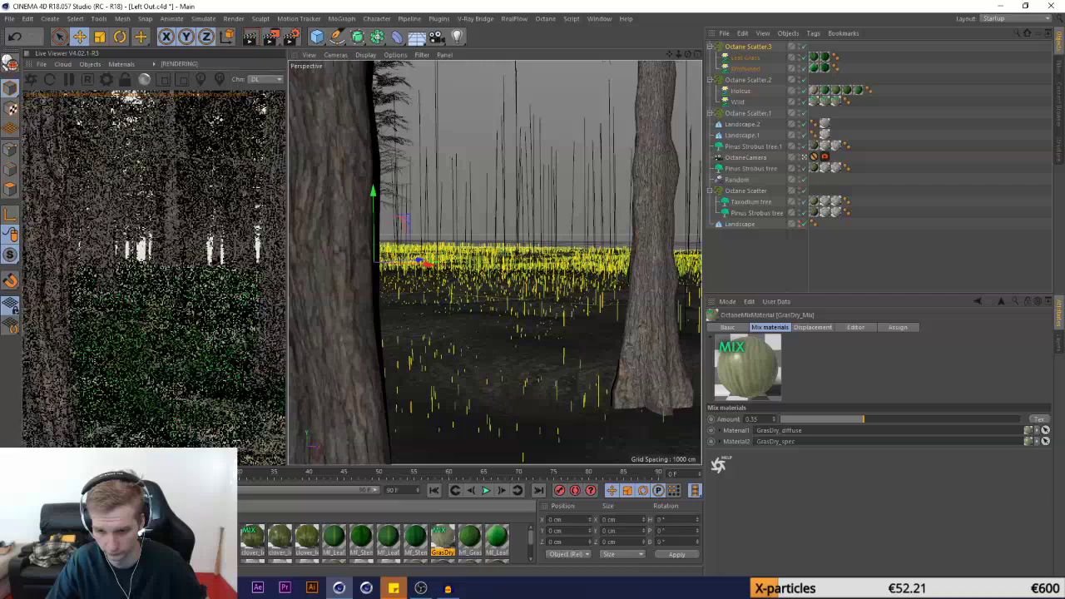
Replace several of the green MultiFlora leaf, stem and grass materials with Gras2_Mix and Gras1_Mix
left_click(170, 539)
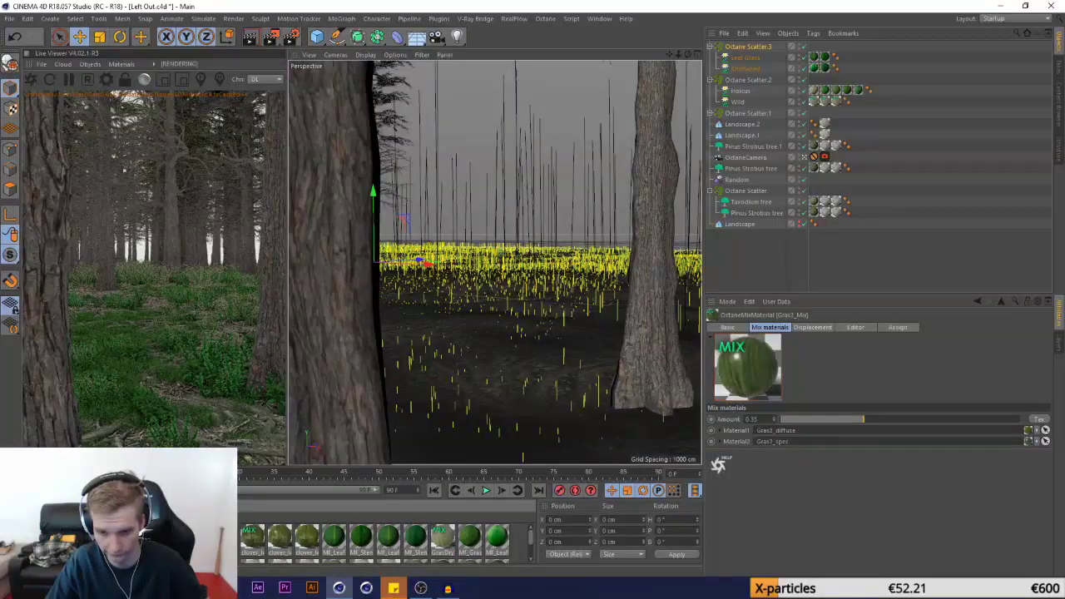
left_click_drag(170, 539, 334, 545, "alt")
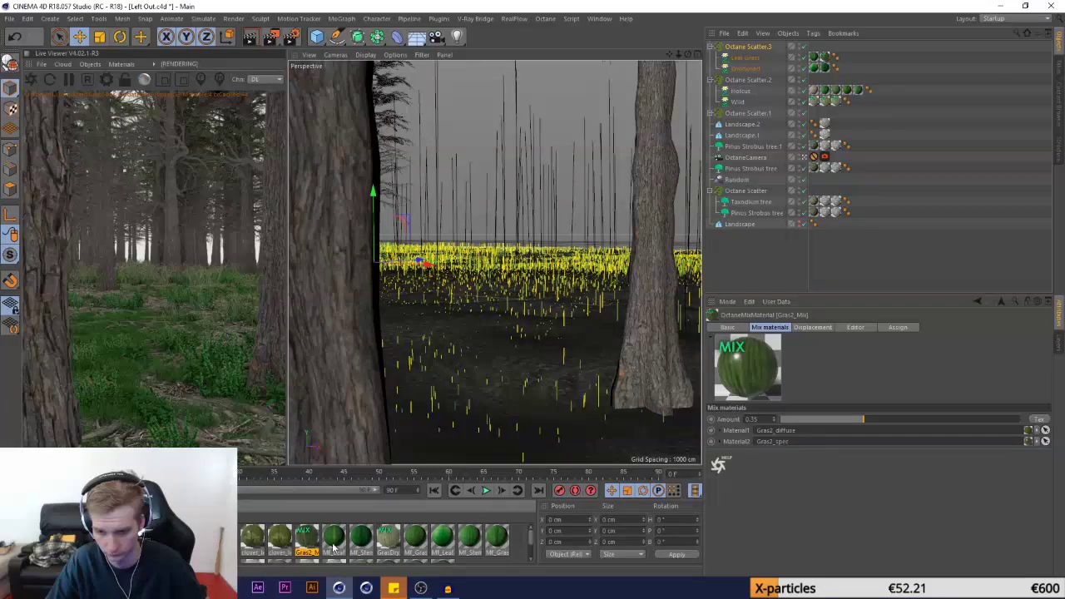
left_click_drag(340, 546, 337, 546, "alt")
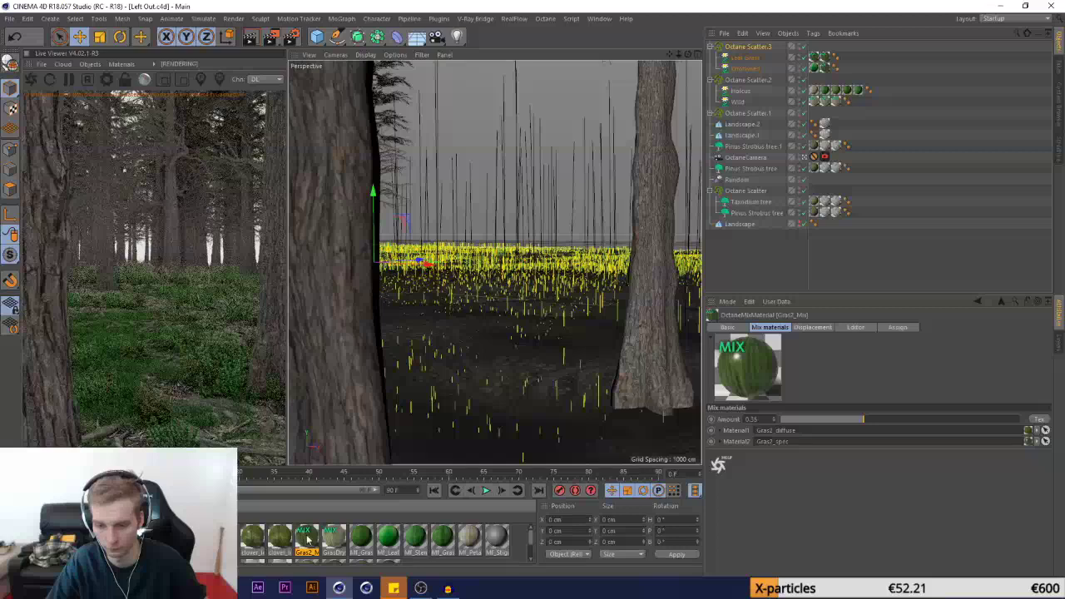
left_click_drag(198, 537, 361, 539, "alt")
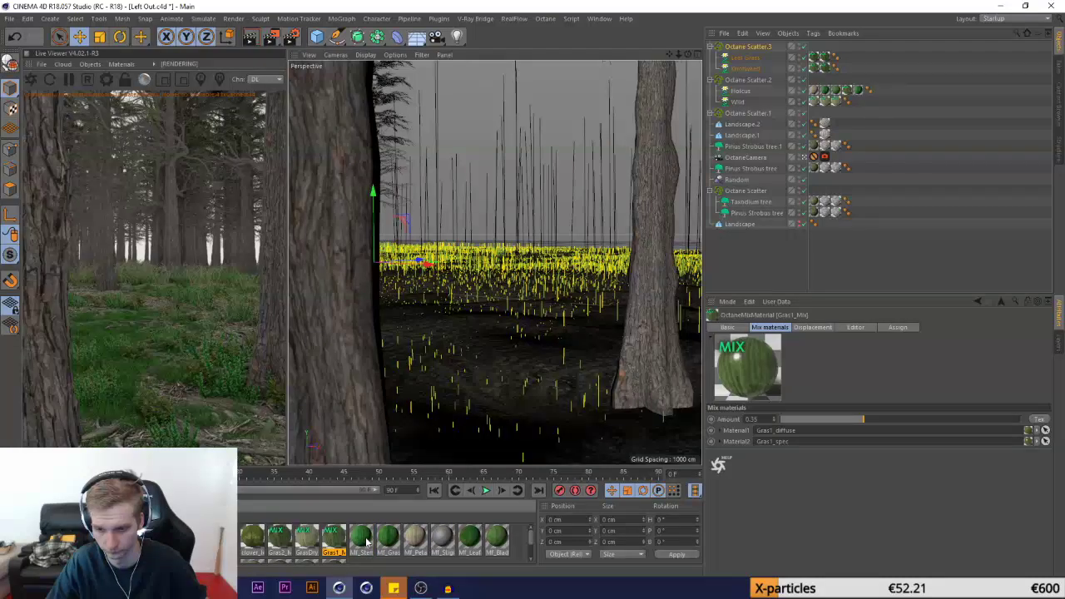
Pause the live render, replace the remaining MultiFlora plant materials with GrasDry_Mix, Gras1_Mix and Gras2_Mix, and resume rendering
left_click(68, 79)
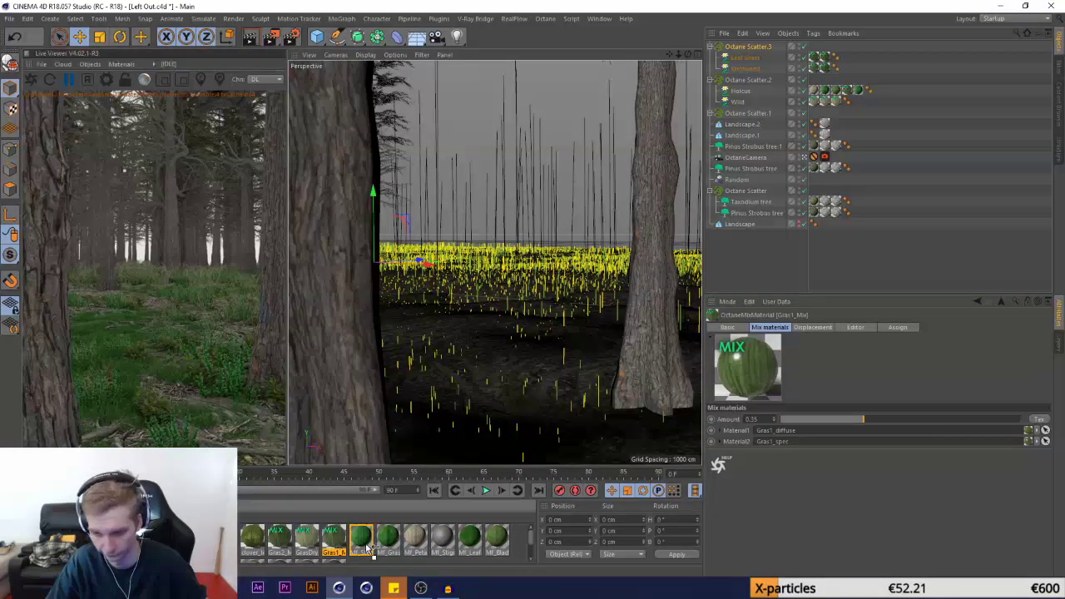
left_click(312, 541)
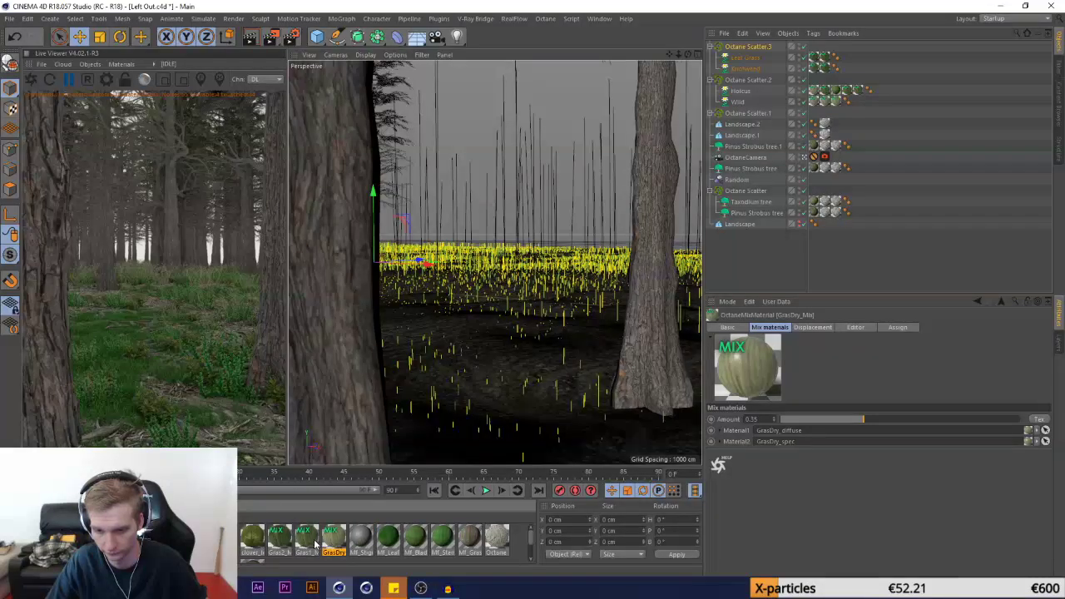
left_click(306, 541)
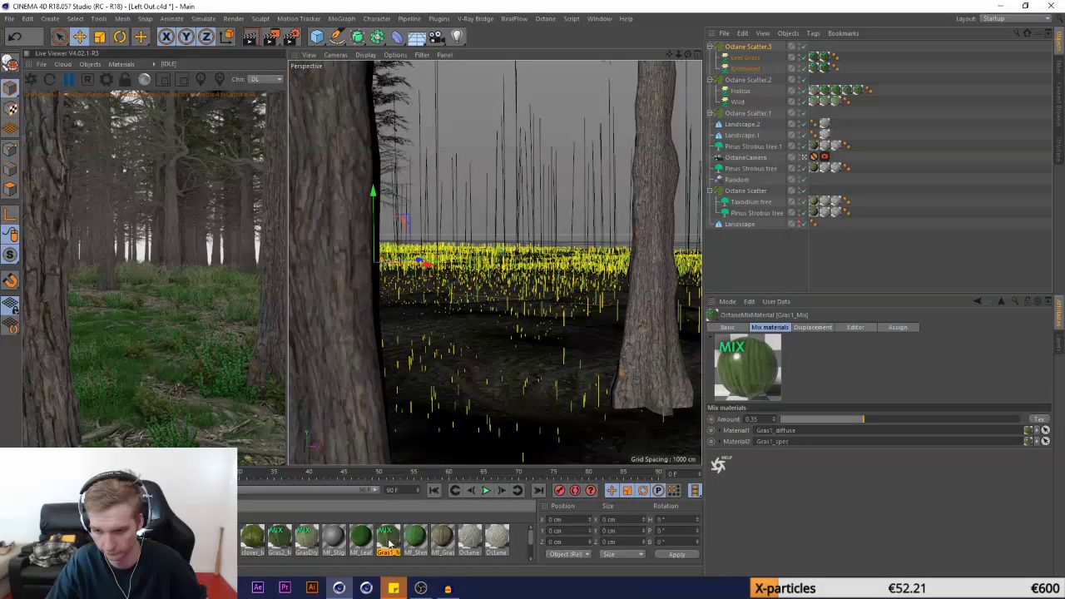
left_click(283, 541)
left_click(283, 539)
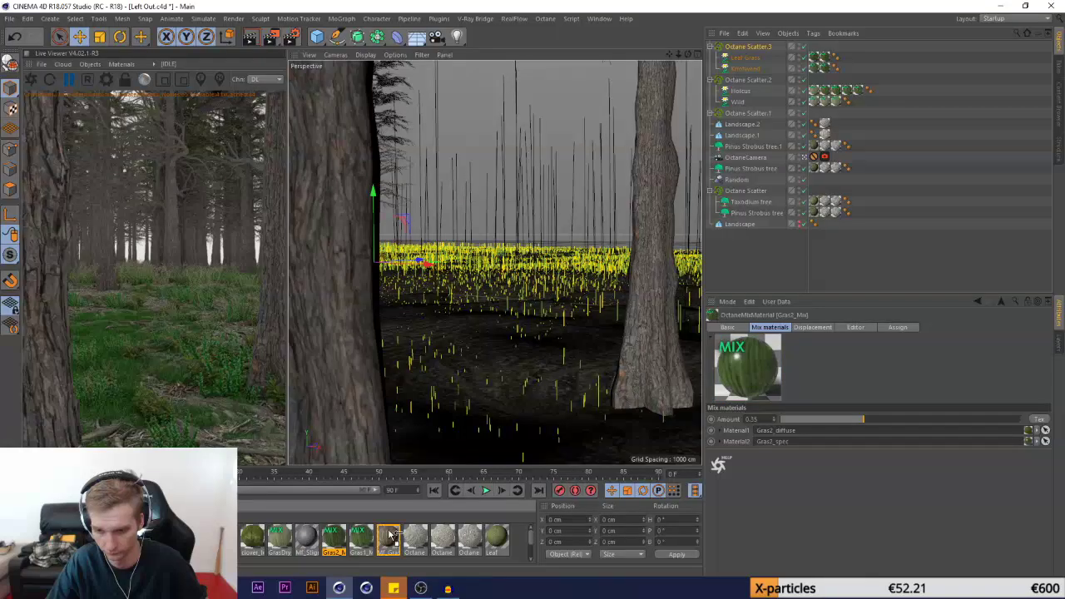
left_click(70, 78)
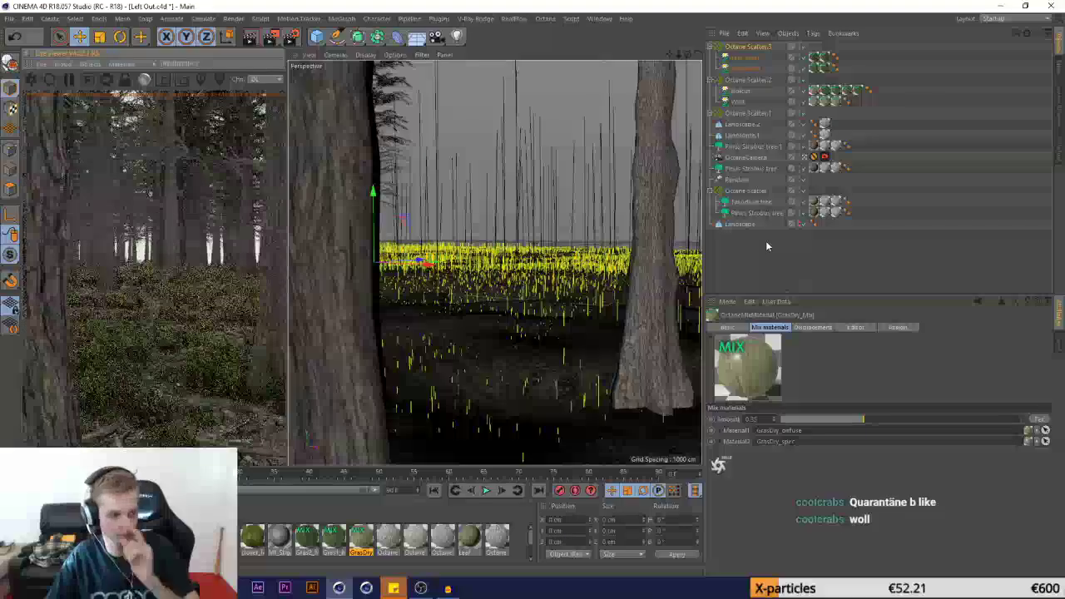
Deselect all objects and save the project
left_click(766, 241)
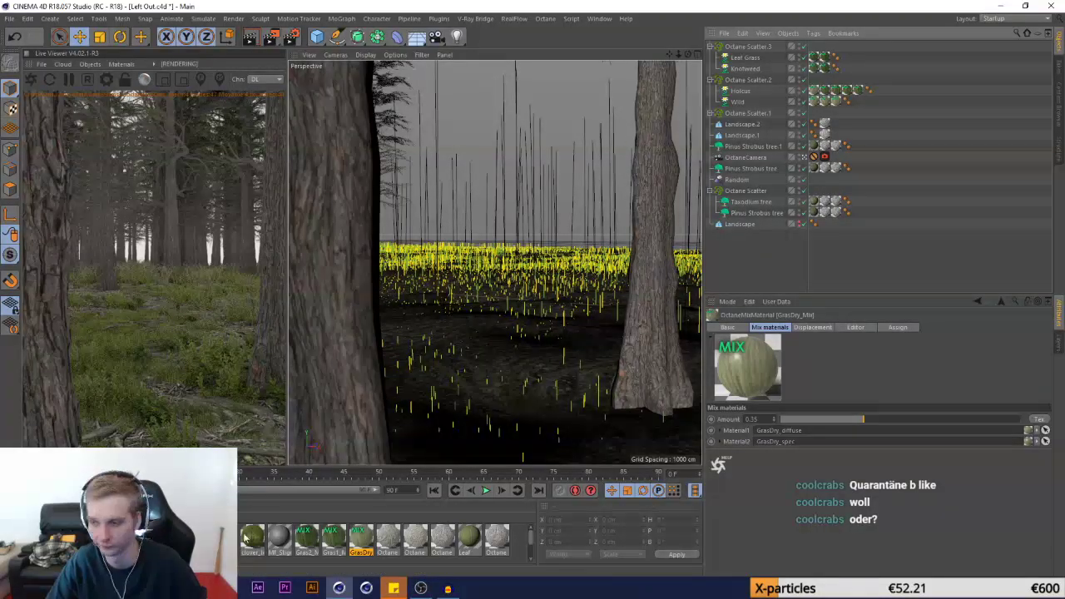
left_click(7, 19)
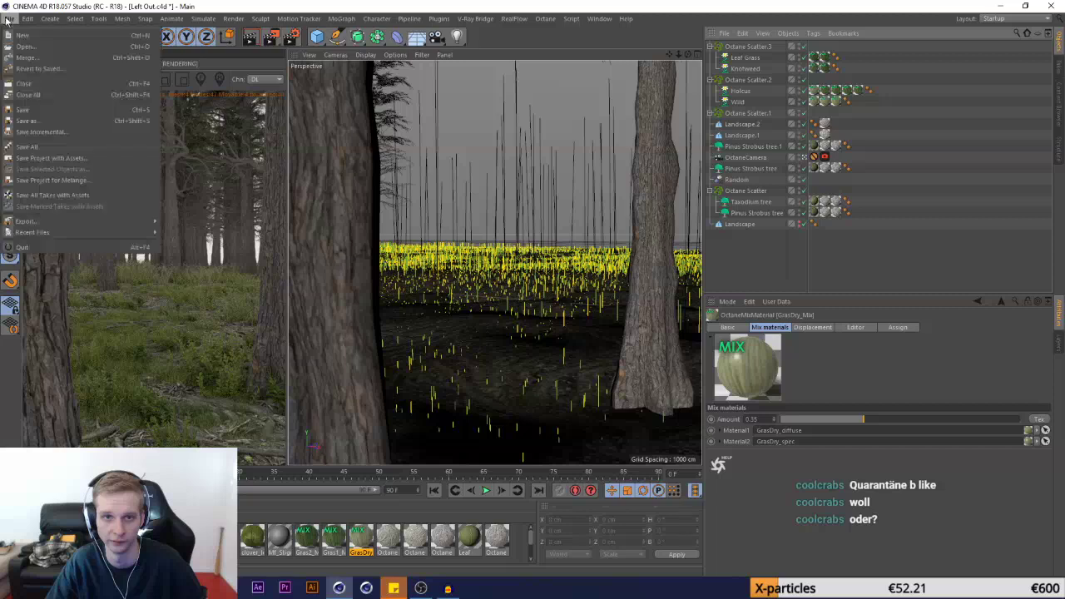
left_click(23, 109)
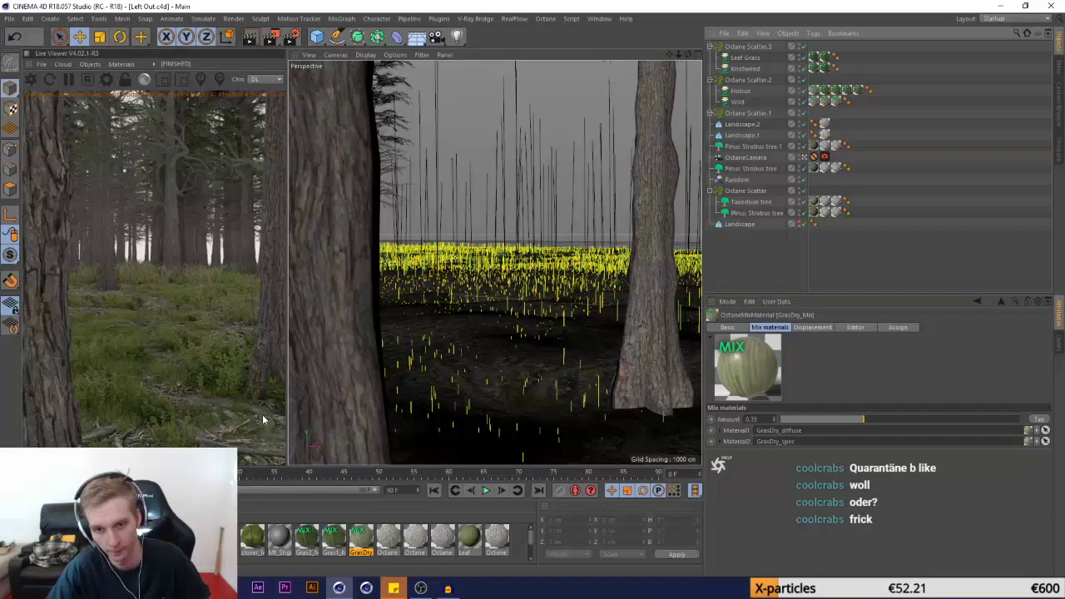
Replace the first material on the Pinus Strobus and Taxodium trees with the green grass mix materials, and save the project
left_click(332, 536)
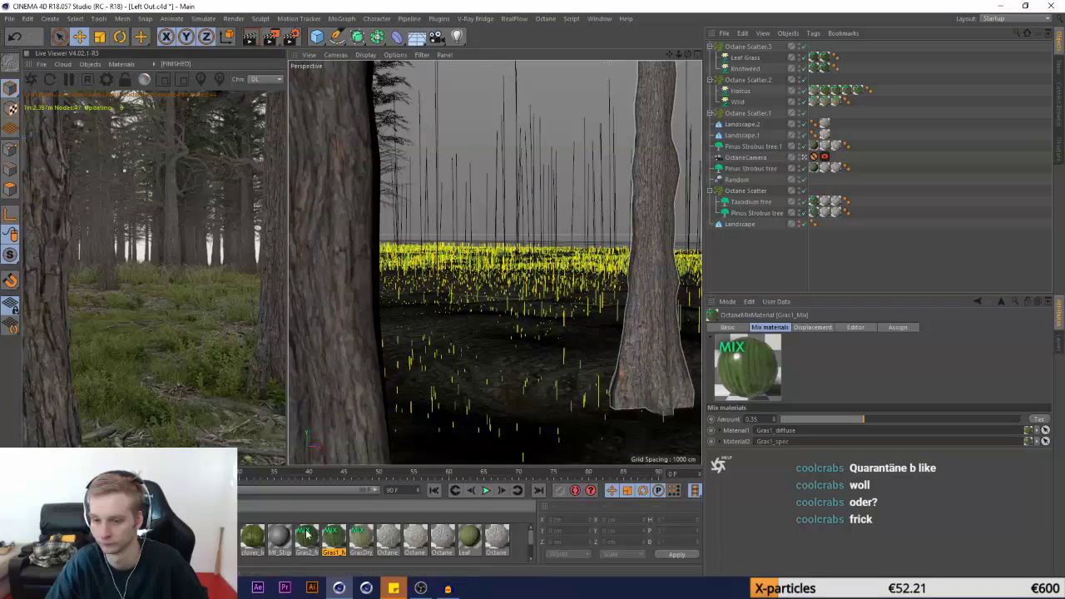
left_click_drag(305, 538, 815, 147)
left_click(9, 18)
left_click(34, 106)
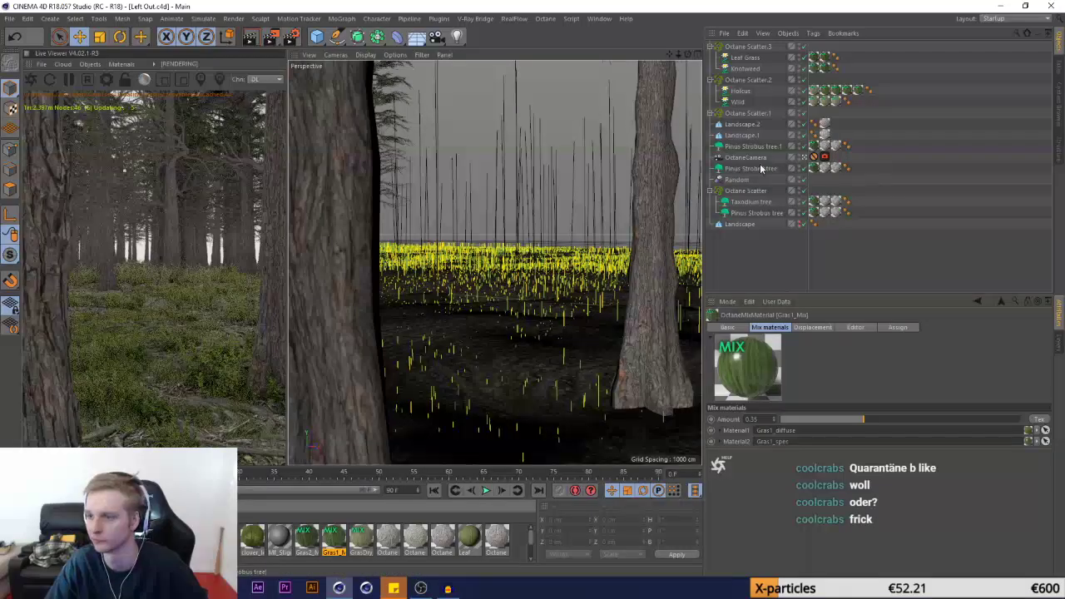
Add a second Random effector and set its X, Y and Z position offsets to 0 cm
left_click(736, 183)
left_click(341, 18)
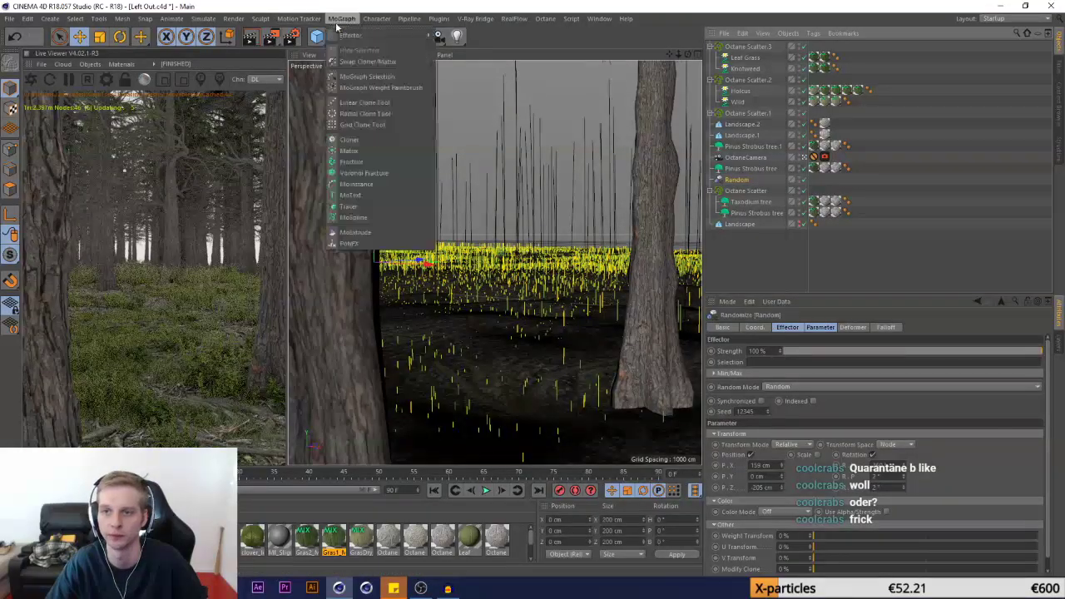
mouse_move(364, 37)
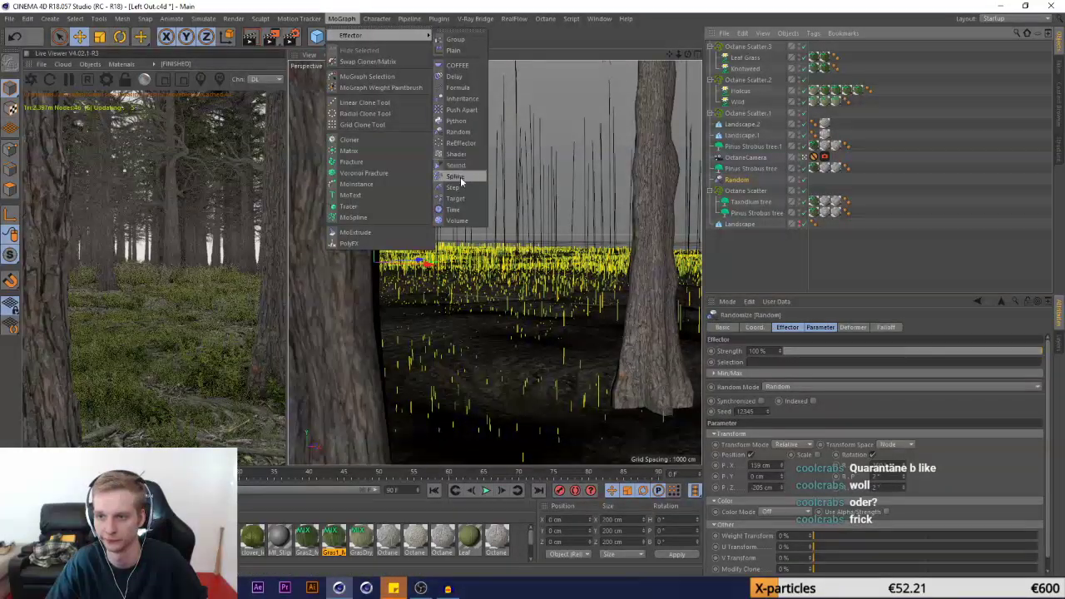
left_click(461, 133)
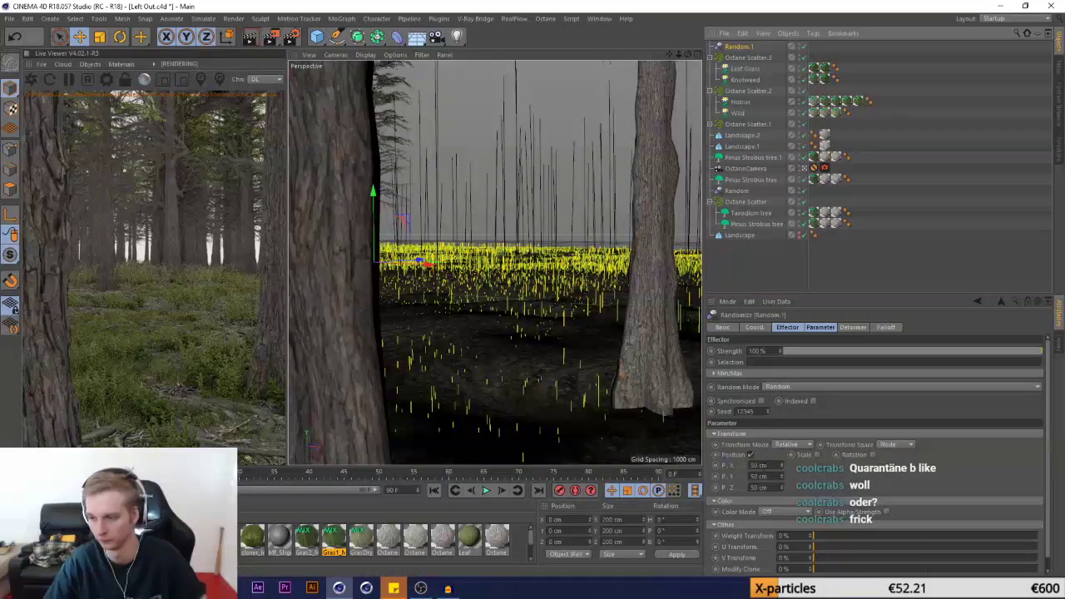
type("0")
key("Return")
left_click_drag(775, 488, 751, 490)
type("0")
key("Return")
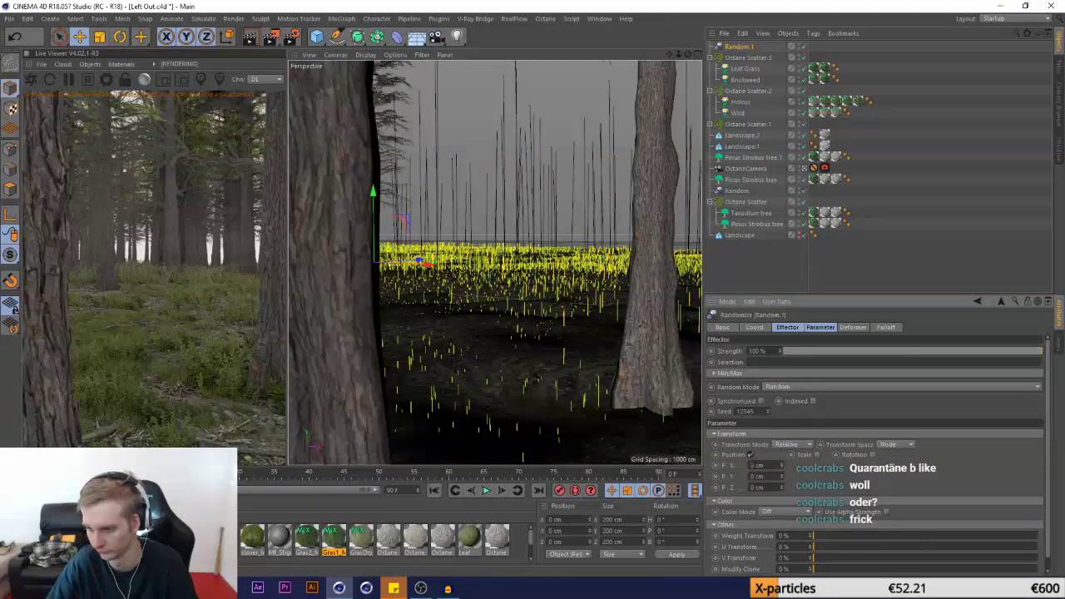
Turn off position randomization on the Random.1 effector, enable rotation and set its heading rotation to 360°
left_click(751, 456)
left_click(851, 456)
left_click(866, 466)
type("360")
key("Return")
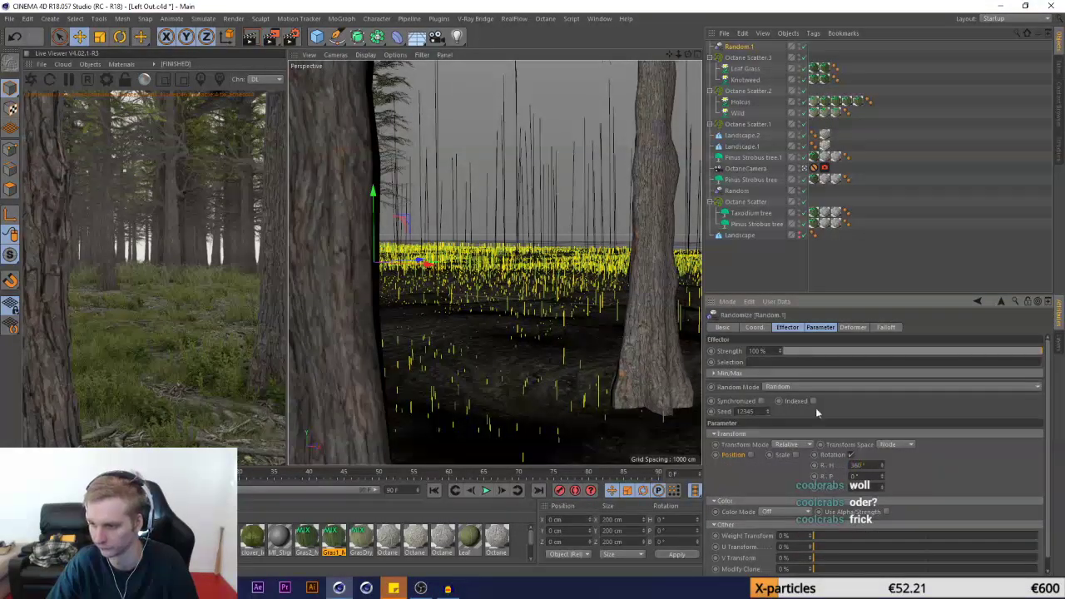
Assign the Random.1 effector to the ground scatters, including Octane Scatter.3 and Octane Scatter.1, and save the project
left_click(746, 57)
left_click(881, 327)
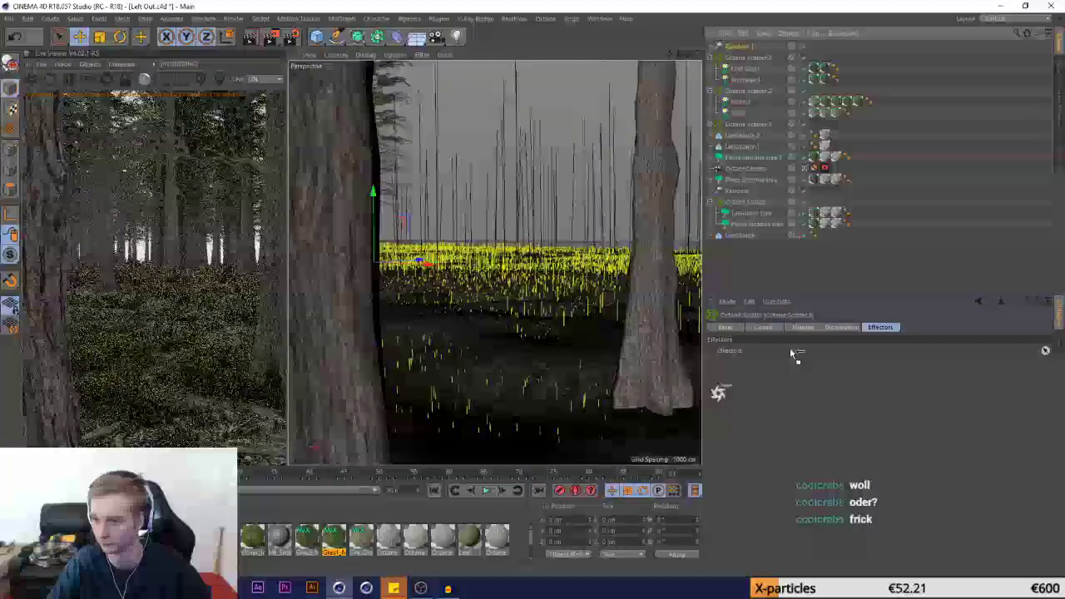
left_click_drag(731, 48, 774, 355)
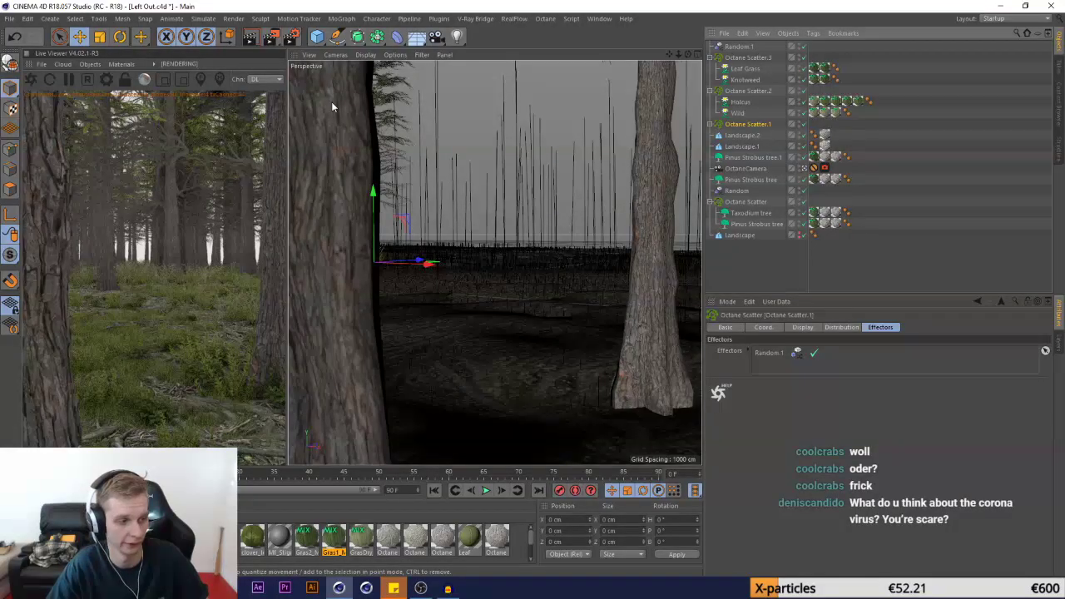
left_click(8, 19)
left_click(38, 109)
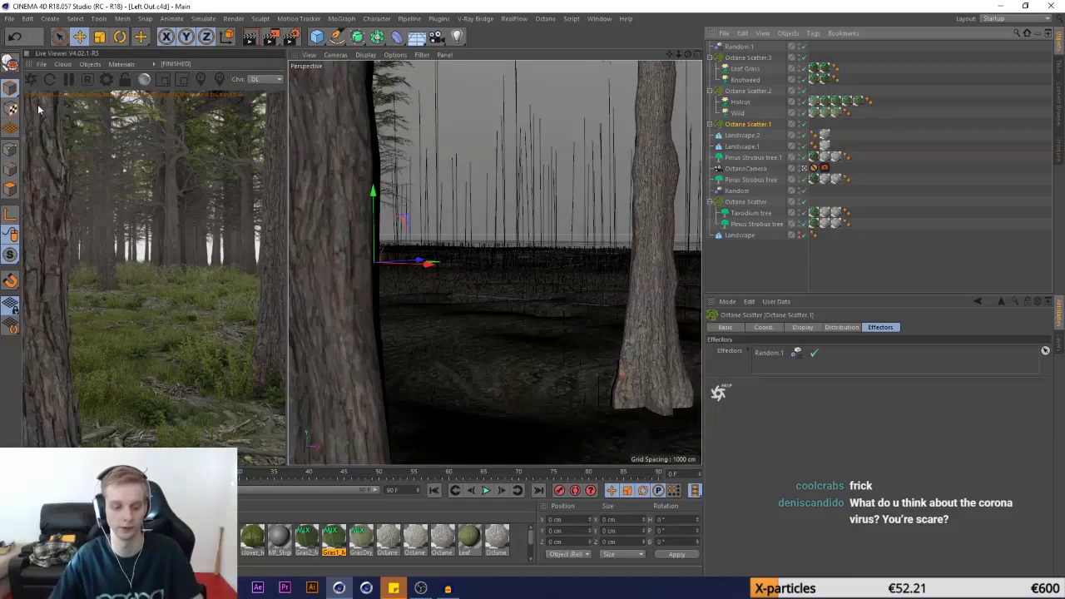
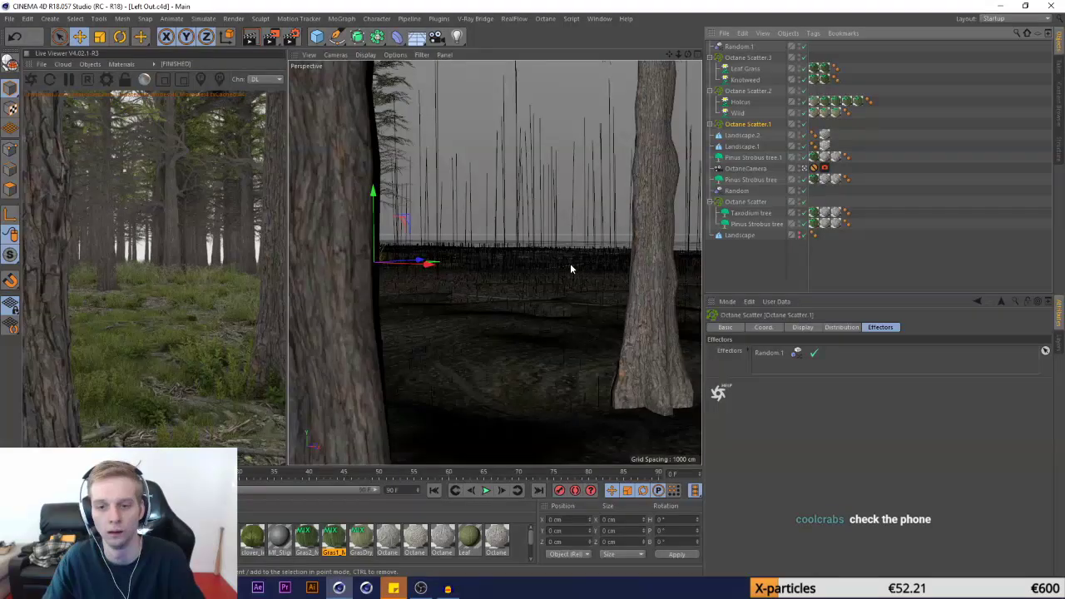
Add an Octane daylight to the scene and open the time settings of its sun expression
left_click(764, 259)
left_click(92, 64)
mouse_move(104, 110)
left_click(192, 112)
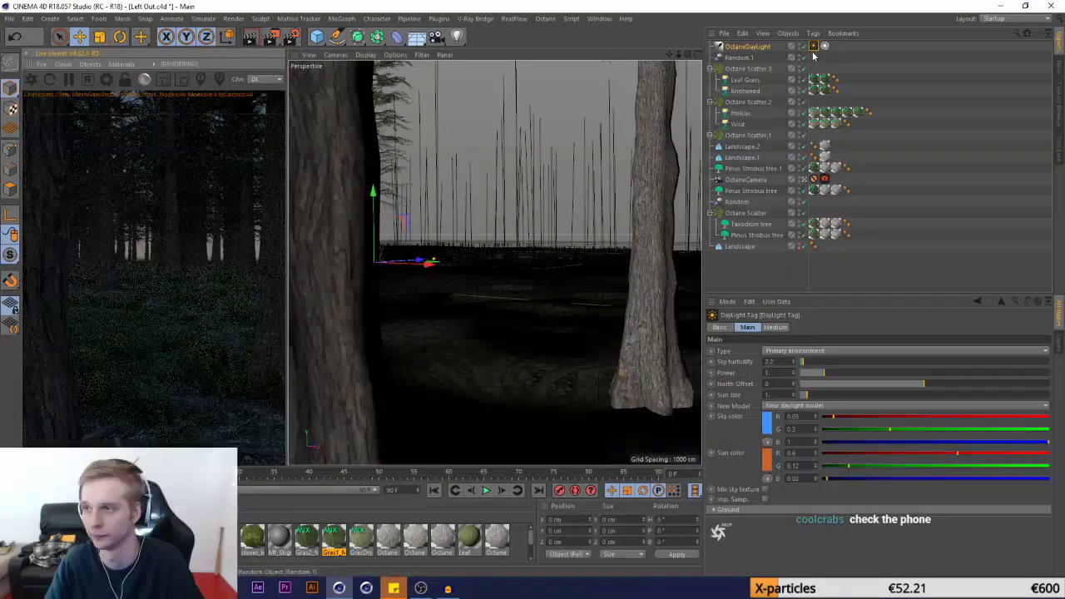
left_click(825, 46)
left_click(734, 328)
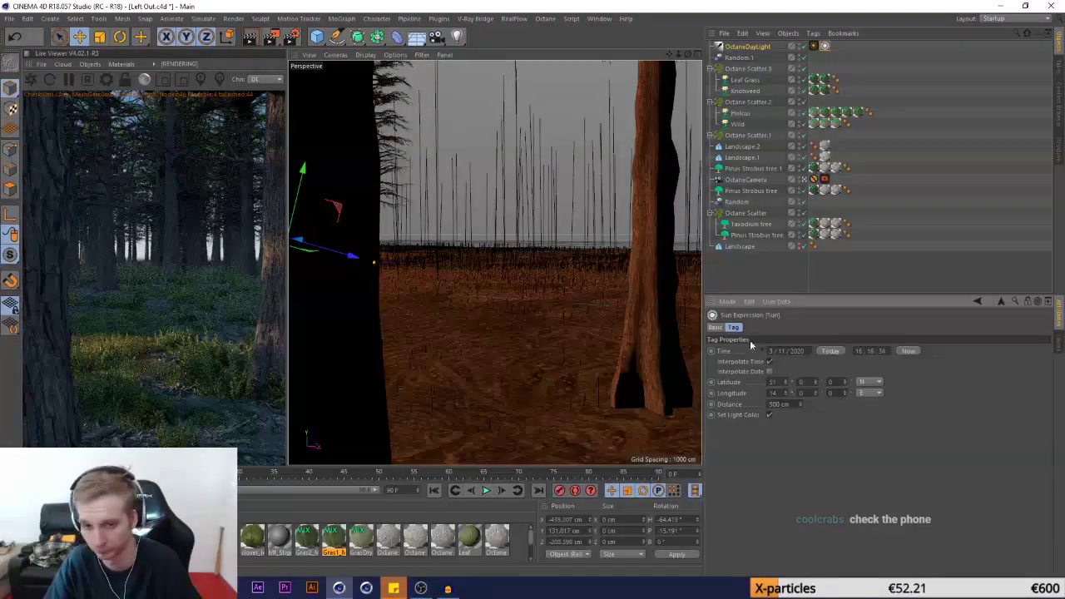
Switch the Live Viewer kernel to PT and check the path tracing settings
left_click(262, 81)
left_click(268, 110)
left_click(545, 18)
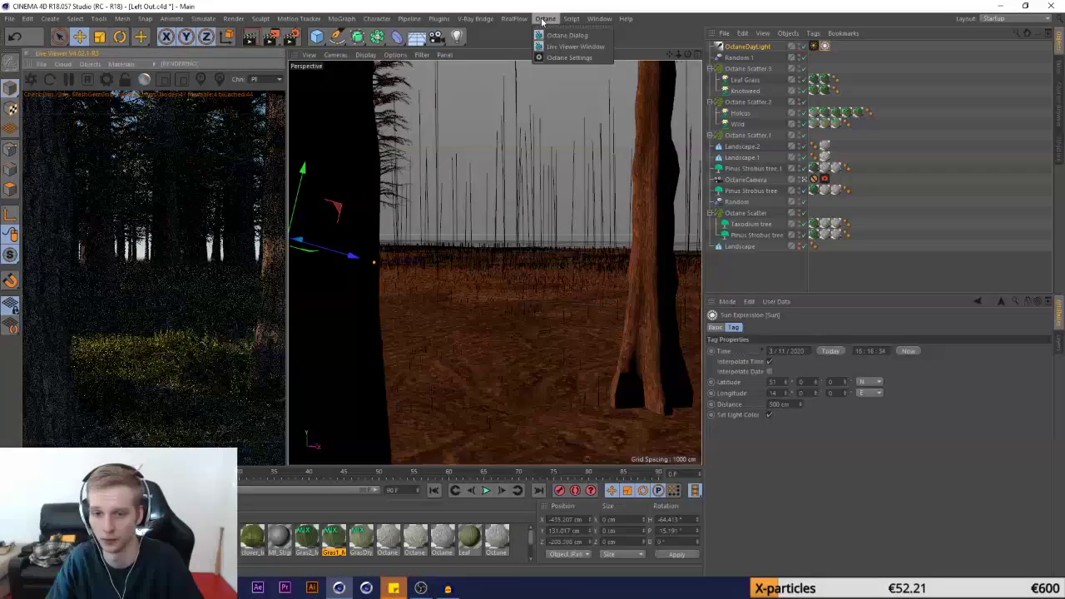
left_click(574, 47)
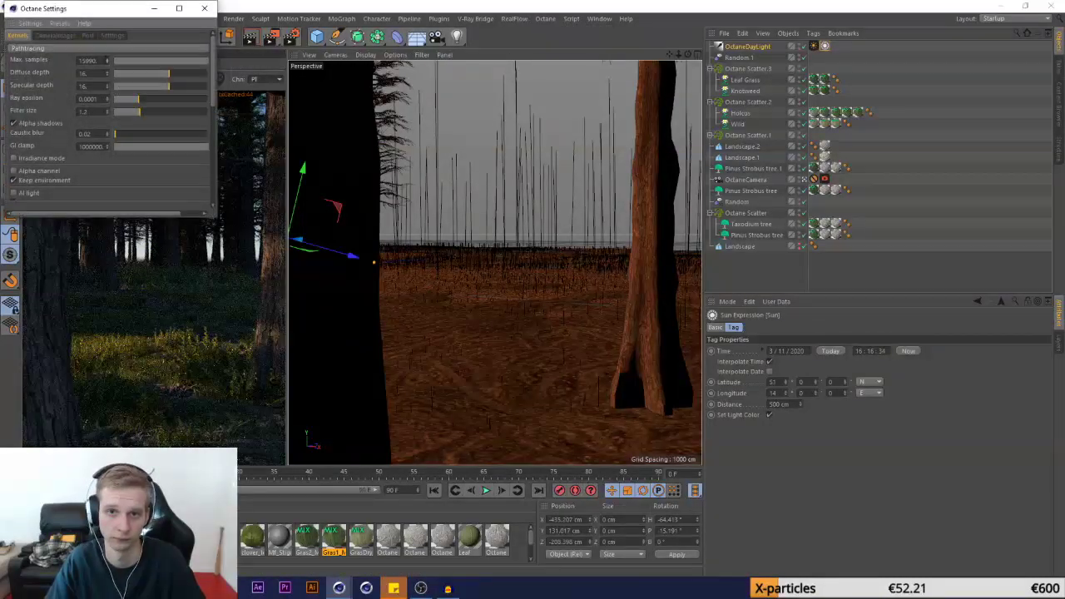
left_click(205, 10)
Desaturate the daylight's sun color to about RGB 0.6, 0.25, 0.13 and its sky color to about 0.49, 0.69, 1
left_click(813, 46)
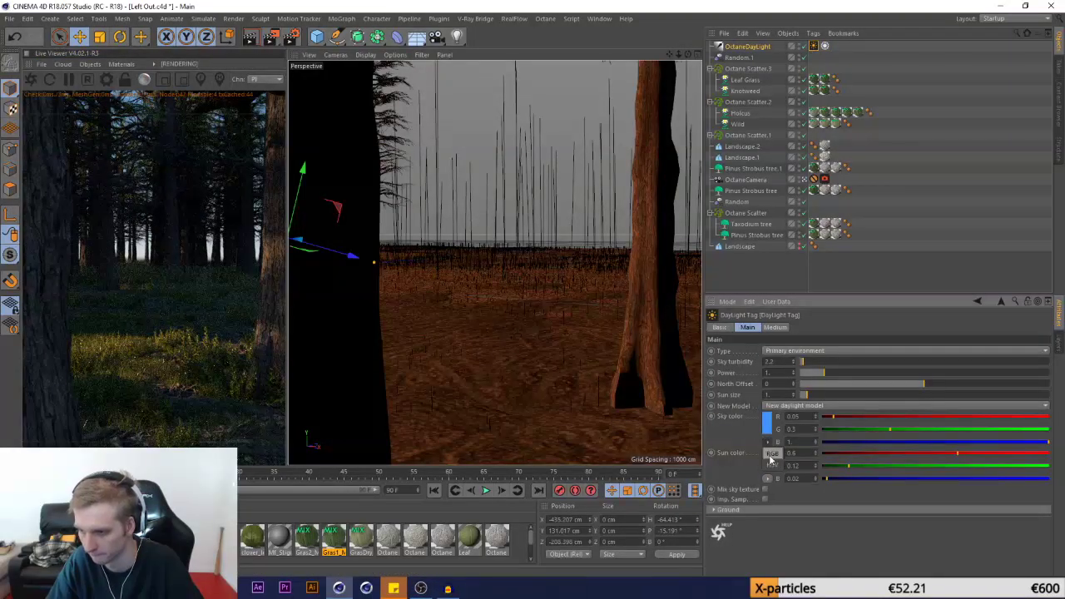
left_click(770, 455)
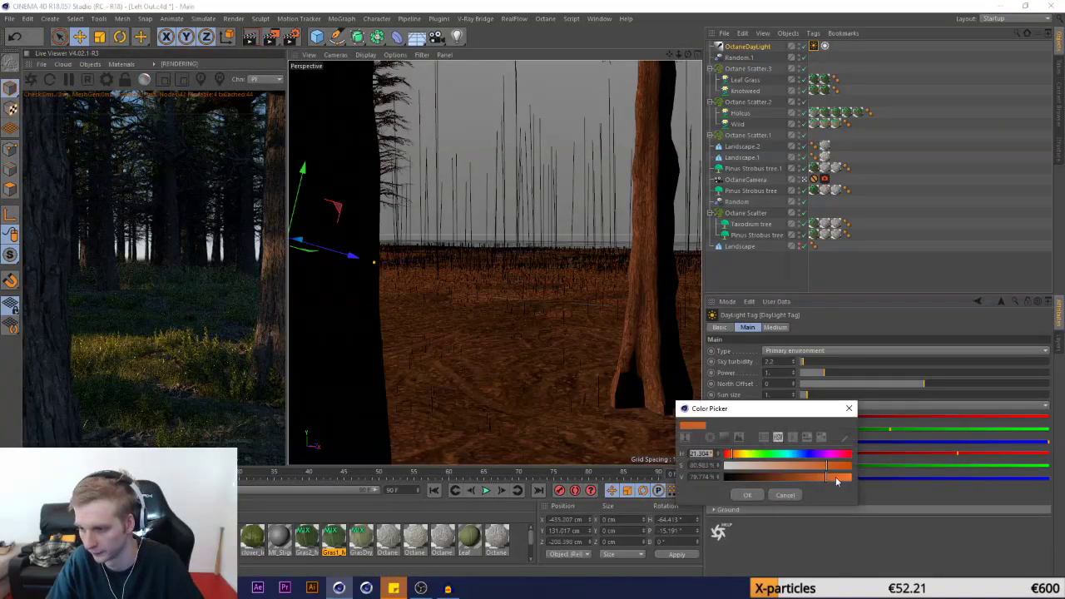
left_click(750, 495)
left_click(768, 430)
left_click_drag(841, 441, 791, 447)
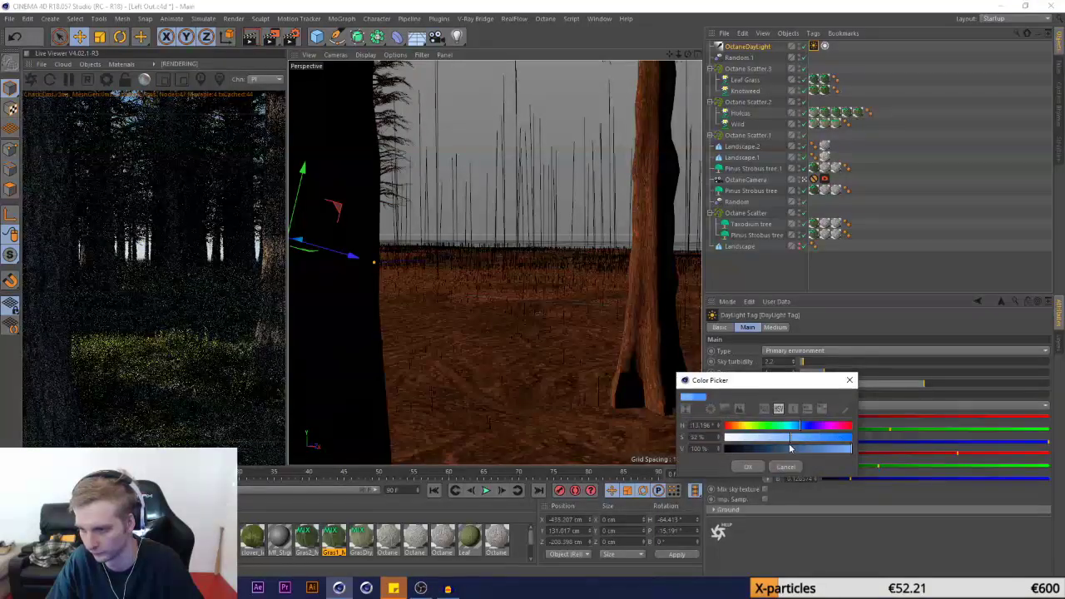
left_click(745, 467)
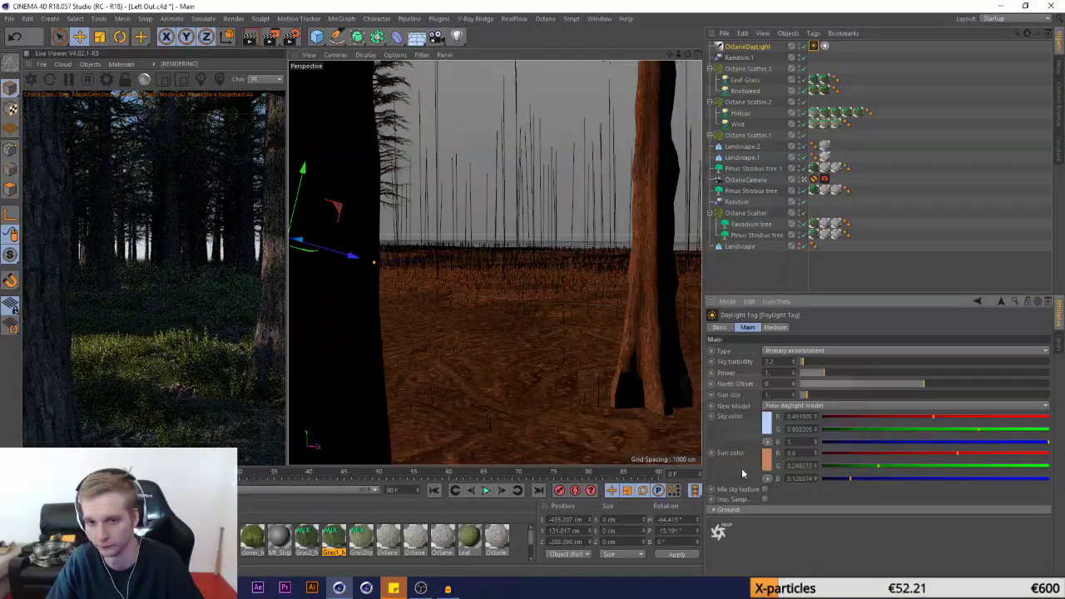
Change the daylight's sun date to July and move its time to about 07:33
left_click(815, 47)
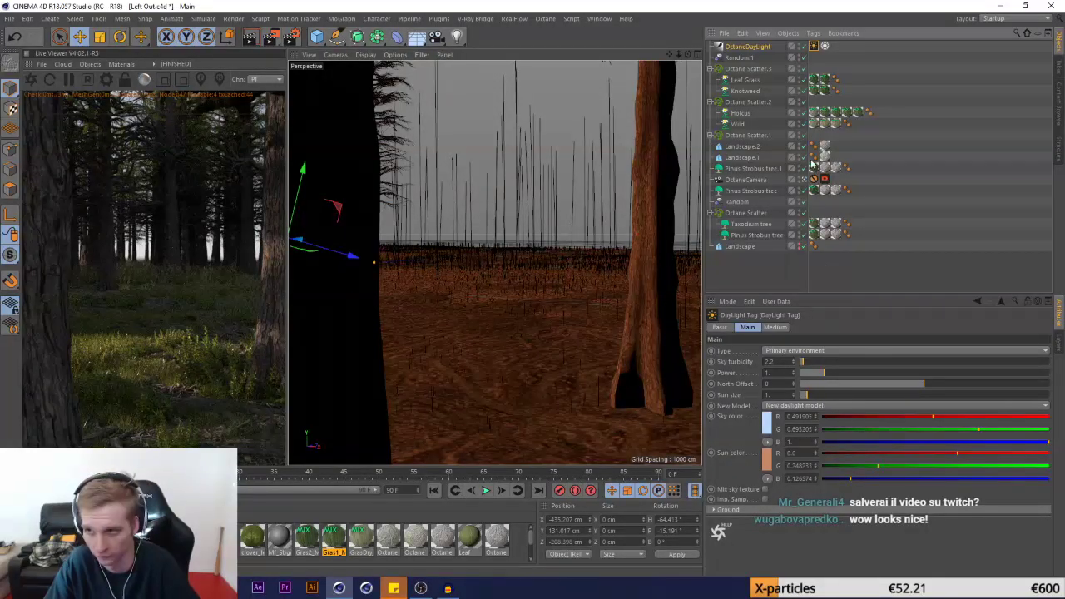
left_click(825, 46)
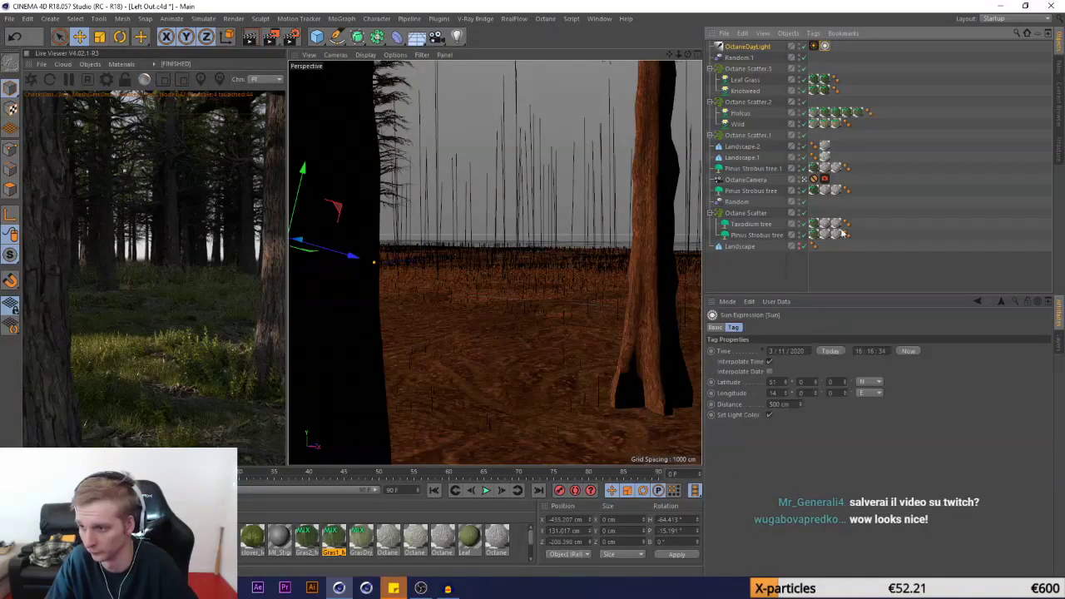
left_click(720, 330)
left_click(732, 328)
left_click(763, 350)
left_click(791, 351)
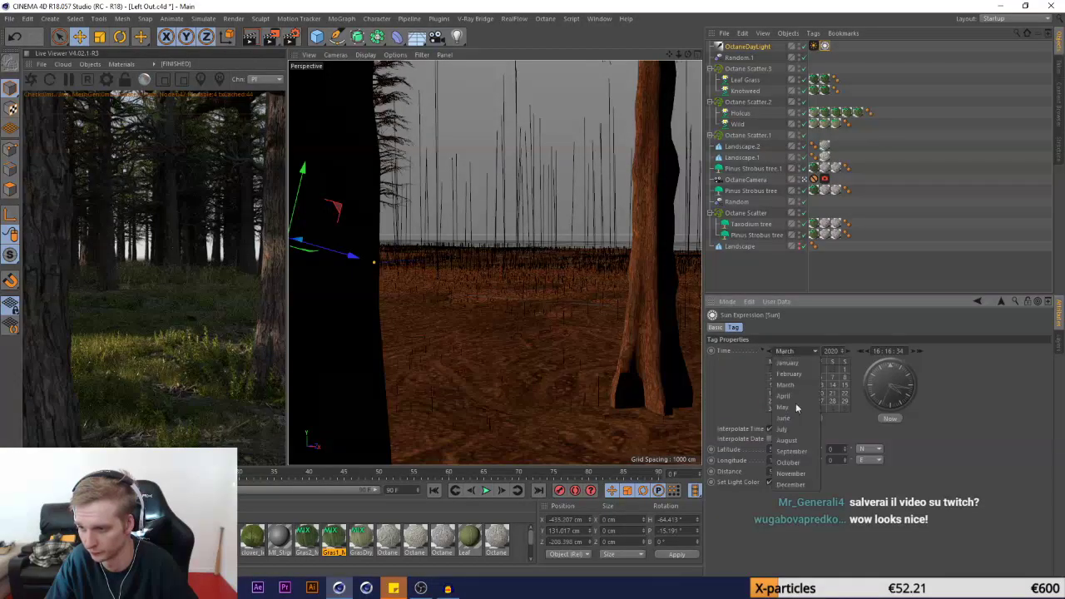
left_click(797, 429)
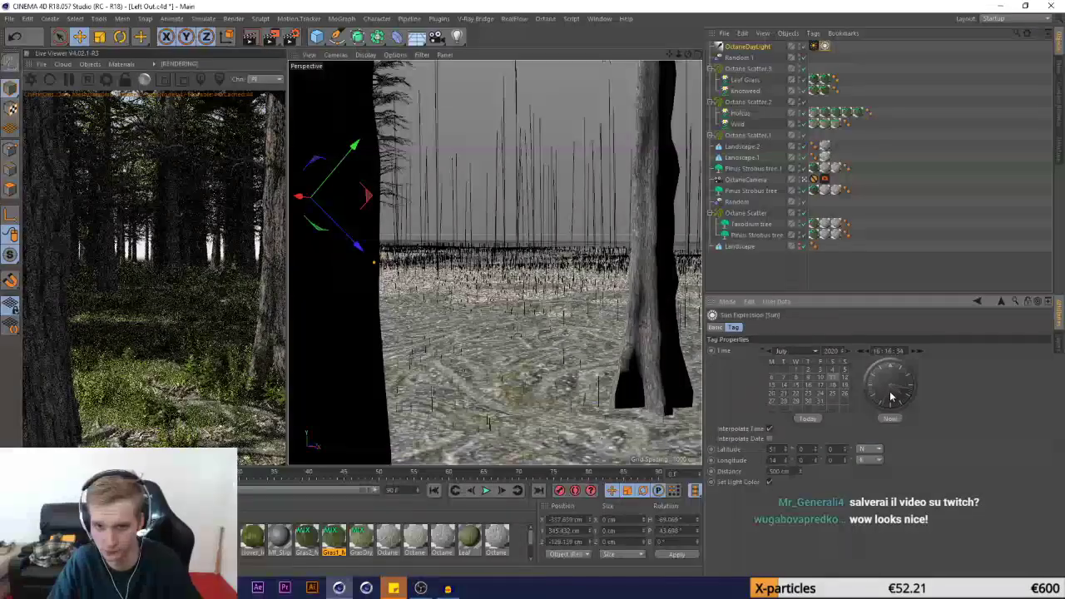
left_click_drag(892, 397, 864, 356)
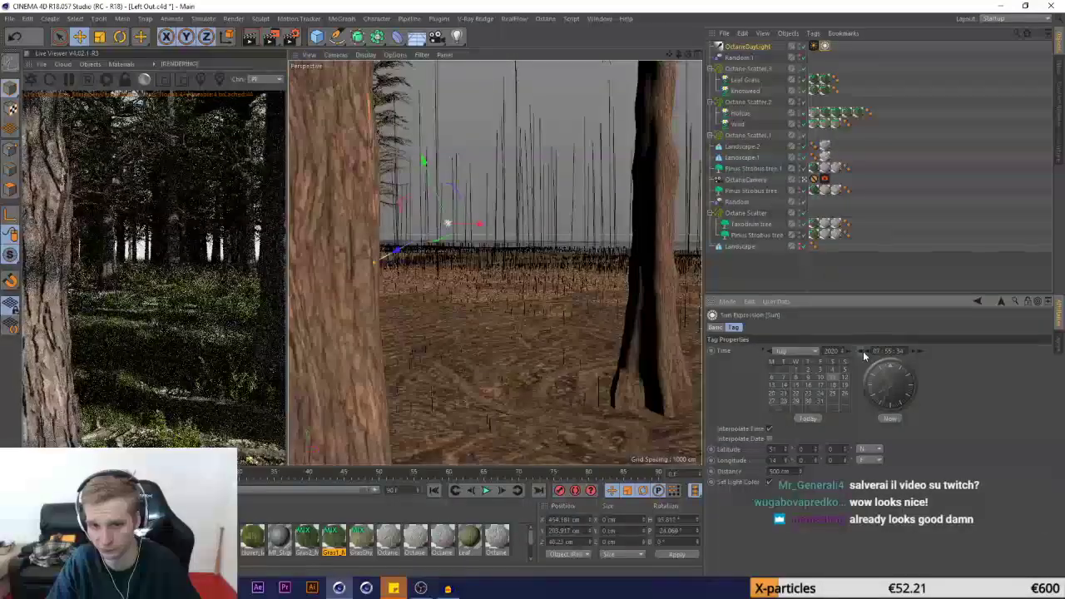
Raise the daylight's north offset to 1 and move the sun time to about 09:34
left_click(814, 46)
left_click_drag(922, 385, 1051, 404)
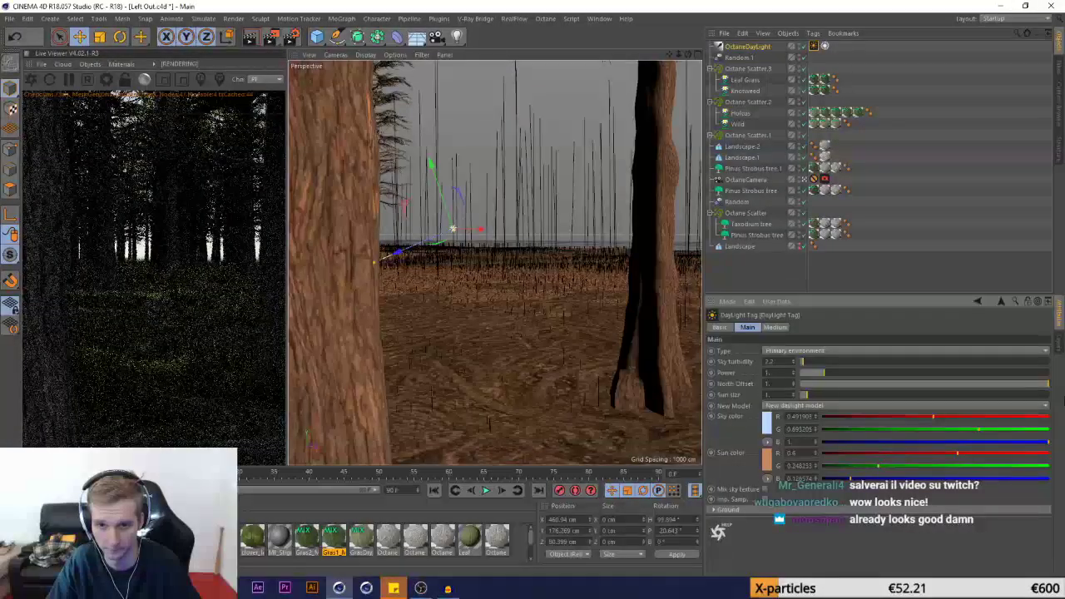
left_click(825, 45)
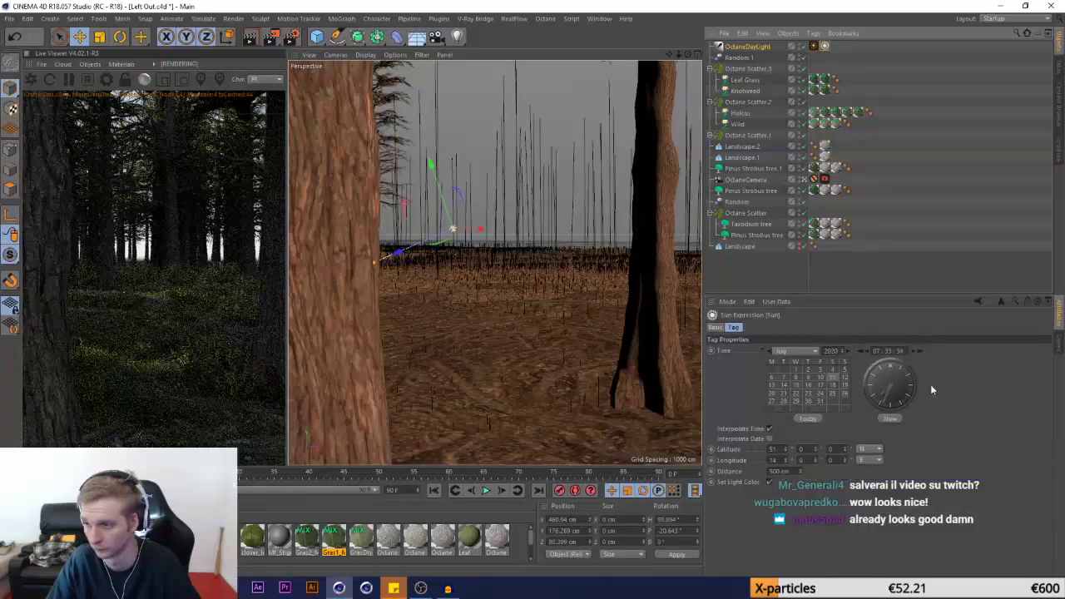
left_click_drag(872, 387, 862, 358)
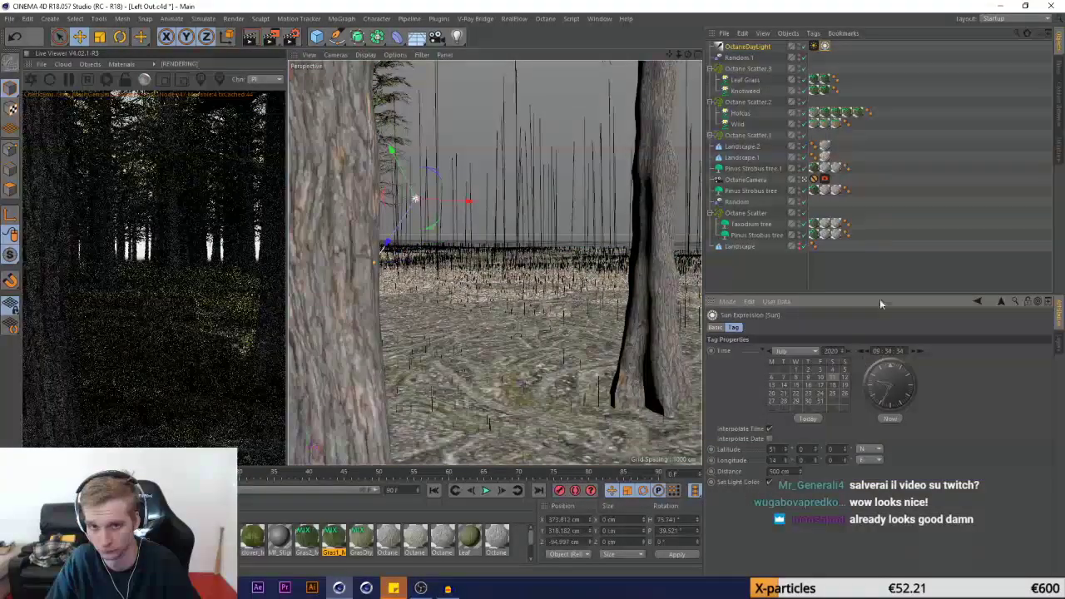
Set the daylight's north offset to about -0.78 so sunlight falls across the forest floor
left_click(814, 47)
left_click_drag(1040, 385, 823, 391)
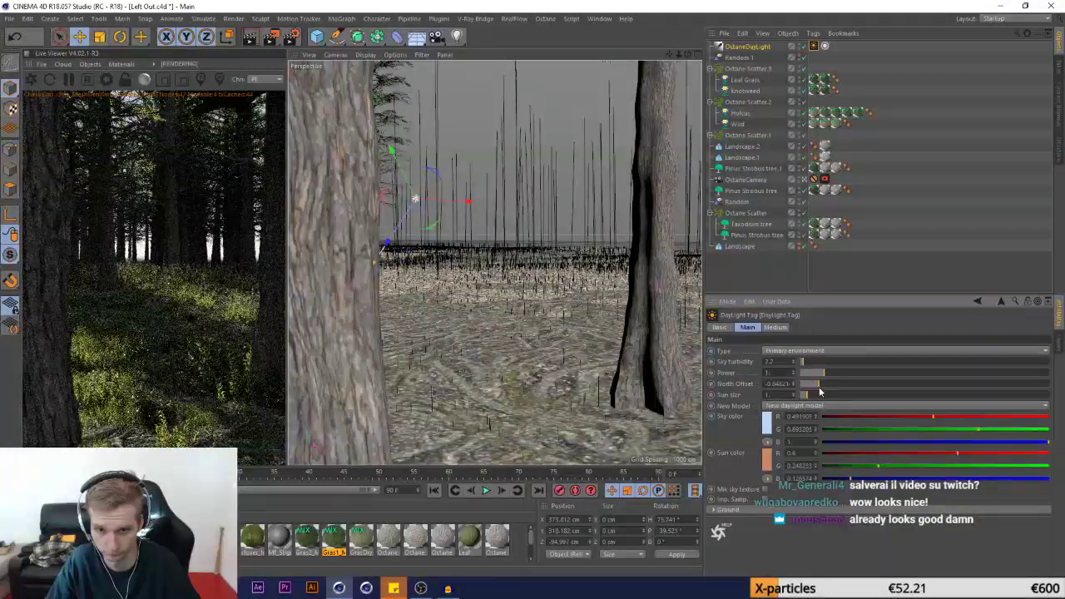
left_click_drag(820, 388, 829, 385)
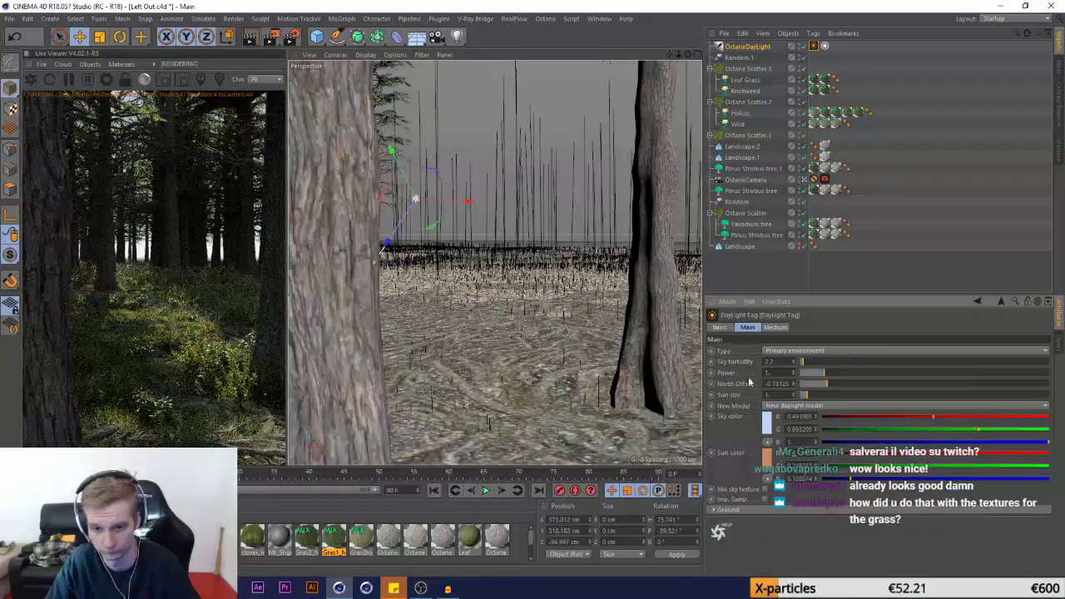
Check the Gras1_Mix material and duplicate Gras2_Mix together with its Gras2_diffuse and Gras2_spec materials
left_click(327, 540)
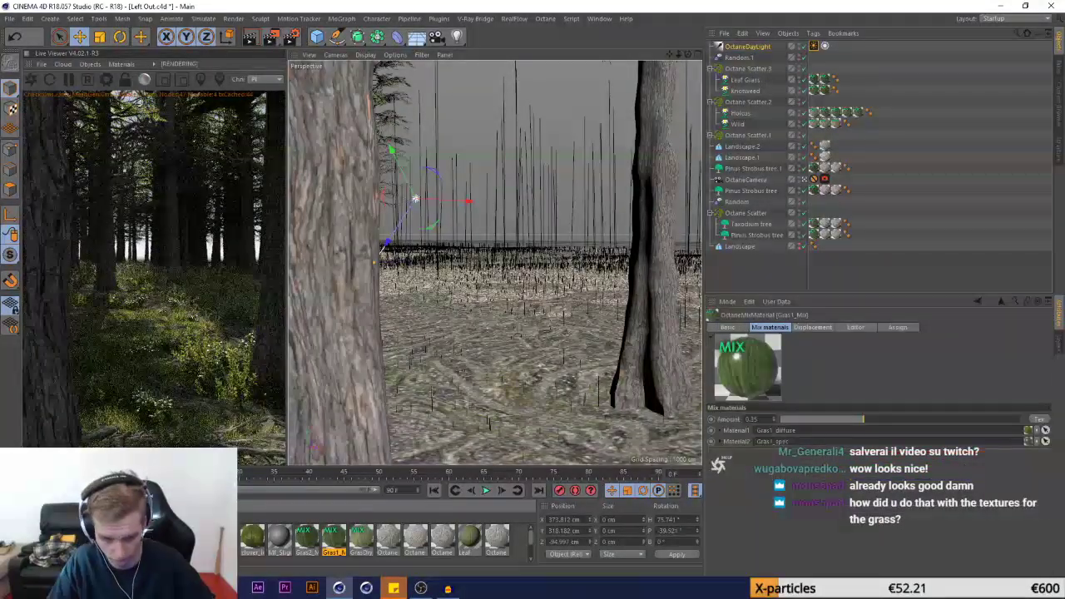
double_click(778, 431)
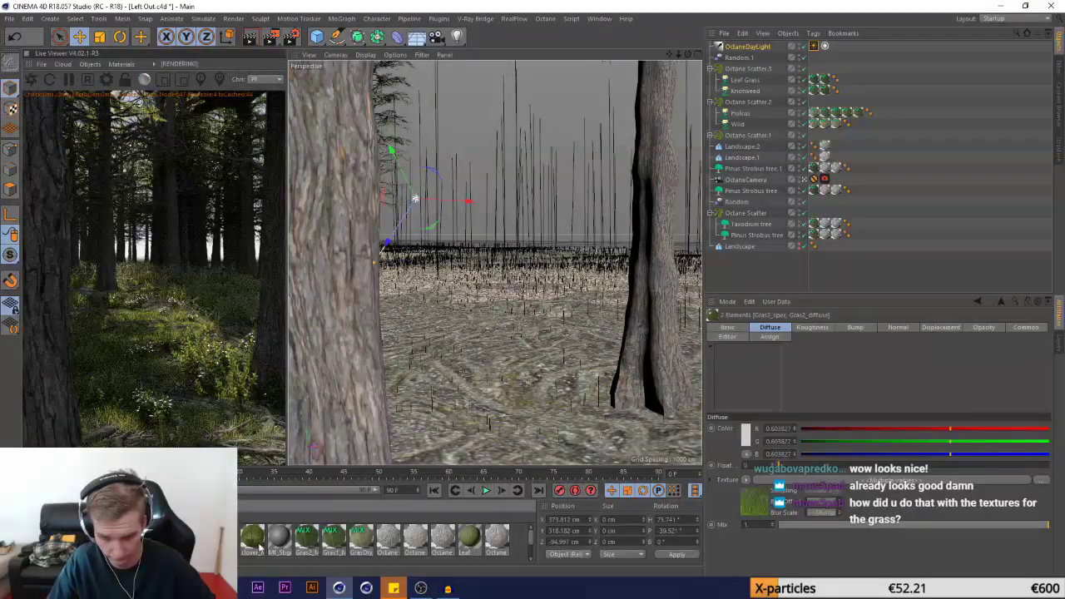
left_click(303, 539)
key("ctrl+c")
key("ctrl+v")
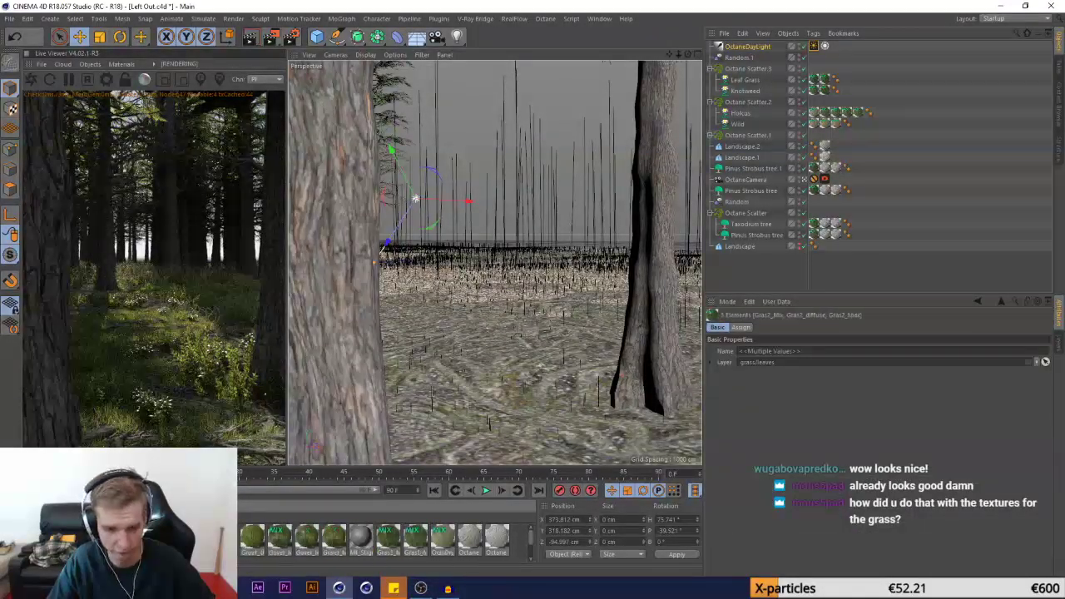
Examine the Gras2_Mix node network and the diffuse, index and roughness settings of its Gras2_spec material
left_click(90, 540)
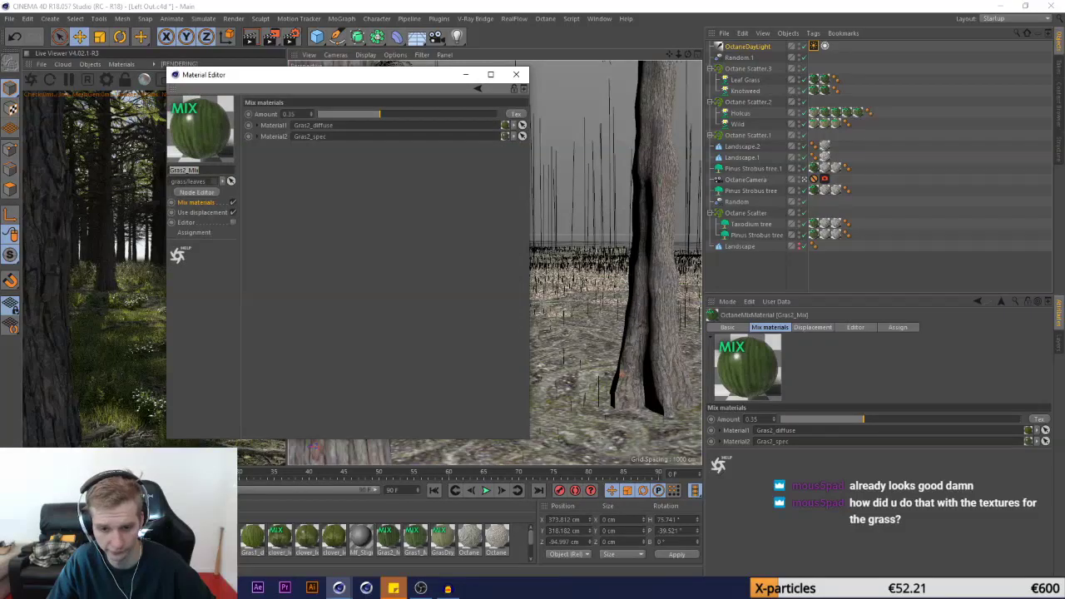
left_click(388, 538)
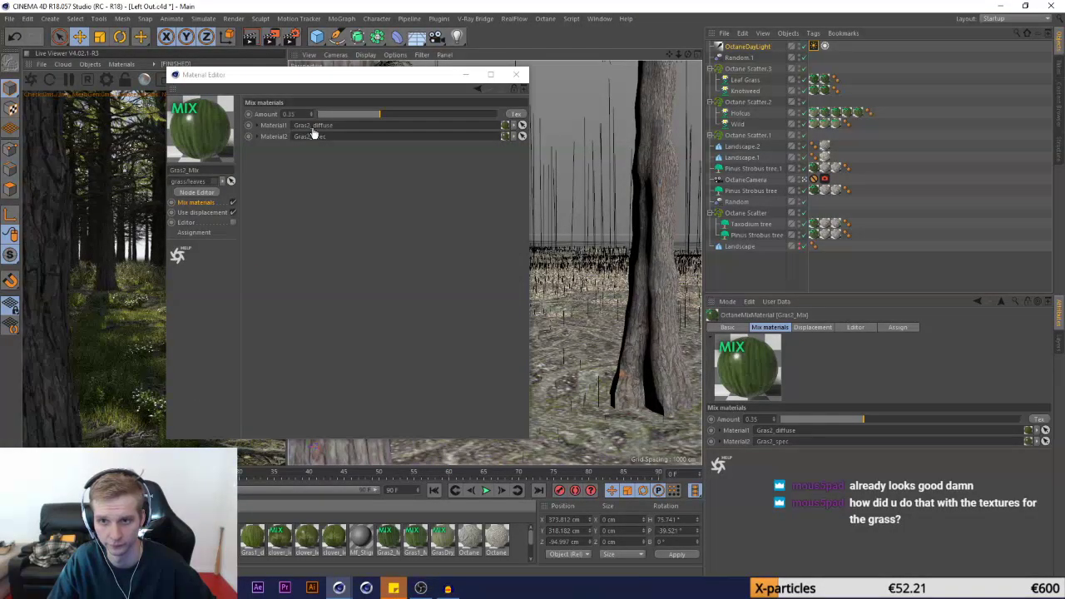
left_click(198, 192)
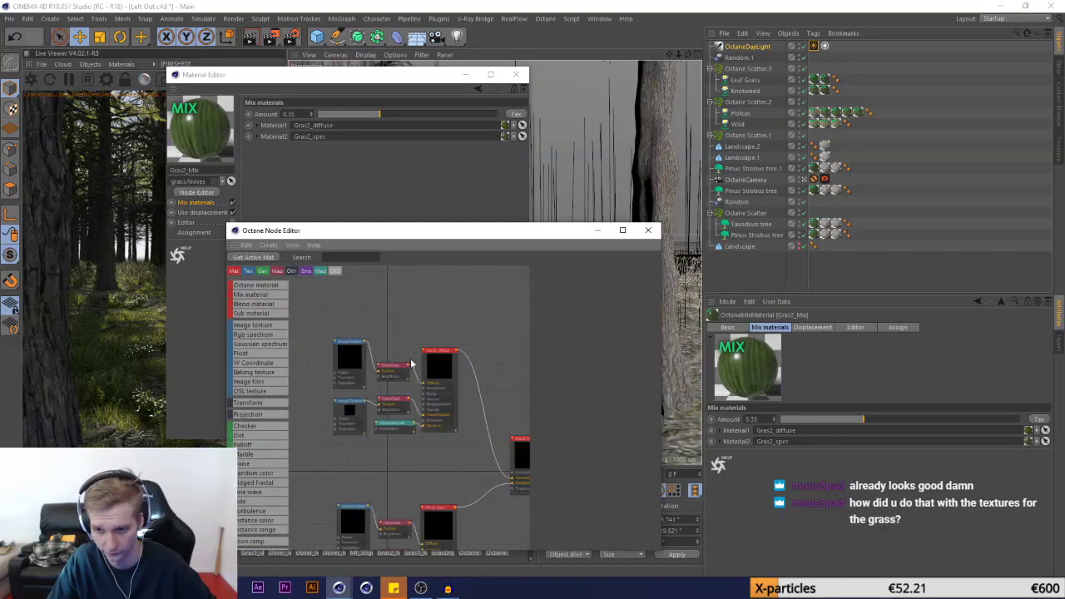
scroll(321, 351, "down", 3)
scroll(355, 385, "up", 5)
left_click(385, 307)
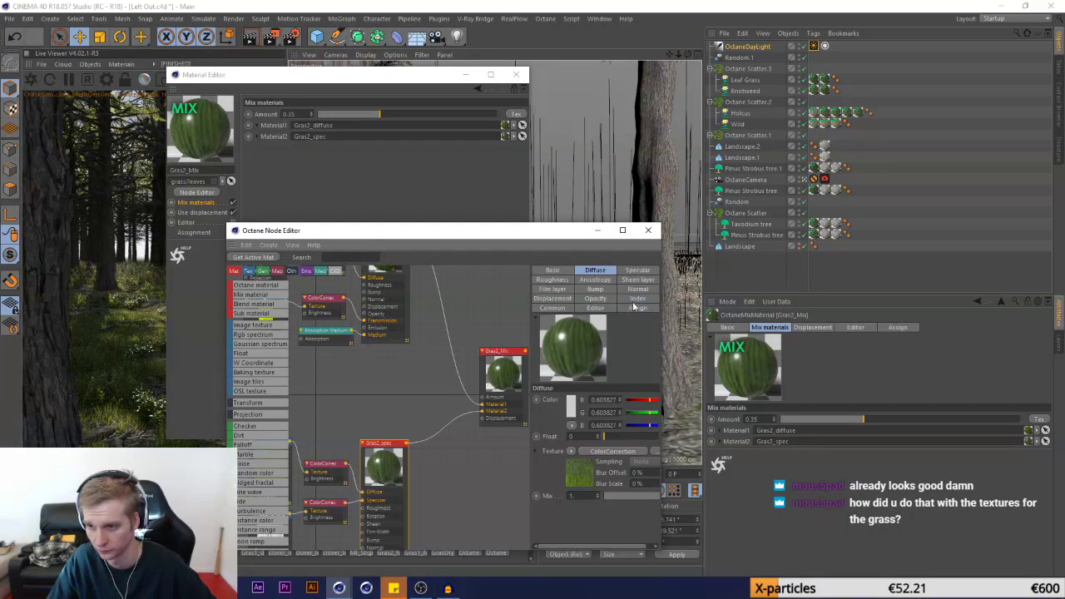
left_click(636, 298)
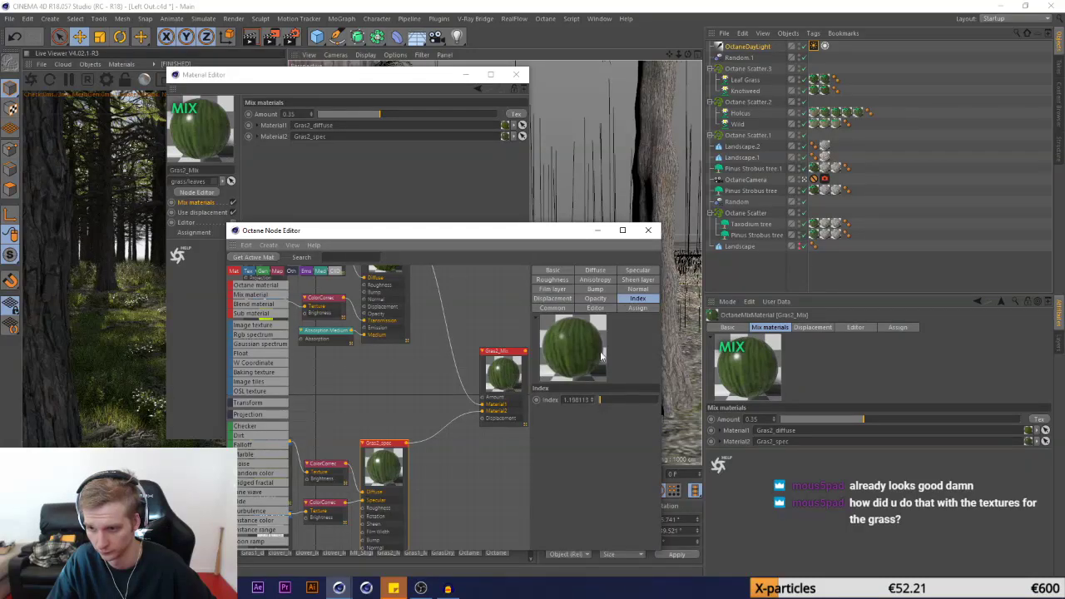
left_click(552, 279)
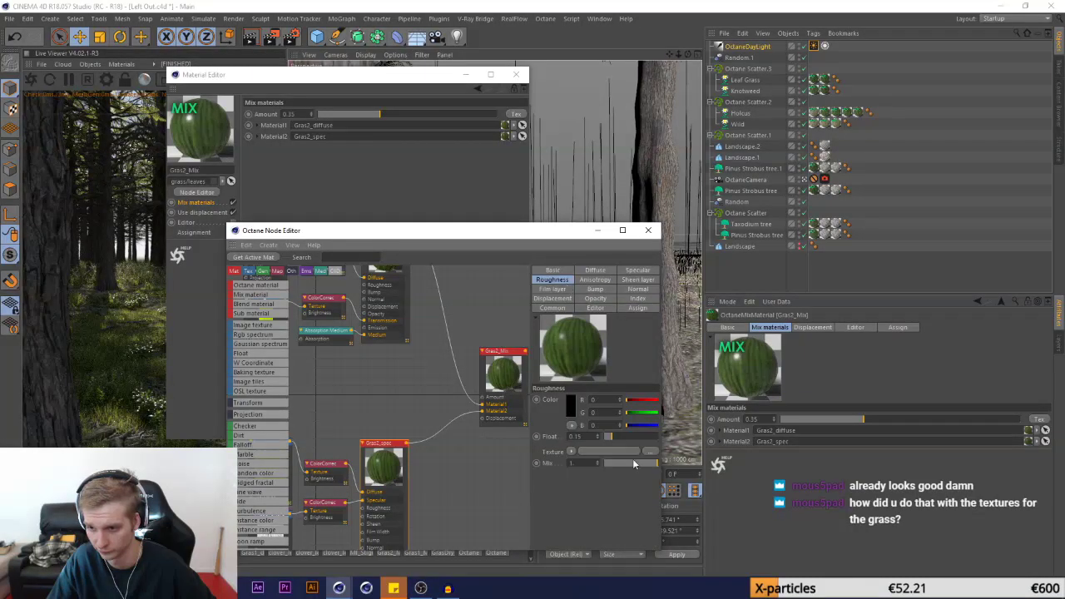
left_click(648, 231)
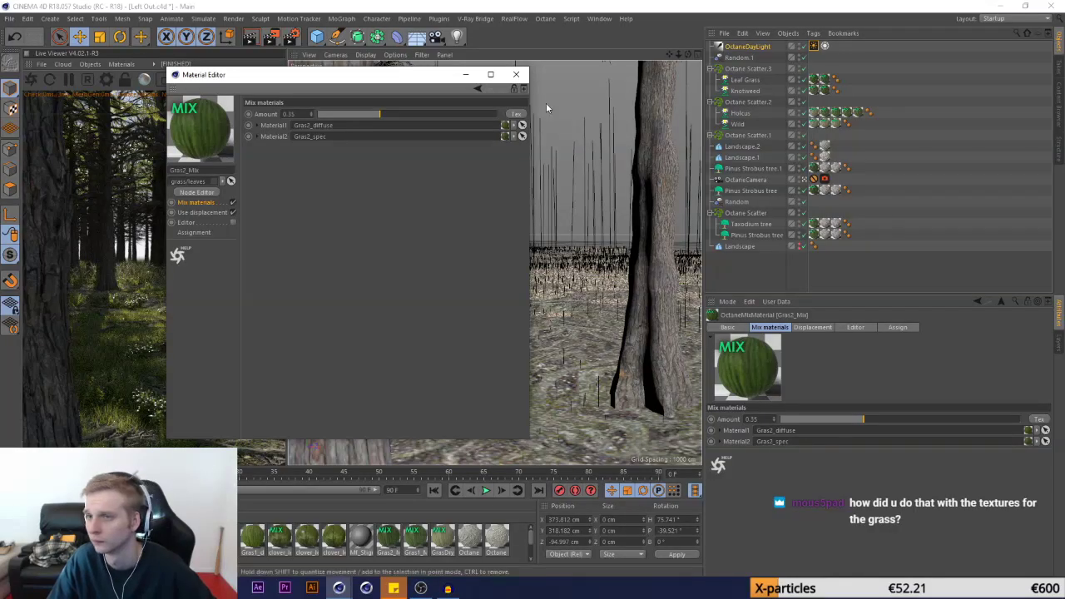
left_click(516, 74)
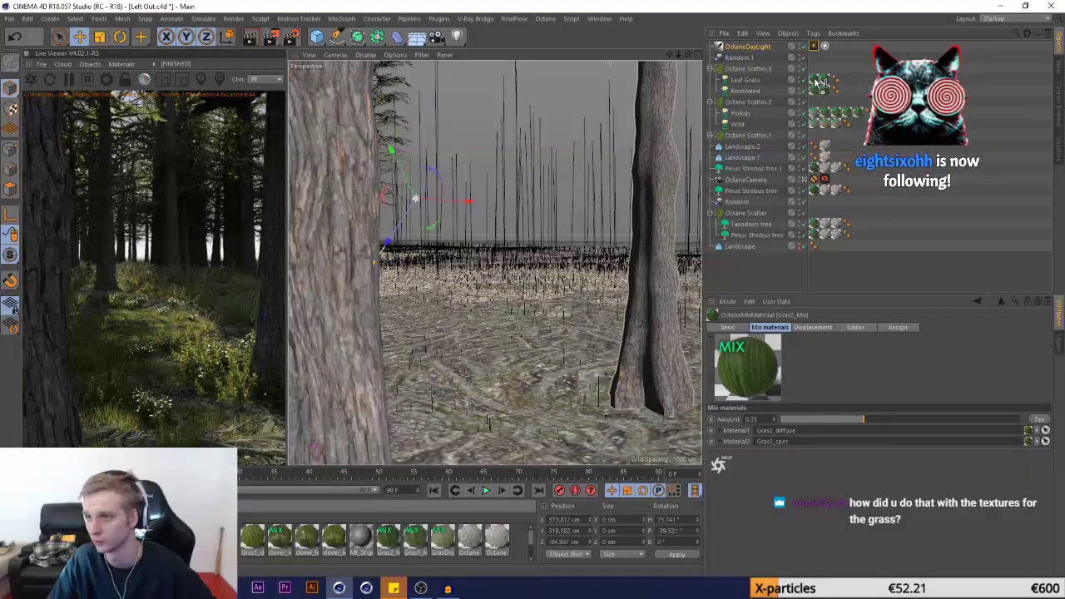
Apply the Gras2_Mix material to one of the Holcus plant's material tags
left_click_drag(816, 81, 816, 82)
left_click_drag(389, 537, 822, 117)
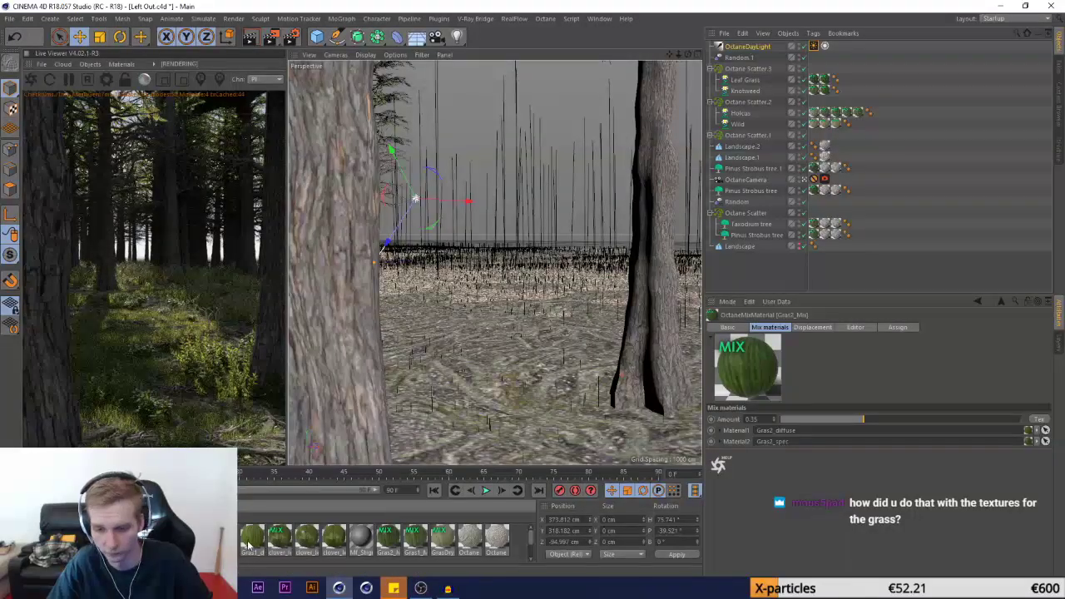
Examine the Gras2_Mix node network, including the Gras2_diffuse settings, its absorption medium and the Gras2_spec texture inputs
double_click(388, 537)
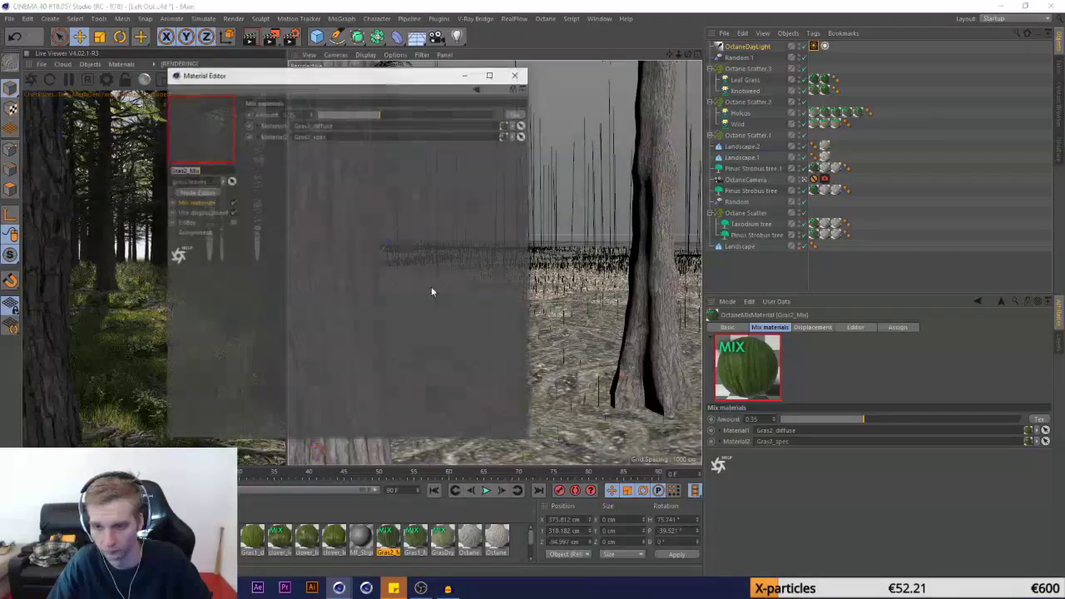
left_click(197, 193)
left_click(619, 210)
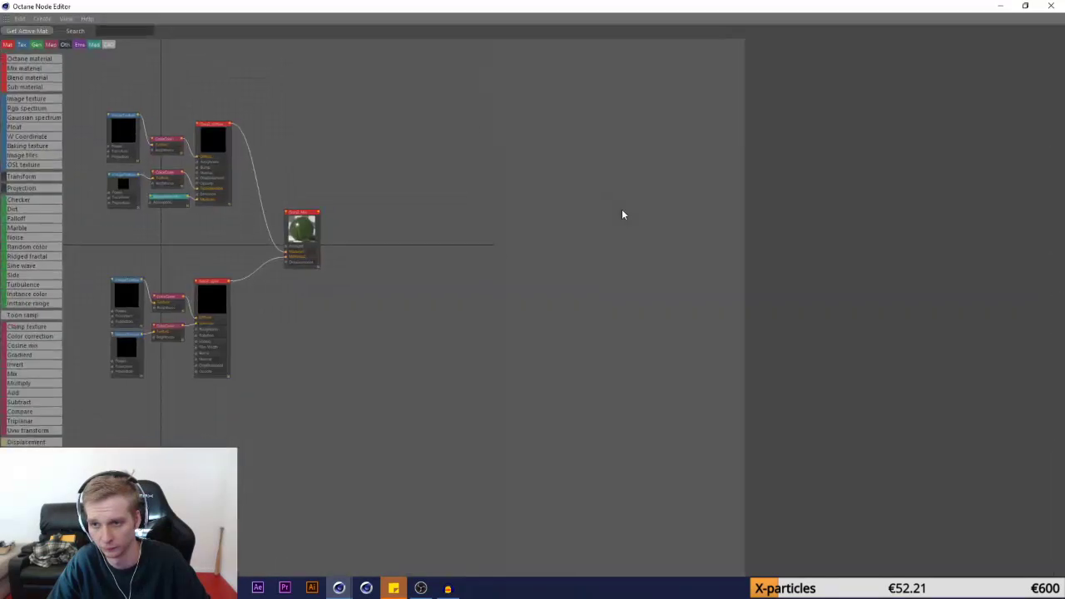
scroll(90, 133, "up", 4)
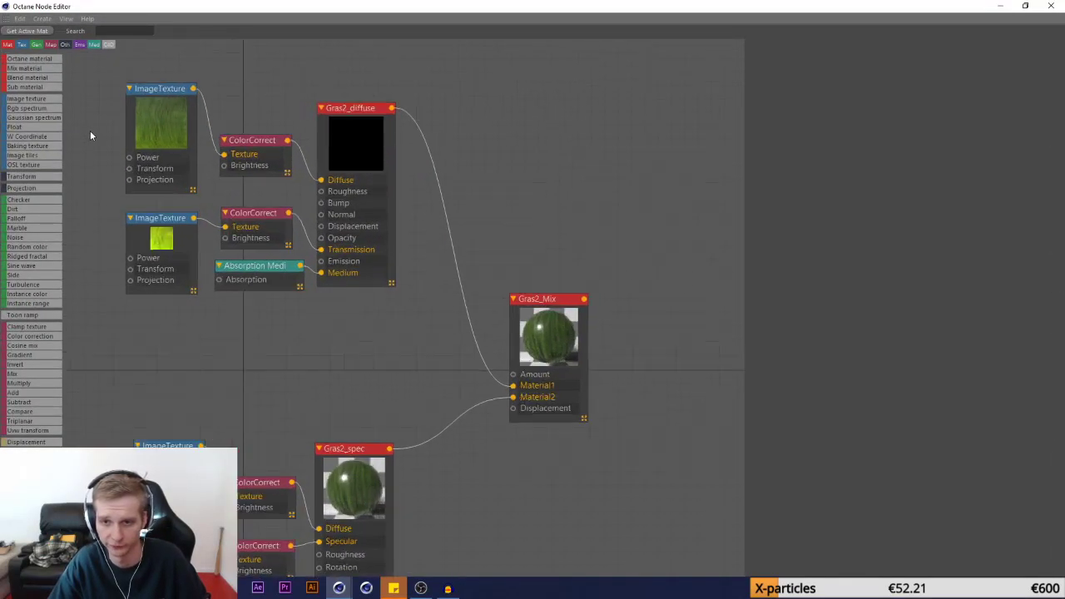
left_click(391, 215)
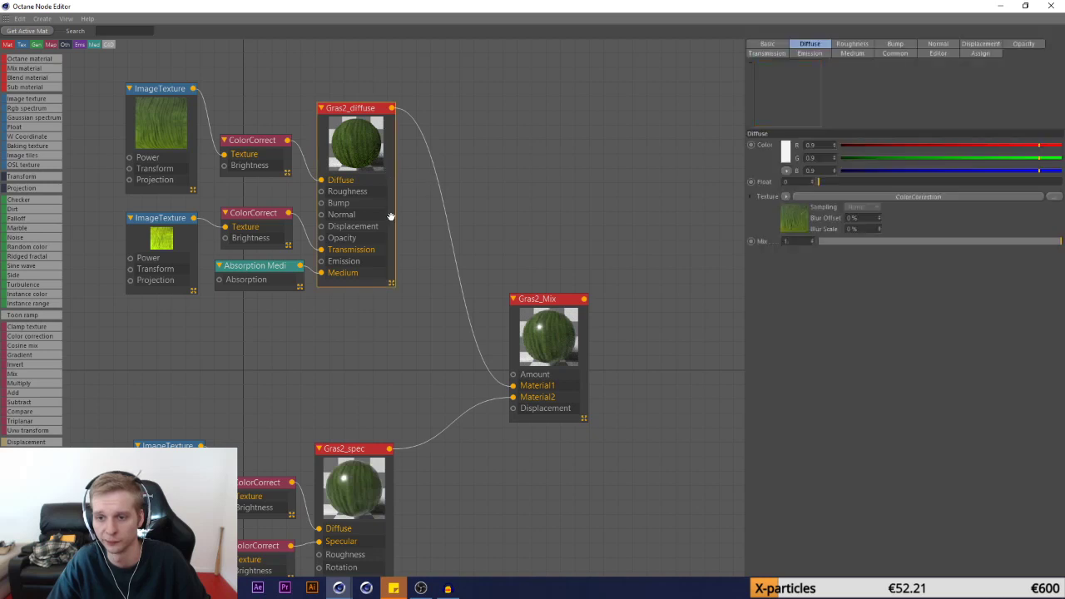
left_click(260, 286)
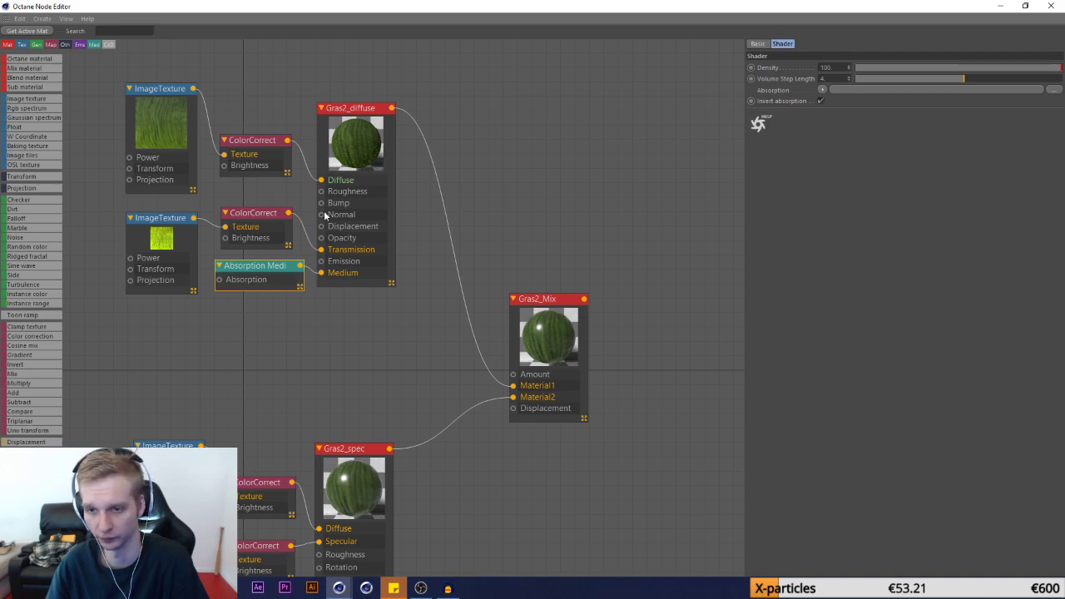
scroll(276, 94, "down", 3)
scroll(219, 369, "up", 5)
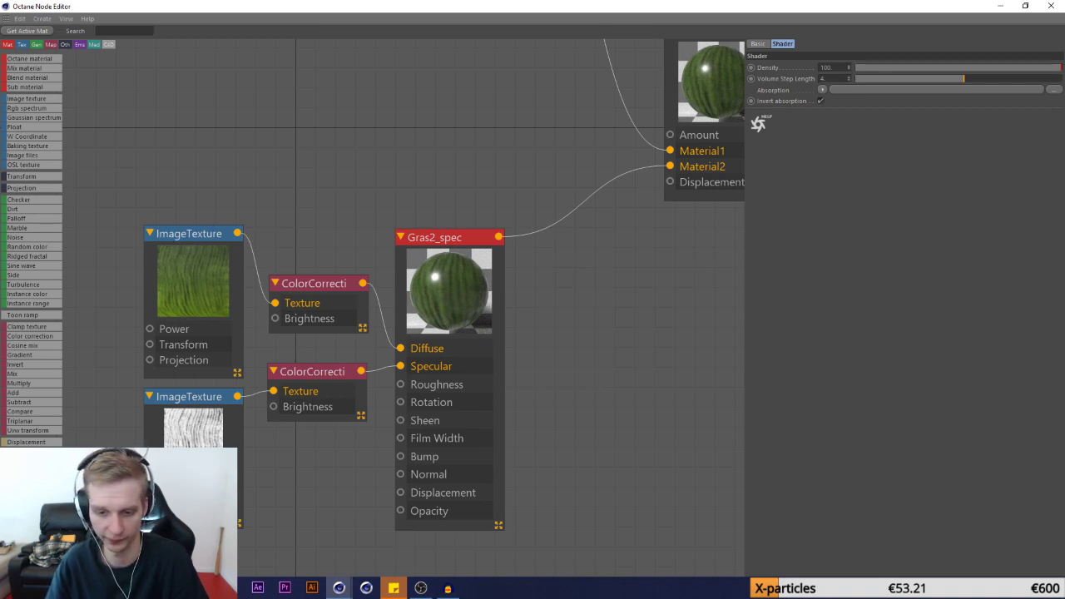
scroll(327, 310, "down", 5)
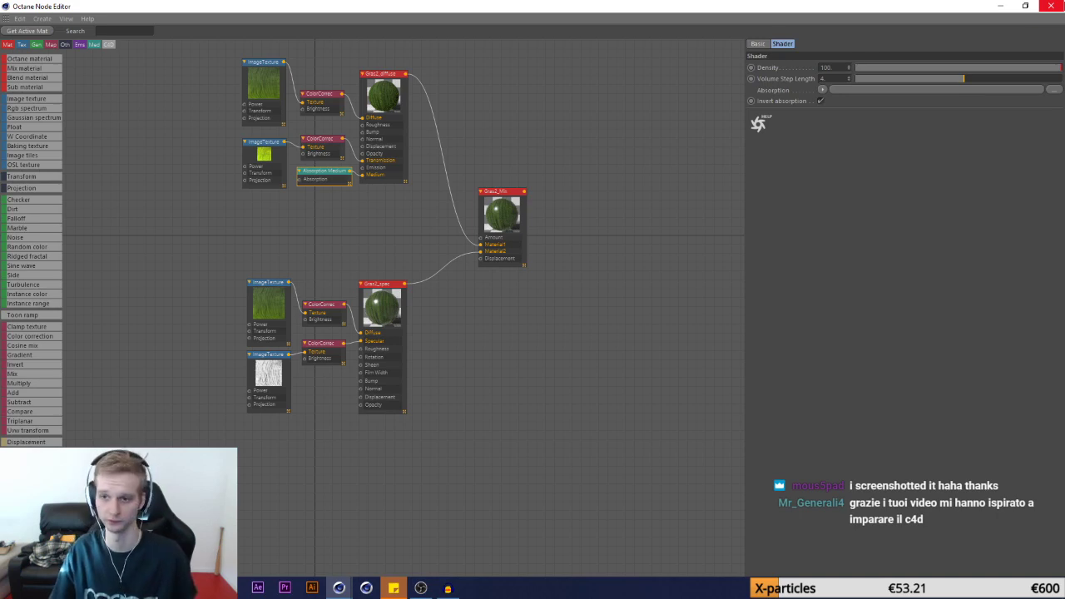
left_click(1051, 6)
left_click(516, 75)
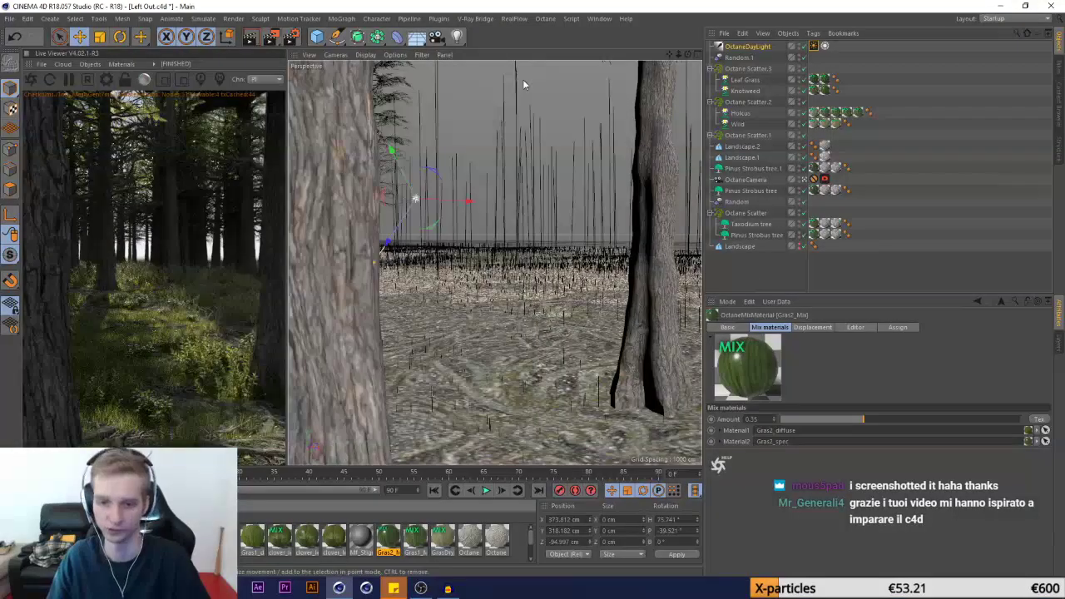
Save the scene and clear the object selection
left_click(9, 18)
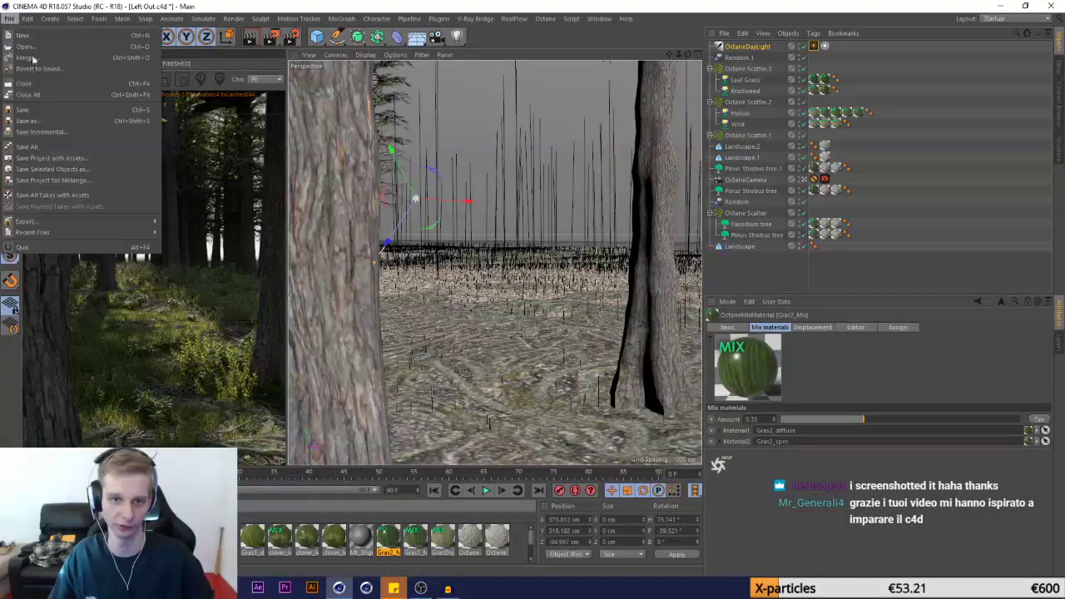
left_click(39, 110)
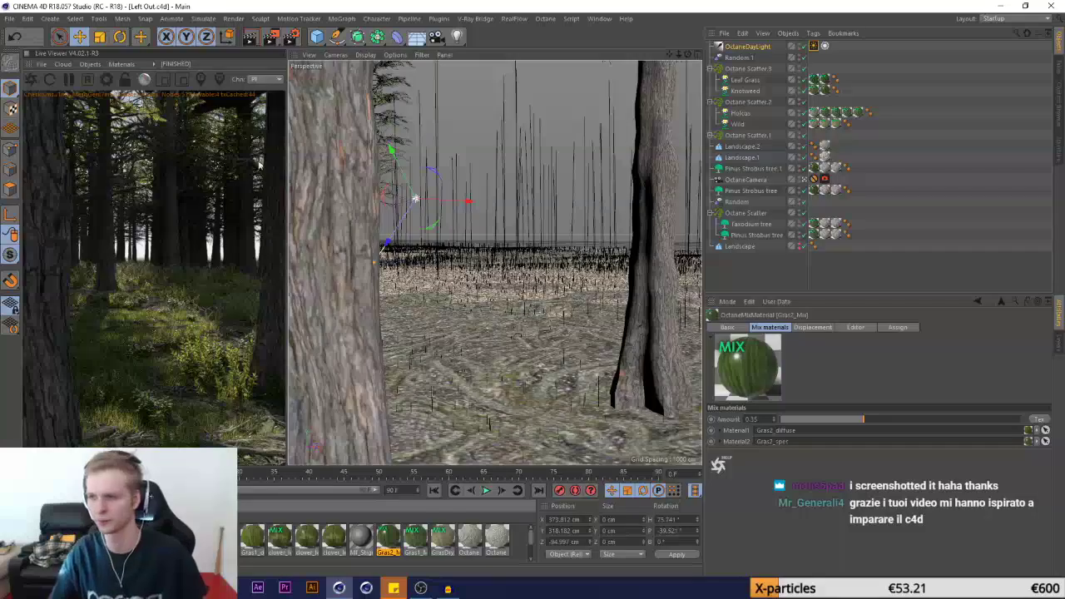
left_click(756, 263)
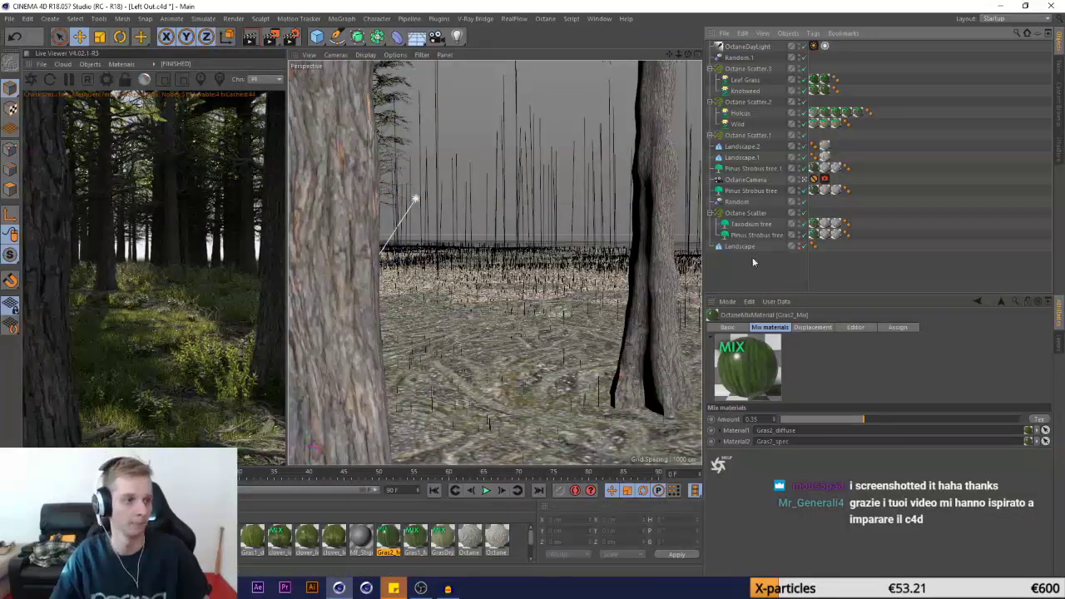
Tune the daylight with a smaller sun size, a power of about 2.05 and a more saturated orange sun colour
left_click(814, 45)
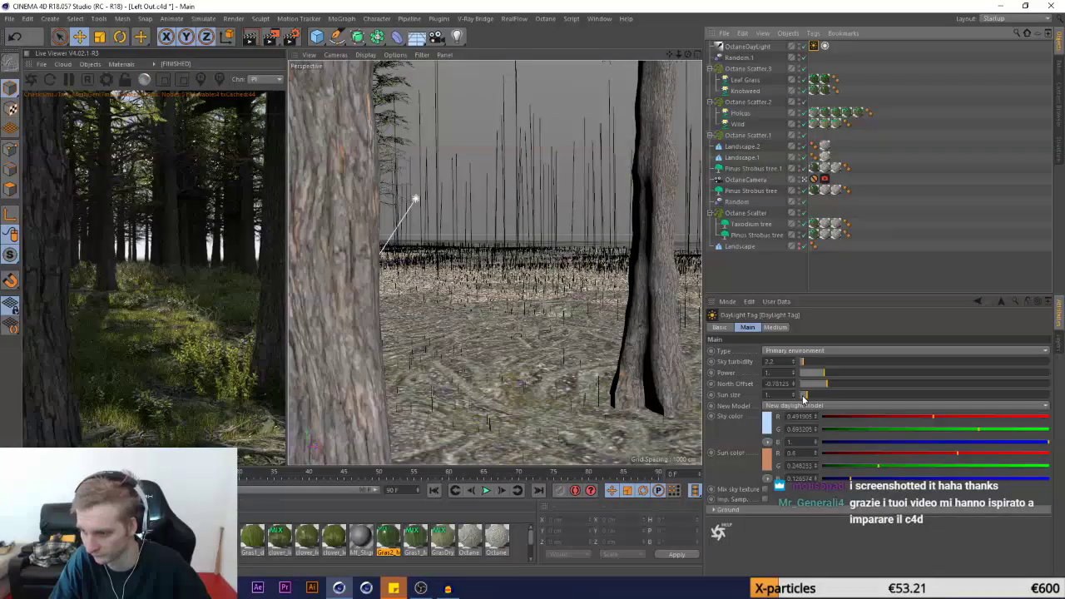
left_click_drag(803, 397, 802, 395)
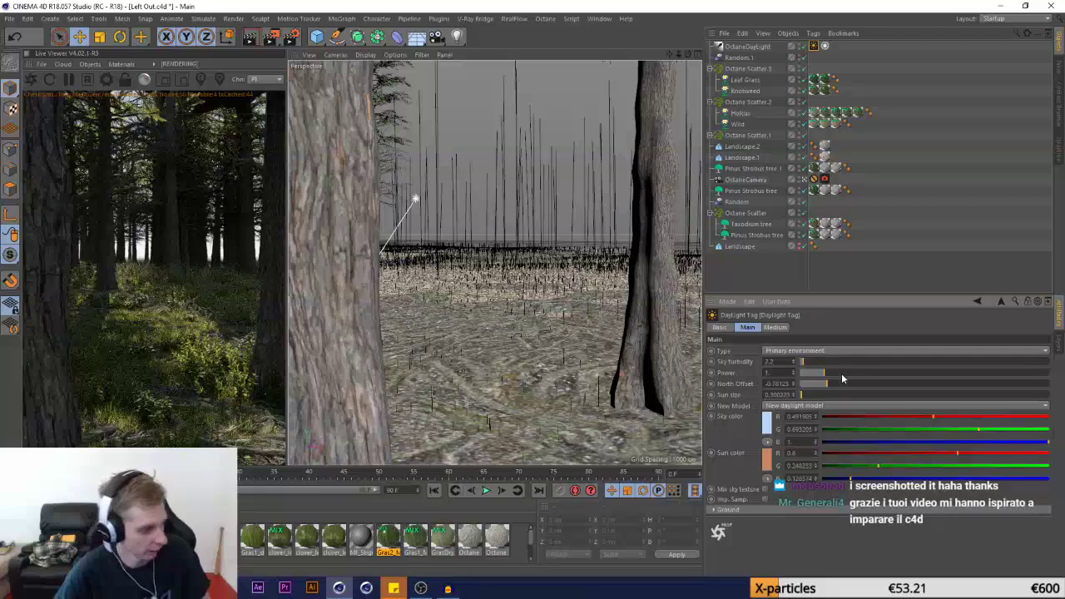
left_click(843, 378)
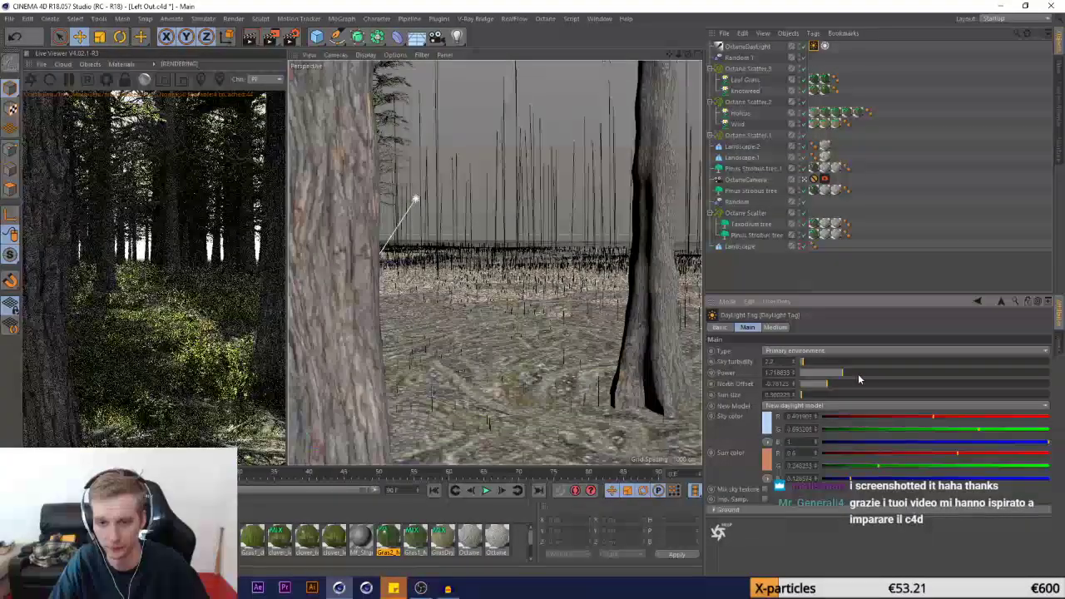
left_click(852, 378)
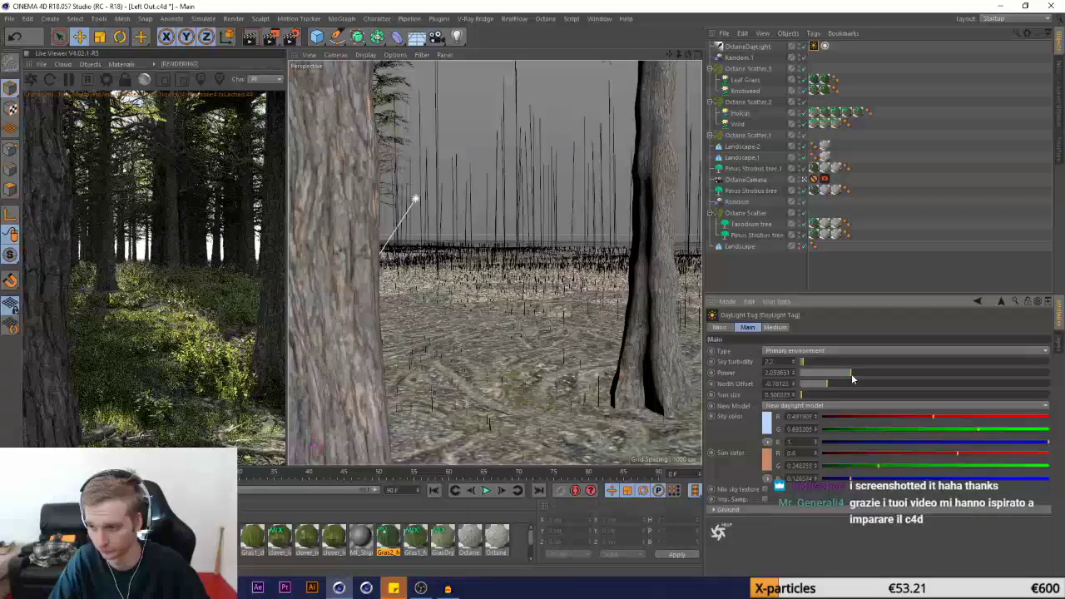
left_click(767, 457)
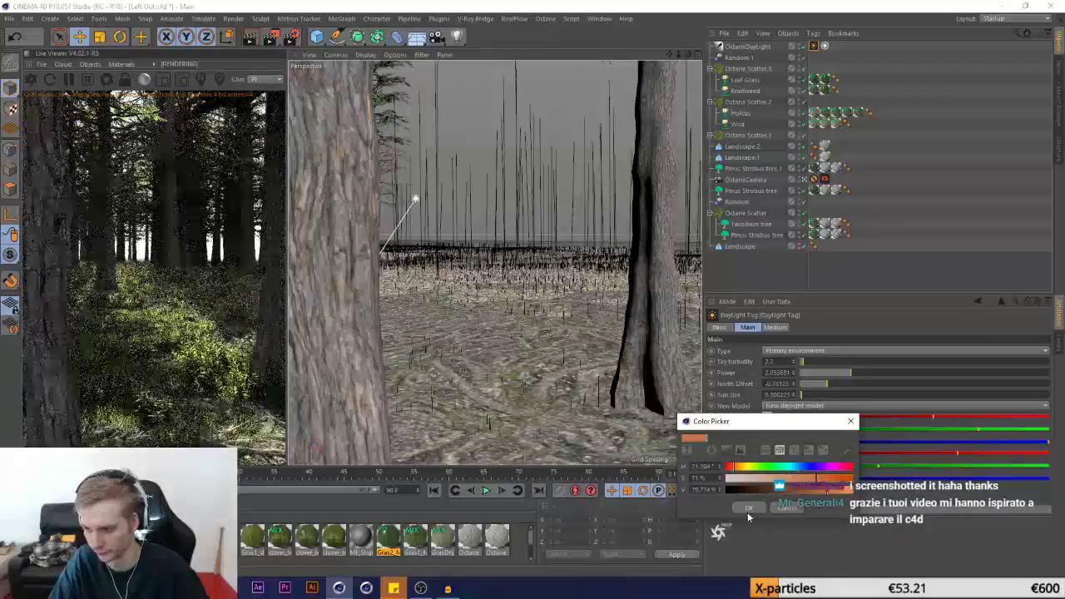
left_click(749, 509)
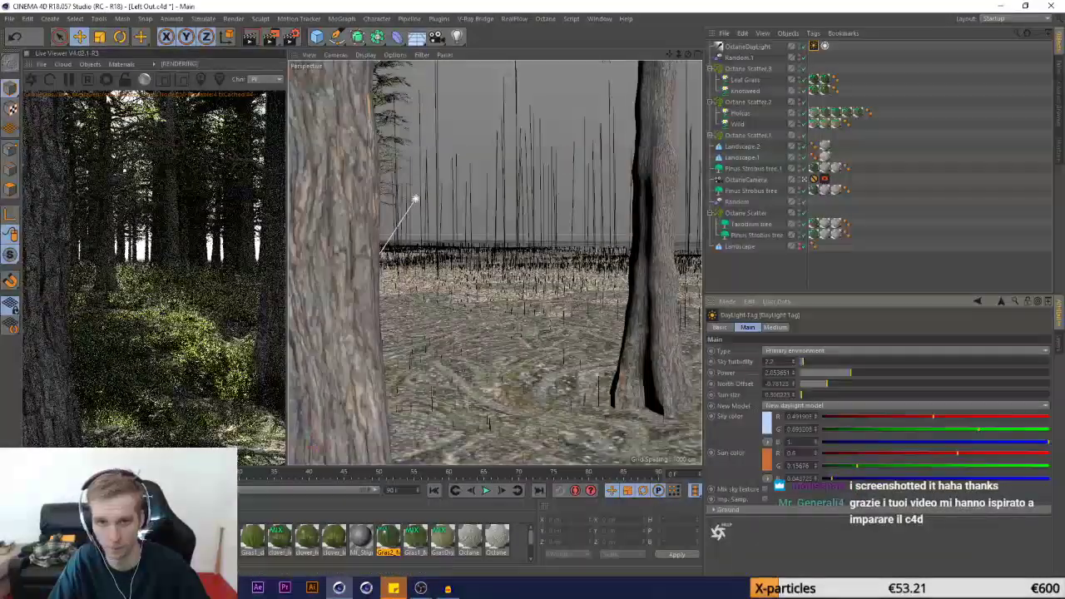
Add an Octane fog volume, move it to about X 1074 cm, and raise its editor voxel size to about 325.66
left_click(90, 64)
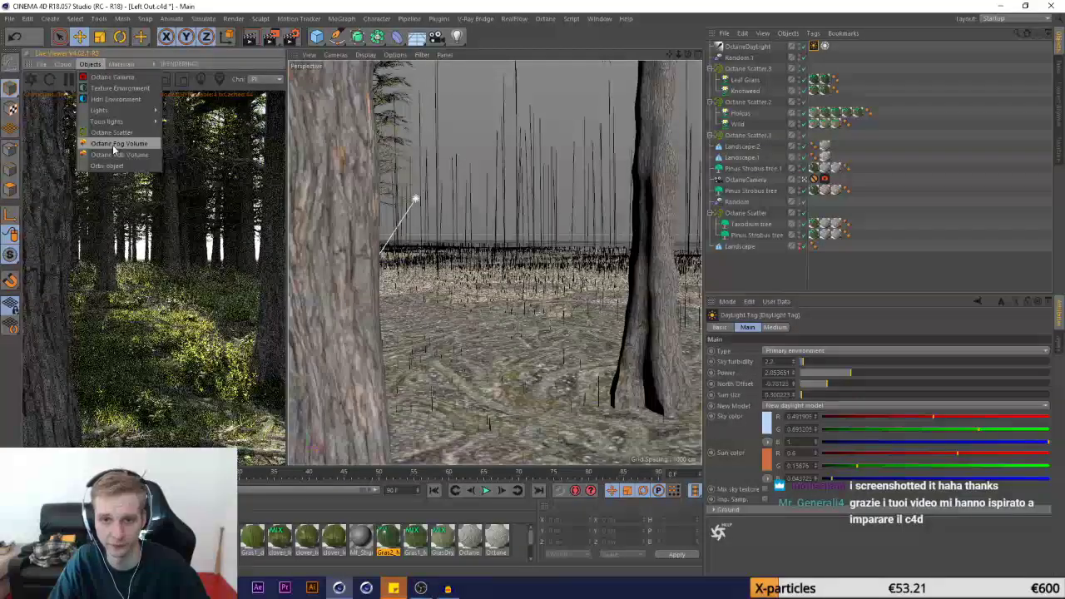
left_click(118, 144)
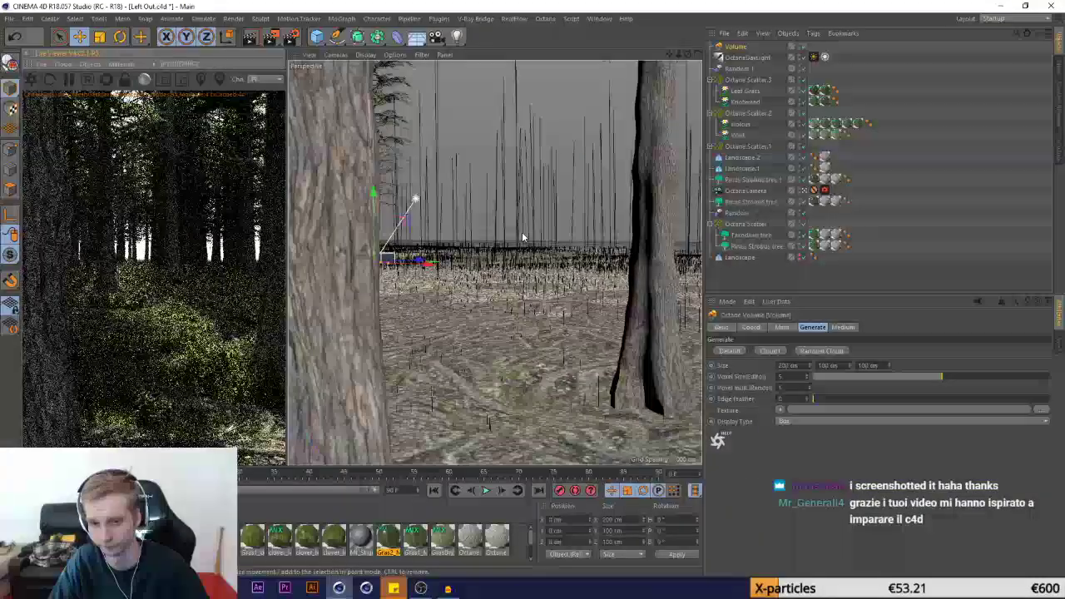
left_click_drag(429, 264, 519, 196)
left_click_drag(1010, 377, 1029, 385)
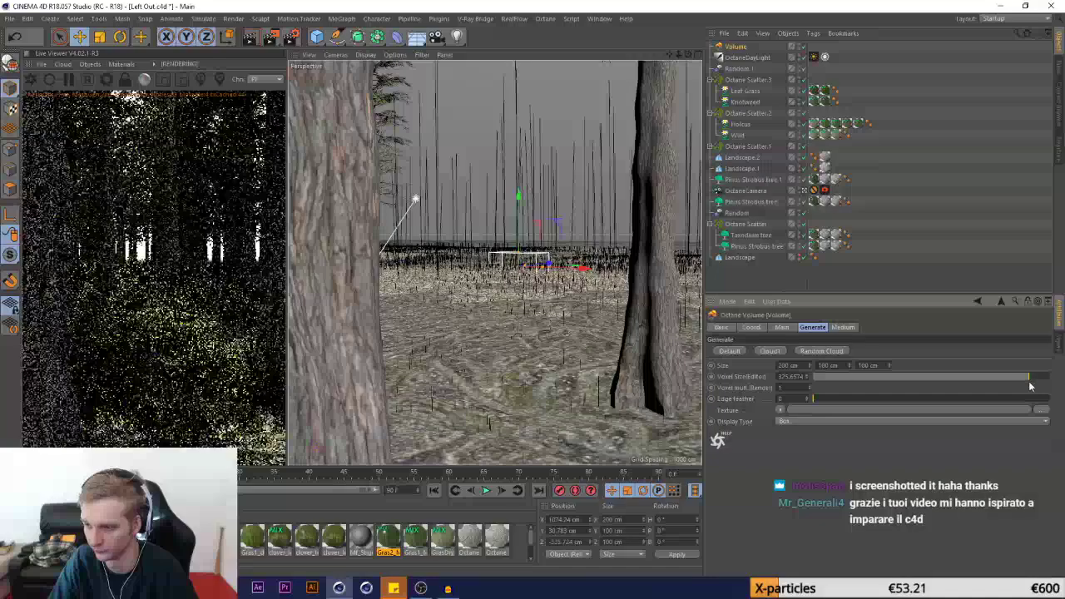
Lengthen the fog volume to 3000 cm along X and rotate its heading to about -94° so it runs along the view
left_click_drag(799, 366, 723, 377)
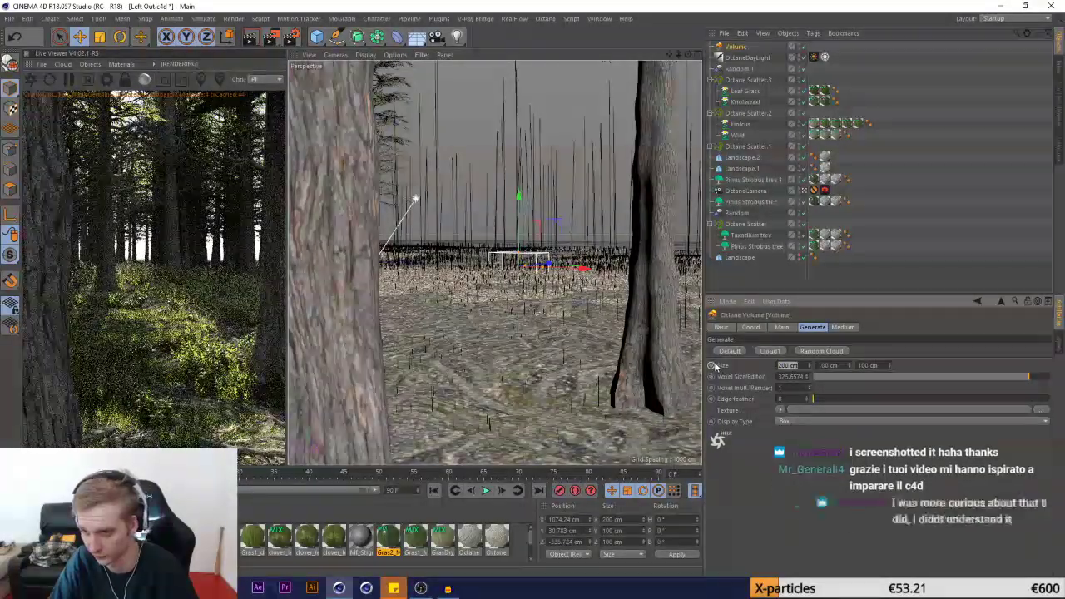
type("400")
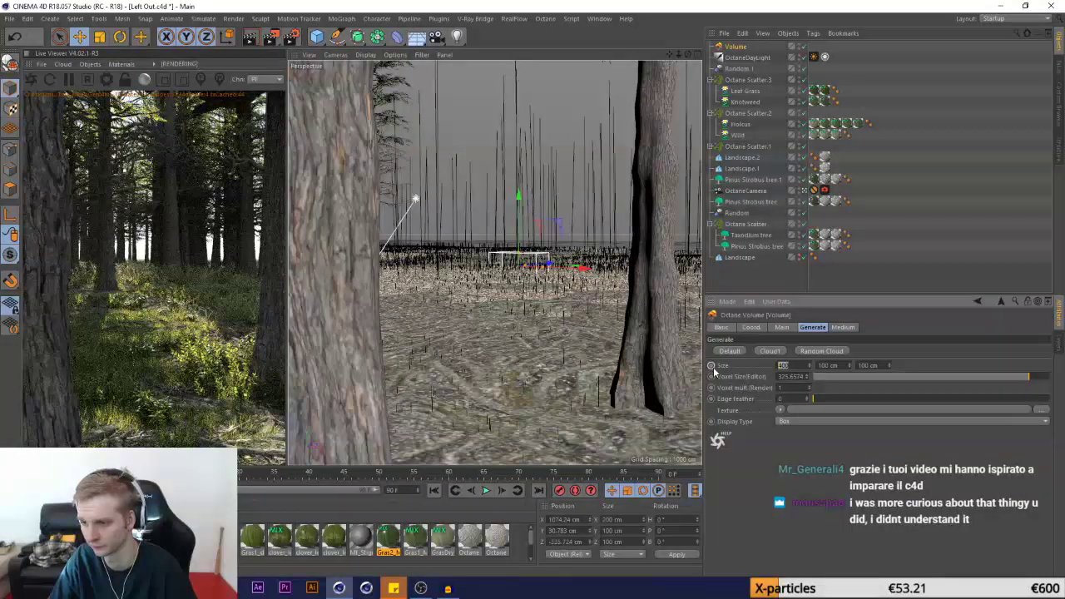
key("Return")
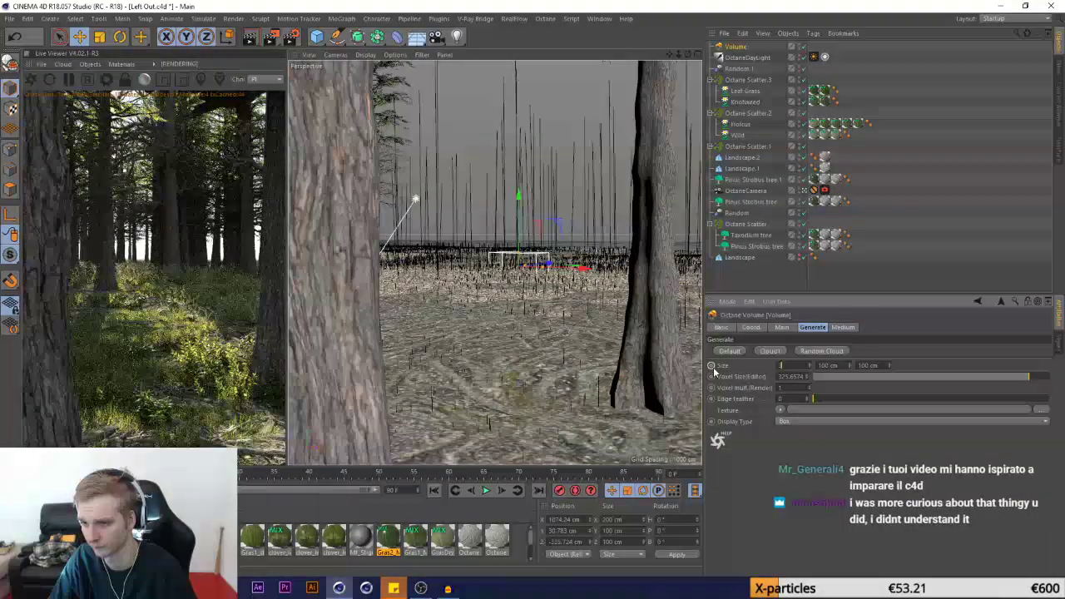
key("r")
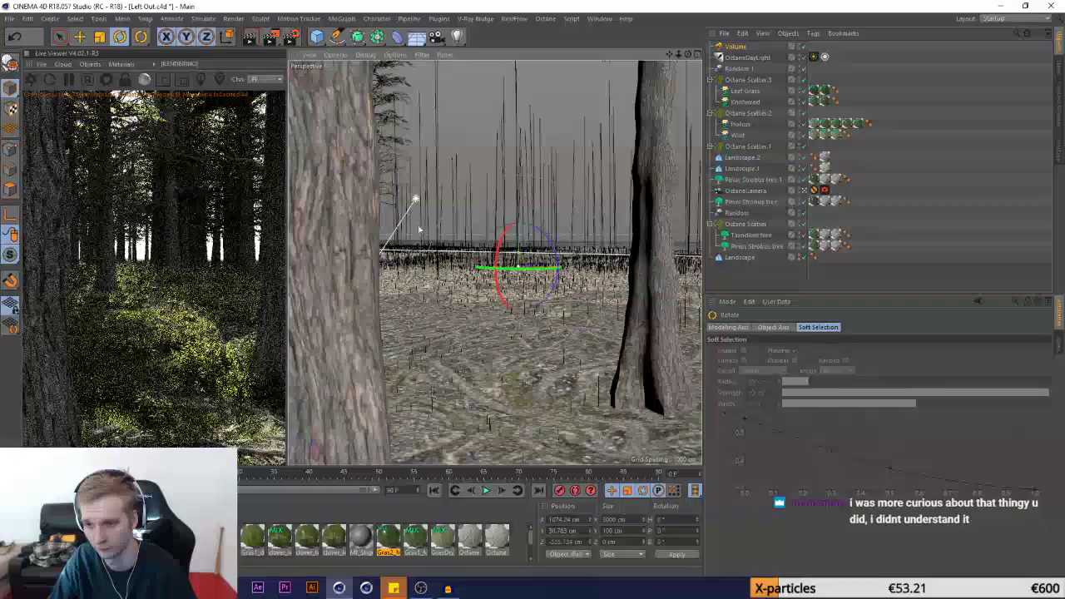
key("ctrl+z")
left_click_drag(522, 268, 437, 256)
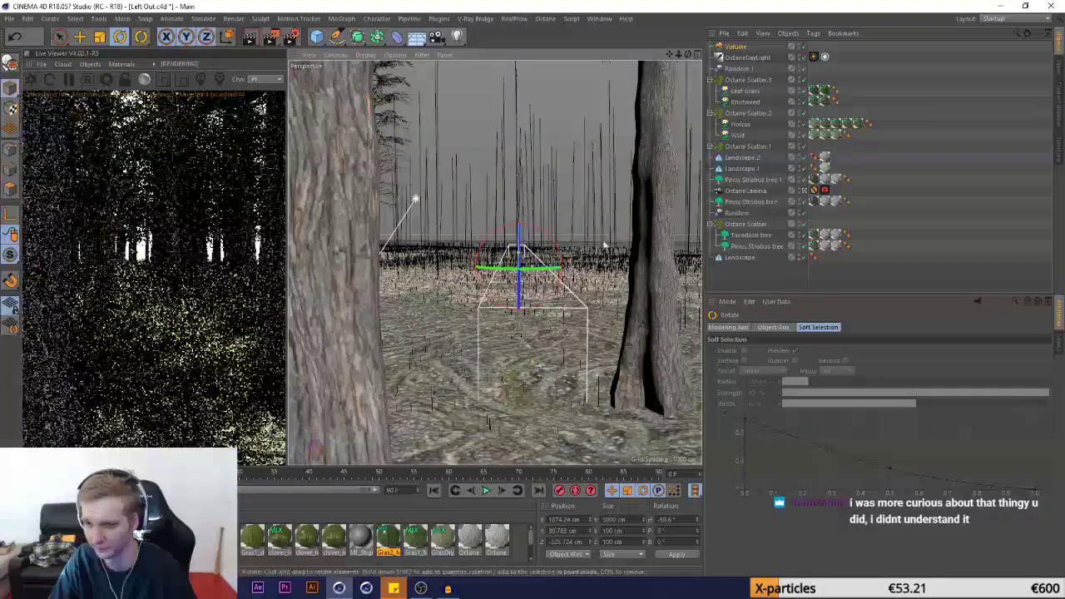
Set the fog volume's X size to 5000 cm and its Y size to 2000 cm
left_click(740, 47)
left_click_drag(802, 366, 744, 369)
type("5000")
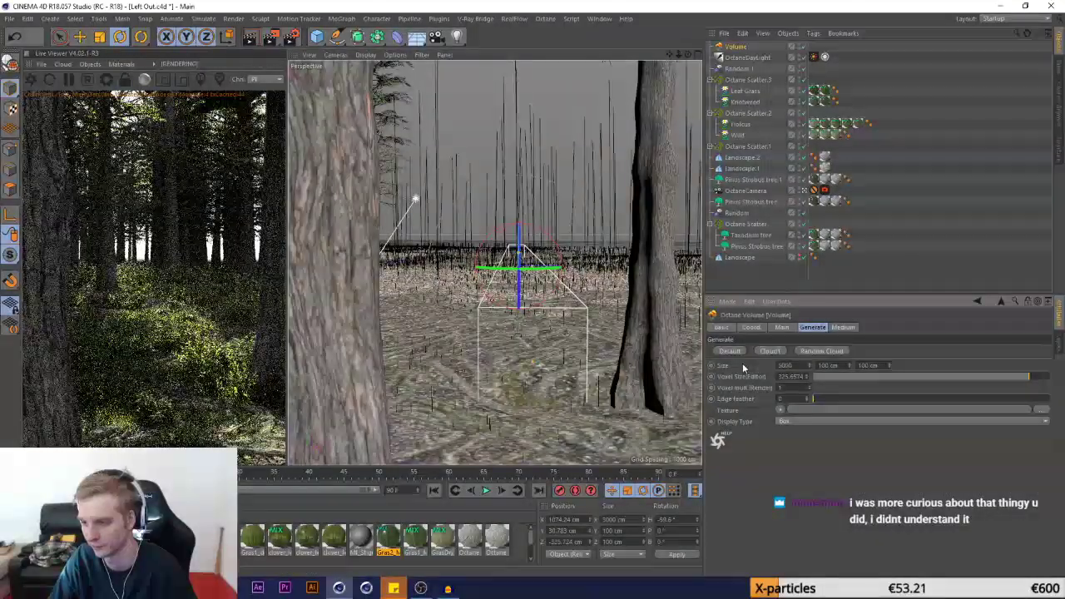
key("Return")
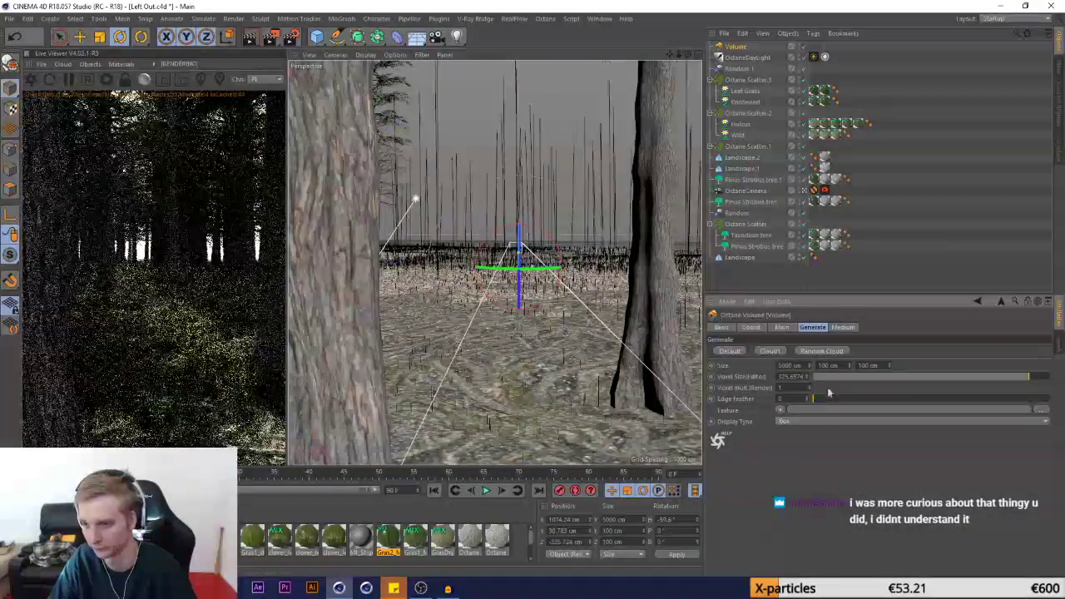
left_click_drag(841, 367, 743, 373)
type("2000")
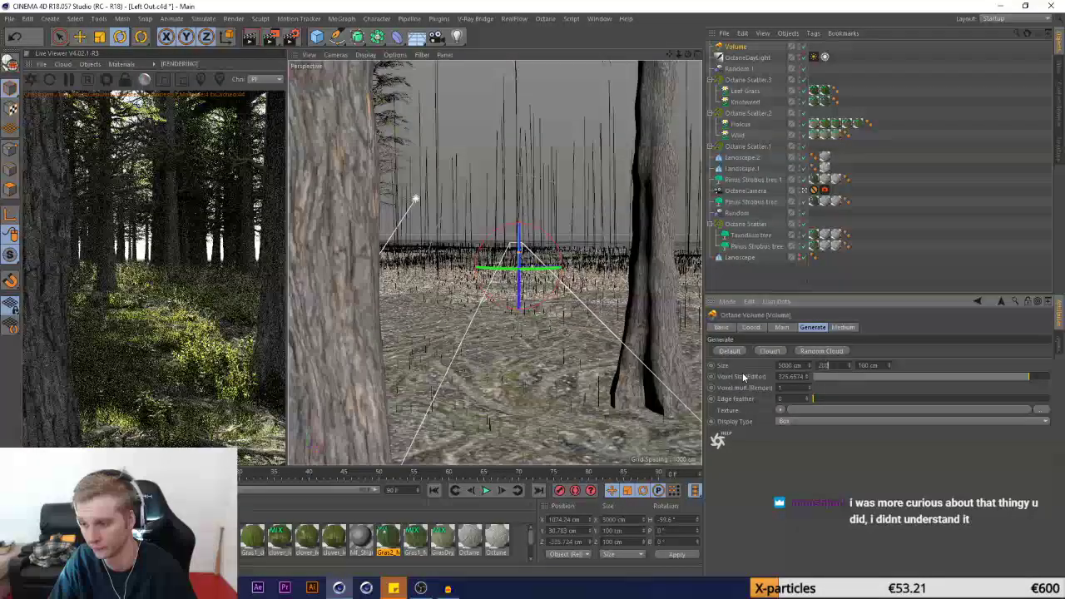
key("Return")
Raise the fog volume to about Y 926 cm and set its Y size to 1500 cm
left_click(80, 36)
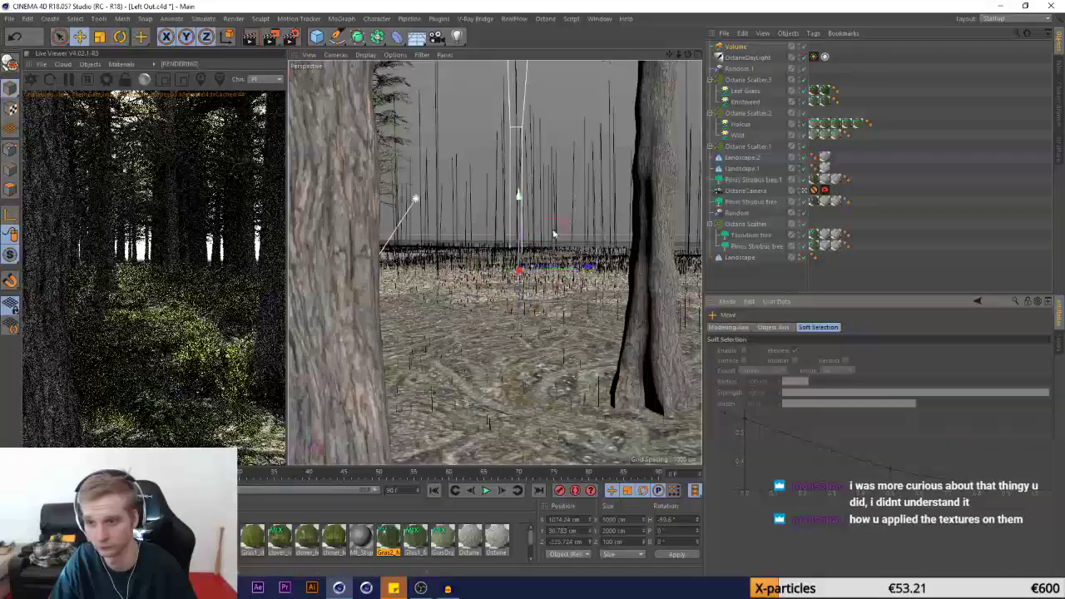
left_click_drag(520, 204, 534, 212)
left_click(738, 47)
left_click_drag(842, 367, 766, 368)
type("1000")
key("Return")
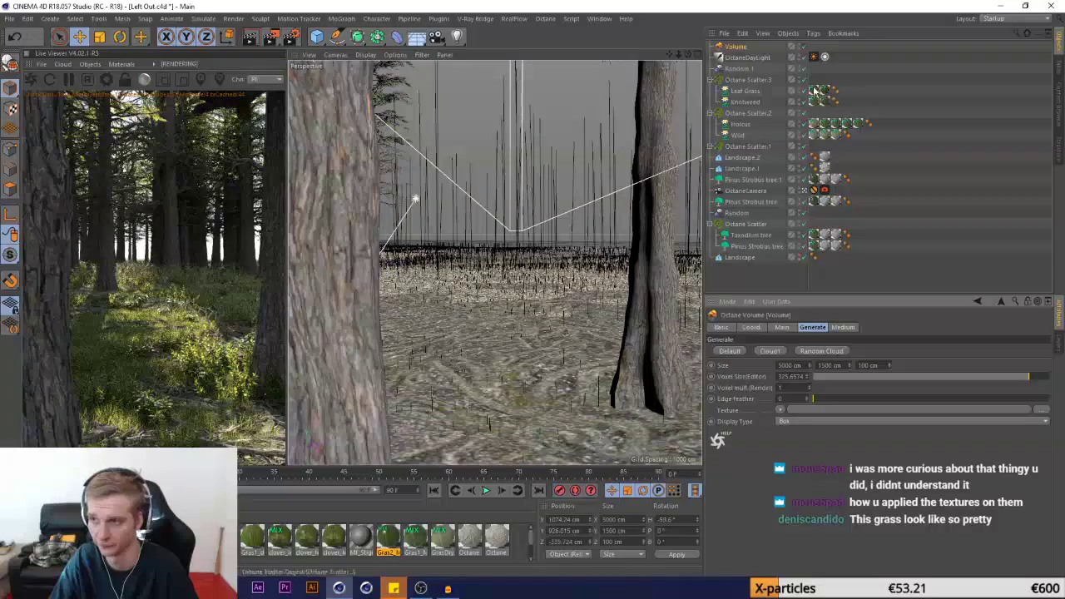
Check the file paths of the scene's textures in the Texture Manager, including the blade_diffuse.jpg grass texture
left_click(599, 18)
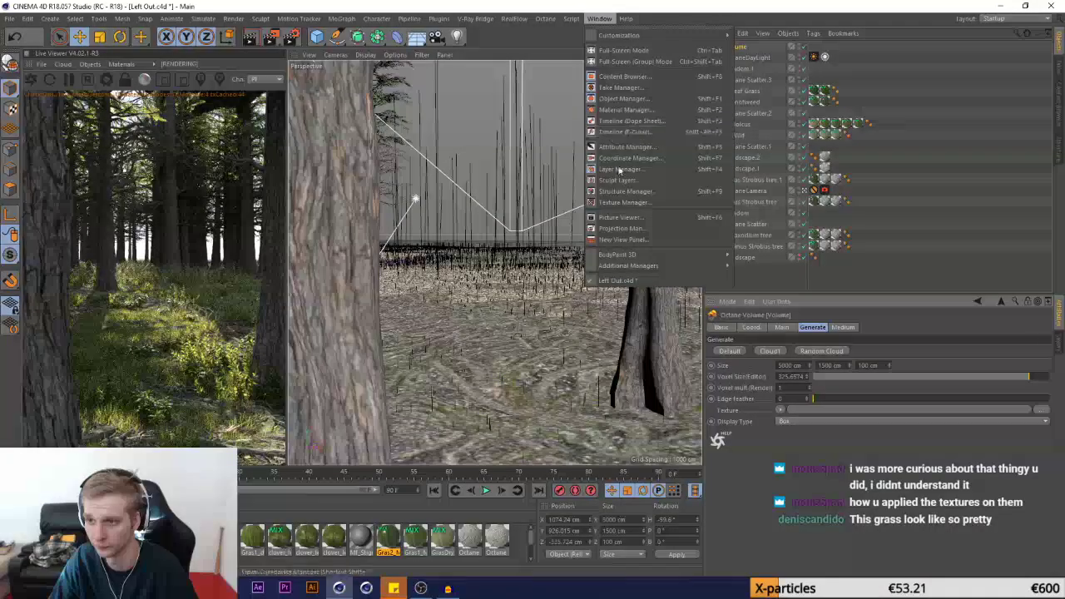
left_click(607, 211)
left_click(690, 71)
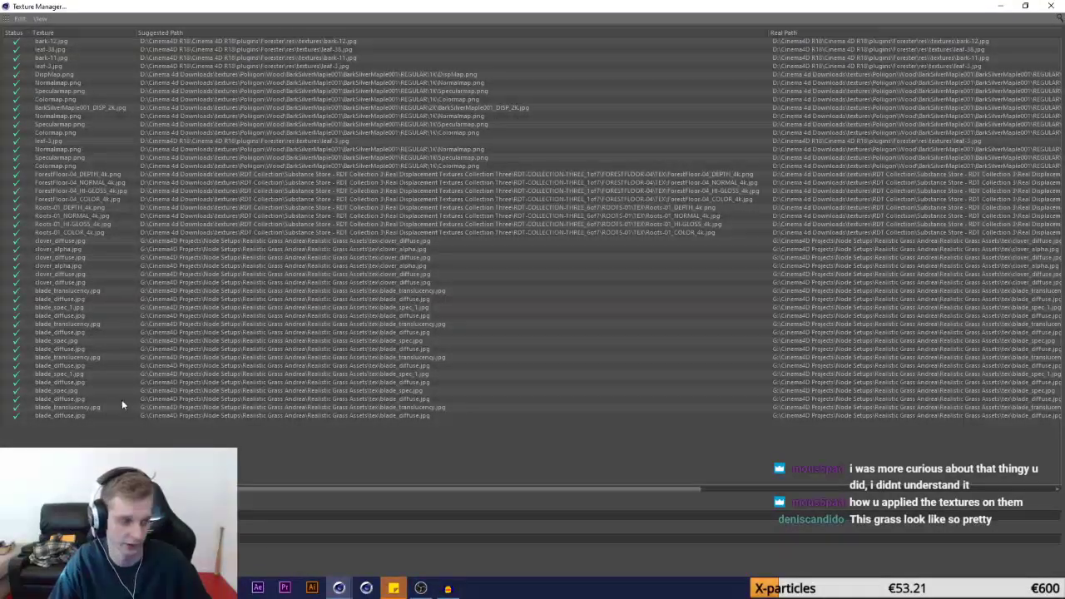
left_click(81, 415)
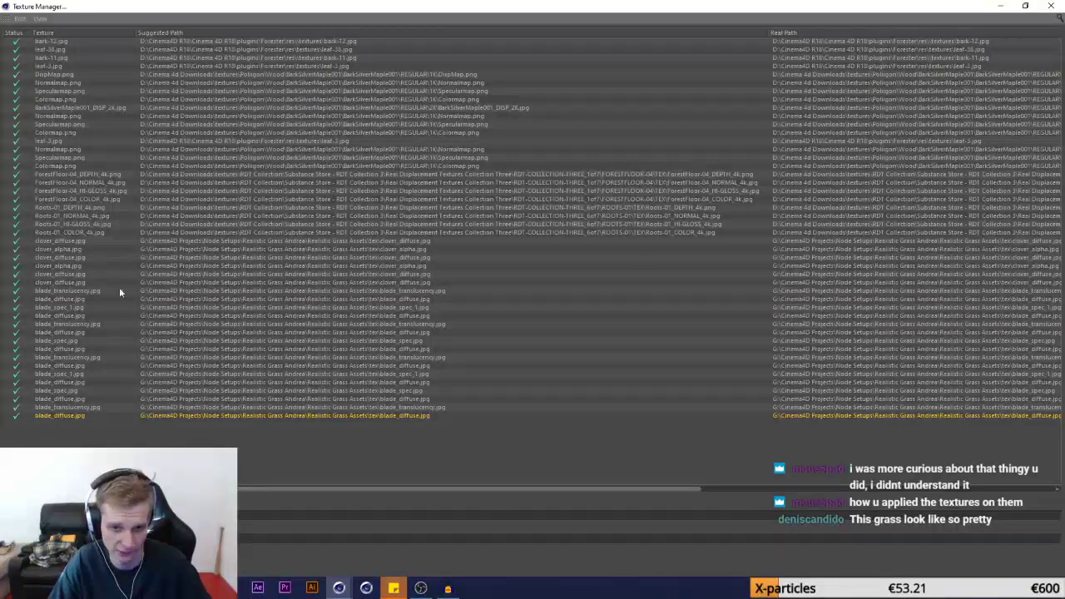
right_click(77, 417)
left_click(376, 465)
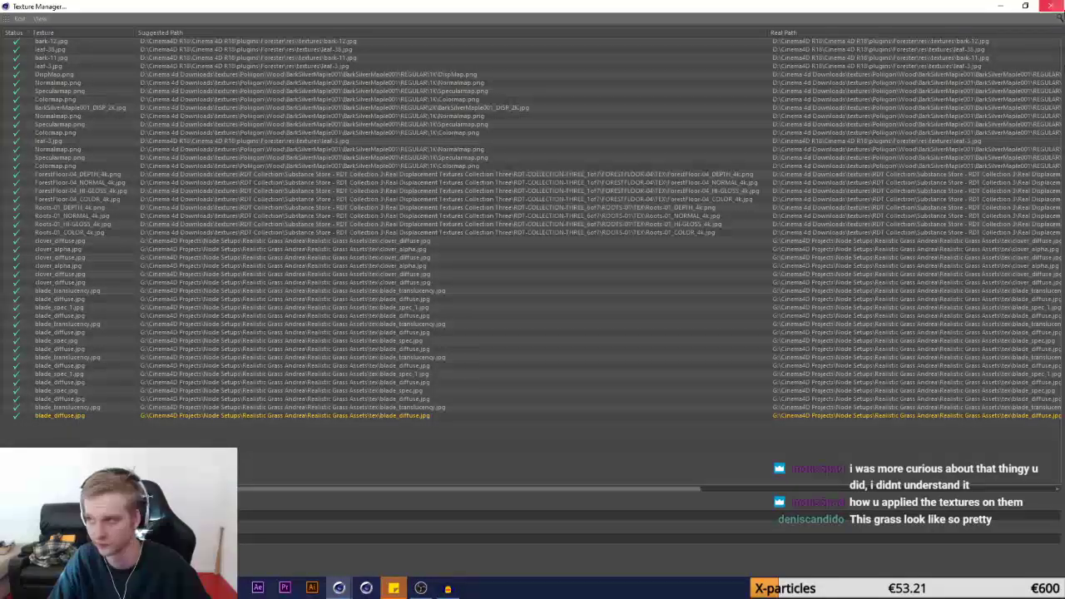
left_click(1052, 6)
Save the scene with the added fog volume
left_click(9, 18)
left_click(28, 111)
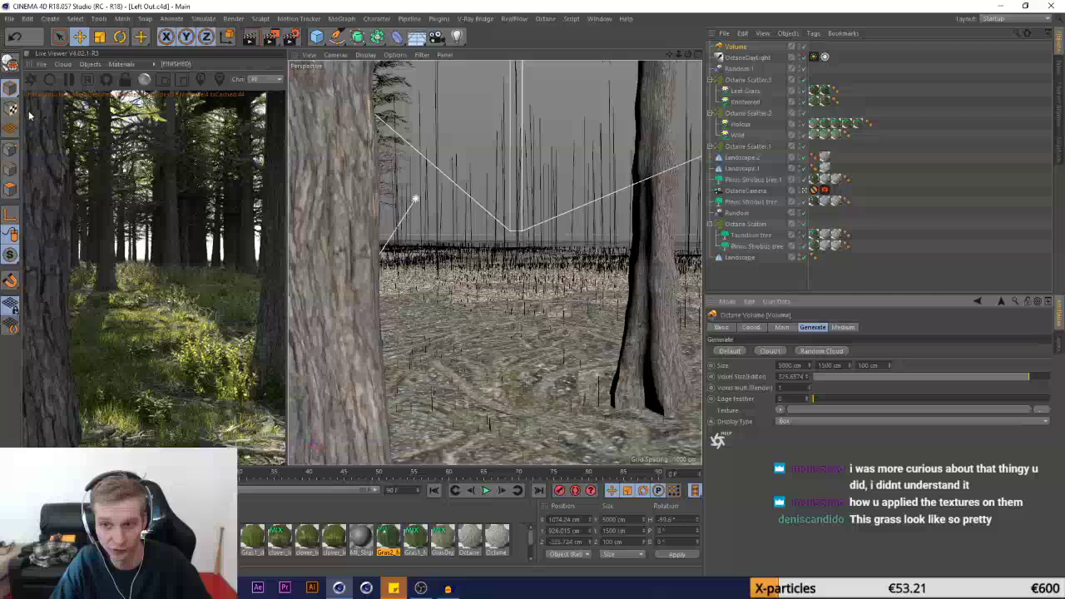
Select the fog volume, set its Y position to 500 cm and lower it to about 487 cm
left_click(735, 288)
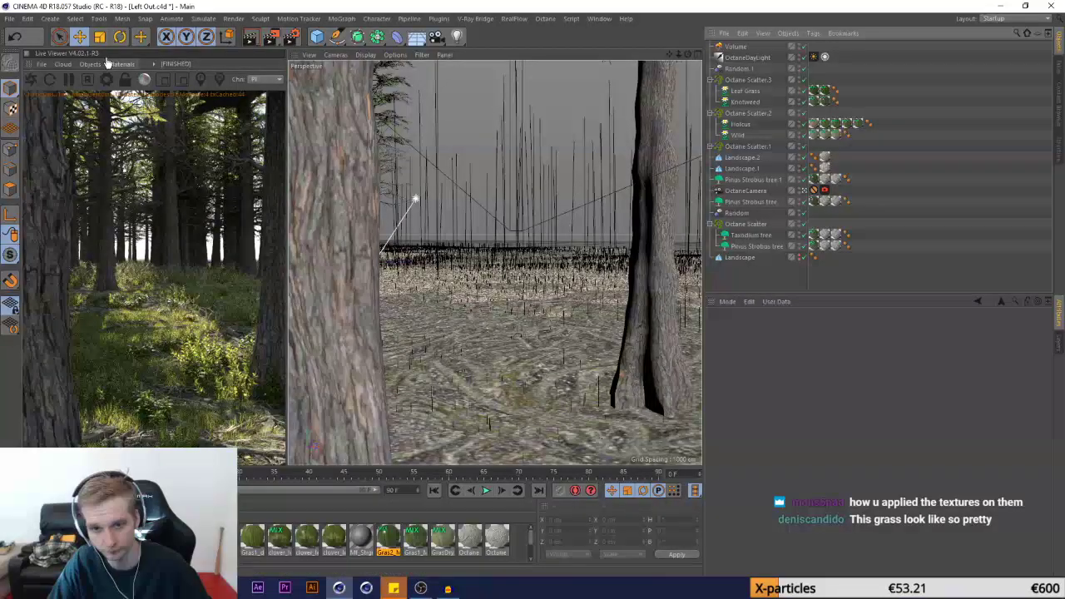
left_click(741, 47)
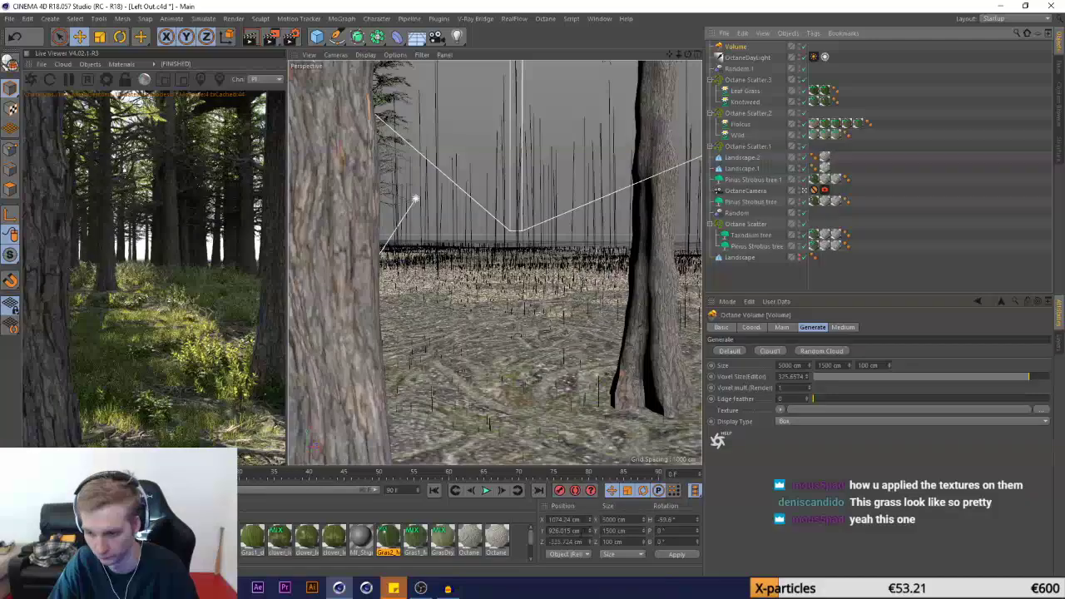
left_click_drag(581, 531, 509, 537)
type("500")
key("Return")
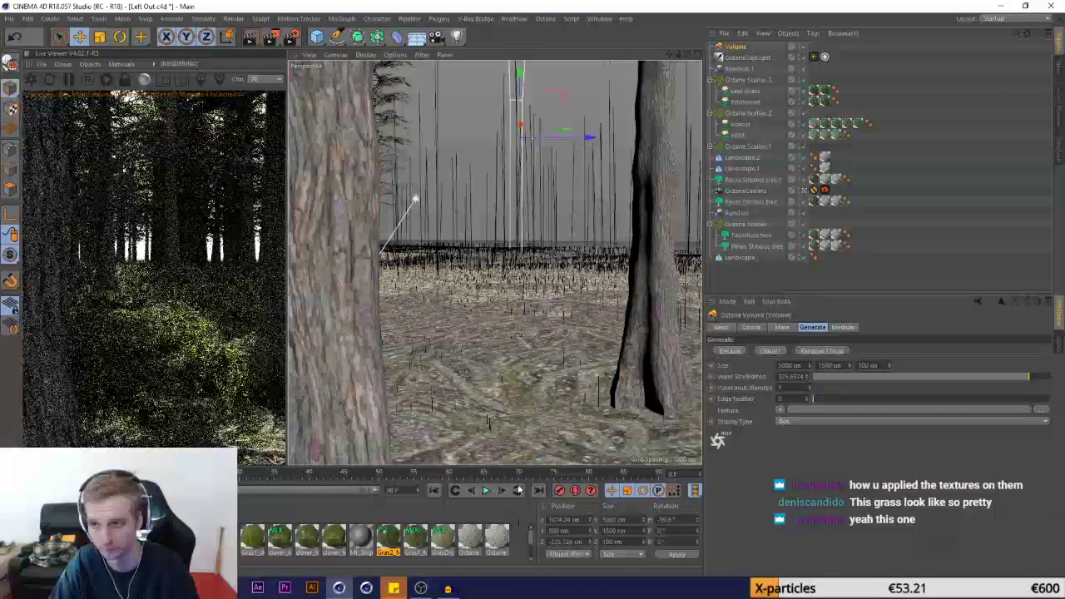
mouse_move(518, 70)
left_mouse_down()
mouse_move(524, 161)
mouse_move(525, 78)
left_mouse_up()
Set the fog volume's Z size to 2000 cm and edge feather to about 0.53, lowering the volume to about Y 116 cm
left_click_drag(859, 367, 956, 381)
type("2000")
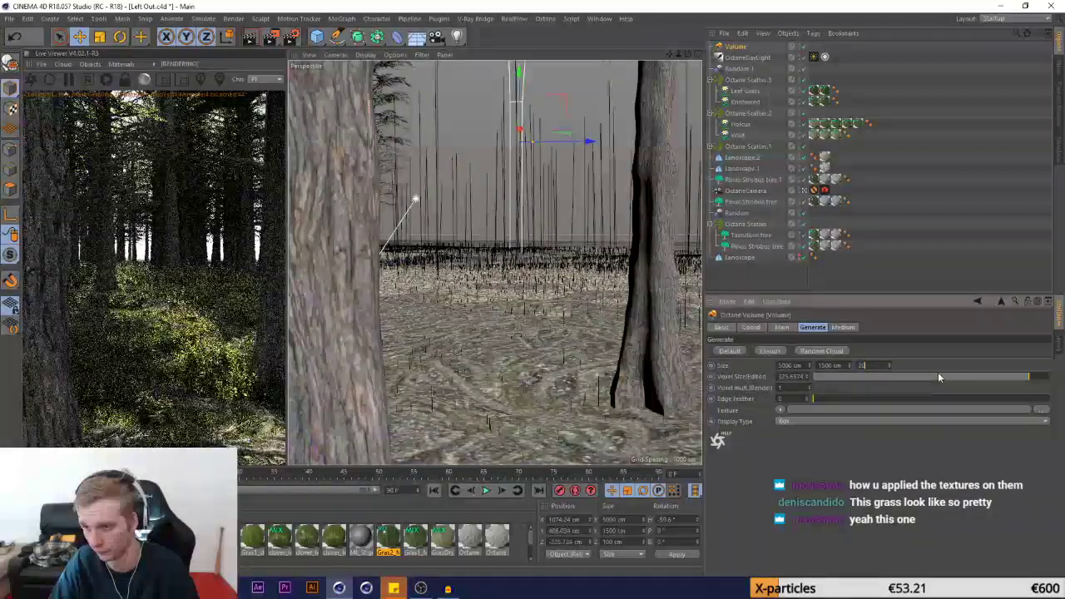
key("Return")
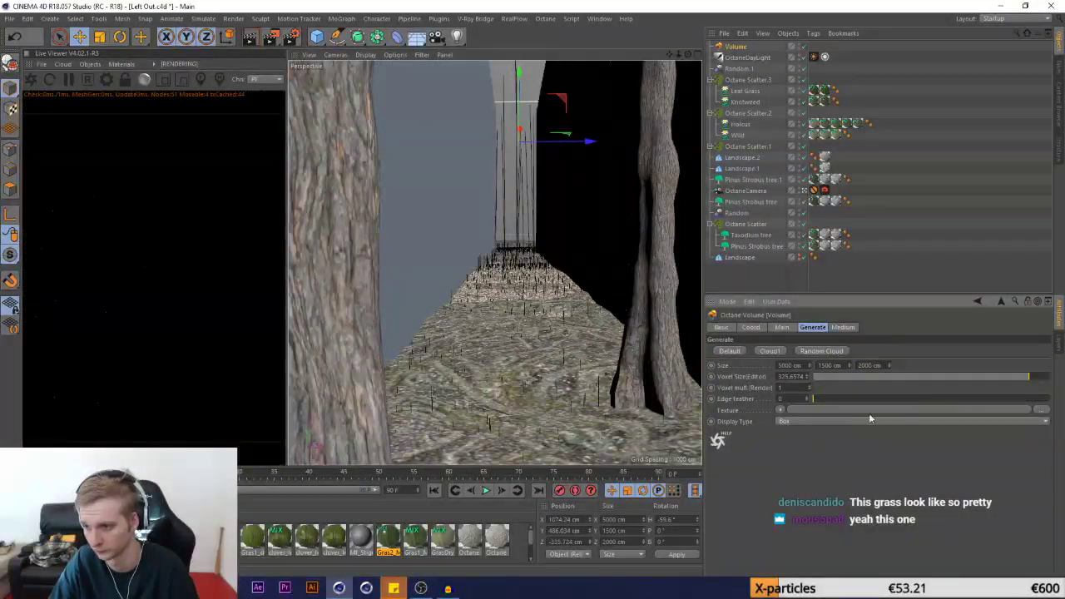
left_click_drag(869, 400, 938, 400)
left_click_drag(516, 77, 516, 246)
Give the fog volume medium's absorption colour a faint warm tint with hue 22° and saturation 2%
left_click(843, 328)
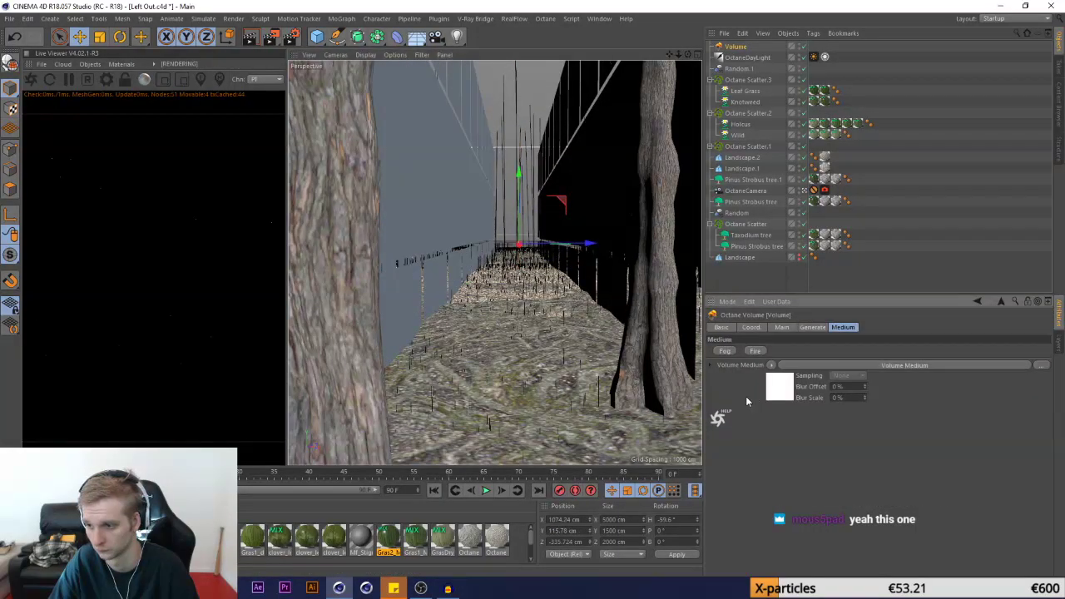
left_click(770, 391)
left_click(715, 353)
left_click(774, 380)
left_click(742, 371)
left_click_drag(741, 385, 828, 393)
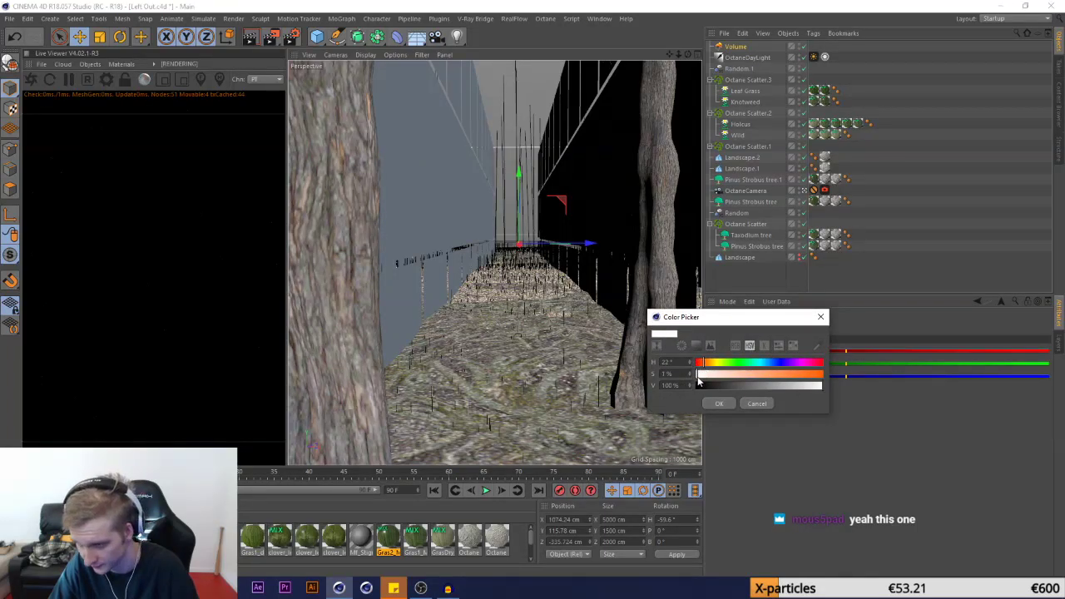
left_click(700, 377)
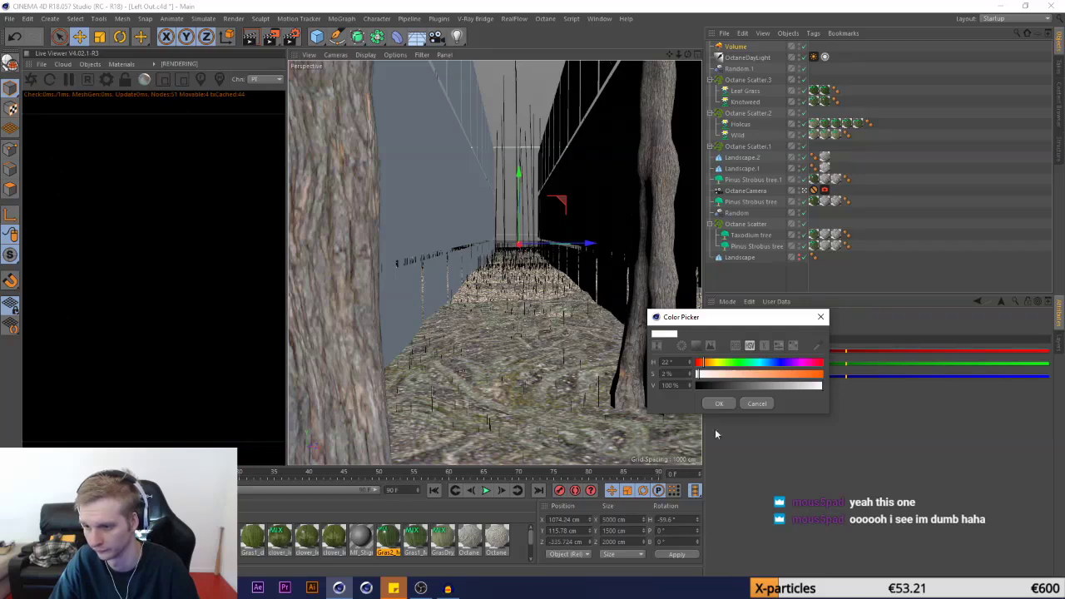
left_click(719, 404)
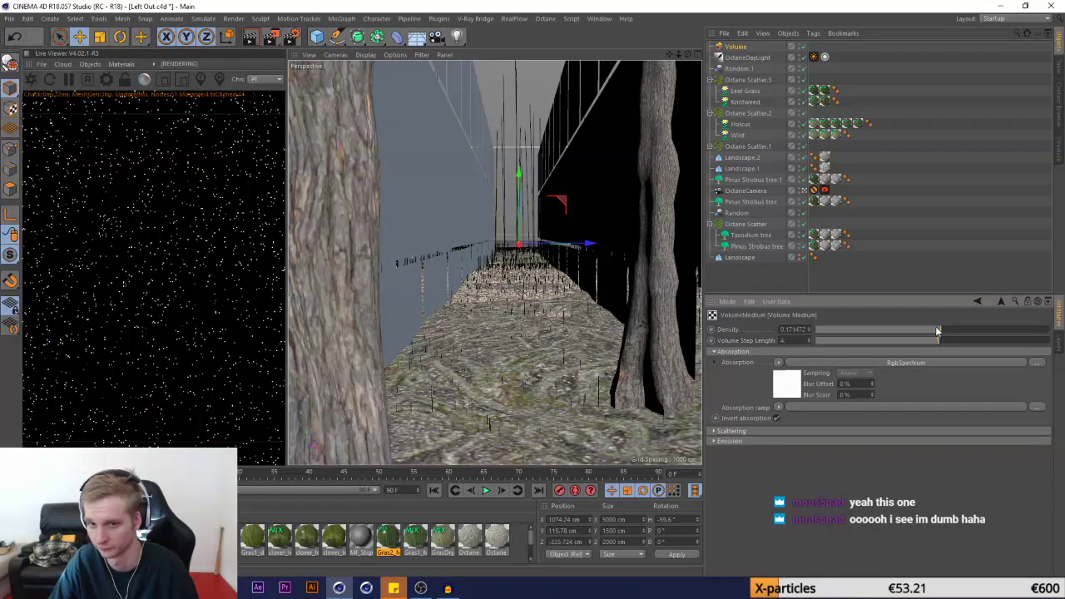
Save the scene with the fog medium's density lowered to about 0.0257
left_click(9, 19)
left_click(35, 109)
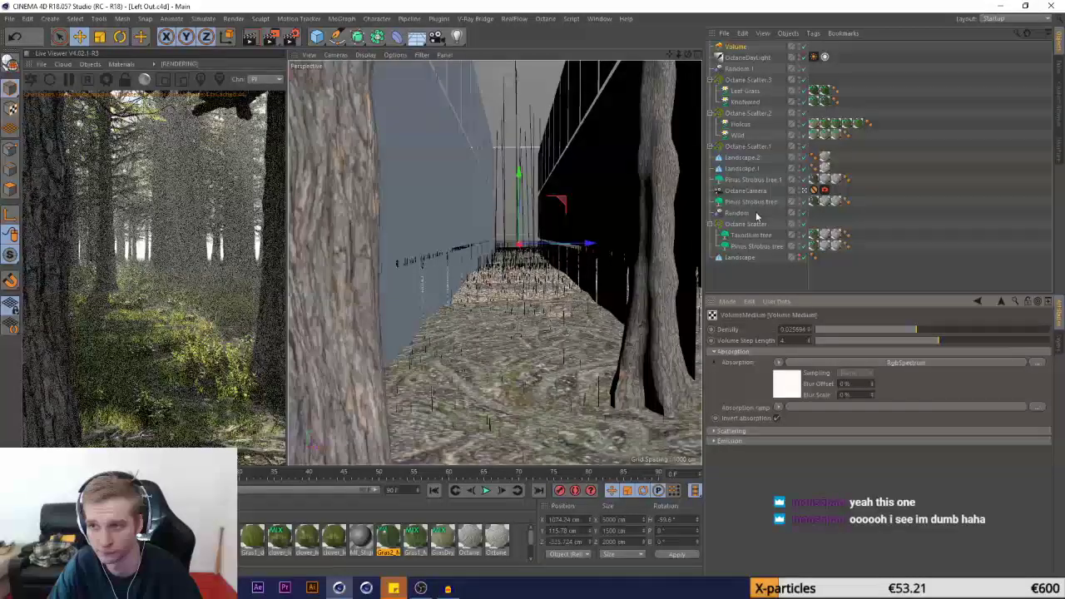
Open the bark material of Pinus Strobus tree.1, check its displacement settings and disable the displacement channel
left_click(679, 158)
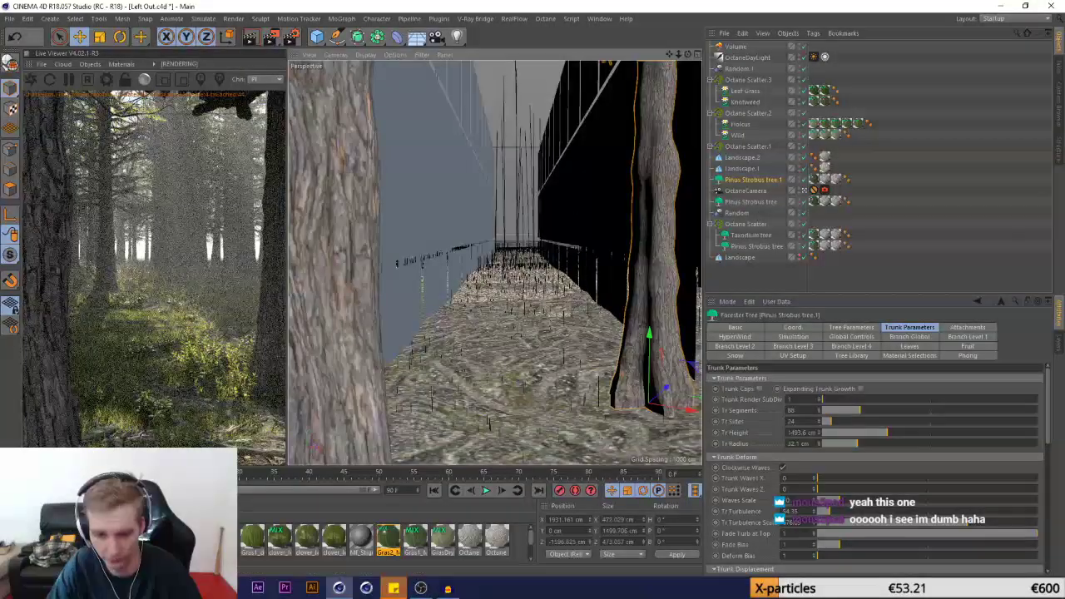
scroll(398, 548, "down", 2)
double_click(389, 521)
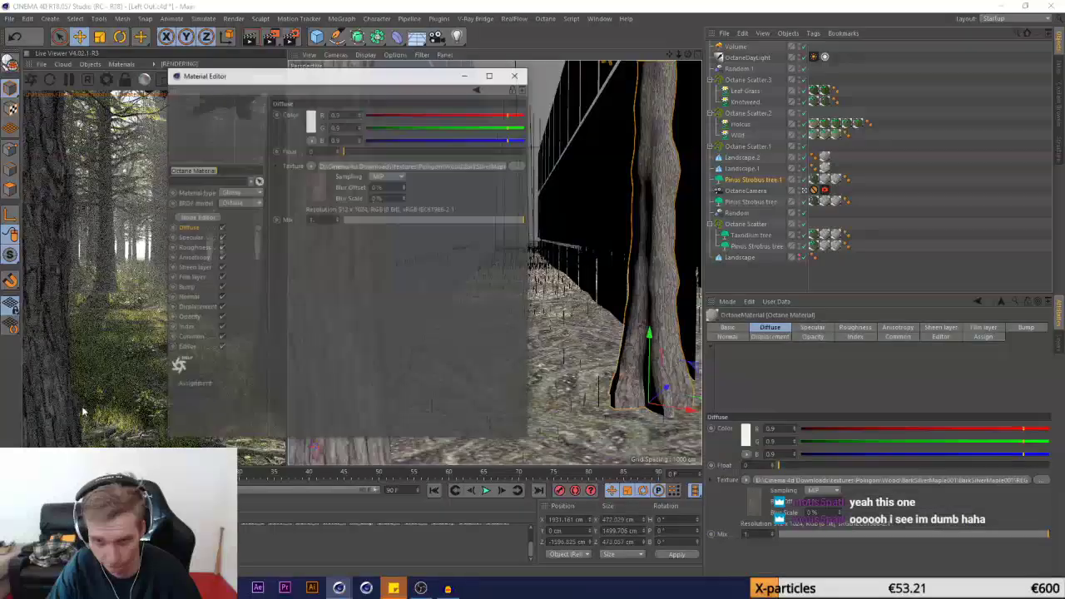
left_click(193, 308)
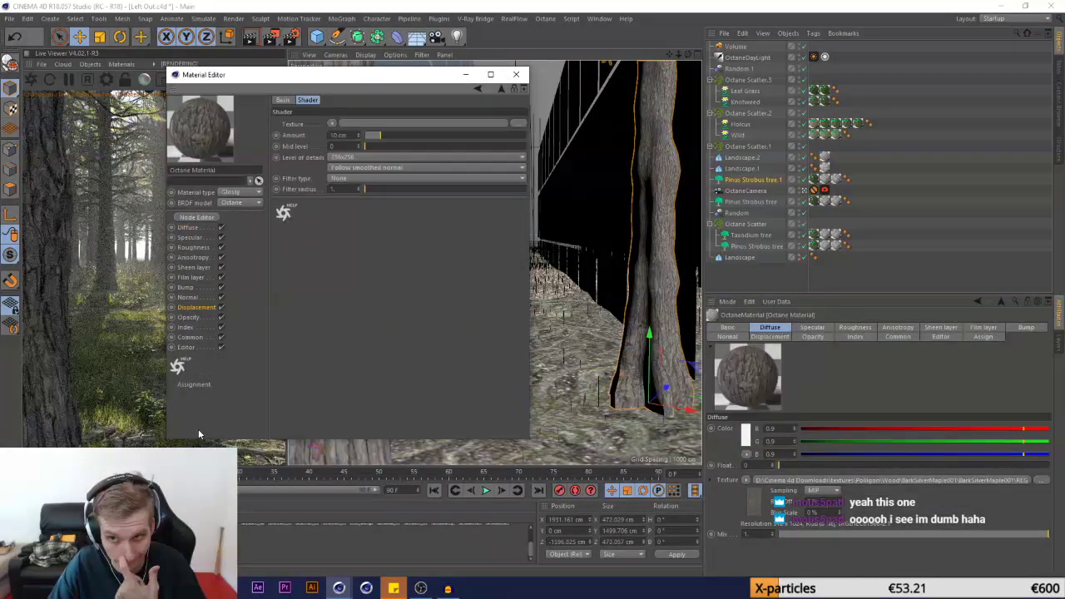
left_click(389, 523)
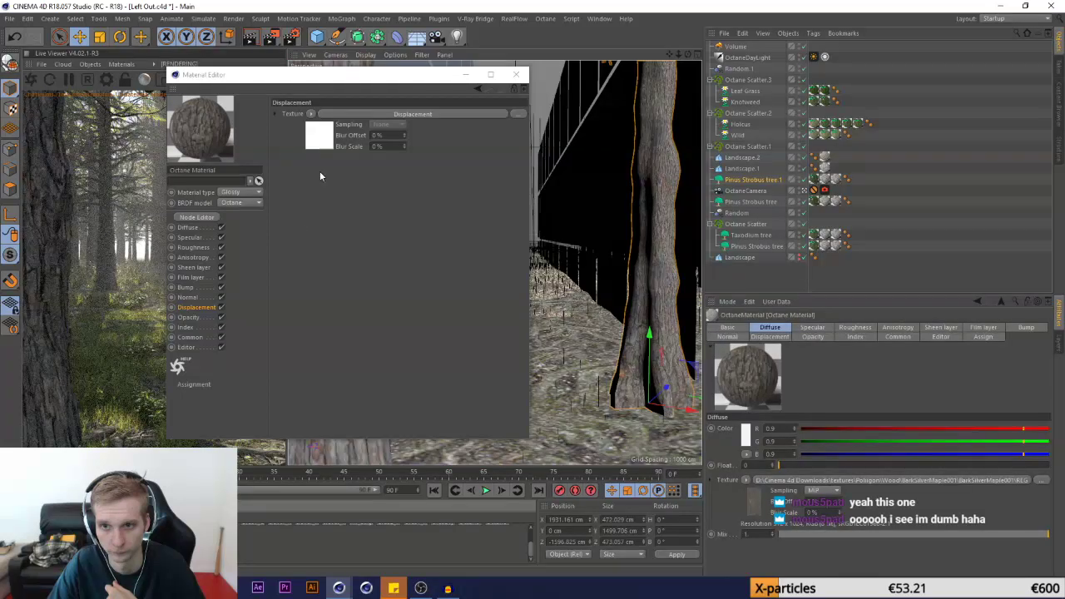
left_click(315, 147)
left_click(332, 123)
left_click(278, 275)
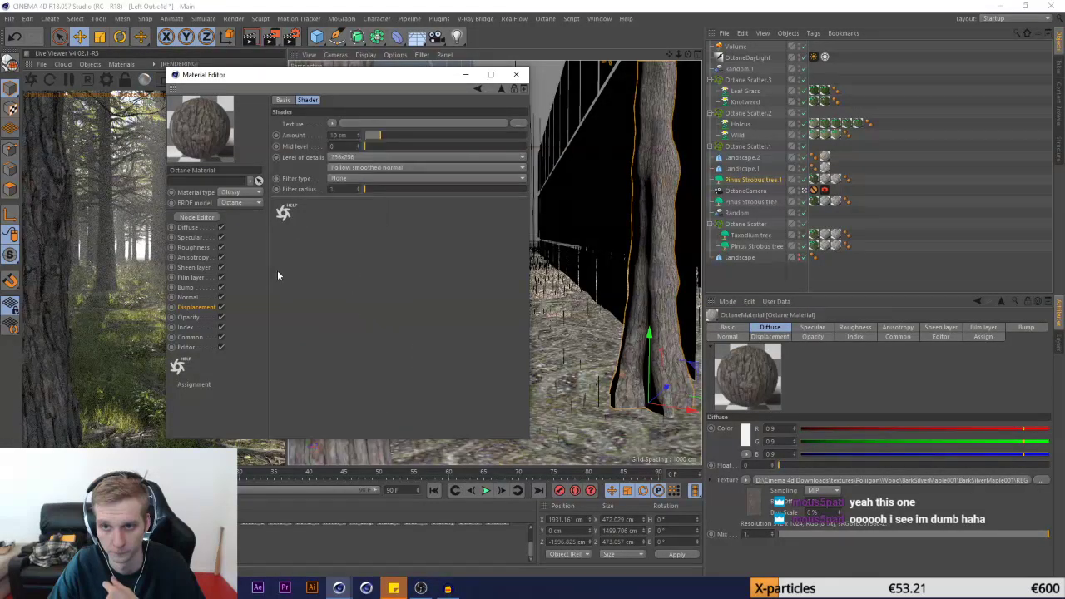
left_click(531, 547)
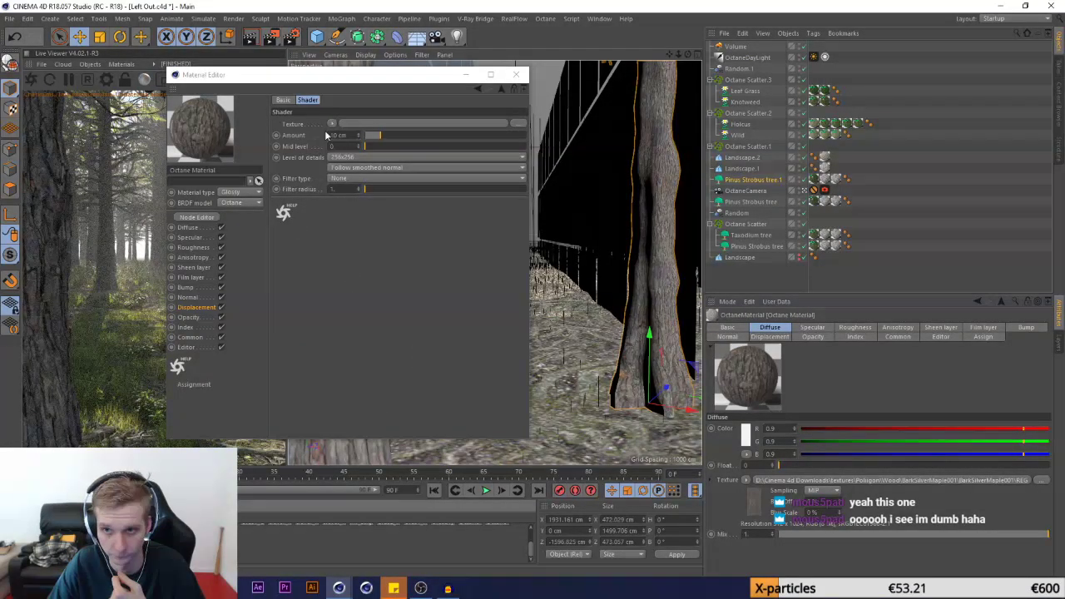
left_click(221, 308)
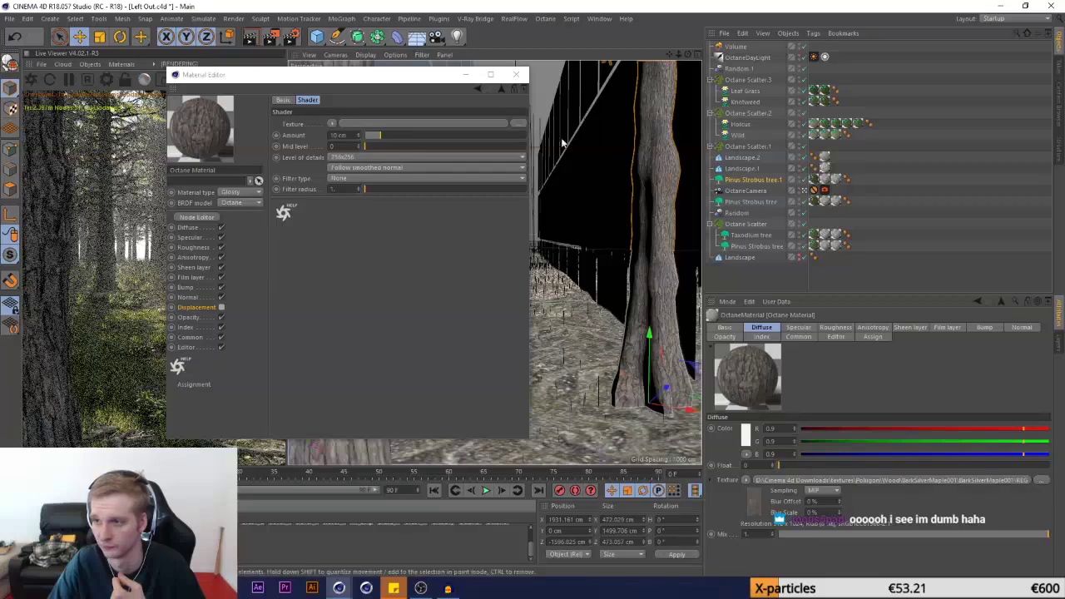
left_click(516, 75)
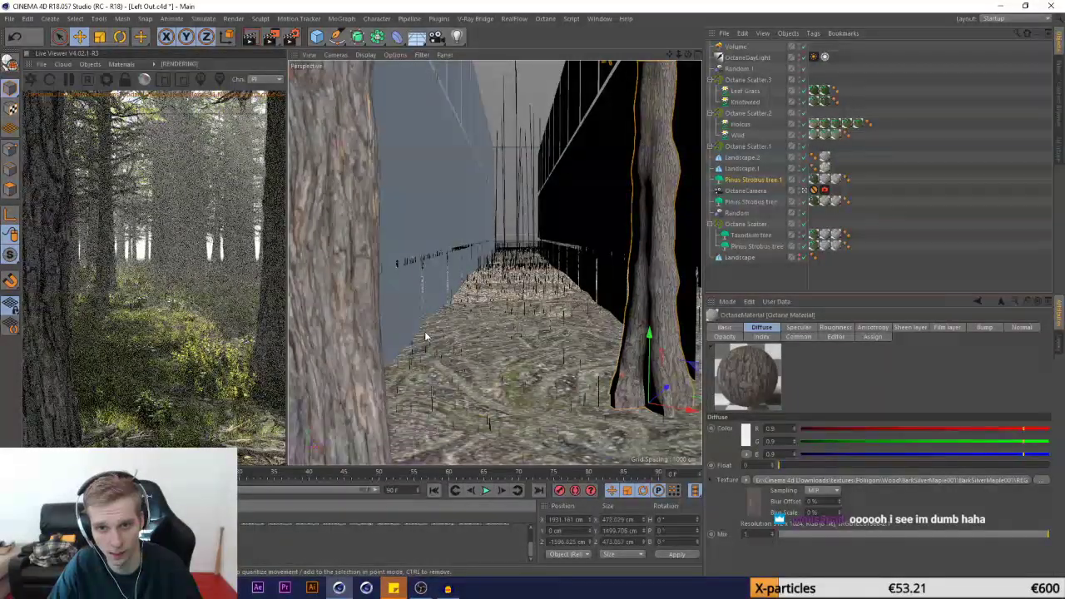
Set the fog medium's scattering phase to about 0.53 and save the scene
left_click(814, 47)
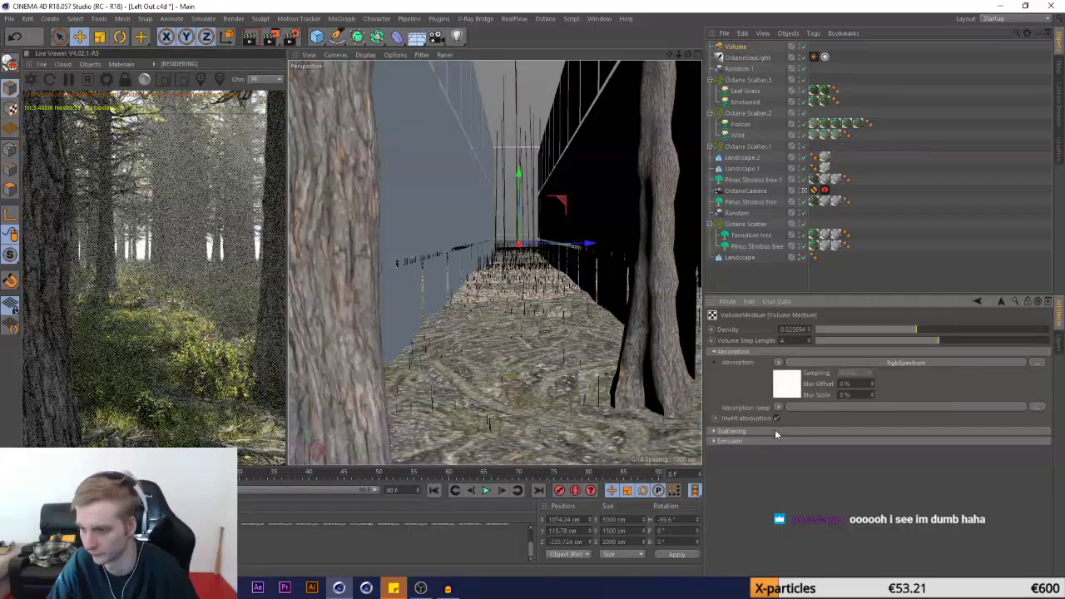
left_click(729, 431)
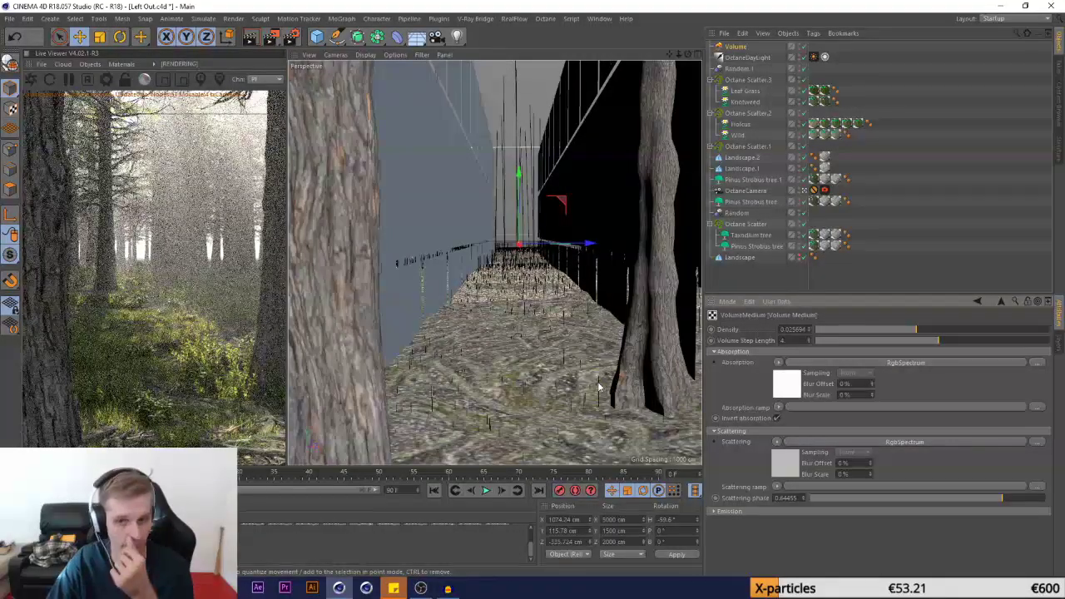
left_click(988, 496)
left_click(10, 19)
left_click(24, 111)
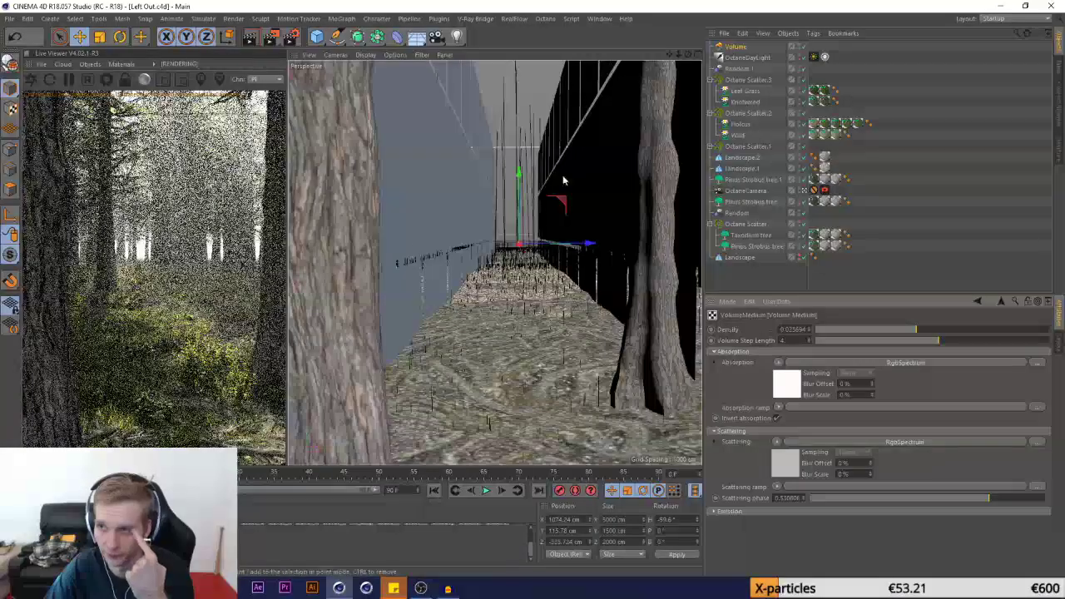
Lower the fog medium's density to about 0.0095 and save the scene
left_click(725, 33)
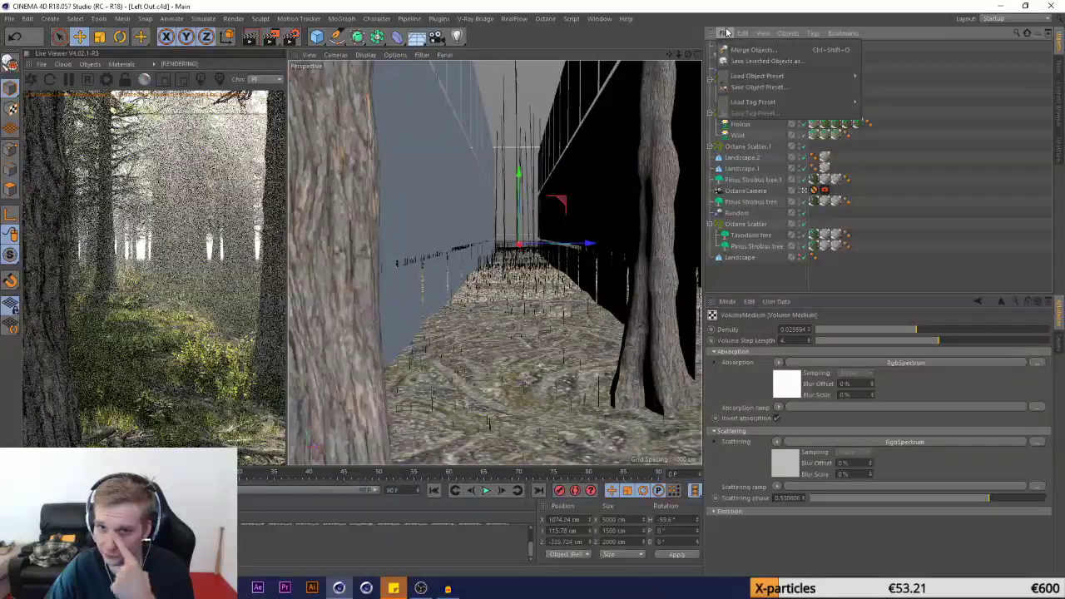
left_click(904, 331)
left_click(905, 331)
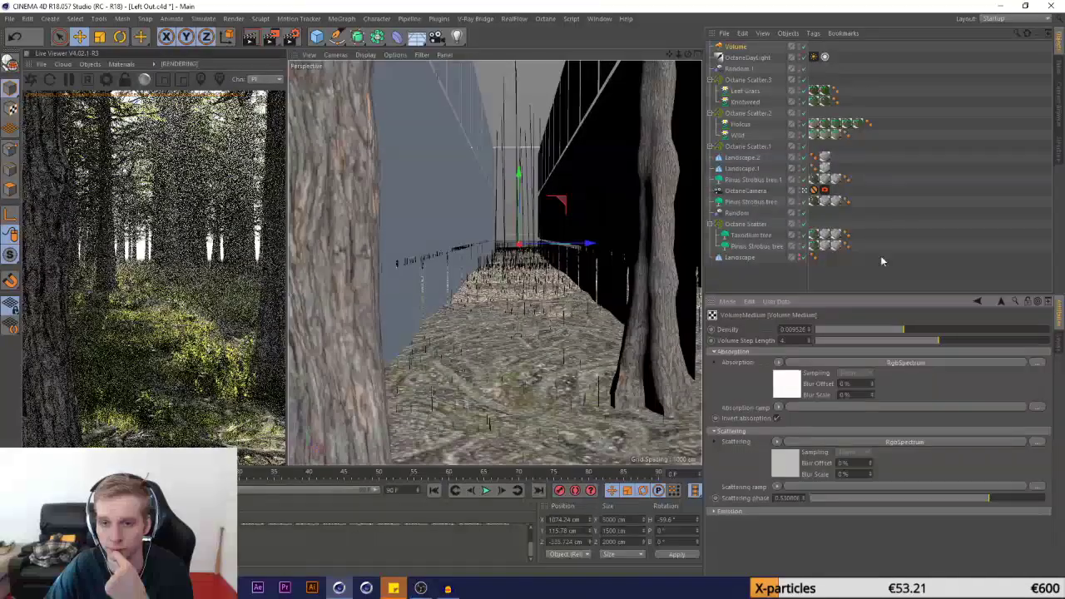
left_click(9, 18)
left_click(37, 111)
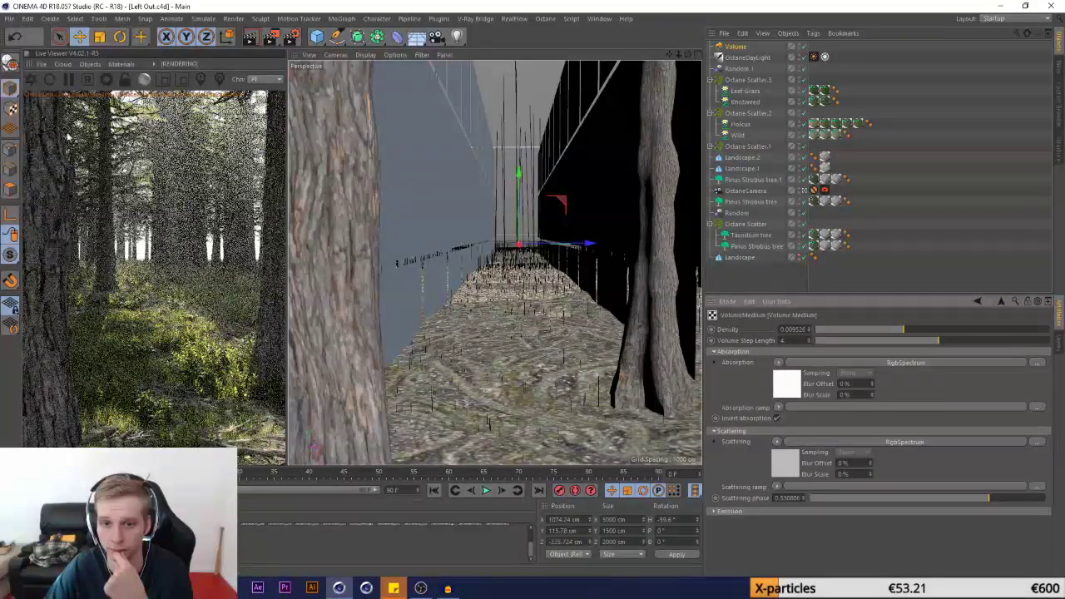
left_click(725, 34)
left_click(707, 5)
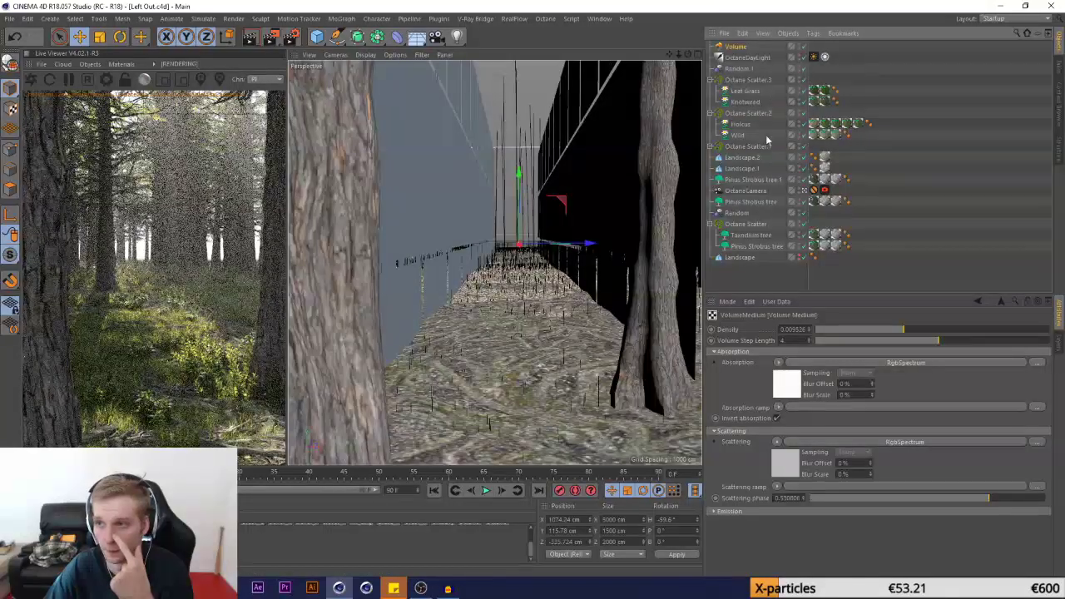
Raise the fog medium's density to about 0.0157 and warm its absorption colour to RGB of about 1, 0.916, 0.87
left_click(736, 47)
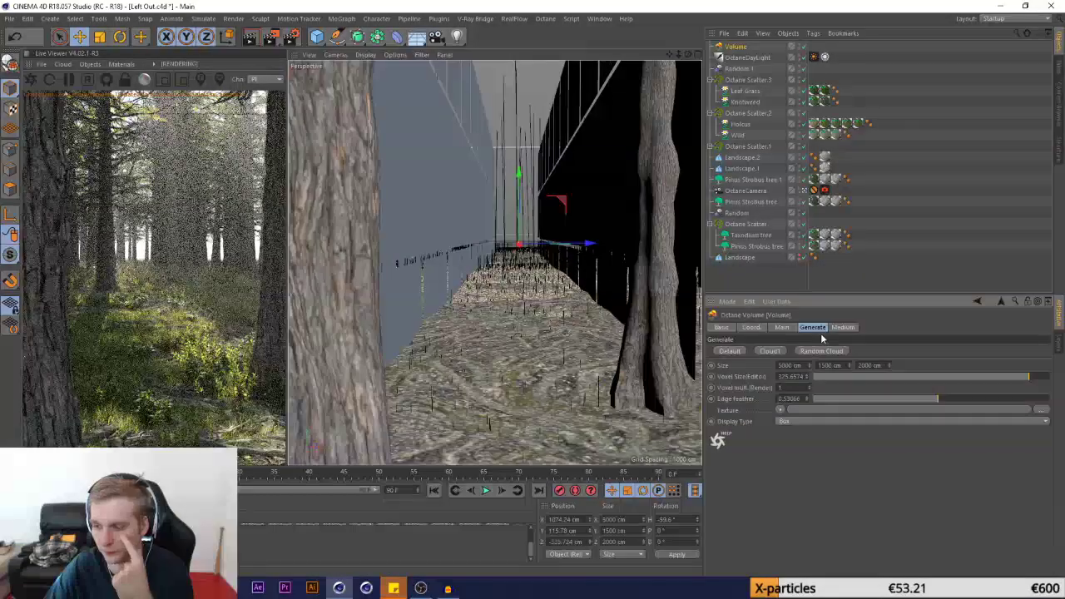
left_click(843, 328)
left_click(825, 374)
left_click_drag(914, 334, 911, 335)
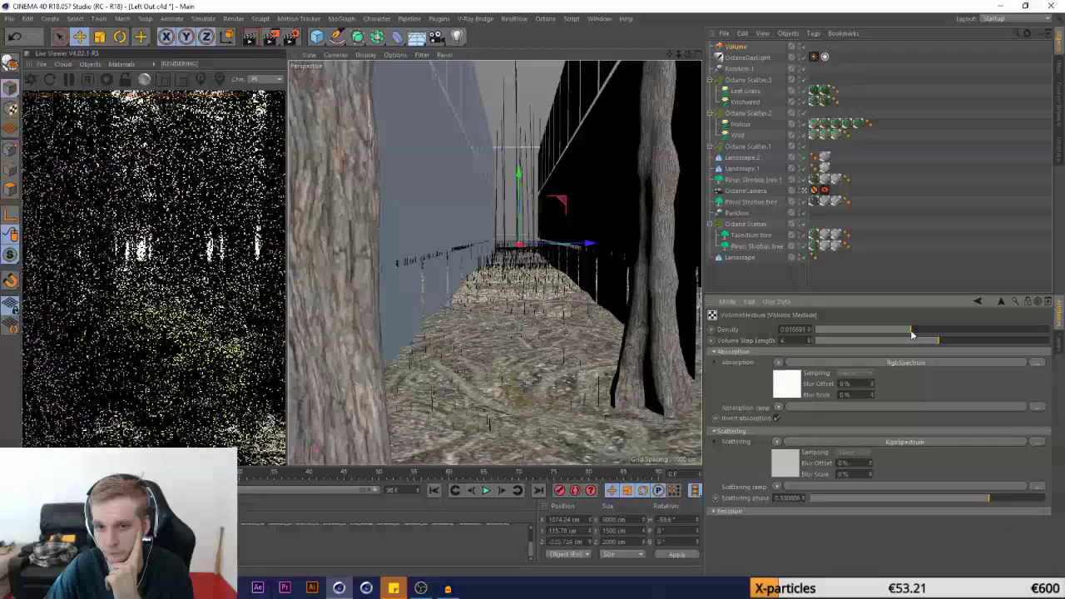
left_click(785, 385)
left_click(740, 358)
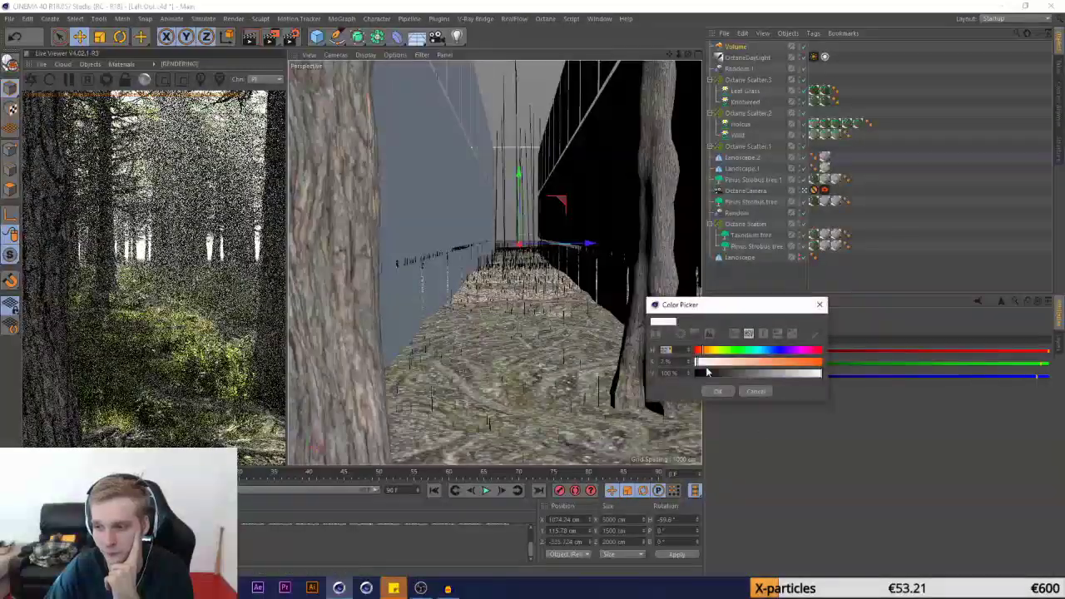
left_click(717, 391)
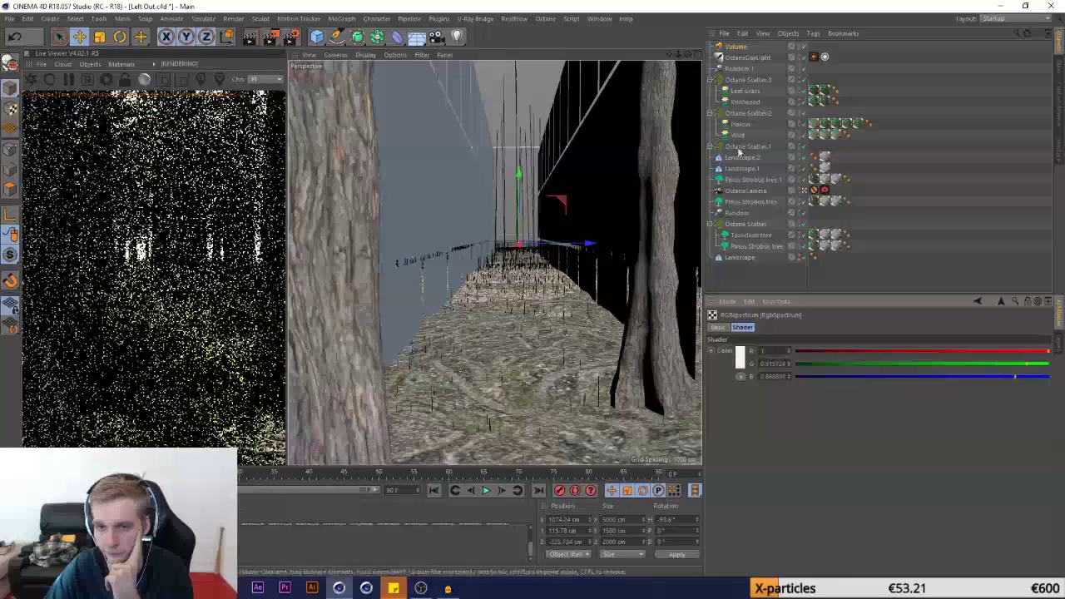
Start merging an object into the scene and browse to the Models folder inside Cinema 4d Downloads on drive D
left_click(724, 33)
left_click(740, 59)
key("Escape")
left_click(724, 33)
left_click(740, 47)
left_click(67, 228)
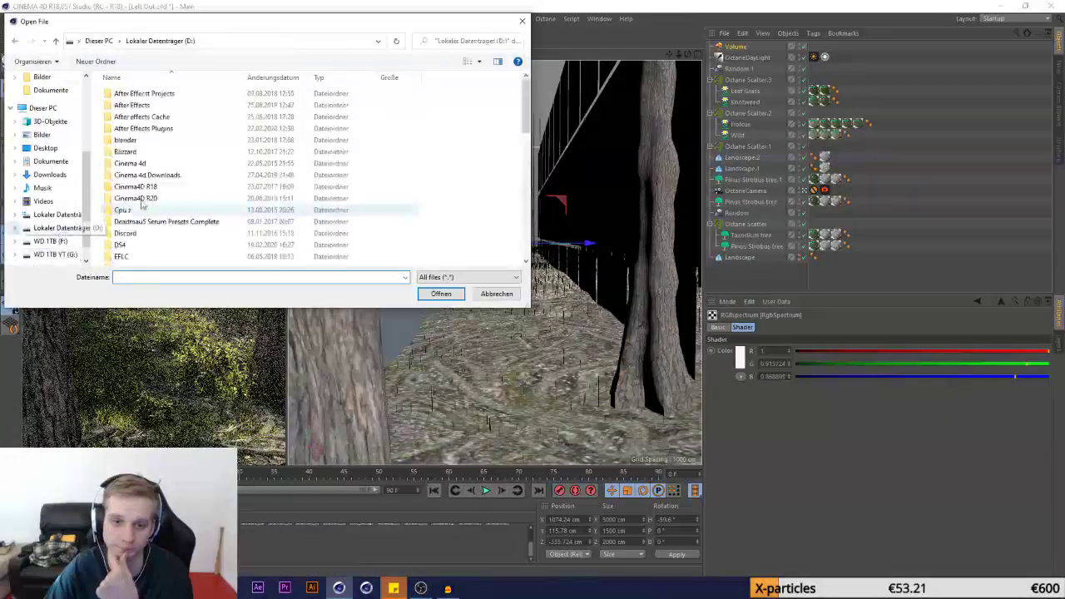
double_click(146, 175)
scroll(140, 216, "down", 3)
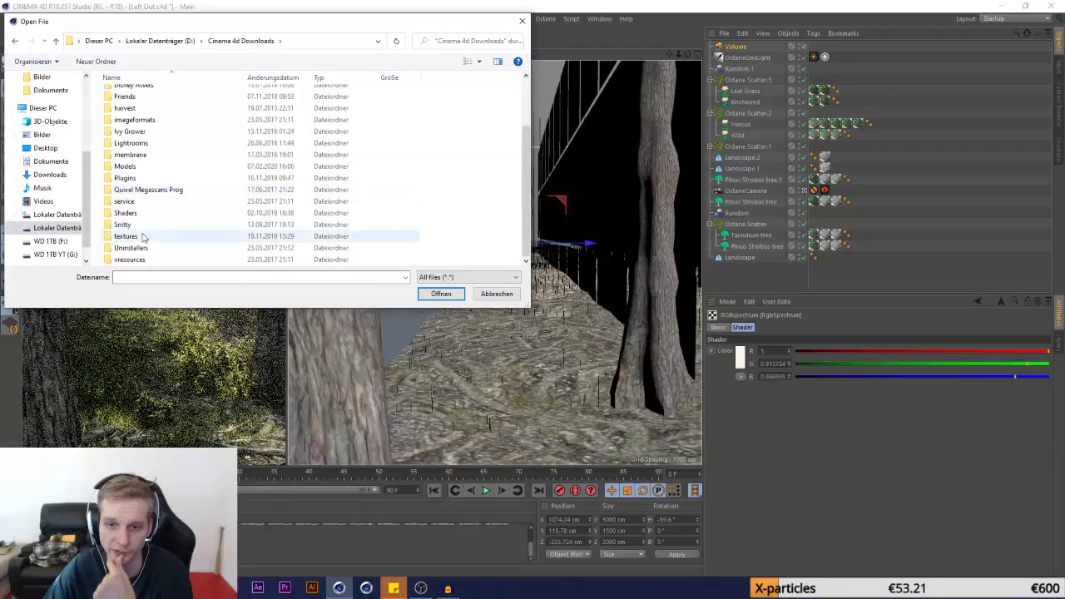
double_click(126, 167)
Browse from the Models folder to the Free Stuff folder inside Quixel Megascans
scroll(183, 208, "down", 5)
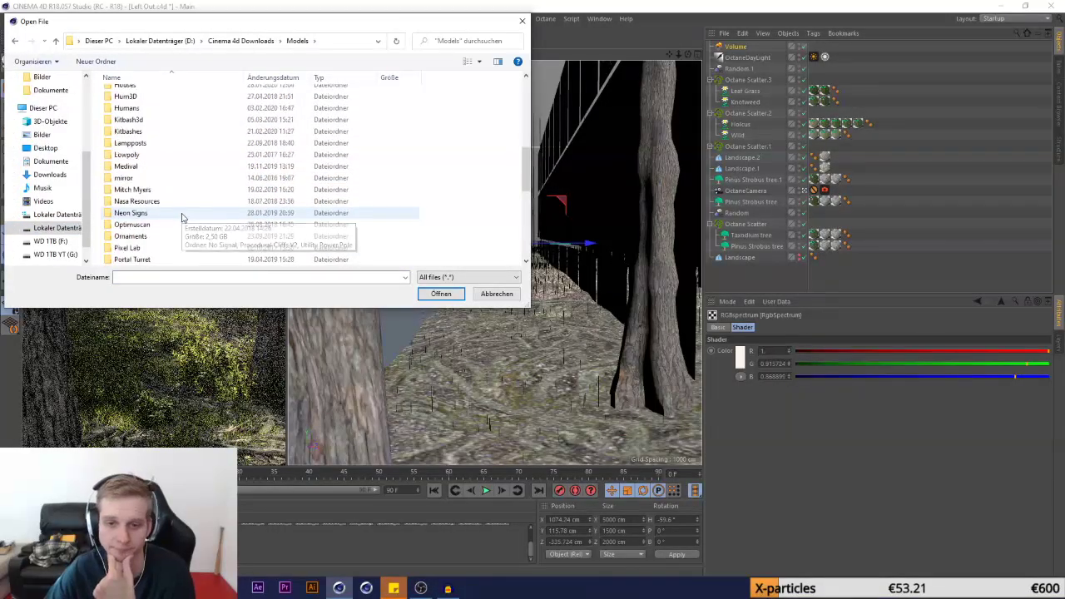
scroll(179, 215, "up", 4)
scroll(165, 210, "down", 15)
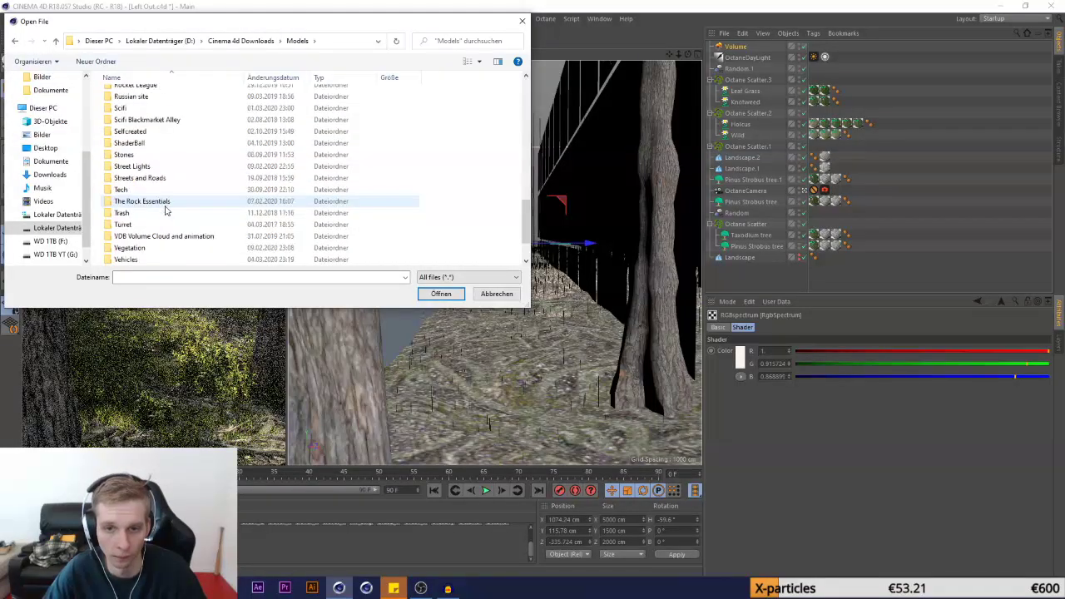
scroll(165, 210, "up", 3)
double_click(138, 107)
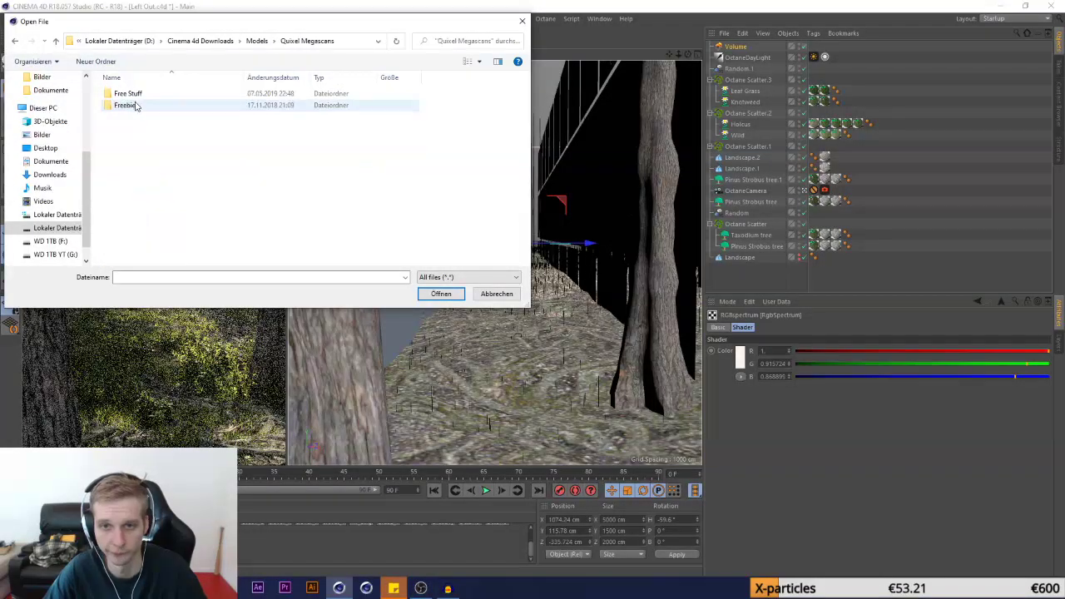
double_click(129, 93)
Import the siEoZ_LOD0 model from the Rock Assembly Cliffs folder with the default FBX import settings
left_click(146, 176)
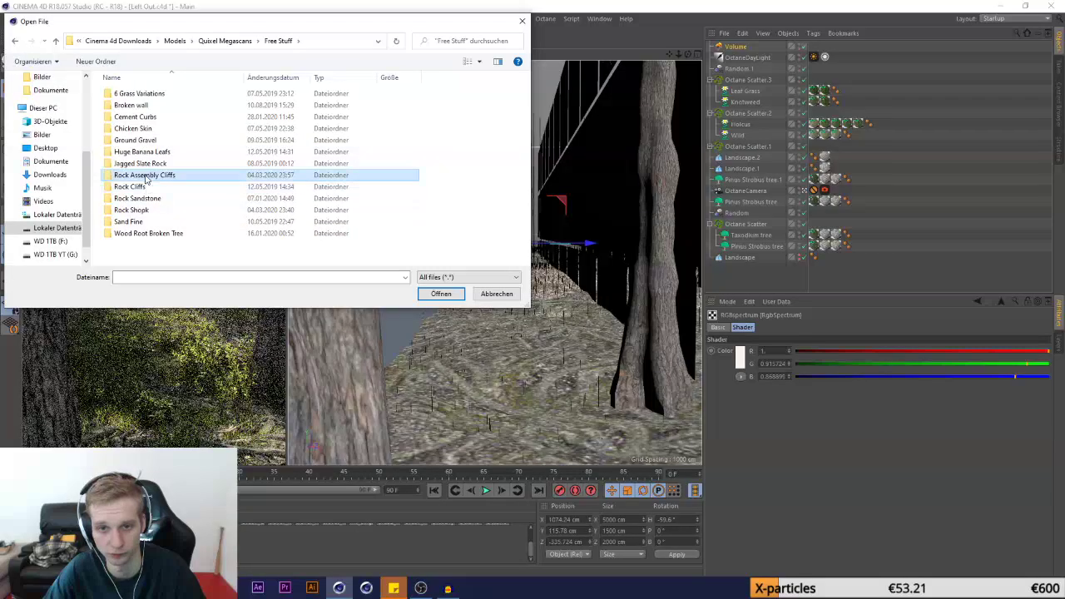
double_click(146, 176)
scroll(215, 163, "down", 3)
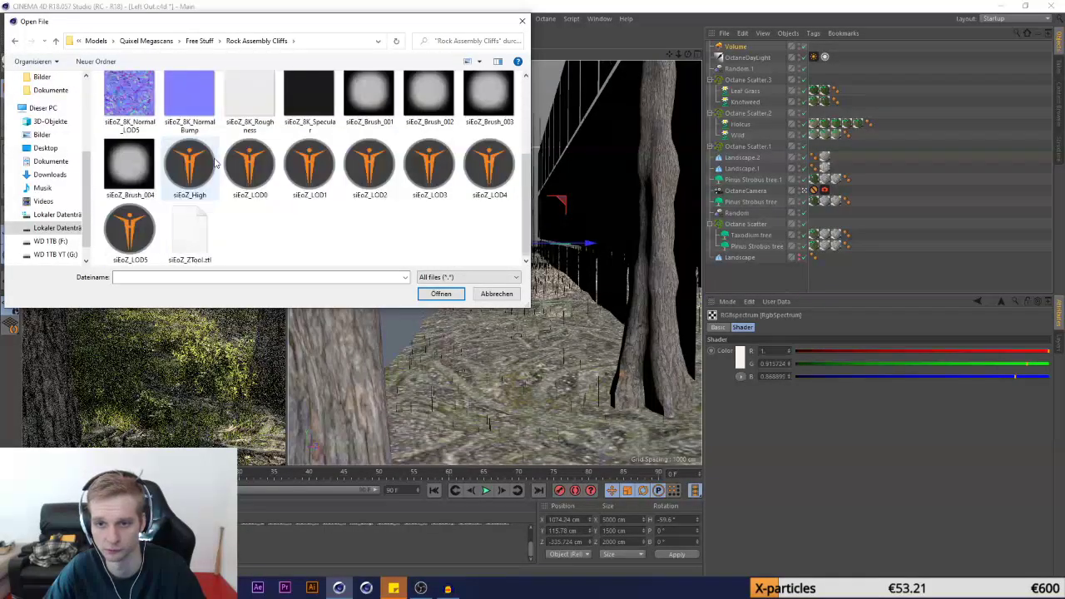
double_click(231, 164)
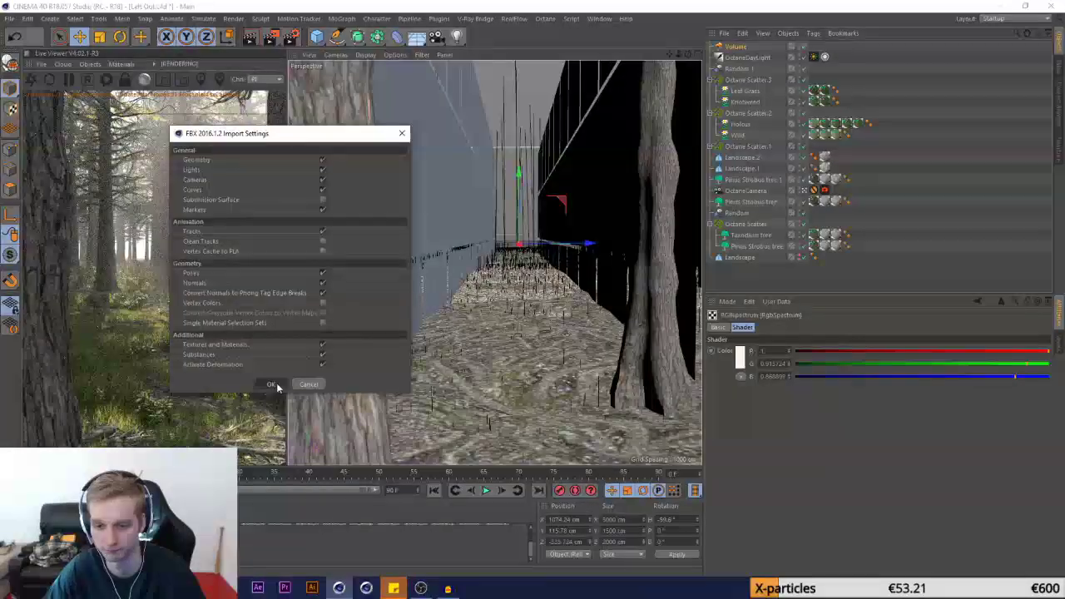
left_click(293, 381)
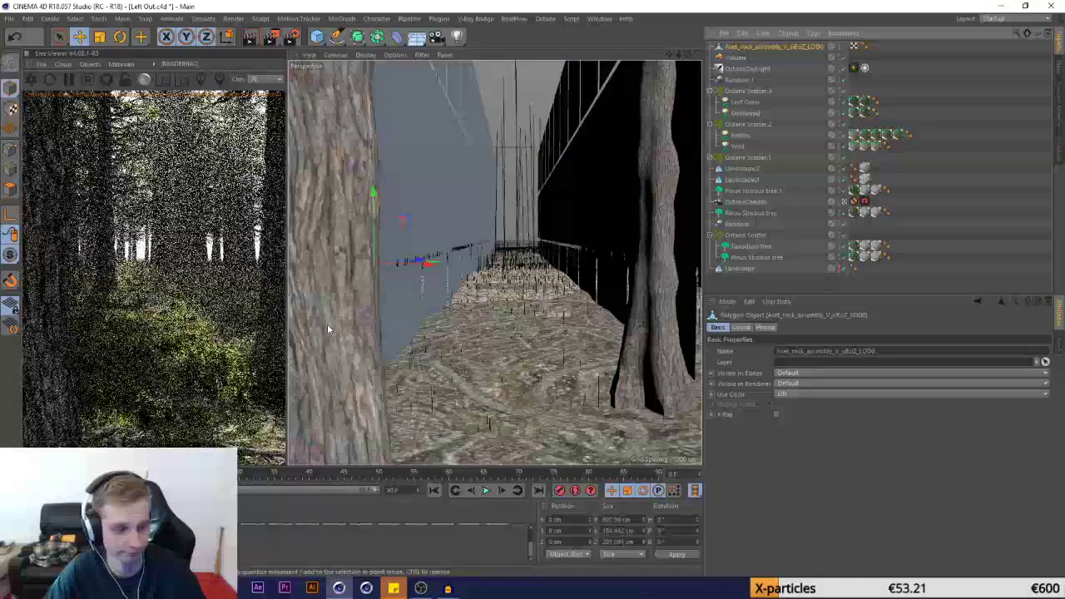
Turn off Check Camera in the Live Viewer and leave the Octane camera view
left_click(153, 63)
mouse_move(177, 89)
left_click(219, 88)
left_click(844, 203)
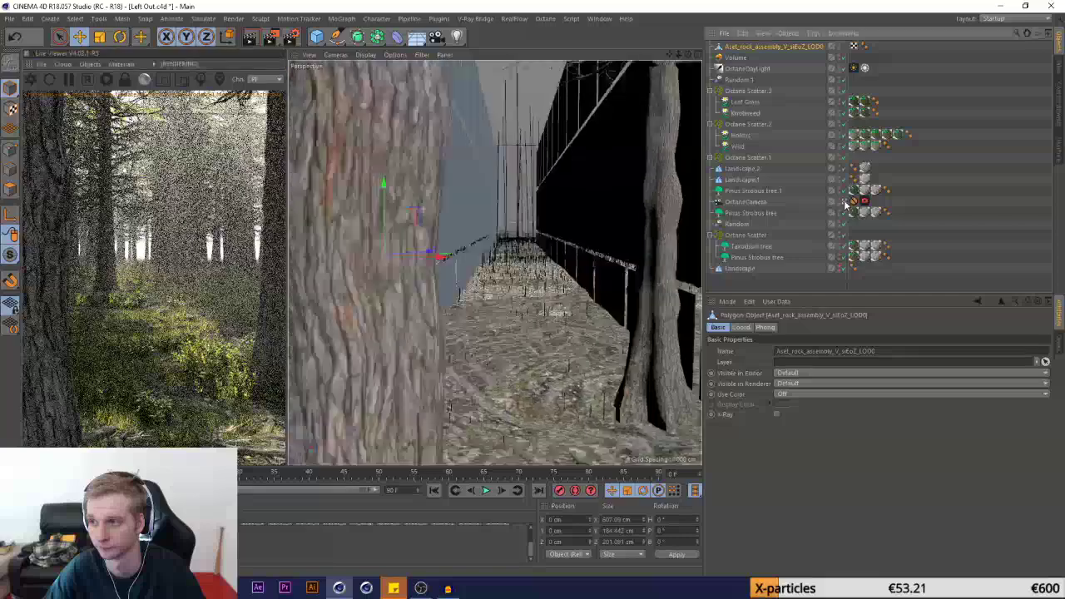
Move the imported rock assembly out to the far corner of the landscape
left_click_drag(526, 349, 533, 366, "alt")
scroll(533, 366, "down", 10)
left_click_drag(687, 54, 751, 120)
left_click_drag(562, 265, 442, 208)
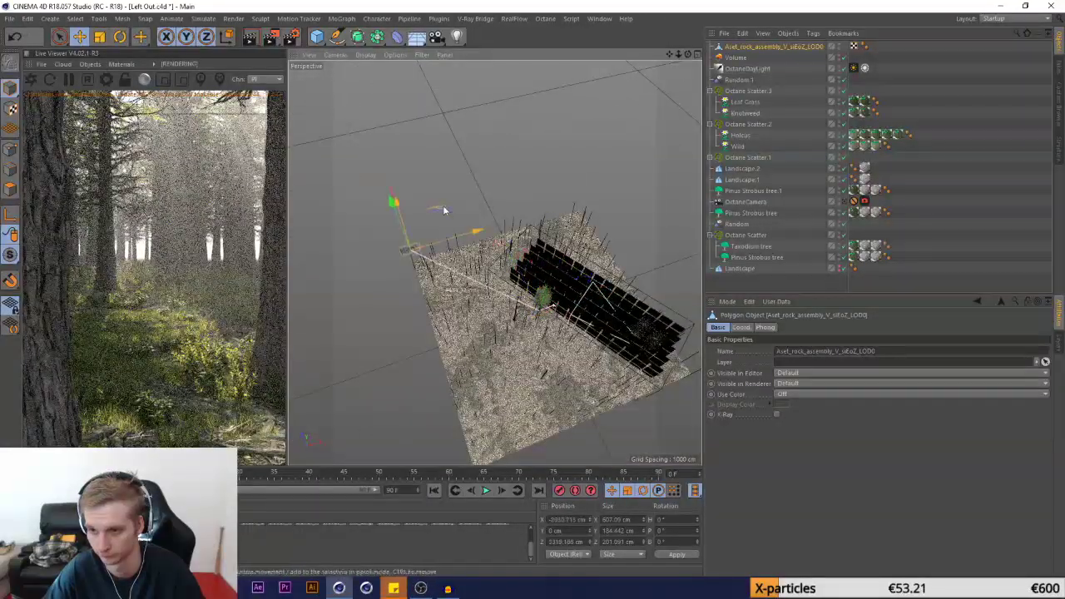
Rotate the rock assembly's heading to about 34.6° and scale it up to about 4500 cm long
left_click(119, 37)
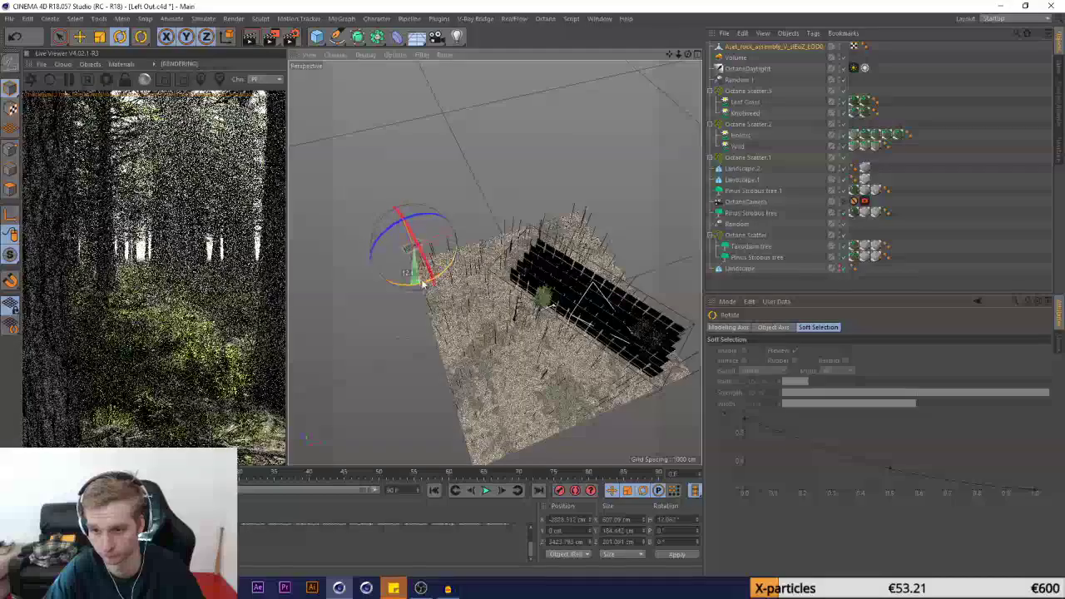
left_click_drag(412, 285, 446, 270)
key("t")
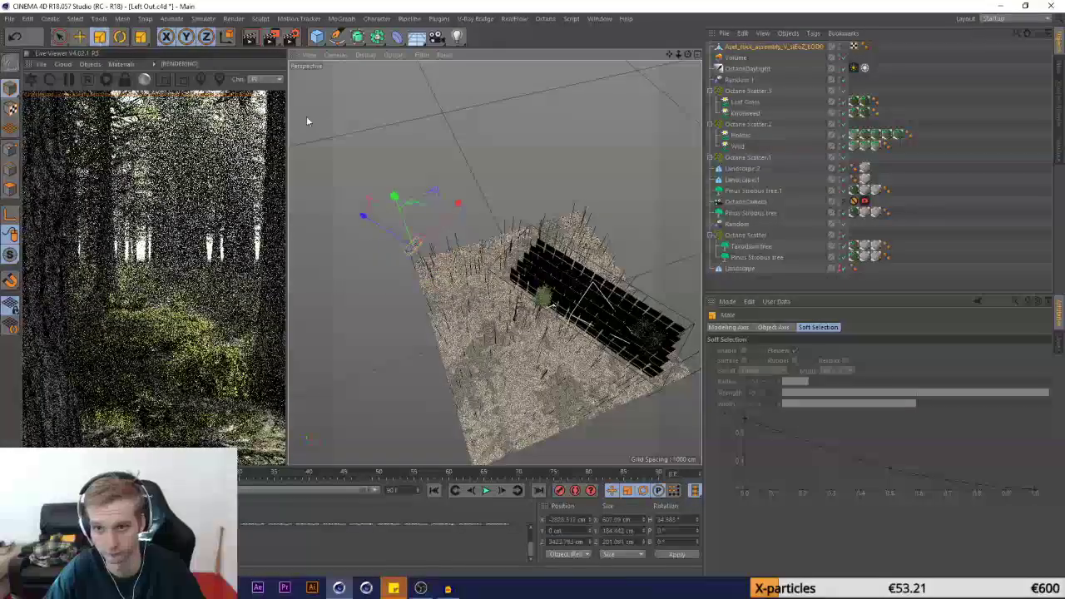
left_click_drag(330, 135, 394, 147)
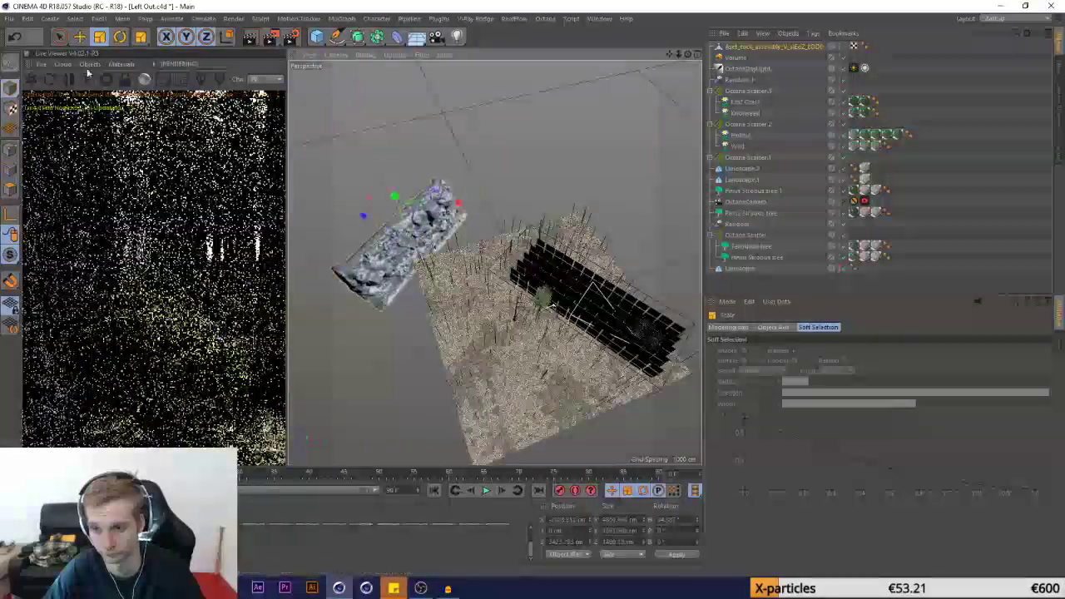
Position the enlarged rock assembly behind the forest in the Octane camera view, at about X -1515, Y 1, Z 4329 cm
left_click(80, 37)
left_click_drag(458, 203, 467, 145)
scroll(418, 234, "up", 3)
scroll(419, 234, "up", 3)
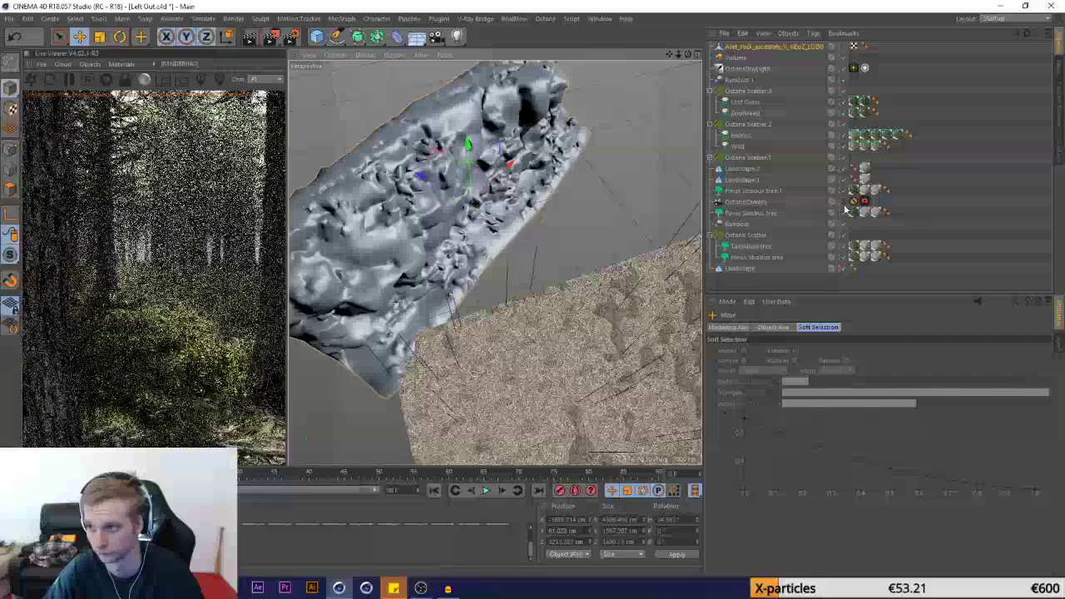
left_click(844, 202)
left_click_drag(510, 171, 511, 176)
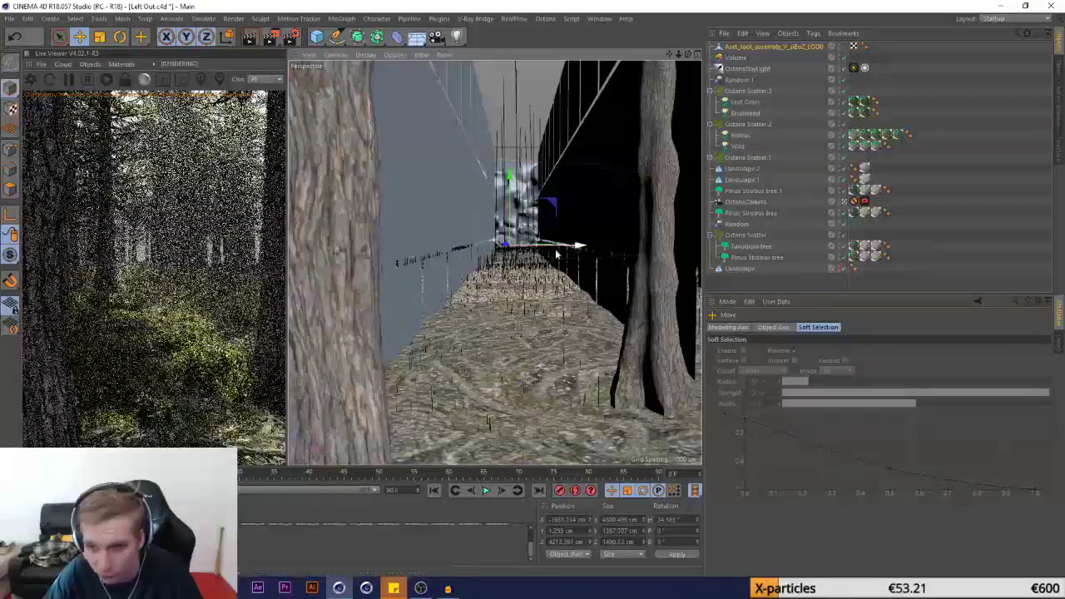
left_click_drag(583, 246, 593, 244)
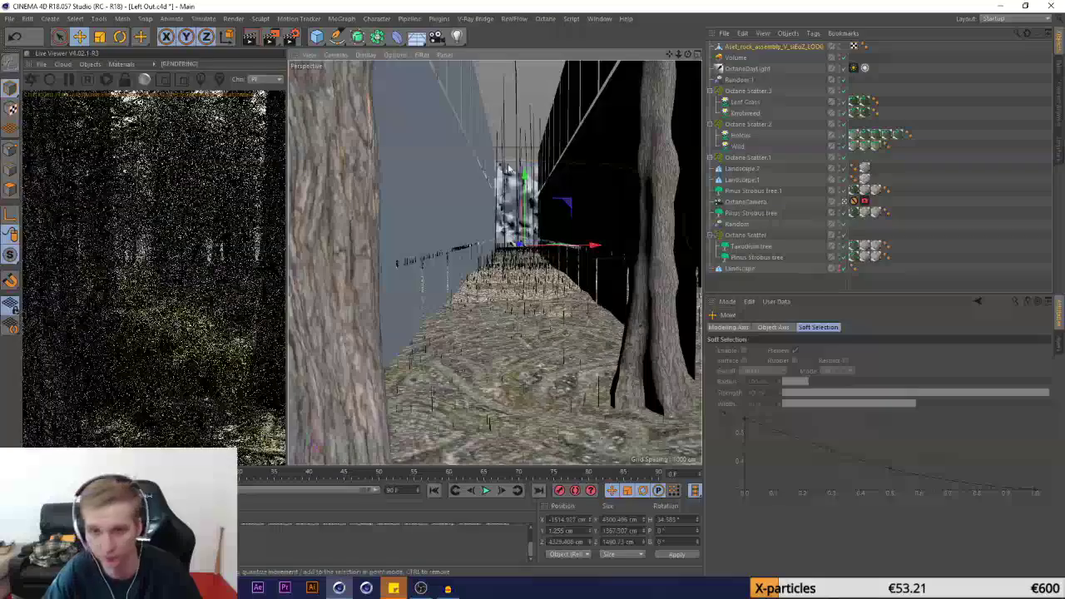
Leave the Octane camera view, turn Check Camera back on in the Live Viewer, and frame the rock assembly up close
left_click(844, 202)
scroll(394, 193, "up", 3)
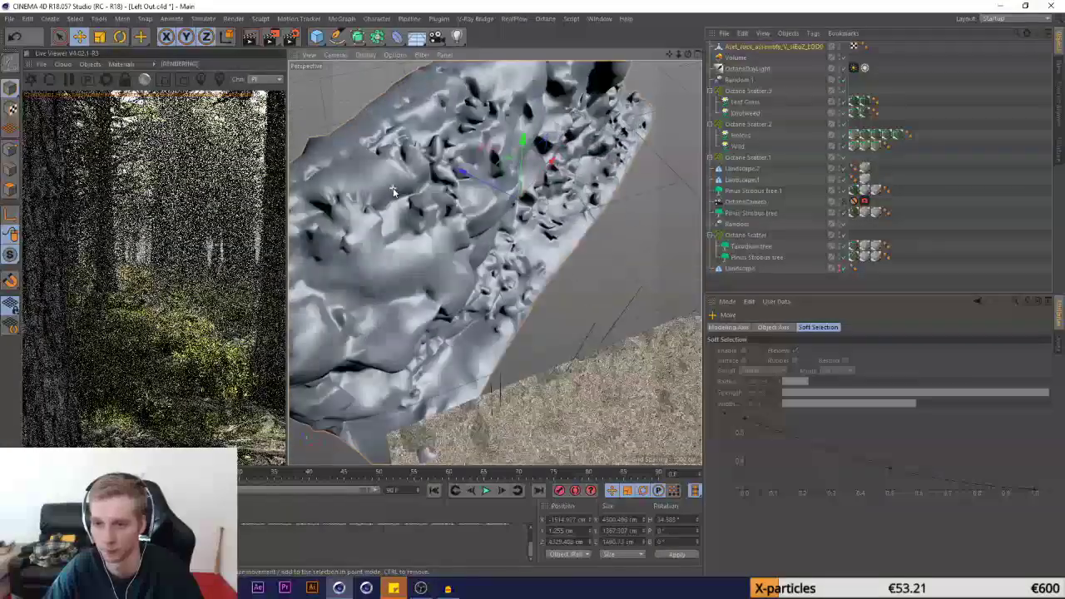
left_click(153, 64)
mouse_move(191, 88)
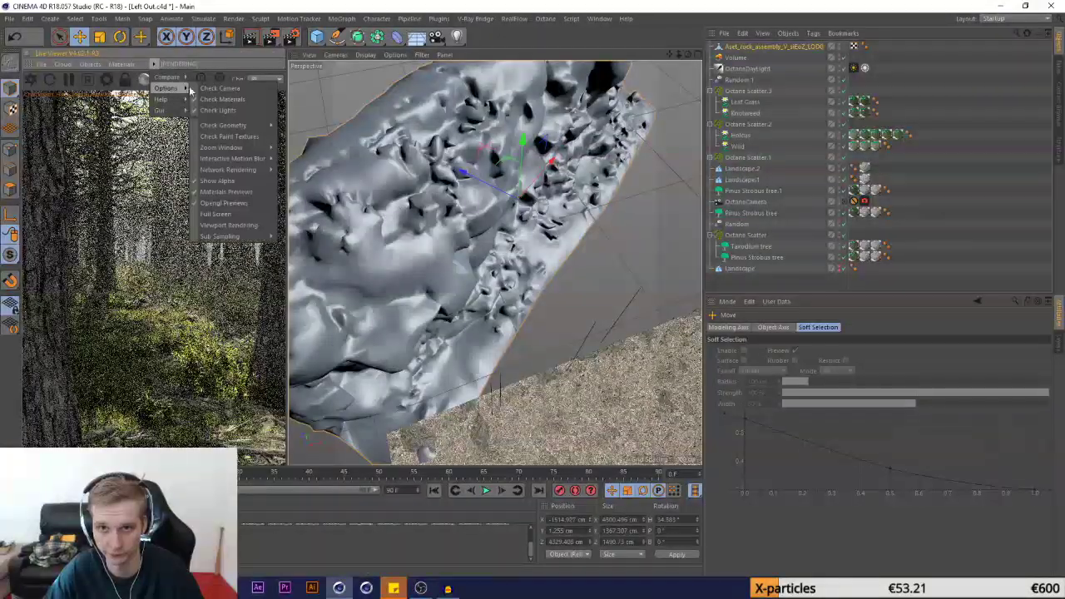
left_click(774, 288)
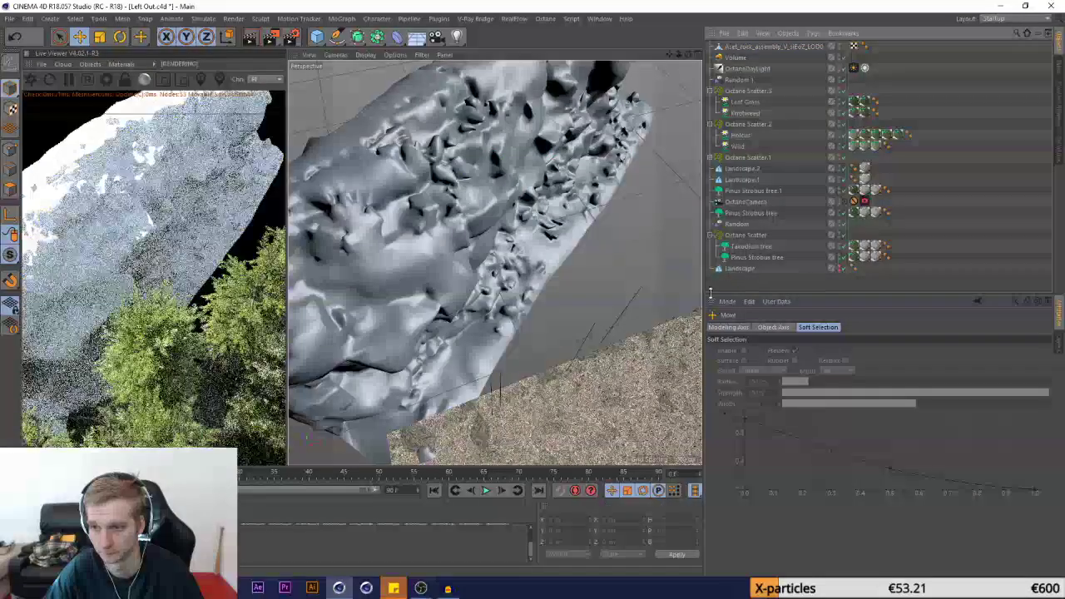
left_click_drag(541, 143, 442, 151, "alt")
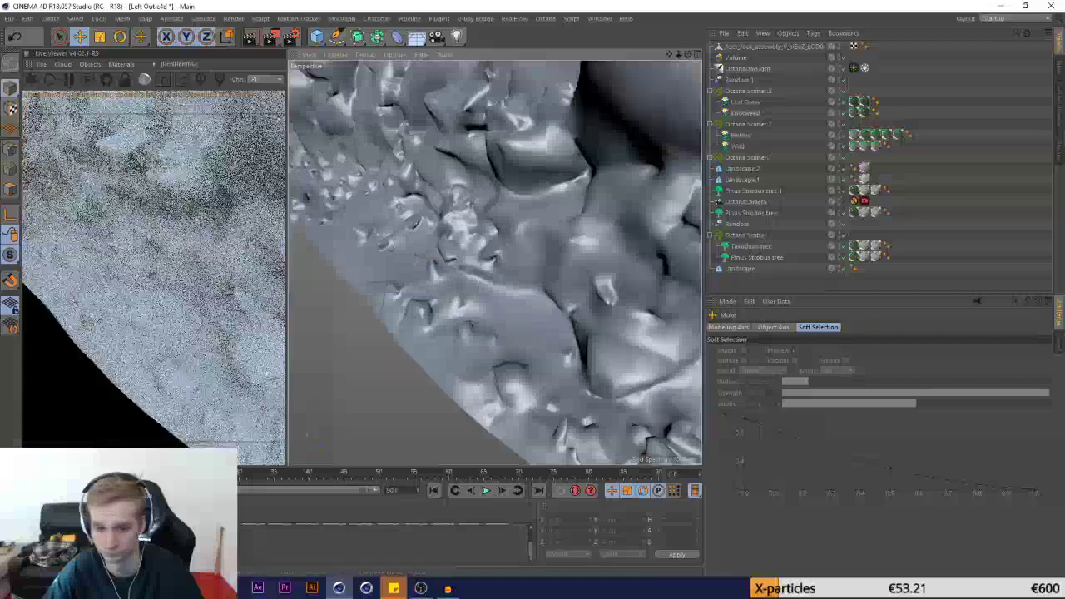
Create a new Octane material and start loading an image texture for its diffuse channel
left_click(45, 506)
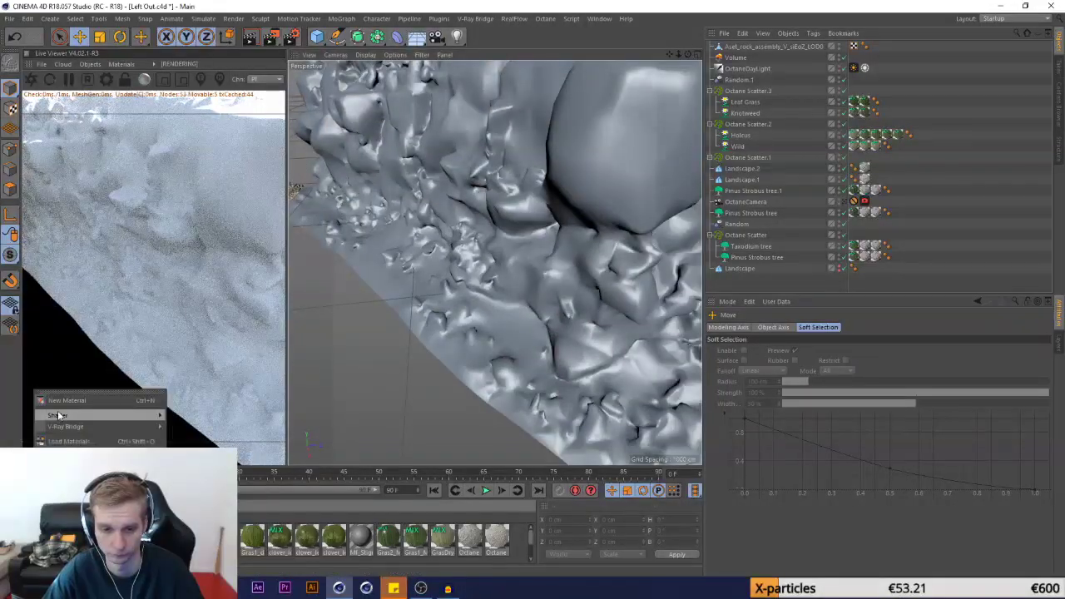
mouse_move(63, 417)
mouse_move(234, 394)
left_click(279, 402)
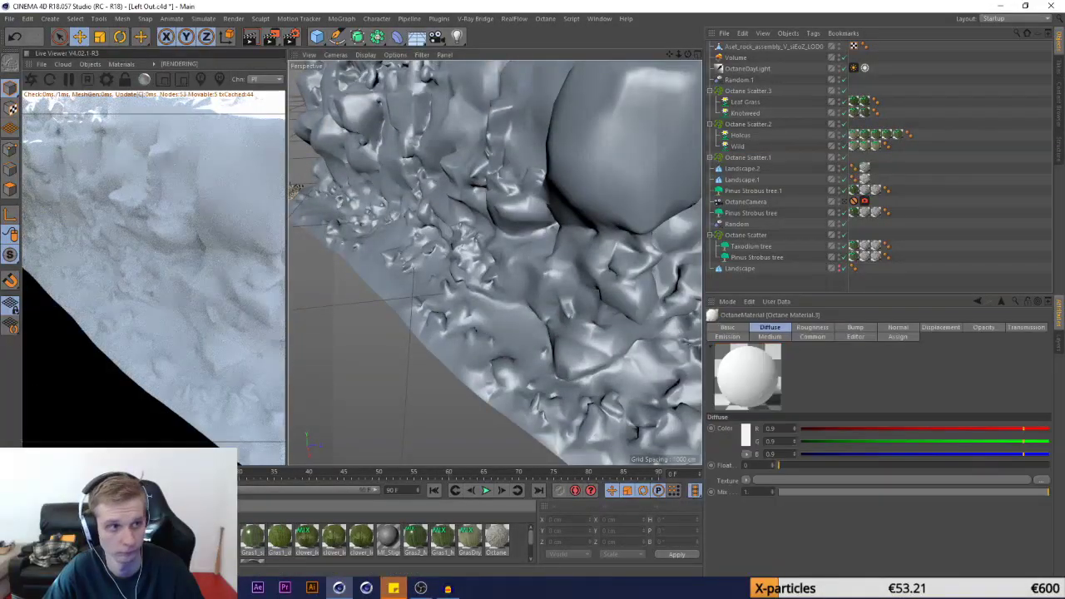
double_click(35, 535)
left_click(198, 229)
left_click(312, 167)
left_click(321, 184)
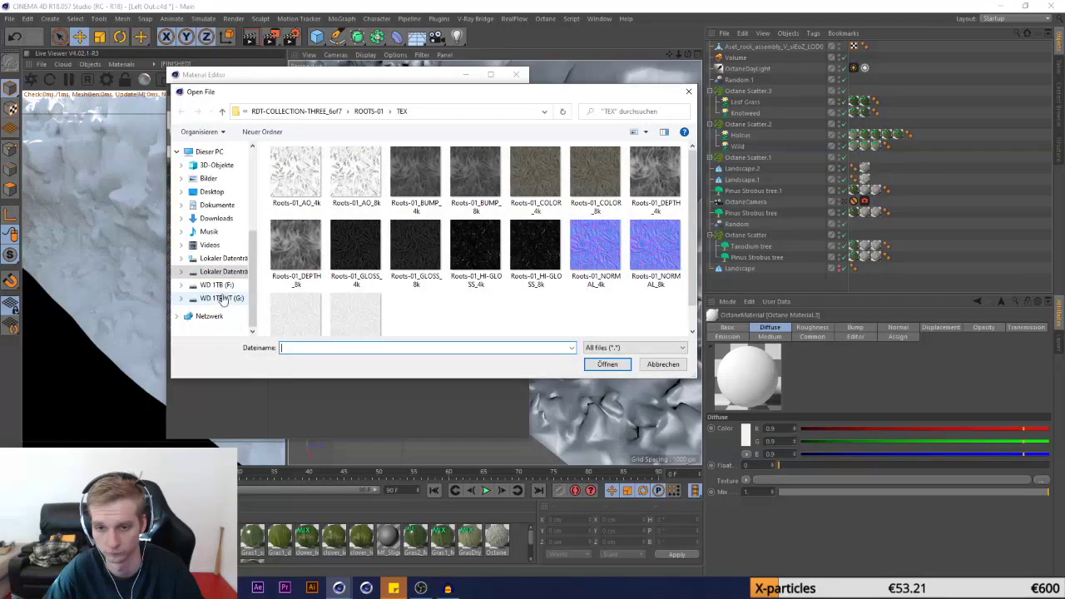
Load the siEoZ_8K_Albedo image from the Megascans Rock Assembly Cliffs folder as the diffuse texture
left_click(221, 272)
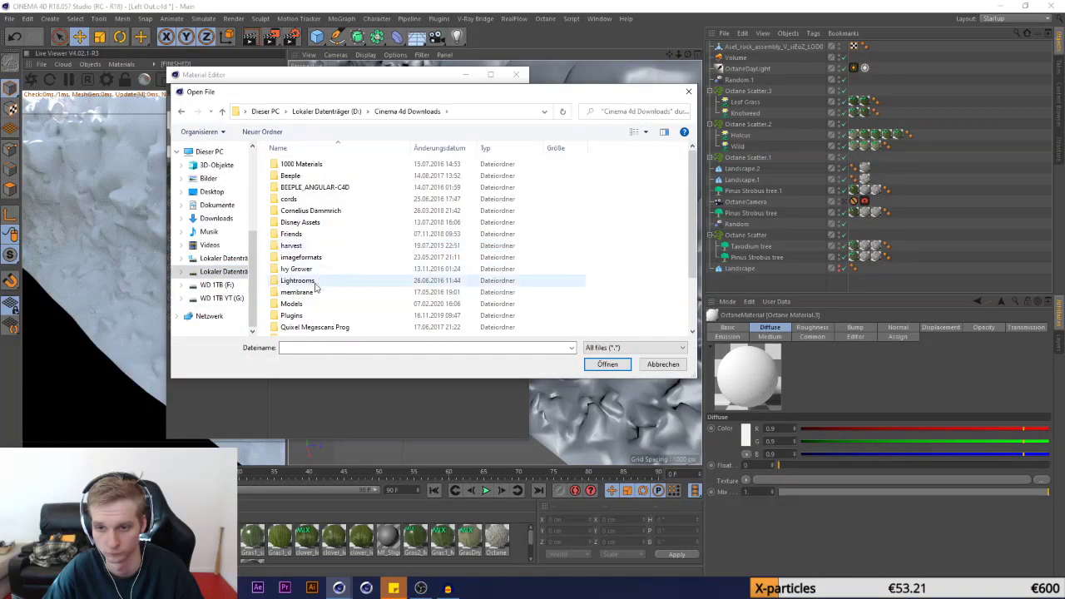
double_click(307, 305)
scroll(318, 298, "down", 3)
scroll(318, 298, "down", 3)
double_click(316, 304)
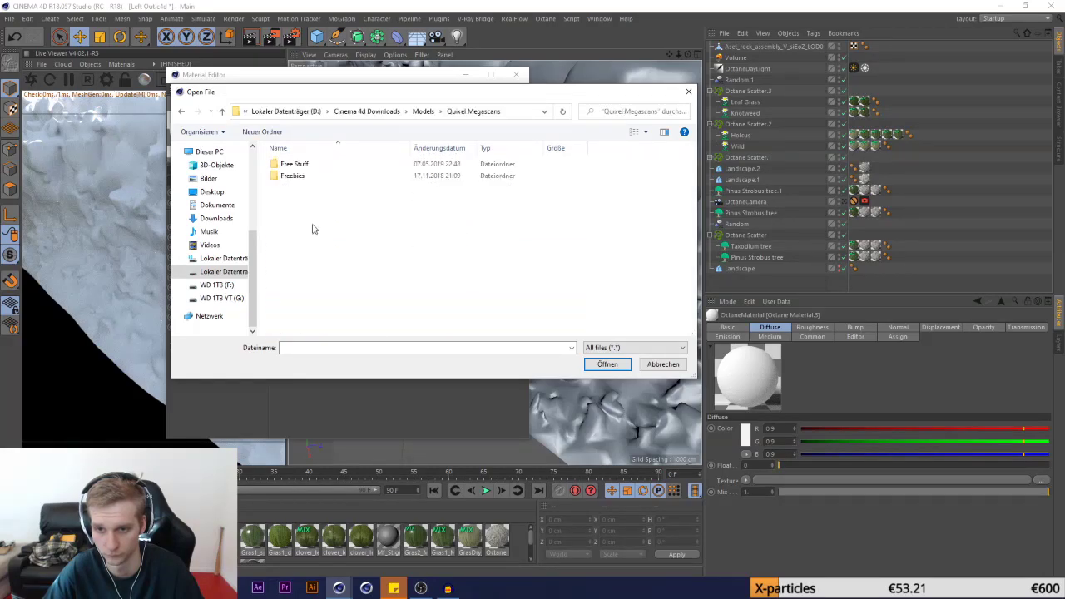
double_click(294, 164)
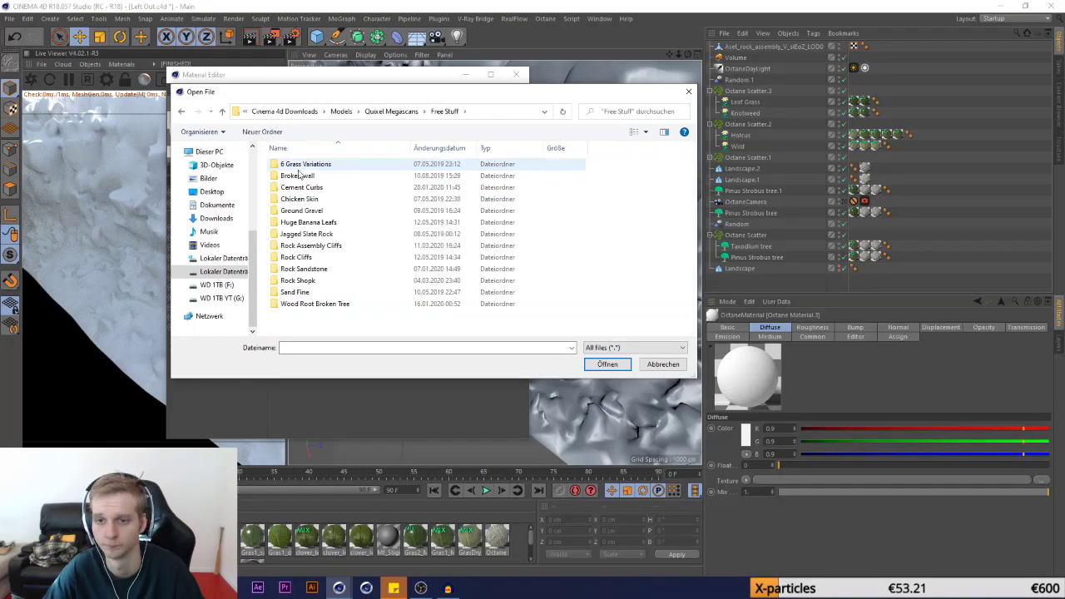
double_click(315, 248)
double_click(490, 196)
left_click(547, 333)
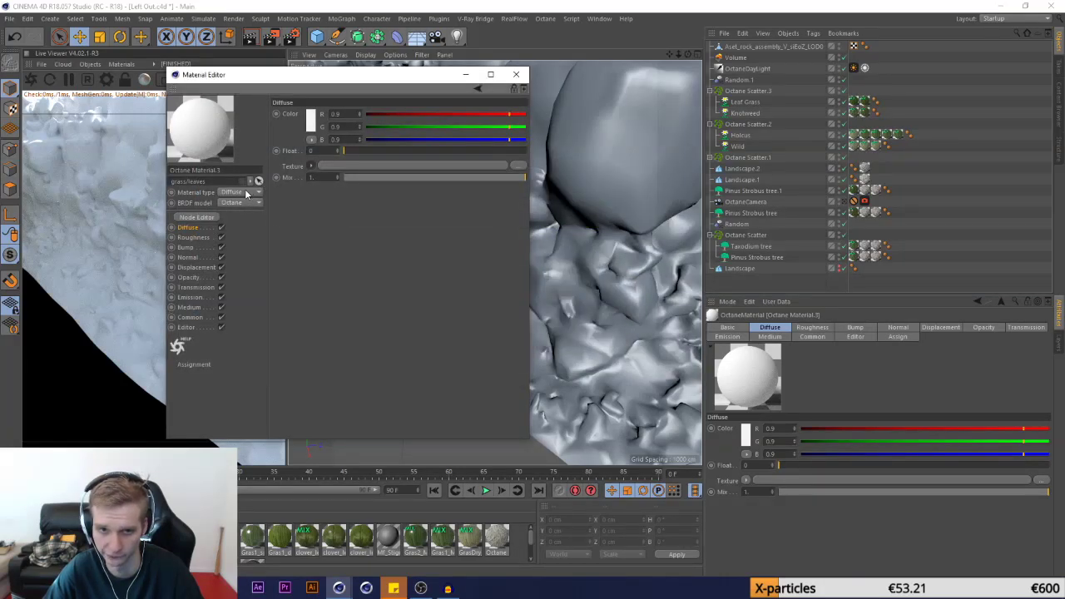
Change the rock material's type to Glossy and load siEoZ_8K_Specular as its specular texture
left_click(247, 194)
left_click(238, 207)
left_click(310, 166)
left_click(312, 187)
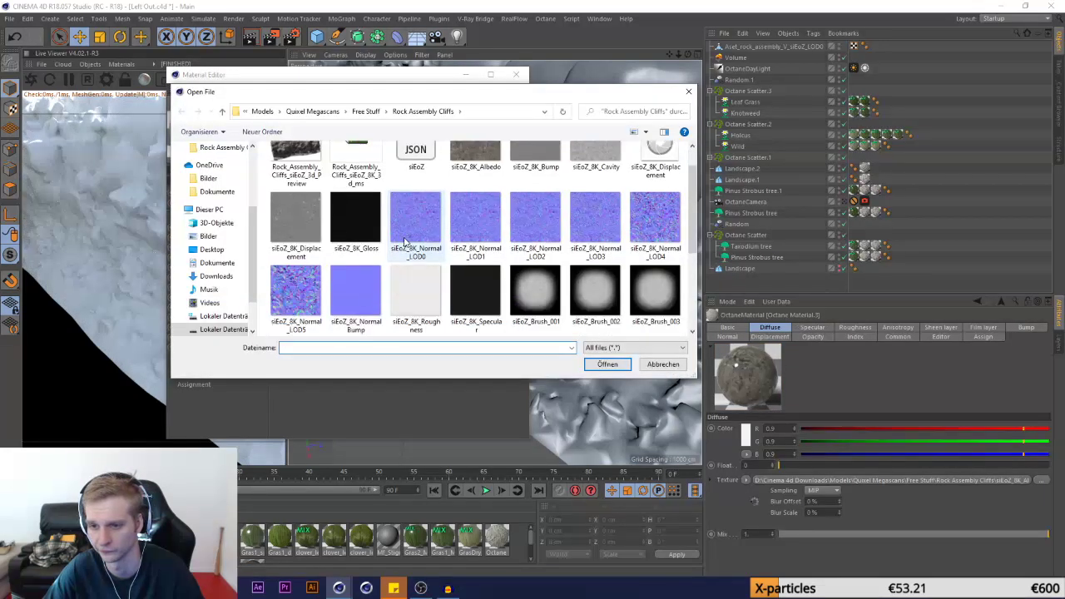
scroll(405, 242, "down", 1)
double_click(488, 254)
left_click(582, 335)
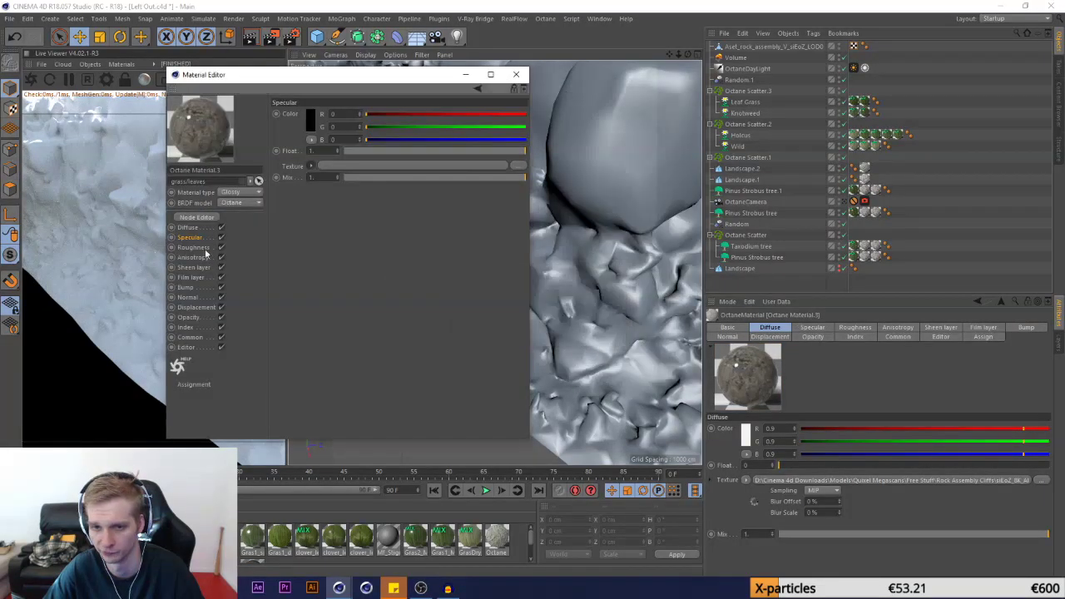
Load siEoZ_8K_Roughness as the rock material's roughness texture
left_click(192, 248)
left_click(311, 166)
left_click(333, 191)
double_click(416, 171)
left_click(582, 334)
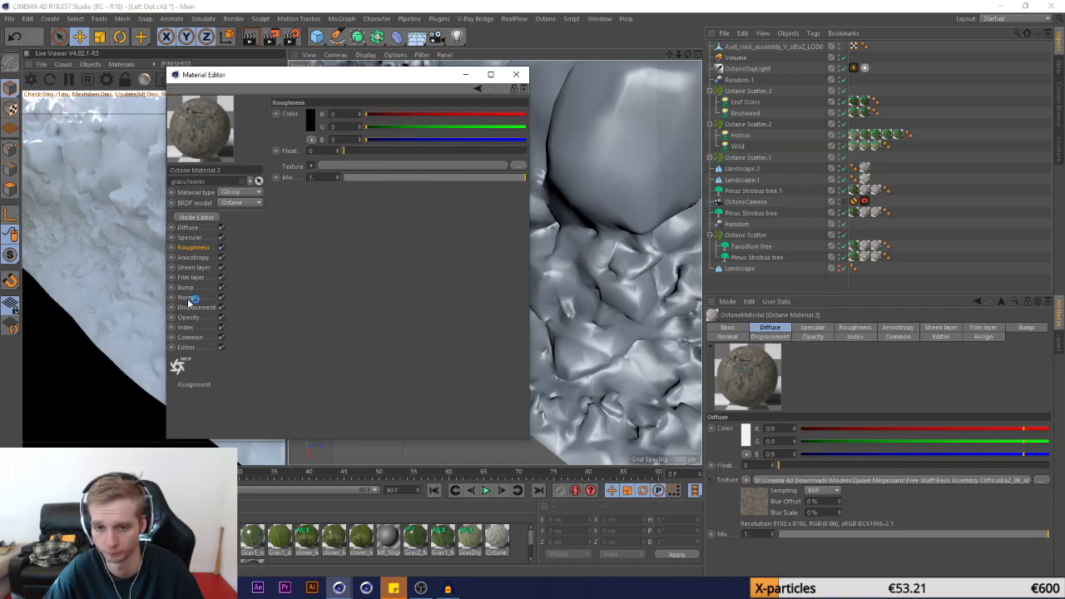
Load siEoZ_8K_Normal_LOD0 as the rock material's normal texture
left_click(187, 298)
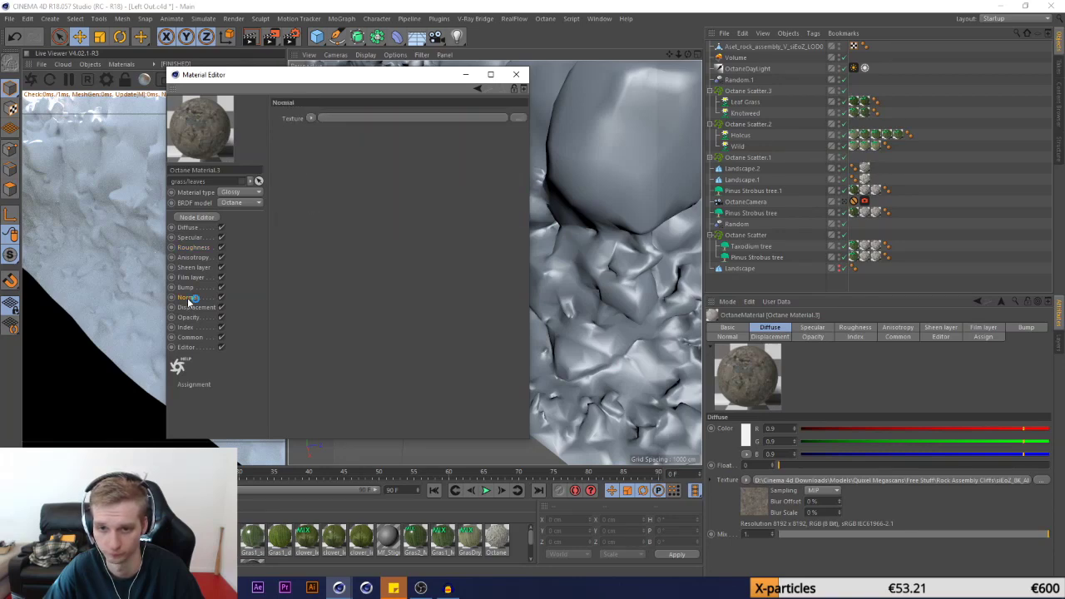
left_click(310, 117)
left_click(320, 142)
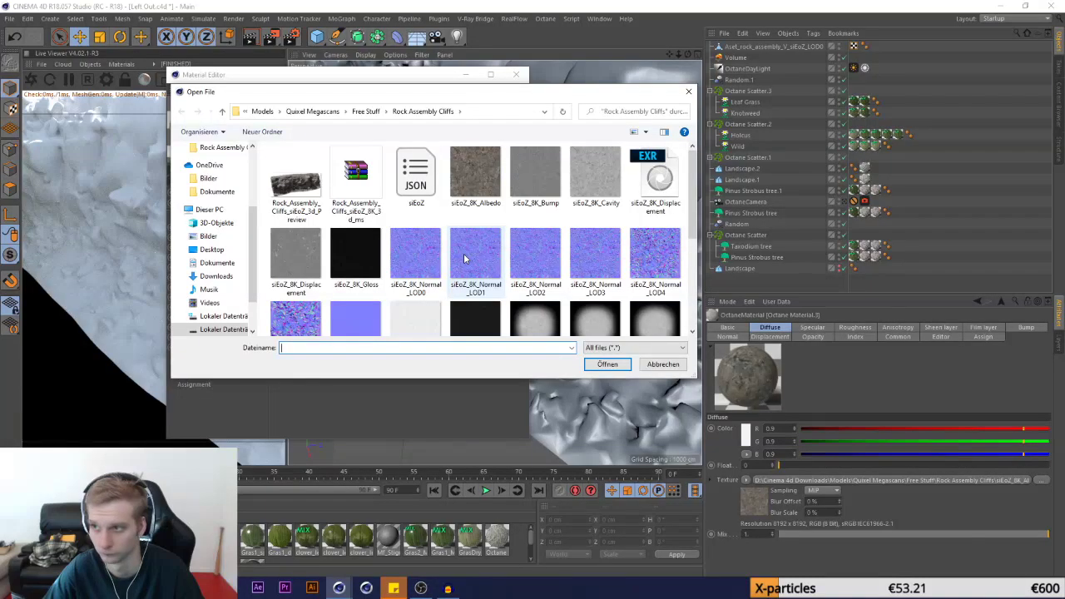
double_click(416, 253)
left_click(596, 326)
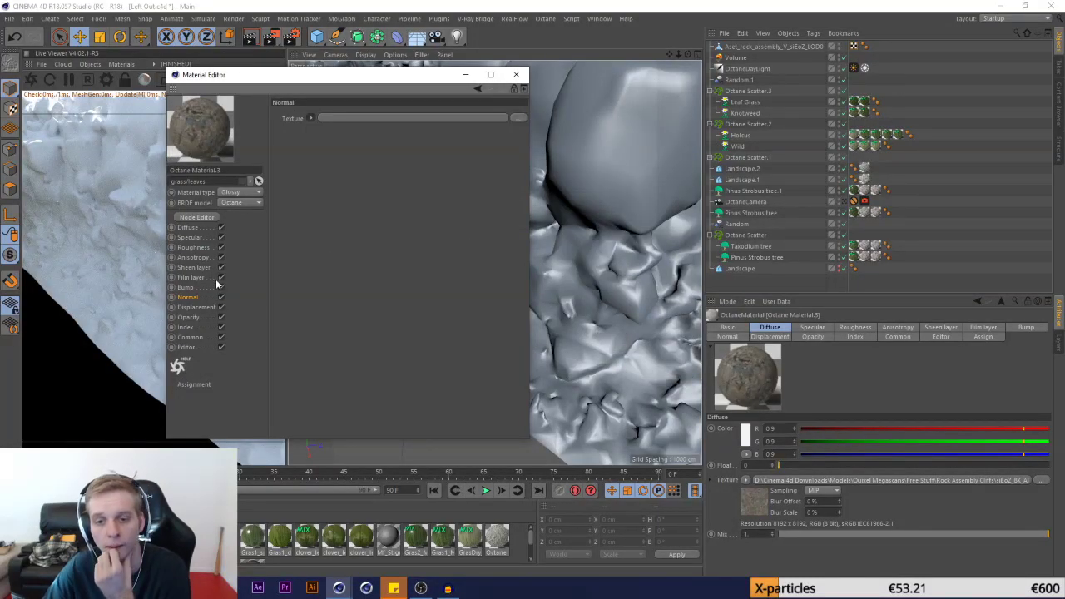
Close the material's settings and apply the new rock material to the rock assembly object
left_click(515, 75)
left_click_drag(751, 51, 750, 47)
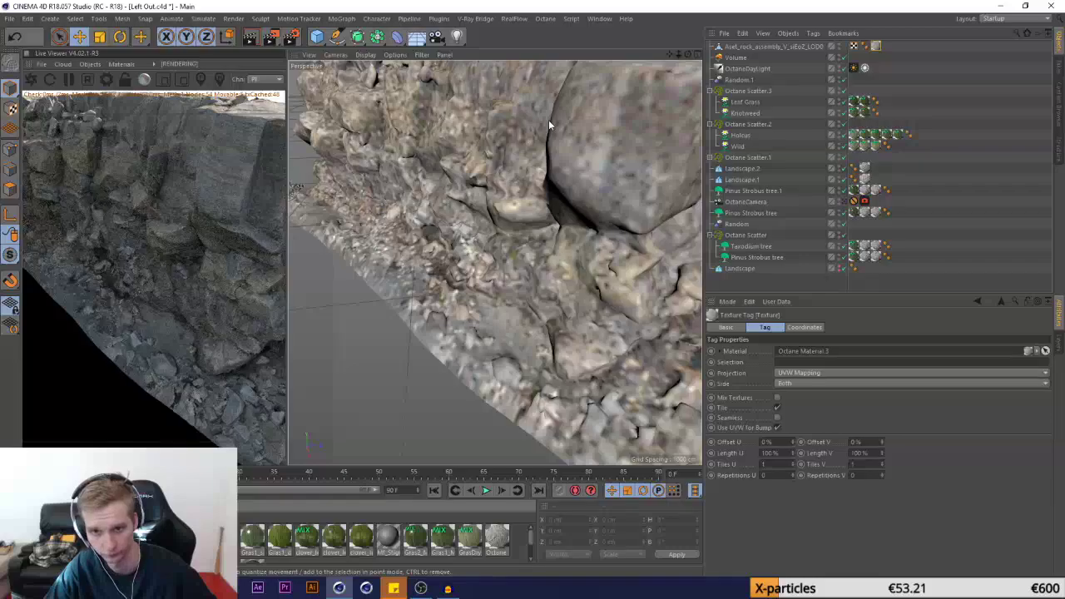
left_click_drag(688, 54, 501, 292)
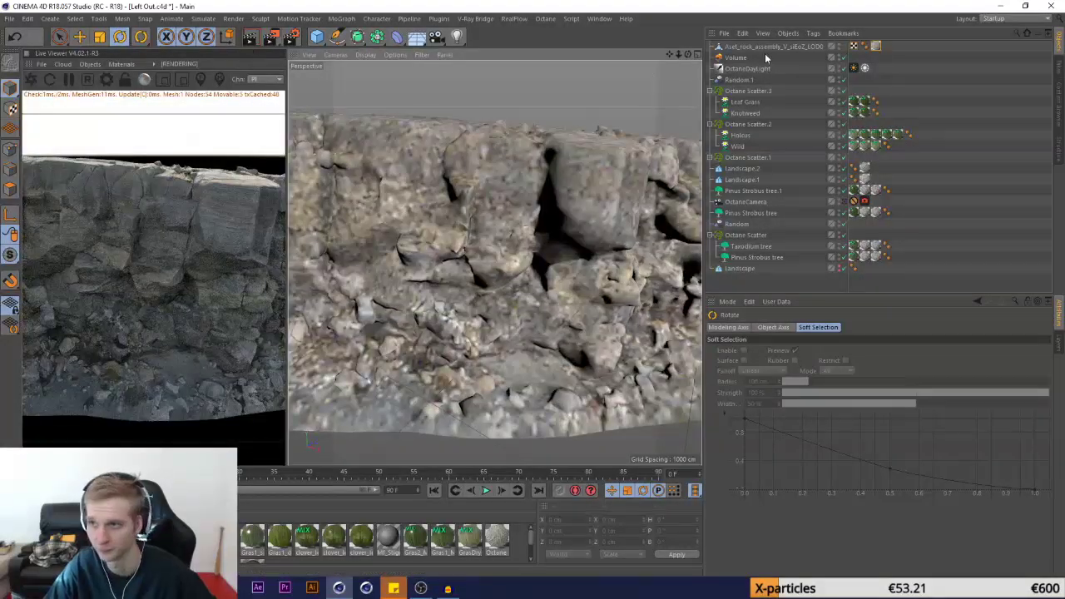
Rotate the rock assembly's heading to about 53°
left_click(765, 49)
left_click_drag(419, 356, 520, 144)
left_click_drag(688, 55, 628, 60)
mouse_move(471, 344)
left_mouse_down()
mouse_move(454, 338)
mouse_move(489, 344)
mouse_move(471, 348)
left_mouse_up()
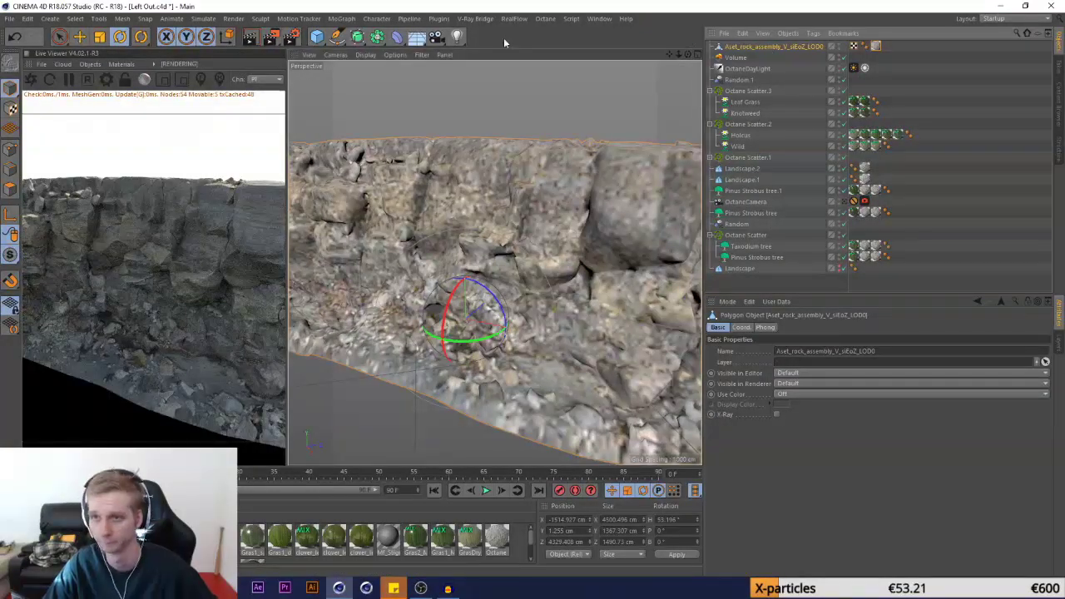
Duplicate the Octane Scatter.1 and Octane Scatter.3 objects
left_click(738, 158)
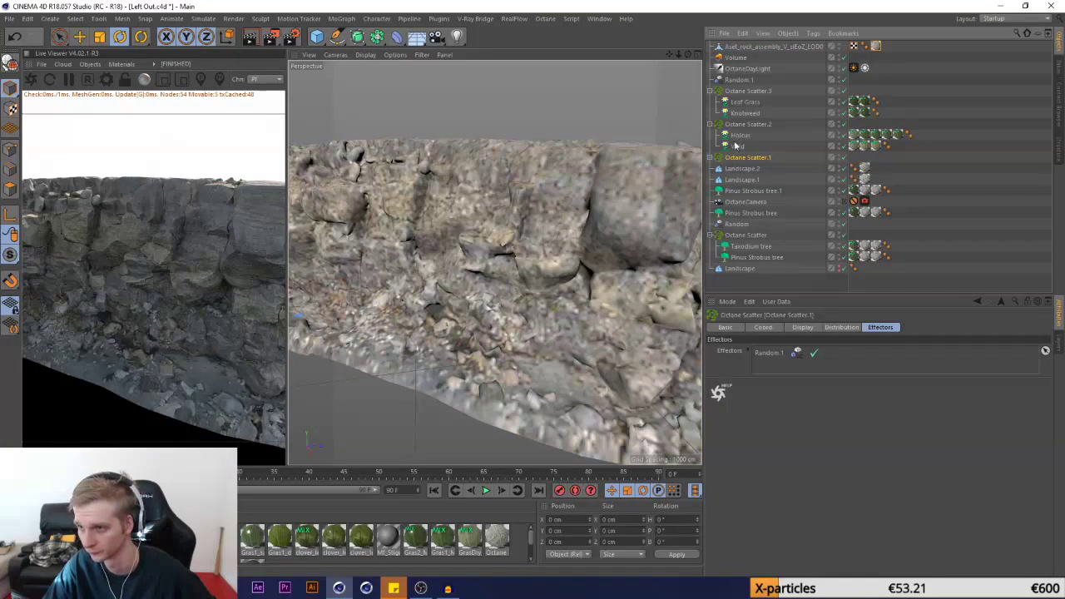
left_click(710, 157)
left_click(711, 157)
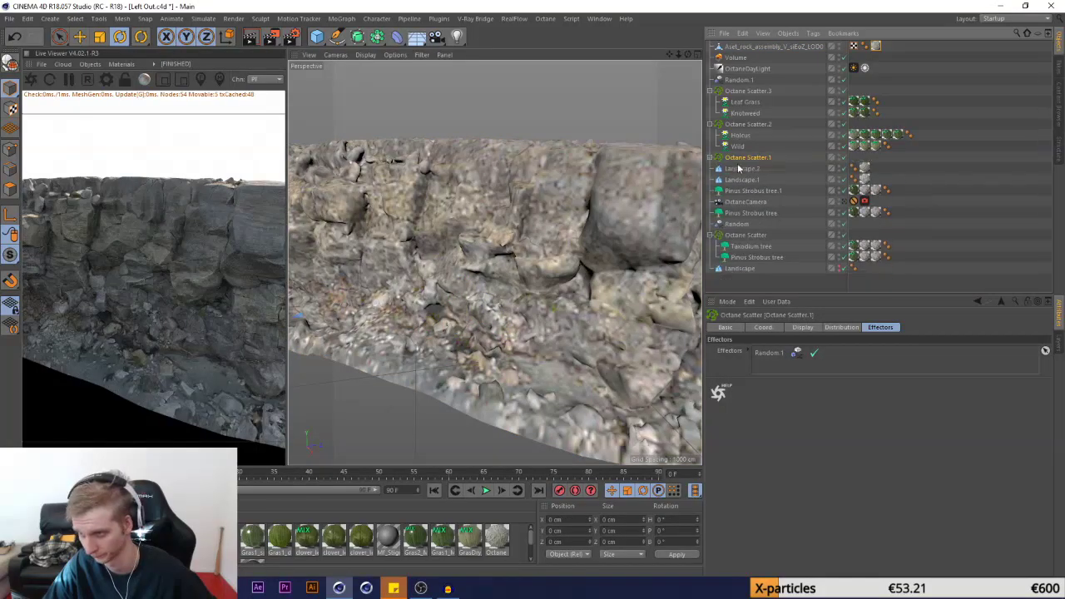
left_click(753, 95, "ctrl")
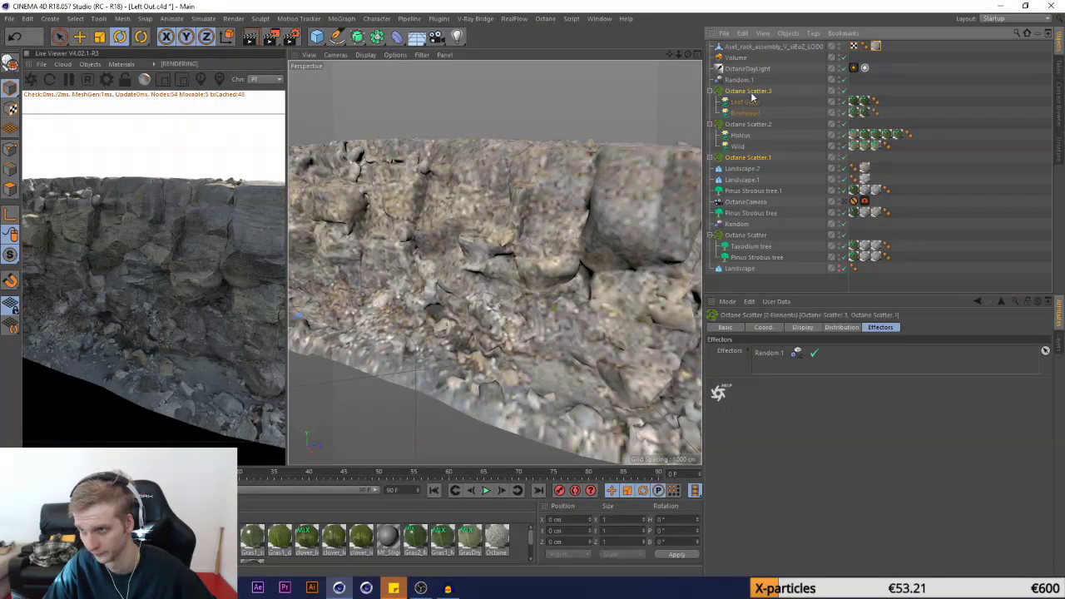
key("ctrl+c")
key("ctrl+v")
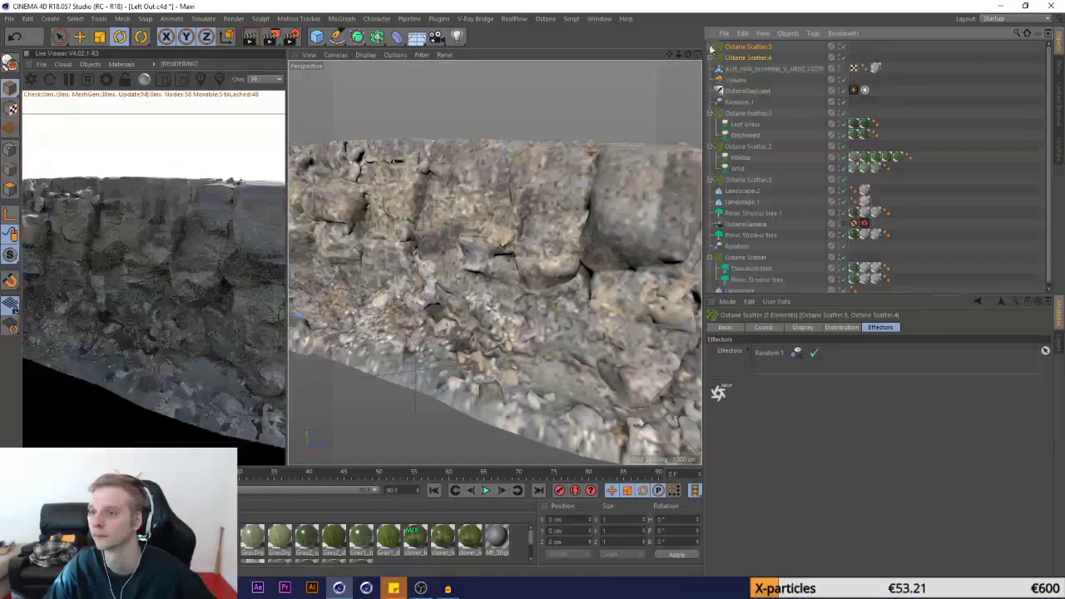
Clear the scale shader of the copied Octane Scatter.4 and set its count to 1000
left_click(738, 59)
left_click(710, 57)
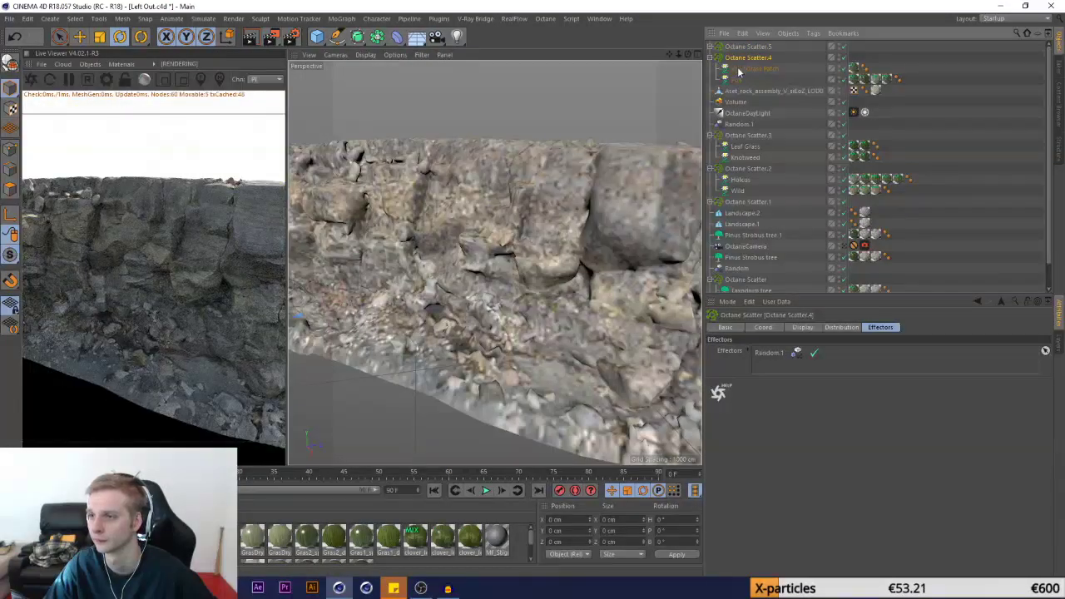
left_click(841, 327)
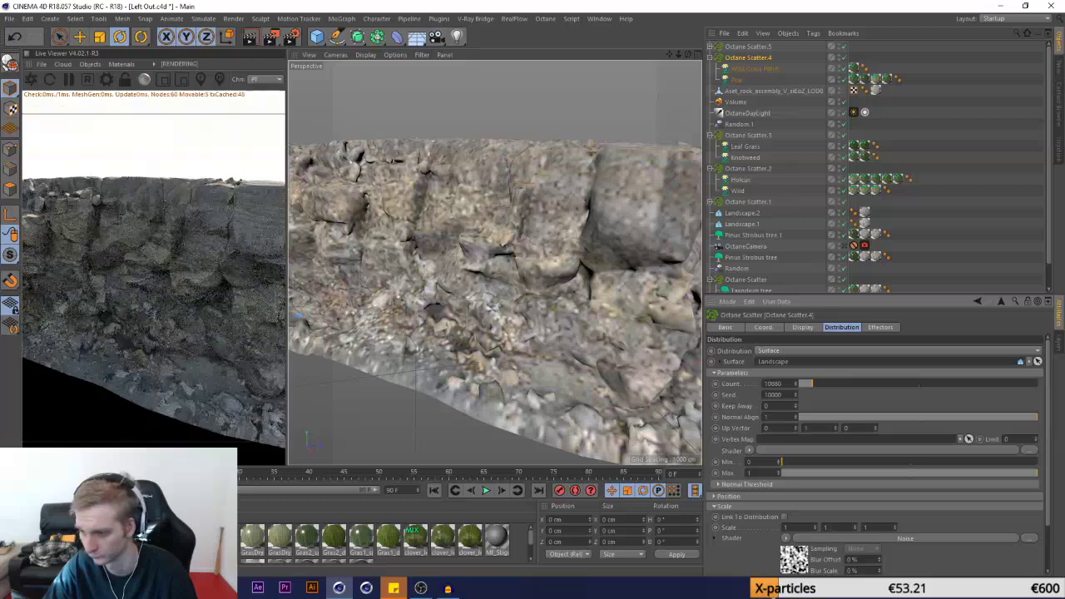
left_click(787, 539)
left_click(793, 214)
left_click_drag(792, 384, 729, 385)
type("1")
Set the count of Octane Scatter.5 to 1000 and clear its scale shader
left_click(748, 46)
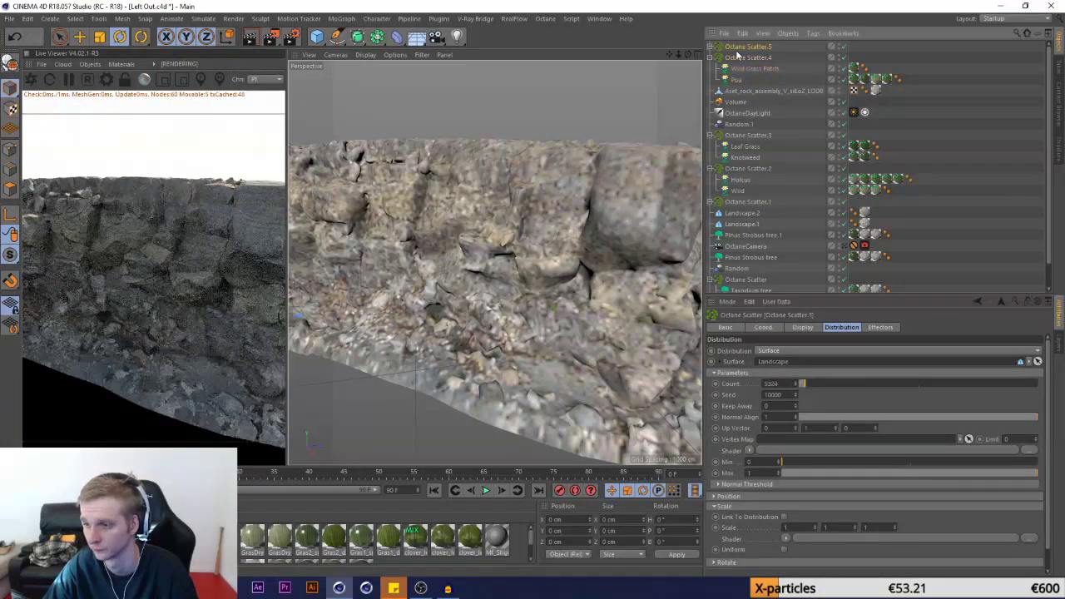
left_click(787, 538)
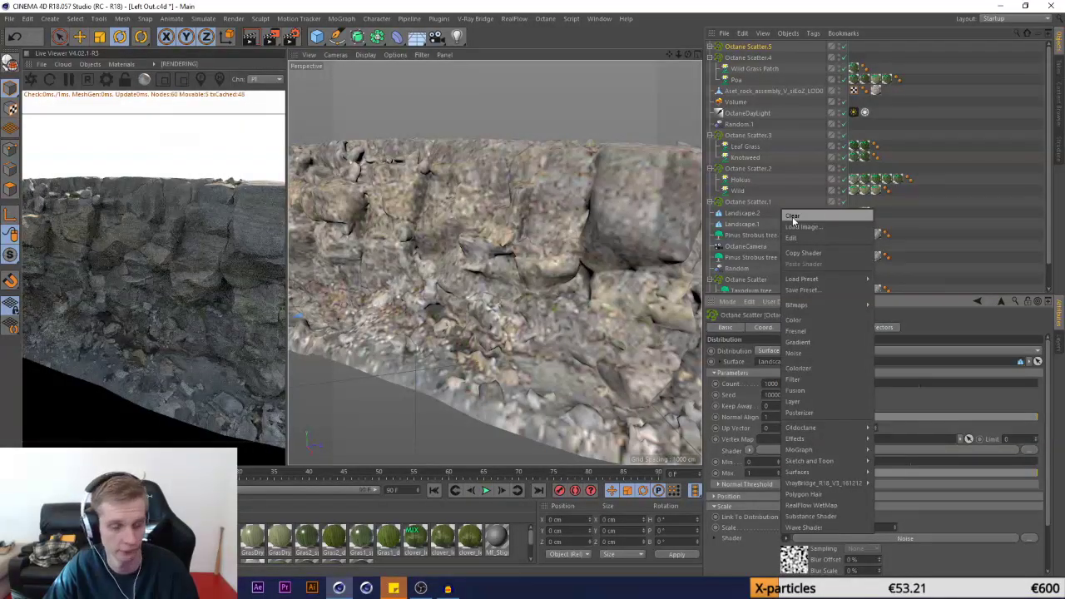
left_click(794, 217)
Assign the rock assembly object as the distribution surface of both copied scatters
left_click(710, 58)
left_click(736, 58)
left_click(738, 48, "shift")
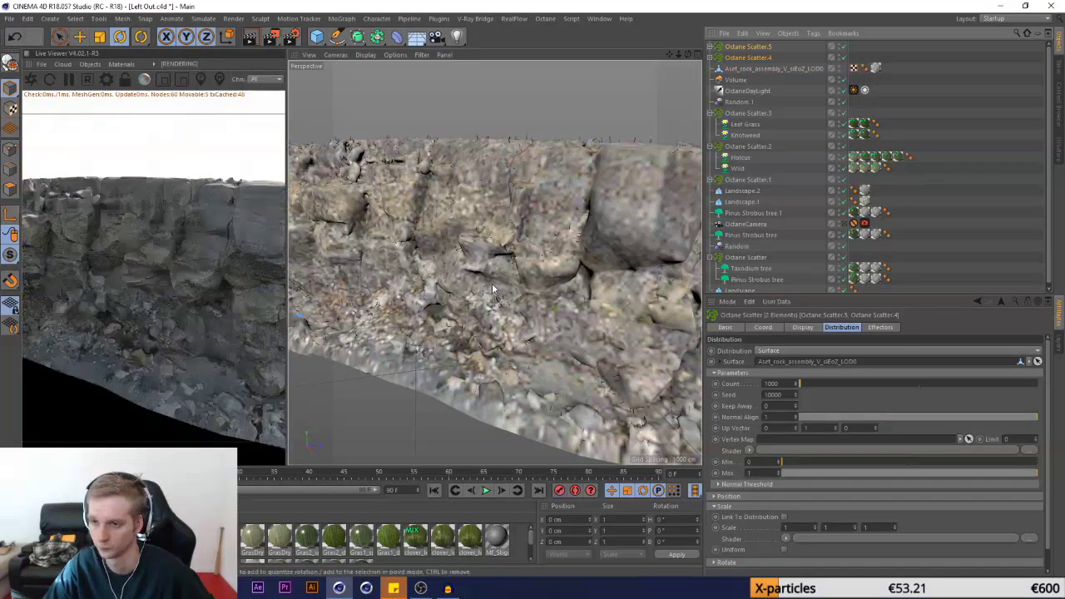
left_click_drag(687, 55, 791, 58)
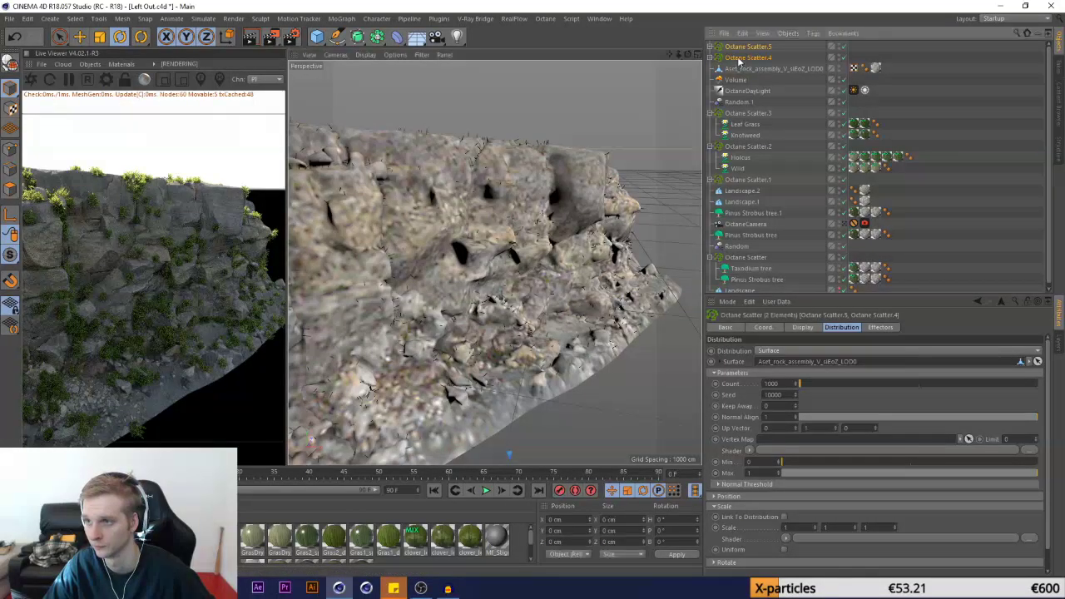
Raise the count of both rock scatters to about 4860 and set their Normal Align to 0
left_click(805, 383)
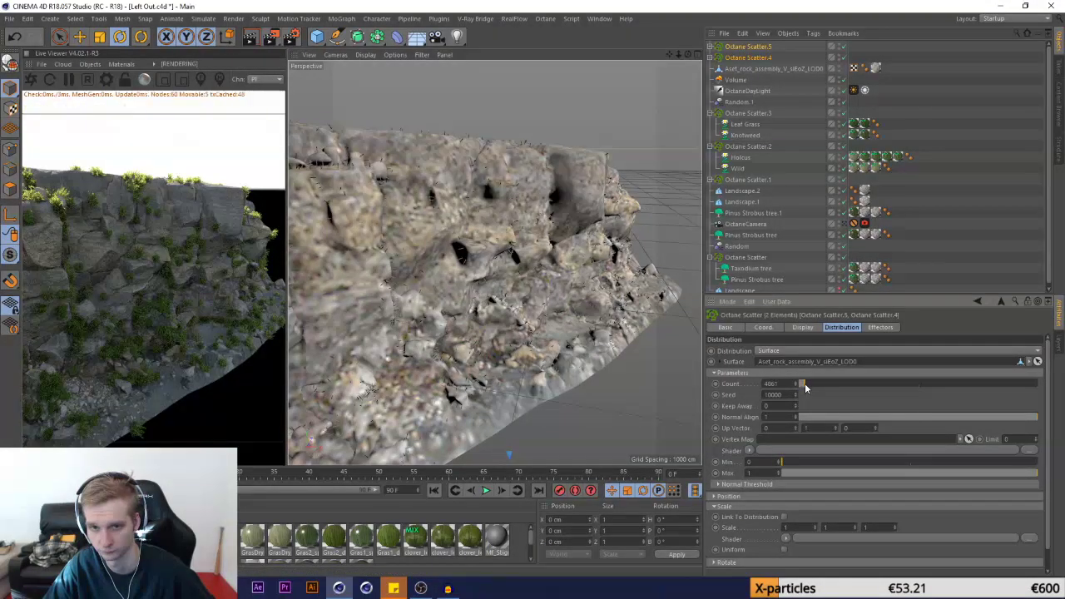
scroll(653, 280, "down", 2)
scroll(504, 313, "up", 4)
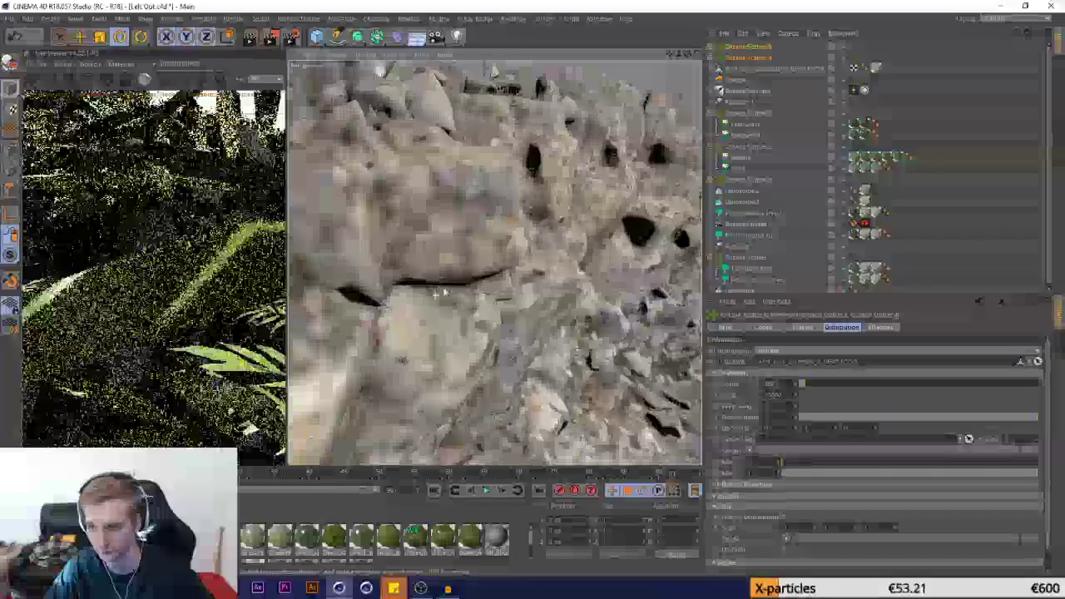
scroll(505, 312, "down", 2)
scroll(505, 312, "down", 3)
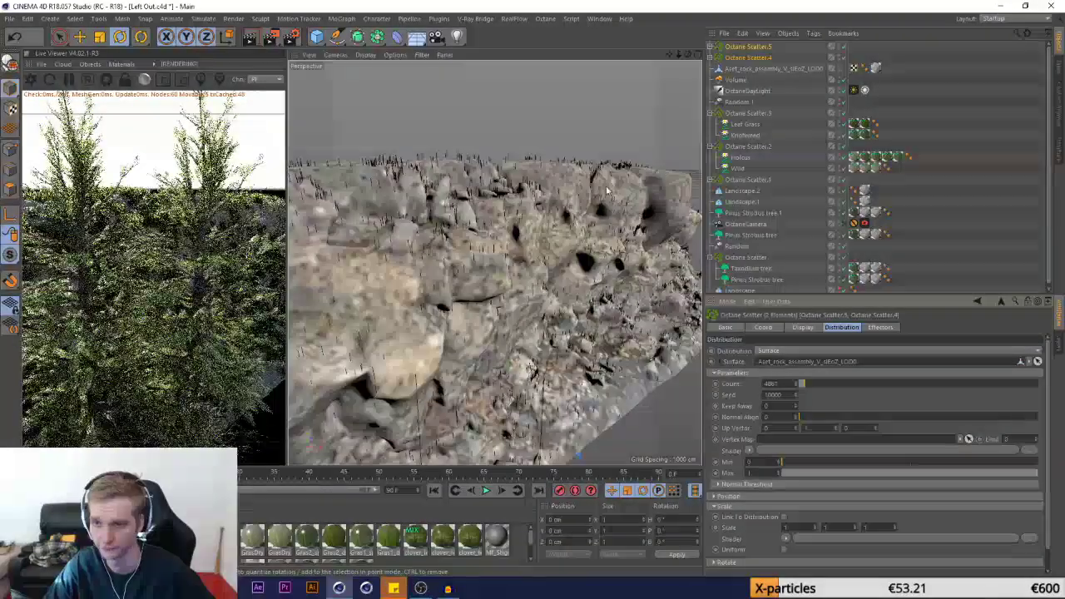
Limit both rock scatters to flatter surfaces by setting the upper normal threshold to about 48°
scroll(621, 235, "up", 2)
left_click_drag(669, 54, 514, 55)
left_click_drag(688, 55, 524, 60)
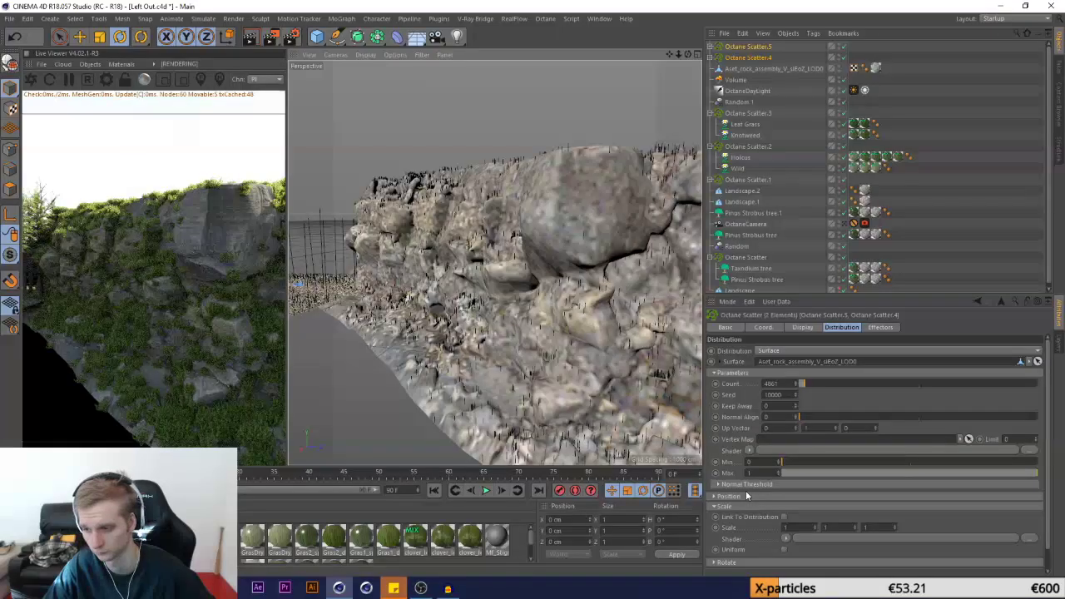
left_click(720, 485)
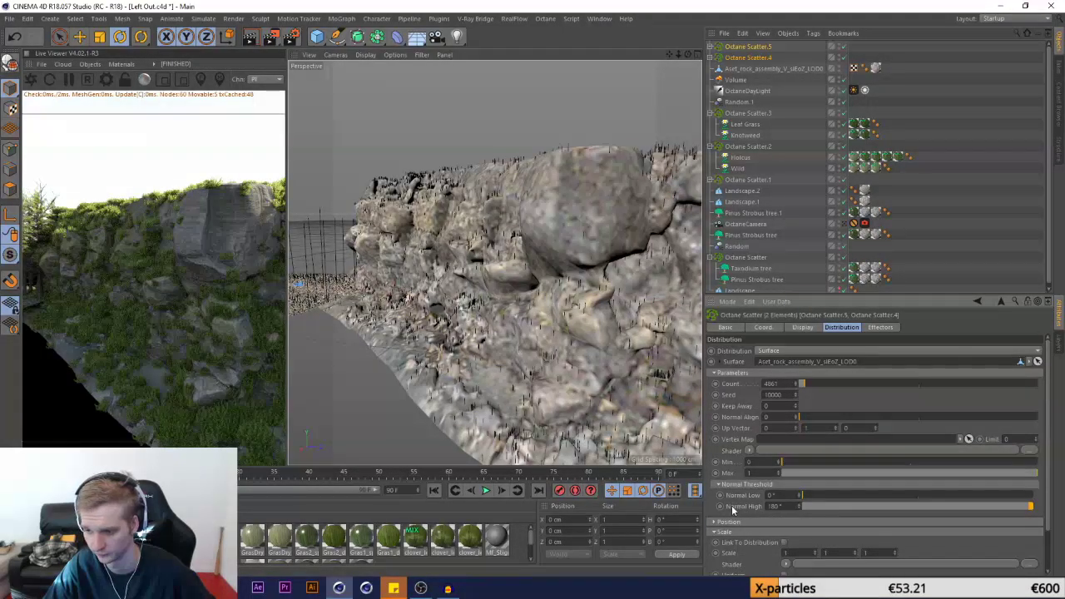
left_click_drag(989, 505, 865, 501)
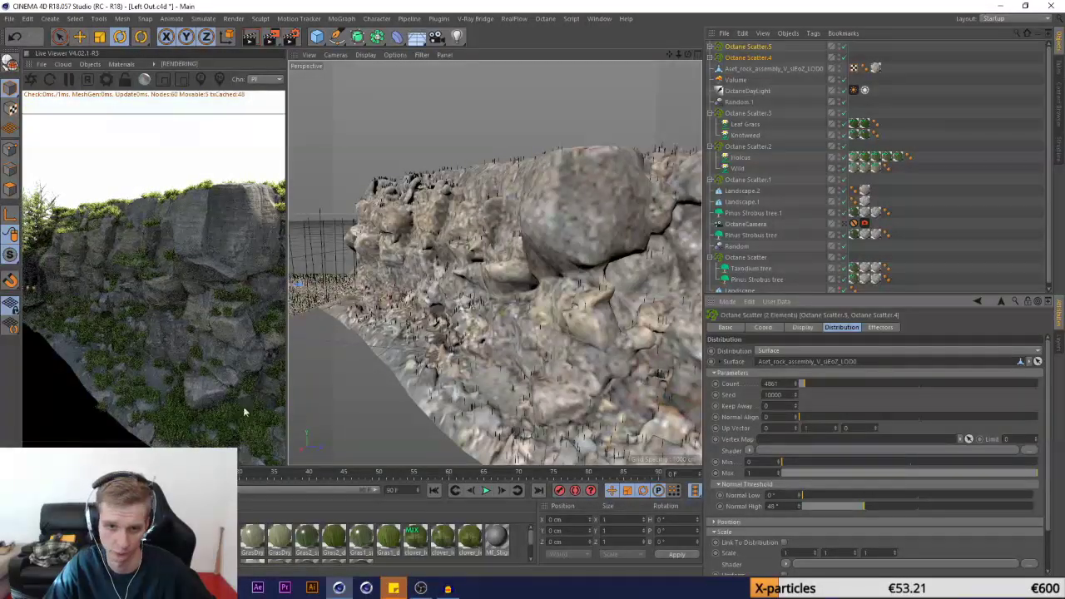
Look through the Octane camera and restrict the live render to a region in the forest background
left_click(846, 224)
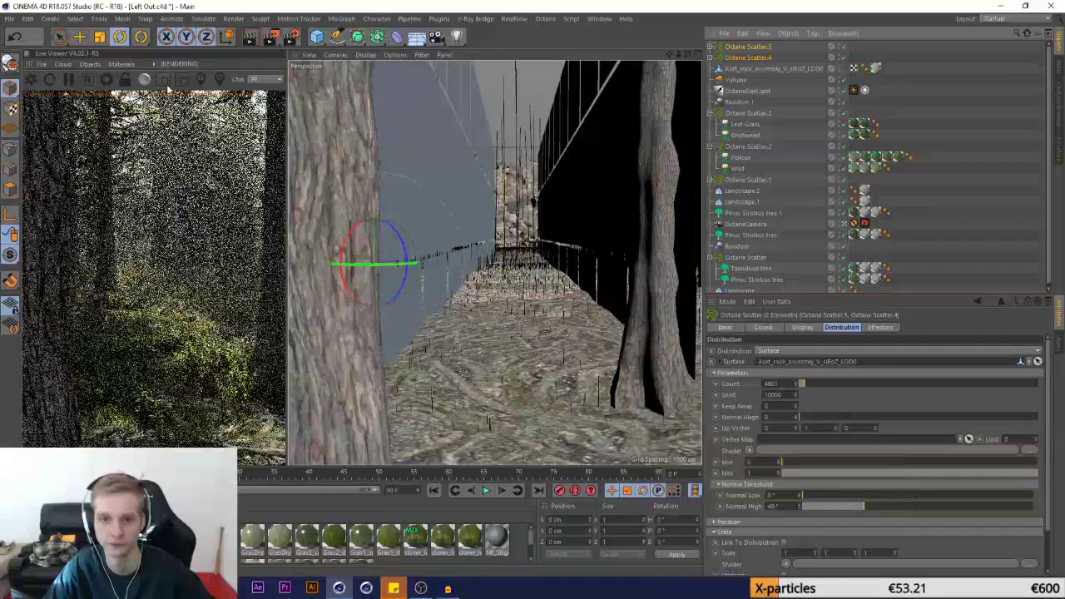
left_click(164, 79)
left_click_drag(112, 185, 159, 269)
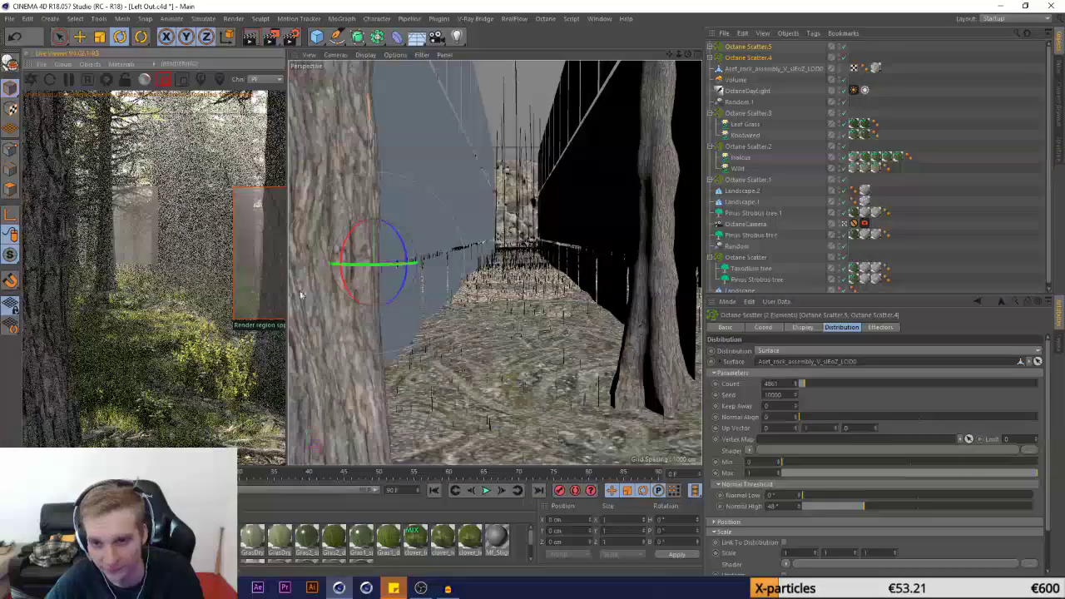
Lower the rock assembly to a Y position of about -652 cm and render the strip behind the trees
left_click(745, 70)
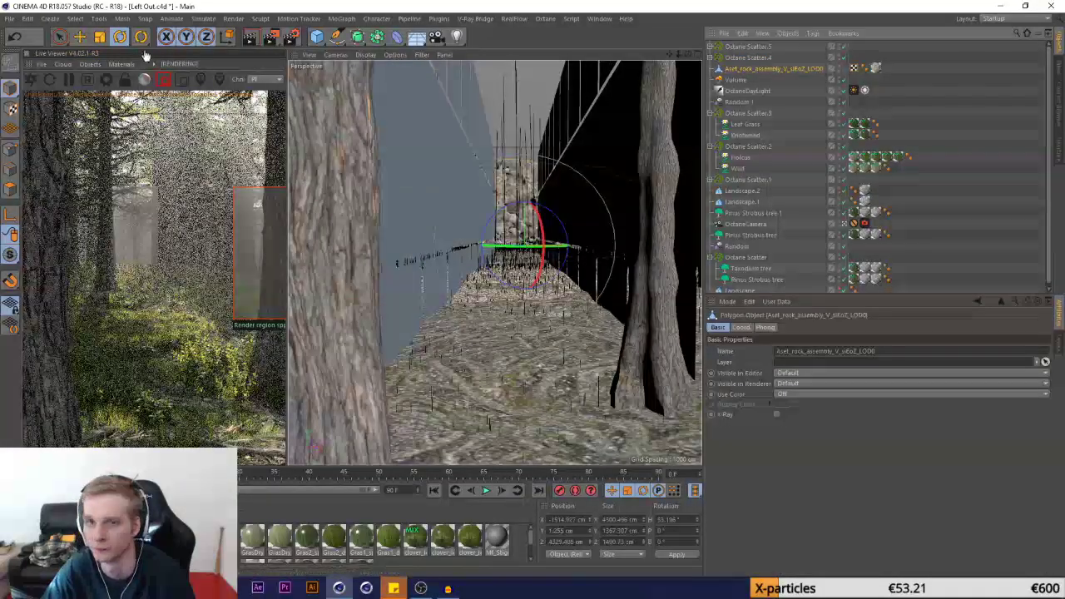
left_click(80, 36)
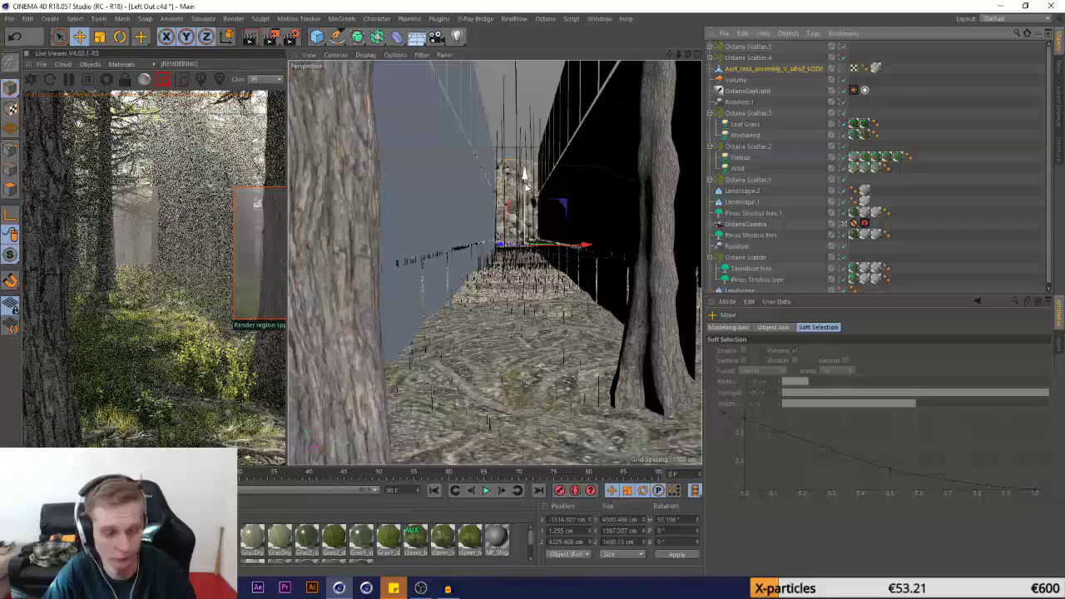
left_click_drag(523, 178, 529, 239)
left_click_drag(260, 221, 37, 263)
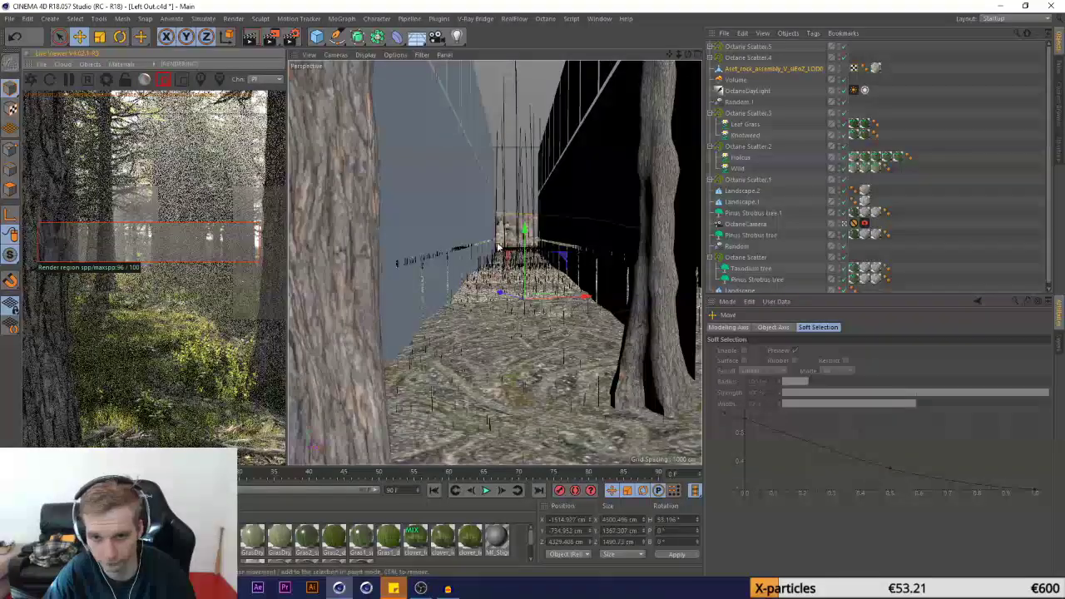
left_click_drag(523, 238, 523, 231)
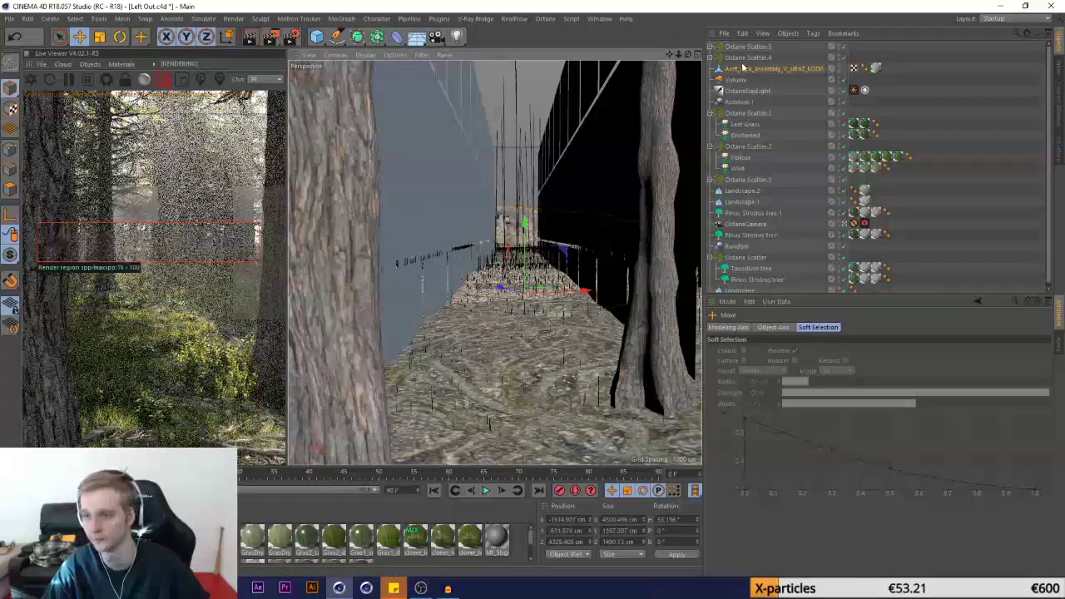
Duplicate the rock assembly, place the copy at about X -1605, Y 332, Z 8435 cm, and render that background area
key("ctrl+c")
key("ctrl+v")
left_click_drag(566, 291, 655, 228)
left_click(120, 36)
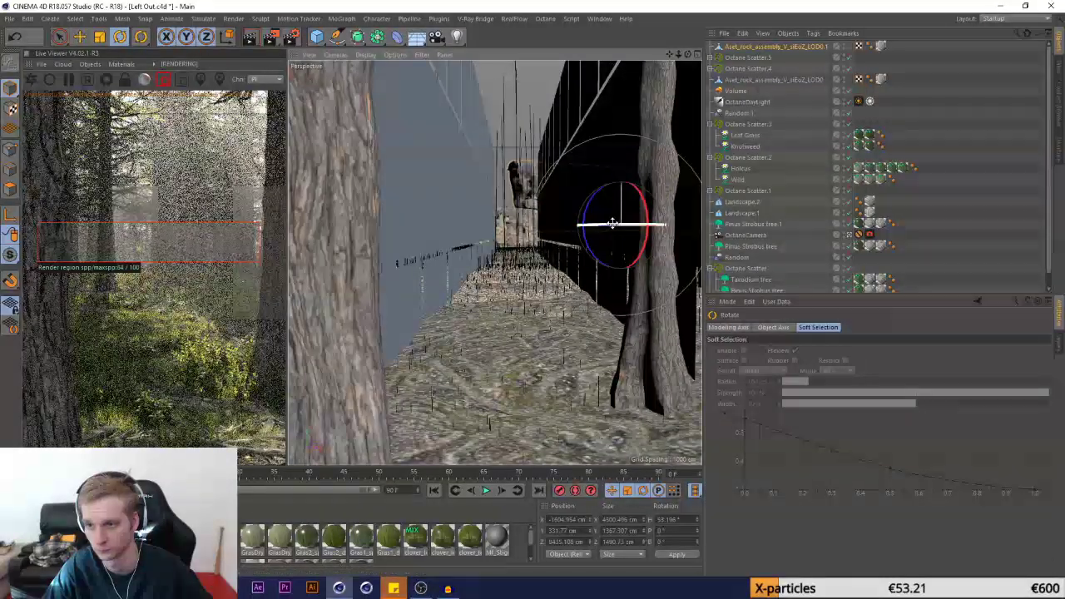
left_click_drag(129, 170, 251, 266)
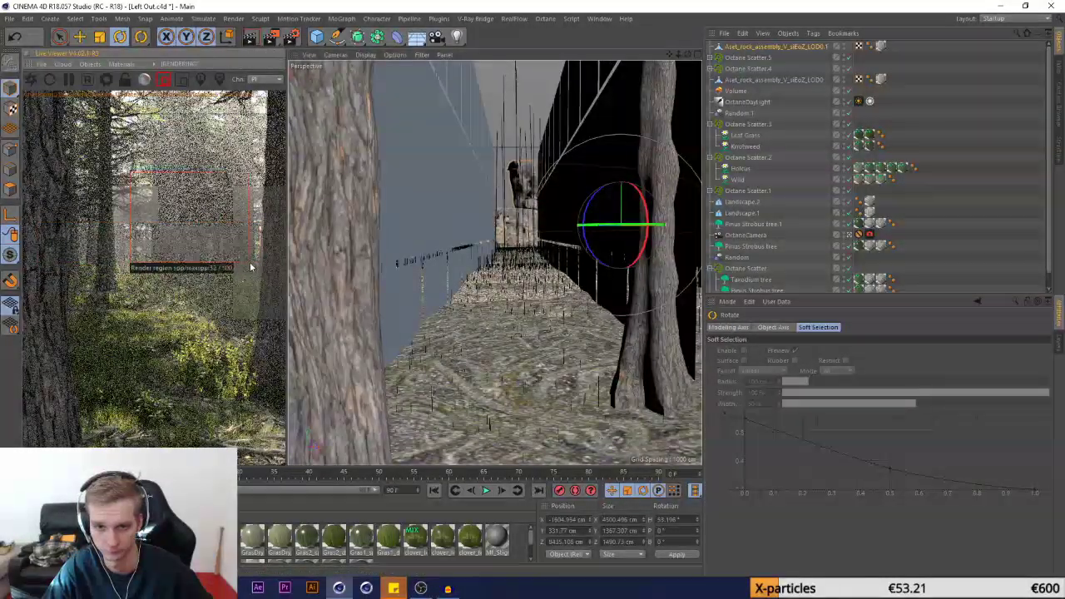
Rotate the copied rock's heading to about 20° and shift it to about X -1500, Z 8526 cm
left_click(80, 36)
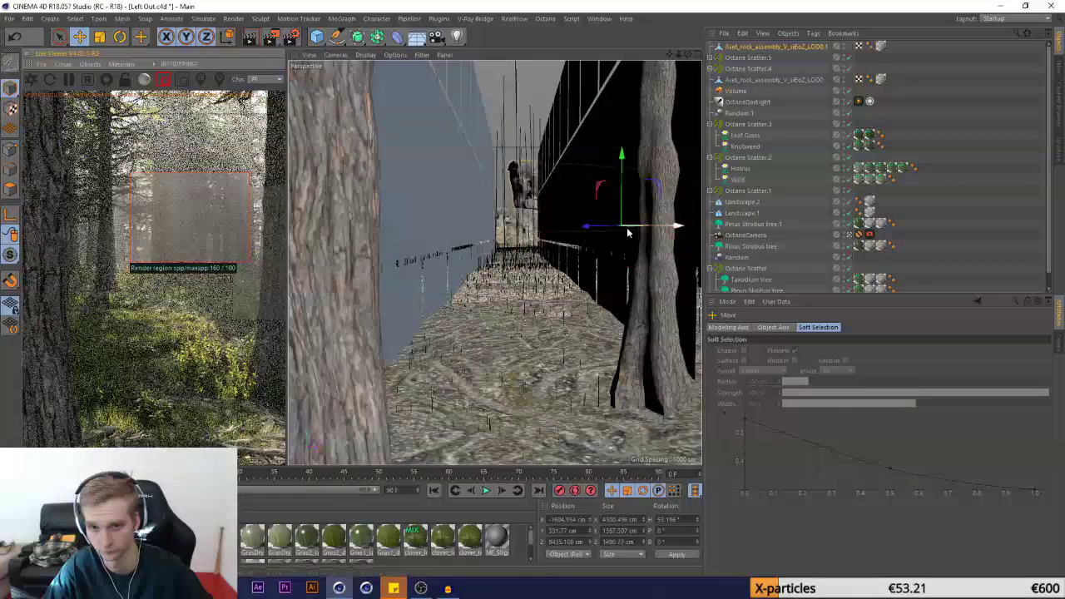
left_click_drag(654, 231, 657, 230)
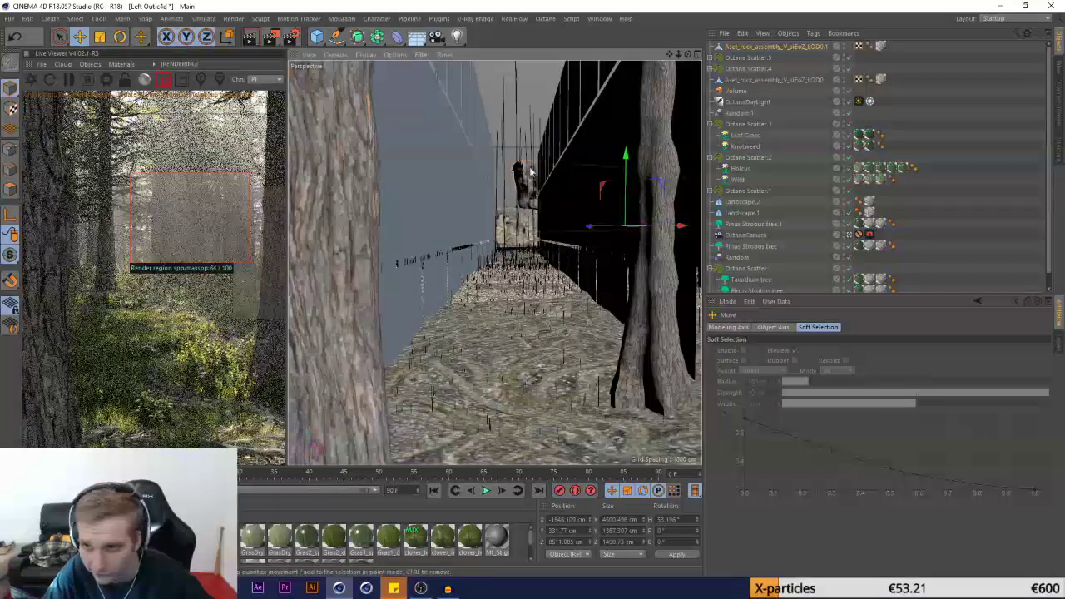
left_click(120, 37)
left_click_drag(593, 227, 581, 226)
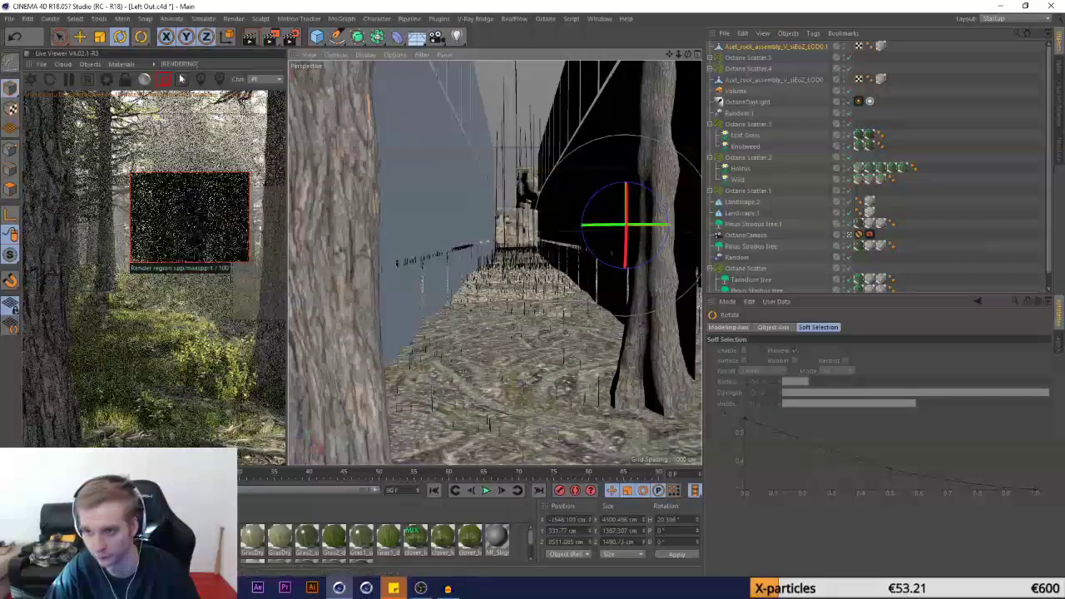
left_click(80, 37)
left_click_drag(665, 225, 669, 226)
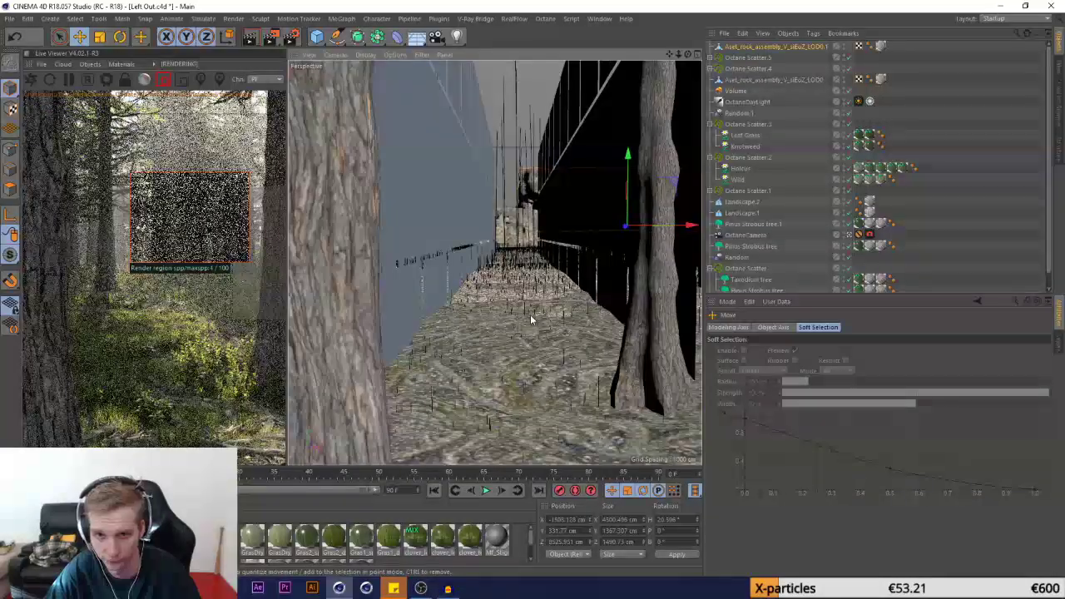
Turn off the render region and save the scene
left_click(164, 79)
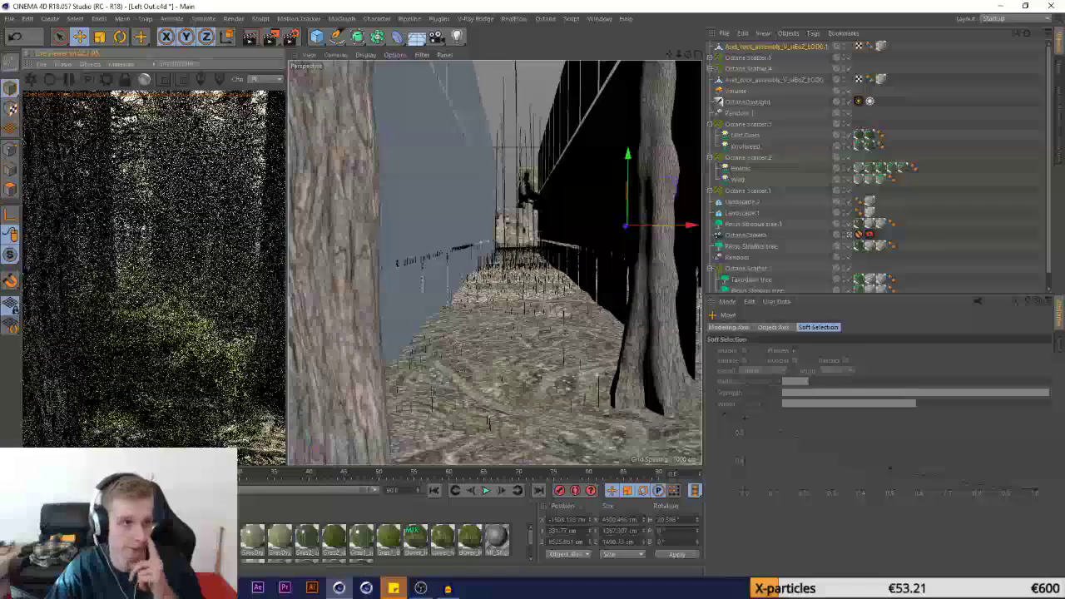
left_click(8, 18)
left_click(30, 112)
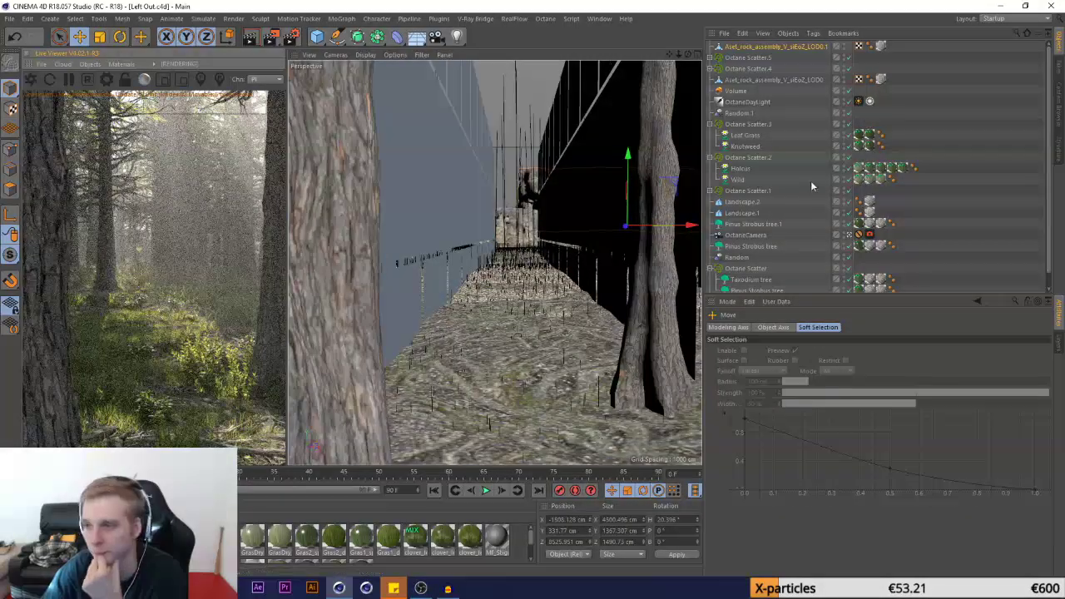
Set the Octane daylight's power to 3 and save the scene
left_click(860, 100)
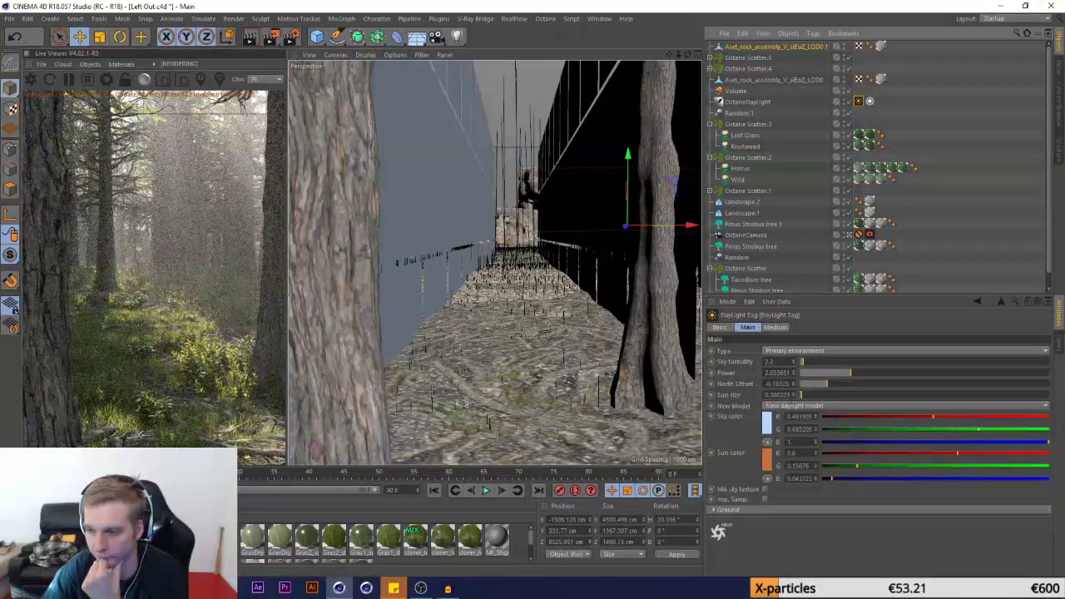
double_click(787, 373)
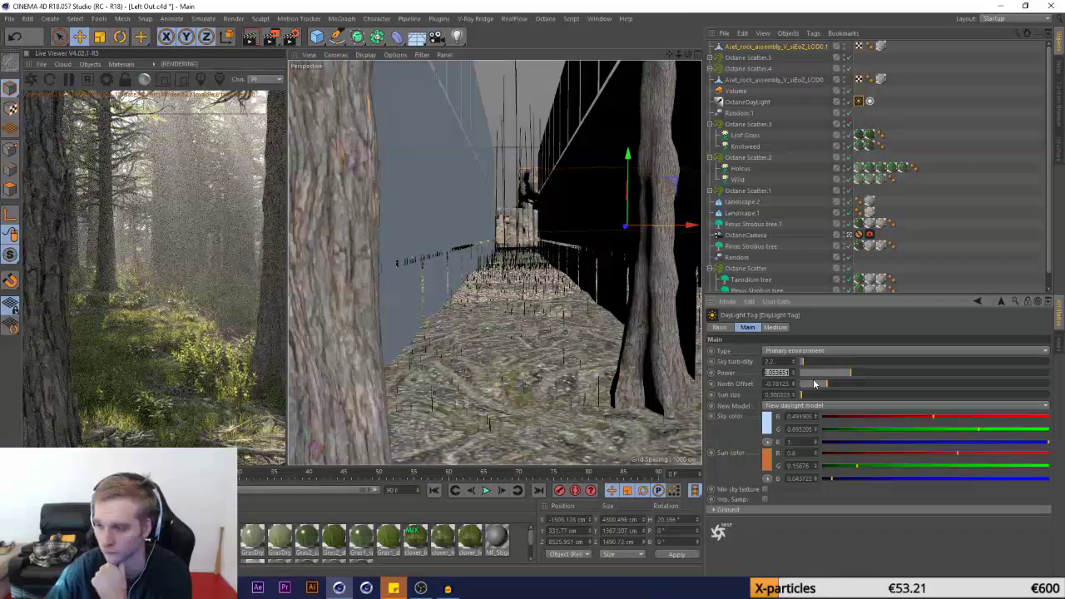
type("5")
key("Return")
left_click(8, 18)
left_click(38, 117)
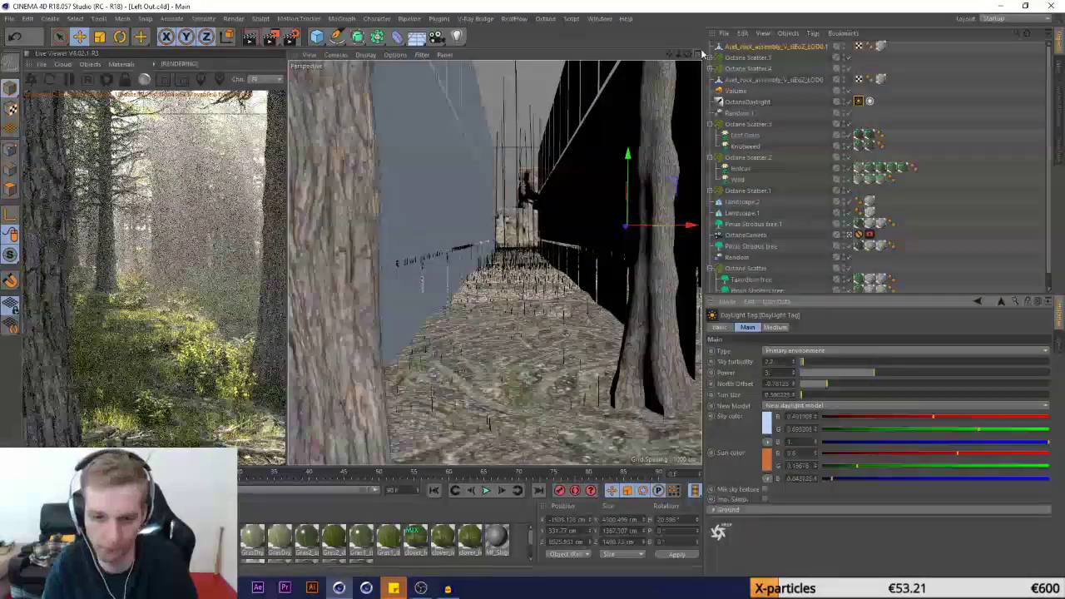
Start merging an object and browse to the Wrecks folder under Models, Vehicles, Cadnav
left_click(725, 34)
left_click(741, 49)
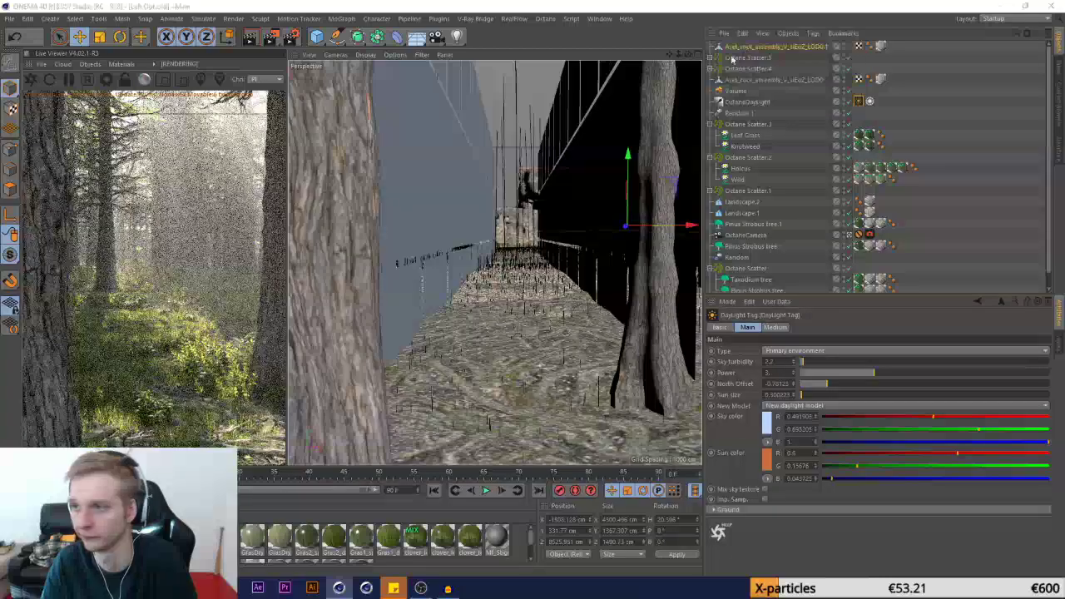
left_click(65, 260)
double_click(147, 174)
scroll(140, 166, "down", 3)
double_click(125, 167)
scroll(140, 192, "down", 5)
double_click(140, 226)
scroll(141, 237, "down", 10)
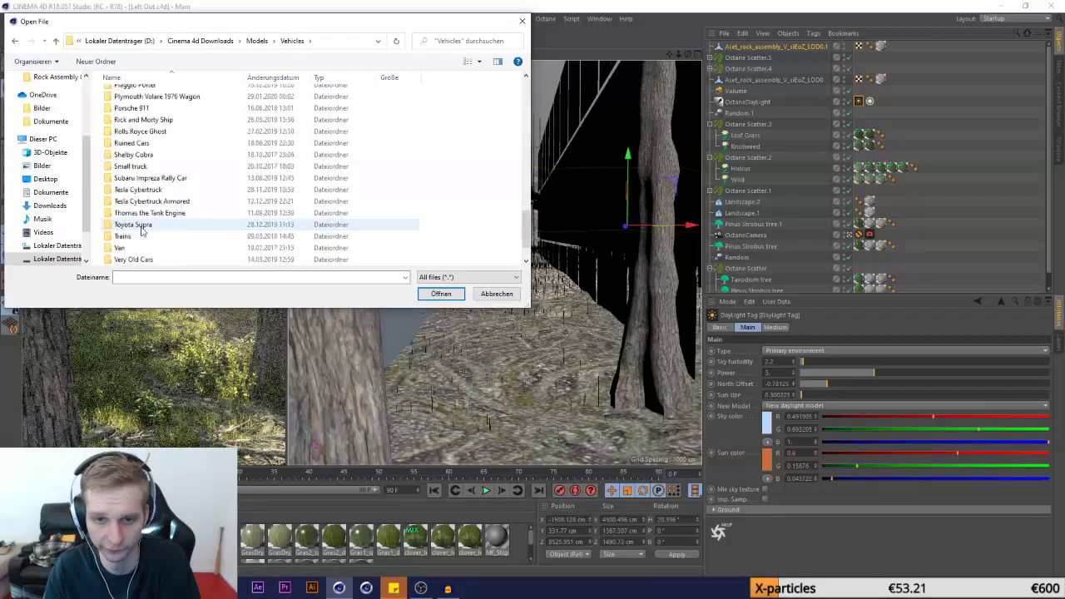
scroll(138, 191, "up", 15)
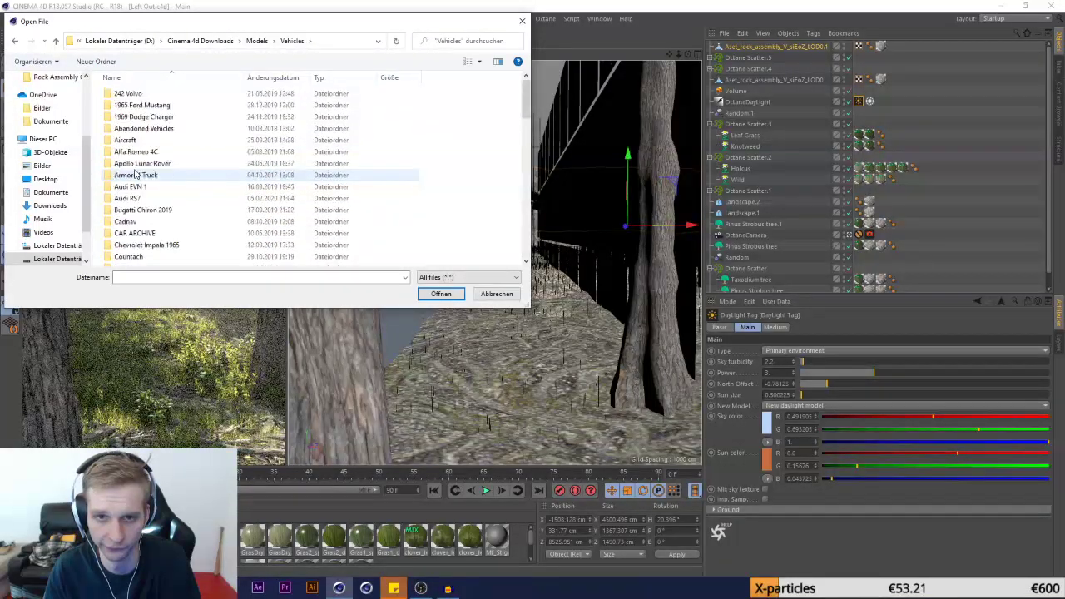
double_click(127, 221)
left_click(131, 155)
double_click(130, 155)
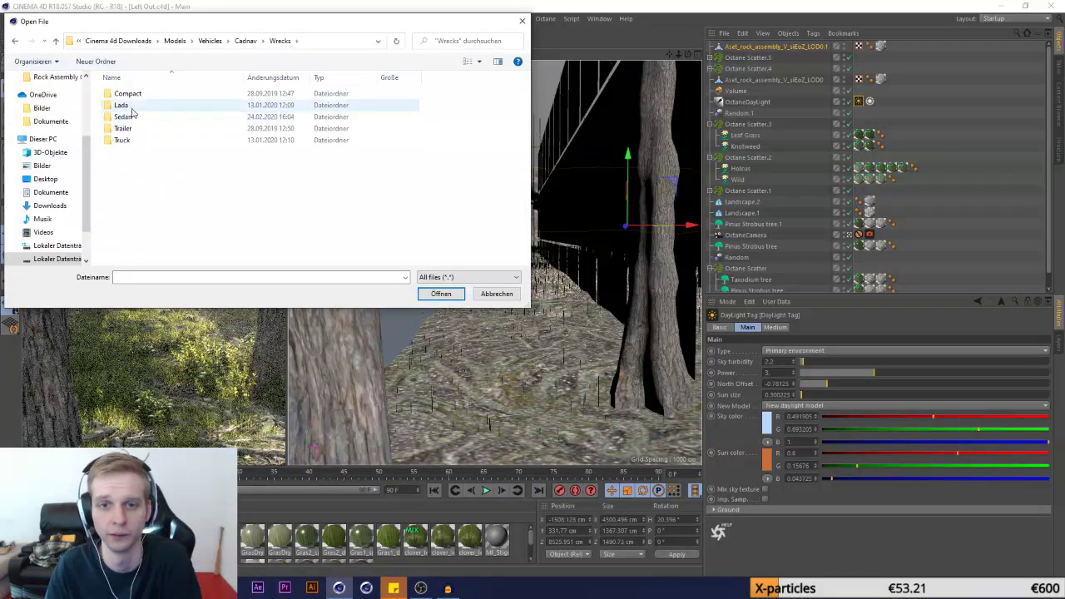
Look through the Lada wreck's model folder for a usable file and return to the Wrecks folder
double_click(131, 107)
left_click(131, 95)
double_click(131, 95)
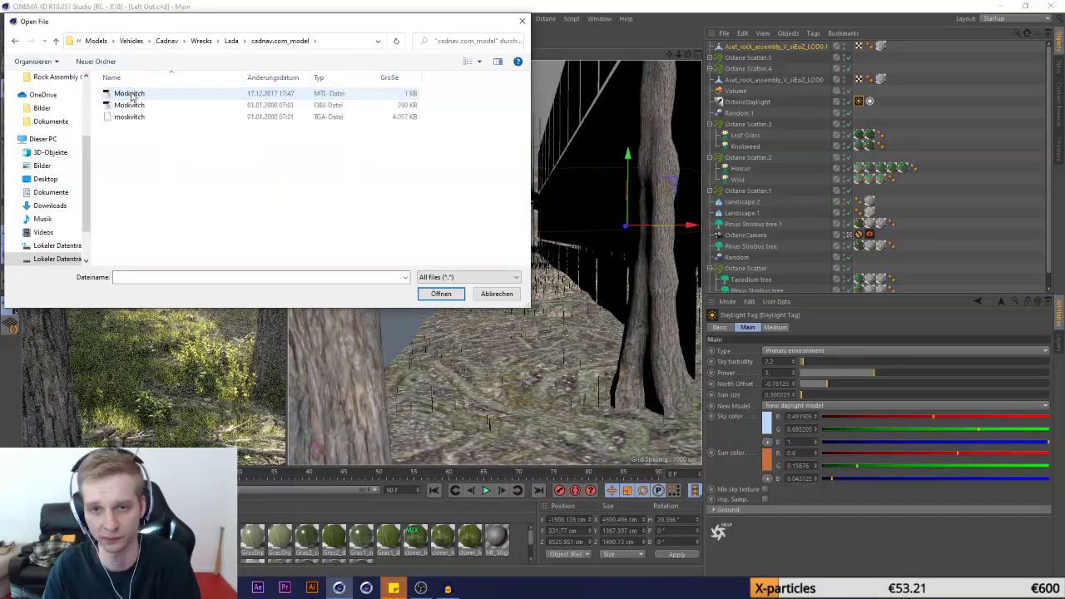
left_click(15, 40)
left_click(15, 41)
left_click(15, 40)
Merge the FBX model from the Compact wreck folder and shift its static_prop joint to about X 767 cm
double_click(126, 94)
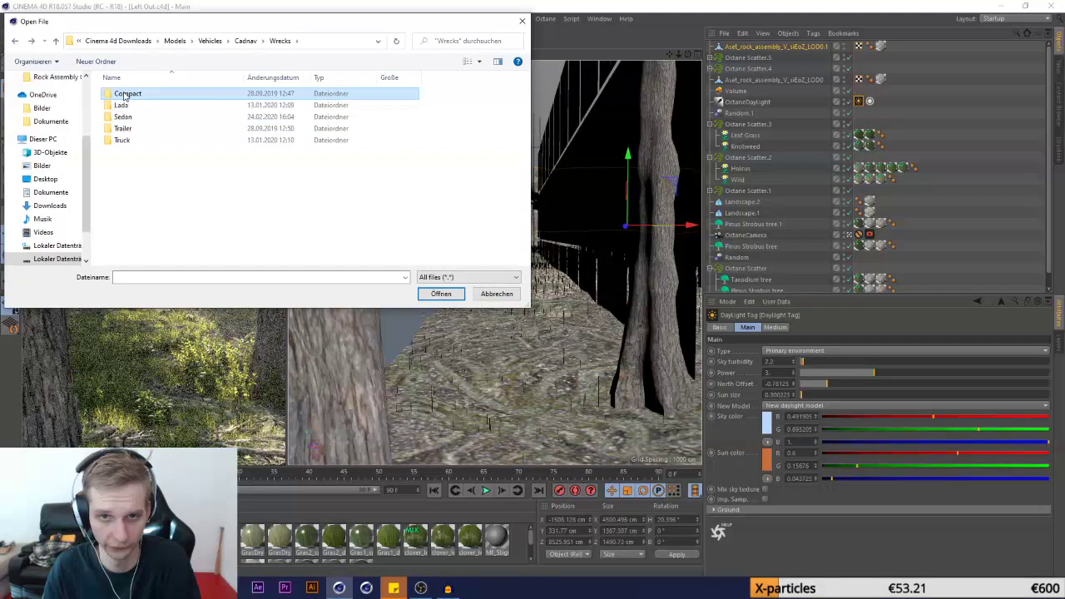
double_click(120, 95)
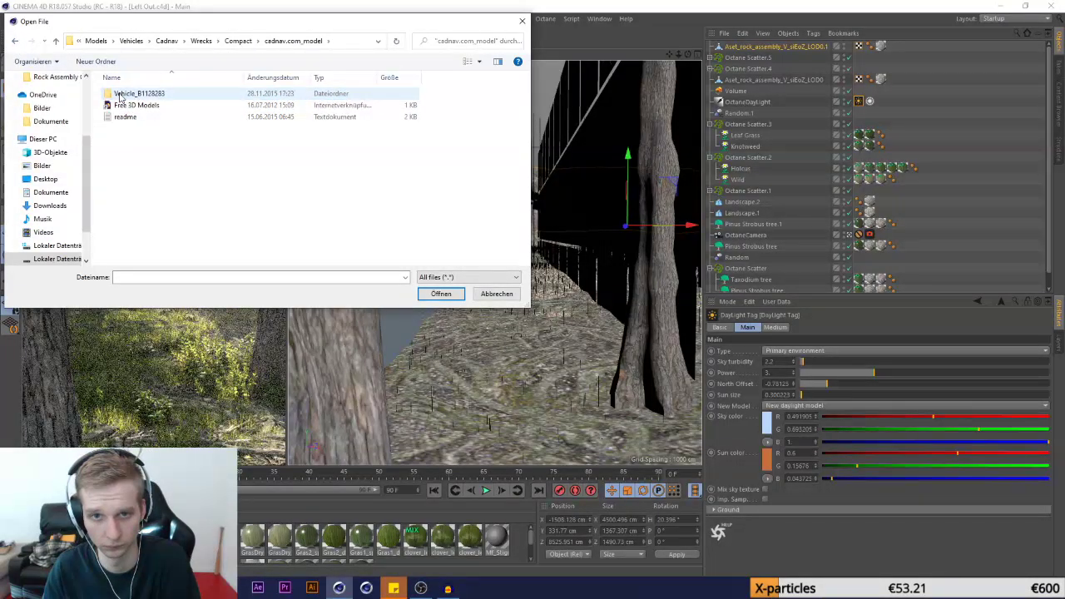
left_click(15, 41)
left_click(125, 117)
double_click(125, 118)
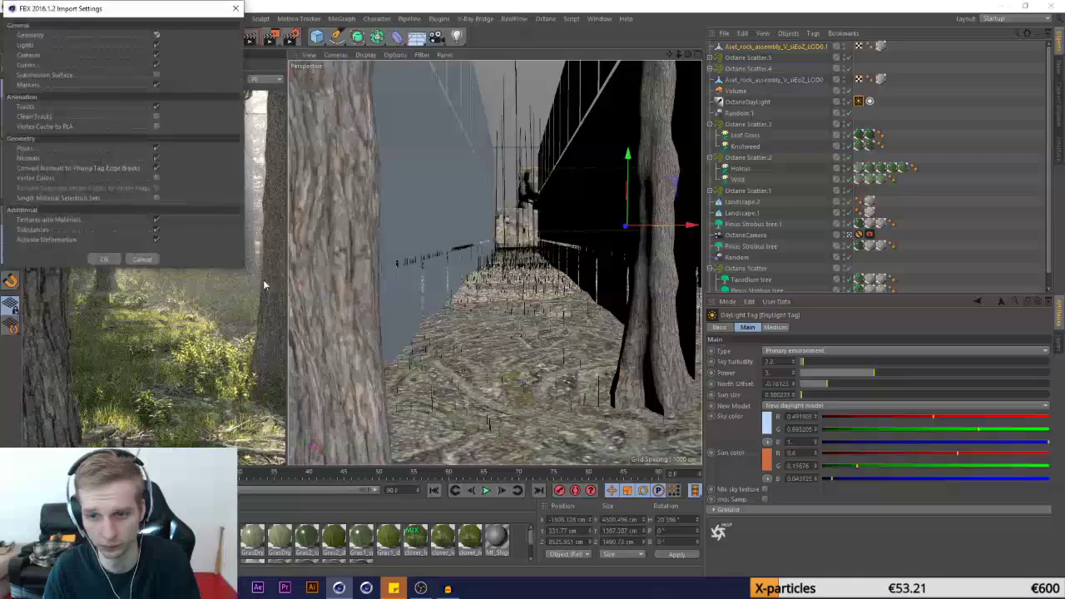
key("Return")
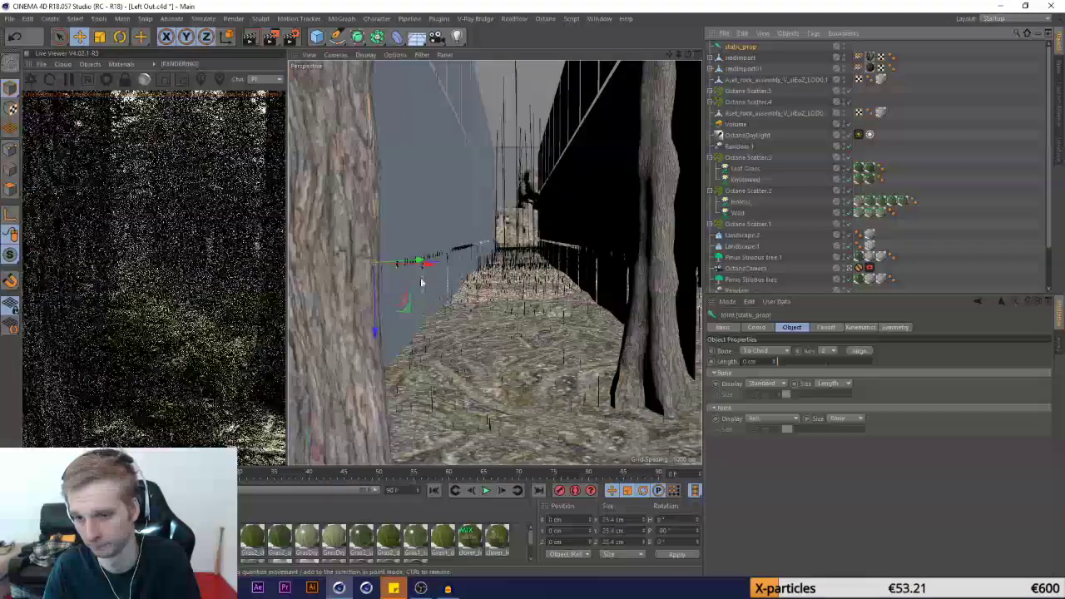
left_click_drag(410, 263, 529, 268)
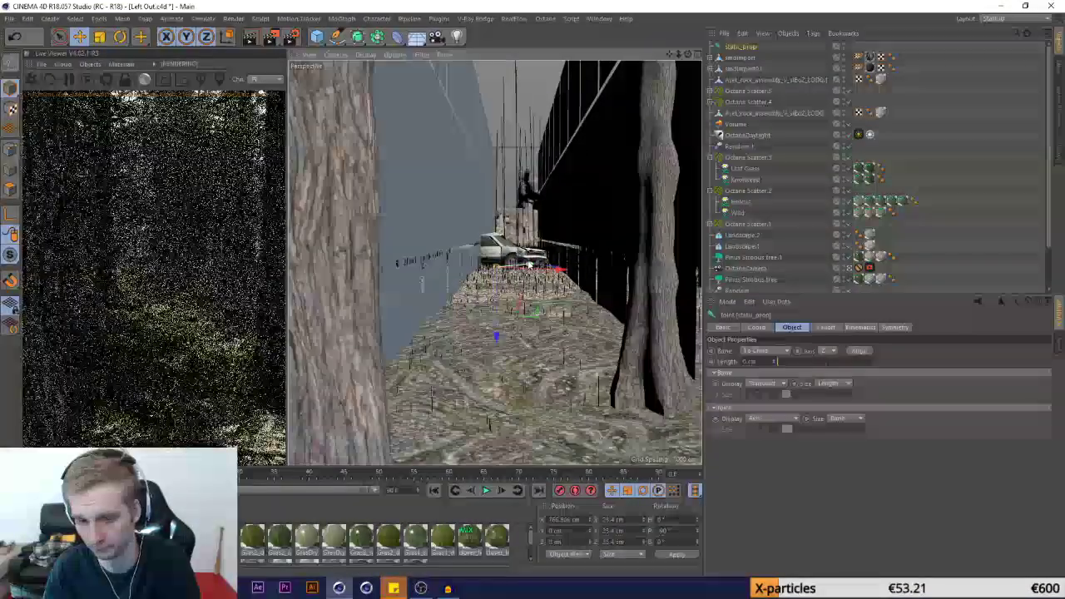
Convert the imported car's materials to Octane materials and remove the unused materials
double_click(871, 58)
left_click(61, 537, "shift")
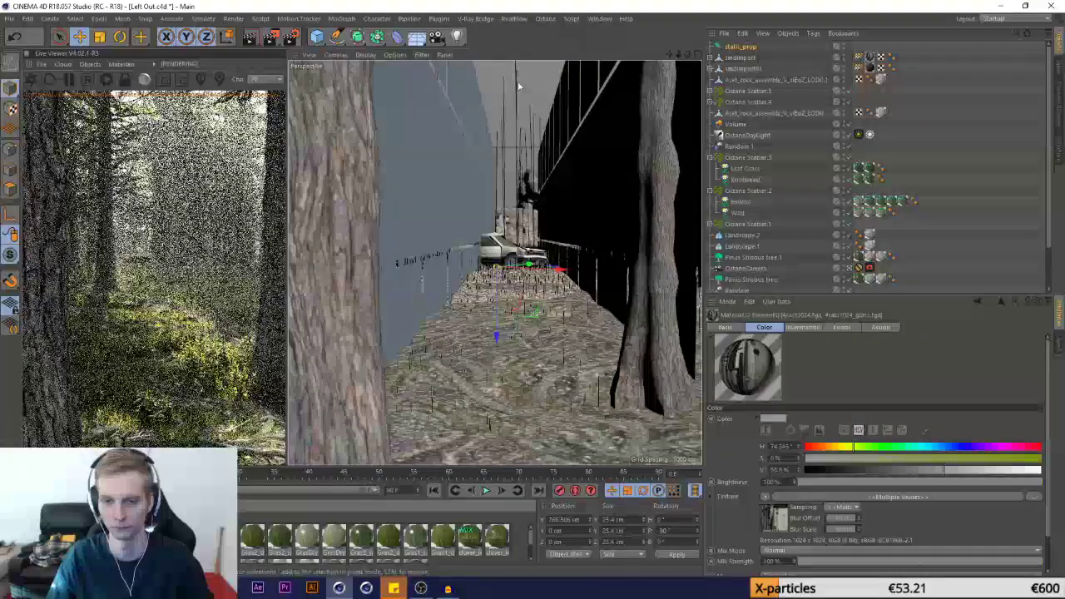
left_click(437, 18)
mouse_move(464, 50)
left_click(654, 55)
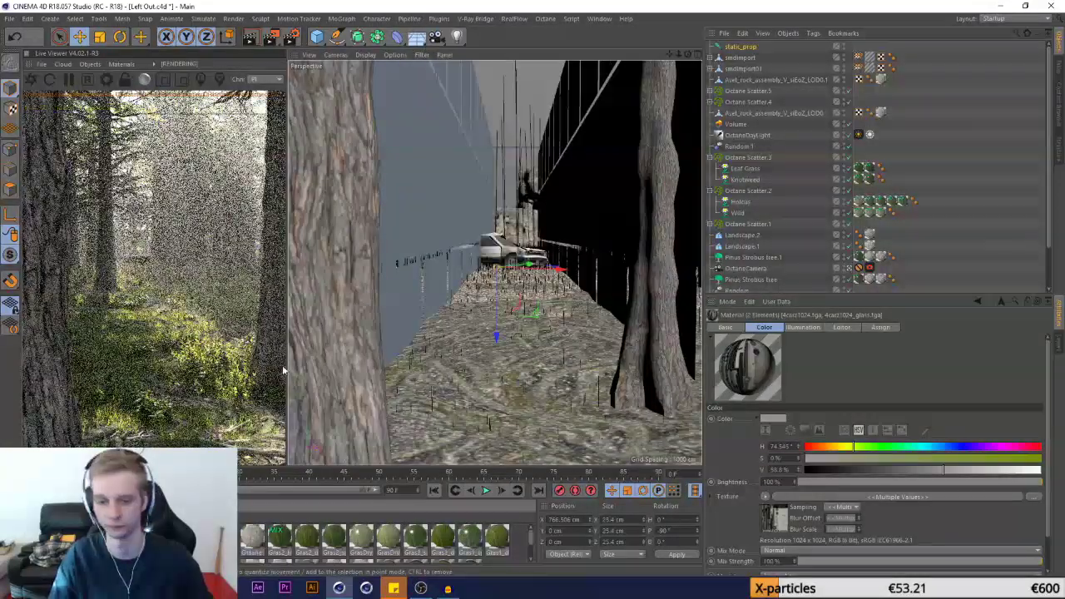
left_click(89, 506)
left_click(116, 378)
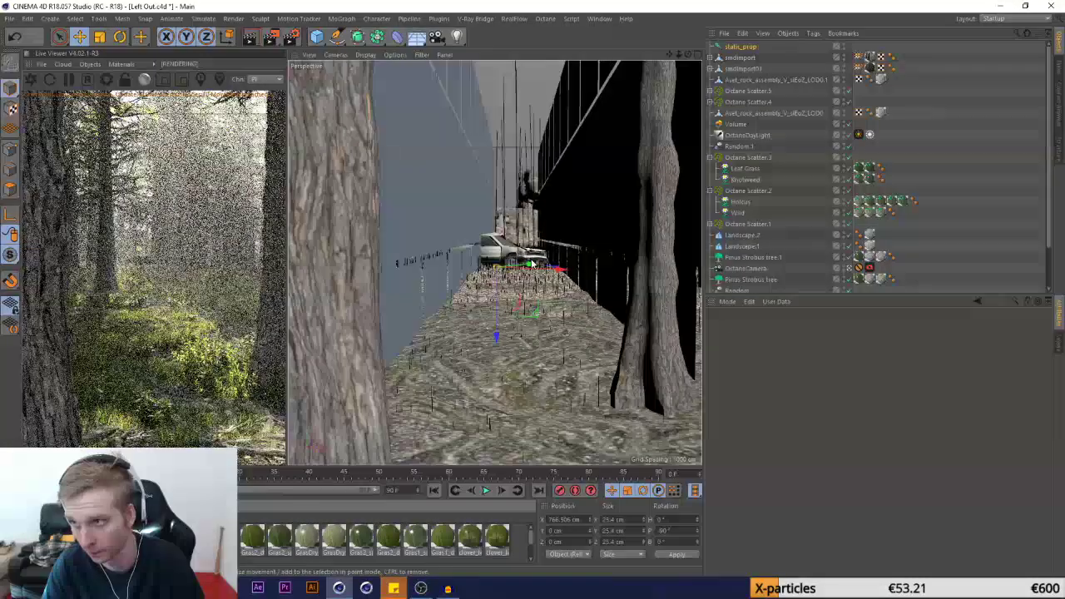
Group static_prop and both smdimport objects under one null and move it to about X 1018, Z -1117 cm
left_click(755, 69)
left_click(743, 49, "shift")
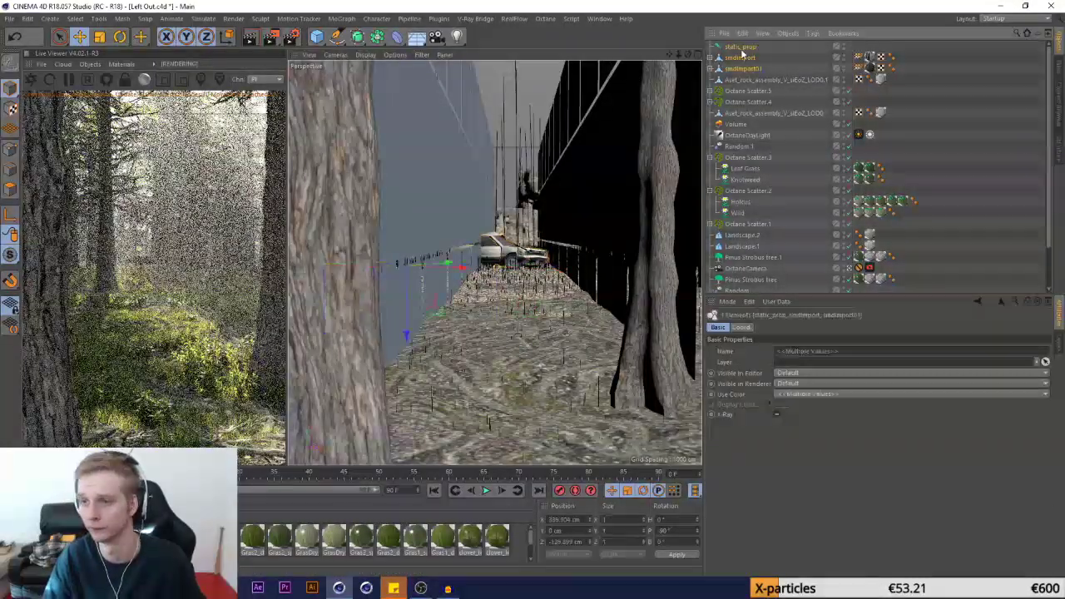
key("alt+g")
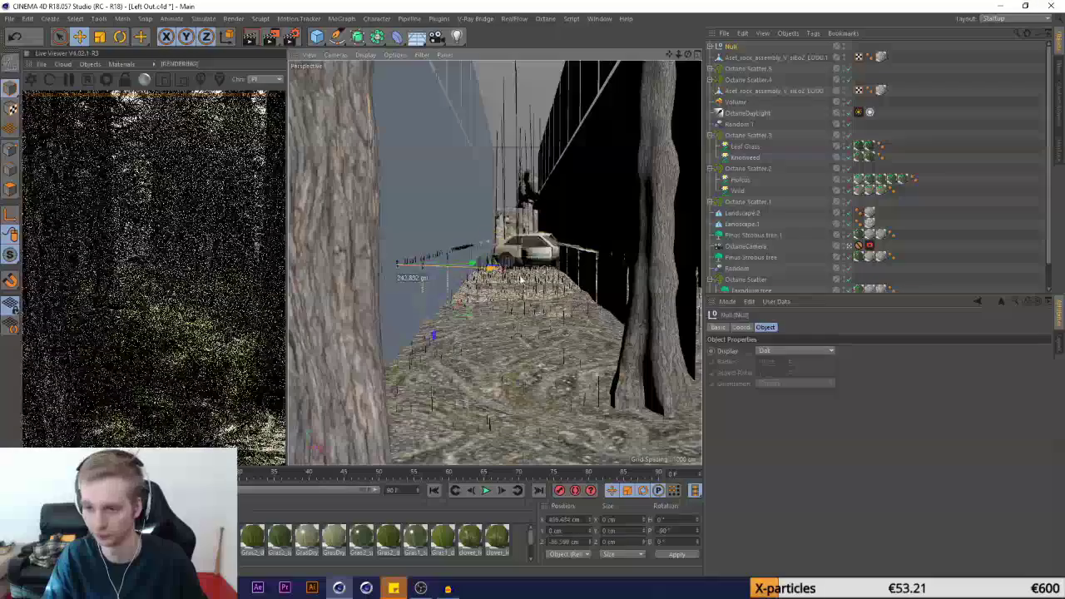
left_click_drag(358, 358, 396, 296)
left_click(711, 47)
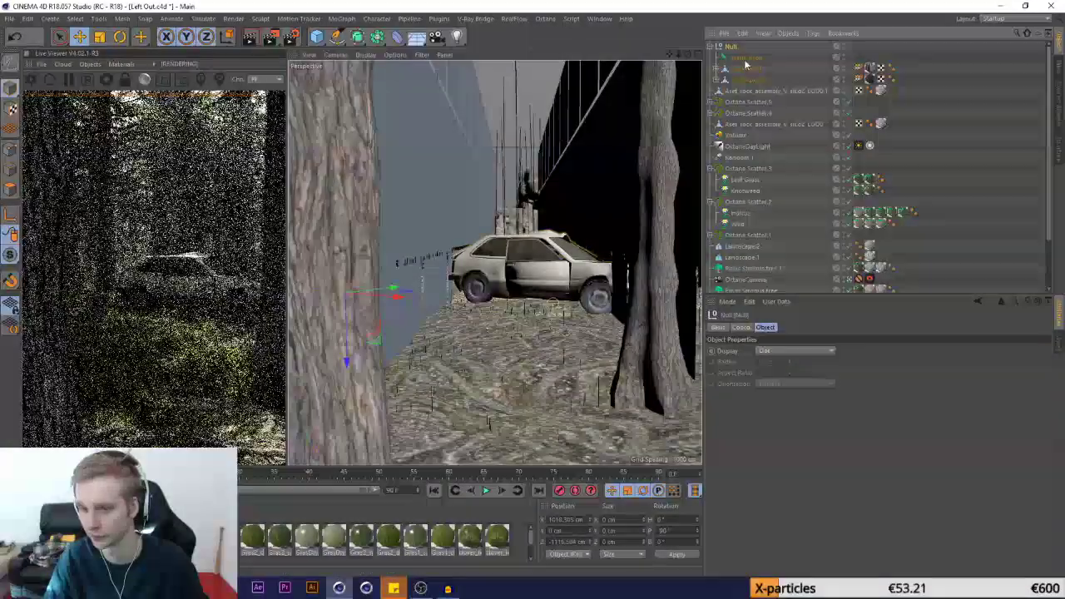
left_click(746, 60)
left_click(711, 47)
left_click(731, 48)
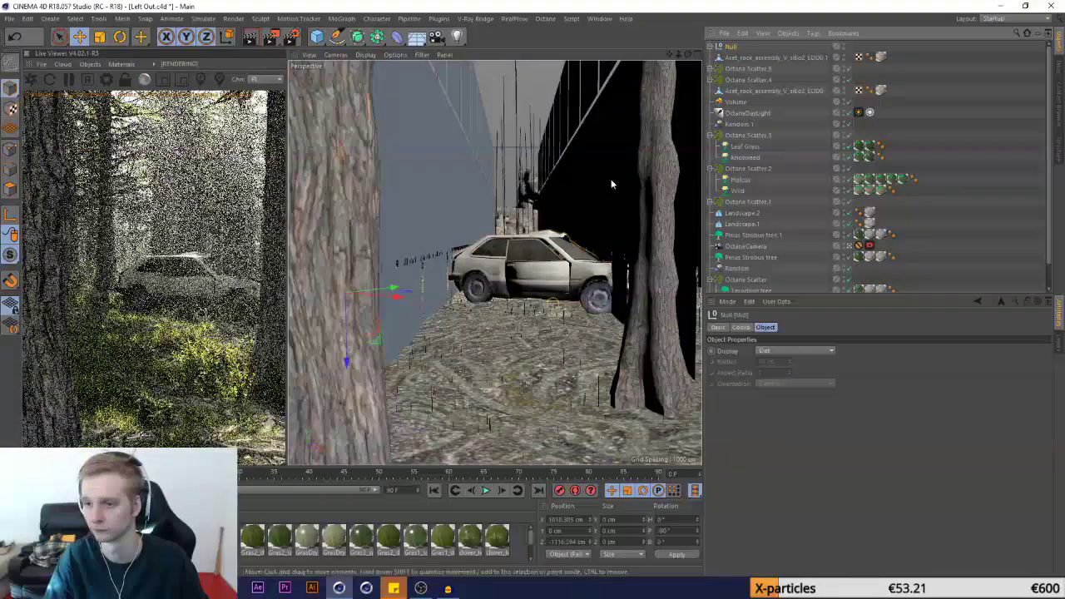
Scale the car's null to 0.7 on all axes and place it beside the front tree at about X 1523, Z -1470 cm
left_click_drag(406, 295, 476, 289)
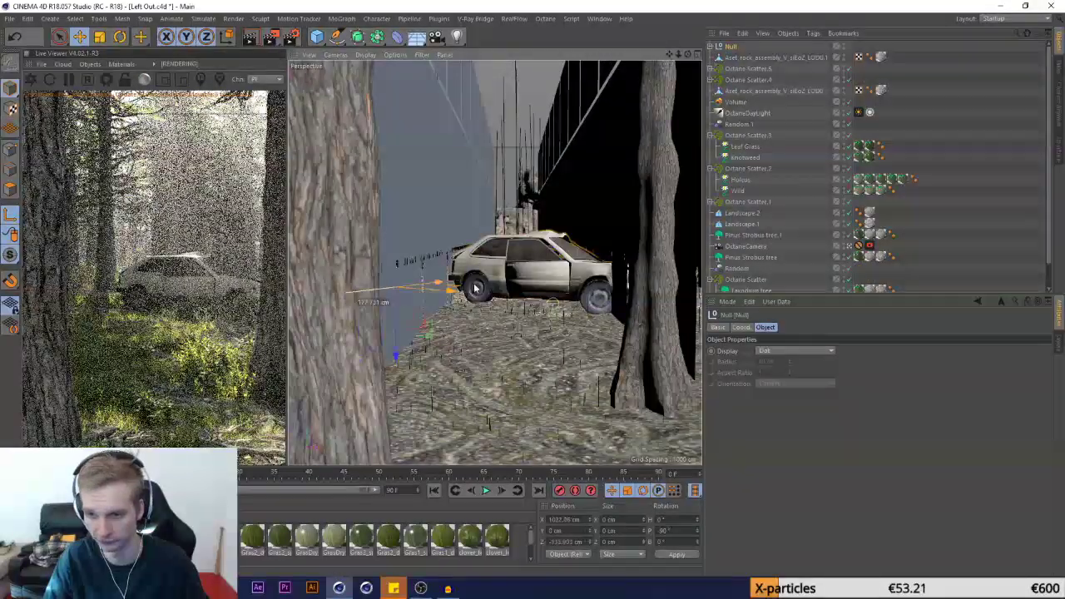
left_click_drag(577, 297, 477, 327)
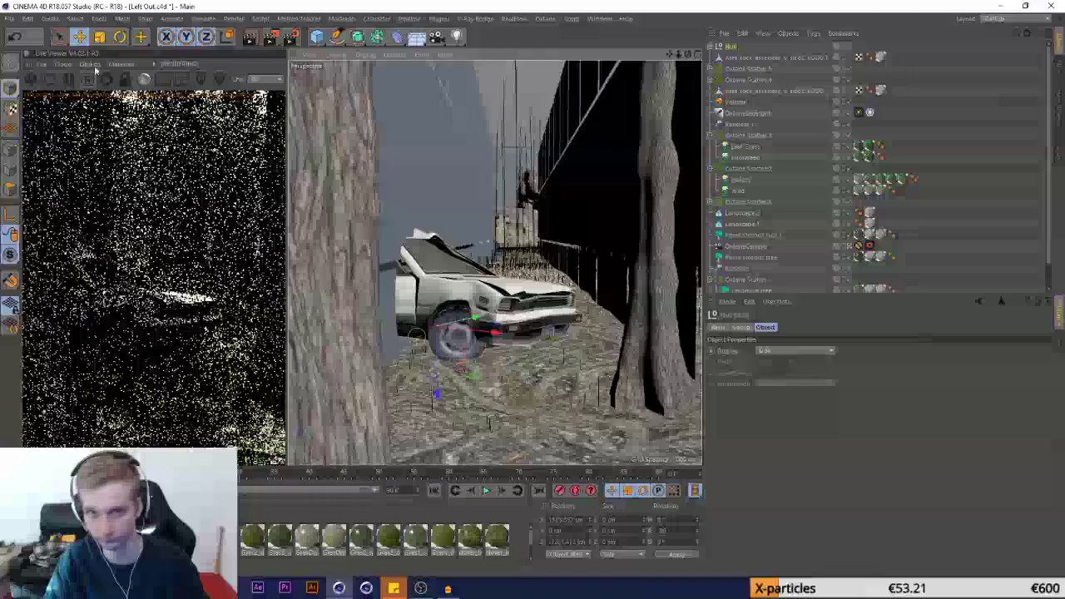
key("t")
left_click(730, 47)
left_click(742, 327)
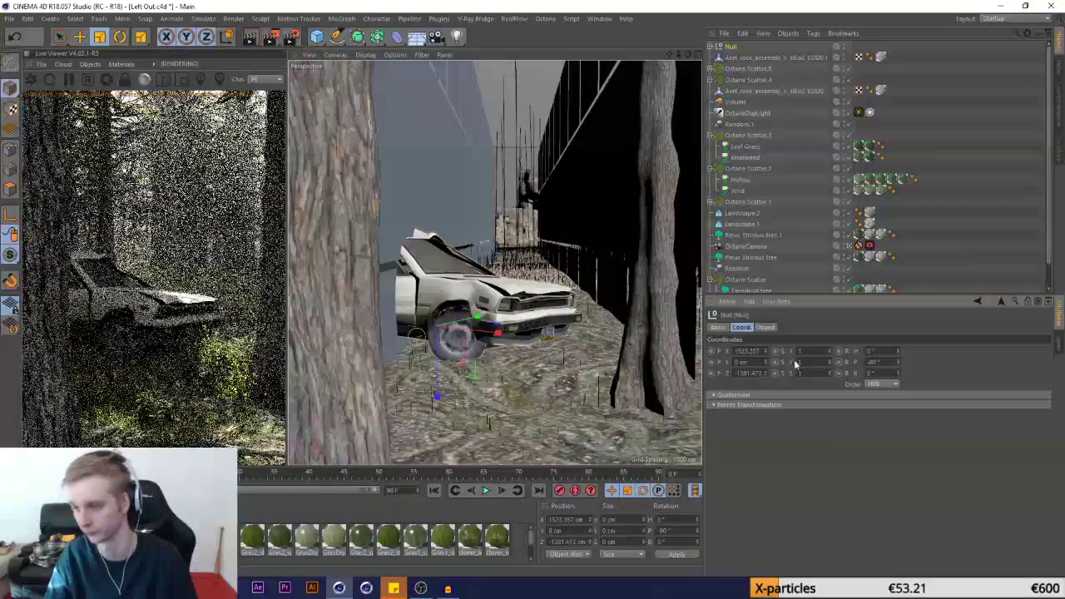
left_click_drag(804, 352, 730, 364)
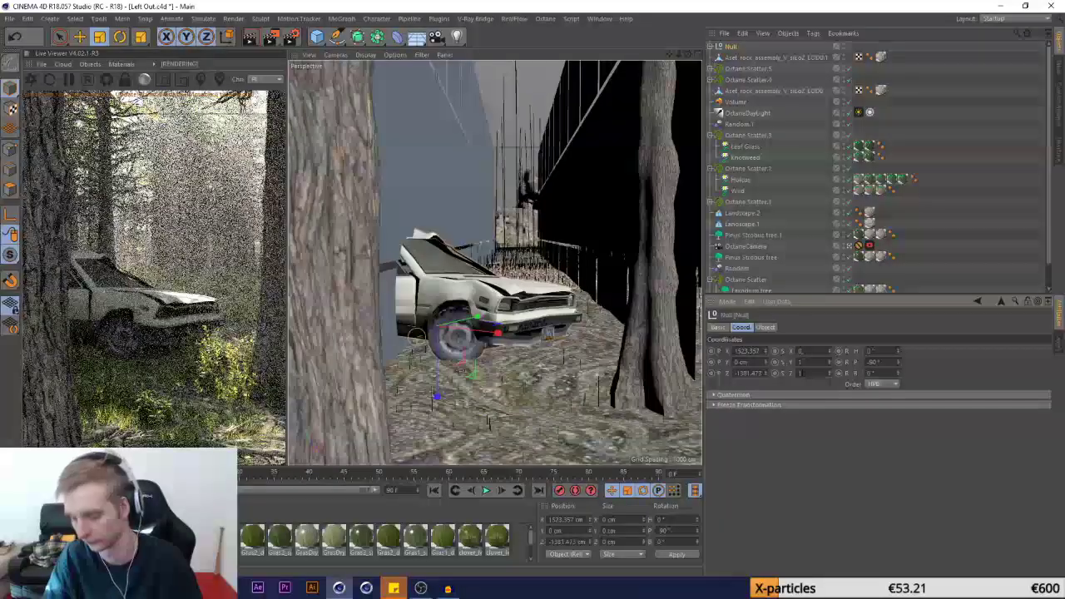
type("0.7")
key("Return")
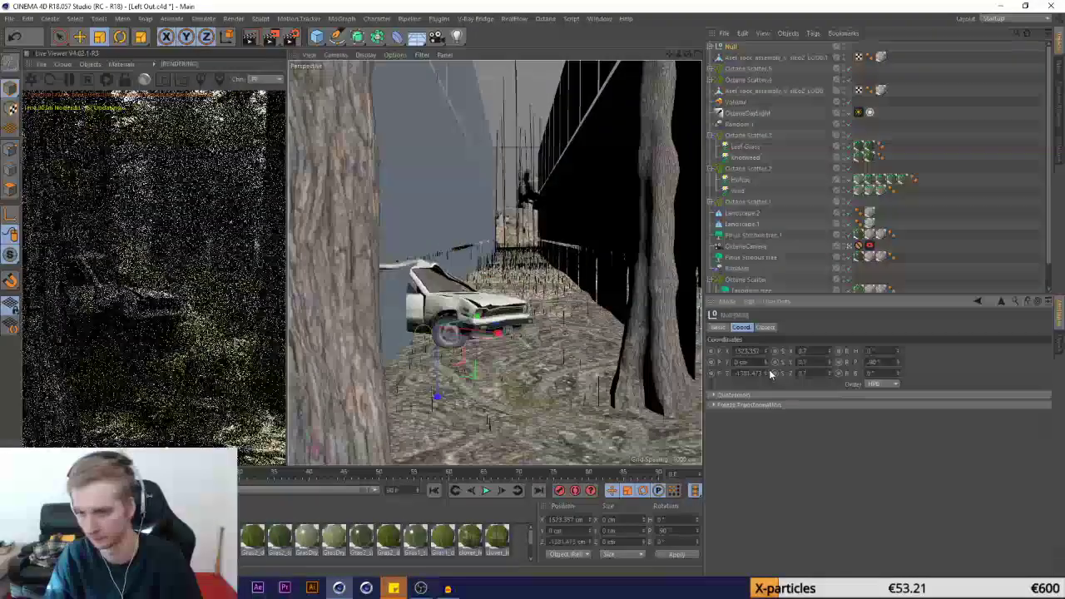
key("e")
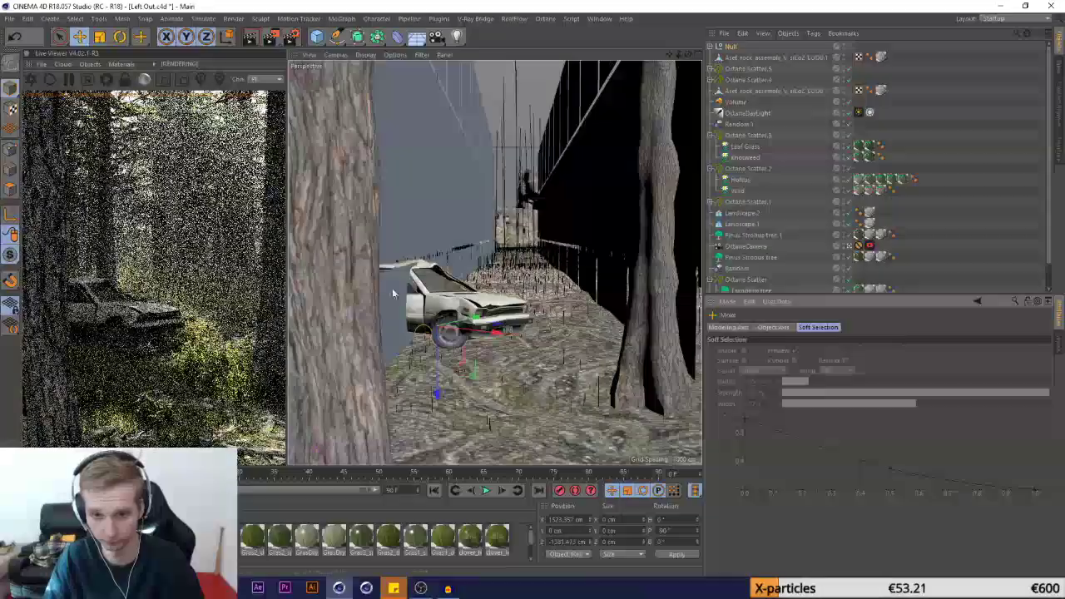
left_click_drag(437, 393, 413, 400)
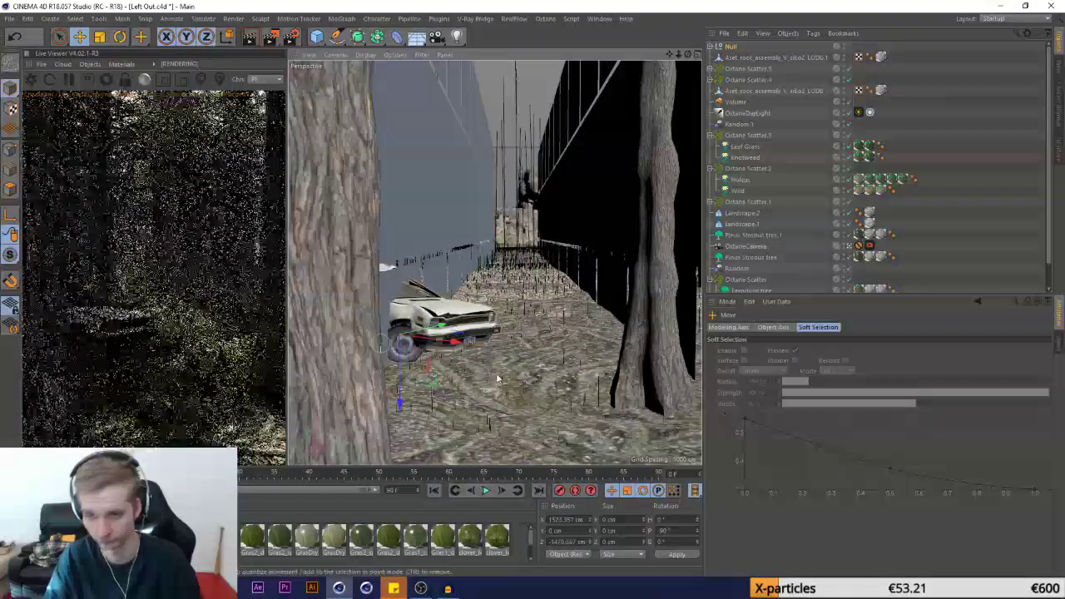
Duplicate the car's null, rotate the copy's bank to about -99°, and place it at about X 759, Z -182 cm
key("ctrl+c")
key("ctrl+v")
left_click_drag(441, 325, 578, 279)
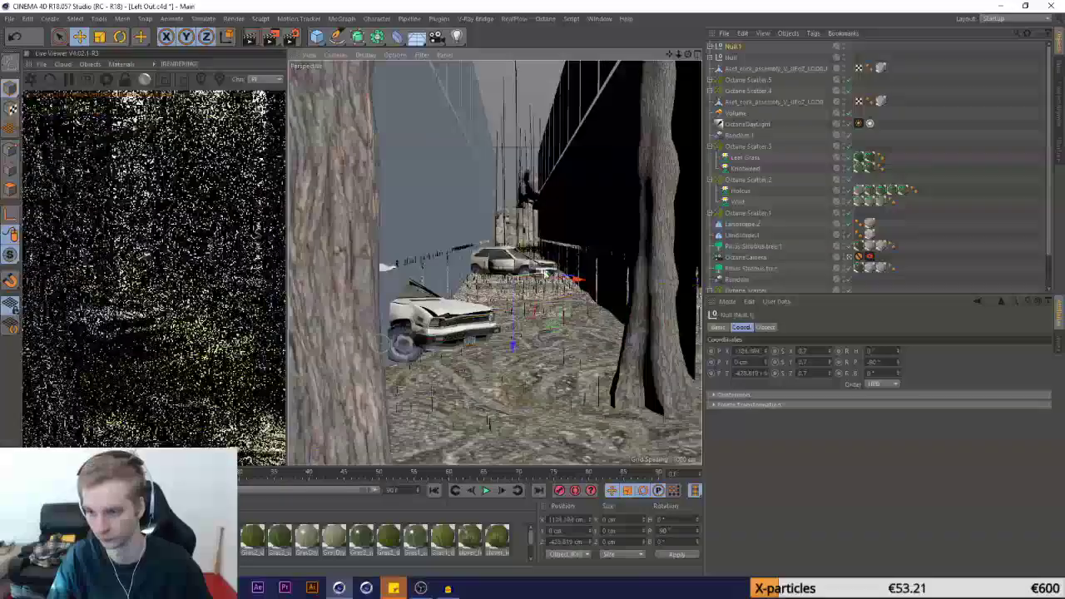
key("r")
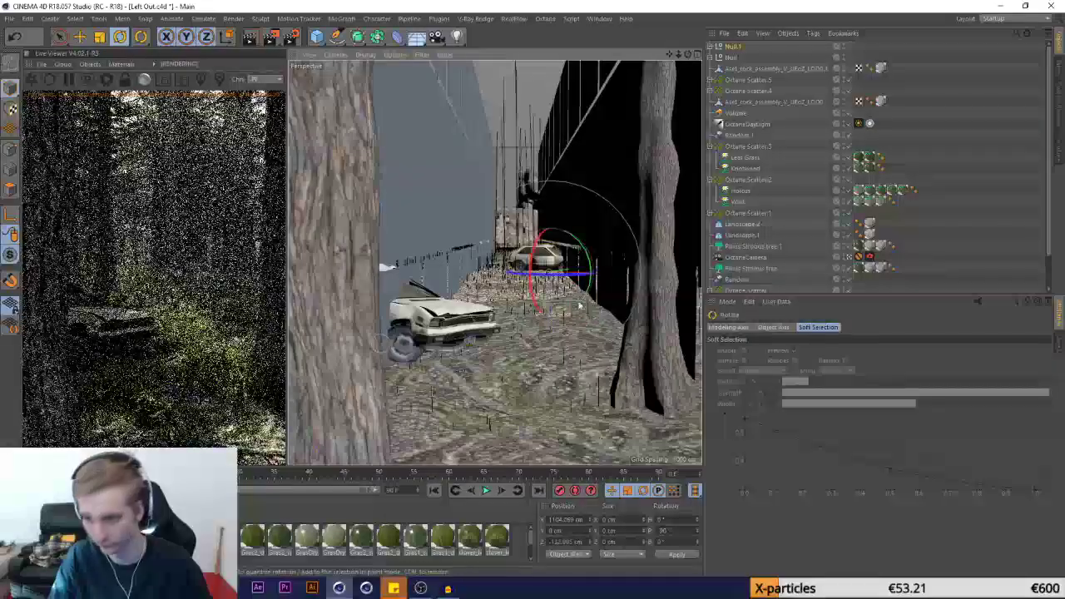
left_click(78, 40)
left_click_drag(509, 271, 441, 272)
Limit the live render to a region over the background trees, then to one around the cars
left_click(164, 79)
left_click_drag(131, 173, 250, 262)
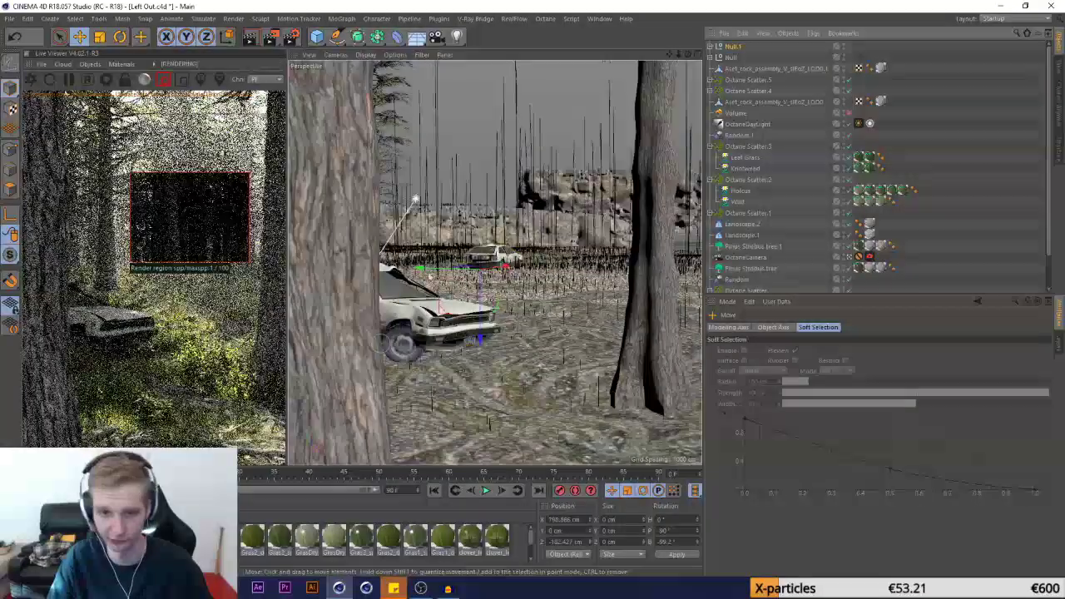
left_click_drag(71, 251, 207, 317)
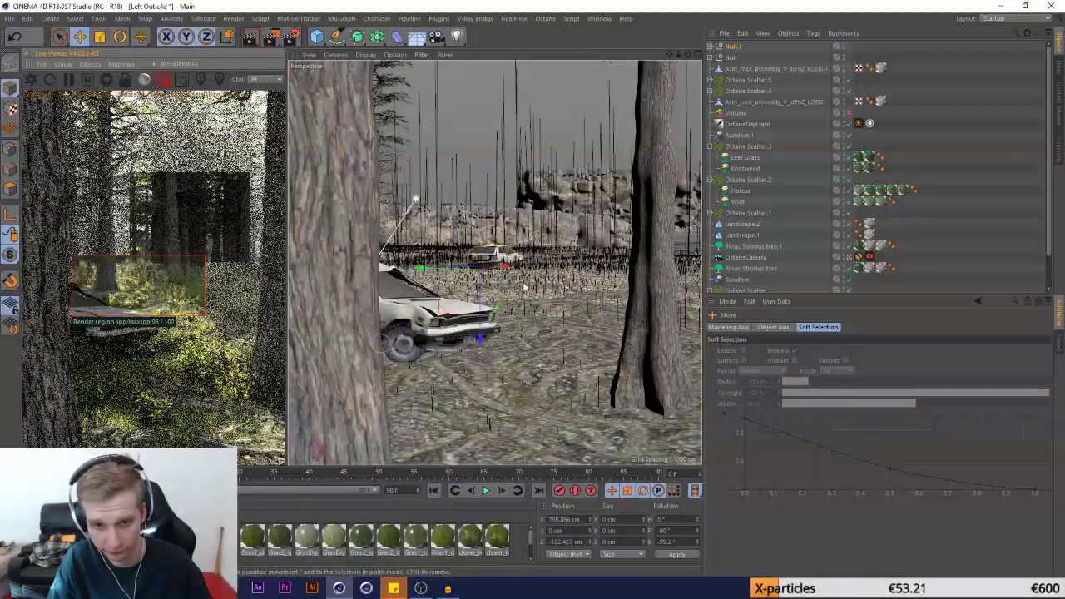
Move the copied car to about X 800, Y 33, Z -188 cm and save the scene
left_click_drag(499, 275, 504, 271)
left_click_drag(480, 336, 483, 292)
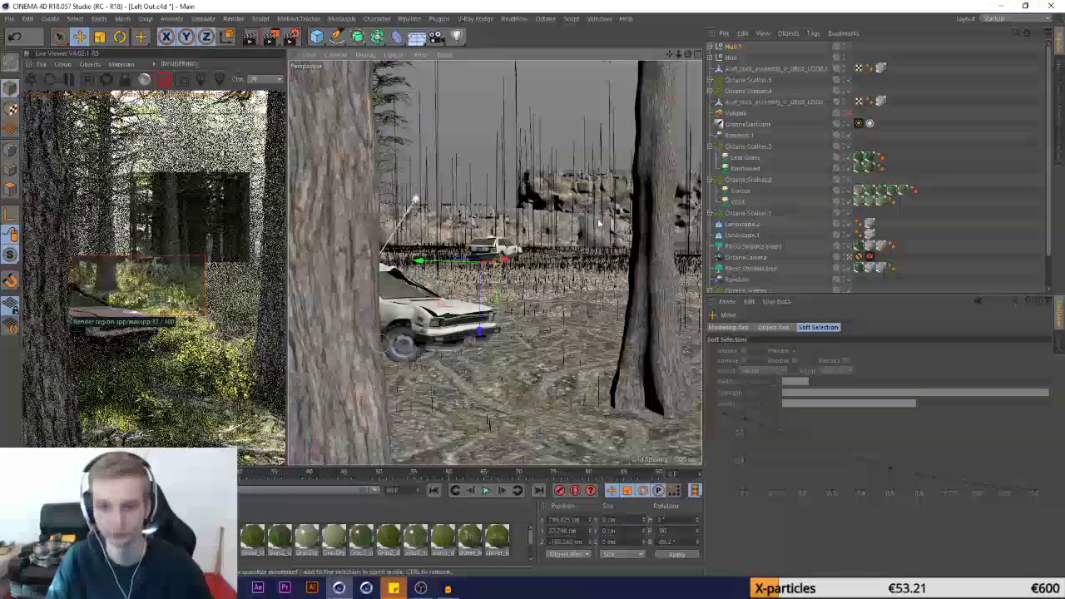
left_click(11, 19)
left_click(27, 109)
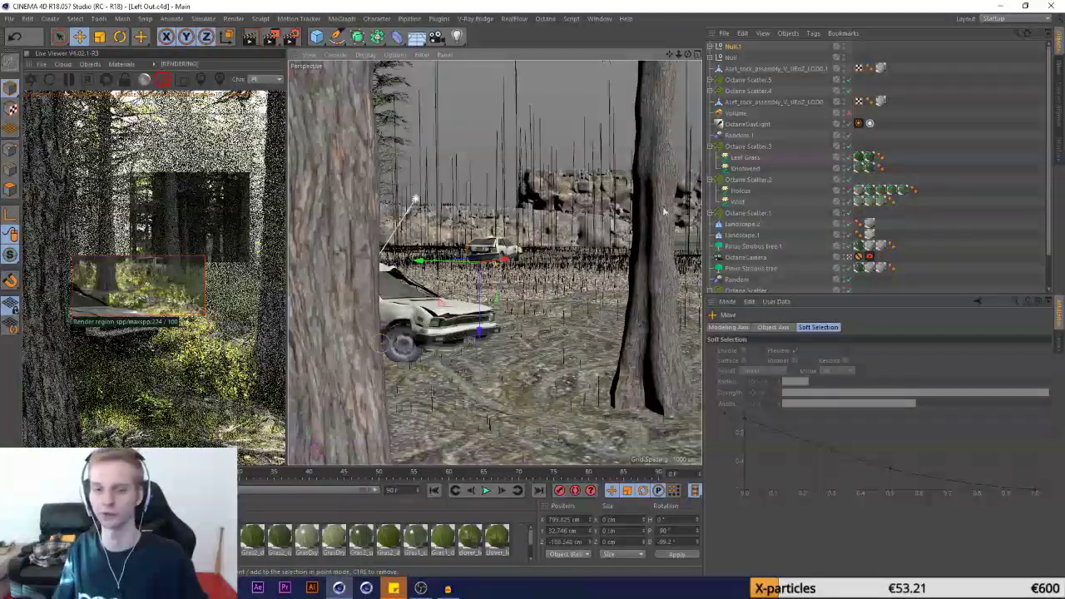
Merge the Sedan FBX model from the Cadnav Wrecks folder using the default import settings
left_click(724, 34)
left_click(736, 48)
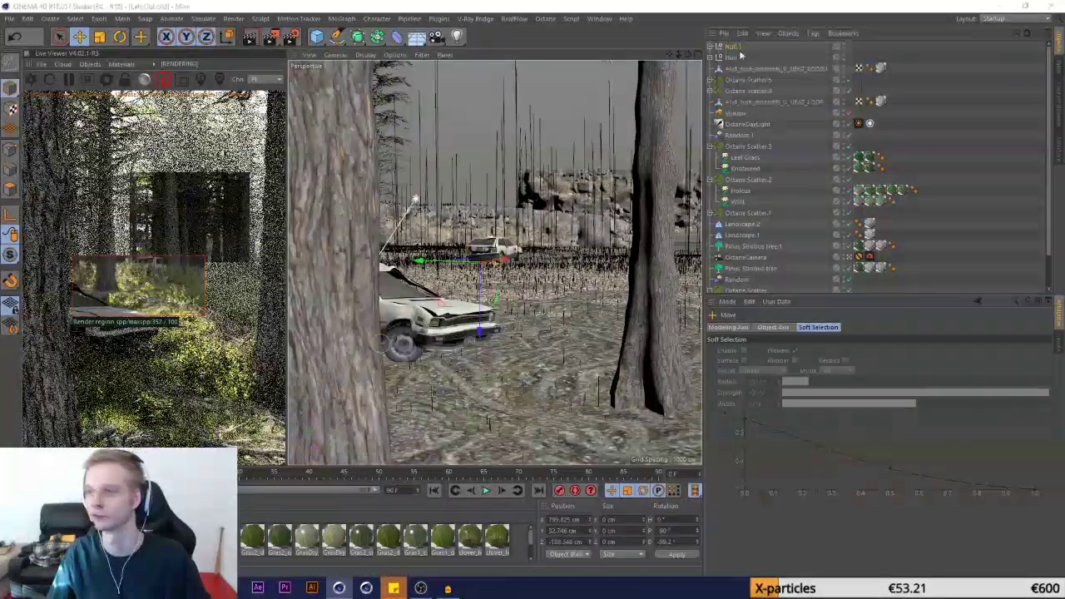
left_click(245, 41)
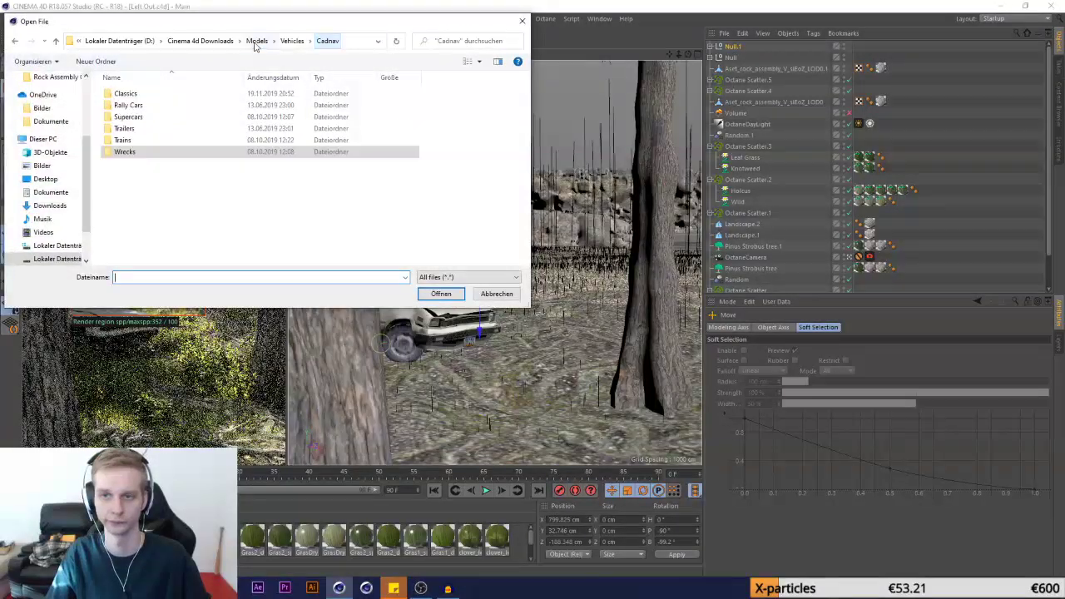
double_click(129, 152)
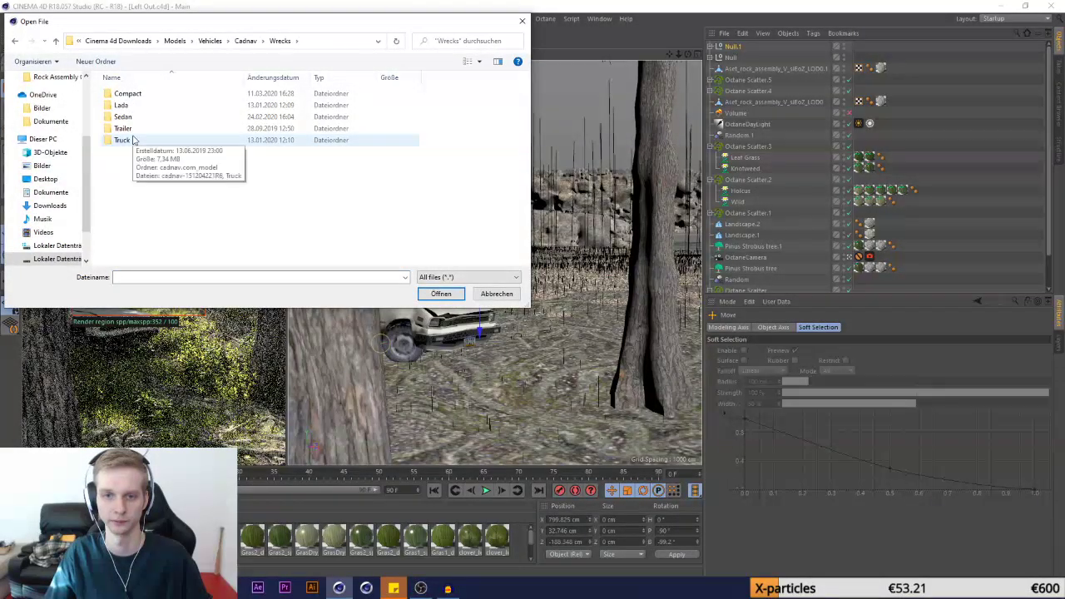
double_click(125, 121)
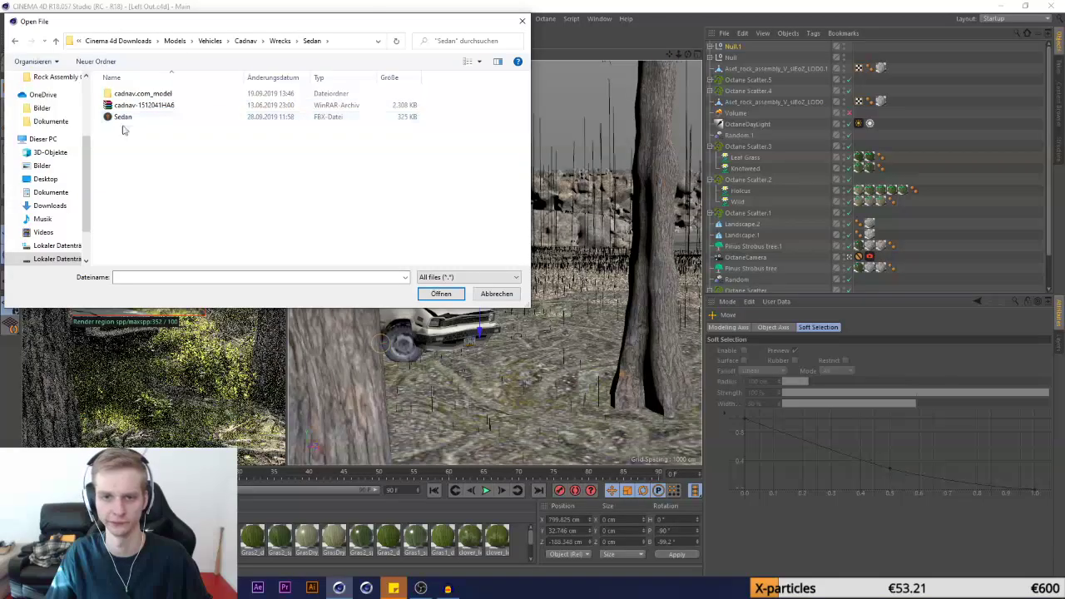
double_click(122, 117)
key("Return")
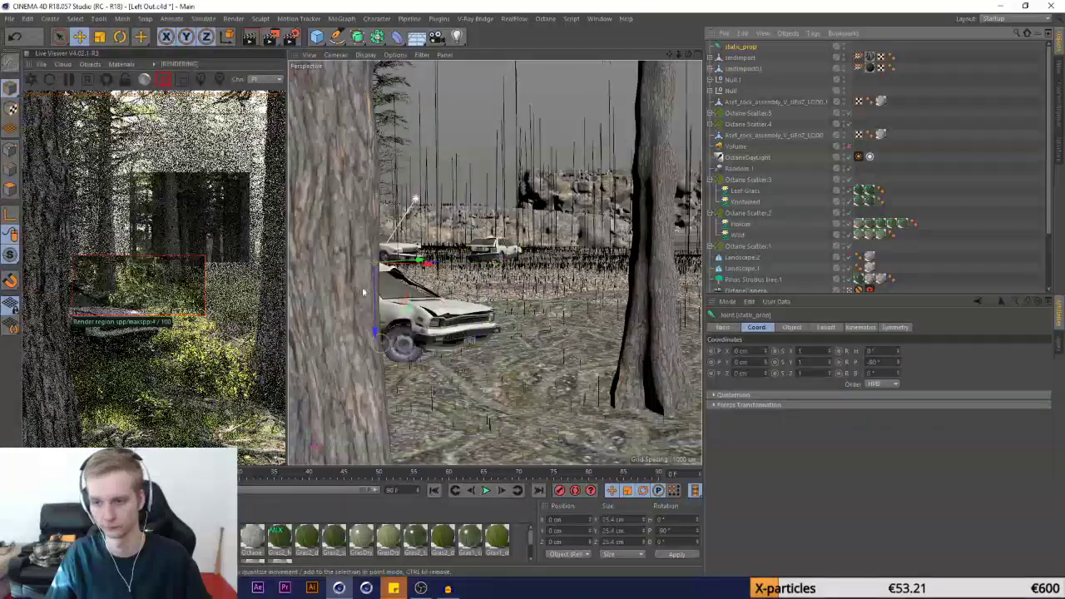
Group the imported sedan's static_prop and two smdimport objects under a null and set its X scale to 0.7
left_click(737, 68)
left_click(746, 48, "shift")
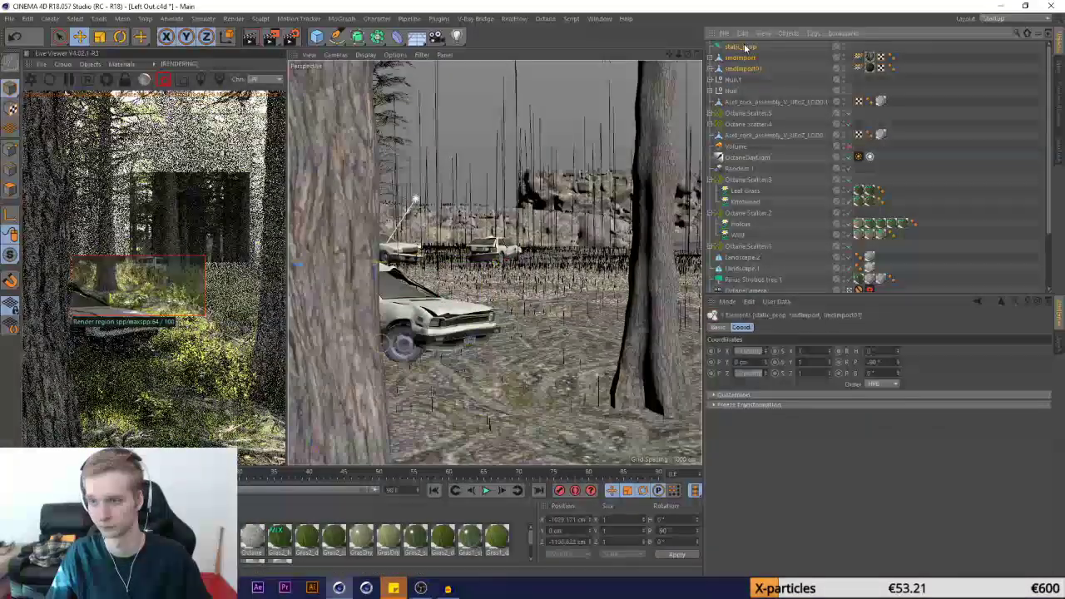
key("alt+g")
double_click(801, 352)
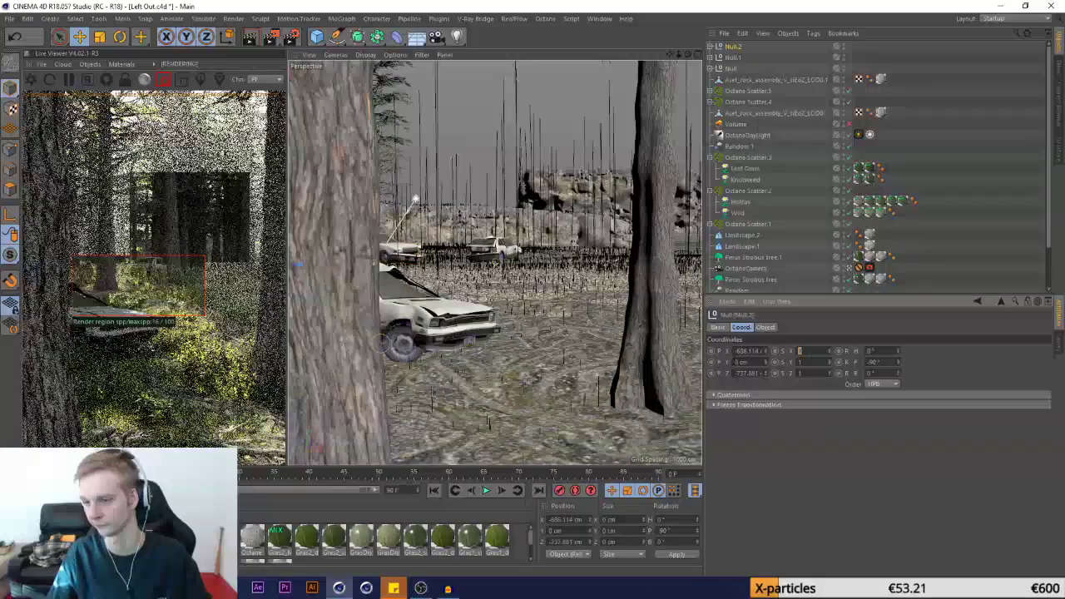
type("0.7")
key("Return")
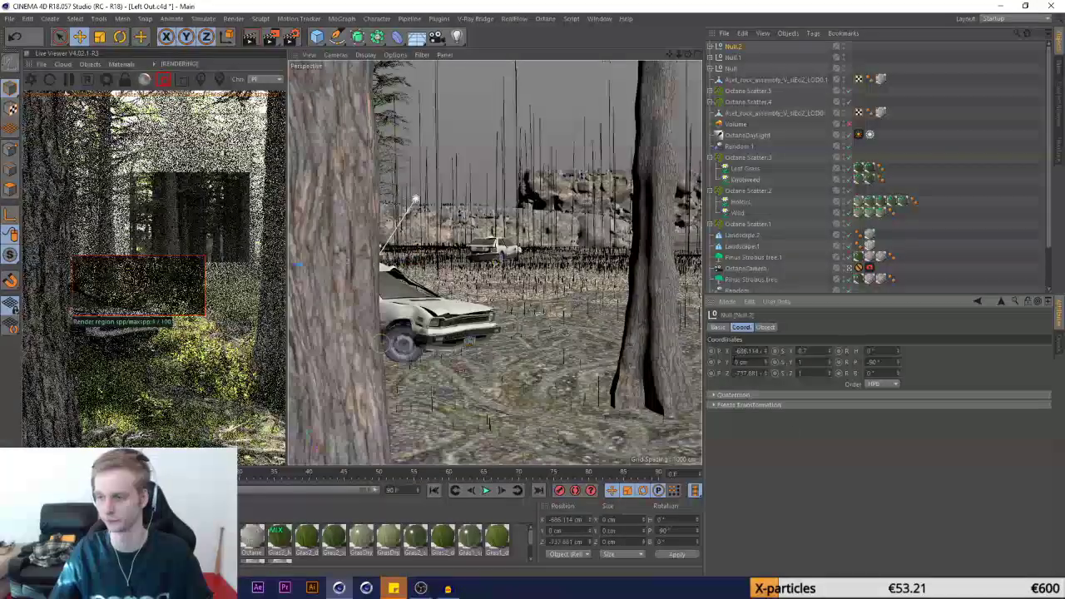
Set the sedan null's scale to 0.8 on all three axes
left_click_drag(809, 351, 777, 355)
type("0.8")
key("Tab")
type("0.8")
key("Return")
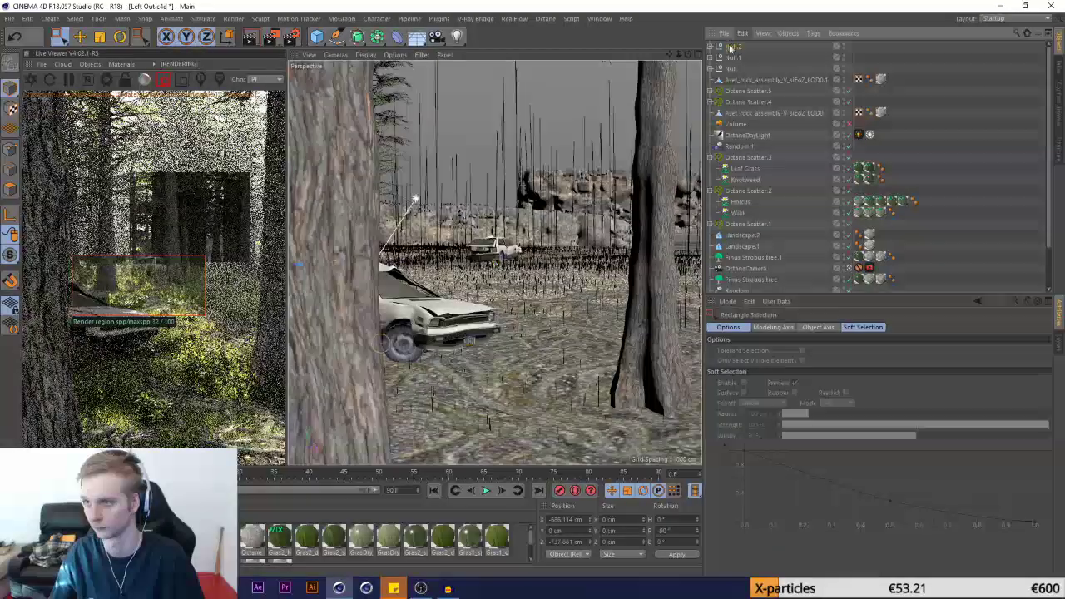
left_click_drag(809, 373, 787, 353)
type("0.8")
Set the original wrecked car's null to a scale of 0.8 on all axes
left_click(732, 68)
left_click(806, 352)
type("0.8")
left_click_drag(808, 362, 782, 374)
type("0.80.8")
key("Return")
Set the copied wrecked car's null (Null.1) to a scale of 0.8 on all axes
left_click(732, 56)
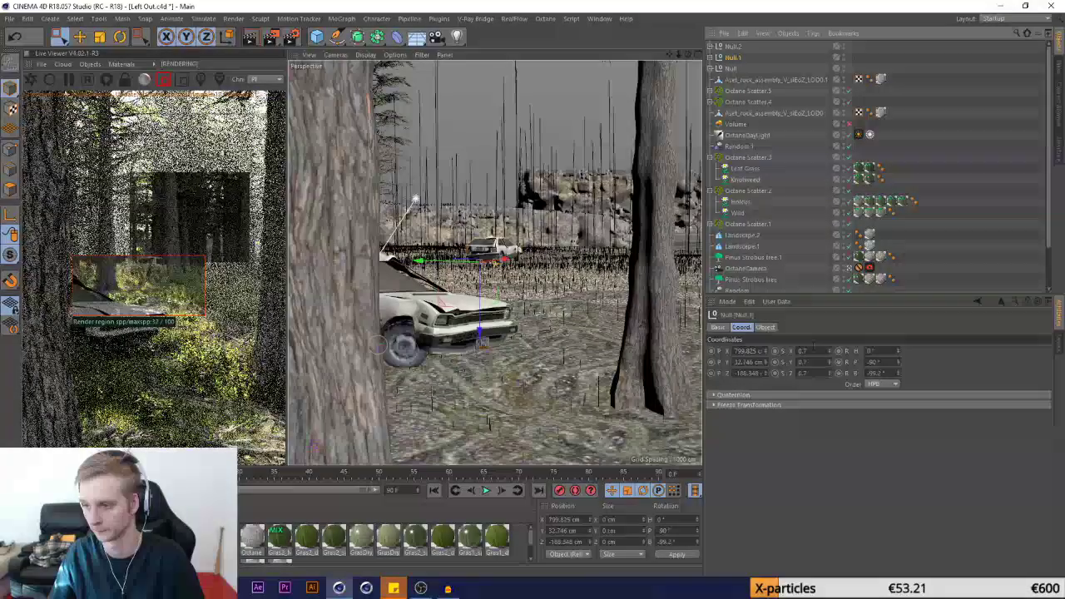
type("0.8")
left_click_drag(806, 351, 770, 377)
type("0.80.8")
key("Return")
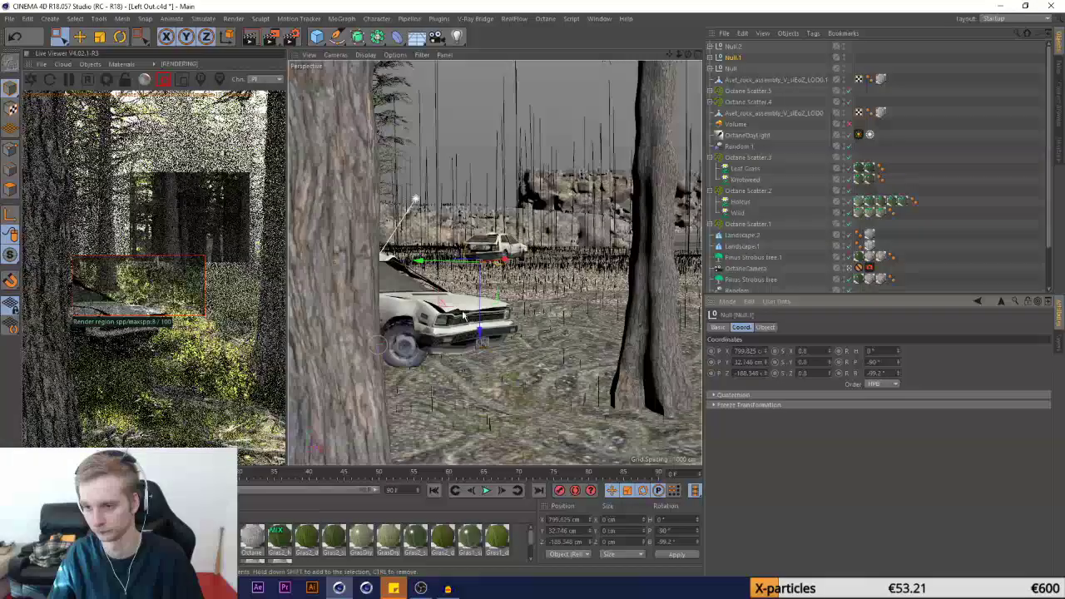
Convert the sedan's two imported materials, body and glass, to Octane materials
left_click(733, 48)
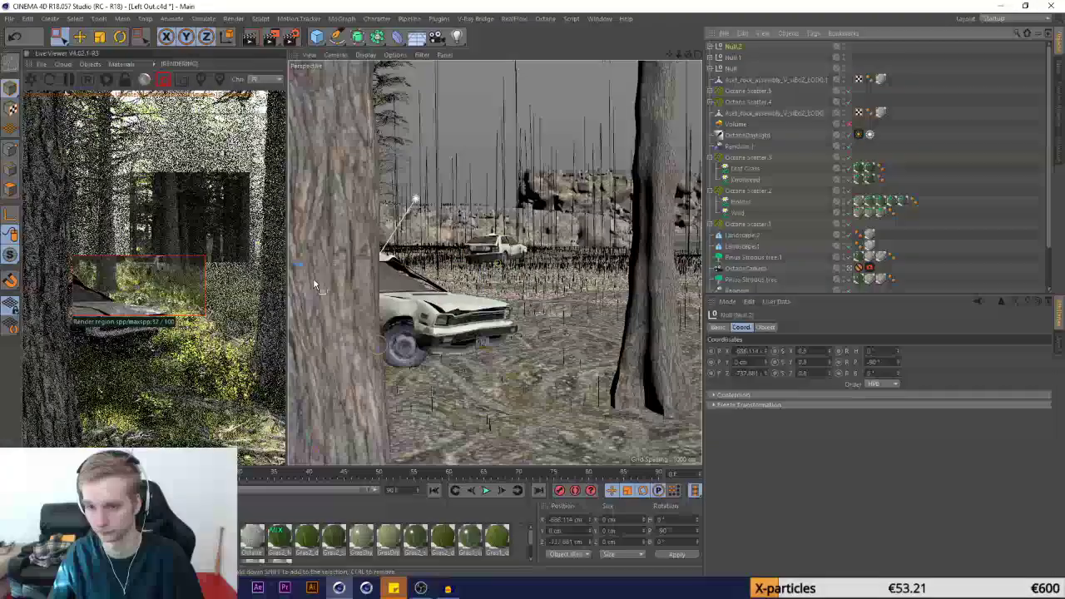
left_click(143, 536)
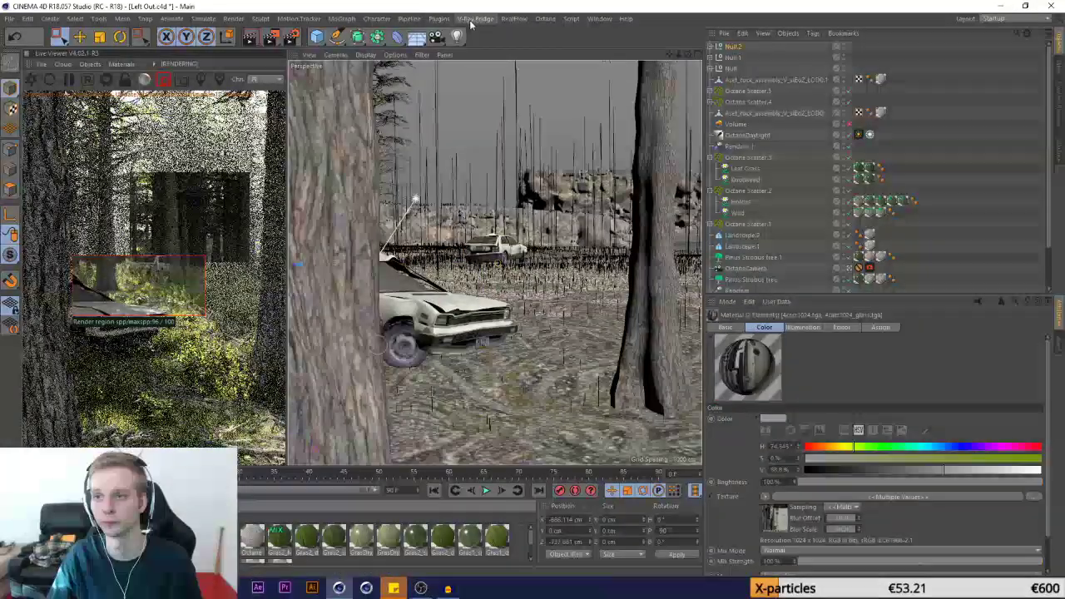
left_click(439, 19)
mouse_move(466, 50)
left_click(658, 54)
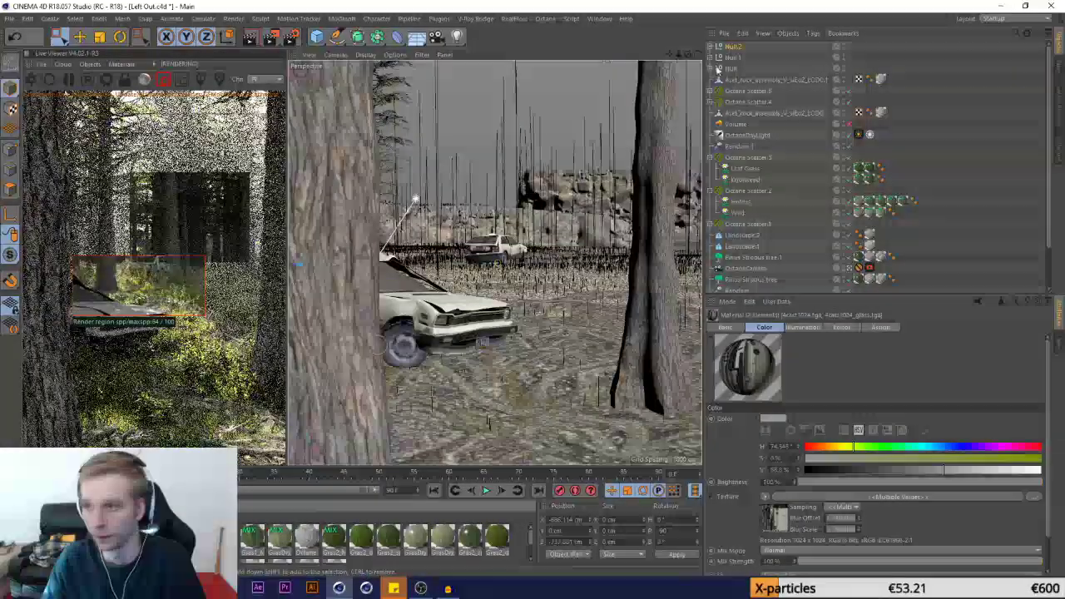
Reset the sedan null's X and Z position to 0 cm
left_click(733, 48)
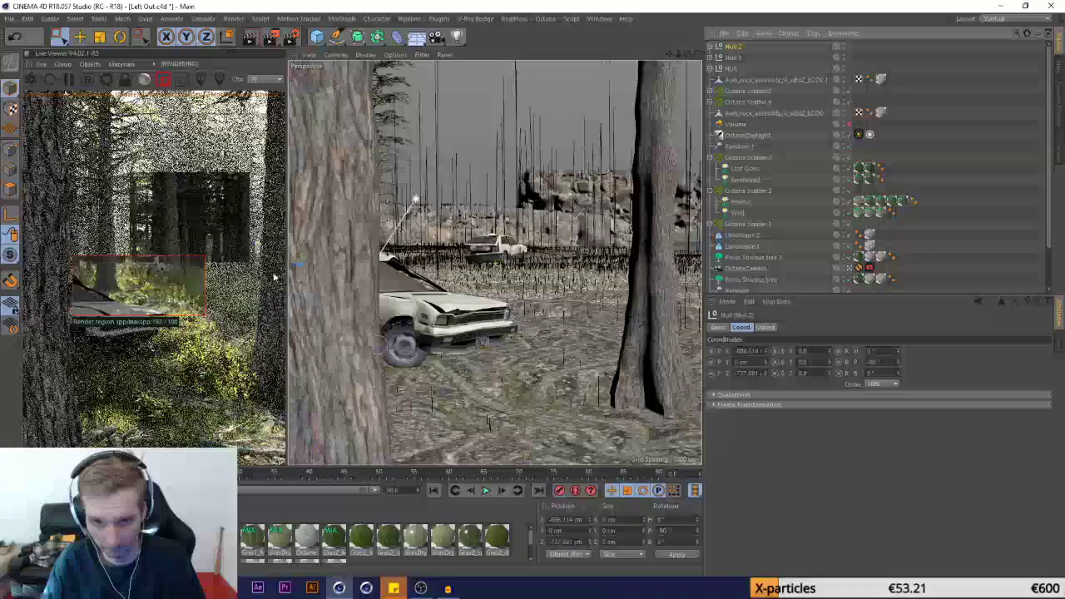
double_click(566, 521)
type("0")
key("Tab")
key("Tab")
type("0")
key("Return")
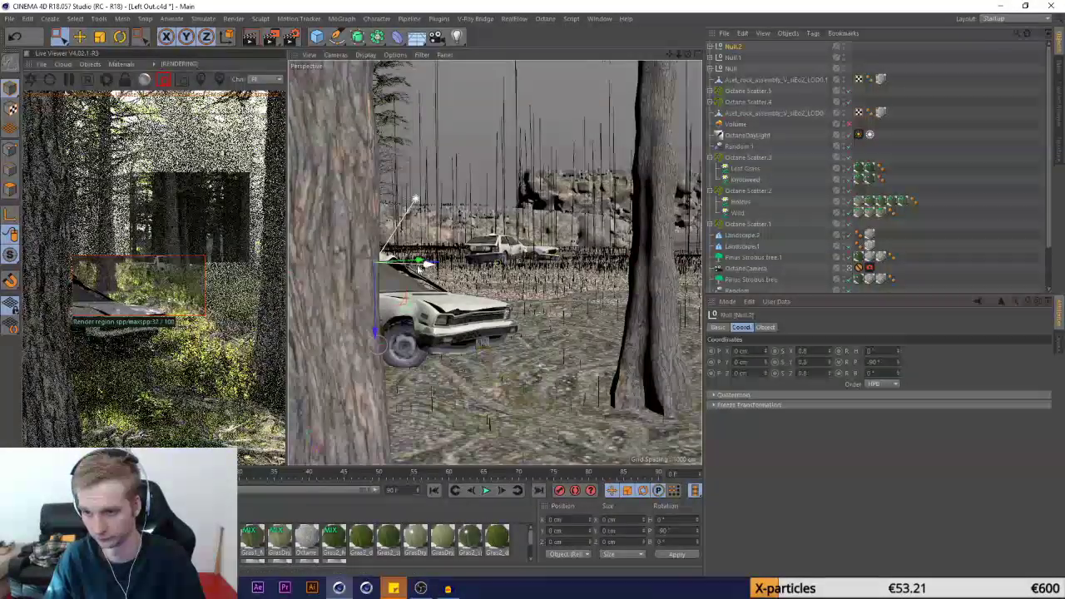
Move the sedan in among the other wrecks and bring its null's axis close to the body, at about X 1287, Z -566 cm
left_click_drag(420, 266, 498, 268)
left_click_drag(493, 337, 364, 348)
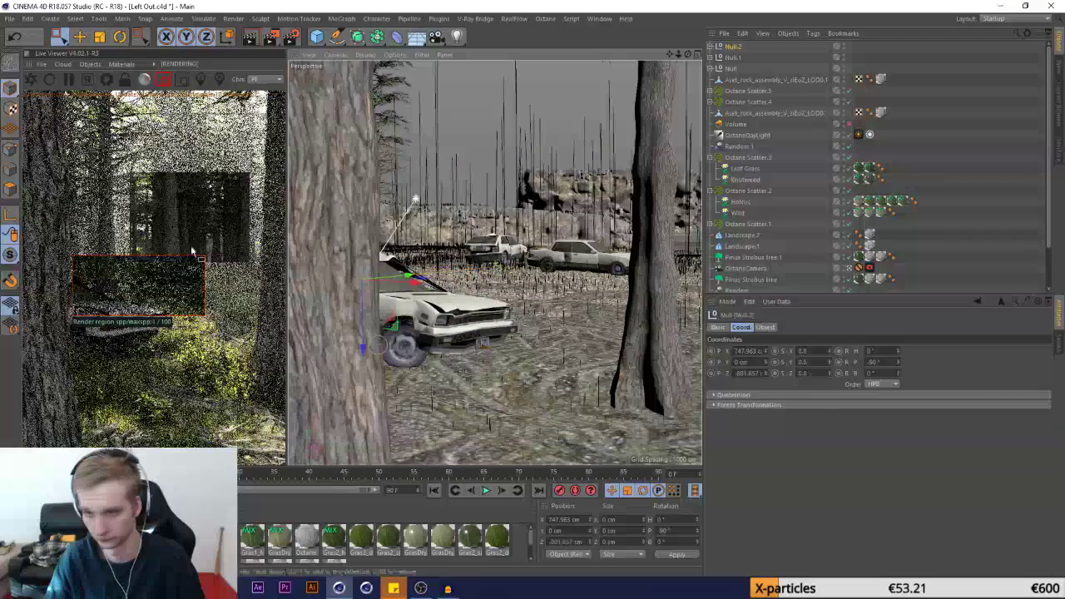
left_click_drag(416, 282, 612, 284)
left_click(10, 214)
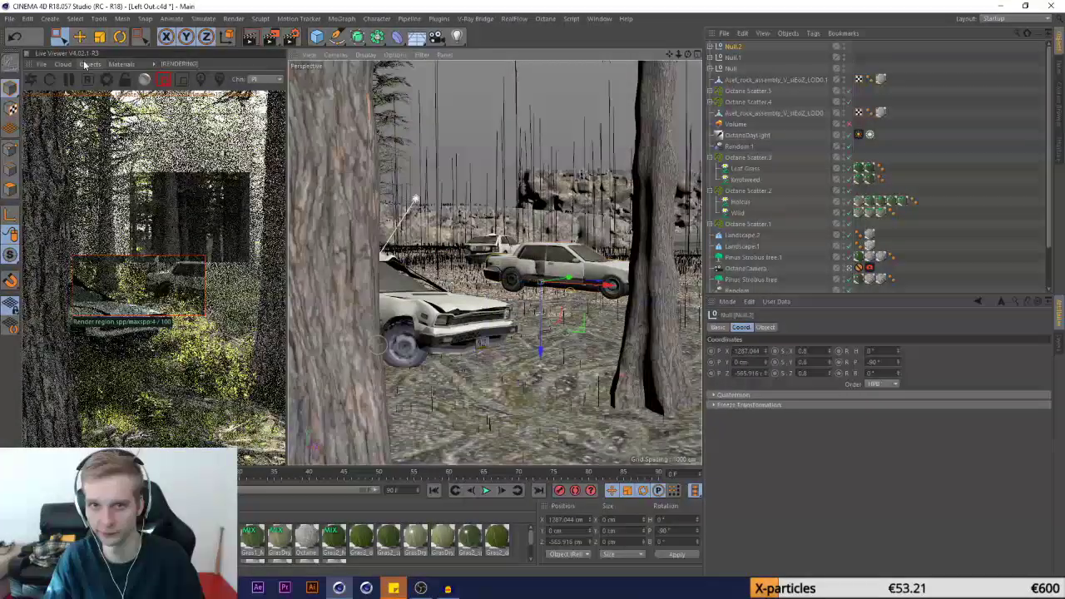
Rotate the sedan so its front faces the camera behind the foreground wreck, and shift its null's axis toward the body, to about X 1053 cm
left_click(120, 37)
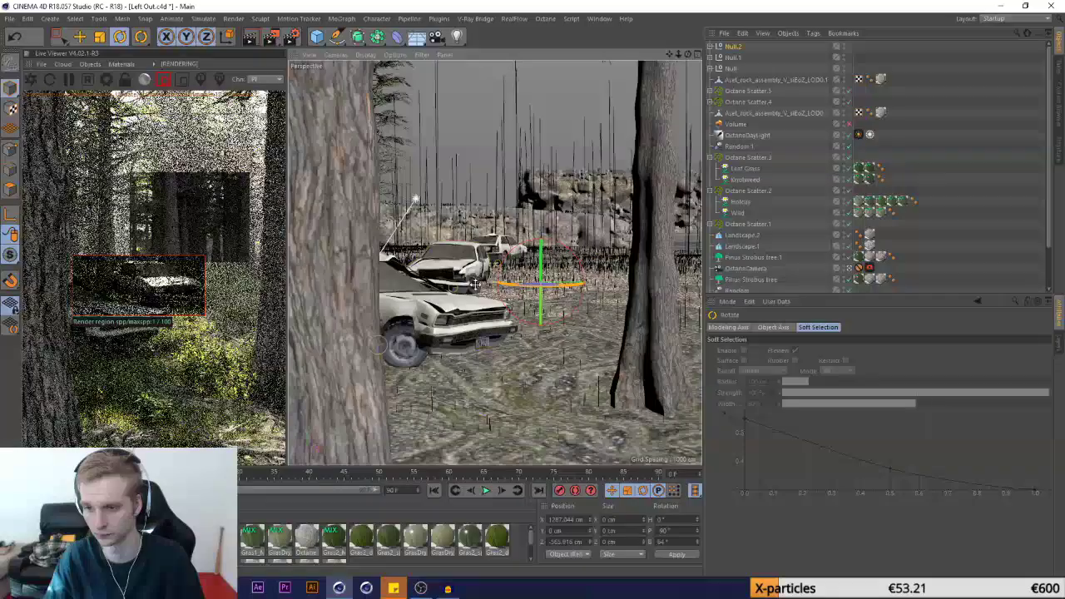
key("e")
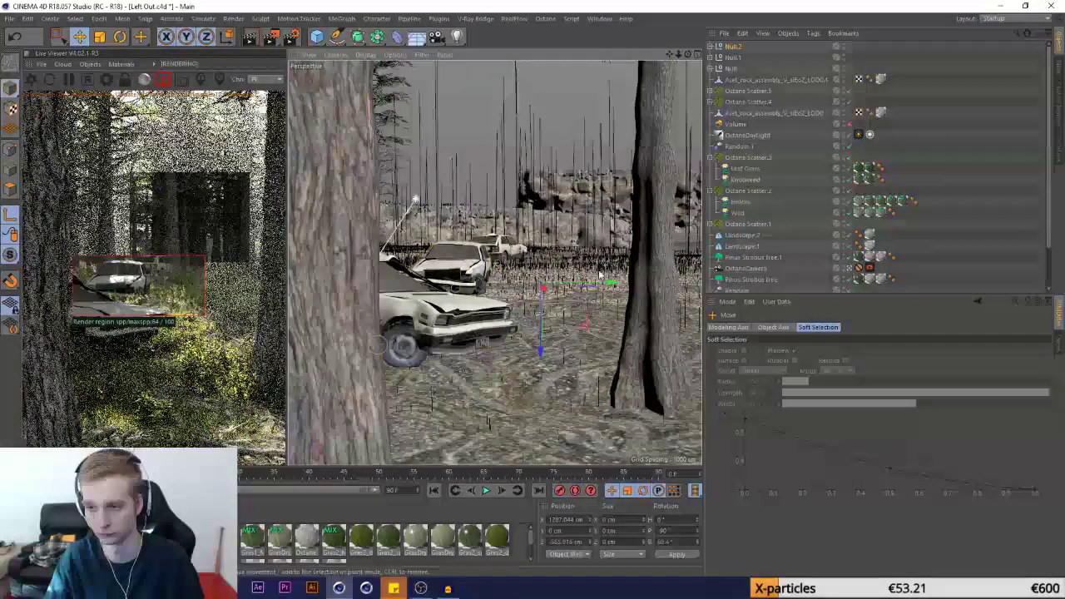
left_click_drag(529, 288, 525, 288)
left_click(13, 213)
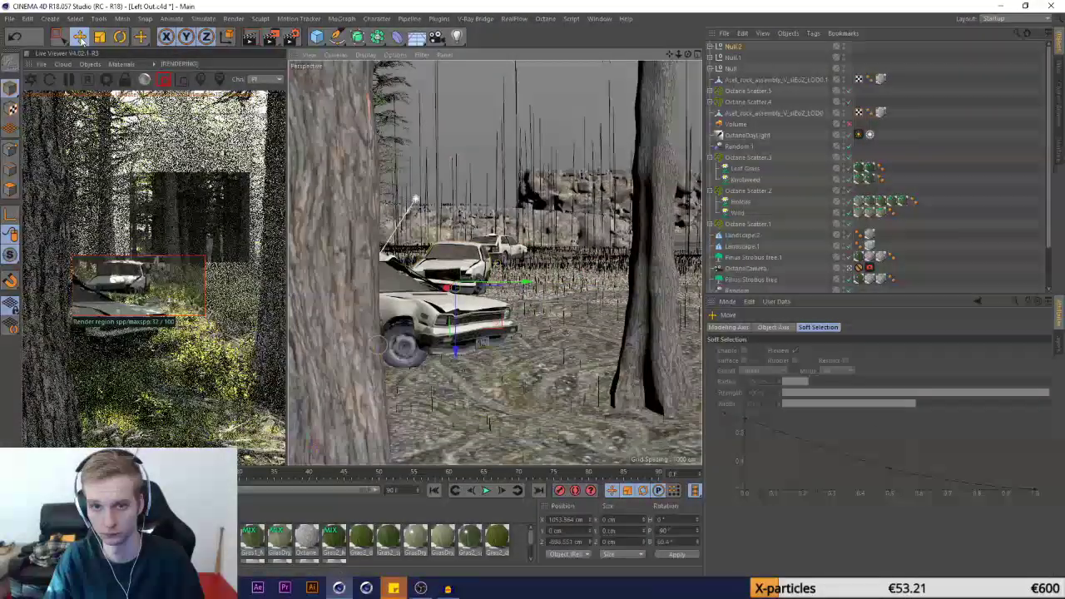
Move the Null.2 wrecked car beside the far tree trunk, rotate it to about 77.2° and preview that area with a render region
left_click_drag(526, 284, 680, 302)
left_click(119, 37)
left_click_drag(192, 212, 307, 353)
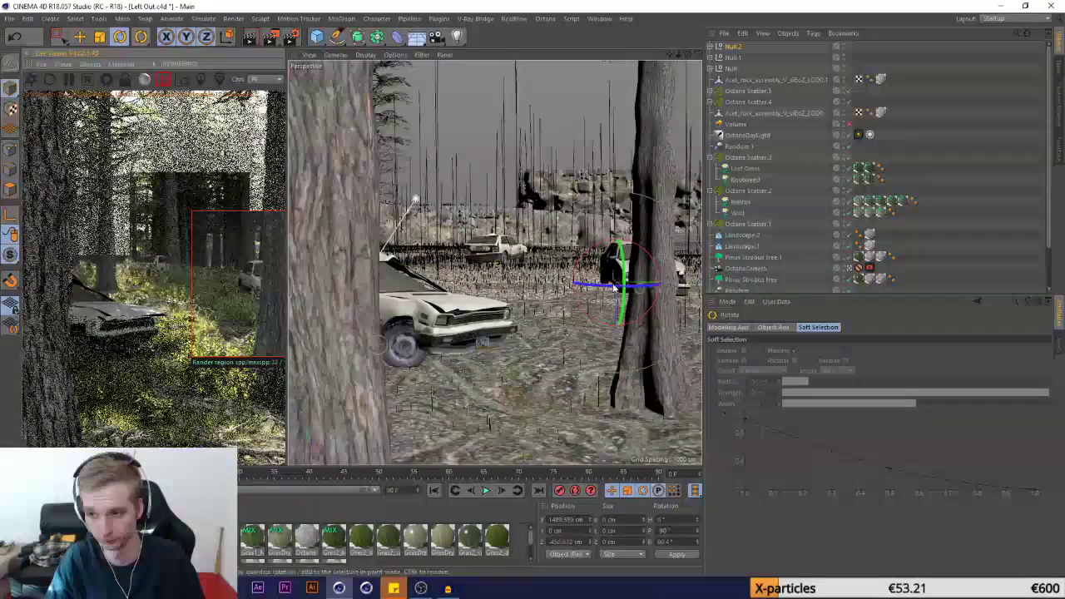
left_click_drag(640, 285, 587, 284)
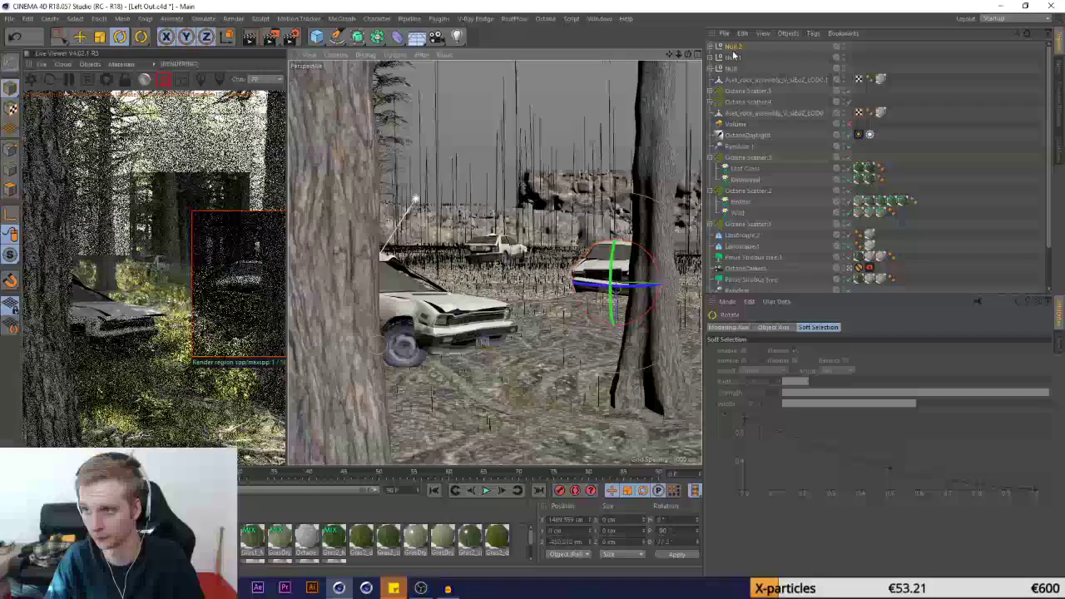
Mirror the Null.2 car by setting its Y scale to -0.8
left_click(734, 47)
left_click(802, 363)
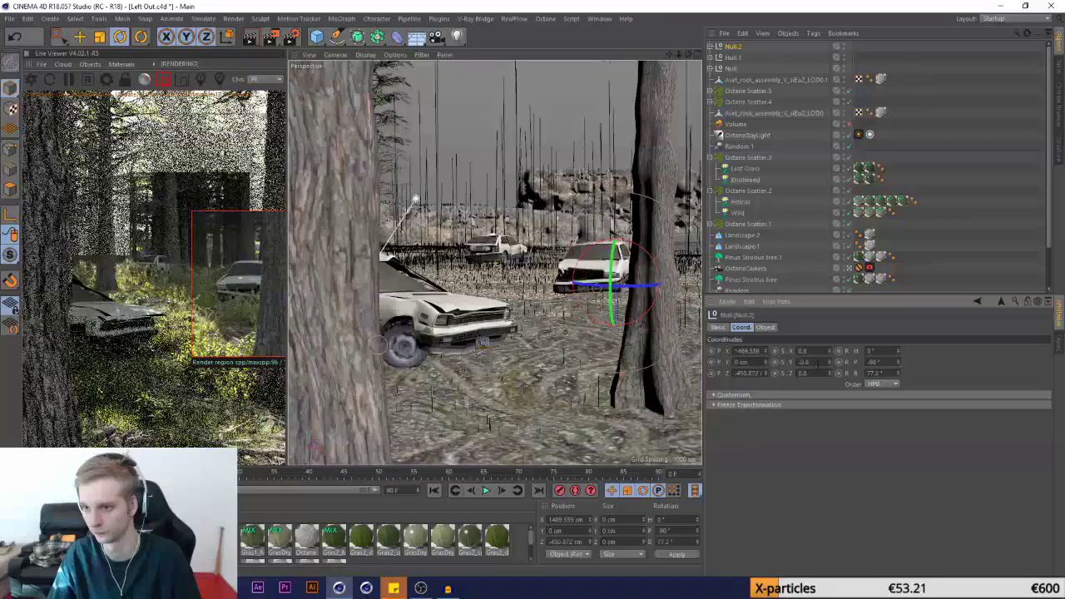
Rotate the mirrored car and move it partly behind the tree at about X 1533 cm, Z -449 cm, and save the project
key("e")
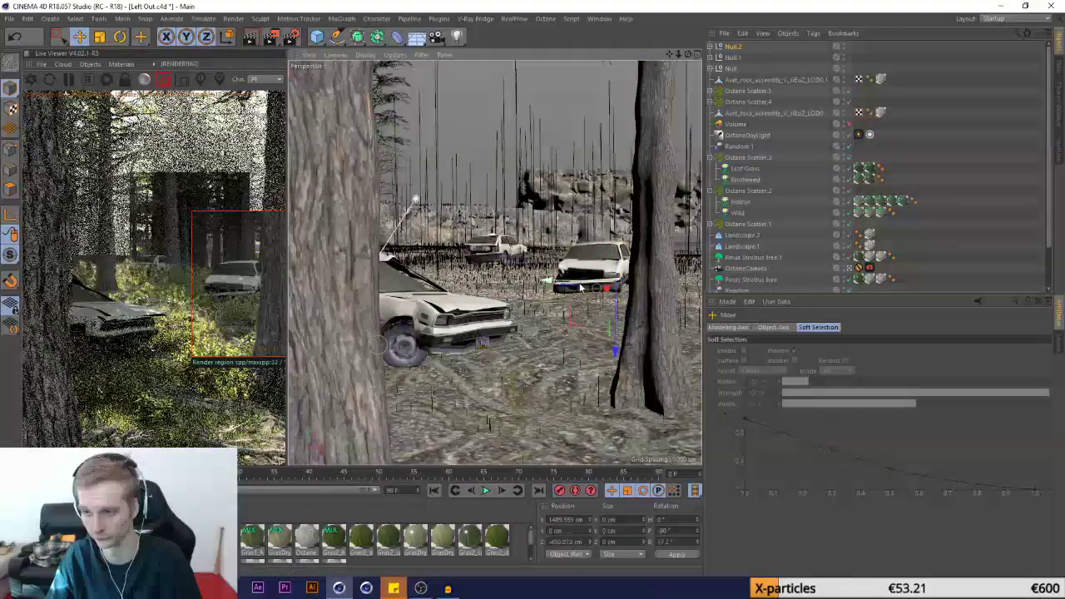
left_click_drag(572, 287, 601, 303)
key("r")
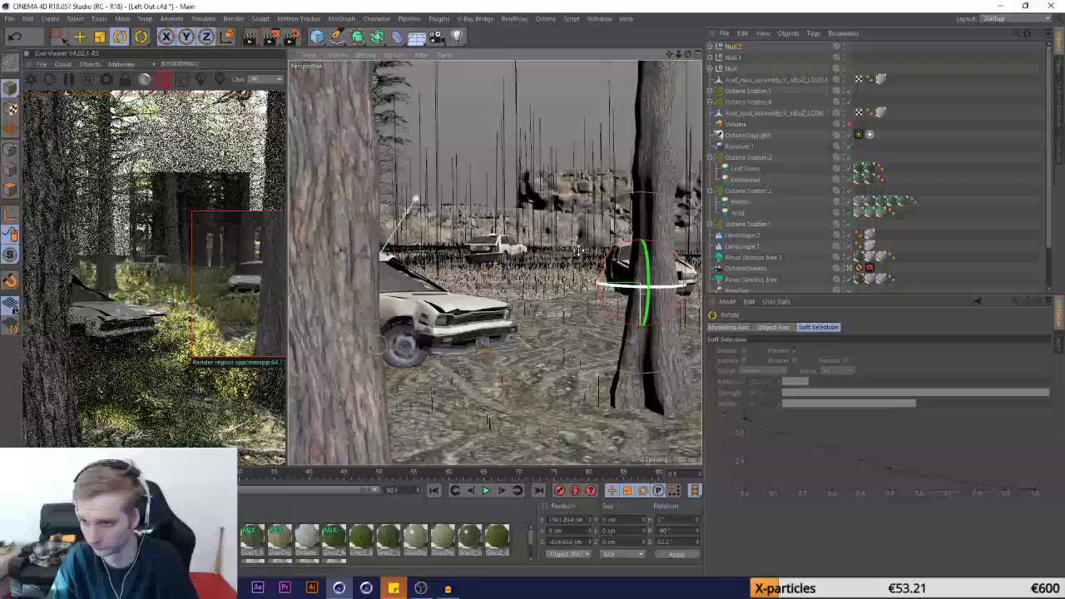
key("e")
left_click_drag(615, 279, 591, 286)
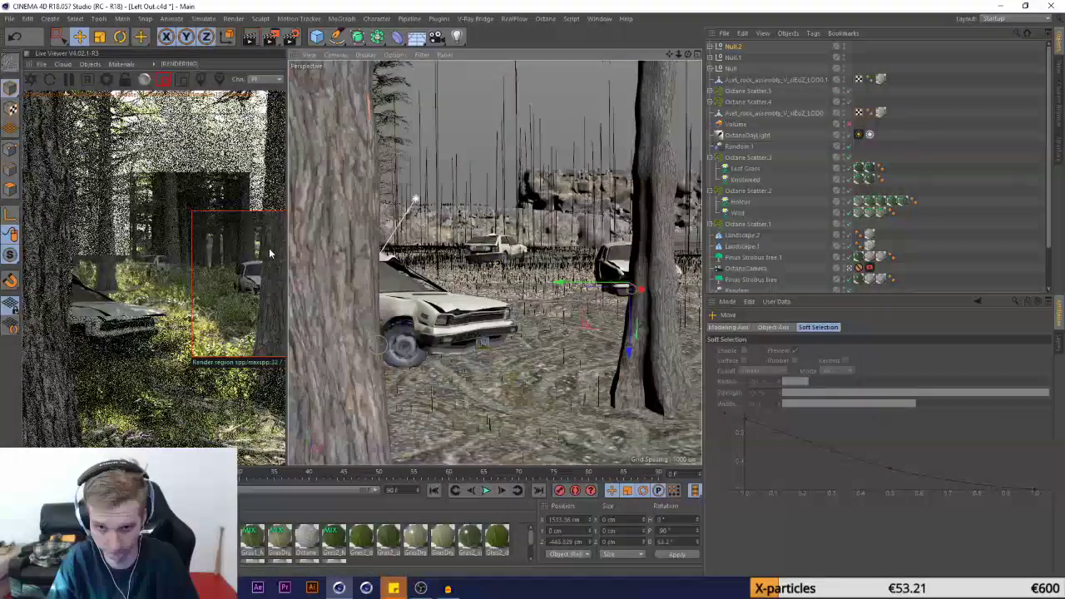
left_click(10, 19)
left_click(33, 110)
left_click(142, 537)
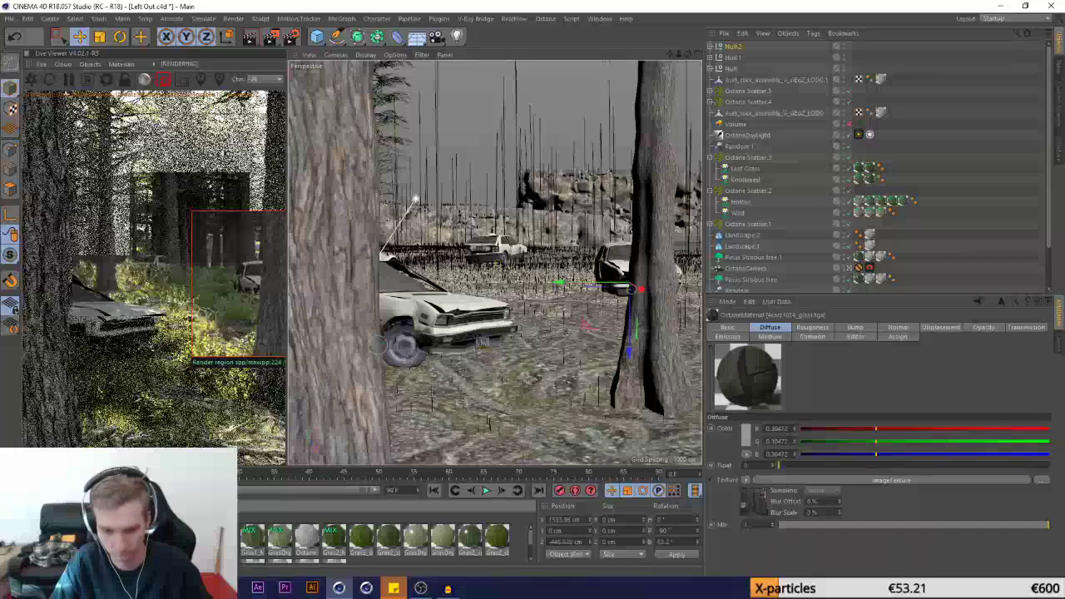
double_click(141, 537)
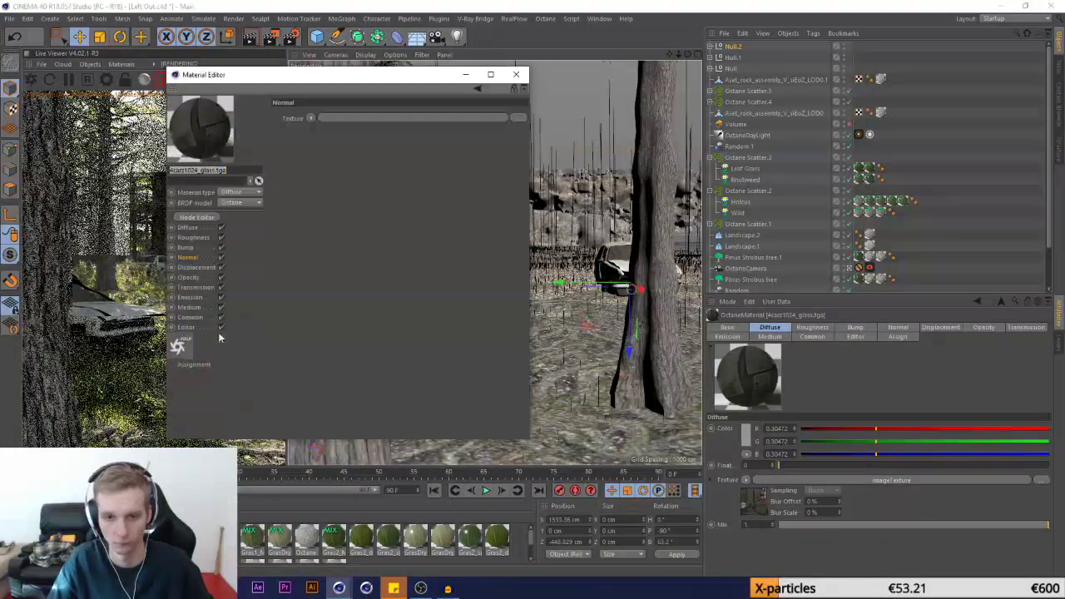
left_click(515, 75)
Change the 4carz1024.tga car body material to the Glossy type
double_click(169, 537)
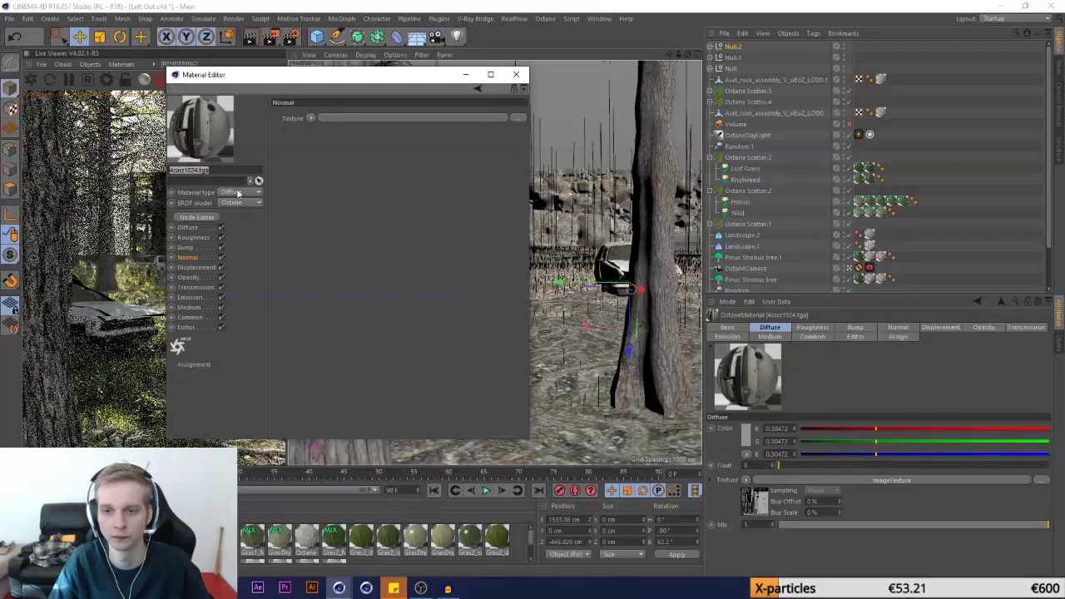
left_click(238, 193)
left_click(244, 214)
left_click_drag(274, 79, 524, 98)
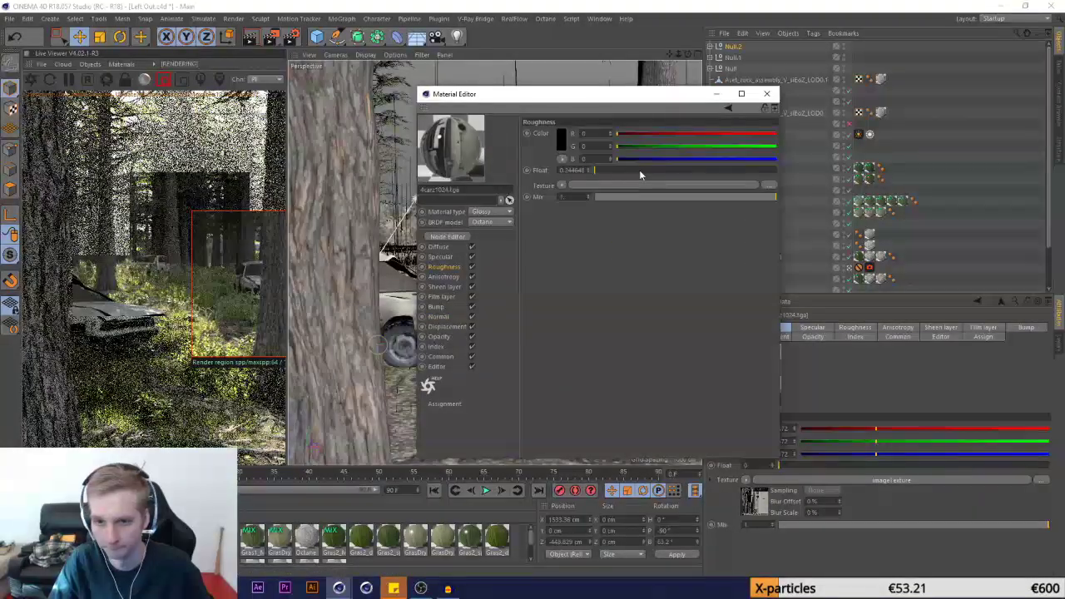
Try a roughness of about 0.24 on the car body material, undo it and reselect the Glossy type
left_click(639, 169)
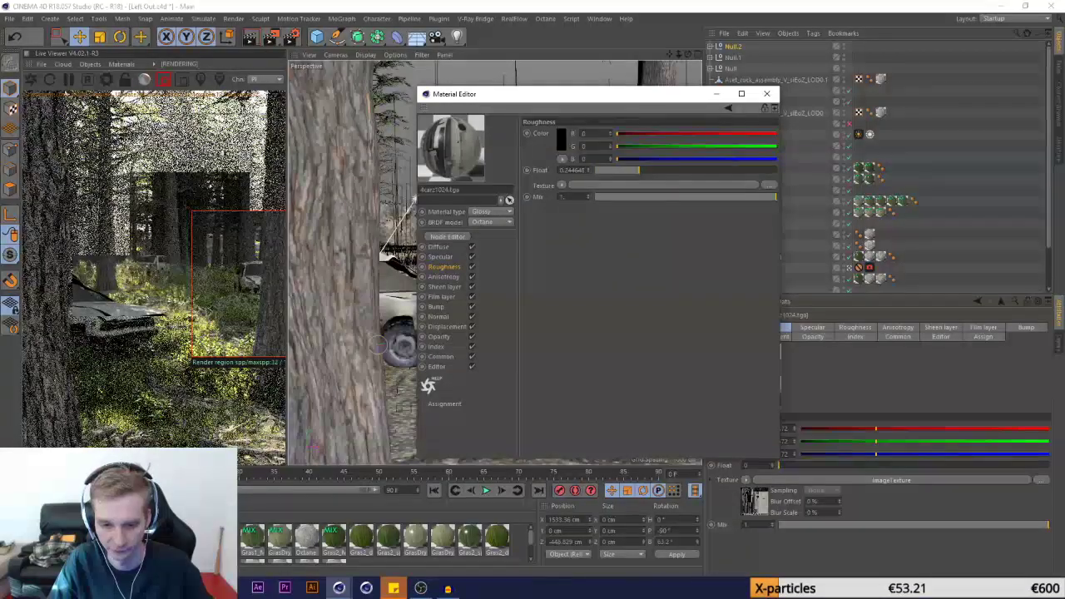
key("ctrl+z")
left_click(487, 213)
left_click(485, 234)
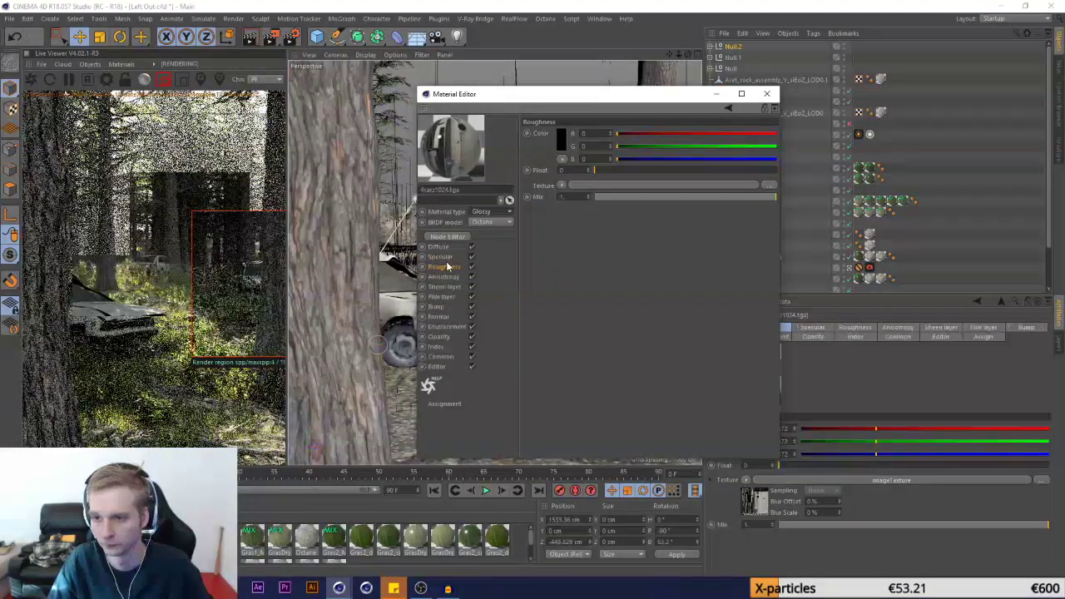
Set the car body material's roughness to about 0.242 and preview it with a render region on the front car
left_click(639, 170)
left_click_drag(192, 291, 97, 359)
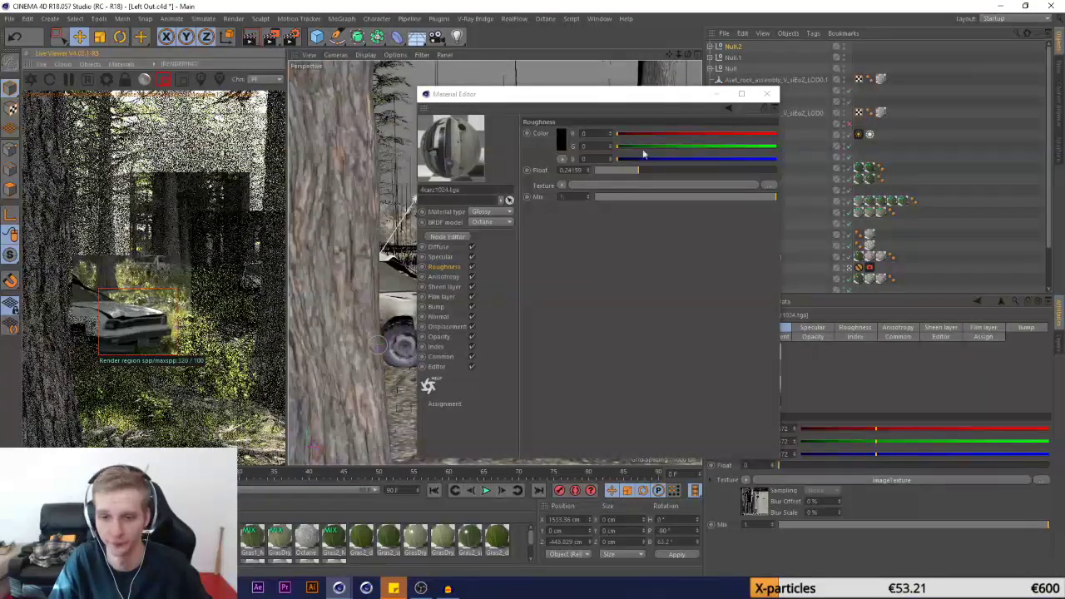
left_click(767, 94)
Turn off the Live Viewer's render region and save the project
left_click(8, 19)
left_click(23, 109)
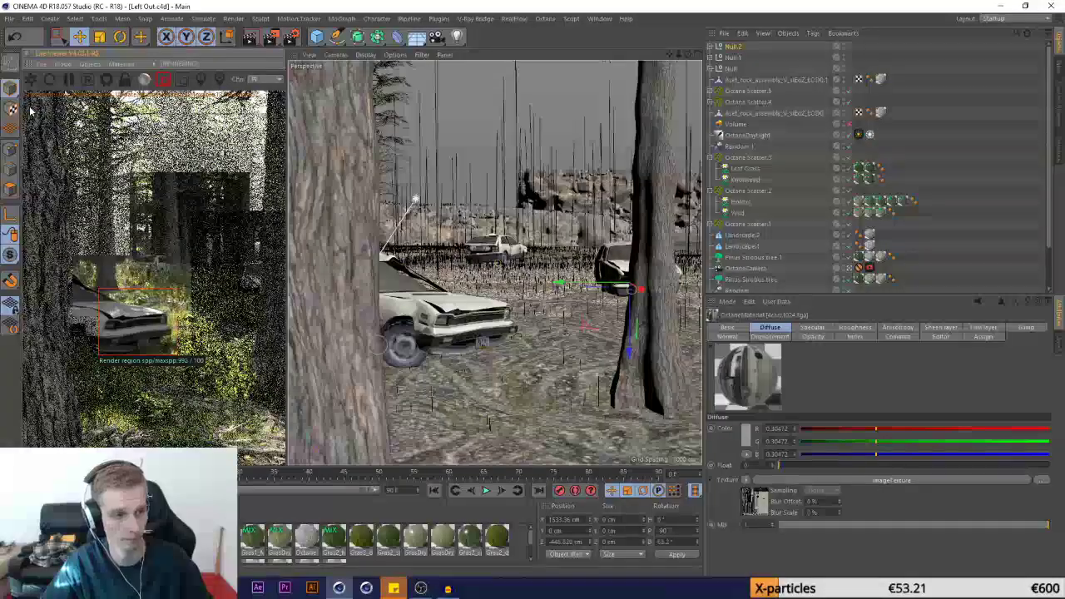
left_click(41, 64)
left_click(42, 109)
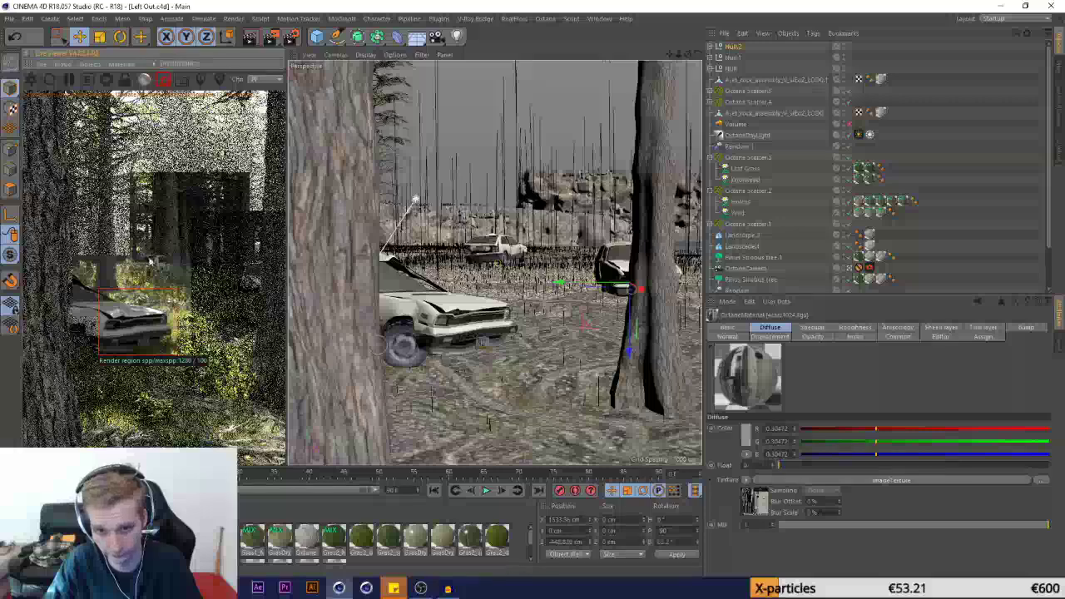
left_click(167, 80)
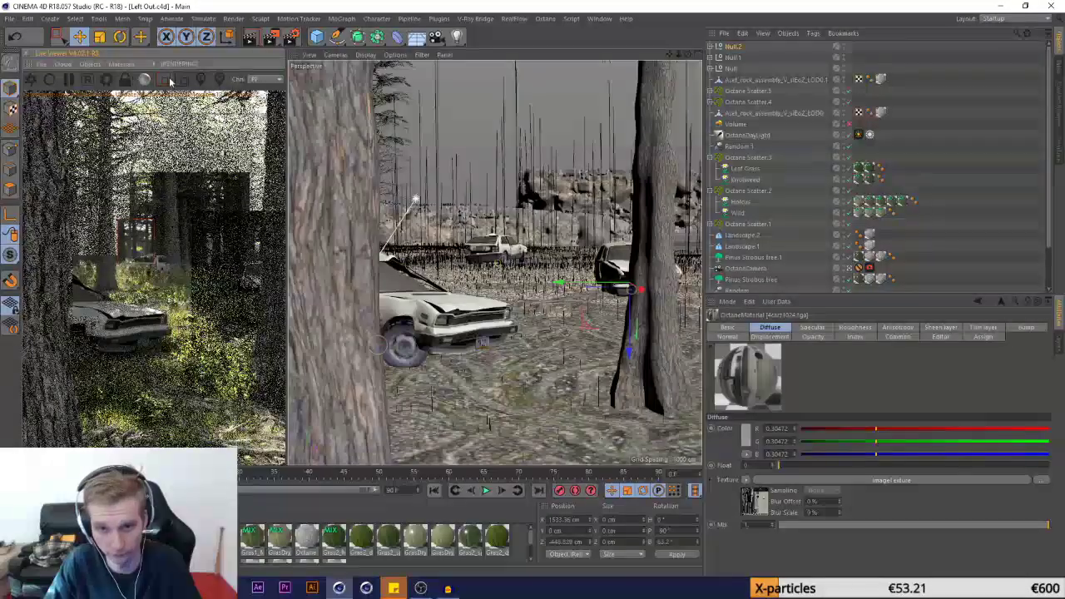
left_click(10, 19)
left_click(27, 109)
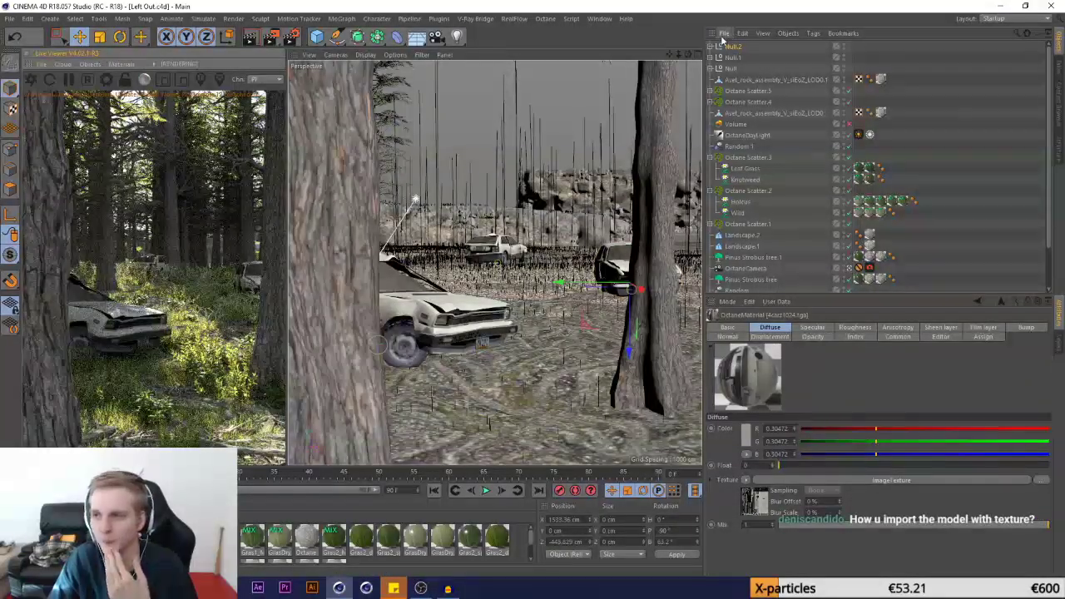
Set Render Levels to 3 for the scattered Pinus Strobus tree and to 4 for the Taxodium tree
scroll(799, 212, "down", 3)
left_click(753, 276)
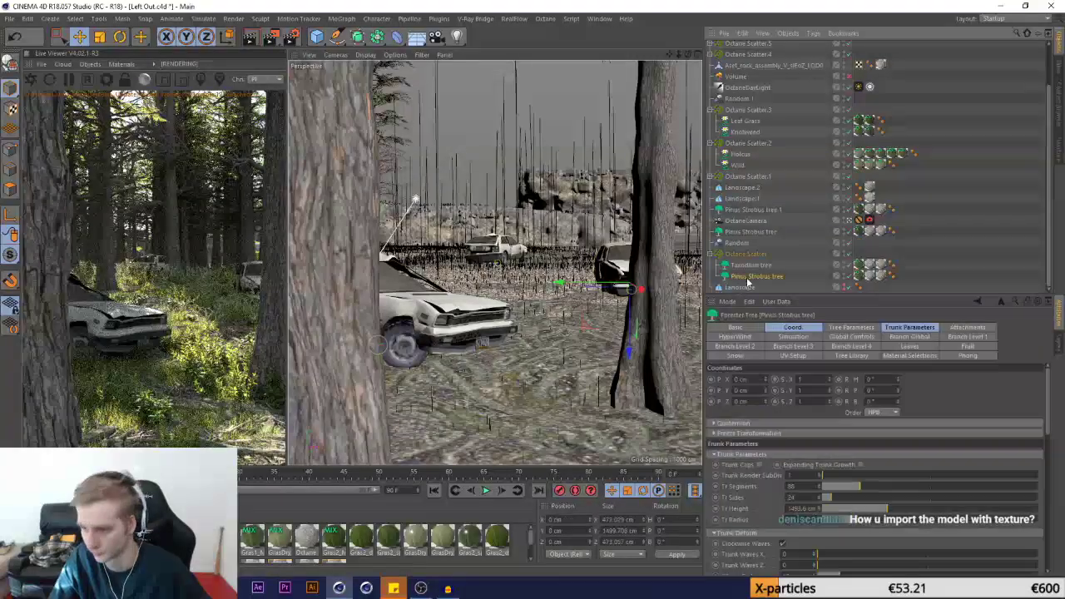
left_click(849, 328)
left_click_drag(794, 490, 734, 495)
type("3")
key("Return")
left_click(753, 265)
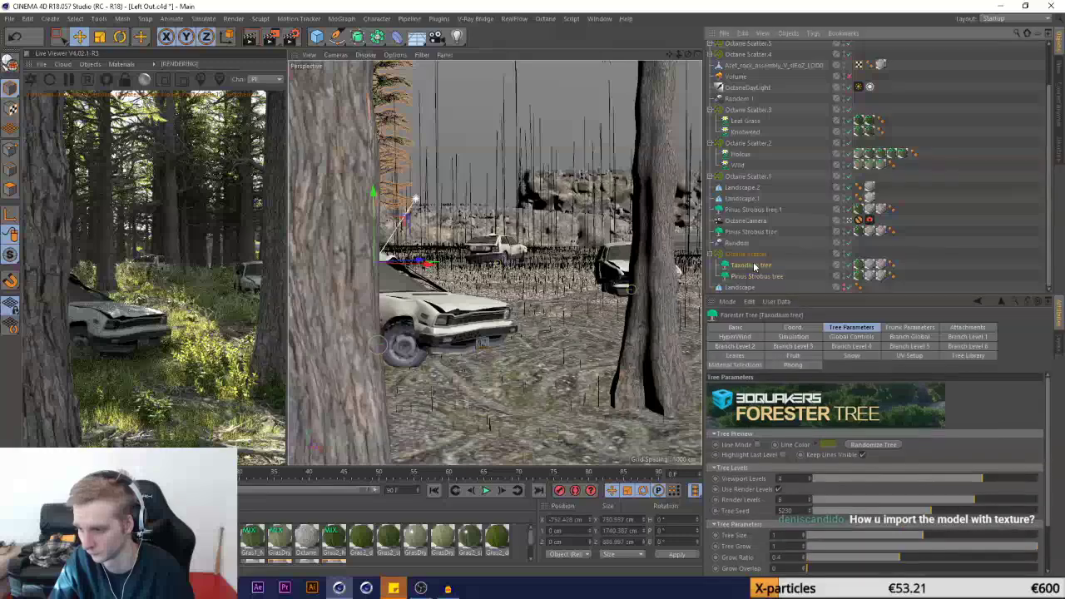
Set Render Levels to 3 for the standalone Pinus Strobus tree and Pinus Strobus tree.1, and save the project
left_click(747, 233)
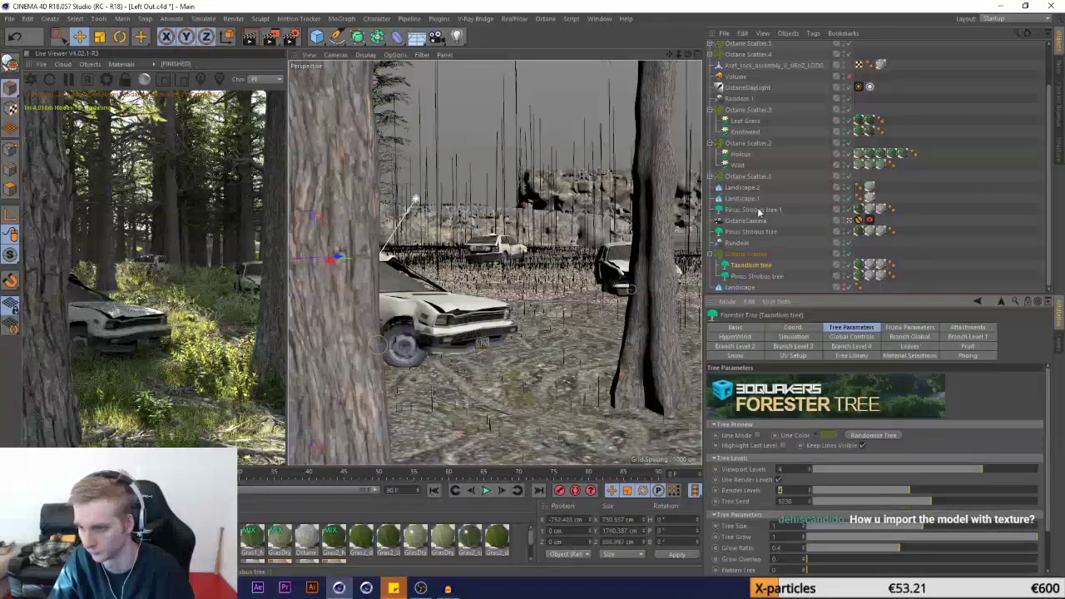
left_click_drag(794, 491, 768, 497)
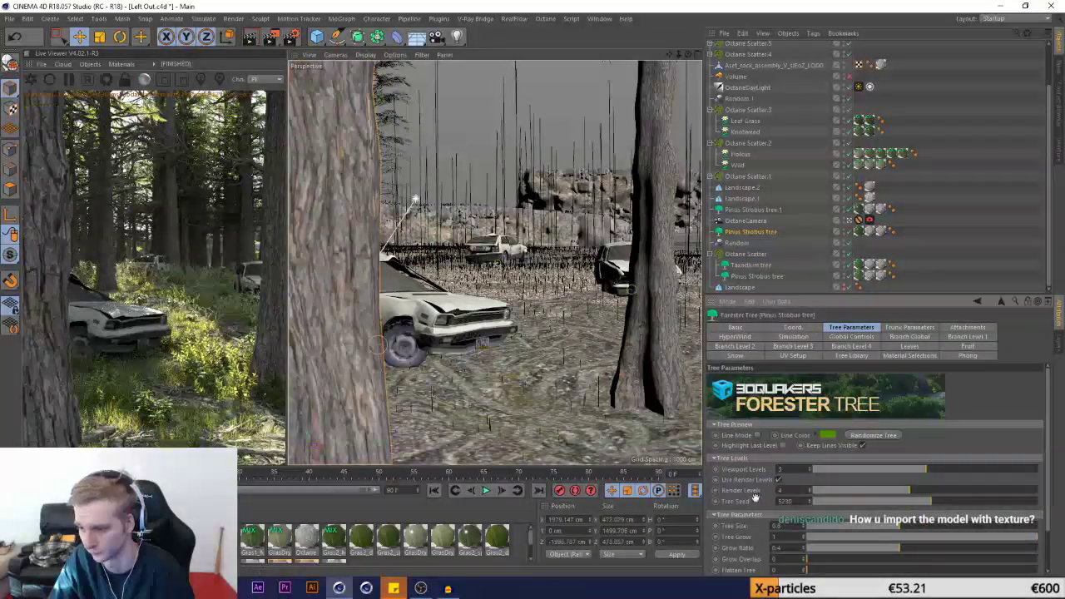
type("3")
key("Return")
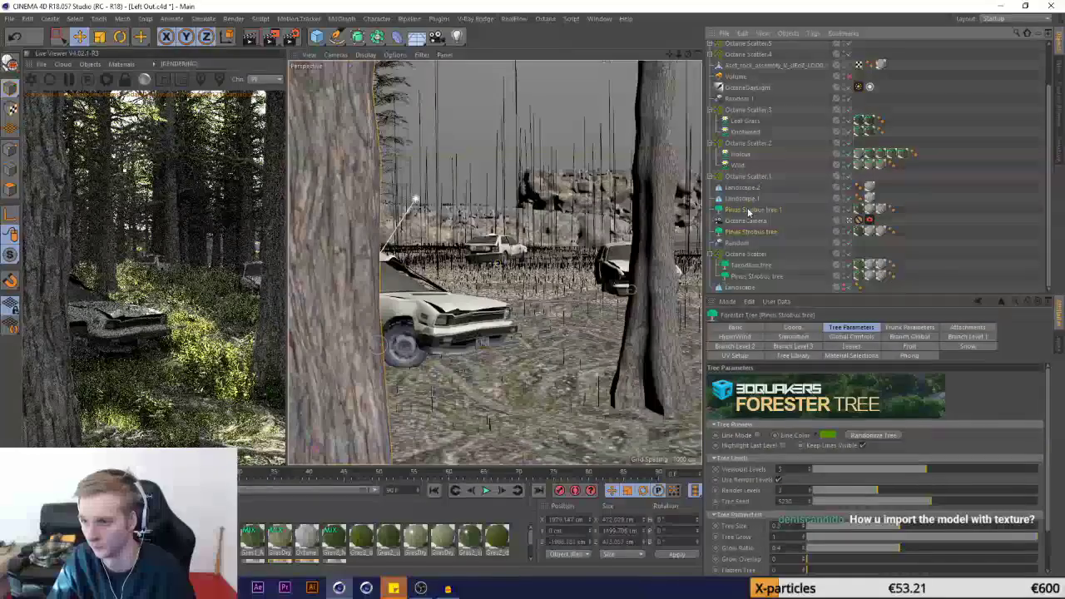
left_click(753, 209)
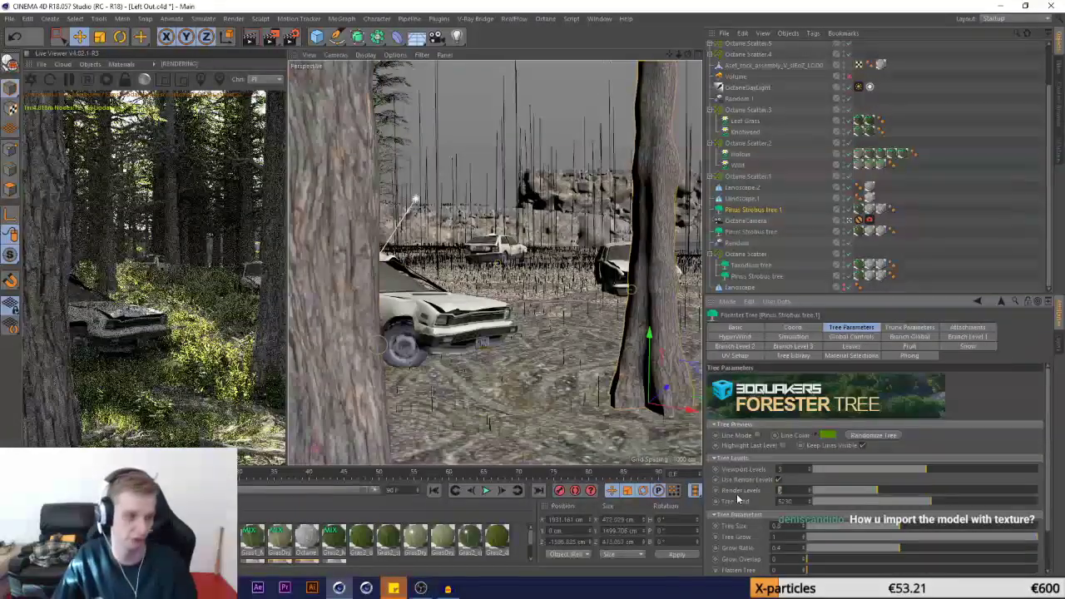
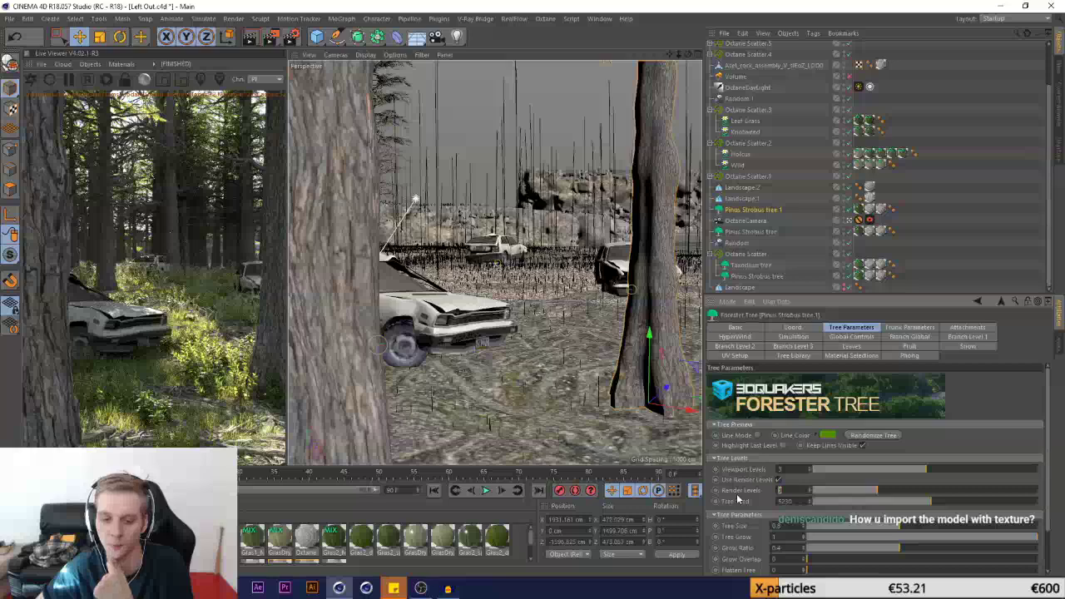
scroll(826, 205, "up", 2)
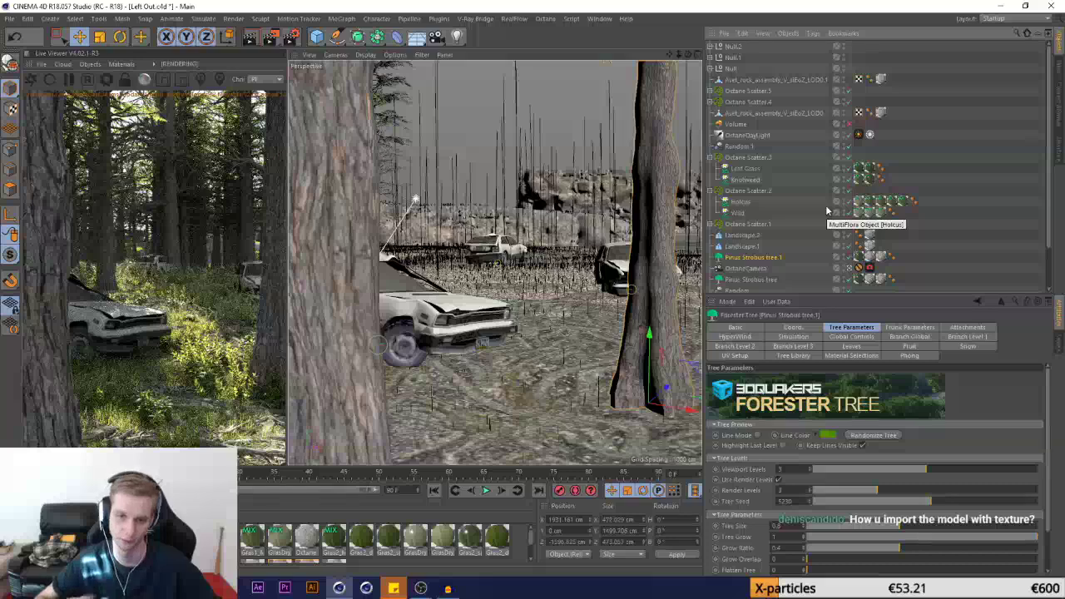
left_click(9, 18)
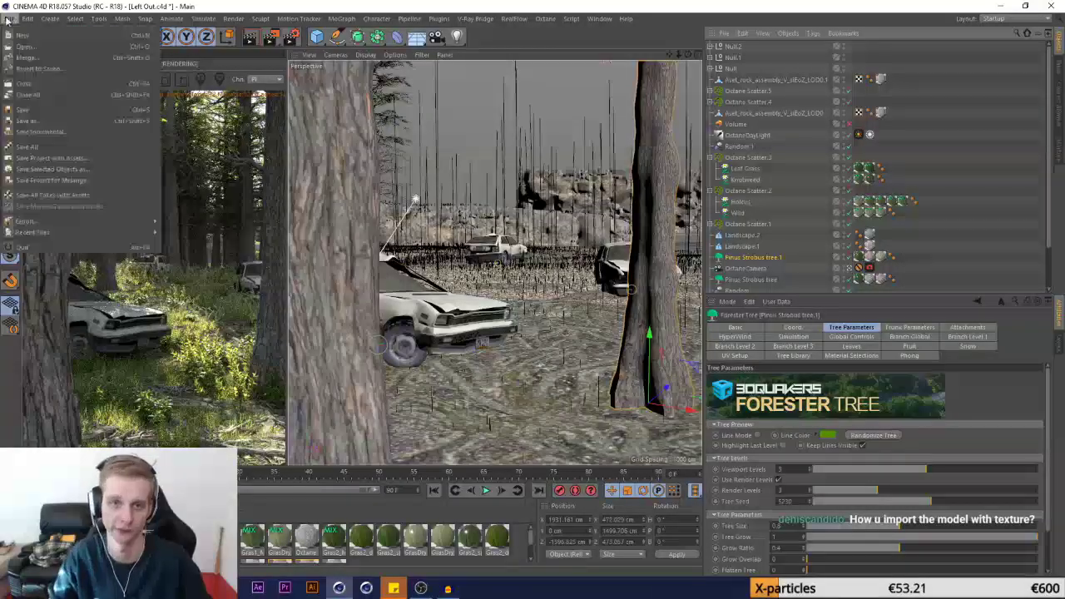
left_click(31, 114)
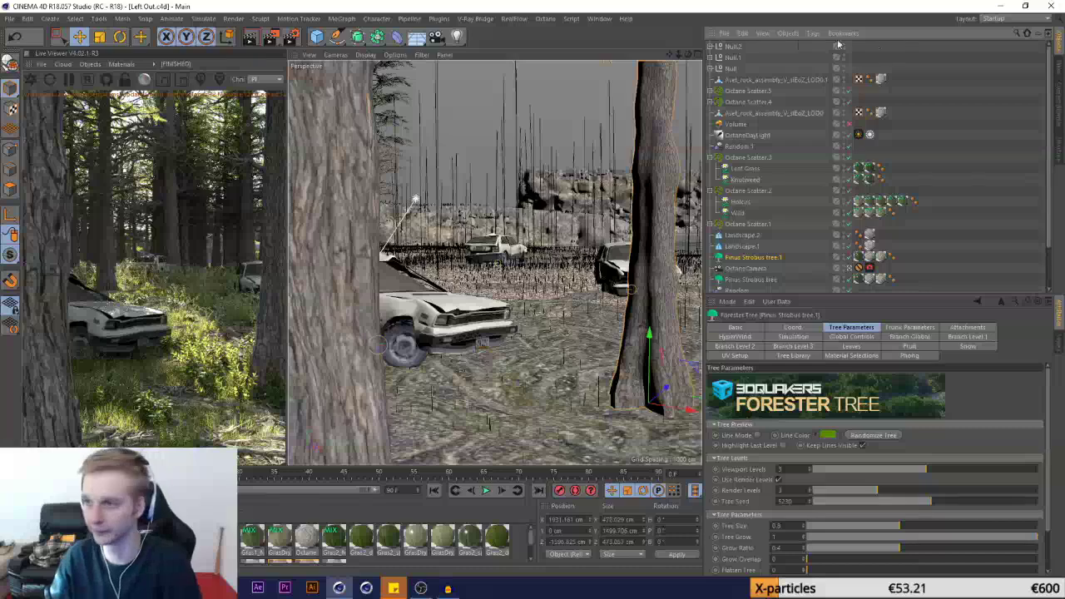
Merge the shopk_LOD0 rock model from the Quixel Megascans Free Stuff folder Rock Shopk into the scene
left_click(725, 34)
left_click(738, 50)
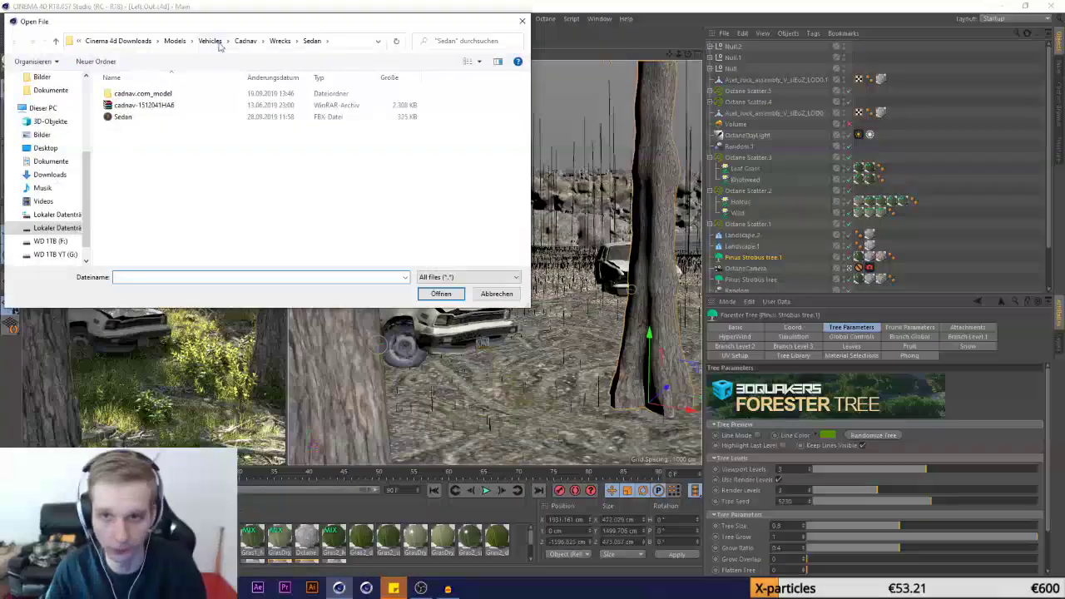
left_click(175, 41)
scroll(146, 171, "up", 4)
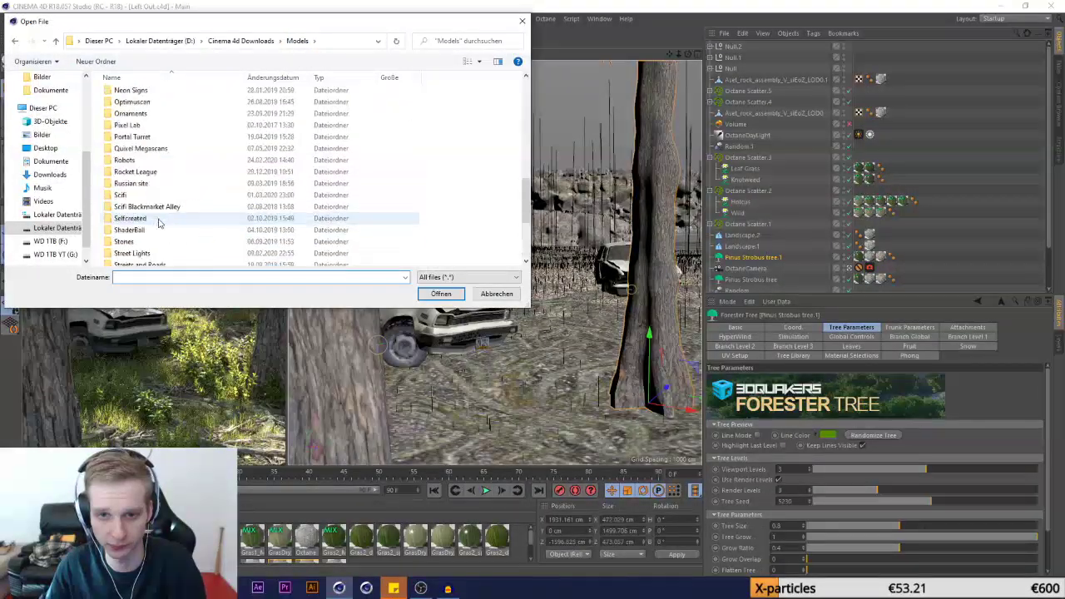
double_click(145, 148)
left_click(131, 104)
double_click(129, 94)
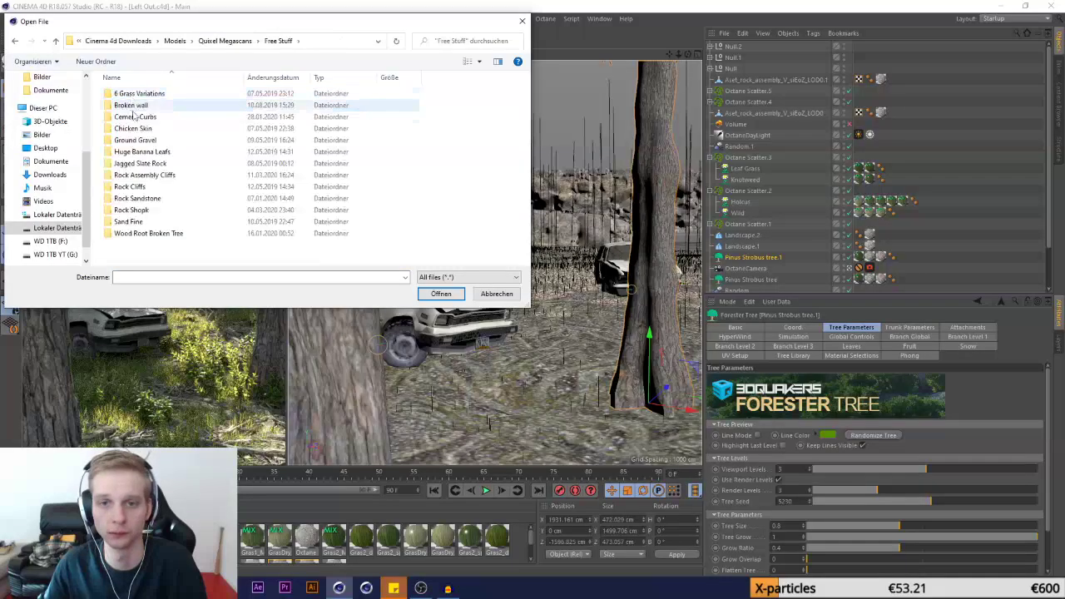
double_click(151, 212)
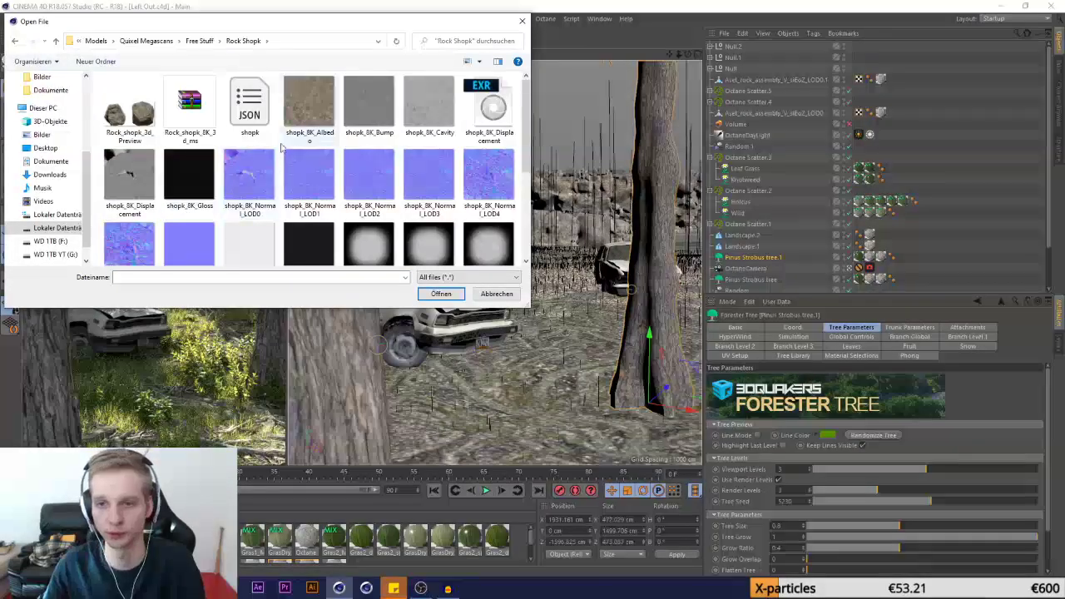
scroll(178, 132, "down", 3)
double_click(250, 166)
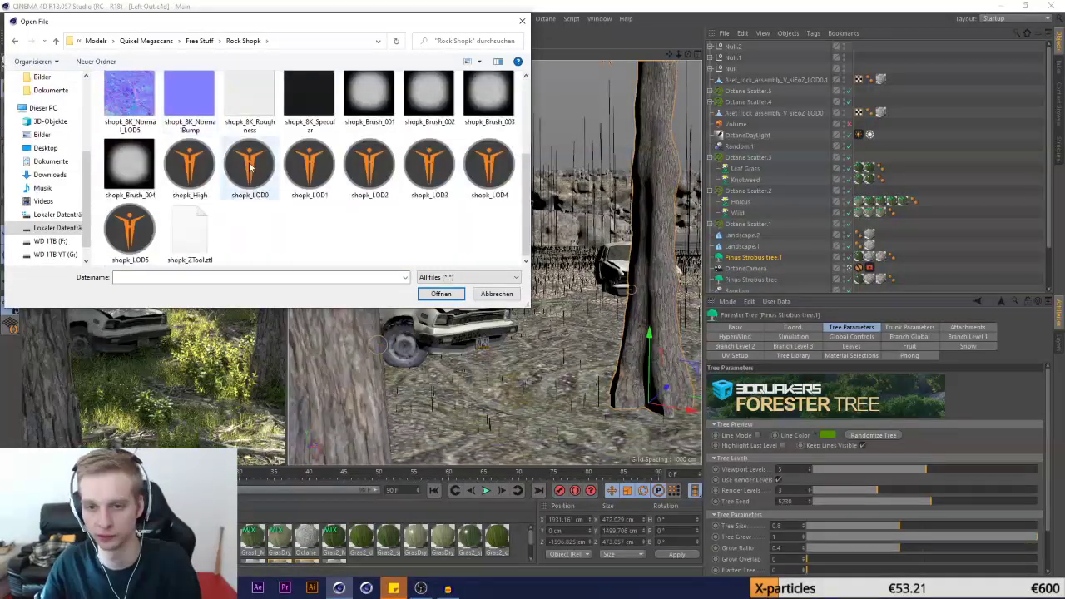
left_click(225, 289)
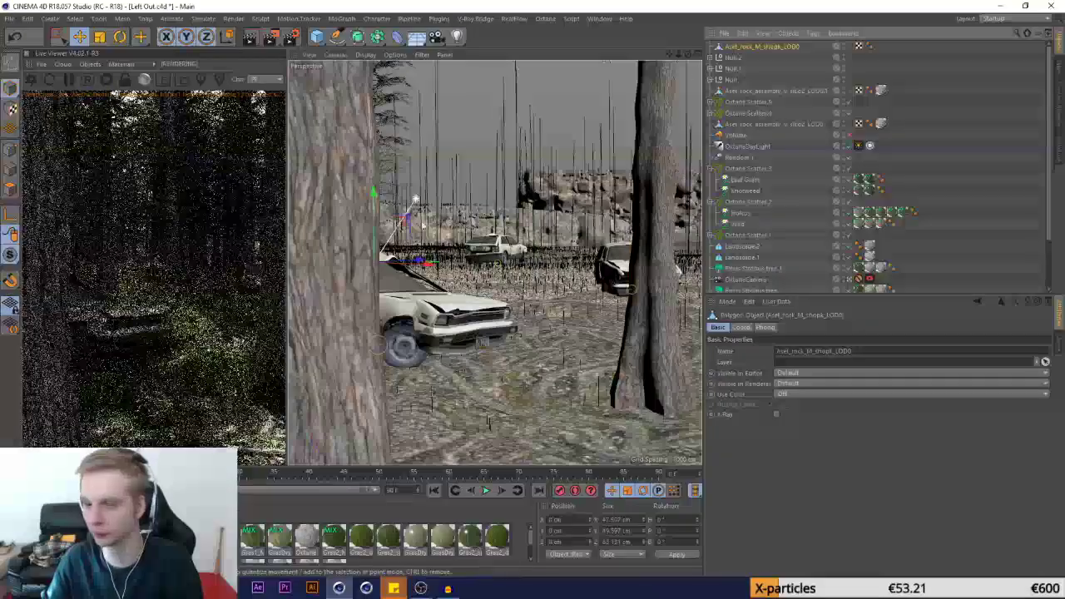
Create a new Octane material for the imported rock
left_click(50, 506)
mouse_move(67, 418)
mouse_move(205, 395)
left_click(265, 406)
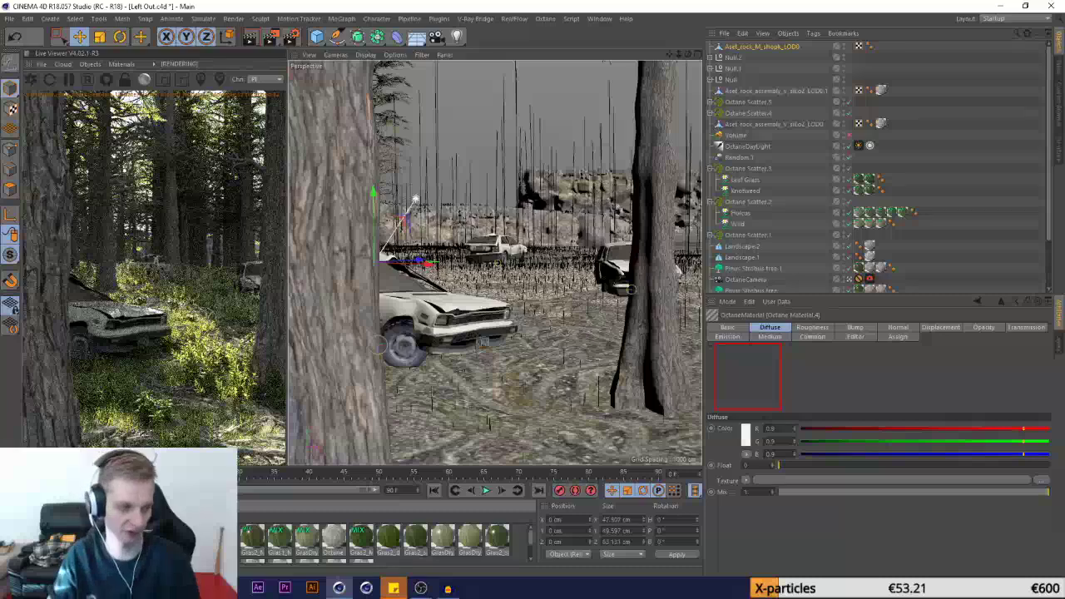
Load the rock's roughness map from the Rock Shopk folder into the new material's Roughness channel, without copying it to the project
double_click(34, 535)
left_click(312, 166)
left_click(336, 213)
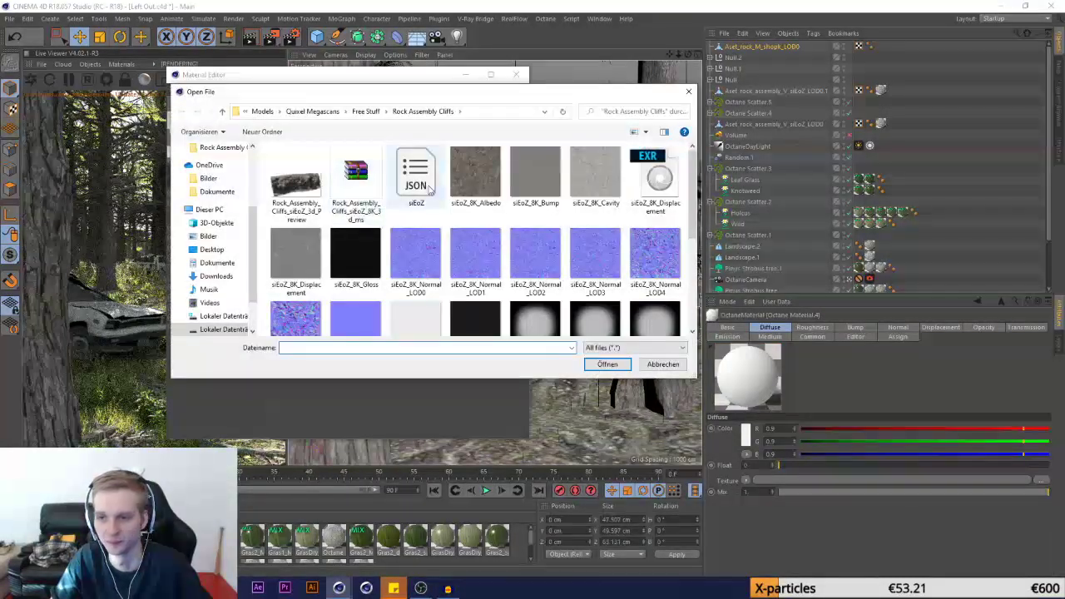
left_click(366, 111)
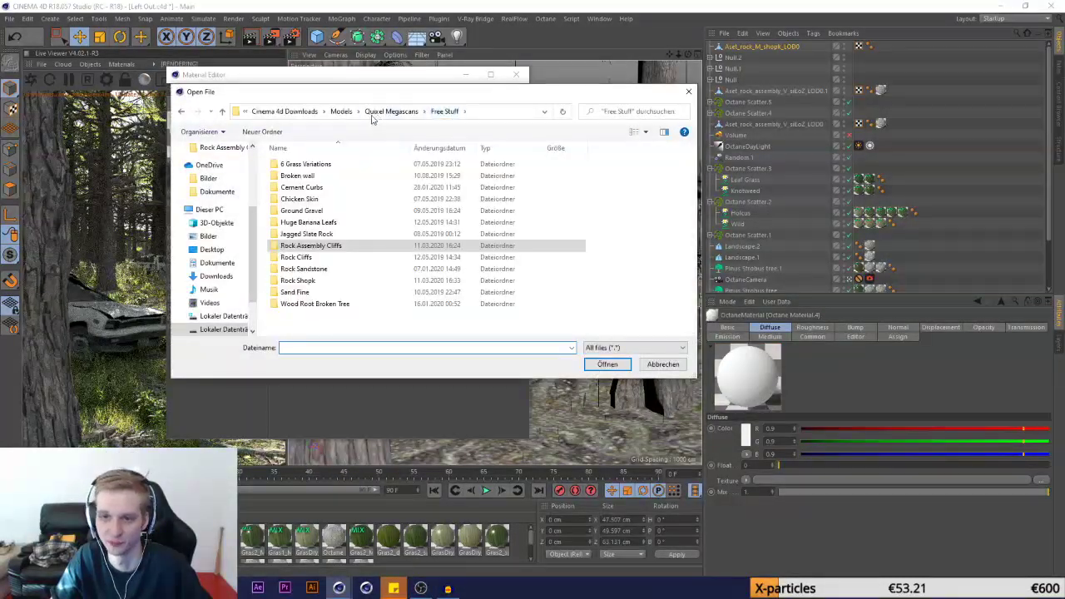
double_click(313, 280)
left_click_drag(322, 94, 375, 119)
scroll(476, 285, "down", 1)
double_click(484, 287)
left_click(580, 332)
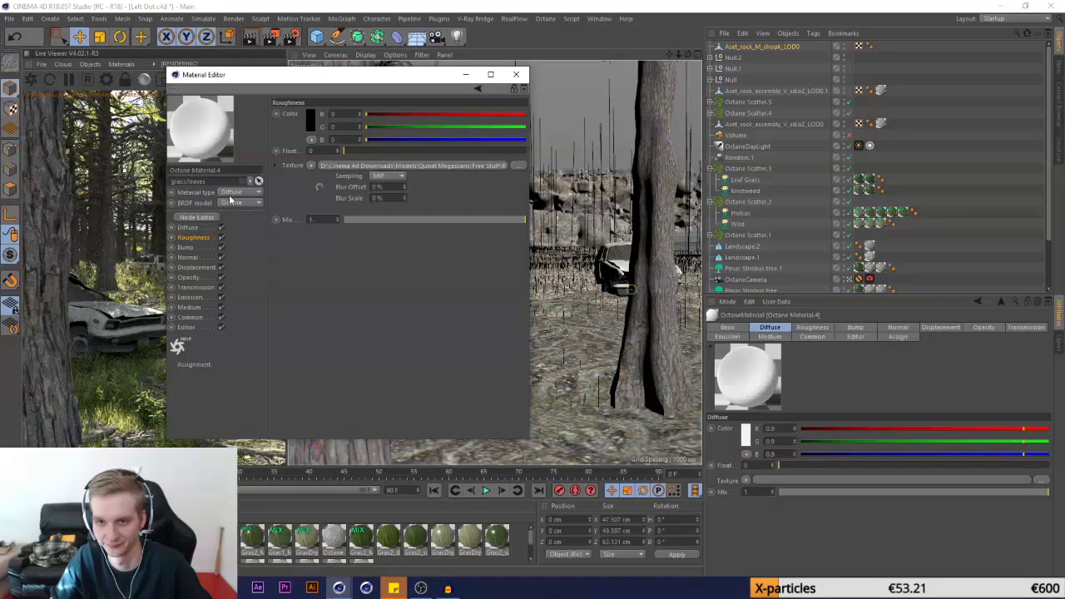
Change the rock material's type to Glossy and load the shopk_8K_Specular image into its Specular channel
left_click(188, 239)
left_click(313, 166)
left_click(326, 188)
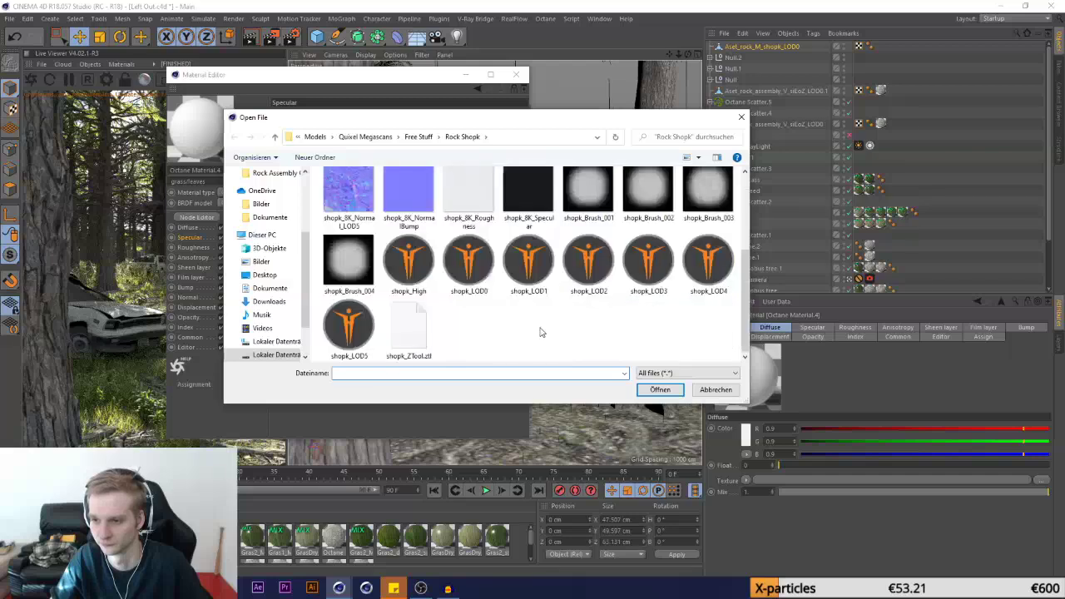
double_click(537, 327)
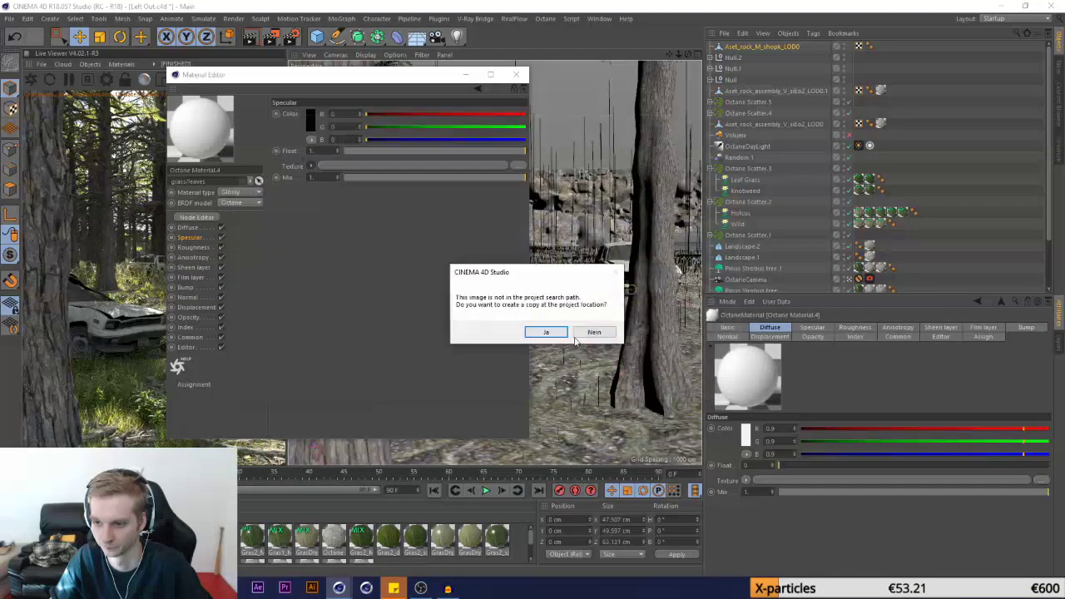
left_click(543, 331)
Load the shopk_8K_Albedo image into the rock material's Diffuse channel without copying it to the project
left_click(187, 228)
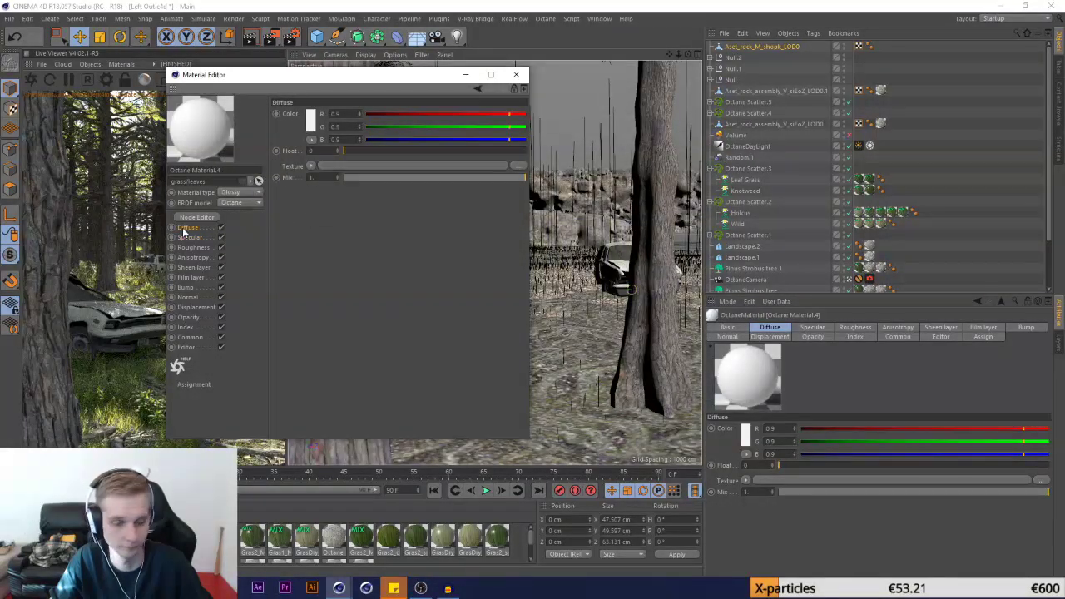
left_click(317, 173)
left_click(317, 190)
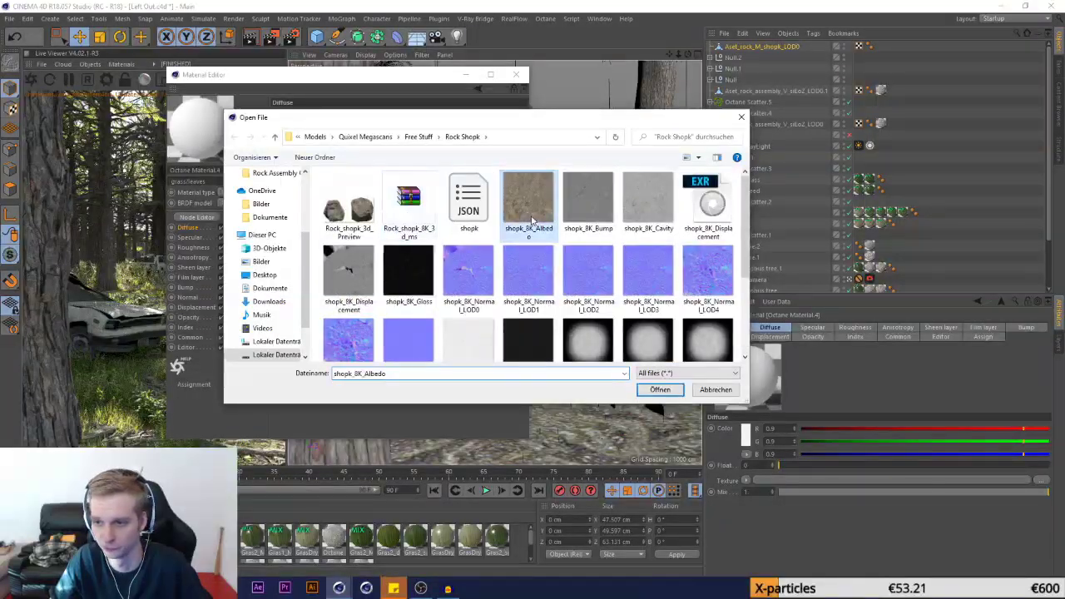
double_click(528, 200)
left_click(592, 335)
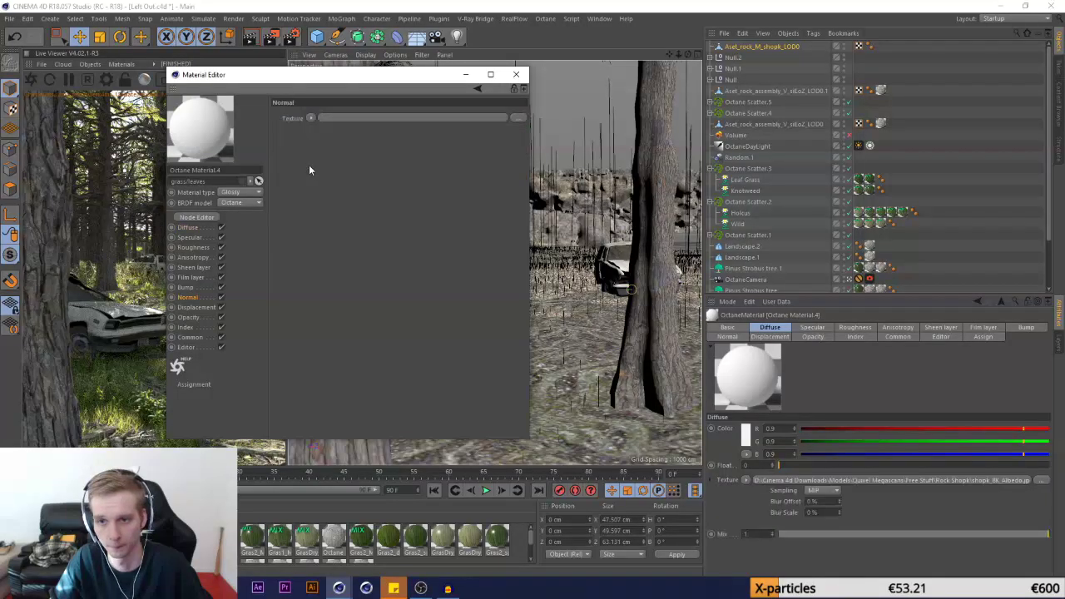
Load the rock's normal map into the Normal channel without copying it, and apply the finished material to the Aset_rock_M_shopk_LOD0 object
left_click(309, 118)
left_click(320, 141)
scroll(533, 266, "down", 3)
left_click(481, 199)
double_click(481, 199)
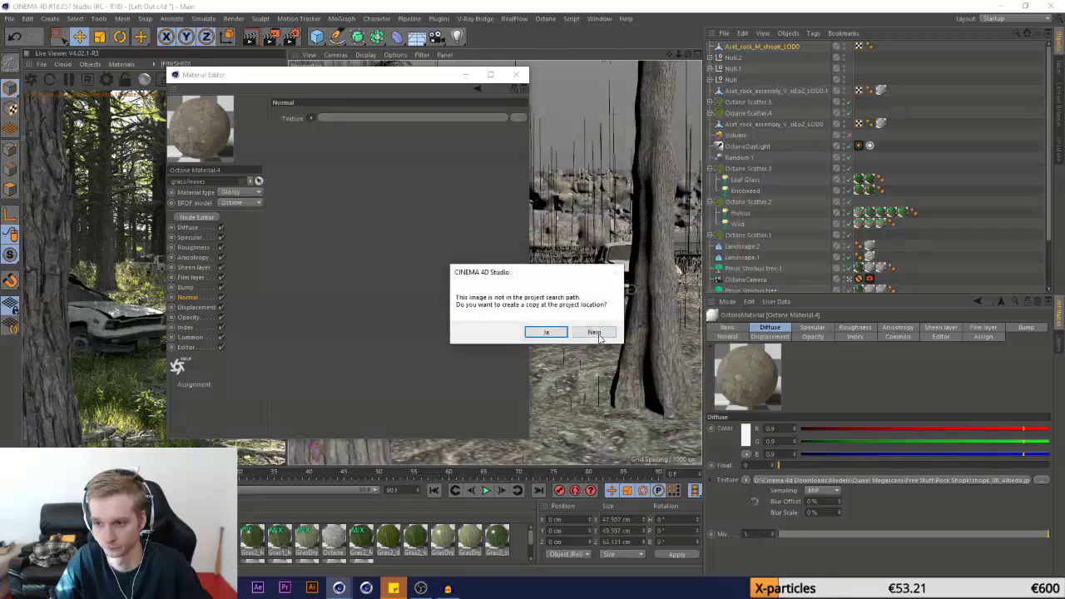
left_click(593, 334)
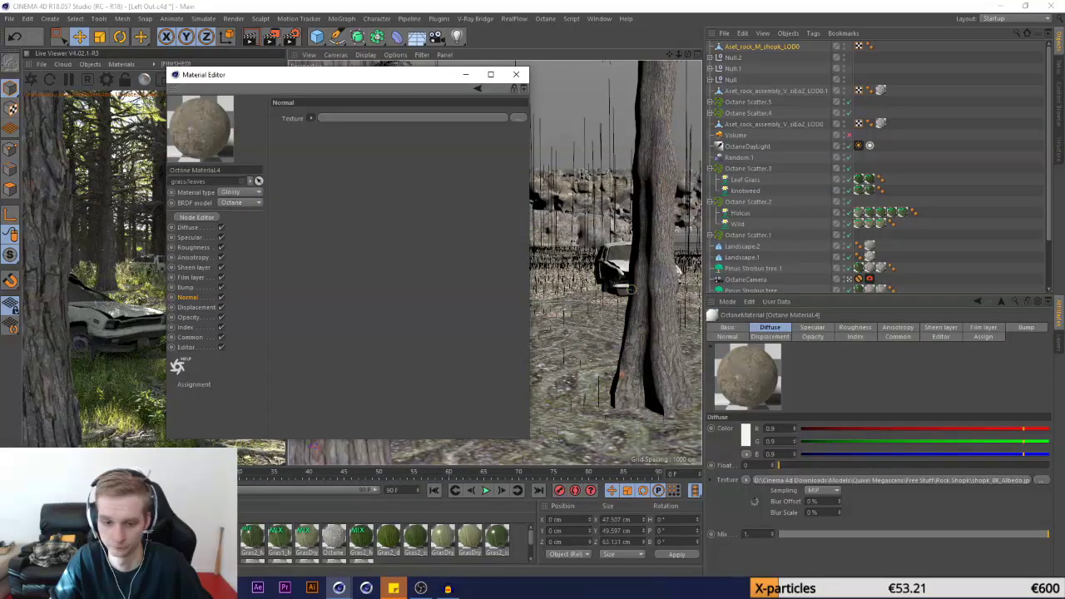
left_click(516, 75)
left_click_drag(35, 537, 757, 48)
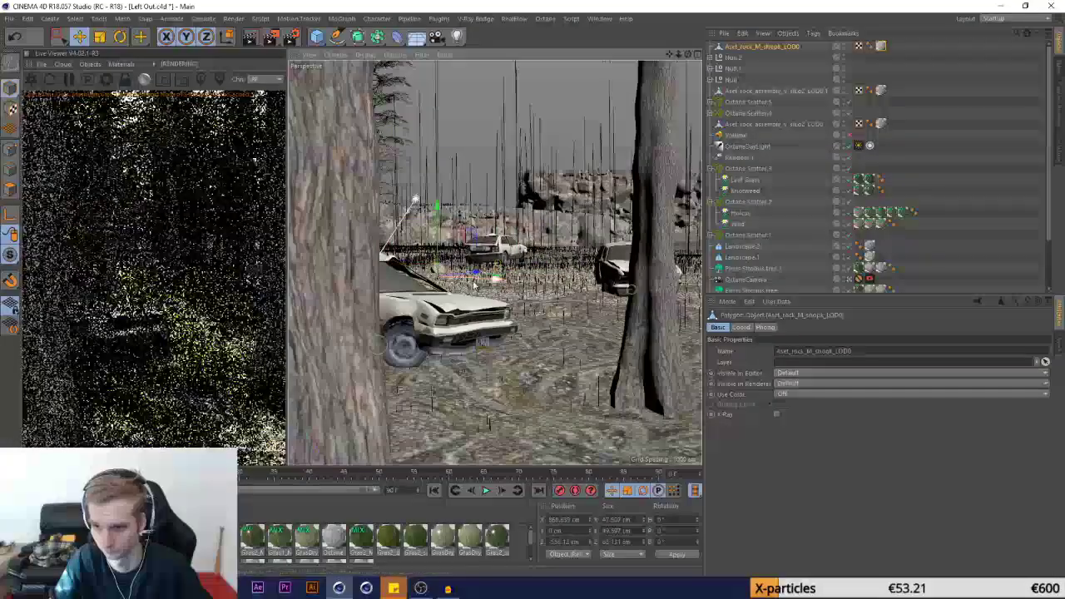
Scale the shopk rock up to about 218 cm wide and place it partly buried behind the foreground wrecked car
left_click(100, 37)
left_click_drag(566, 283, 633, 285)
left_click(80, 37)
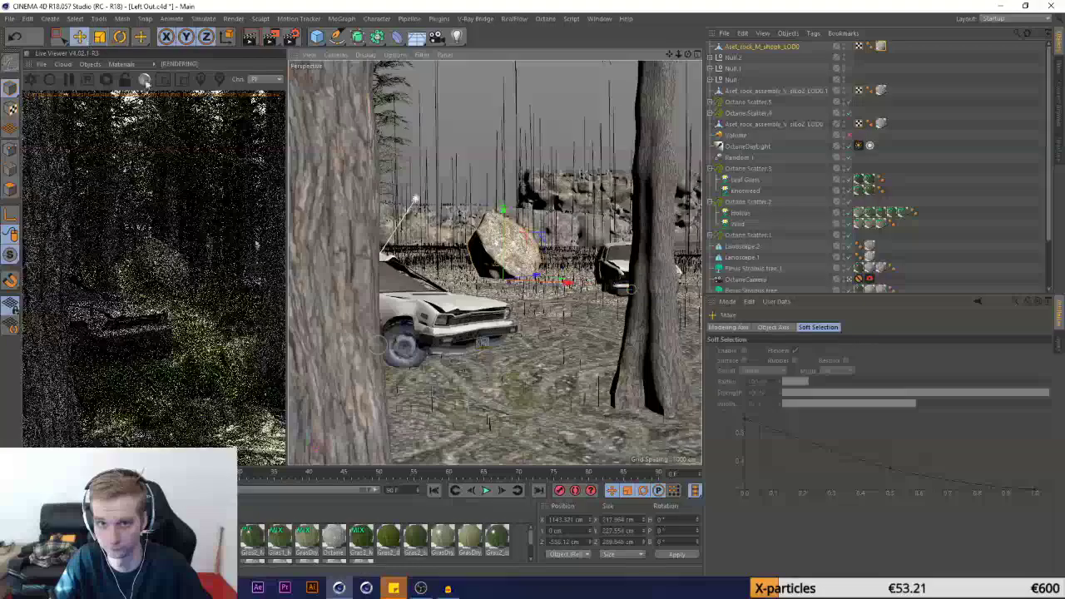
left_click_drag(565, 288, 497, 324)
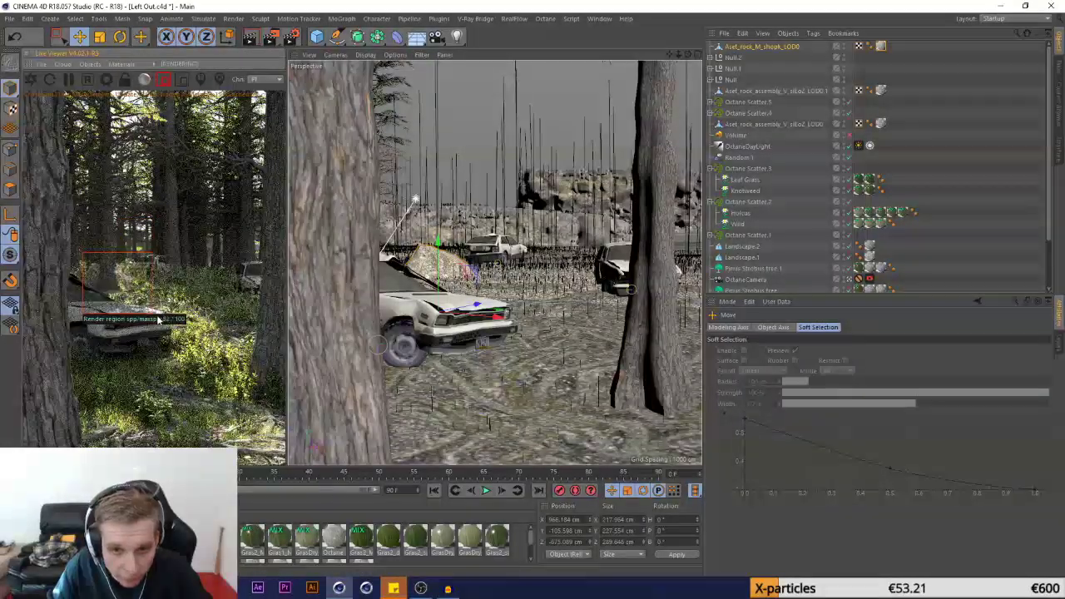
Duplicate the rock toward the large foreground tree and rotate the copy to about 74.6°, 79.8° and -116.6°
left_click_drag(462, 297, 687, 372)
left_click(121, 38)
left_click_drag(611, 286, 546, 399)
left_click(80, 36)
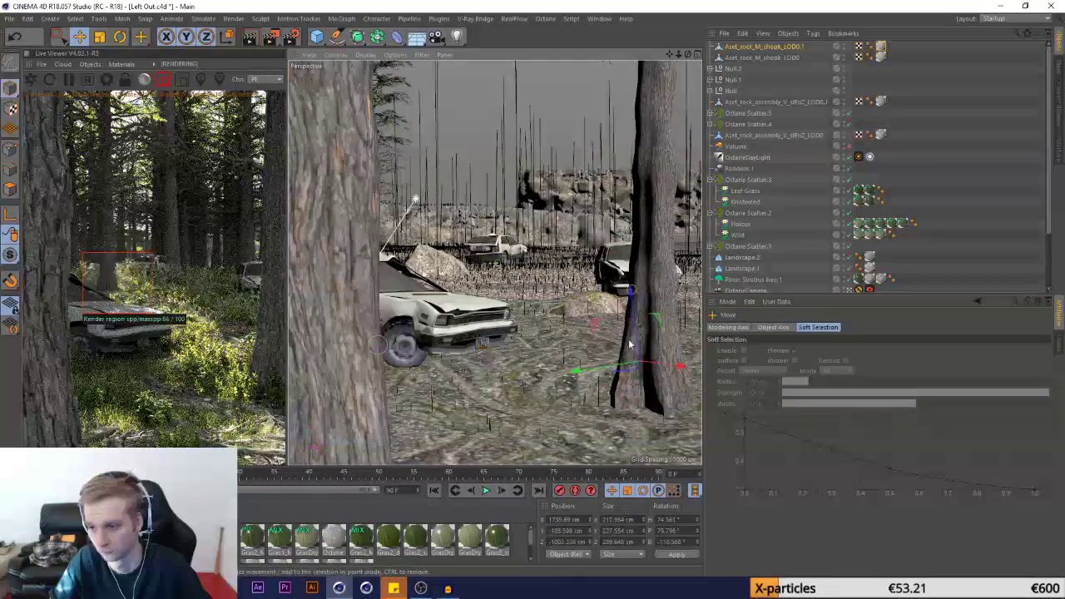
Settle the rotated rock copy into the ground beside the large tree and preview that area with a render region
left_click_drag(630, 348, 677, 313)
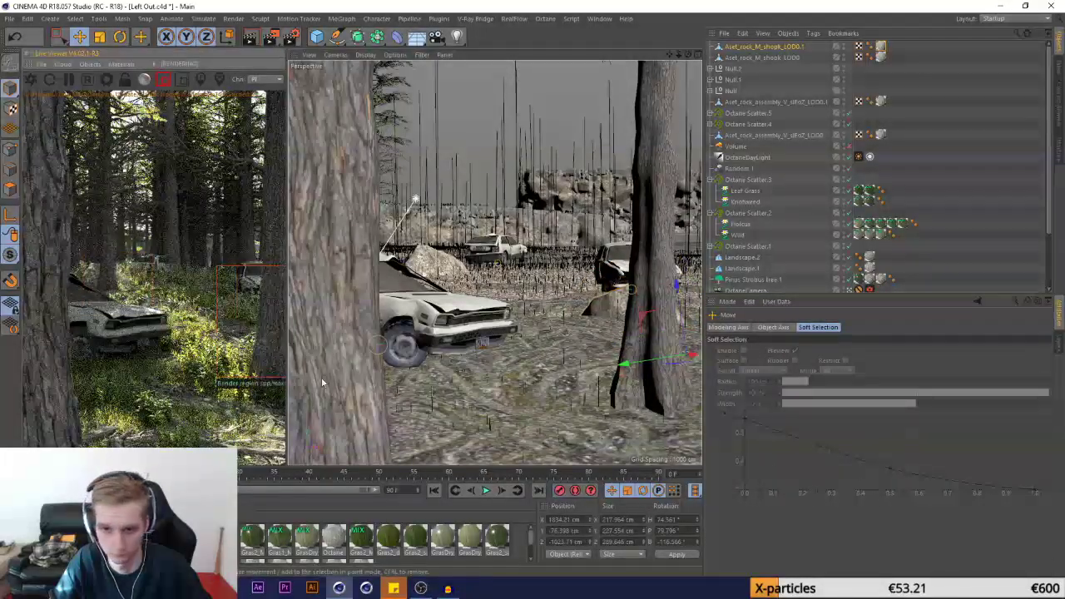
left_click_drag(630, 363, 582, 370)
left_click_drag(666, 364, 691, 380)
left_click_drag(658, 323, 655, 330)
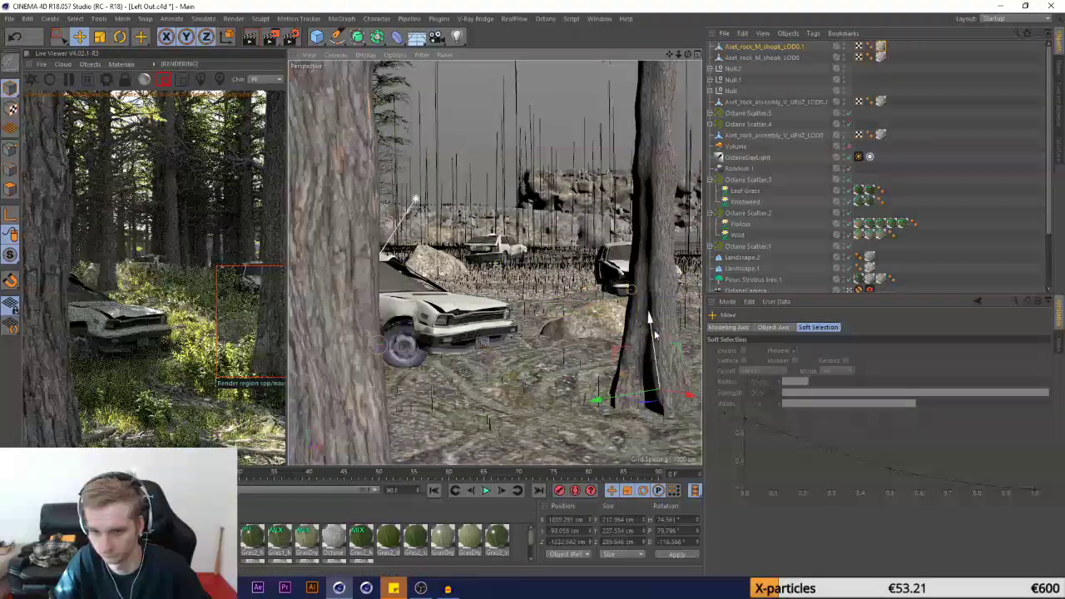
left_click_drag(257, 298, 167, 372)
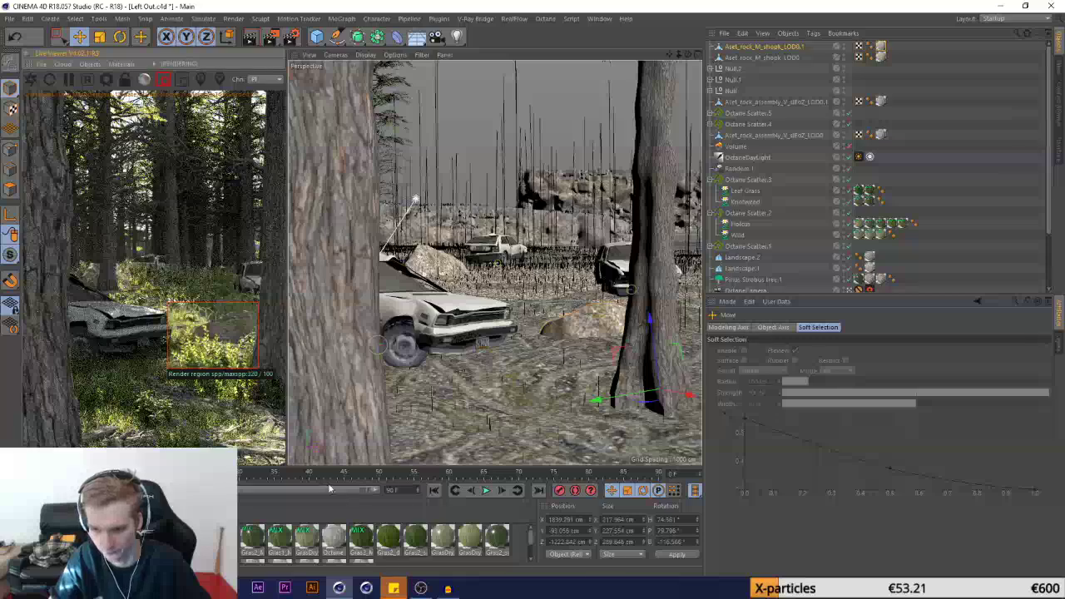
Paste a third shopk rock, move it into the foreground by the large tree, and rotate it to about 116.3°, 21.8° and -159.2°
key("ctrl+v")
left_click_drag(646, 403, 668, 423)
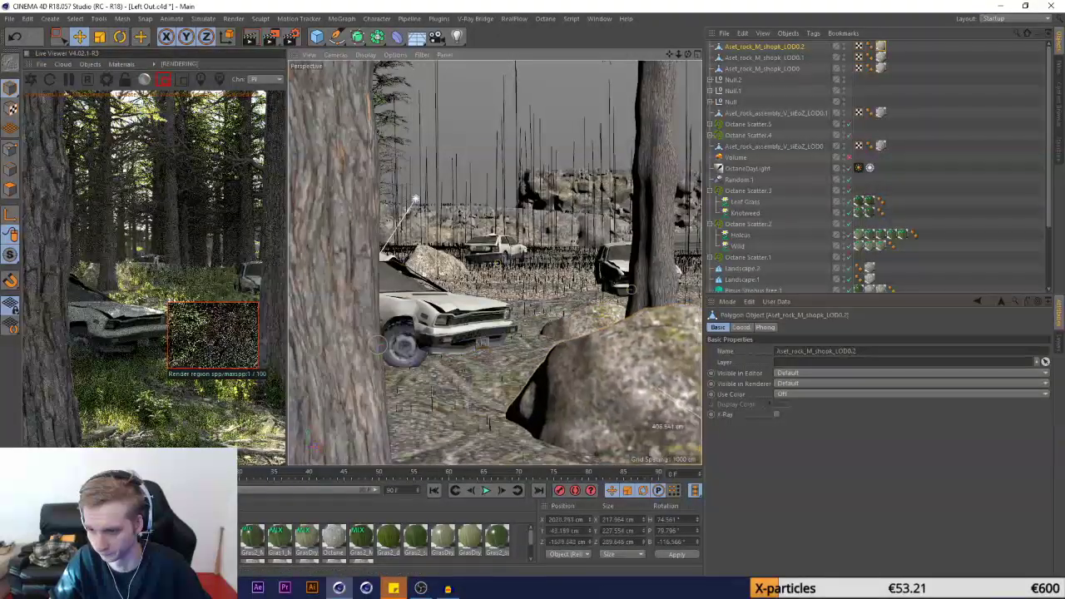
left_click_drag(644, 346, 641, 390)
left_click(121, 38)
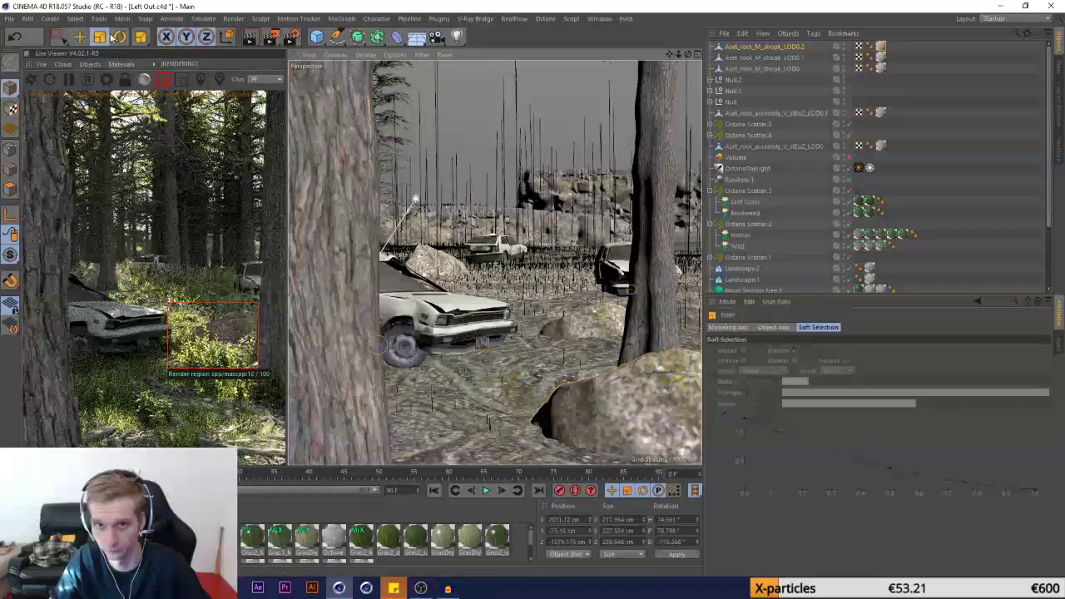
left_click_drag(554, 371, 691, 384)
left_click(79, 37)
Scale the third rock down to about 112 cm wide, place it at the tree's base, and render that foreground region
left_click_drag(537, 350, 330, 206)
key("t")
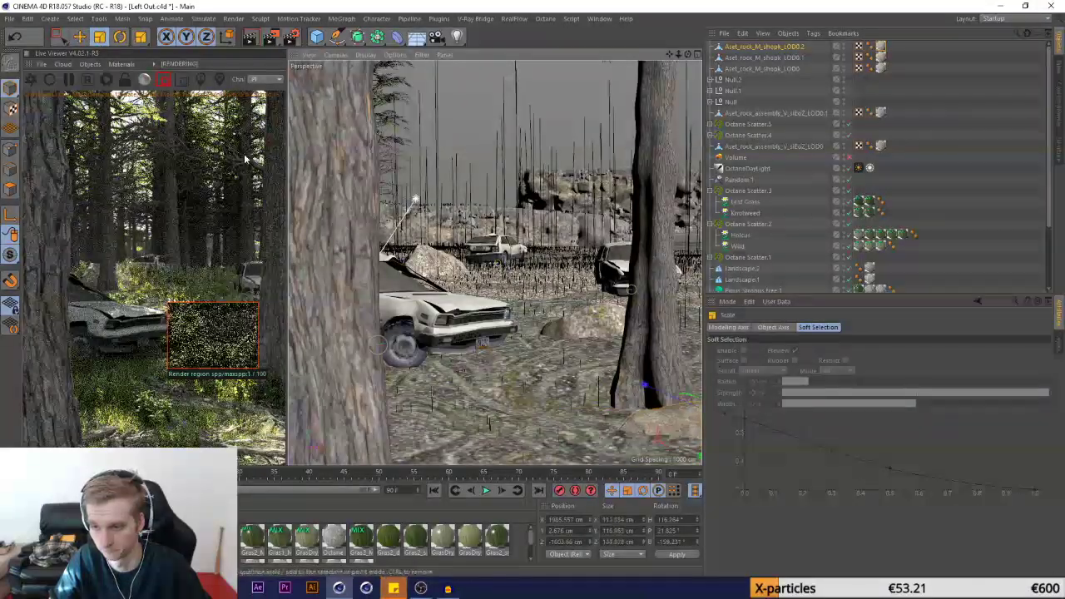
left_click(79, 37)
left_click_drag(580, 370, 528, 358)
left_click_drag(129, 309, 332, 489)
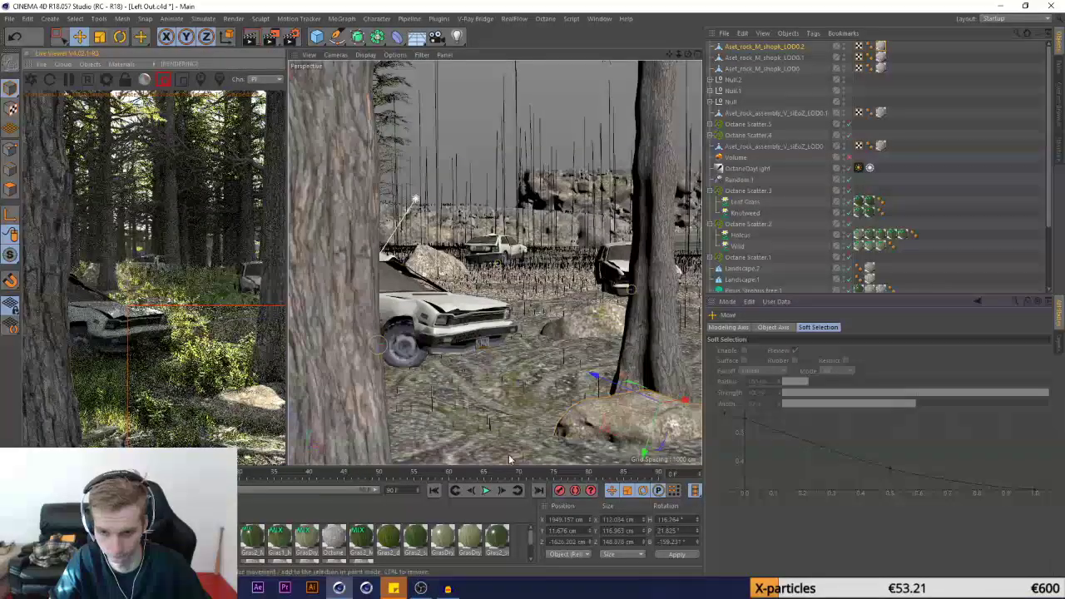
Turn the third rock upright, switch to world axes, and move it back to the ground just beside the tree trunk
left_click_drag(666, 407, 587, 412)
key("r")
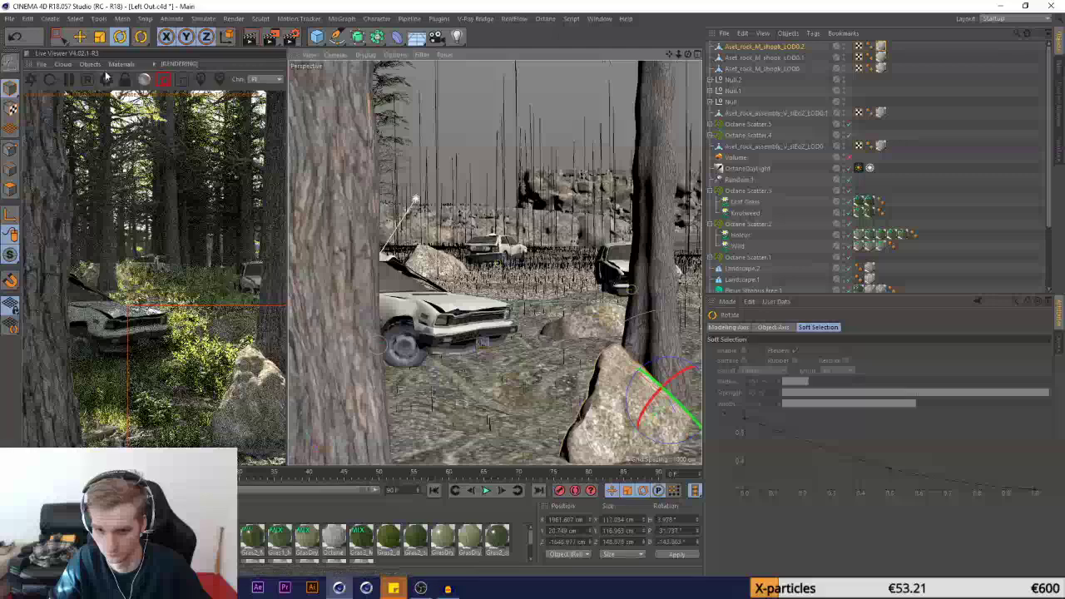
key("e")
left_click_drag(647, 402, 622, 423)
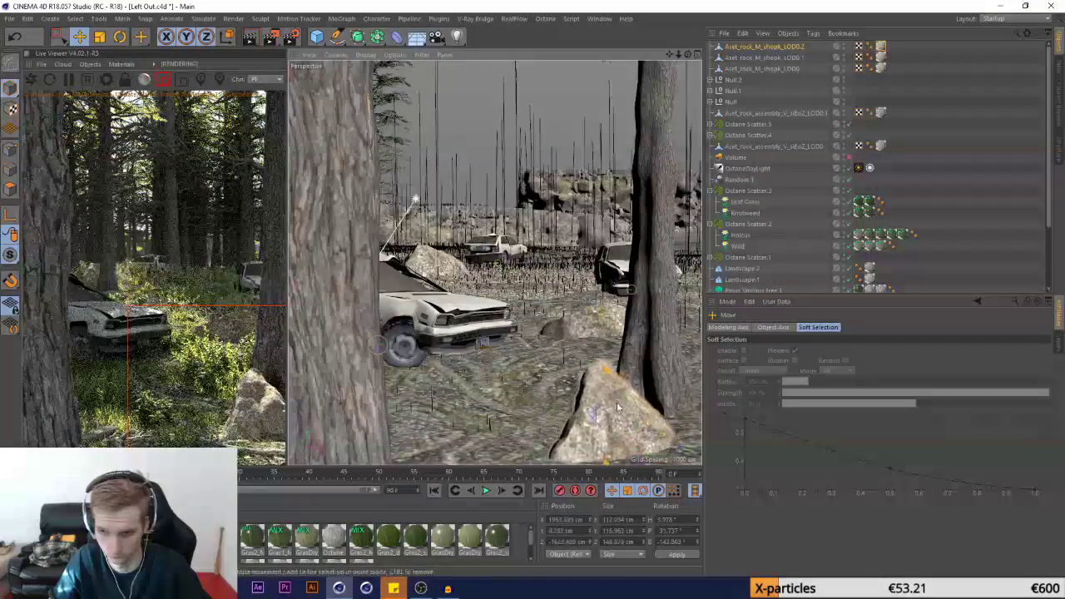
left_click(228, 36)
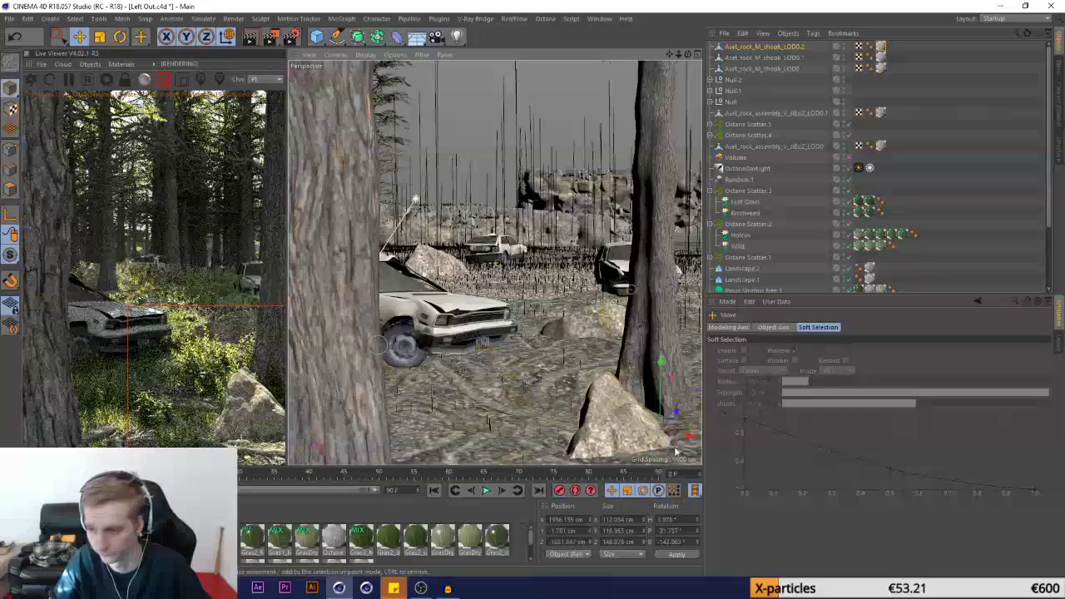
left_click_drag(685, 429, 623, 368)
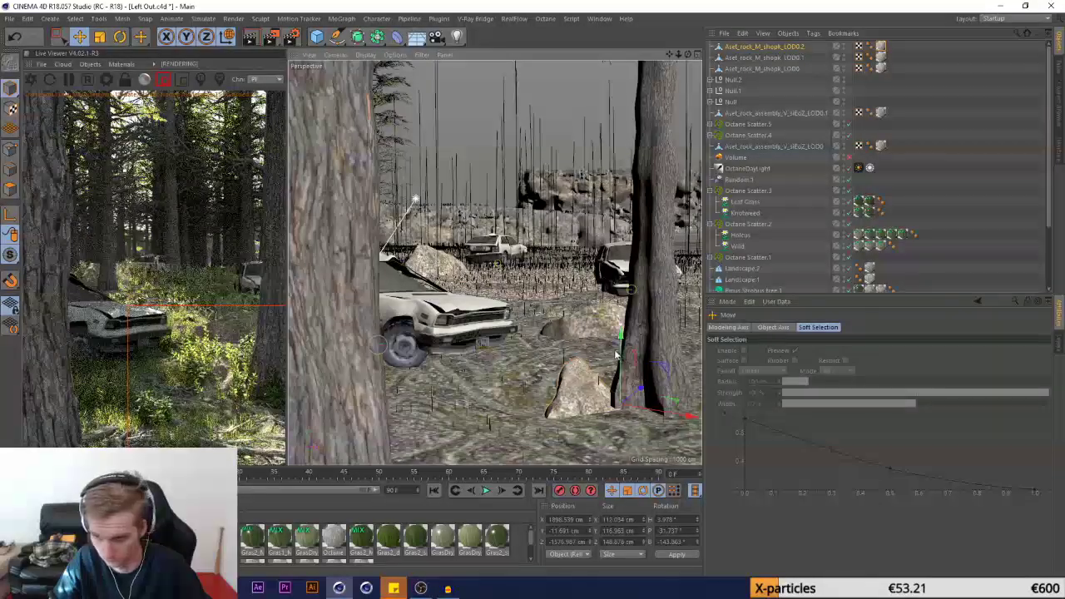
Rotate the third rock to lie flatter, at about -41.9°, -36.5° and -171°
key("r")
left_click_drag(624, 360, 622, 398)
key("e")
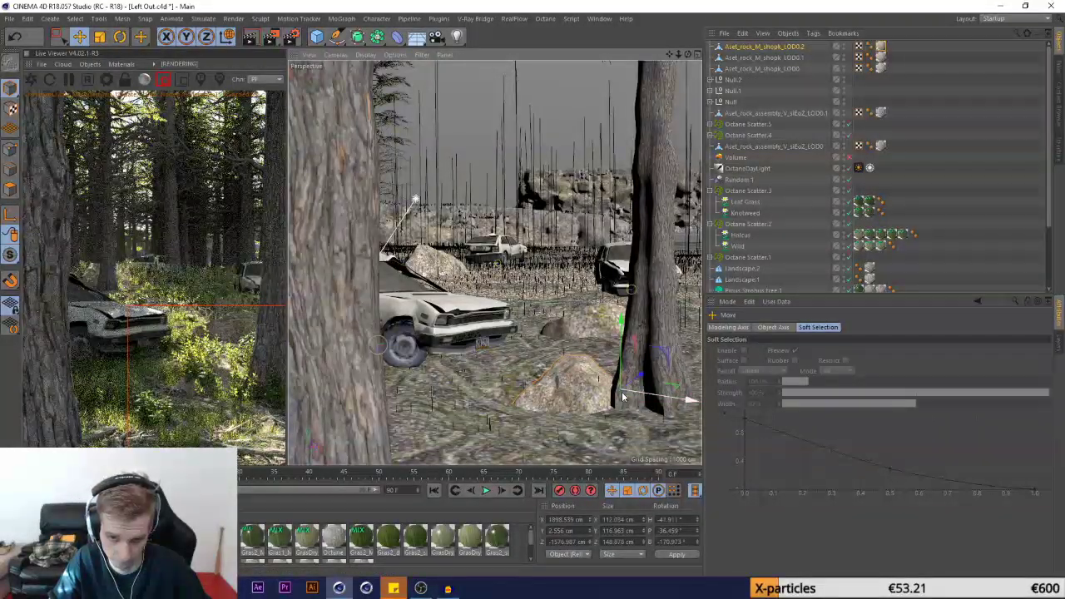
Save the project and turn off the render region so the Live Viewer renders the full frame
left_click(9, 18)
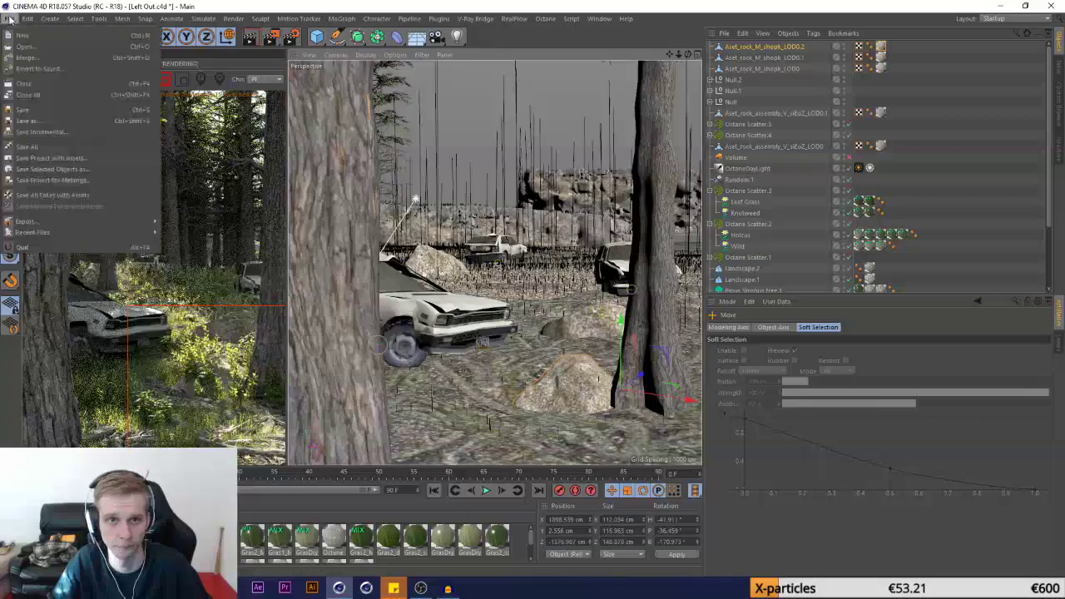
left_click(30, 110)
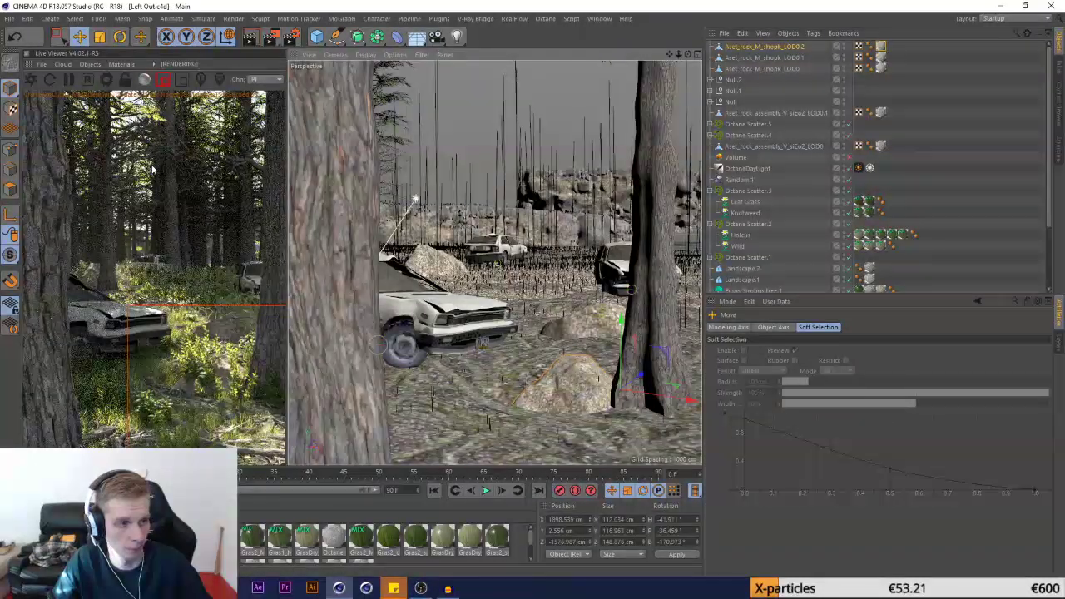
left_click(27, 17)
left_click(31, 109)
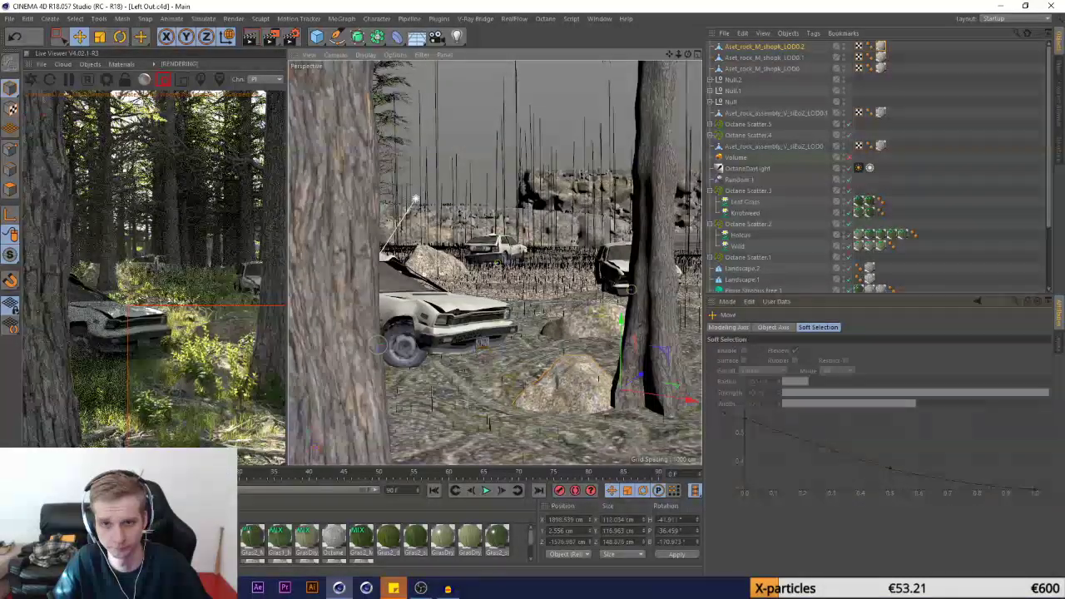
left_click(164, 79)
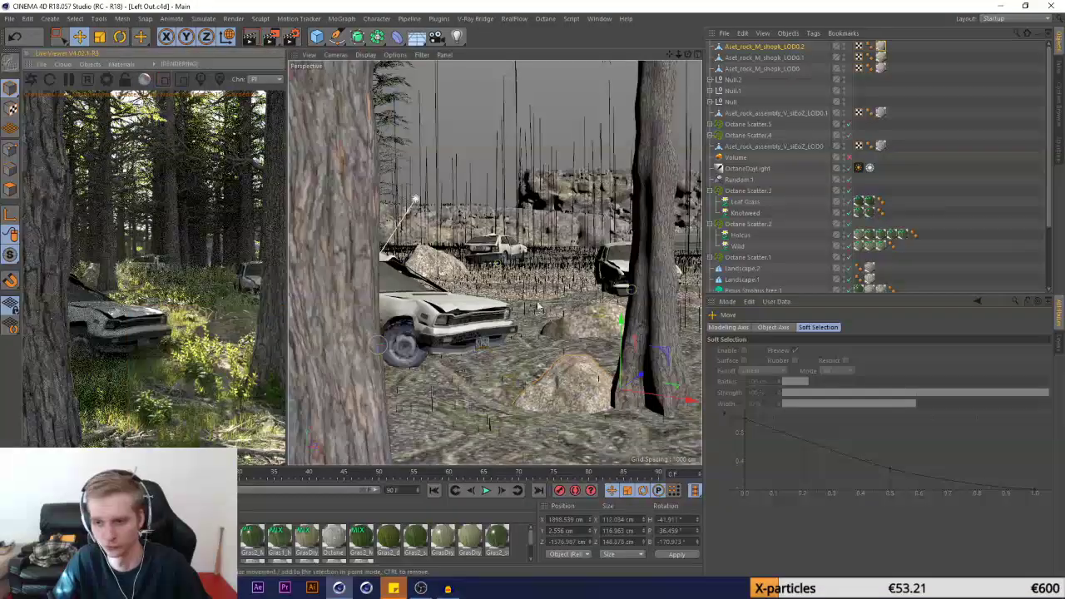
Grow ivy over the foreground wrecked car's null with Ivy Grower, stop the growth, and generate the ivy mesh
left_click(479, 333)
left_click(727, 102)
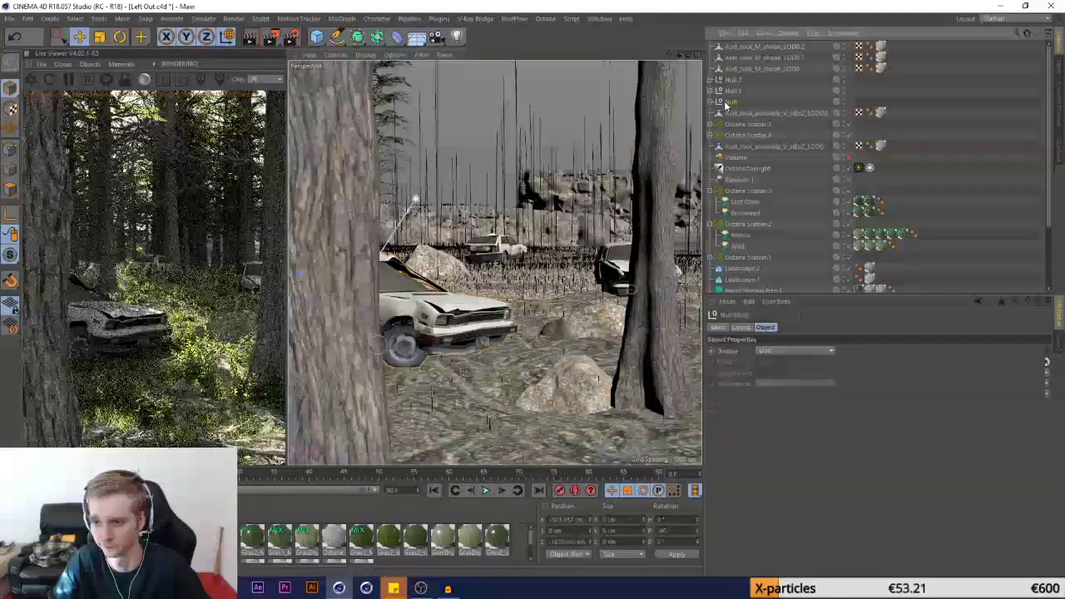
left_click(447, 19)
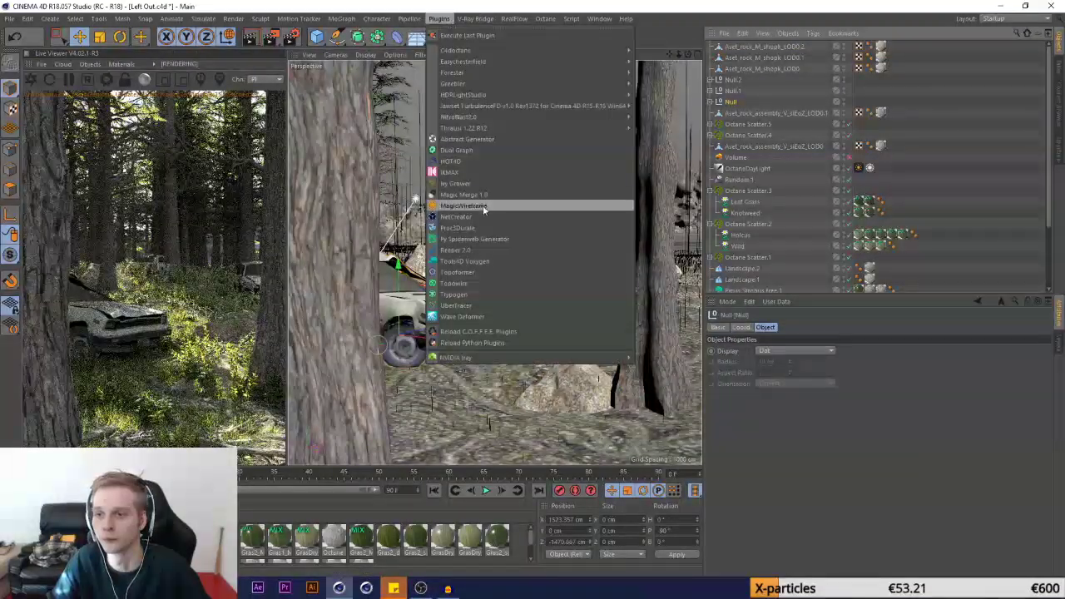
left_click(478, 193)
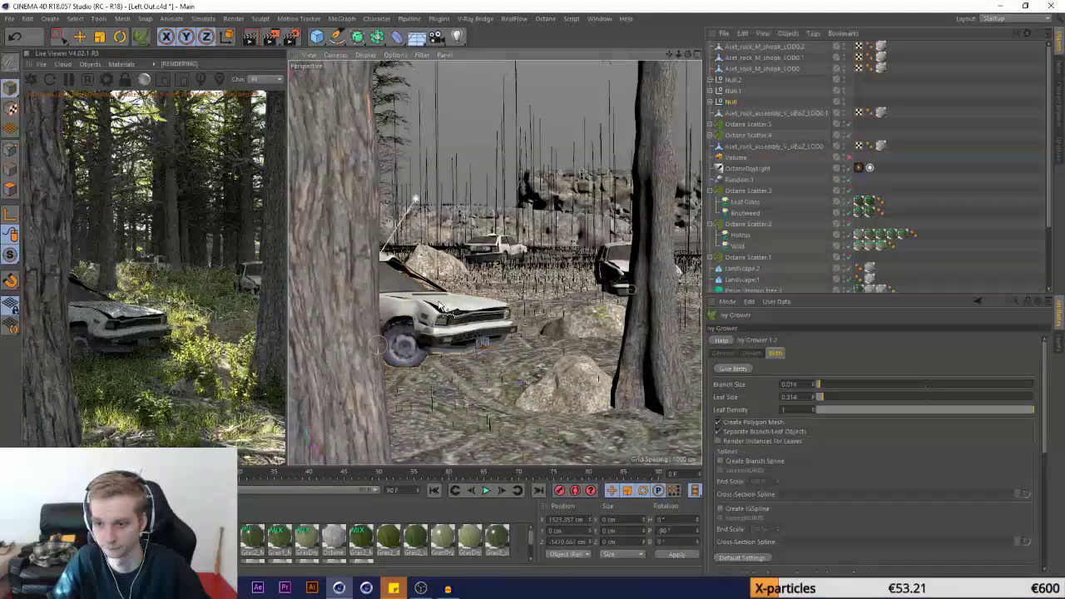
left_click(748, 368)
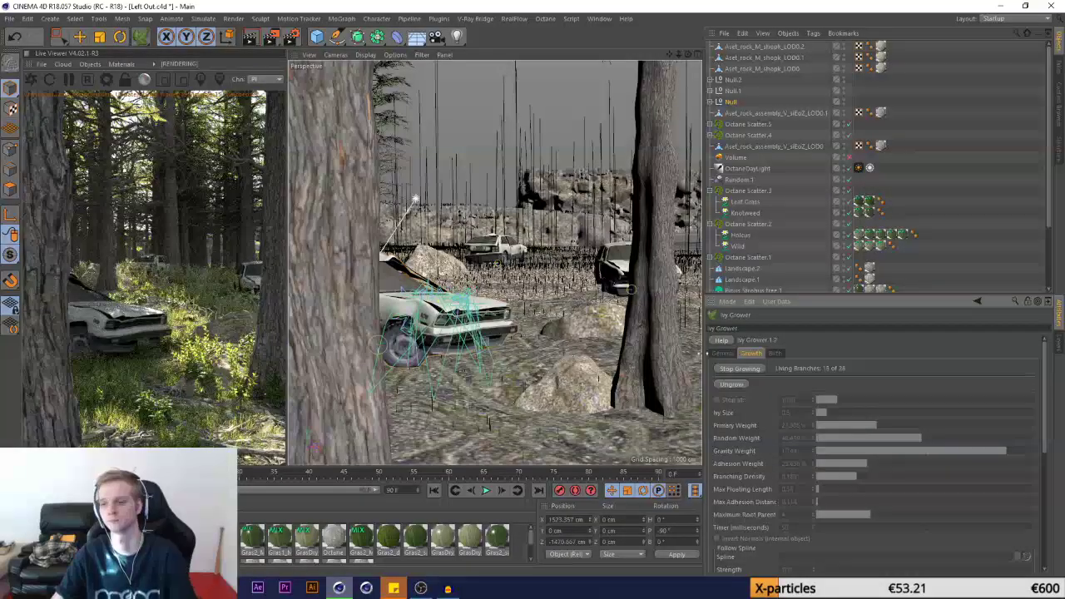
left_click(738, 369)
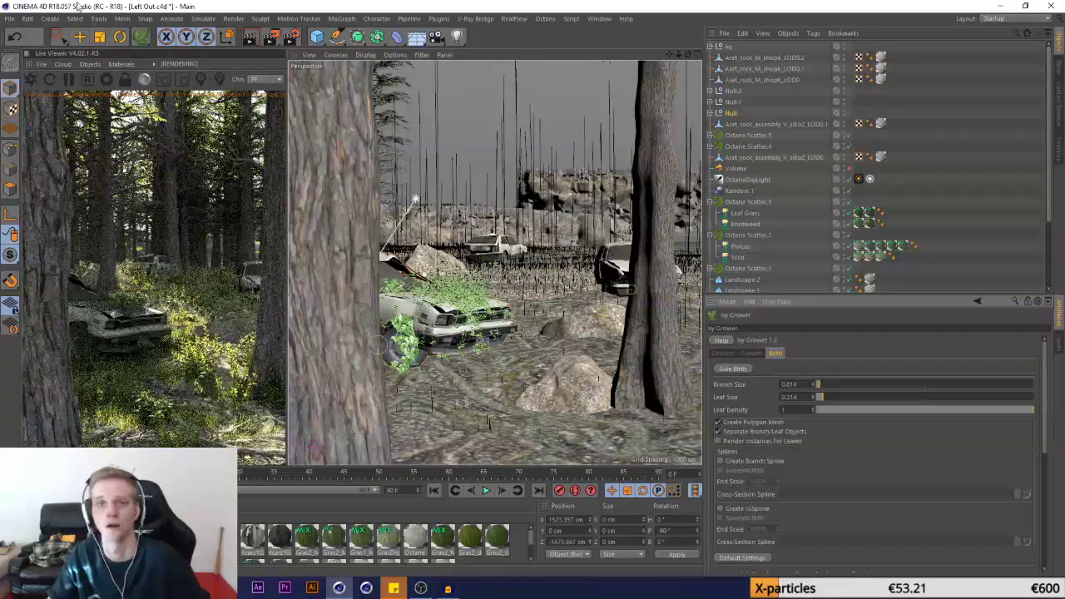
left_click(9, 18)
left_click(24, 47)
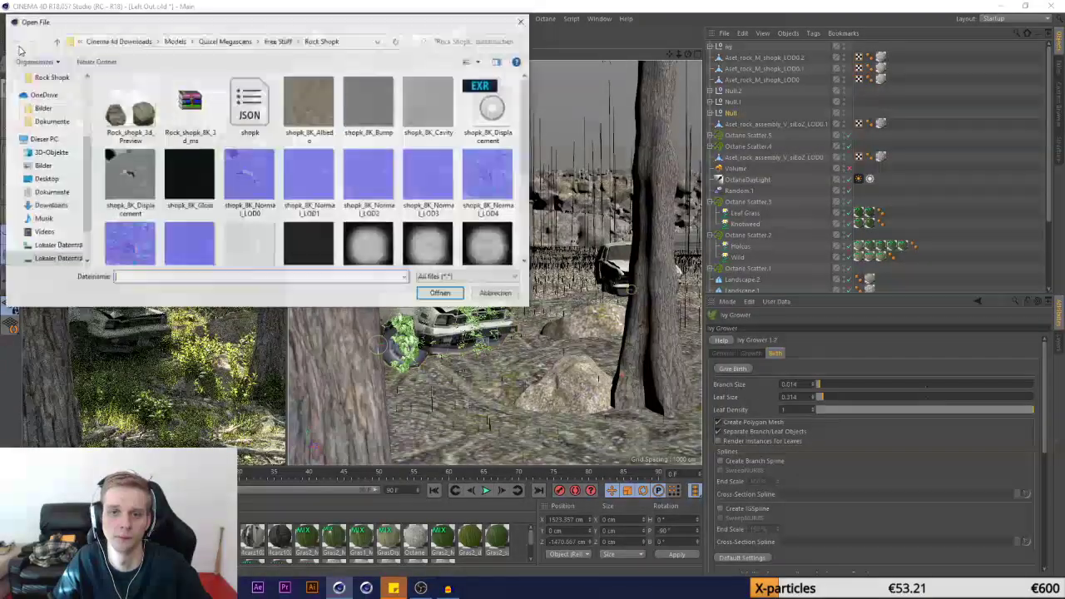
left_click(501, 21)
Start opening a file and browse to Cinema4D Projects > Everydays on the WD 1TB YT (G:) drive
left_click(9, 18)
left_click(10, 18)
left_click(9, 18)
left_click(23, 46)
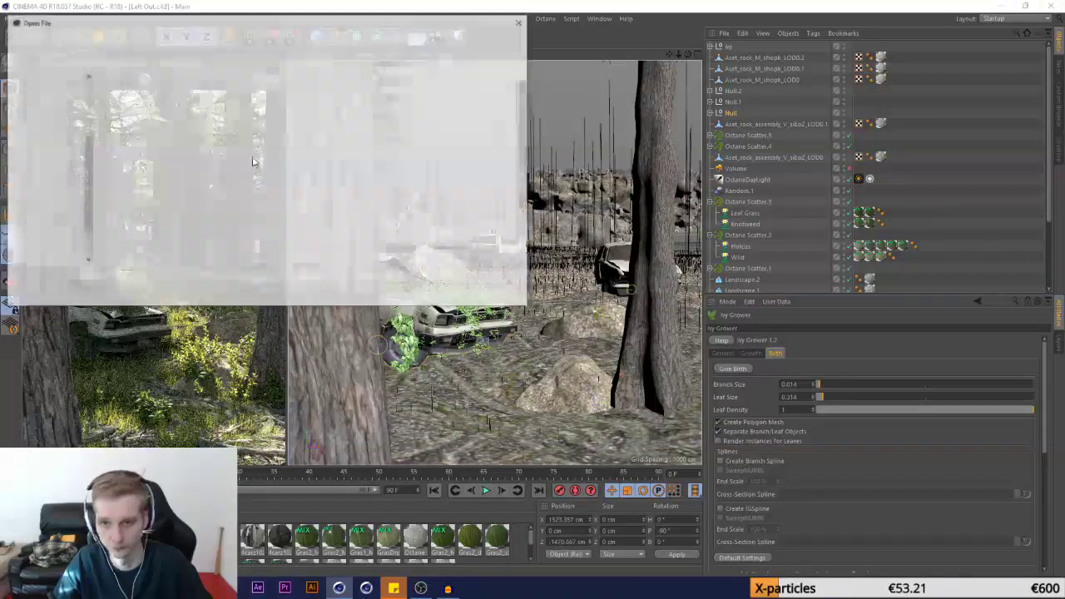
left_click(52, 240)
double_click(165, 106)
double_click(149, 152)
Examine the Comrade Conflict project folder, including its tex and assets subfolders, with the files shown as large thumbnails
scroll(285, 188, "down", 10)
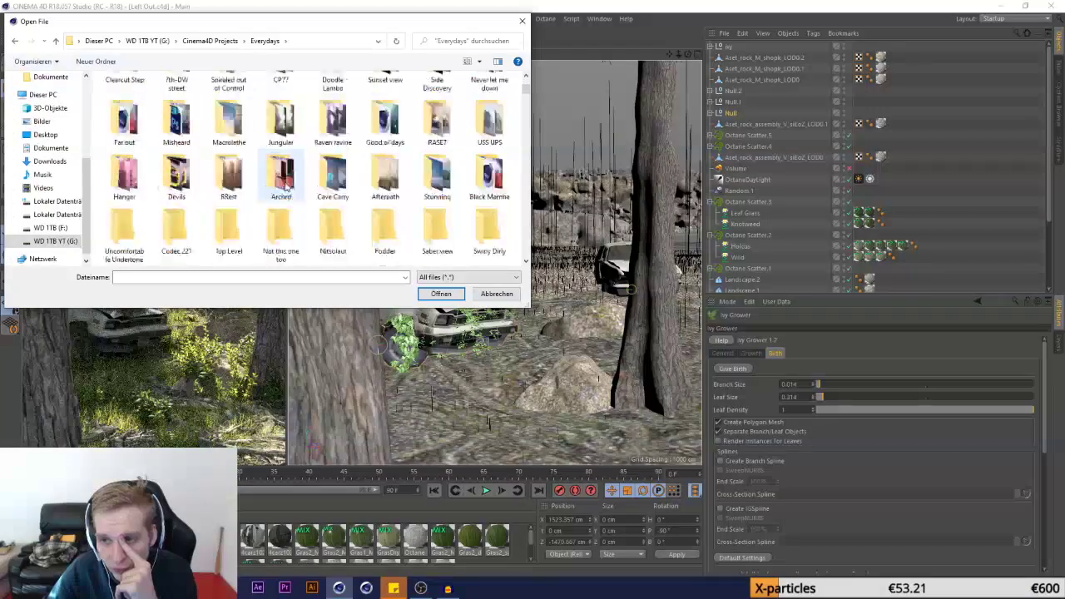
scroll(284, 188, "down", 6)
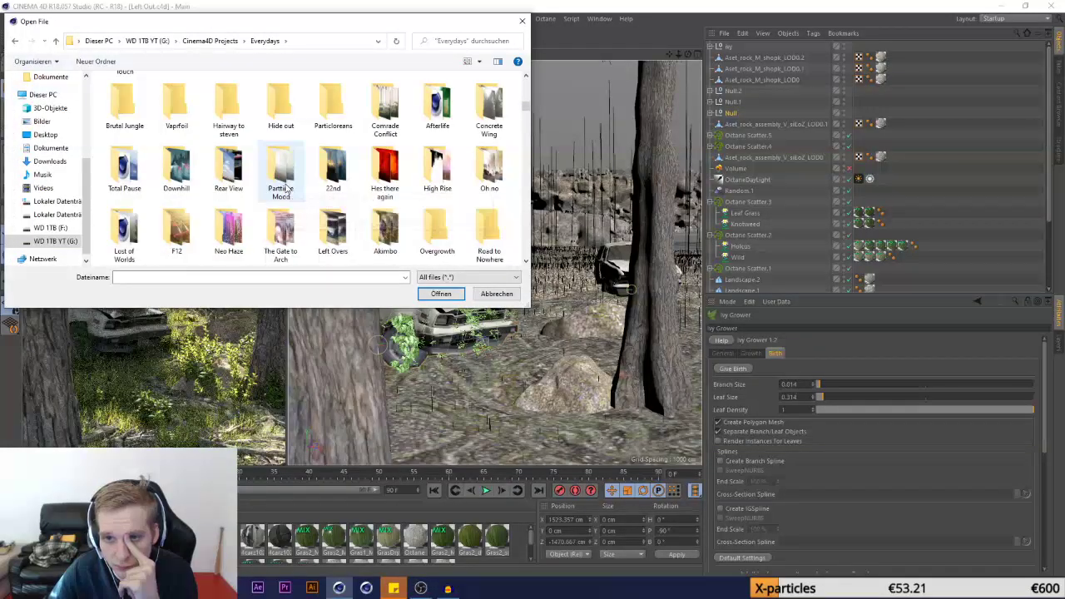
double_click(385, 104)
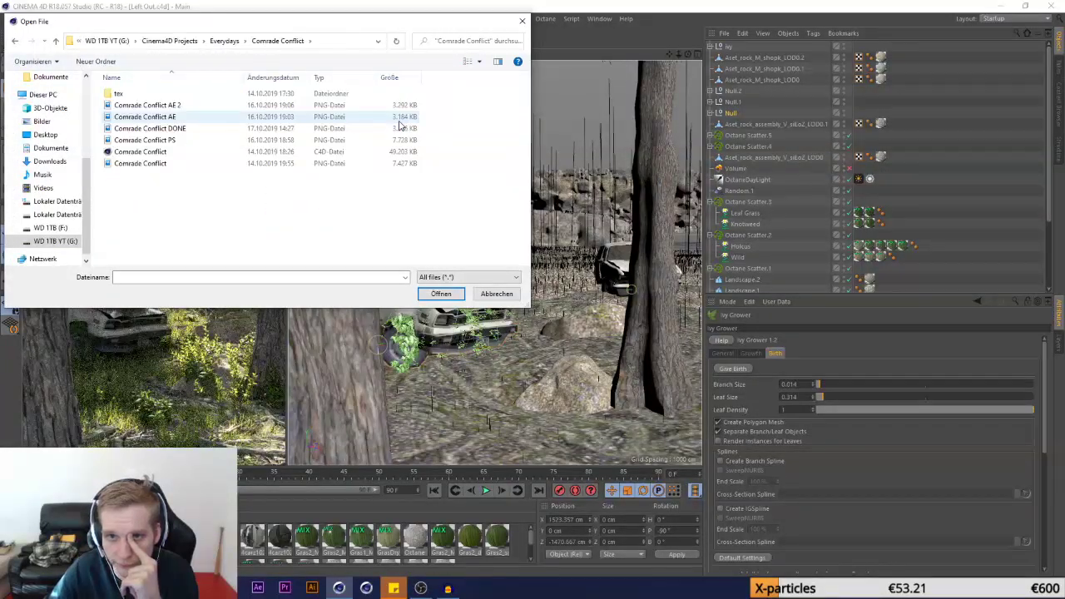
double_click(124, 93)
double_click(138, 112)
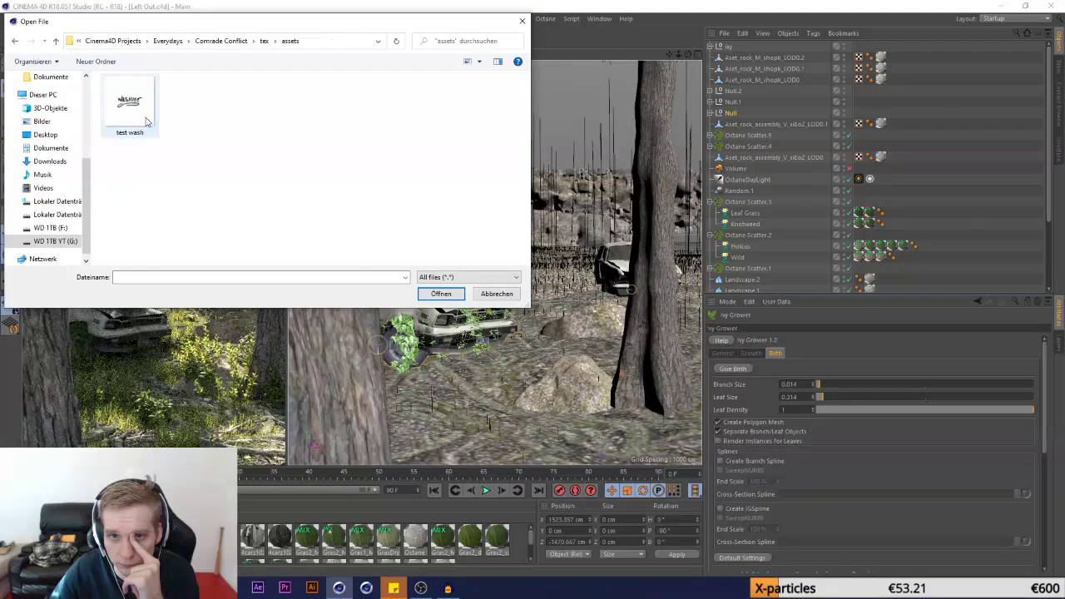
left_click(14, 40)
left_click(14, 40)
left_click(479, 61)
left_click(526, 31)
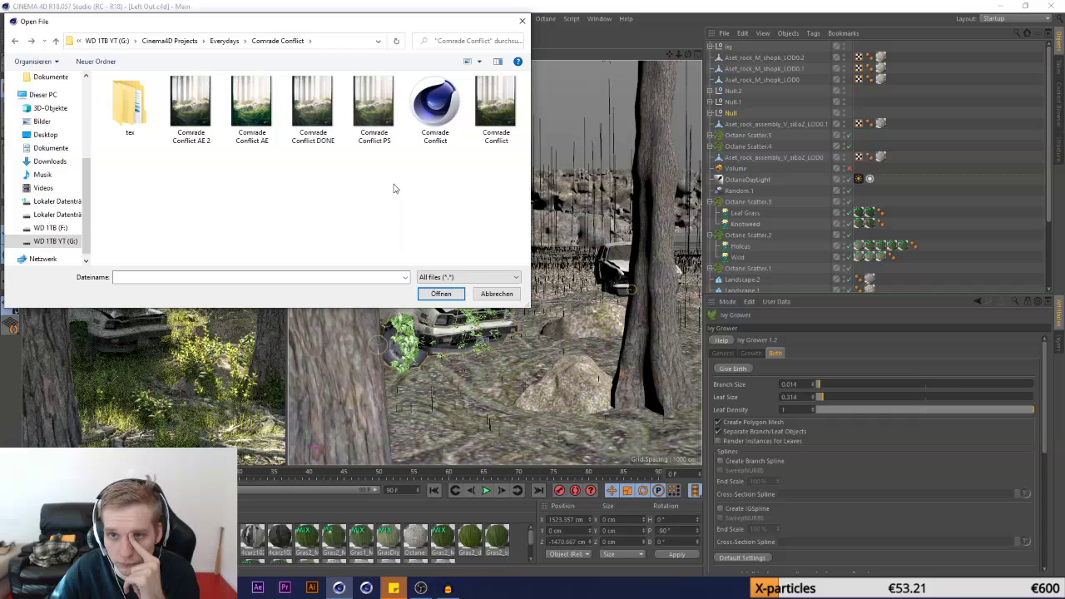
Return to the Everydays folder and look through the project thumbnails after Comrade Conflict for an older vegetation scene
left_click(14, 40)
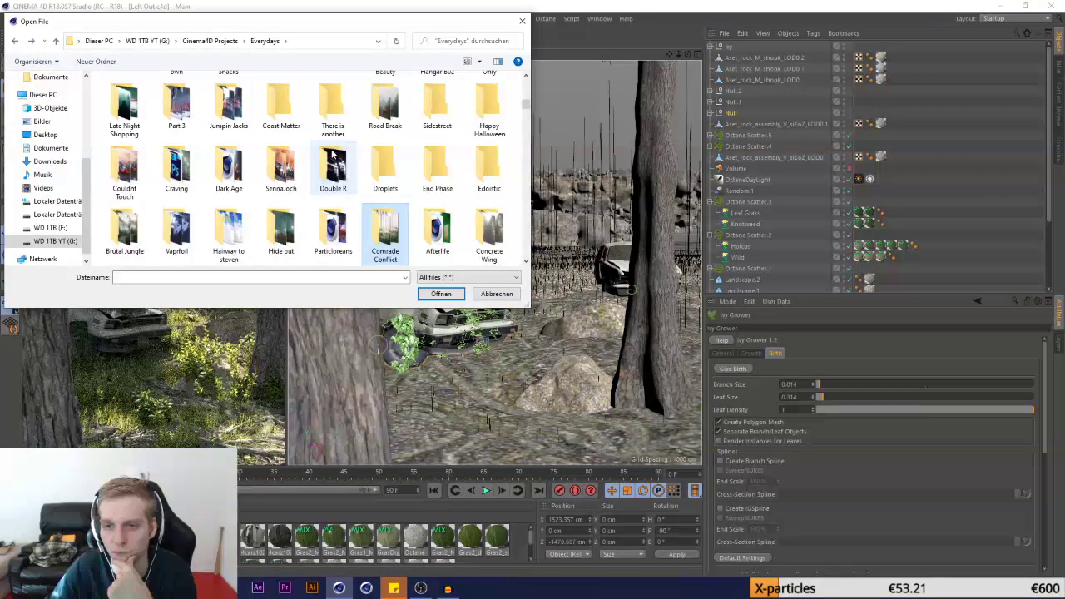
scroll(333, 152, "down", 2)
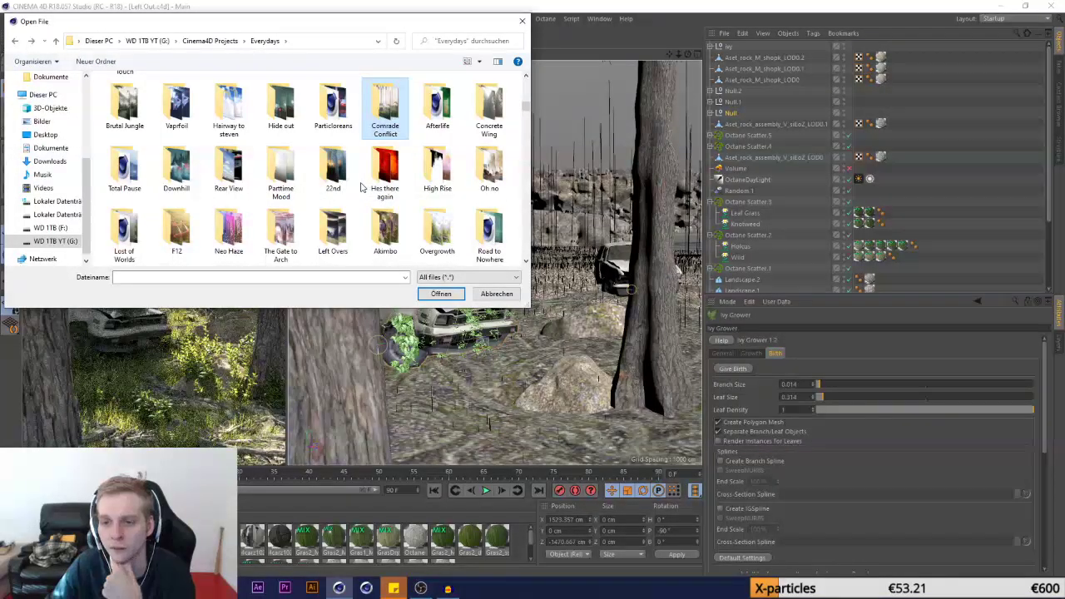
scroll(361, 187, "down", 2)
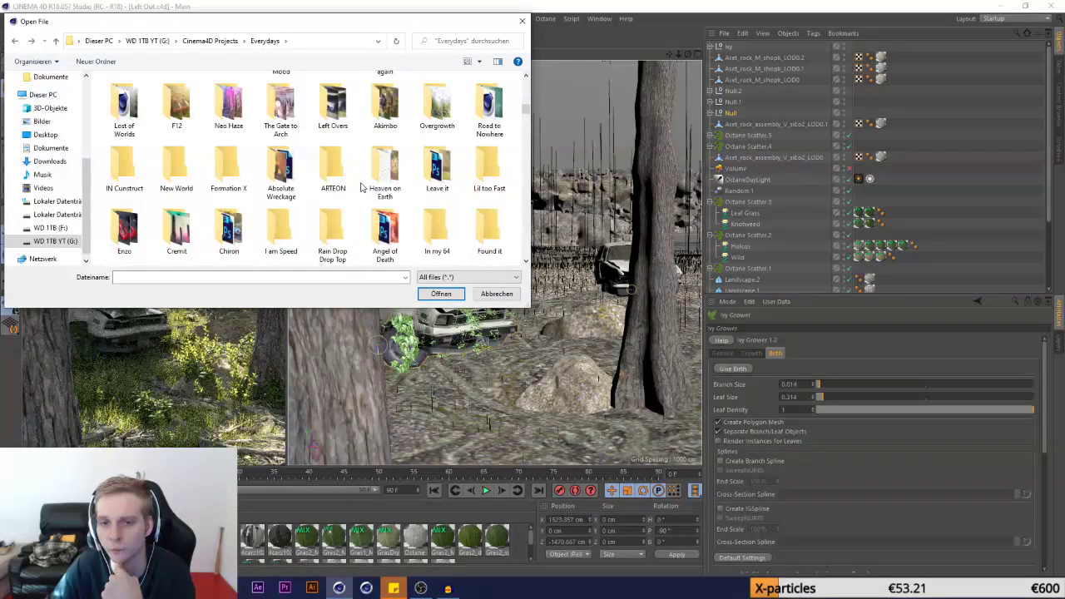
scroll(361, 188, "down", 3)
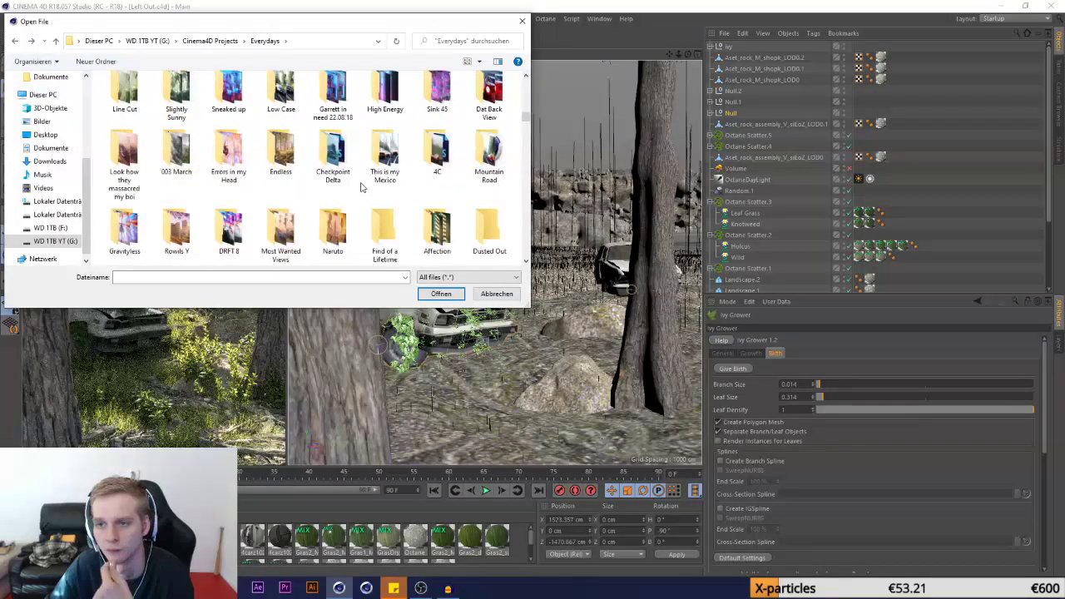
scroll(362, 187, "down", 5)
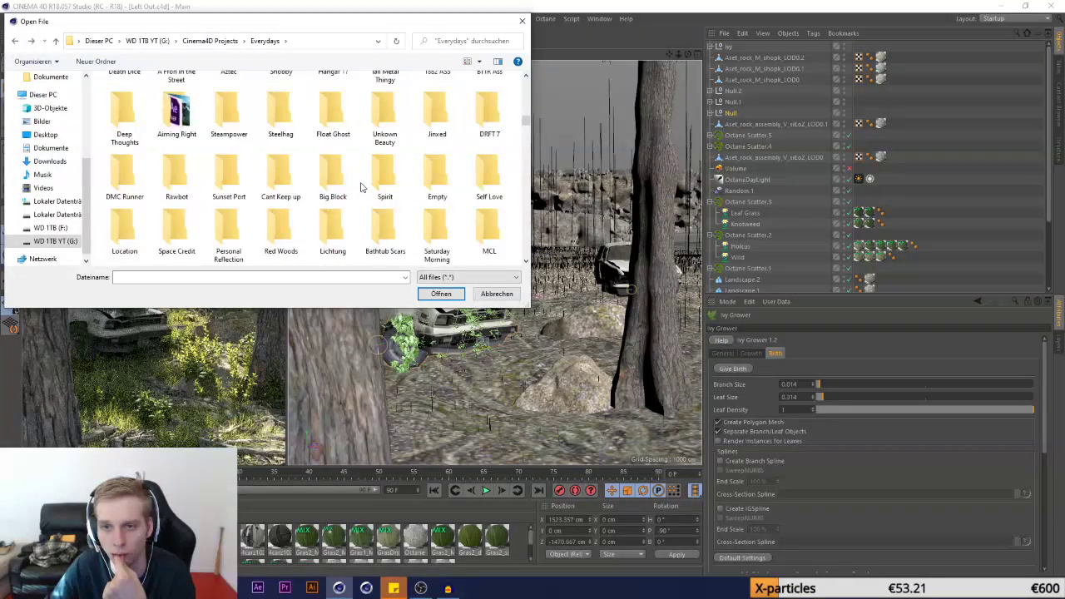
scroll(362, 187, "down", 4)
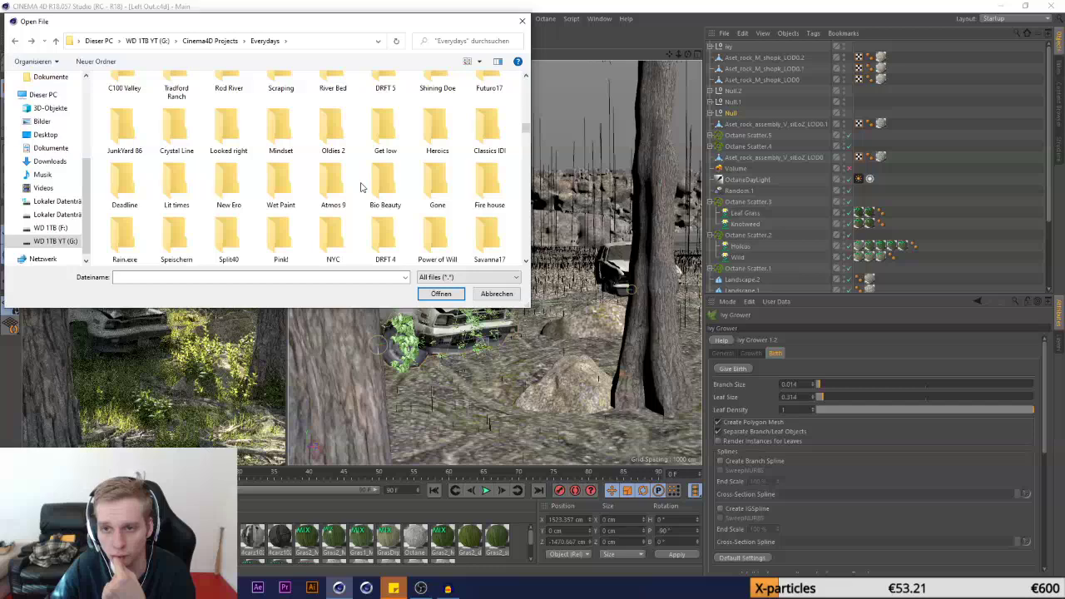
scroll(361, 188, "up", 2)
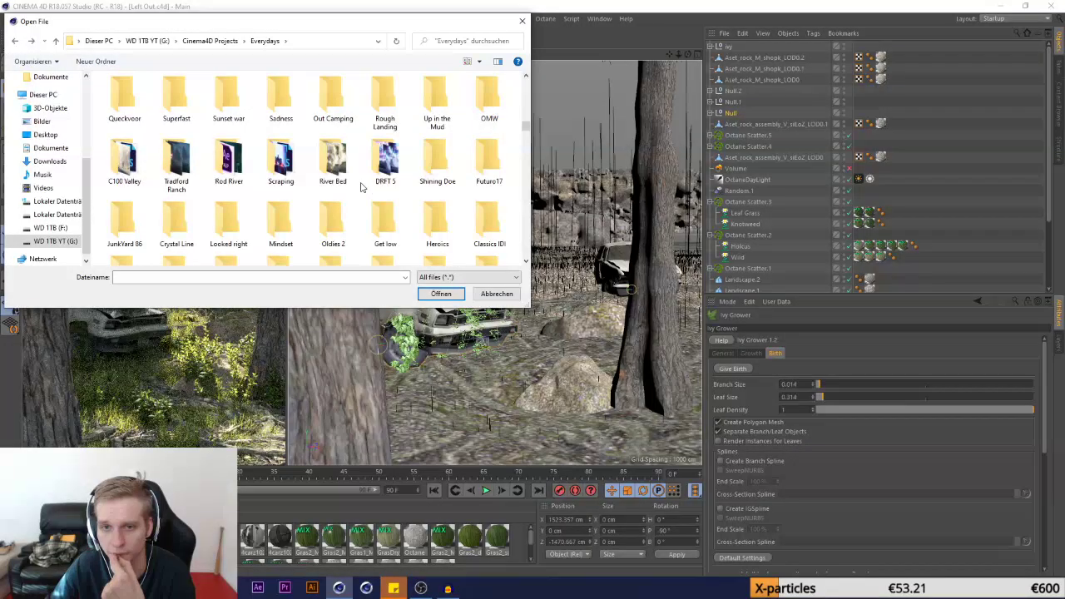
scroll(361, 188, "down", 2)
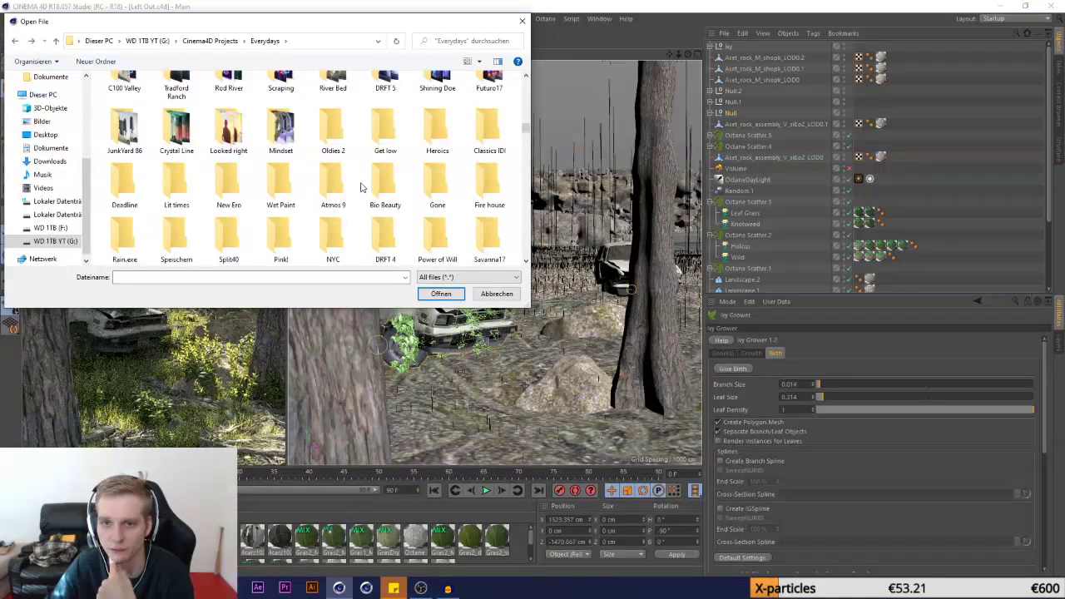
scroll(361, 187, "down", 3)
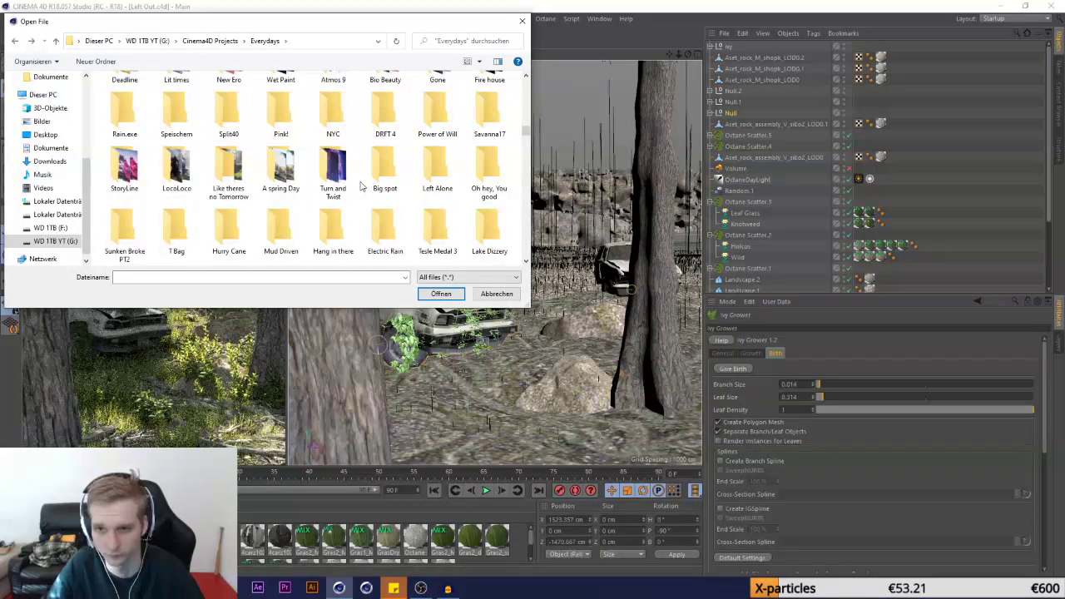
scroll(361, 187, "down", 3)
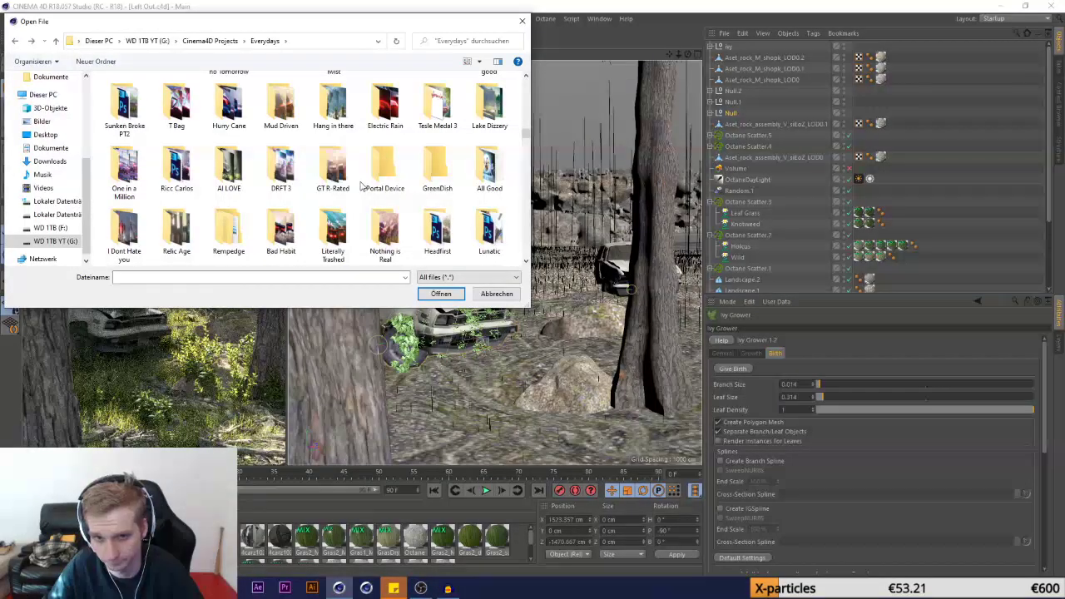
scroll(360, 185, "down", 1)
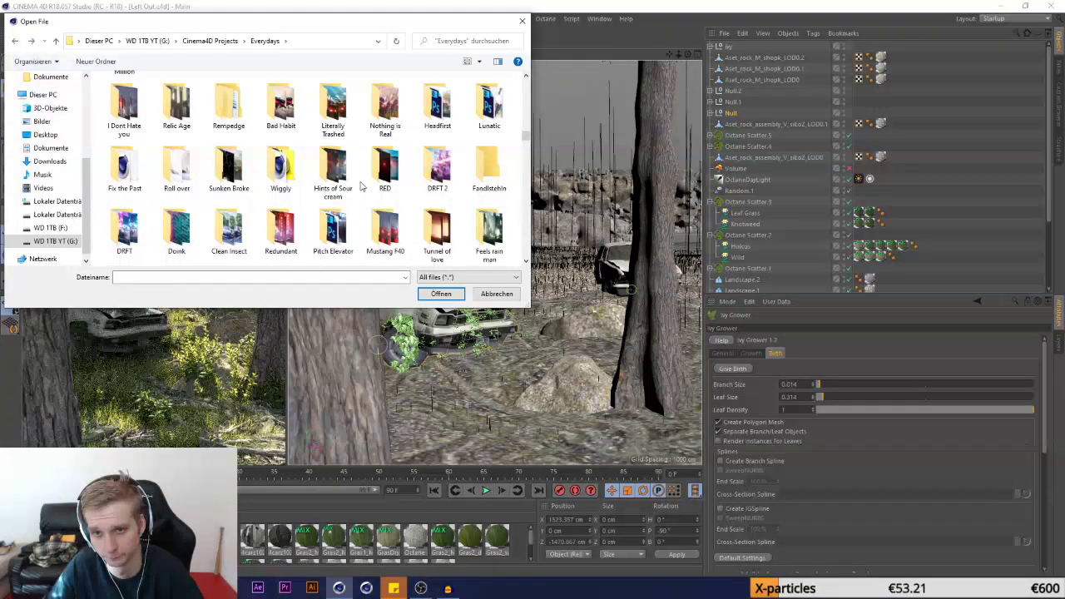
scroll(361, 185, "down", 2)
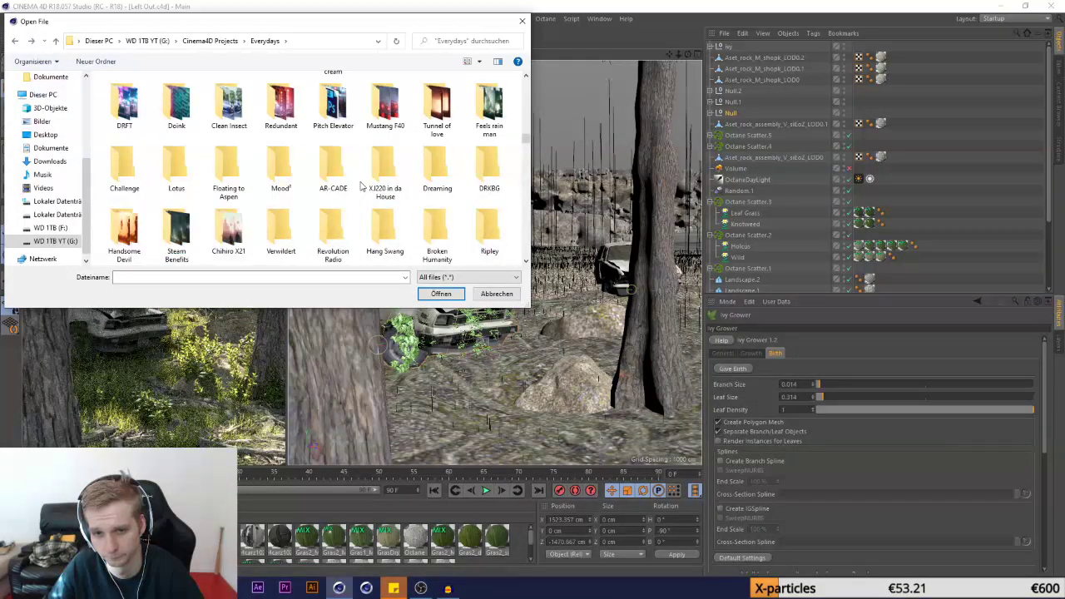
Examine the textures in the tex folder of the Verwildert project's assets as thumbnails and return to the Verwildert folder
double_click(283, 226)
double_click(135, 92)
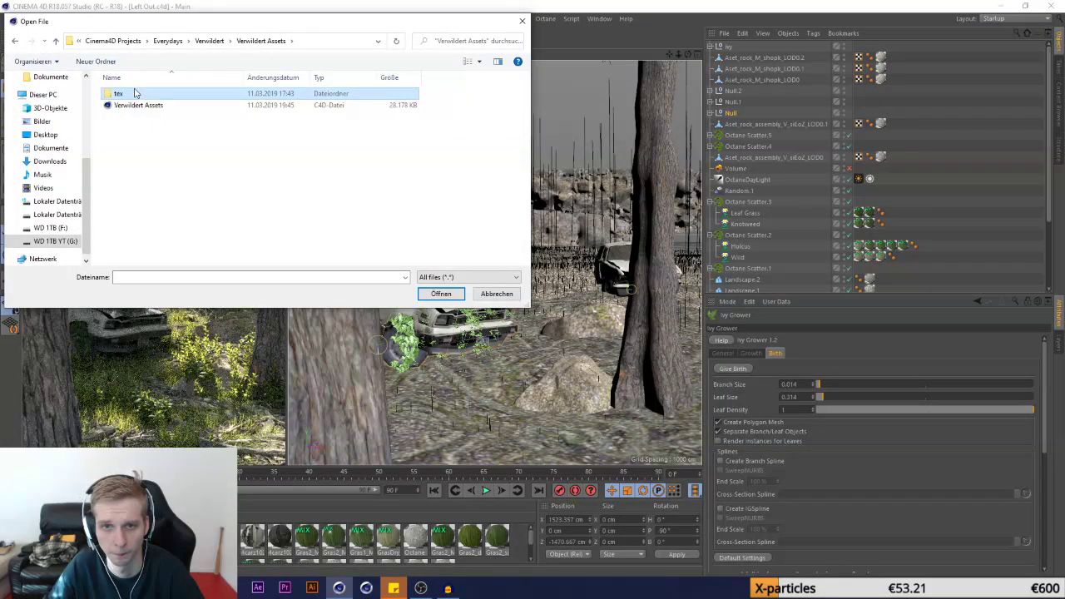
double_click(136, 93)
left_click(475, 61)
left_click(502, 32)
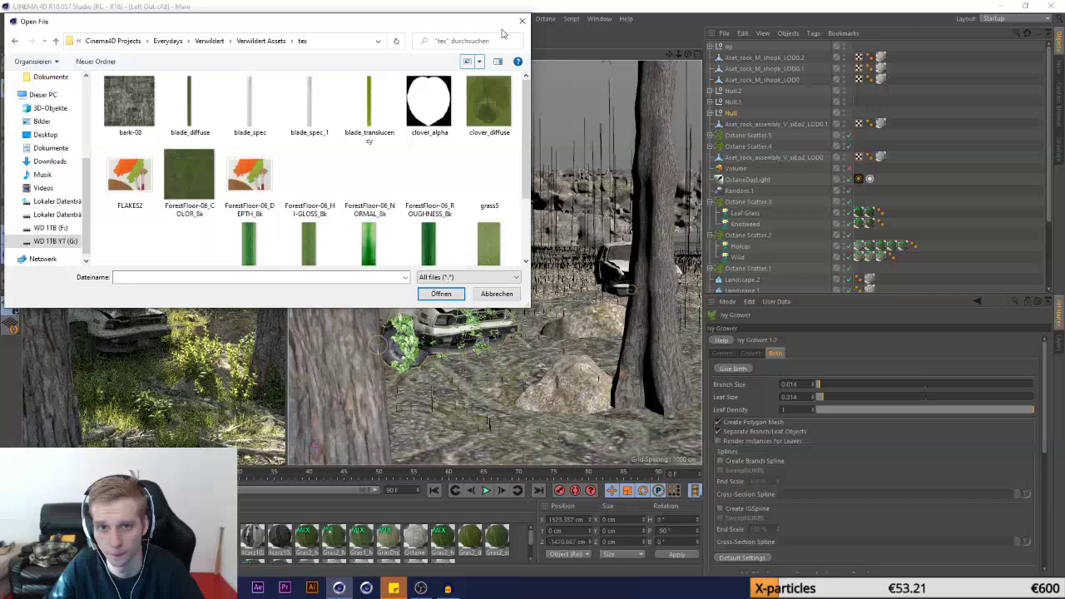
mouse_move(527, 106)
left_mouse_down()
mouse_move(527, 164)
mouse_move(519, 95)
left_mouse_up()
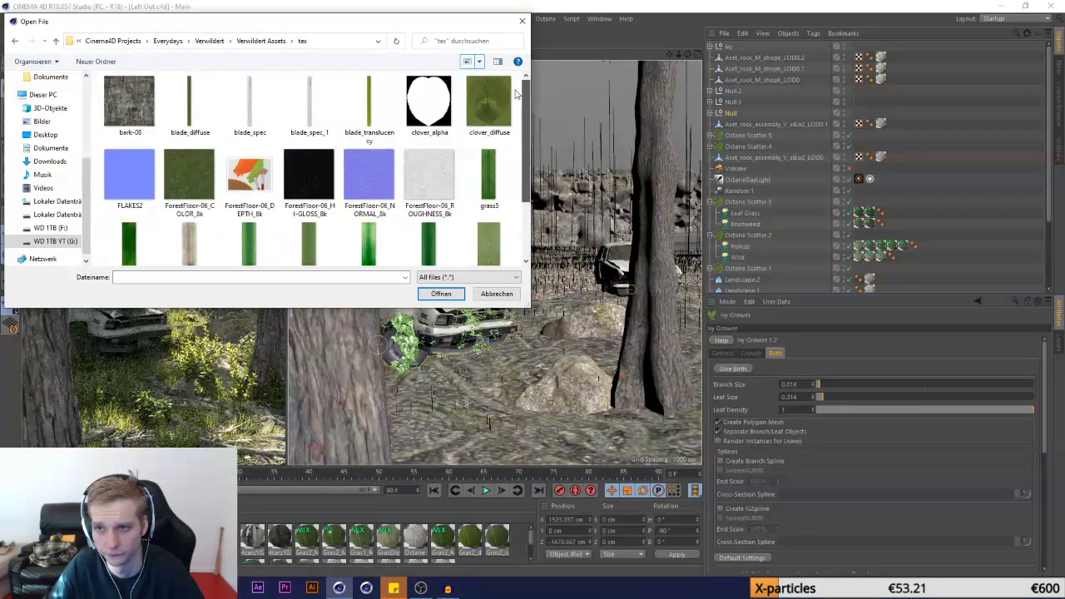
left_click(14, 41)
left_click(15, 40)
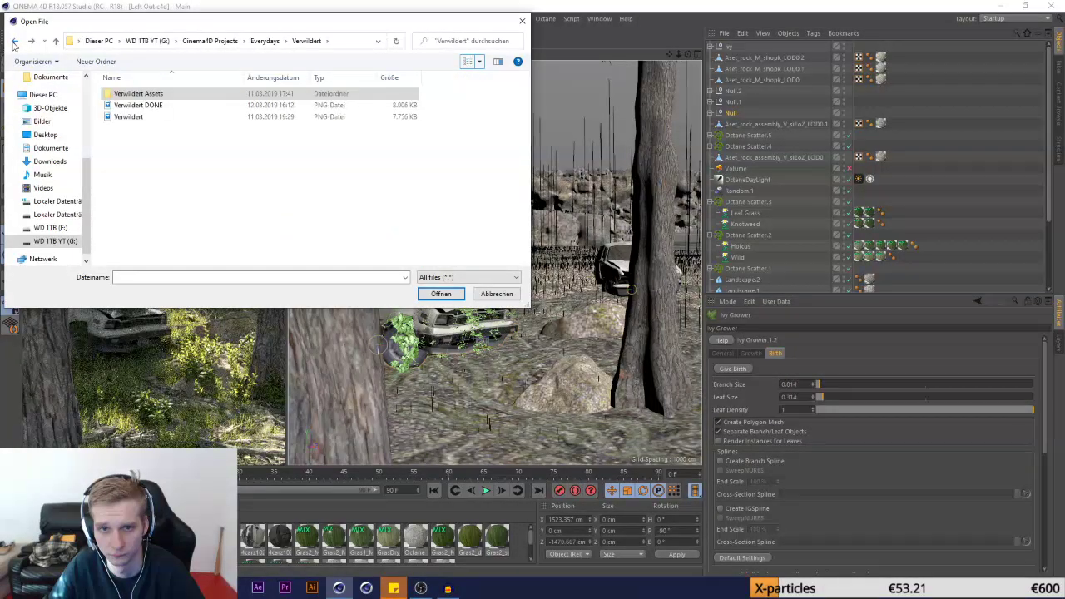
Continue searching the older Everydays project folders beyond Verwildert for a scene with reusable ivy
left_click(15, 41)
scroll(381, 200, "down", 5)
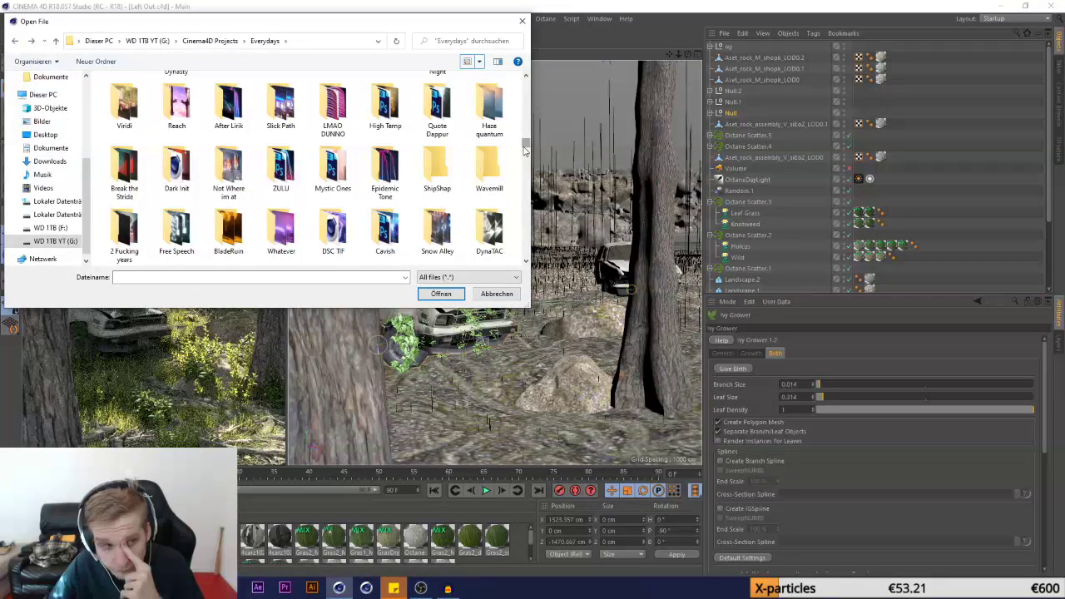
scroll(381, 139, "down", 2)
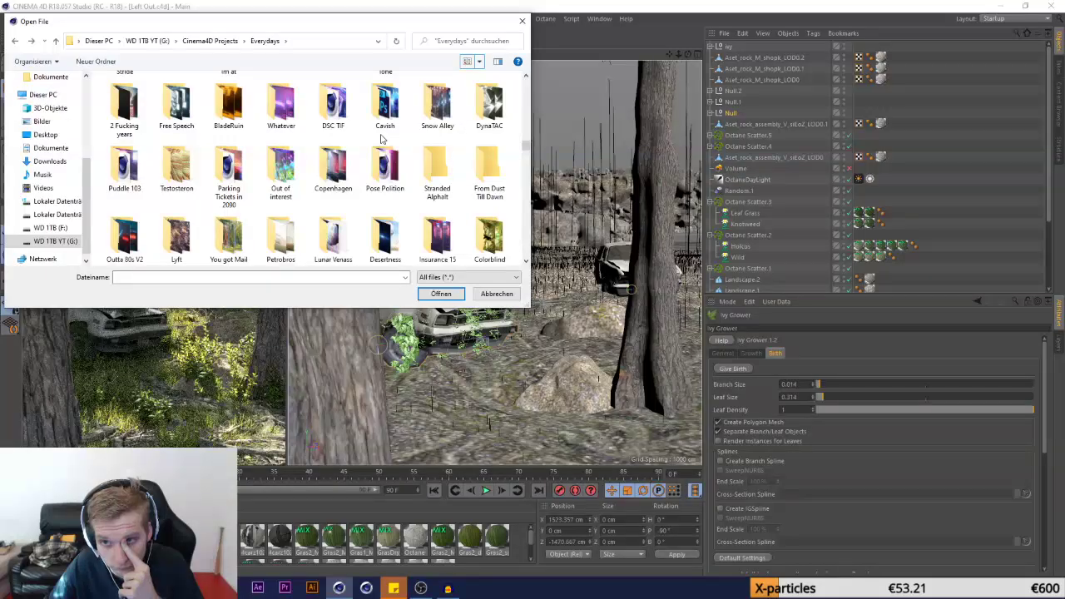
scroll(381, 139, "down", 5)
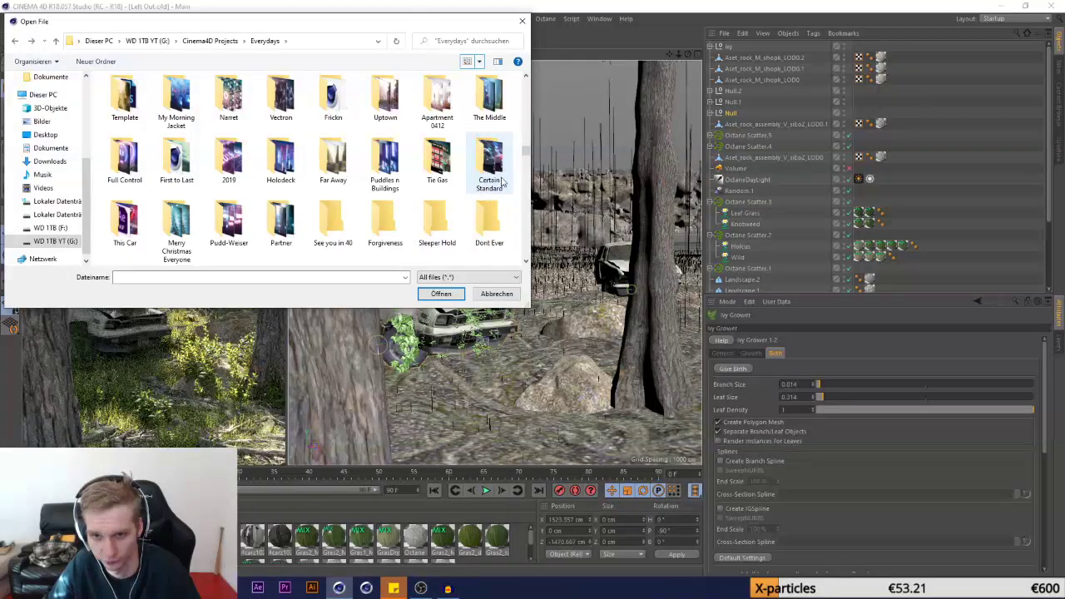
scroll(487, 179, "down", 3)
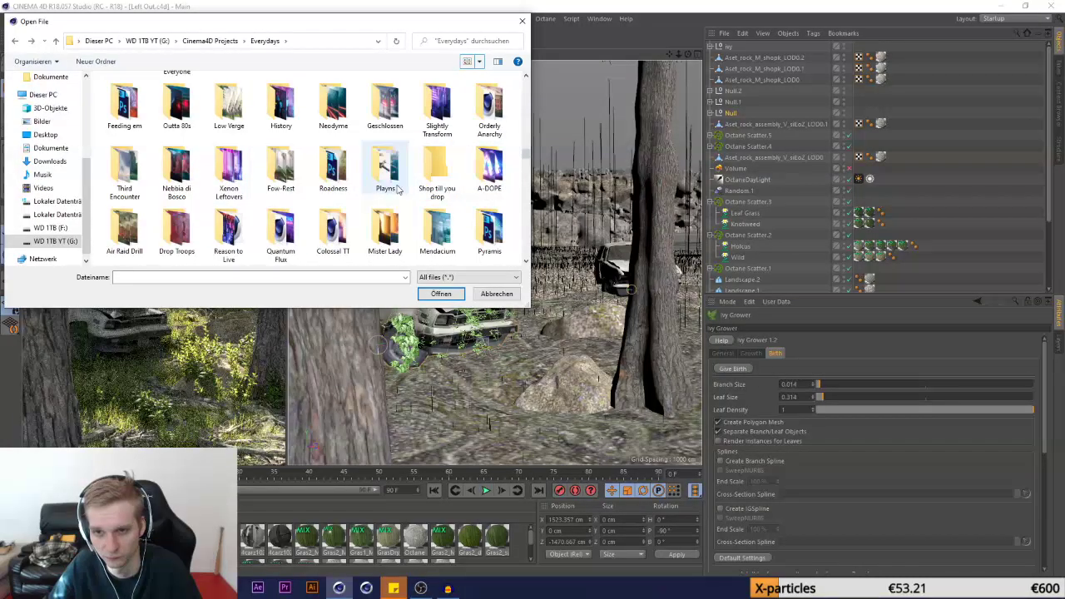
scroll(398, 189, "down", 2)
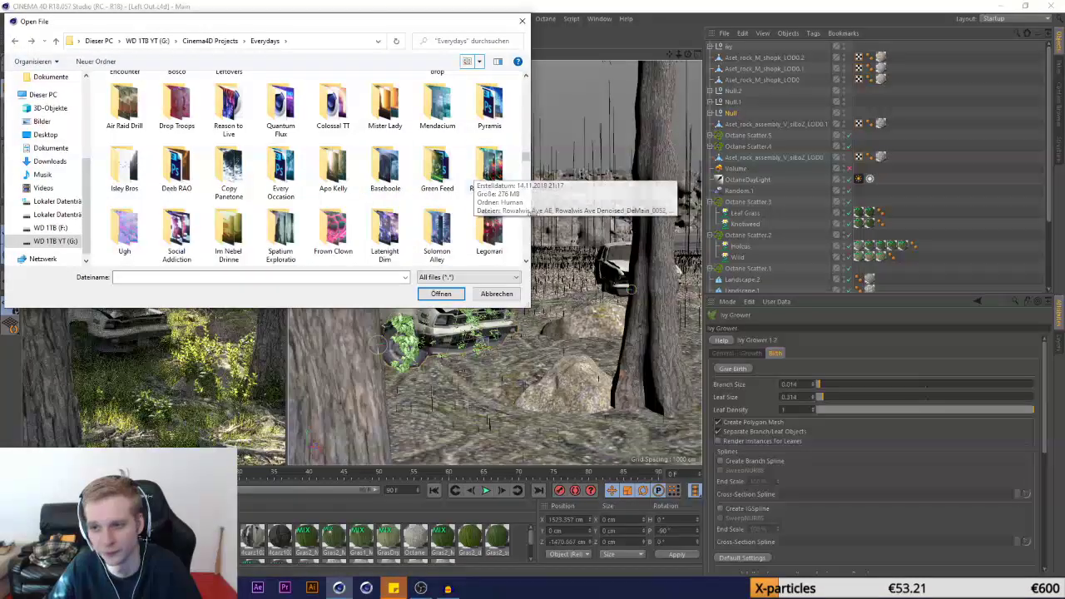
scroll(463, 229, "down", 2)
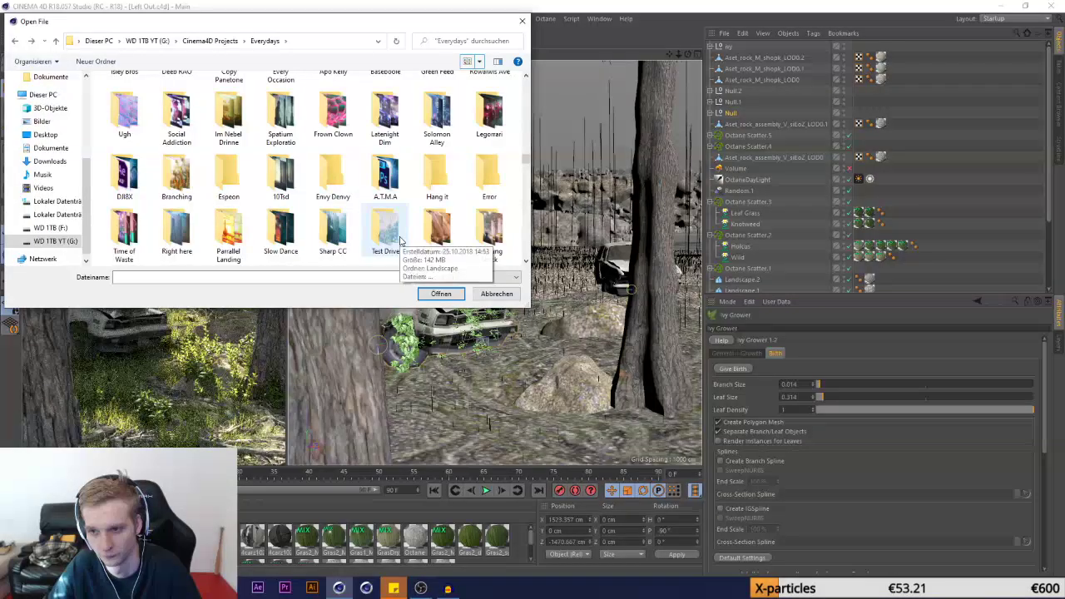
scroll(399, 242, "down", 2)
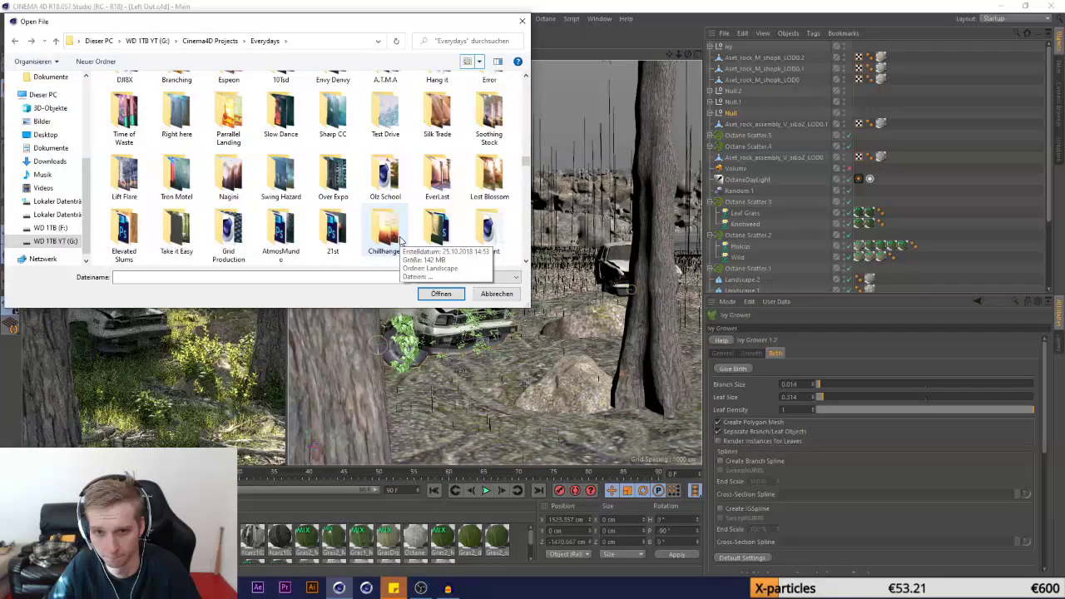
scroll(400, 241, "down", 3)
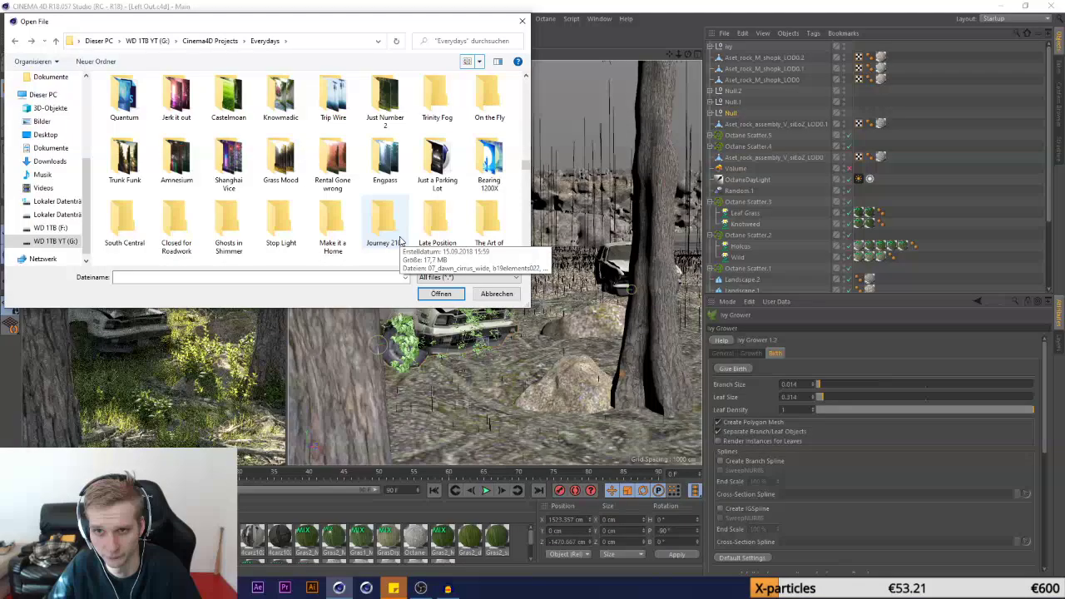
Open the Knowmadic C4D scene from its Everydays folder and look through its object list for the ivy objects
double_click(281, 100)
left_click(15, 41)
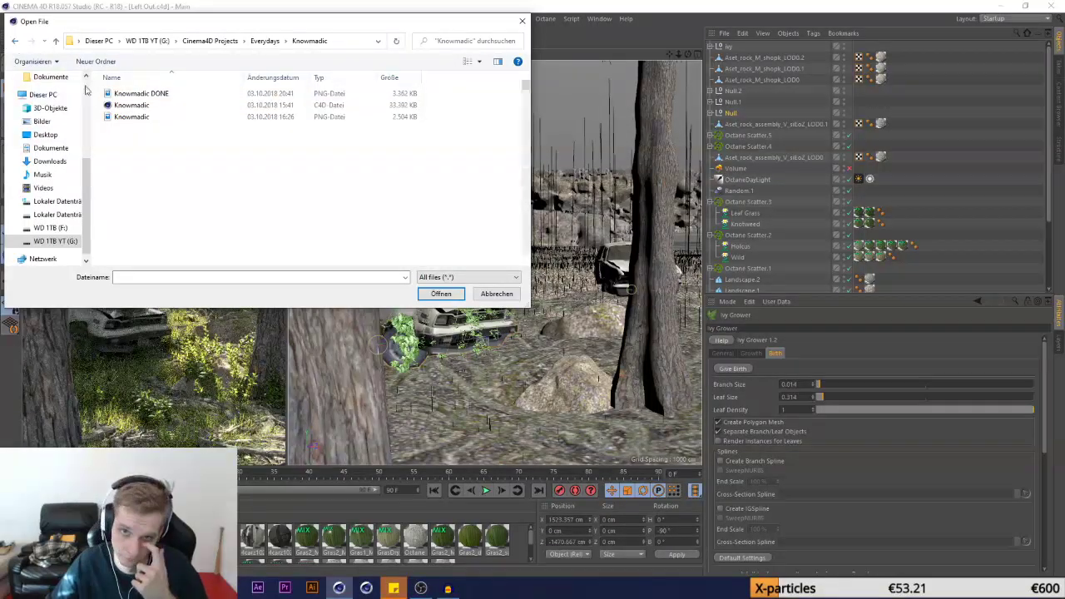
double_click(284, 234)
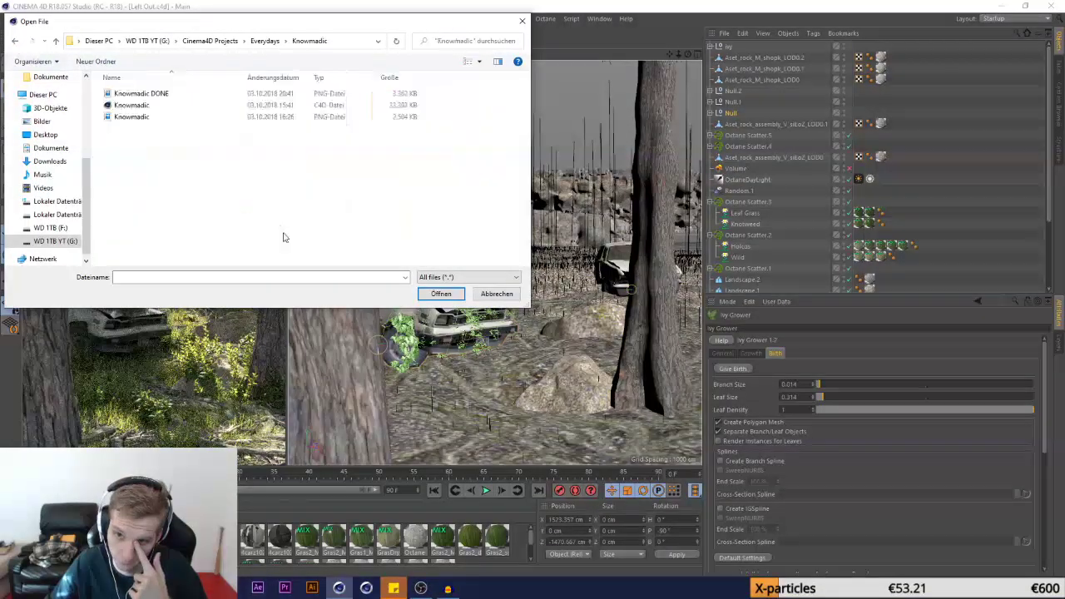
double_click(133, 105)
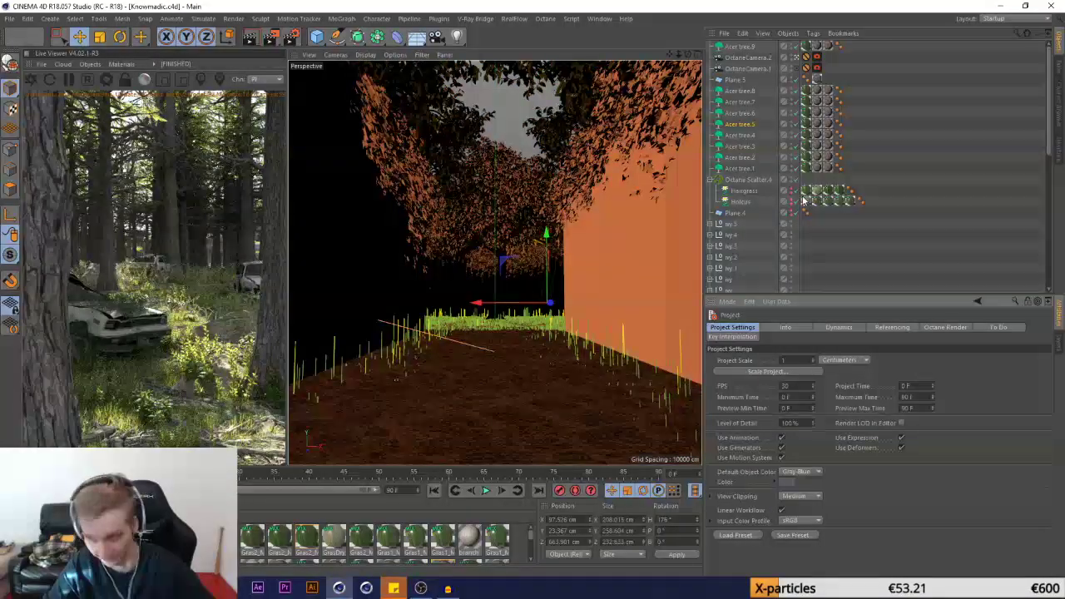
scroll(754, 132, "down", 8)
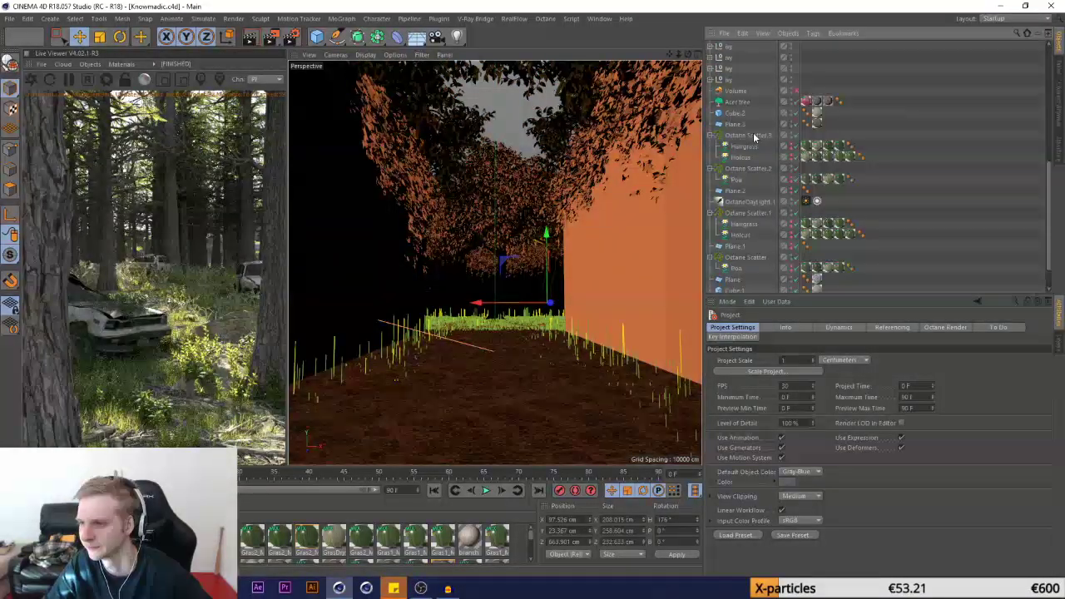
Find the material shared by the adult and young leaves of ivy.1 and select Gras1_Mix among the materials
scroll(754, 135, "down", 3)
scroll(753, 133, "up", 7)
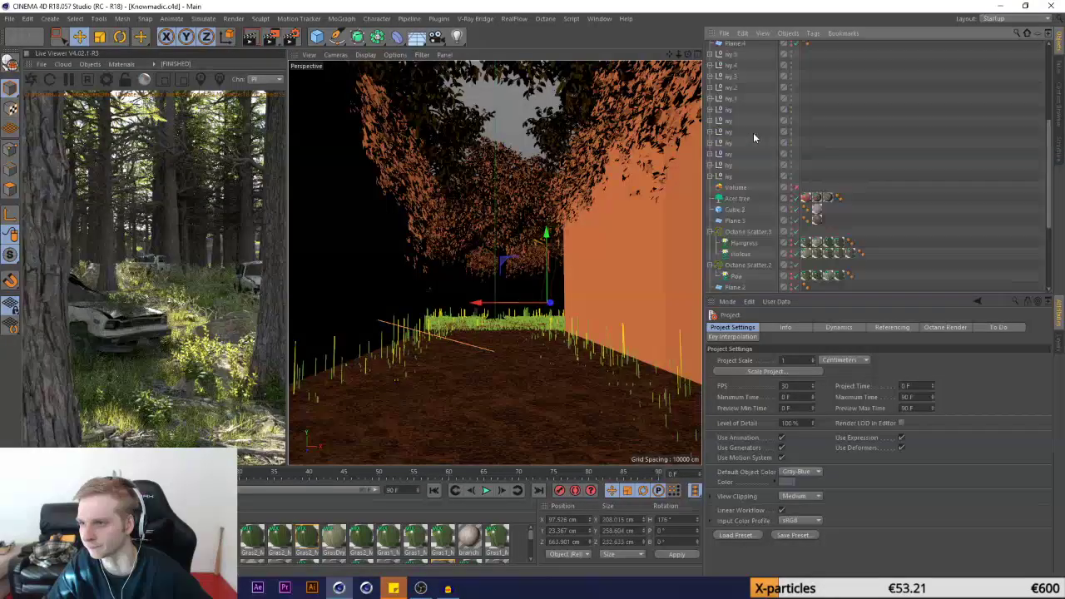
left_click(817, 187)
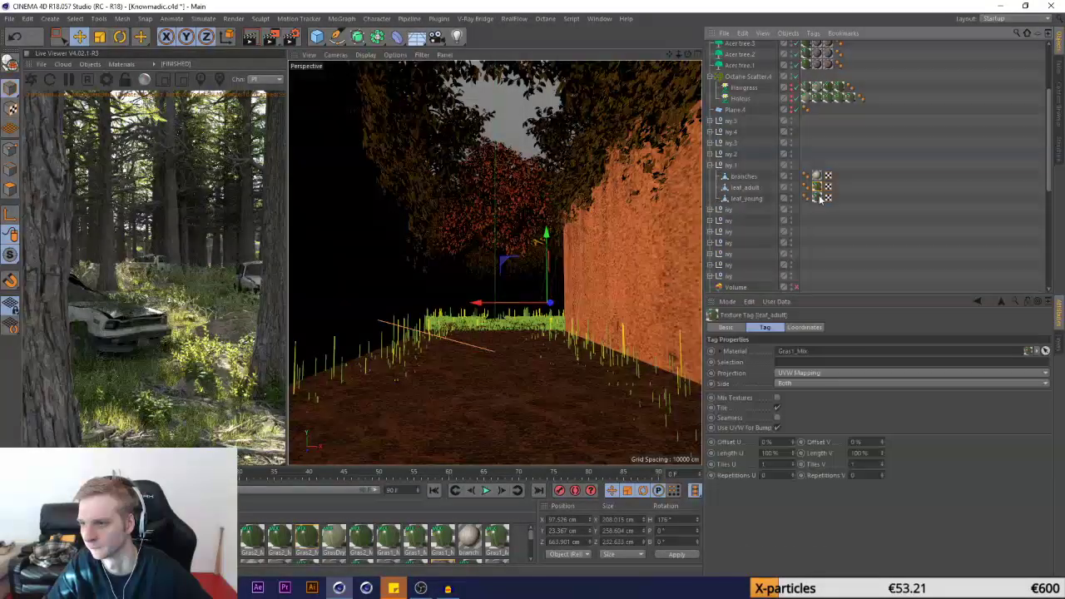
left_click(818, 198, "shift")
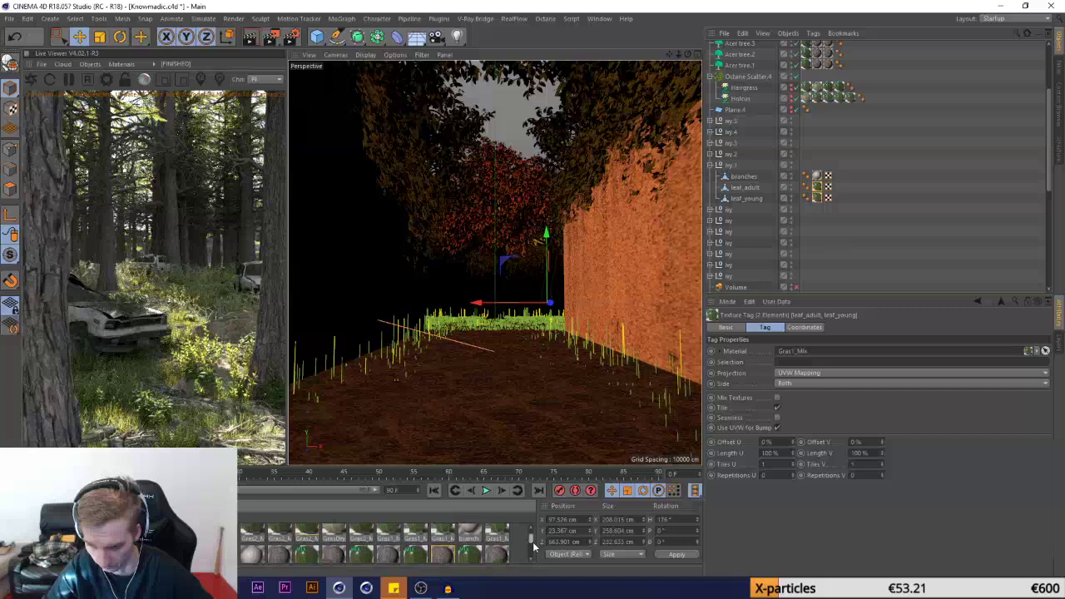
left_click(440, 543)
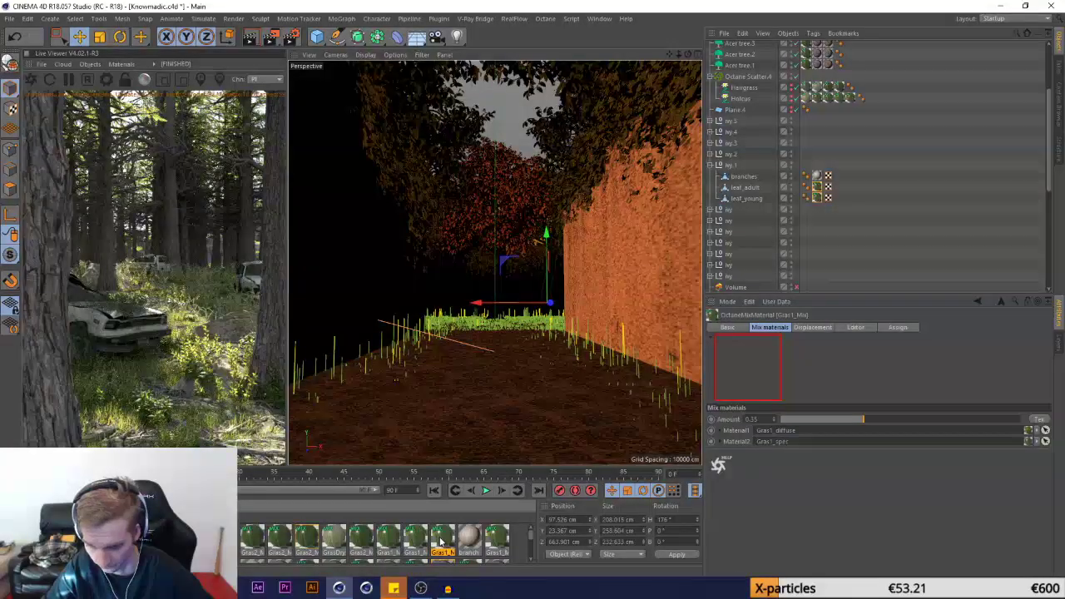
Examine the Gras1_diffuse and Gras1_spec sub-materials of Gras1_Mix and its node network
left_click_drag(481, 466, 481, 421)
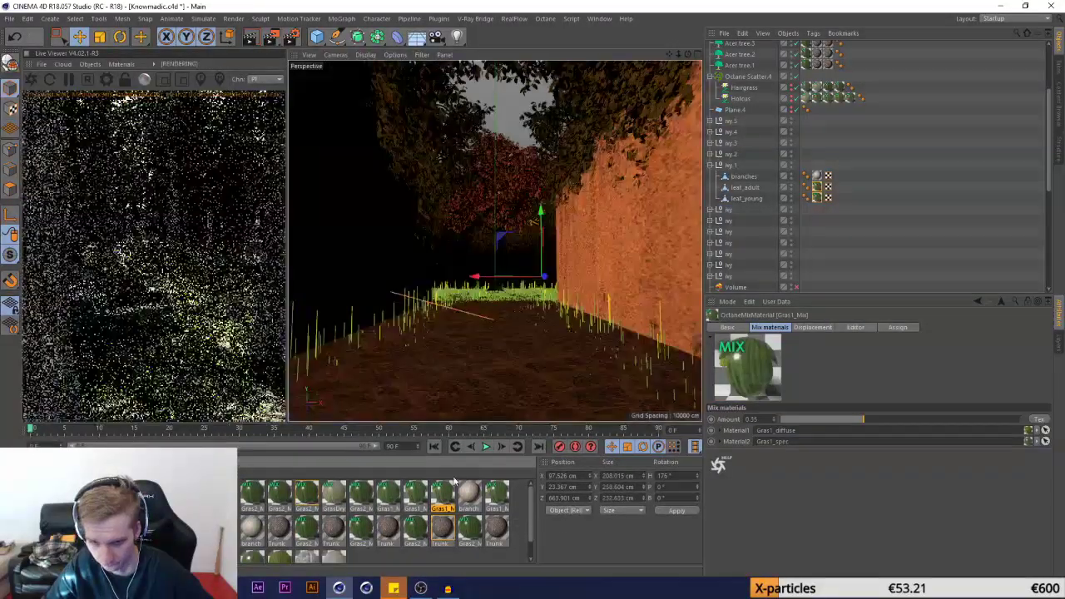
double_click(778, 430)
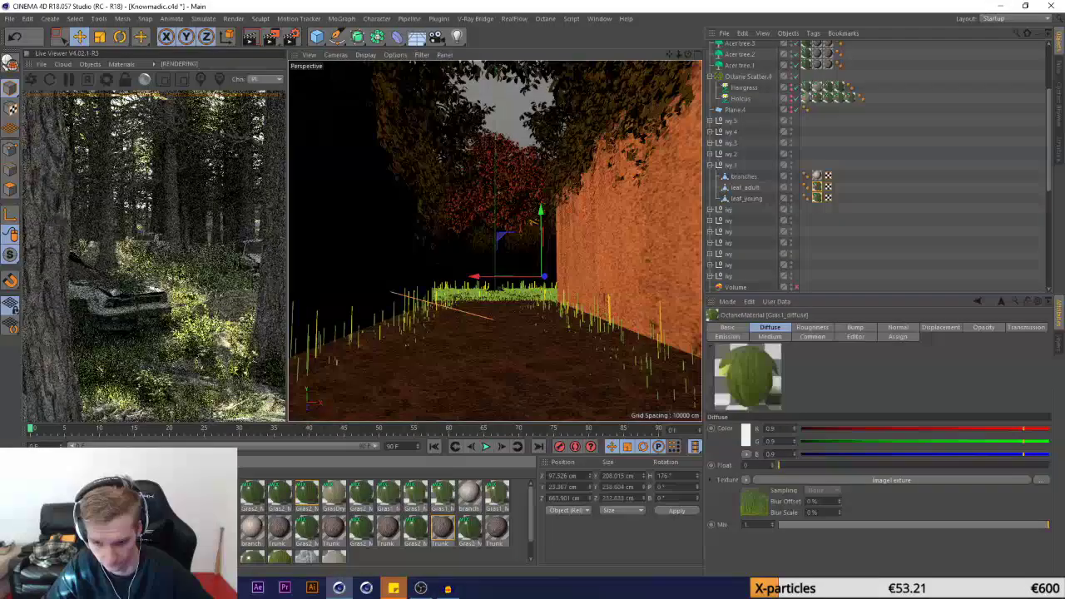
left_click(278, 556)
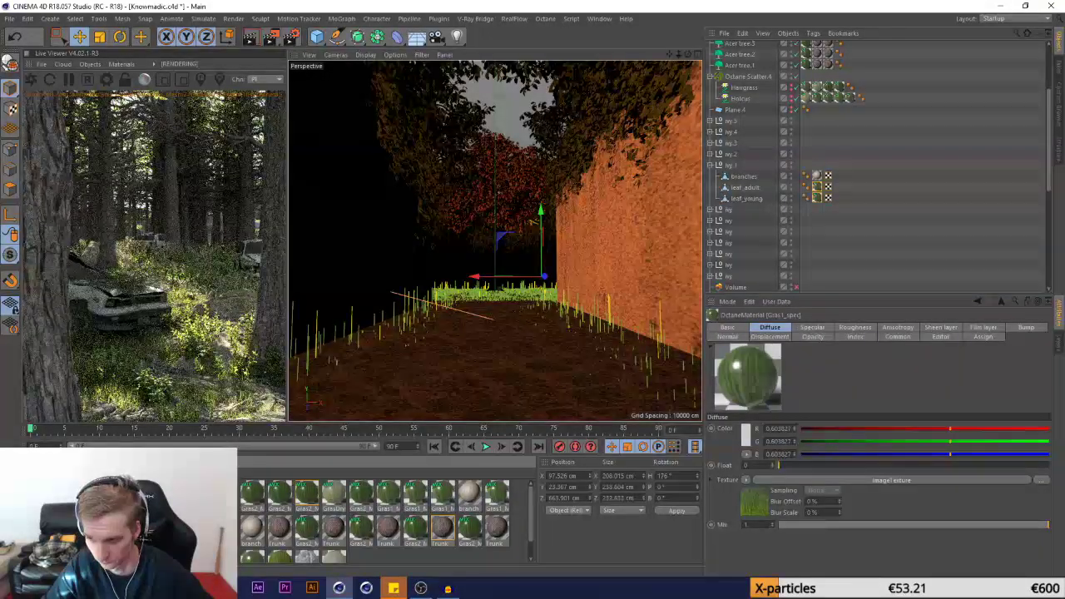
left_click(978, 301)
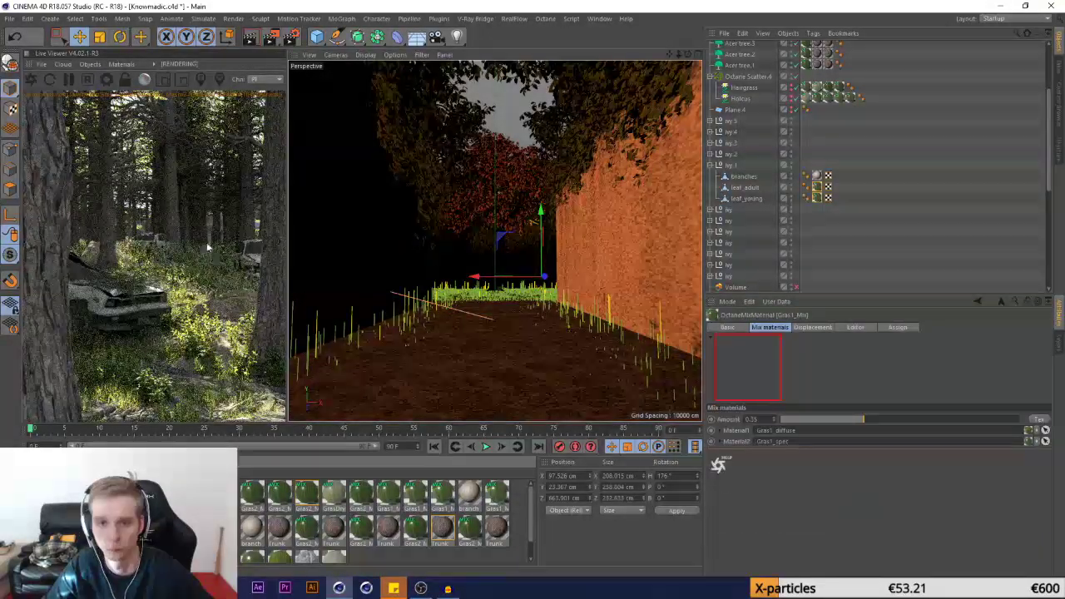
left_click(206, 194)
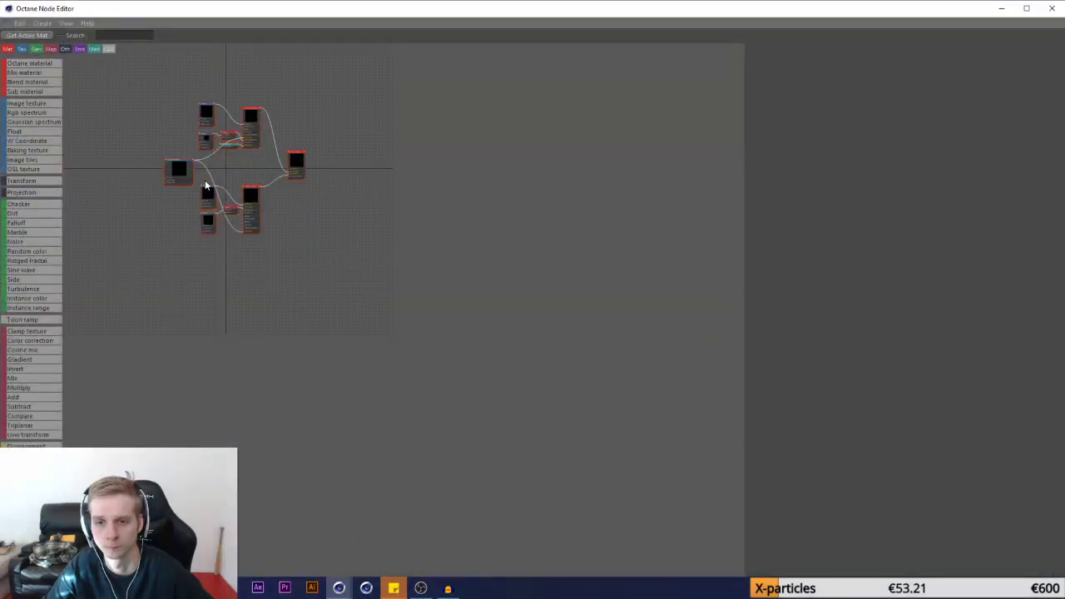
scroll(207, 185, "up", 2)
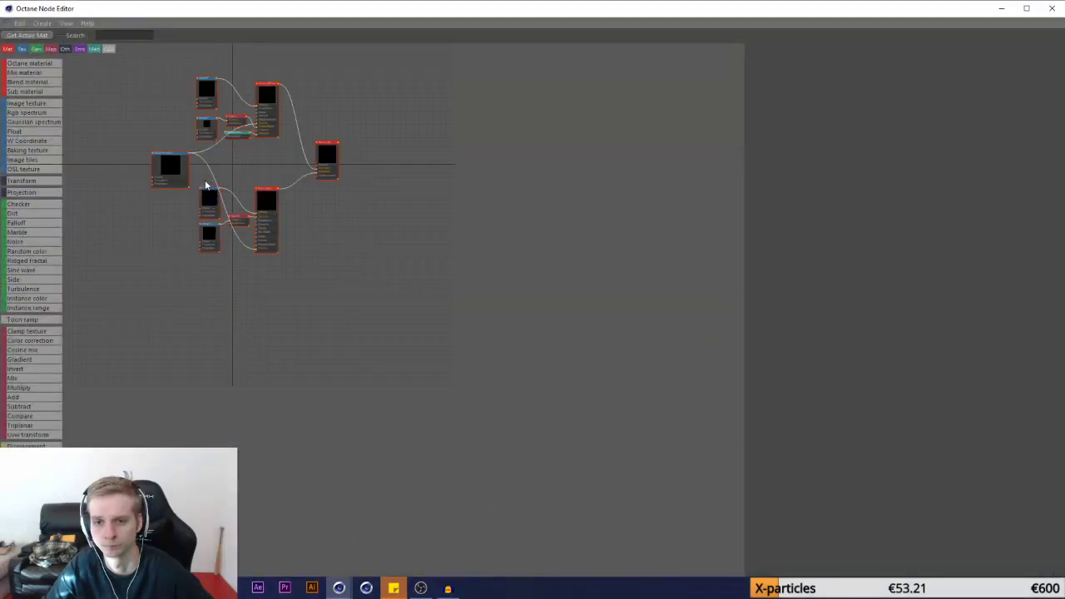
left_click(1056, 9)
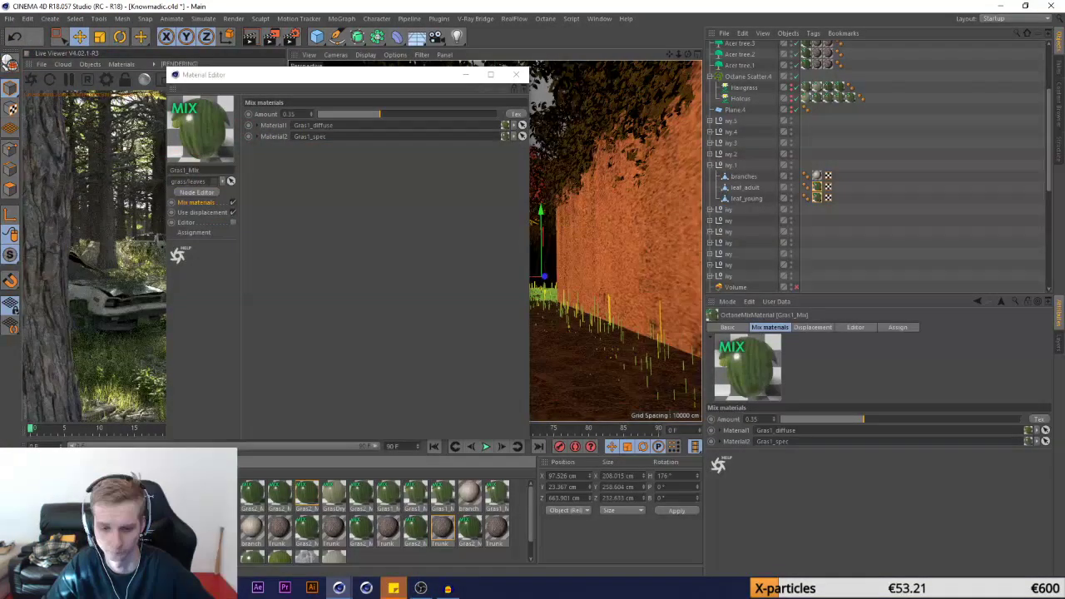
Copy the Gras1_Mix, Gras1_diffuse and Gras1_spec materials into the Left Out scene and close the Knowmadic scene
left_click(148, 497, "shift")
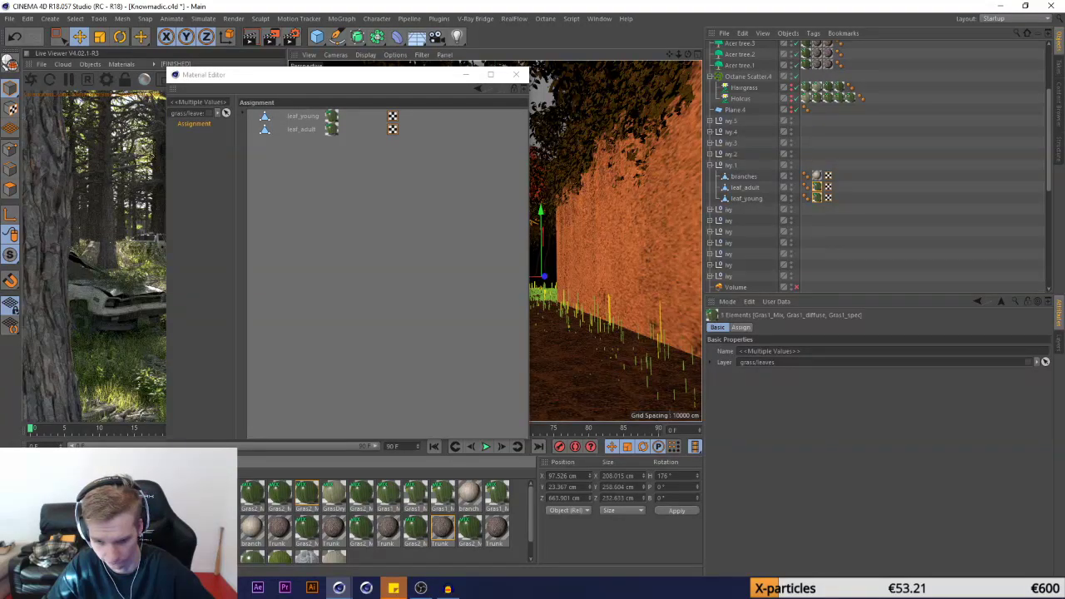
left_click(516, 74)
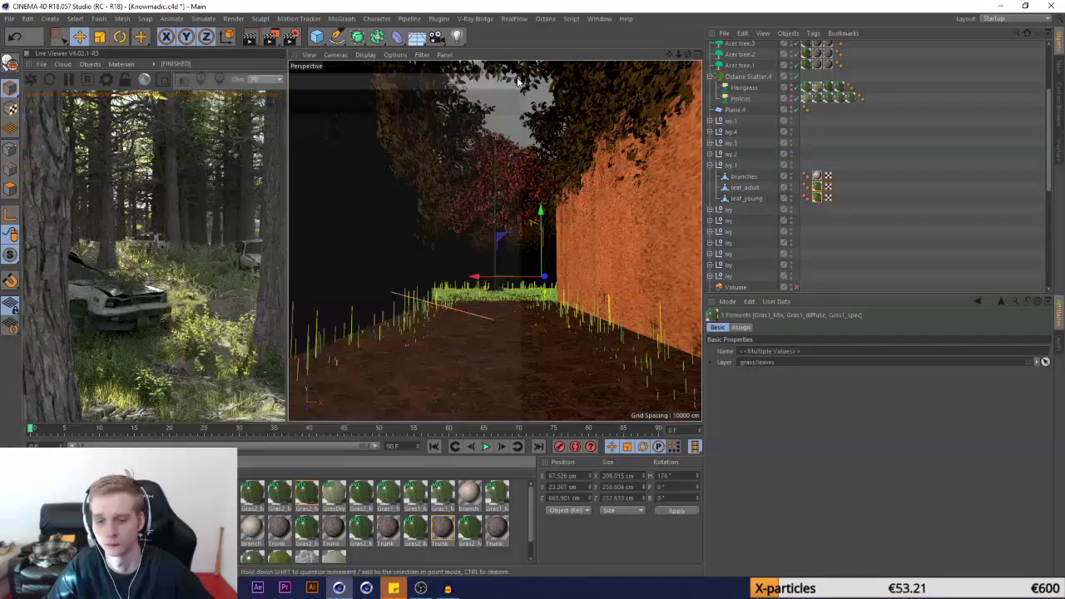
left_click(599, 18)
left_click(13, 19)
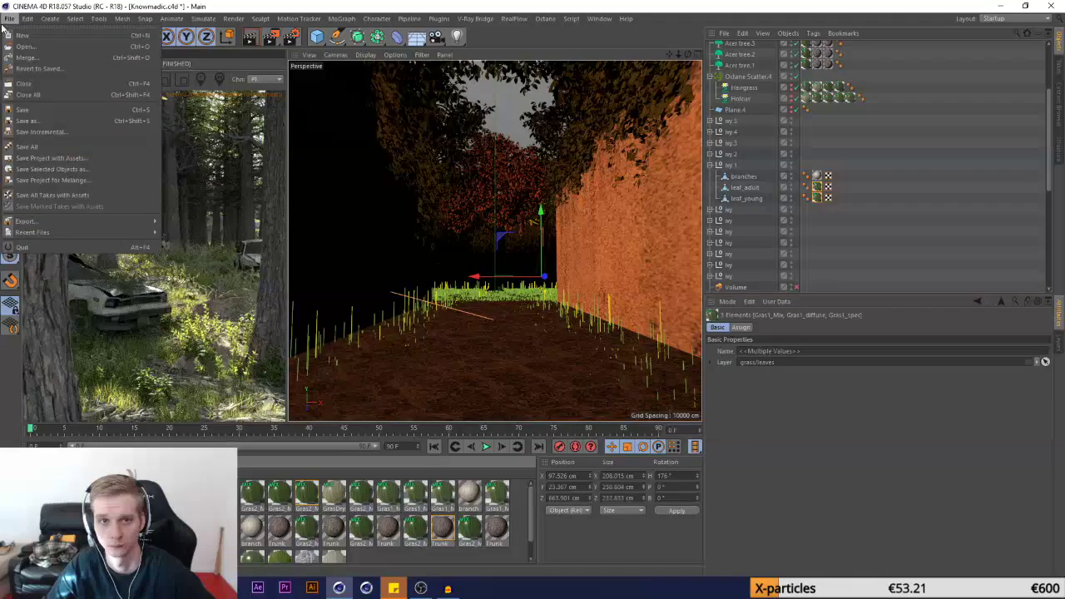
left_click(34, 87)
left_click(541, 336)
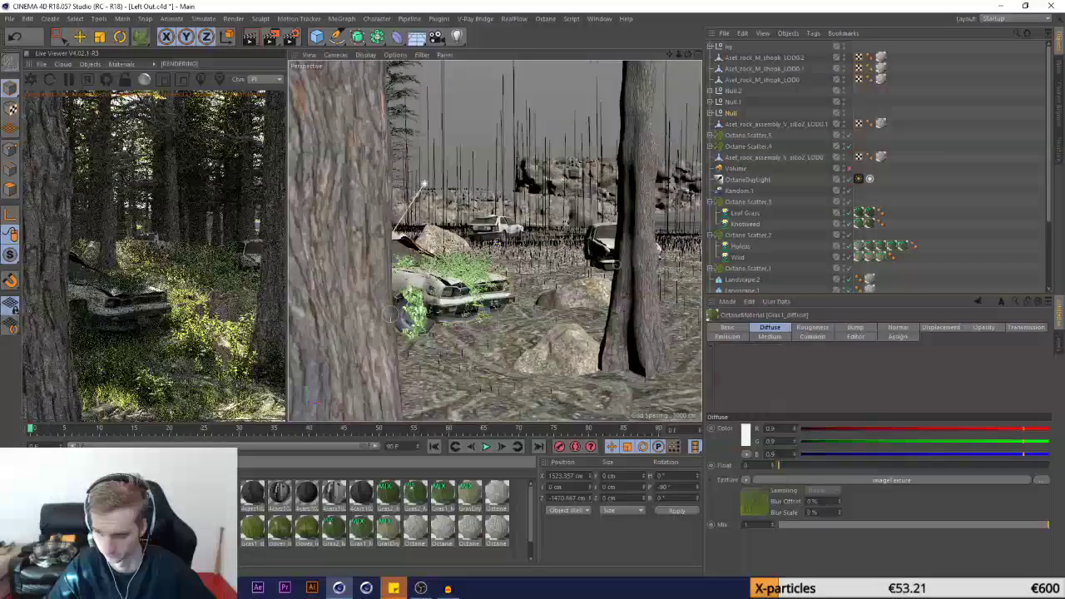
Check the copied Gras1_Mix material's nodes, assign it to the ivy's leaf_adult and leaf_young objects, and delete the old leaf material
double_click(361, 528)
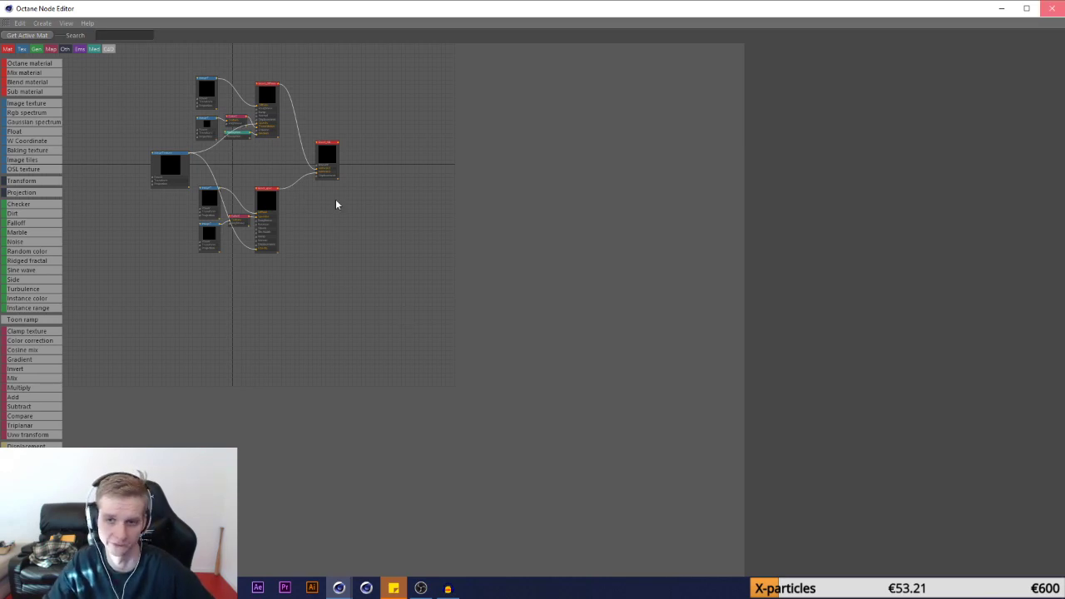
left_click(1053, 8)
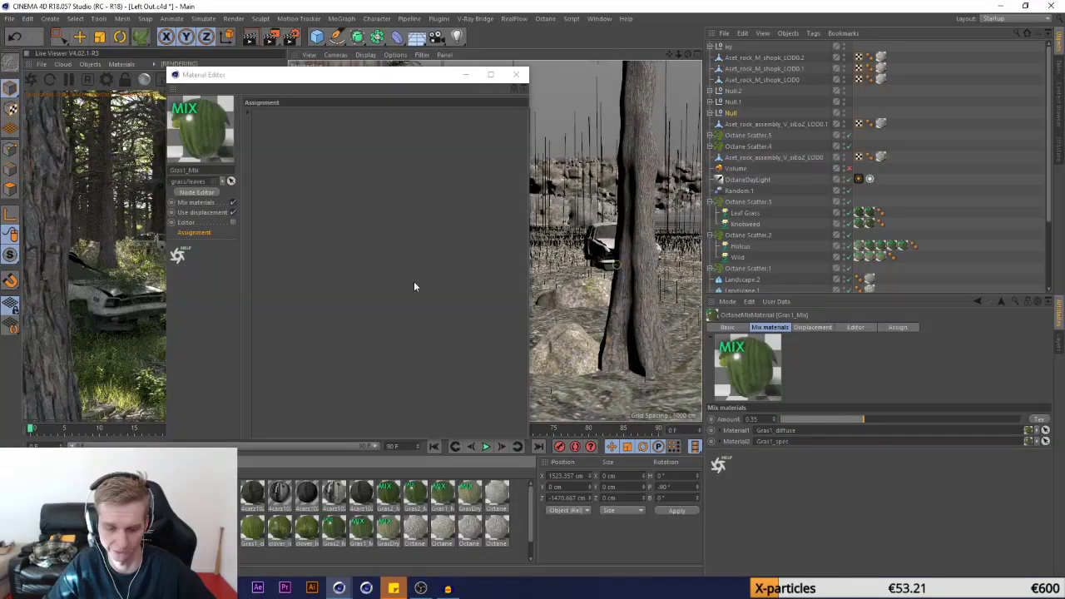
left_click(516, 74)
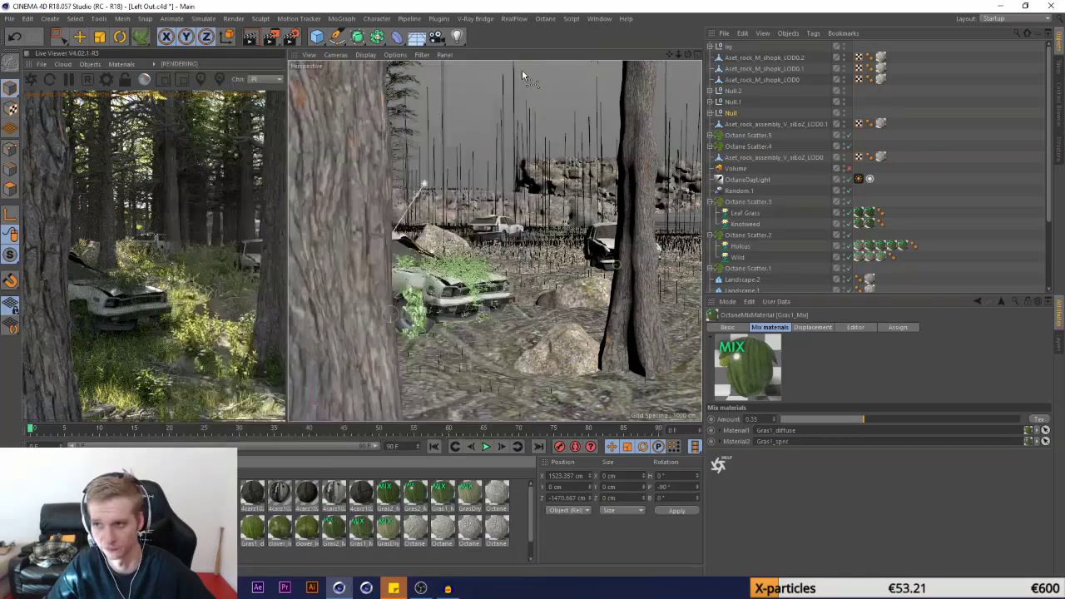
left_click(711, 47)
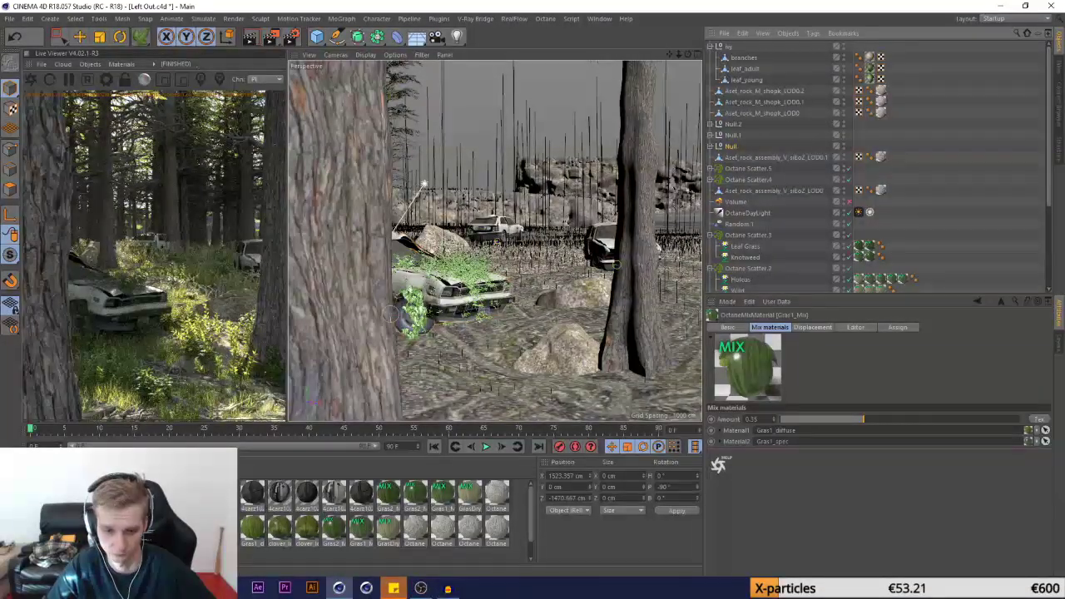
key("Delete")
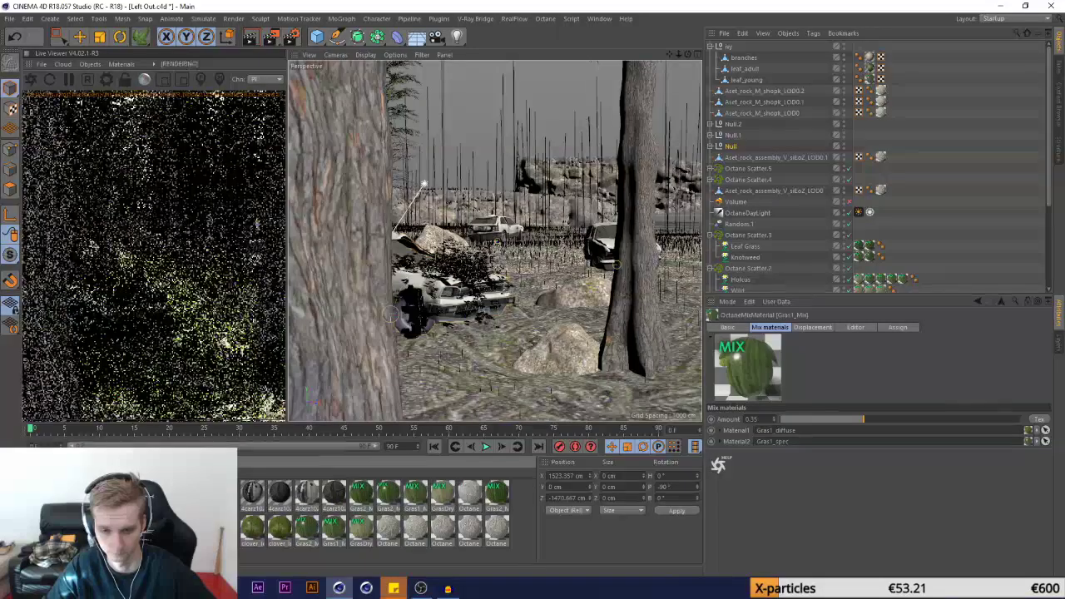
Inspect the ivy on the front of the nearest car up close from several angles
scroll(736, 250, "down", 4)
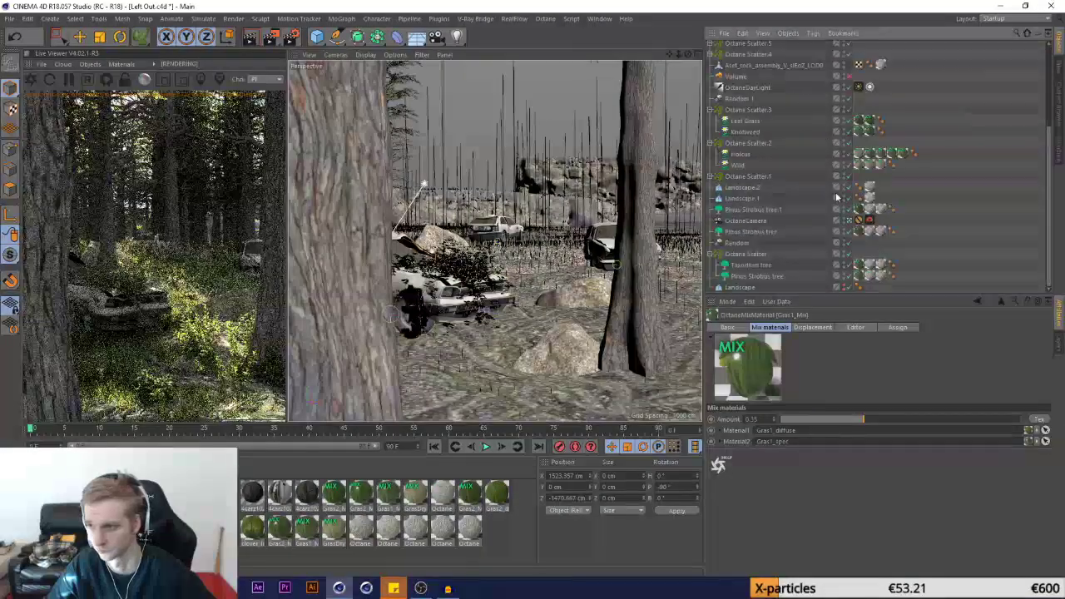
scroll(619, 269, "down", 12)
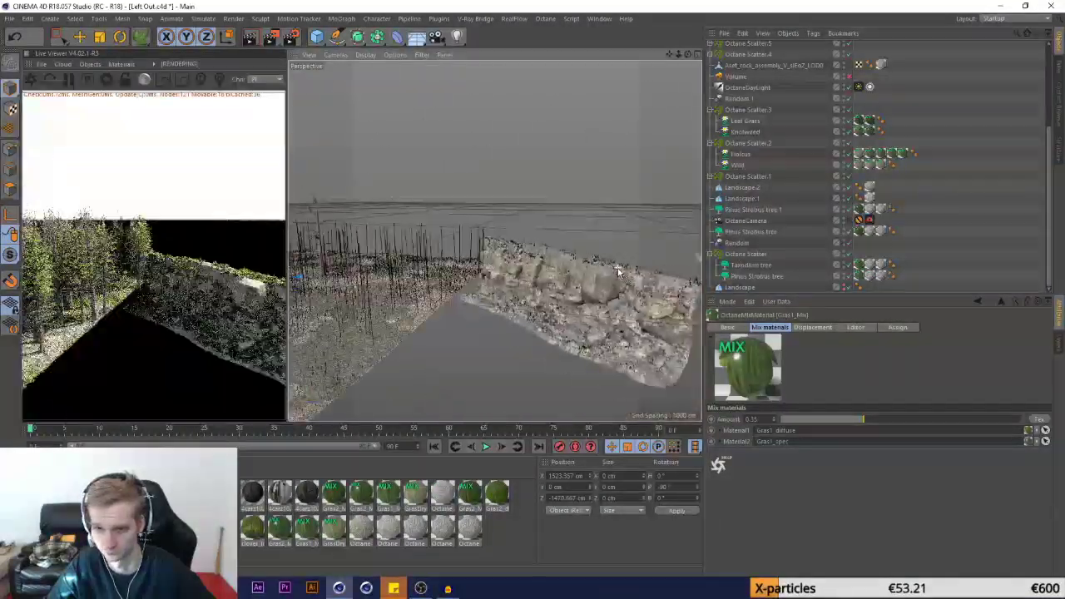
scroll(415, 289, "up", 2)
scroll(415, 289, "up", 10)
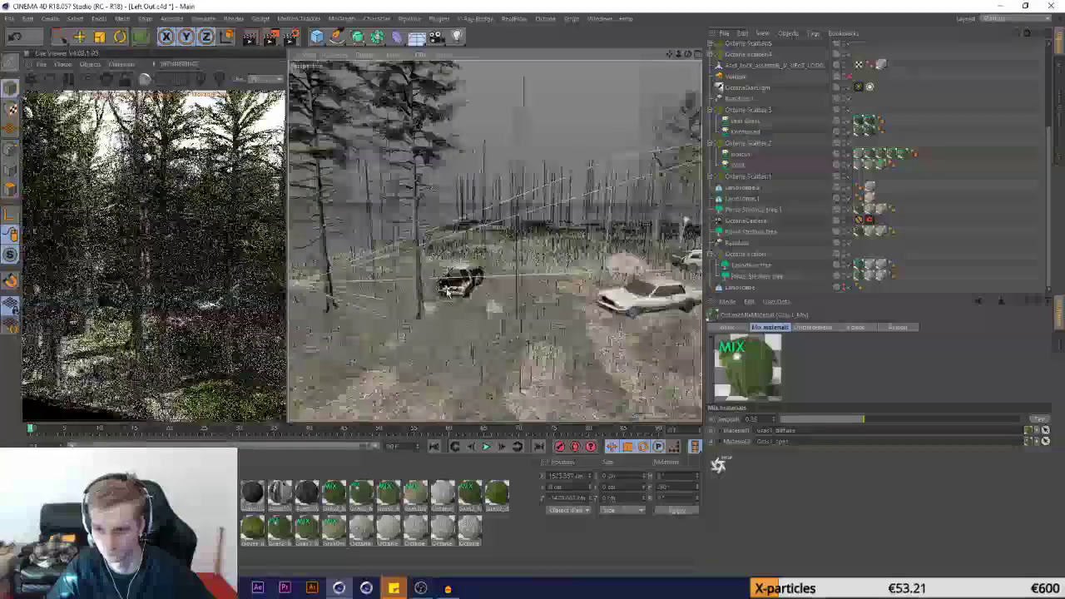
scroll(448, 285, "up", 5)
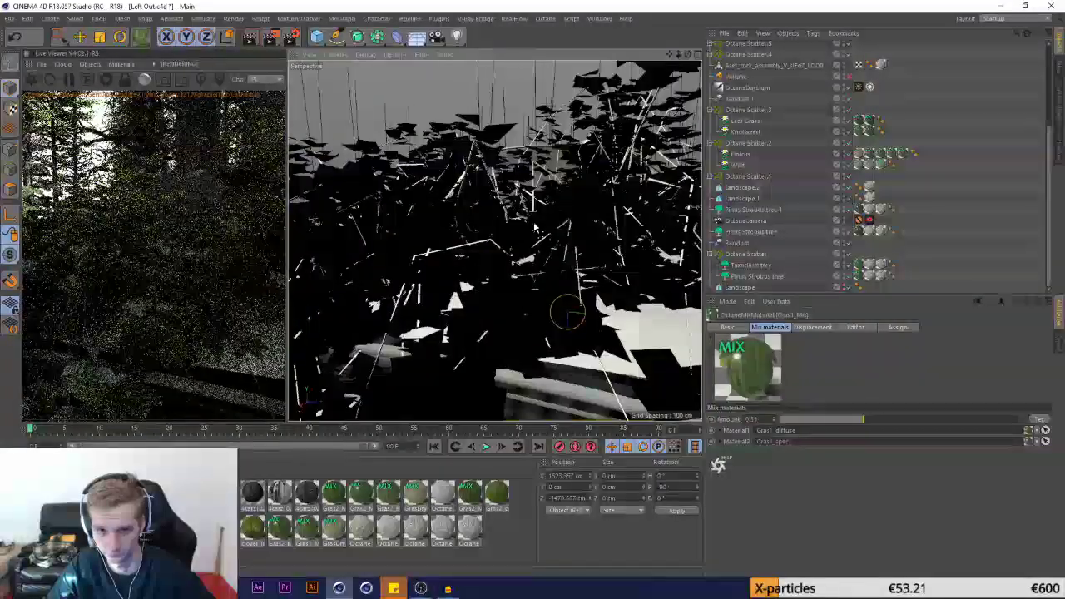
left_click_drag(687, 55, 749, 87)
left_click_drag(679, 54, 616, 54)
scroll(396, 231, "up", 2)
left_click_drag(387, 230, 648, 140, "alt")
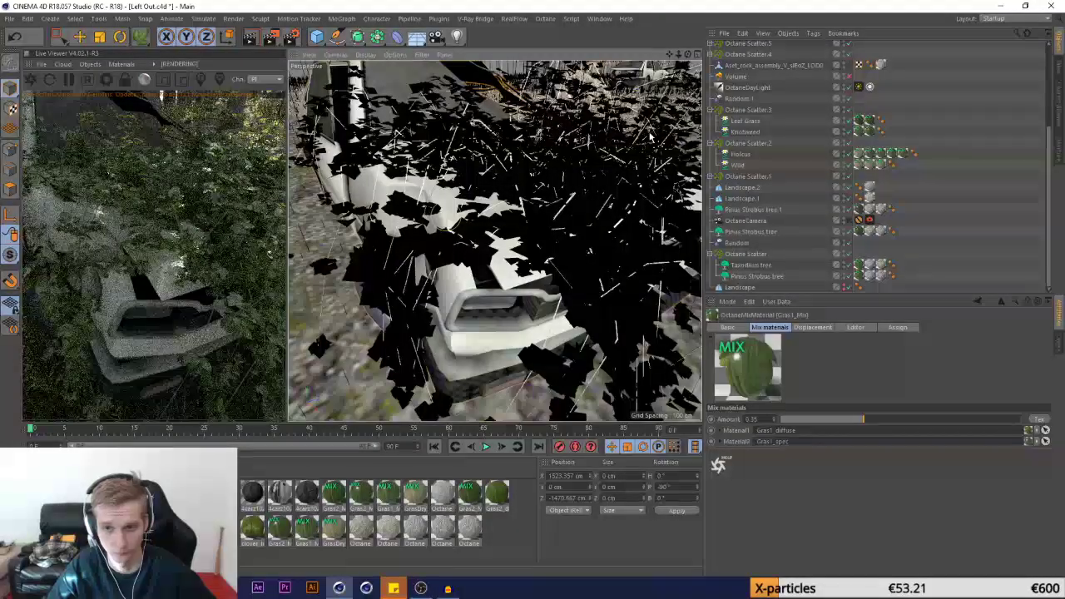
left_click_drag(689, 55, 721, 39)
scroll(725, 74, "up", 4)
Delete the existing ivy object and activate Ivy Grower with the nearest car's Null selected
left_click(729, 47)
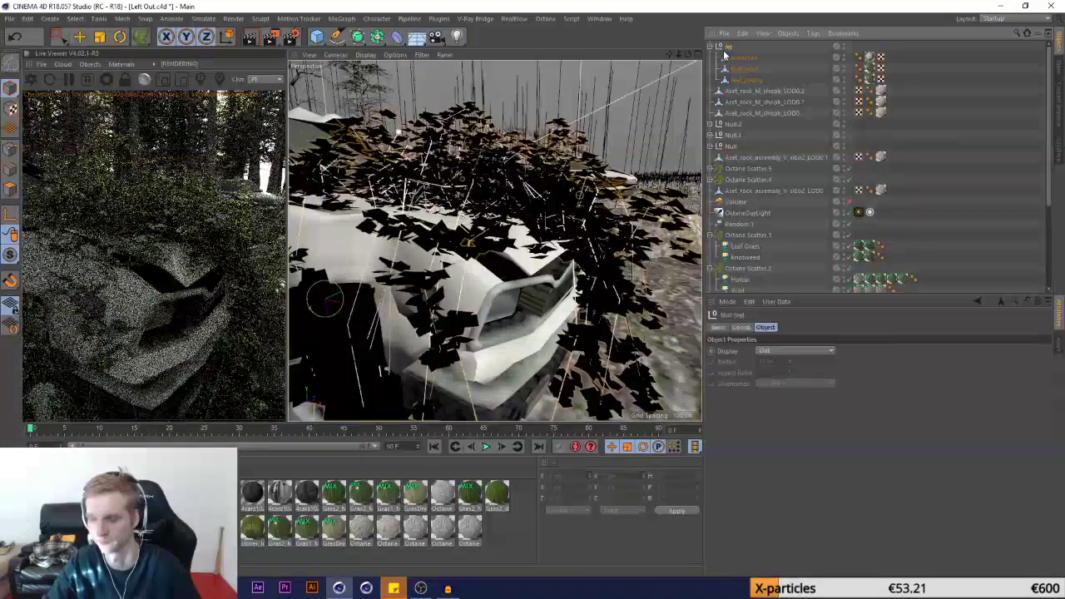
key("Delete")
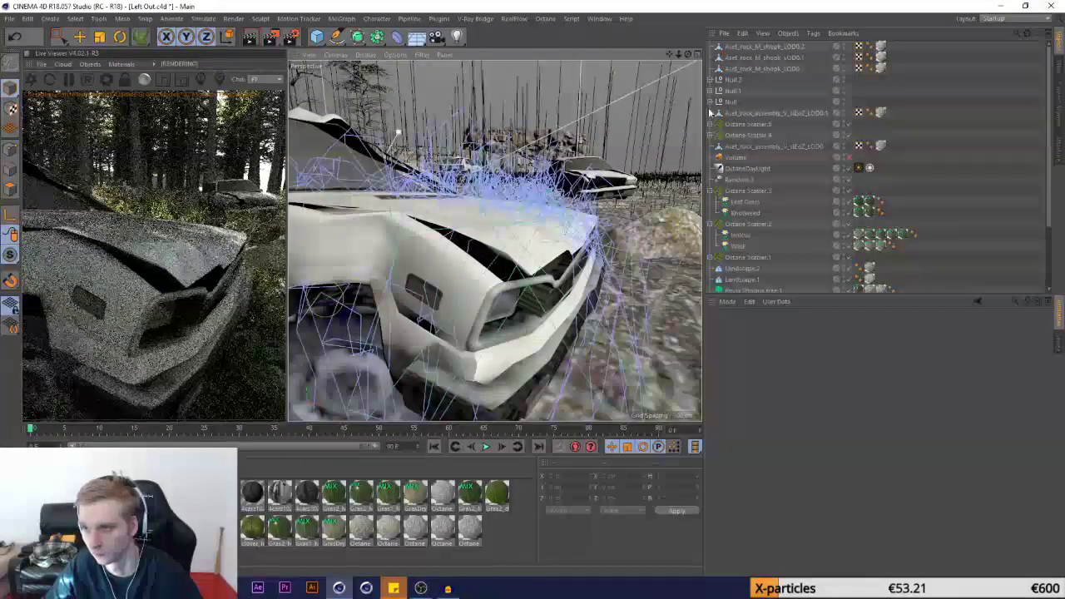
left_click(730, 101)
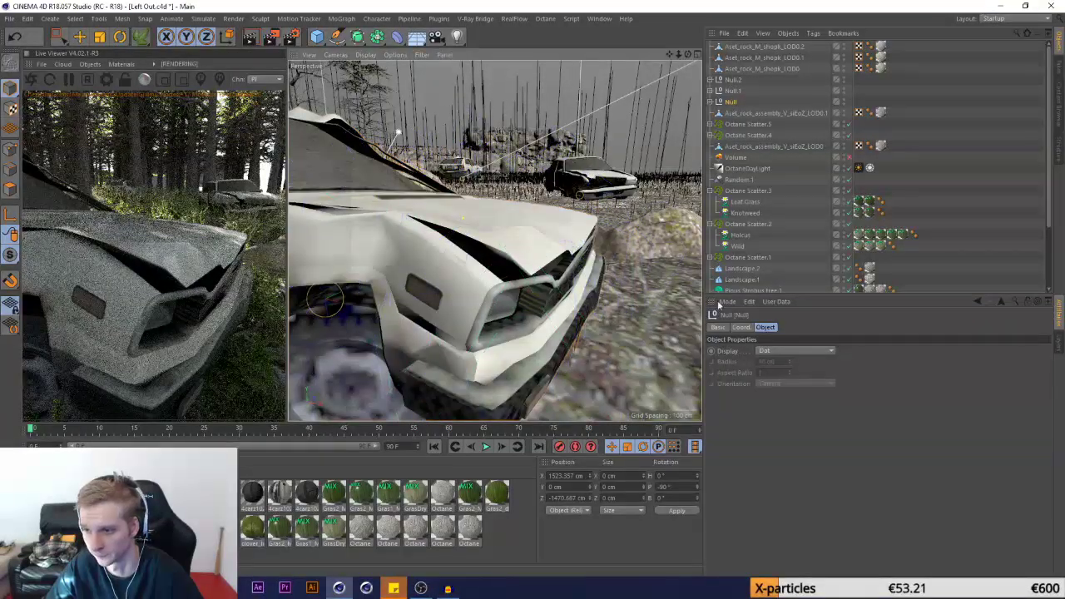
left_click(147, 40)
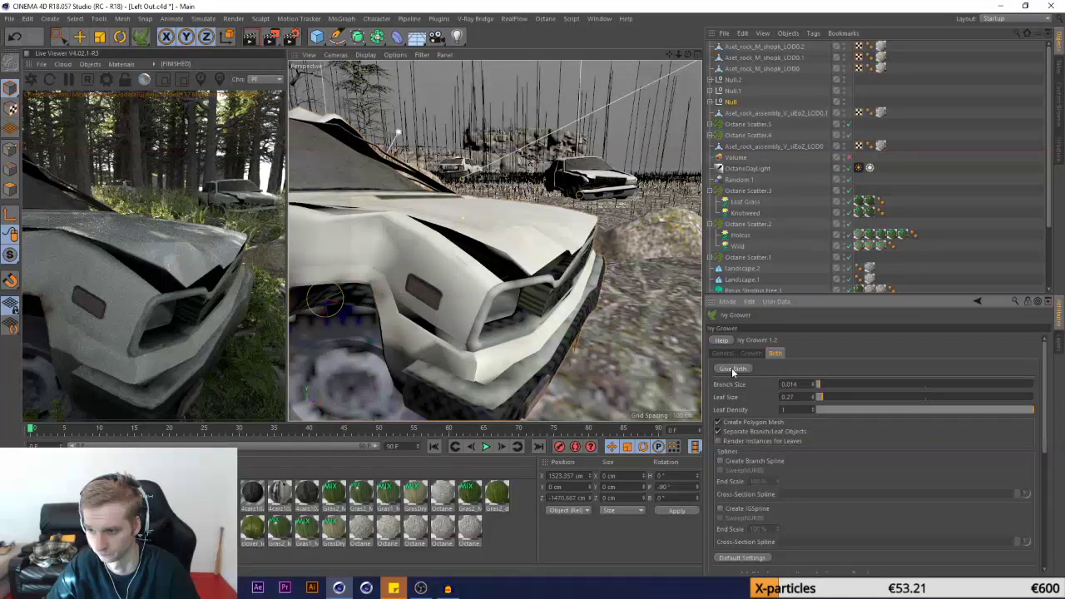
Grow new ivy over the car's hood and front with Ivy Grower, stop the growth and generate its branches and leaves
left_click(751, 354)
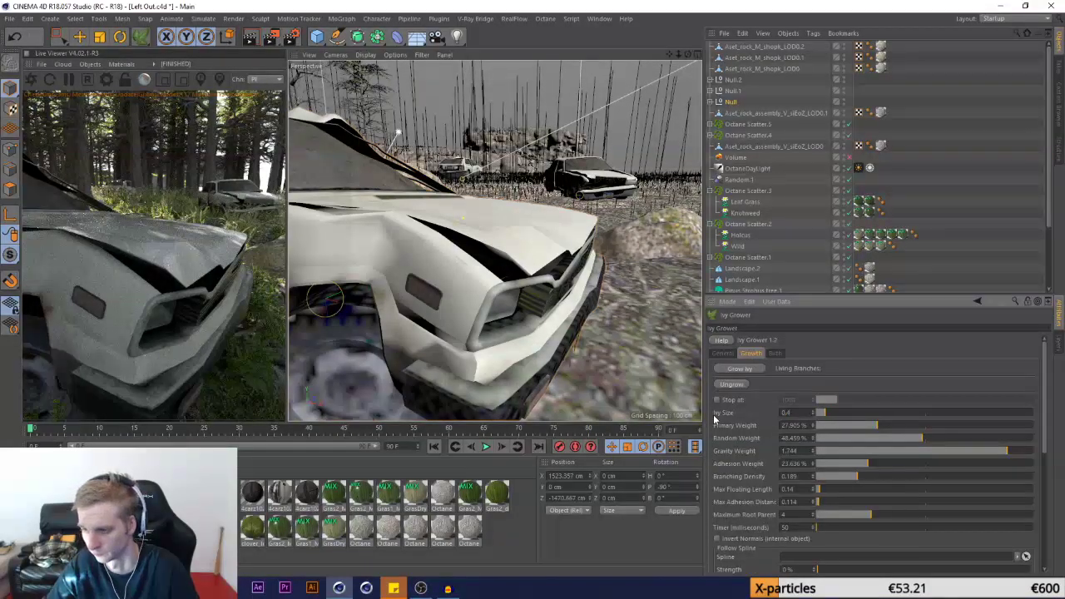
left_click(740, 369)
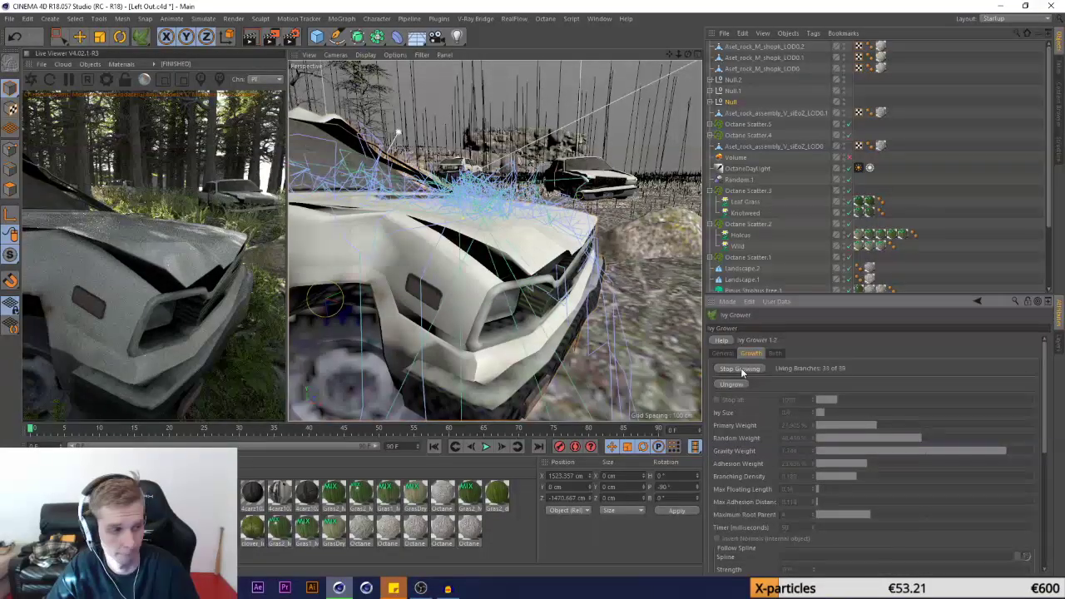
left_click(743, 371)
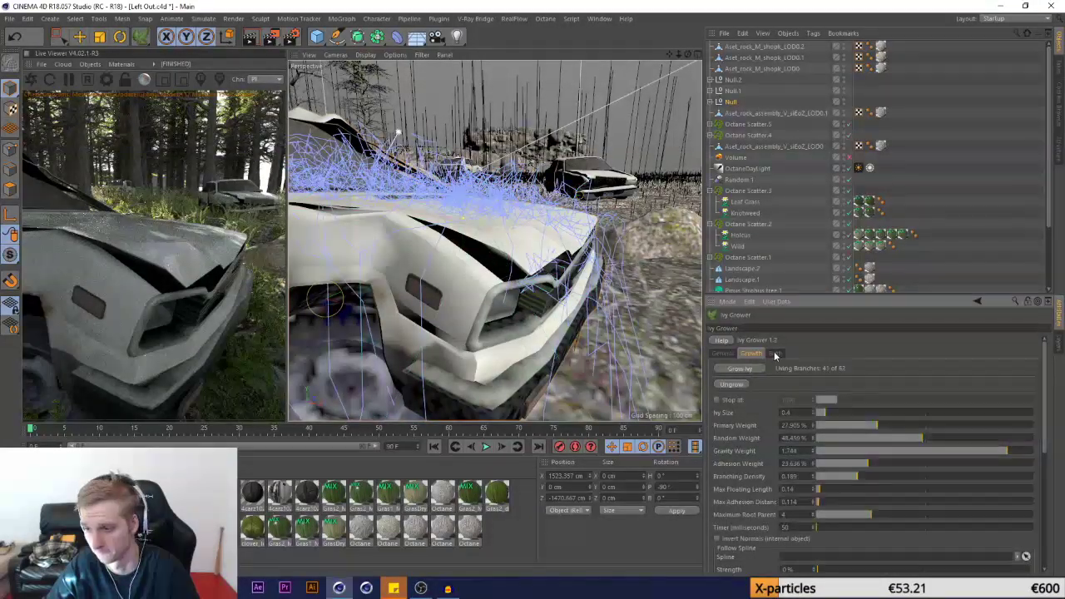
left_click(775, 355)
left_click(744, 367)
scroll(441, 300, "down", 5)
scroll(440, 300, "up", 5)
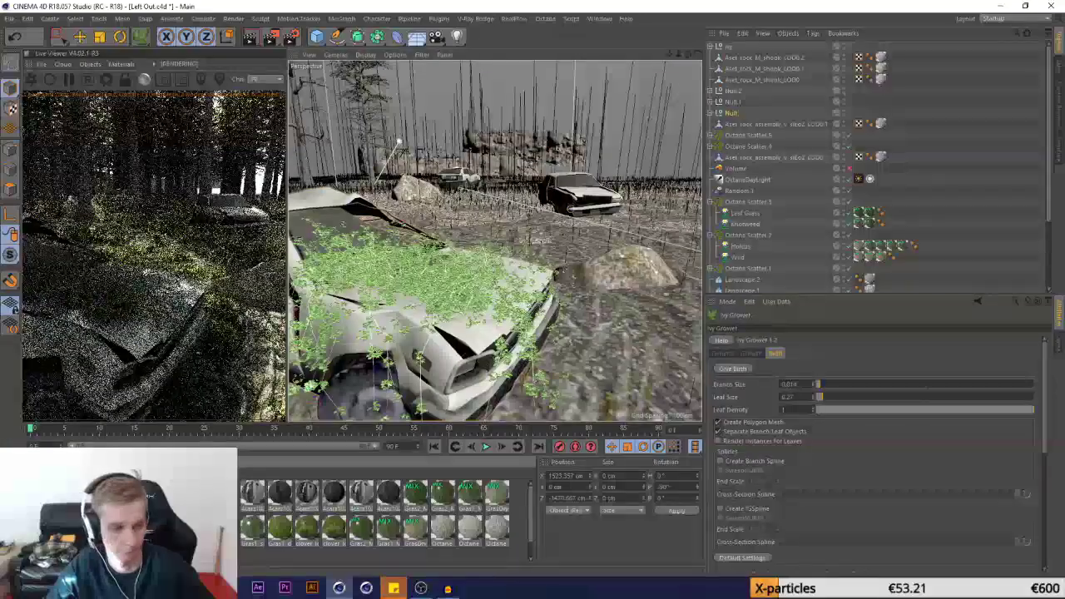
Apply the Gras1_Mix material to the new ivy's leaves, remove its generated leaf material and save the scene
left_click(443, 492)
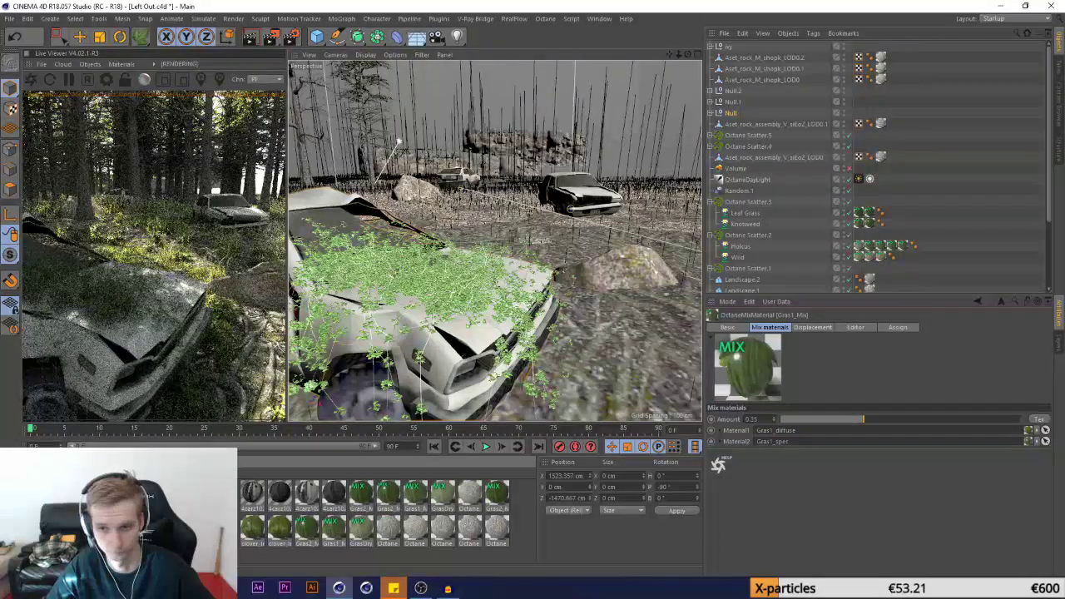
left_click(8, 19)
left_click(32, 110)
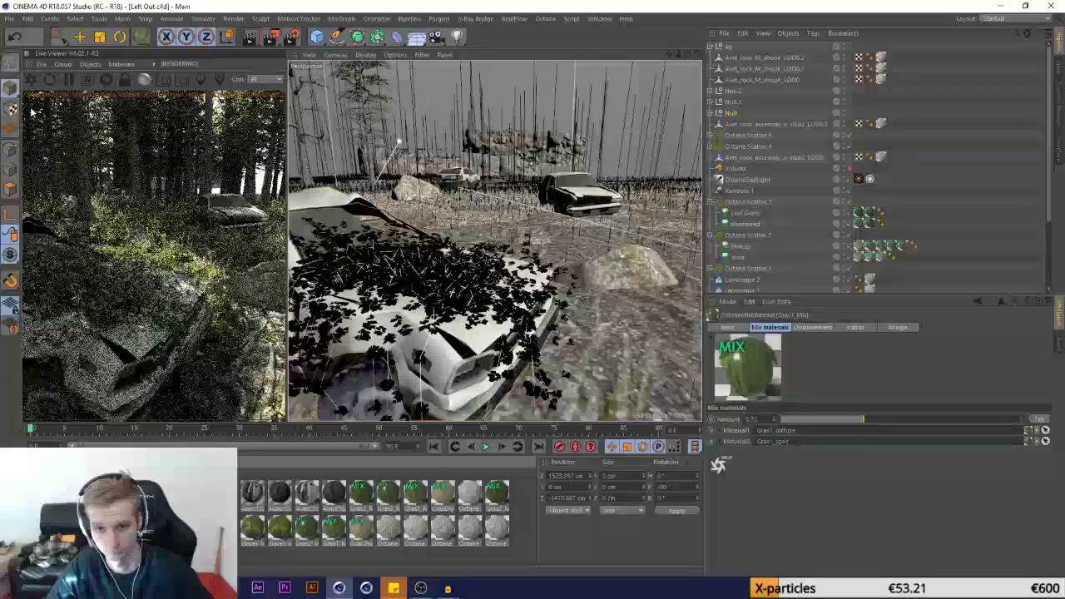
Select Null.2, the second car, and start growing ivy from its roof with Ivy Grower
scroll(364, 271, "down", 4)
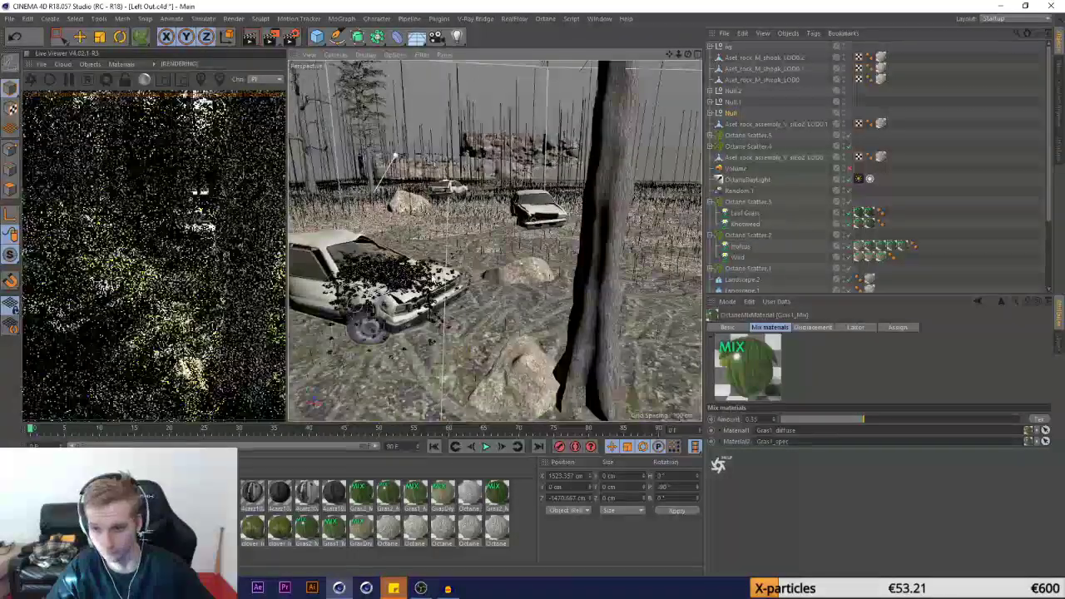
scroll(510, 192, "up", 6)
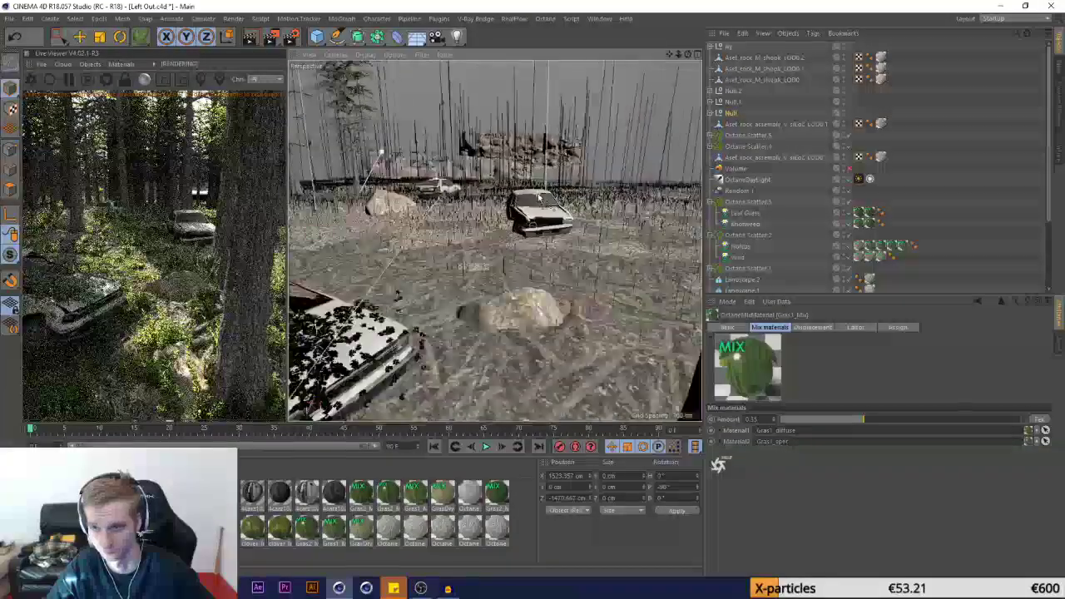
left_click(732, 91)
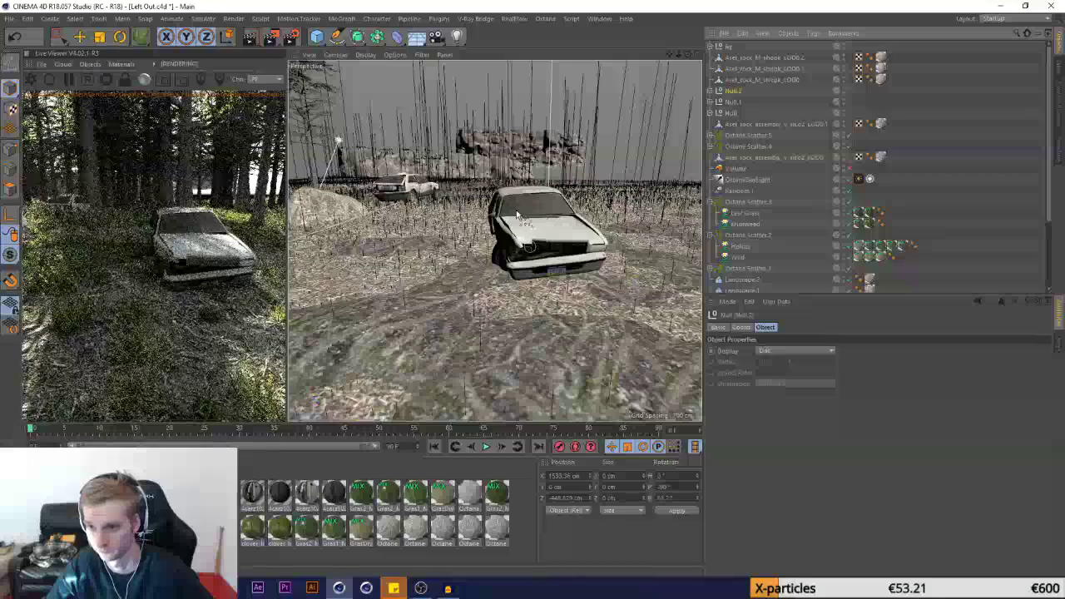
scroll(502, 183, "up", 6)
scroll(502, 191, "down", 6)
scroll(502, 193, "up", 6)
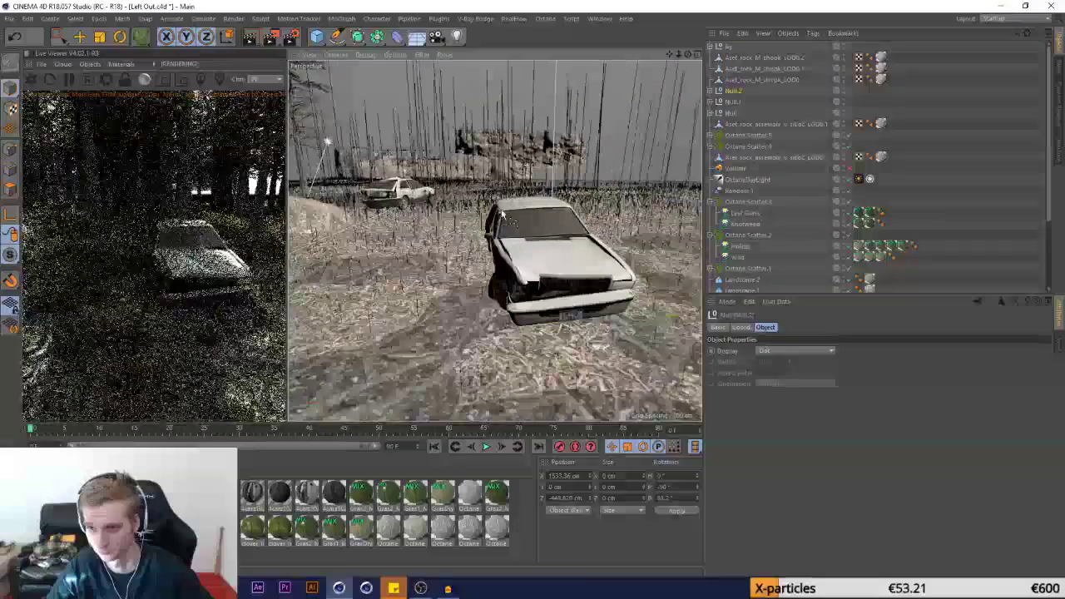
left_click(140, 41)
left_click(754, 352)
left_click(739, 370)
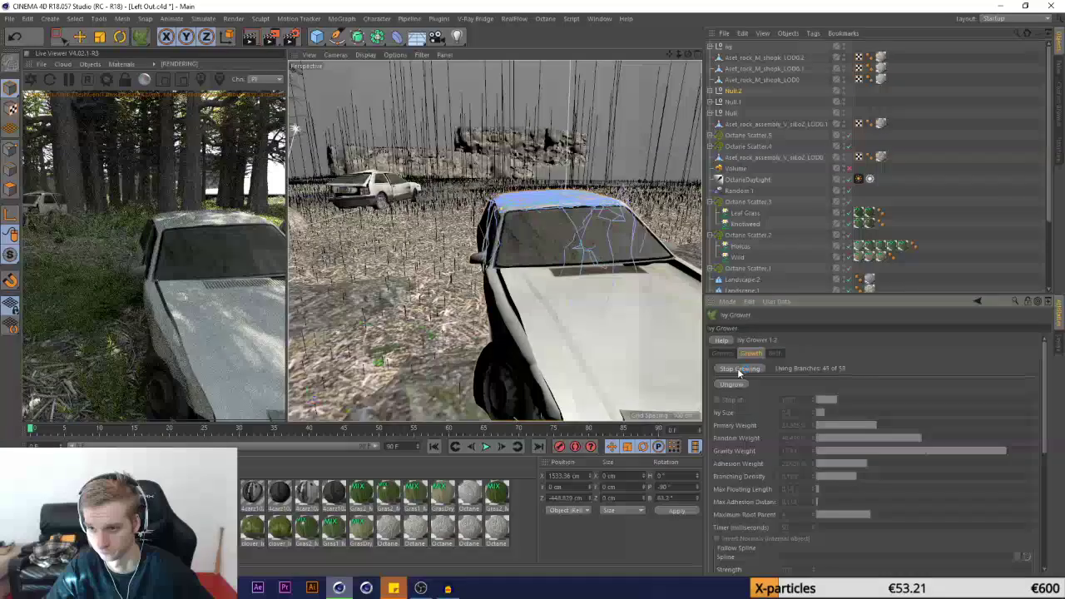
Stop the roof ivy's growth, generate its branches and leaves, and apply the Gras1_Mix material to the leaves
left_click(738, 368)
left_click(775, 353)
left_click(732, 368)
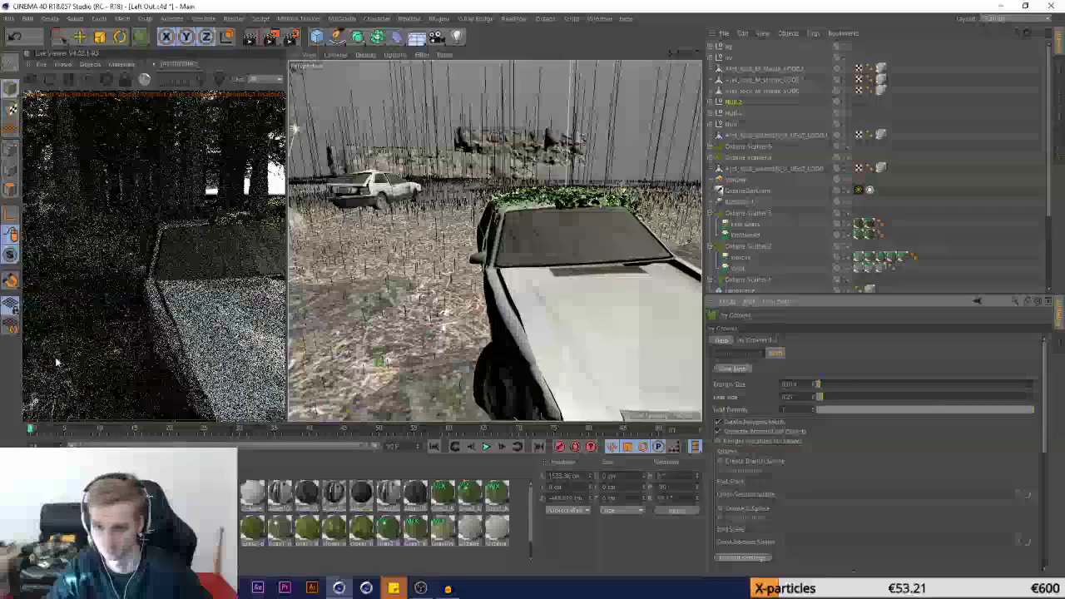
left_click(470, 493)
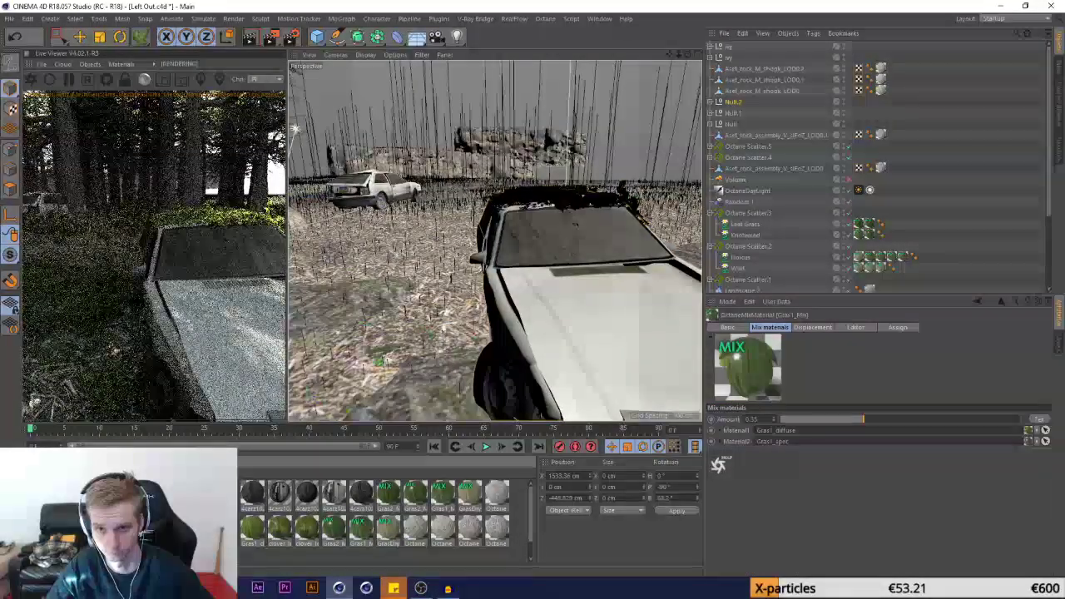
Try growing another ivy from the base of the second car's windshield, generate its leaves, and undo the result
scroll(429, 275, "down", 5)
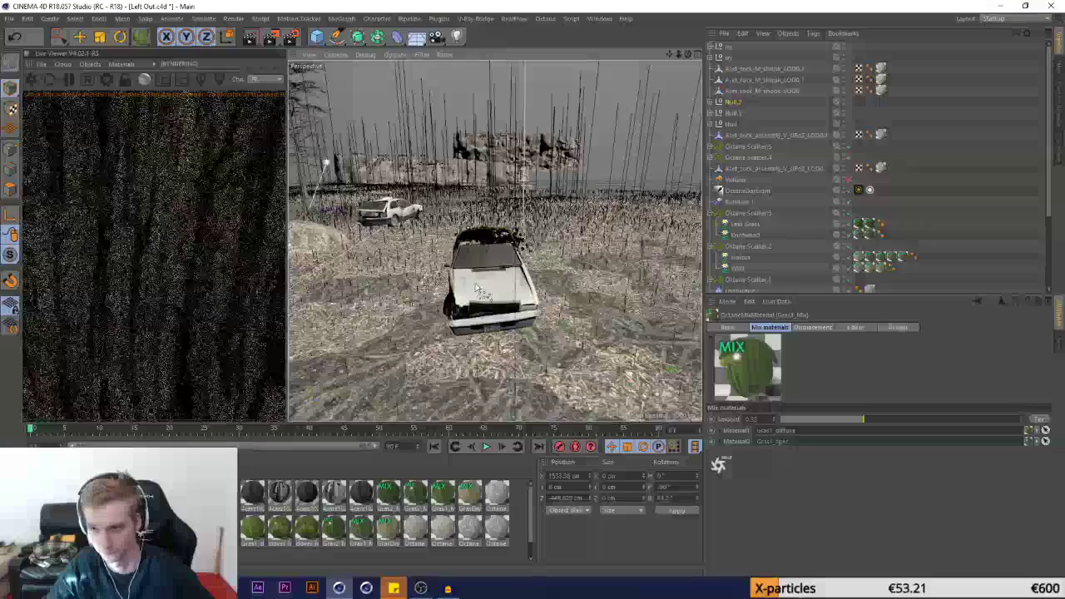
scroll(520, 273, "up", 5)
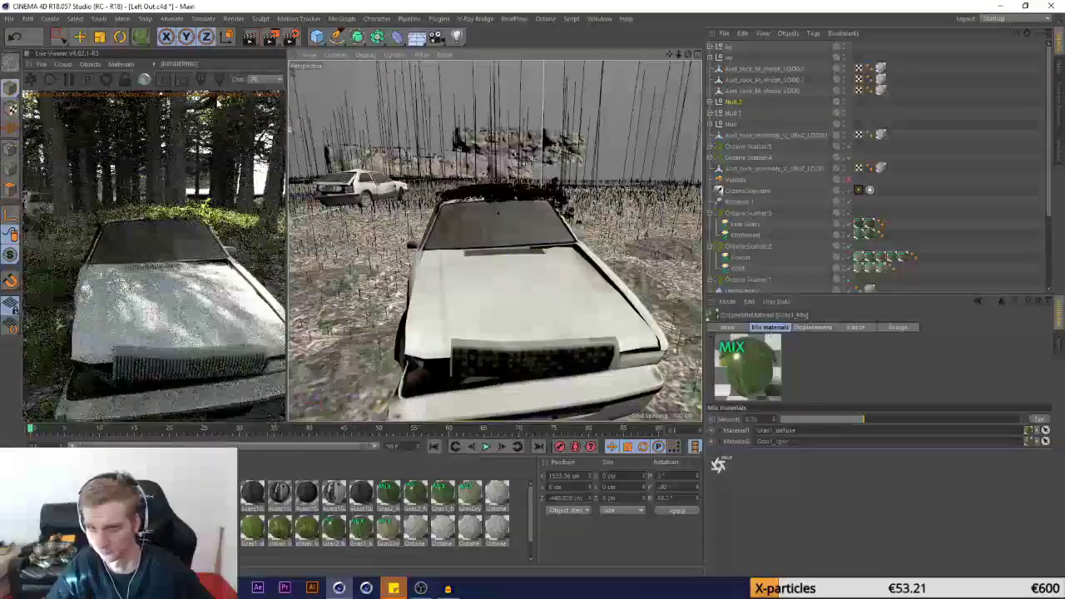
left_click(142, 38)
left_click(756, 355)
left_click(740, 368)
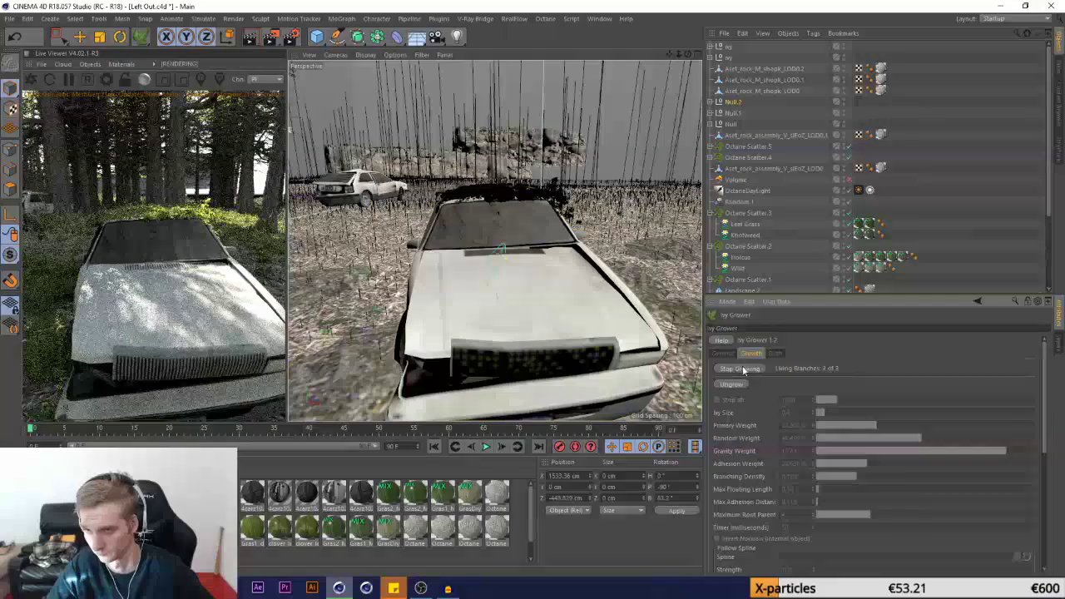
left_click(775, 353)
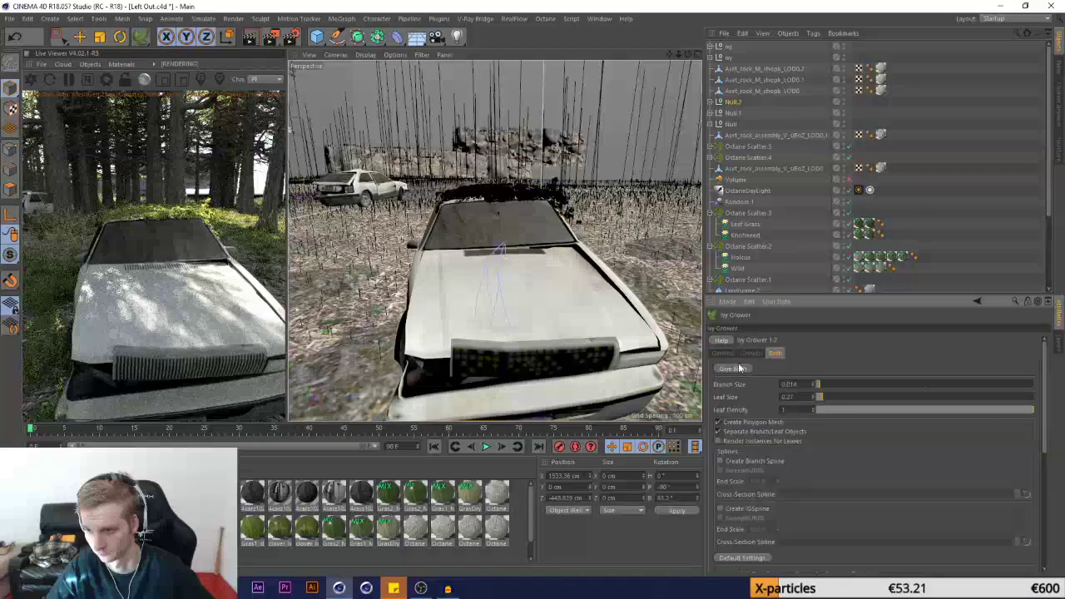
left_click(739, 370)
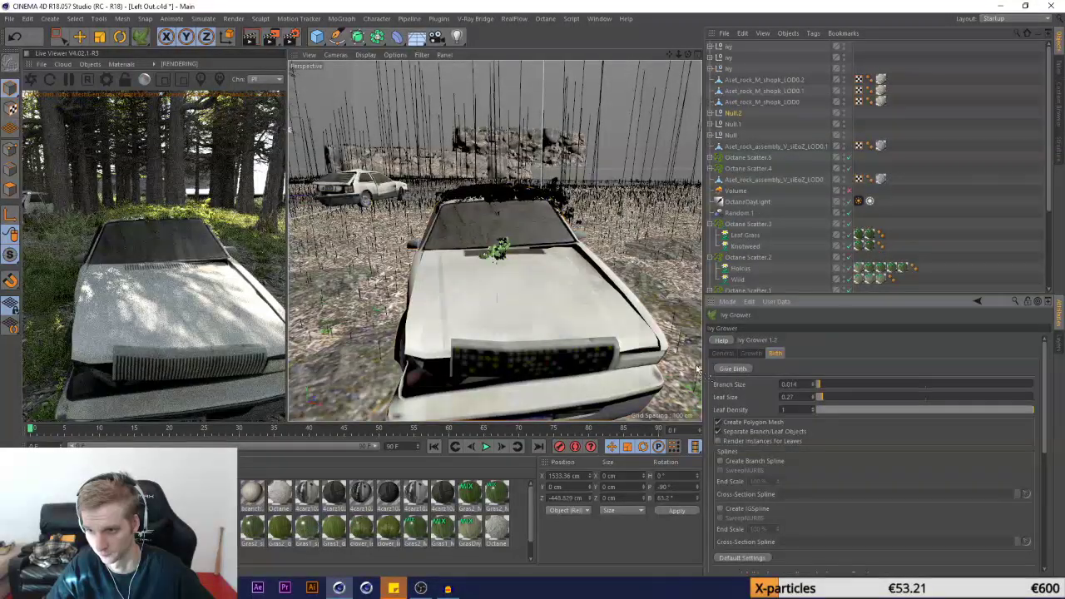
key("ctrl+z")
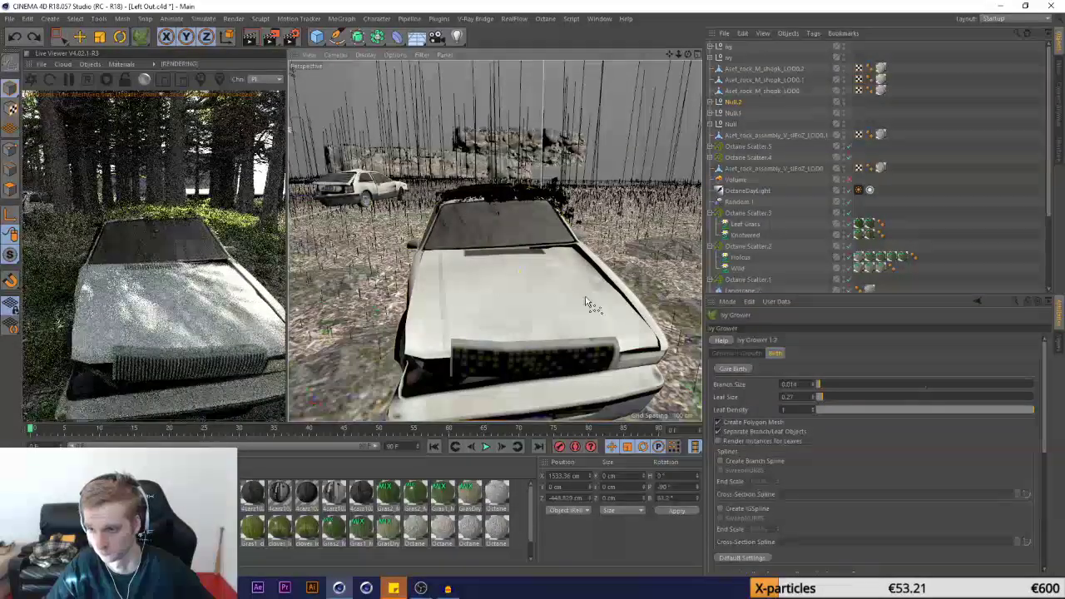
left_click(752, 353)
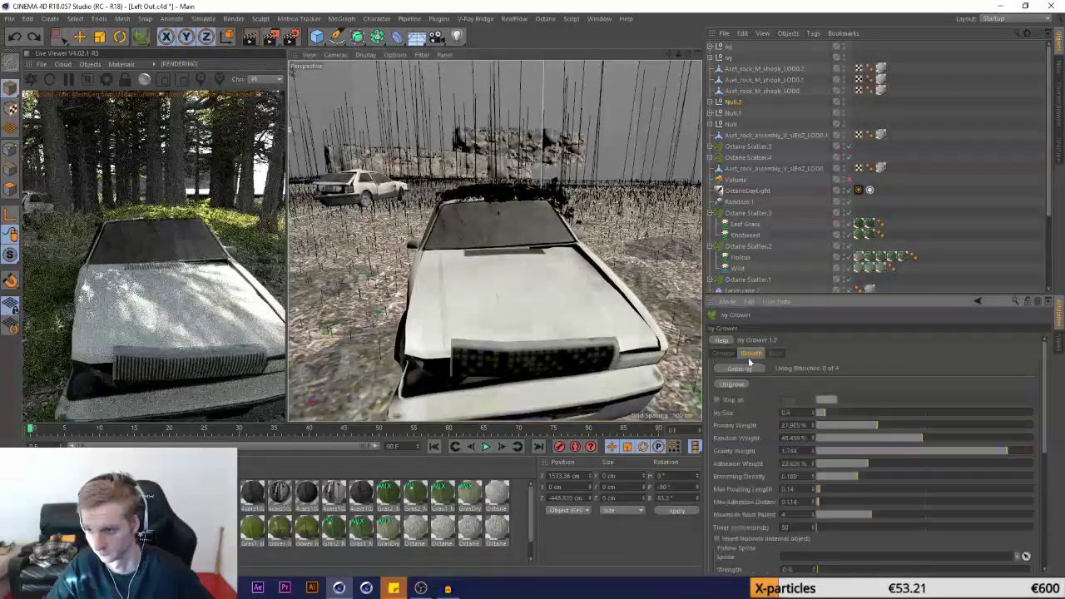
left_click(744, 369)
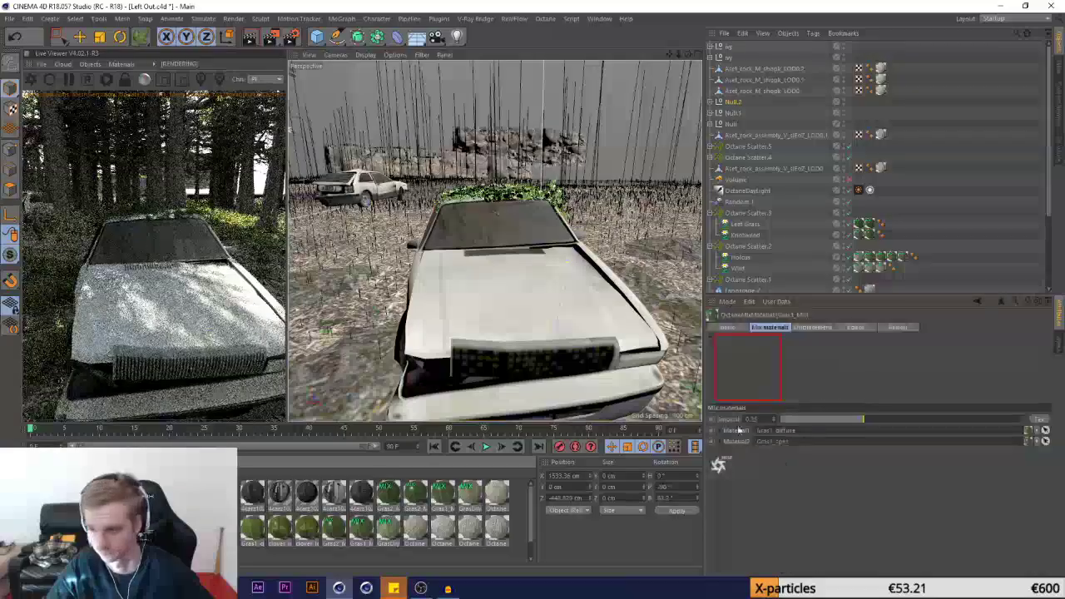
Grow ivy along the side edge of the second car's hood, stop it, and generate its branches and leaves
left_click(141, 37)
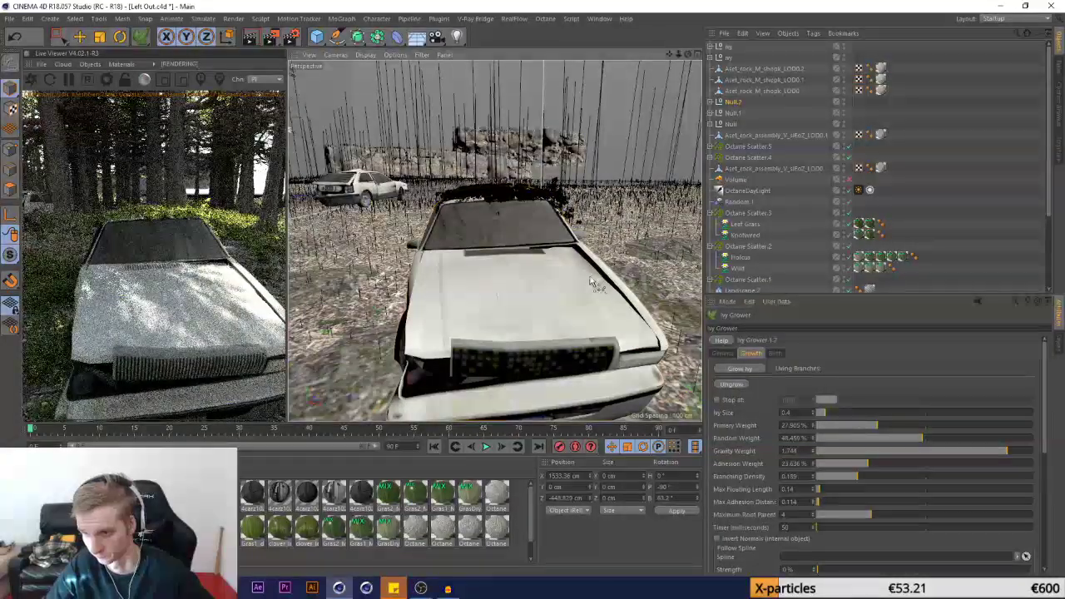
left_click(737, 370)
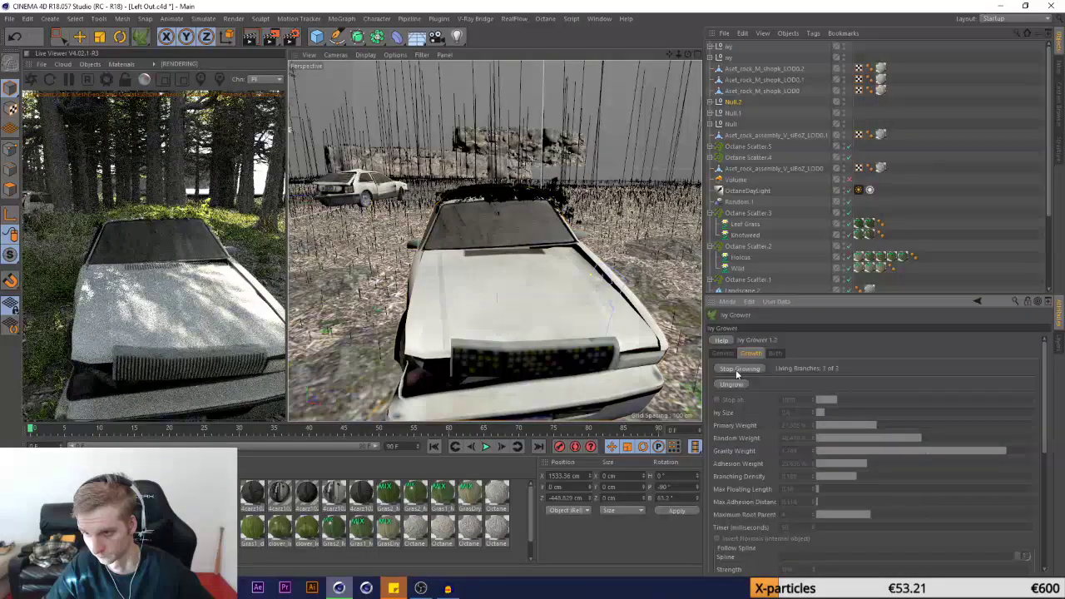
left_click(736, 370)
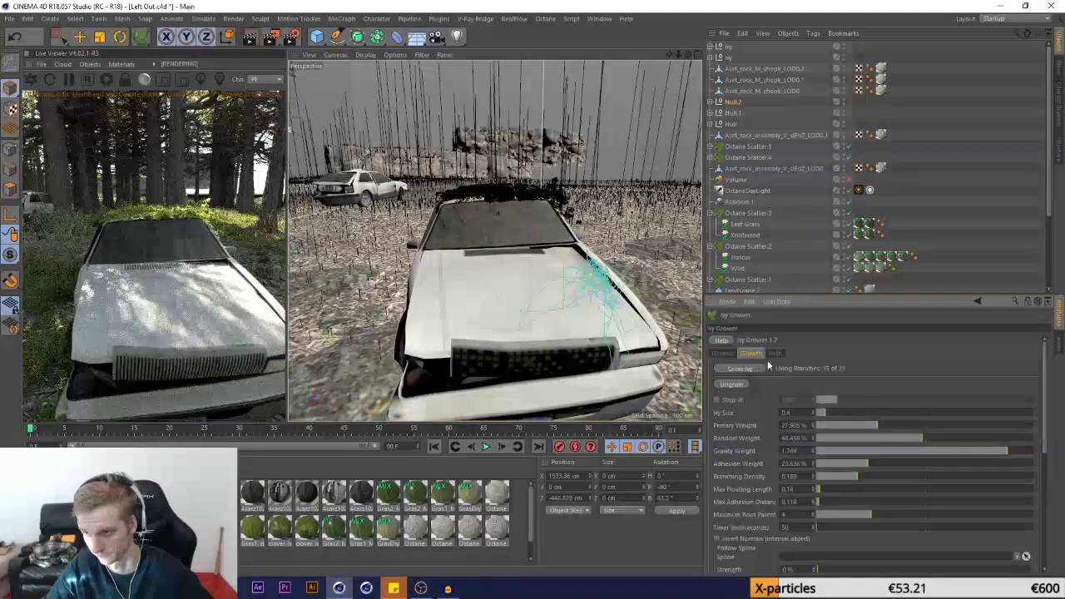
left_click(775, 353)
left_click(734, 368)
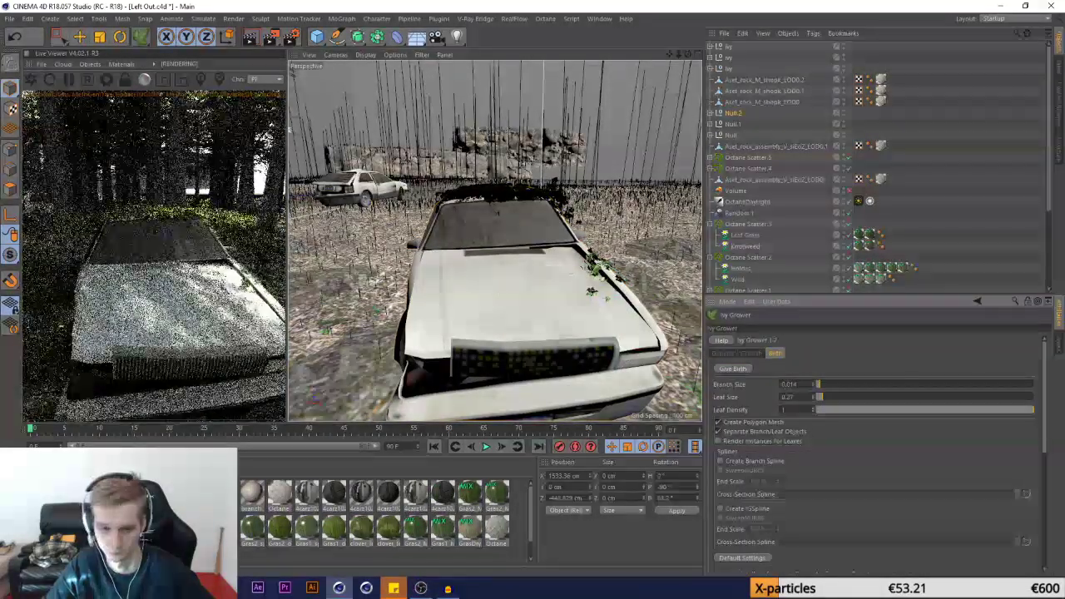
Apply the Gras1_Mix material to the hood-edge ivy's leaves and delete its generated material
left_click(442, 529)
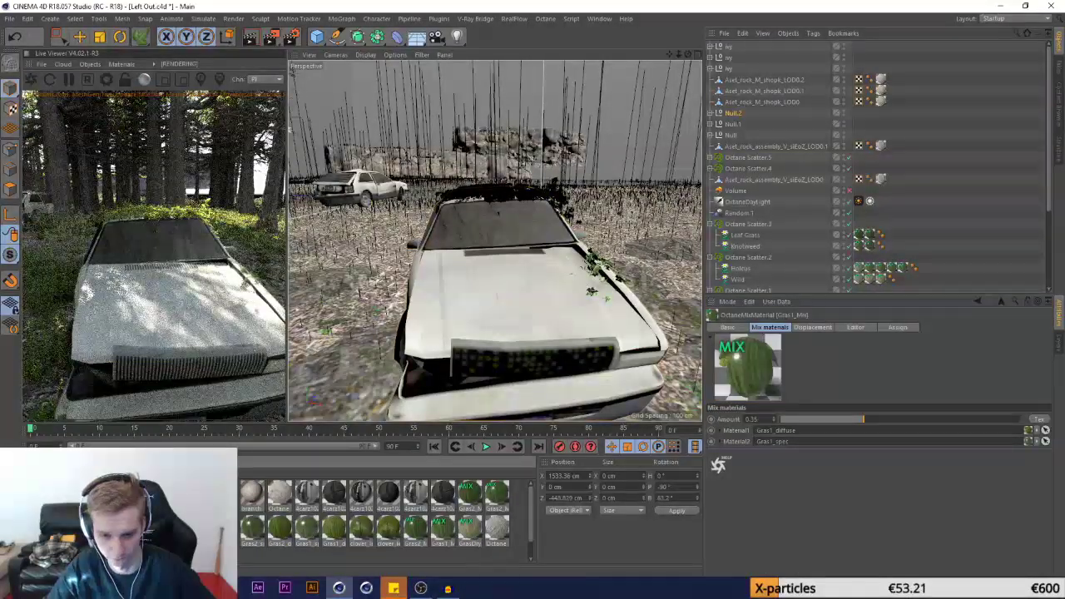
key("Delete")
key("Delete")
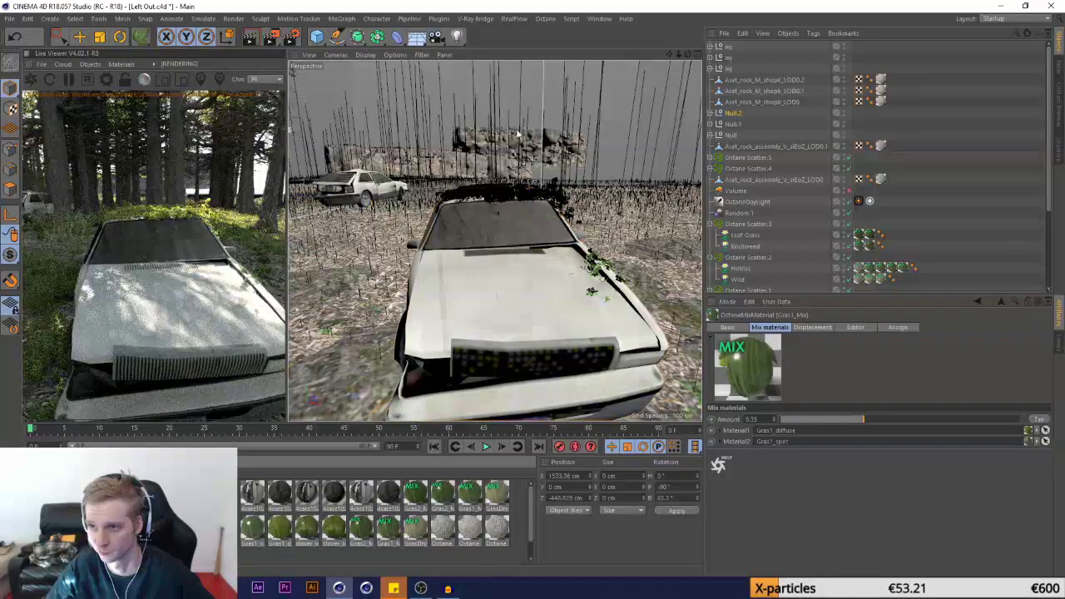
Select the hood-edge ivy's parent object and raise it about 5 cm along Y
left_click(728, 46)
left_click(710, 47)
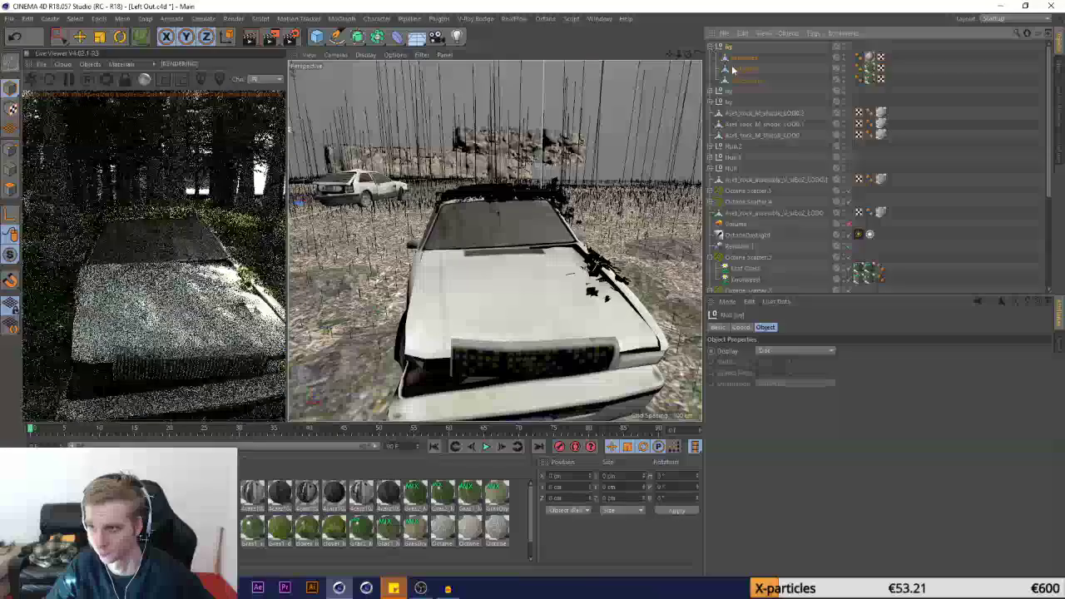
left_click(741, 58)
left_click(741, 81, "shift")
left_click(728, 48)
left_click(80, 42)
scroll(392, 210, "down", 8)
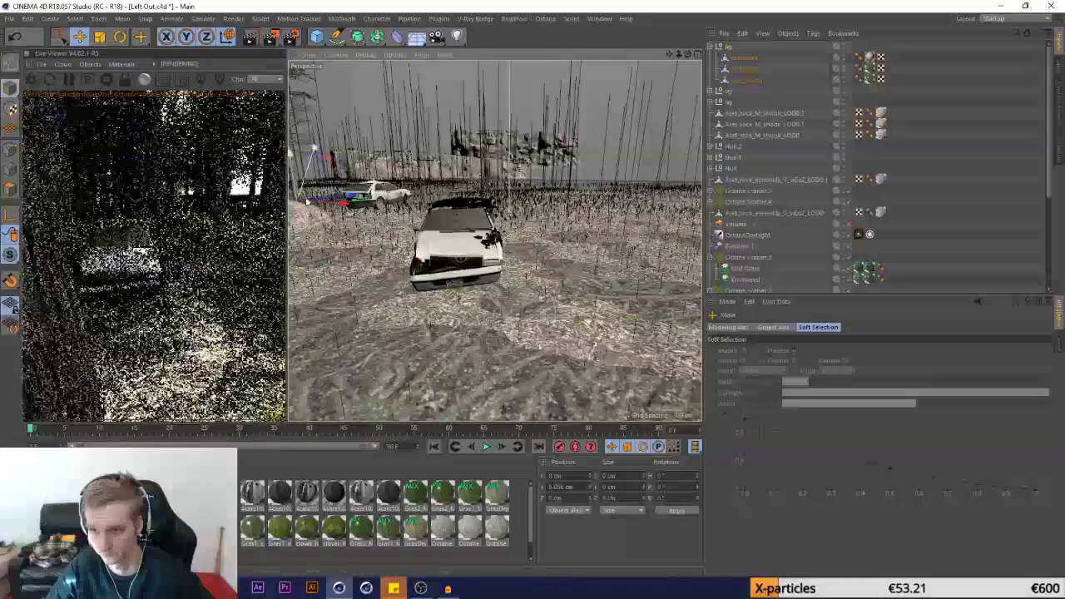
scroll(503, 237, "up", 8)
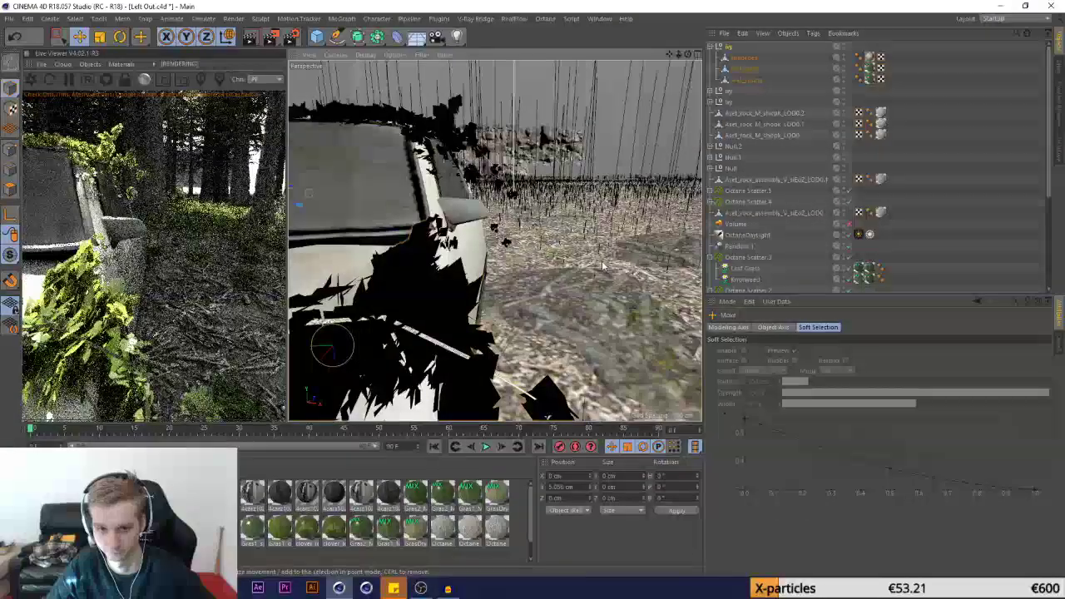
Check the ivy-covered cars from farther away and through the OctaneCamera, and return to the free view
scroll(504, 237, "down", 5)
middle_click_drag(504, 238, 622, 272, "alt")
scroll(623, 273, "down", 3)
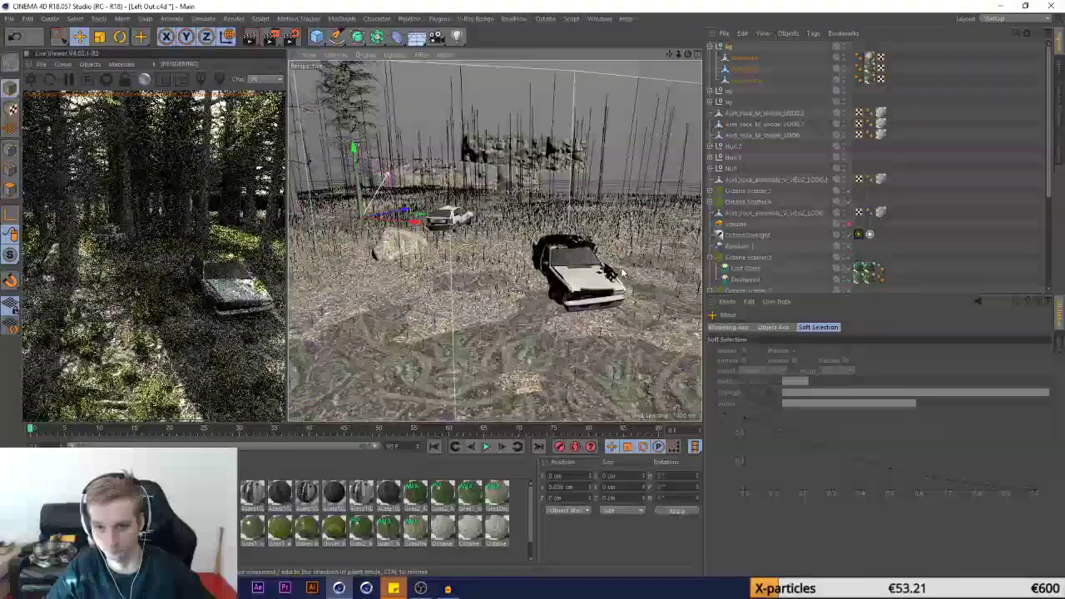
scroll(818, 234, "down", 5)
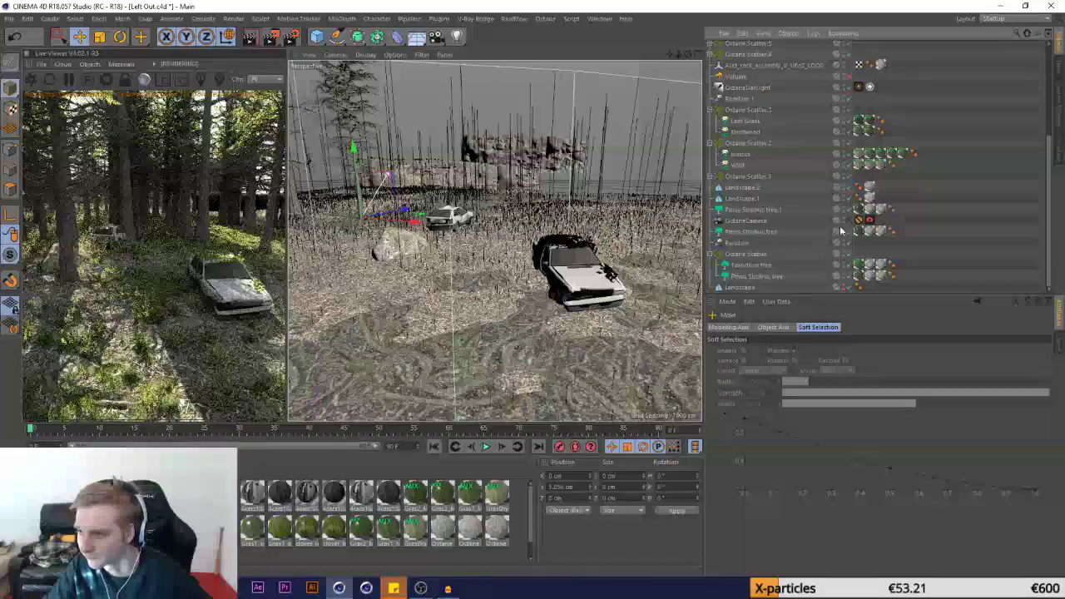
left_click(853, 221)
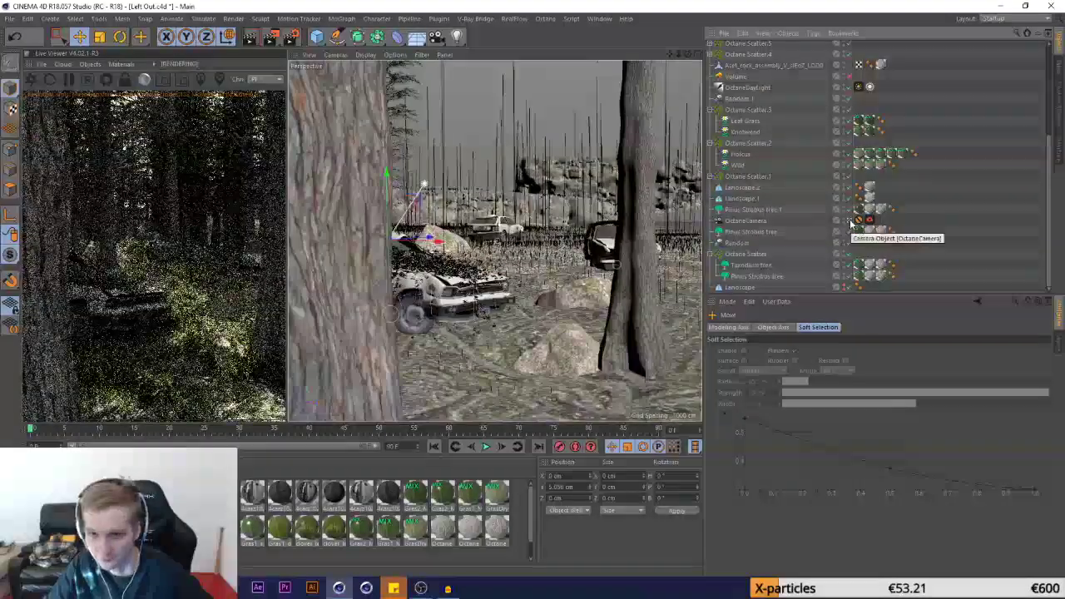
left_click(854, 221)
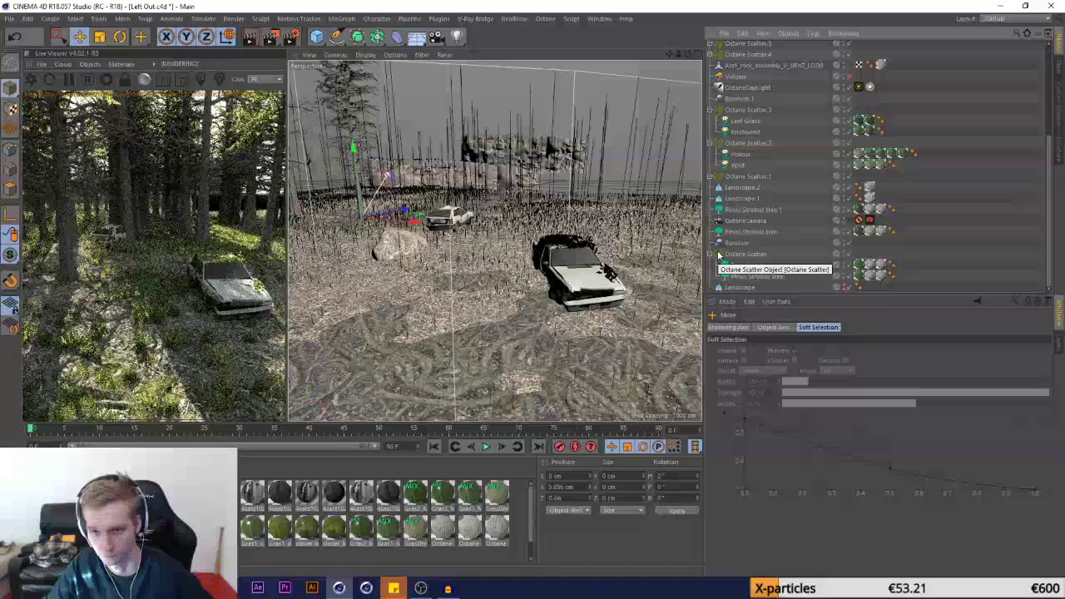
scroll(576, 263, "up", 5)
scroll(729, 125, "up", 5)
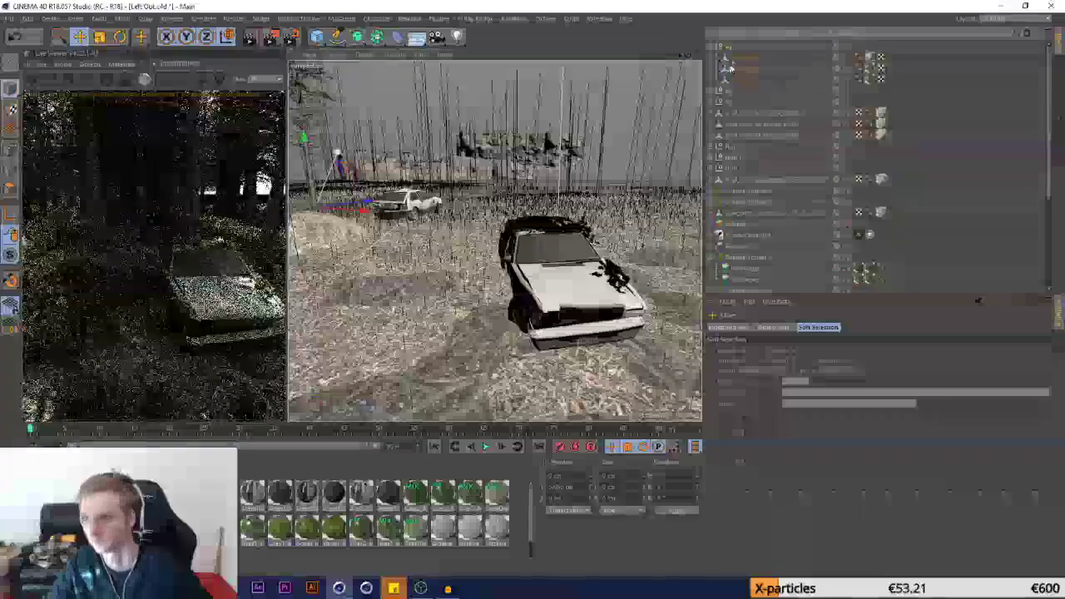
Delete the hood-edge ivy object and activate Ivy Grower with the second car's Null.2 selected
left_click(729, 50)
key("Delete")
scroll(583, 258, "up", 4)
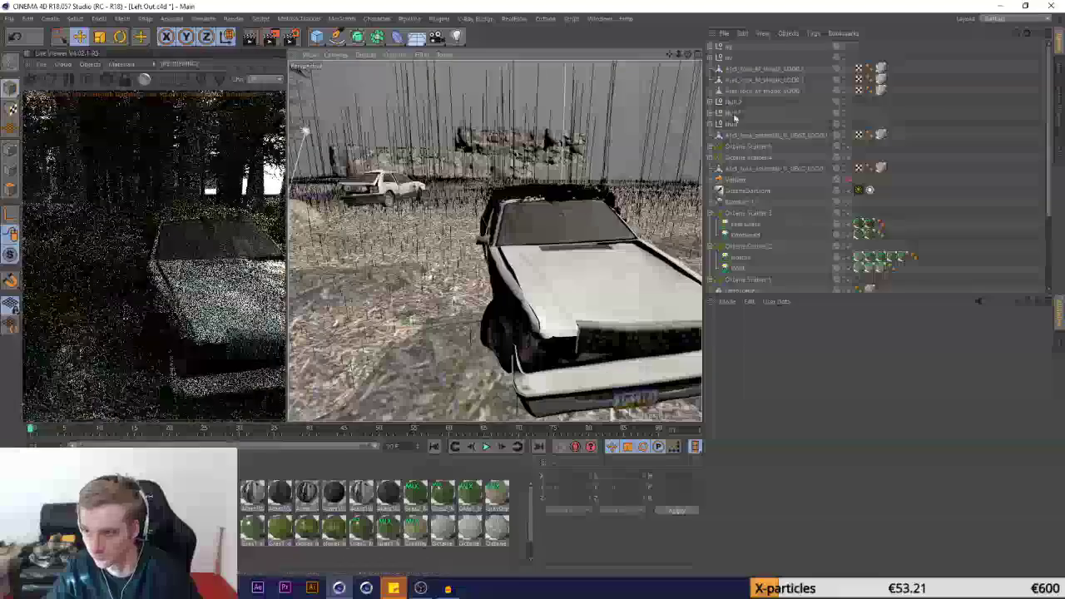
left_click(732, 102)
left_click_drag(141, 36, 170, 72)
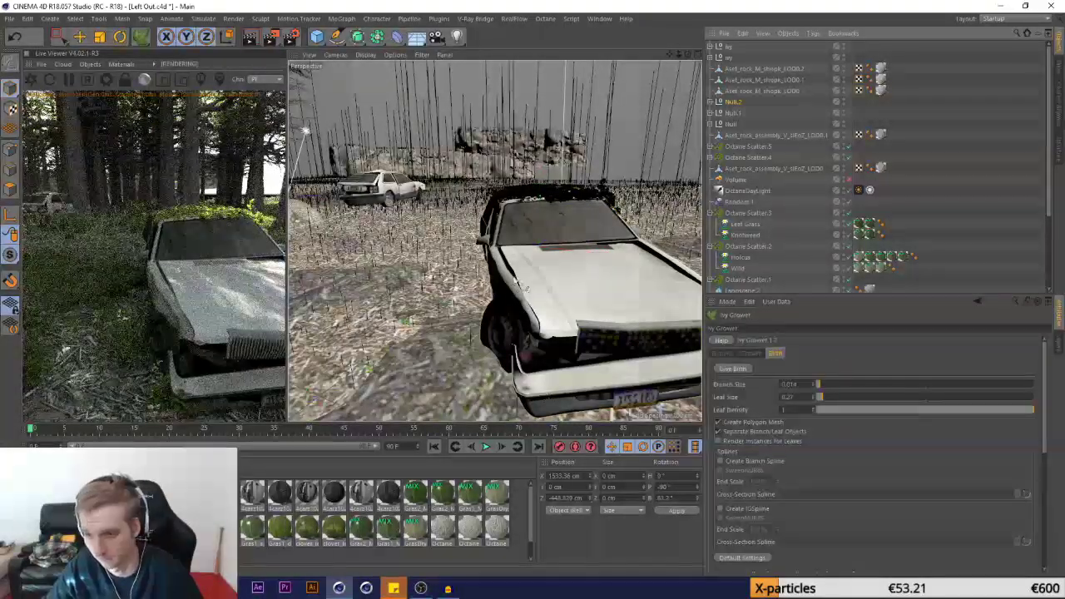
Grow ivy over the second car's front fender beside the mirror, generate its leaves, and apply Gras1_Mix to them
left_click(736, 368)
left_click(743, 368)
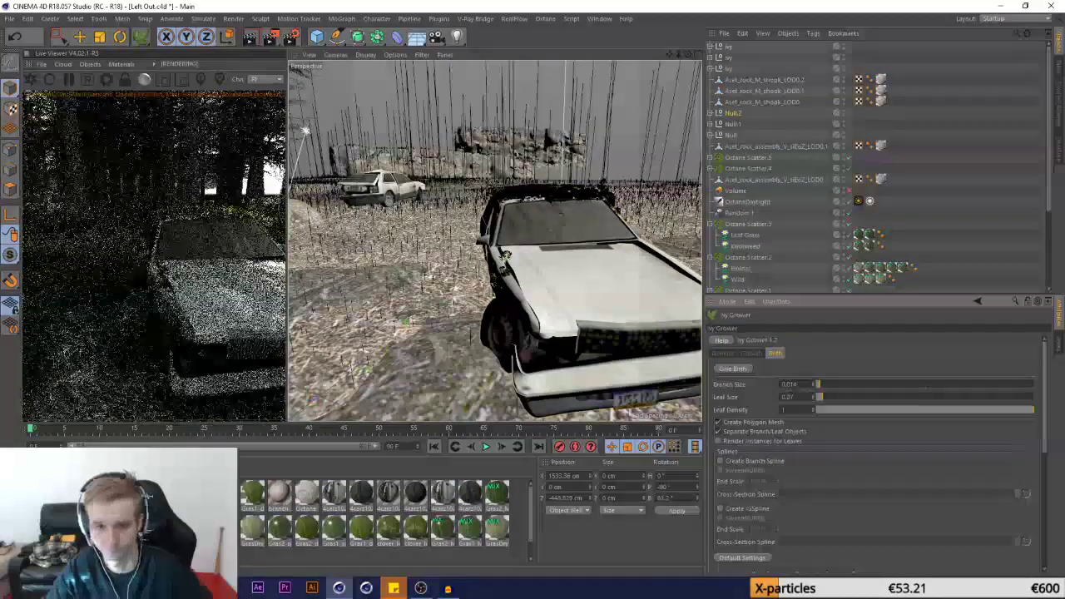
left_click(443, 528)
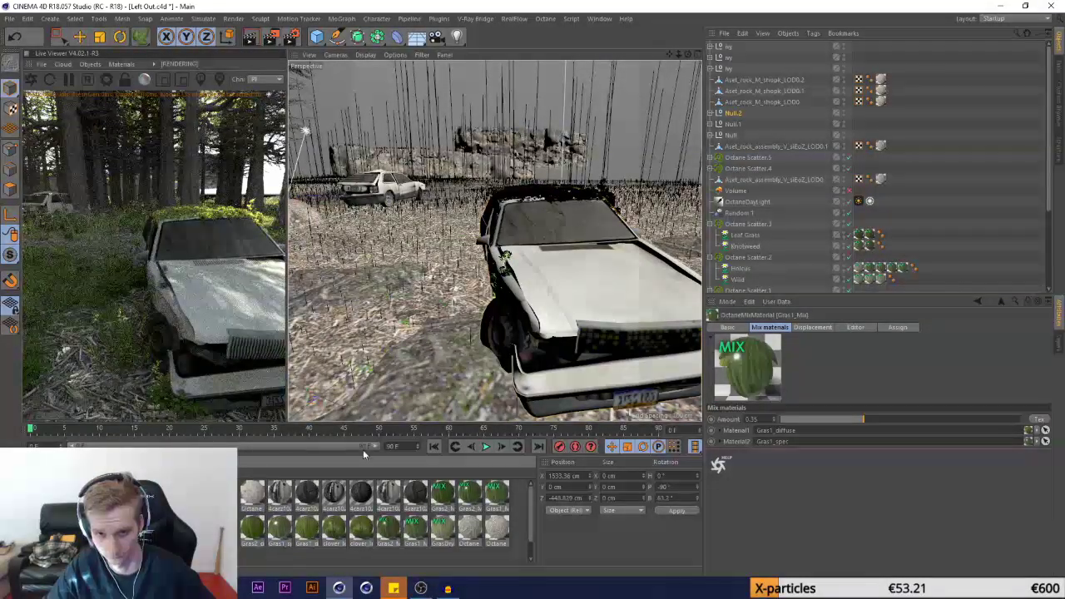
Move the new fender ivy closer against the car body, raising it about 3 cm
left_click(729, 55)
key("e")
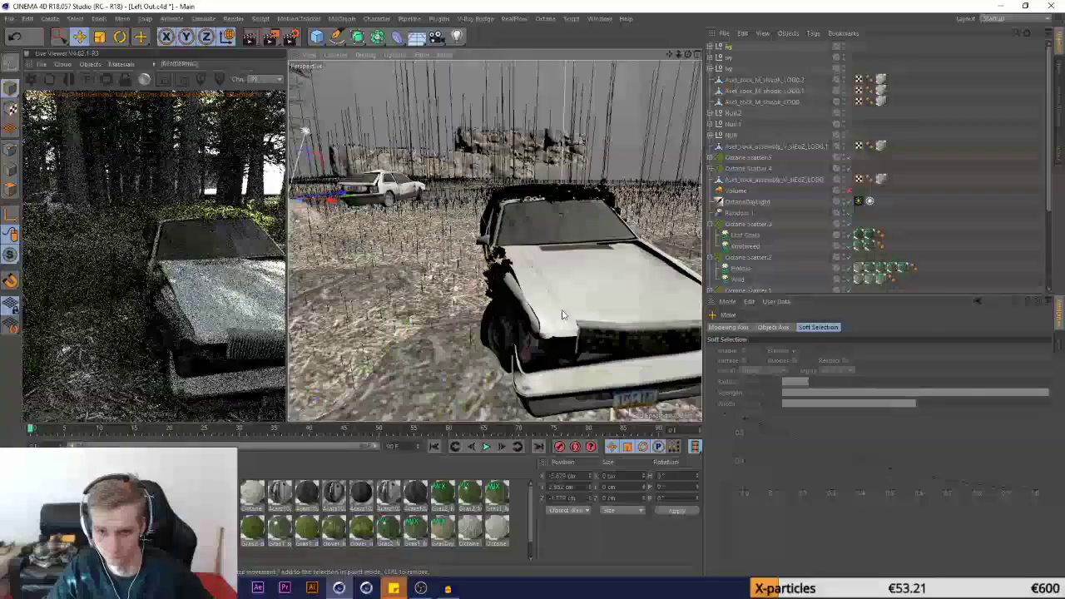
key("ctrl+shift+z")
key("ctrl+shift+z")
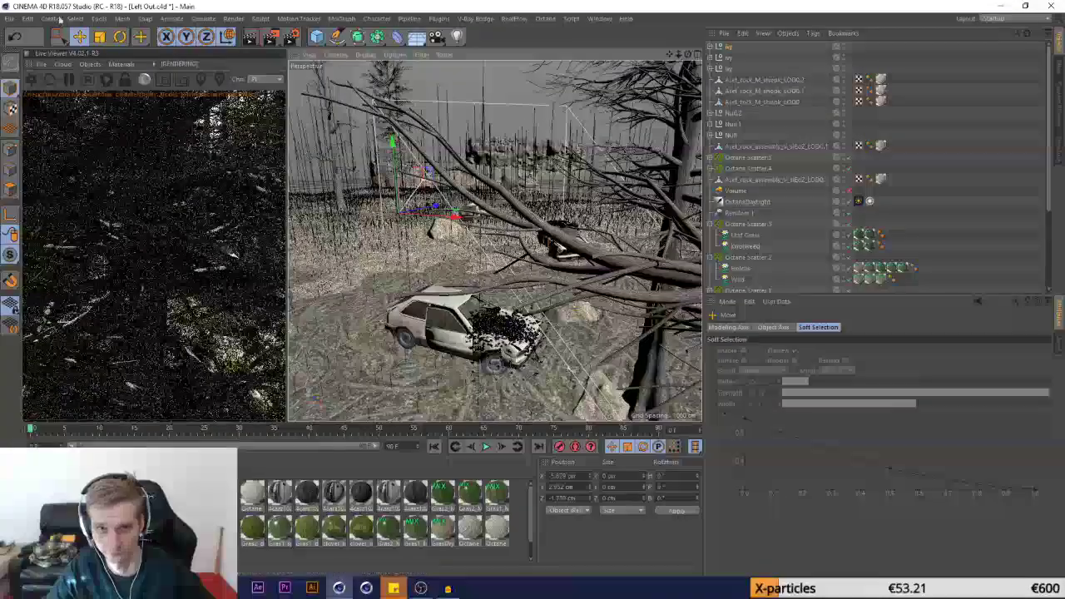
Save the forest scene and browse to the Cinema 4d Downloads folder on drive D to open a file
left_click(9, 18)
left_click(46, 111)
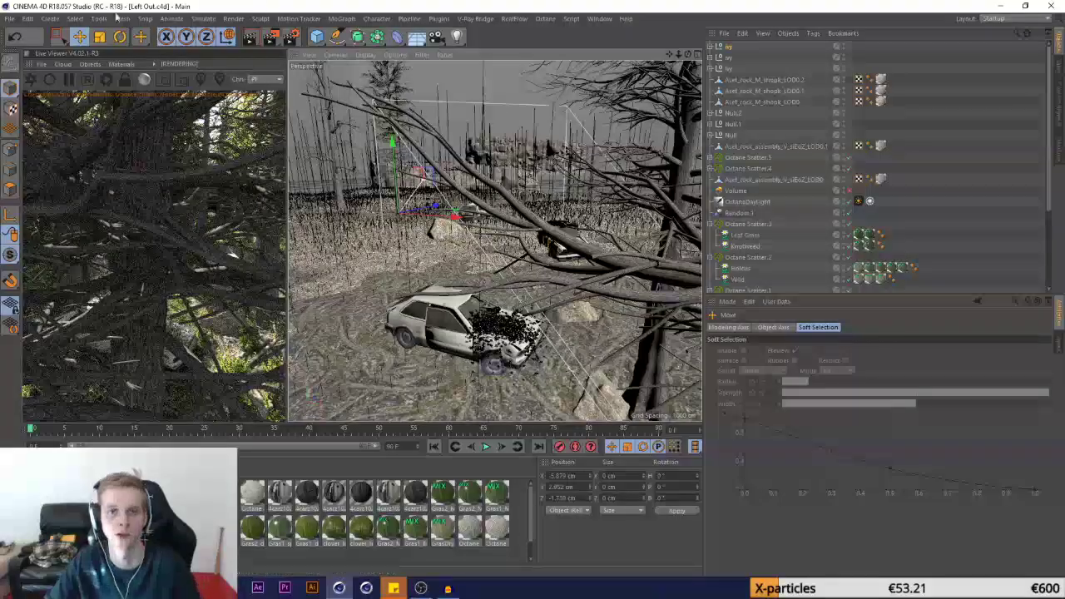
left_click(9, 18)
left_click(33, 47)
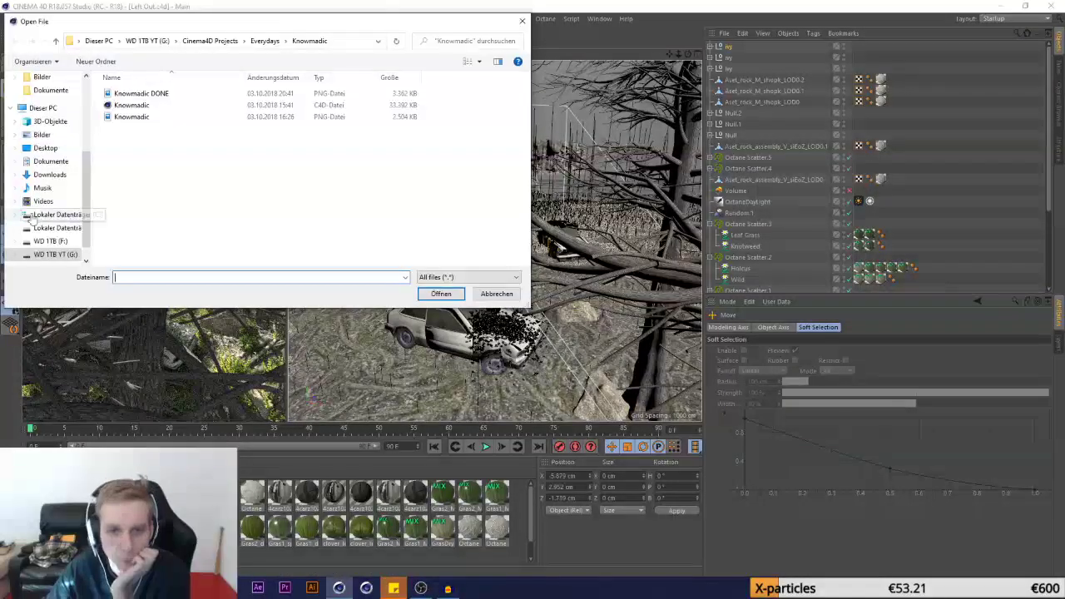
left_click(56, 227)
double_click(162, 175)
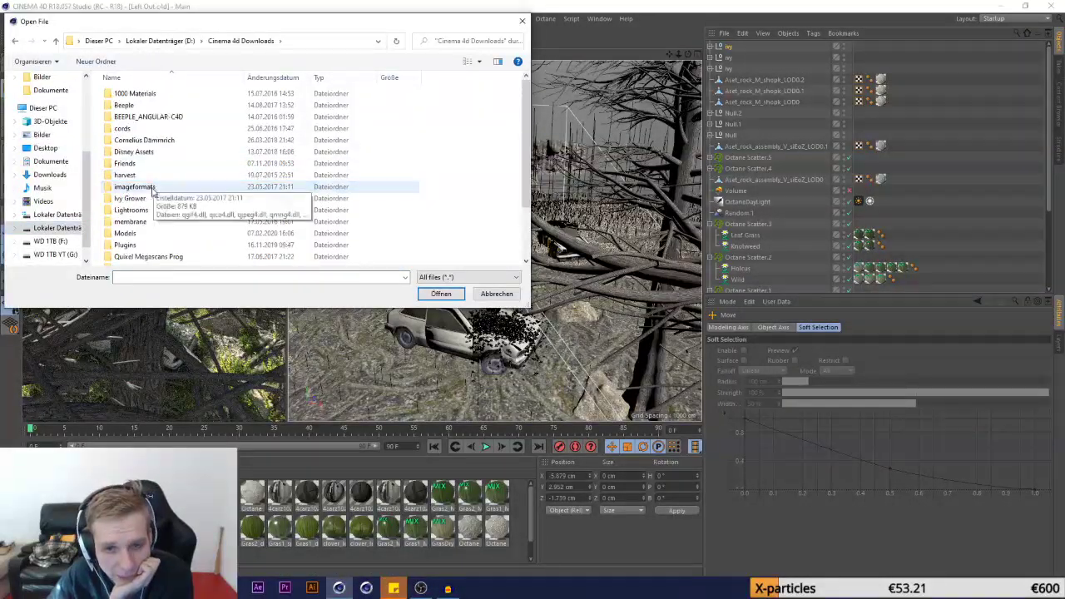
Open the KITBASH3D_WARZONE FBX file from the Models > Kitbash3d > Warzone folder
double_click(133, 233)
scroll(140, 233, "down", 2)
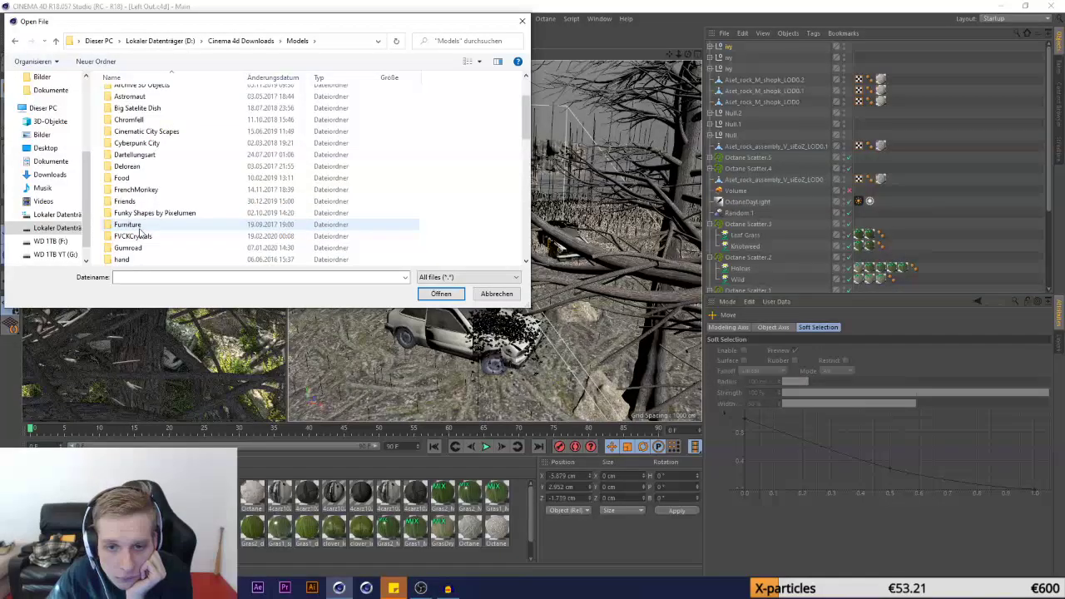
scroll(140, 234, "down", 1)
scroll(141, 234, "down", 2)
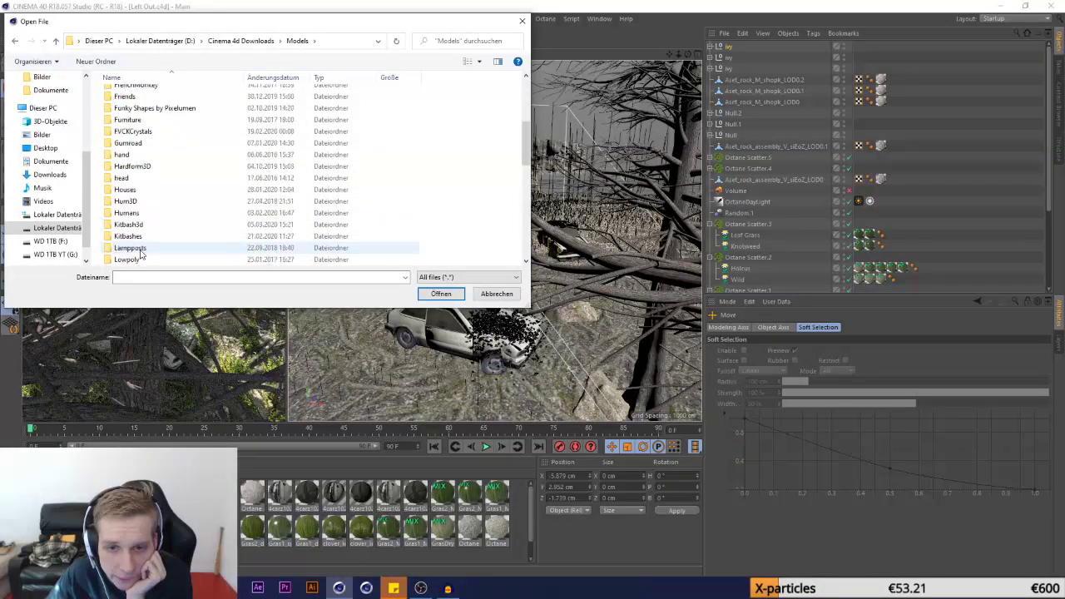
double_click(133, 225)
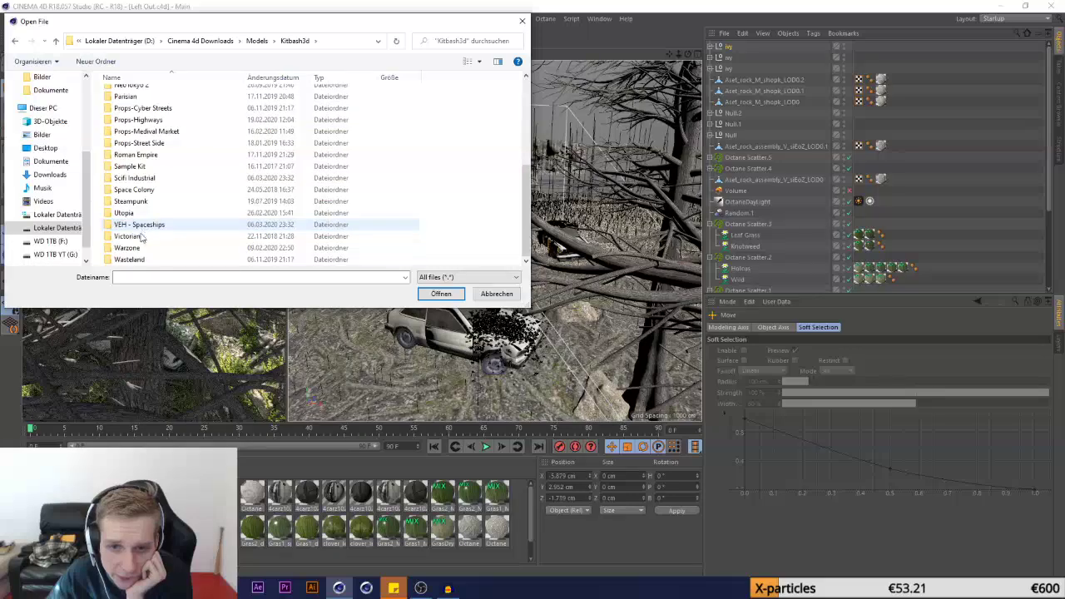
double_click(132, 248)
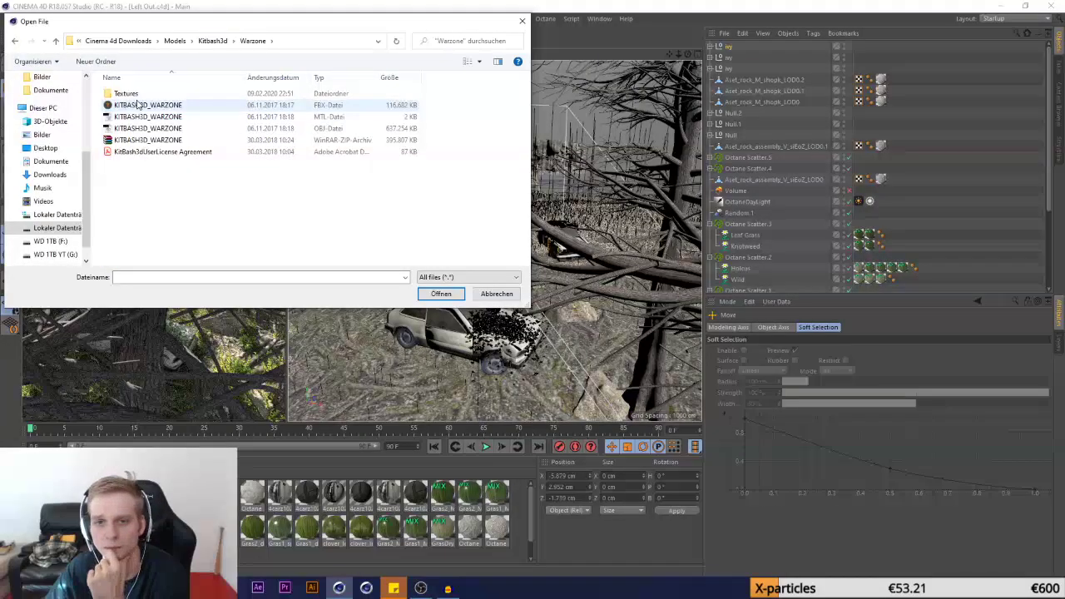
double_click(139, 105)
left_click(123, 258)
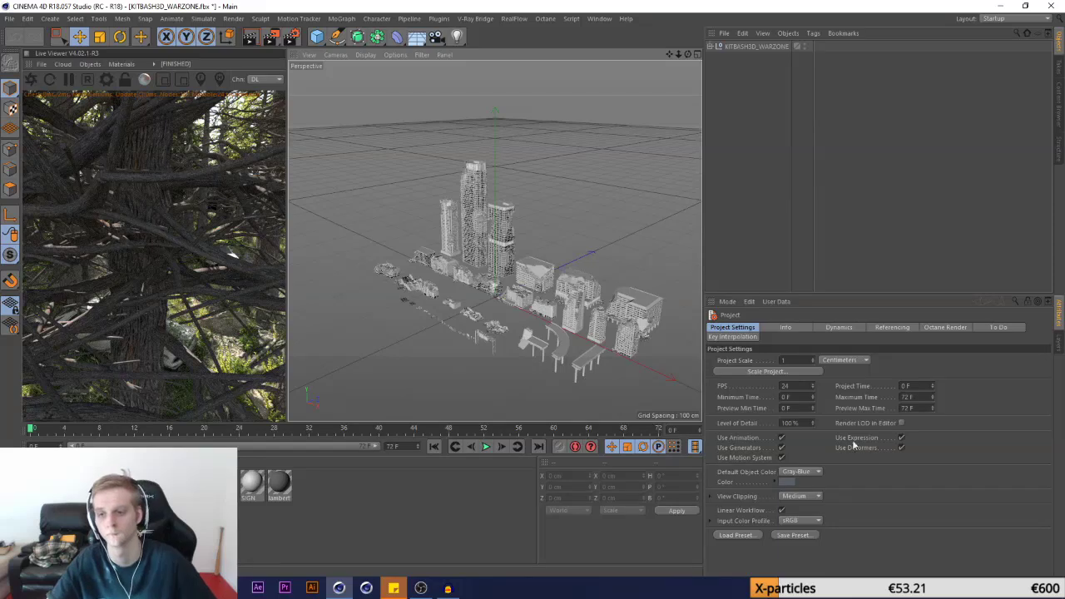
Find the road signs in the Warzone kit and copy sign_002 and sign_003 from the details group
scroll(449, 331, "up", 5)
scroll(524, 373, "up", 3)
scroll(547, 330, "down", 2)
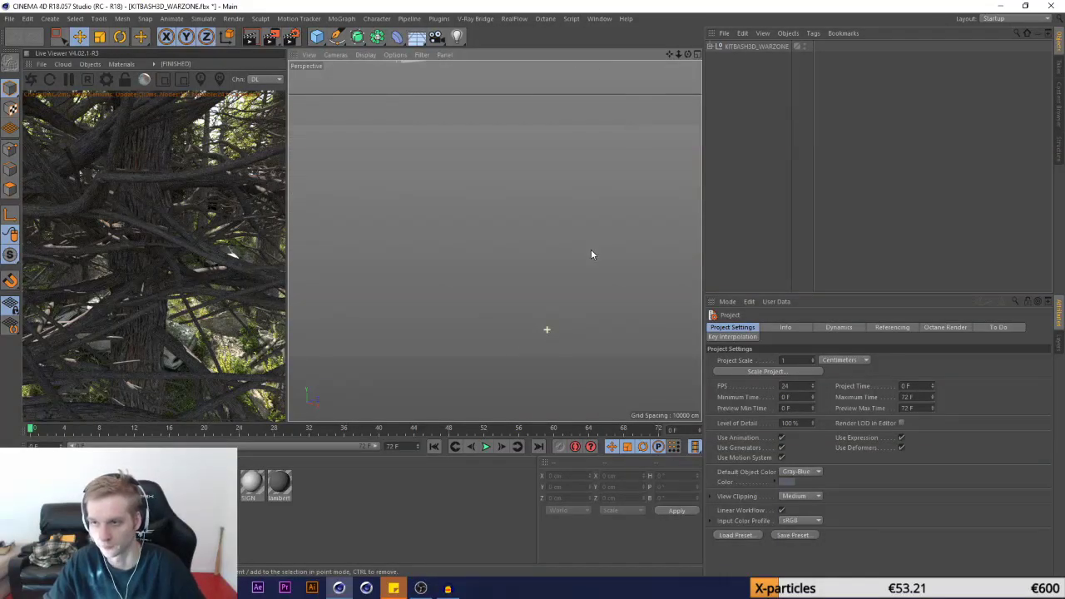
left_click_drag(679, 55, 649, 54)
scroll(455, 130, "up", 4)
scroll(455, 130, "up", 2)
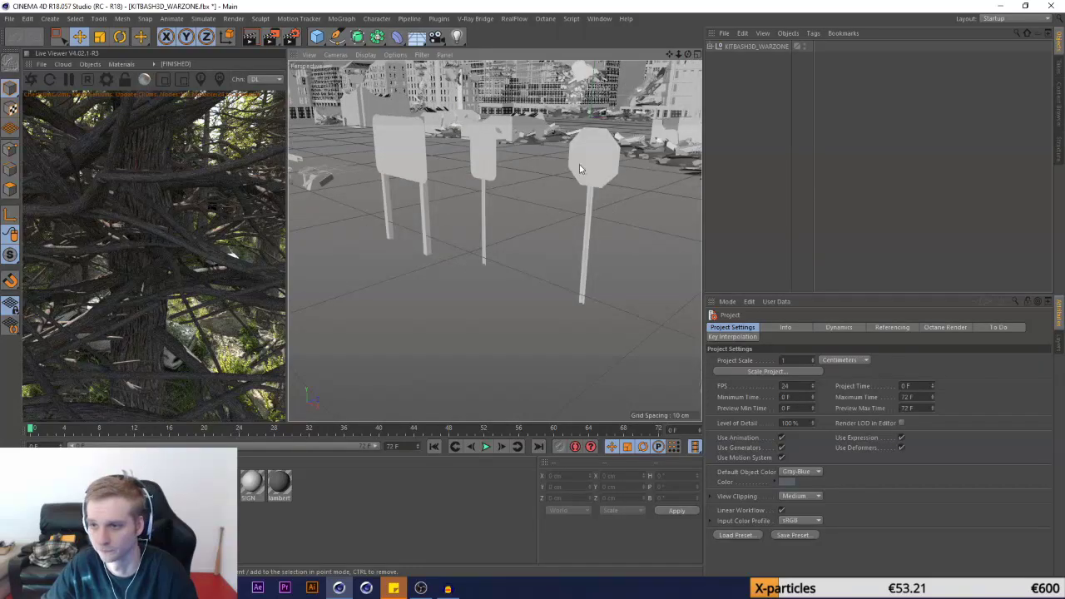
left_click(593, 162)
left_click(714, 47)
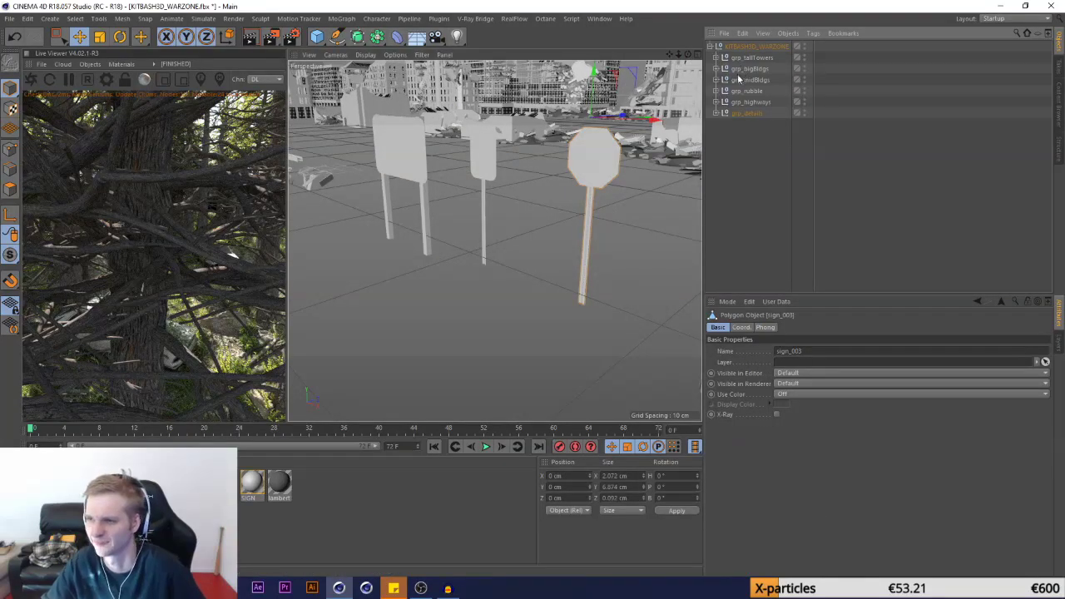
left_click(719, 113)
left_click(479, 158)
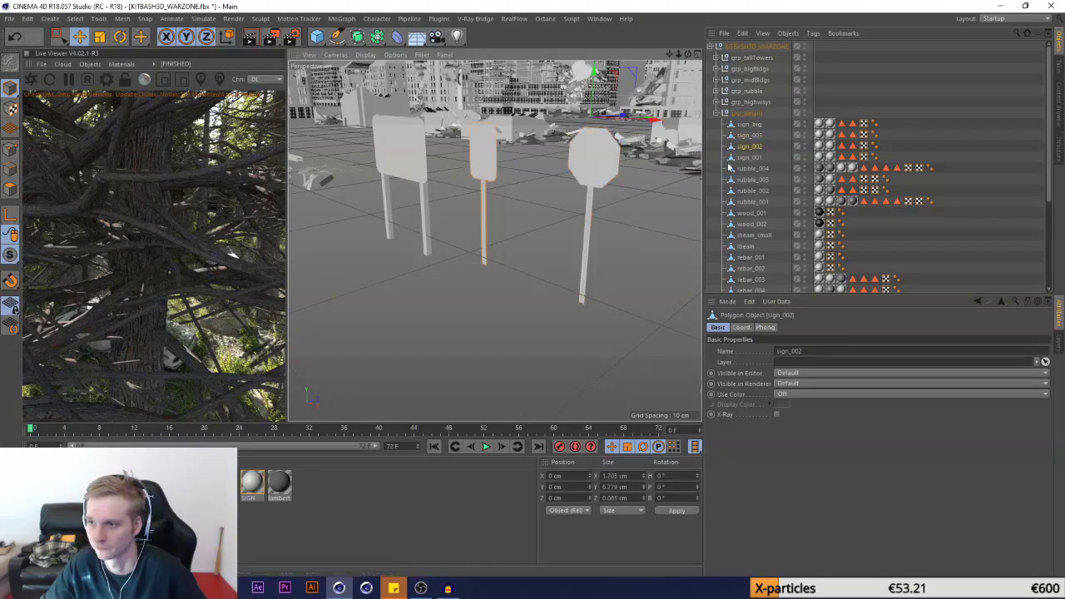
left_click(749, 135, "ctrl")
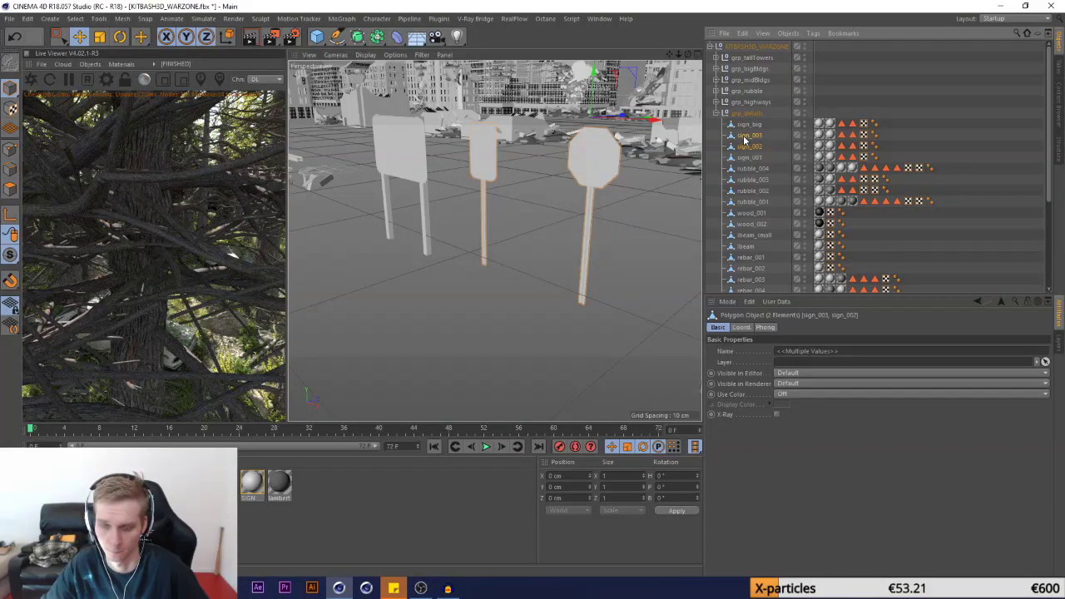
Switch back to the Left Out.c4d project and paste the two copied signs into it
left_click(608, 18)
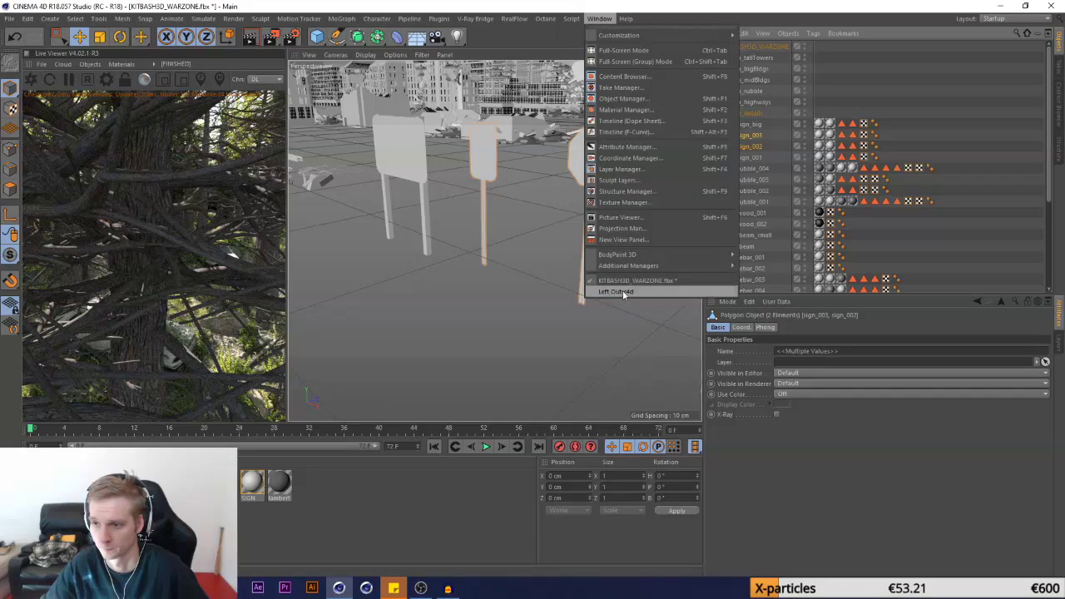
left_click(736, 283)
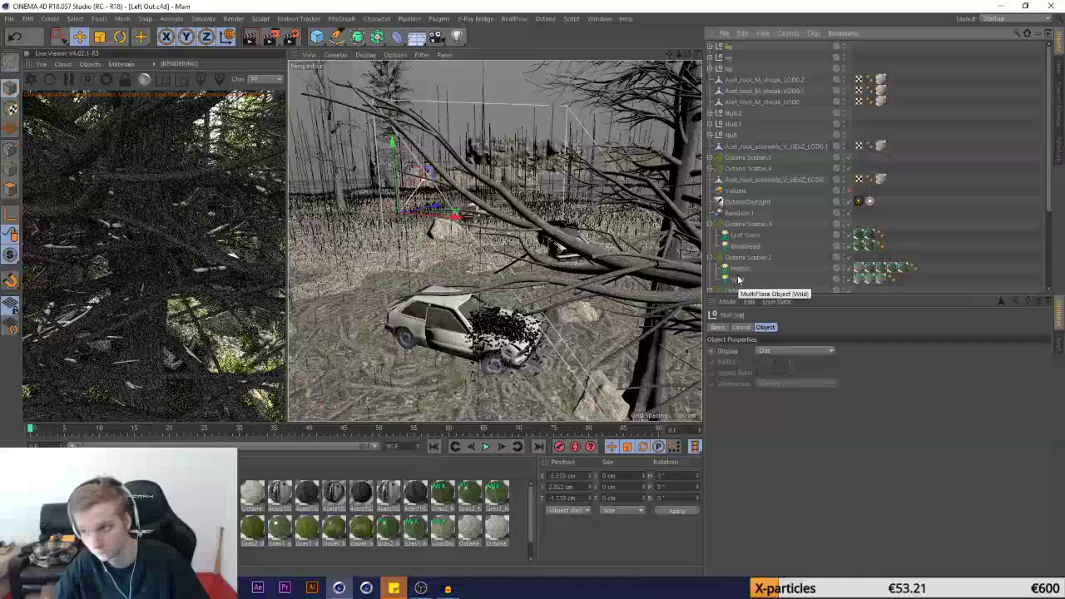
left_click(972, 143)
key("ctrl+v")
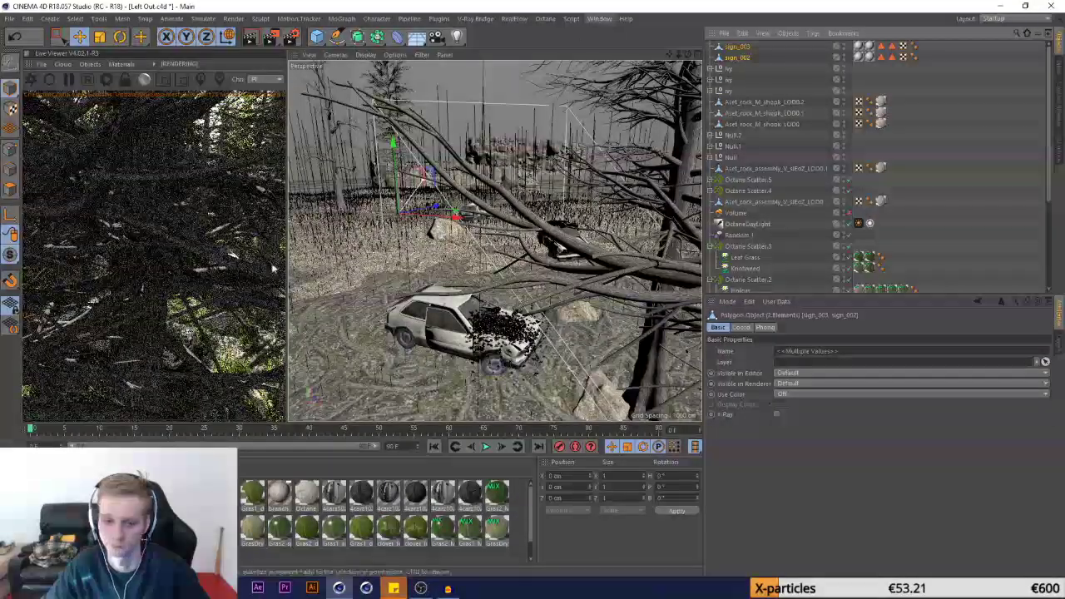
Create a new Octane diffuse material for the signs and open its diffuse channel for editing
left_click(33, 493)
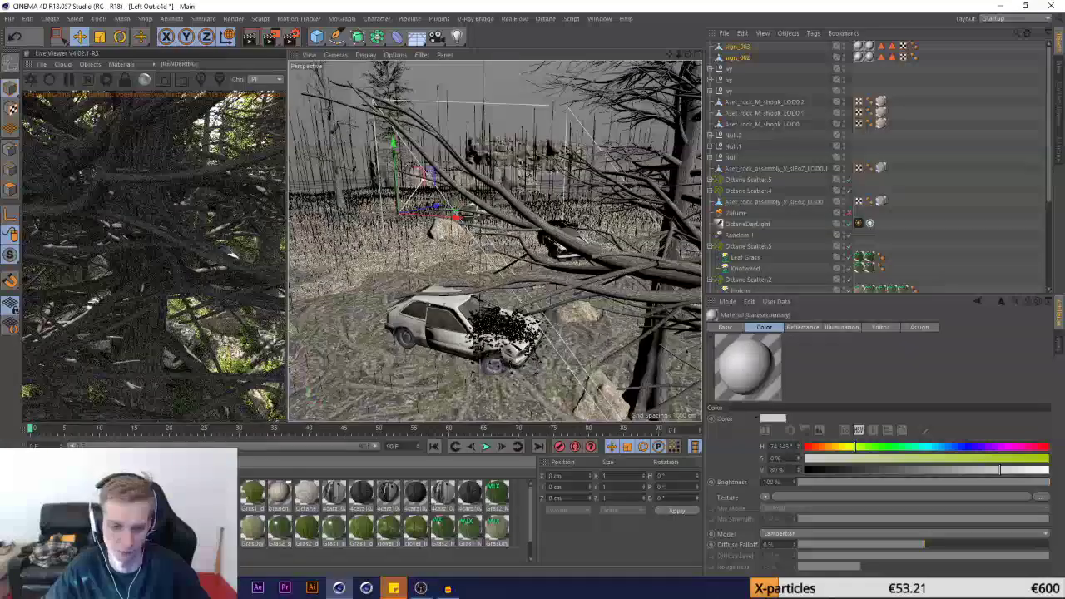
left_click(45, 463)
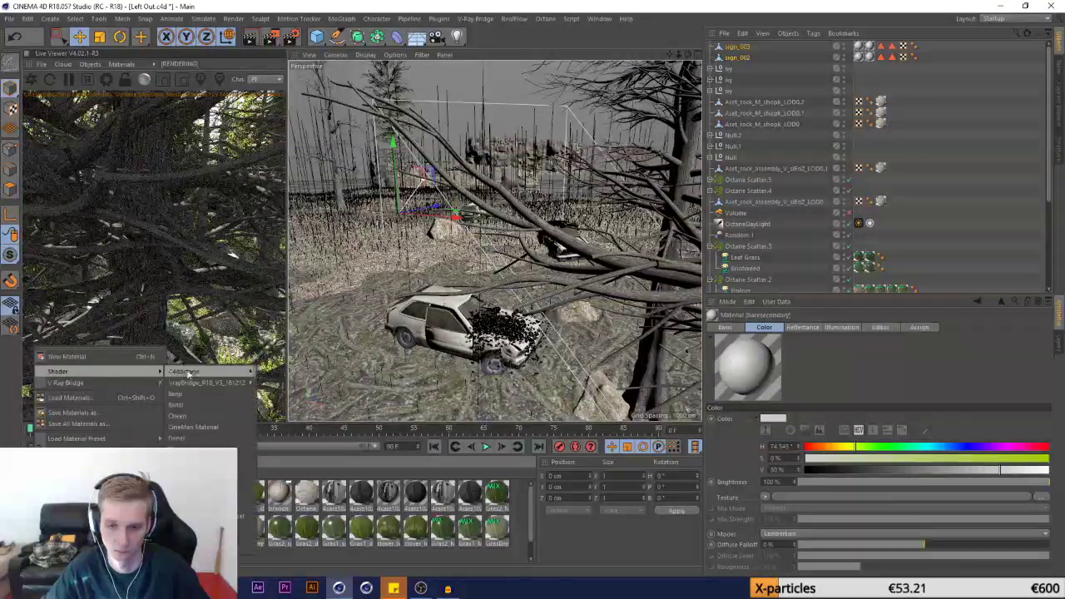
left_click(282, 385)
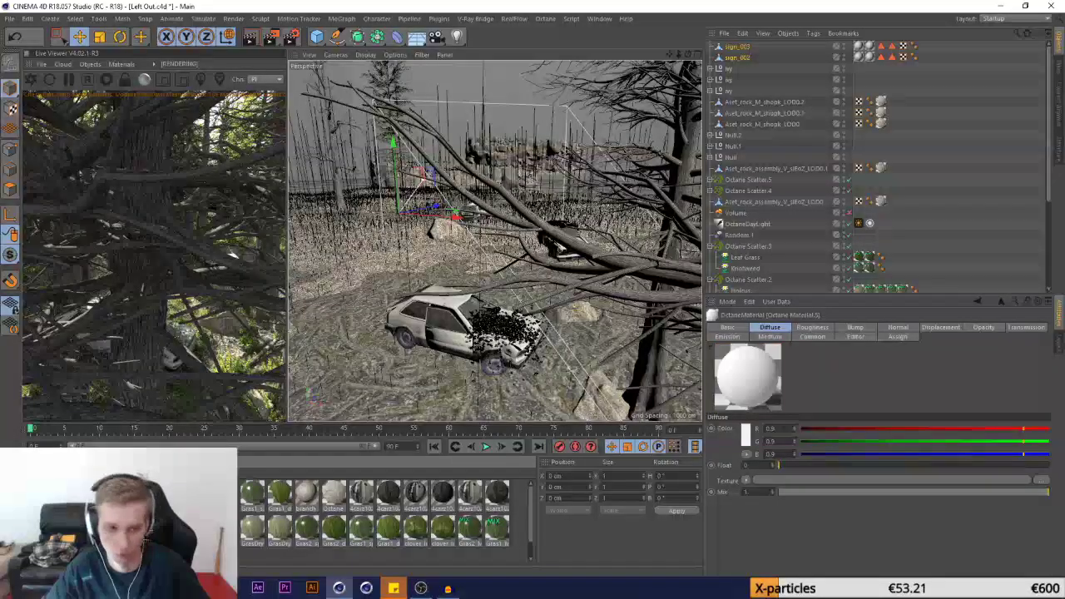
double_click(34, 493)
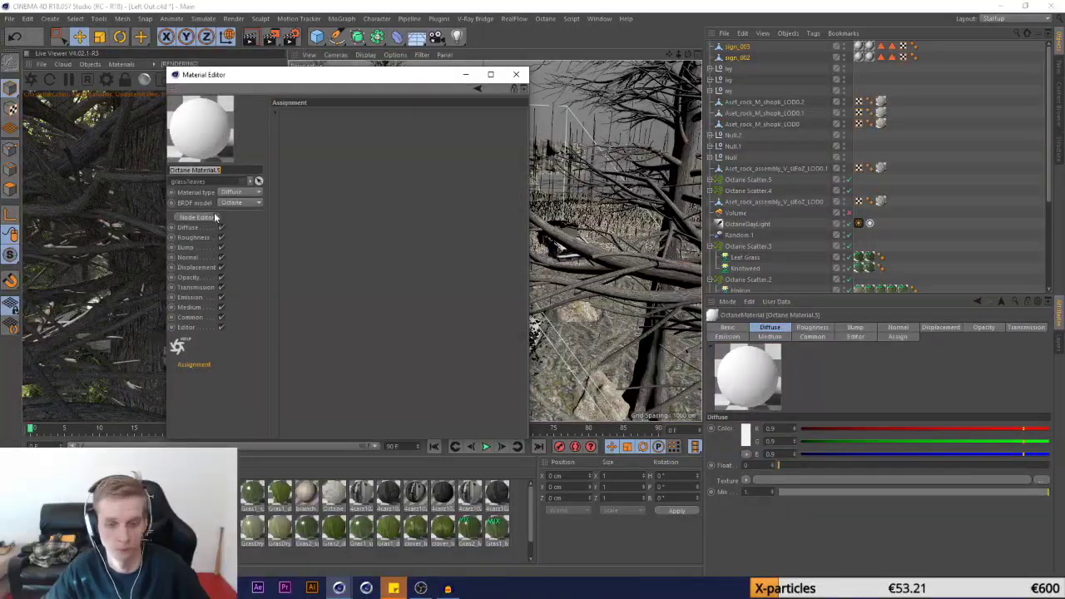
left_click(189, 228)
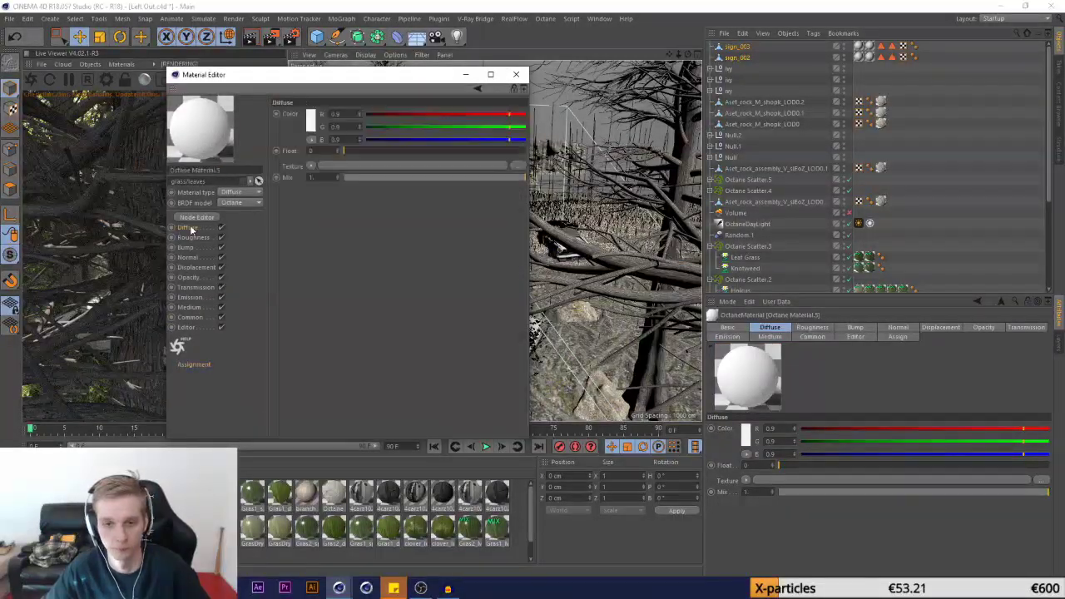
Start loading an image into the diffuse texture and browse to Kitbash3d > Warzone > Textures > Textures
left_click(310, 170)
left_click(315, 186)
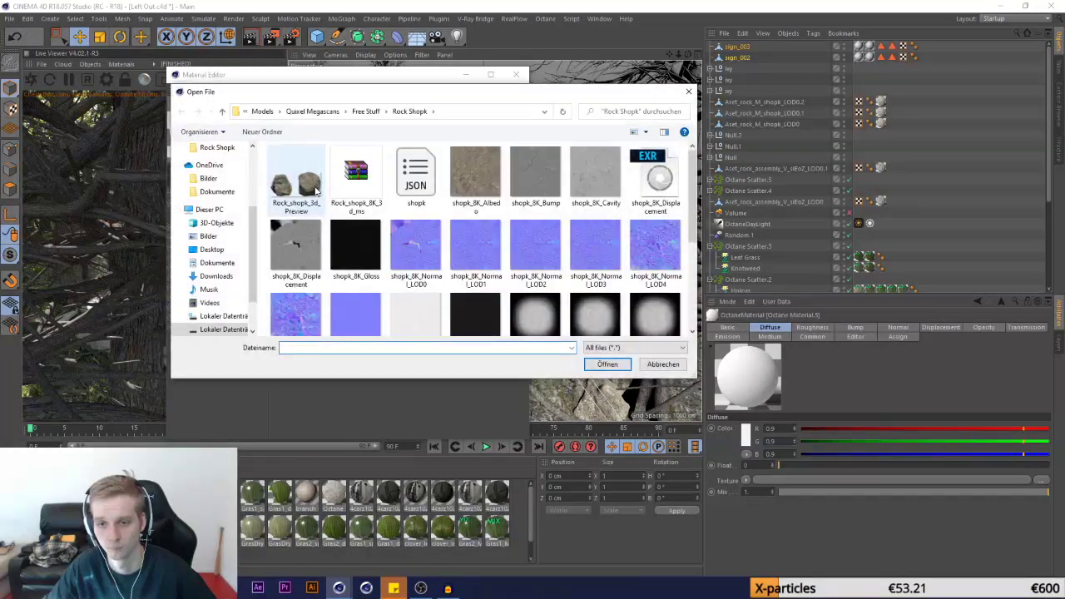
left_click(232, 330)
double_click(318, 249)
scroll(318, 254, "down", 2)
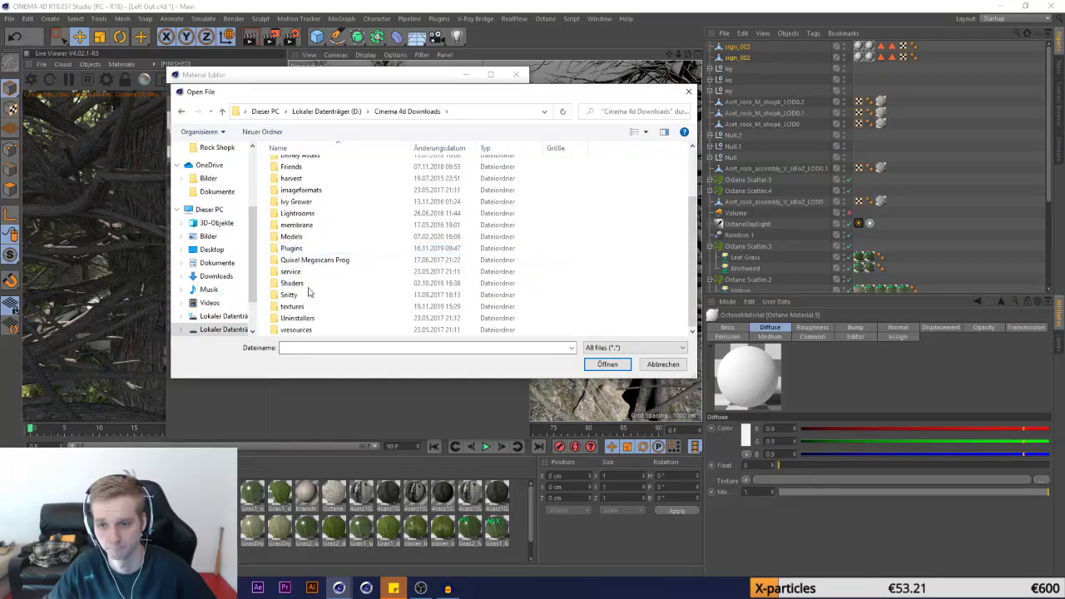
double_click(305, 239)
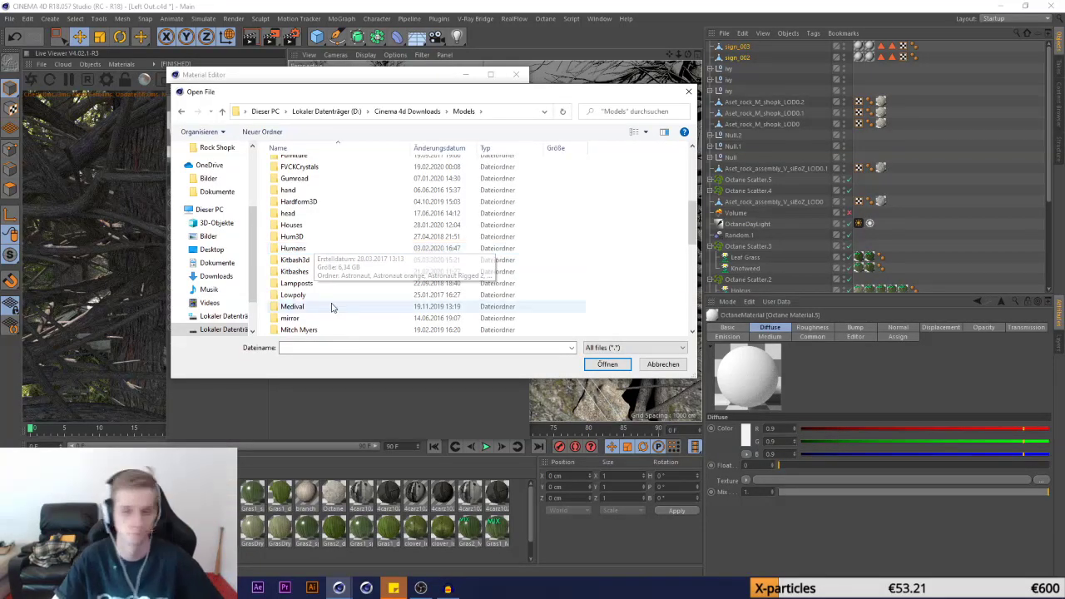
scroll(326, 291, "down", 2)
scroll(326, 291, "up", 2)
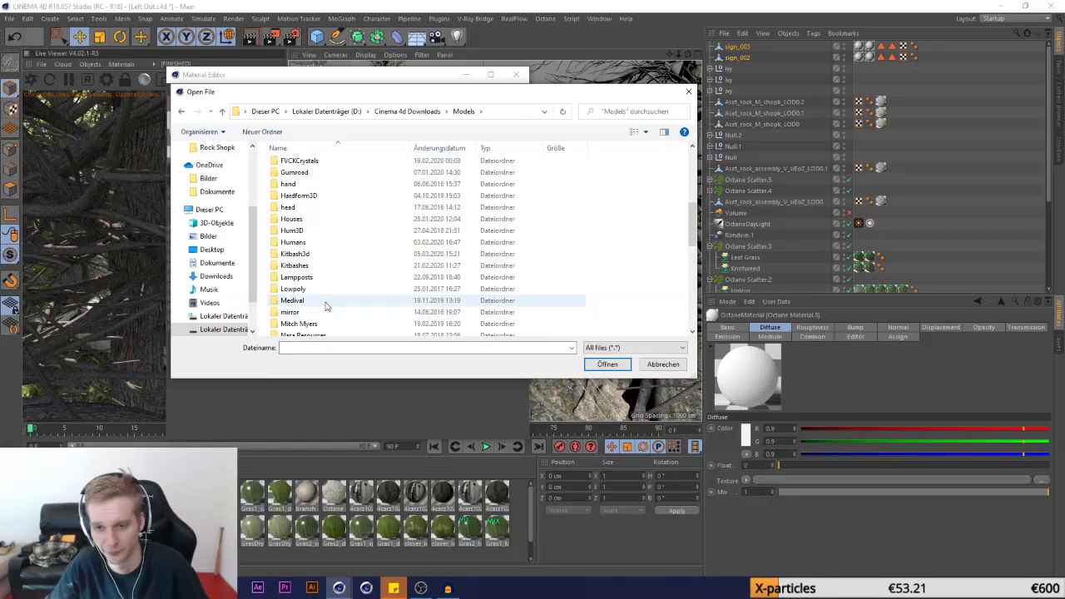
left_click(307, 266)
double_click(307, 256)
scroll(309, 275, "down", 5)
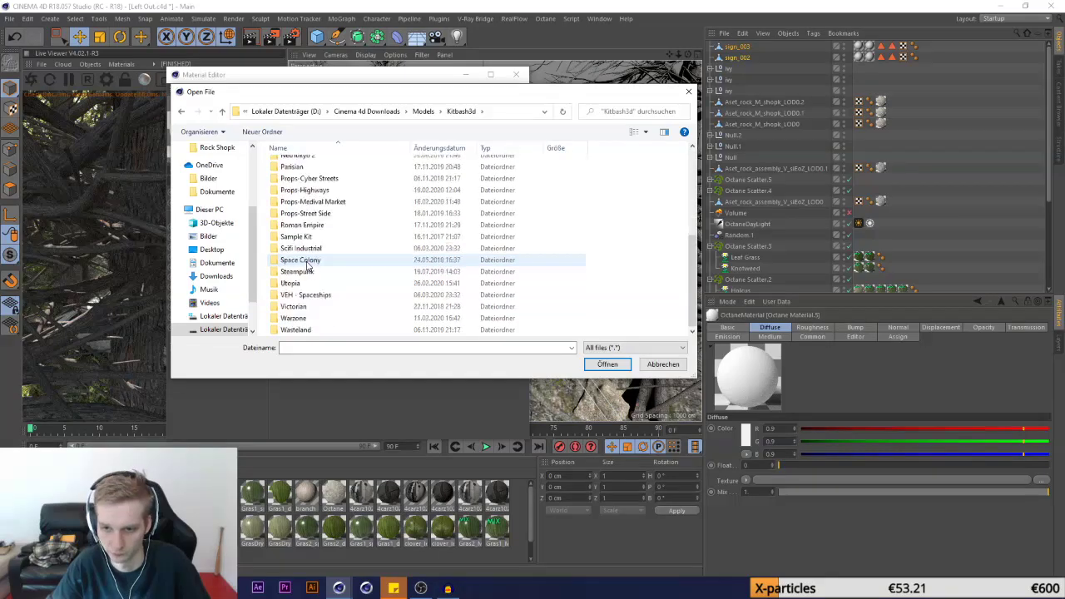
double_click(317, 319)
double_click(306, 165)
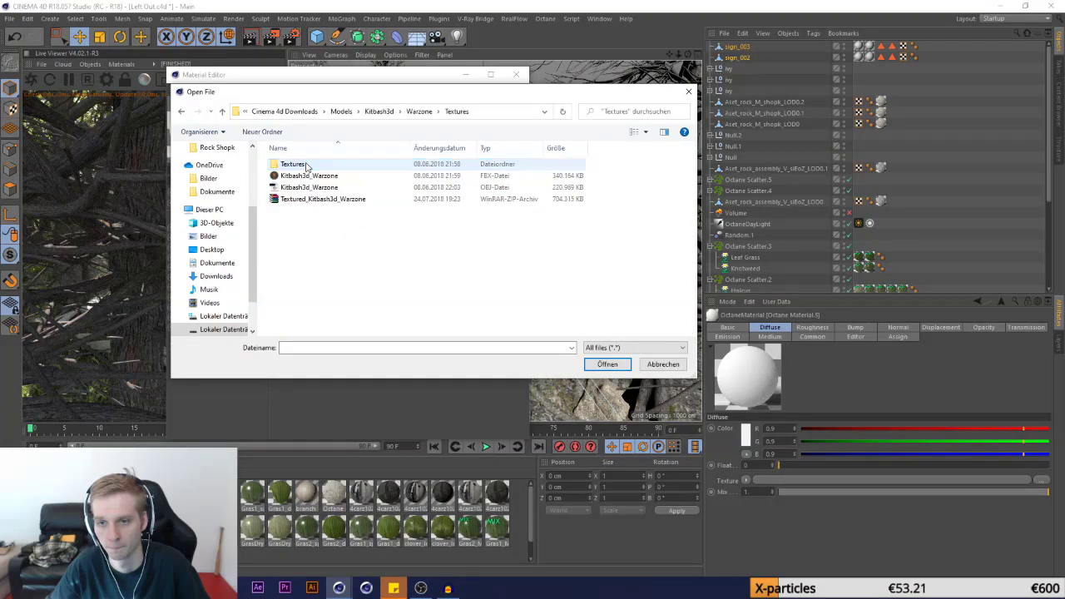
double_click(307, 165)
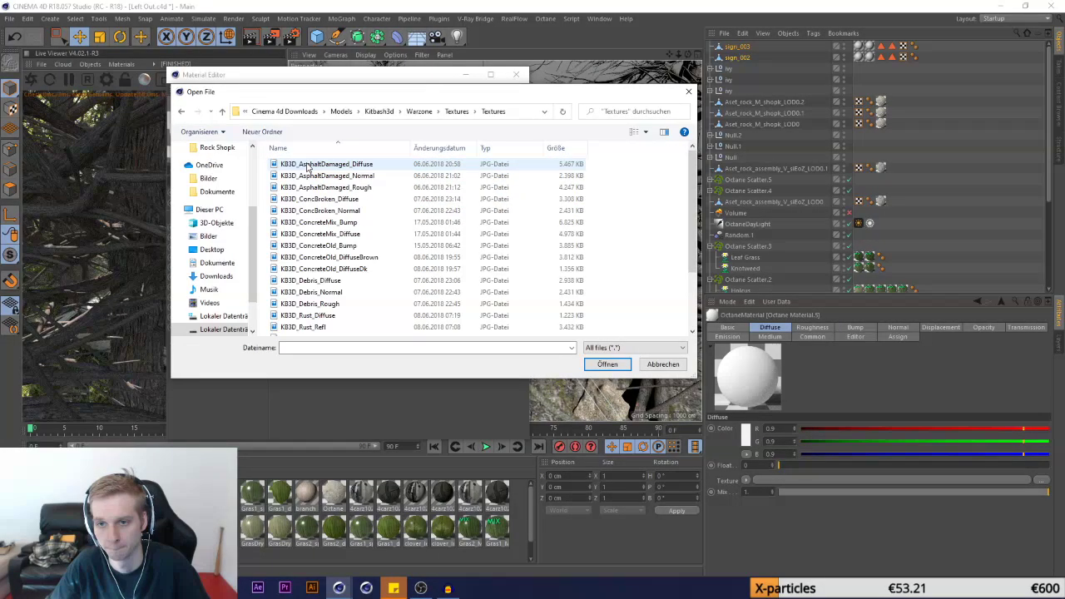
Show the texture files as thumbnails and load KB3D_WZSigns_Diffuse as the material's diffuse texture
left_click(645, 131)
left_click(693, 65)
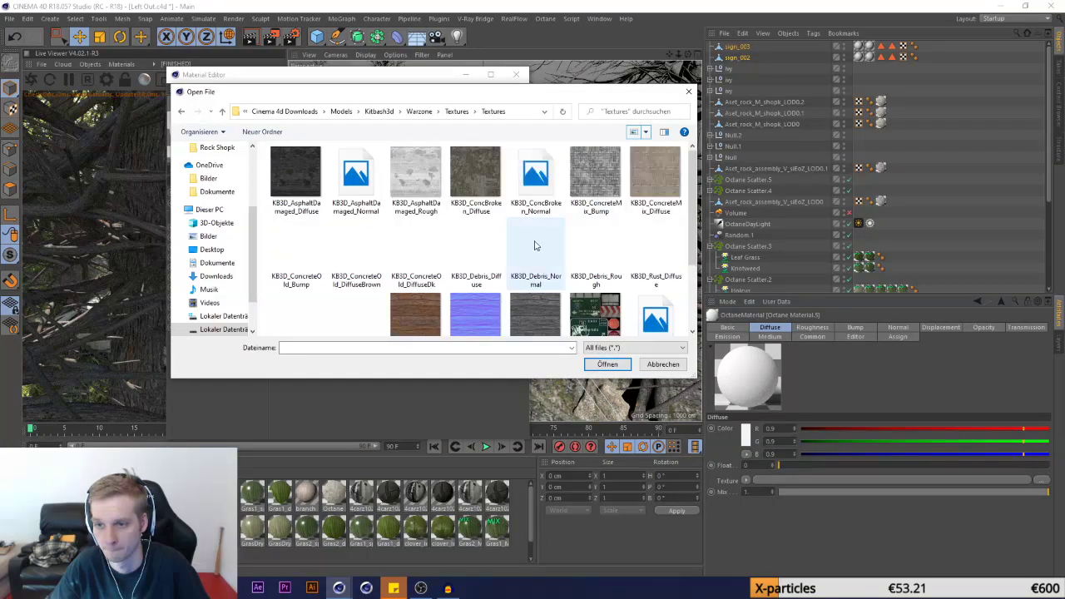
left_click_drag(692, 271, 693, 276)
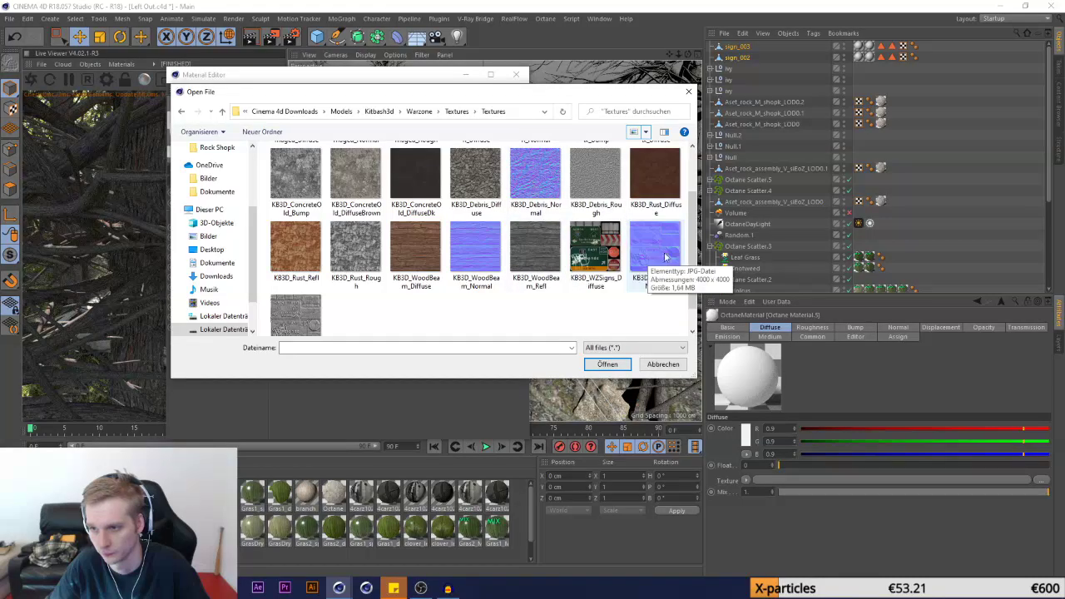
mouse_move(692, 246)
left_mouse_down()
mouse_move(688, 193)
mouse_move(688, 265)
left_mouse_up()
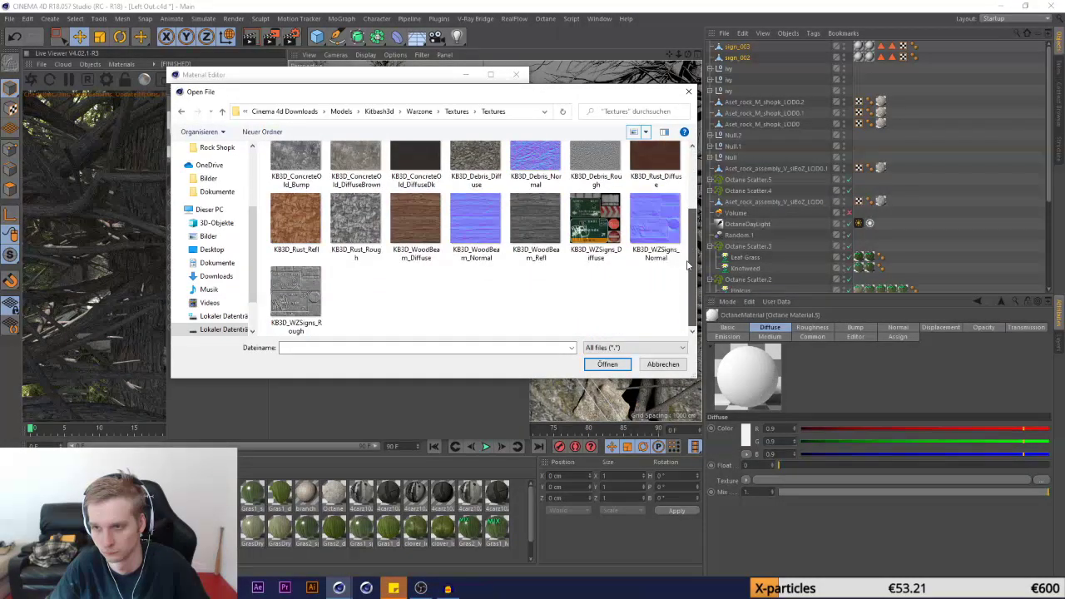
double_click(596, 226)
left_click(546, 332)
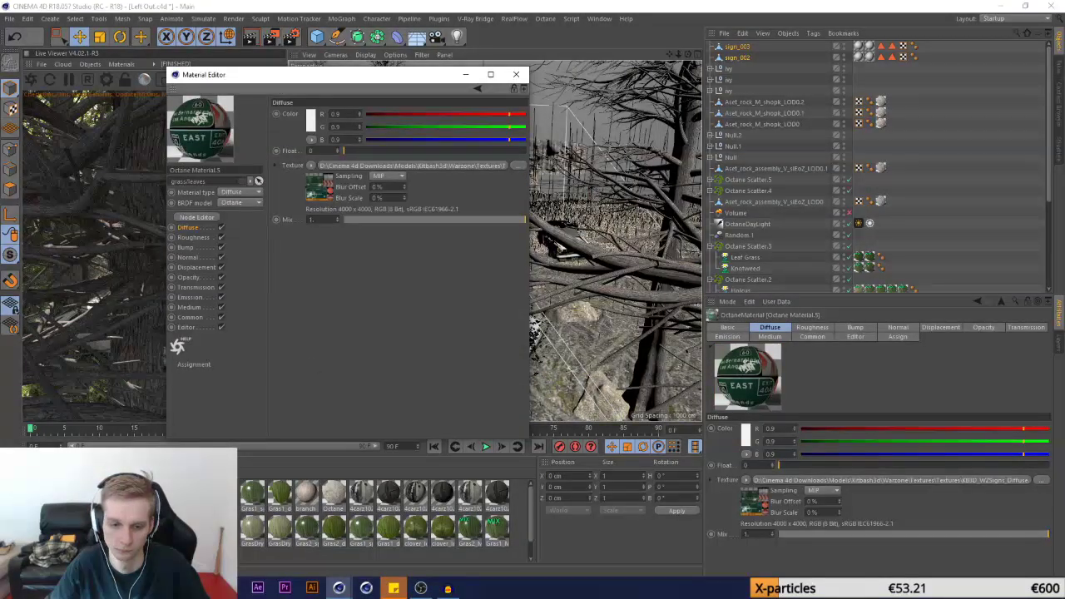
Uncover the object list from the material editor and reposition sign_002 on the ground beside the bare tree
left_click_drag(281, 75, 786, 117)
scroll(433, 244, "up", 5)
scroll(432, 244, "down", 1)
left_click(738, 59)
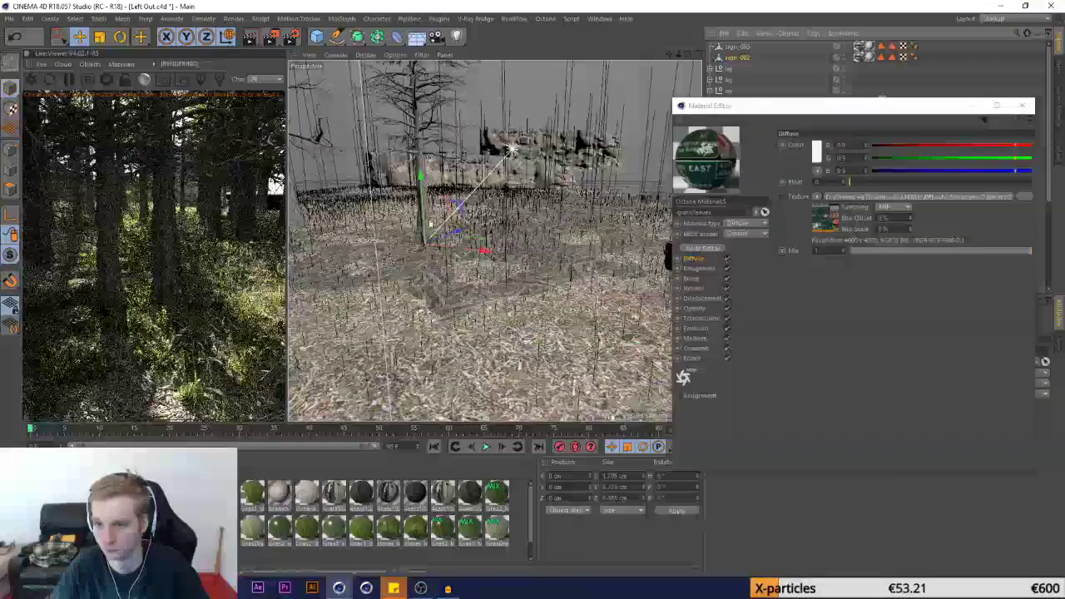
scroll(435, 291, "down", 5)
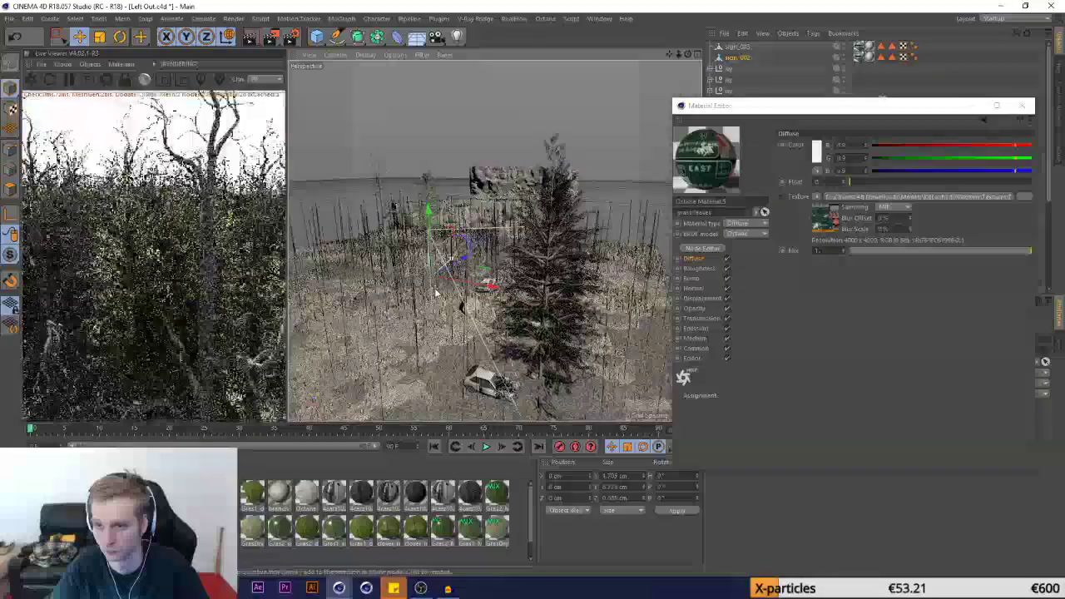
scroll(435, 290, "down", 8)
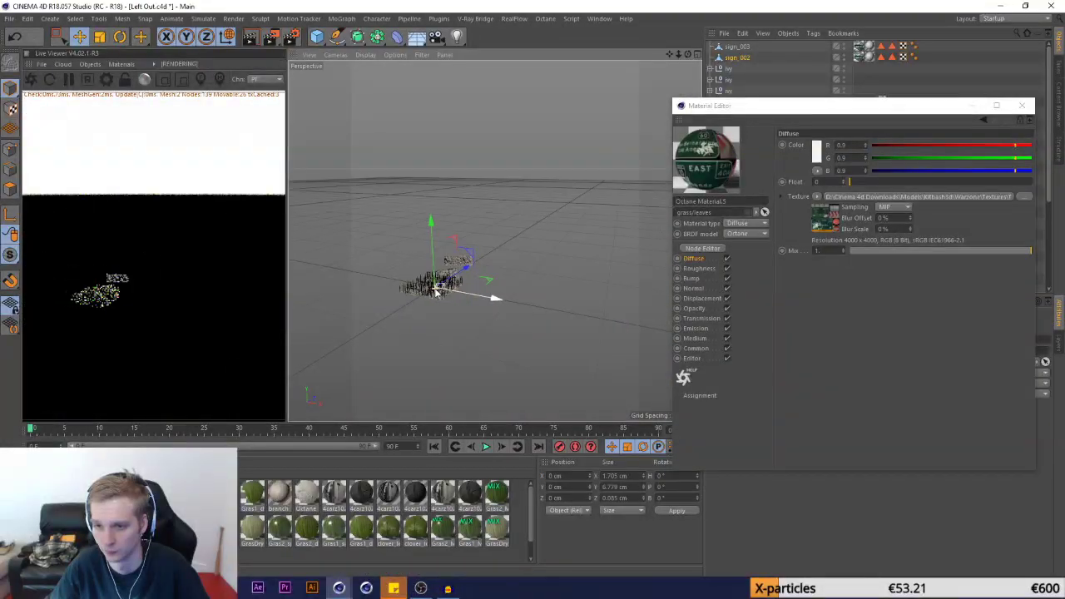
scroll(434, 290, "up", 12)
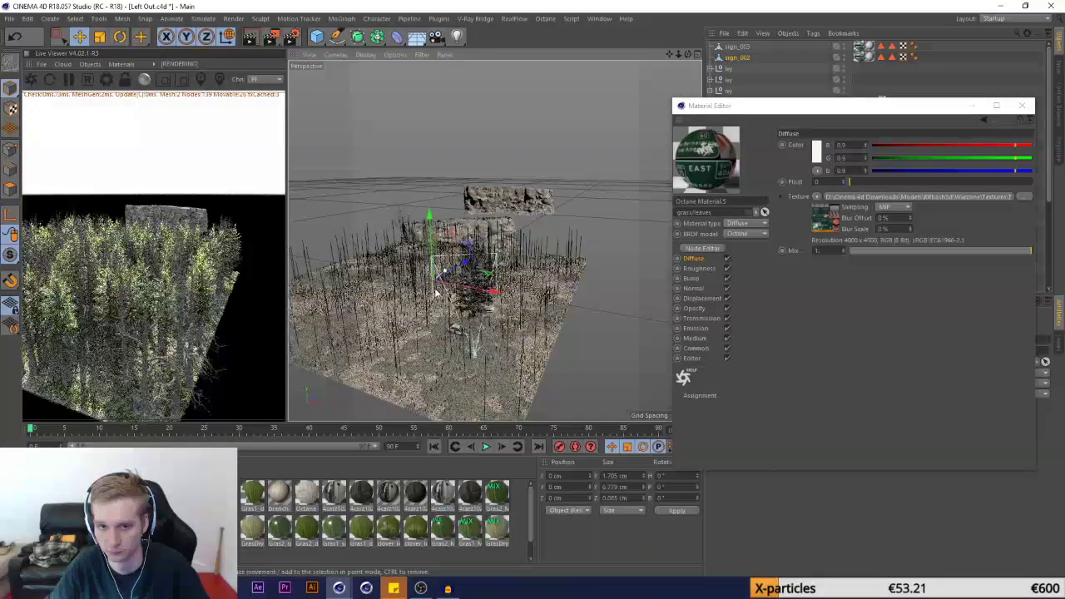
scroll(435, 291, "up", 10)
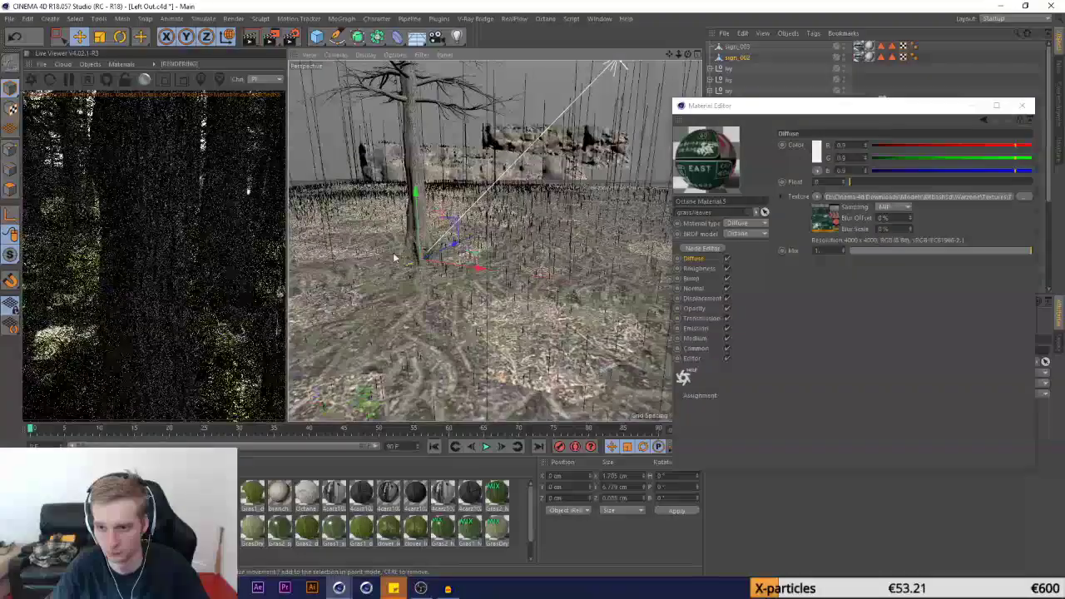
scroll(467, 287, "up", 6)
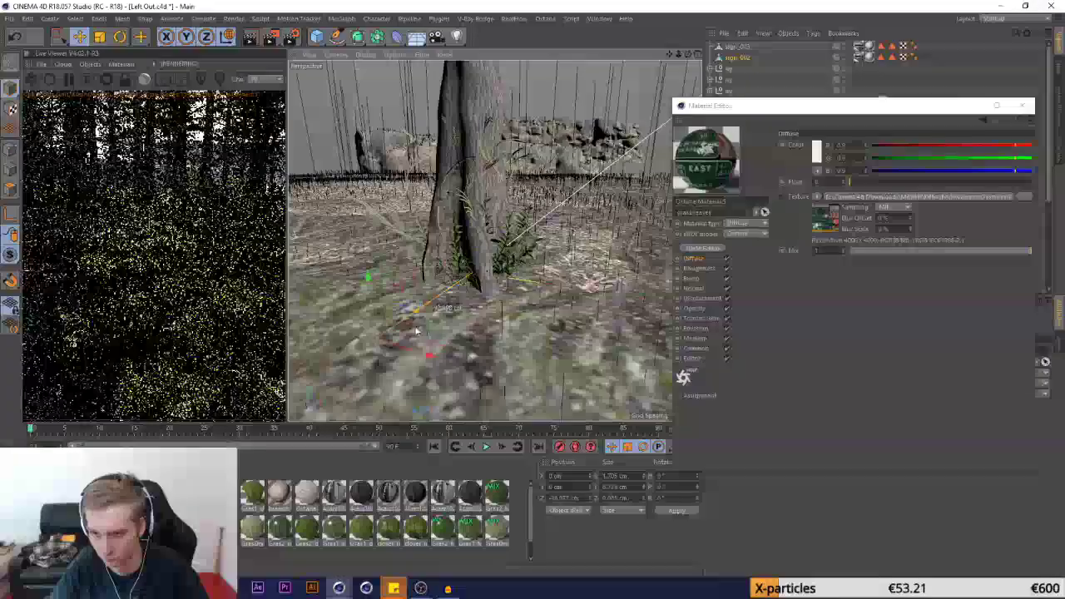
scroll(422, 323, "down", 5)
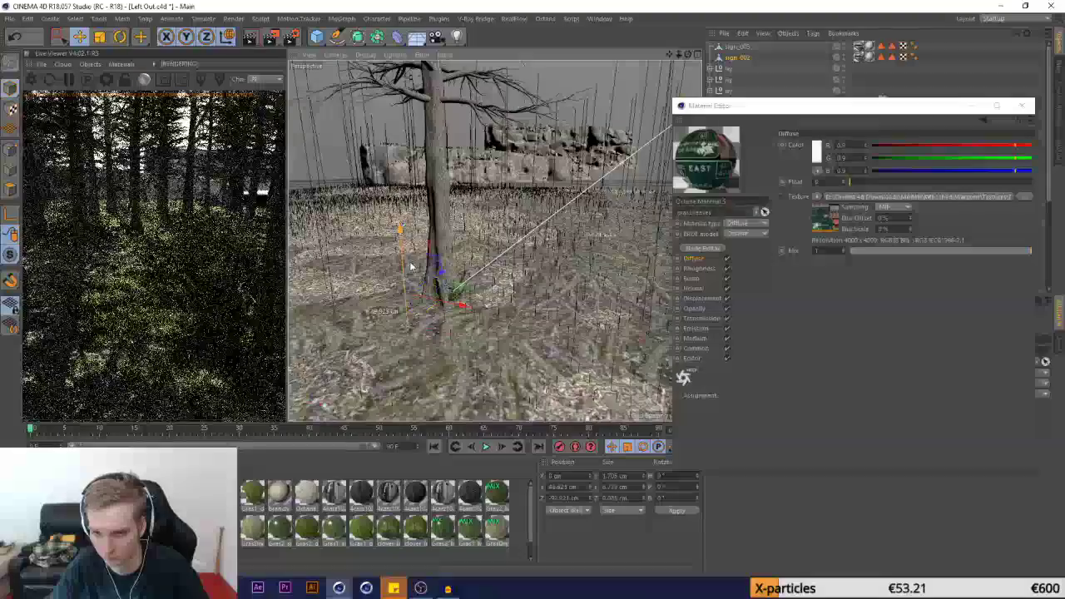
Move sign_003 onto the ground in front of the bare tree and shift sign_002 next to it
left_click(738, 46)
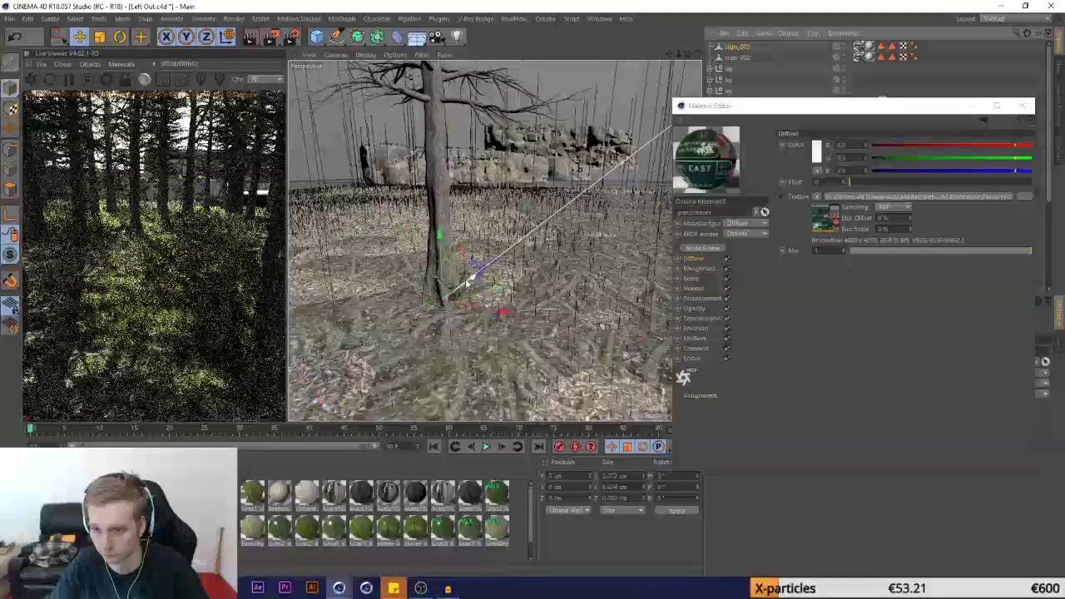
left_click_drag(468, 283, 451, 294)
key("l")
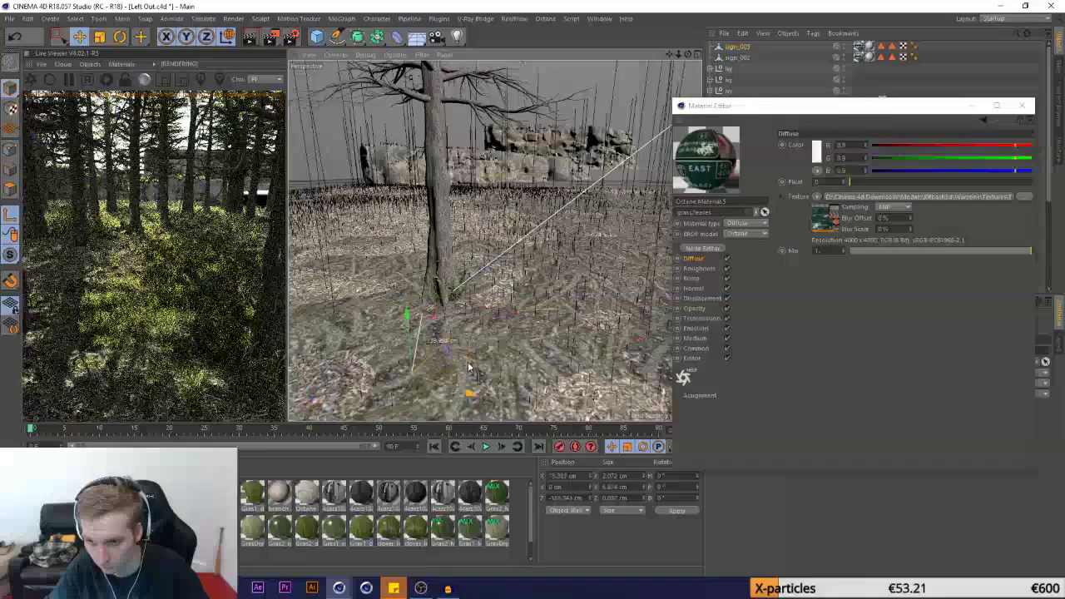
left_click(736, 57)
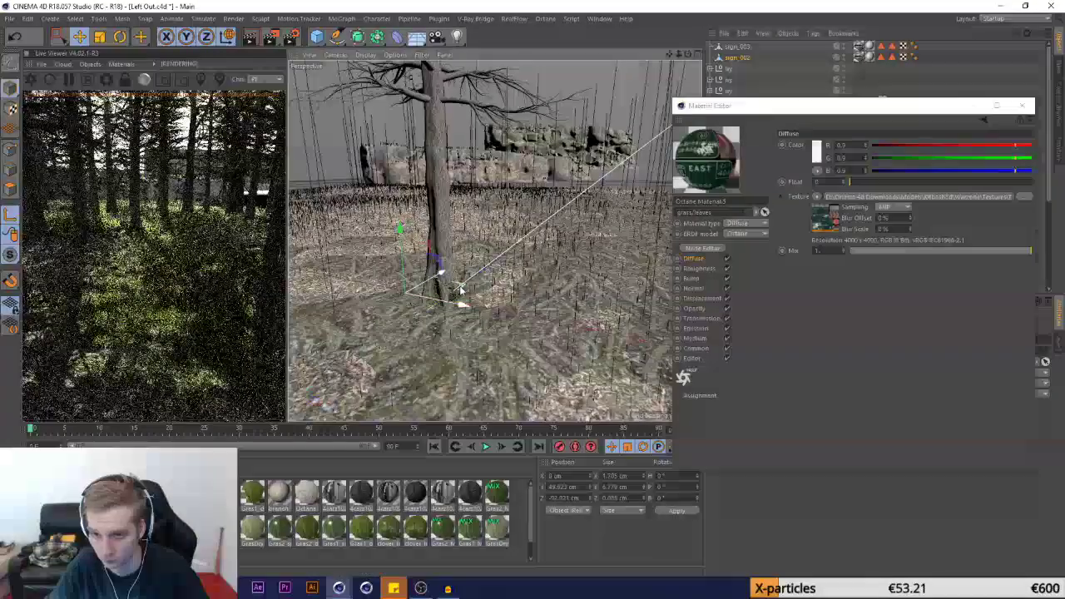
left_click_drag(441, 343, 438, 346)
key("l")
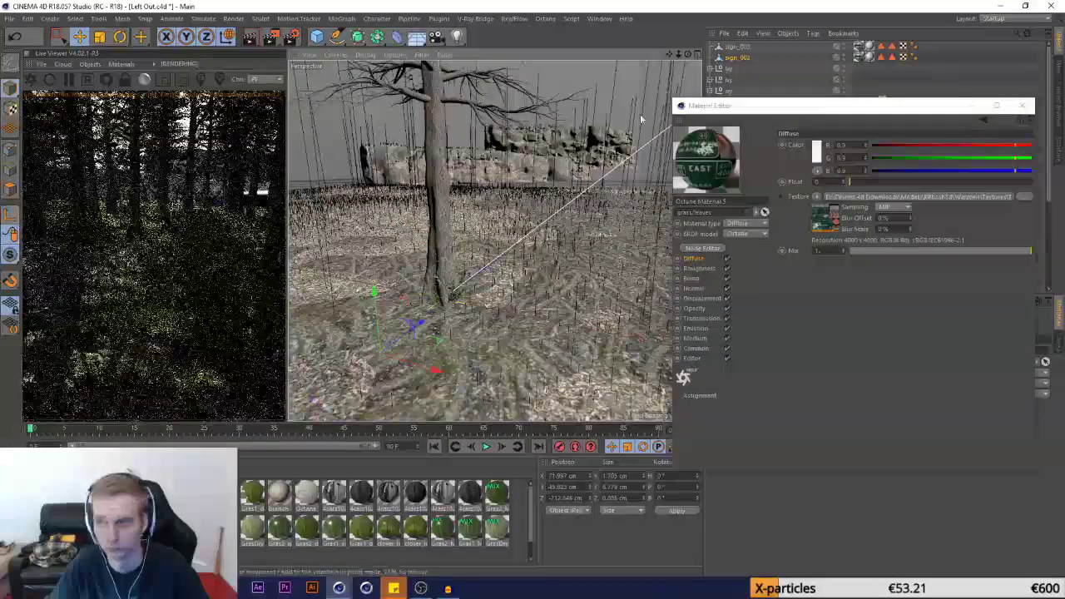
Select both sign_003 and sign_002, close the material editor and set their scale to 10 on all axes
left_click(737, 47, "ctrl")
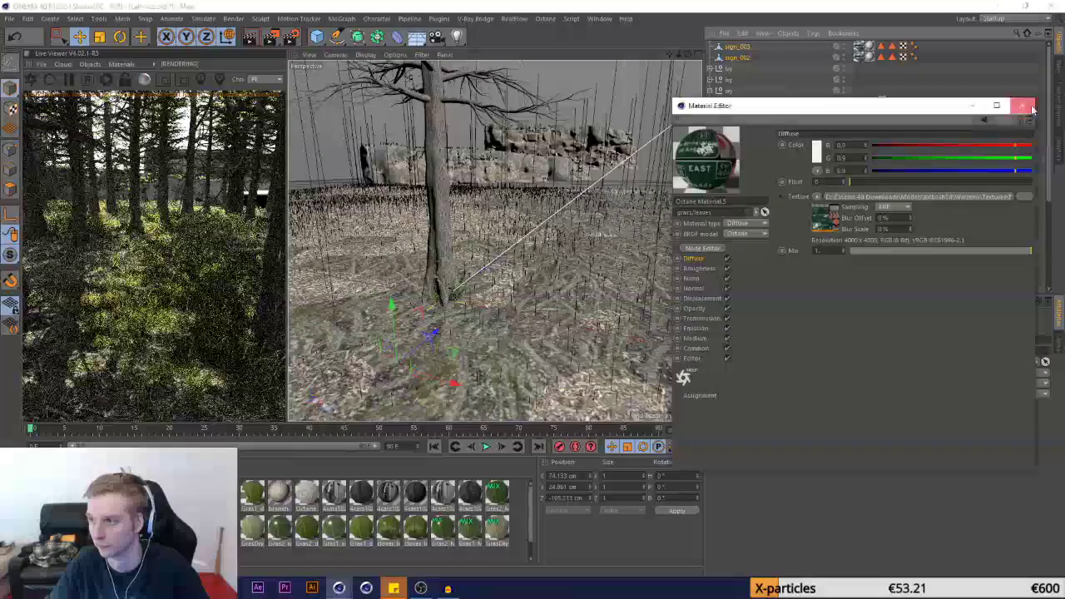
left_click(741, 327)
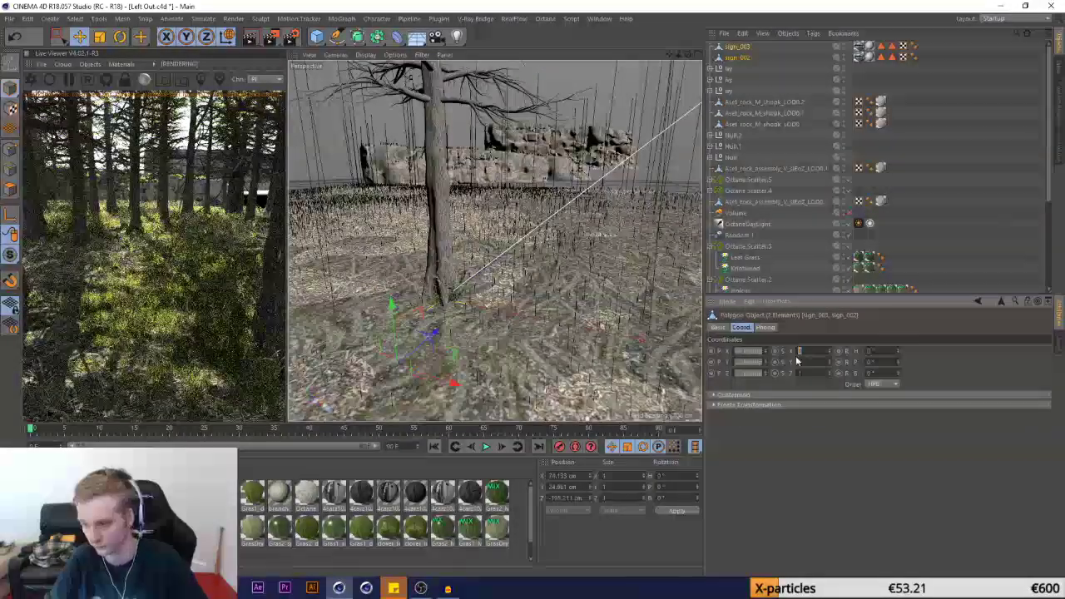
key("Tab")
type("10")
key("Tab")
type("10")
key("Return")
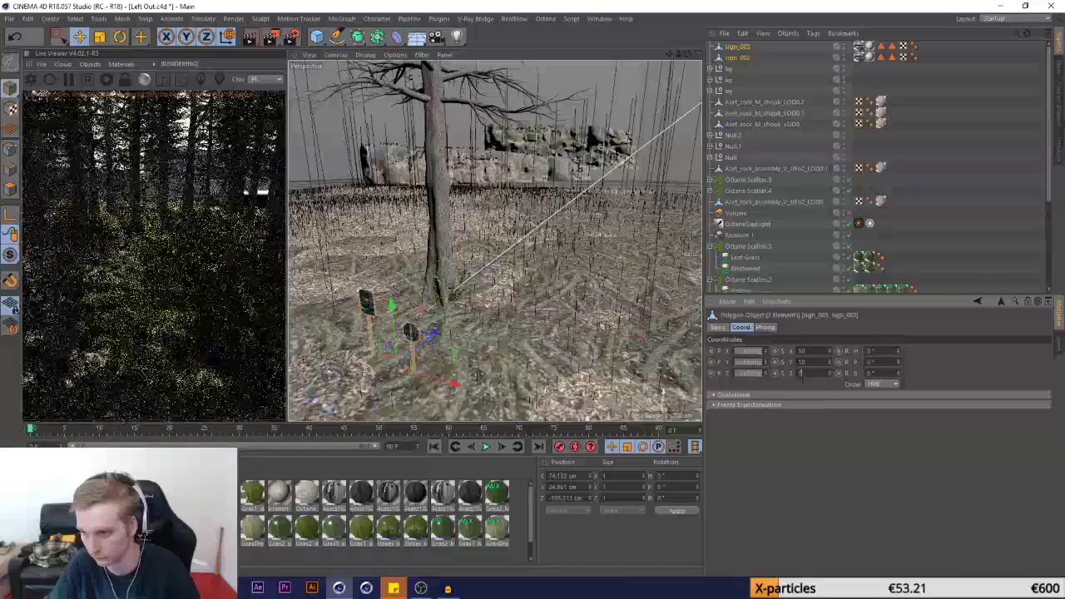
scroll(362, 316, "up", 10)
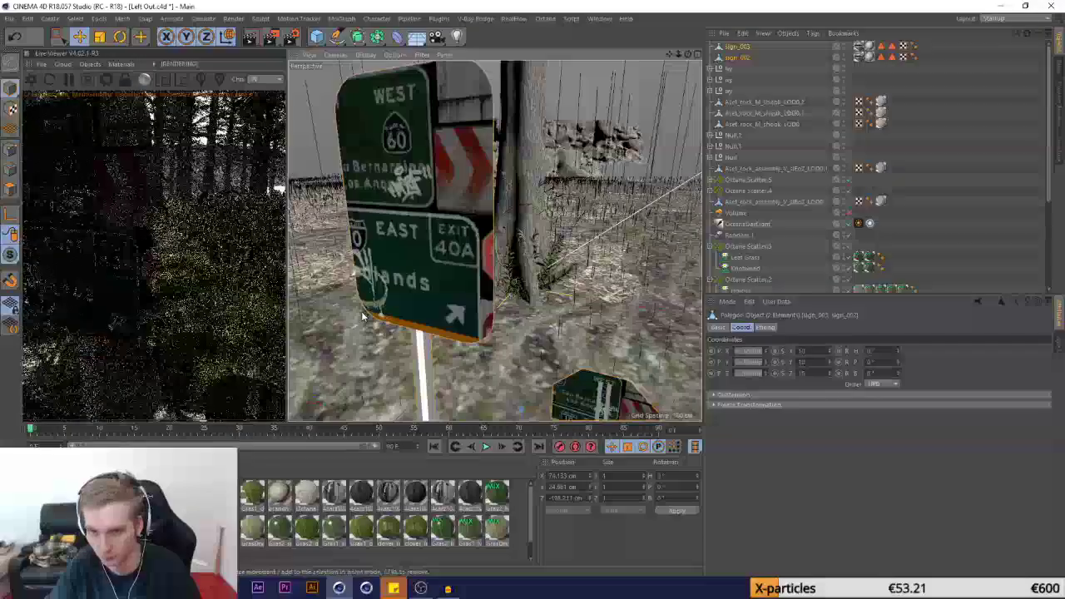
Delete the Octane sign material and remove sign_003 and sign_002 from the scene
double_click(859, 47)
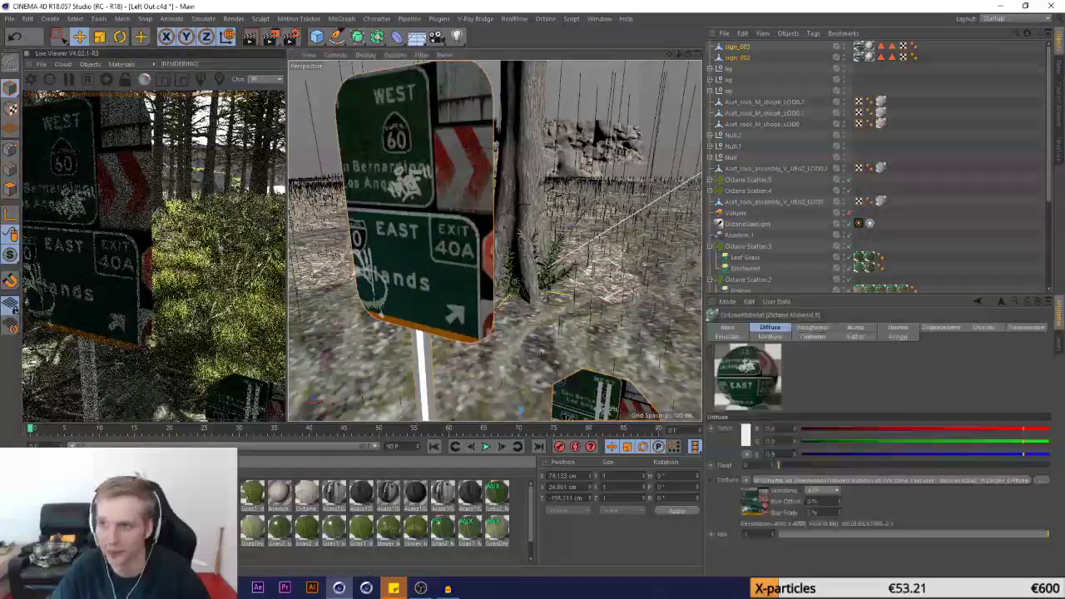
key("Delete")
key("Delete")
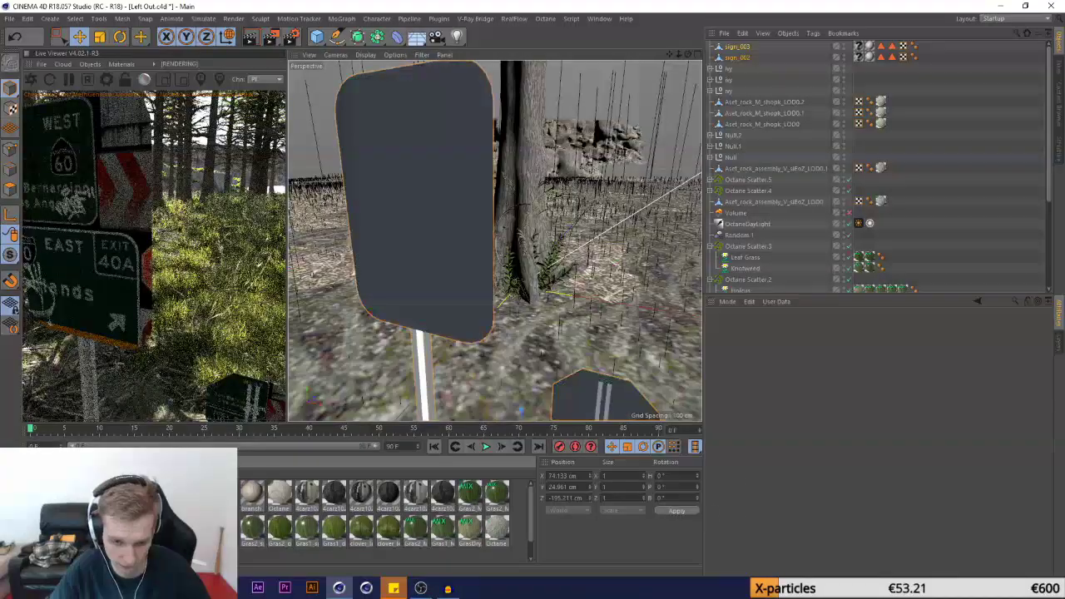
left_click(729, 48)
key("Delete")
left_click(729, 50)
key("Delete")
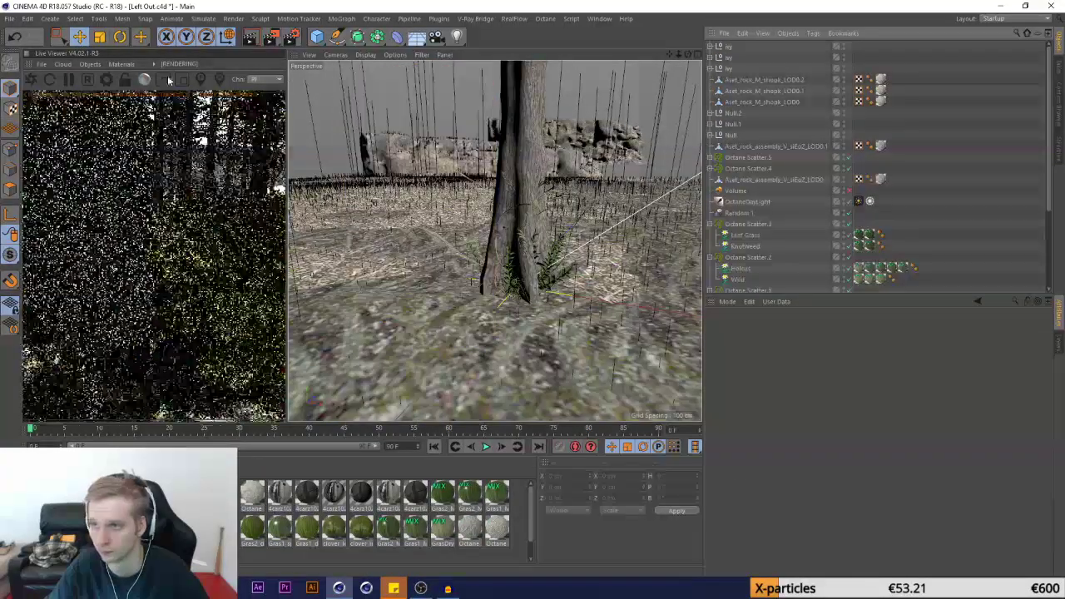
Switch to the KITBASH3D_WARZONE.fbx project and close it without saving the changes
left_click(600, 18)
left_click(637, 280)
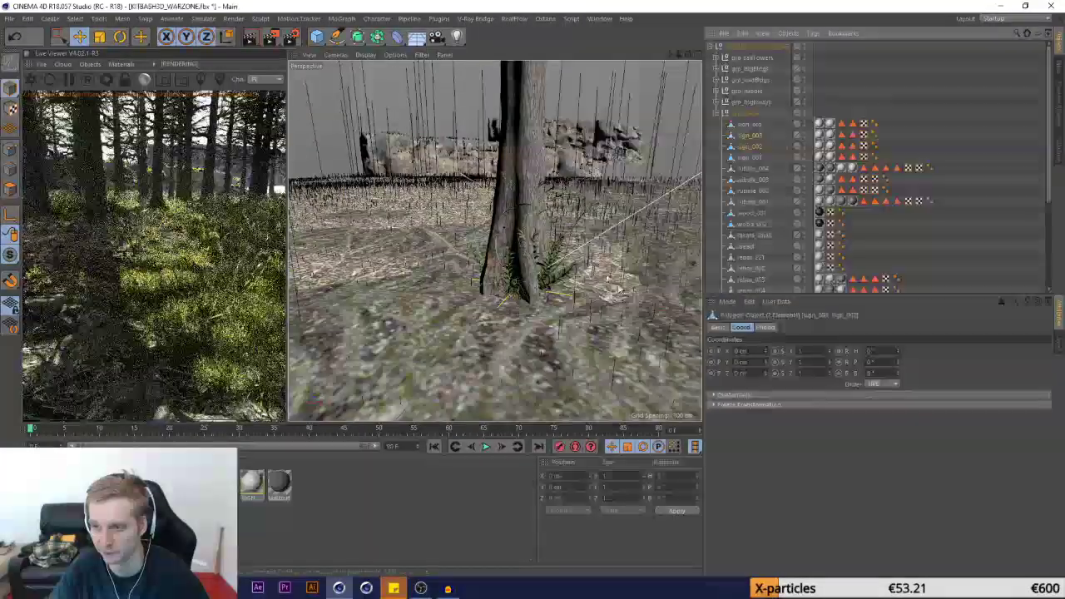
left_click(10, 18)
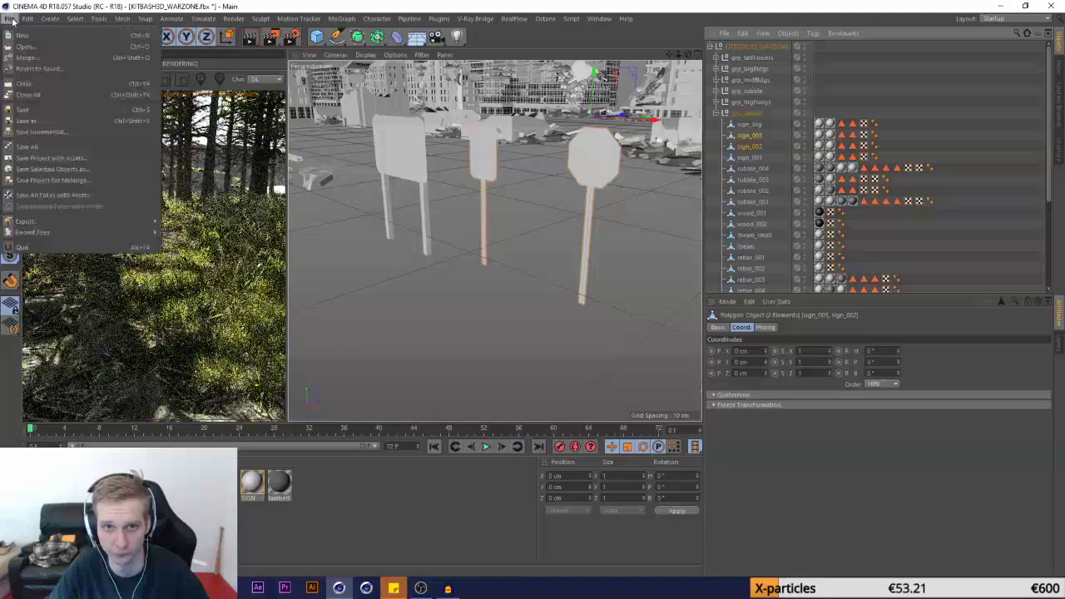
left_click(25, 83)
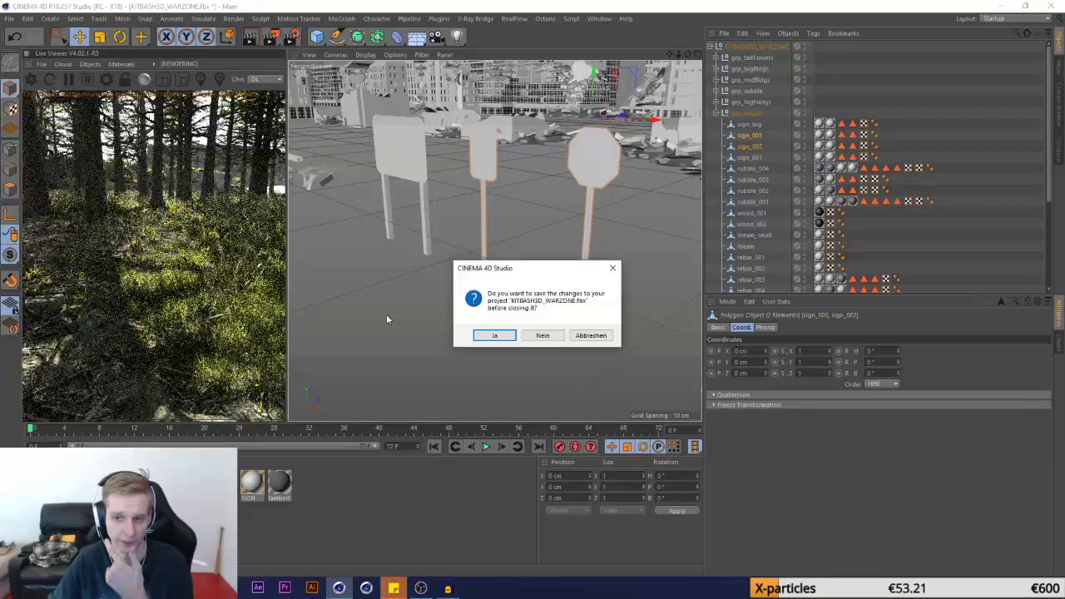
left_click(526, 337)
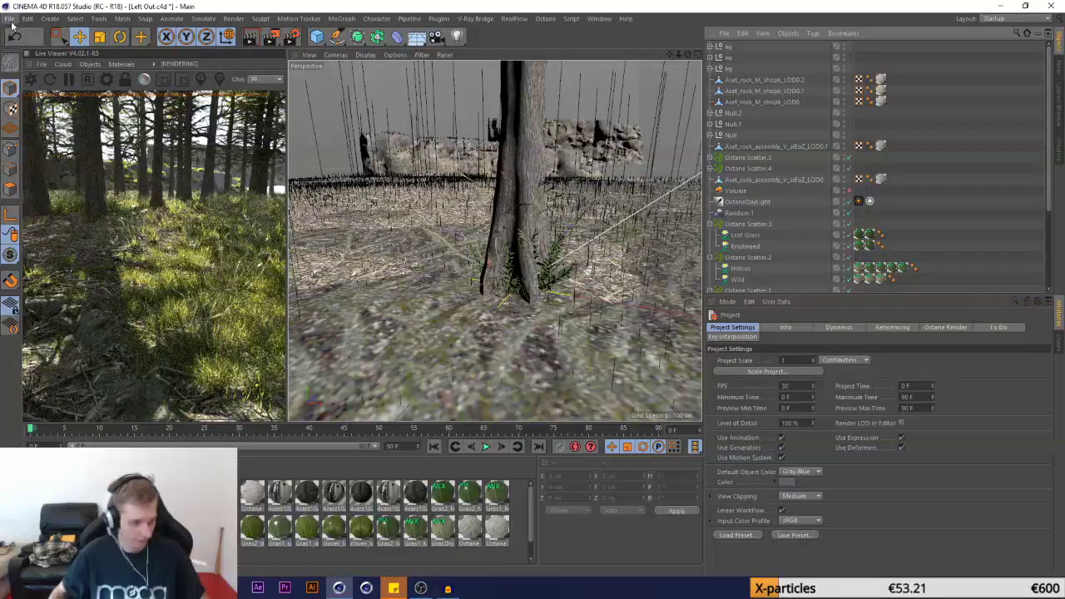
Open the Kitbash3d_Warzone FBX file from the Warzone > Textures folder and accept the import settings
left_click(10, 20)
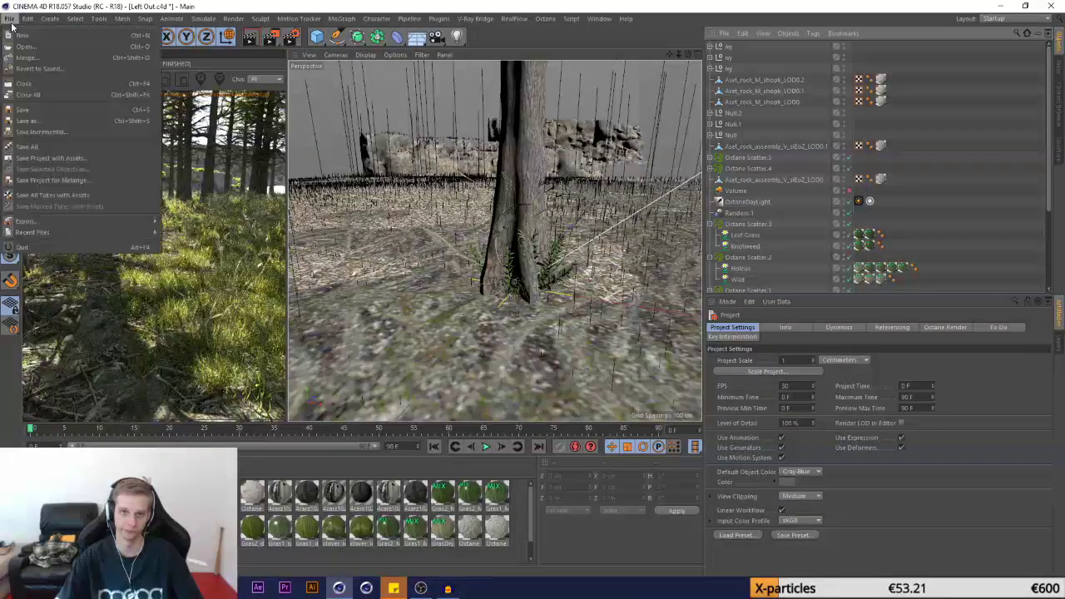
left_click(25, 47)
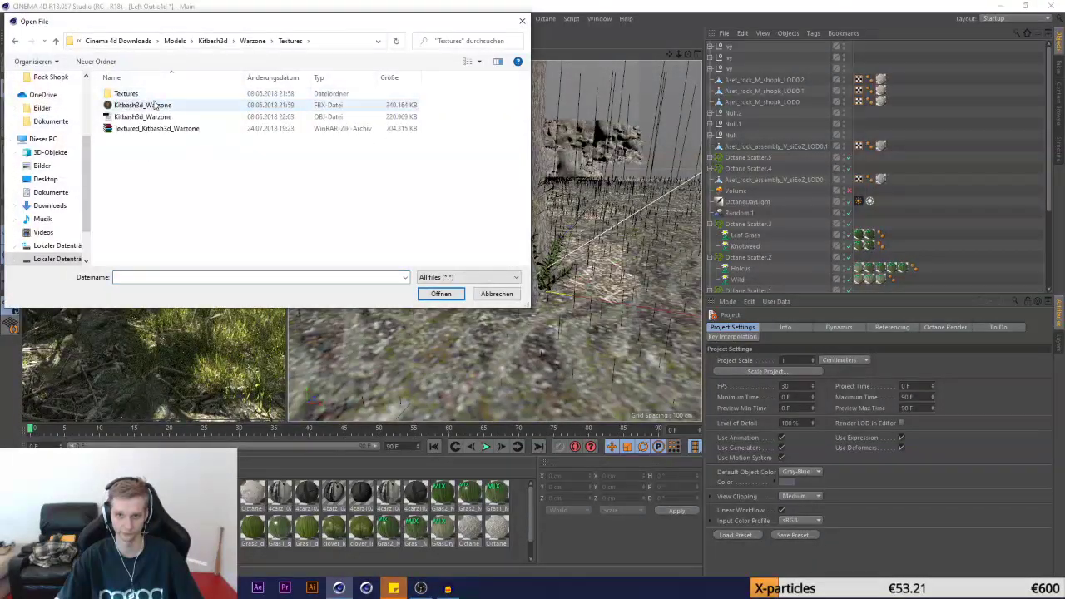
double_click(154, 105)
left_click(140, 259)
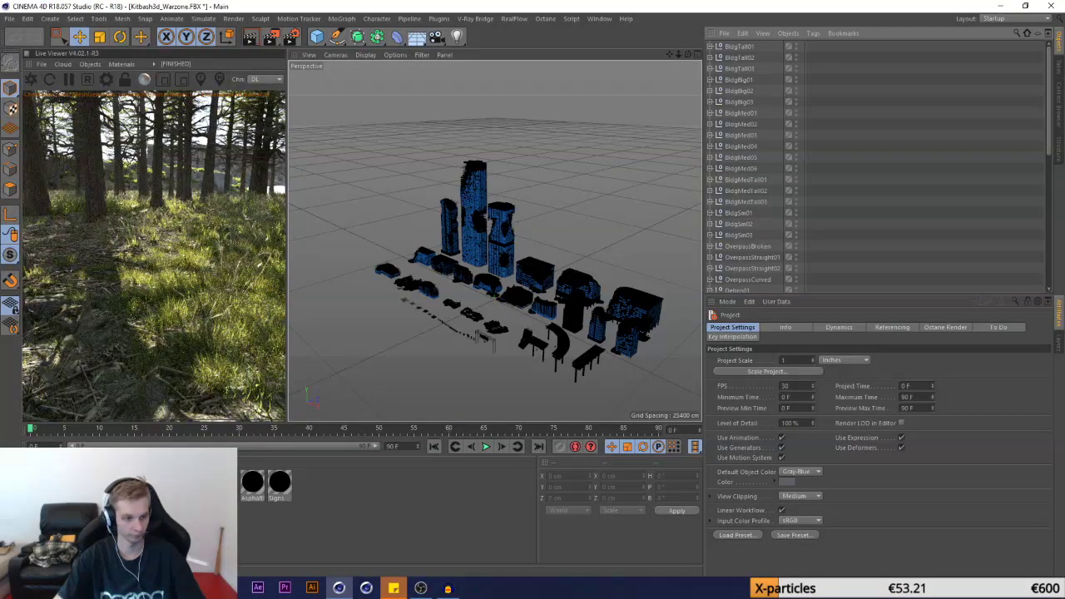
left_click(525, 40)
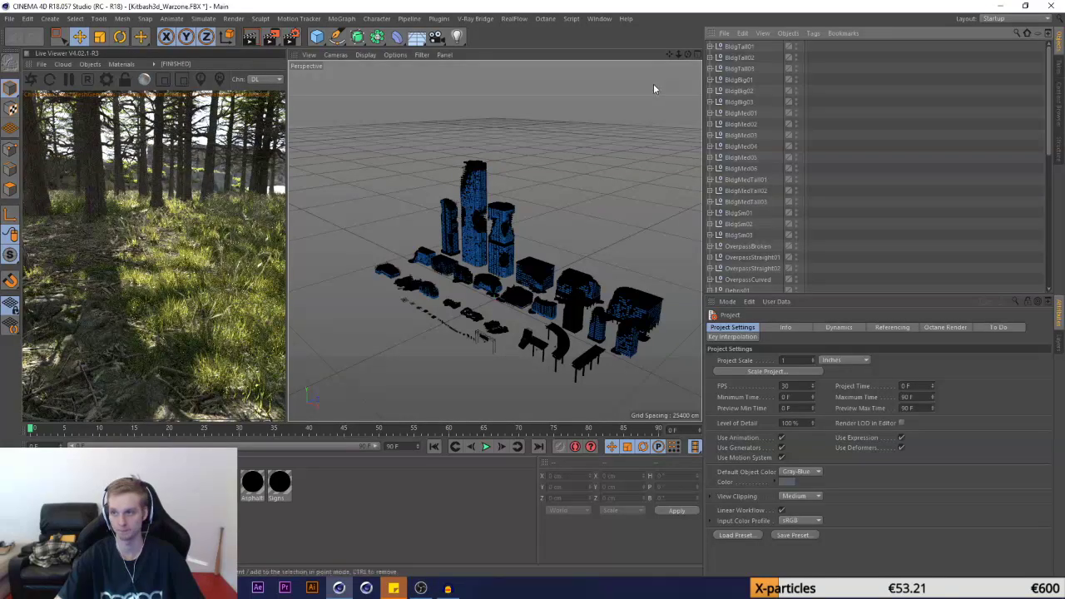
Select all object groups of the imported Warzone scene, from BldgTall01 to the last entry
left_click(732, 48)
scroll(735, 233, "down", 10)
left_click(742, 289, "shift")
scroll(754, 250, "up", 10)
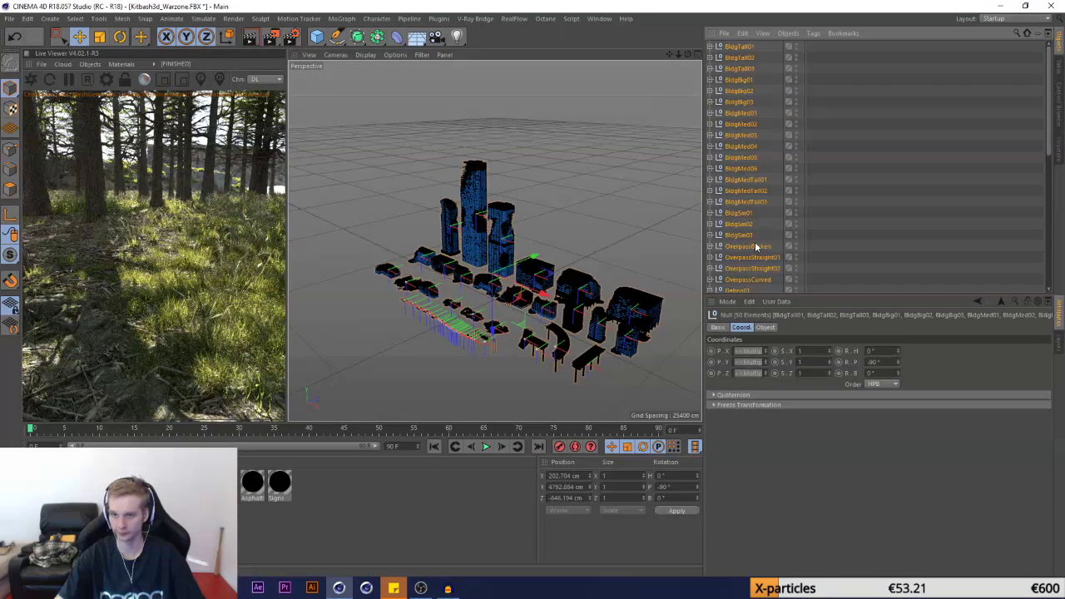
Find the road signs in the Warzone scene and select the SignsDoNotEnter and SignsStop groups
scroll(487, 333, "up", 10)
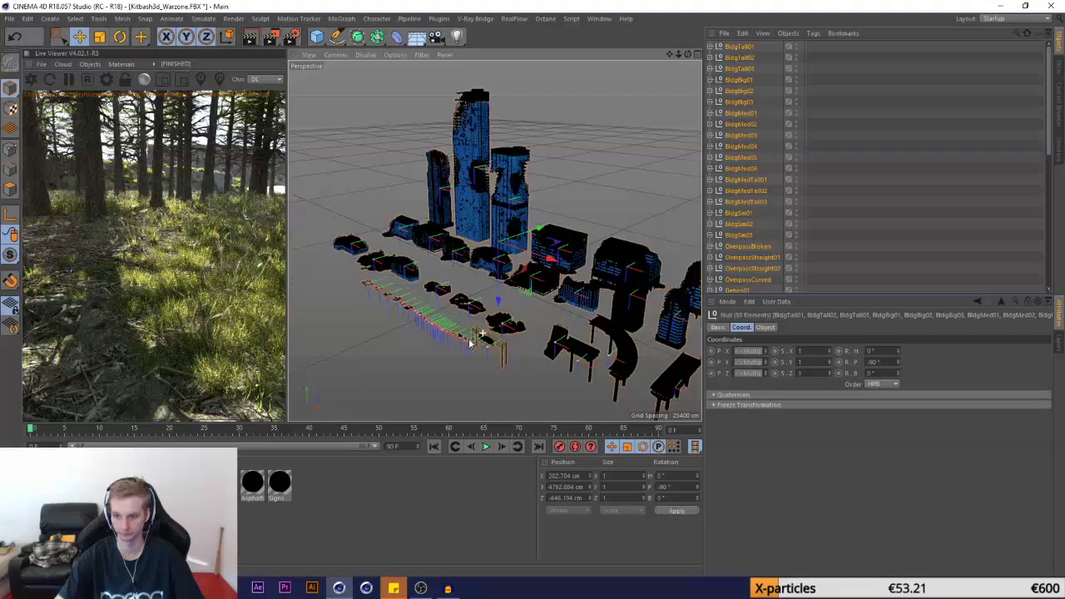
left_click(577, 315)
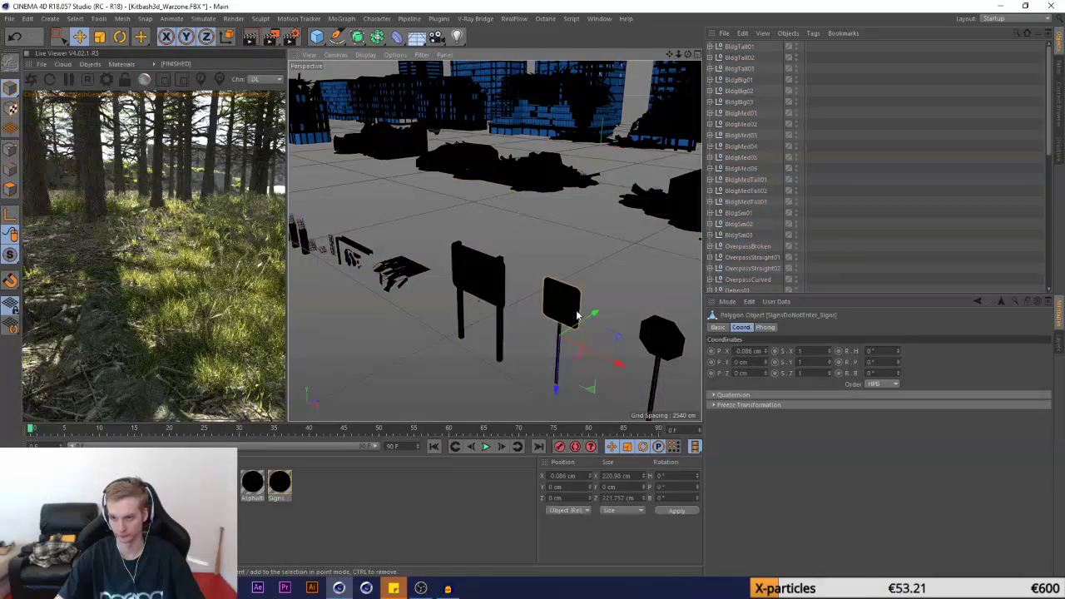
left_click(651, 346, "shift")
scroll(773, 163, "down", 8)
left_click(747, 209)
left_click(745, 202, "shift")
Switch back to the Left Out.c4d project and paste the SignsDoNotEnter and SignsStop groups into it
left_click(599, 18)
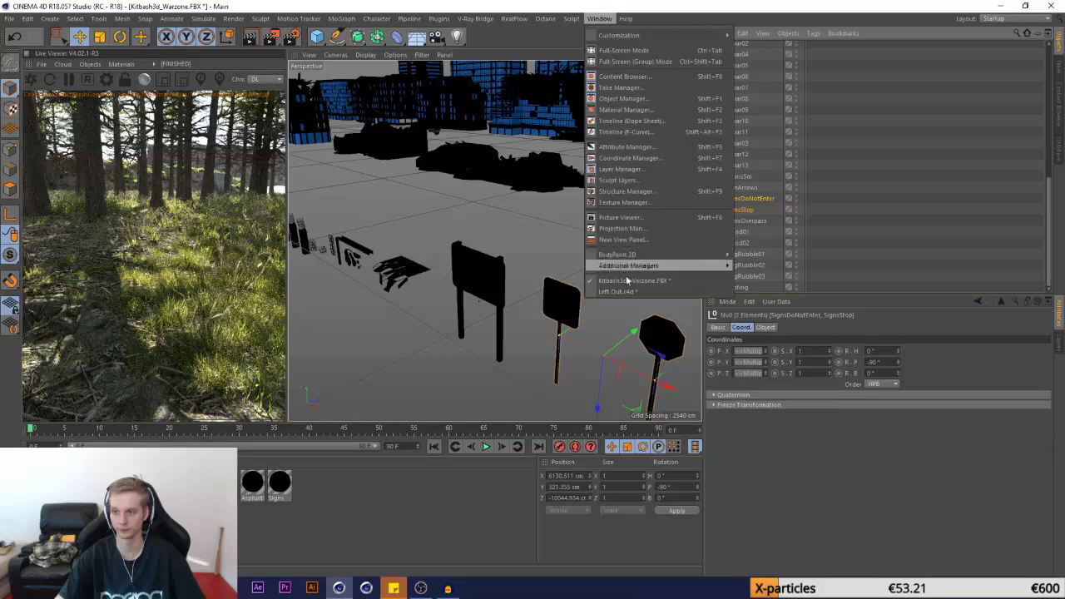
left_click(624, 292)
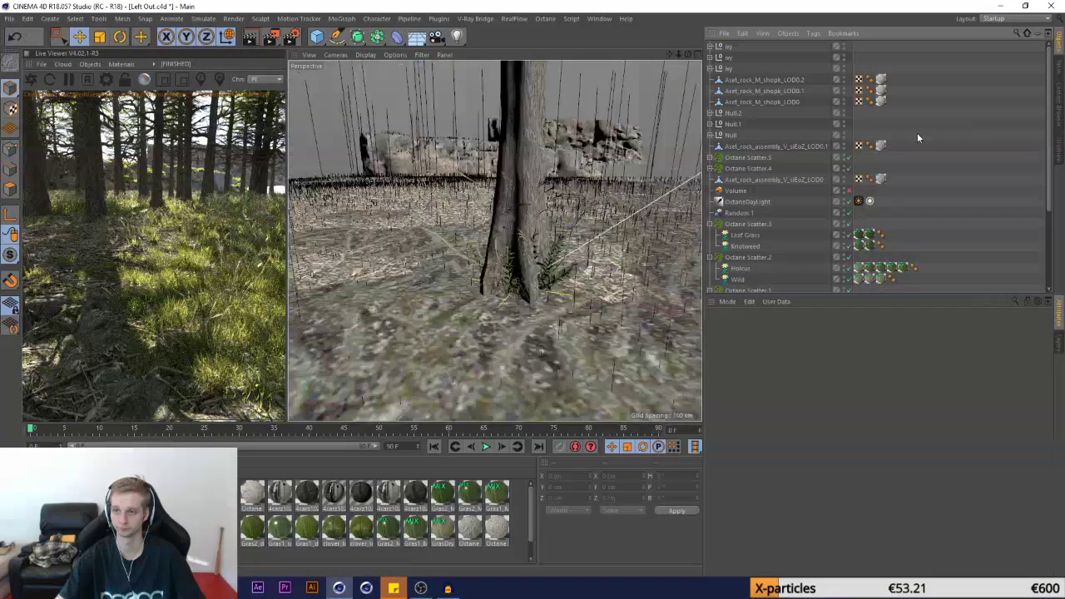
key("ctrl+v")
left_click(617, 358)
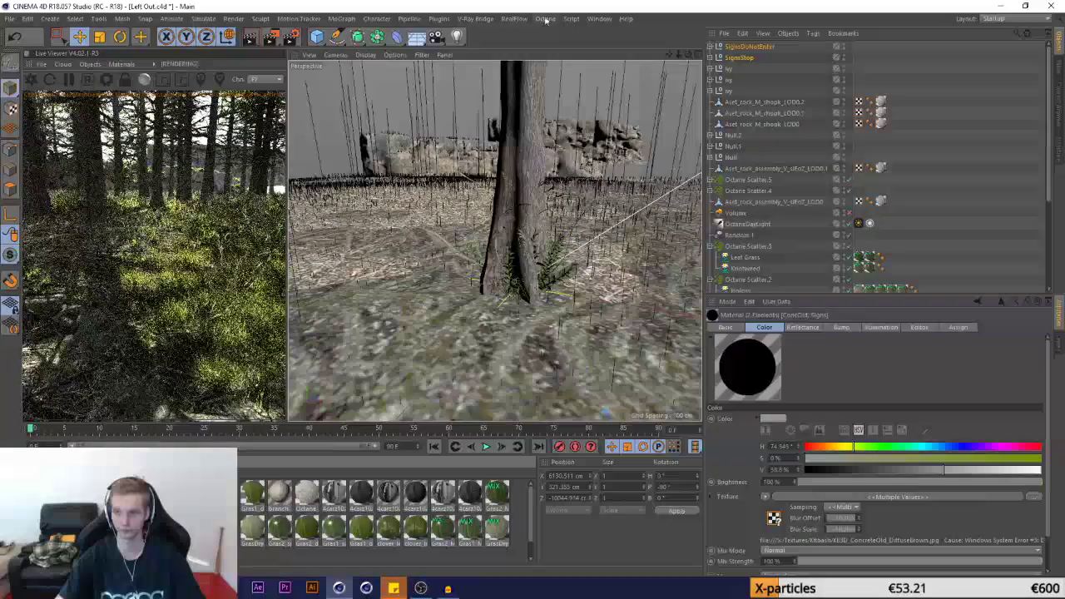
Open the Texture Manager and select all missing KB3D_ConcreteOld and KB3D_WZSigns textures
left_click(599, 18)
left_click(616, 204)
left_click(60, 88)
left_click(60, 96)
left_click(68, 47, "shift")
right_click(67, 46)
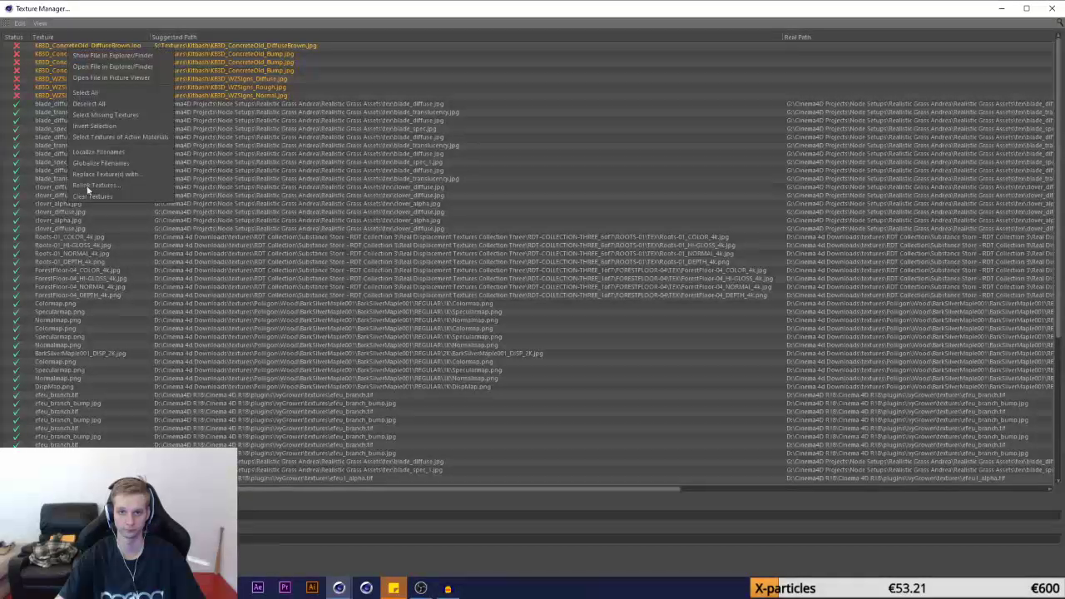
Start relinking the selected missing textures and browse to the Models folder inside Cinema 4d Downloads on drive D
left_click(94, 183)
scroll(499, 342, "up", 6)
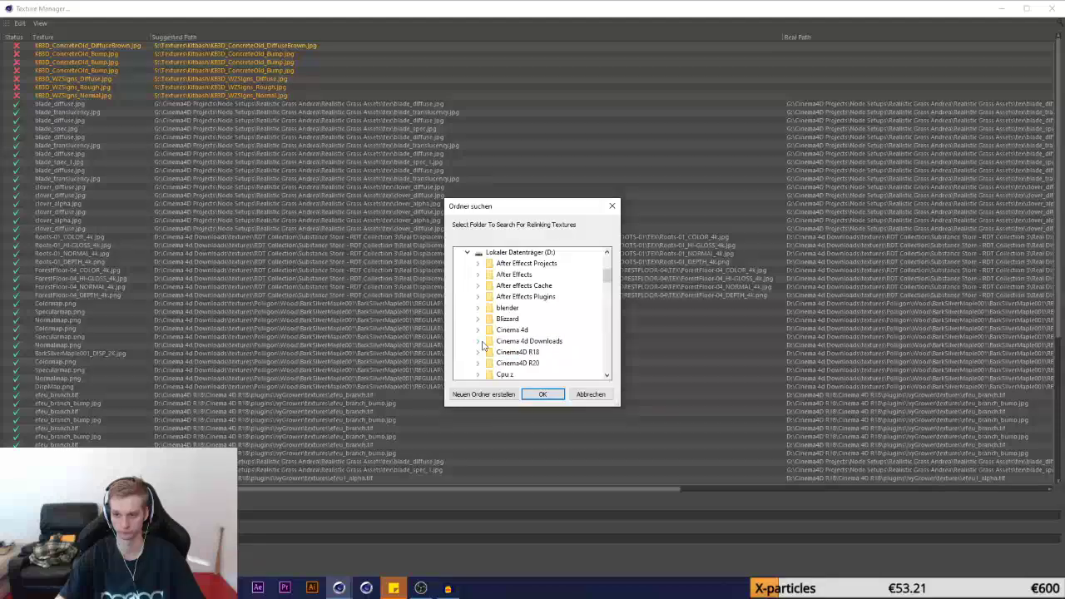
left_click(480, 341)
scroll(495, 345, "down", 5)
scroll(498, 356, "down", 5)
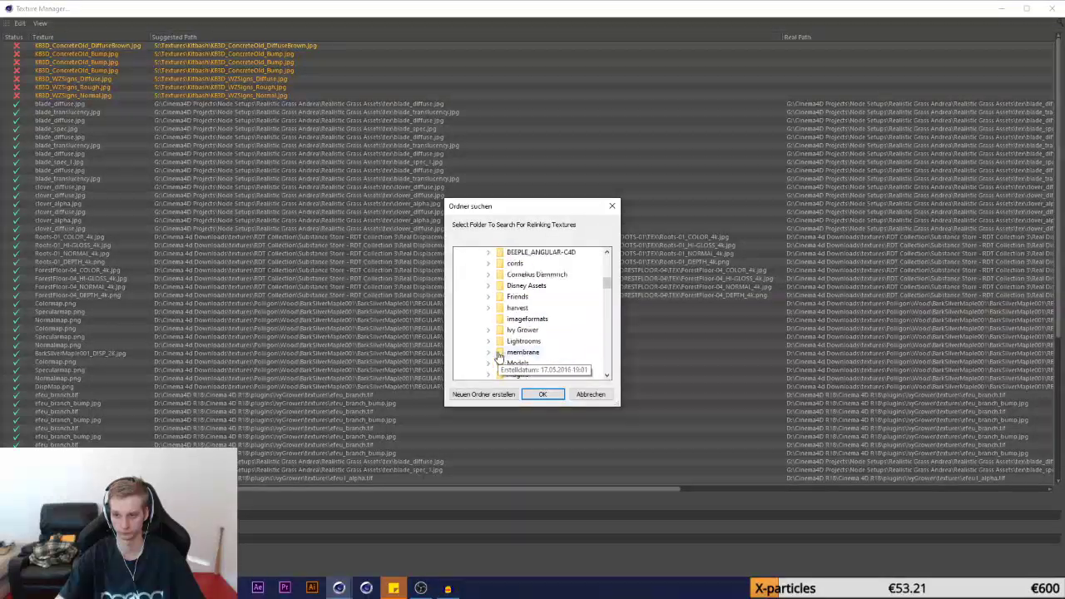
left_click(490, 365)
scroll(495, 358, "down", 10)
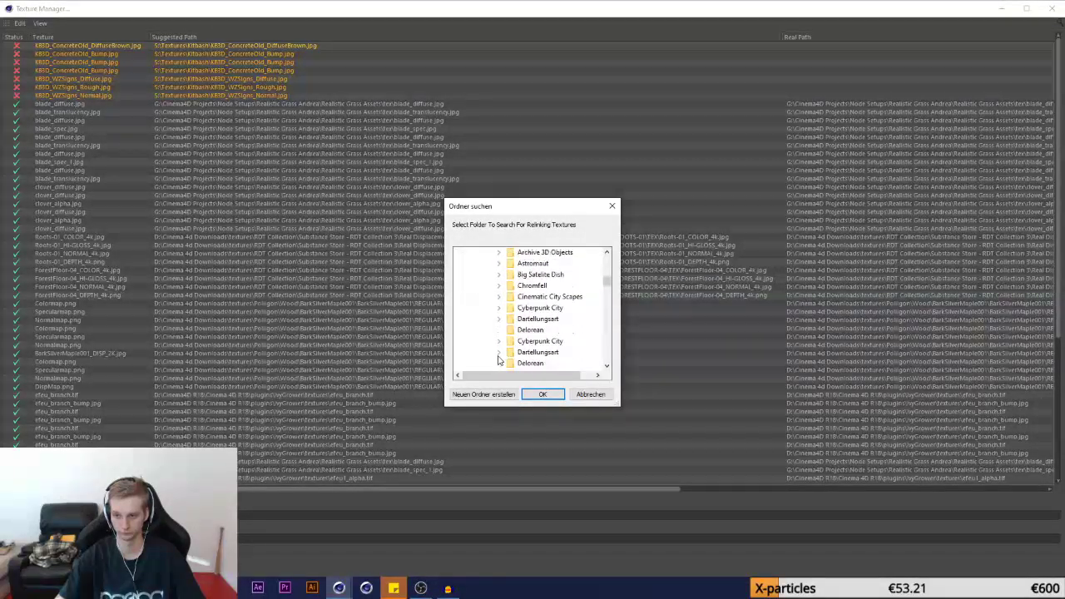
scroll(504, 319, "down", 2)
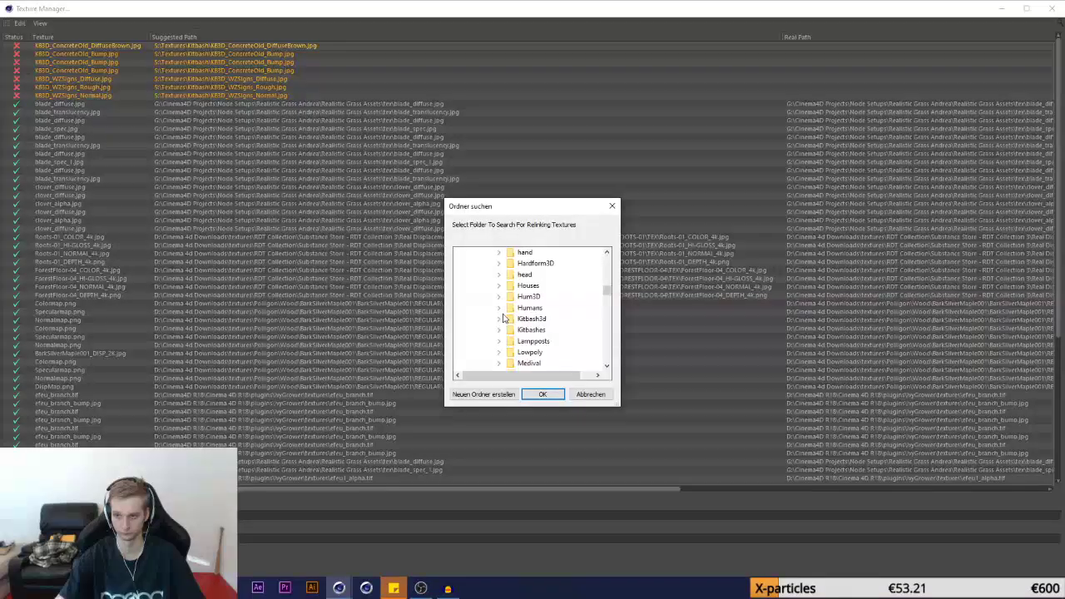
Relink the textures to the Kitbash3d\Warzone\Textures\Textures folder and close the Texture Manager
left_click(499, 330)
scroll(520, 344, "down", 5)
scroll(523, 344, "down", 3)
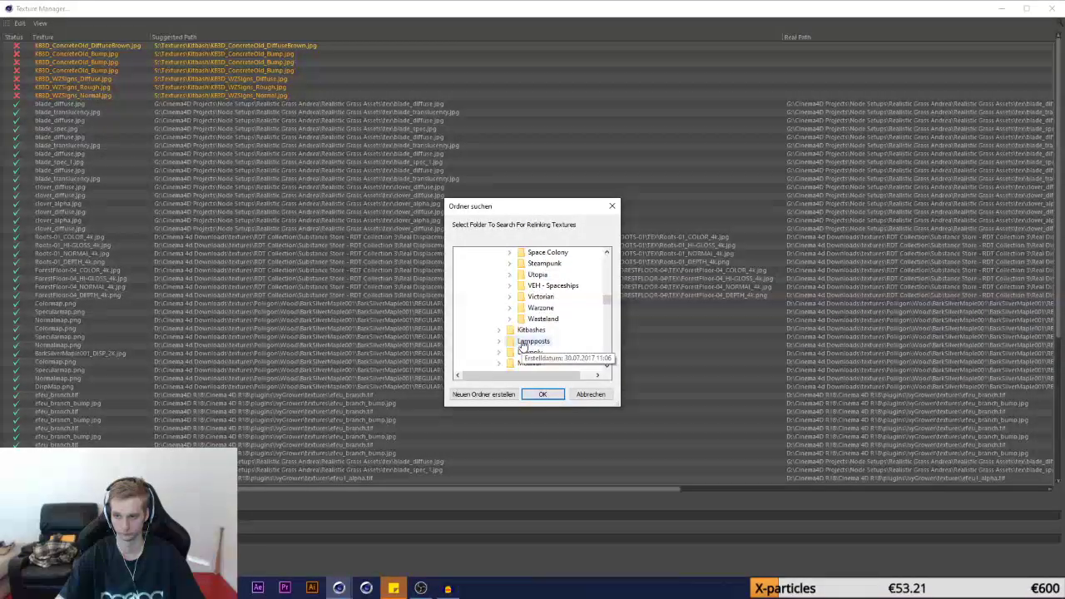
left_click(519, 319)
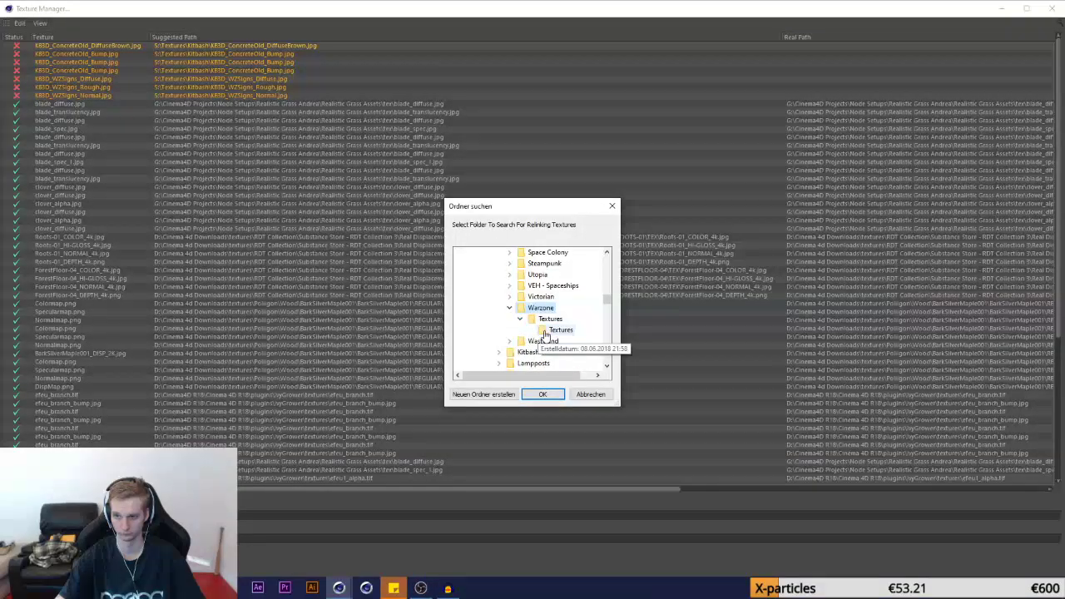
left_click(554, 330)
left_click(542, 394)
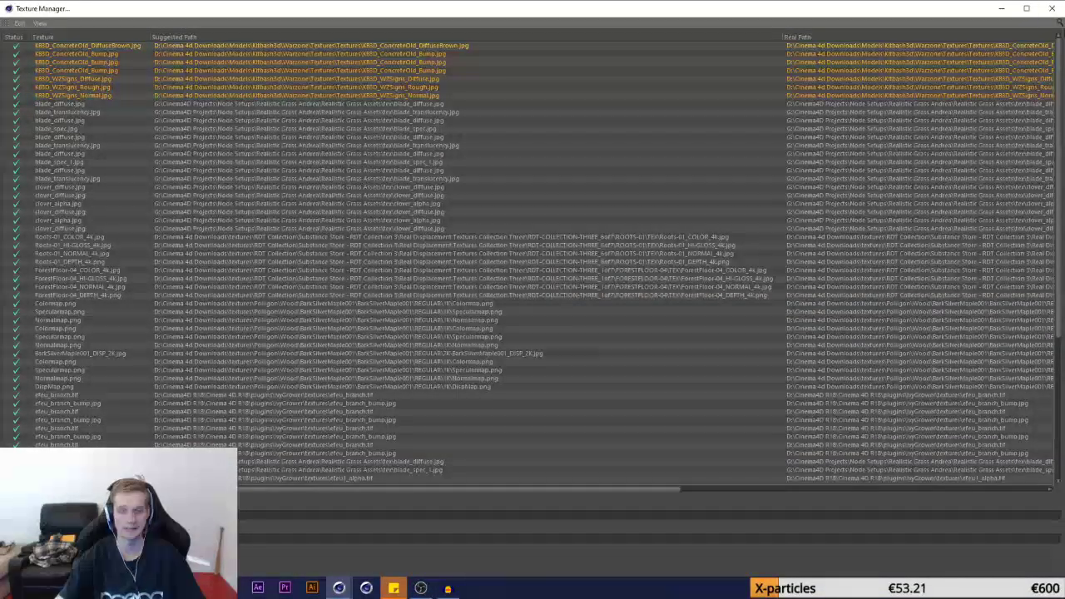
left_click(1052, 7)
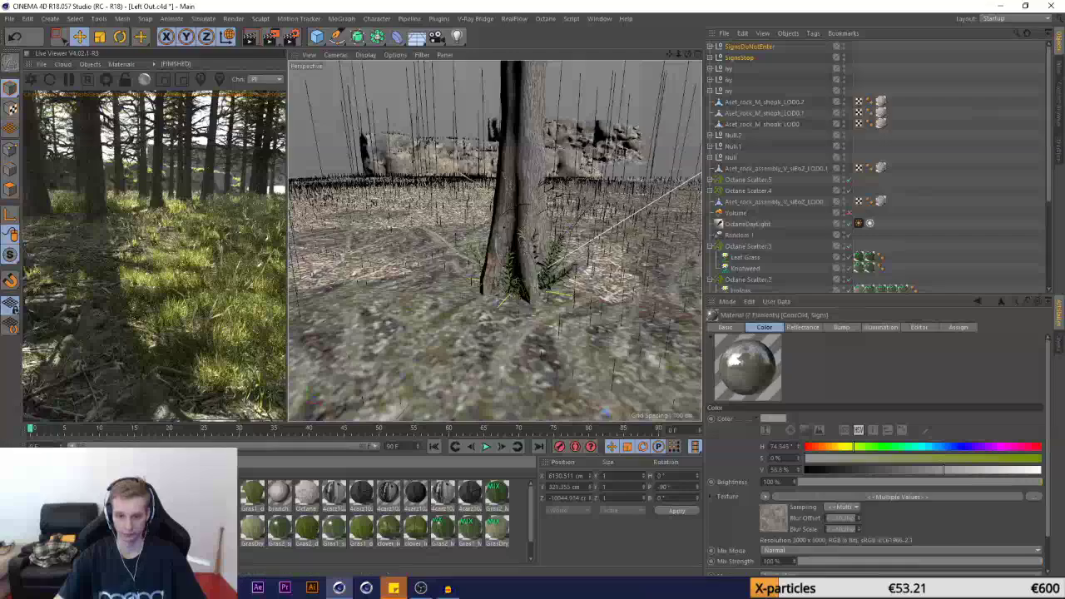
Convert the imported sign materials to Octane materials and remove the unused materials from the project
left_click(439, 18)
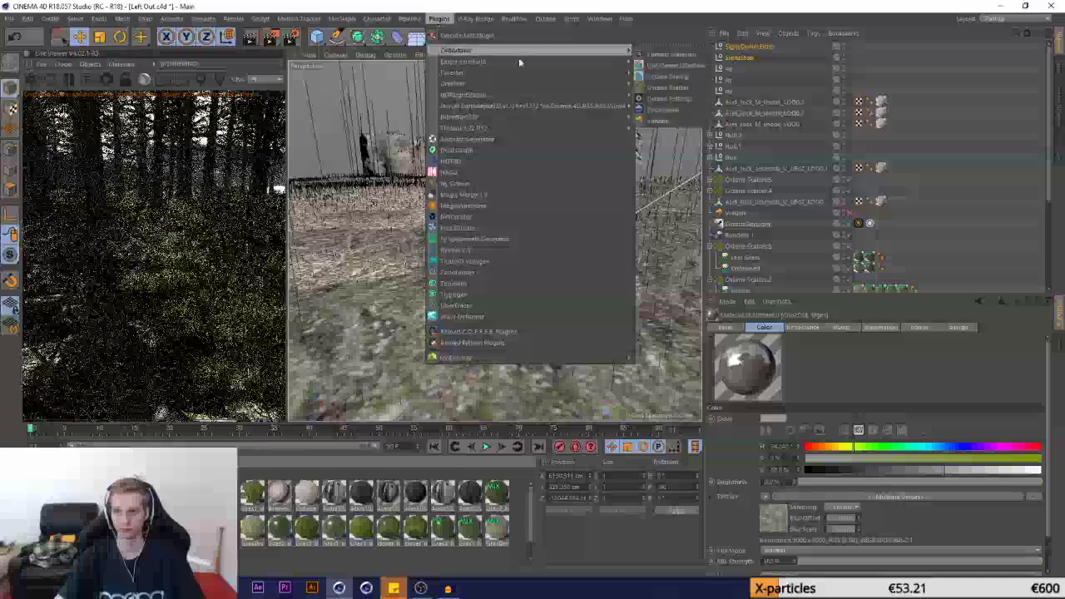
left_click(663, 55)
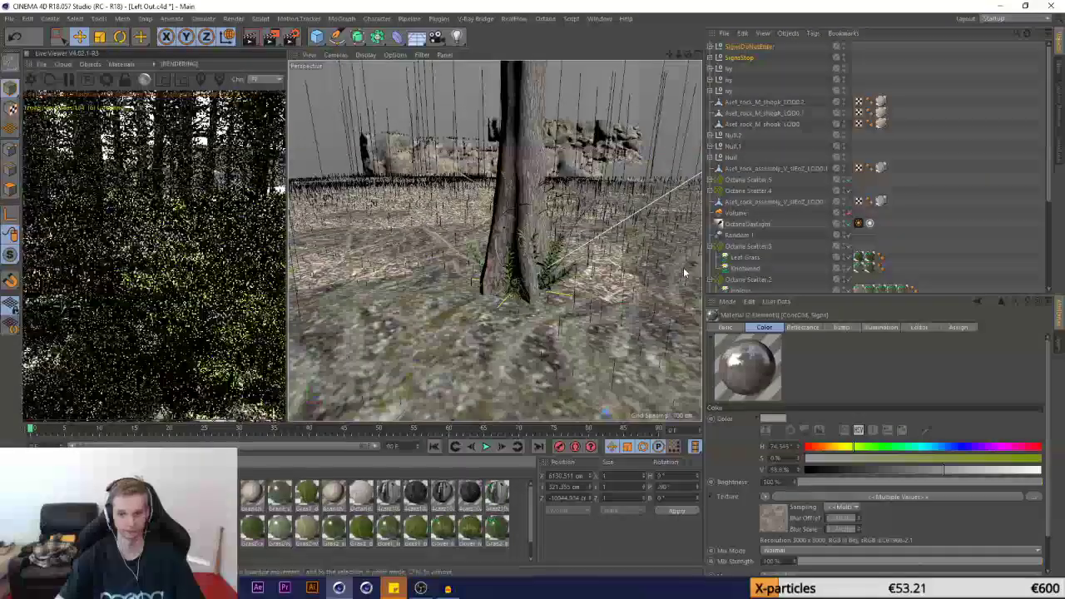
right_click(81, 498)
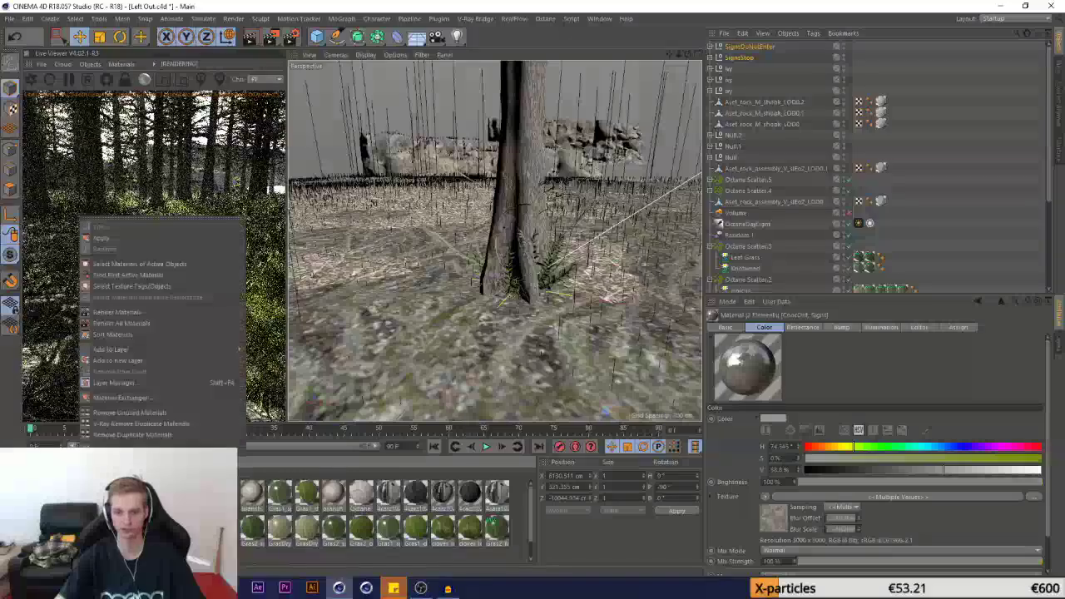
left_click(112, 423)
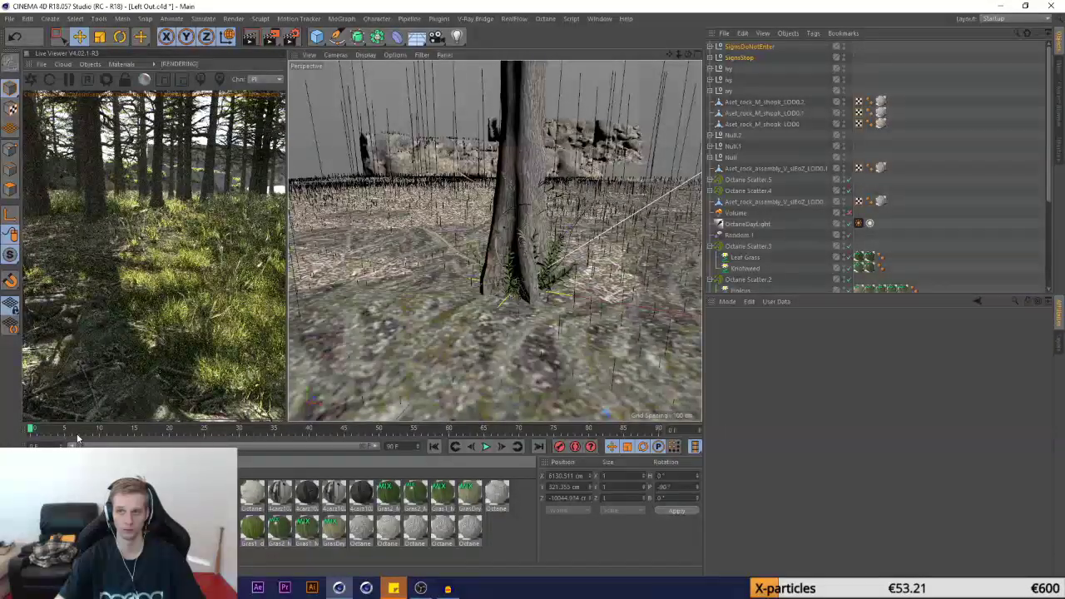
left_click(61, 494)
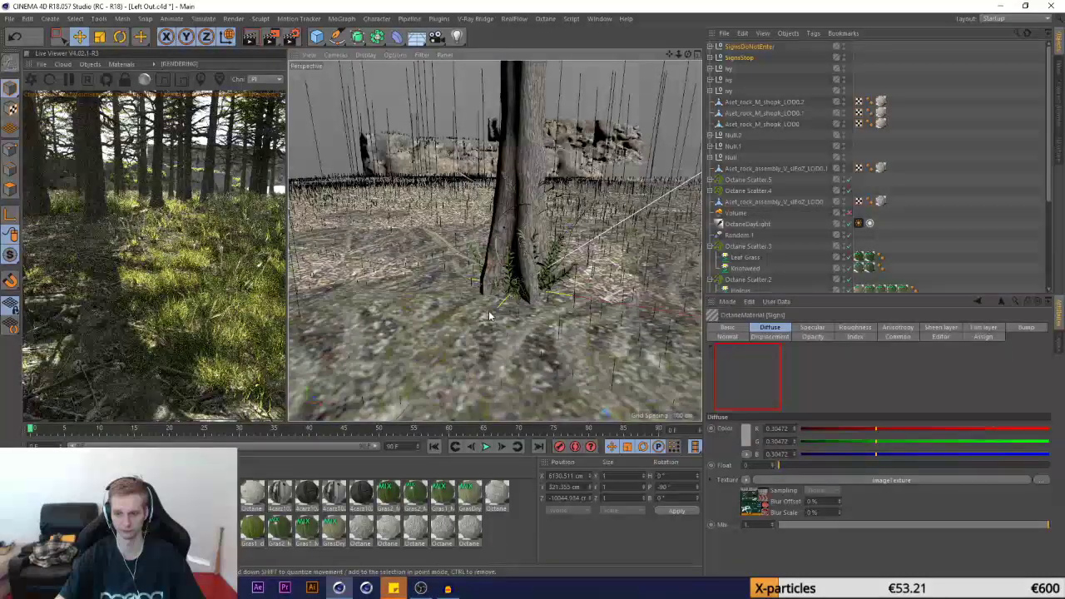
Select the SignsStop and SignsDoNotEnter groups and set their X, Y and Z positions to 0
scroll(489, 316, "down", 2)
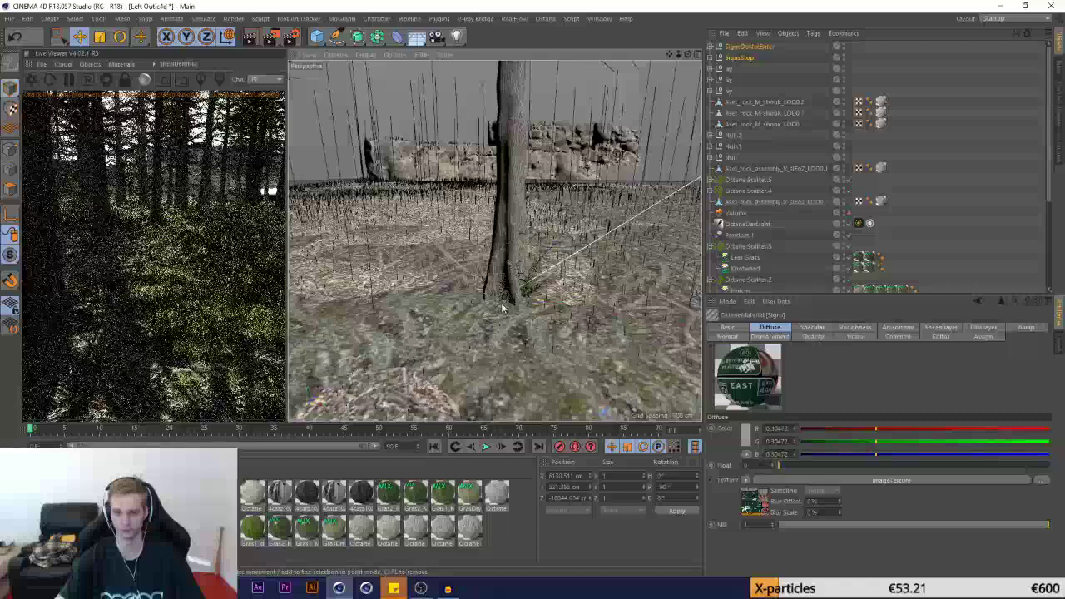
scroll(502, 306, "up", 2)
scroll(502, 307, "up", 1)
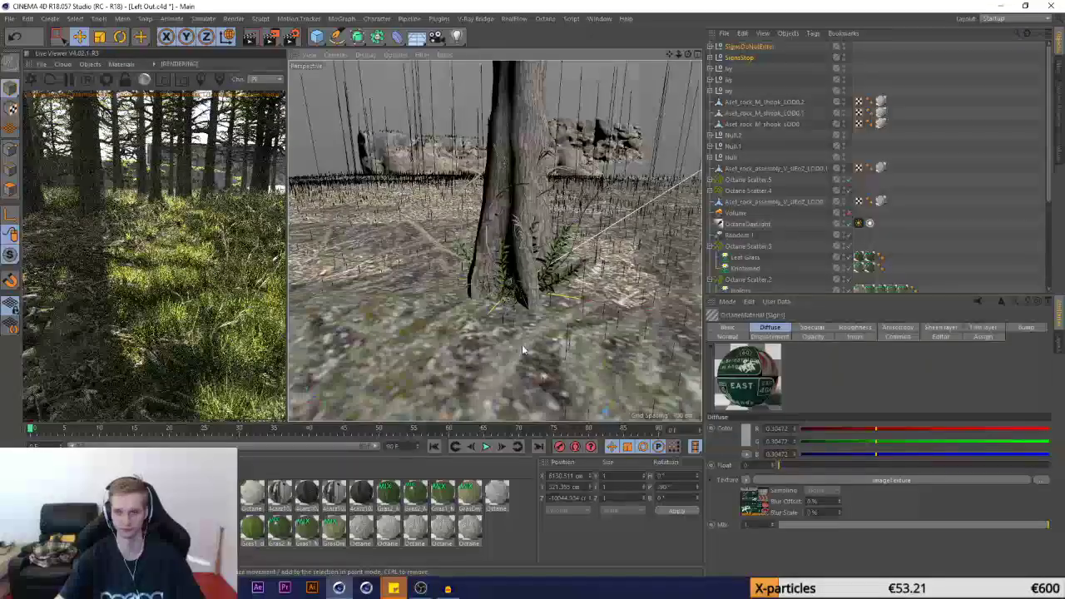
left_click(745, 59)
left_click(749, 47, "ctrl")
key("s")
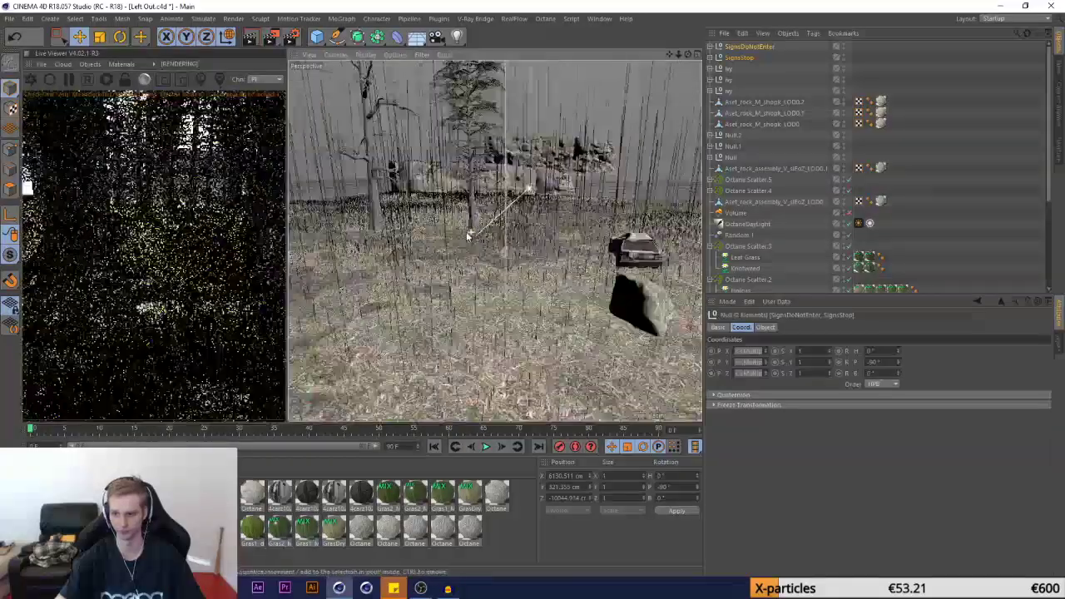
type("0")
key("Tab")
type("0")
key("Tab")
type("0")
key("Return")
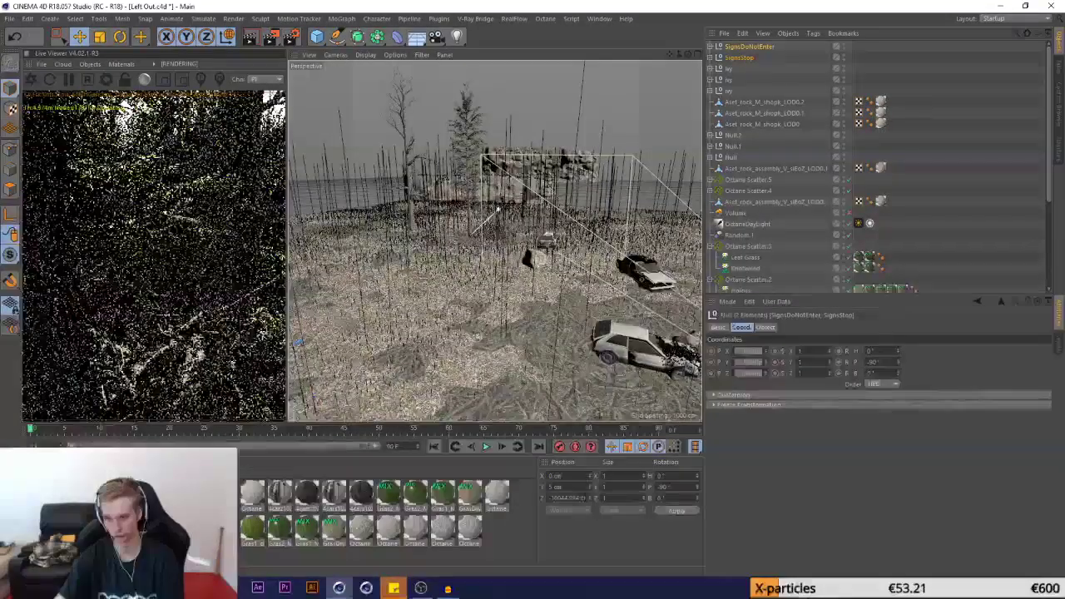
Raise both signs above the ground and reset the Y position of the two groups' axes to 0
scroll(462, 280, "up", 5)
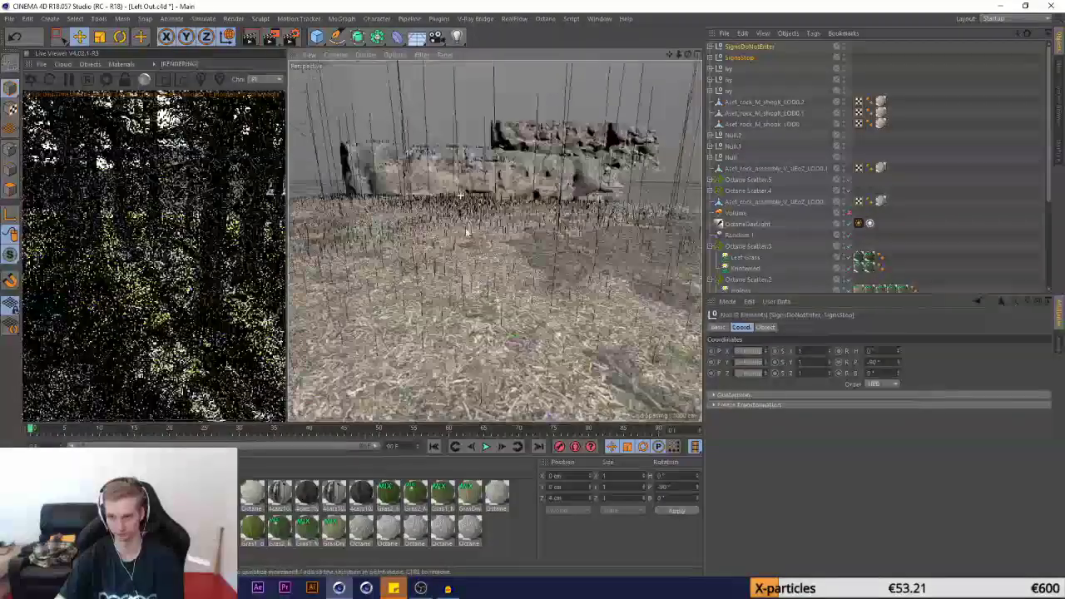
scroll(465, 229, "down", 2)
scroll(471, 279, "up", 1)
left_click_drag(480, 255, 487, 191)
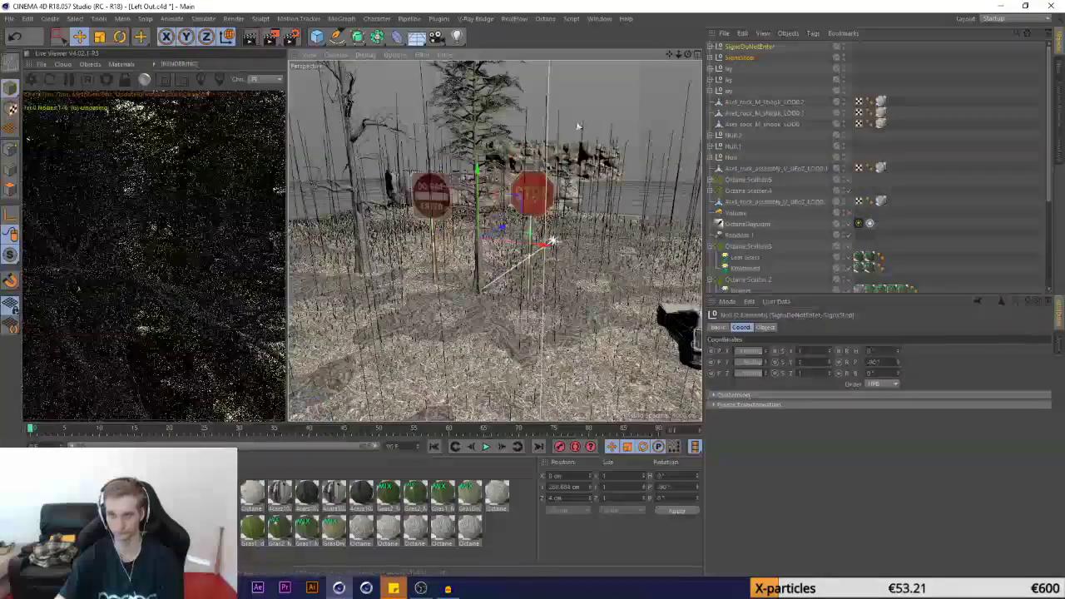
left_click(750, 60)
left_click(749, 46)
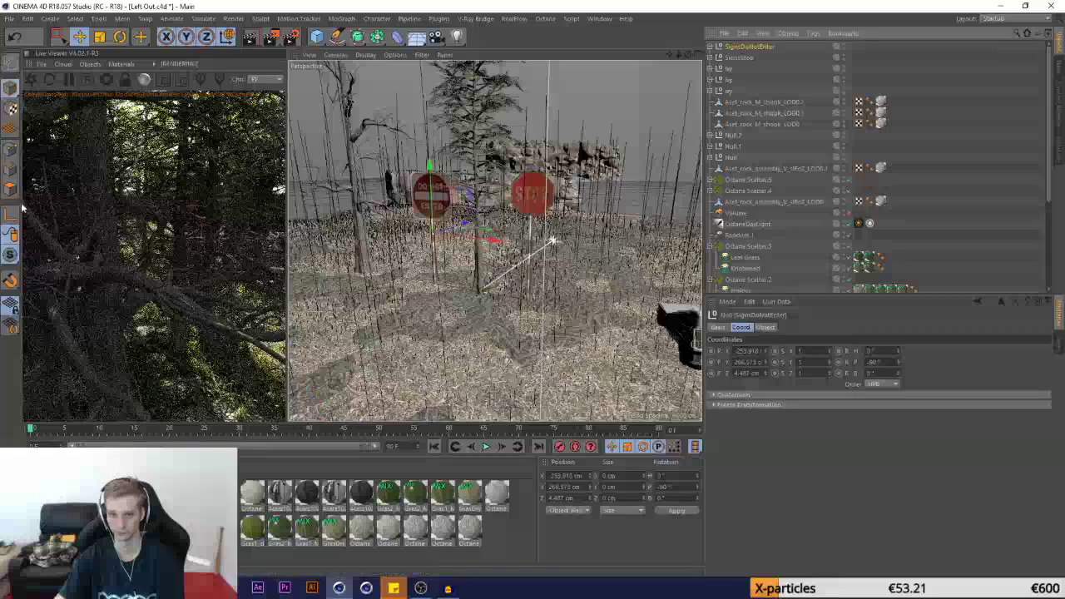
left_click(740, 57)
right_click(766, 363)
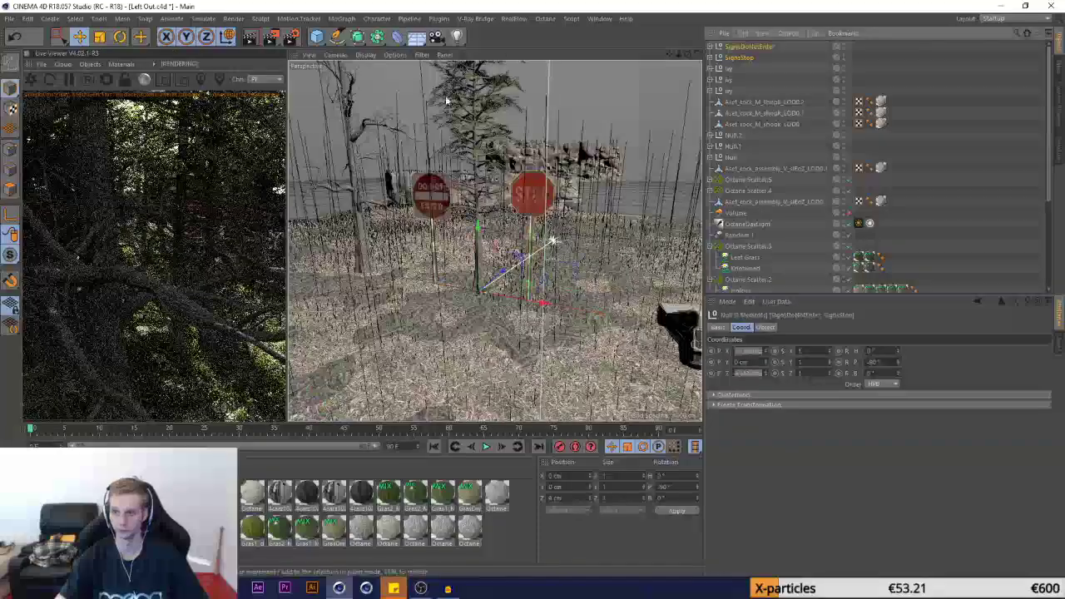
Scale the SignsDoNotEnter and SignsStop groups down together to about half their size
left_click(99, 35)
left_click_drag(492, 121, 176, 150)
left_click_drag(712, 143, 706, 143)
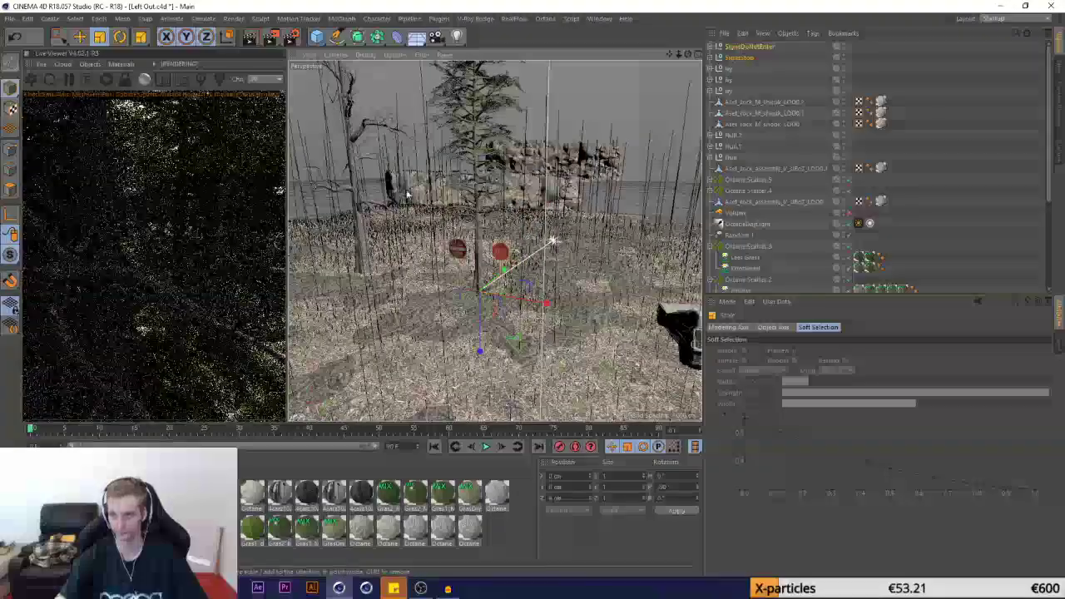
Move both signs to the ground behind the ivy-covered white car and look through the OctaneCamera
left_click(80, 37)
scroll(350, 268, "down", 6)
left_click_drag(456, 93, 502, 182)
scroll(510, 199, "up", 8)
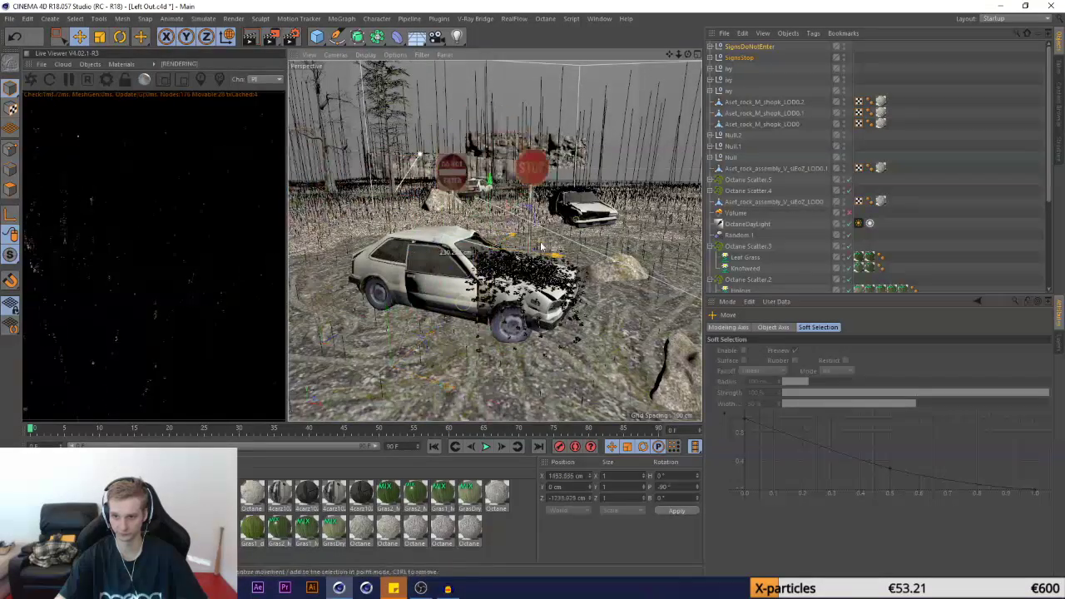
scroll(831, 245, "down", 5)
left_click(849, 220)
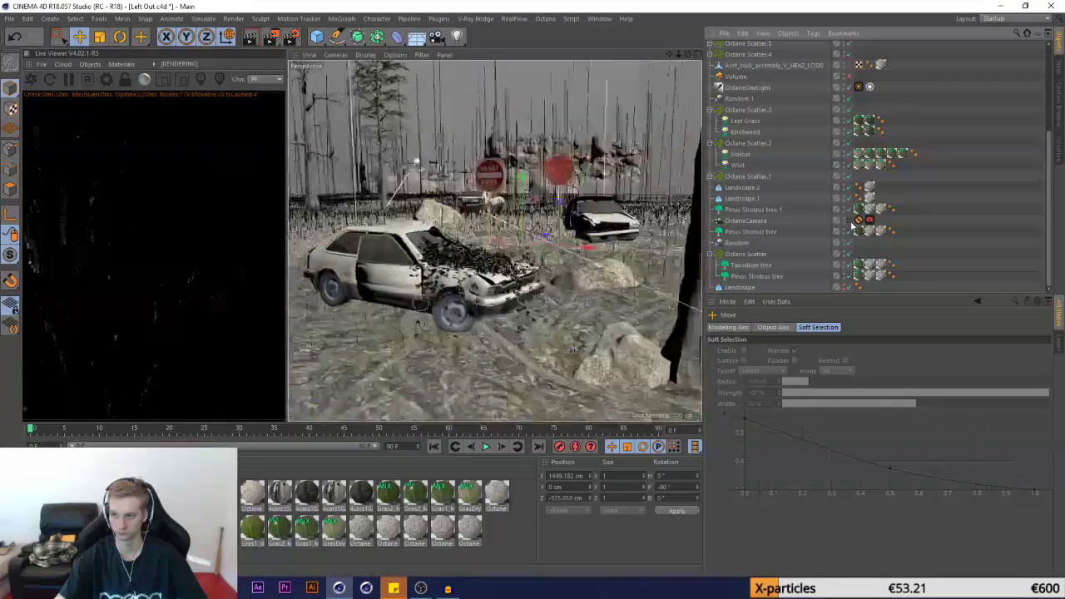
scroll(736, 66, "up", 5)
Move the SignsDoNotEnter group into the foreground in front of the rock and scale it down
left_click(740, 50)
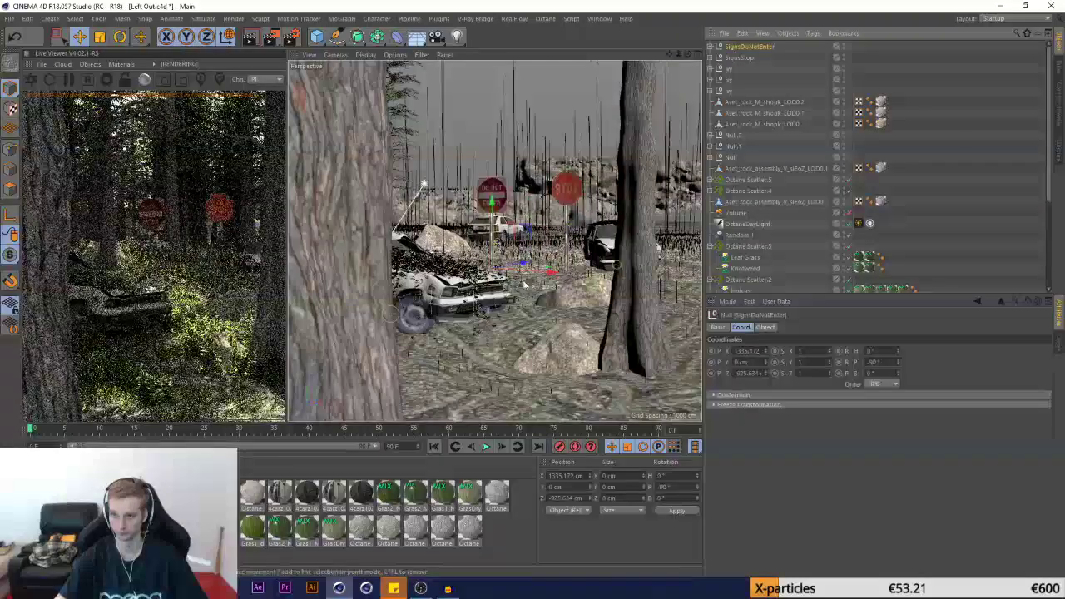
left_click_drag(532, 293, 568, 360)
left_click(101, 38)
left_click_drag(541, 308, 466, 316)
Tilt the Do Not Enter sign and move it beside the large foreground tree trunk
key("r")
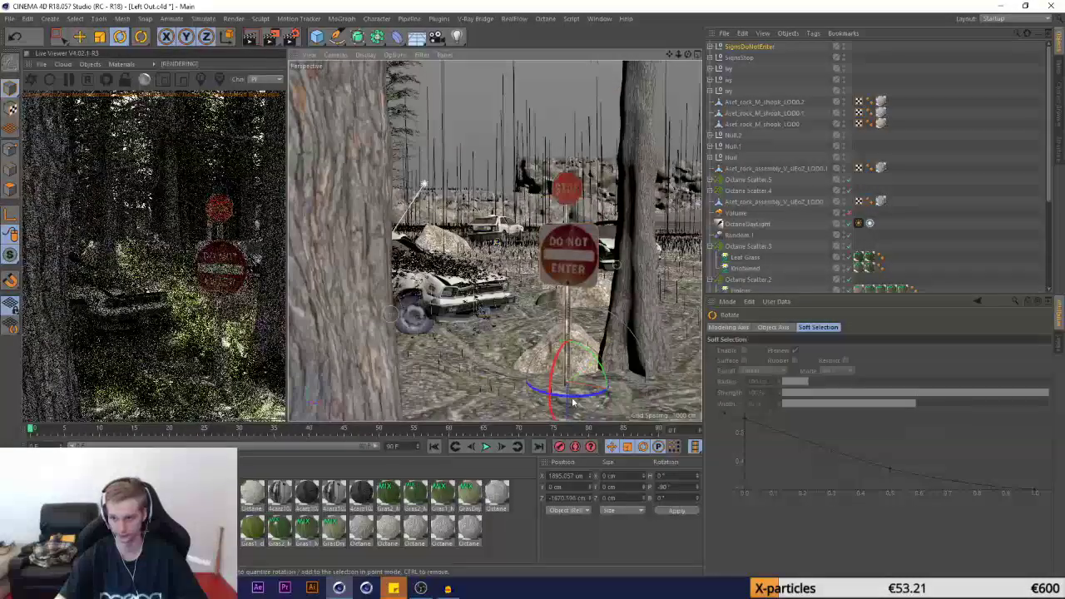
mouse_move(571, 391)
left_mouse_down()
mouse_move(521, 385)
mouse_move(554, 385)
left_mouse_up()
key("e")
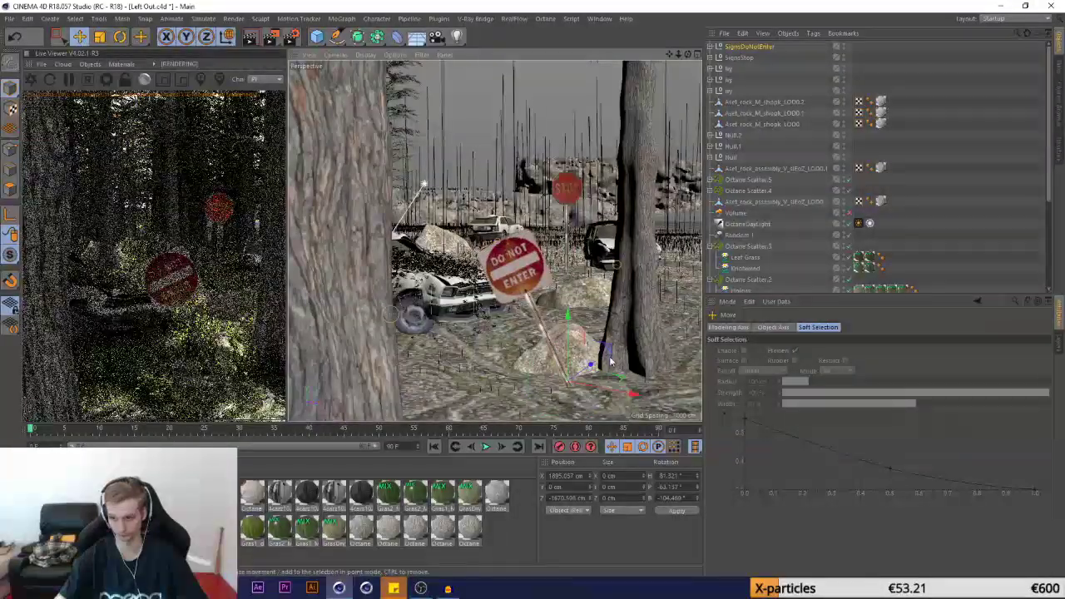
left_click_drag(612, 352, 708, 371)
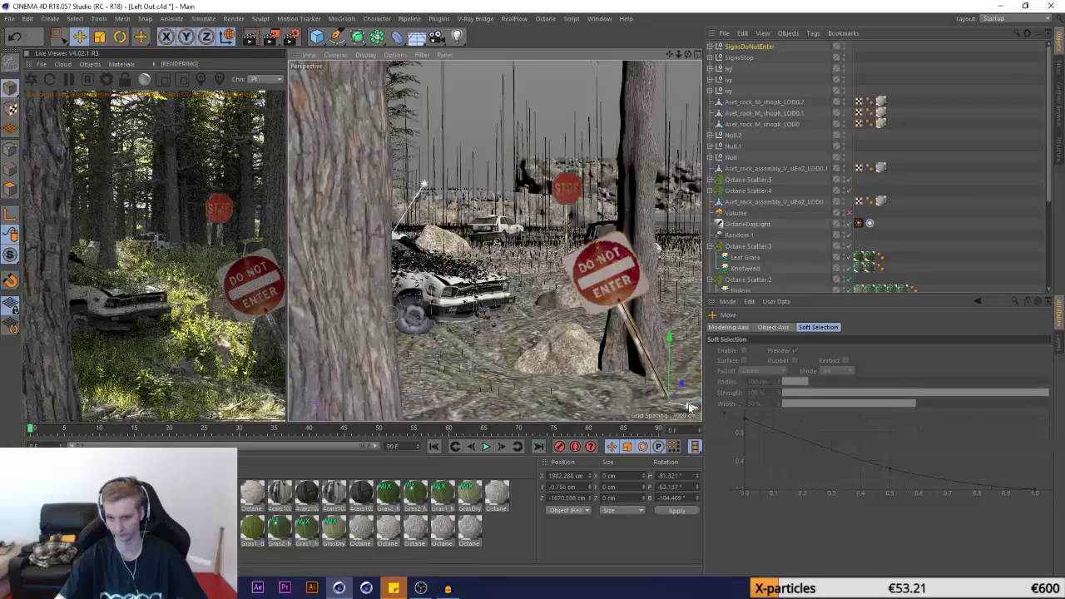
left_click_drag(686, 400, 423, 380)
Rotate the Do Not Enter sign almost upright, facing the camera, and scale it down slightly
left_click(120, 38)
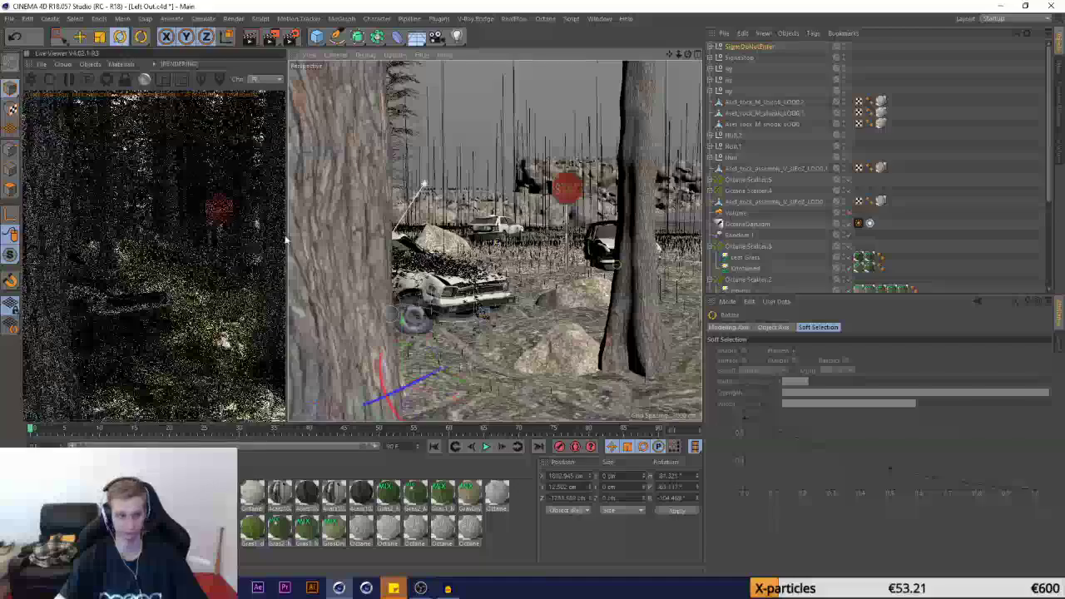
left_click_drag(422, 375, 458, 330)
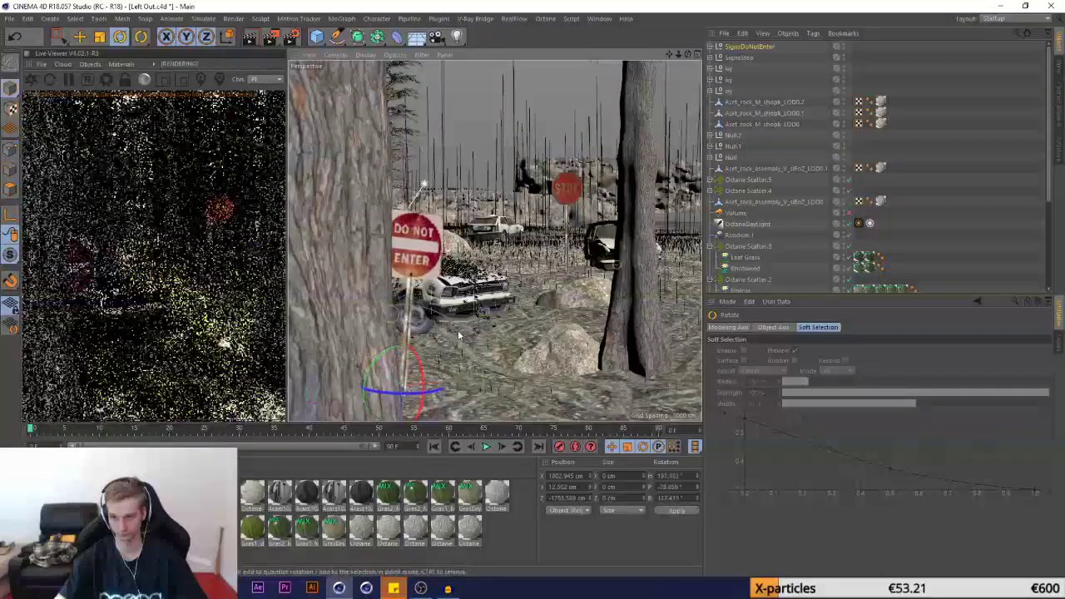
left_click(100, 37)
left_click_drag(465, 223, 413, 227)
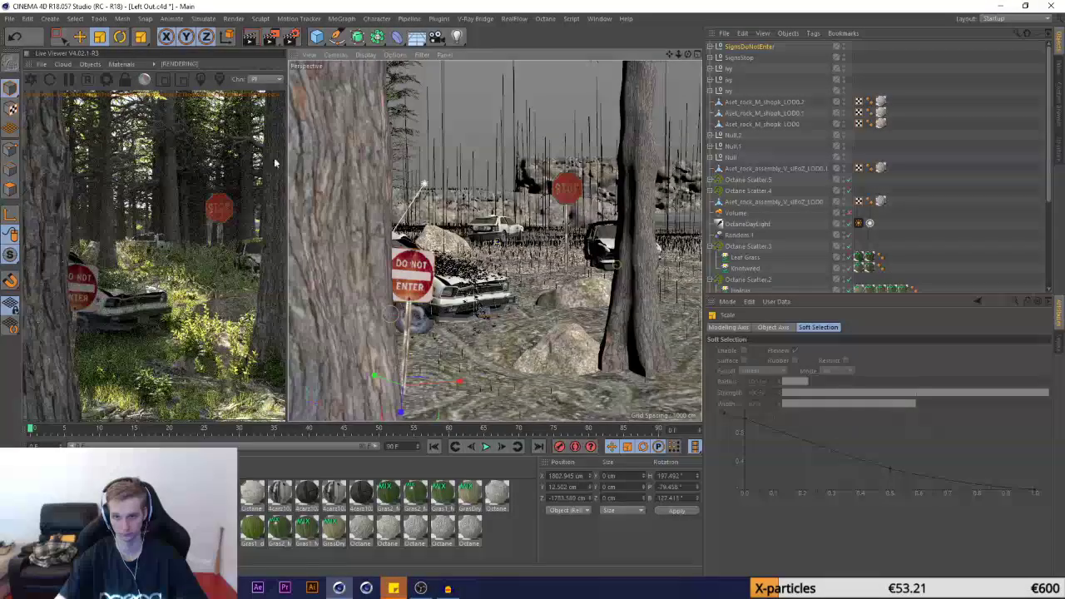
Scale the SignsStop group down and shift it slightly away from the nearby tree along the X axis
left_click(740, 57)
left_click(99, 37)
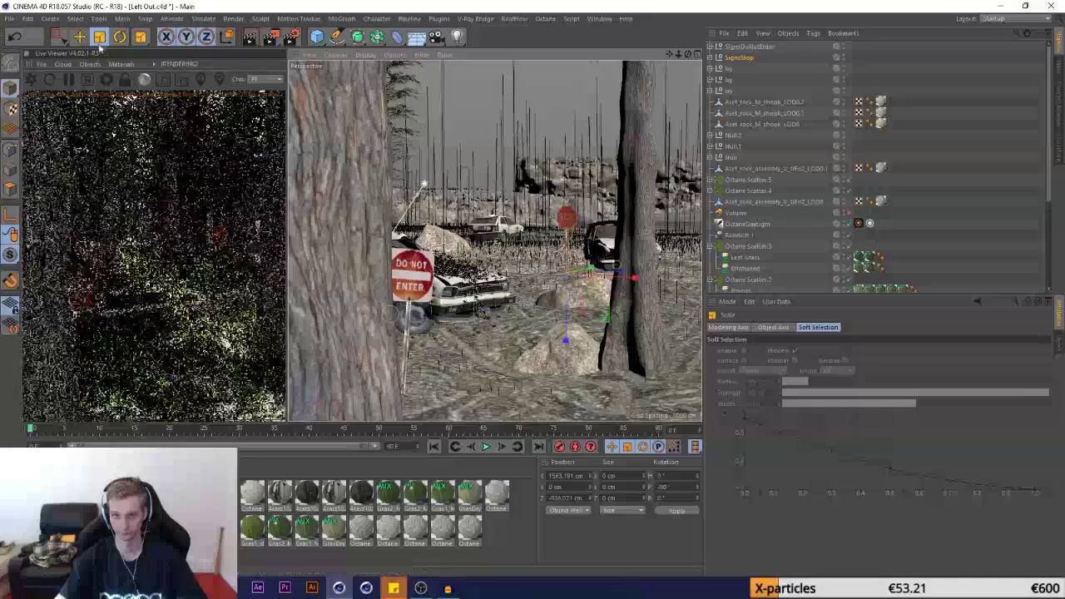
key("e")
left_click_drag(596, 277, 586, 277)
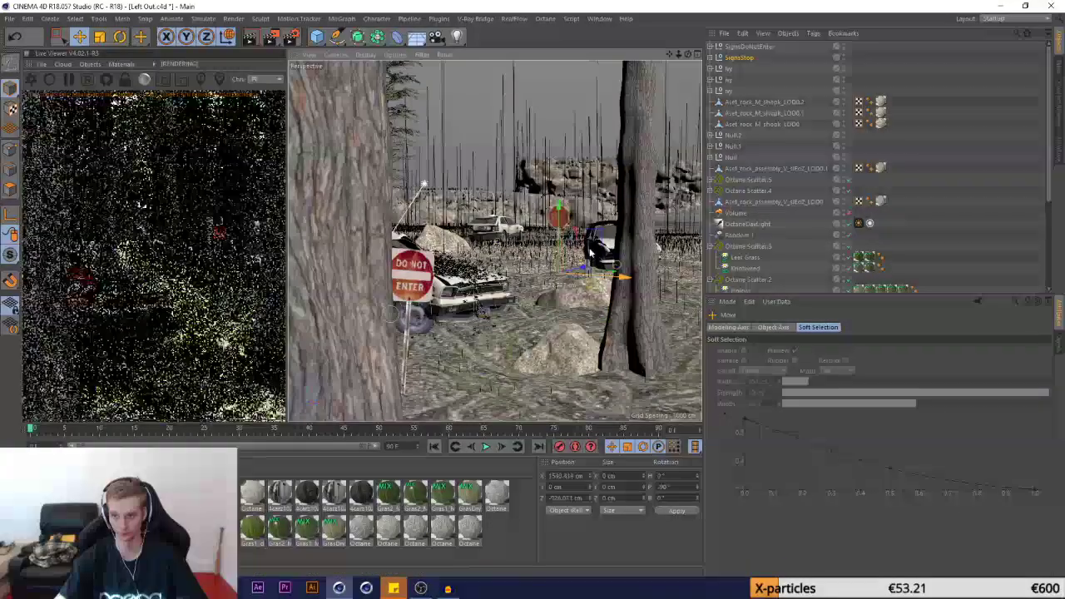
Undo the stop sign's vertical move, lock the Y axis and move the sign farther back among the cars
left_click_drag(558, 229, 557, 214)
left_click(15, 37)
left_click(186, 37)
left_click_drag(594, 313, 595, 296)
Rotate the stop sign so that it leans to one side
left_click(120, 37)
left_click_drag(578, 180, 324, 106)
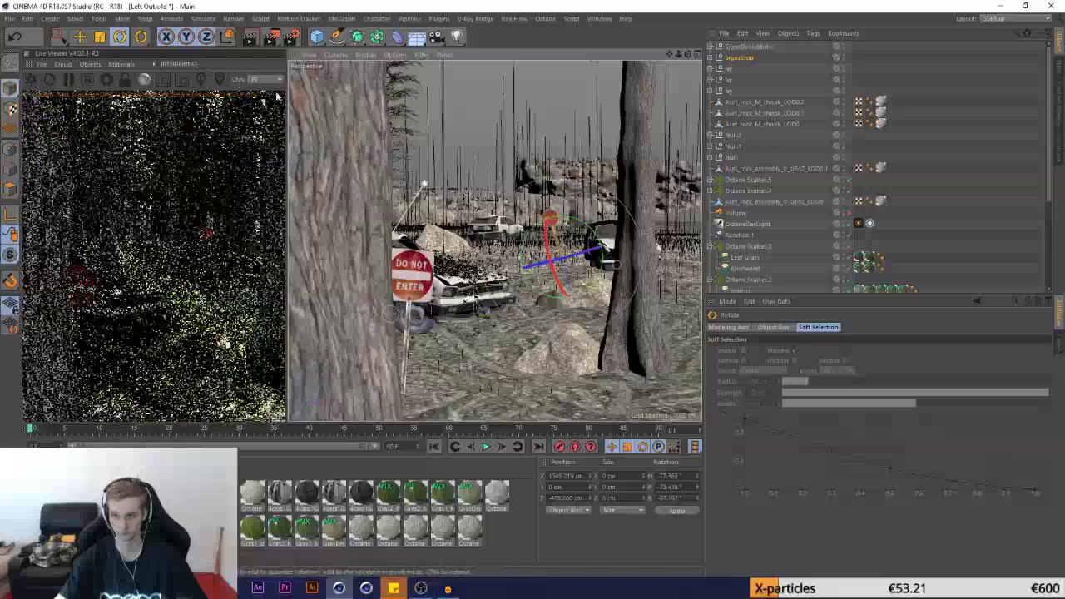
key("e")
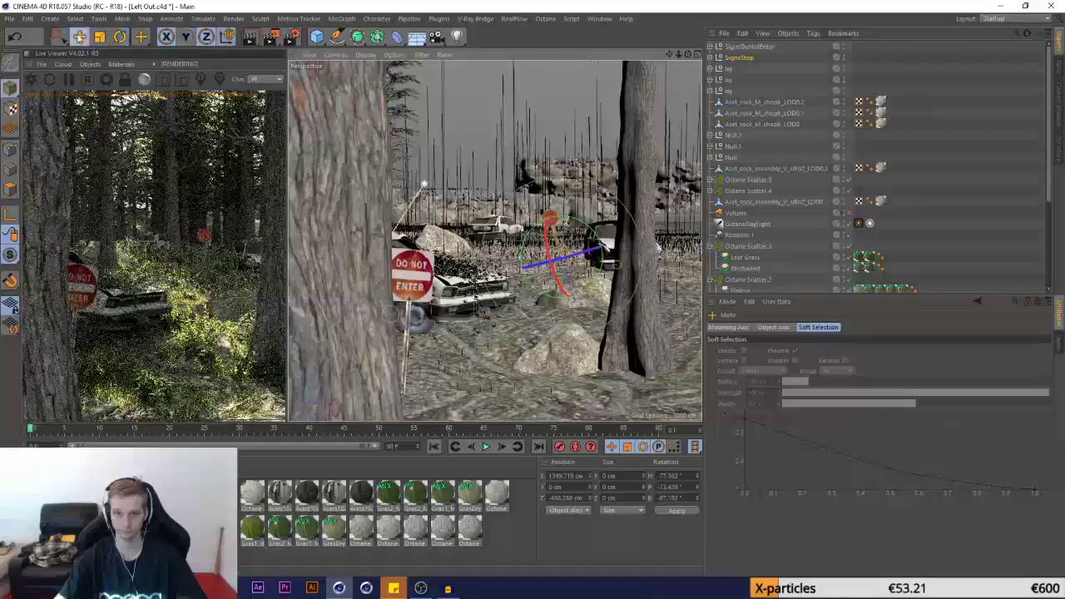
Shift the SignsDoNotEnter group slightly closer to the foreground tree so it partly hides behind the trunk
left_click(746, 47)
left_click_drag(475, 327, 460, 318)
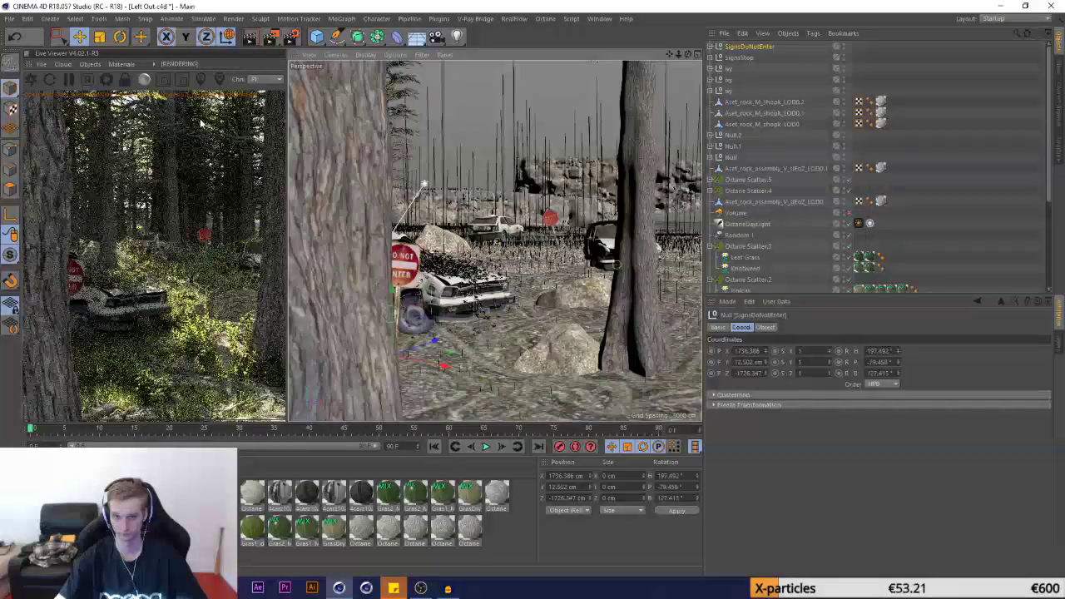
left_click_drag(395, 153, 360, 152)
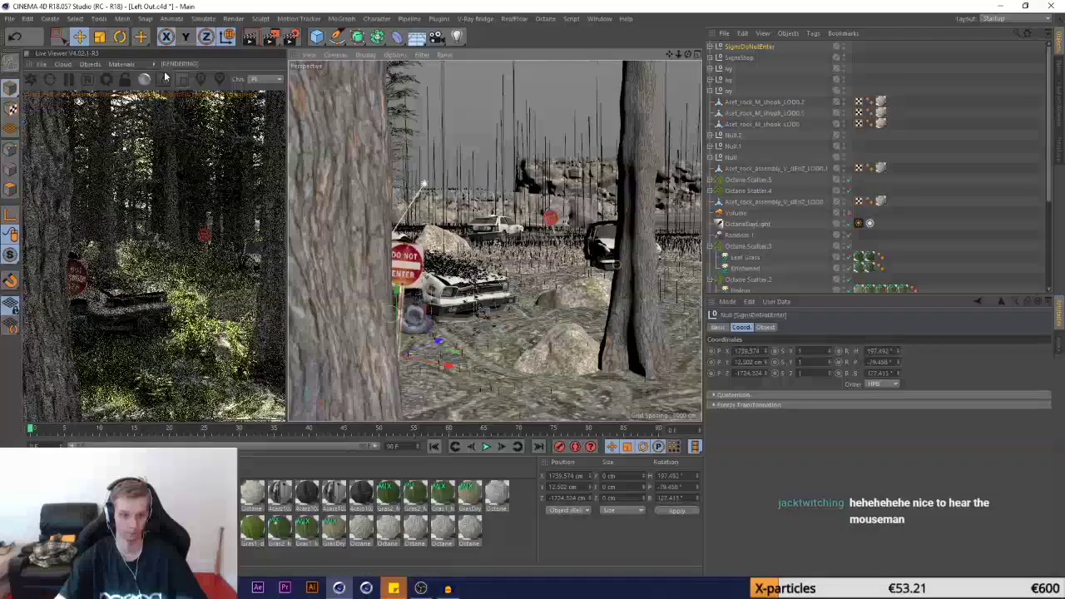
Dismiss the mistaken attempt to close the project and save the Left Out.c4d scene
left_click(8, 18)
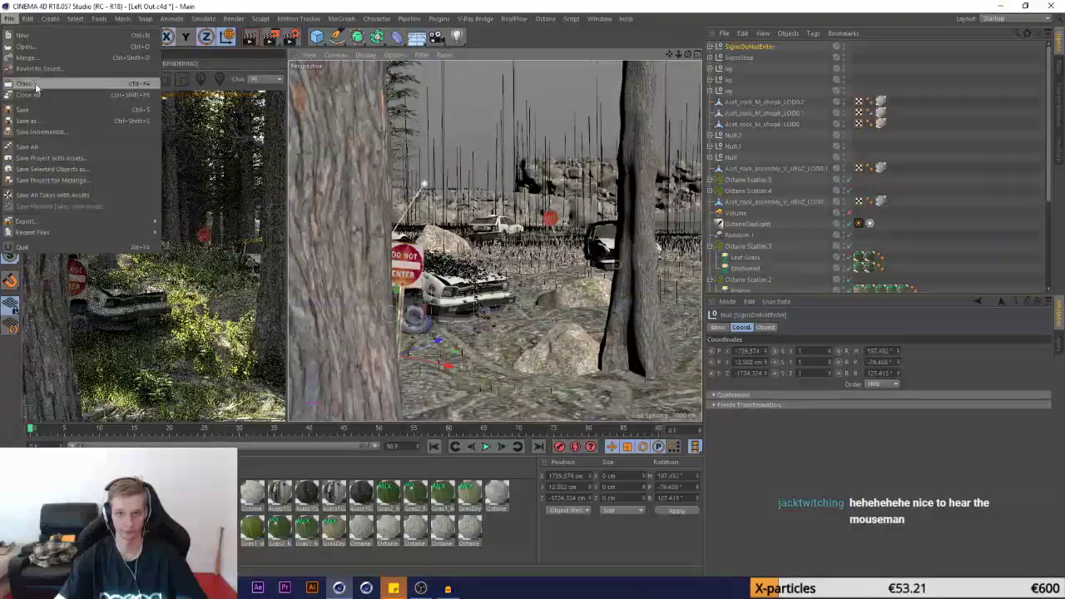
left_click(36, 85)
left_click(604, 274)
left_click(10, 18)
left_click(24, 111)
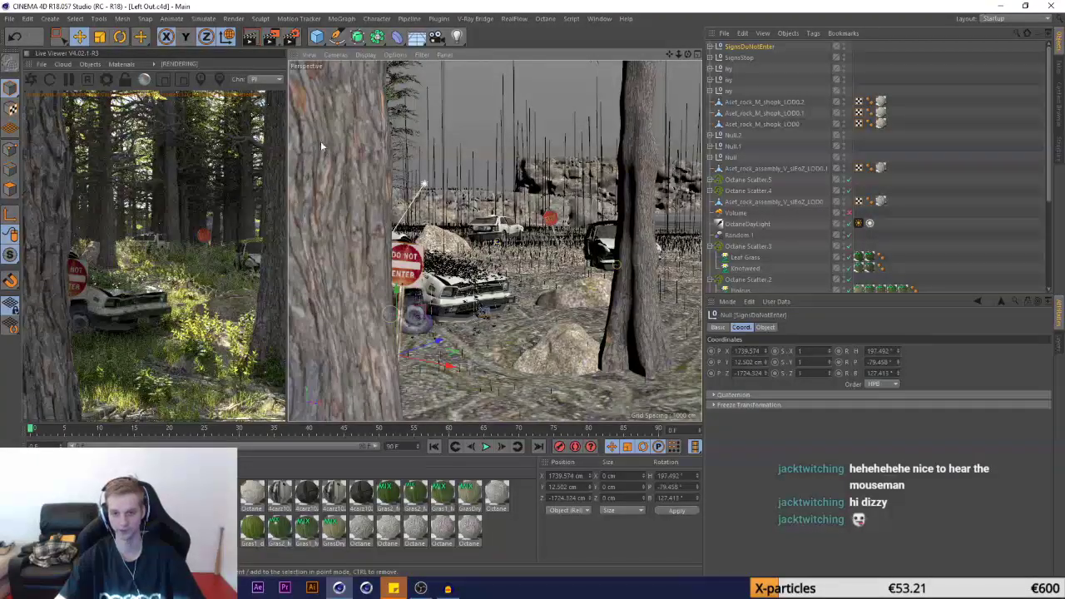
left_click(10, 19)
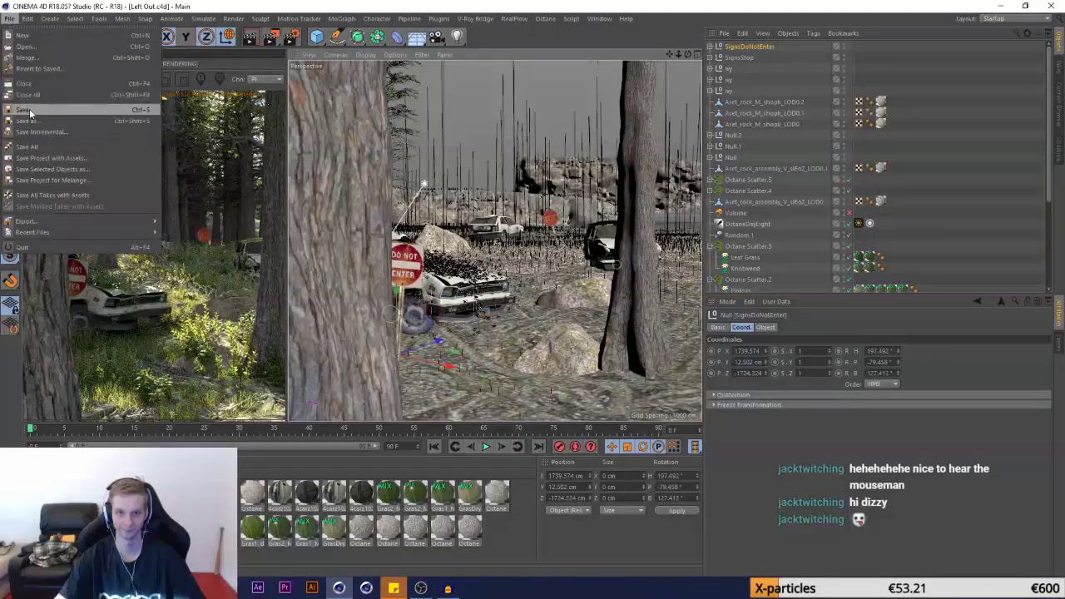
left_click(27, 111)
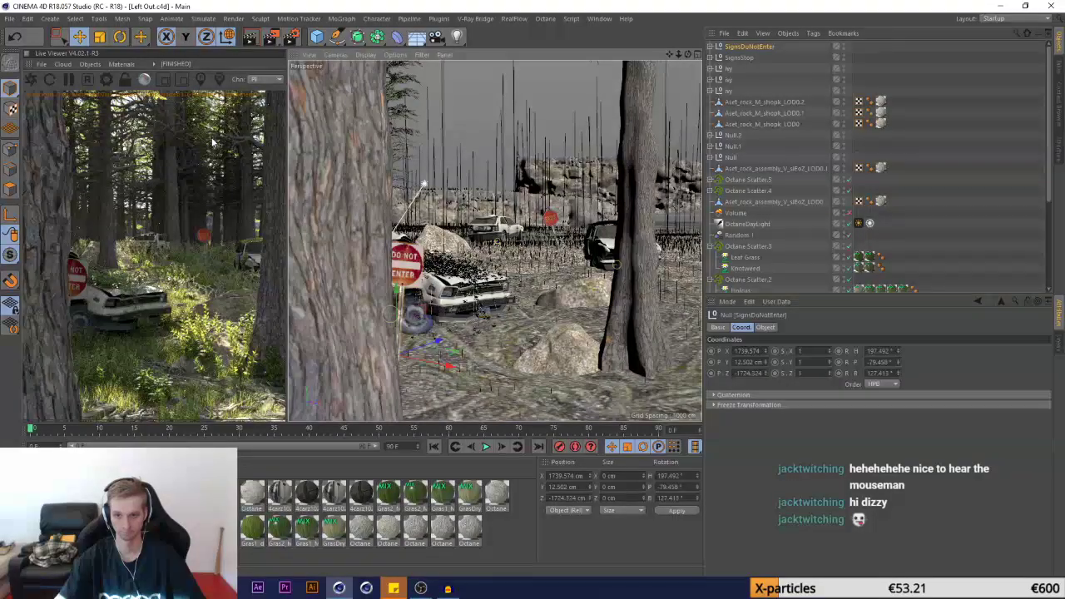
Scale the SignsStop group up slightly and save the project
left_click(739, 58)
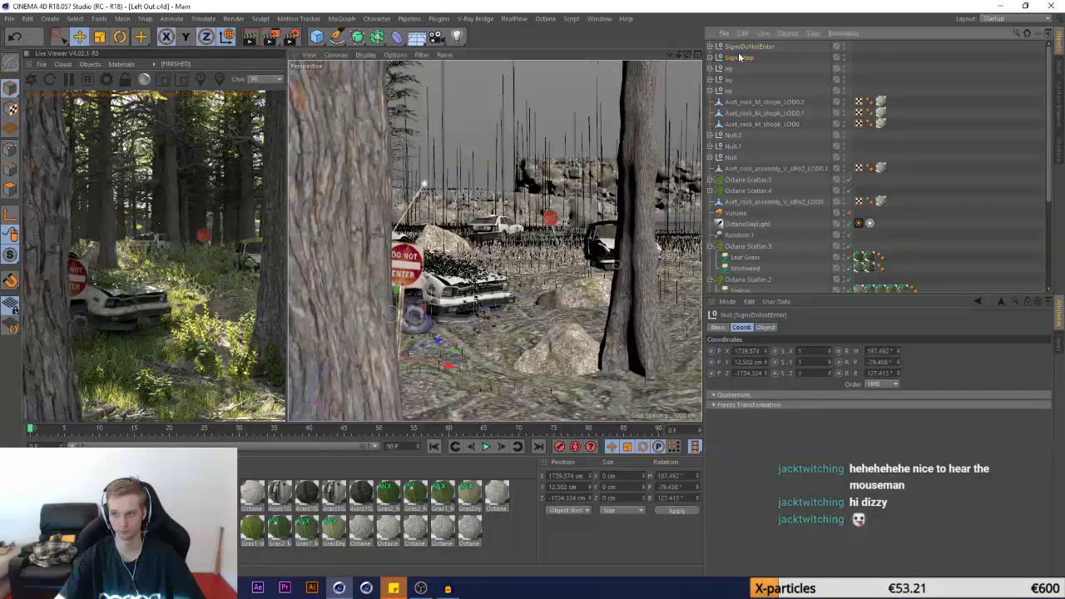
key("t")
key("e")
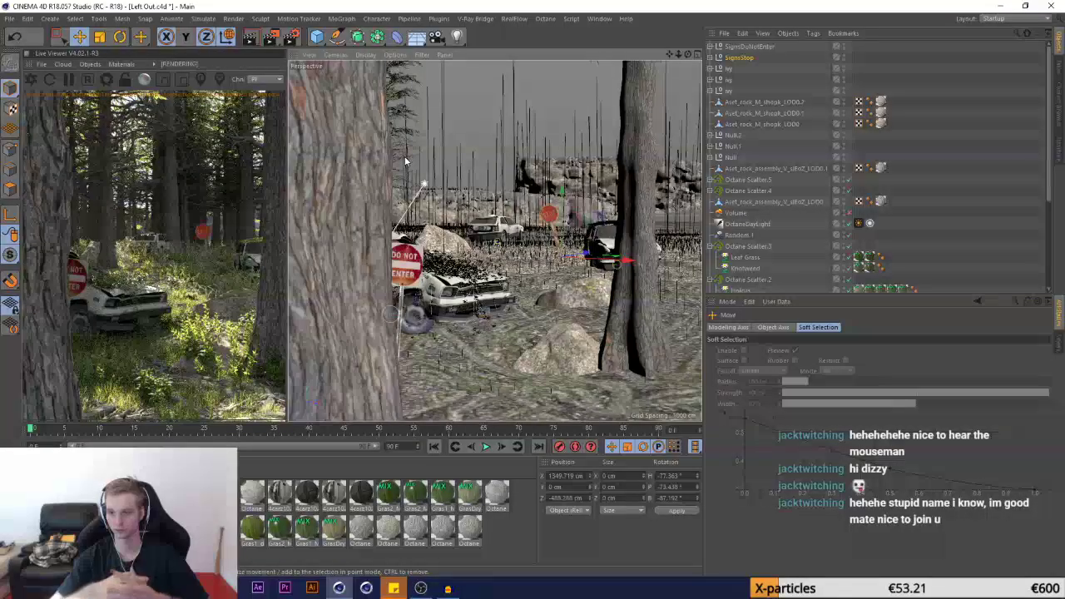
left_click(9, 18)
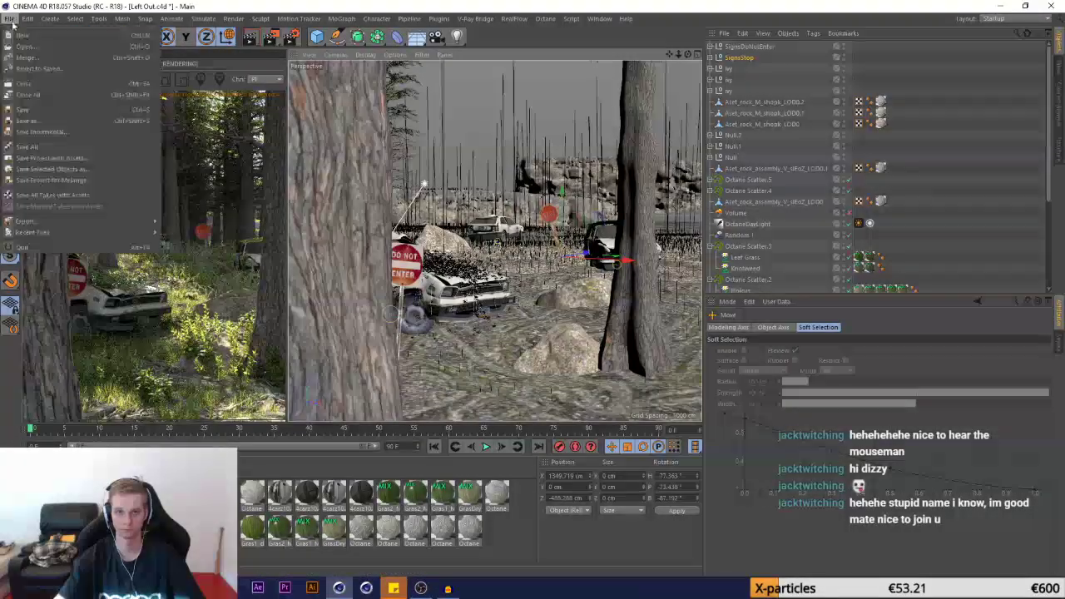
left_click(37, 109)
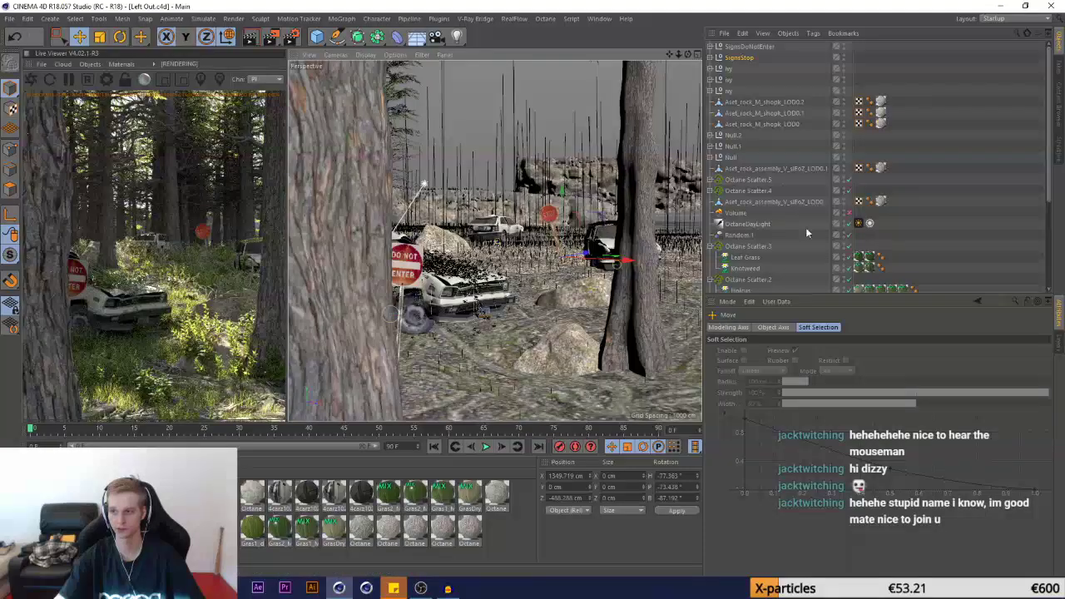
Try the Volume fog in the render
left_click(850, 214)
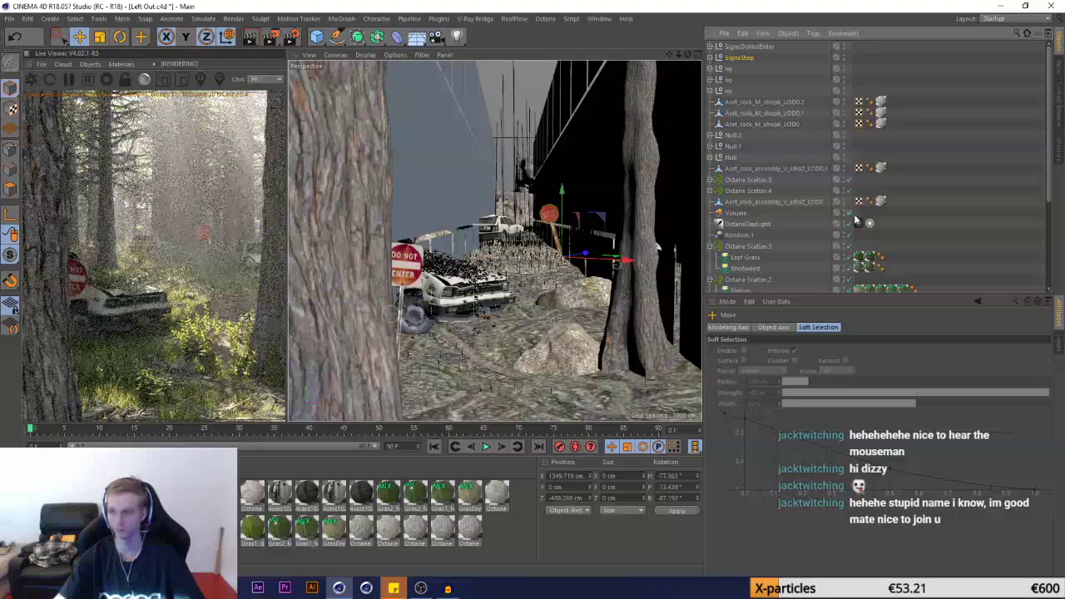
Undo a trial deletion of the foreground pine tree and move the tree aside to uncover the Do Not Enter sign
left_click(347, 257)
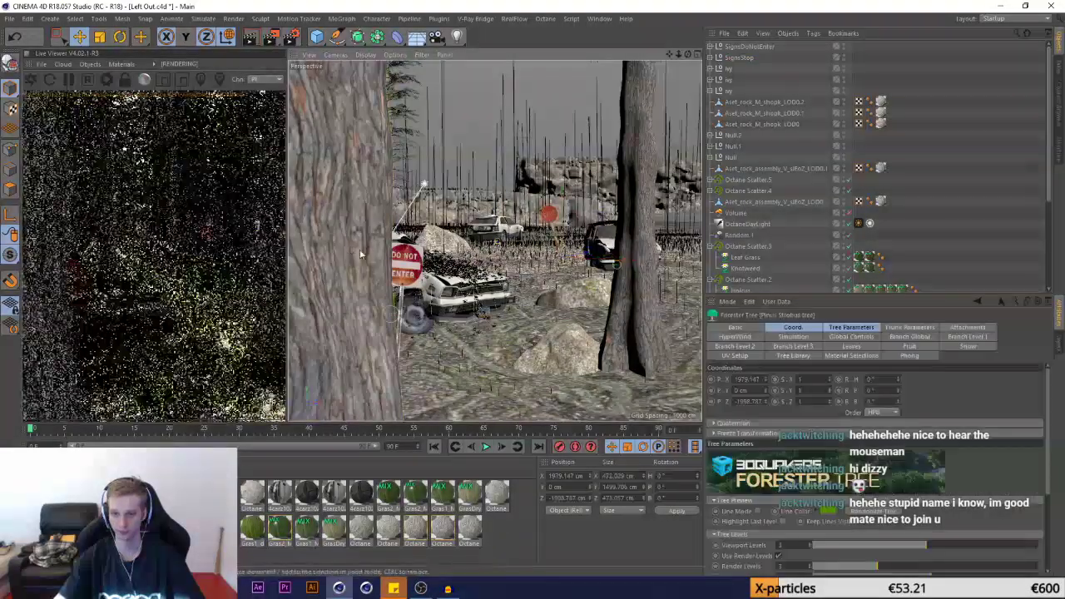
key("Delete")
key("ctrl+z")
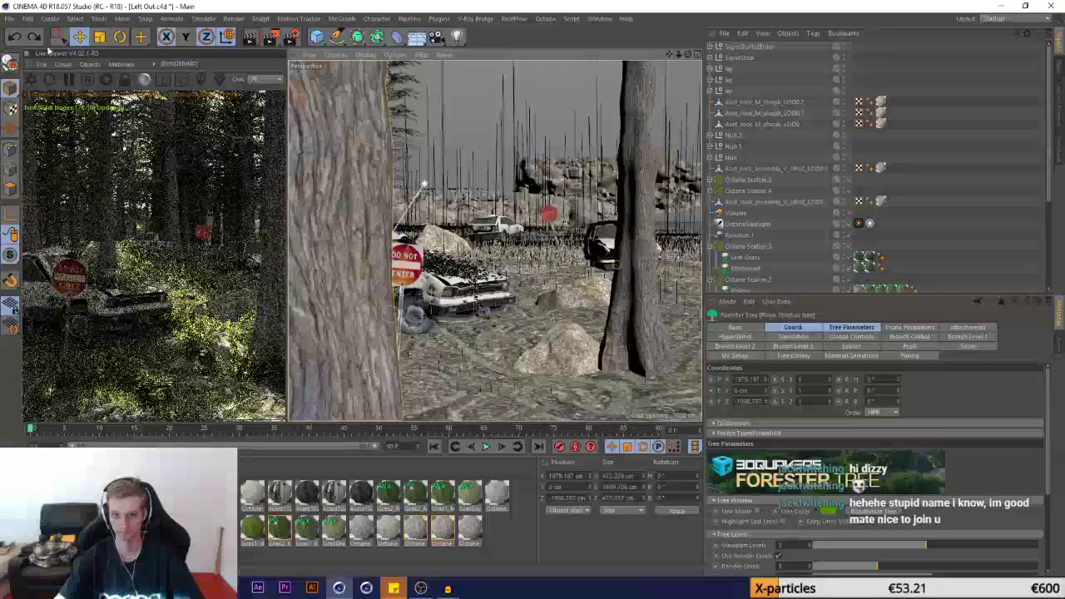
left_click_drag(373, 257, 376, 262)
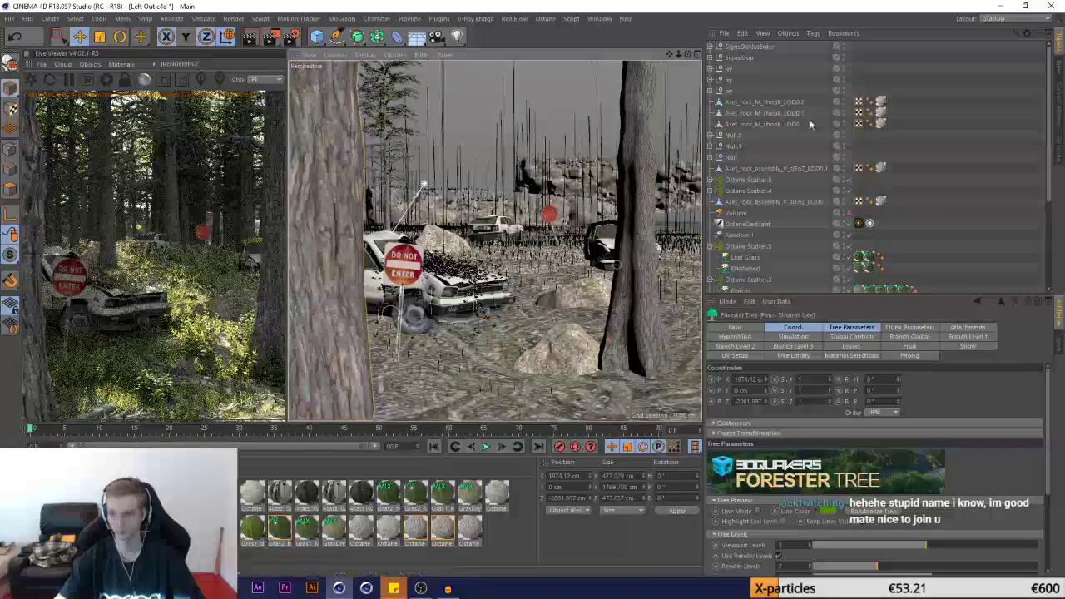
Scale the SignsDoNotEnter group up slightly, move it closer to the foreground trunk, and save the project
left_click(740, 58)
left_click(747, 48)
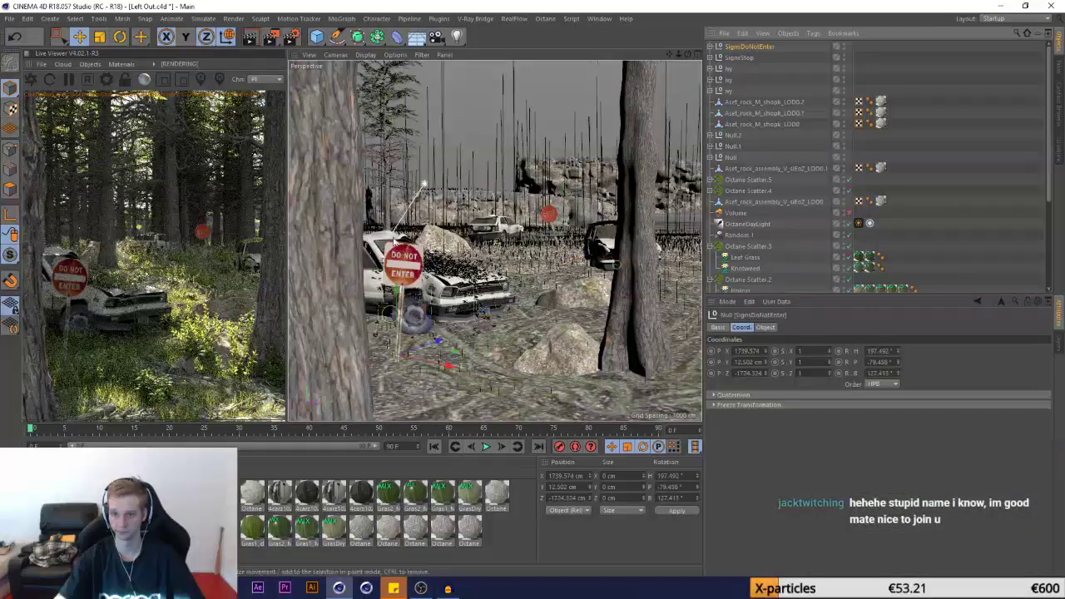
left_click(102, 40)
left_click_drag(415, 125, 454, 126)
left_click(81, 40)
mouse_move(565, 284)
left_mouse_down()
mouse_move(538, 286)
mouse_move(553, 283)
left_mouse_up()
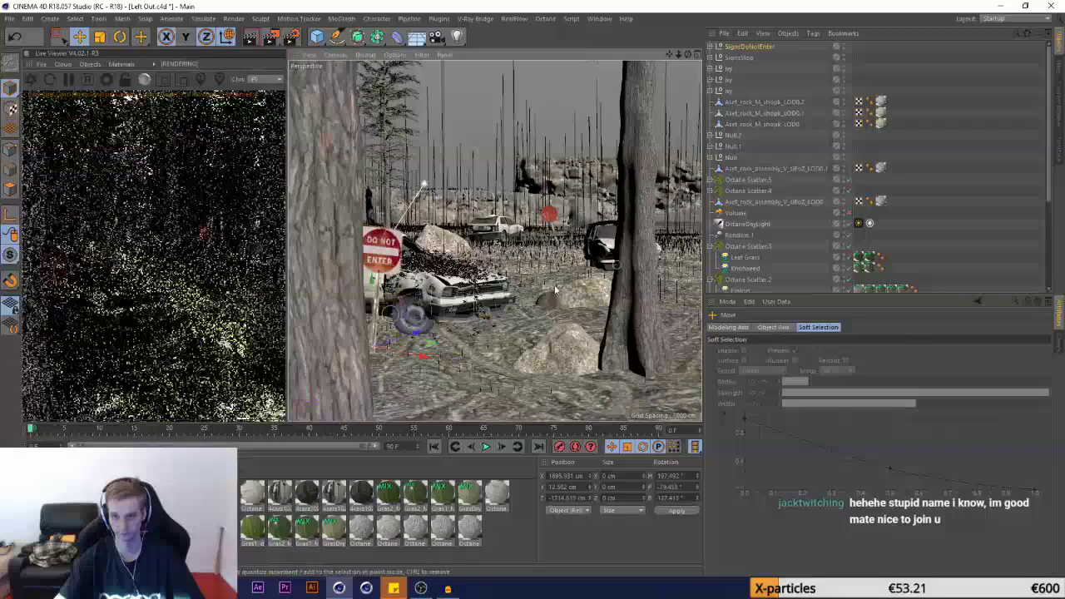
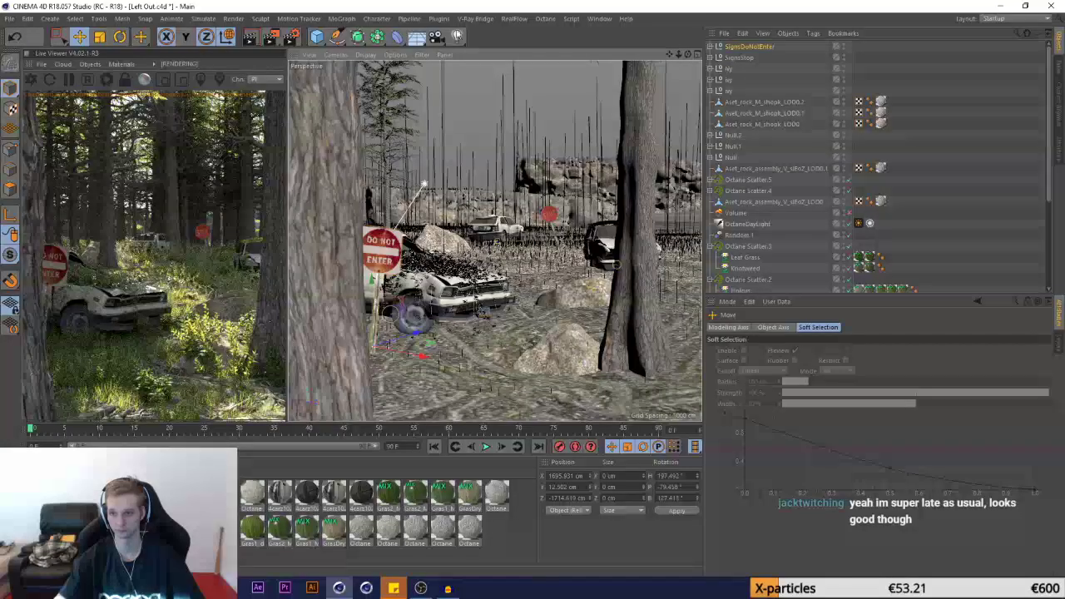
left_click(8, 19)
left_click(31, 118)
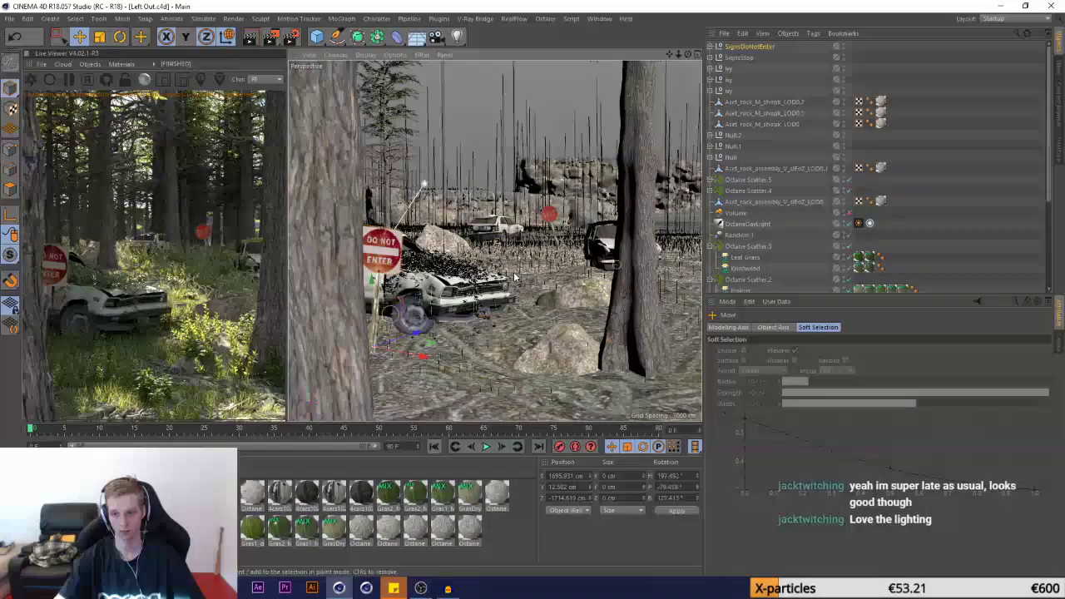
Move the nearest car's null together with its ivy forward, so more of the car shows past the sign
left_click(498, 293)
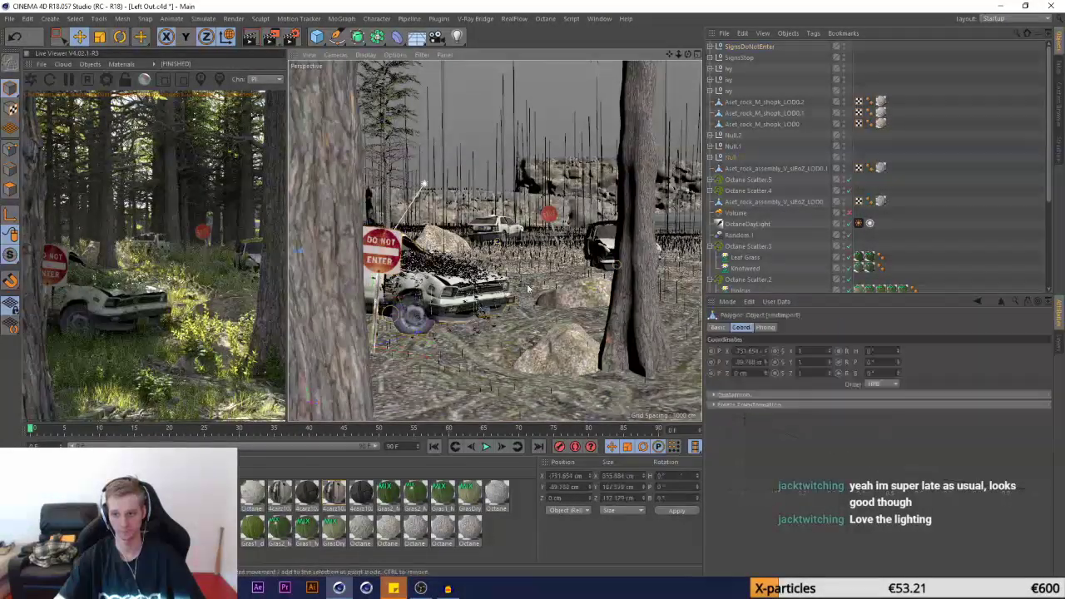
left_click(730, 91, "ctrl")
mouse_move(440, 257)
left_mouse_down()
mouse_move(456, 261)
mouse_move(445, 262)
left_mouse_up()
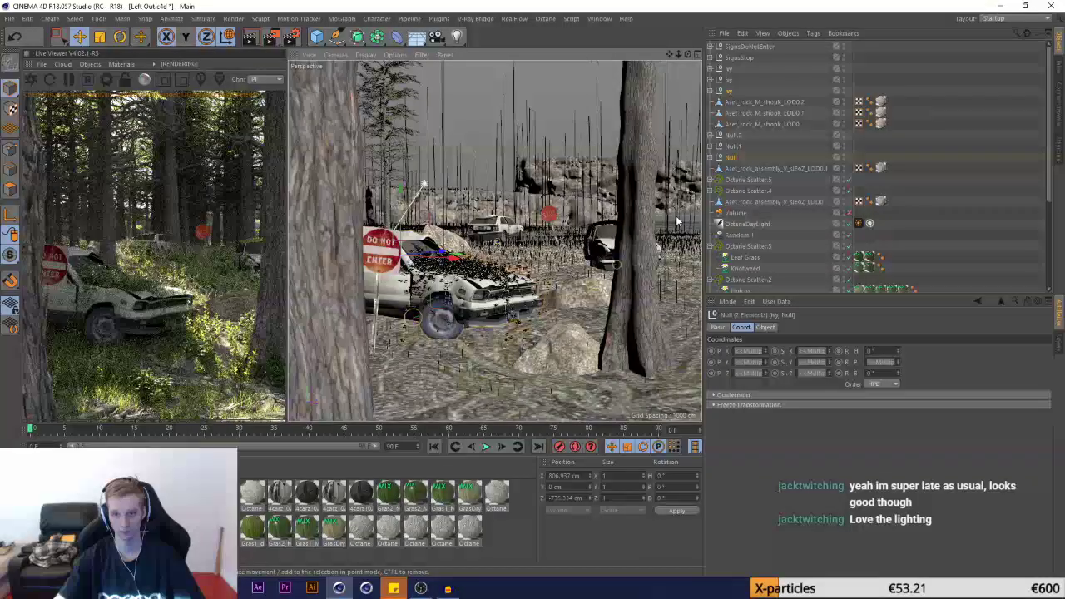
Add a null and position it at the nearest car's front, at about X 1750, Y 58, Z -1613 cm
scroll(791, 222, "down", 4)
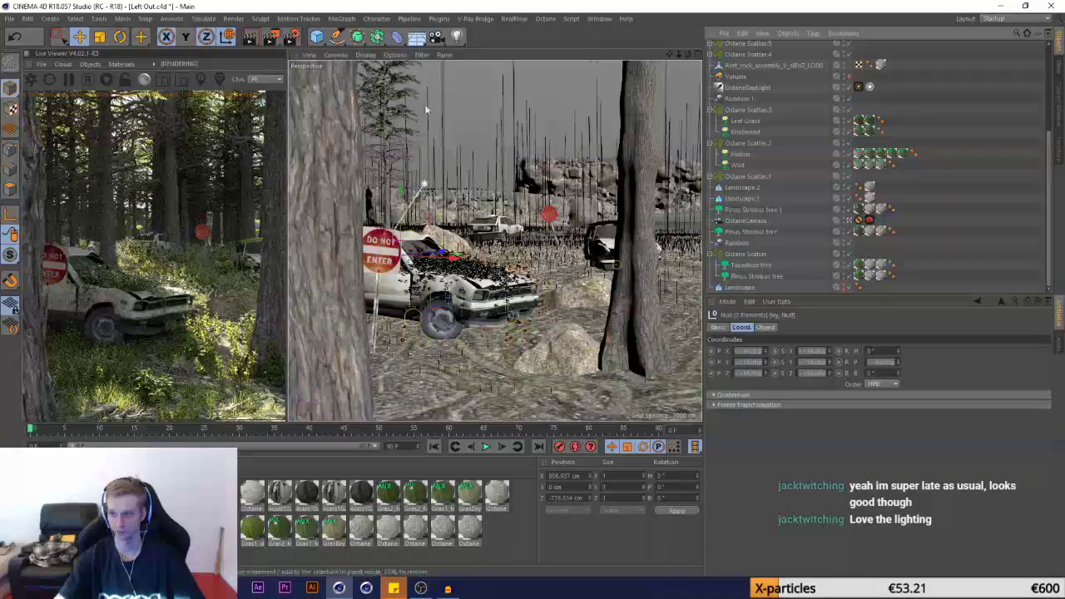
left_click_drag(318, 37, 358, 53)
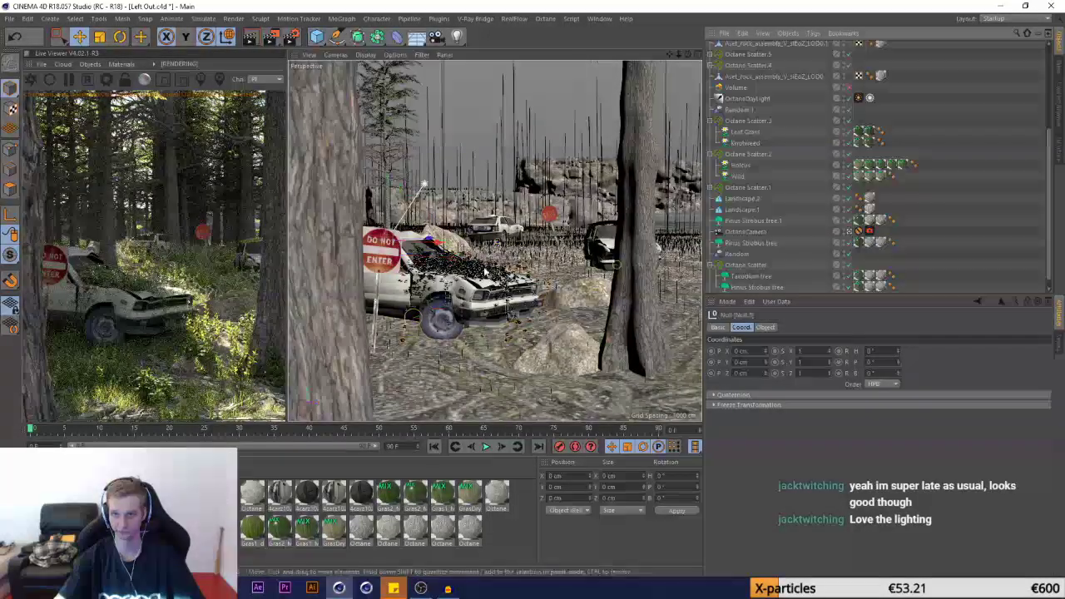
left_click_drag(449, 243, 542, 248)
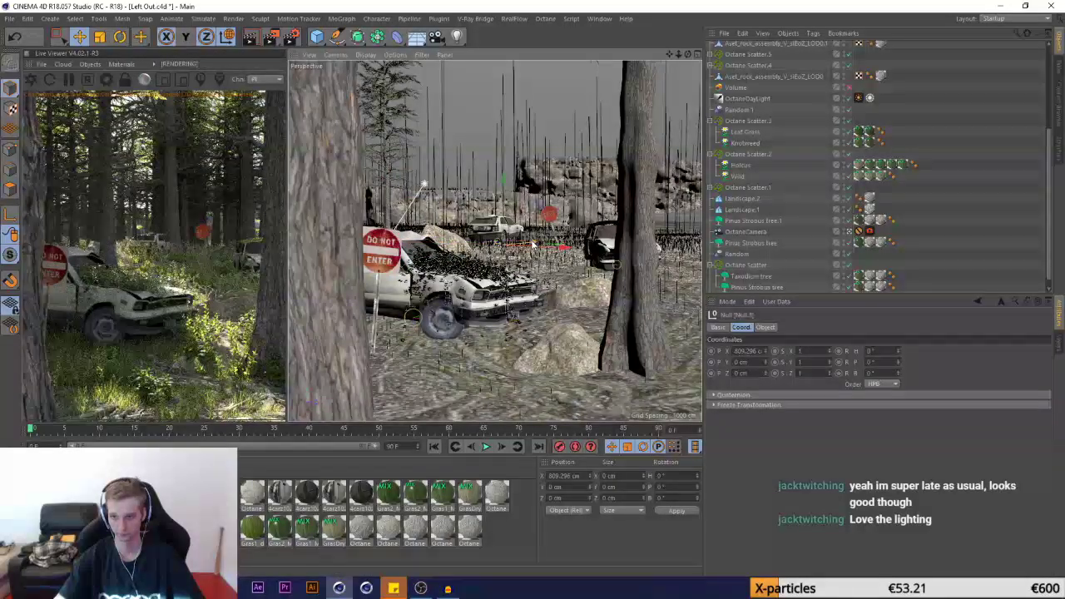
left_click_drag(399, 280, 605, 301)
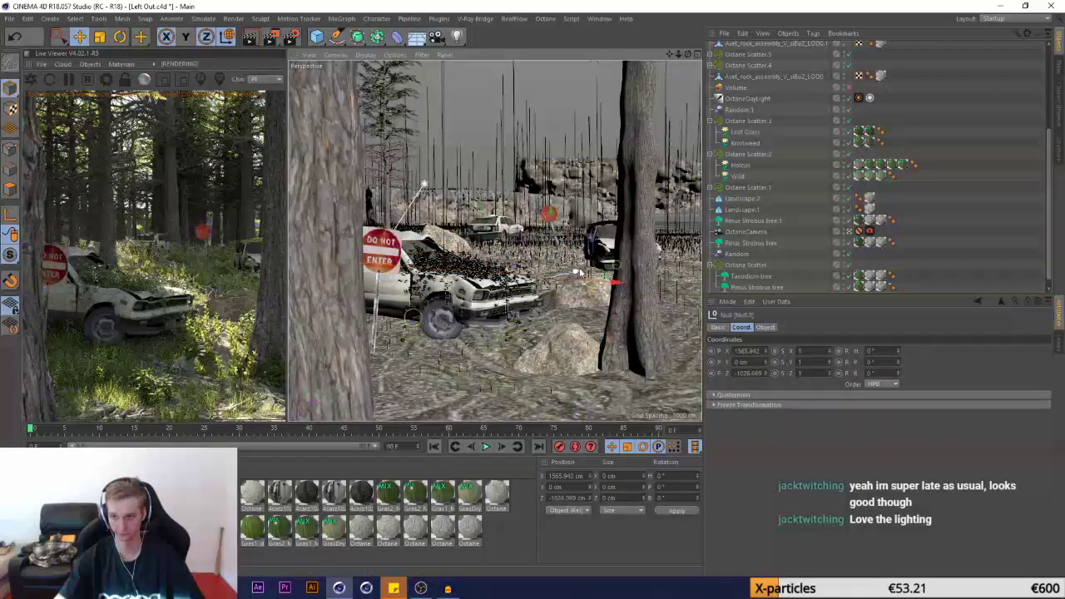
left_click_drag(443, 315, 447, 321)
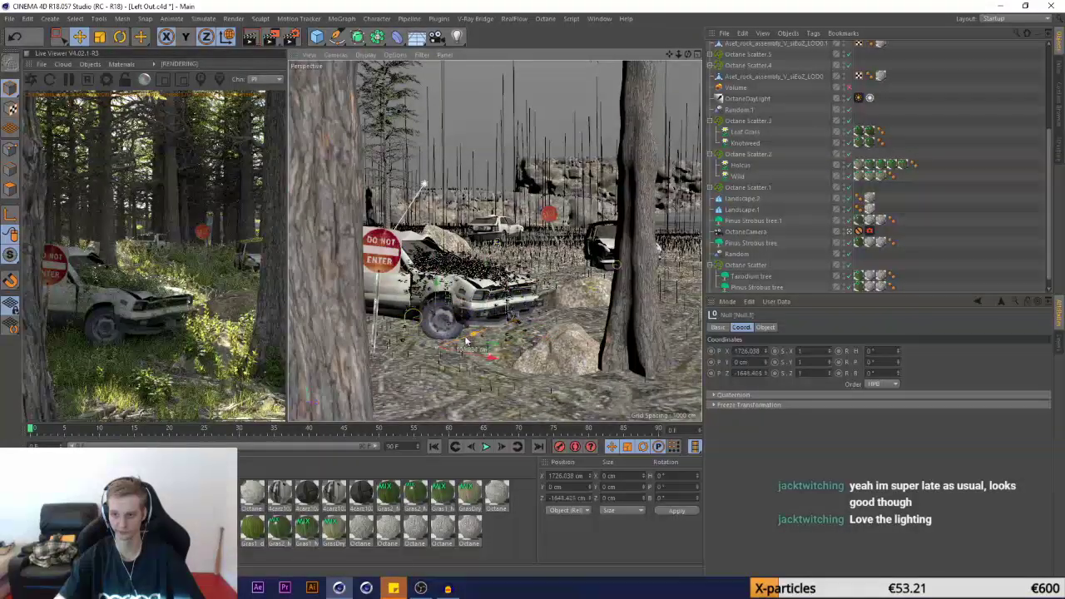
left_click_drag(497, 360, 492, 288)
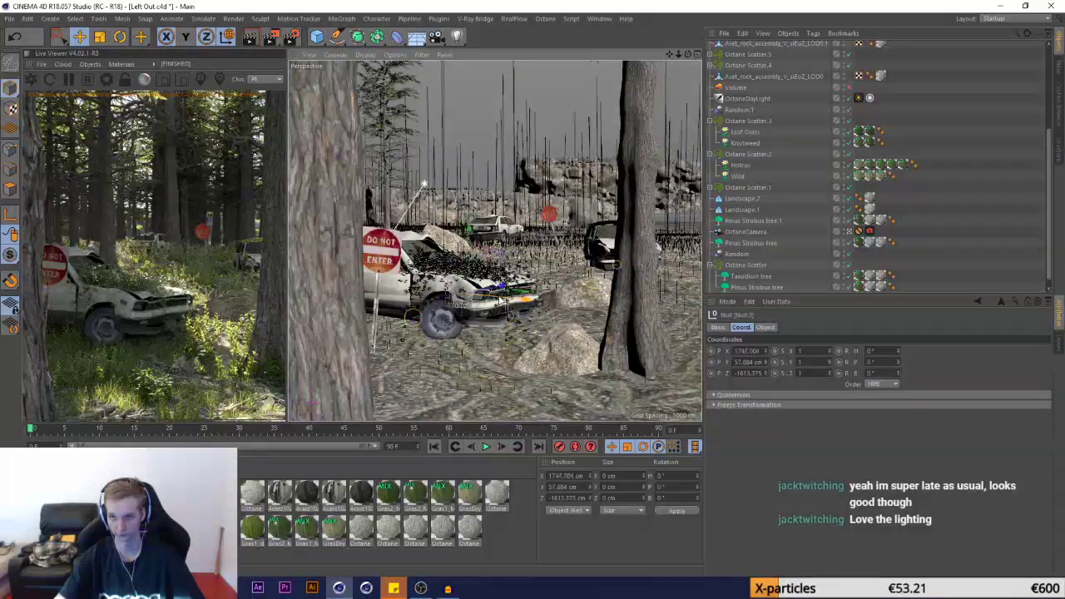
Rename the new null Focus and place it directly above OctaneCamera in the object list
left_click(771, 234)
scroll(736, 49, "up", 5)
type("Focus")
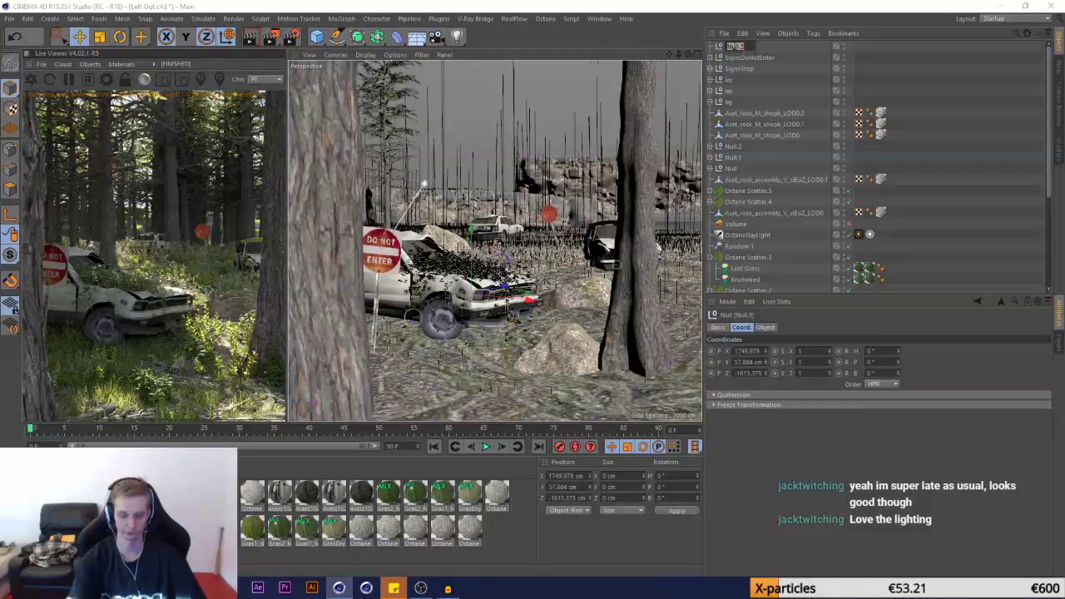
key("Return")
left_click_drag(745, 104, 743, 244)
Assign the Focus null as OctaneCamera's focus object and set the Octane camera tag's Thinlens F-stop to about 7.36
left_click(745, 236)
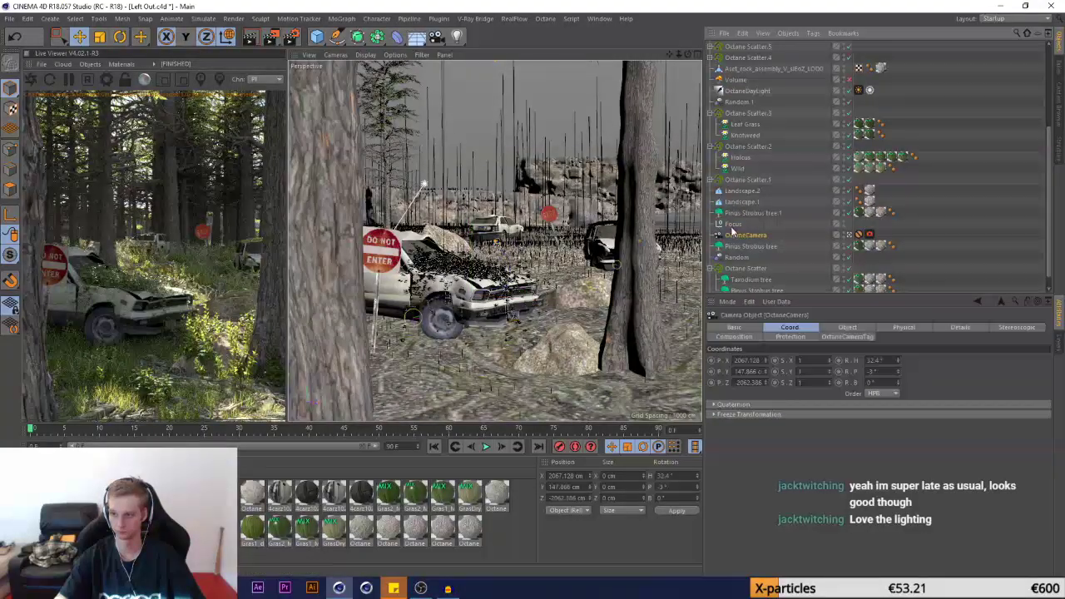
left_click(848, 327)
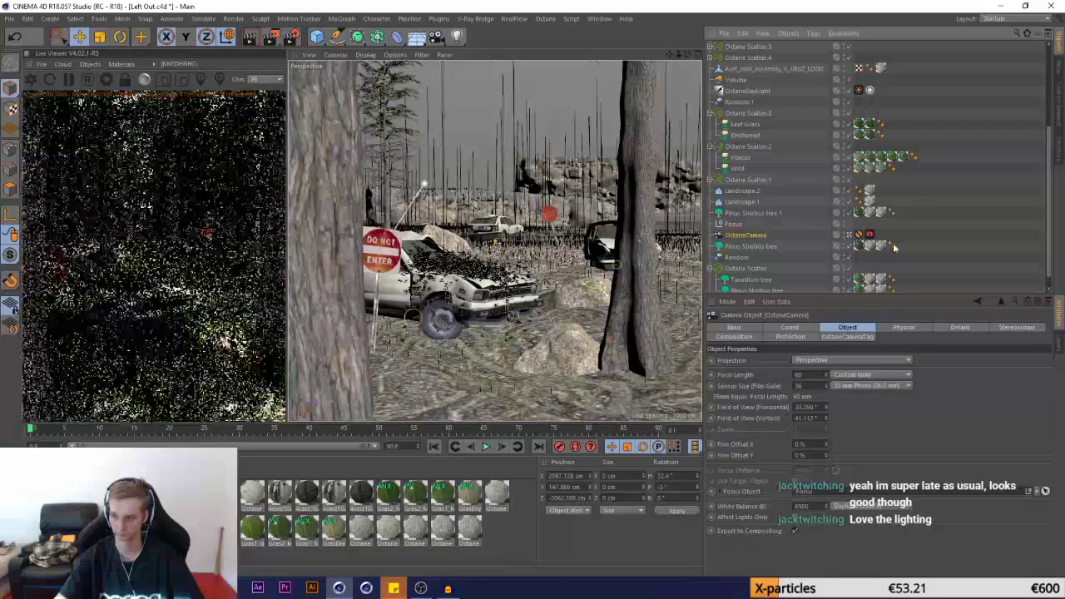
left_click(870, 235)
left_click(878, 328)
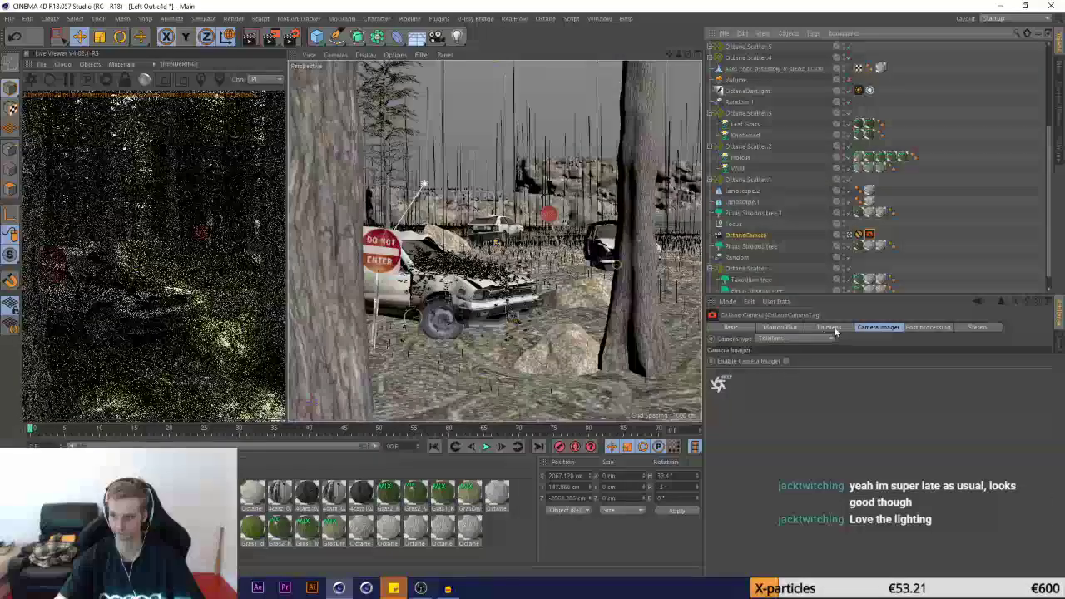
left_click(829, 327)
left_click_drag(850, 396, 949, 394)
Cycle the Live Viewer's clay modes back to full shading and set a render region over the foreground trunk and sign
left_click(145, 82)
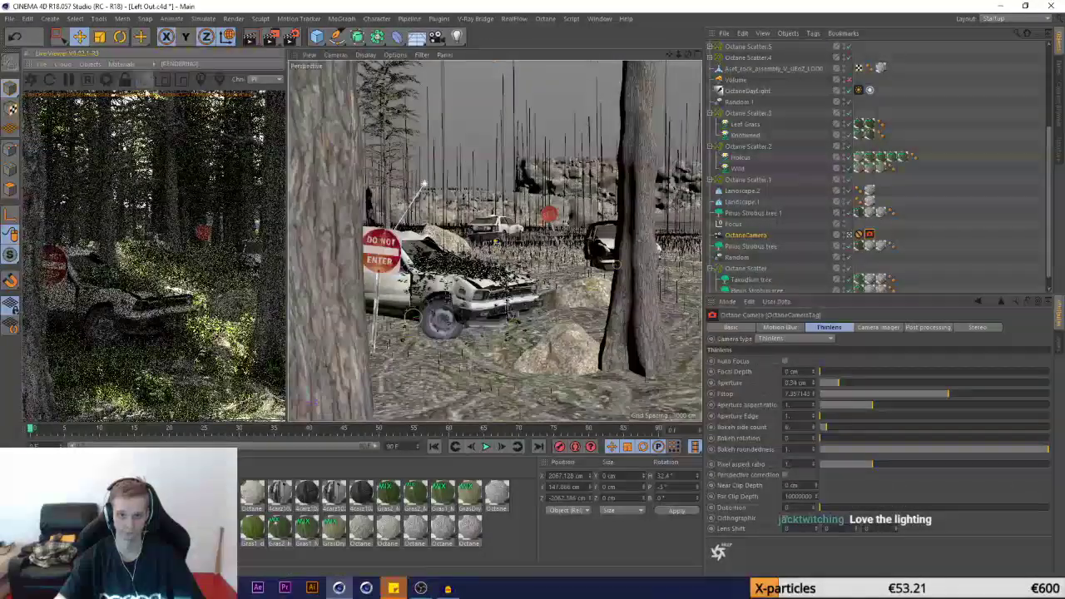
left_click(145, 86)
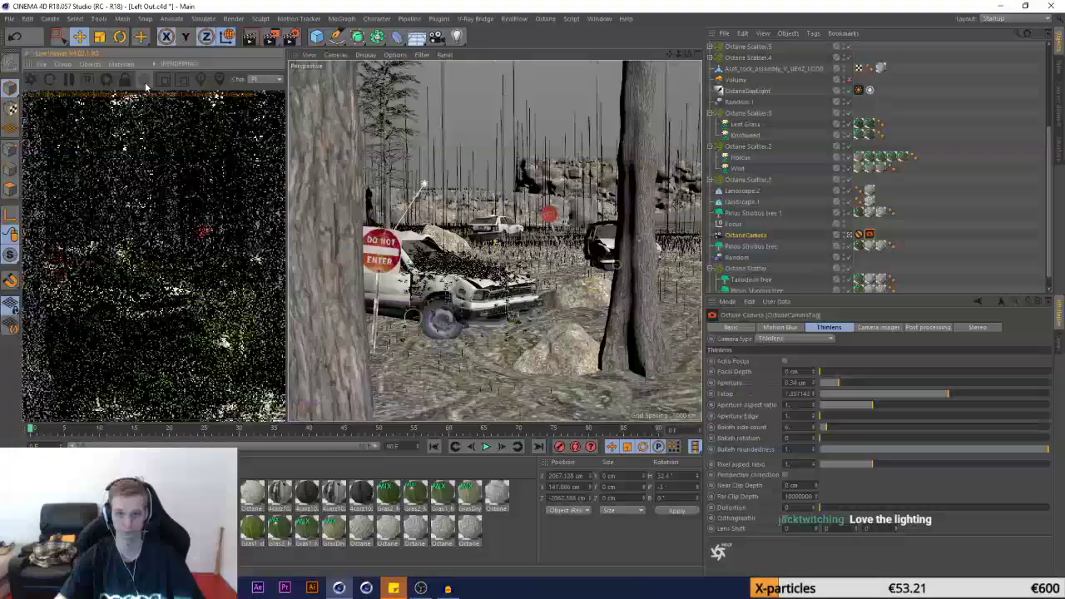
left_click(145, 85)
left_click(164, 79)
left_click_drag(47, 176, 20, 277)
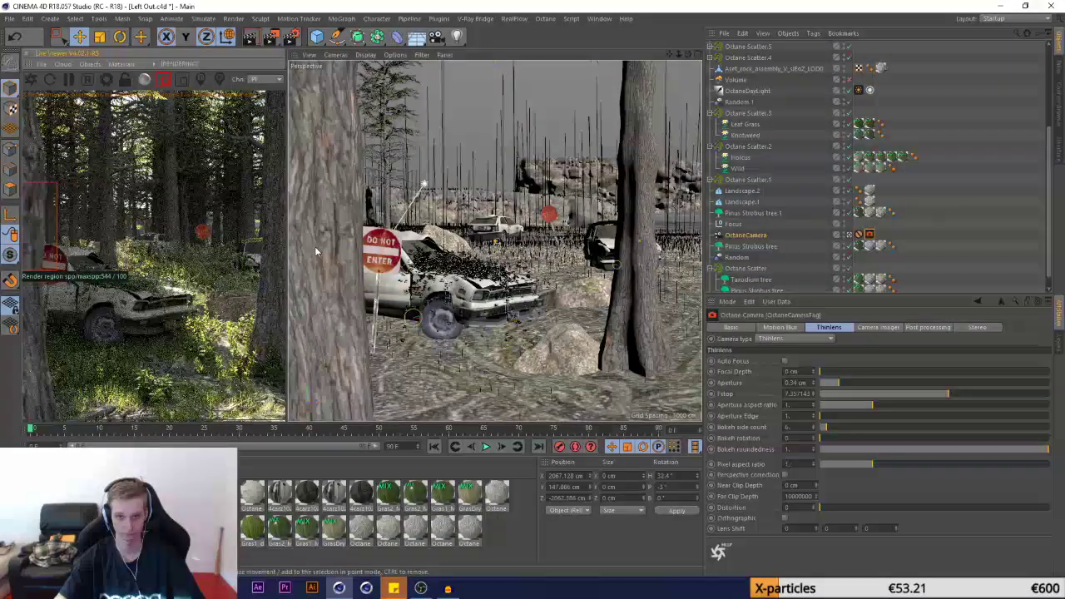
Set Length U and Length V to 75% on both selected texture tags of the foreground Pinus Strobus tree
left_click(751, 246)
scroll(851, 208, "up", 3)
scroll(852, 175, "up", 4)
scroll(852, 181, "down", 7)
scroll(852, 179, "down", 1)
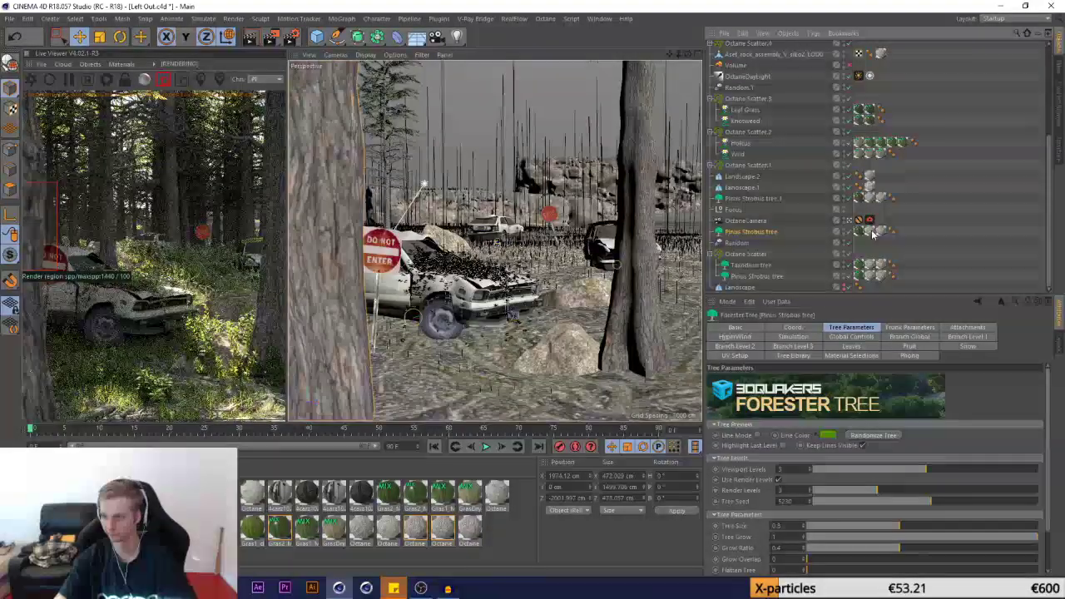
left_click(882, 235)
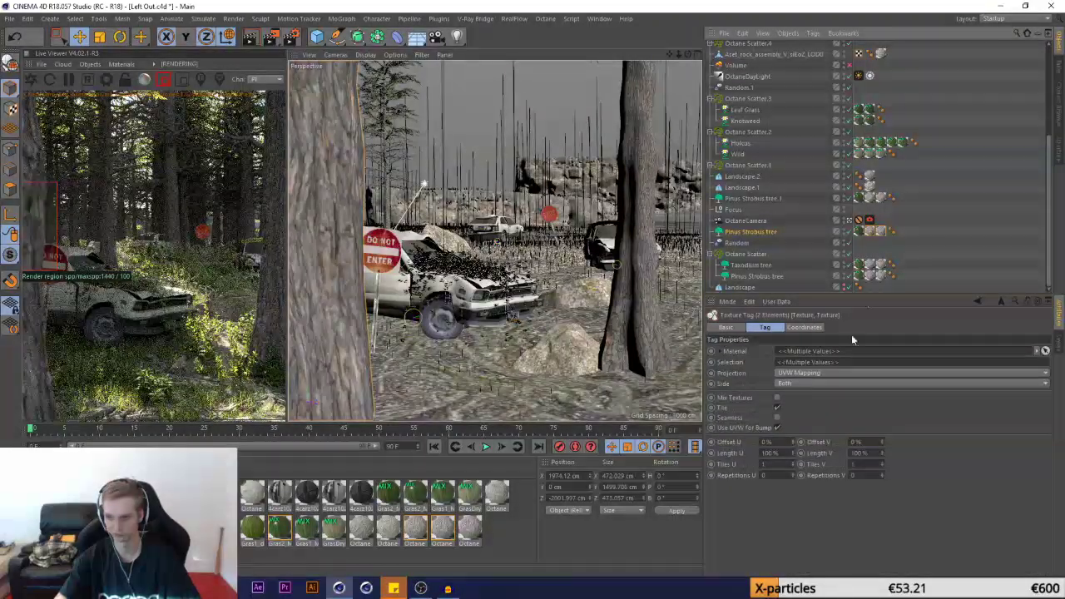
left_click(774, 453)
type("75")
key("Return")
type("75")
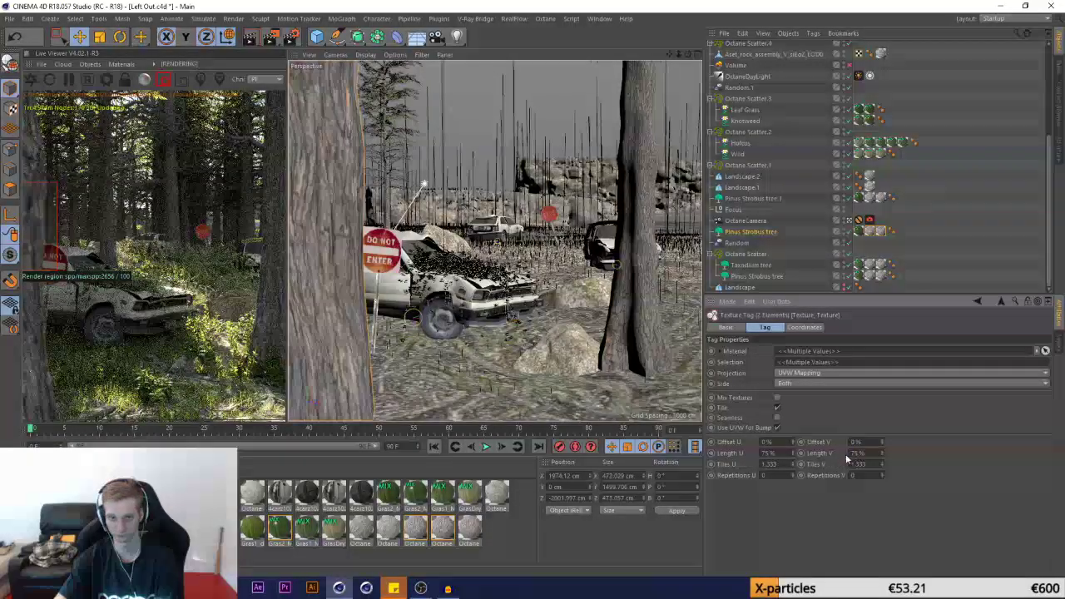
key("Return")
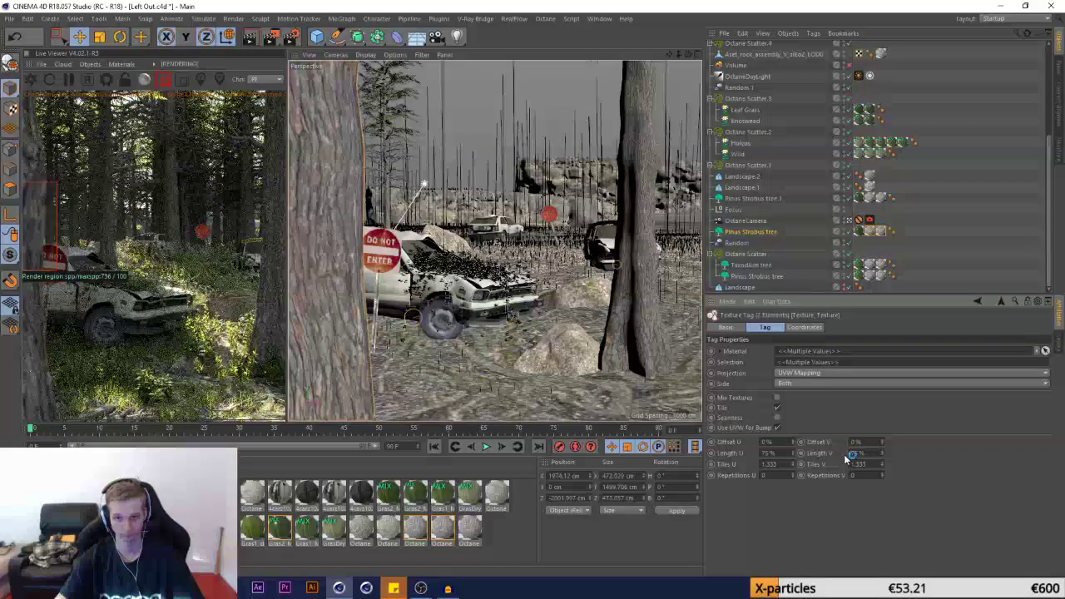
Set the render region over the foreground trunk's upper part and save the project
left_click_drag(61, 177, 8, 119)
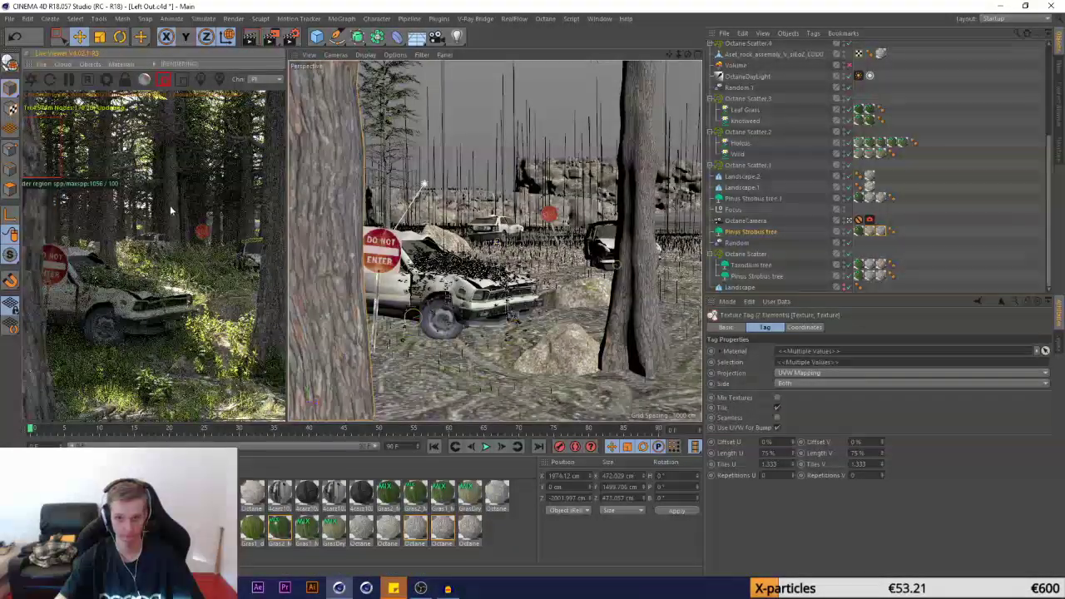
left_click(9, 19)
left_click(34, 109)
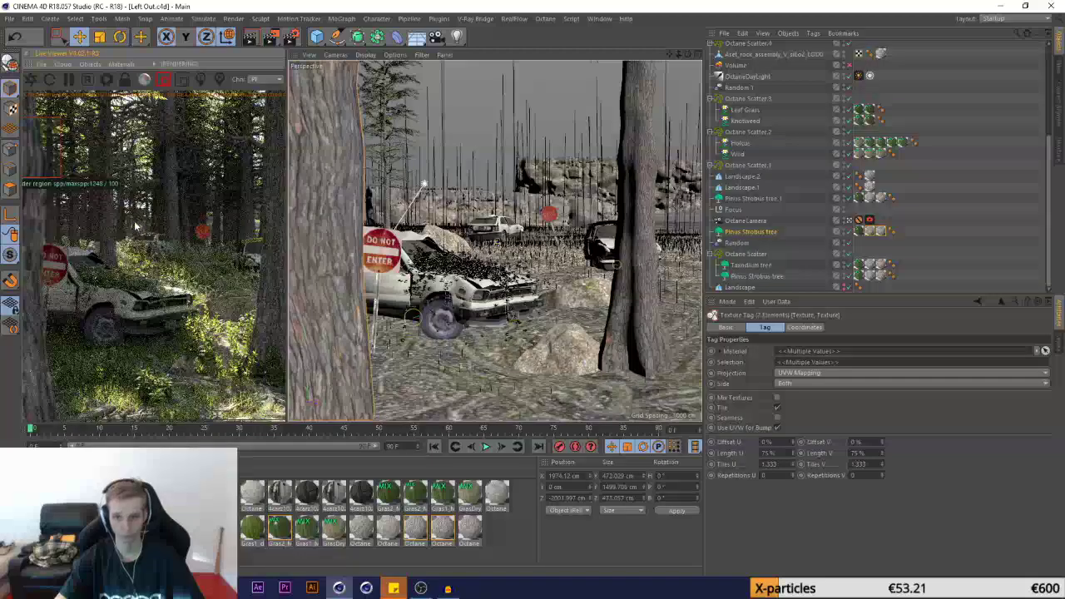
Check render regions above the nearest car and over the background car, then disable region rendering and enable the Volume object
left_click_drag(187, 221, 85, 261)
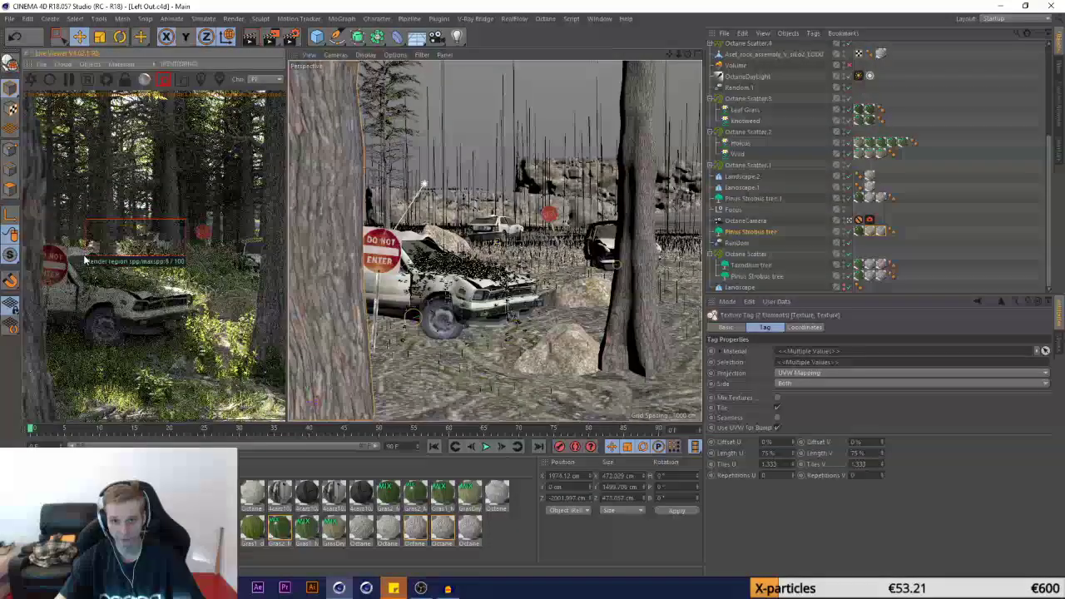
left_click_drag(207, 225, 295, 251)
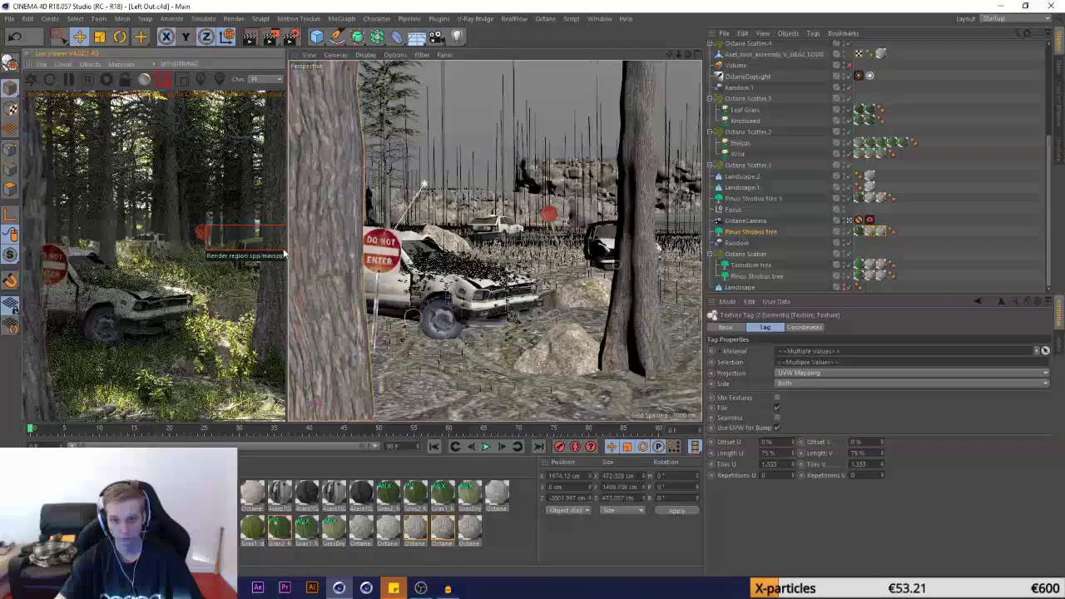
left_click(165, 82)
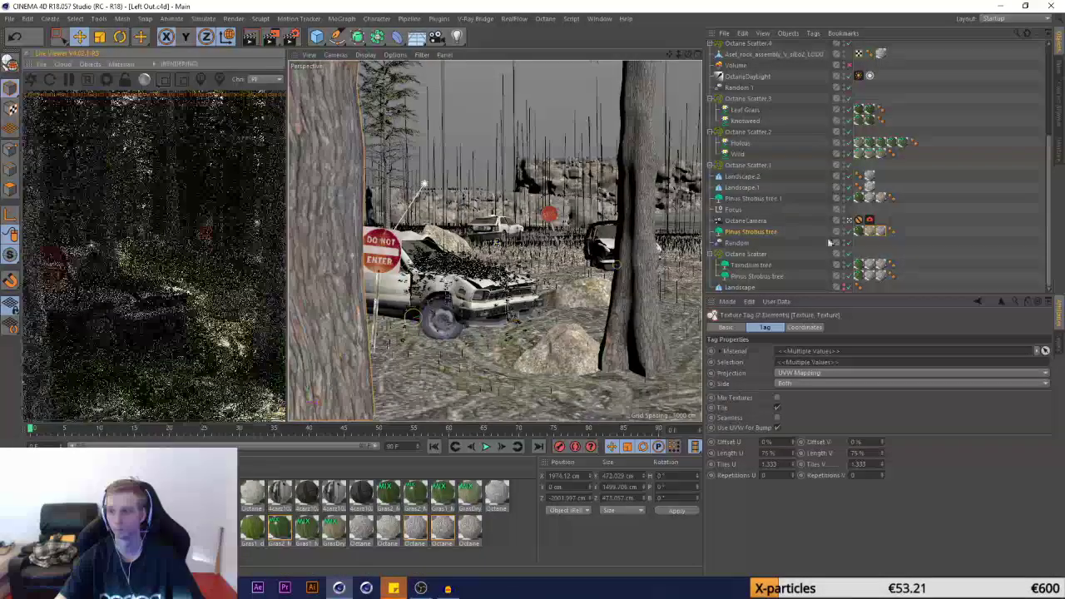
left_click(849, 65)
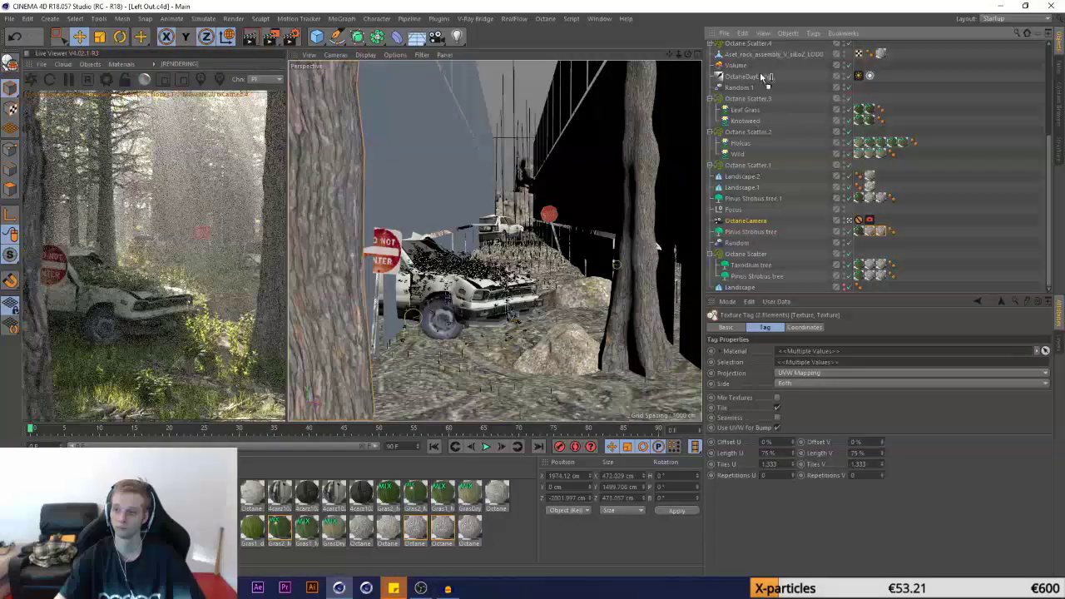
Duplicate OctaneCamera and make the copy the active camera
scroll(753, 58, "up", 5)
left_click(745, 47)
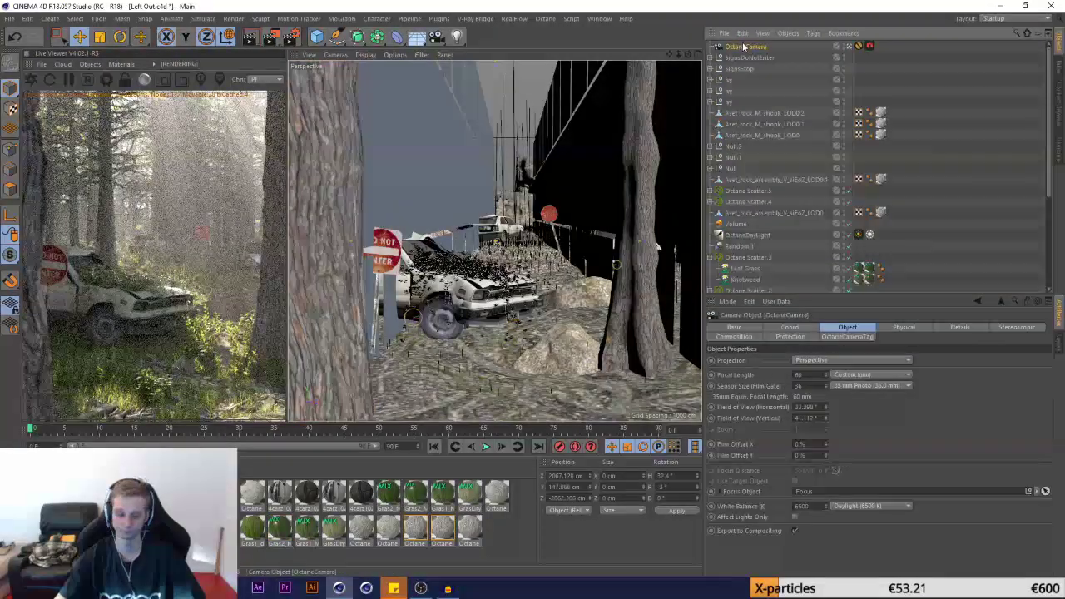
key("ctrl+c")
key("ctrl+v")
left_click(849, 47)
Enable the Camera Imager on OctaneCamera.1's Octane tag and set its response to Agfachrome_RSX2_200CD after cycling the Agfa presets
left_click(870, 46)
left_click(872, 328)
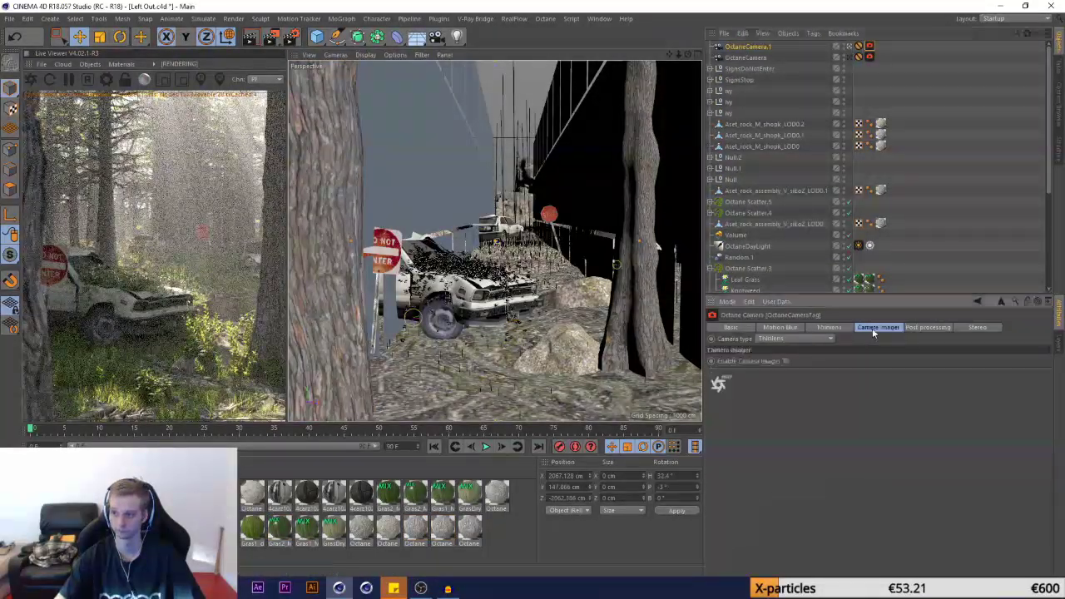
left_click(785, 361)
left_click(790, 448)
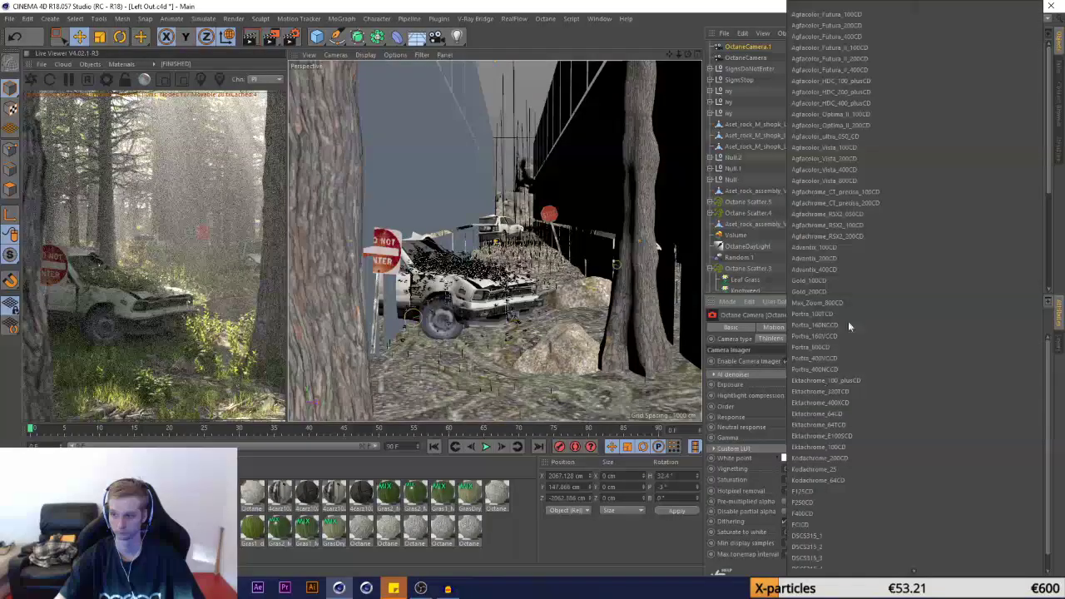
left_click(846, 25)
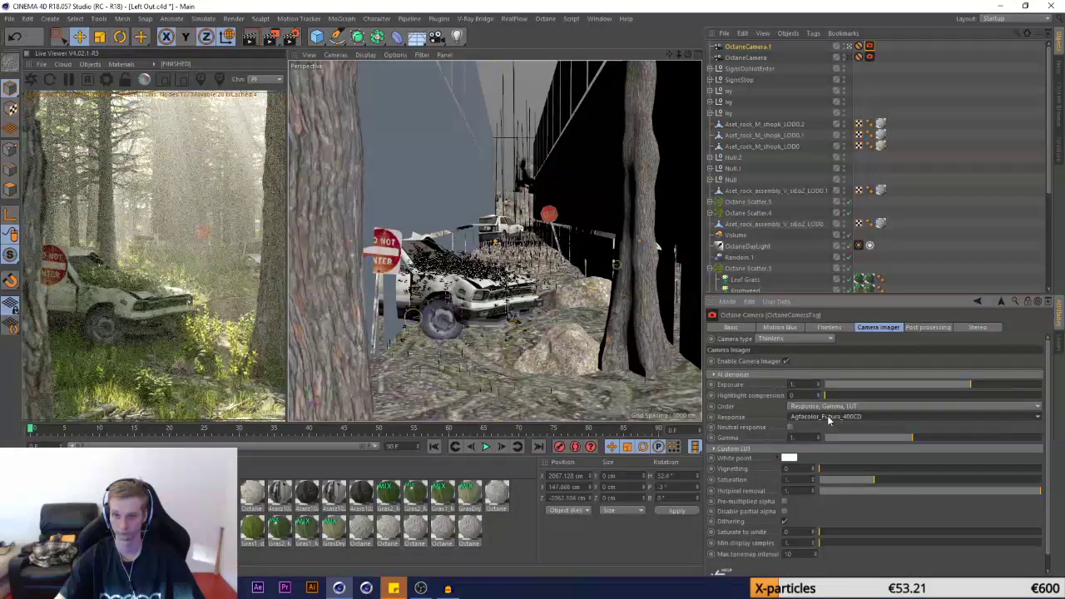
scroll(829, 421, "down", 2)
scroll(829, 420, "down", 1)
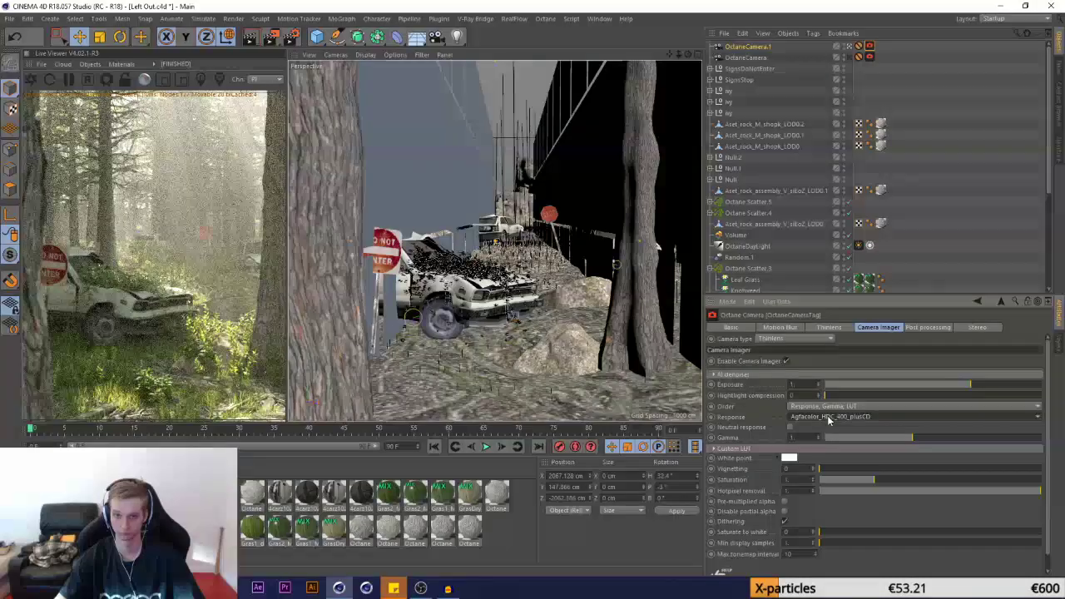
scroll(829, 420, "down", 6)
scroll(829, 420, "down", 2)
scroll(829, 420, "down", 1)
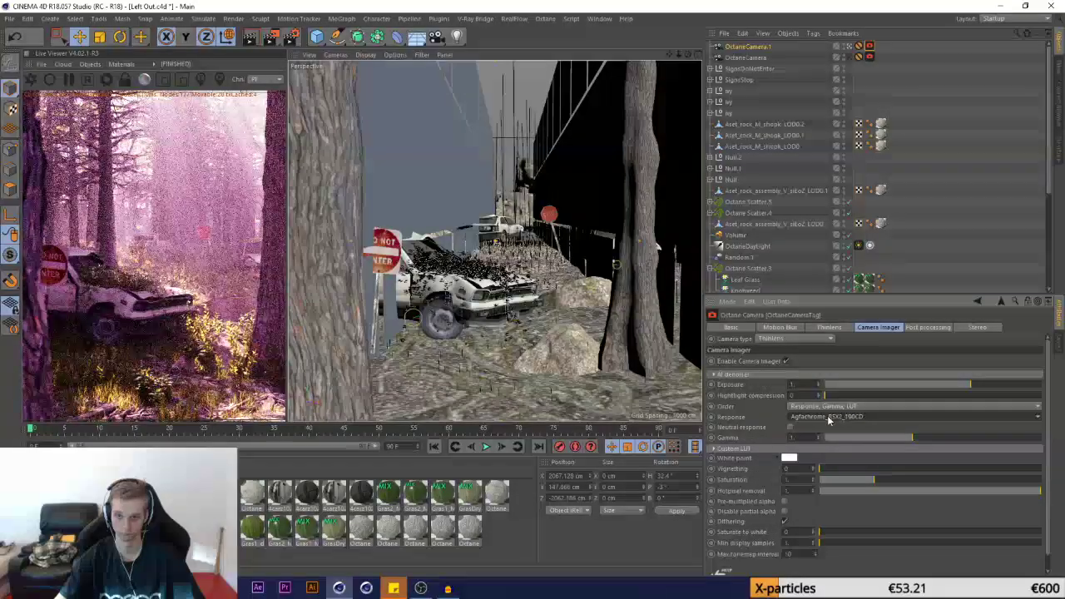
Adjust OctaneCamera.1's imager exposure to about 1.15 and gamma to about 2.16
left_click_drag(969, 388, 983, 389)
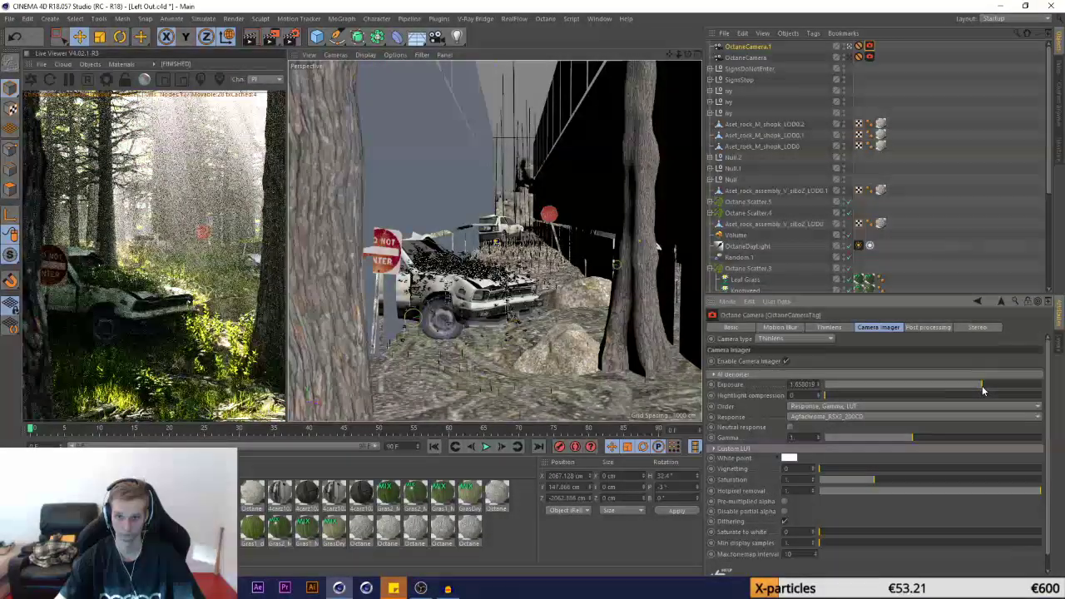
left_click_drag(920, 438, 936, 440)
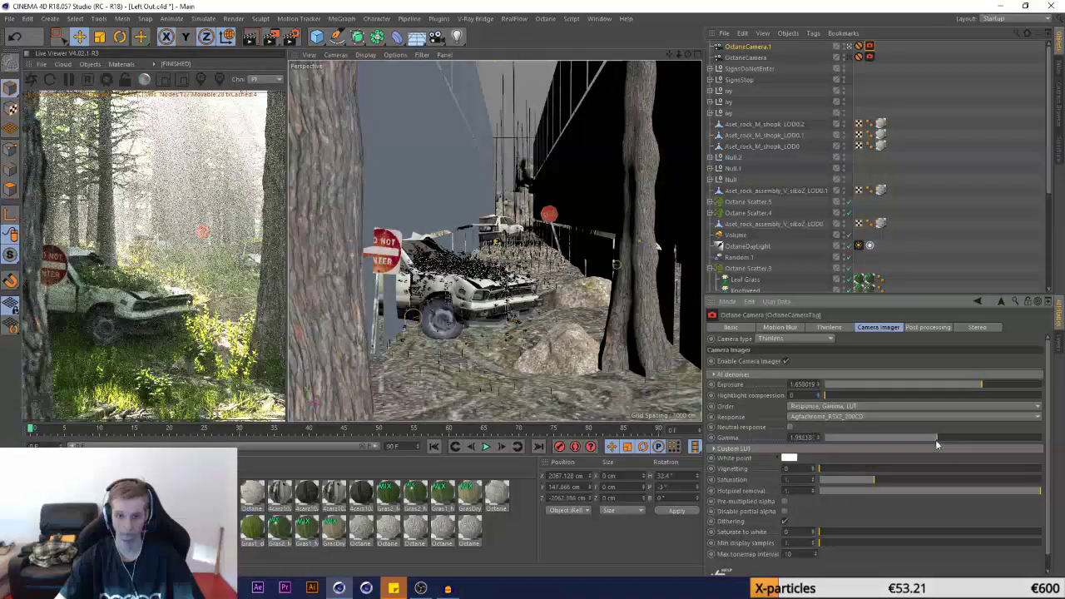
left_click_drag(981, 388, 974, 387)
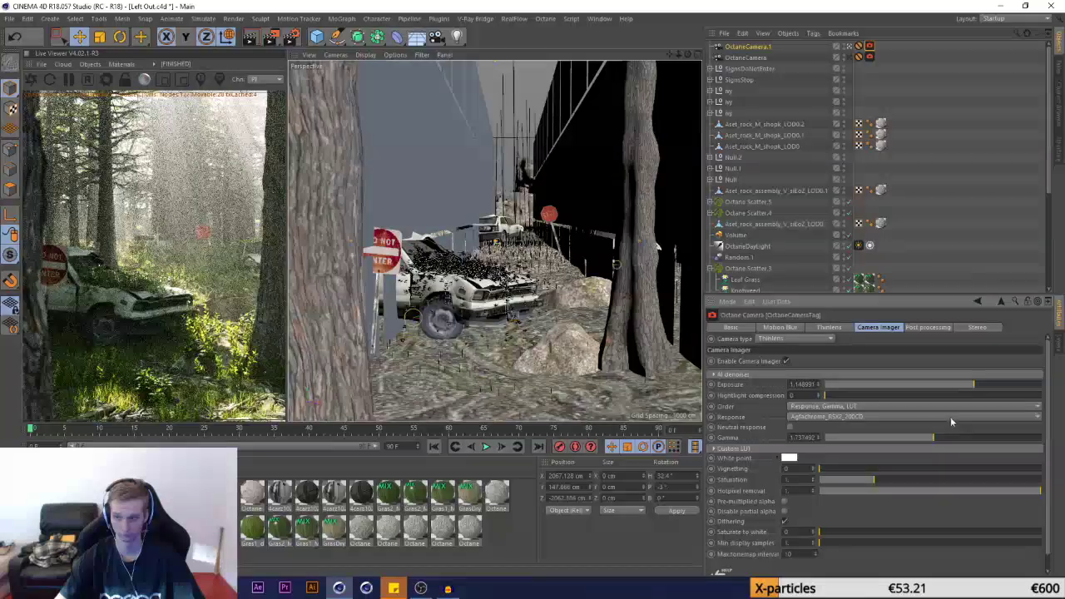
left_click_drag(932, 440, 943, 441)
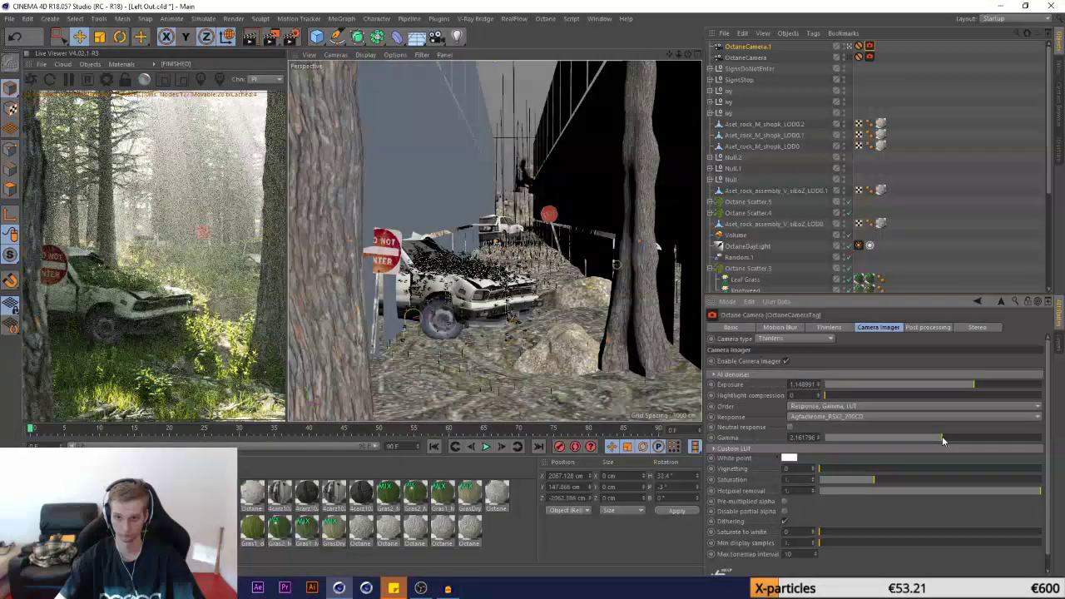
Duplicate OctaneCamera.1 and look through the new copy
left_click(758, 47)
key("ctrl+c")
key("ctrl+v")
left_click(850, 48)
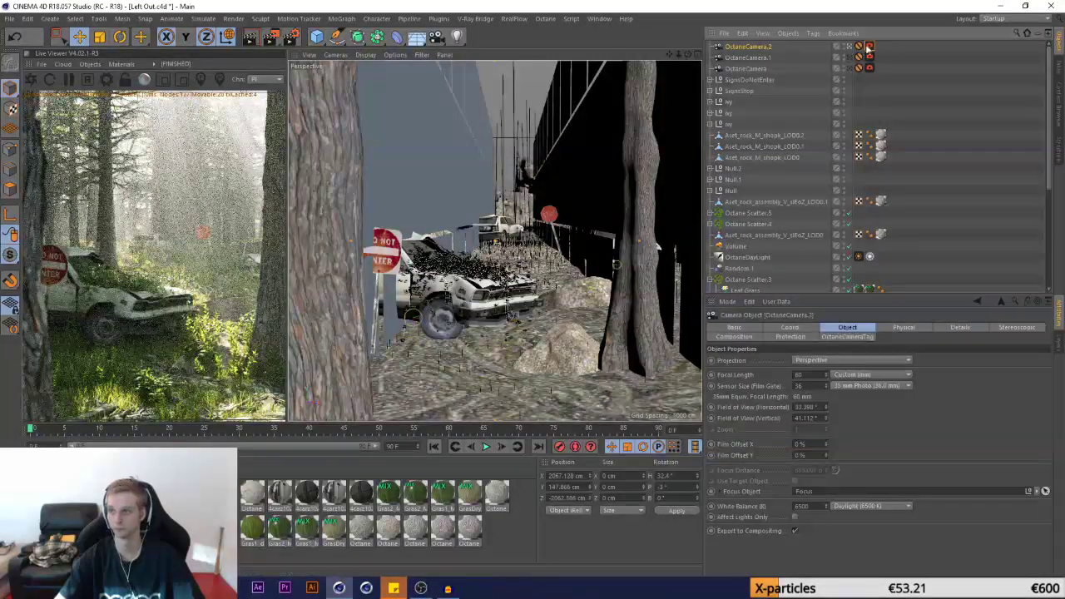
Reset the Camera Imager exposure and gamma to 1 on OctaneCamera.2's Octane tag
left_click(869, 47)
double_click(802, 437)
type("1")
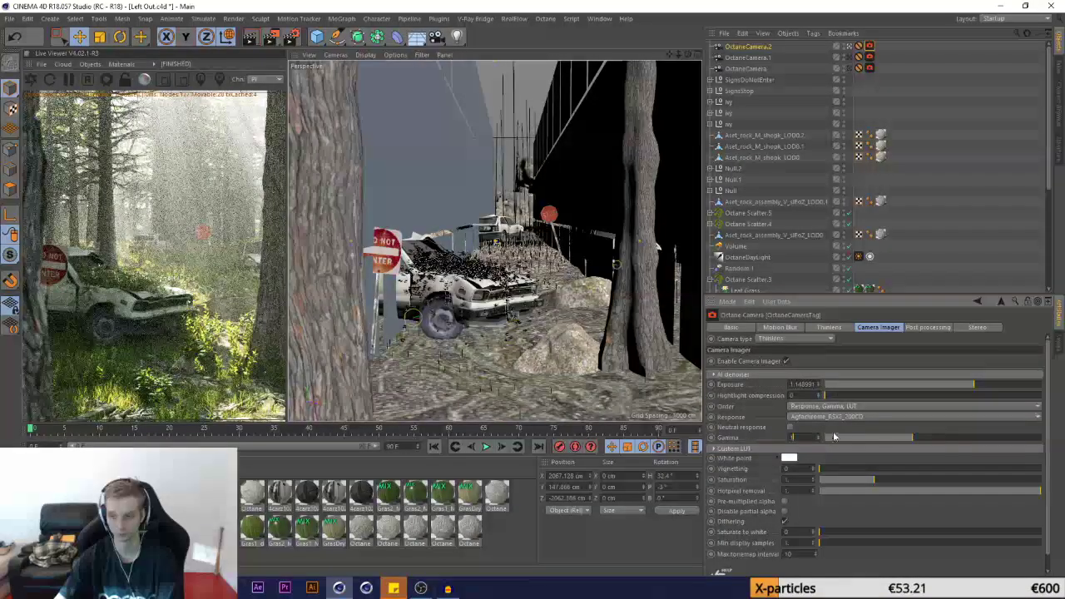
key("Return")
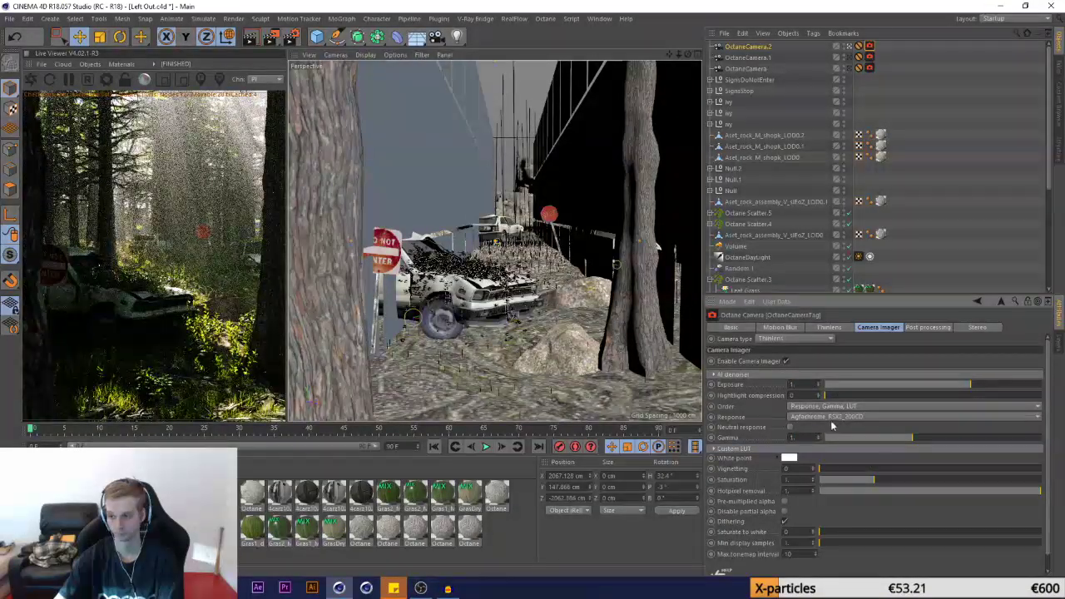
Cycle OctaneCamera.2's response to Ektachrome_100_plusCD and try it with gamma about 2.16 and exposure about 0.72
scroll(829, 422, "down", 1)
scroll(829, 422, "down", 2)
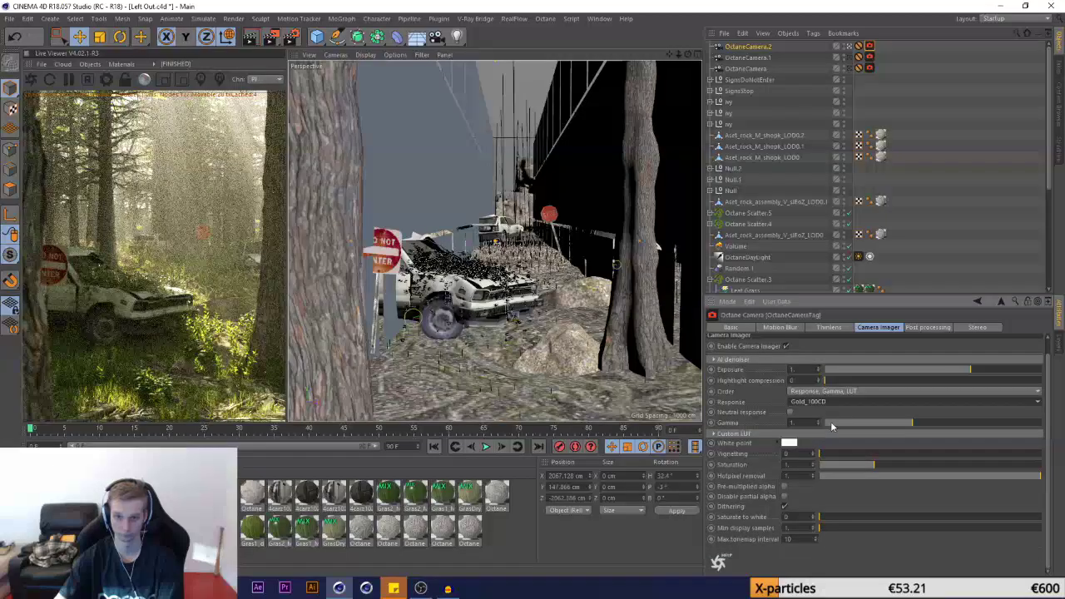
scroll(827, 404, "down", 2)
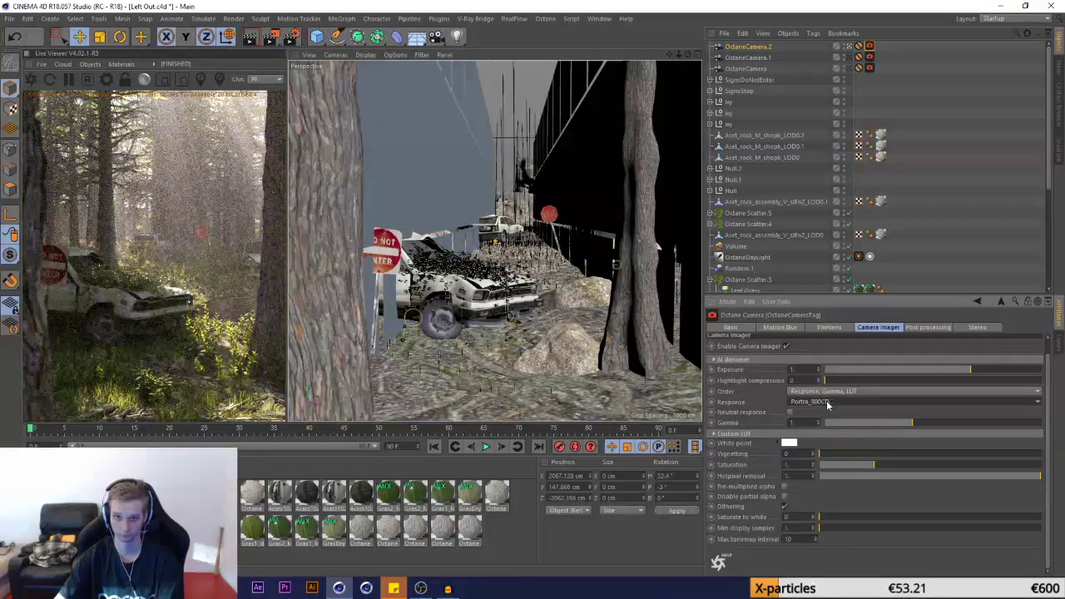
scroll(827, 405, "down", 1)
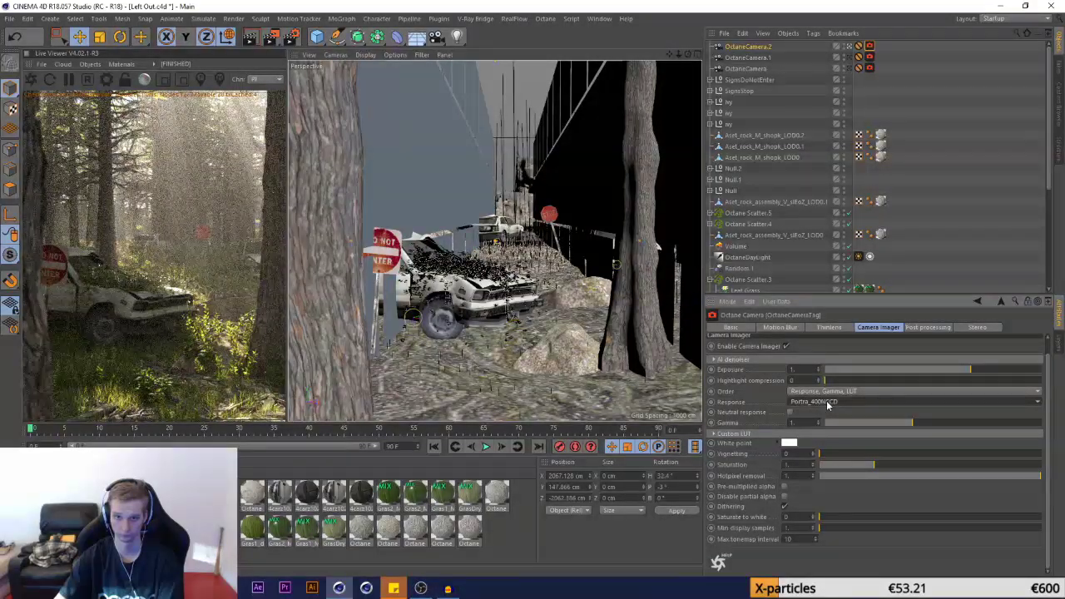
scroll(827, 405, "down", 1)
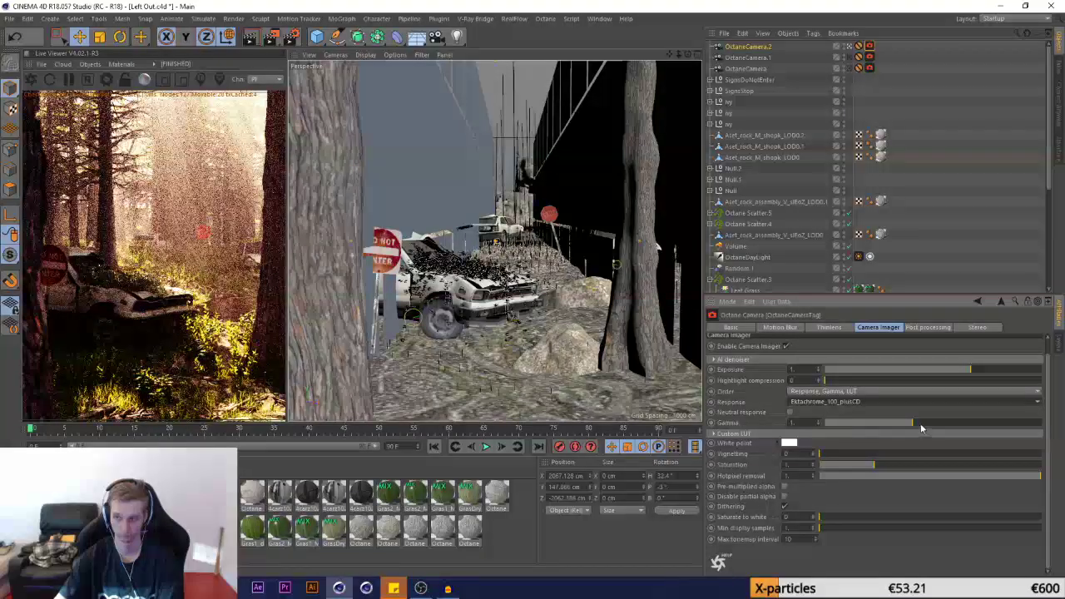
left_click_drag(919, 424, 944, 424)
left_click_drag(970, 369, 965, 375)
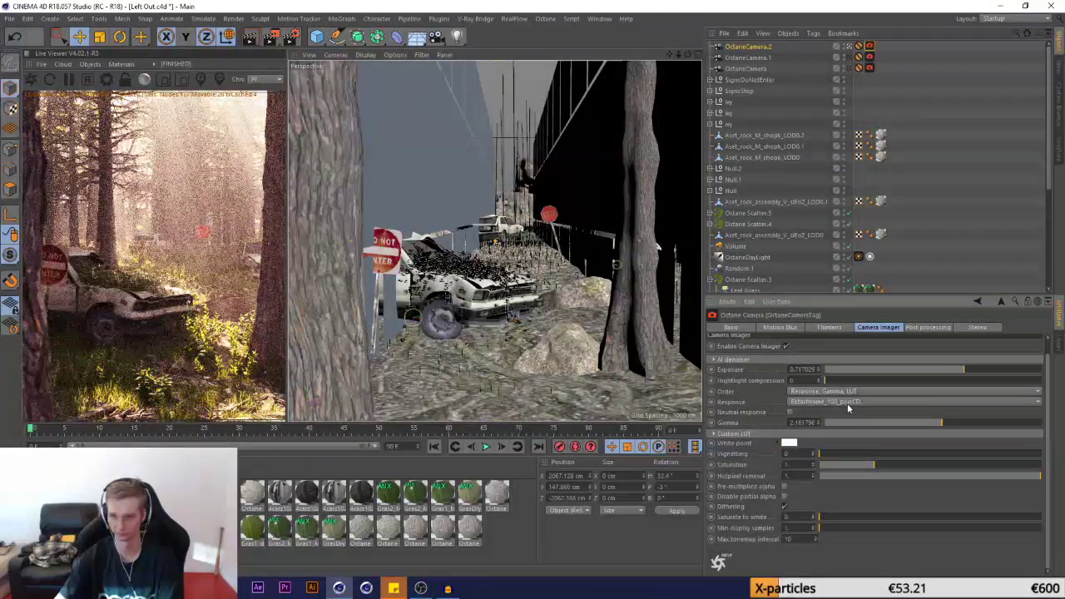
Change OctaneCamera.2's imager response to Kodachrome_200CD
scroll(849, 408, "down", 1)
scroll(914, 405, "down", 3)
scroll(914, 404, "down", 4)
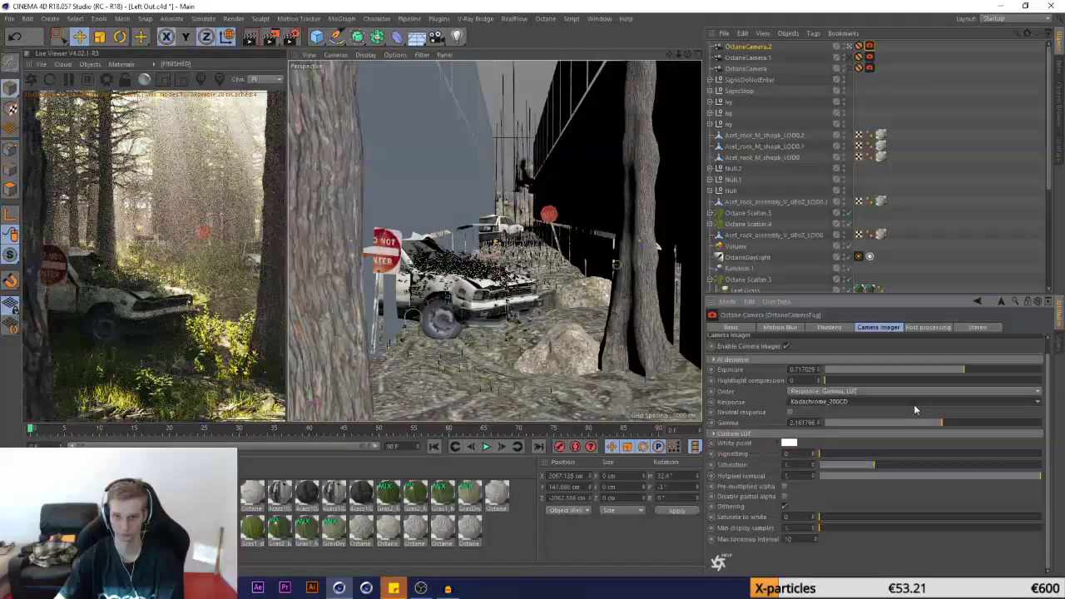
Fine-tune OctaneCamera.2's exposure to about 0.84 and gamma to about 2.39, and save the project
left_click_drag(964, 370, 973, 368)
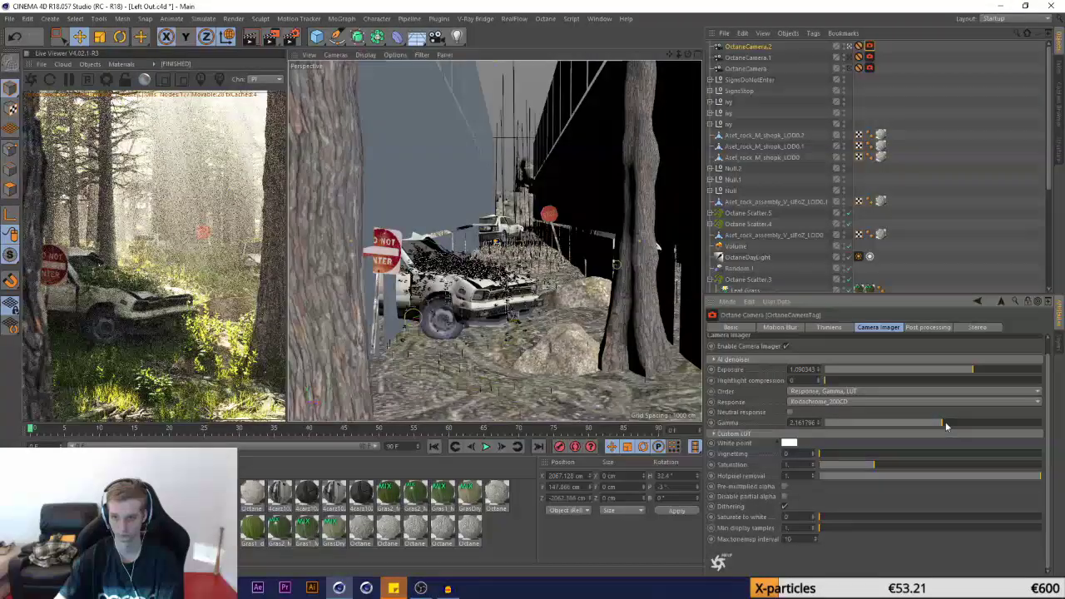
left_click_drag(945, 422, 949, 422)
left_click_drag(972, 370, 968, 370)
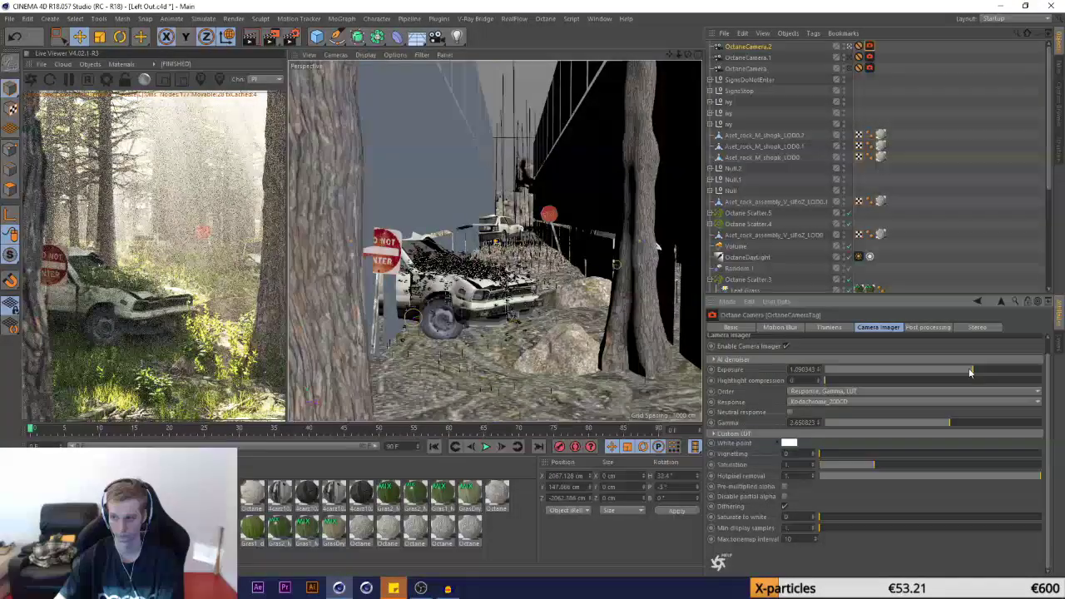
left_click_drag(957, 421, 945, 426)
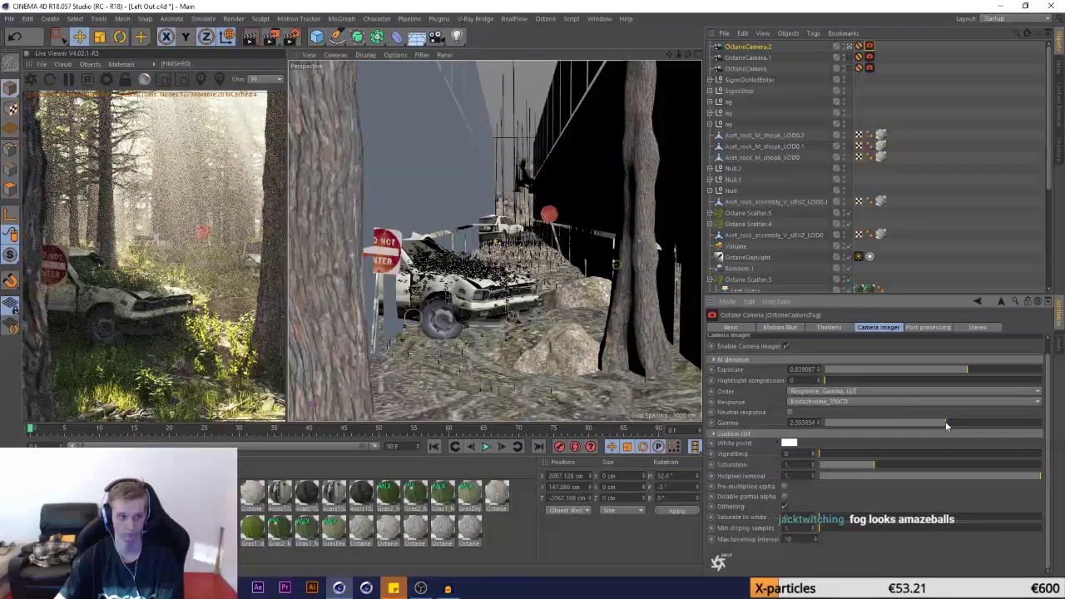
left_click(9, 18)
left_click(25, 109)
Duplicate OctaneDayLight at the top of the object hierarchy and disable the original light
scroll(749, 166, "down", 4)
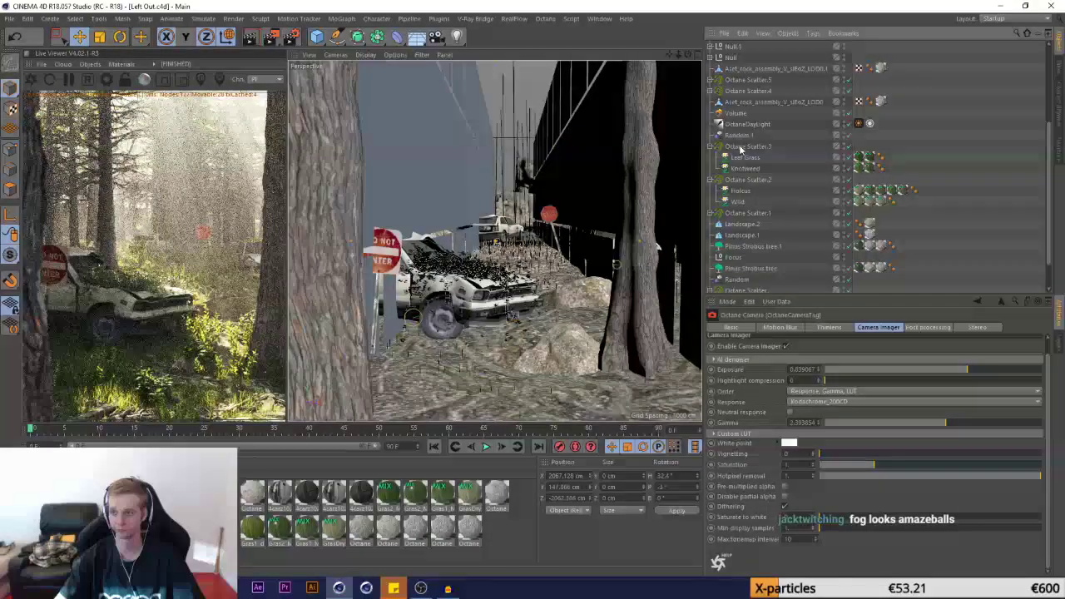
left_click(736, 113)
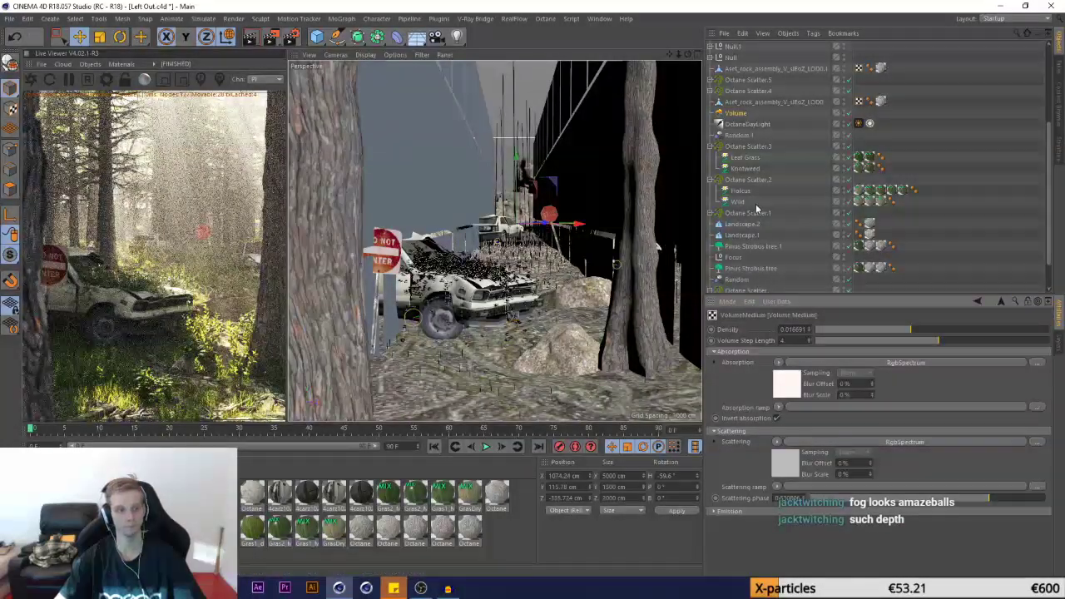
left_click_drag(751, 127, 742, 48)
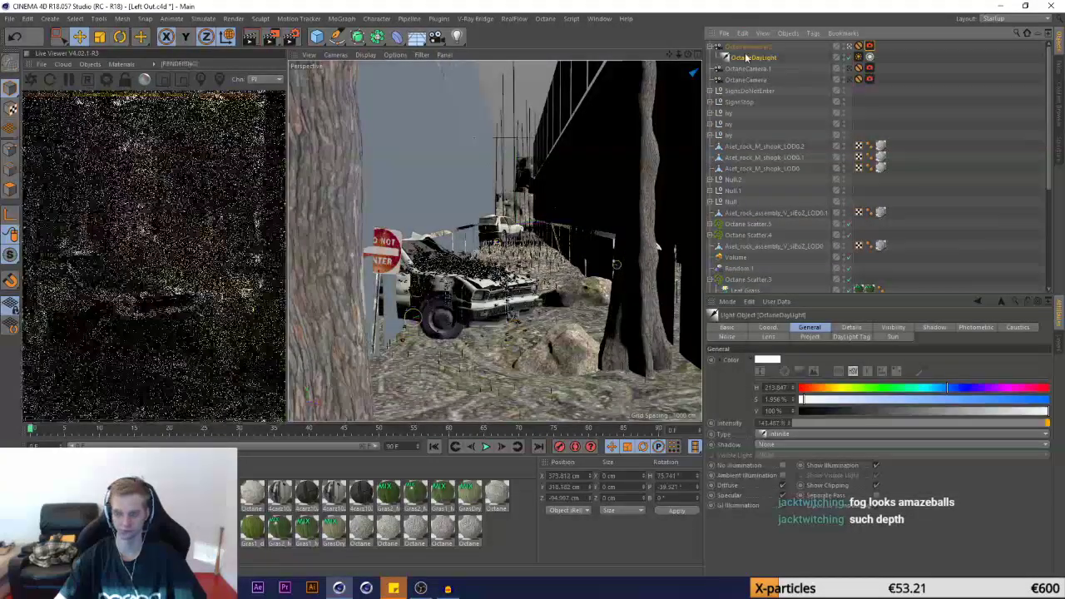
key("ctrl+c")
key("ctrl+v")
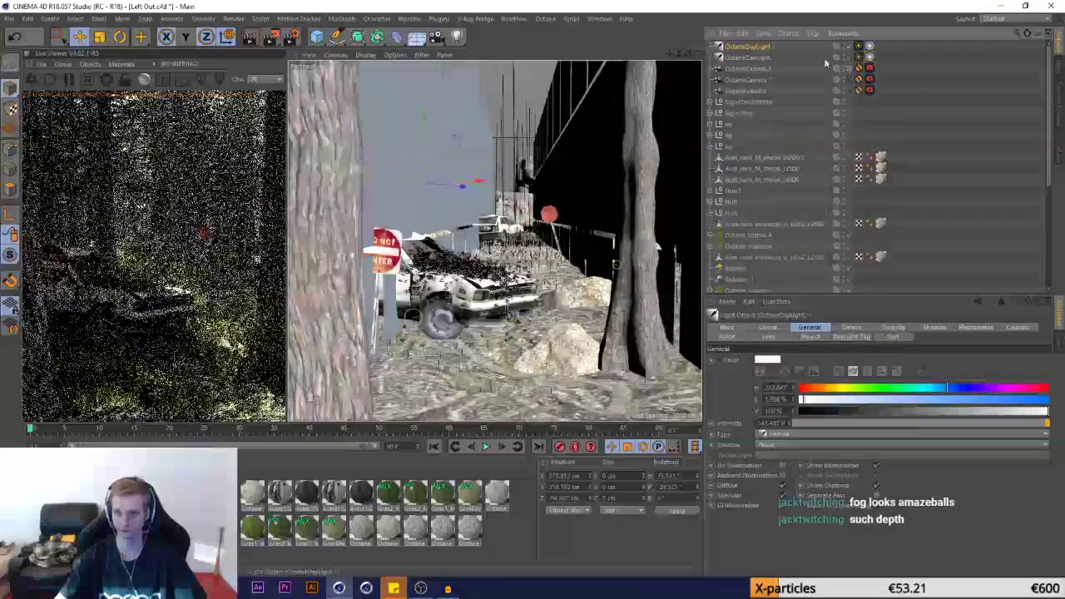
left_click(849, 57)
Adjust the North Offset of OctaneDayLight.1's daylight tag to about -0.56 to change the sun direction
left_click(859, 46)
left_click_drag(828, 385, 864, 391)
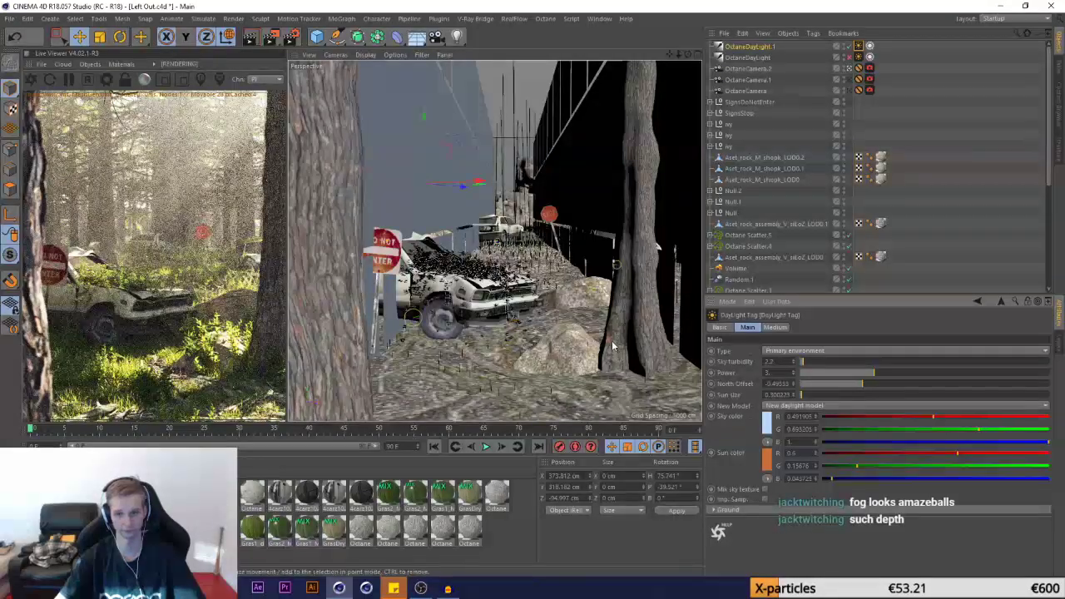
left_click_drag(870, 387, 856, 386)
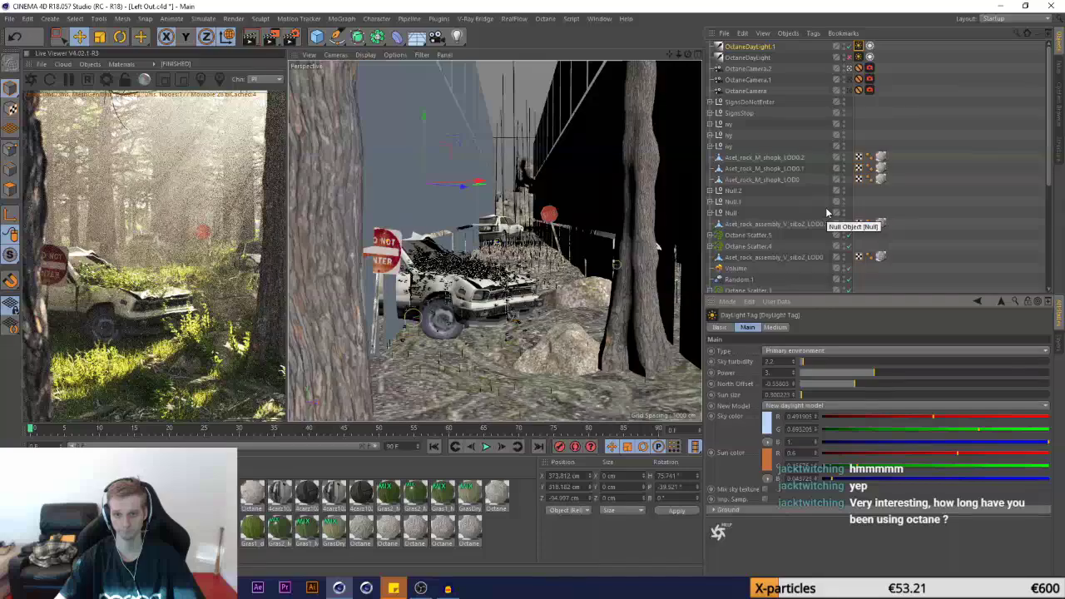
left_click_drag(856, 388, 852, 388)
Try a second daylight copy with North Offset values of about 0.58, -0.86 and -0.74, and delete that copy
left_click(753, 47)
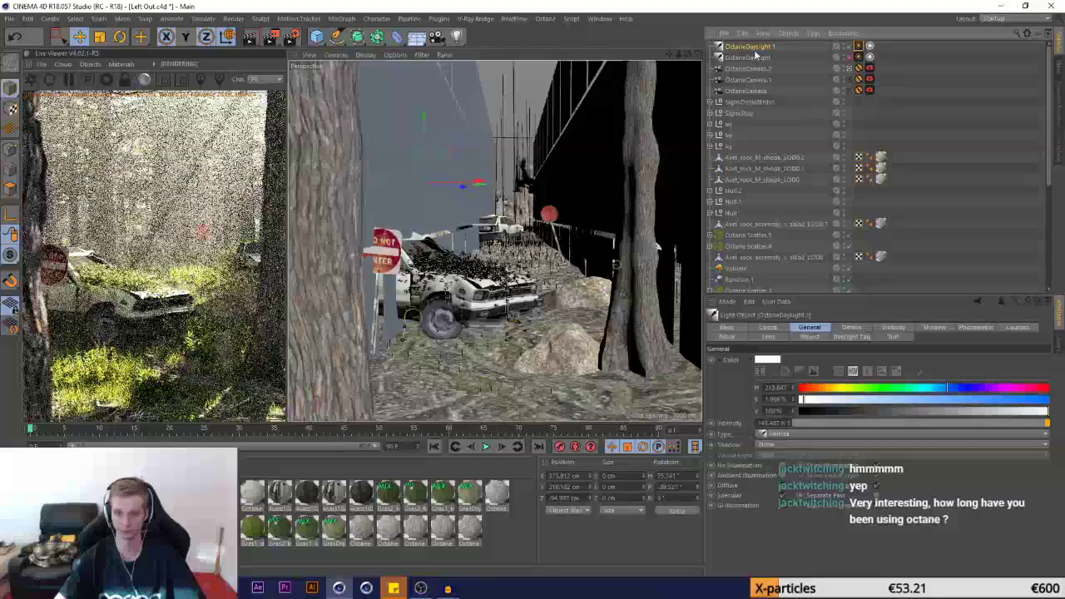
key("ctrl+c")
key("ctrl+v")
left_click(859, 48)
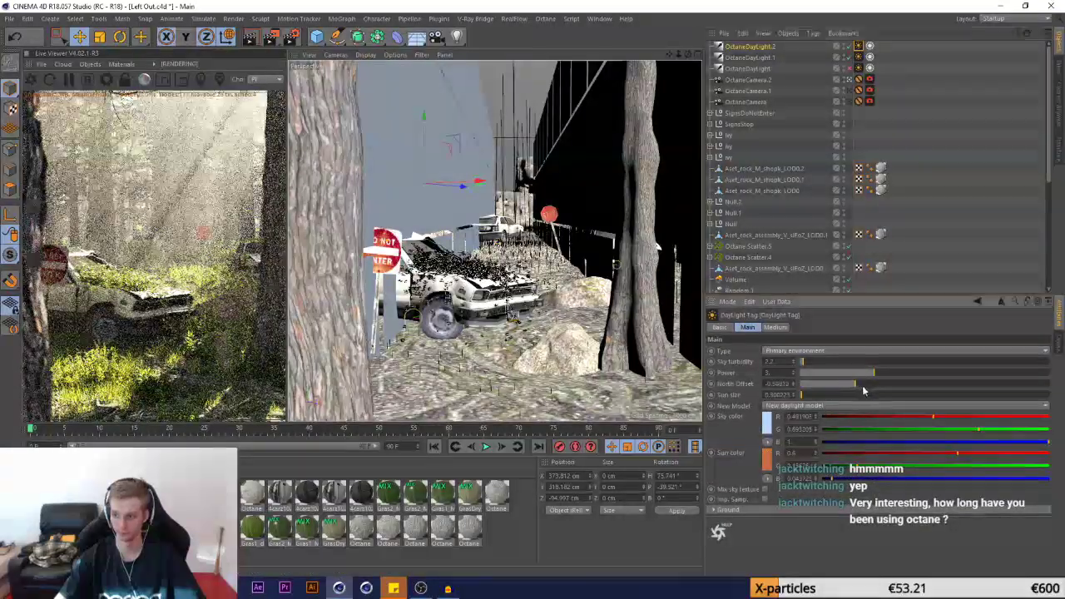
left_click_drag(863, 390, 994, 387)
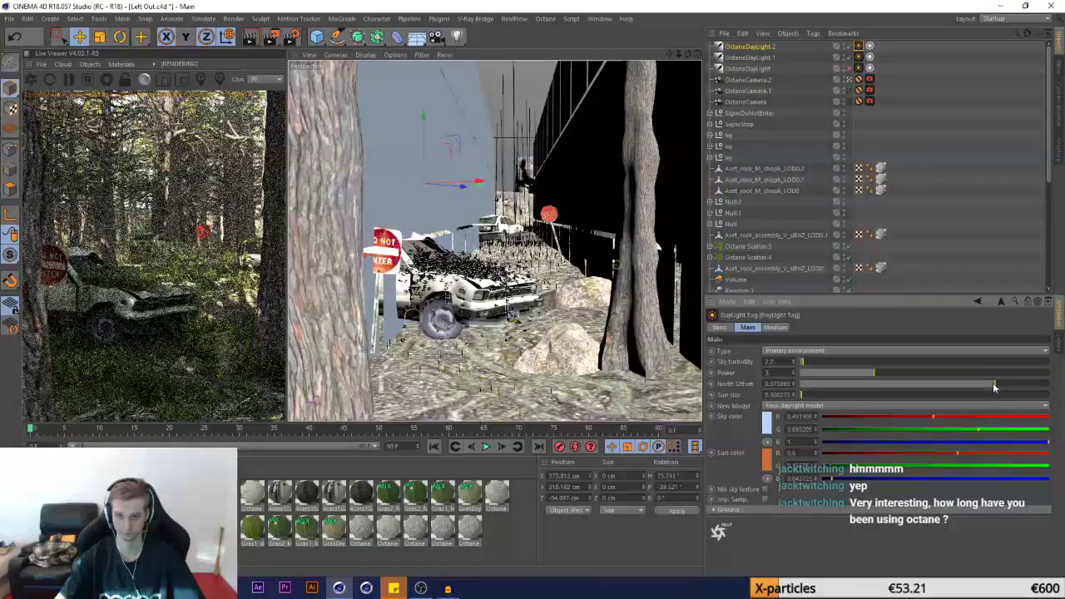
left_click_drag(1008, 389, 819, 395)
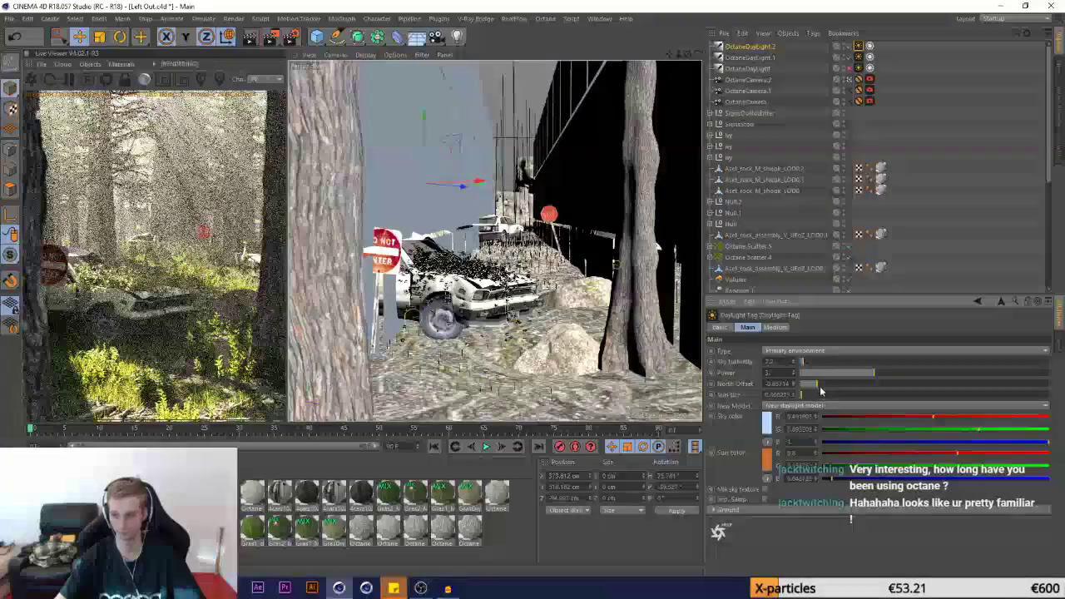
left_click_drag(824, 392, 832, 391)
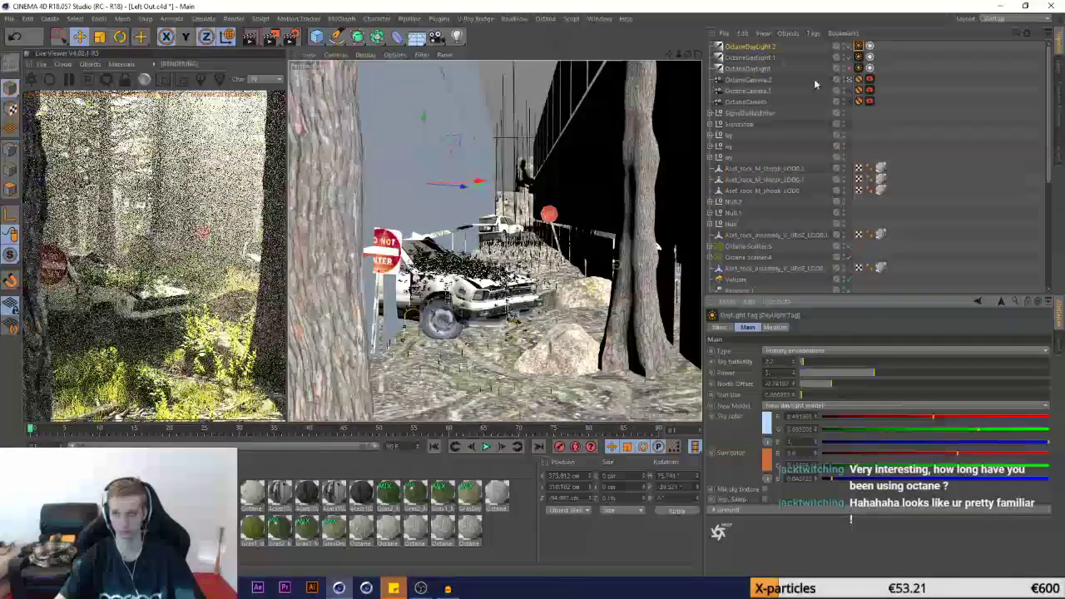
left_click(770, 47)
key("Delete")
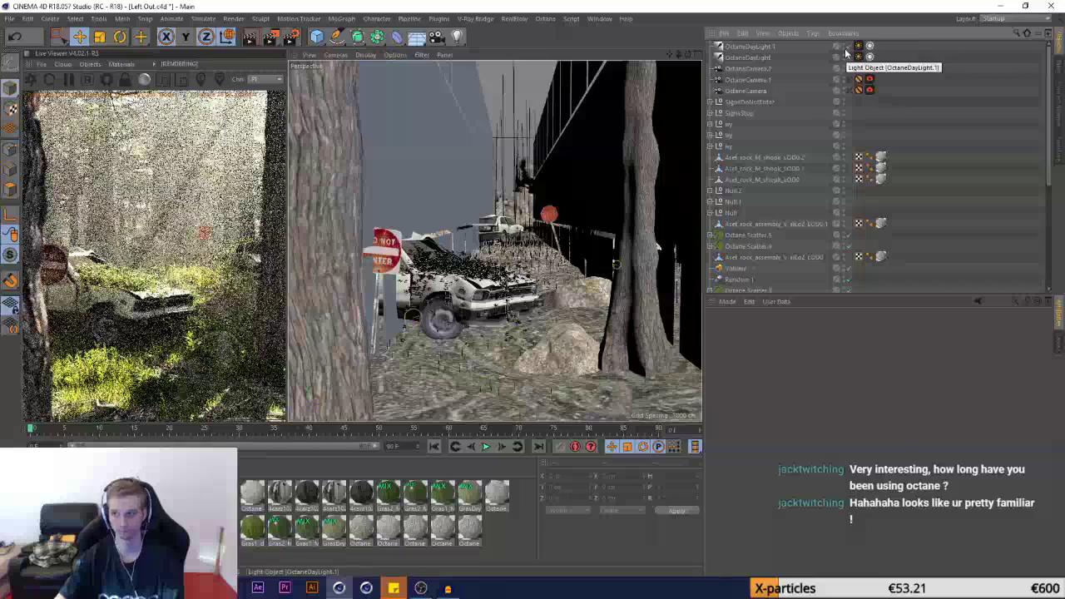
Disable OctaneDayLight.1 and re-enable the original OctaneDayLight
left_click(849, 47)
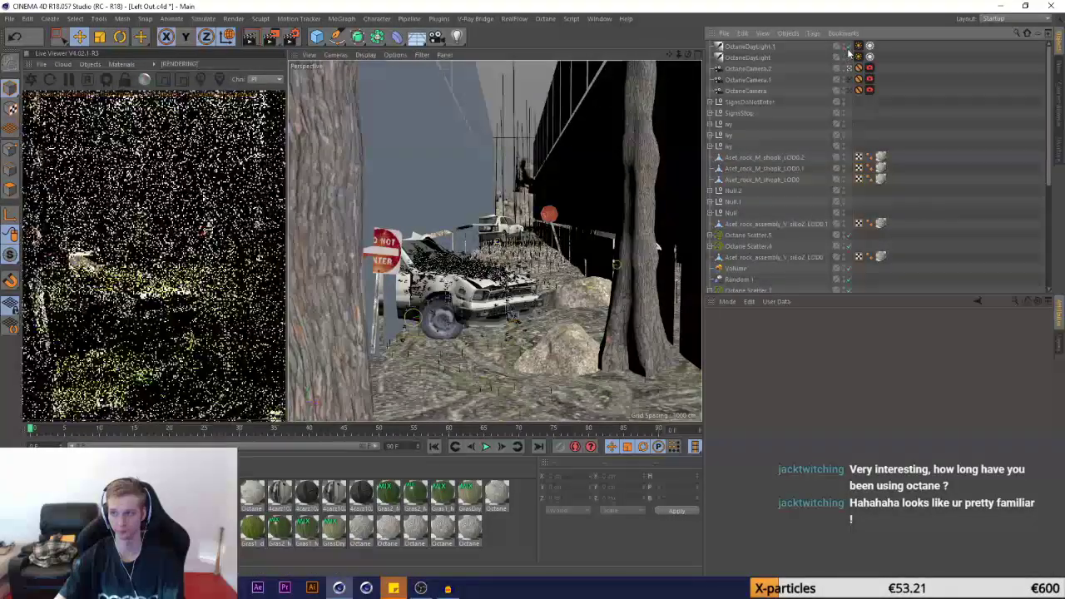
left_click(850, 58)
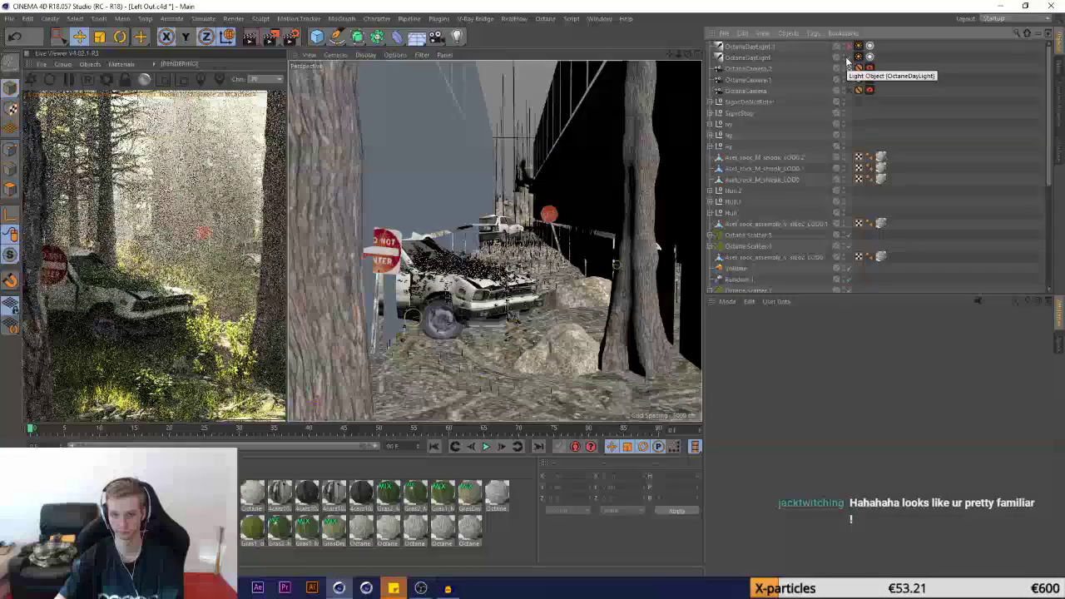
Add an Octane area light and move it in the top view beside the two adjacent foreground trees
left_click(89, 64)
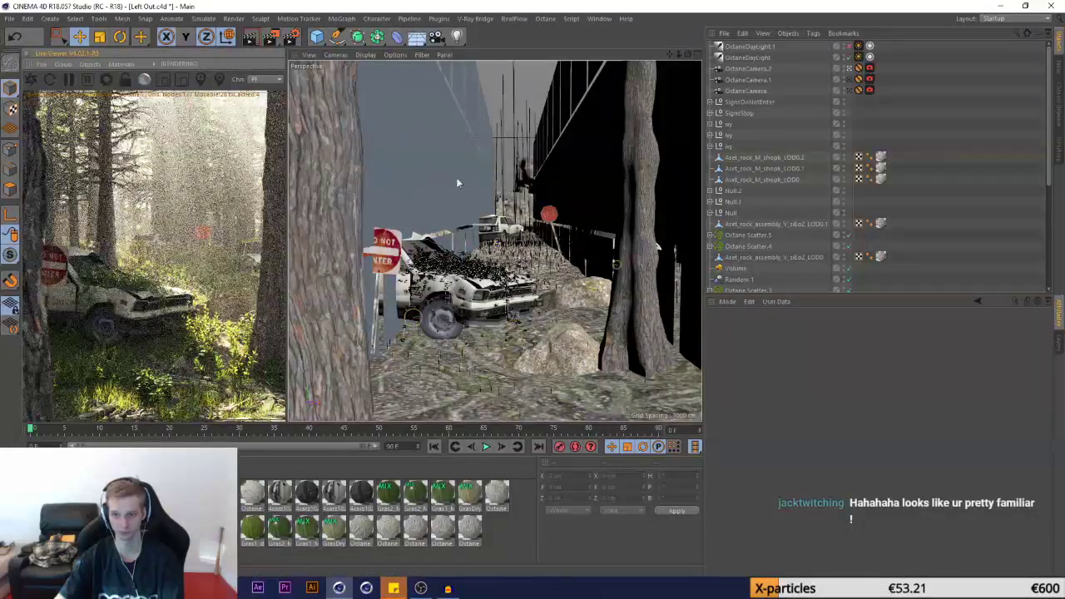
left_click(697, 55)
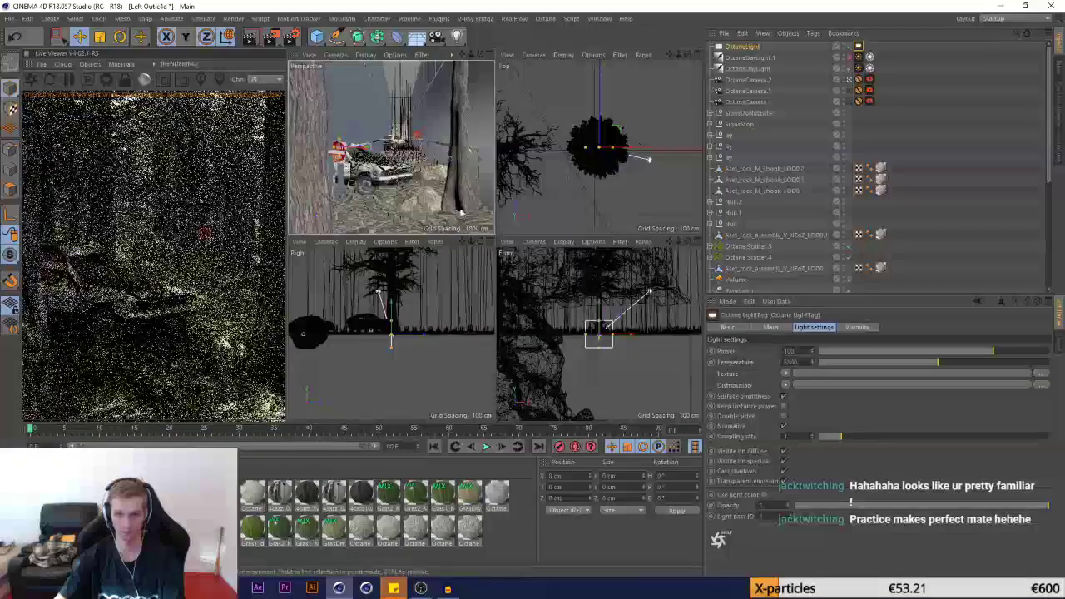
scroll(616, 171, "down", 6)
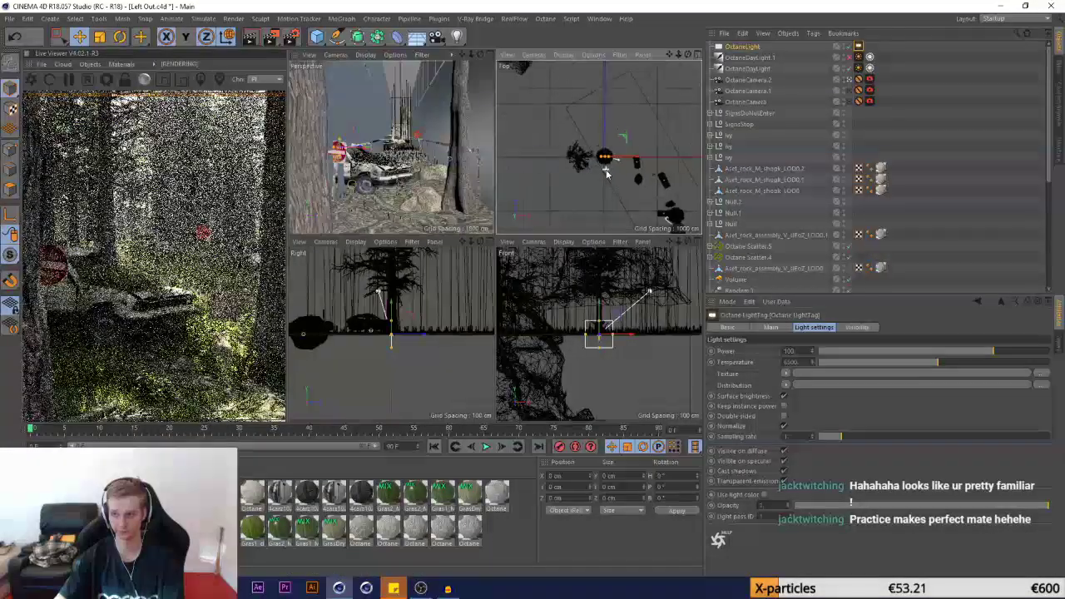
scroll(605, 172, "down", 4)
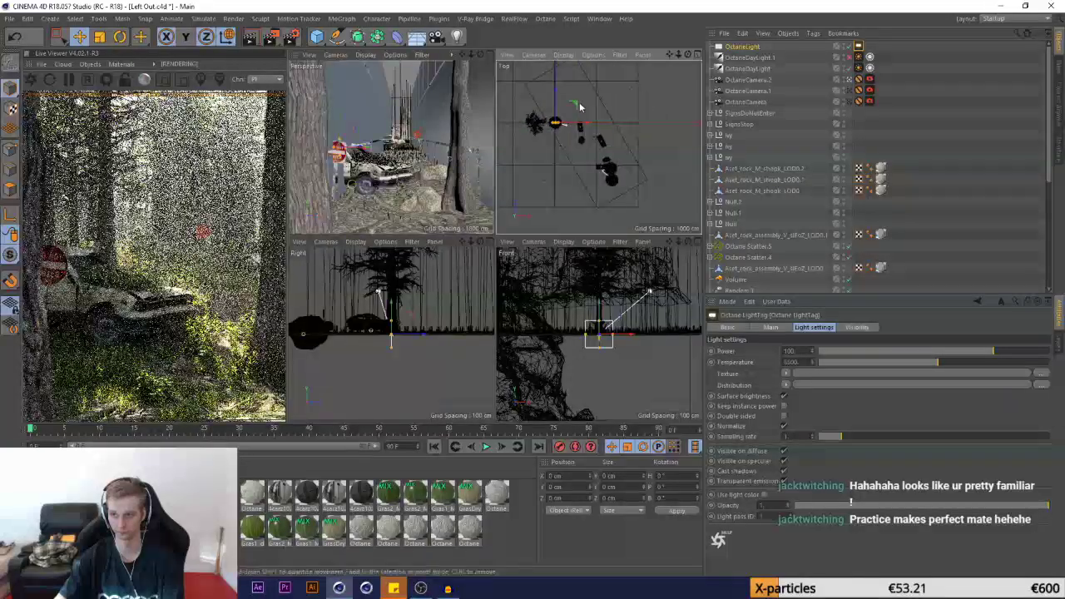
left_click_drag(576, 105, 641, 162)
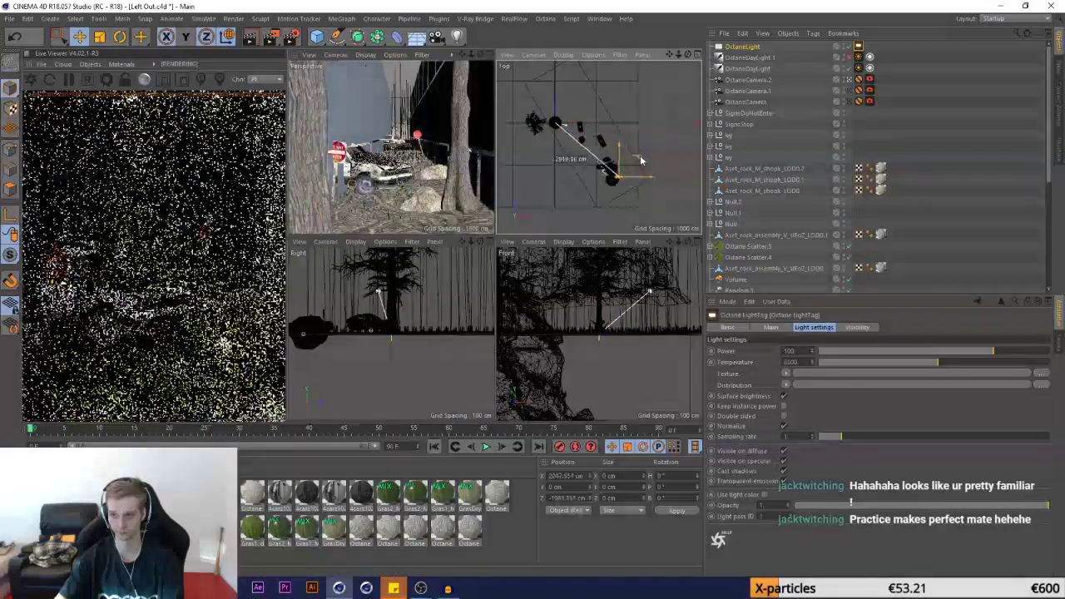
Rotate the area light to a heading of about 122.7° and move it to about X 2149 cm, Z -1781 cm
middle_click(666, 133)
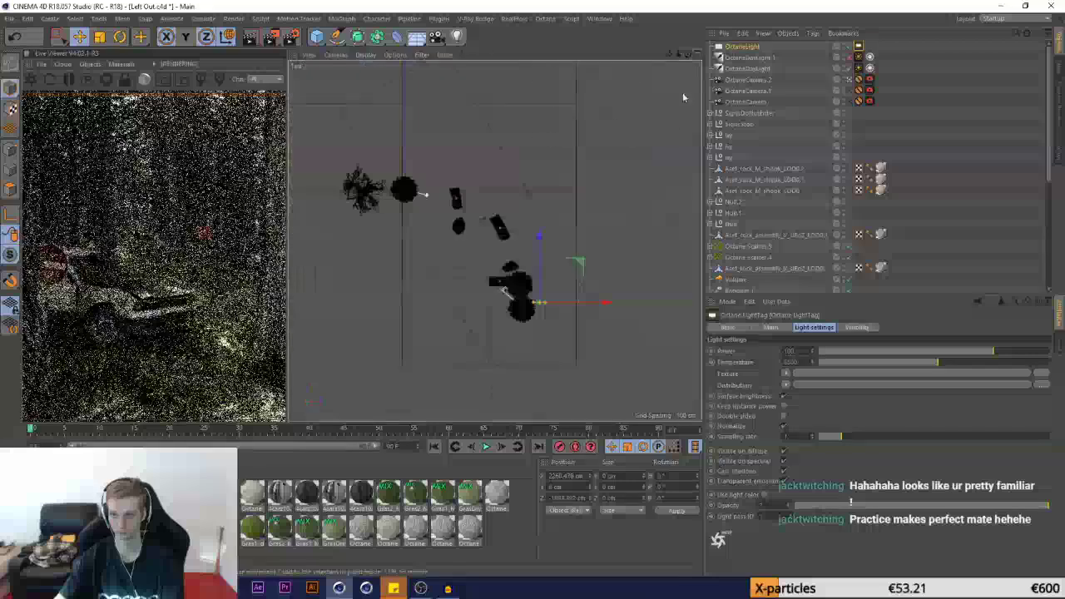
scroll(564, 308, "up", 6)
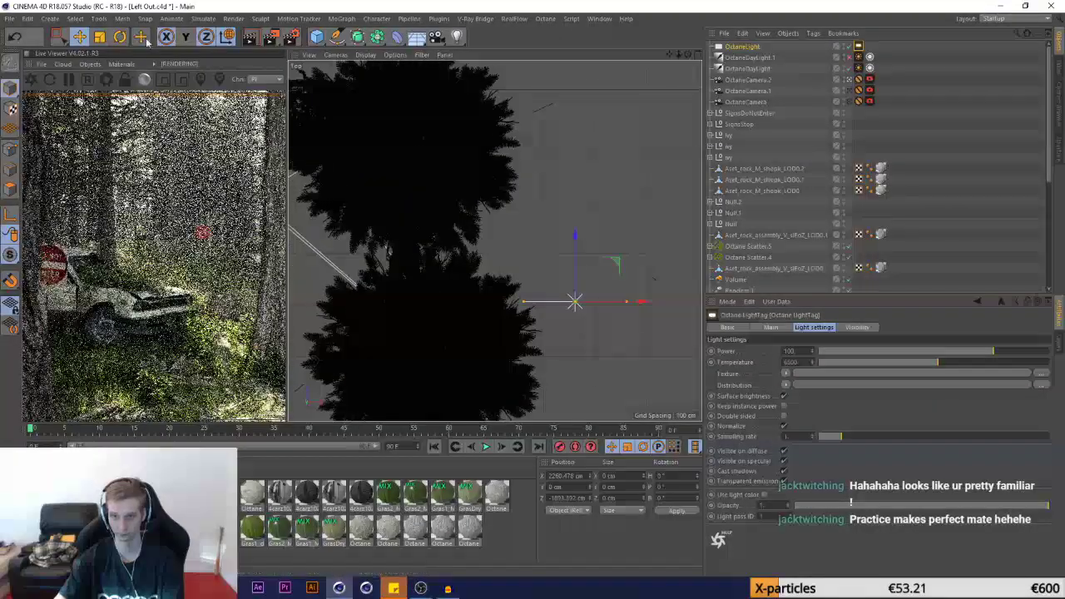
key("r")
left_click_drag(544, 334, 647, 318)
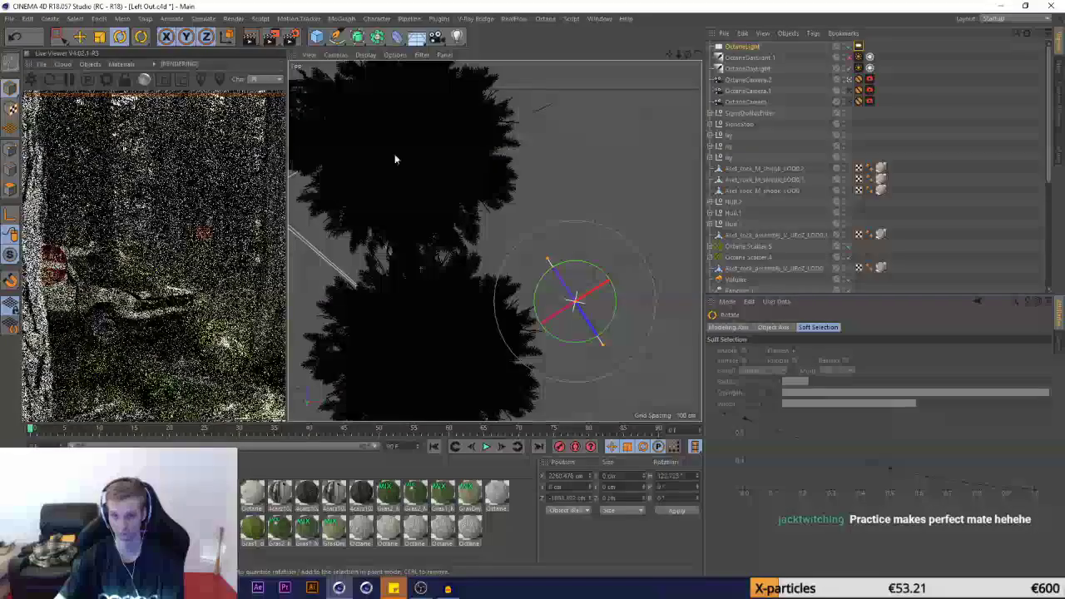
left_click(80, 37)
left_click_drag(615, 262, 560, 207)
left_click_drag(494, 202, 516, 231)
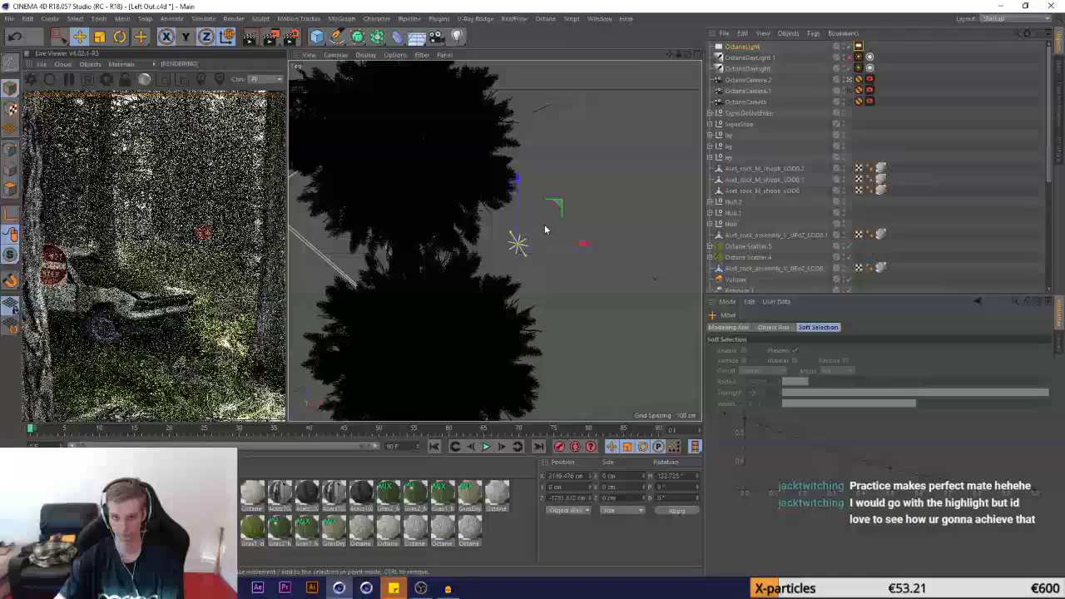
left_click(697, 55)
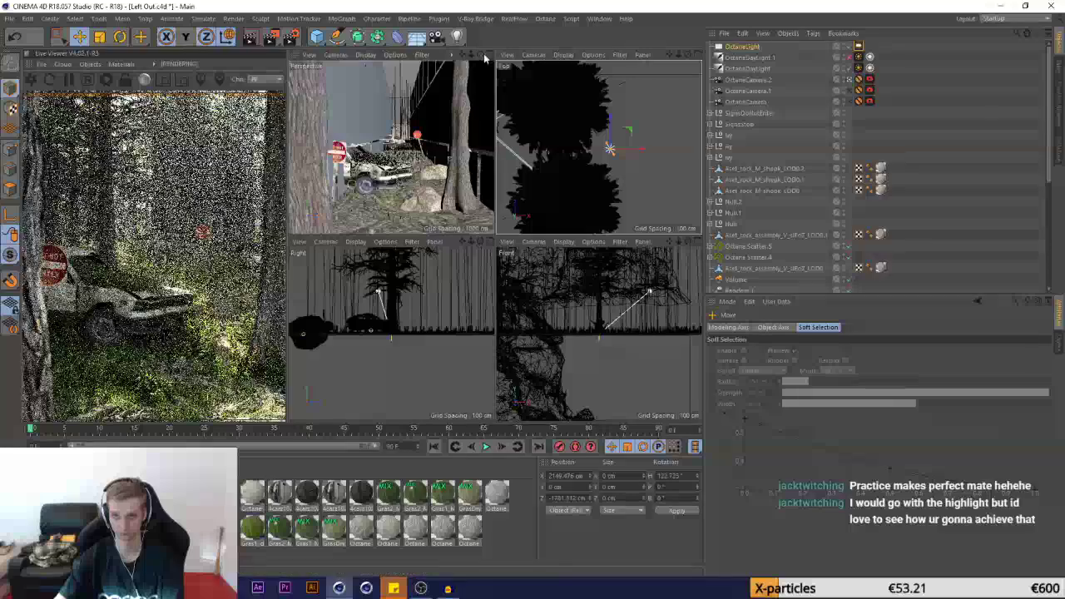
left_click(487, 55)
Lower the area light's temperature to about 4944 and save the project
left_click(859, 46)
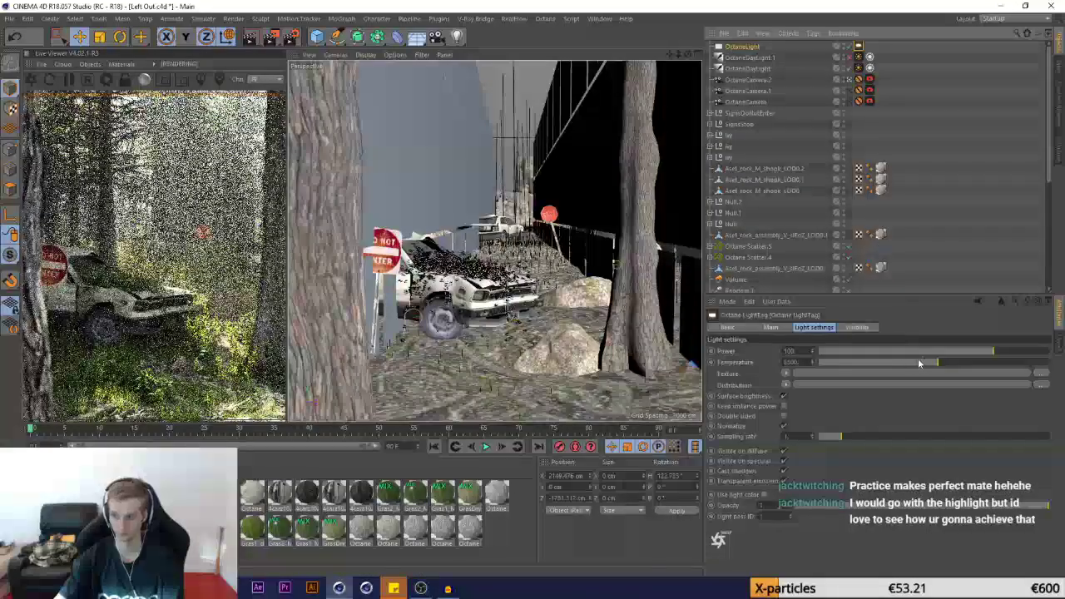
left_click_drag(917, 363, 908, 364)
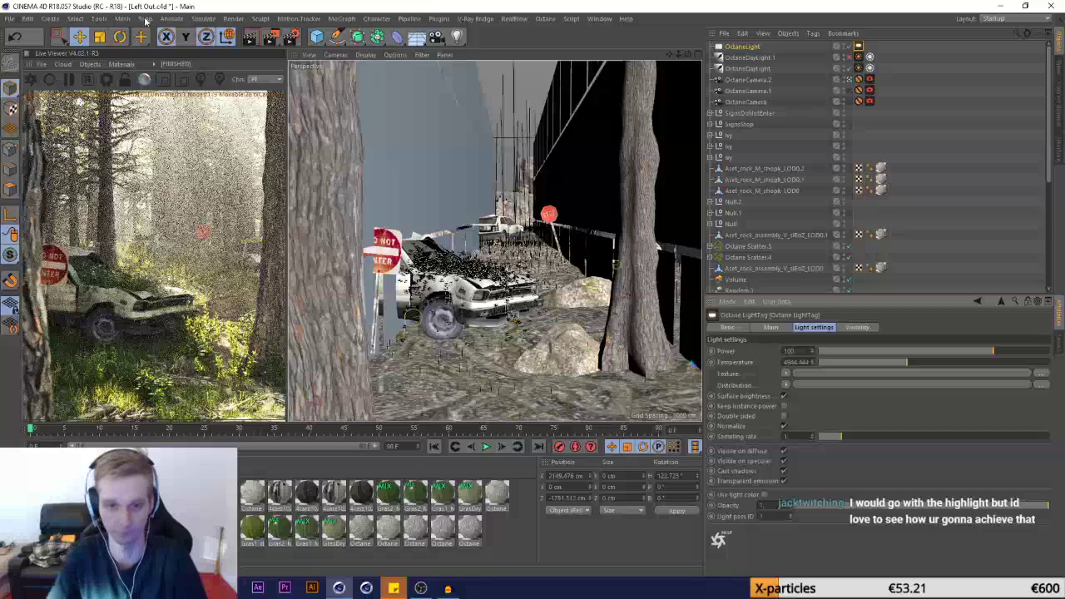
left_click(8, 20)
left_click(25, 110)
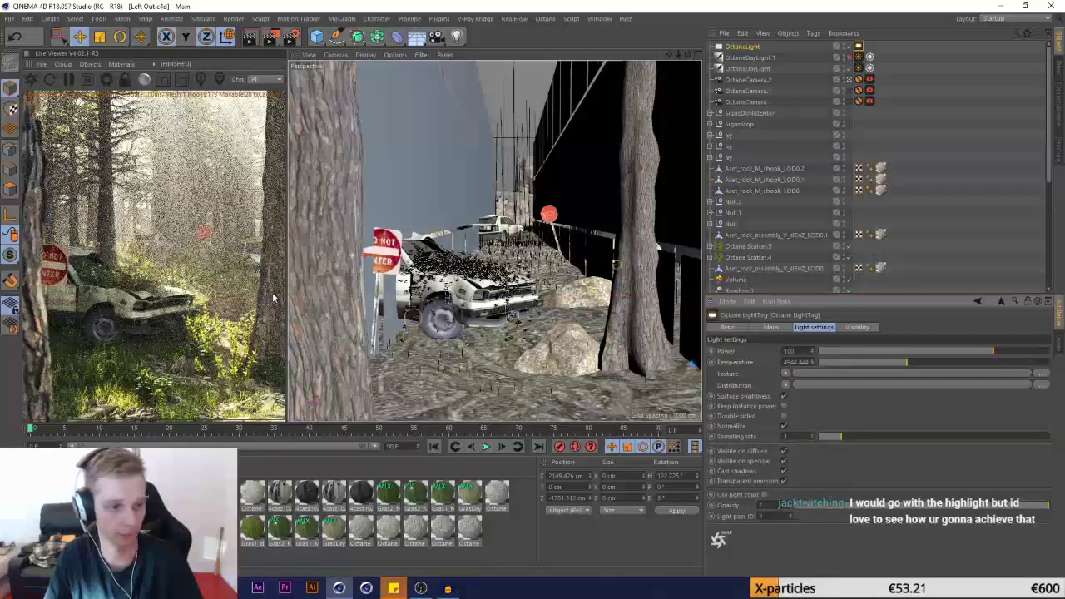
Raise the bloom power in OctaneCamera.2's post processing settings to about 23.7
left_click(870, 80)
left_click(928, 327)
left_click_drag(930, 379, 974, 379)
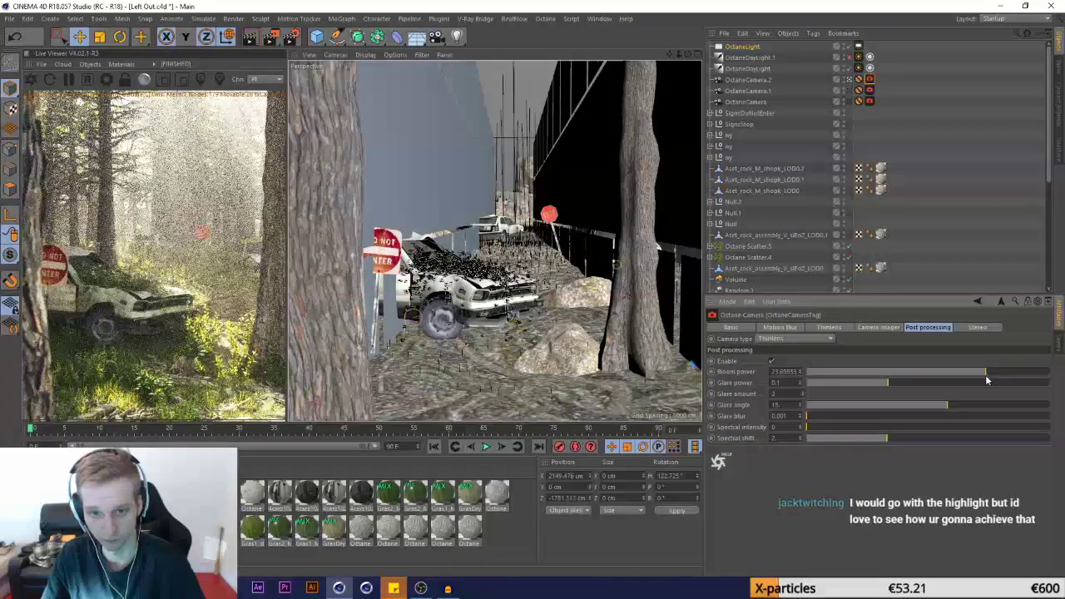
Reduce OctaneCamera.2's imager gamma to about 2.16 and save the project
left_click(879, 327)
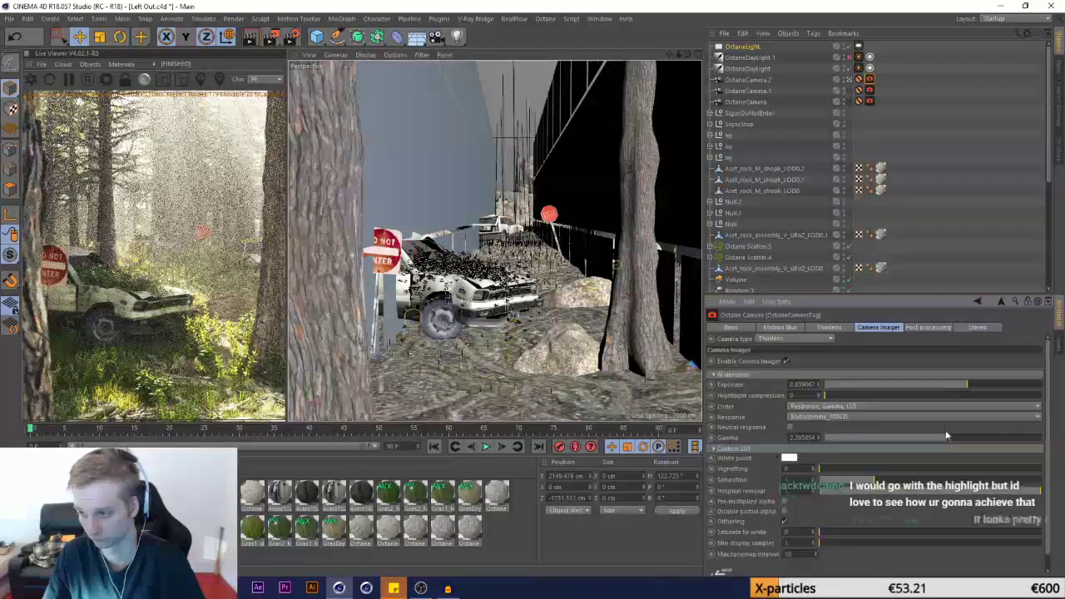
left_click_drag(944, 437, 944, 437)
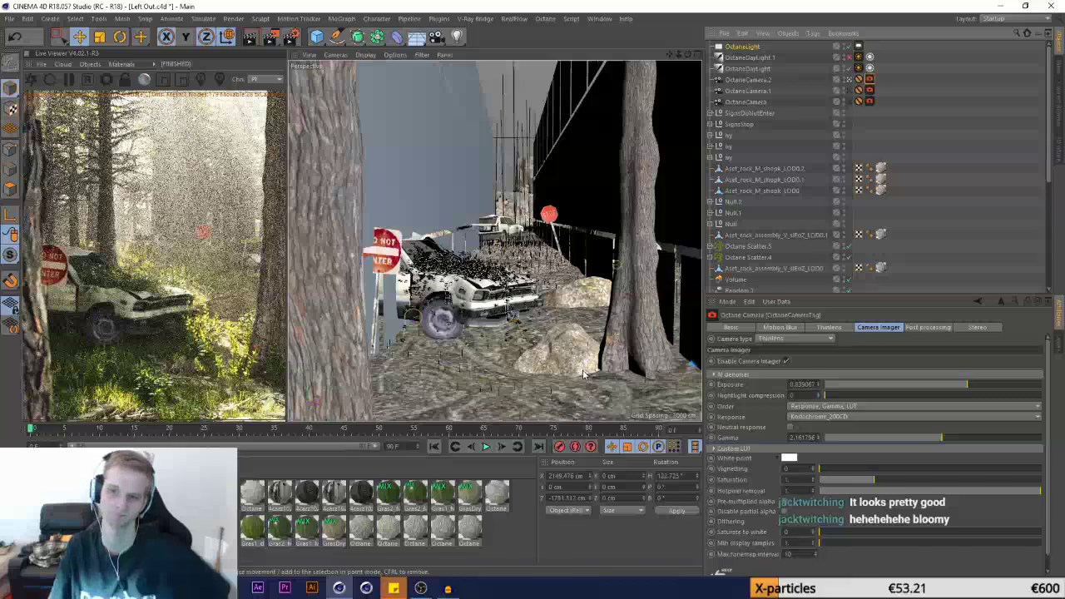
left_click(9, 18)
left_click(33, 112)
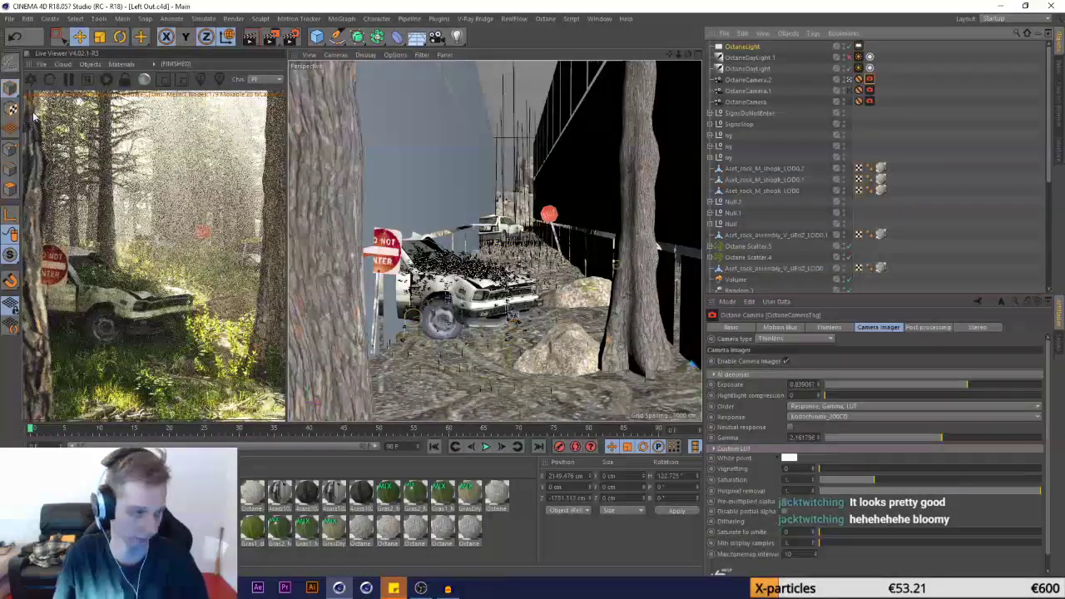
Restrict the live render to a small region over the front of the foreground car
left_click(163, 79)
left_click_drag(146, 263, 184, 307)
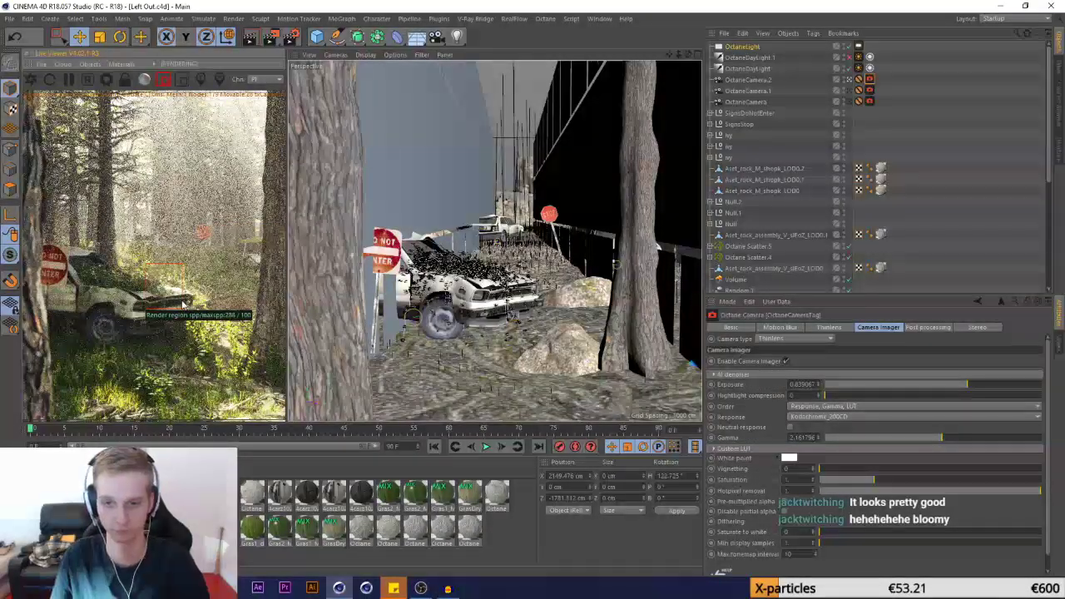
Move the foreground car and its ivy together to about X 826 cm and enlarge the render region around the car
left_click(732, 202)
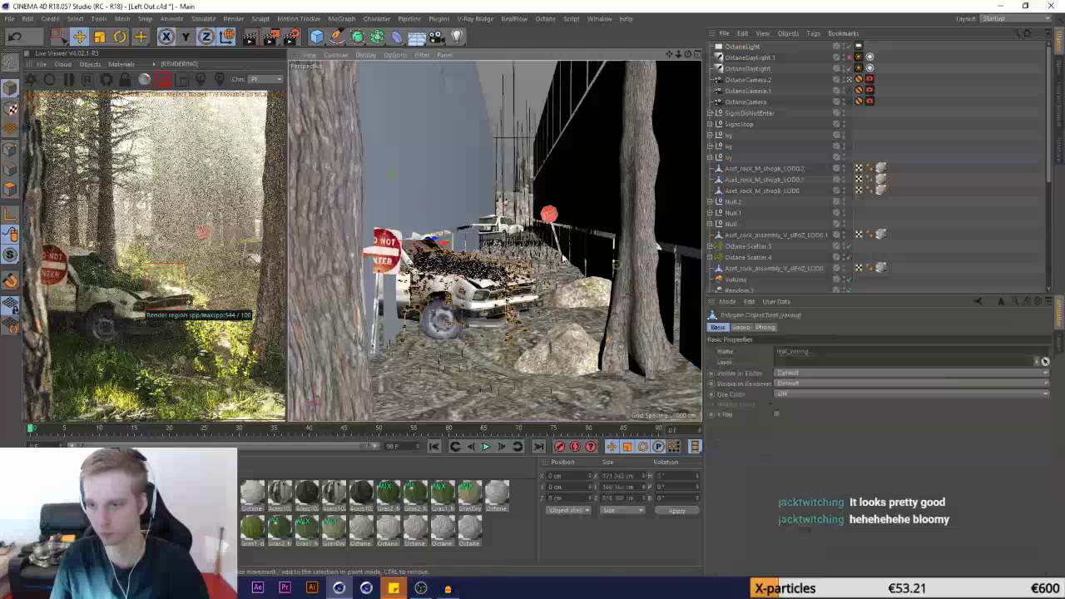
left_click(733, 204, "ctrl")
left_click(732, 224, "ctrl")
left_click_drag(435, 256, 462, 260)
left_click_drag(226, 258, 80, 333)
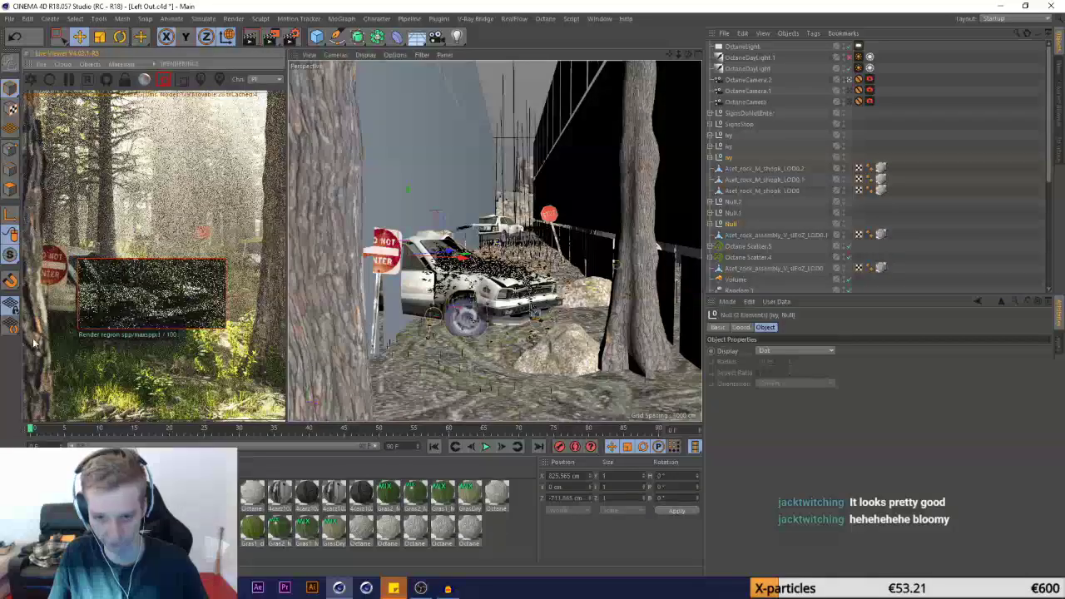
Shift the car and ivy back to about X 797 cm and rotate them to a heading of about 357.6°
left_click_drag(472, 261, 399, 254)
key("r")
key("e")
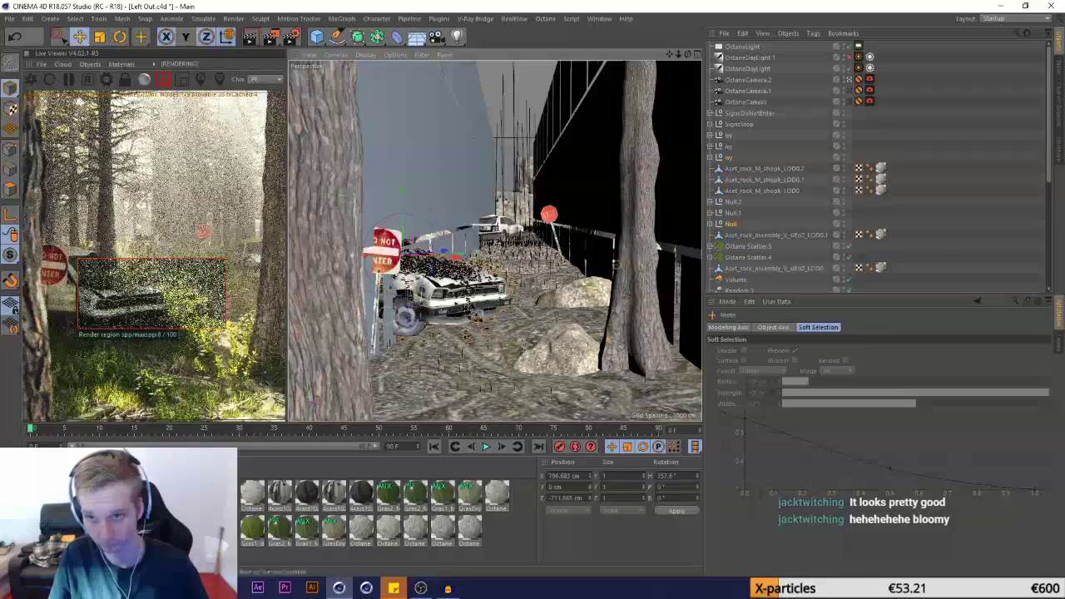
Move the foreground car and its ivy together to about X 824 cm and Z -677 cm
left_click_drag(454, 301, 468, 292)
left_click_drag(474, 291, 456, 284)
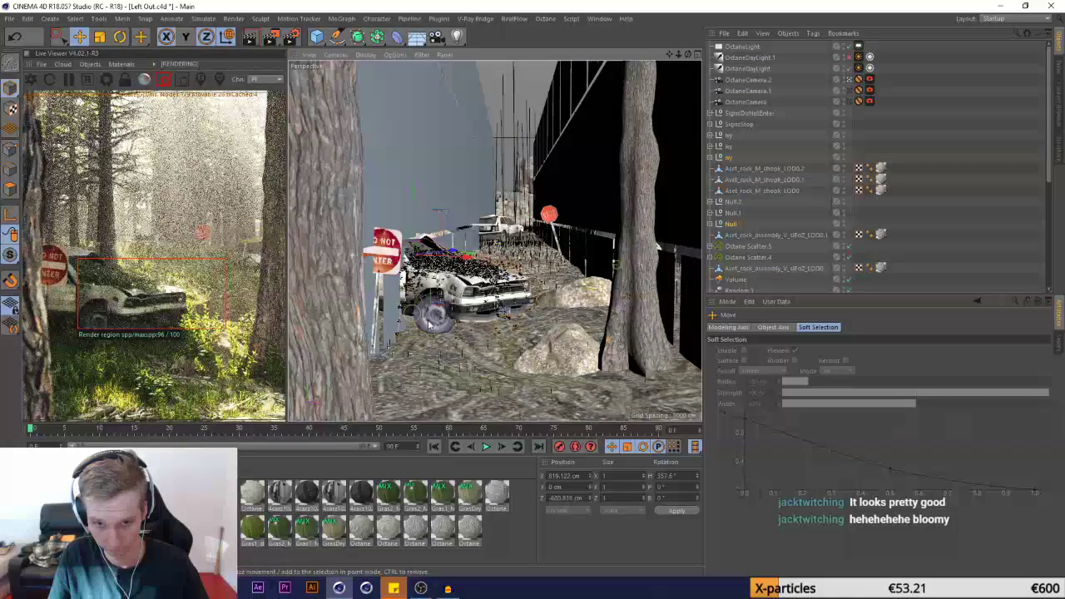
left_click_drag(481, 315, 487, 320)
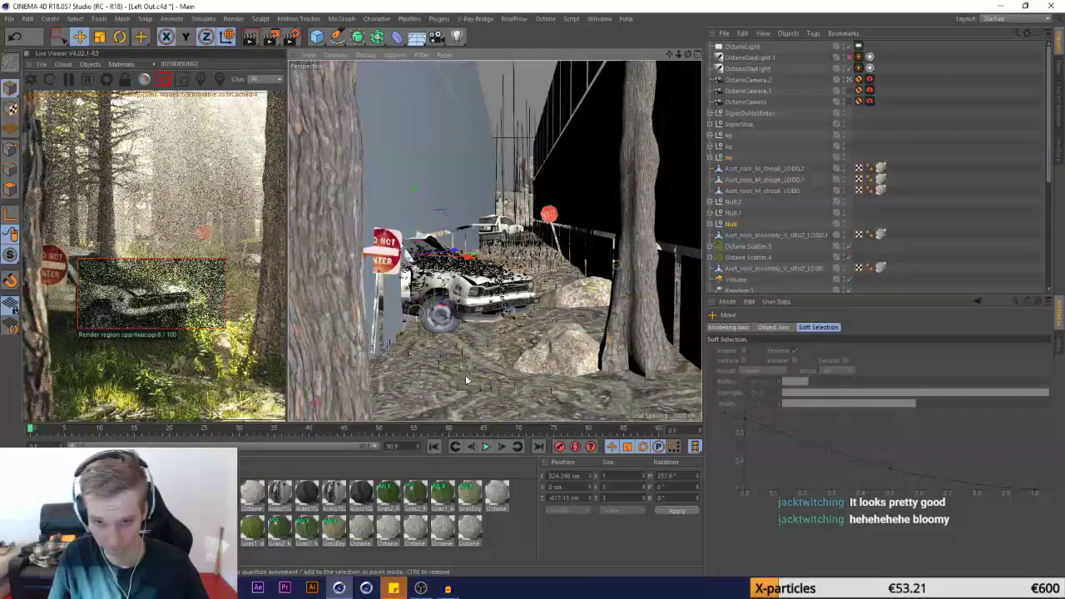
Save the project and restrict the live render to a small patch of the misty background trees
left_click_drag(154, 329, 153, 403)
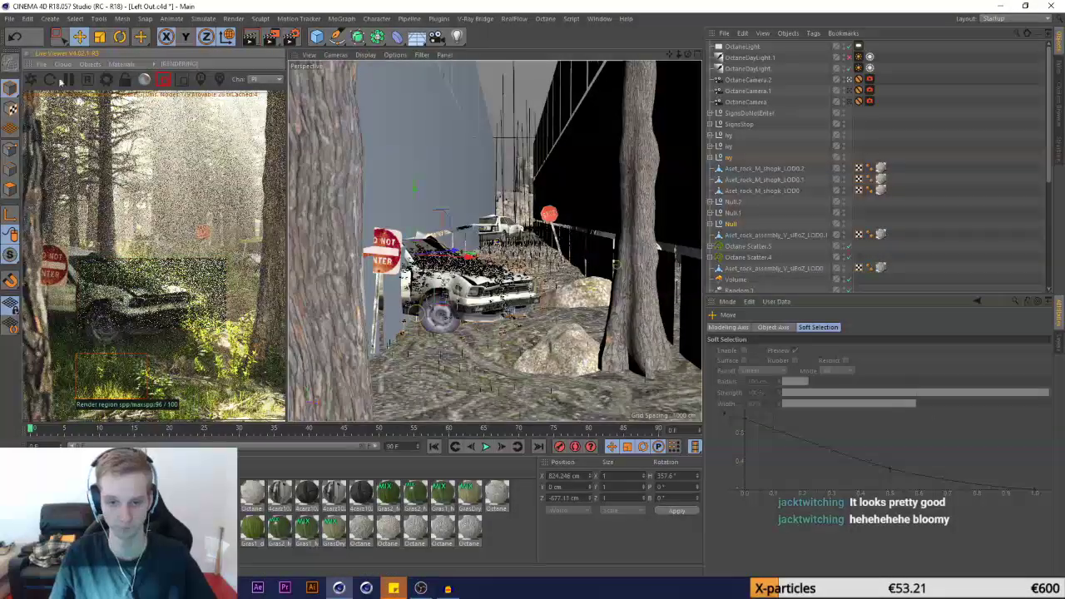
left_click(10, 19)
left_click(50, 117)
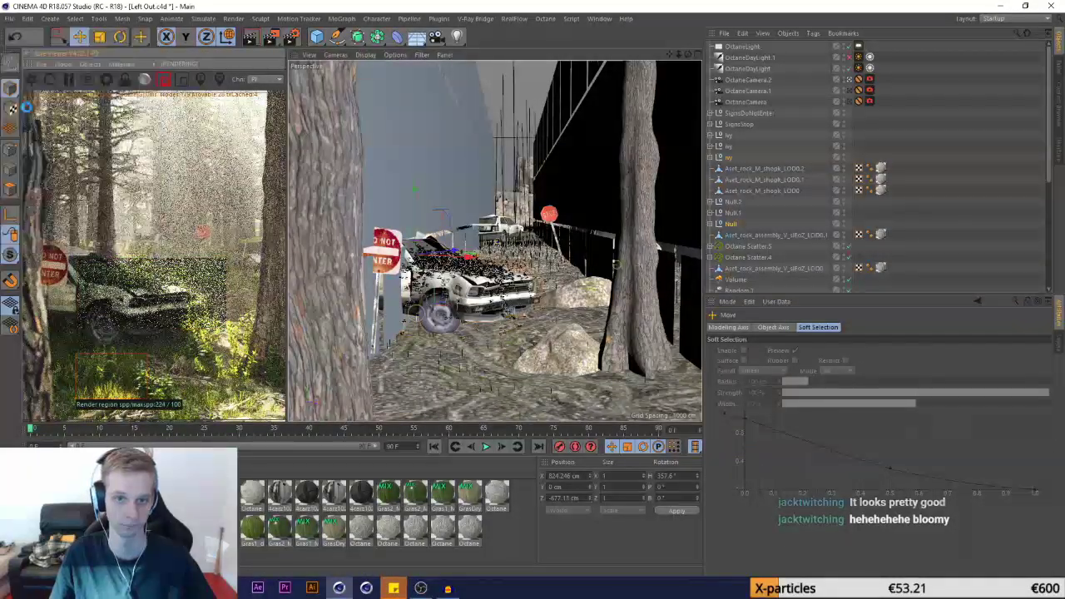
left_click_drag(142, 113, 175, 140)
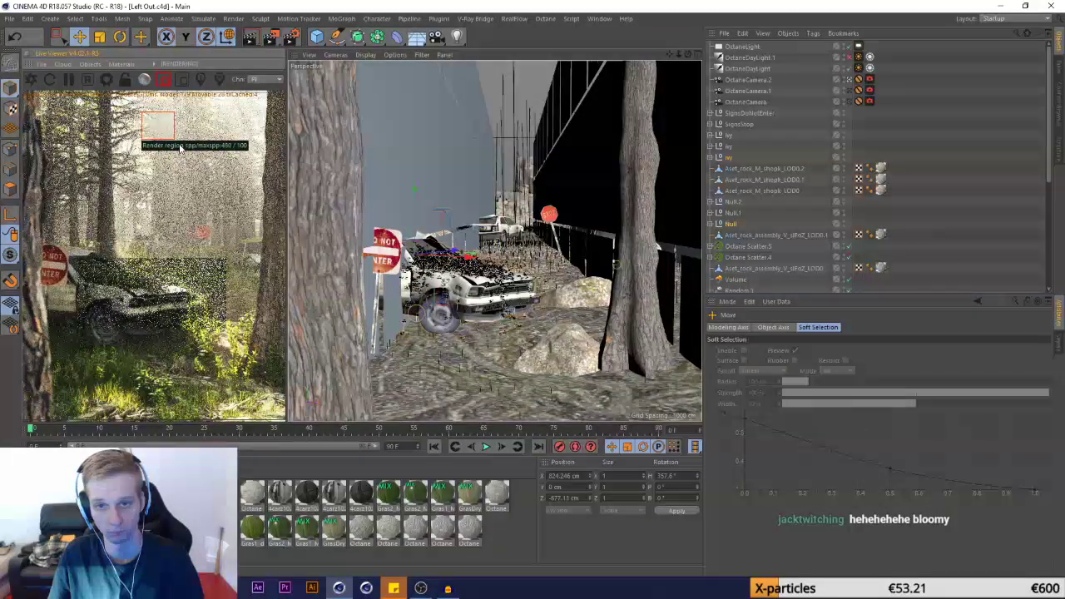
Set the Octane path tracing kernel's maximum samples to 3000
left_click(546, 18)
left_click(566, 43)
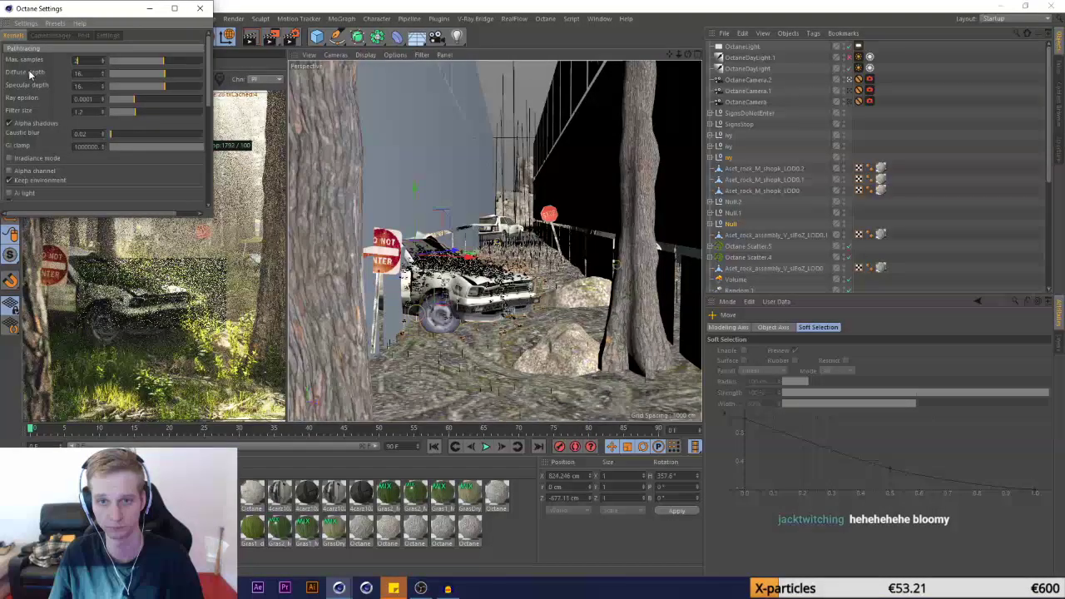
left_click(199, 8)
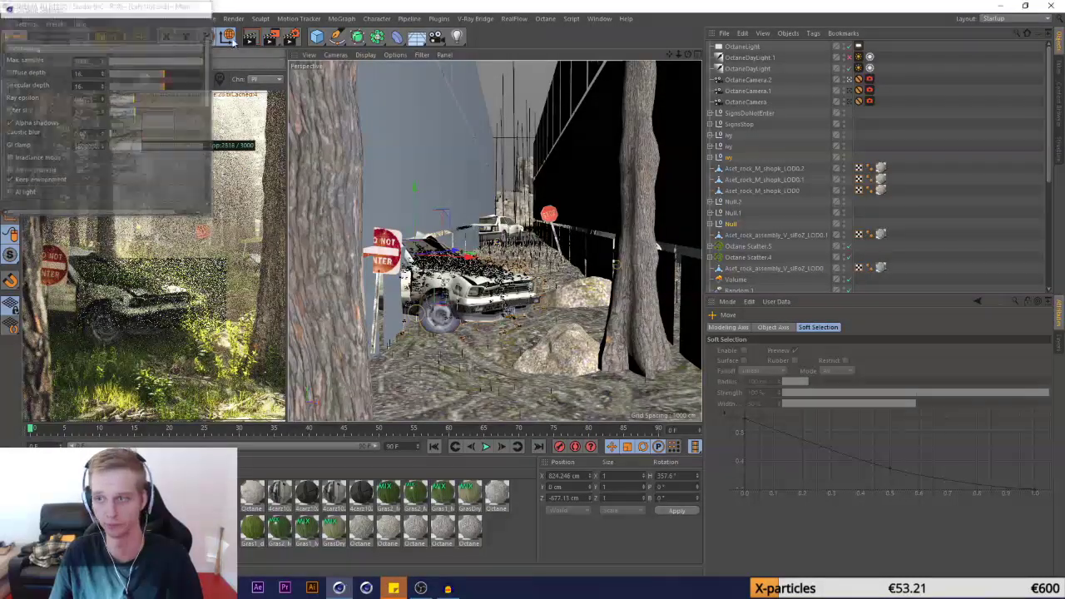
Enable the AI denoiser with volume denoising in OctaneCamera.2's camera imager and save the project
left_click(869, 80)
left_click(859, 80)
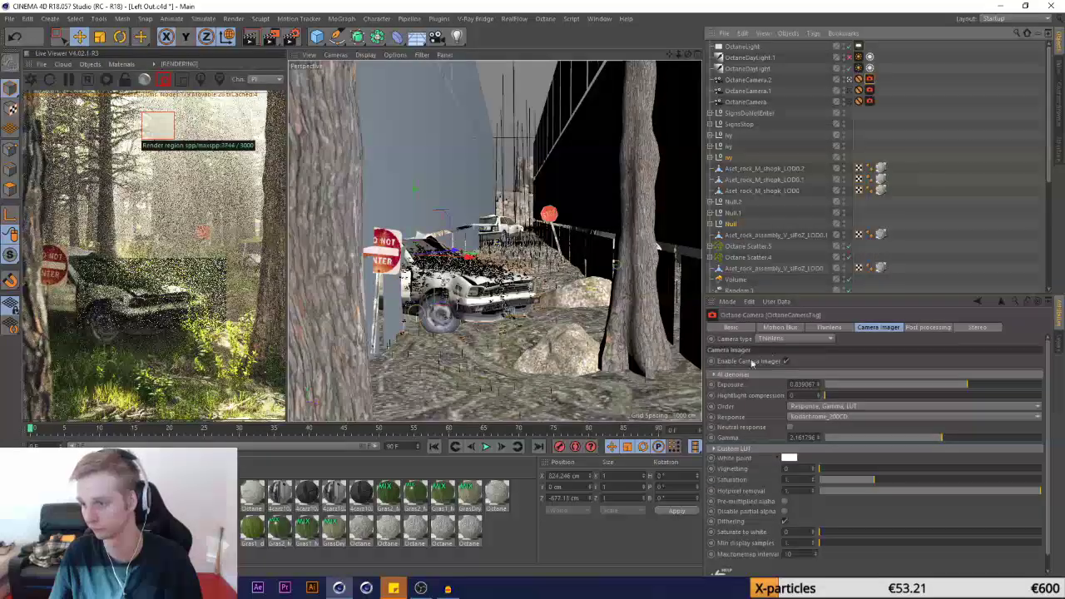
left_click(878, 327)
left_click(9, 18)
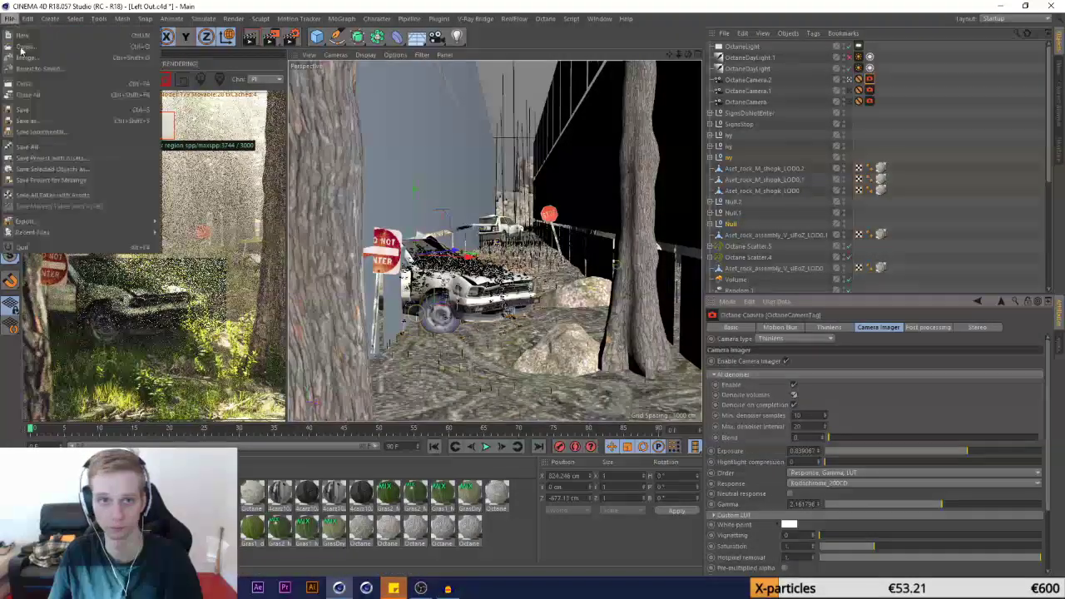
left_click(25, 109)
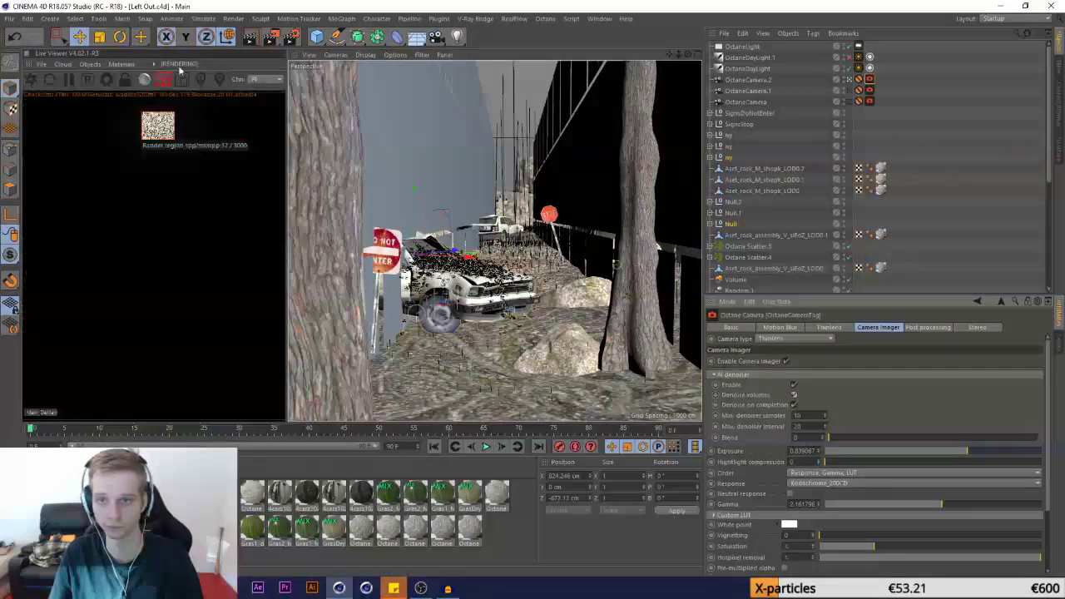
Set the saved render image's format to PNG and choose its bit depth in the render settings
left_click(233, 19)
left_click(250, 170)
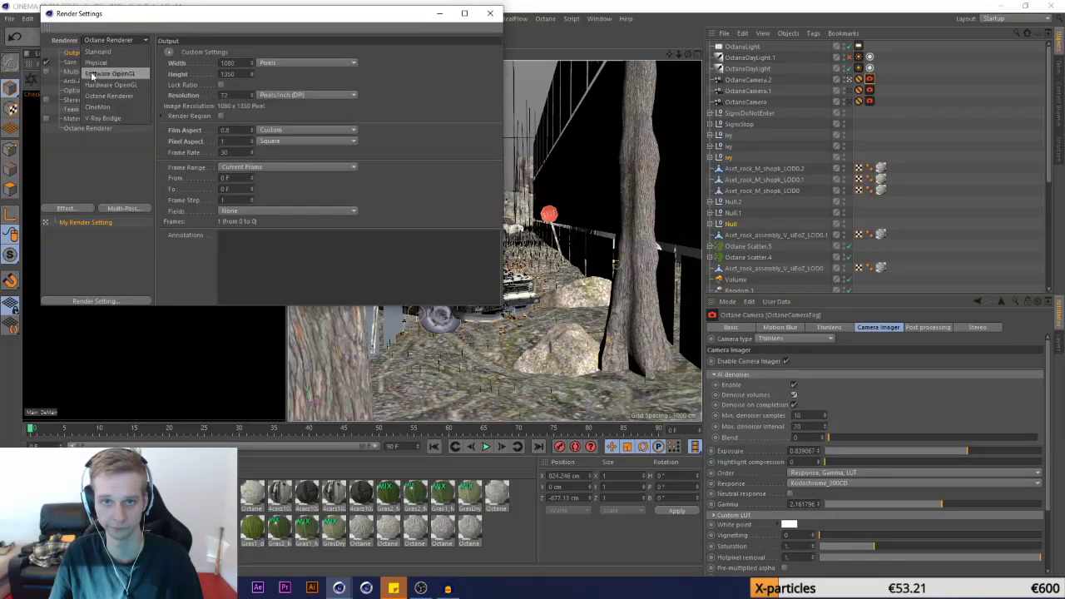
left_click(71, 63)
left_click(275, 83)
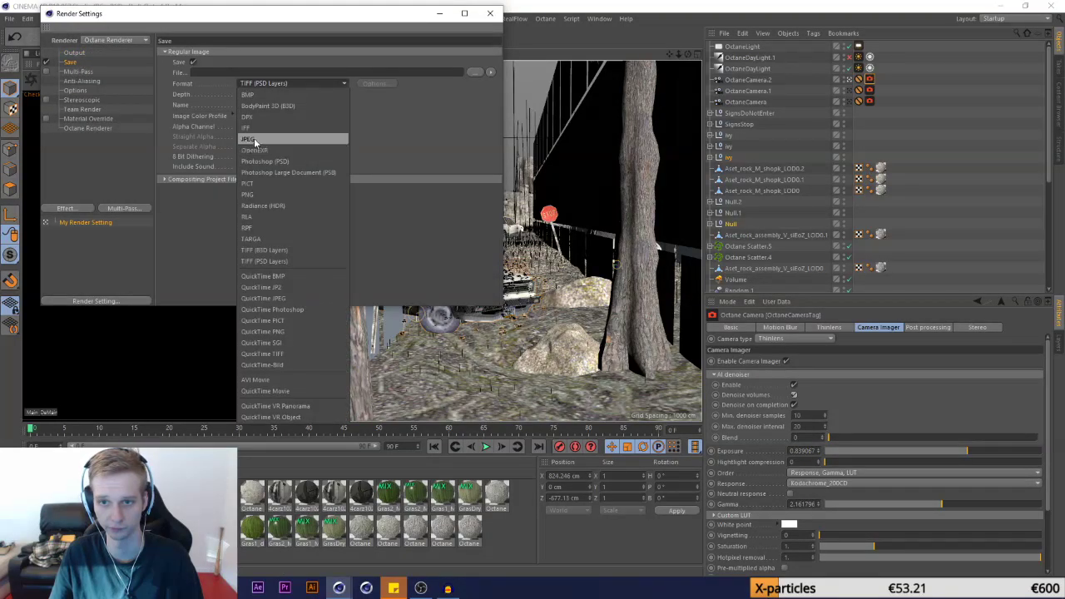
left_click(263, 194)
left_click(256, 94)
left_click(254, 117)
Set the render output file to Left Out in the Cinema4D Projects > Everydays > Left Out folder on drive G
left_click(474, 72)
left_click(96, 218)
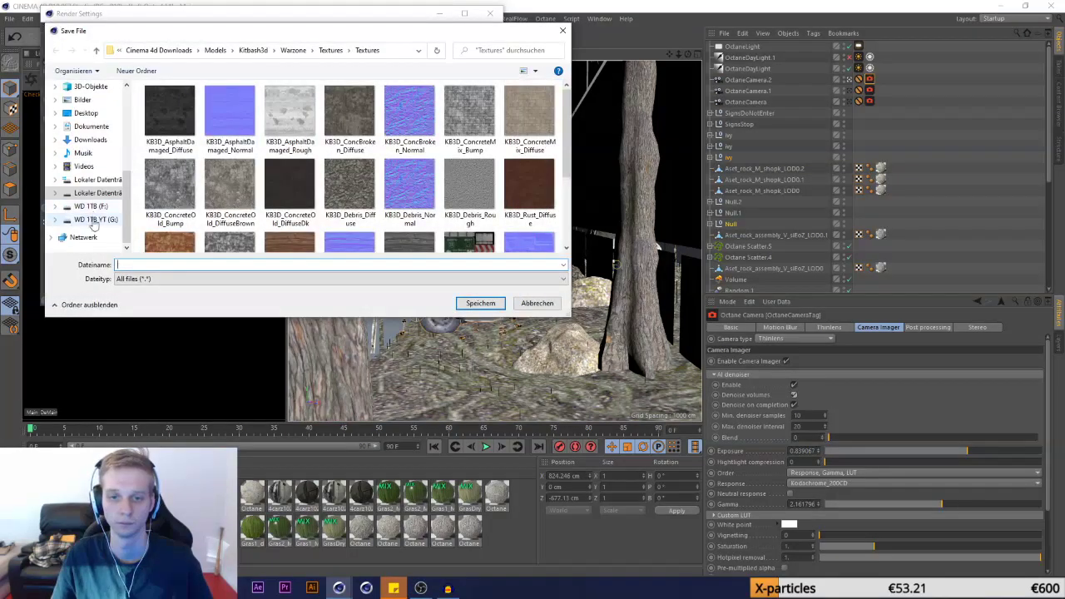
double_click(175, 114)
double_click(177, 163)
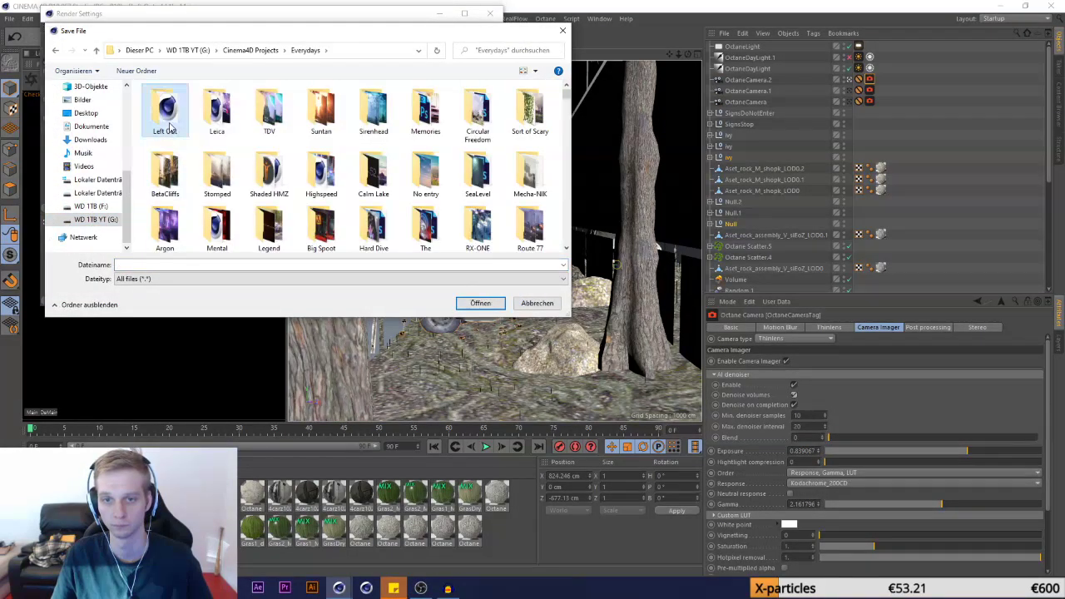
double_click(163, 111)
left_click(166, 103)
left_click(180, 264)
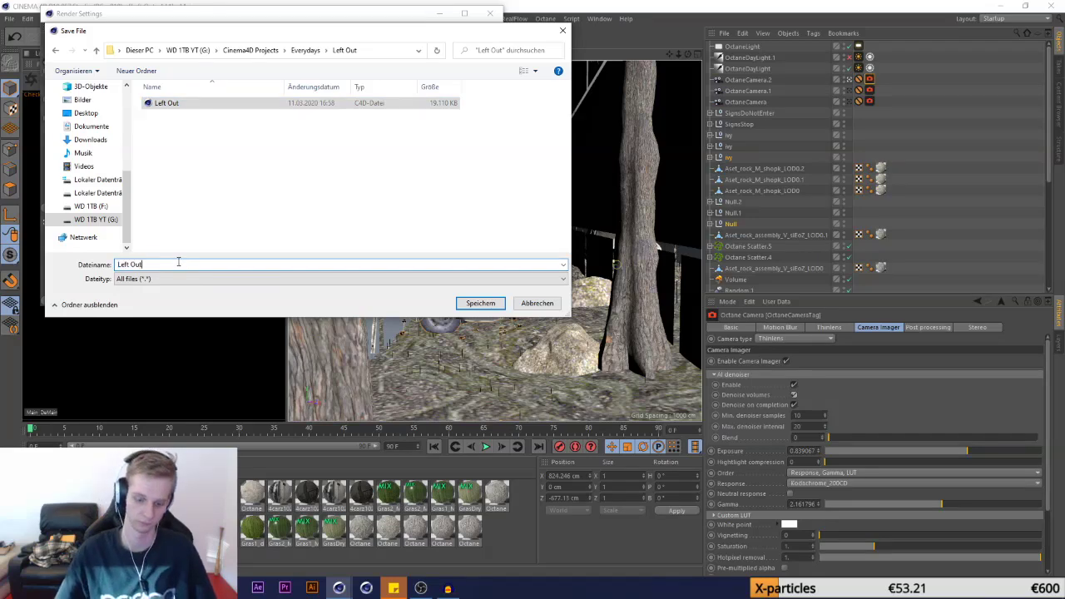
key("Return")
Check the Octane Renderer settings, save the project, and turn off the render region so the whole frame renders
left_click(87, 128)
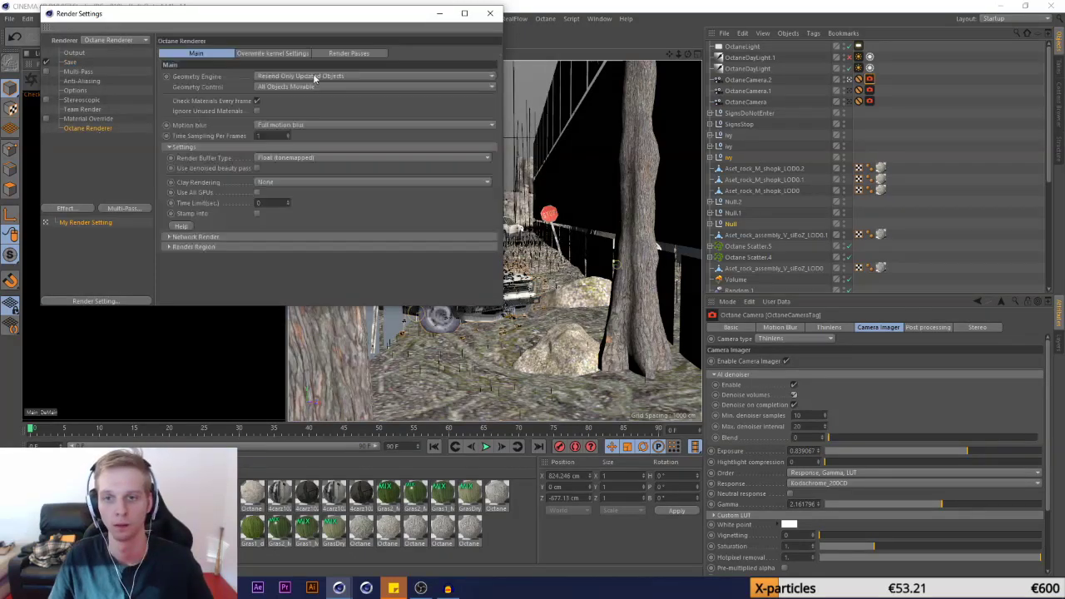
left_click(491, 12)
left_click(8, 18)
left_click(30, 110)
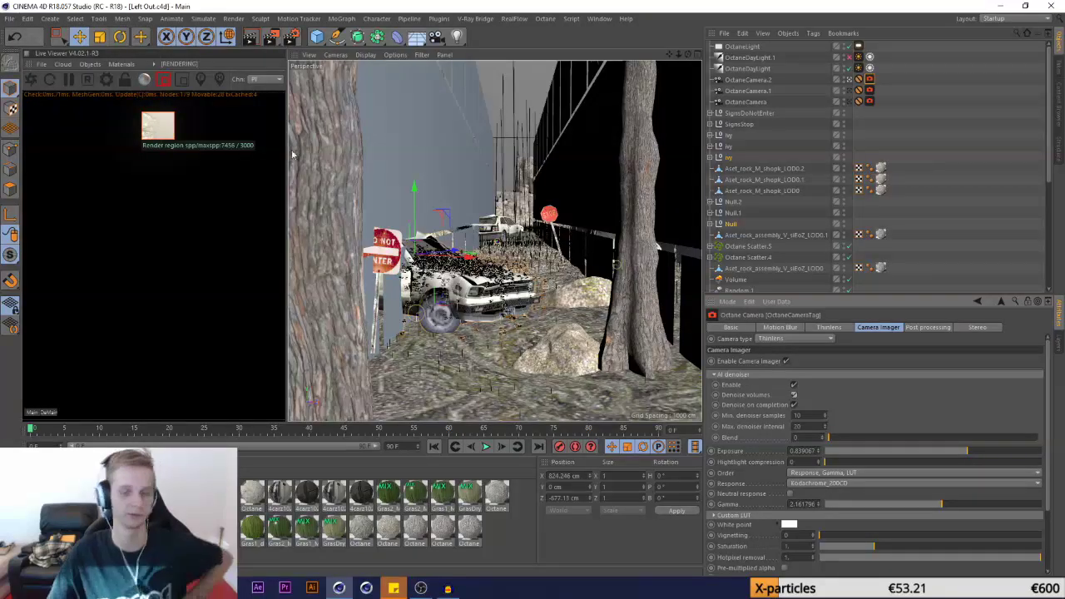
left_click(165, 81)
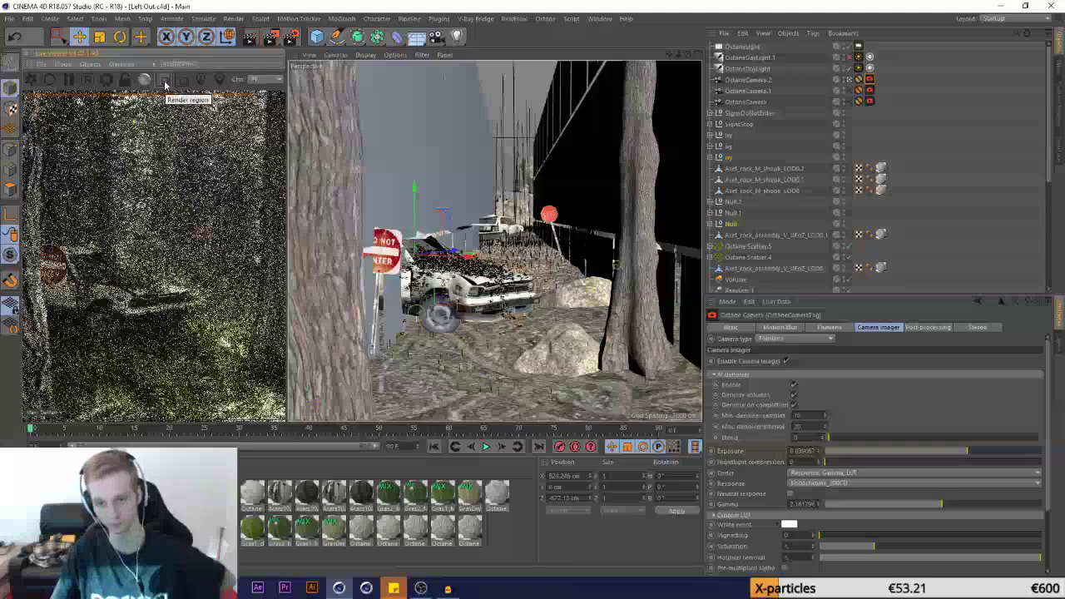